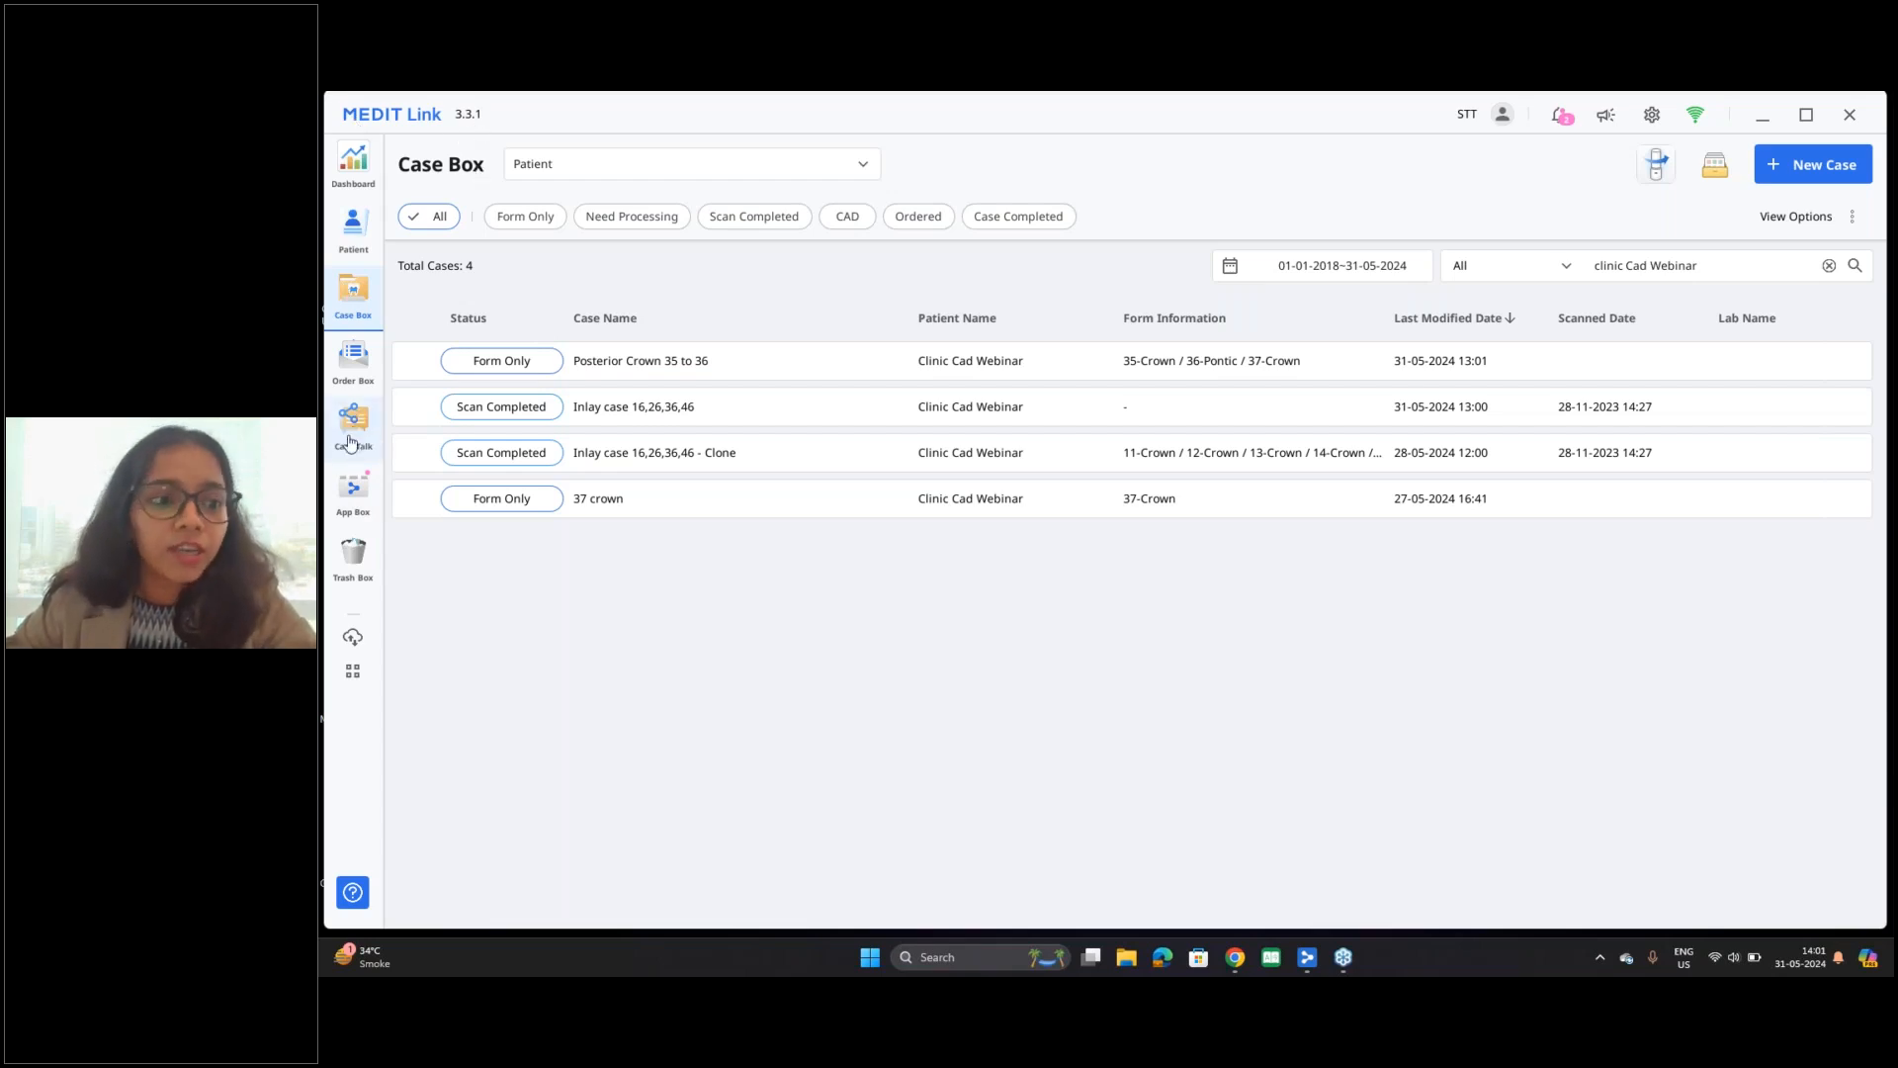
Step: Look through the App Box for the Medit ClinicCAD app among all apps and the Medit apps
left_click(353, 500)
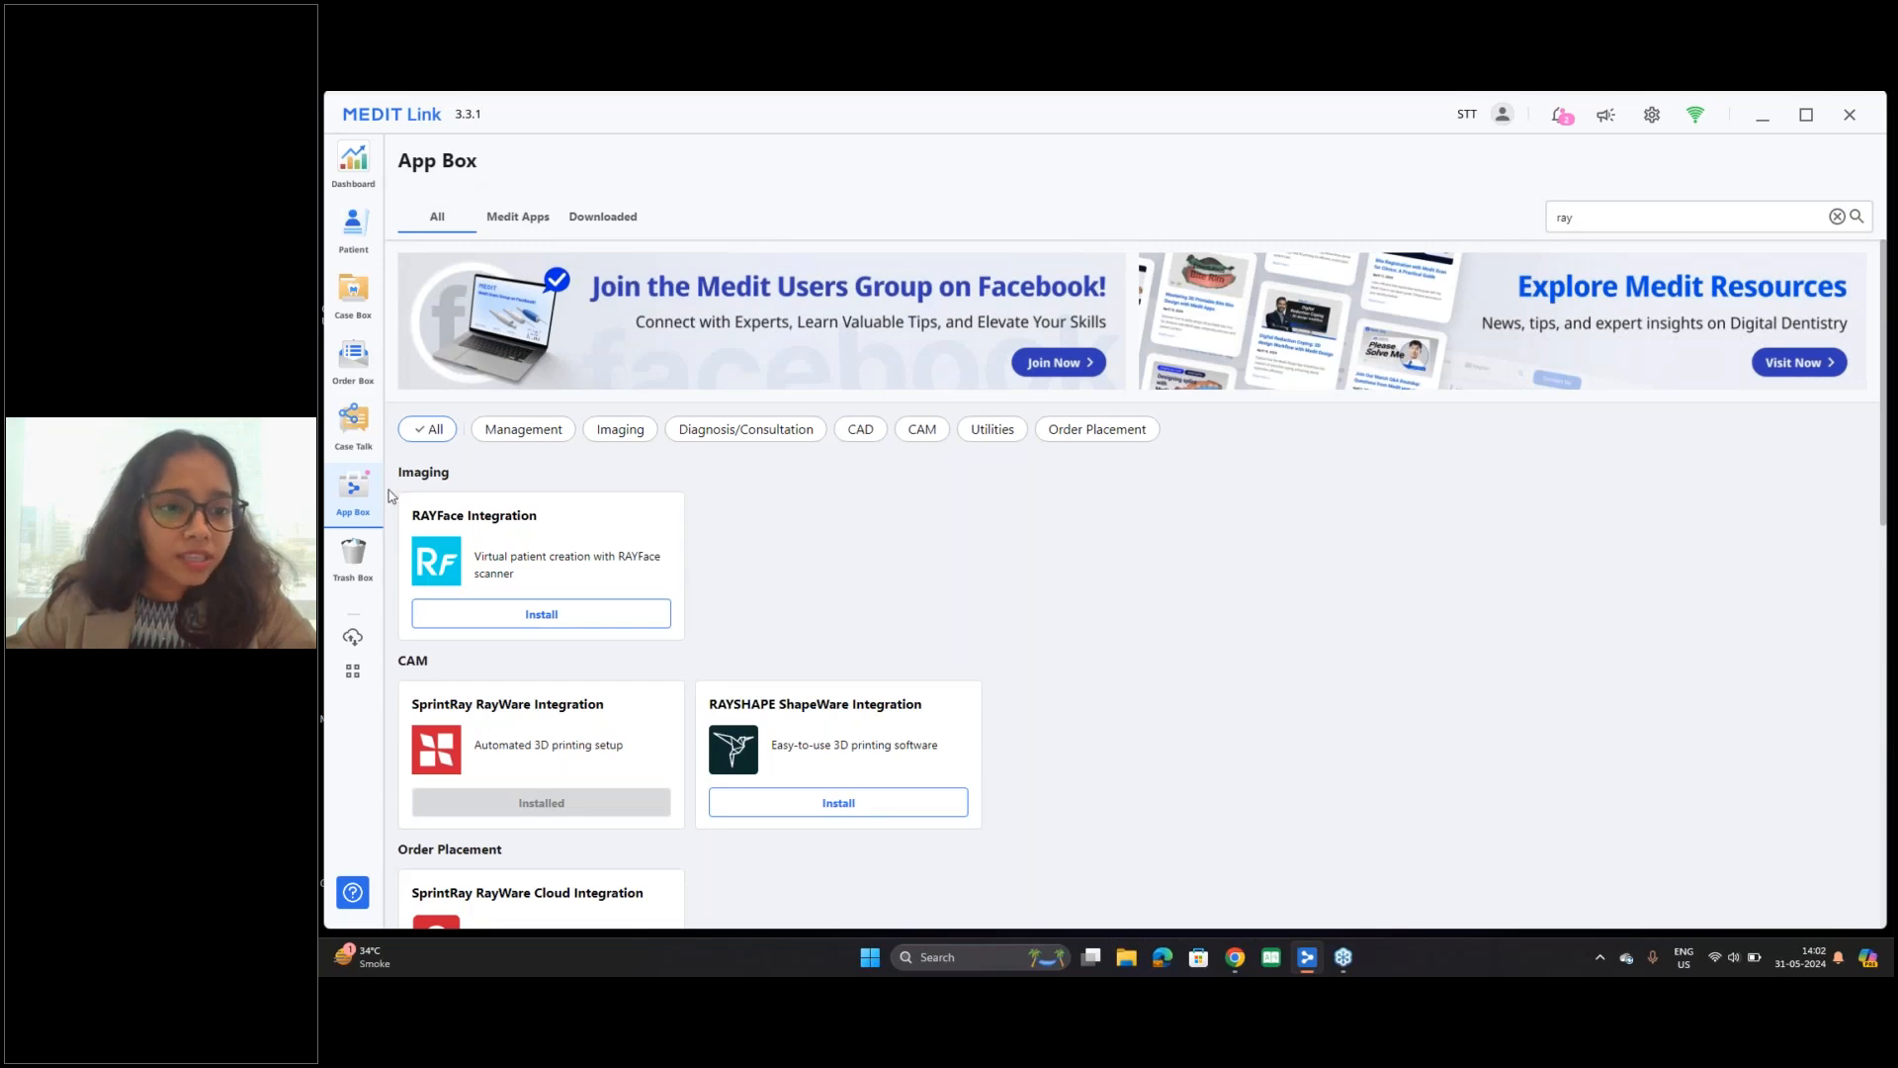
left_click(531, 220)
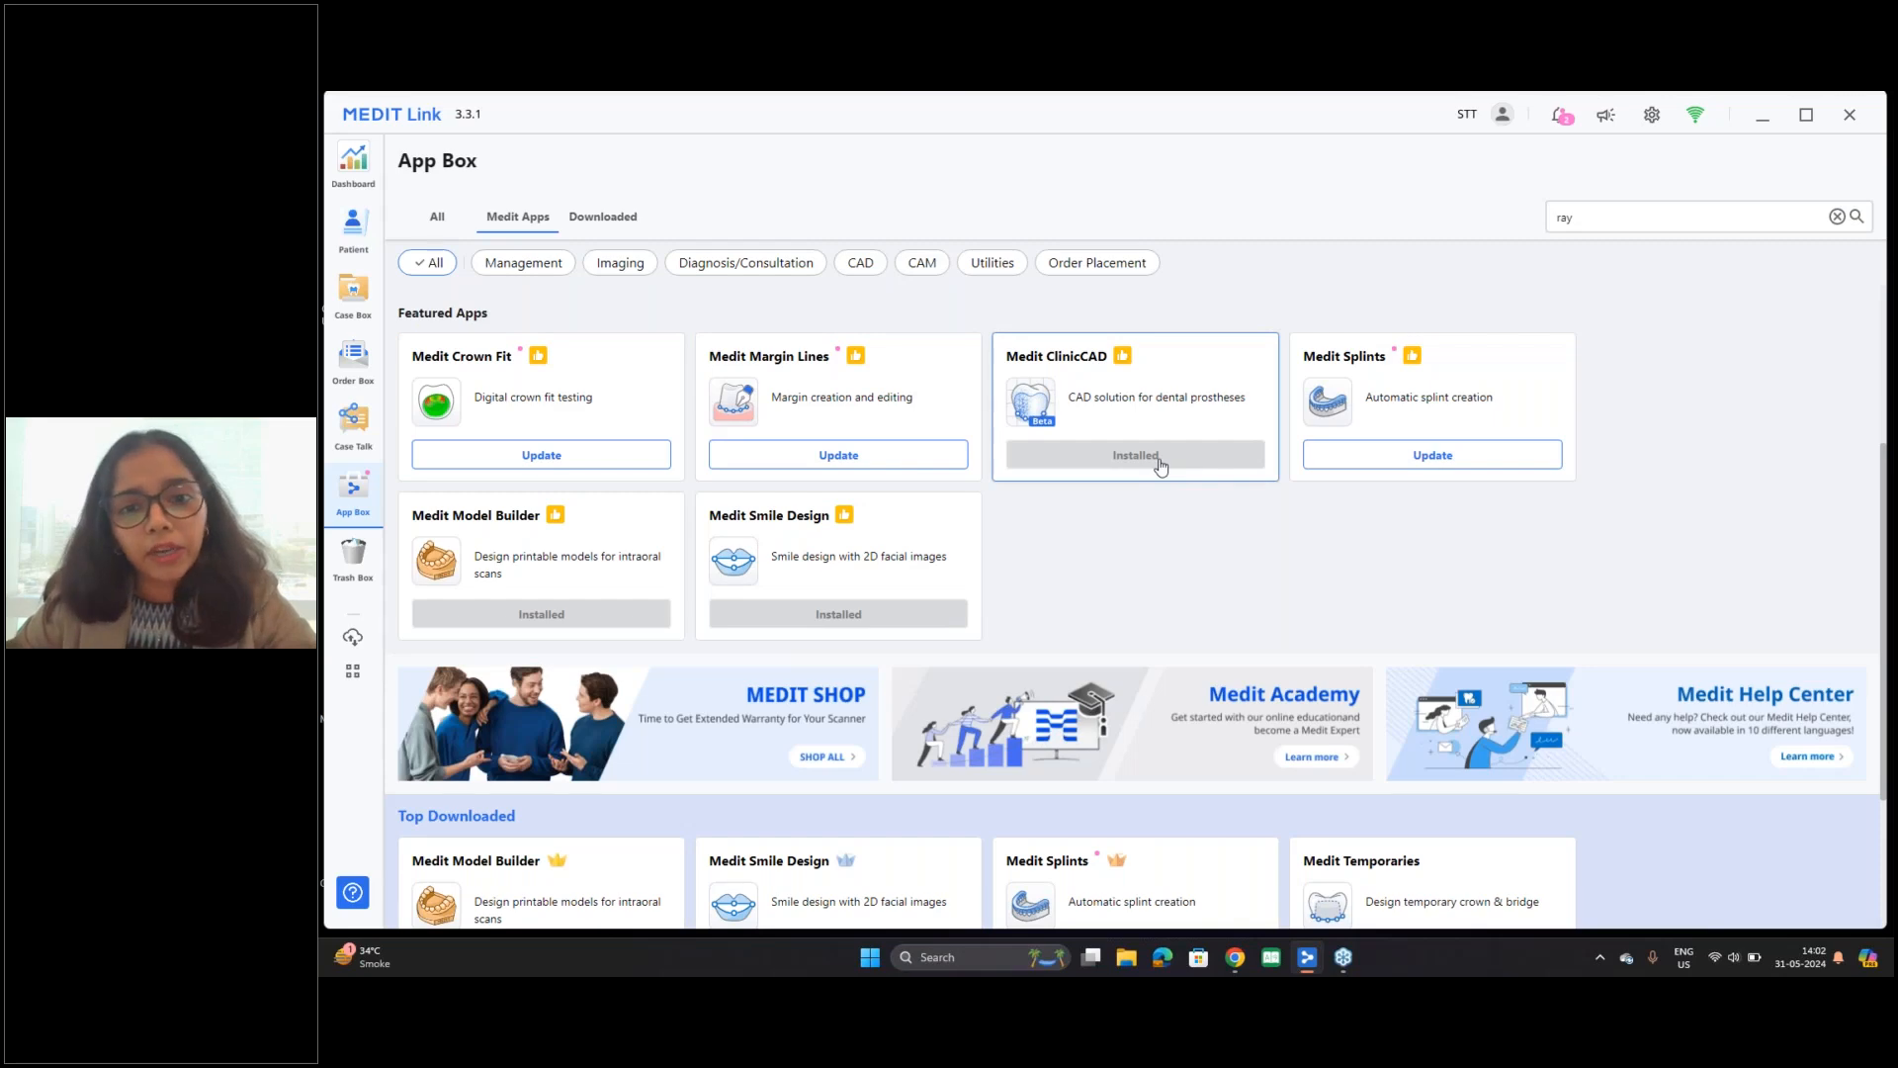
left_click(419, 232)
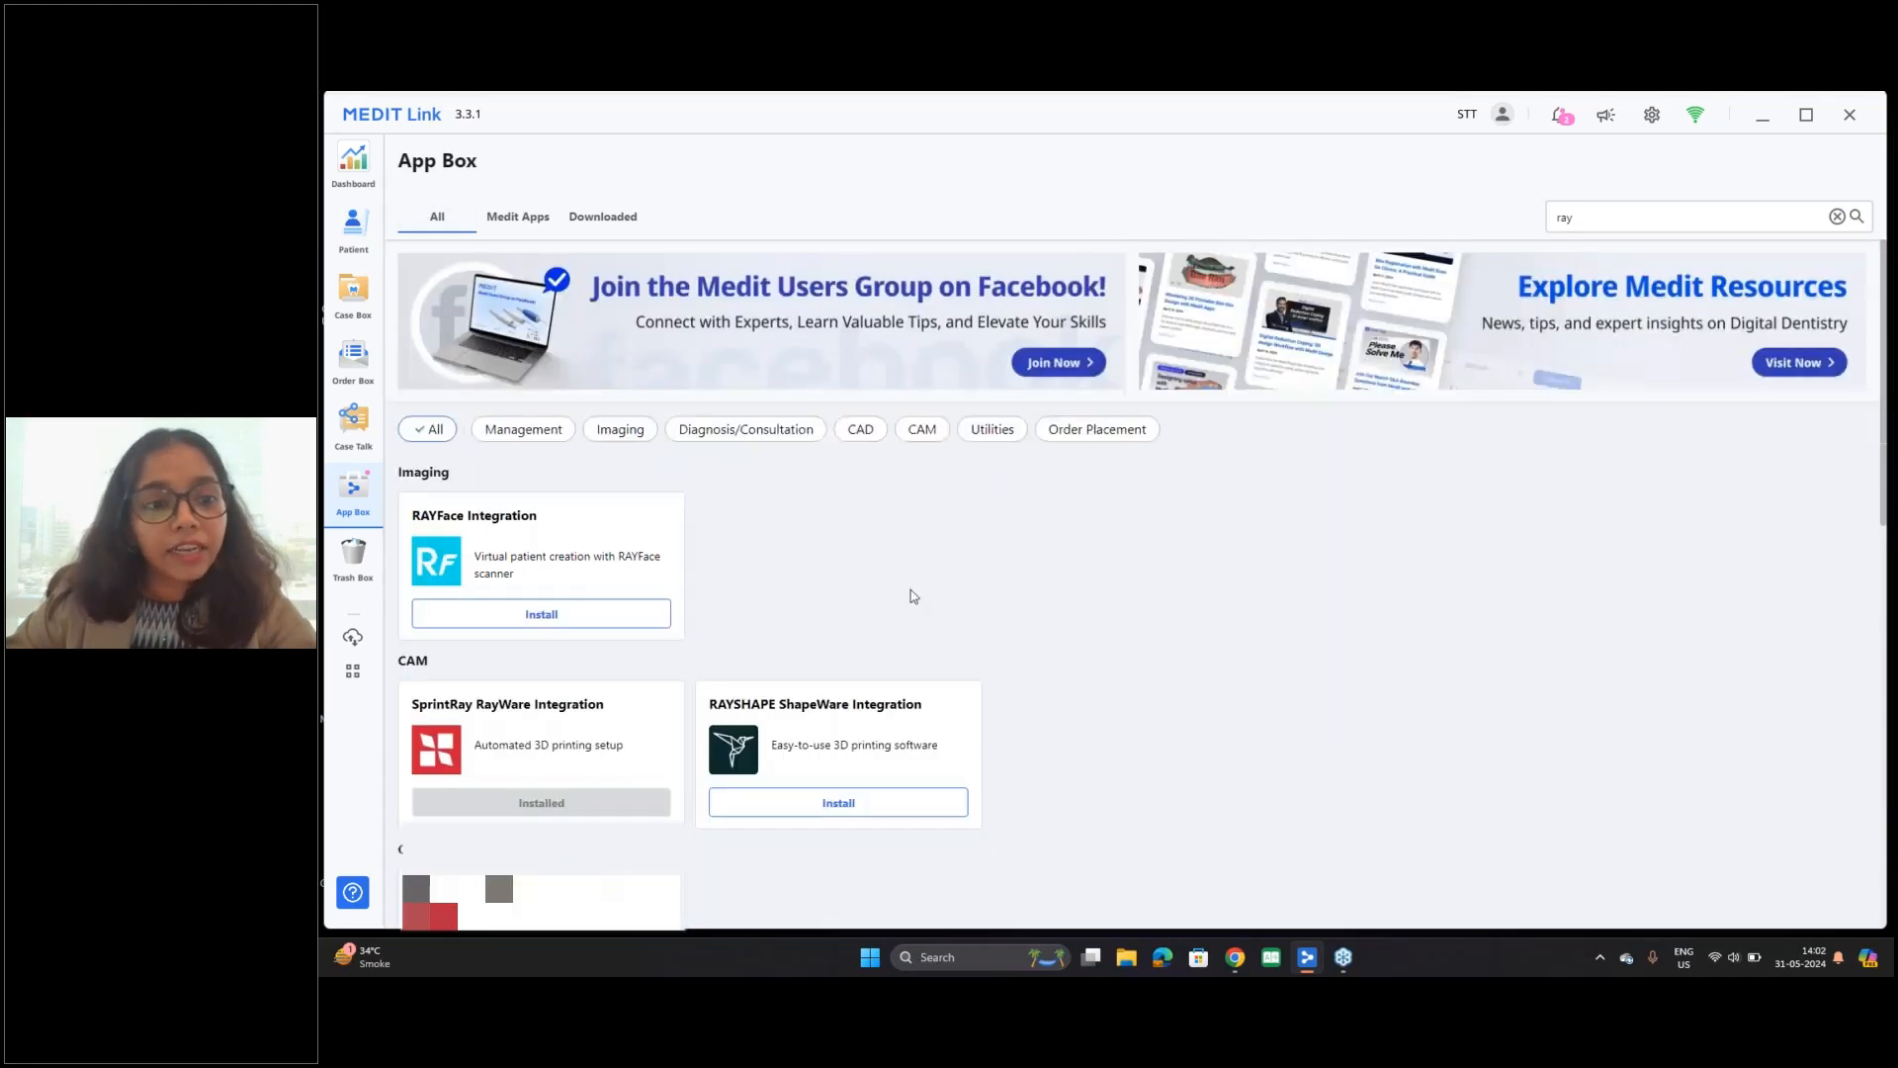
scroll(903, 596, "down", 4)
scroll(895, 593, "up", 1)
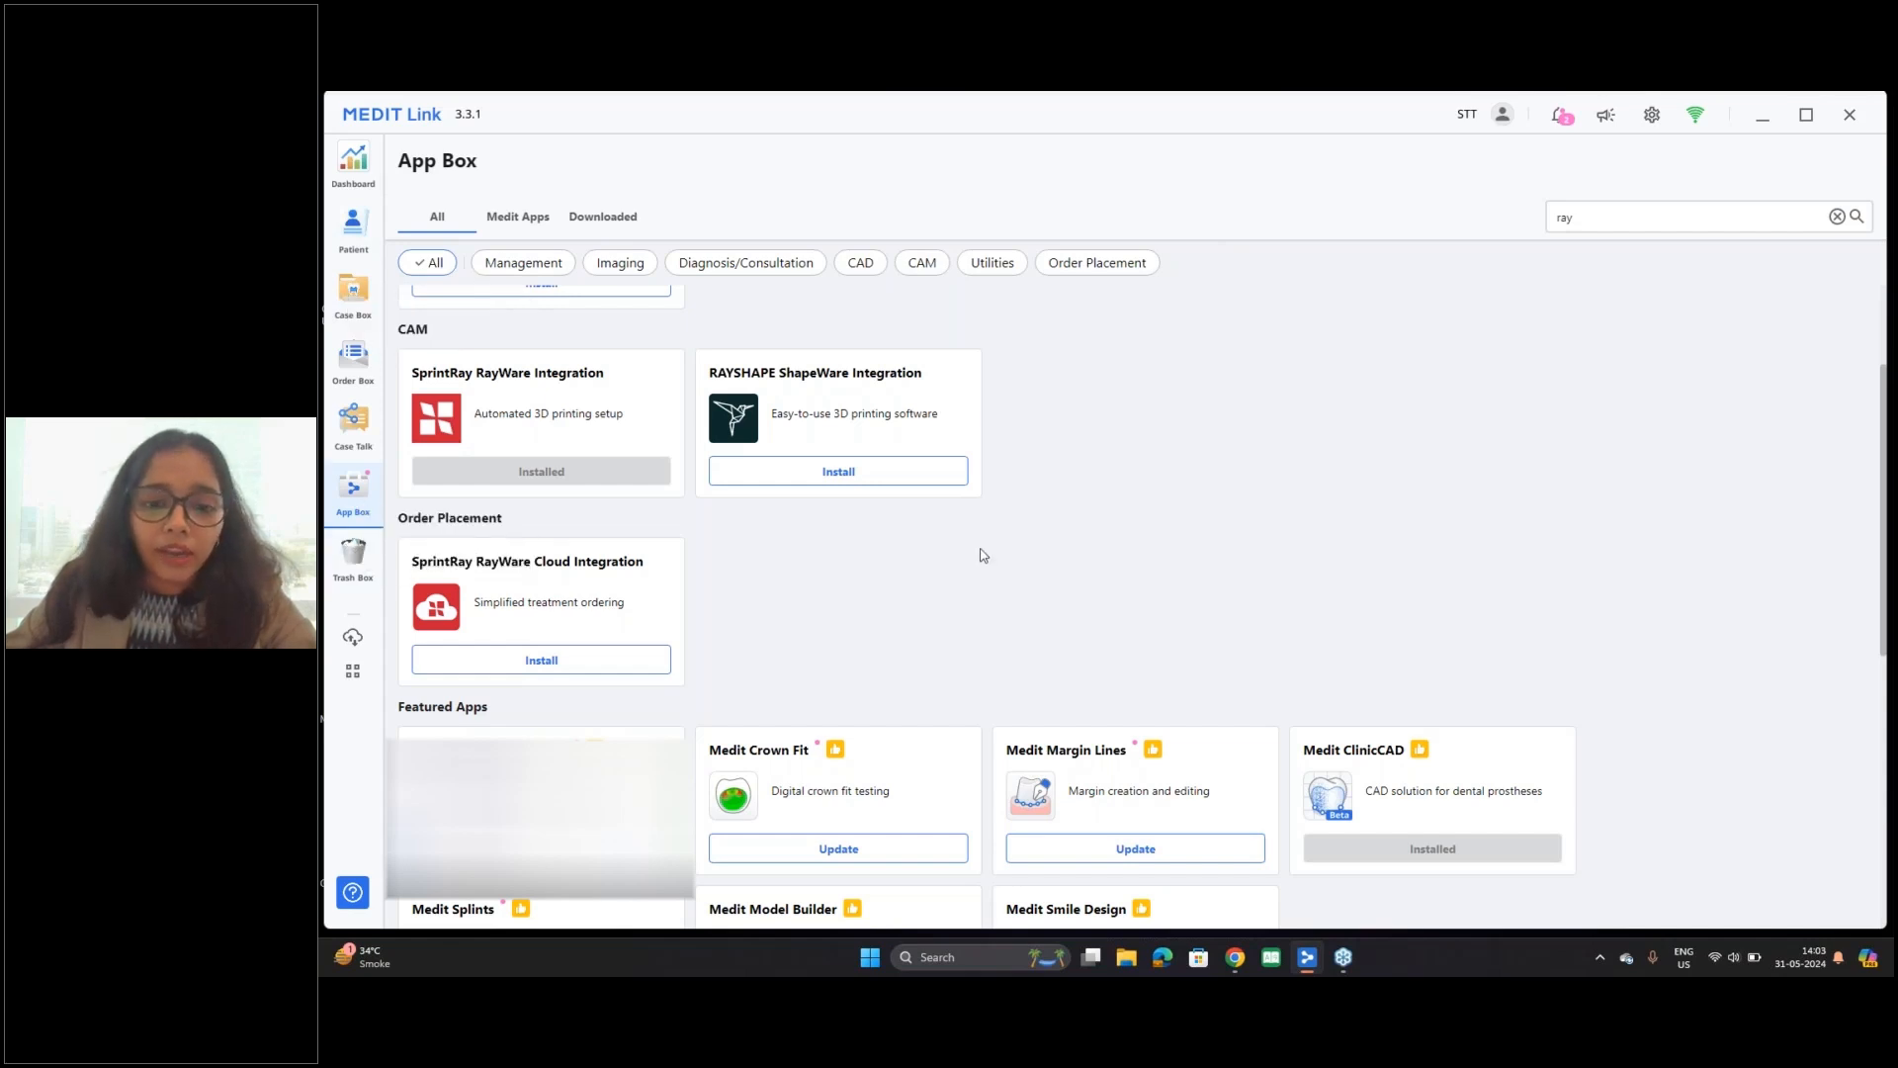
scroll(979, 551, "down", 3)
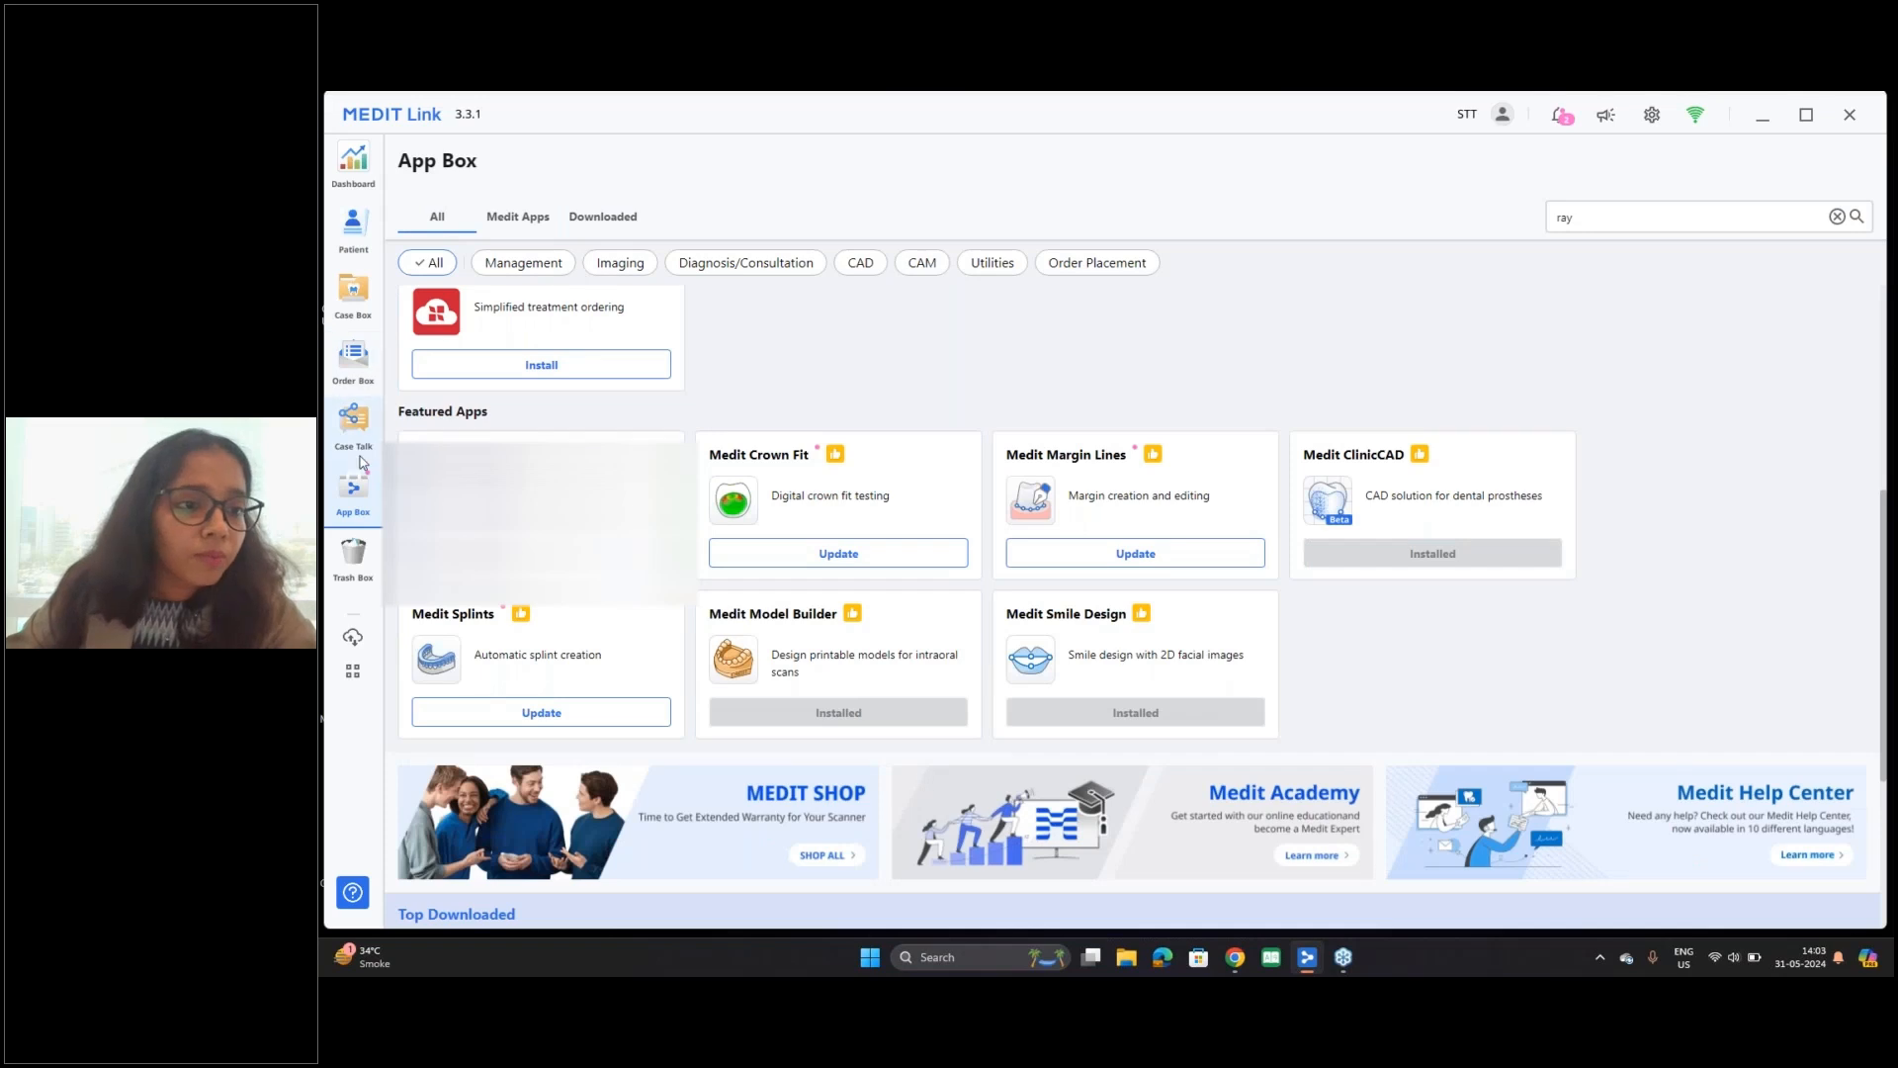
Step: Open the case "Posterior Crown 35 to 36" and display its Maxilla.meditMesh and mandible.obj scans in the file viewer
left_click(354, 292)
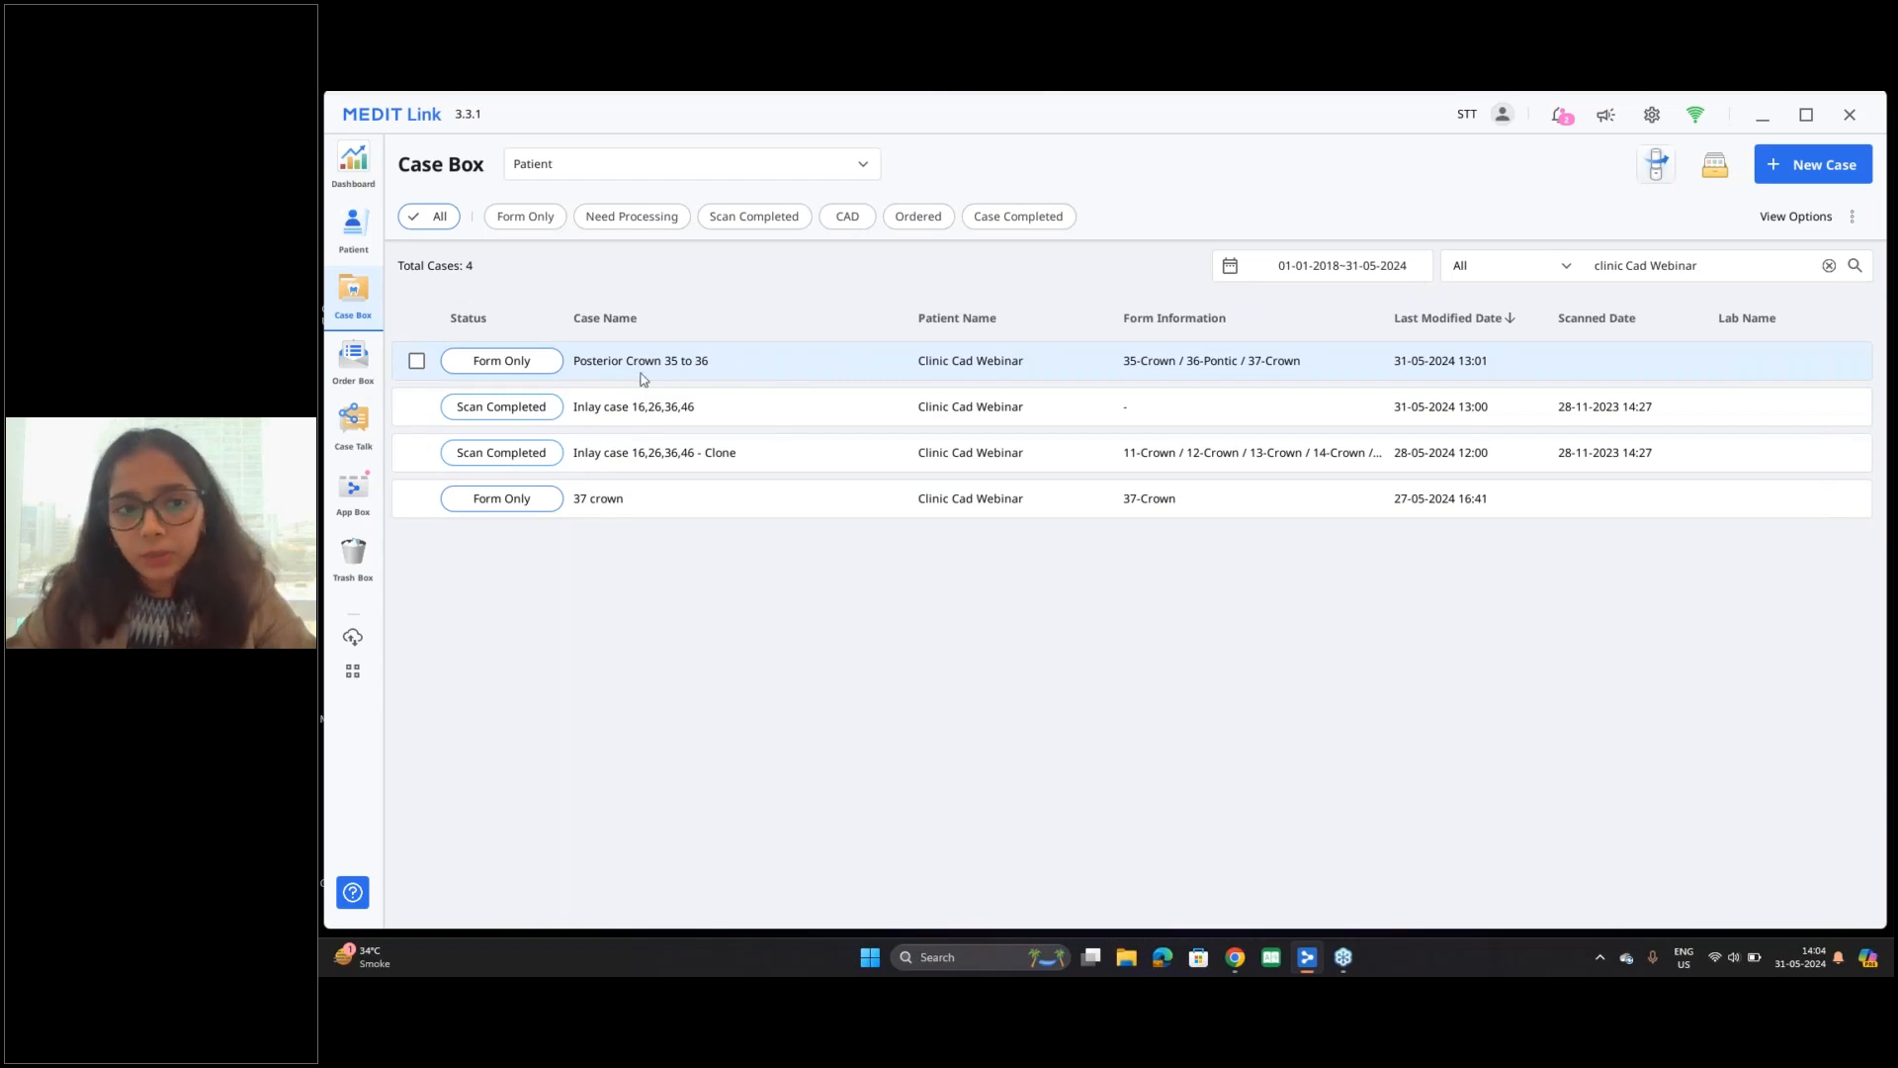
left_click(796, 372)
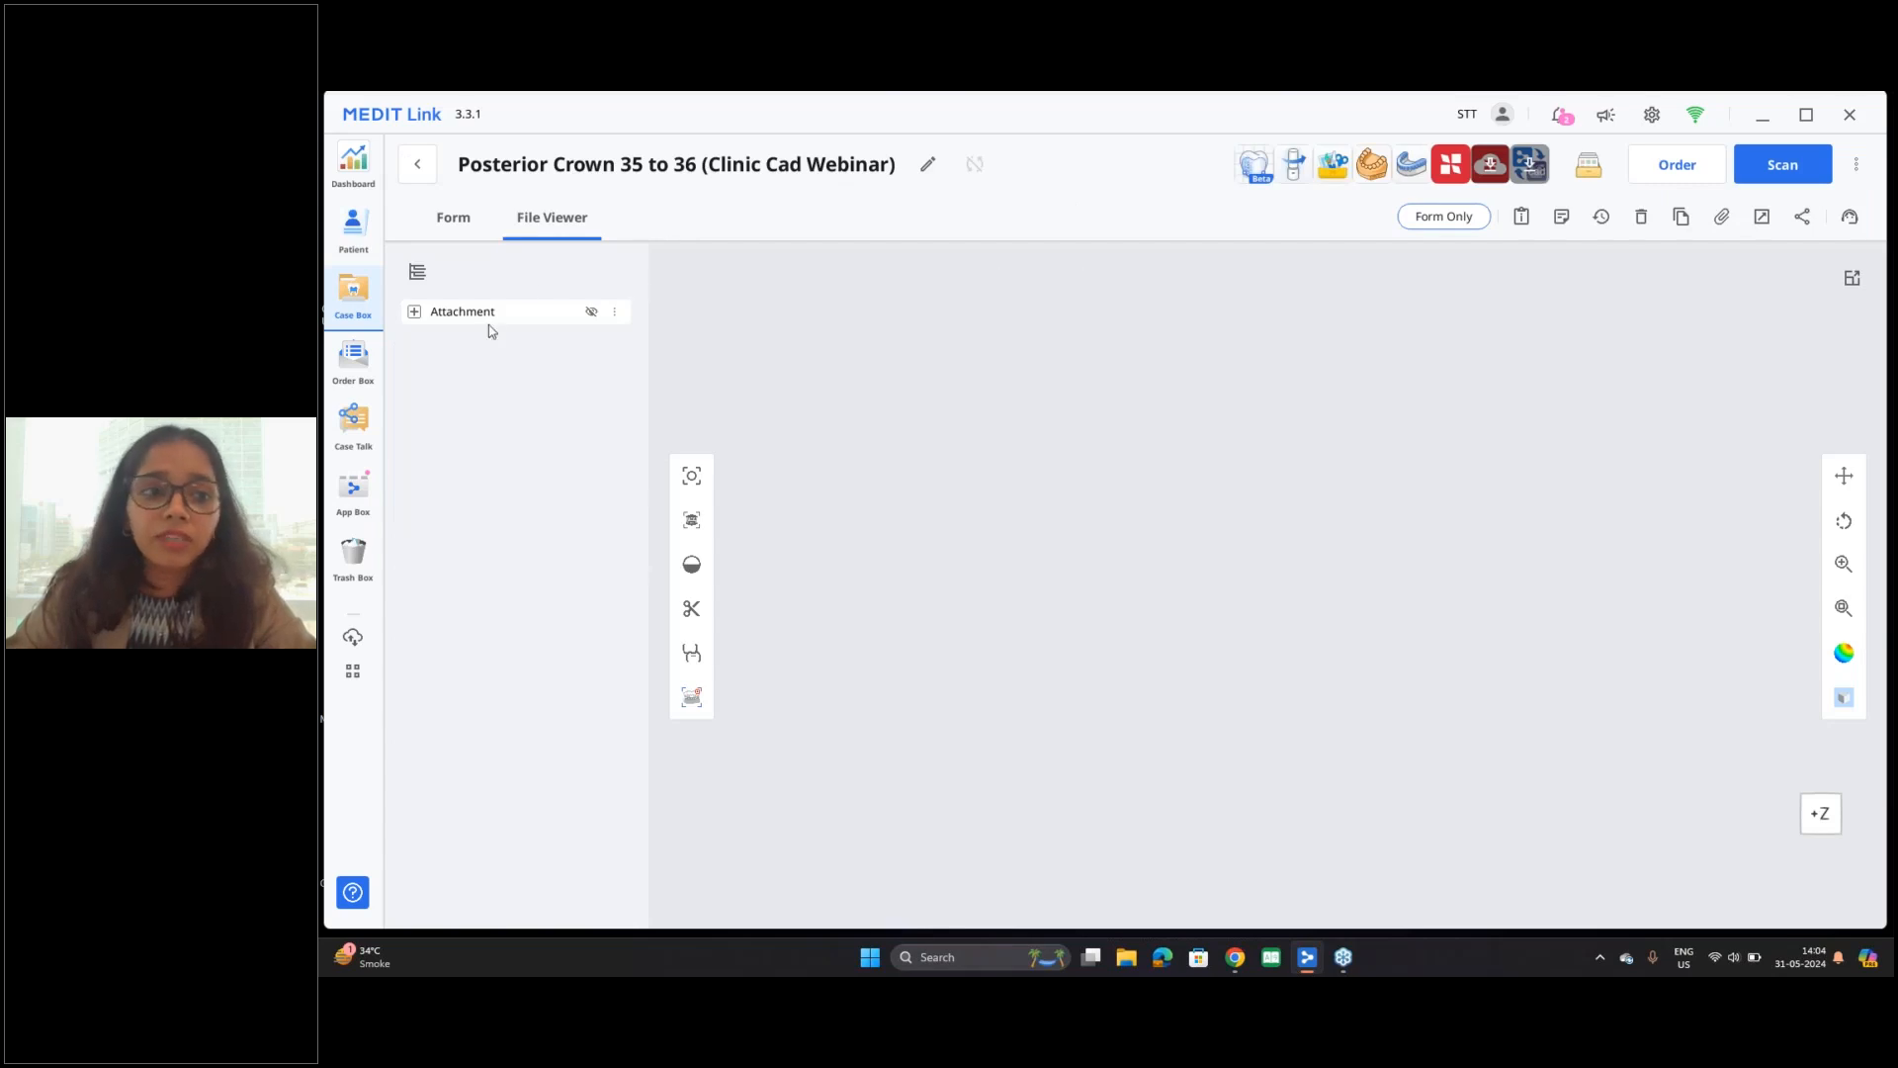
left_click(414, 312)
left_click(427, 338)
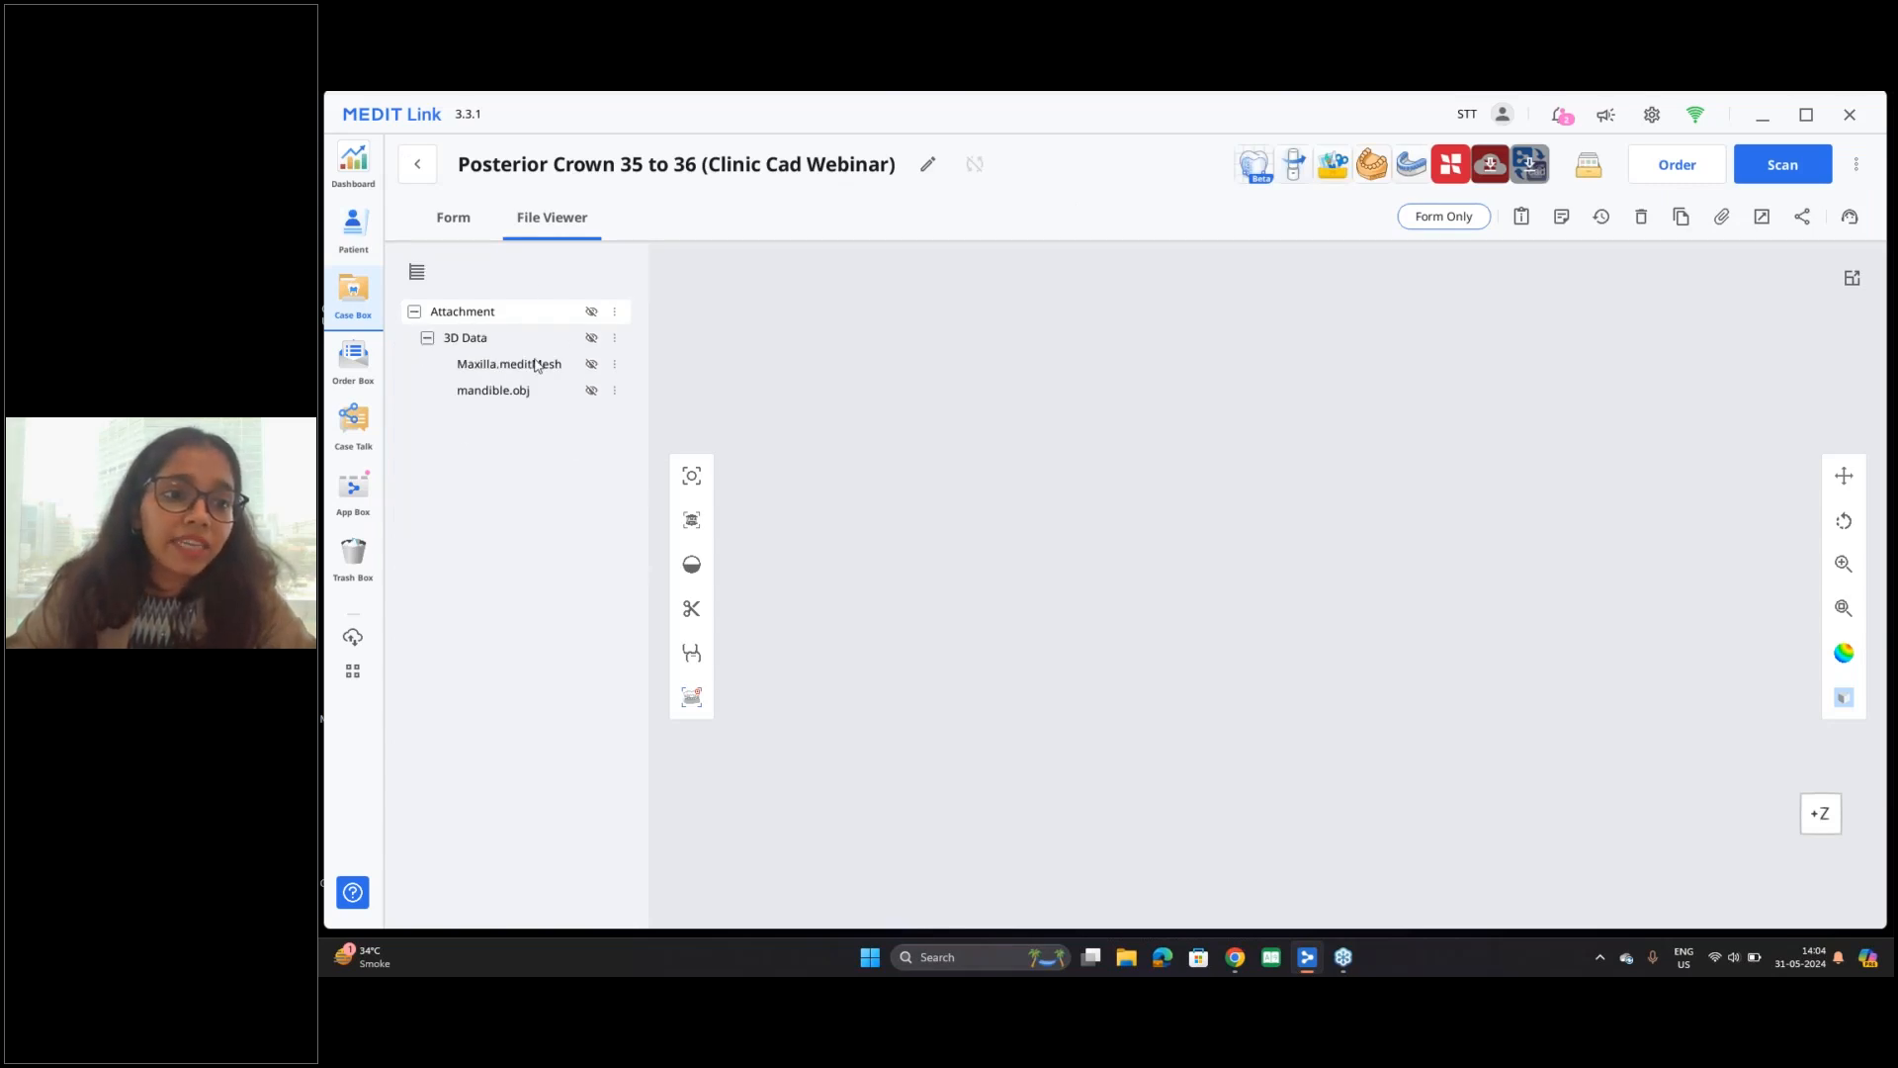
left_click(591, 364)
left_click(592, 391)
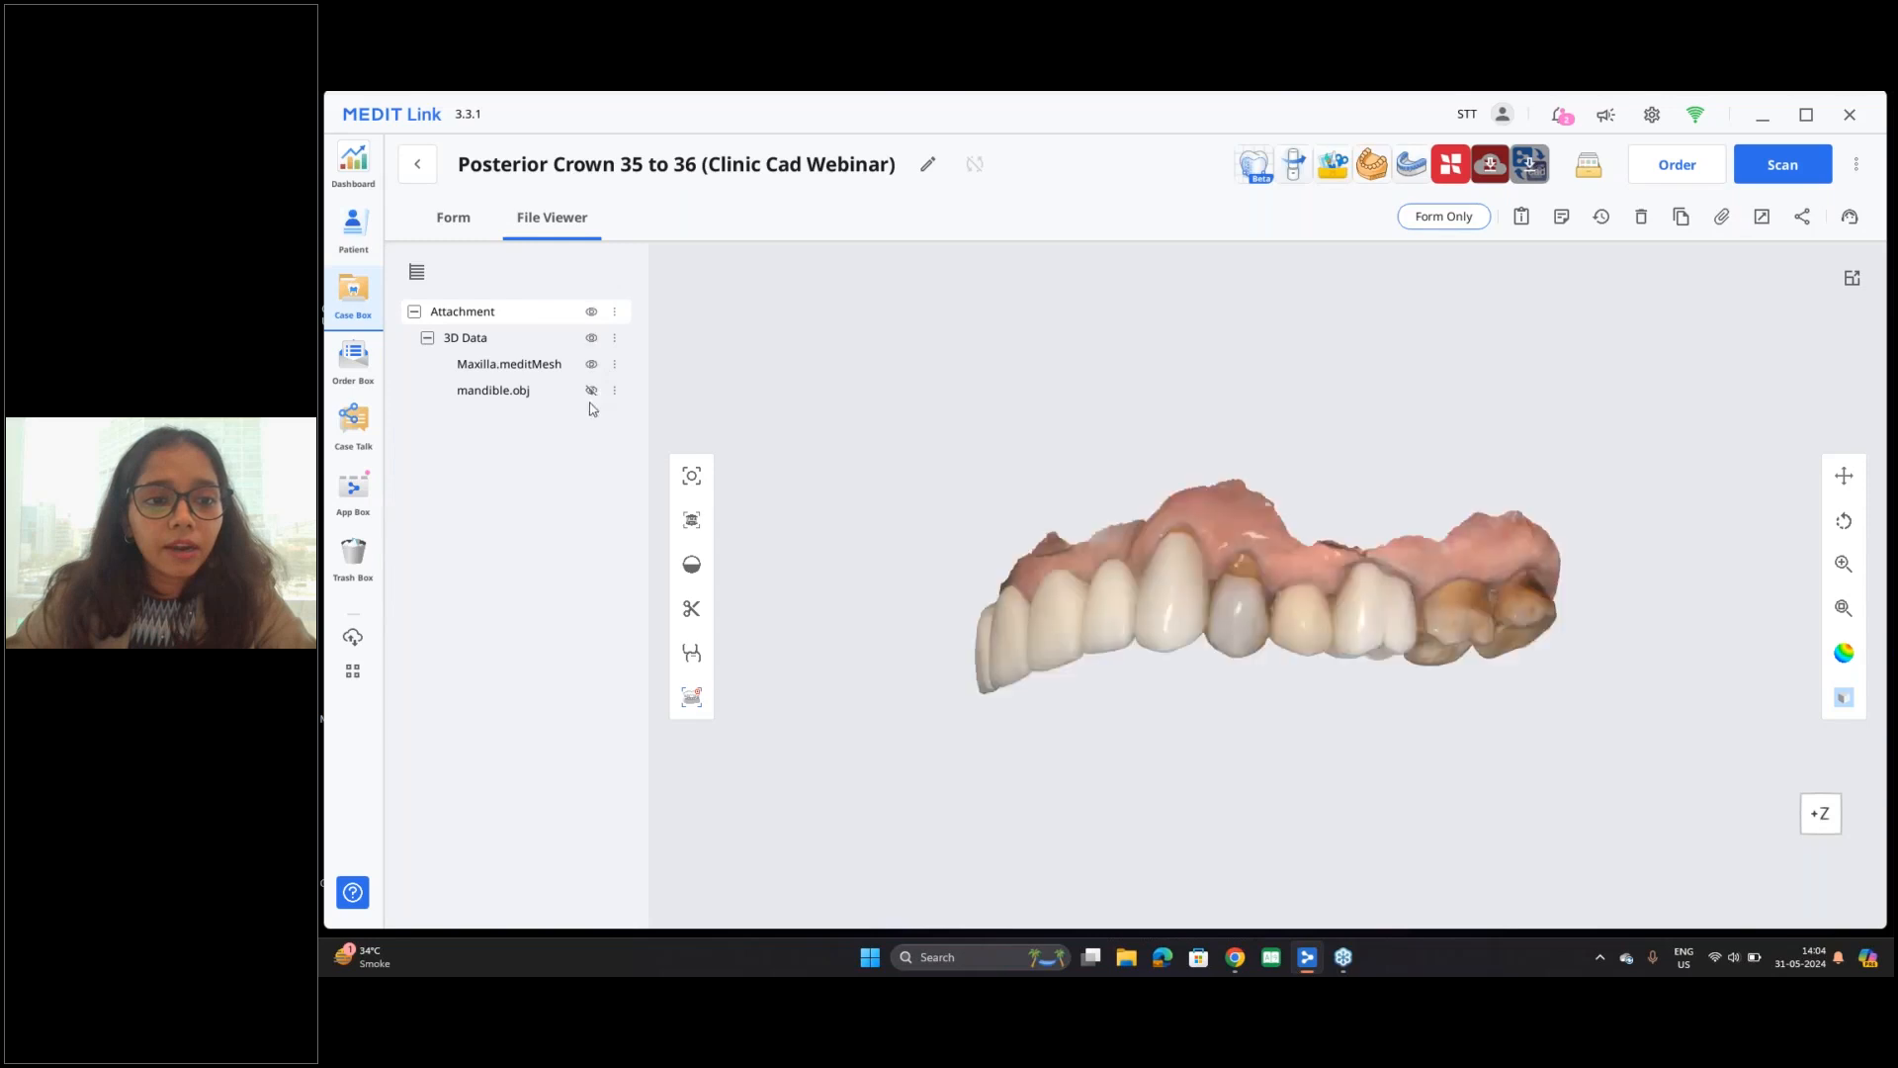
middle_click_drag(1380, 671, 1135, 423)
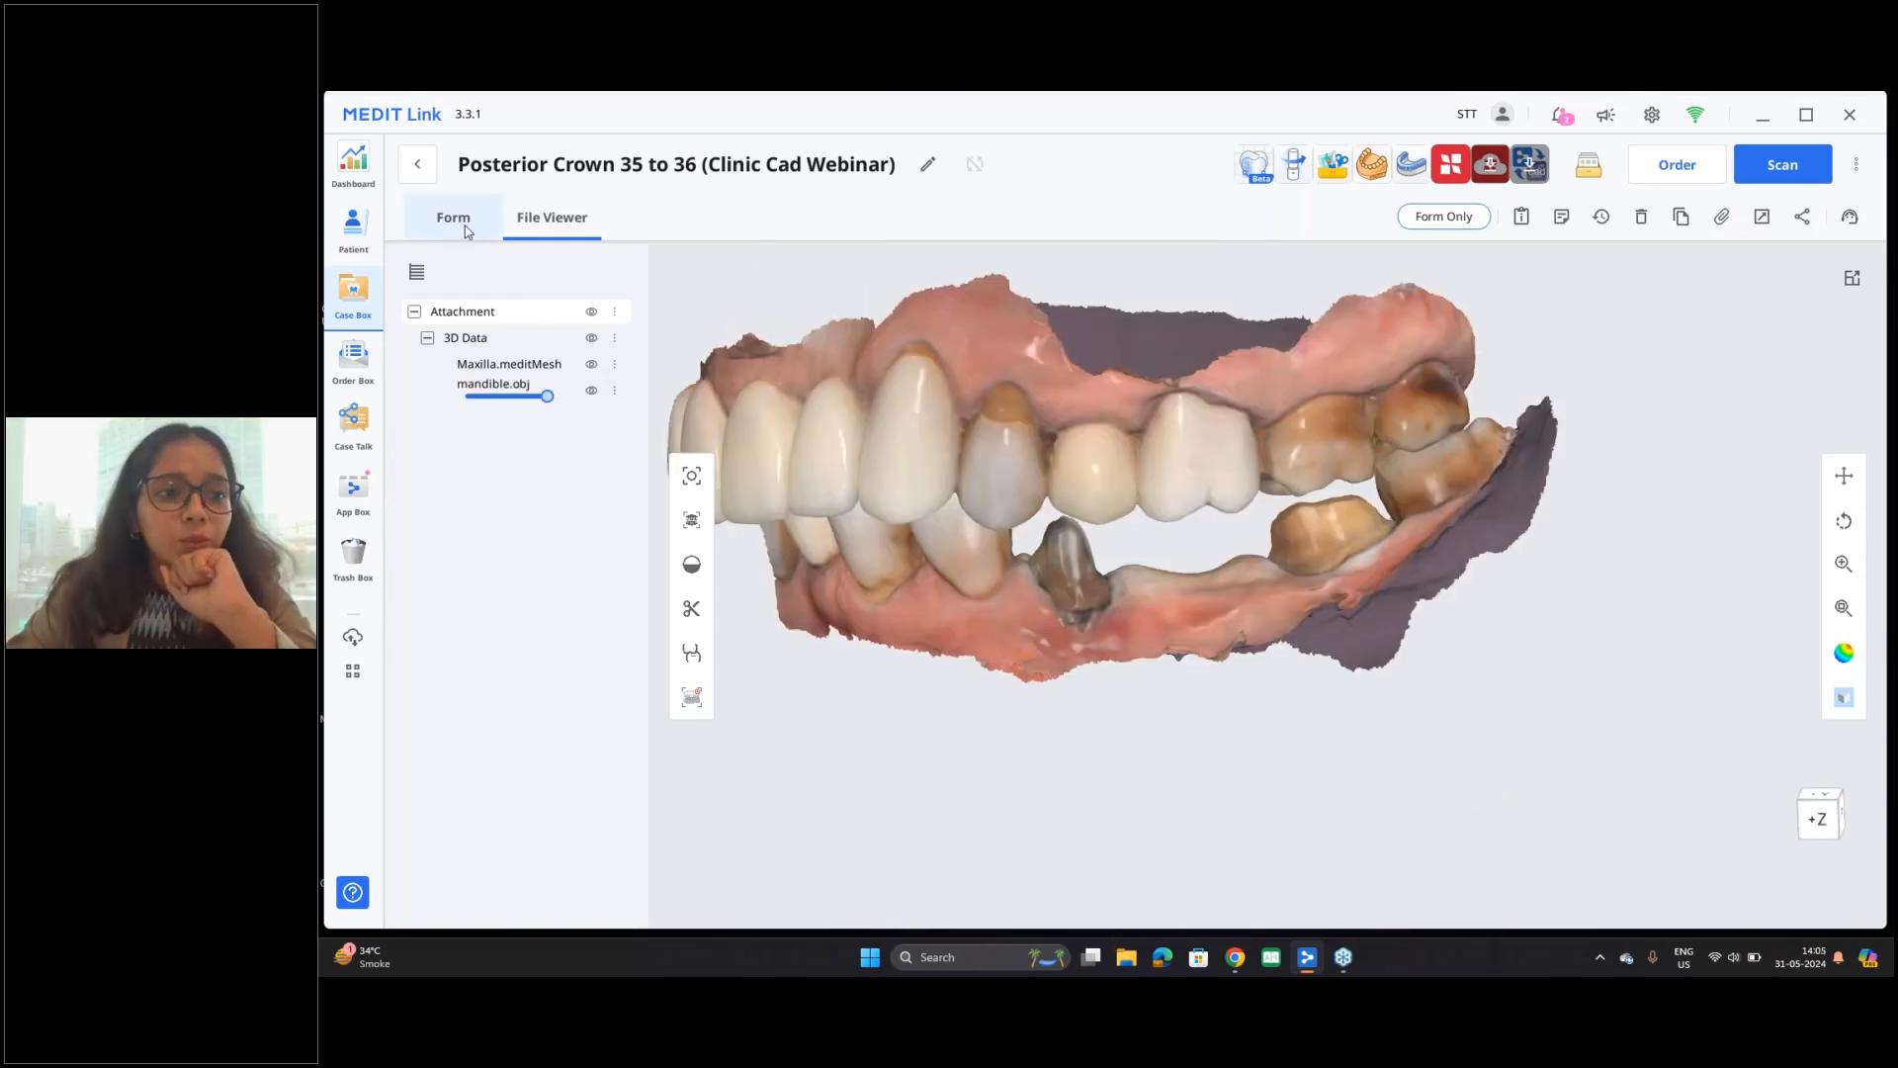
Step: Clear the existing restoration entries for teeth 35, 36 and 37 from the case form
left_click(452, 217)
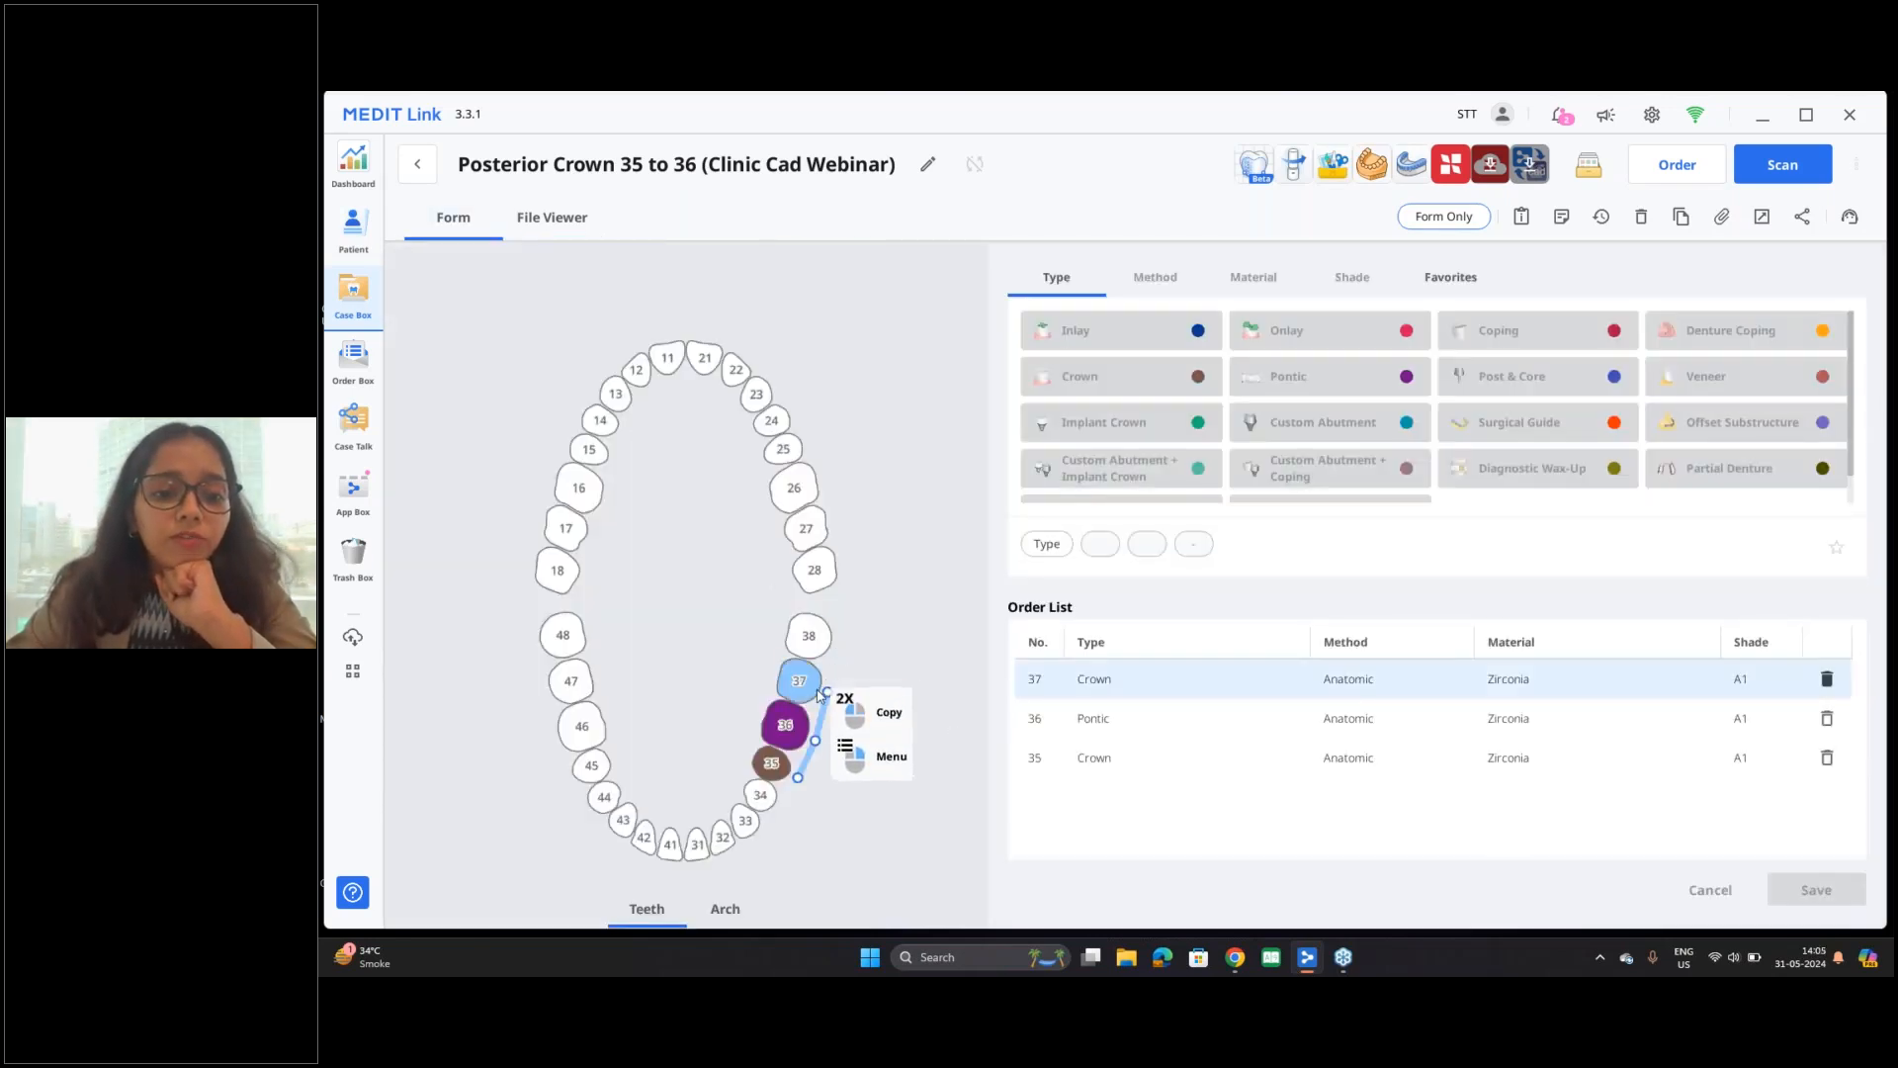
left_click(774, 772)
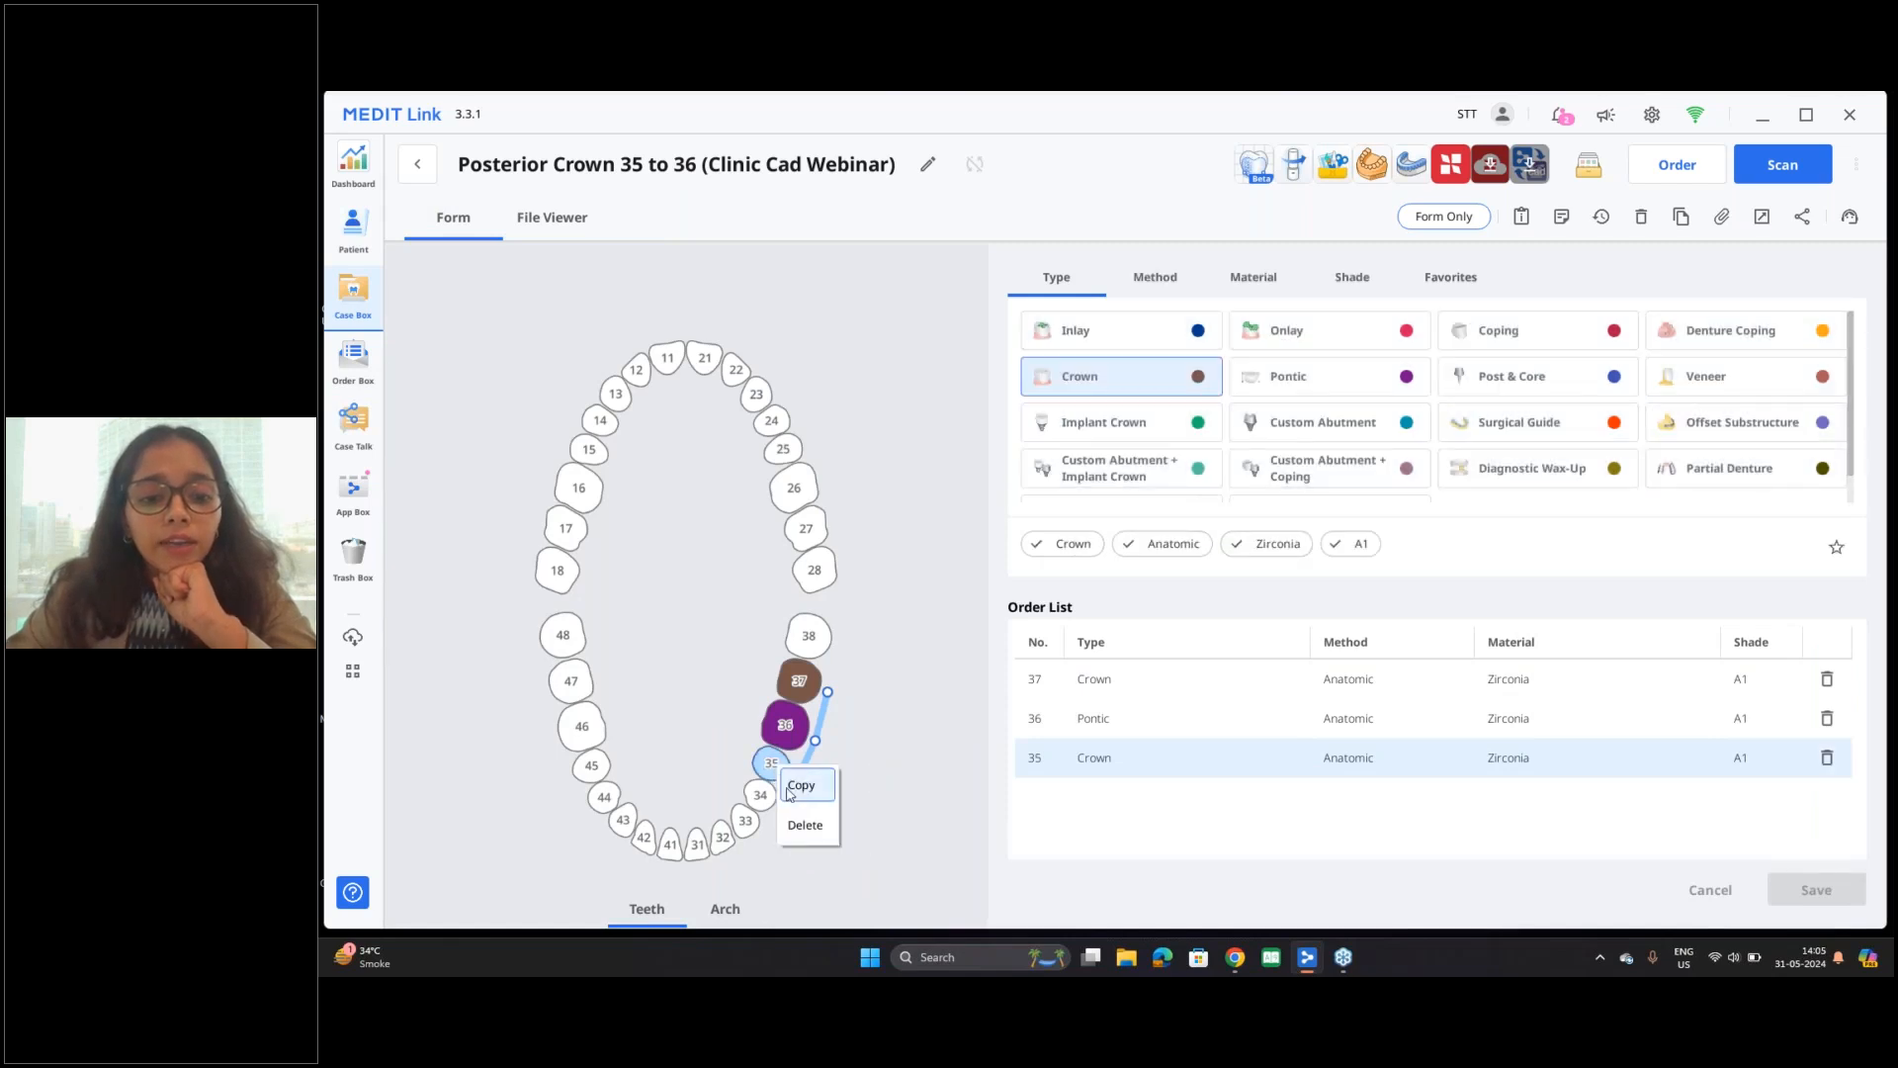
left_click(772, 764)
left_click(785, 724)
left_click(786, 727)
left_click(798, 684)
left_click(801, 692)
left_click(808, 686)
right_click(809, 686)
left_click(838, 745)
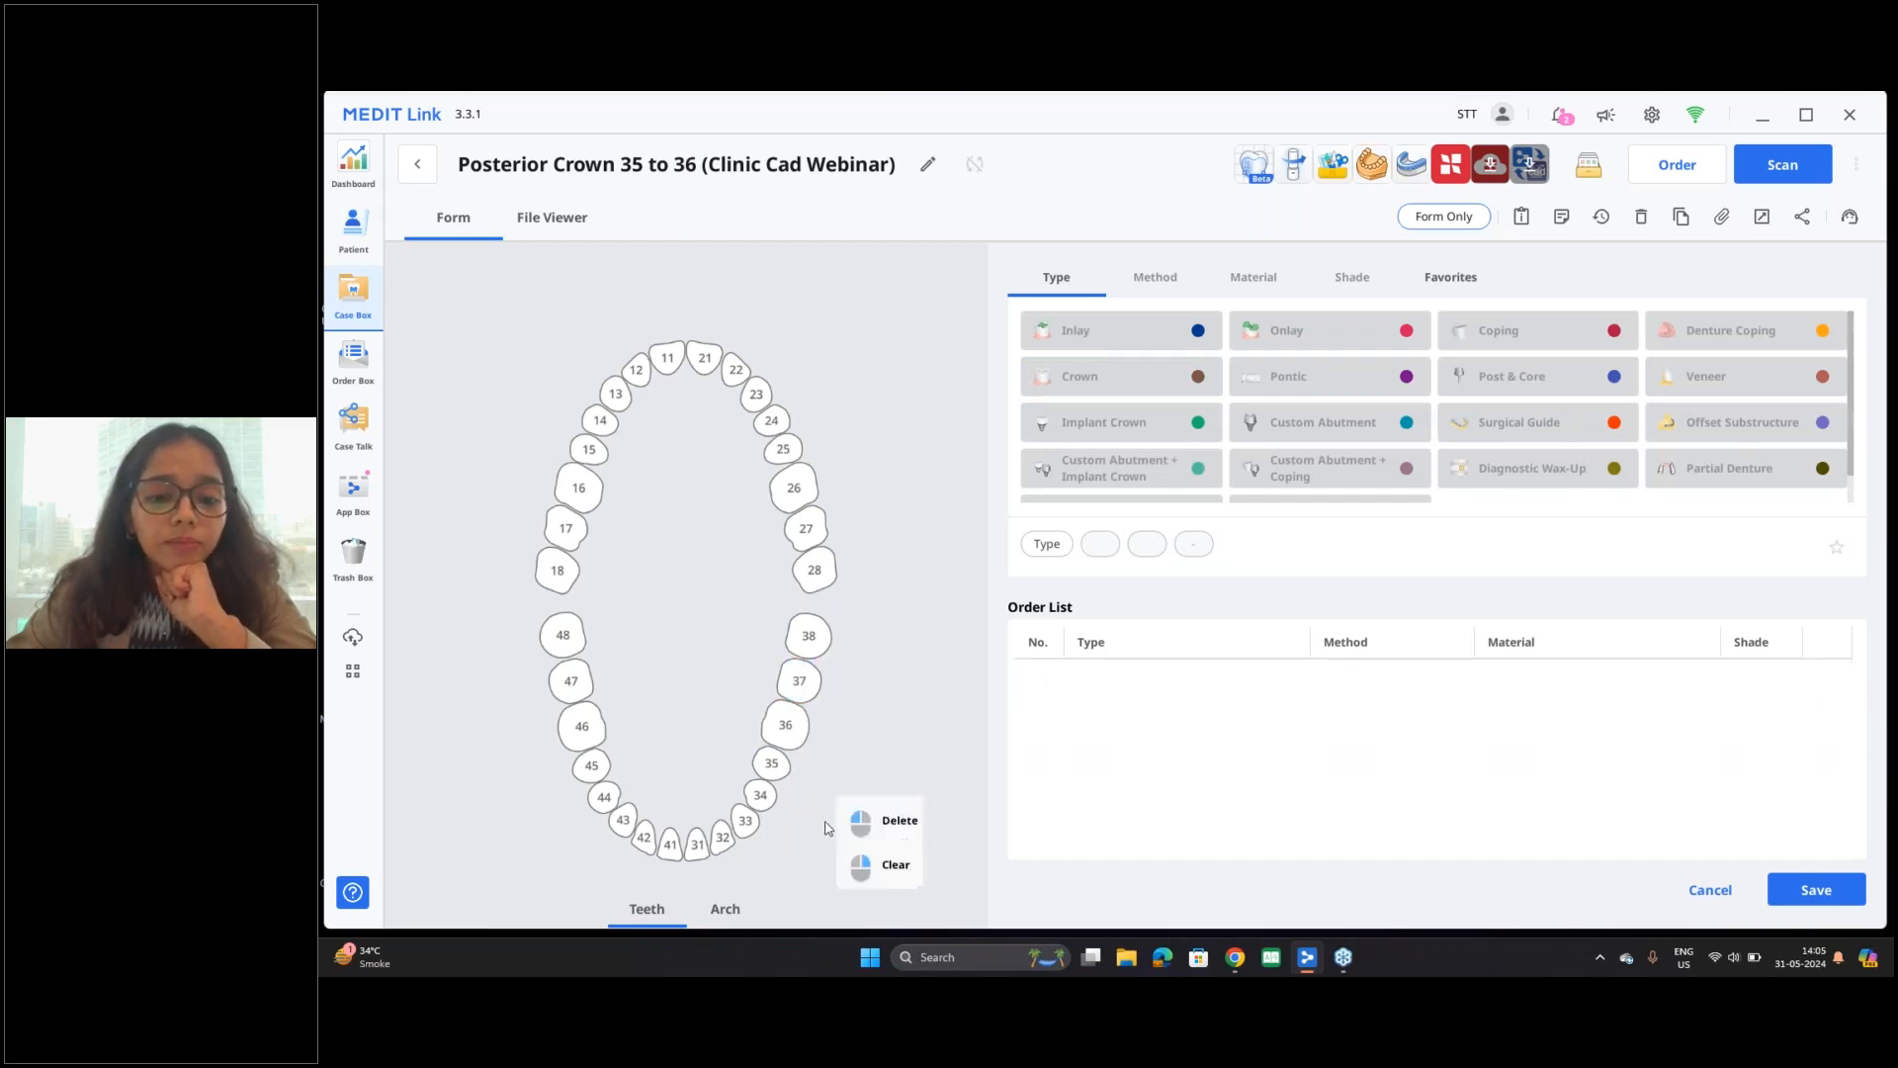
right_click(777, 770)
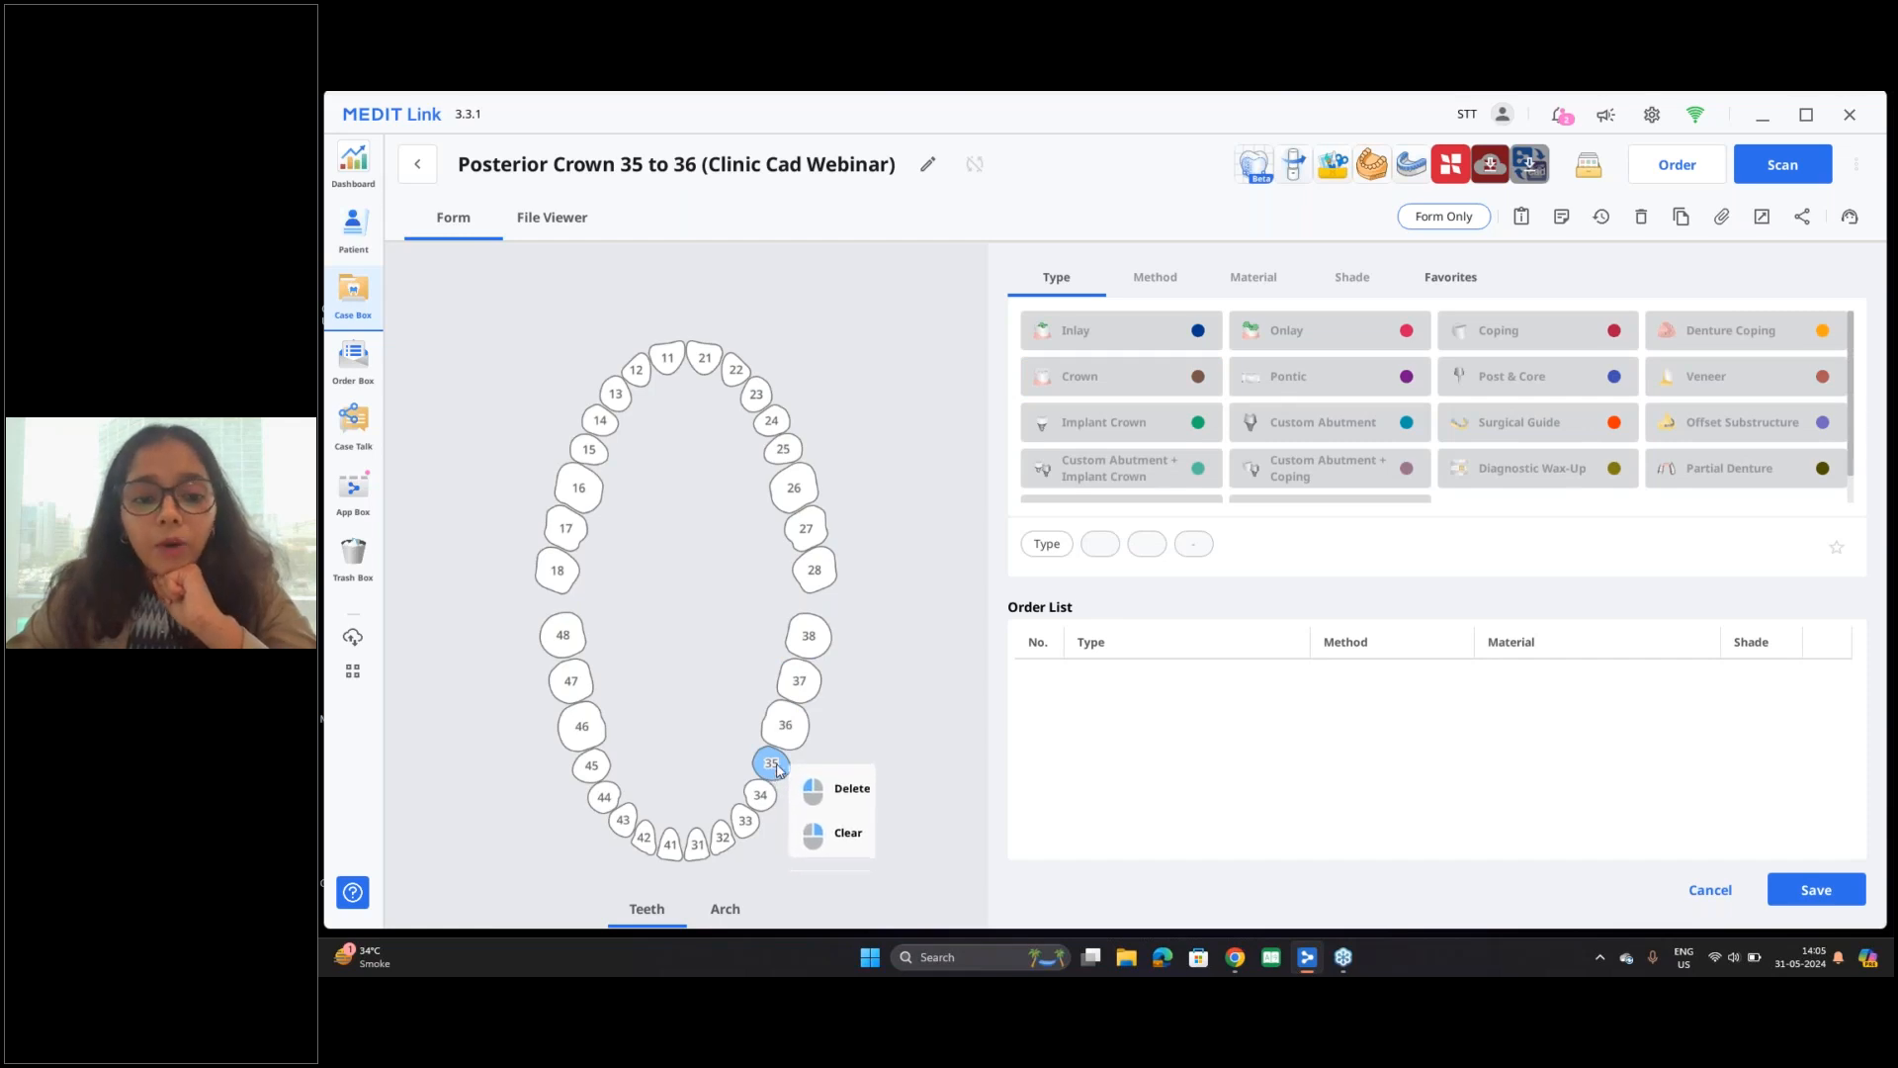
Step: Add an anatomic zirconia crown in shade A1 for tooth 35 to the case form
left_click(777, 770)
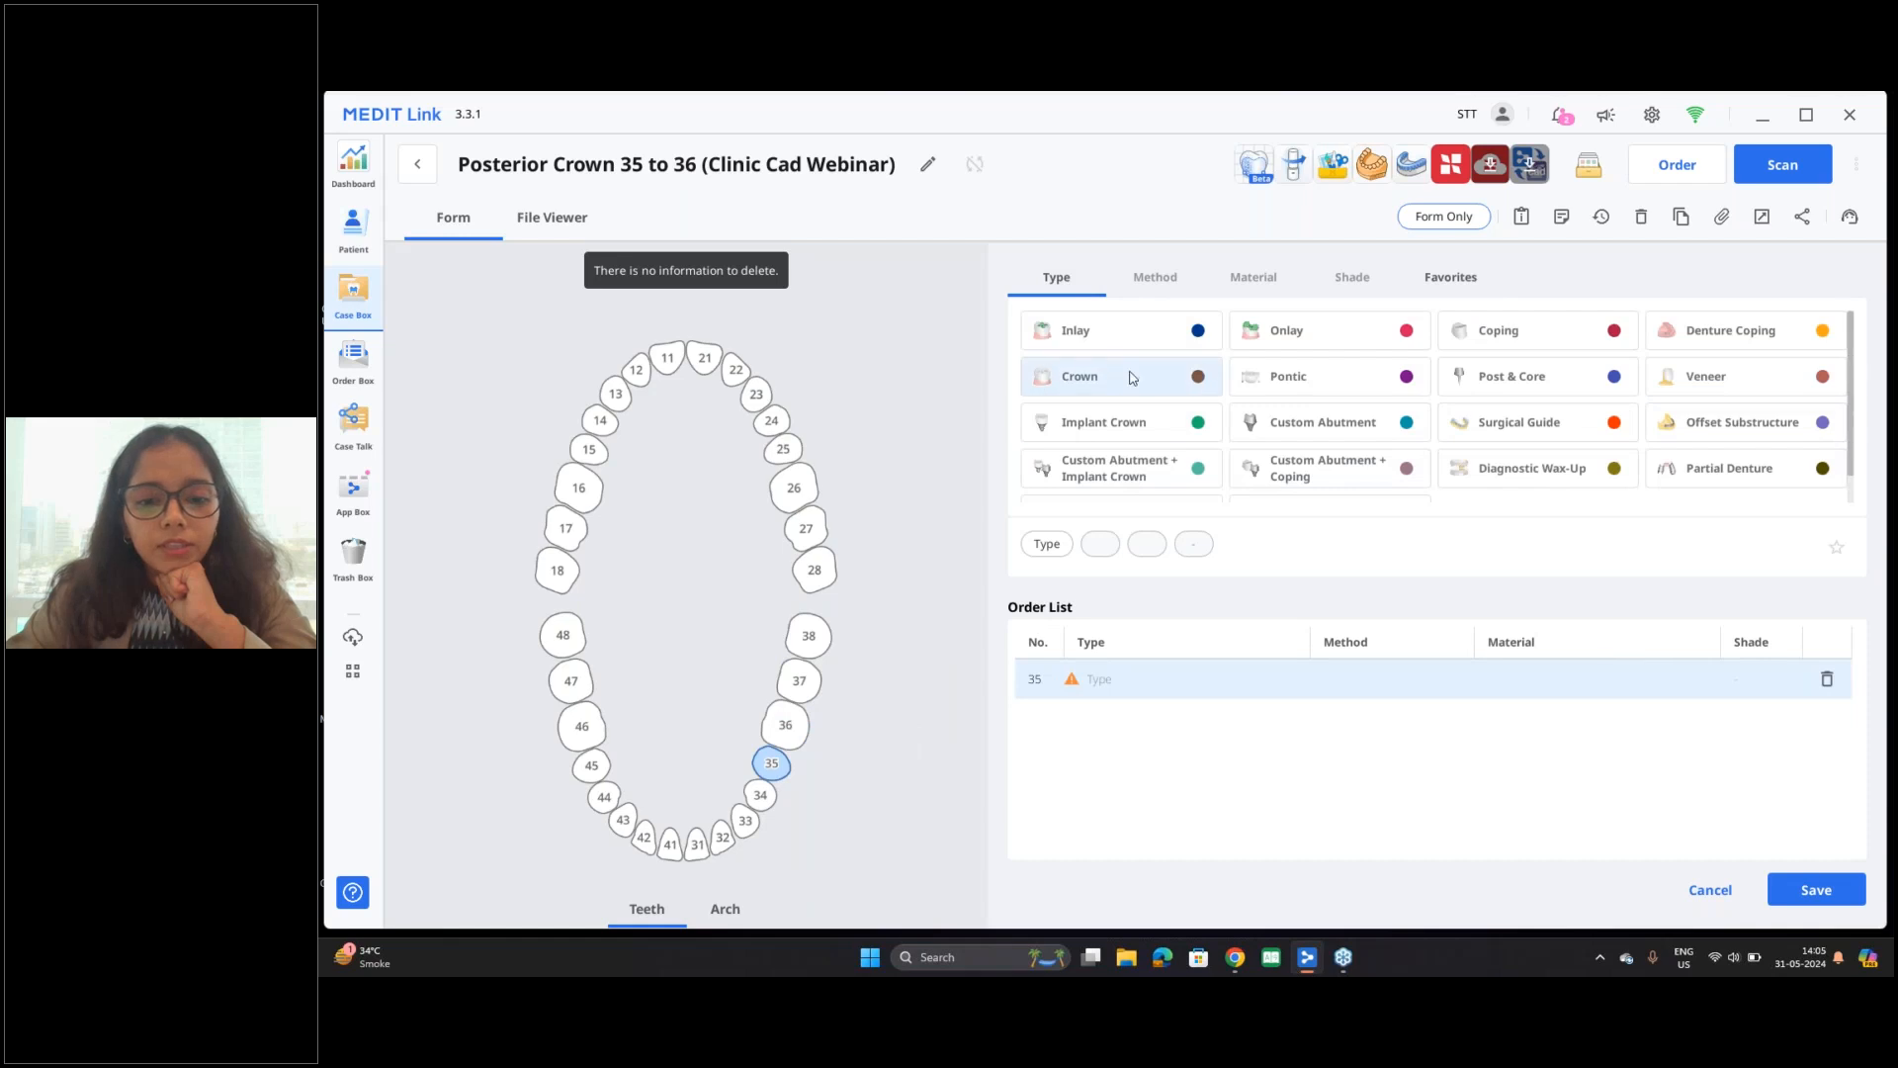
left_click(1155, 387)
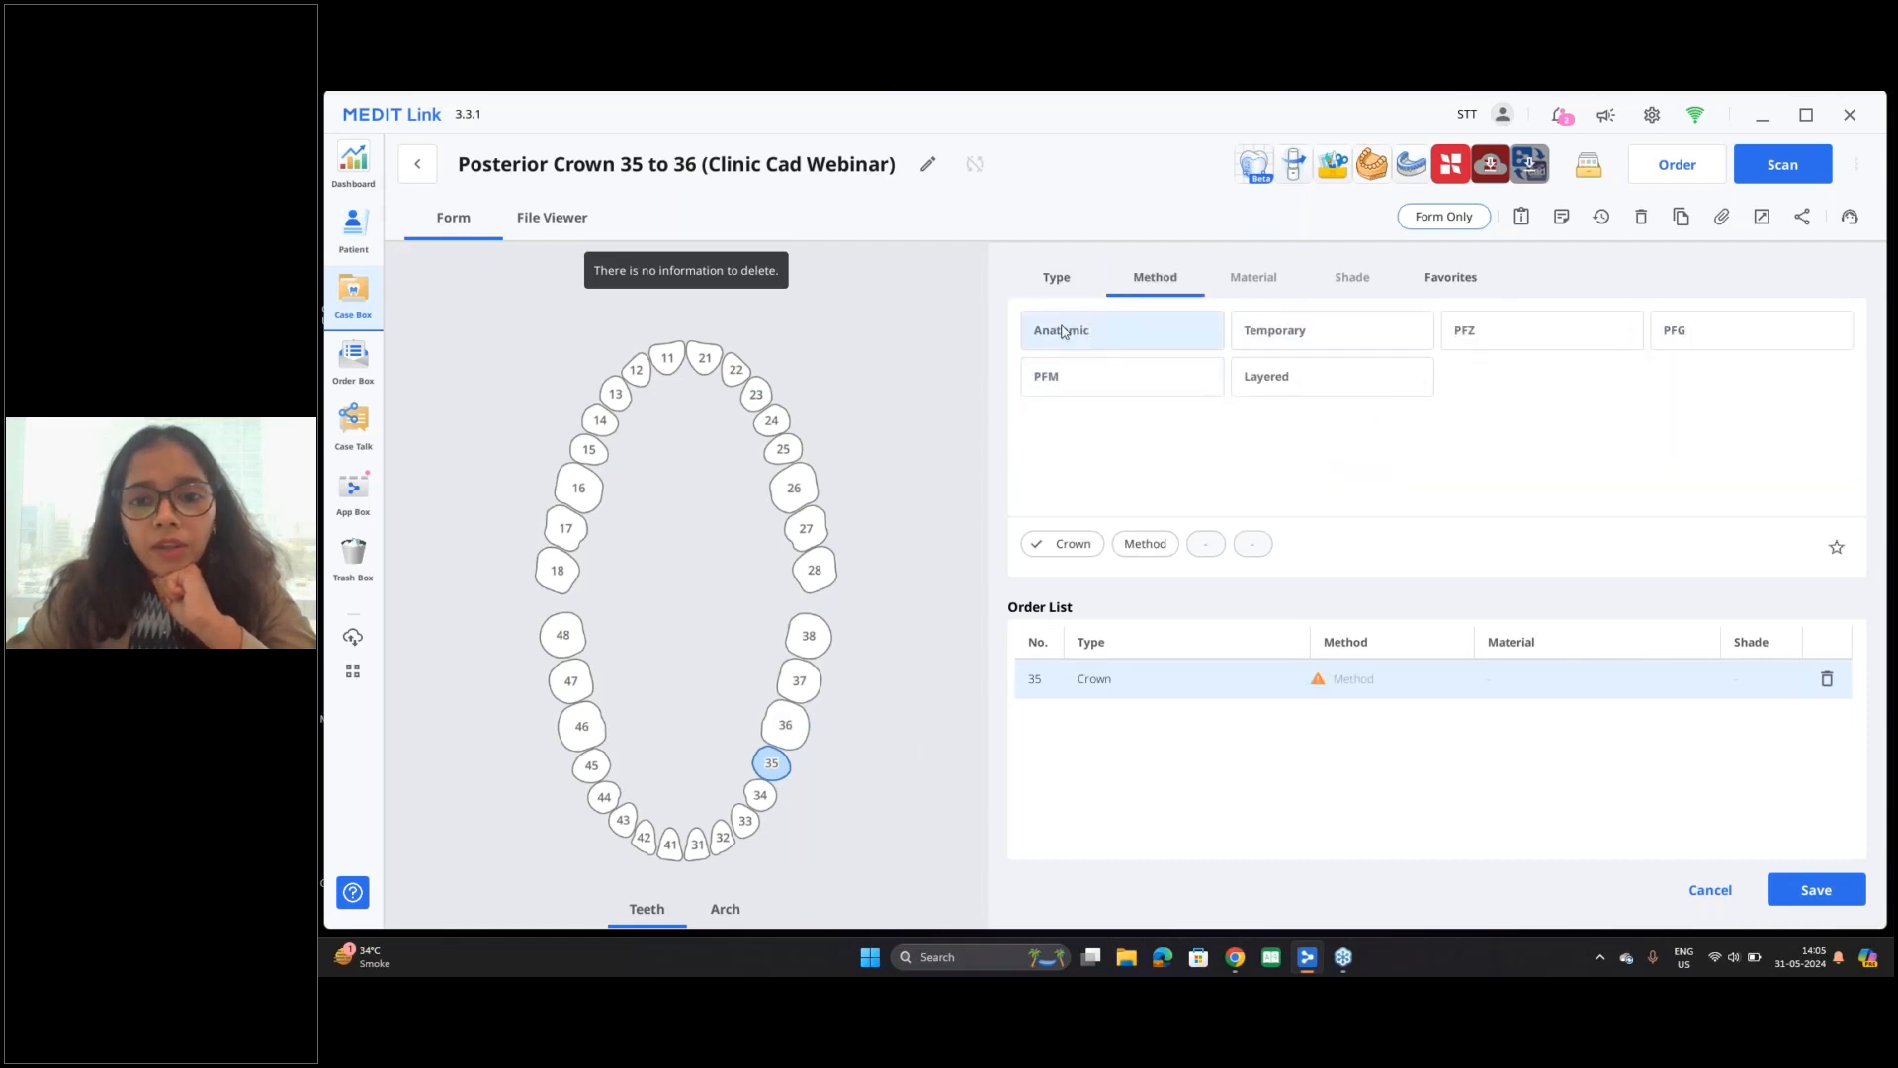
left_click(1137, 344)
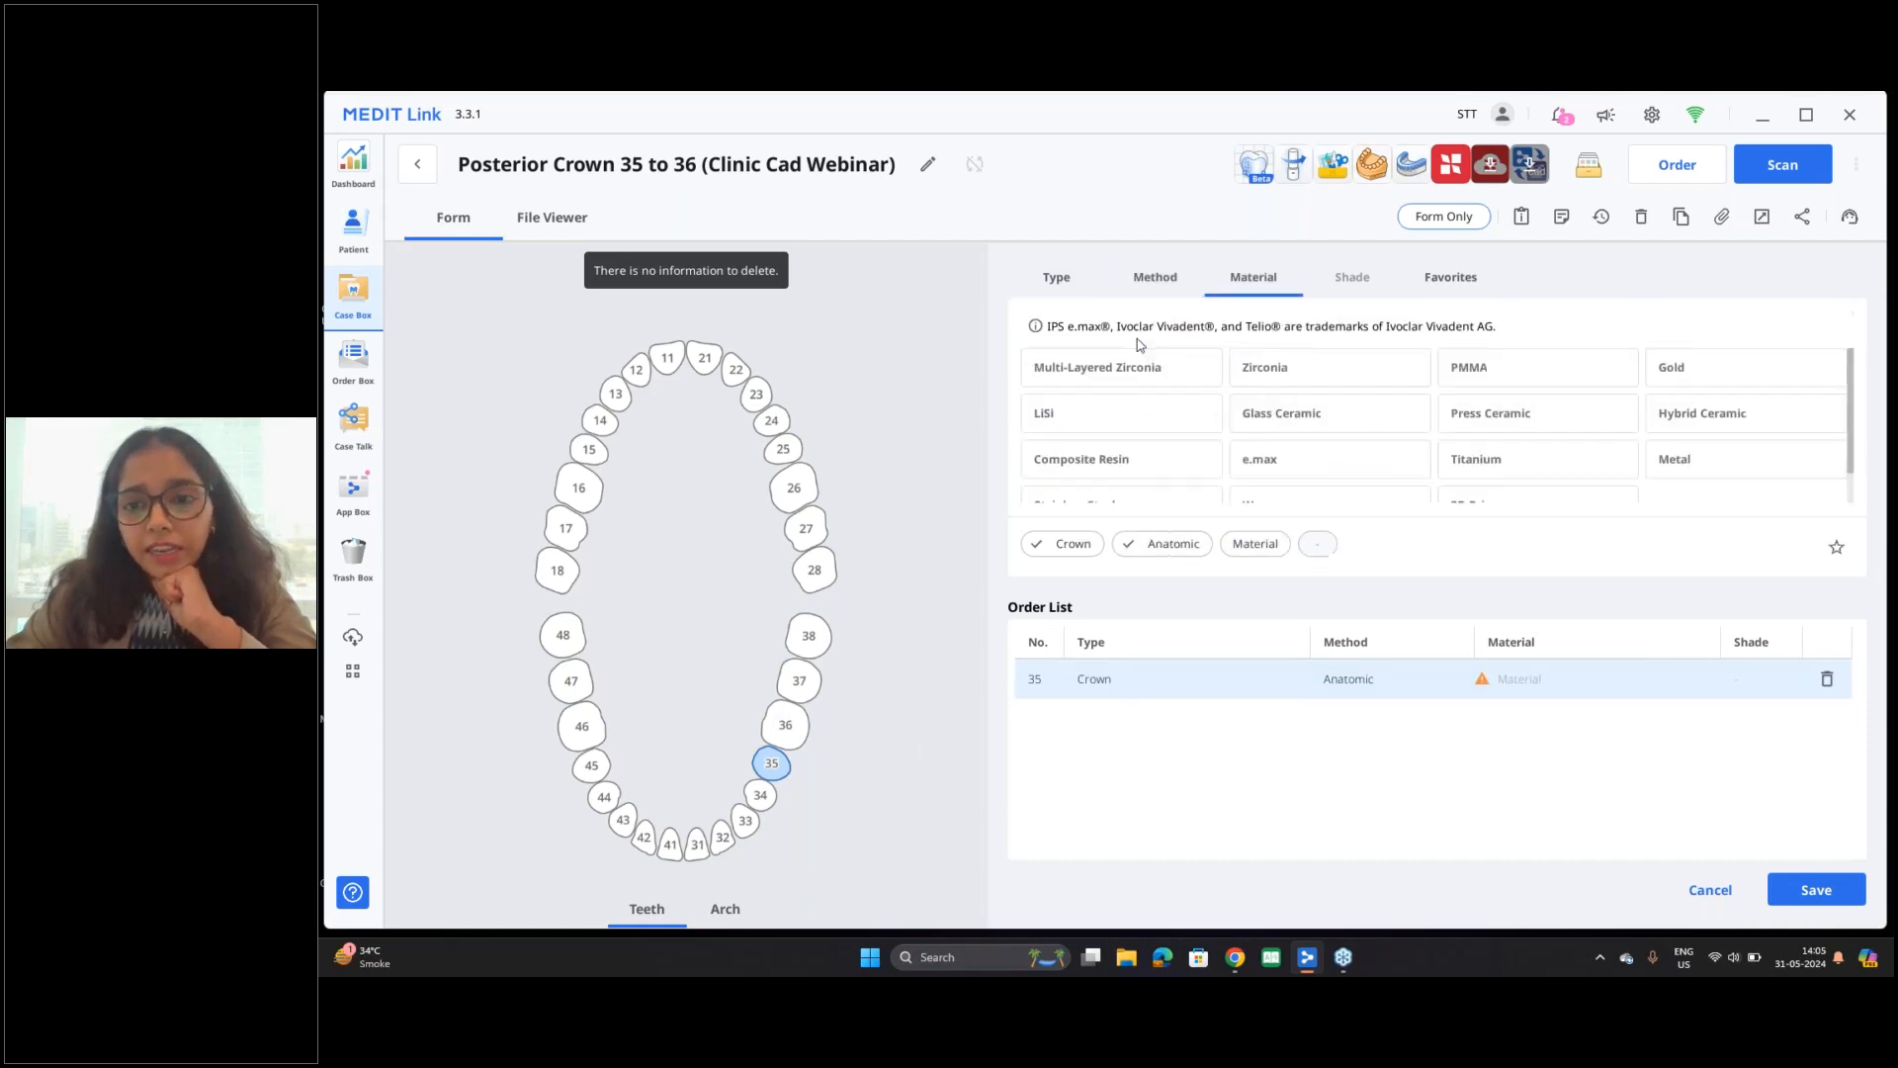
left_click(1307, 384)
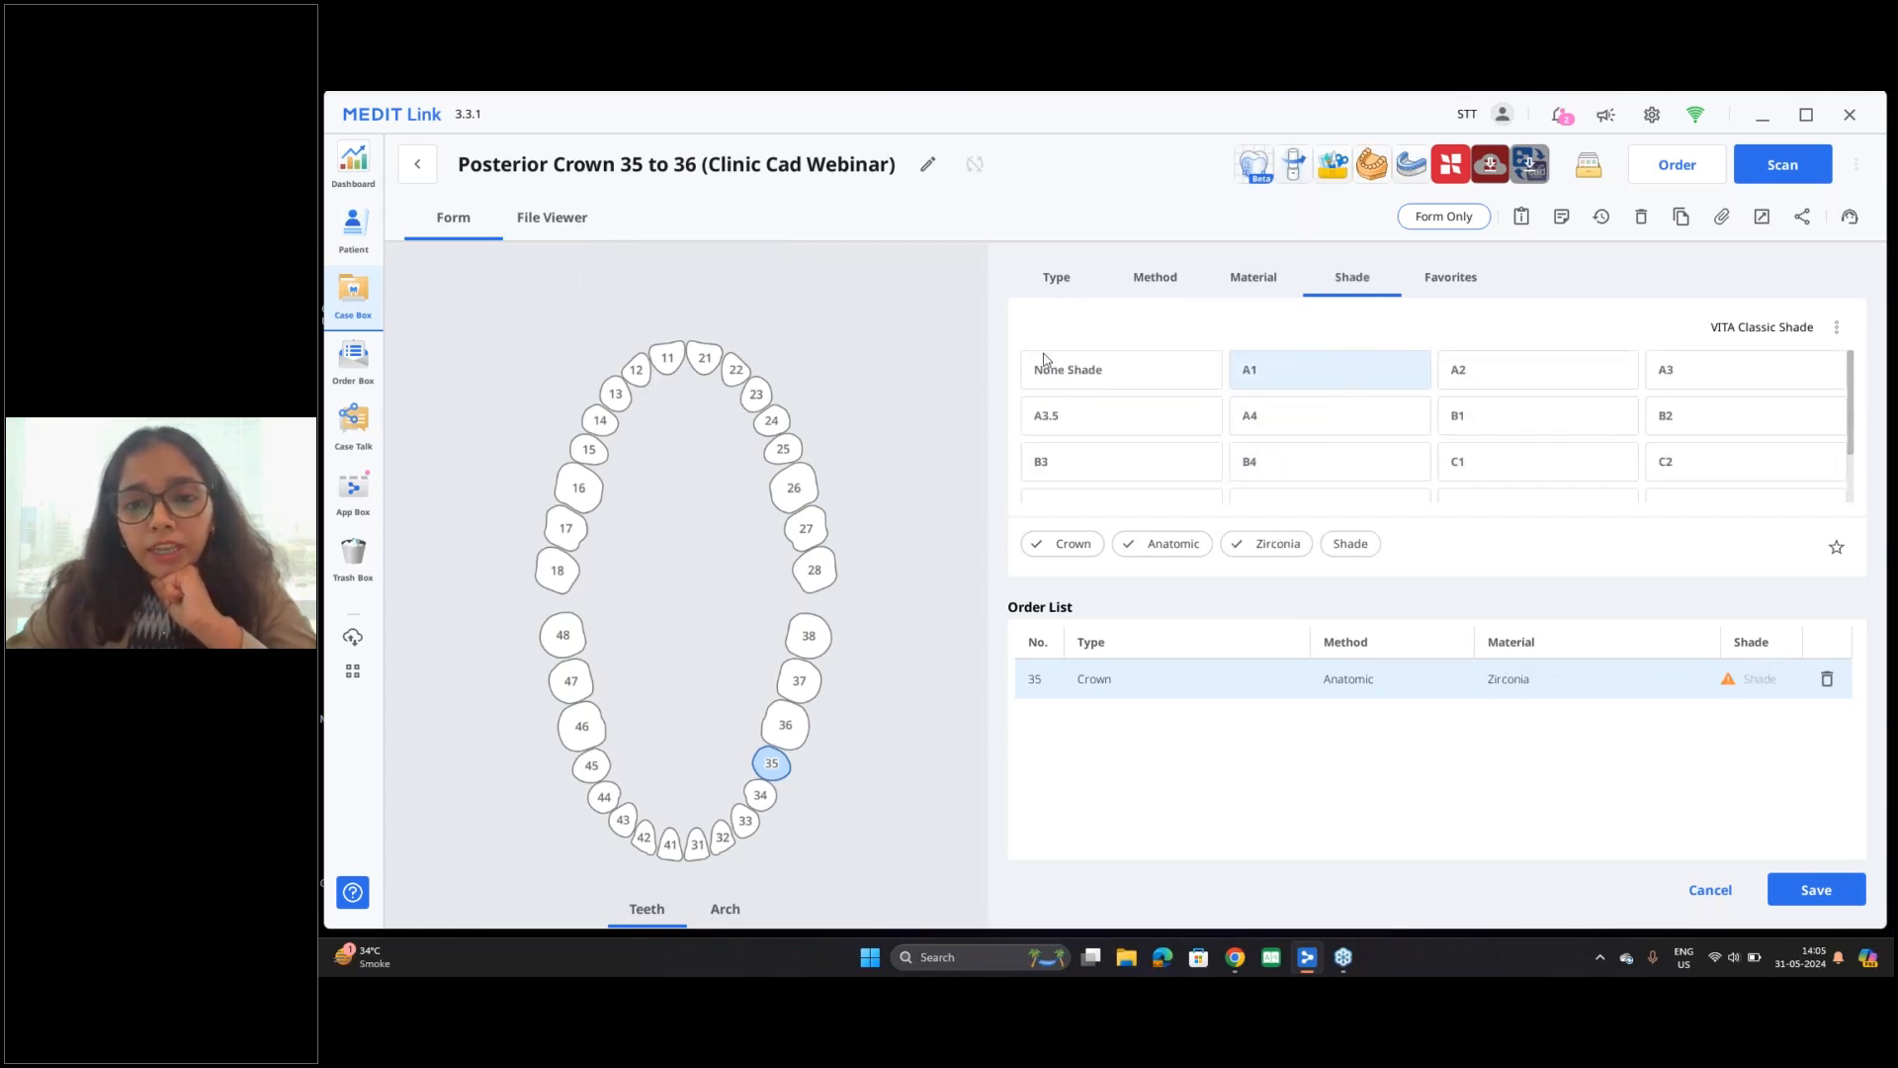
Step: Add an anatomic zirconia pontic in shade A1 for tooth 36 to the case form
left_click(791, 731)
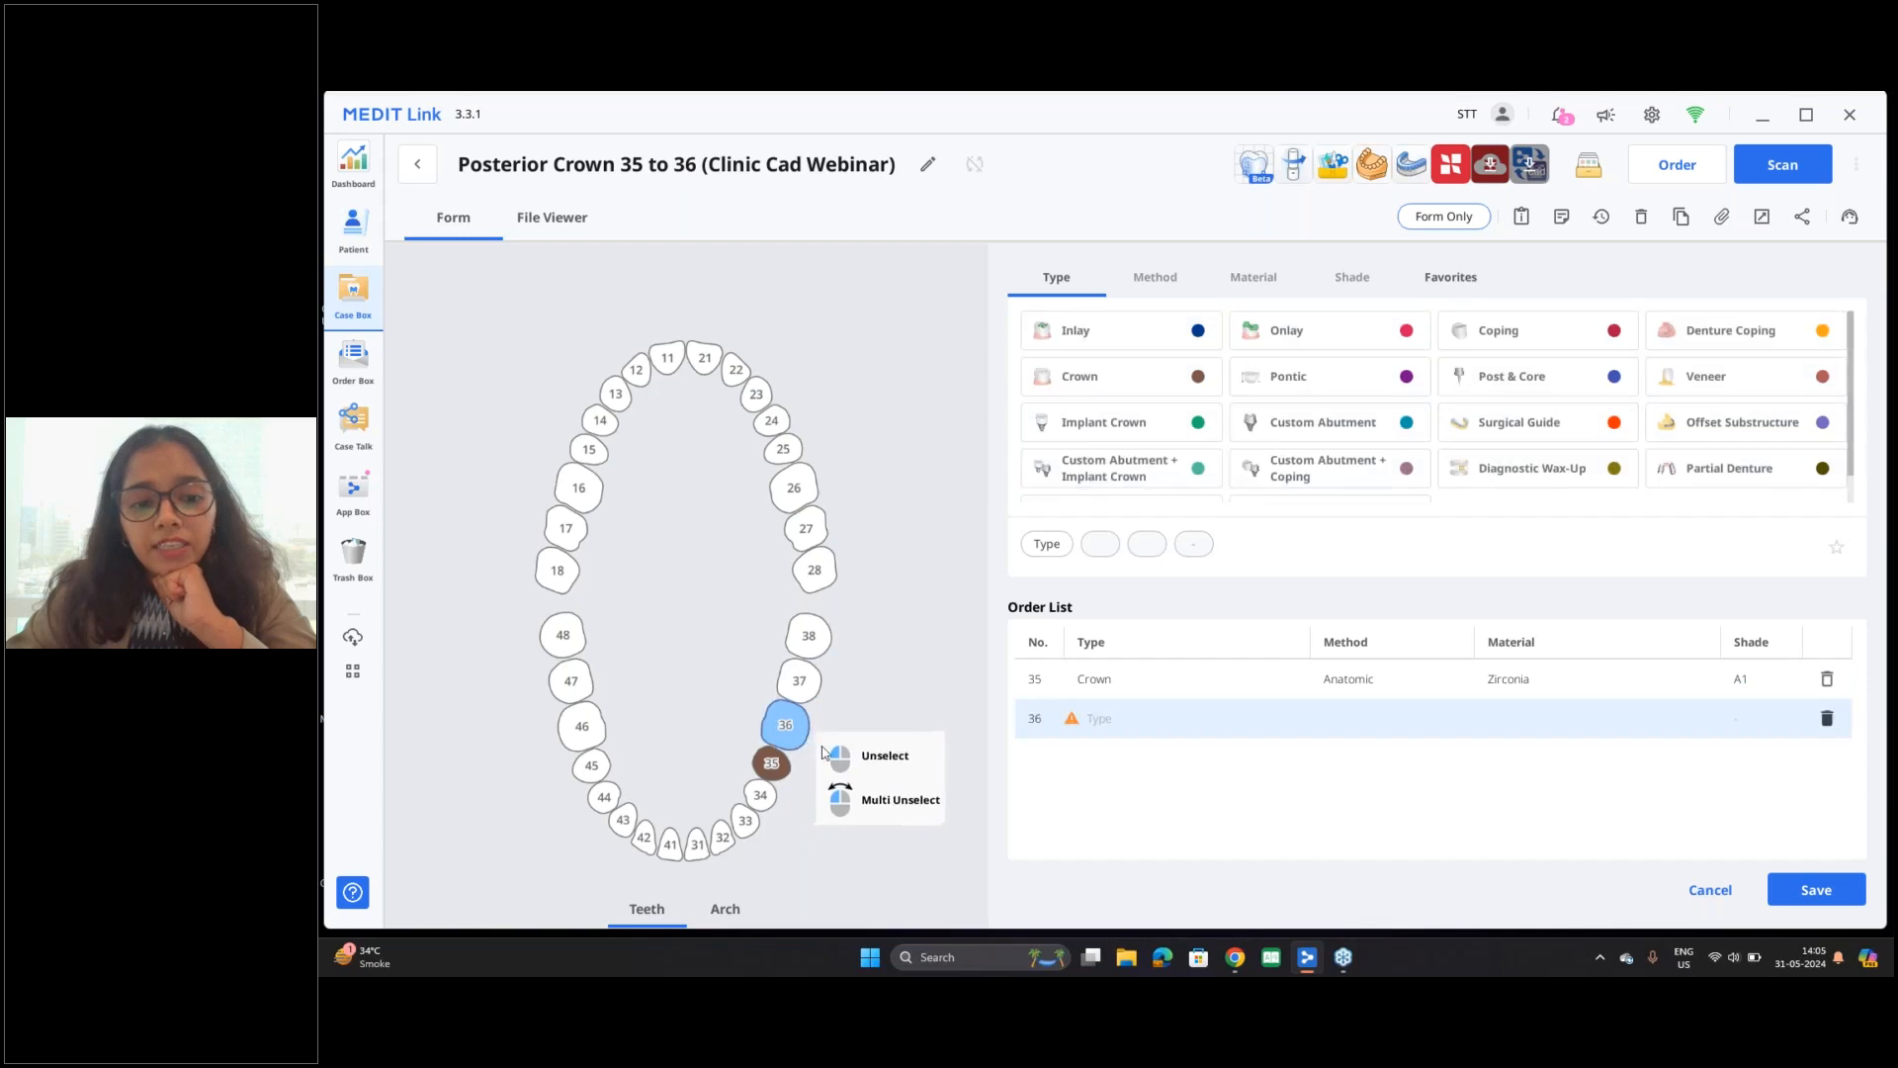
left_click(1356, 389)
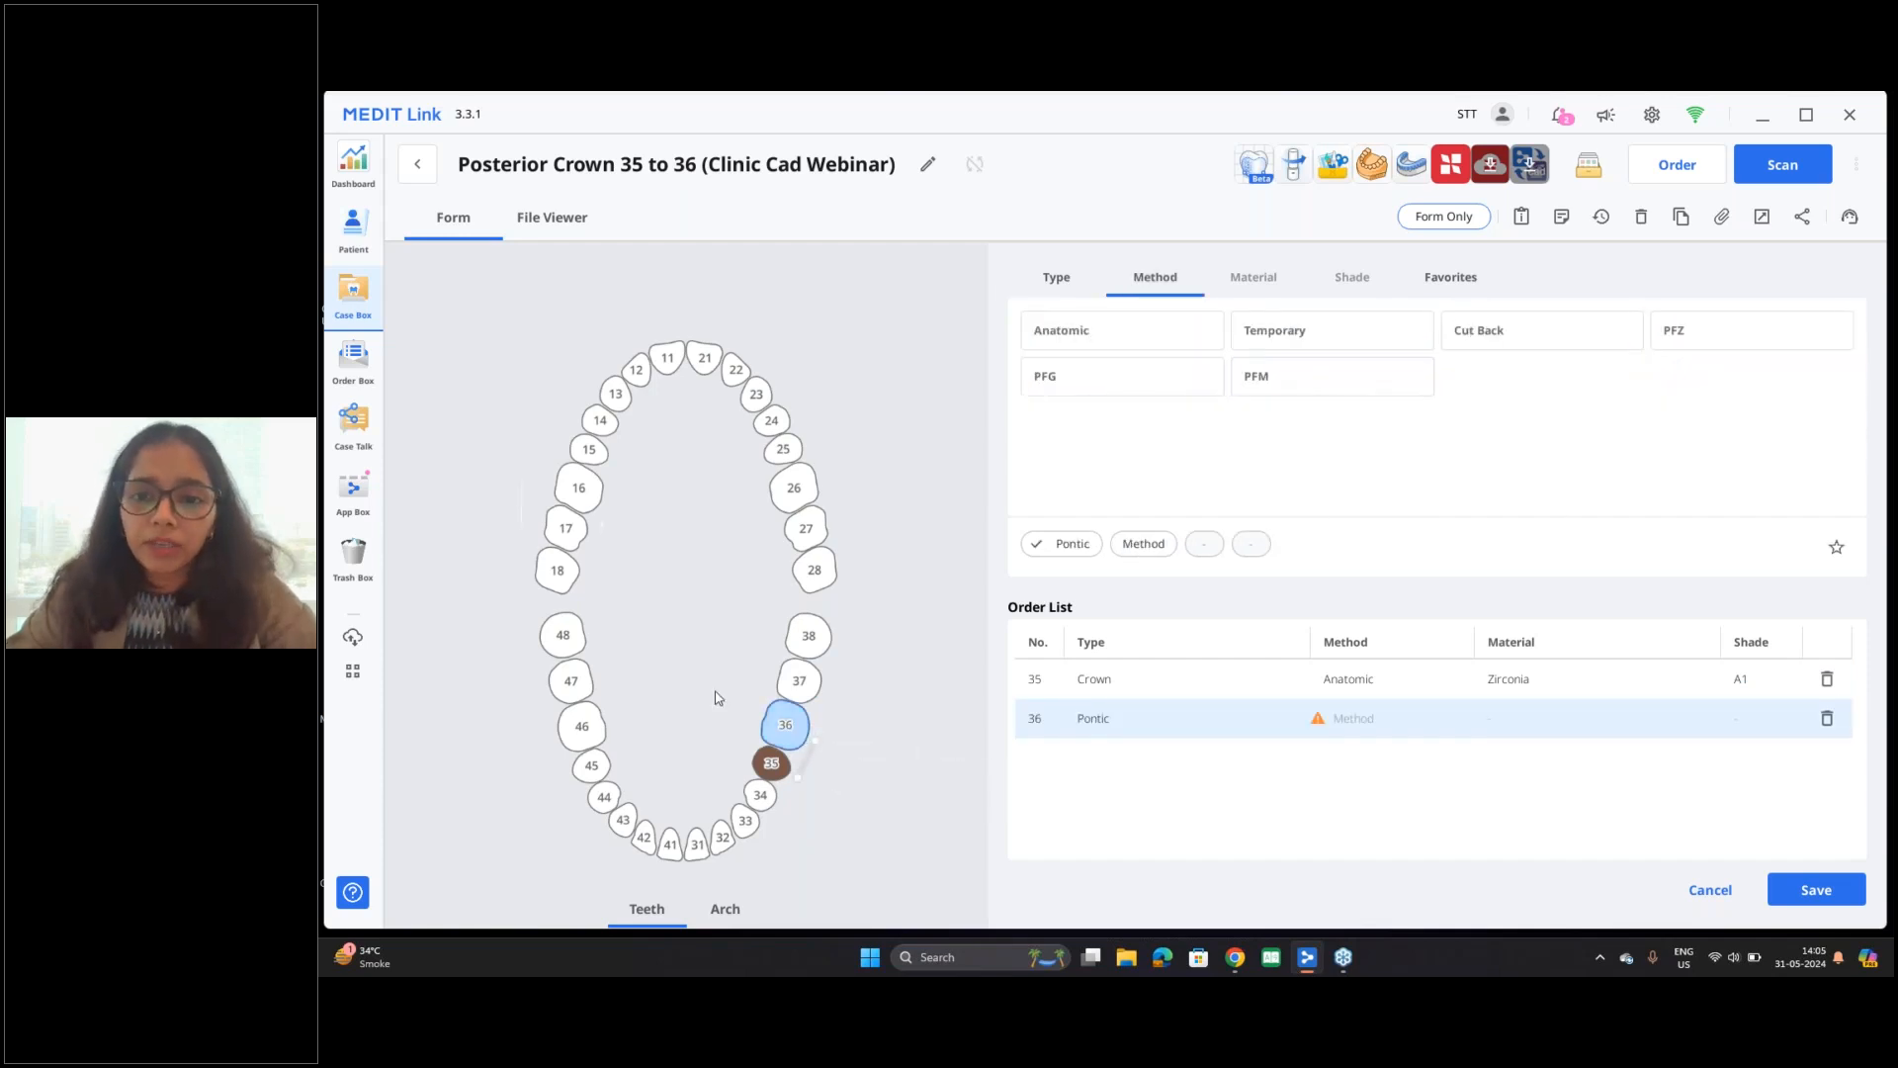
left_click(1168, 346)
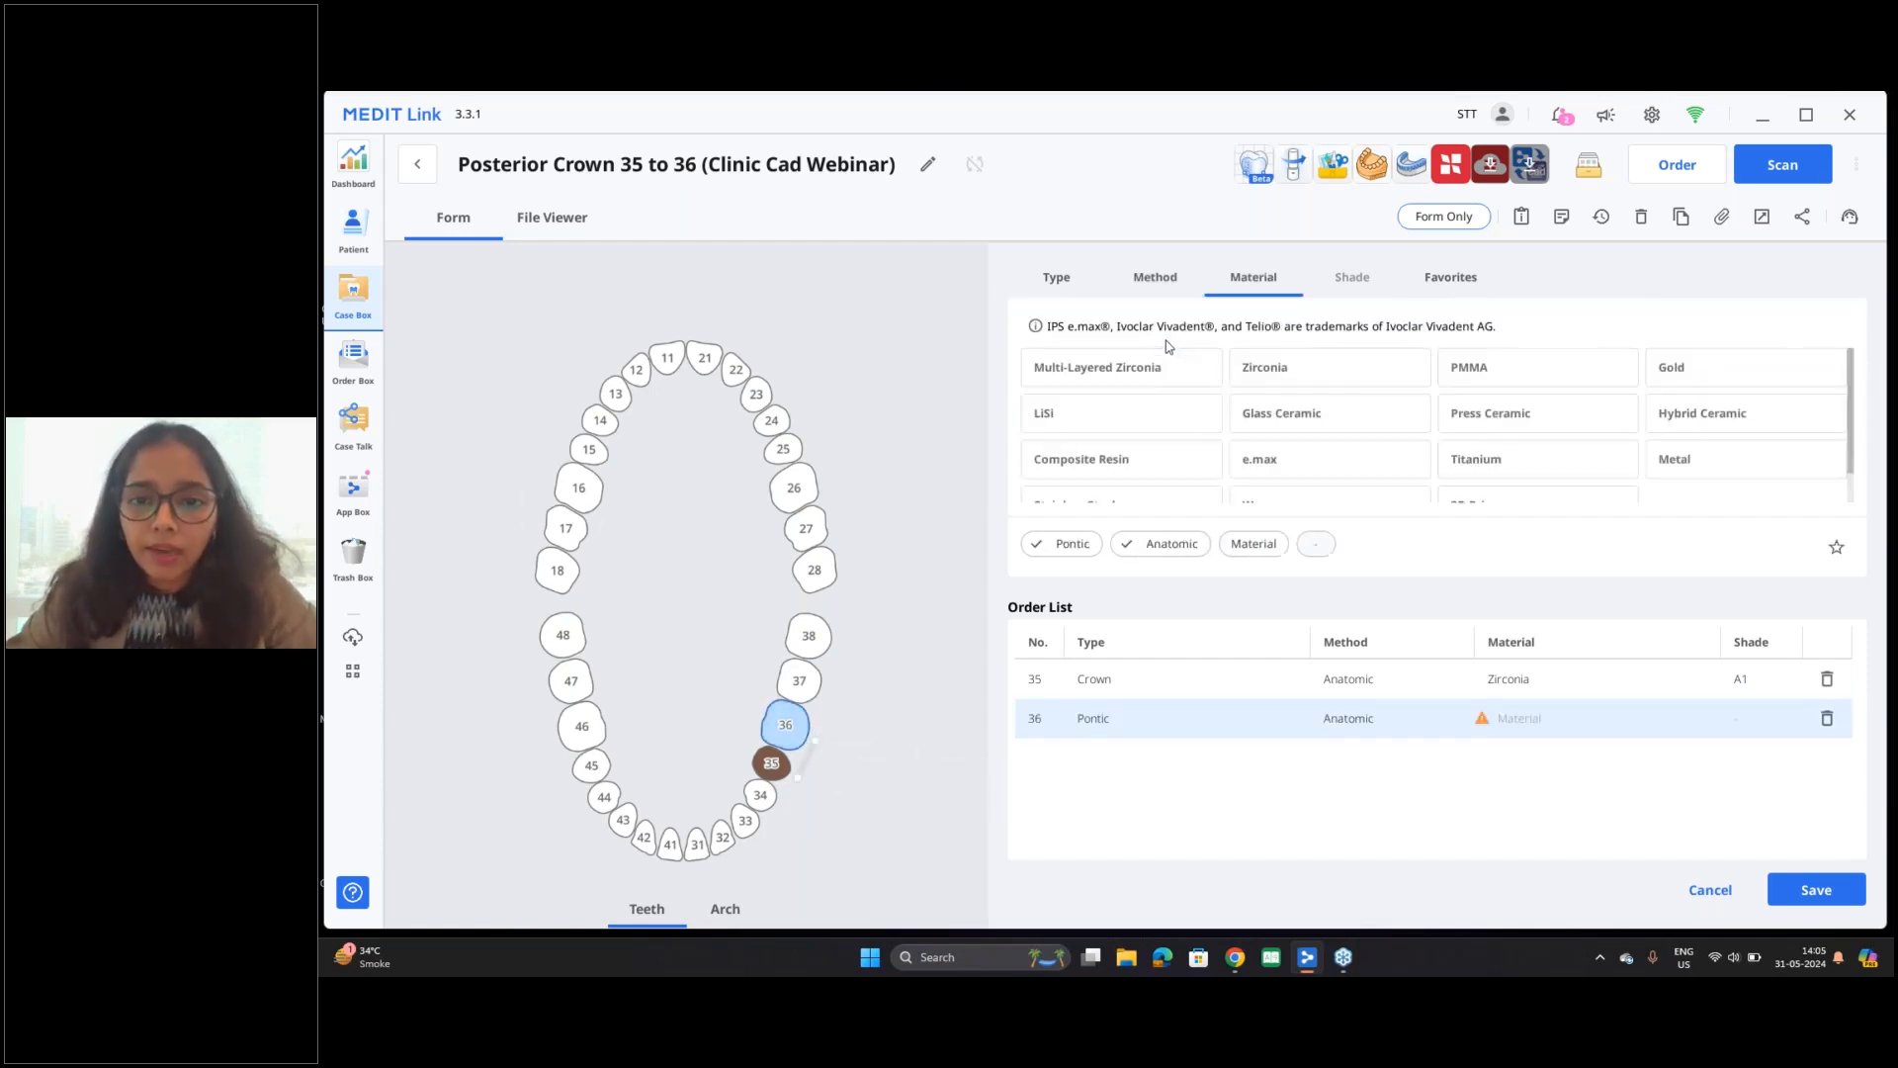
left_click(1315, 383)
left_click(1311, 382)
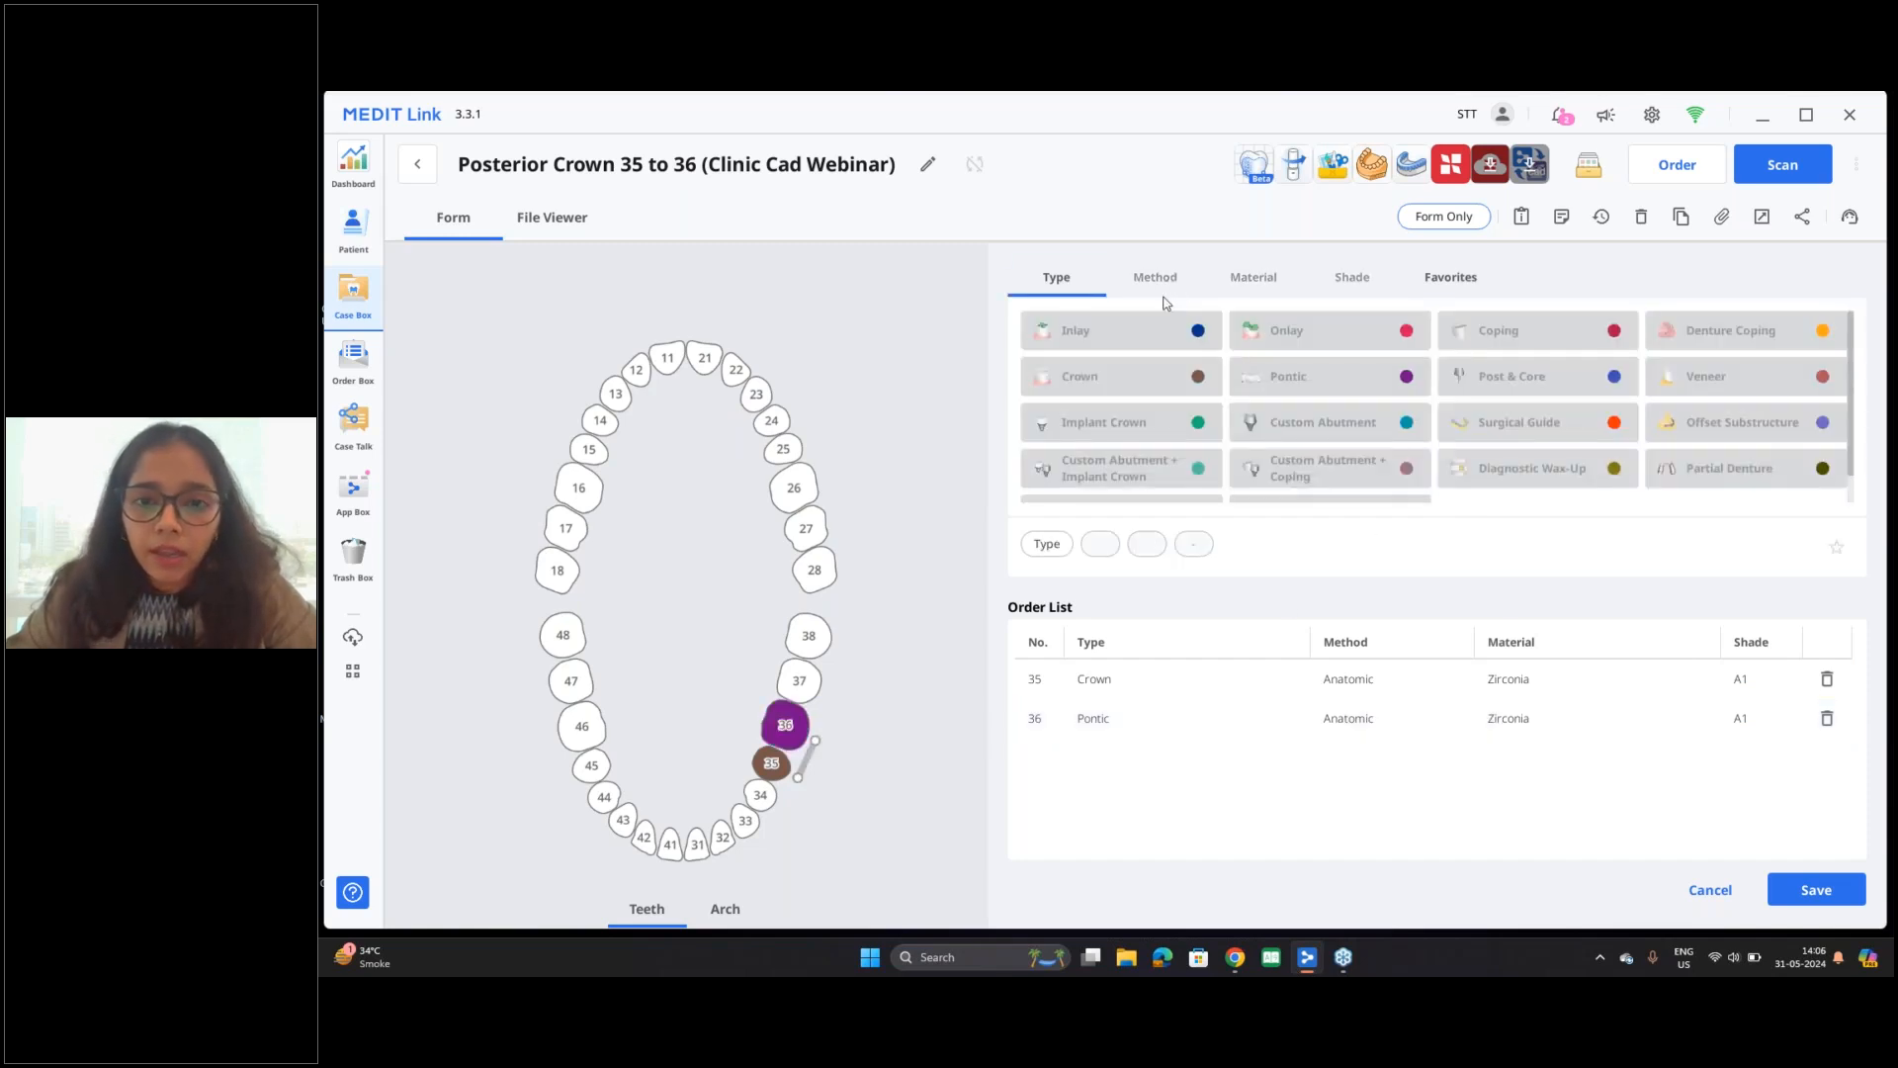
Step: Add an anatomic zirconia crown in shade A1 for tooth 37 and connect teeth 35, 36 and 37 as a bridge
left_click(797, 682)
left_click(1078, 377)
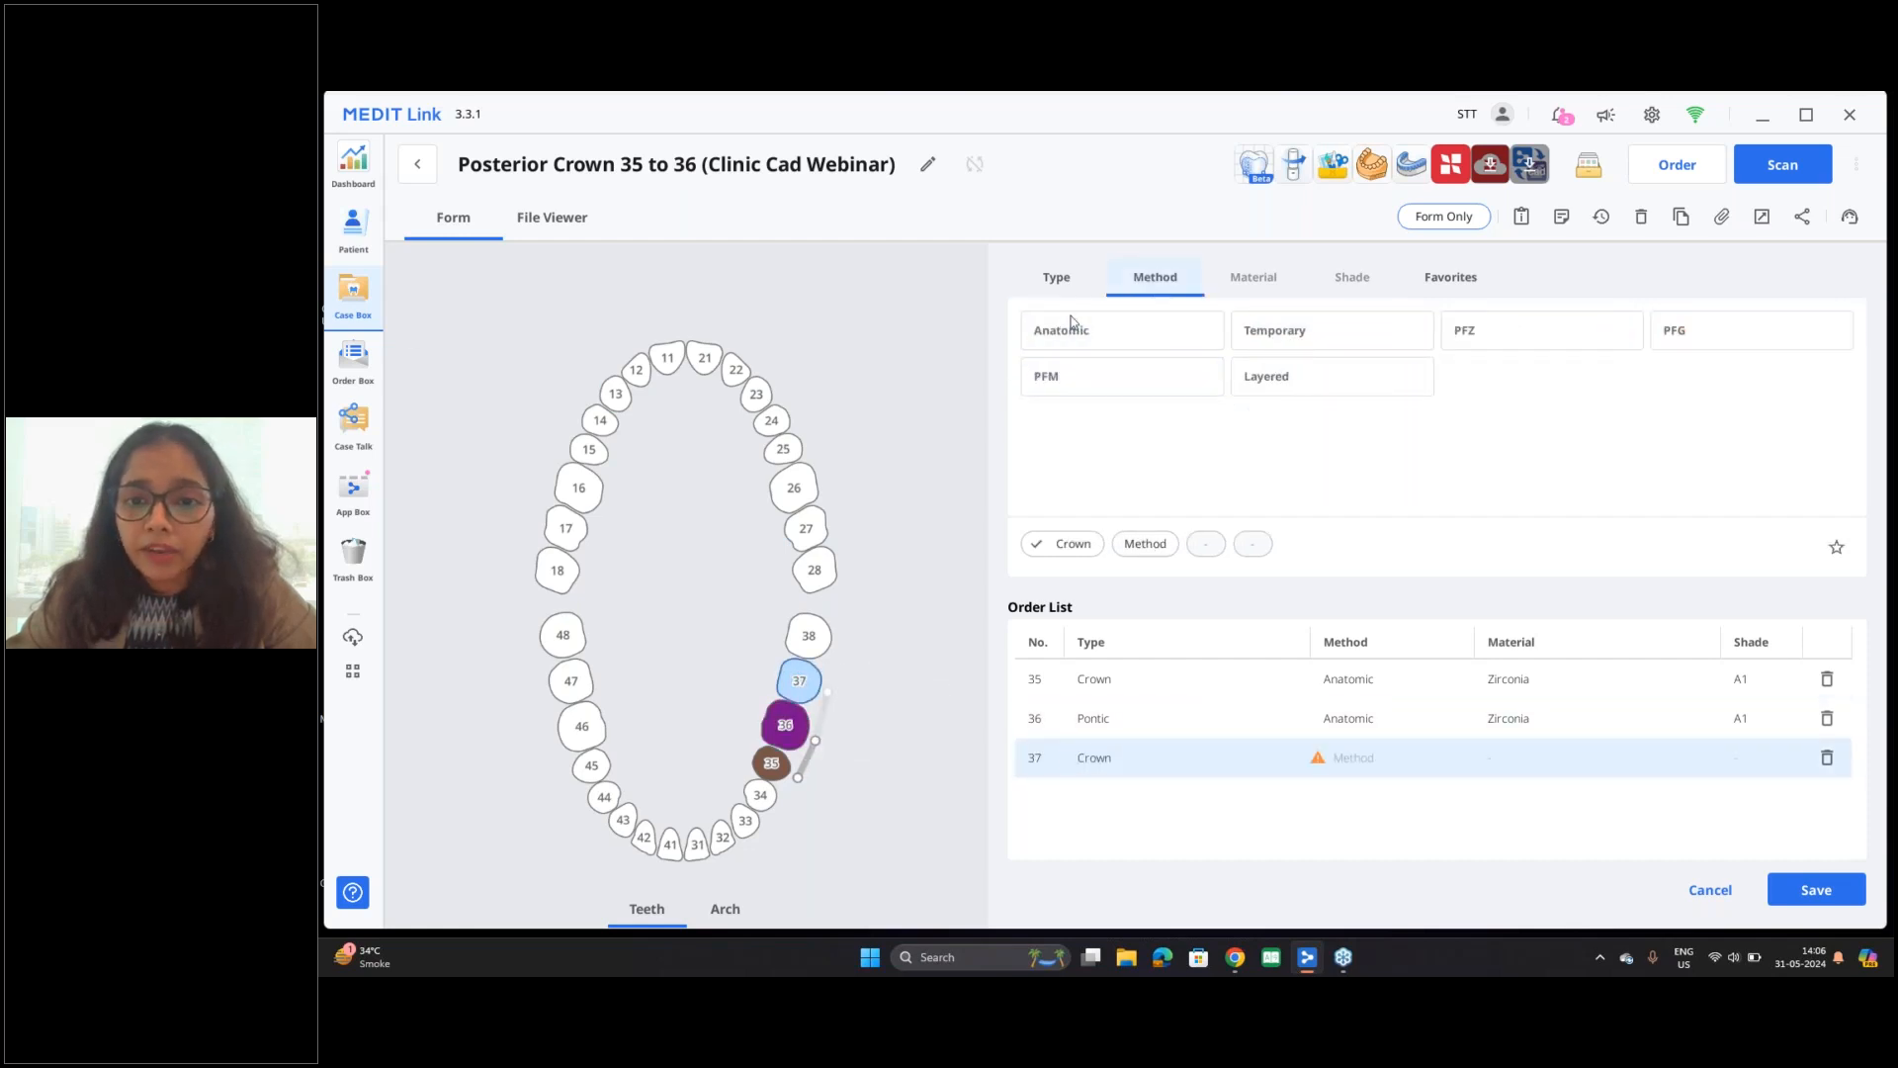
left_click(1191, 344)
left_click(1382, 376)
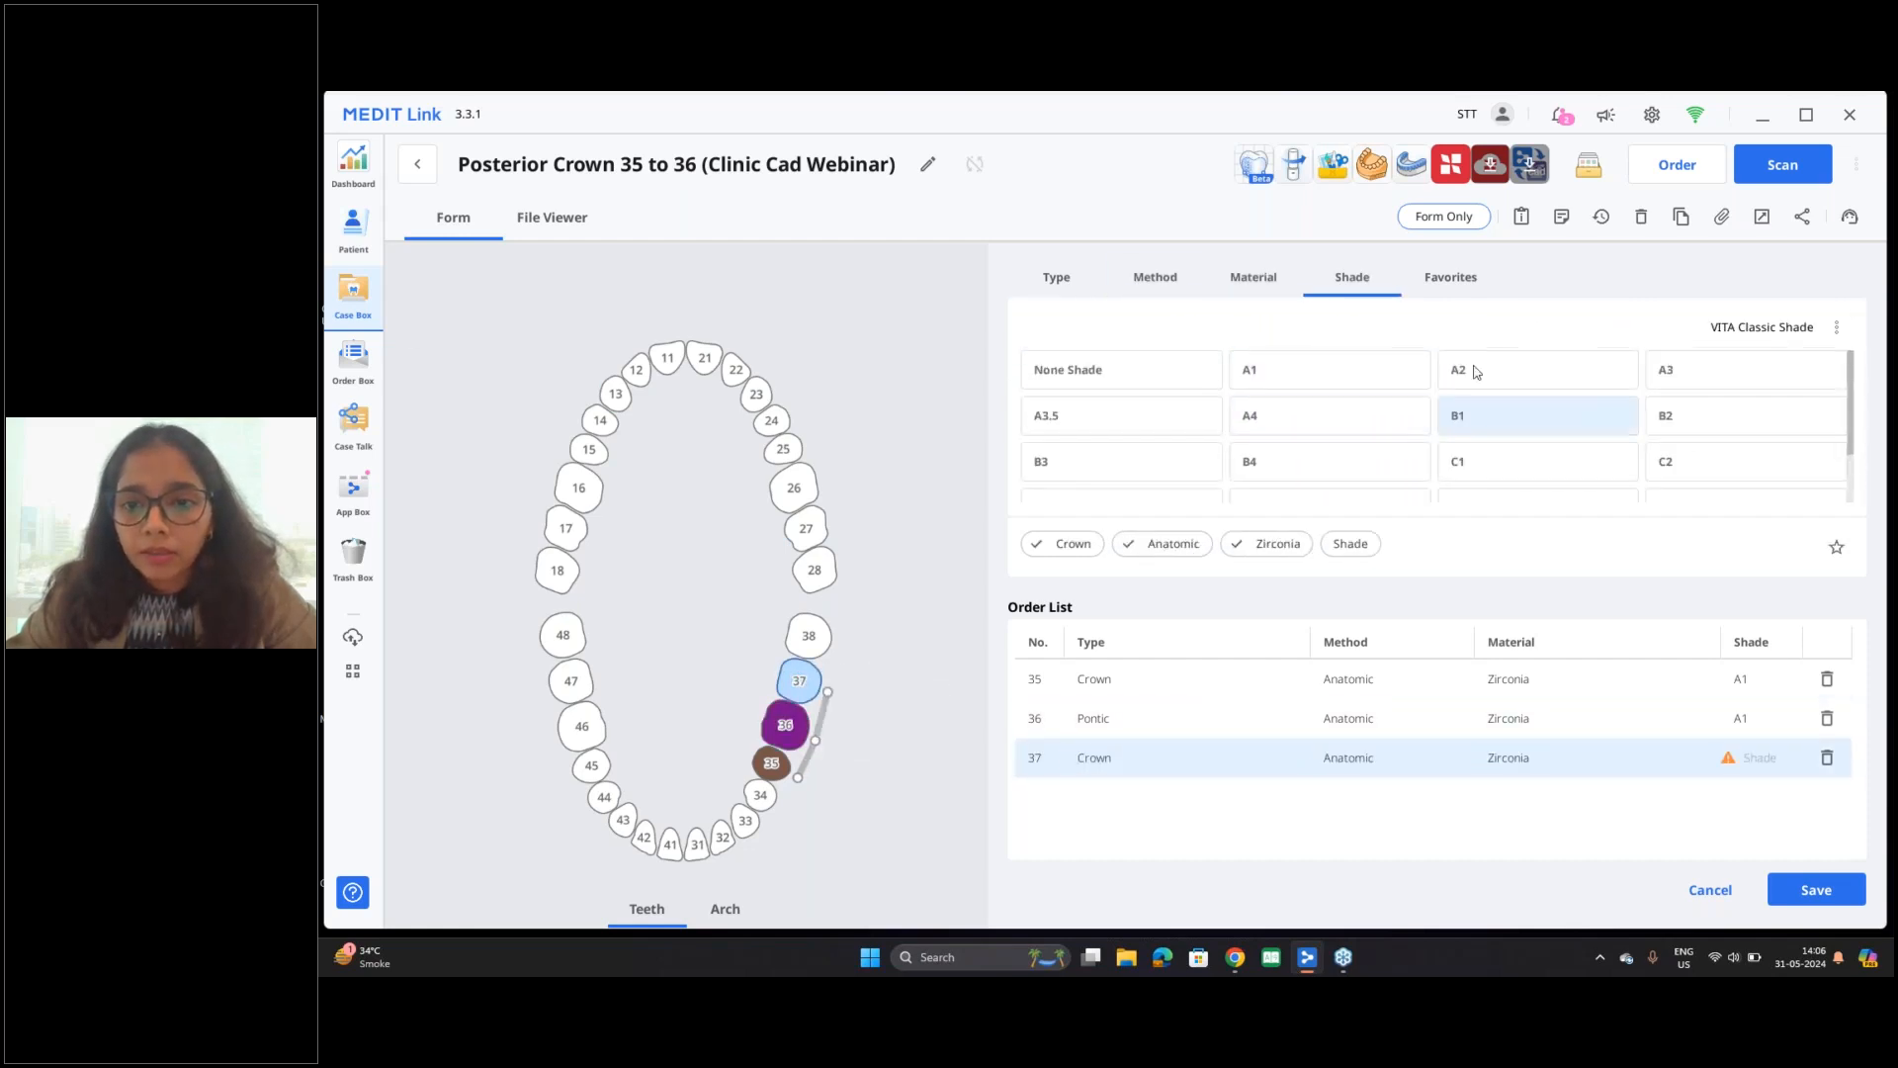
left_click(1330, 371)
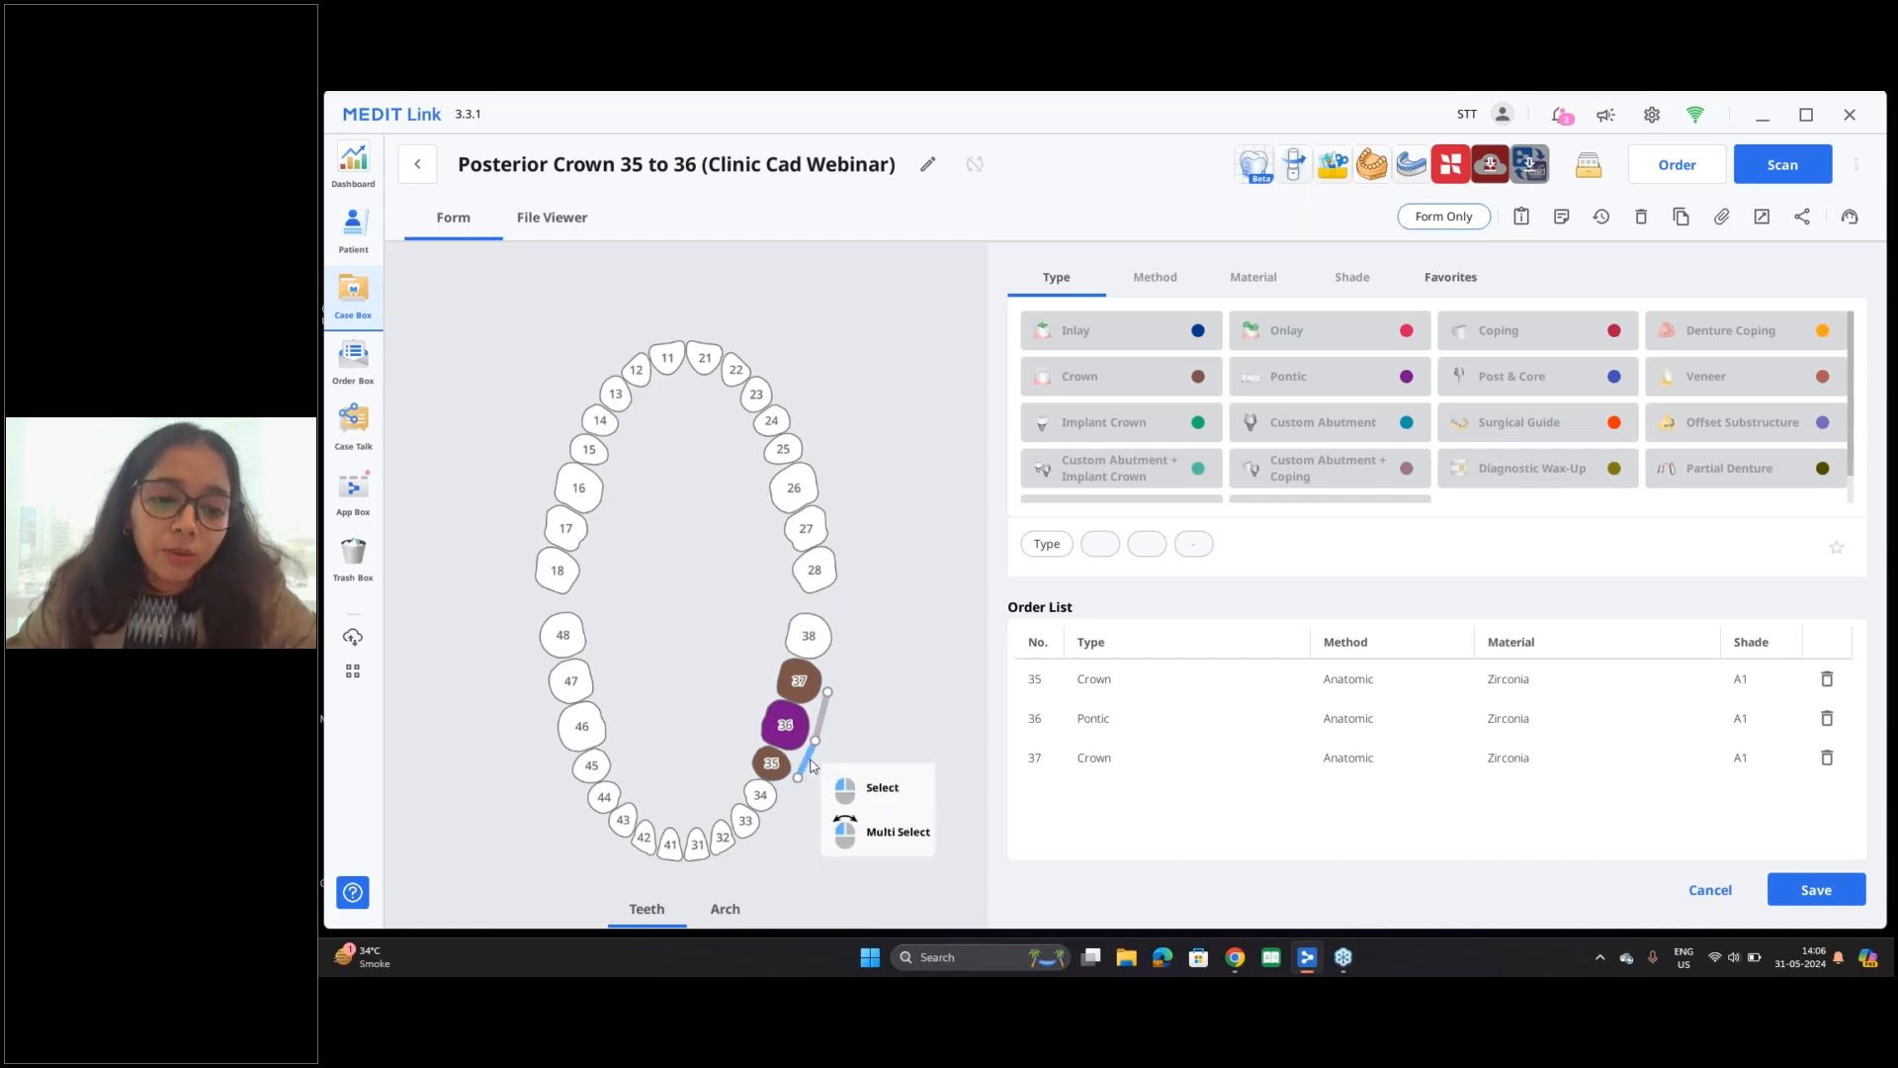
left_click(808, 767)
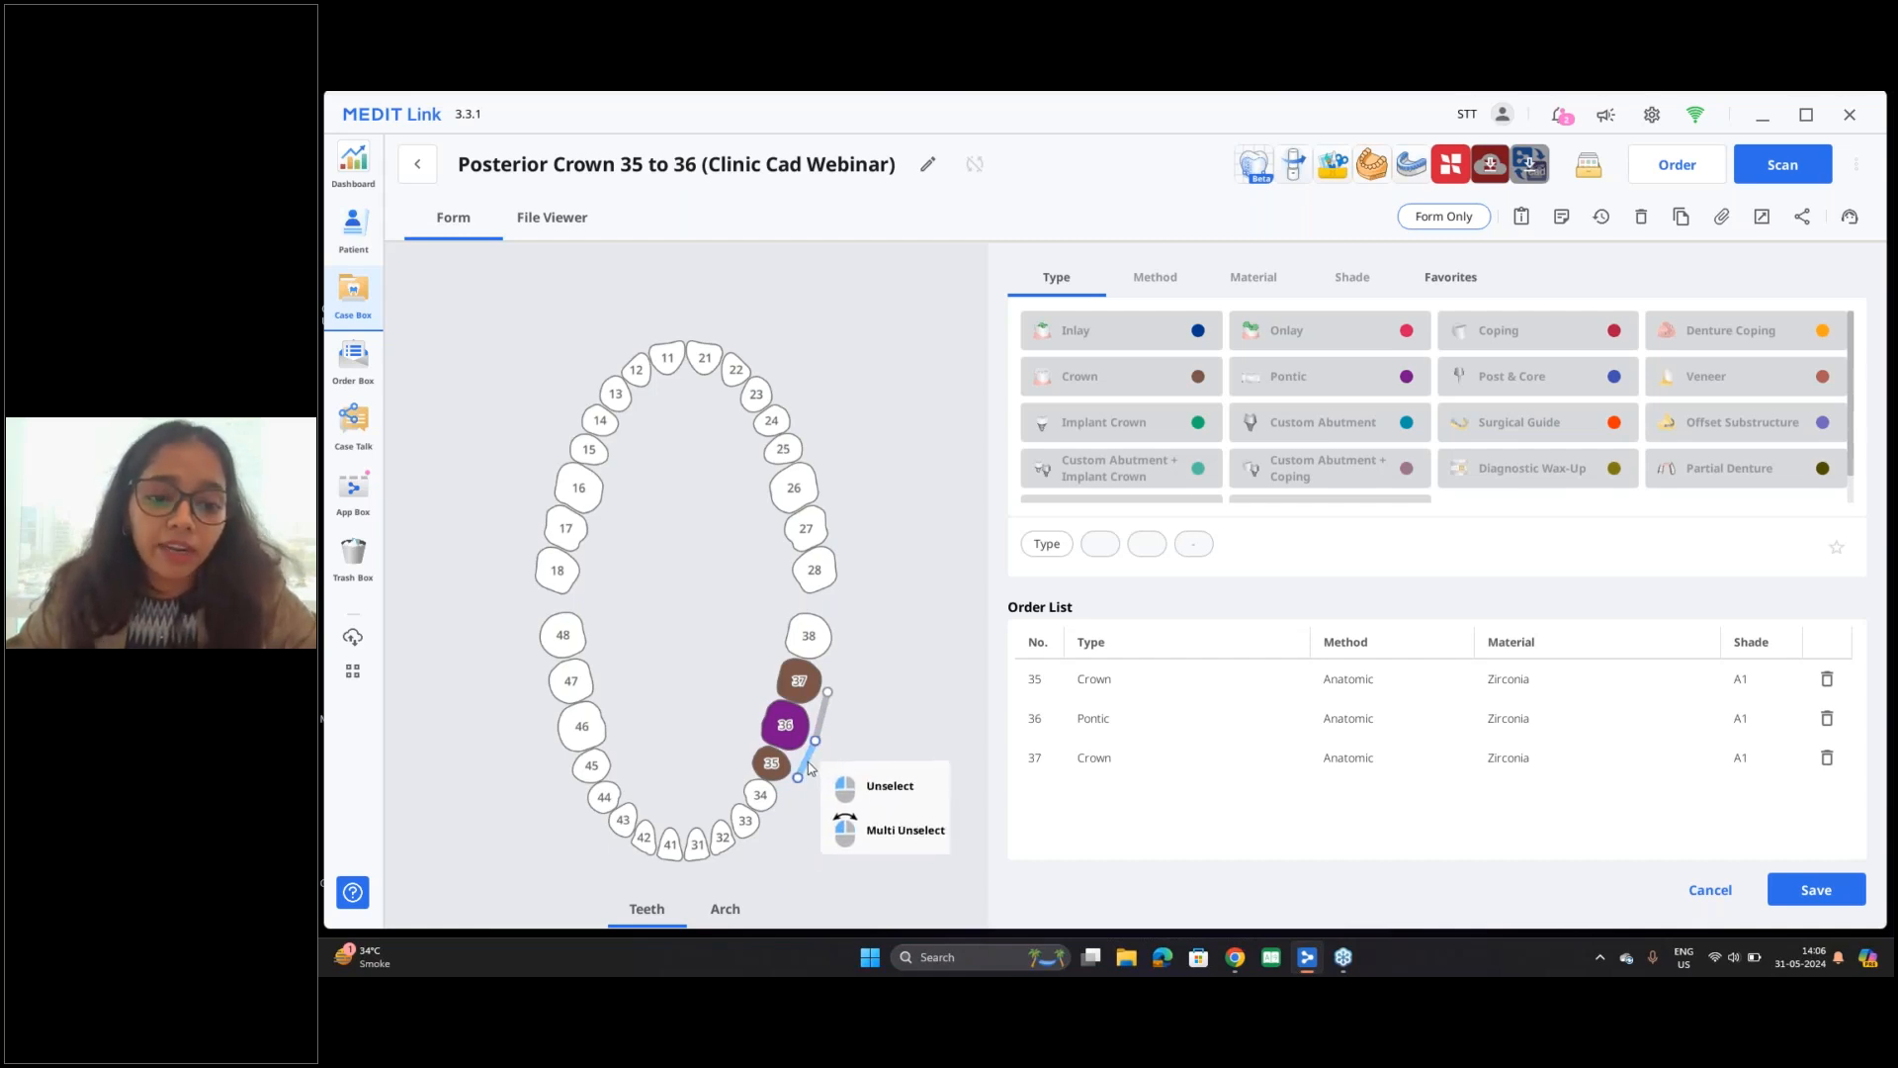
left_click(825, 722)
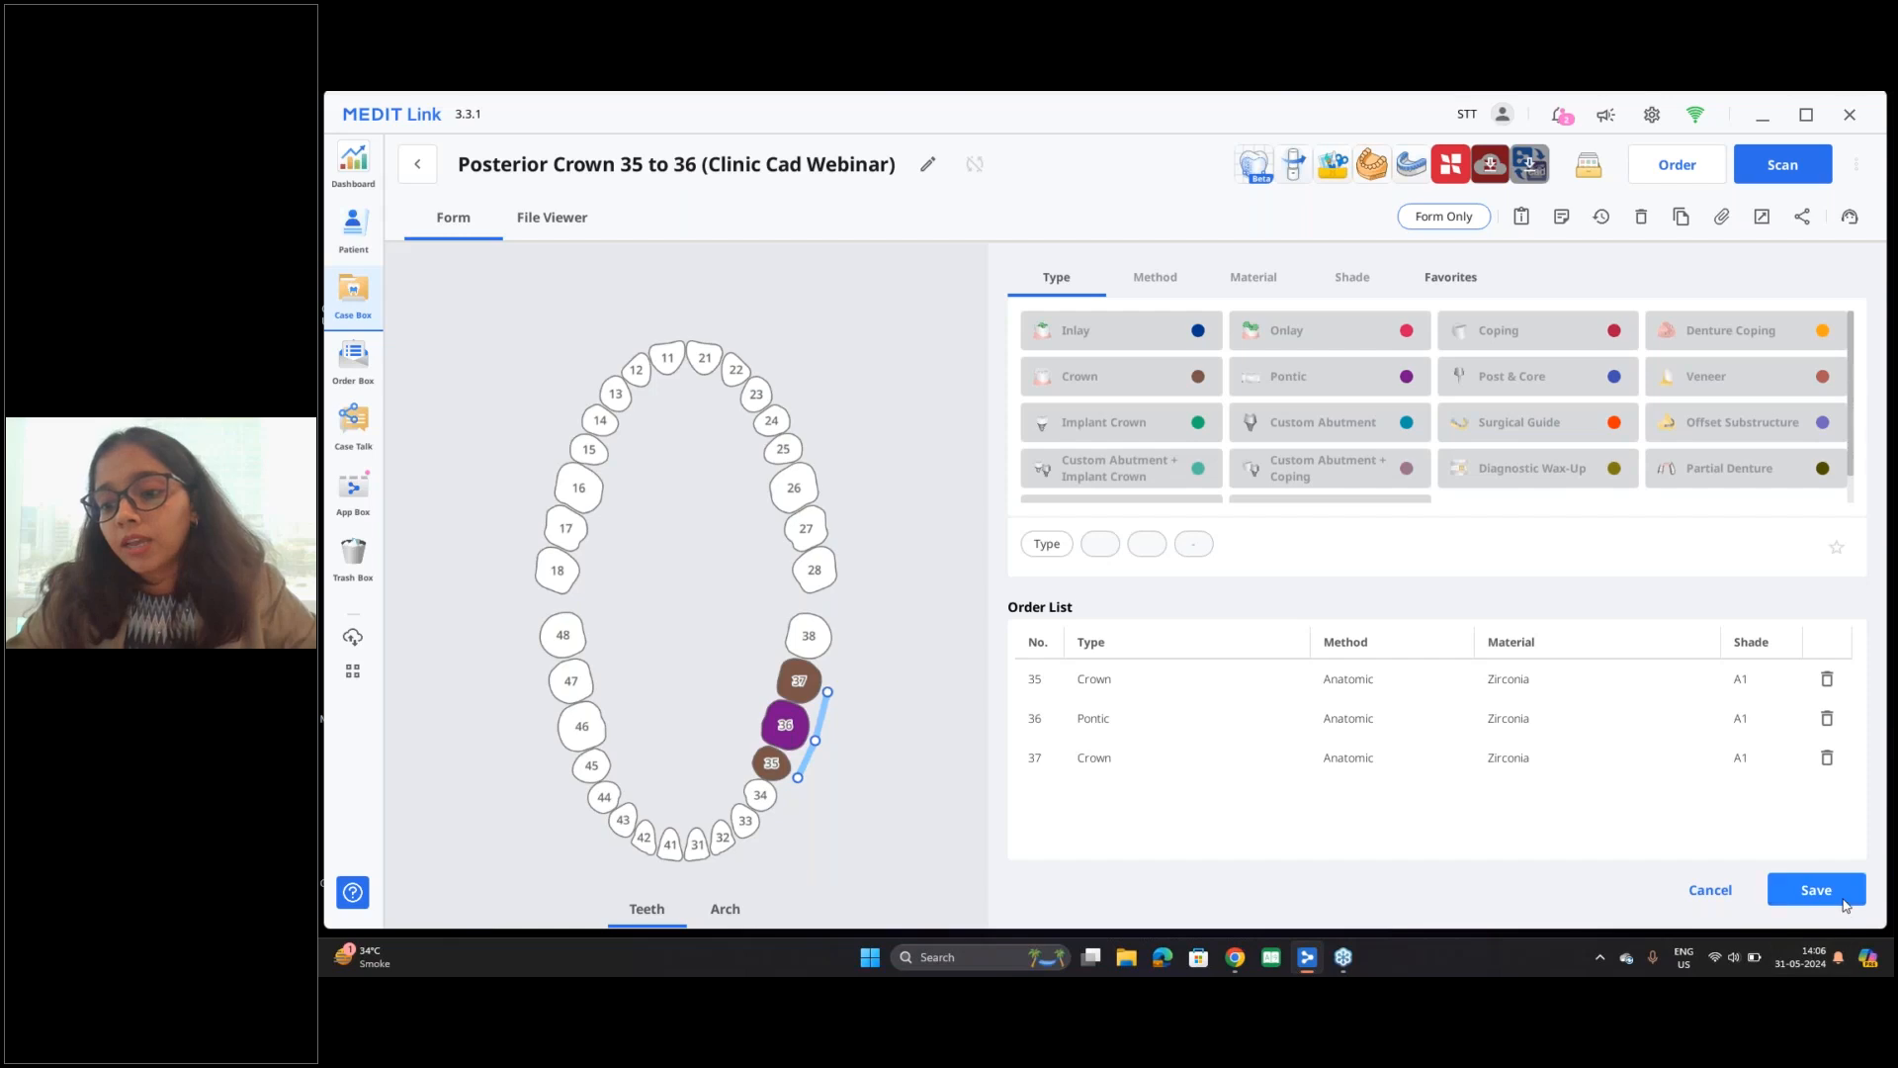
Step: Open the case in ClinicCAD with the Prepared Data module, assigning mandible.obj to Mandible and Maxilla.meditMesh to Maxilla
left_click(1261, 178)
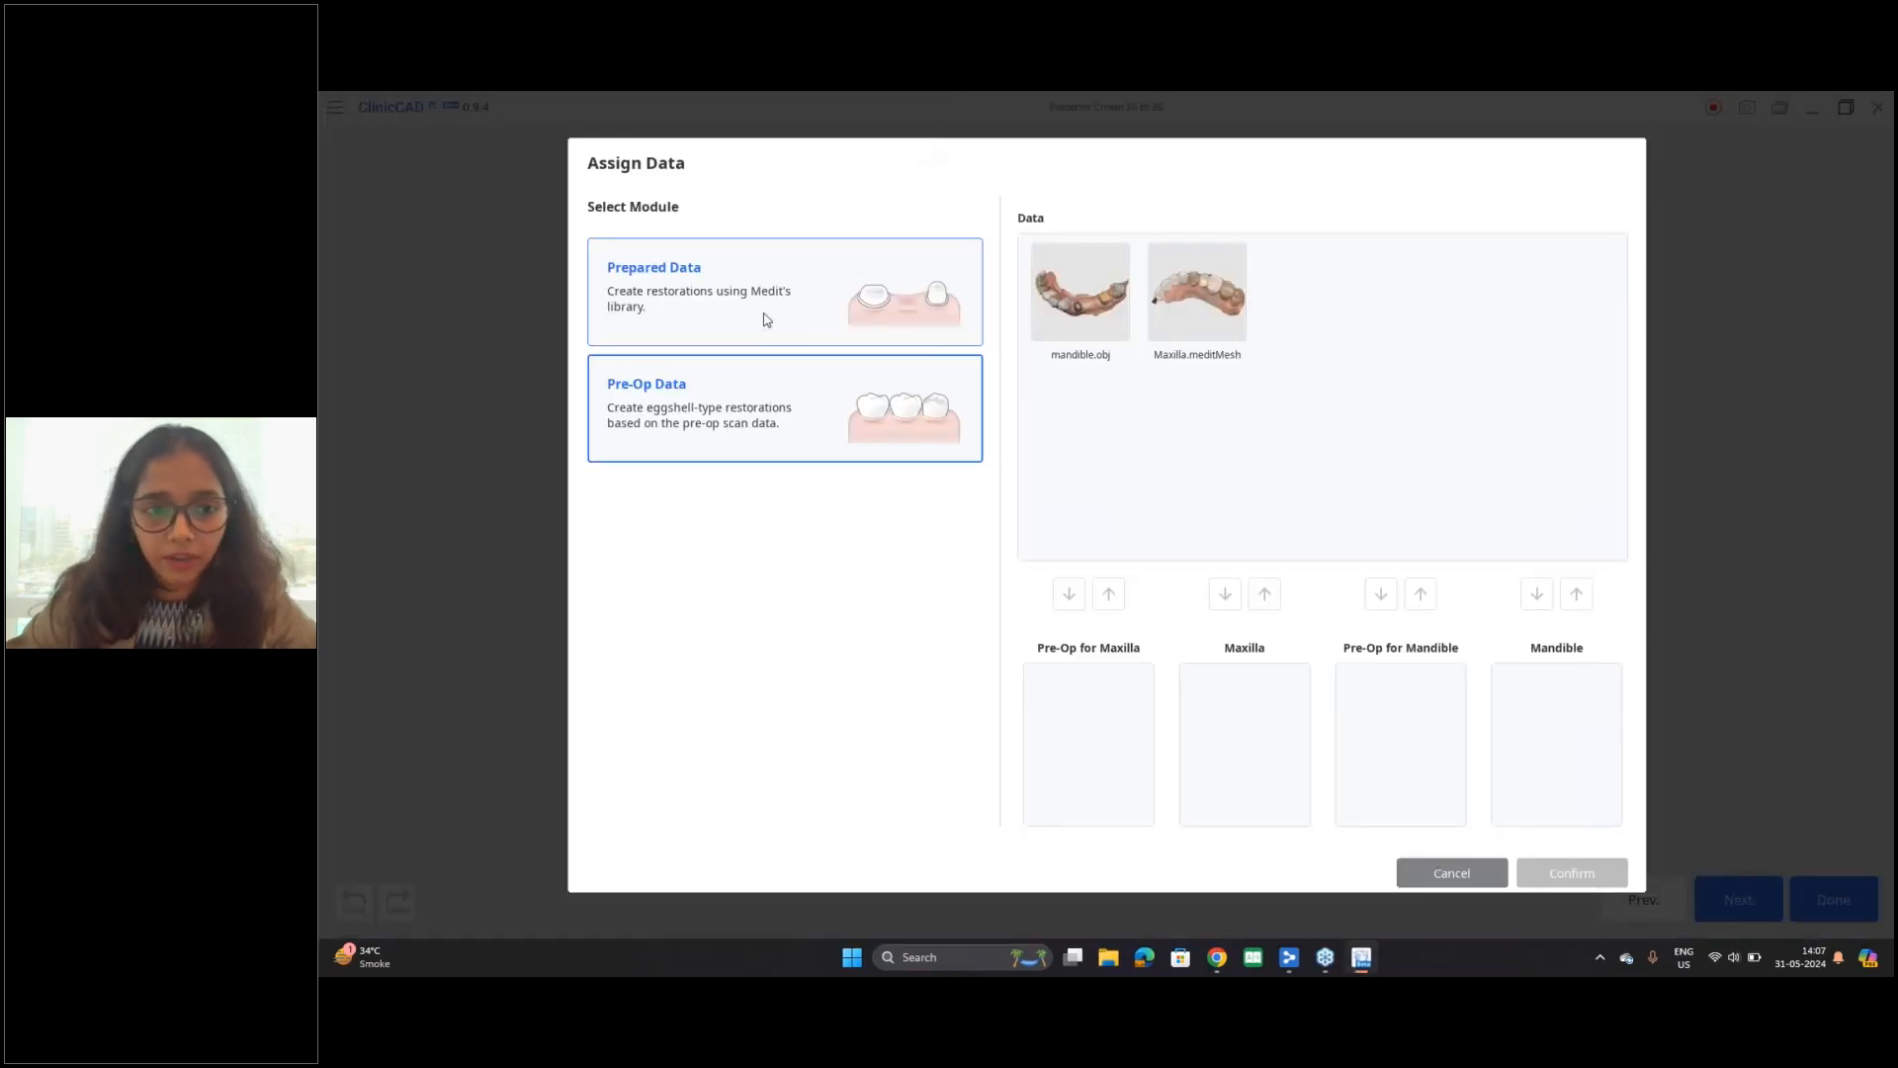
left_click(767, 319)
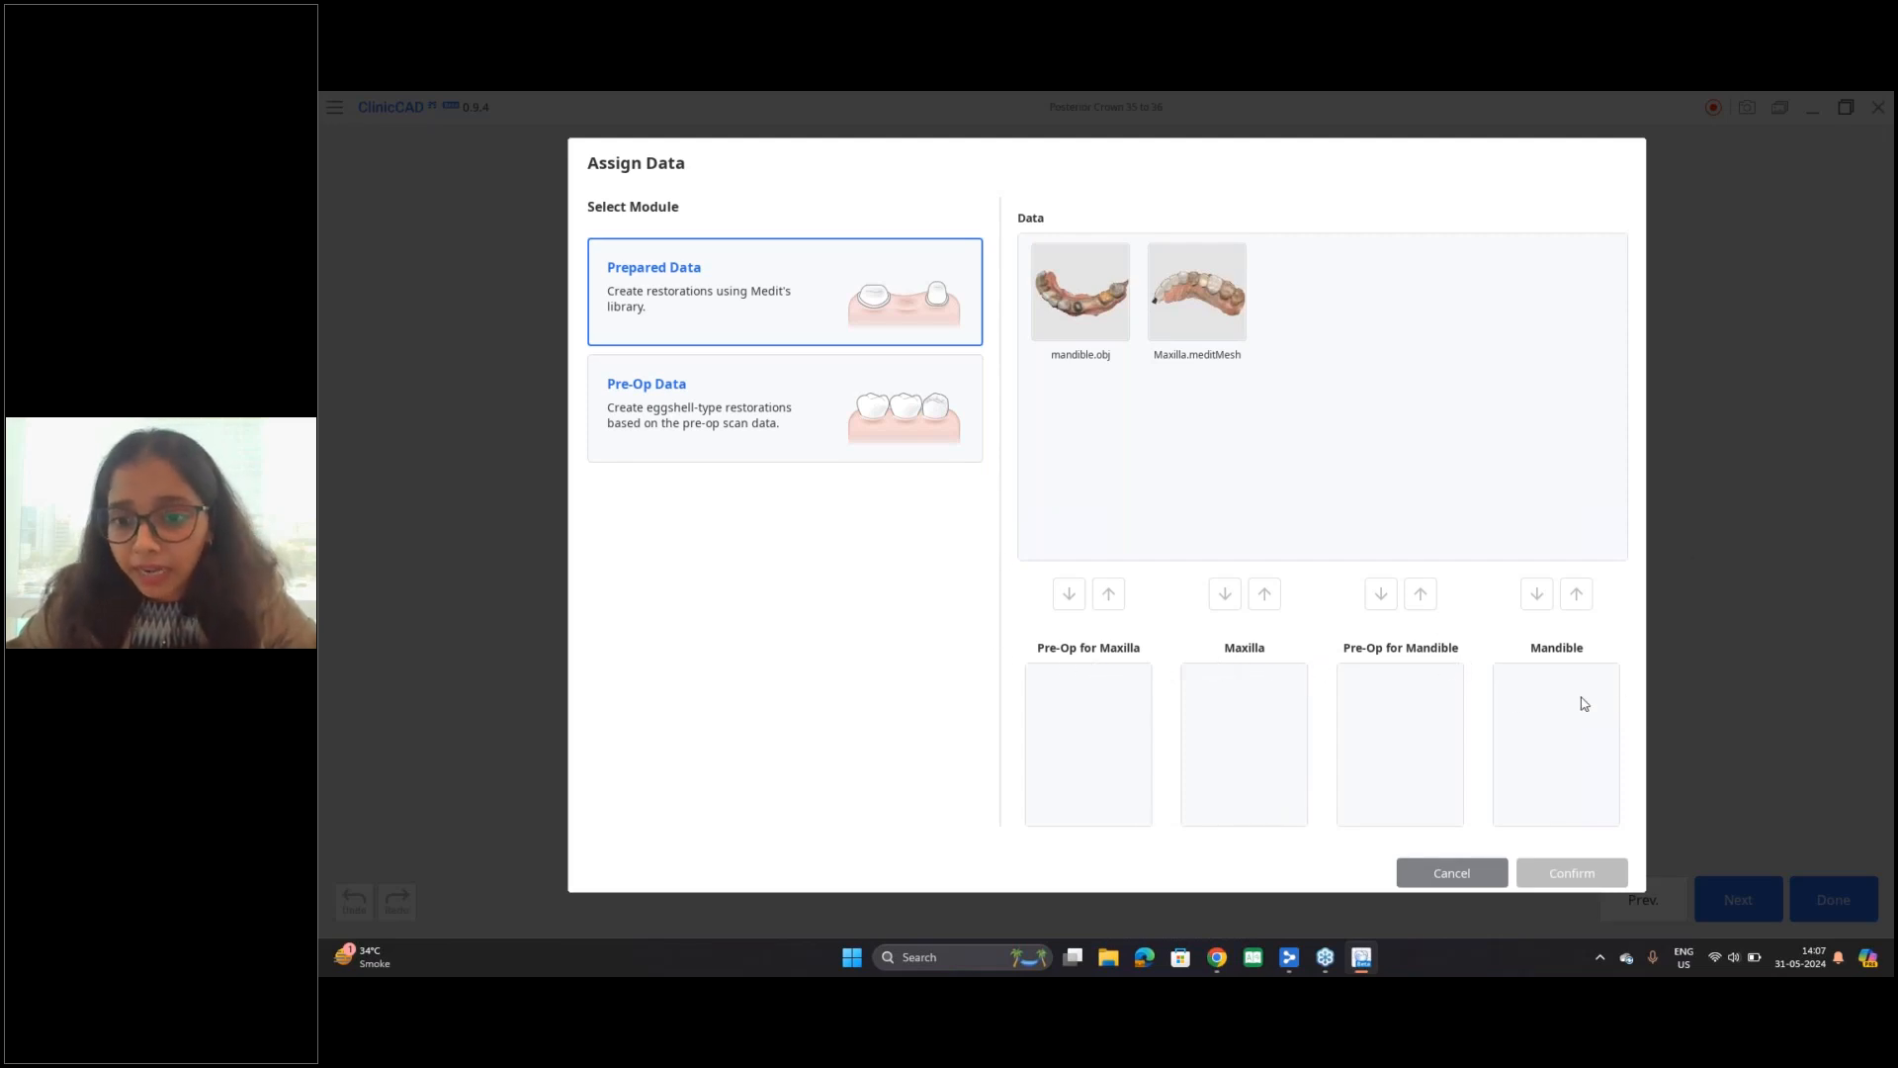
left_click(1061, 269)
left_click_drag(1068, 297, 1560, 737)
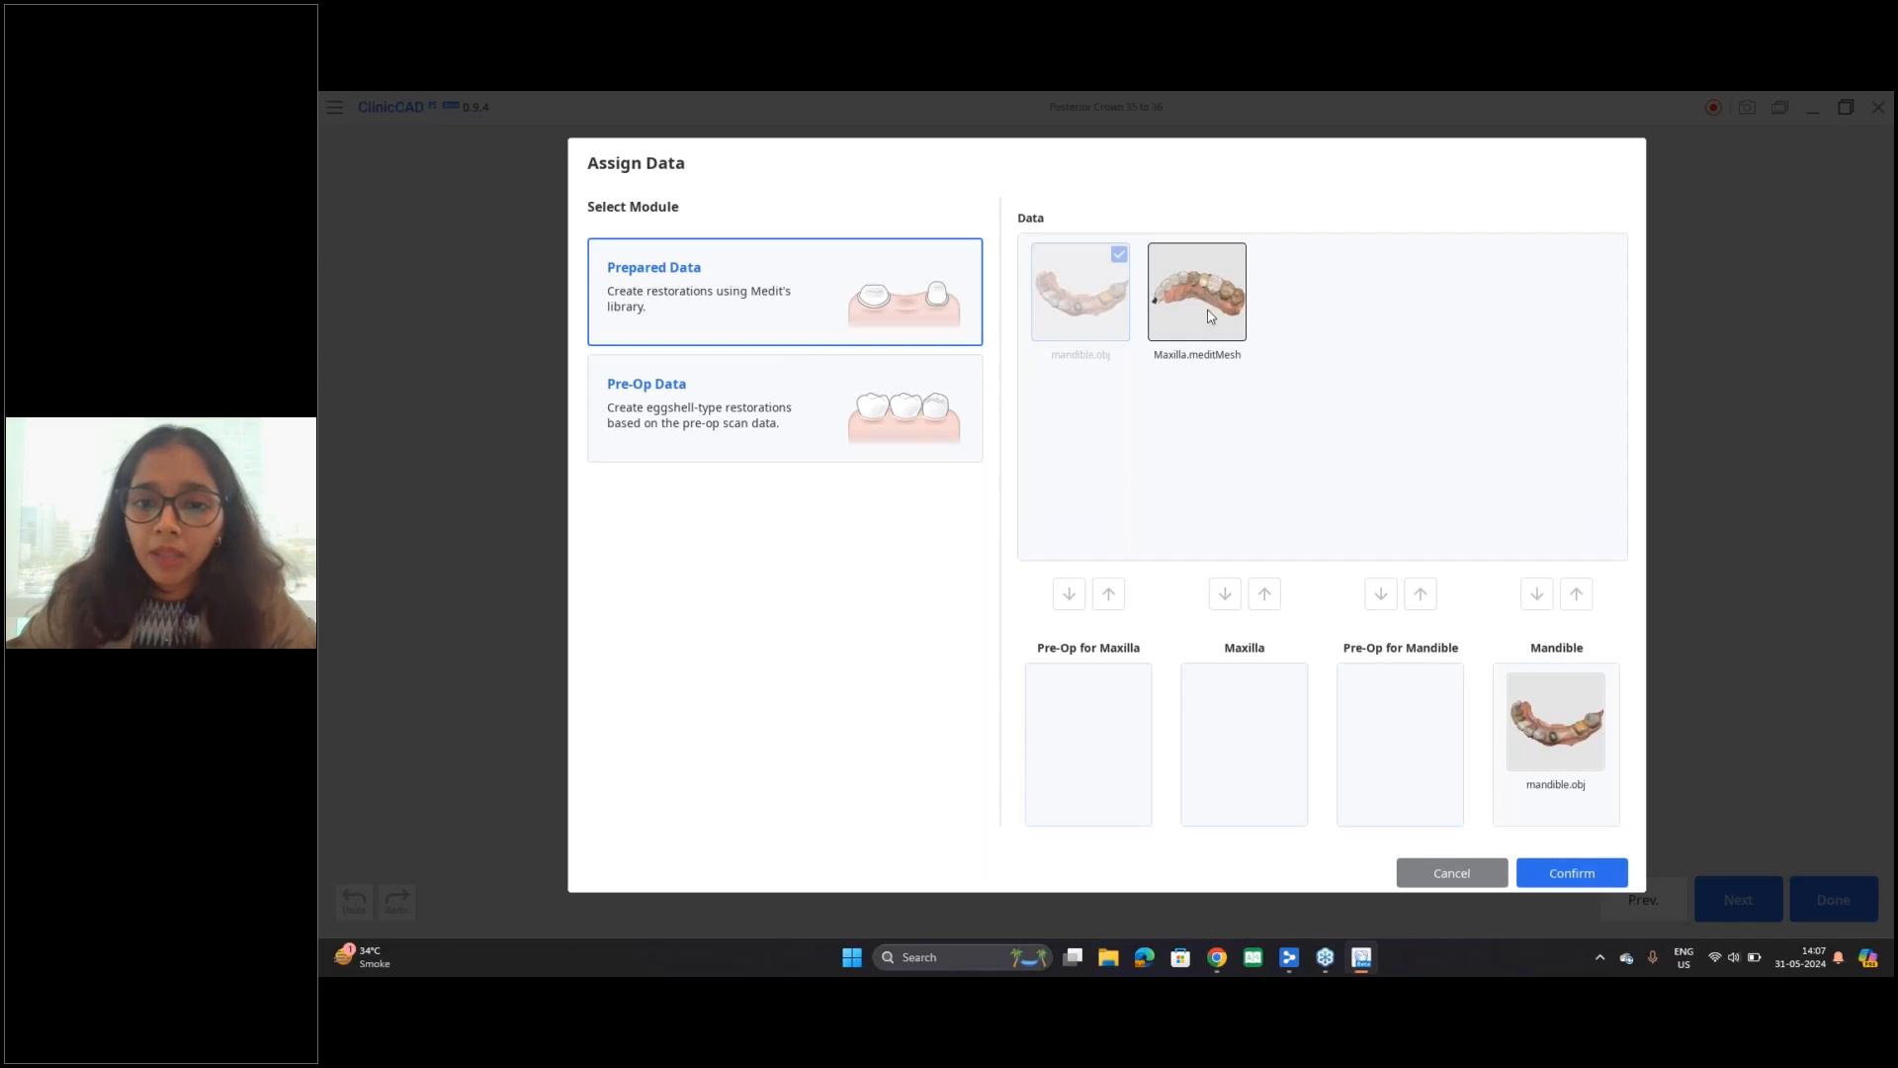
left_click_drag(1202, 286, 1245, 717)
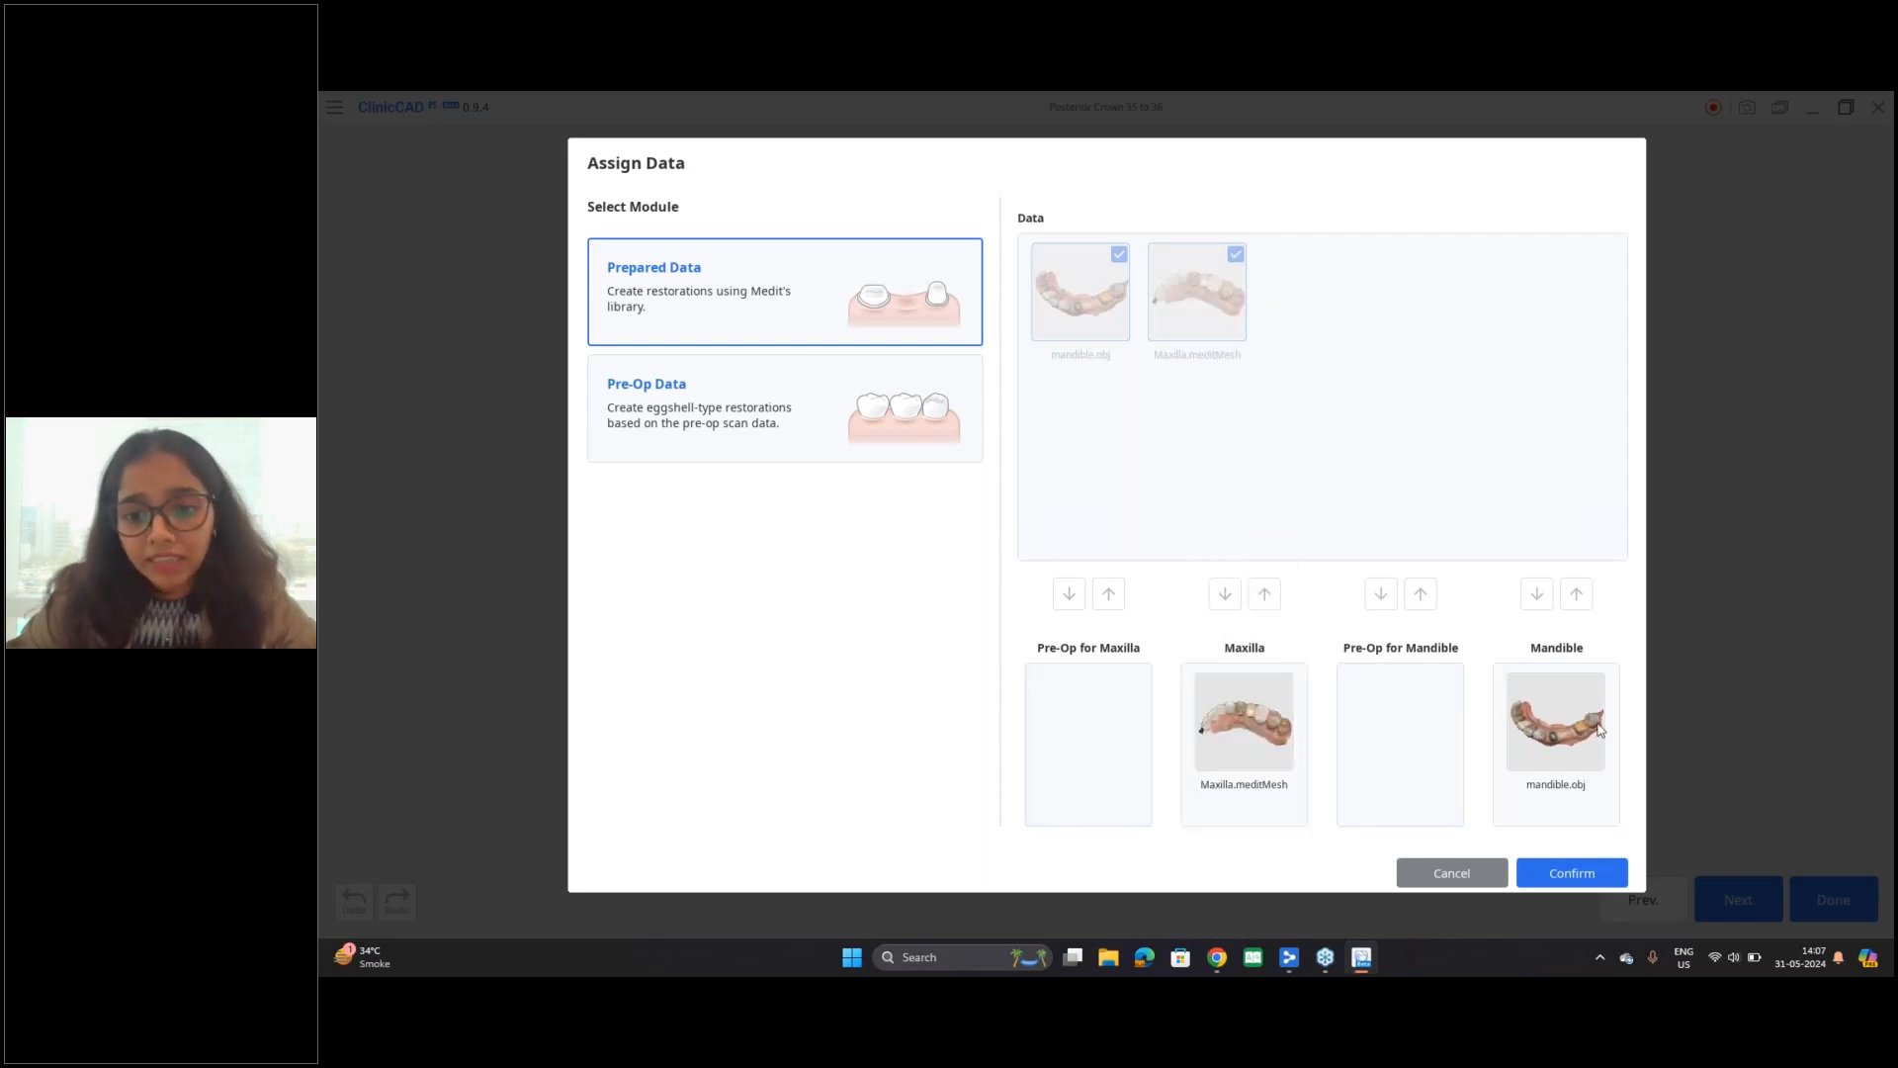
left_click(1597, 876)
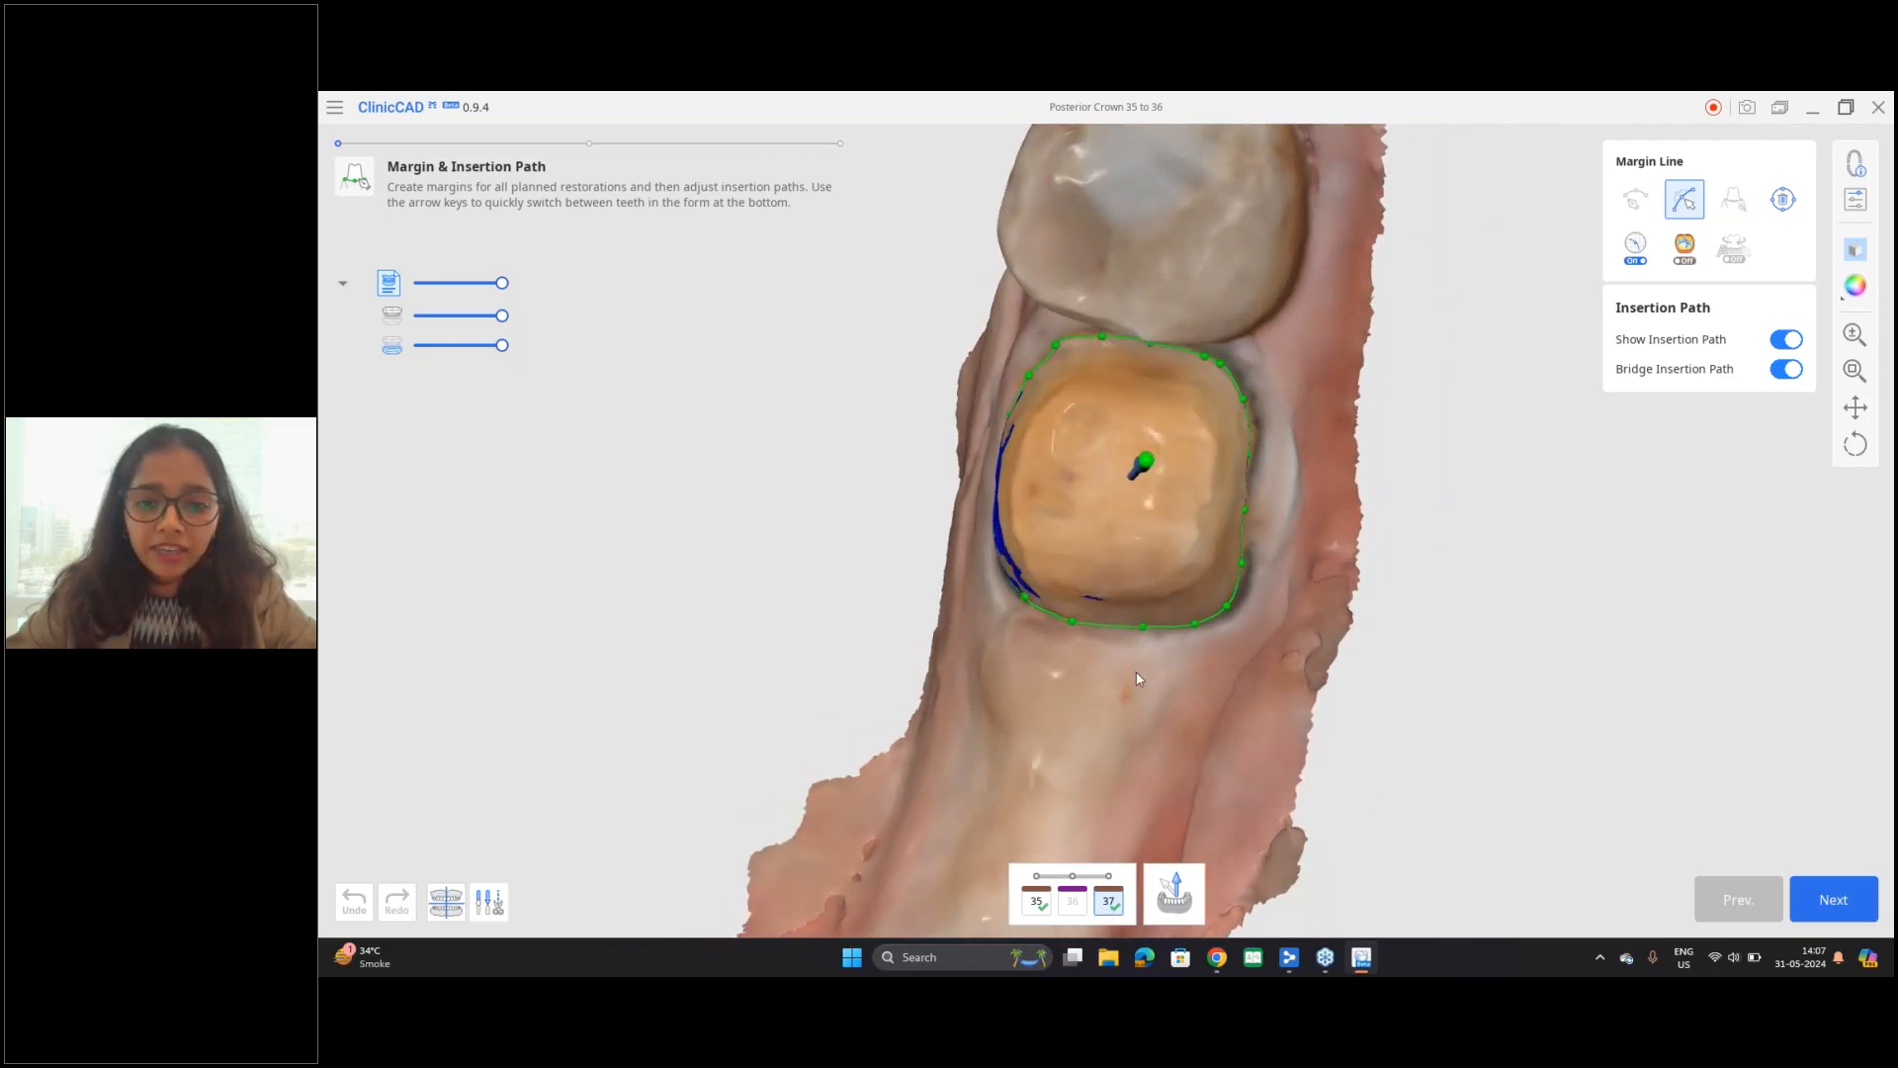
Step: Inspect the margin lines and insertion paths on prepared teeth 35 and 37 from several angles
right_click_drag(1136, 672, 1243, 584)
middle_click_drag(1109, 654, 1230, 239)
right_click_drag(1230, 239, 940, 562)
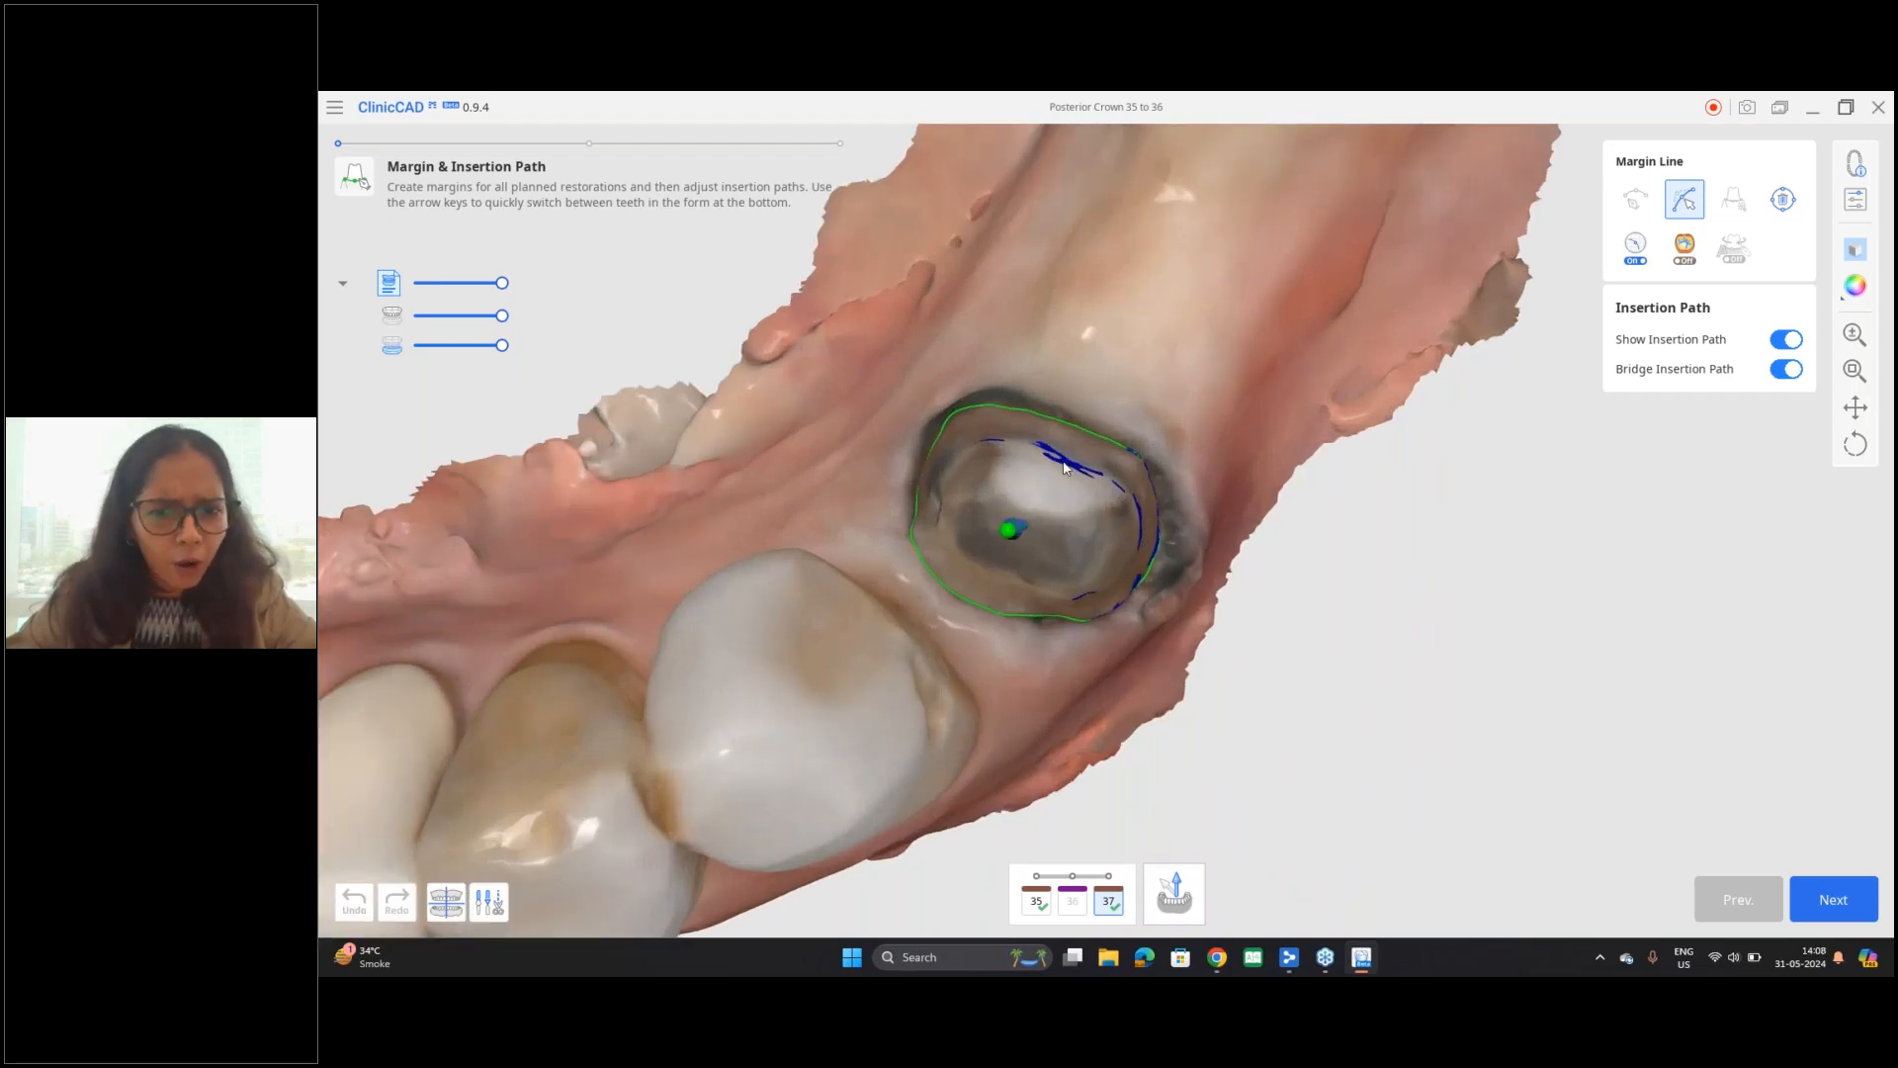
scroll(1178, 446, "down", 5)
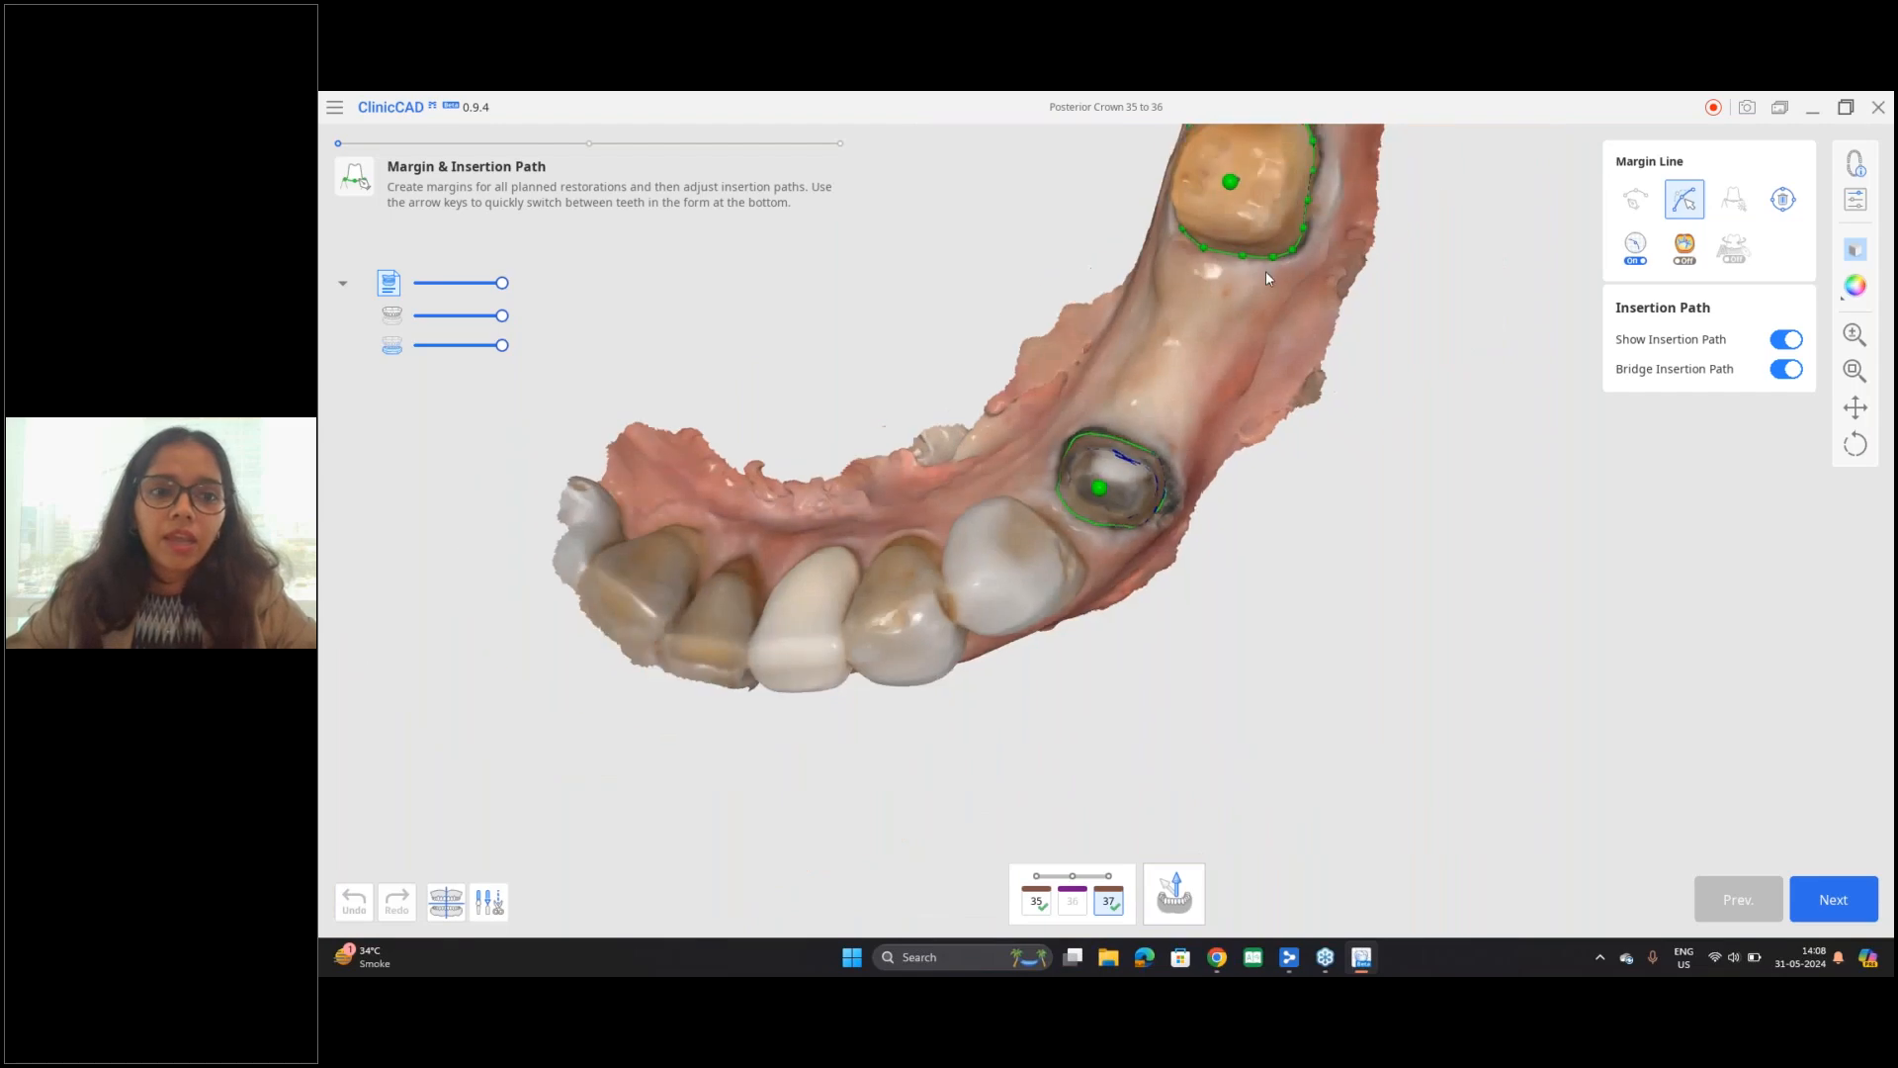
right_click_drag(1239, 366, 1374, 560)
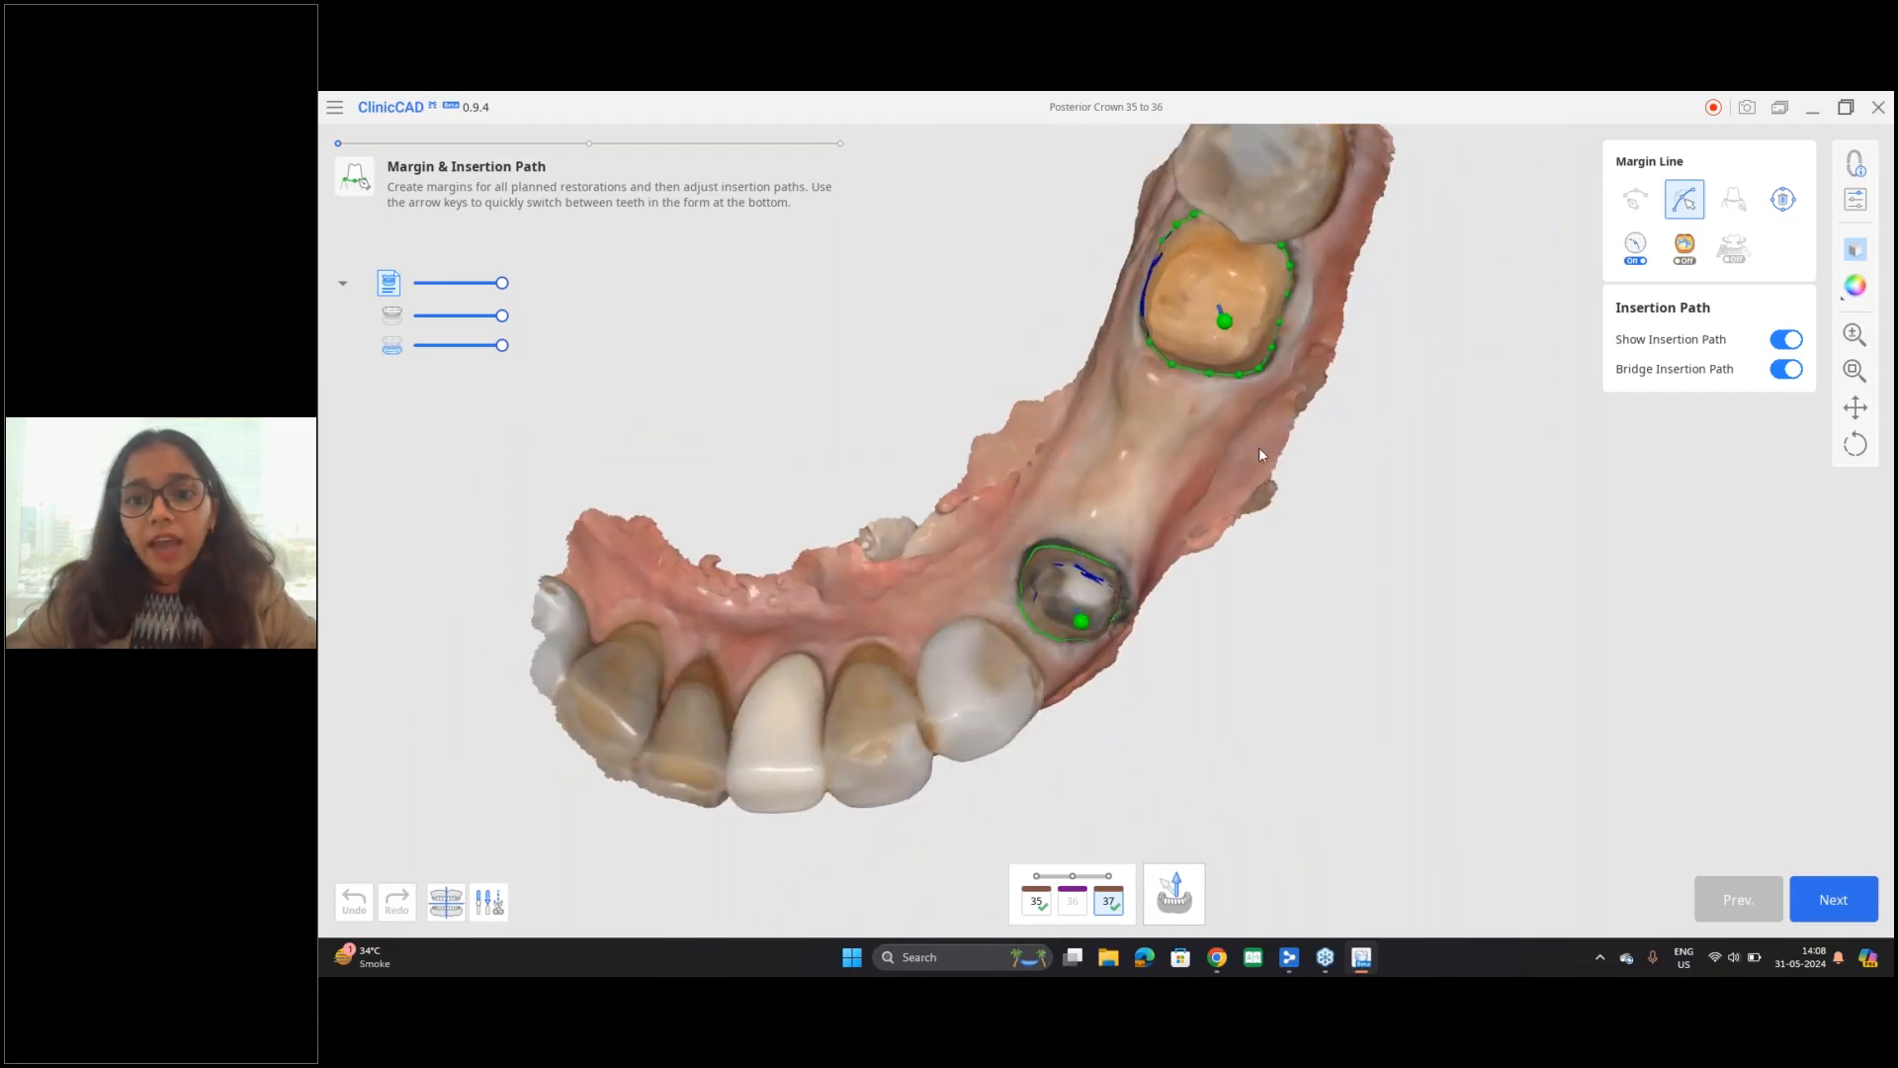
Step: Display the scan data of the prepared teeth in the Monochrome colour mode
middle_click_drag(1260, 449, 1289, 500)
right_click_drag(1289, 499, 1299, 476)
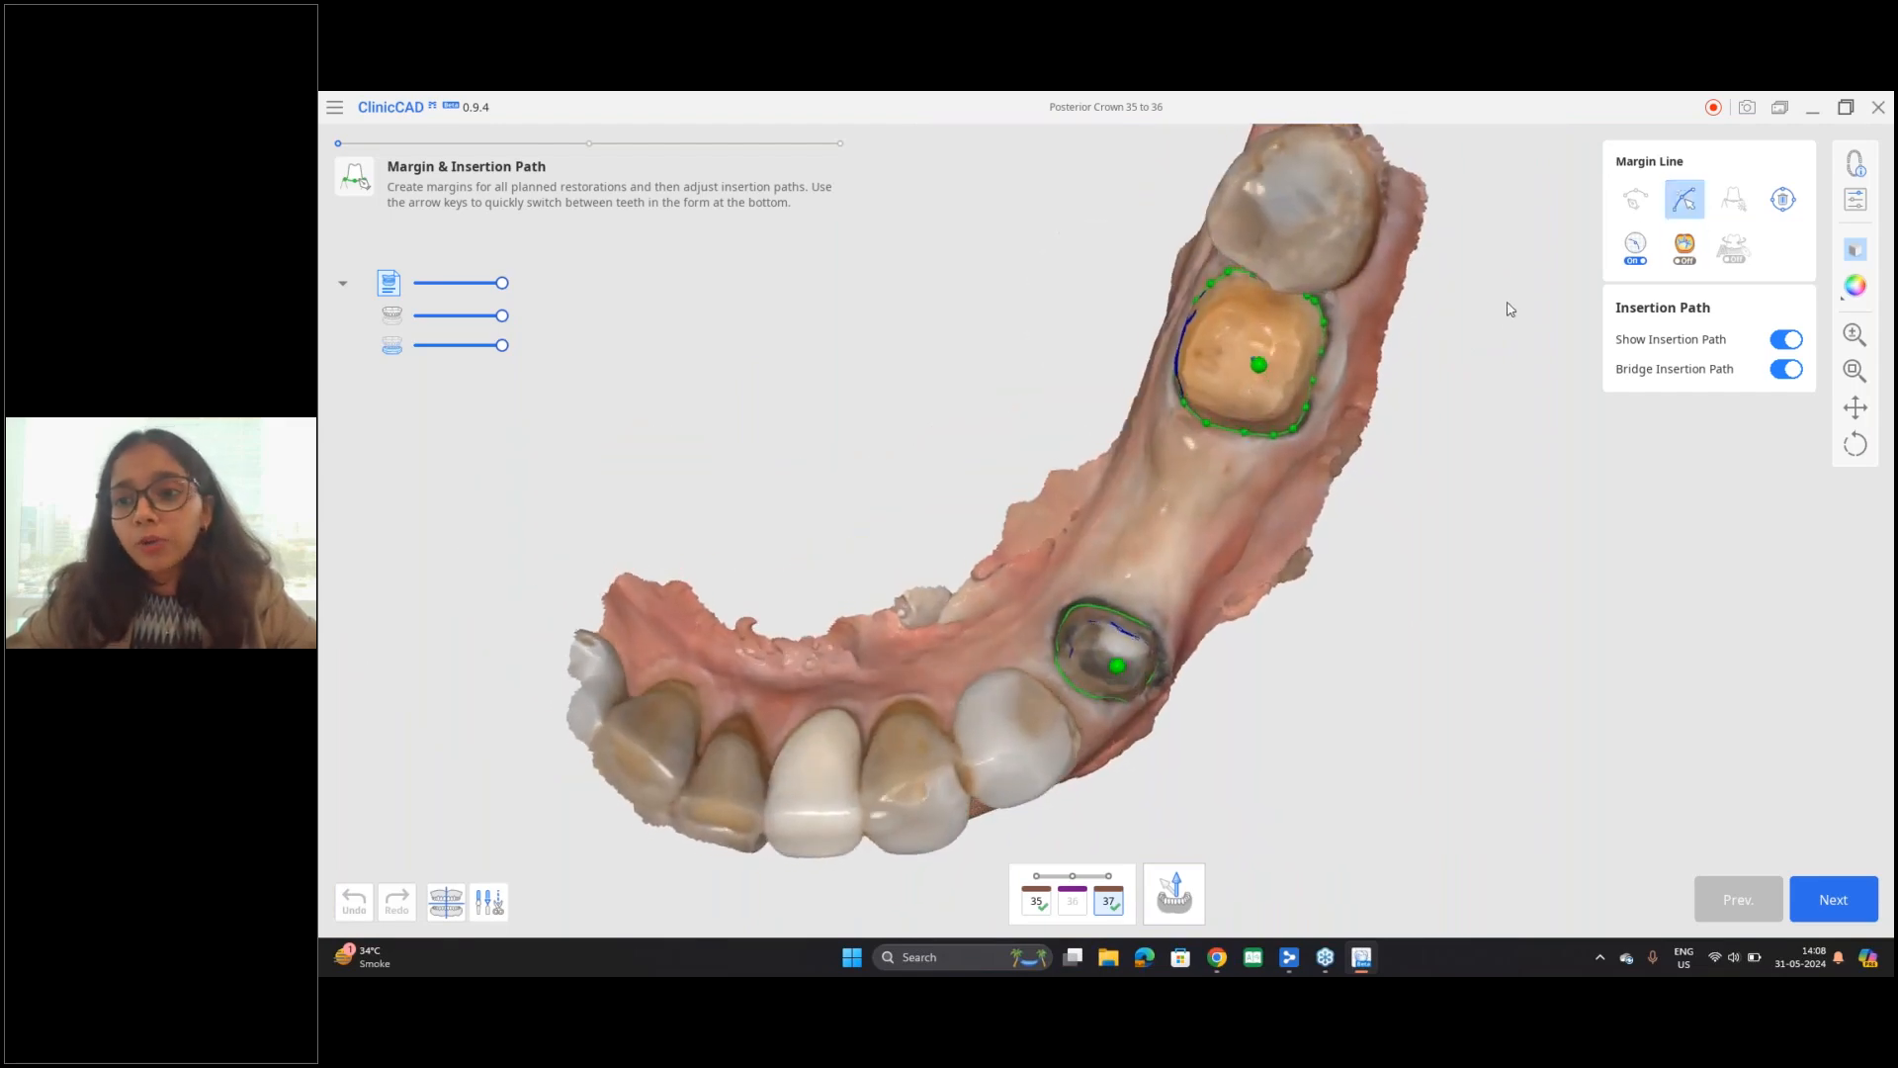
scroll(1347, 474, "up", 10)
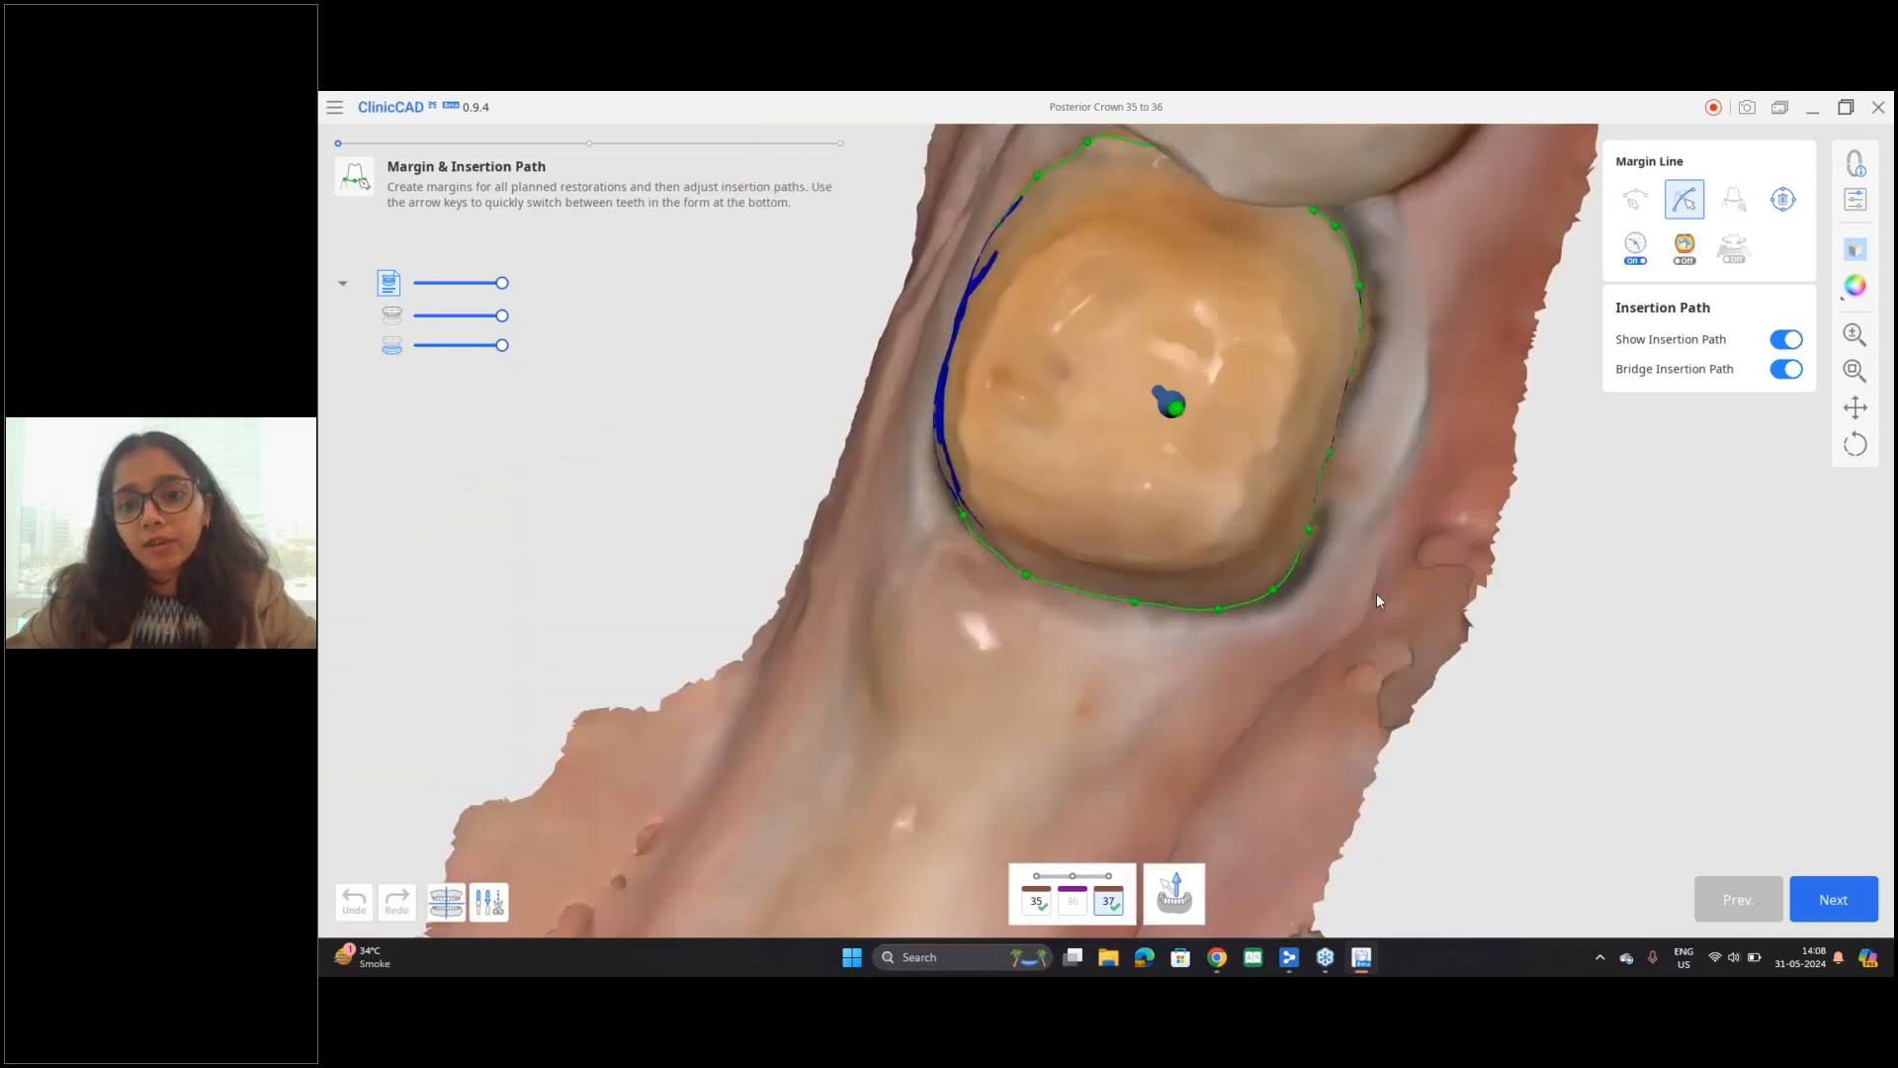
scroll(1377, 597, "up", 4)
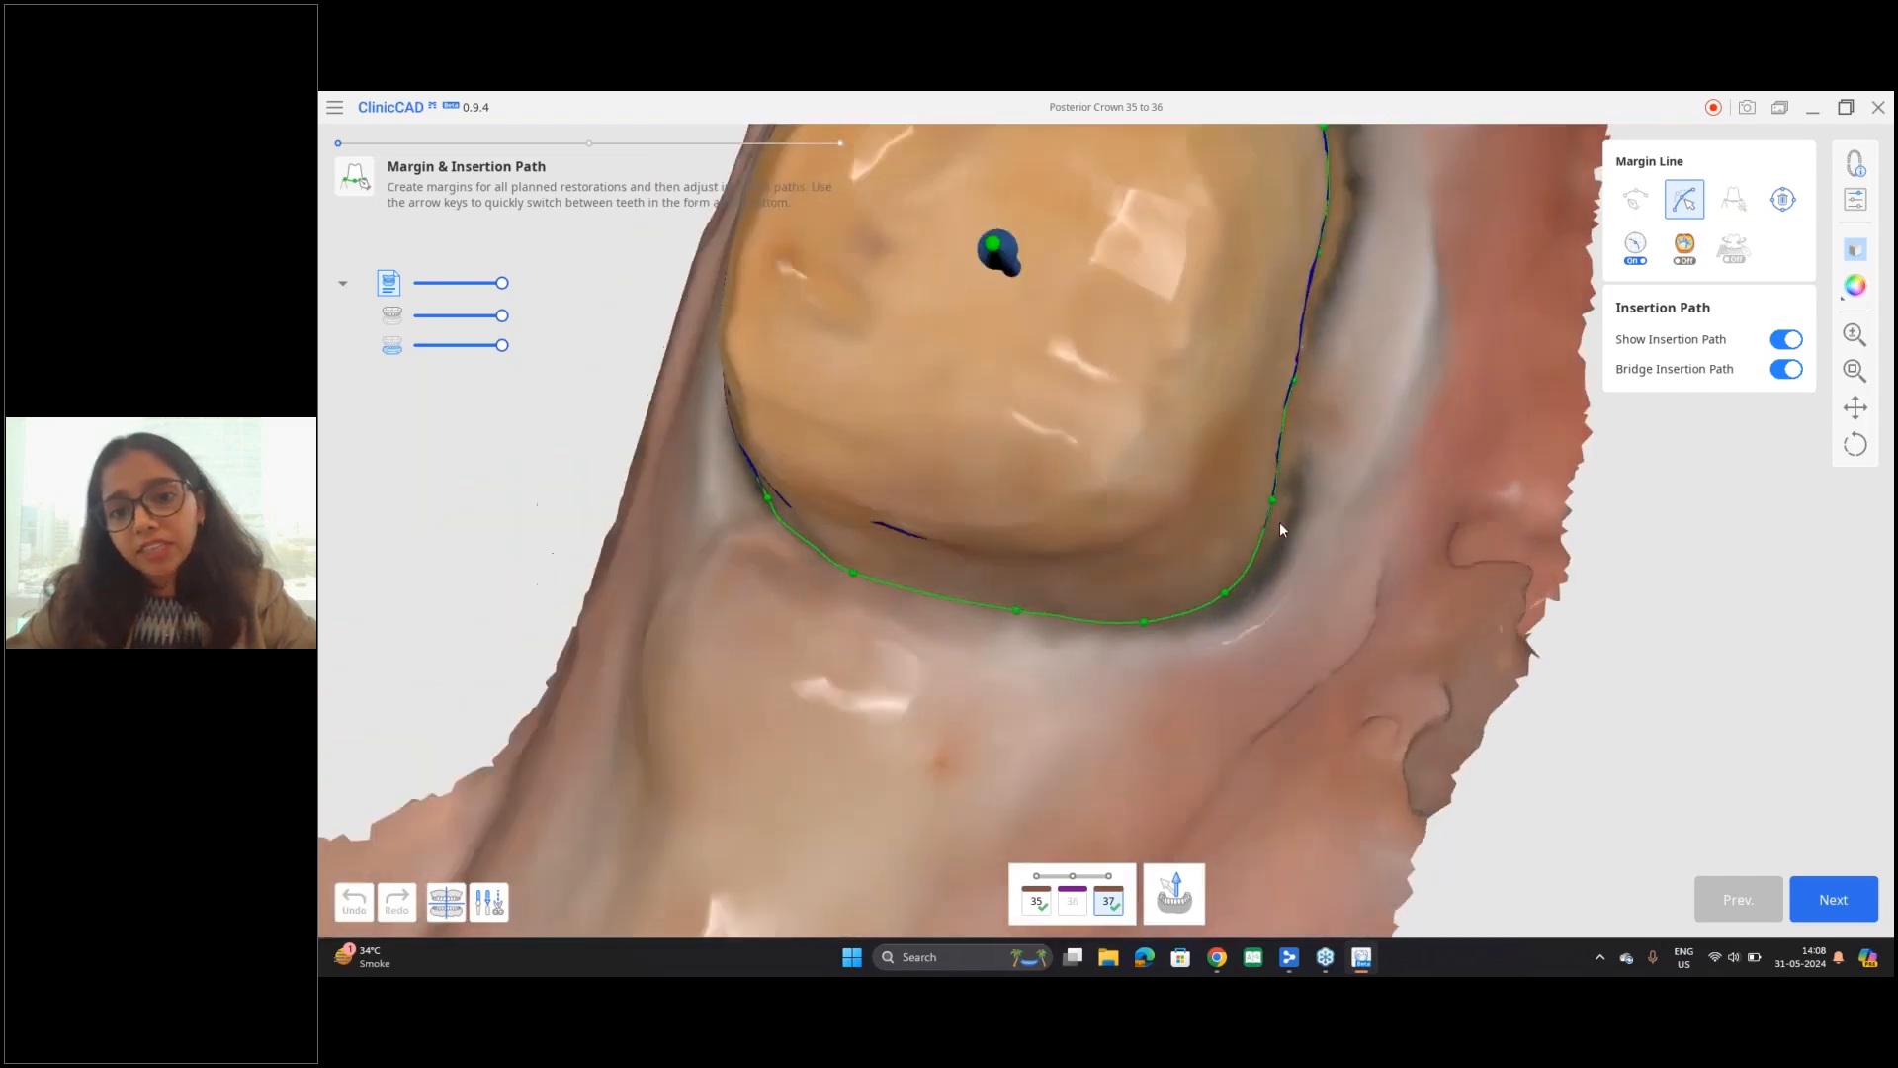
left_click(1848, 308)
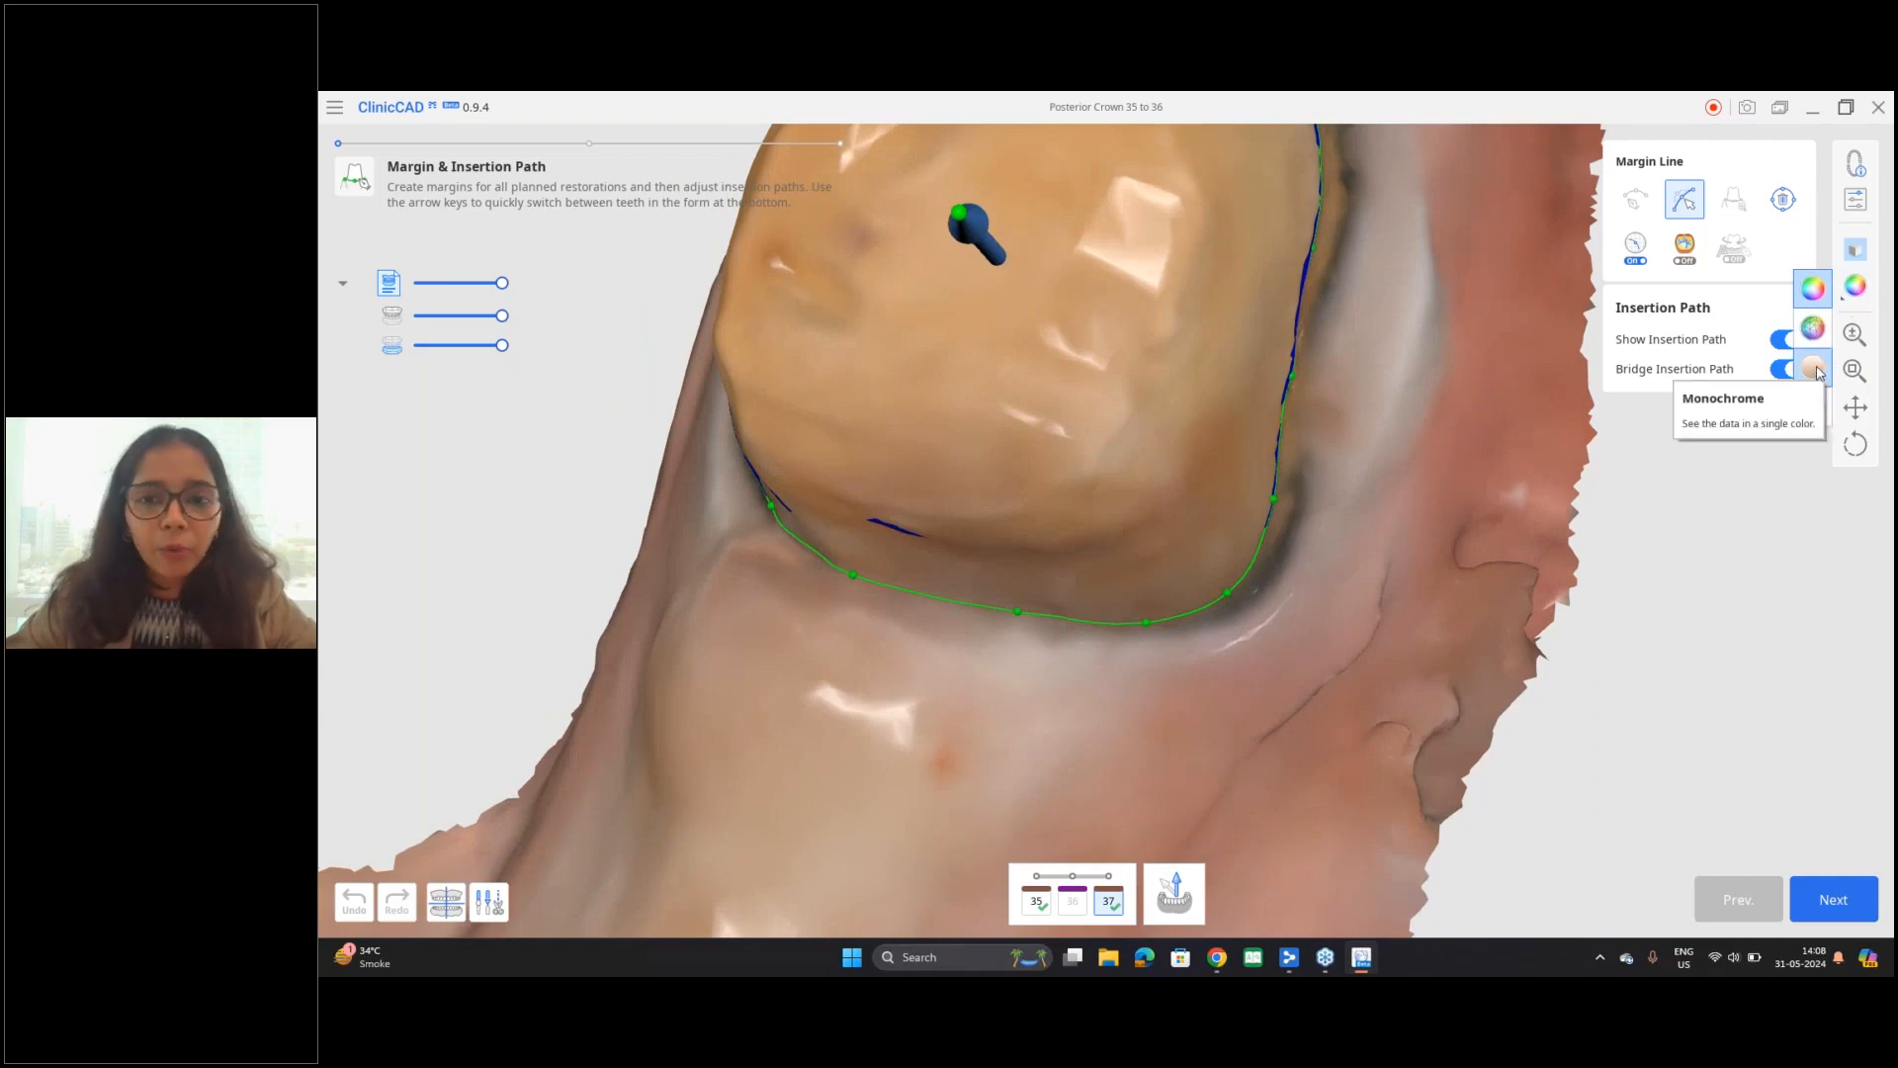
left_click(1815, 369)
Step: Refine the margin line of prepared tooth 37 by repositioning its control points along the preparation edge
right_click_drag(1407, 431, 1236, 368)
scroll(1195, 346, "down", 4)
middle_click_drag(1197, 384, 1212, 494)
scroll(1216, 475, "up", 3)
right_click_drag(1310, 459, 1582, 453)
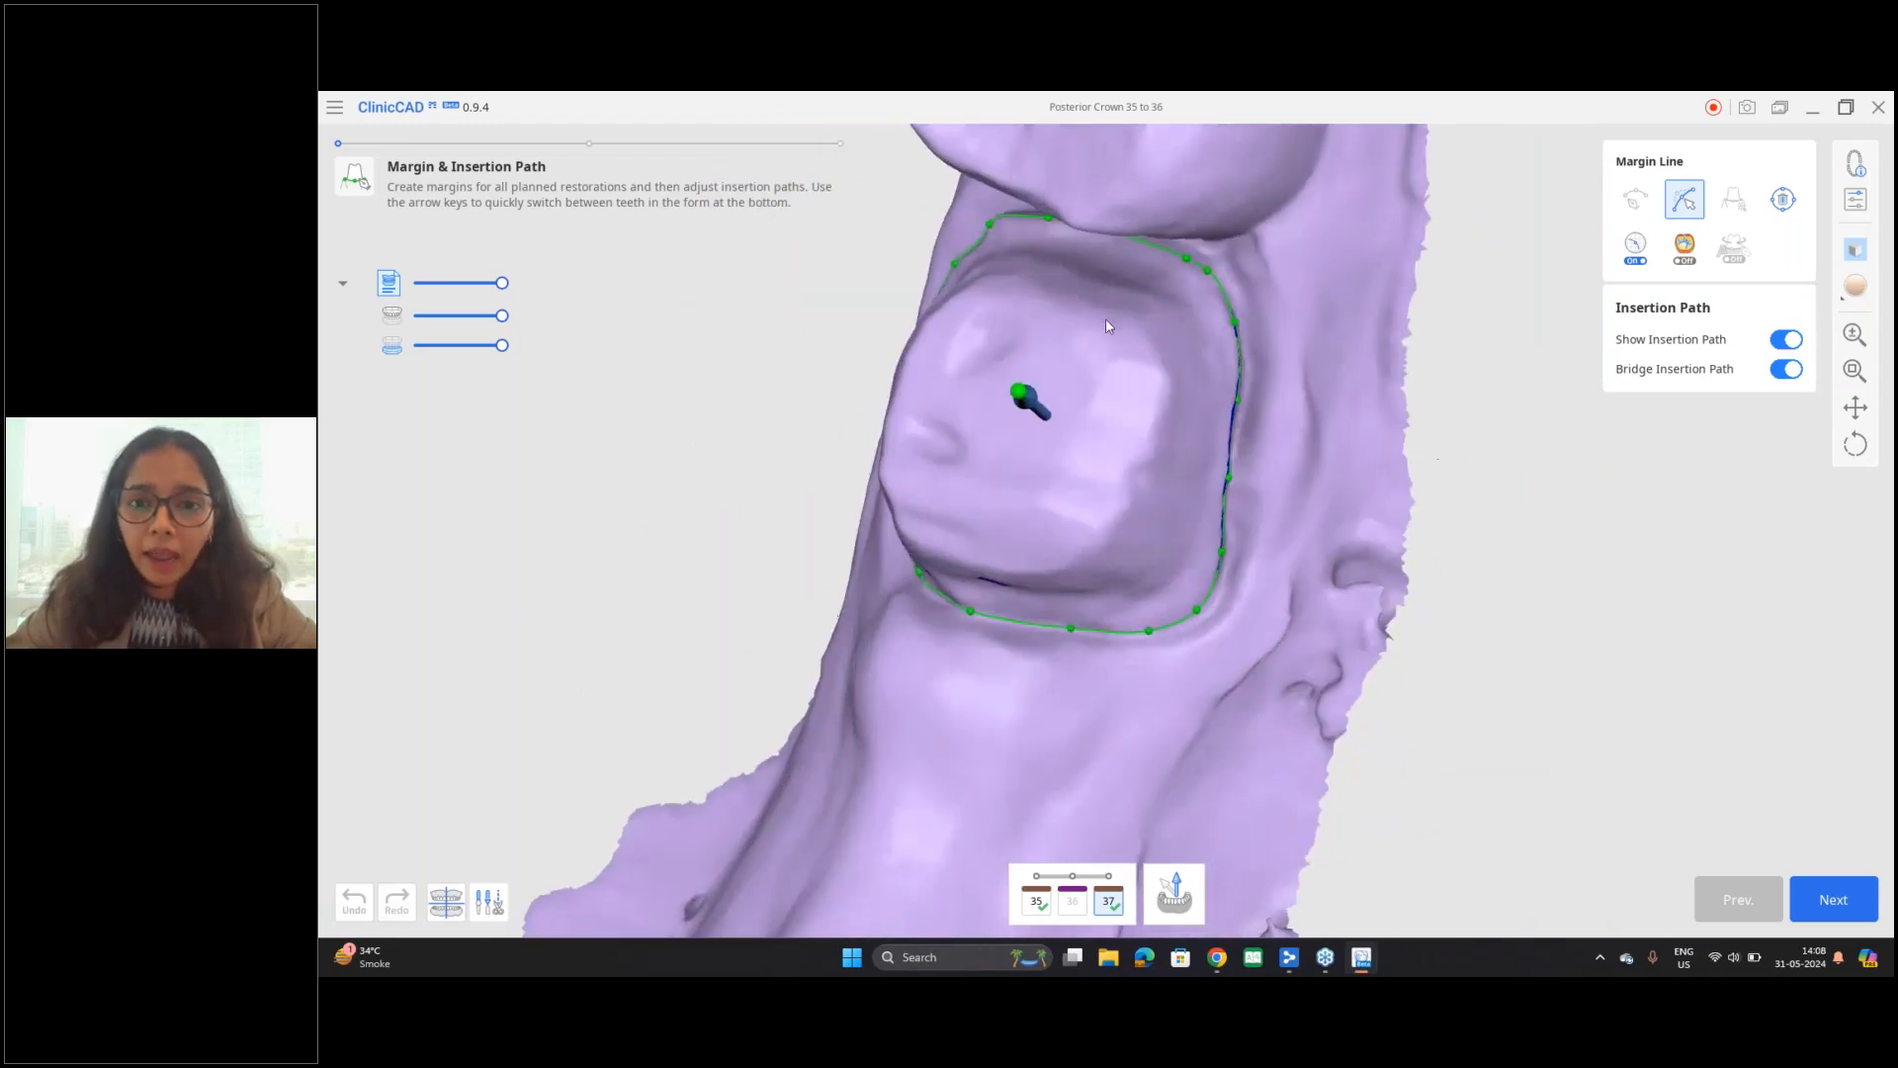
scroll(1105, 318, "up", 3)
middle_click_drag(1105, 318, 1305, 403)
right_click_drag(1369, 386, 1483, 348)
left_click_drag(1279, 309, 1279, 318)
right_click_drag(1310, 395, 1404, 381)
middle_click_drag(995, 466, 1115, 245)
right_click_drag(1112, 538, 1003, 430)
right_click_drag(1507, 534, 1098, 494)
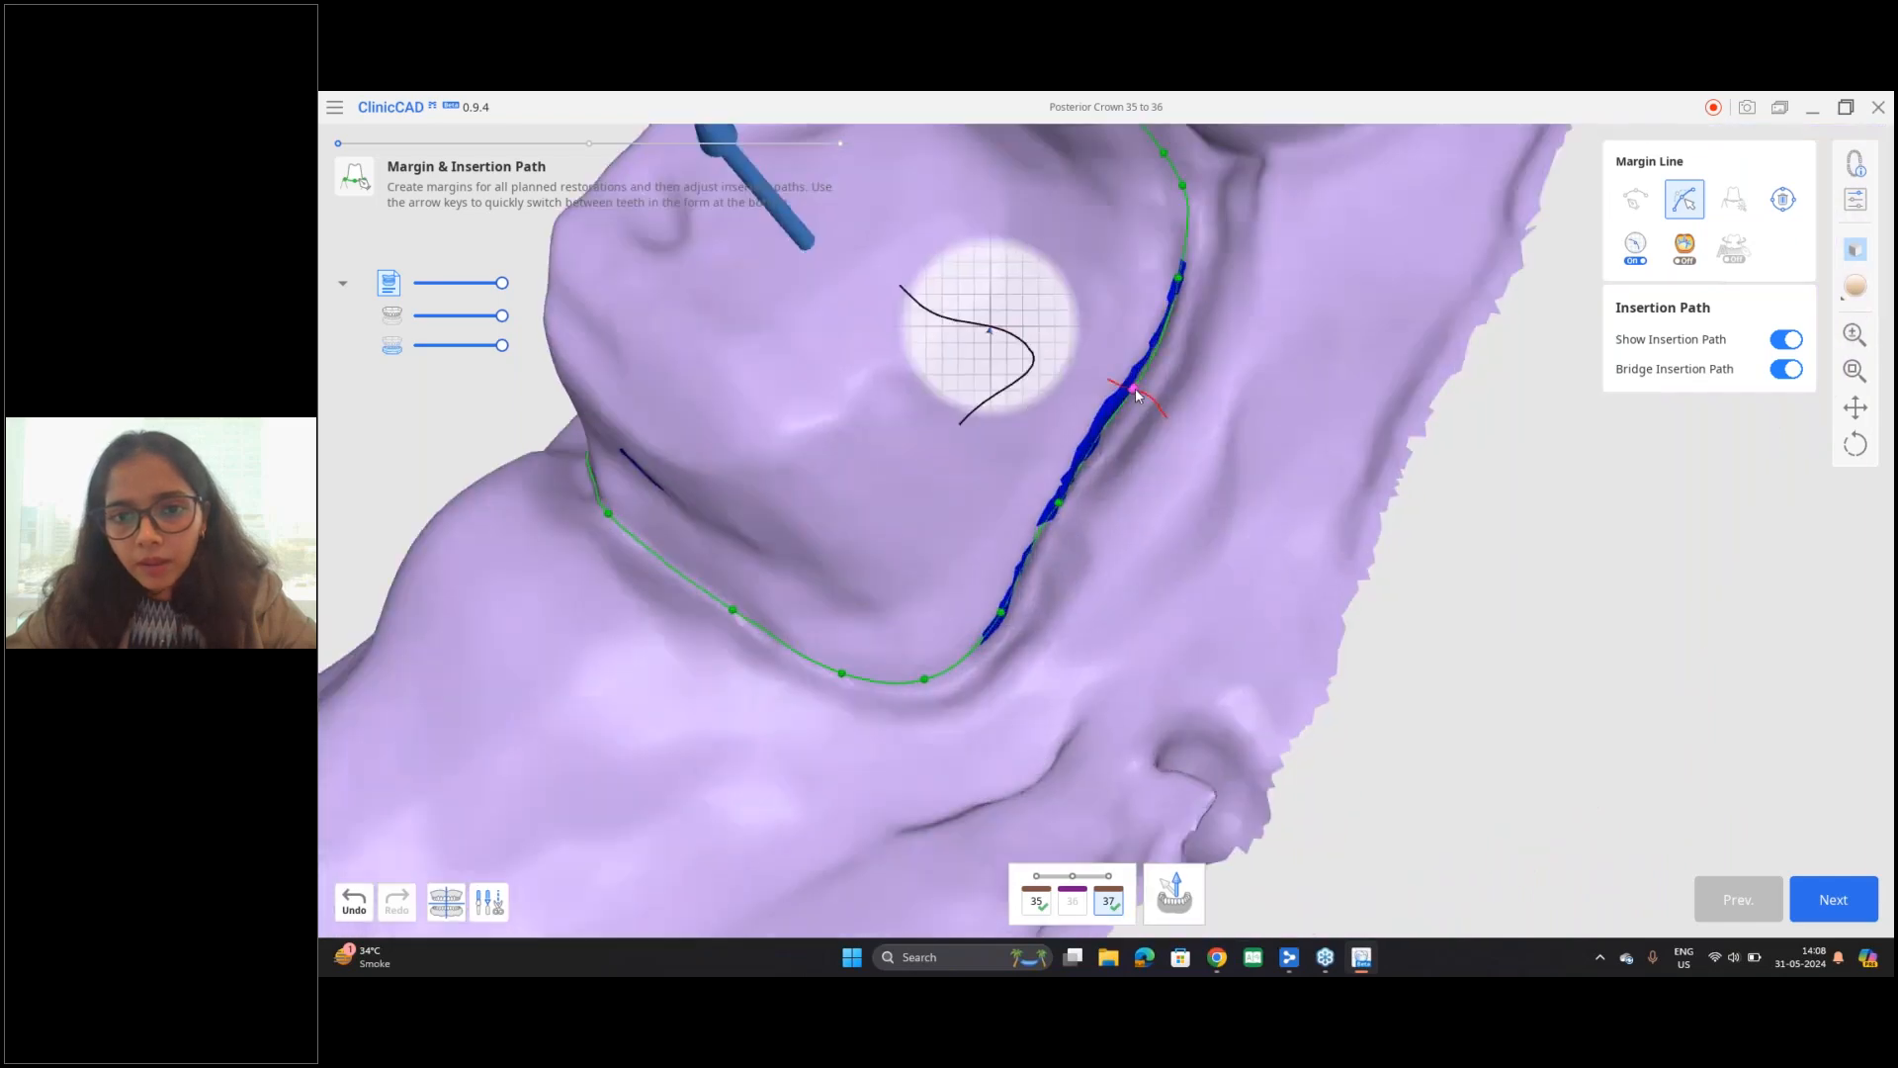
Step: Make tooth 35 the active tooth and adjust the margin line's control points along its preparation edge
scroll(1140, 633, "down", 6)
middle_click_drag(1139, 507, 1453, 297)
middle_click_drag(752, 763, 1157, 576)
scroll(1157, 575, "up", 4)
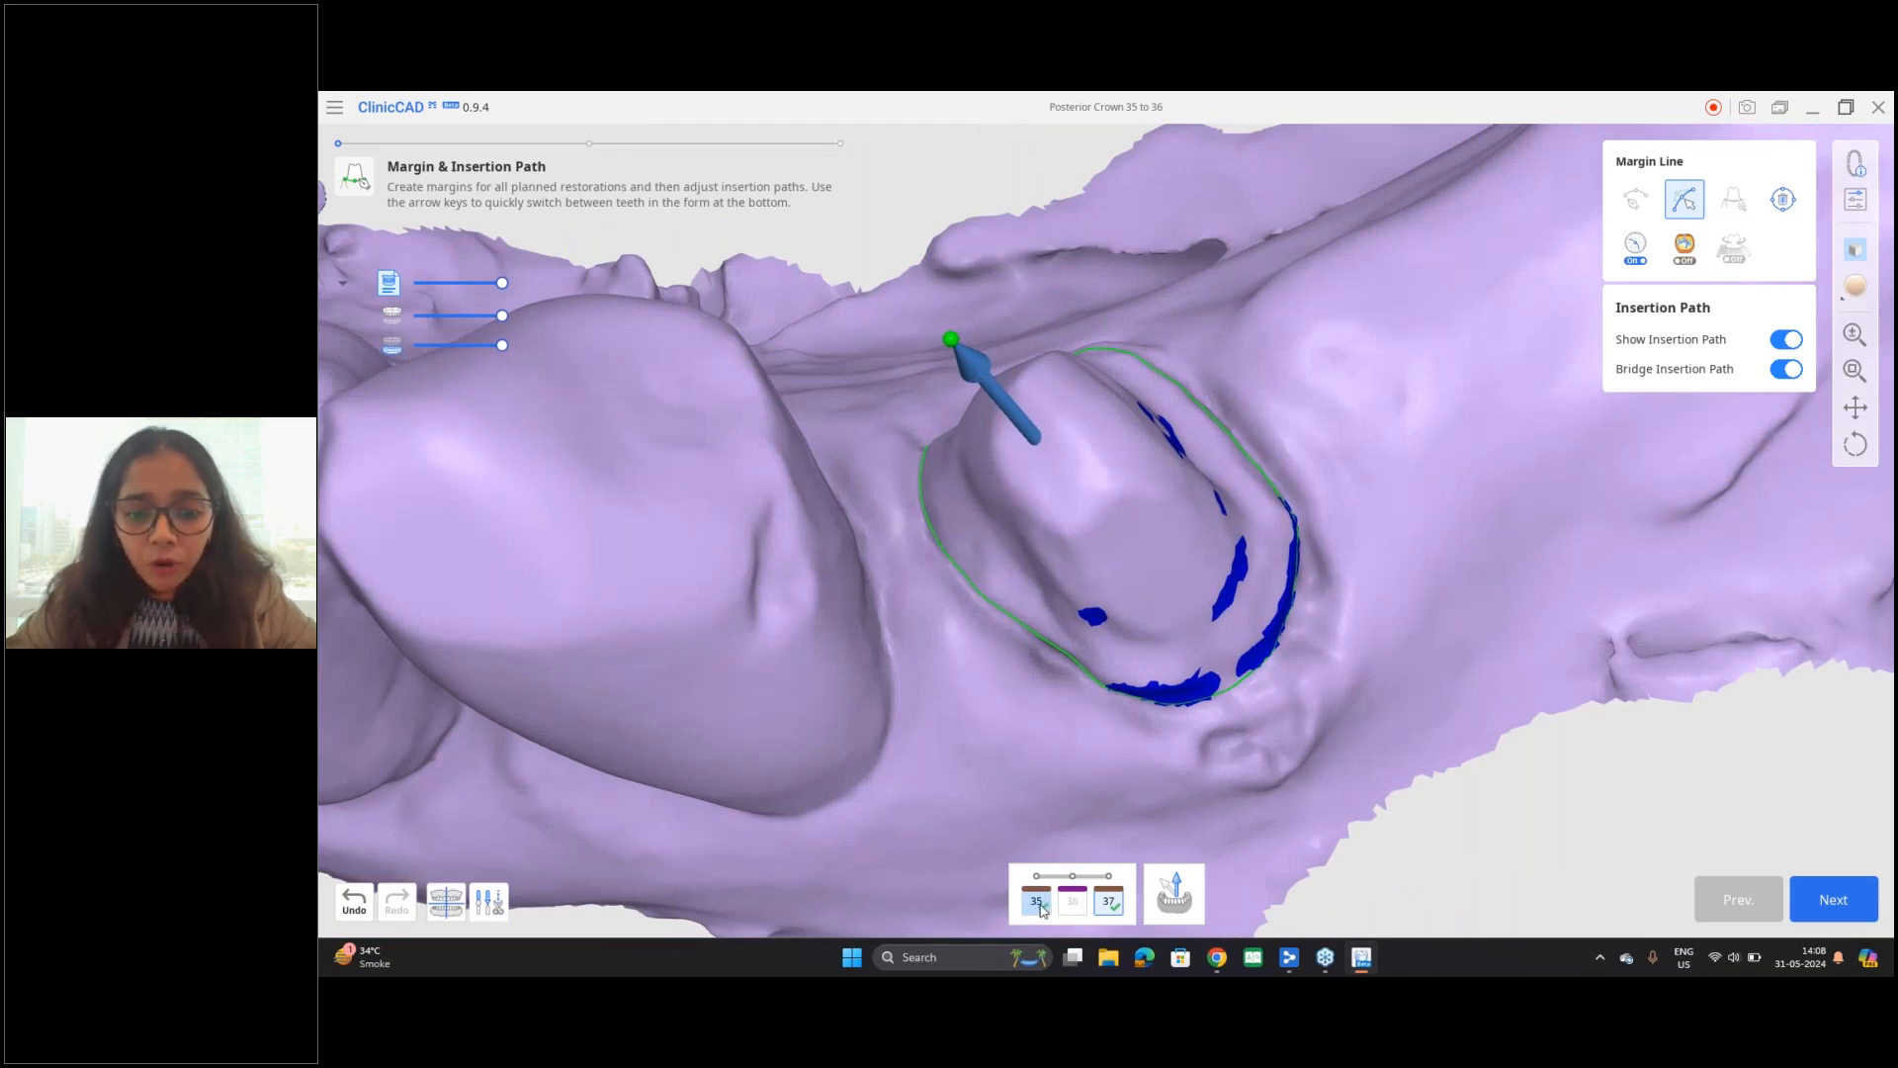
left_click(1041, 909)
scroll(1127, 591, "up", 4)
right_click_drag(1123, 532, 1099, 484)
left_click(940, 656)
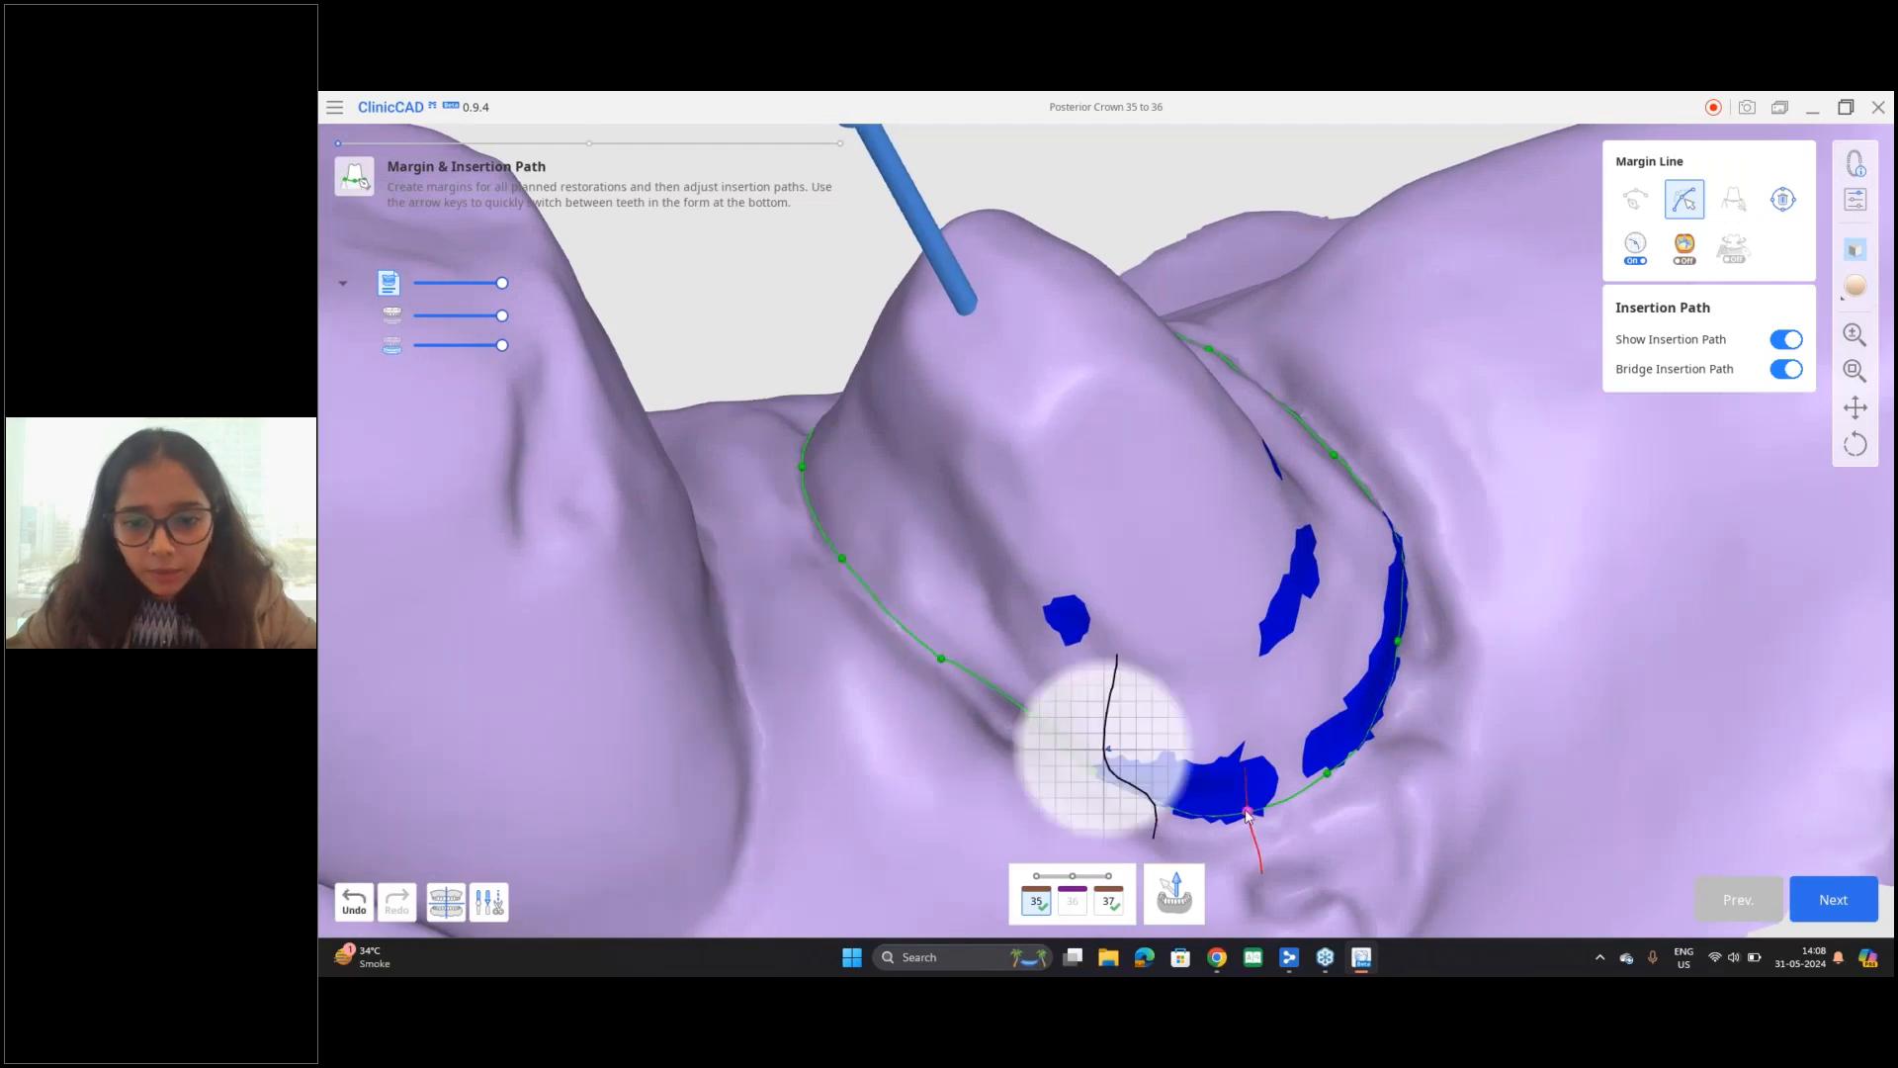
right_click_drag(1413, 666, 1364, 625)
left_click_drag(1414, 660, 1432, 670)
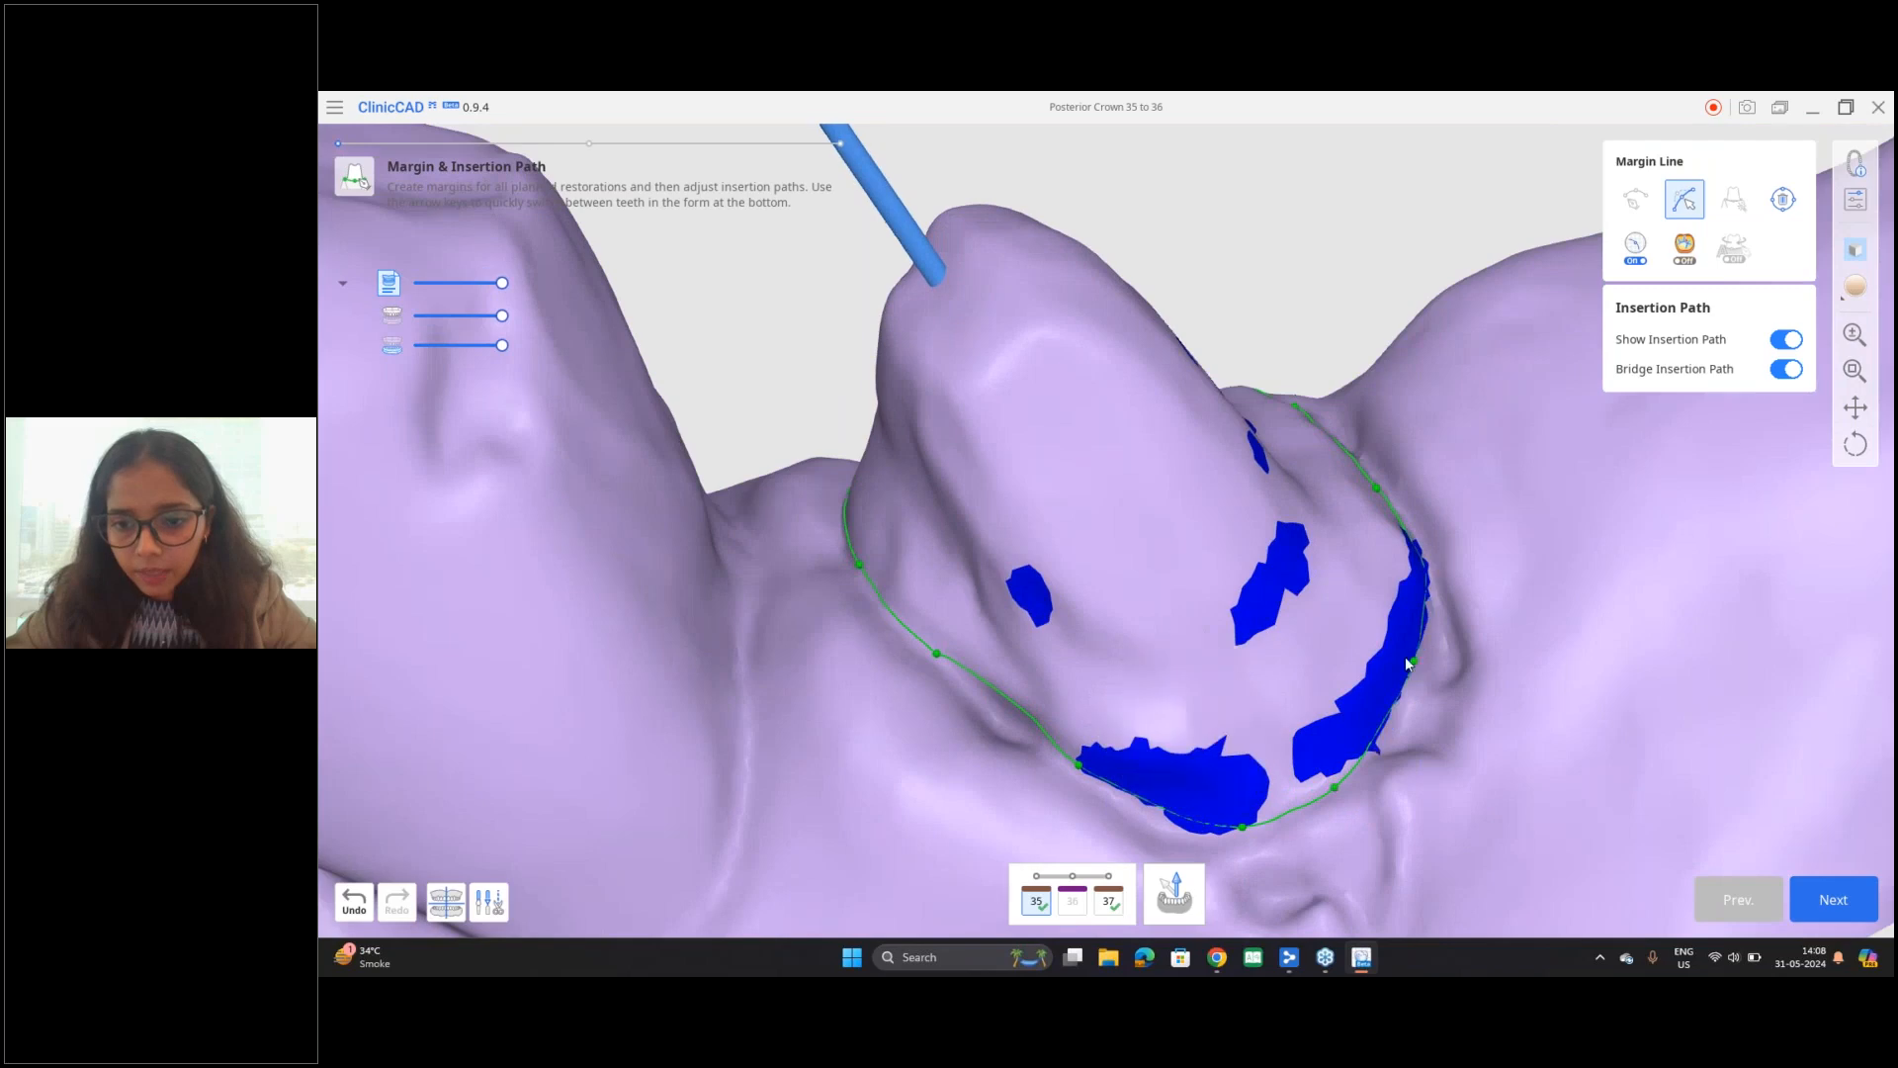
Step: Go around prepared tooth 35 and fine-tune the remaining control points of its margin line
right_click_drag(1444, 428, 1370, 266)
left_click_drag(1369, 263, 1381, 259)
right_click_drag(1242, 284, 1147, 302)
right_click_drag(1462, 403, 1053, 302)
left_click_drag(1053, 298, 1049, 295)
left_click_drag(962, 376, 954, 362)
right_click_drag(1198, 637, 1187, 545)
middle_click_drag(1187, 540, 1174, 432)
left_click_drag(976, 561, 962, 562)
middle_click_drag(1163, 678, 1190, 500)
scroll(1190, 500, "up", 2)
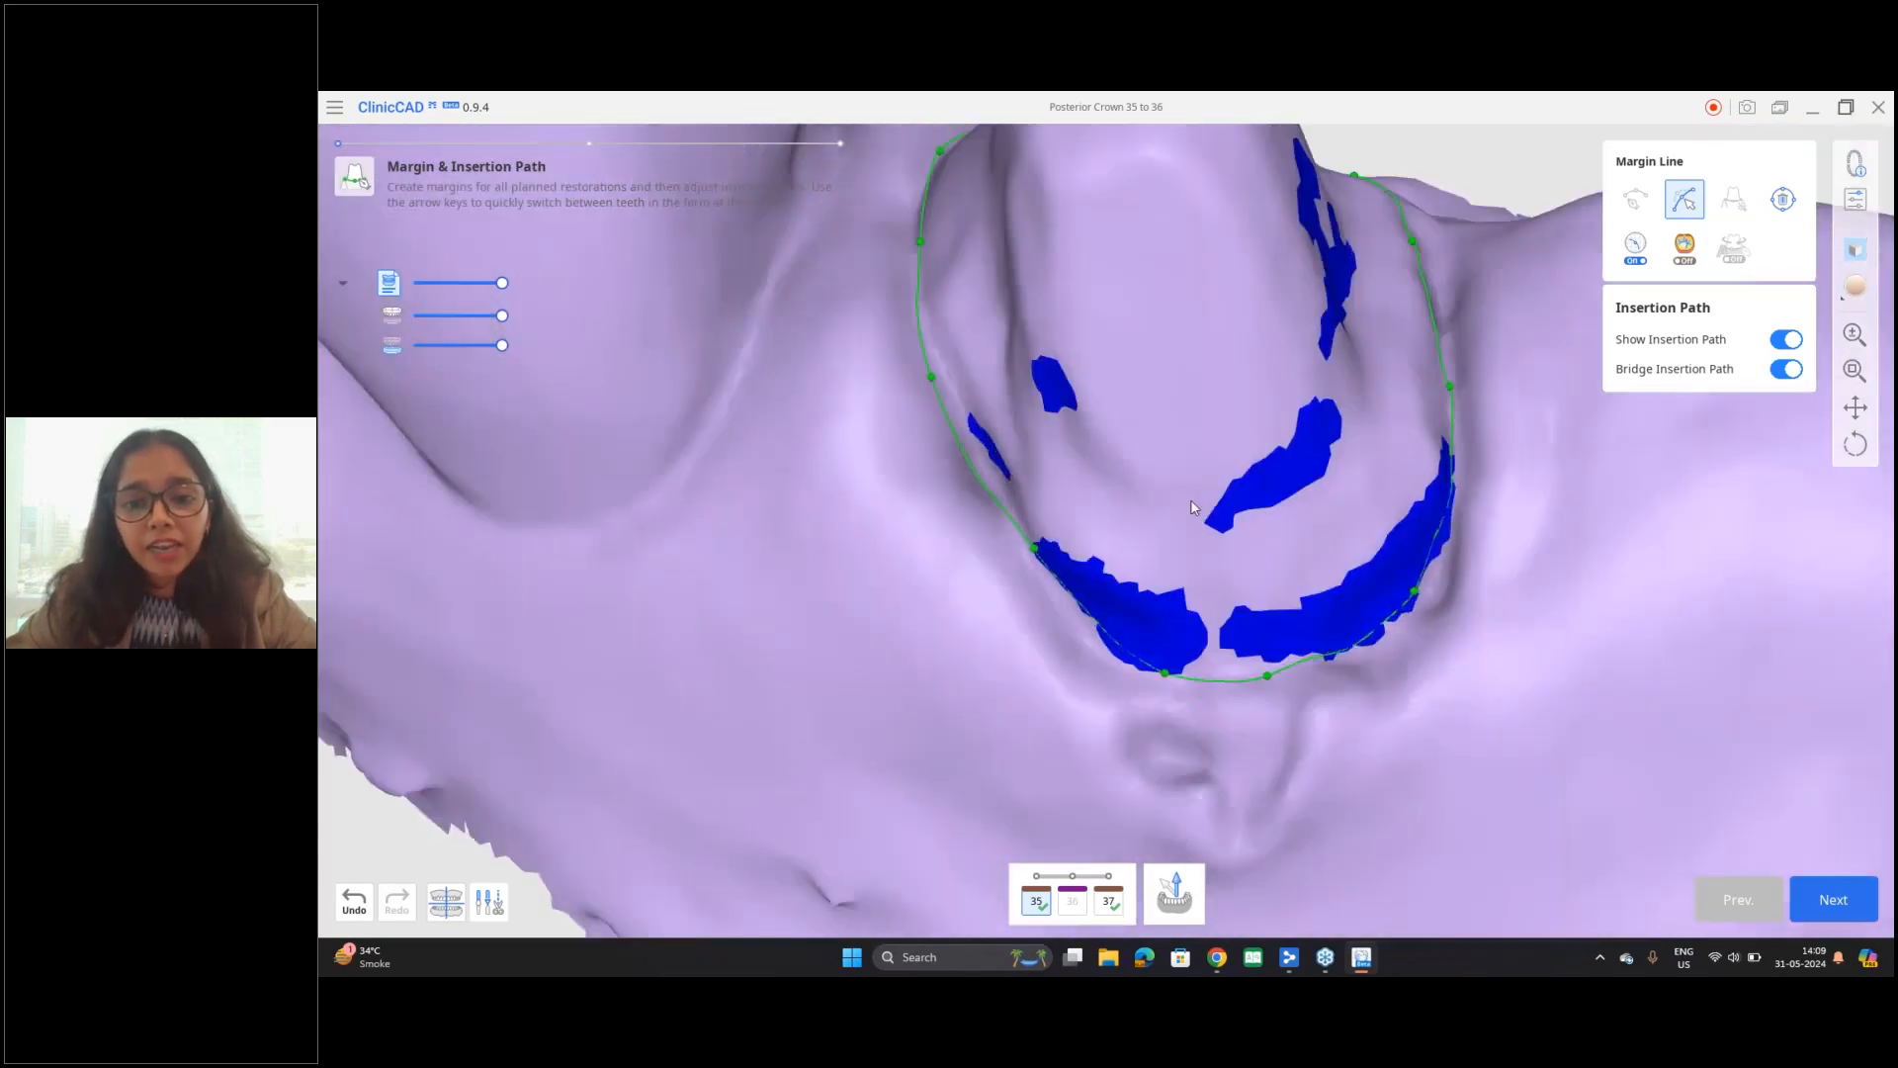
Step: Examine the undercut areas and insertion path arrows of teeth 35 and 37 from the side and occlusally
scroll(1186, 513, "down", 5)
scroll(835, 601, "down", 2)
middle_click_drag(834, 601, 479, 705)
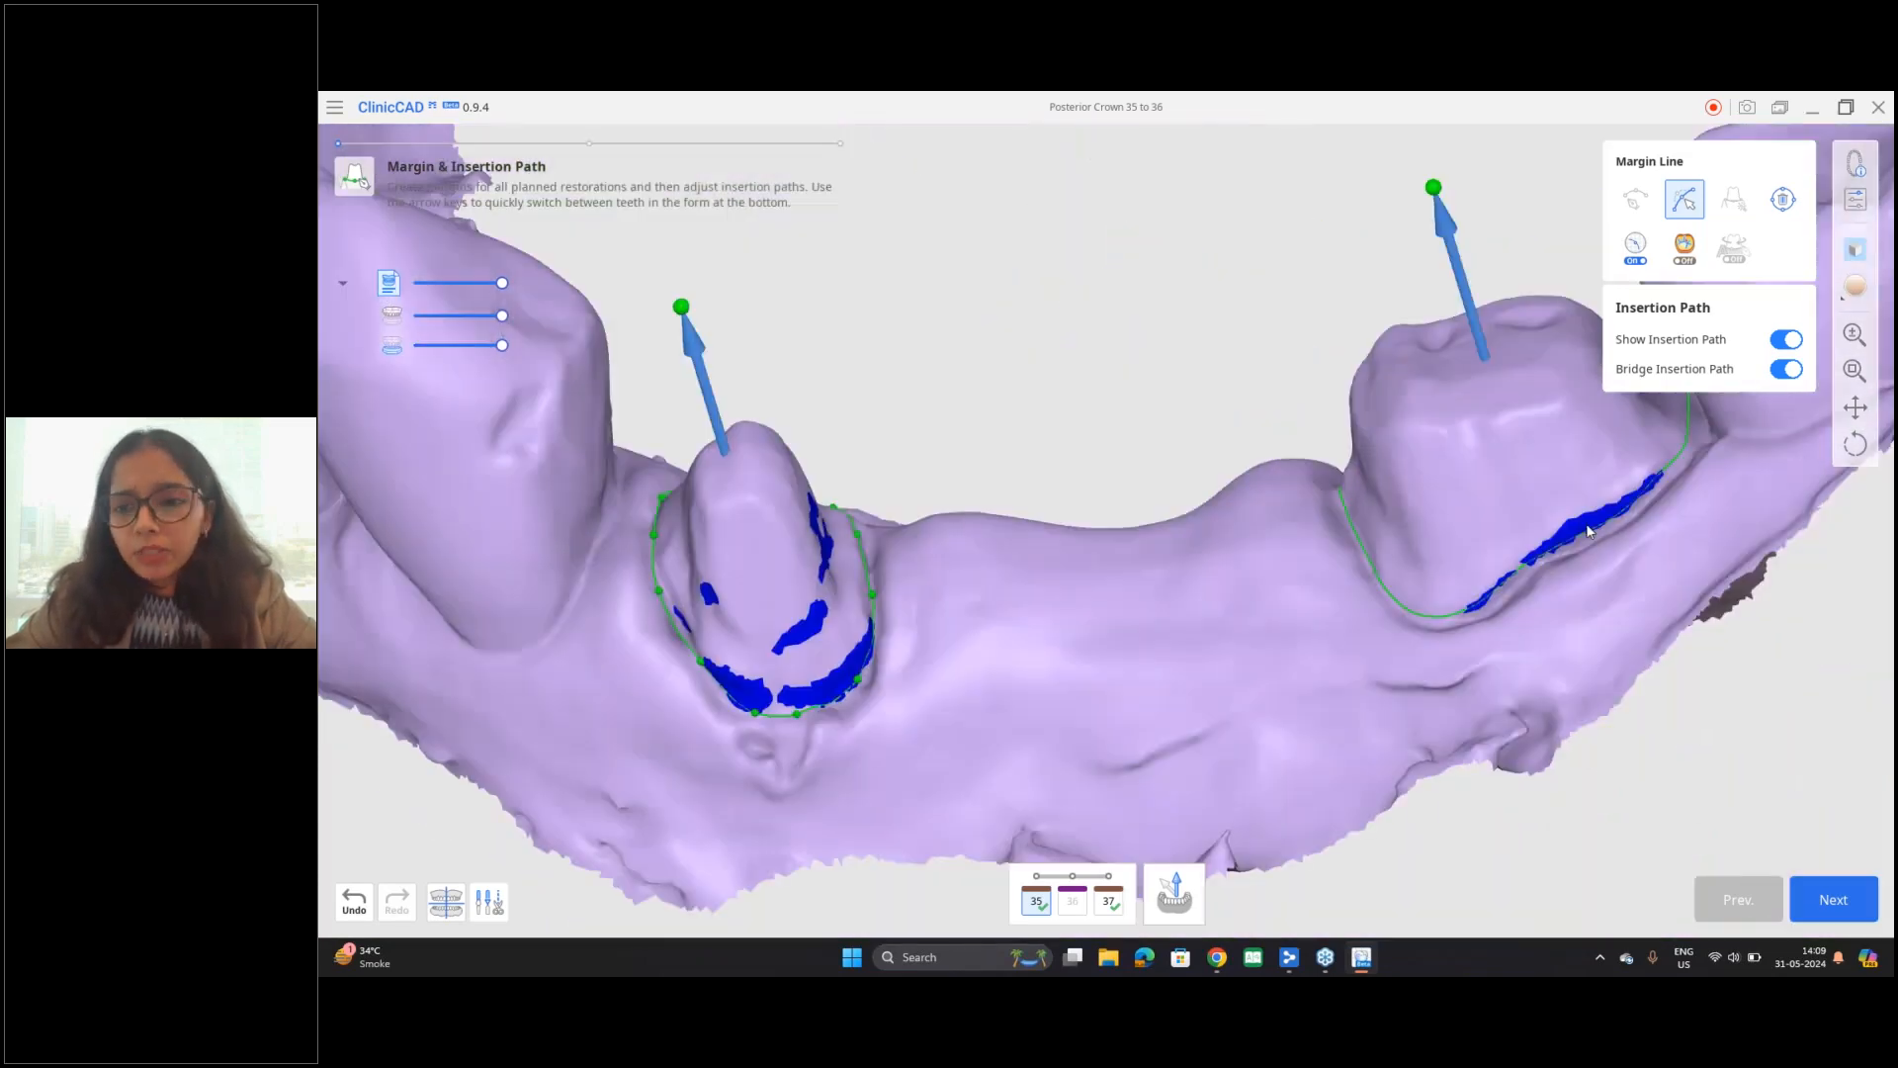
right_click_drag(935, 604, 1009, 696)
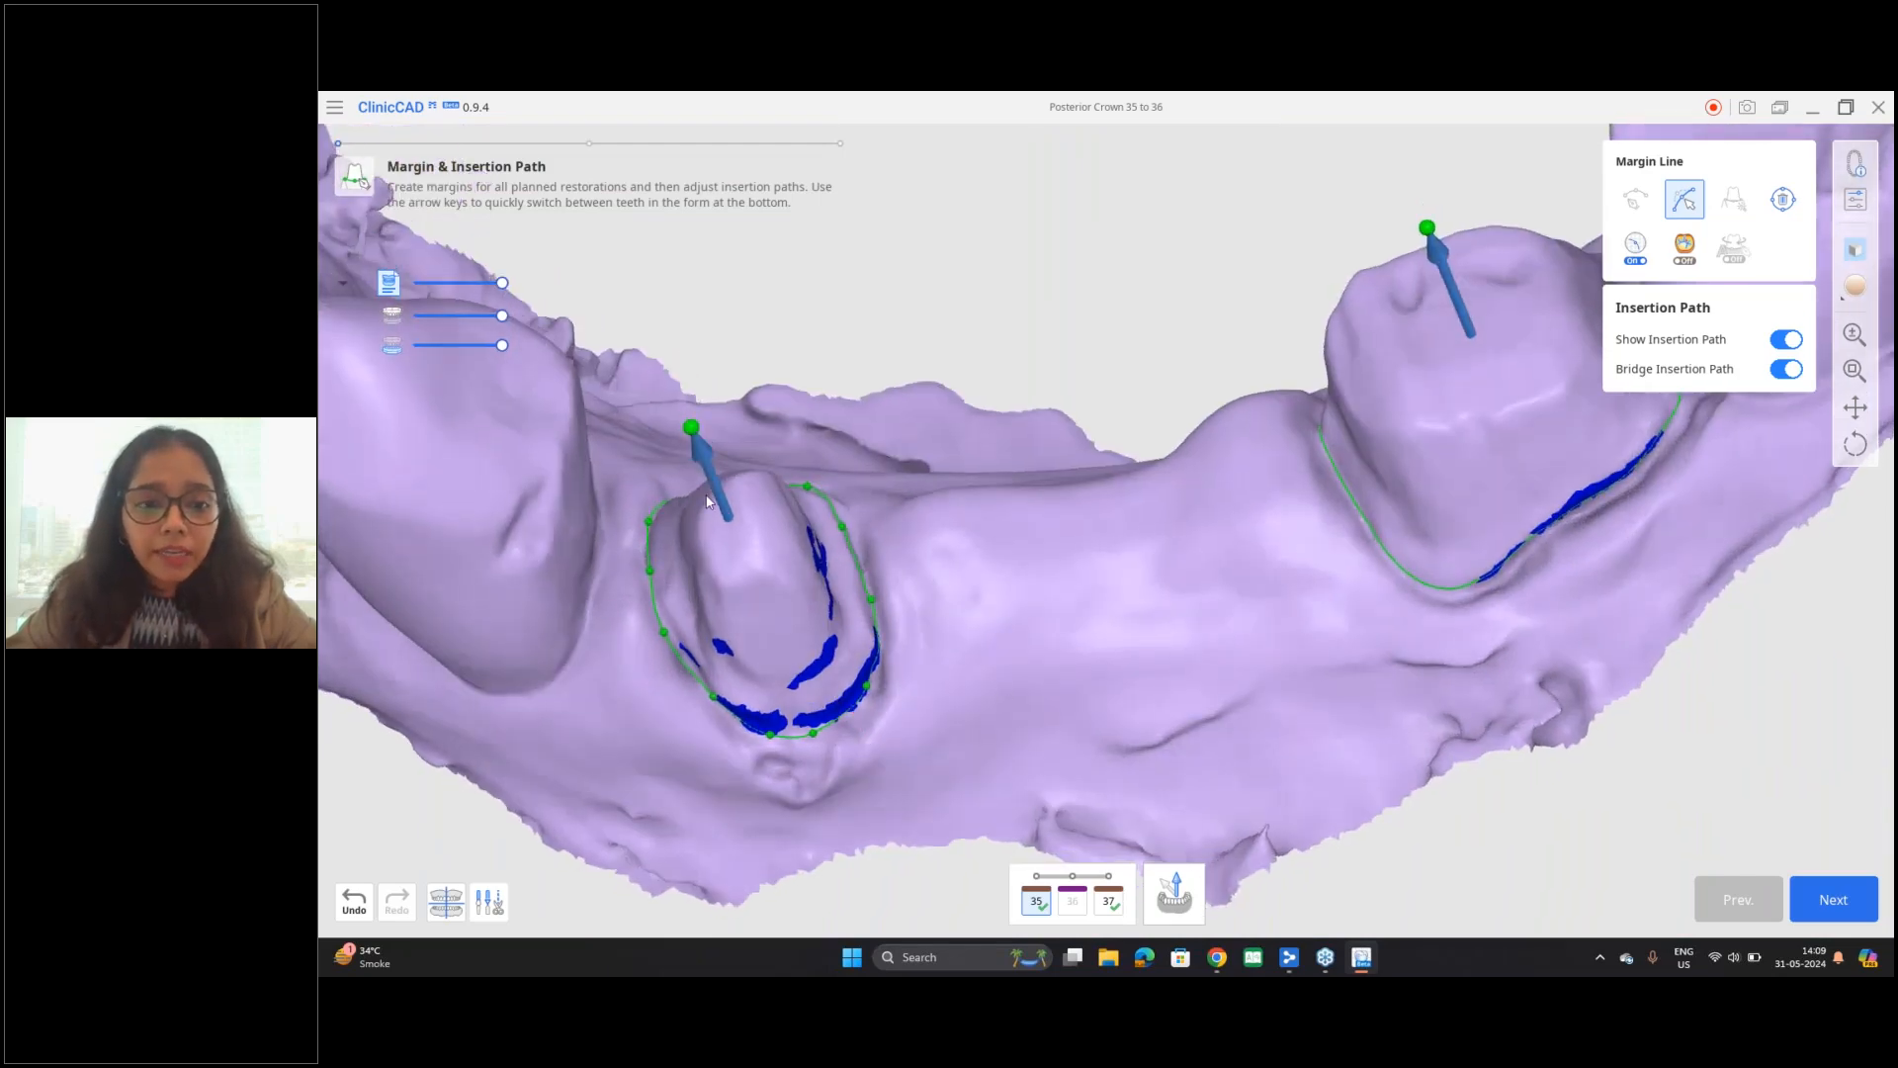
right_click_drag(892, 737, 838, 699)
right_click_drag(1256, 508, 1213, 605)
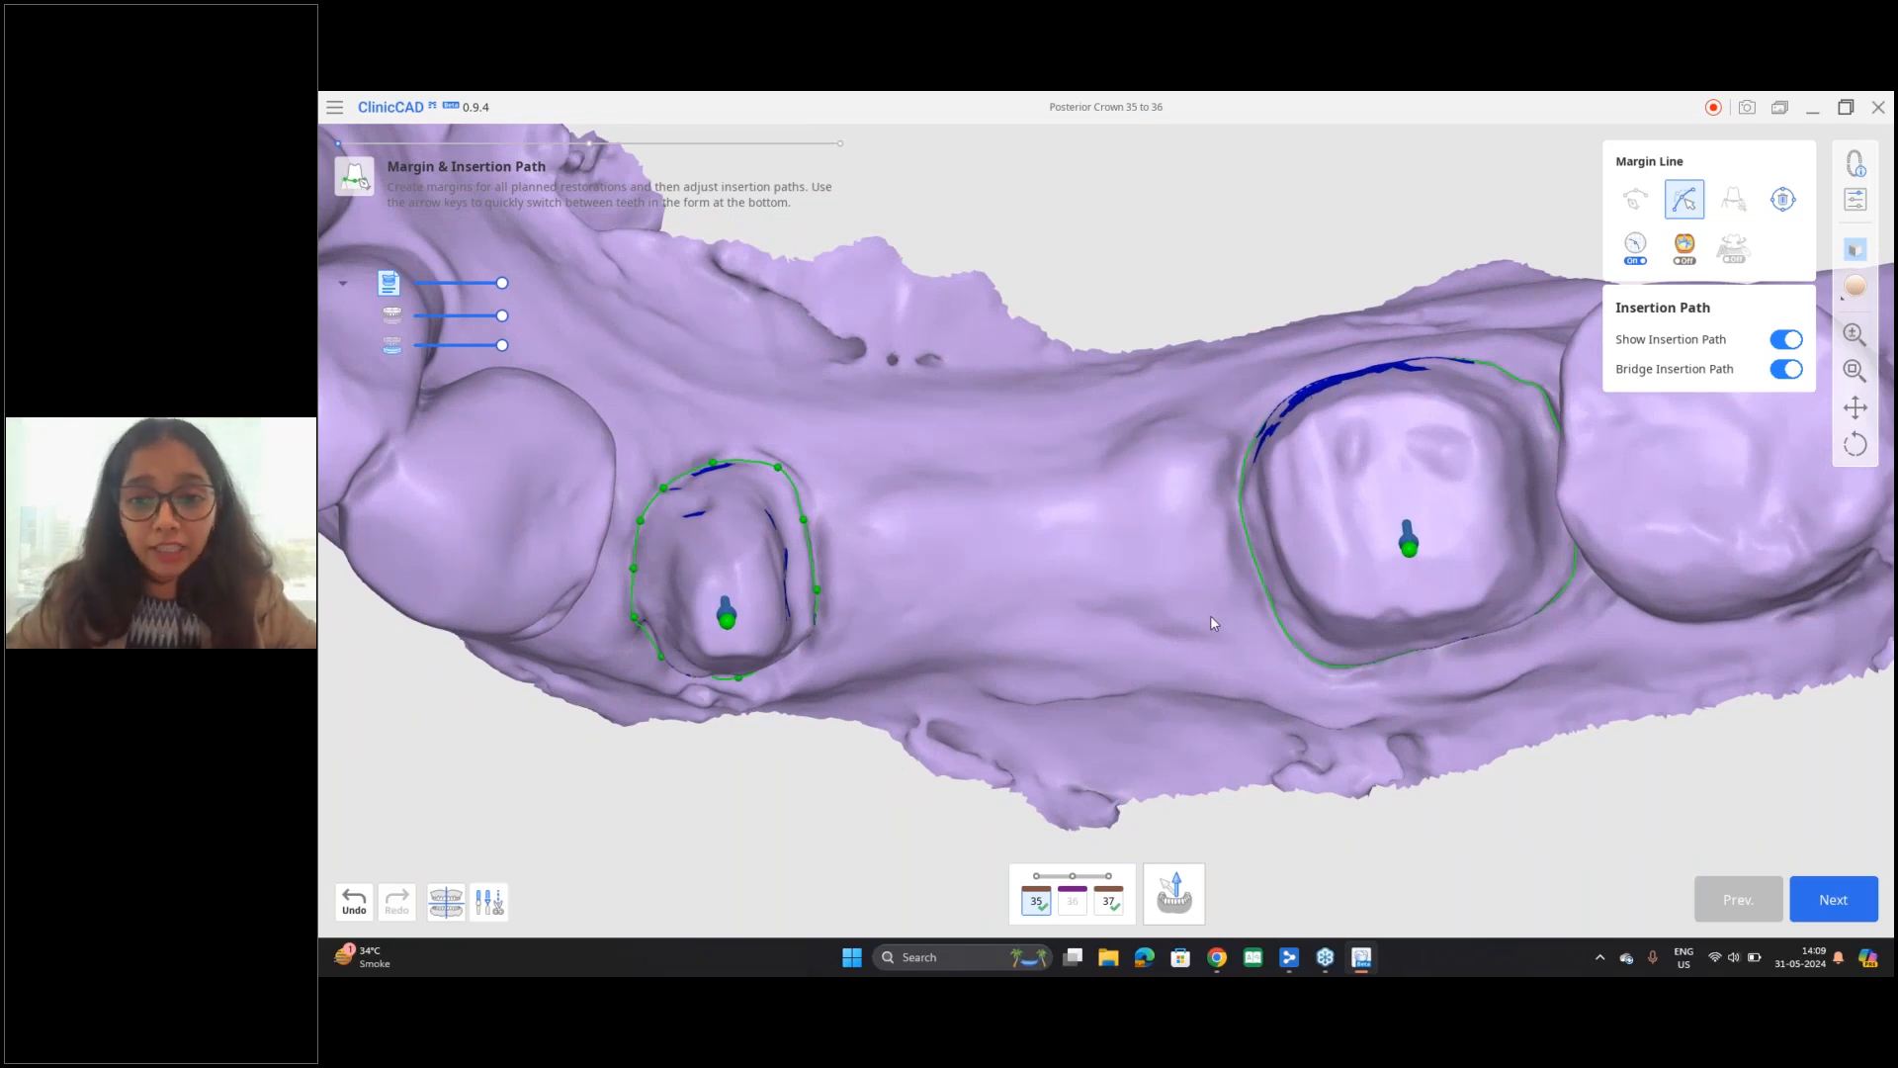
right_click_drag(1211, 616, 1207, 618)
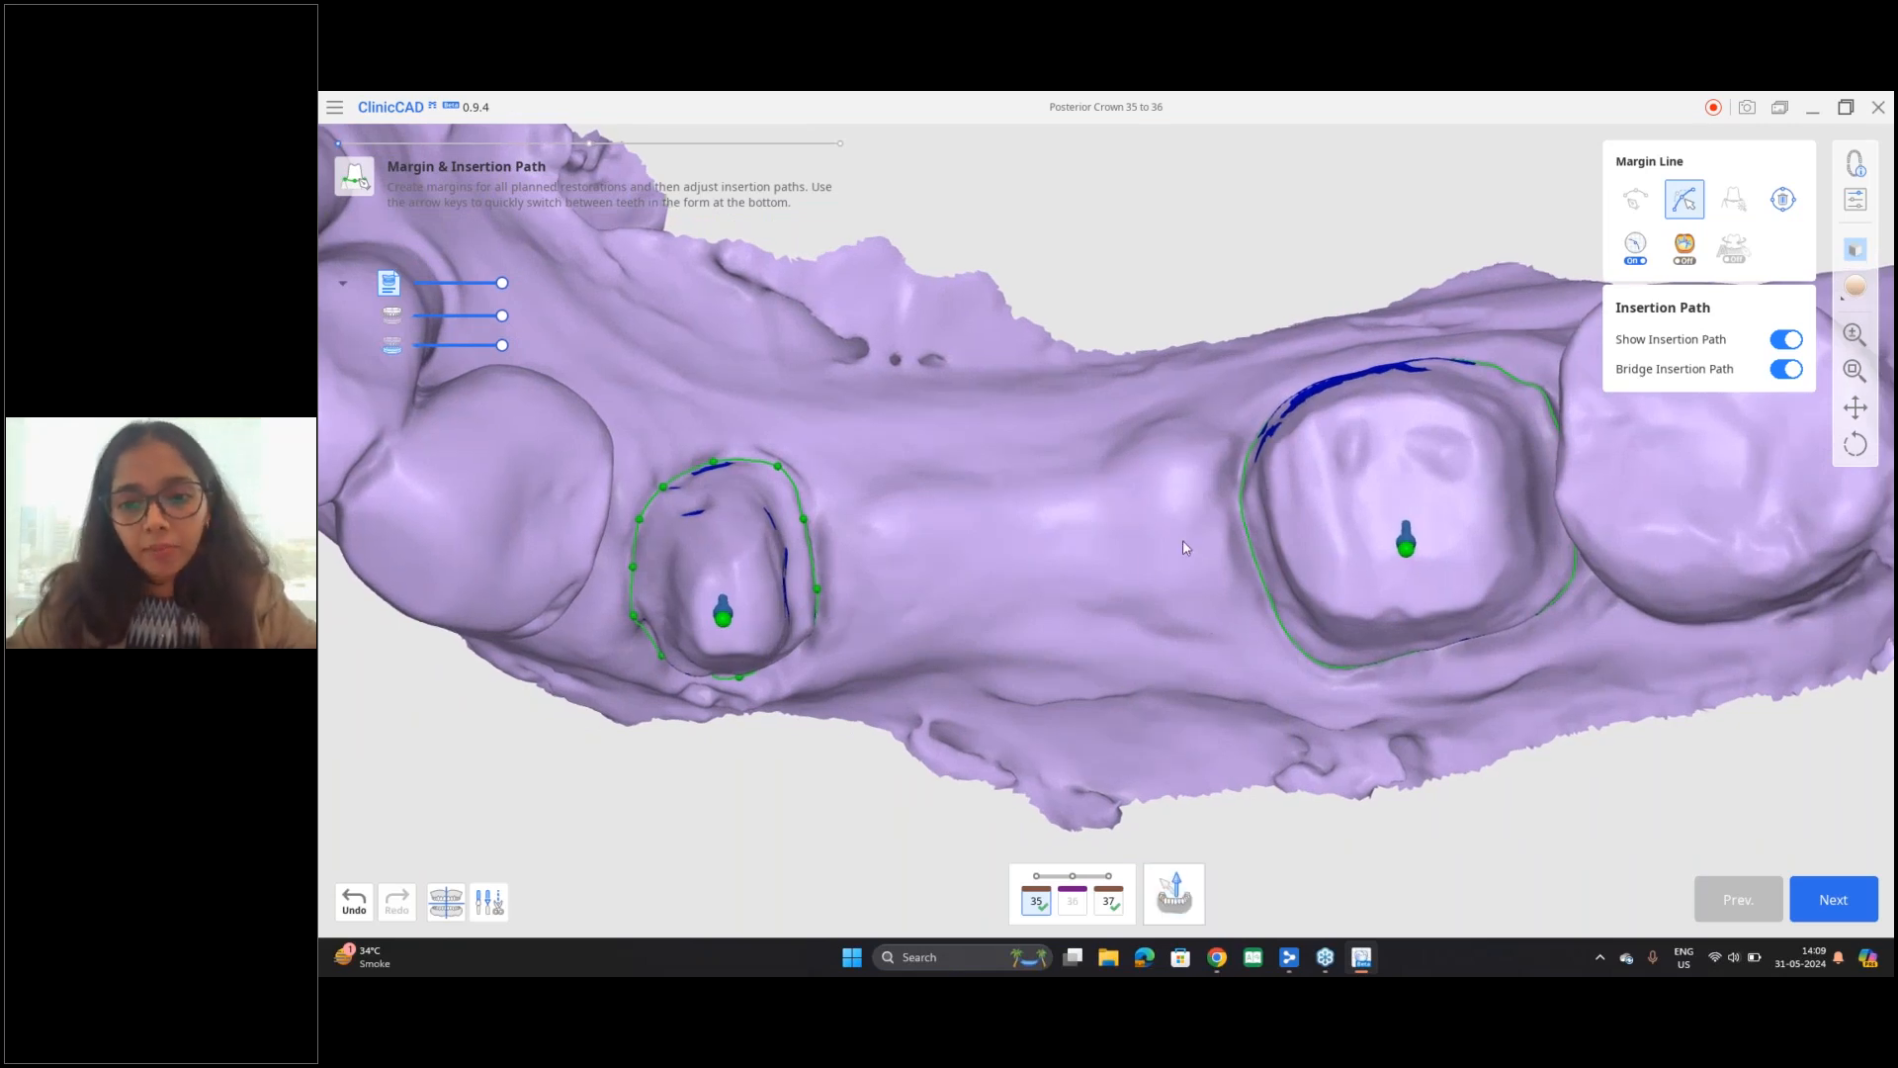
right_click_drag(1185, 544, 1187, 534)
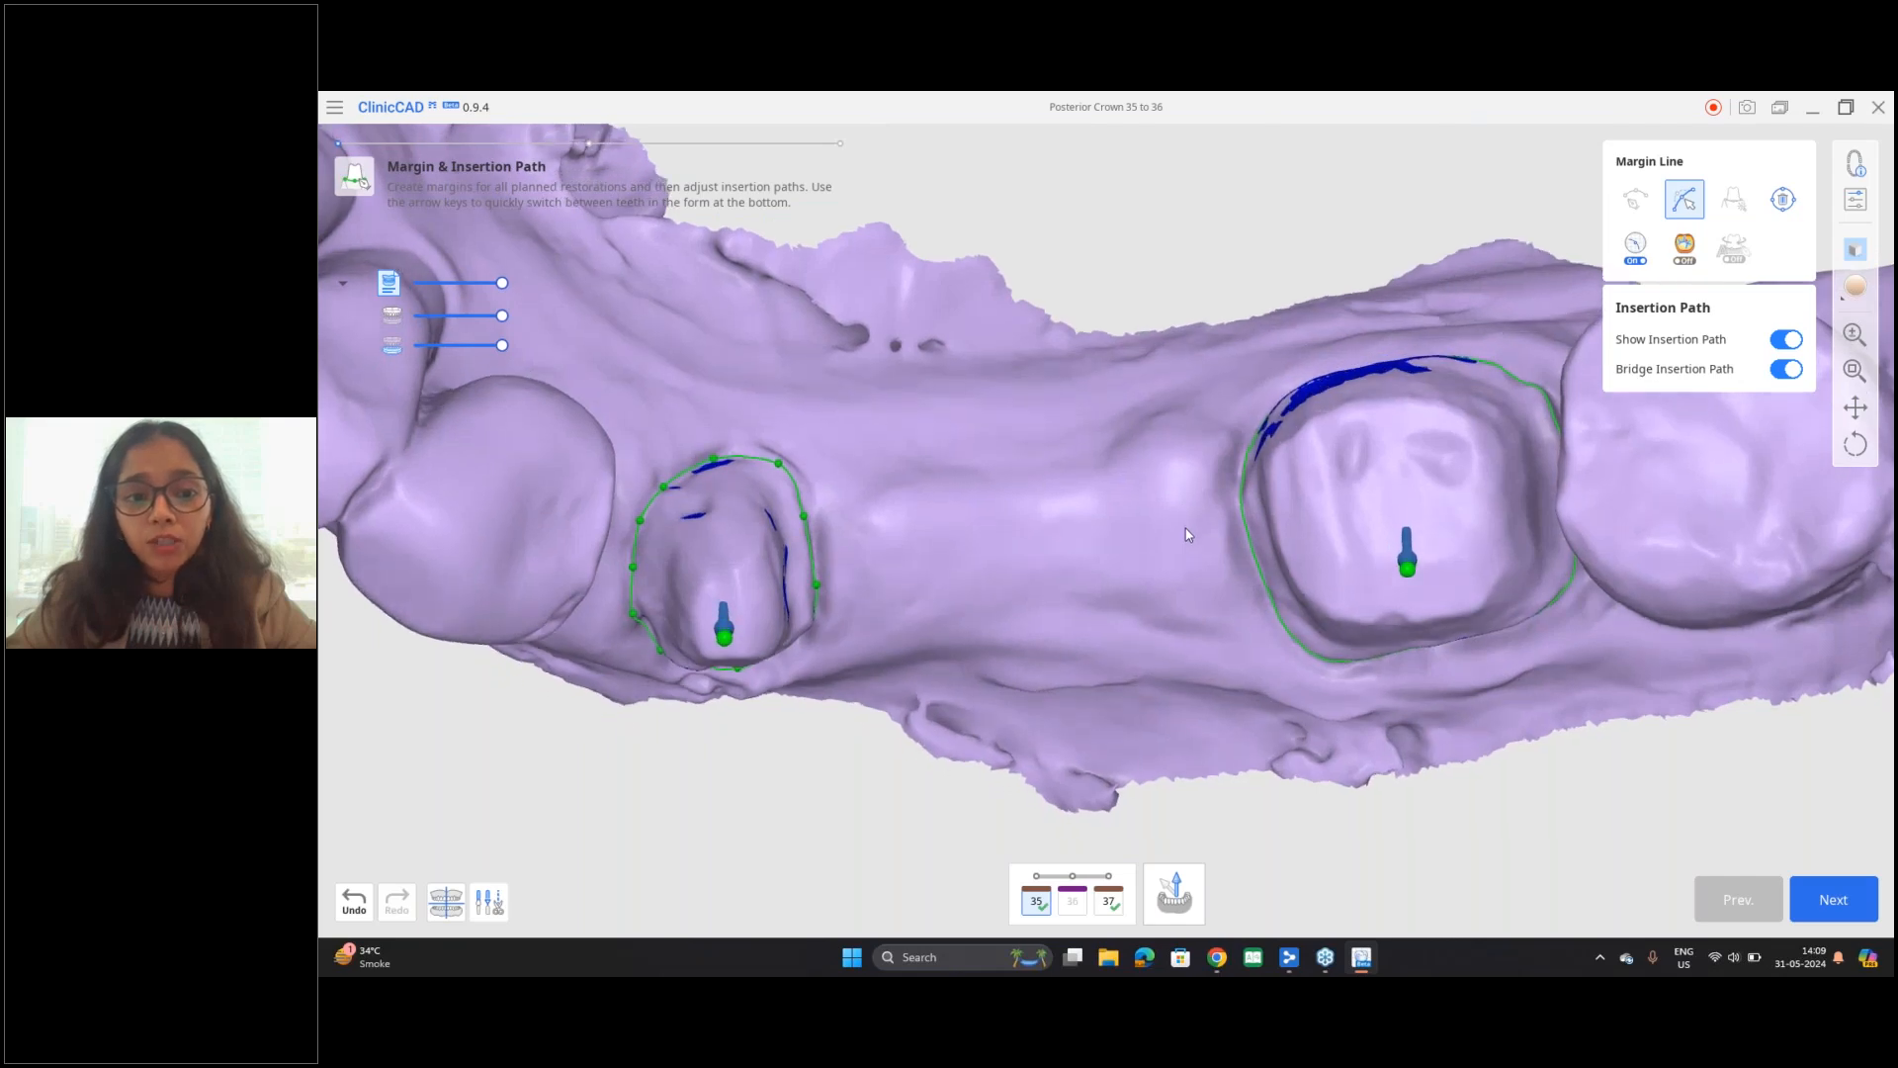
Step: Try setting the bridge insertion path to face the current viewpoint and check the undercuts on teeth 35 and 37
left_click(1171, 909)
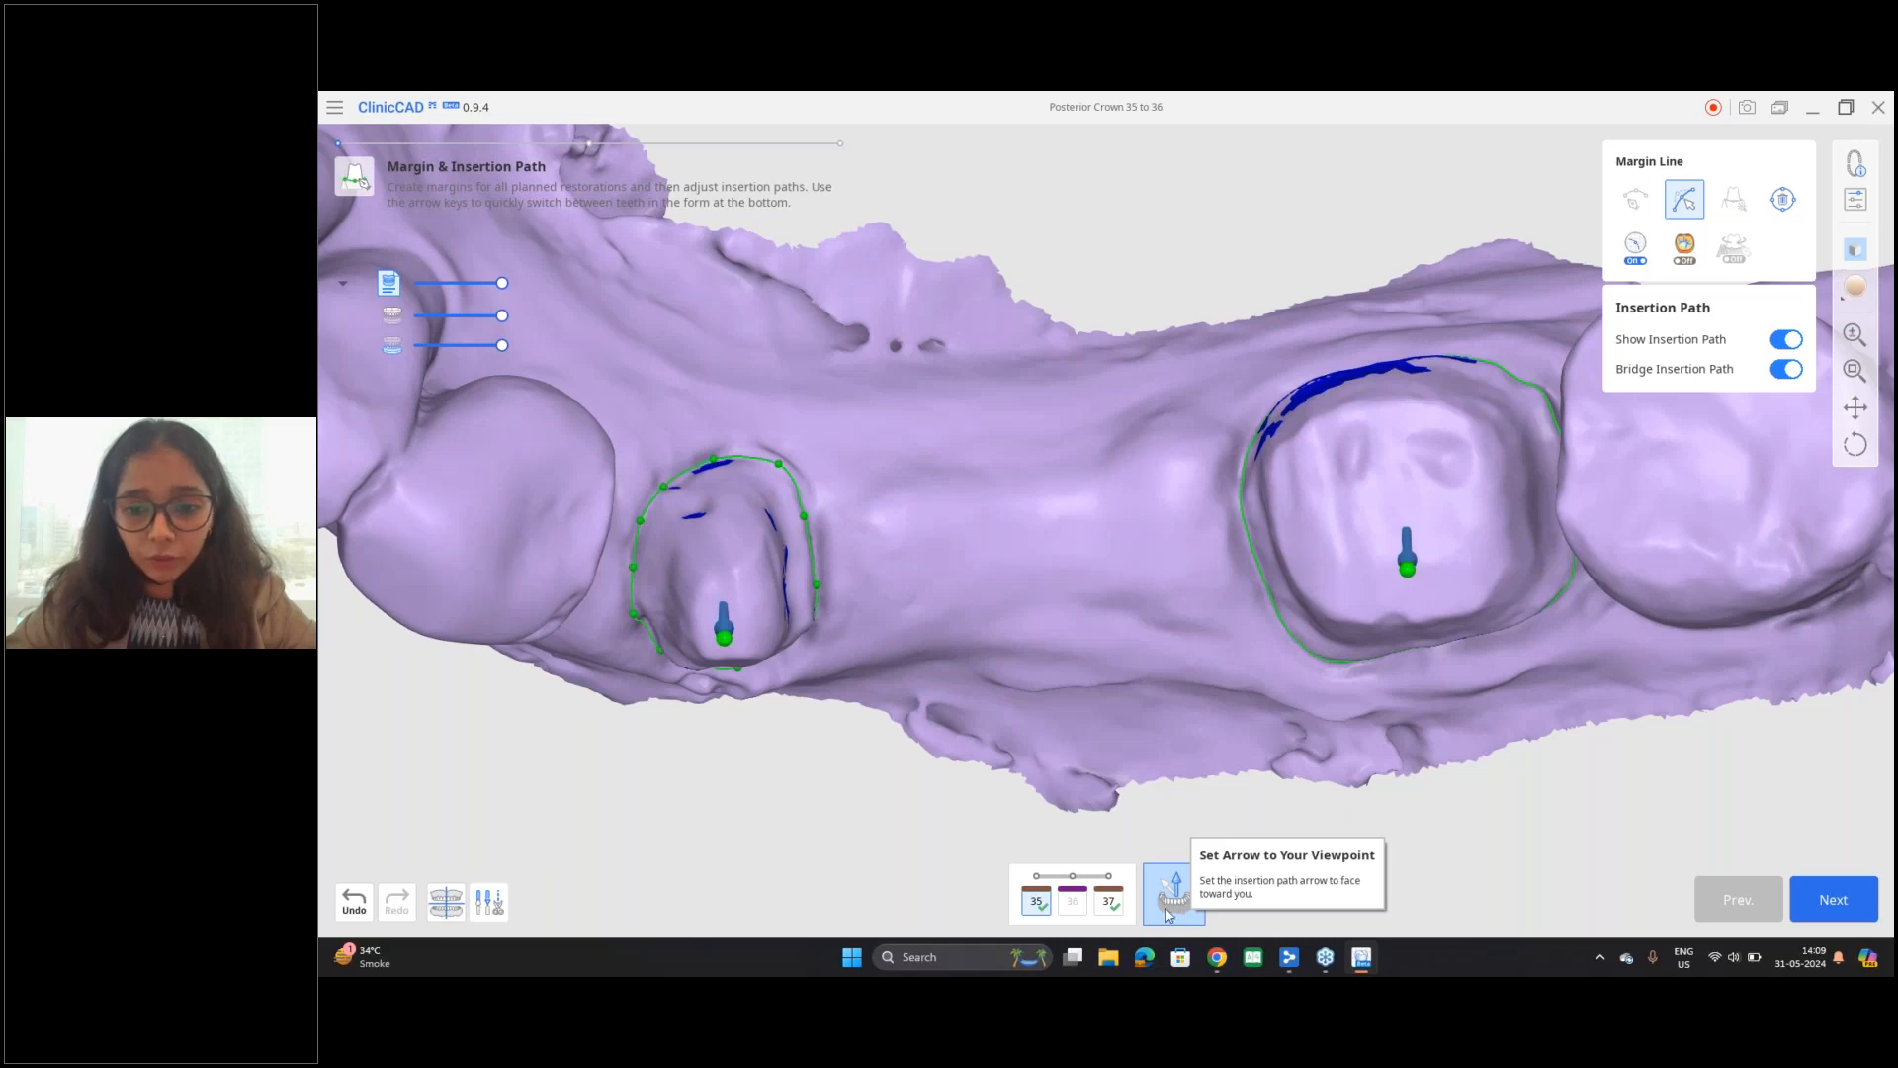
left_click(1168, 907)
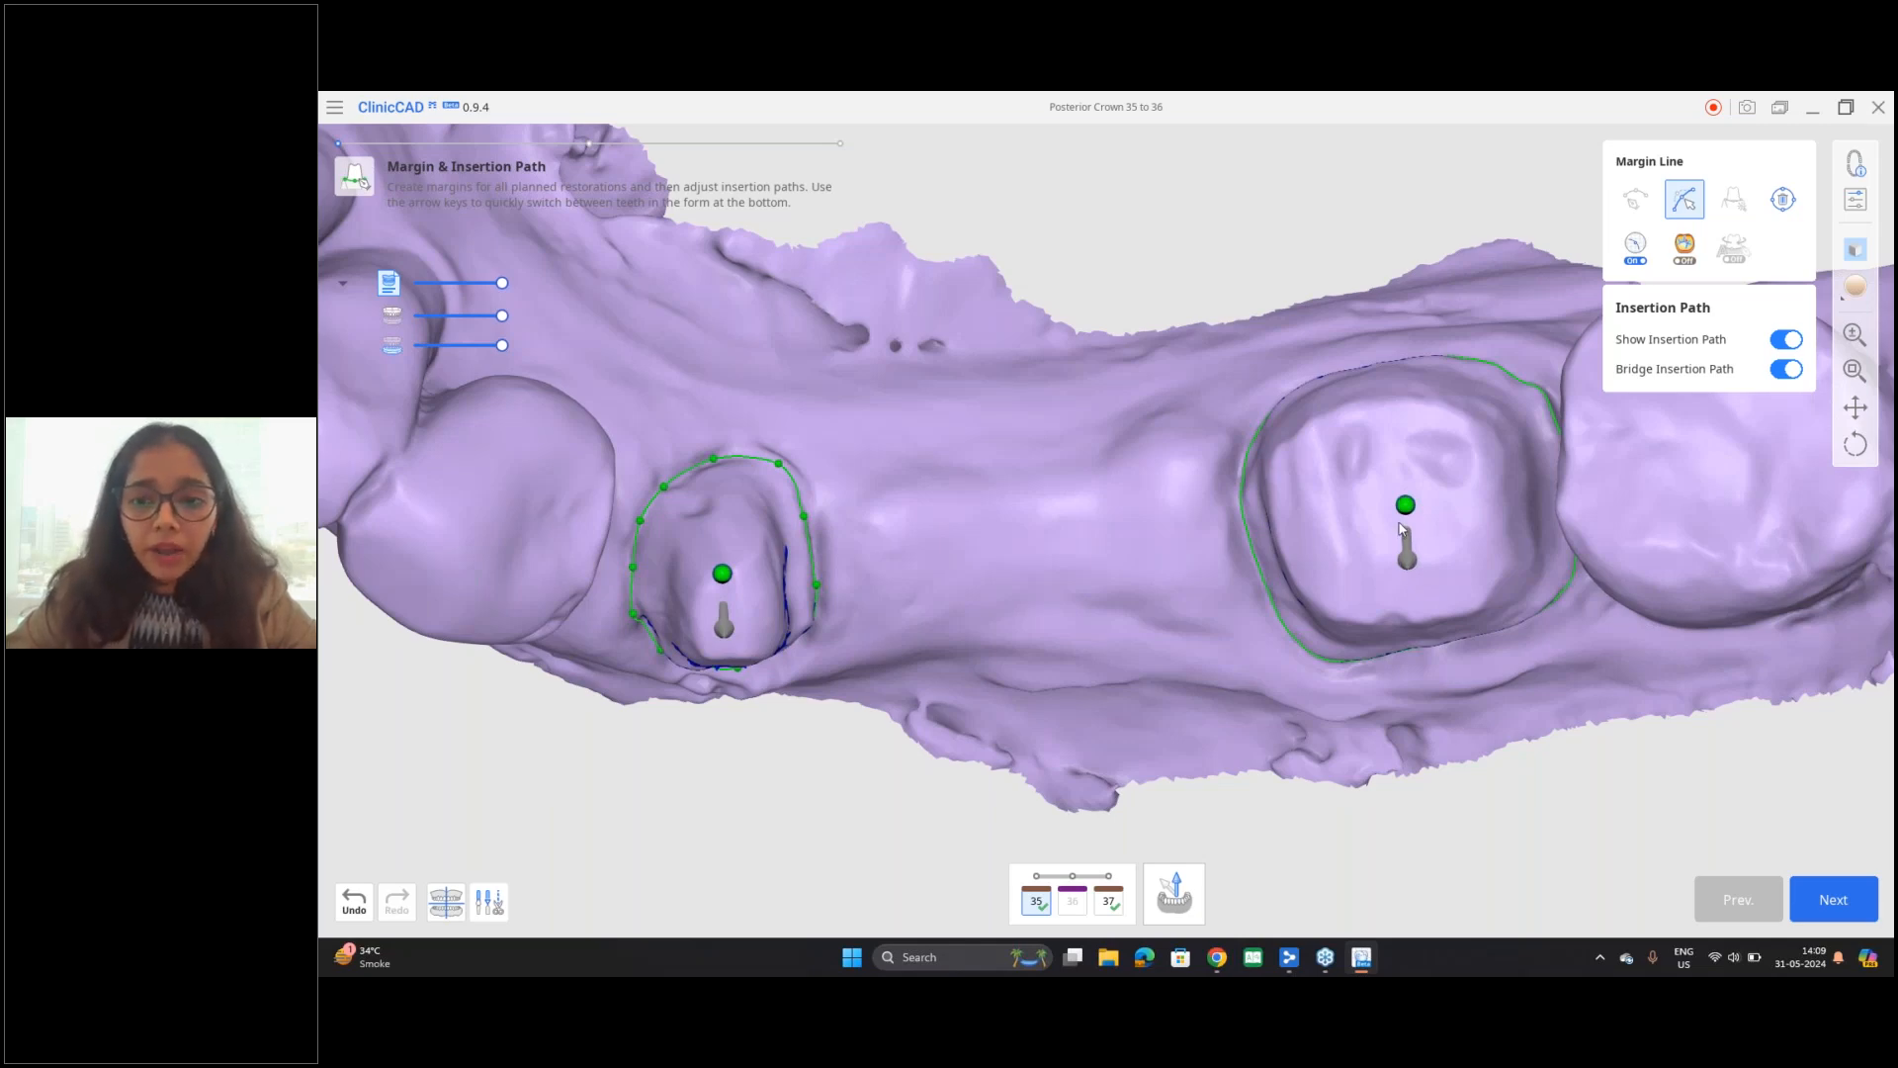
scroll(1401, 531, "up", 3)
right_click_drag(1242, 737, 949, 630)
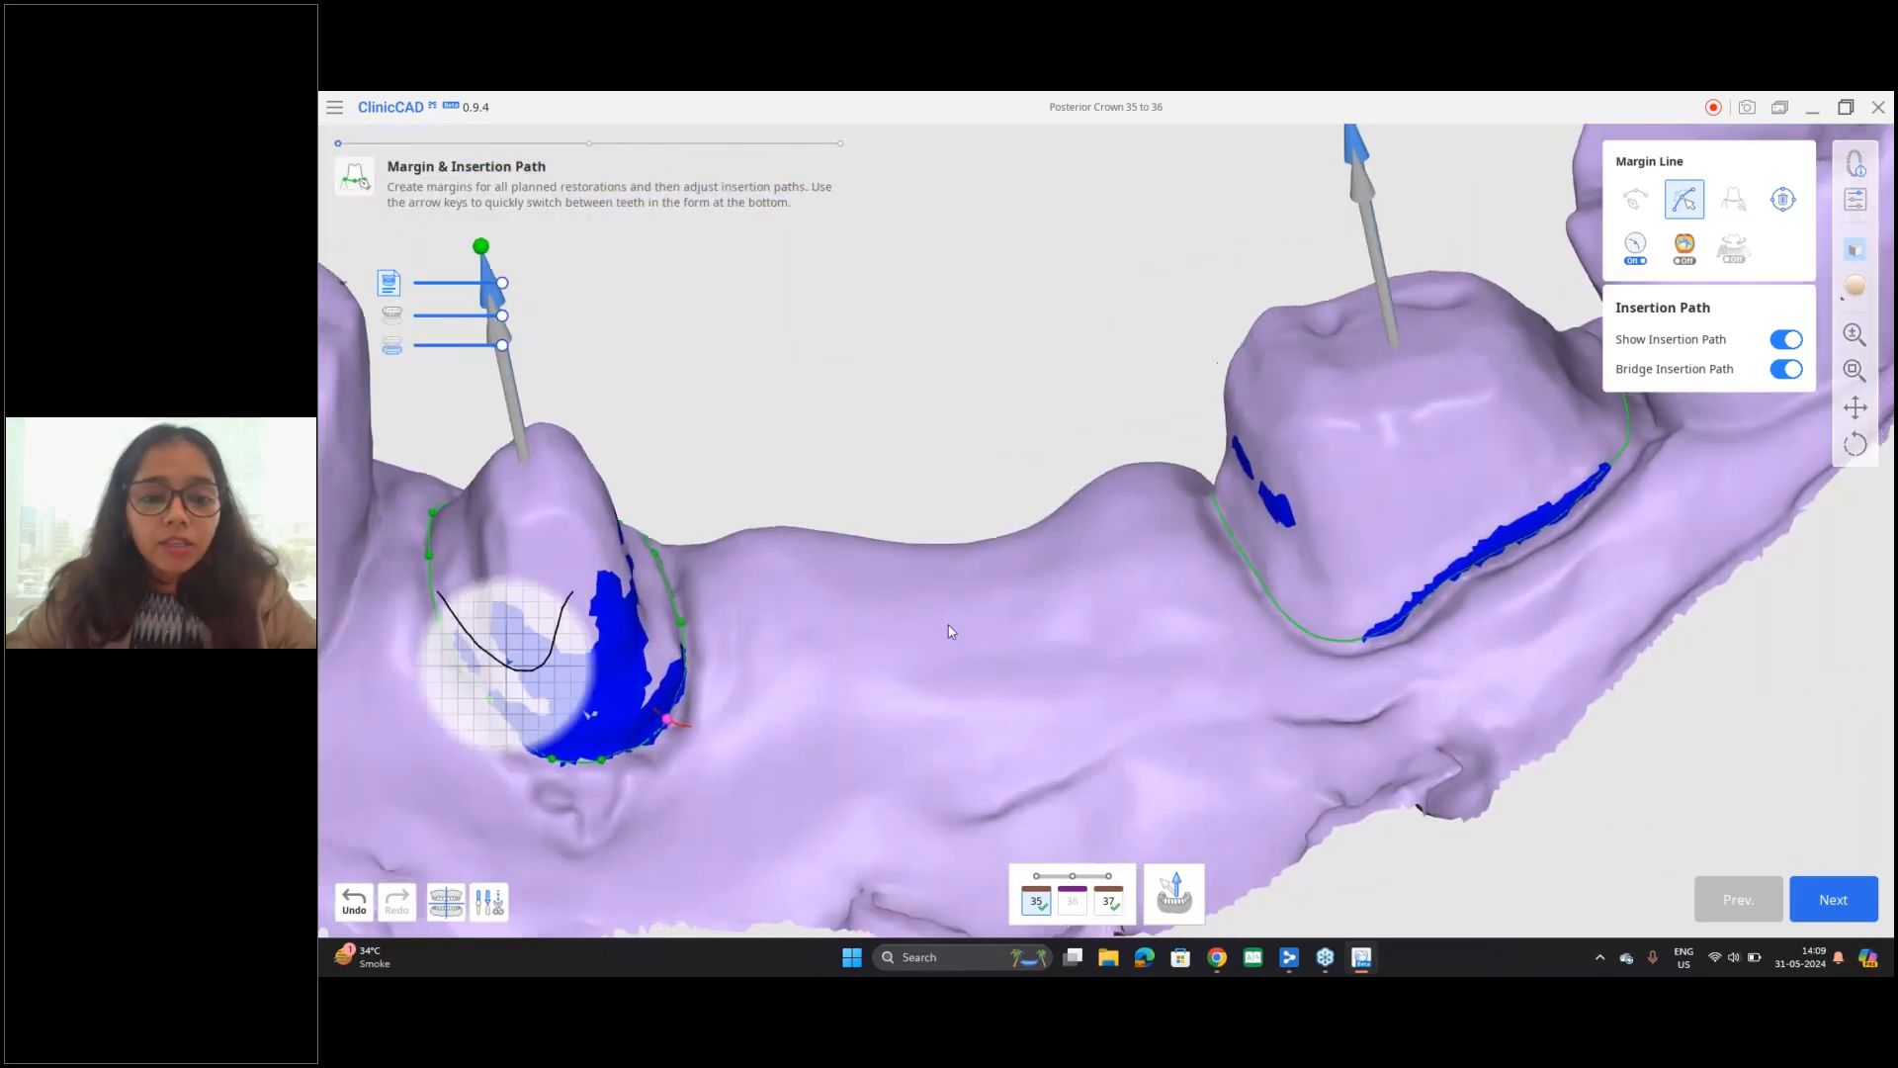
middle_click_drag(949, 630, 994, 602)
scroll(993, 602, "up", 1)
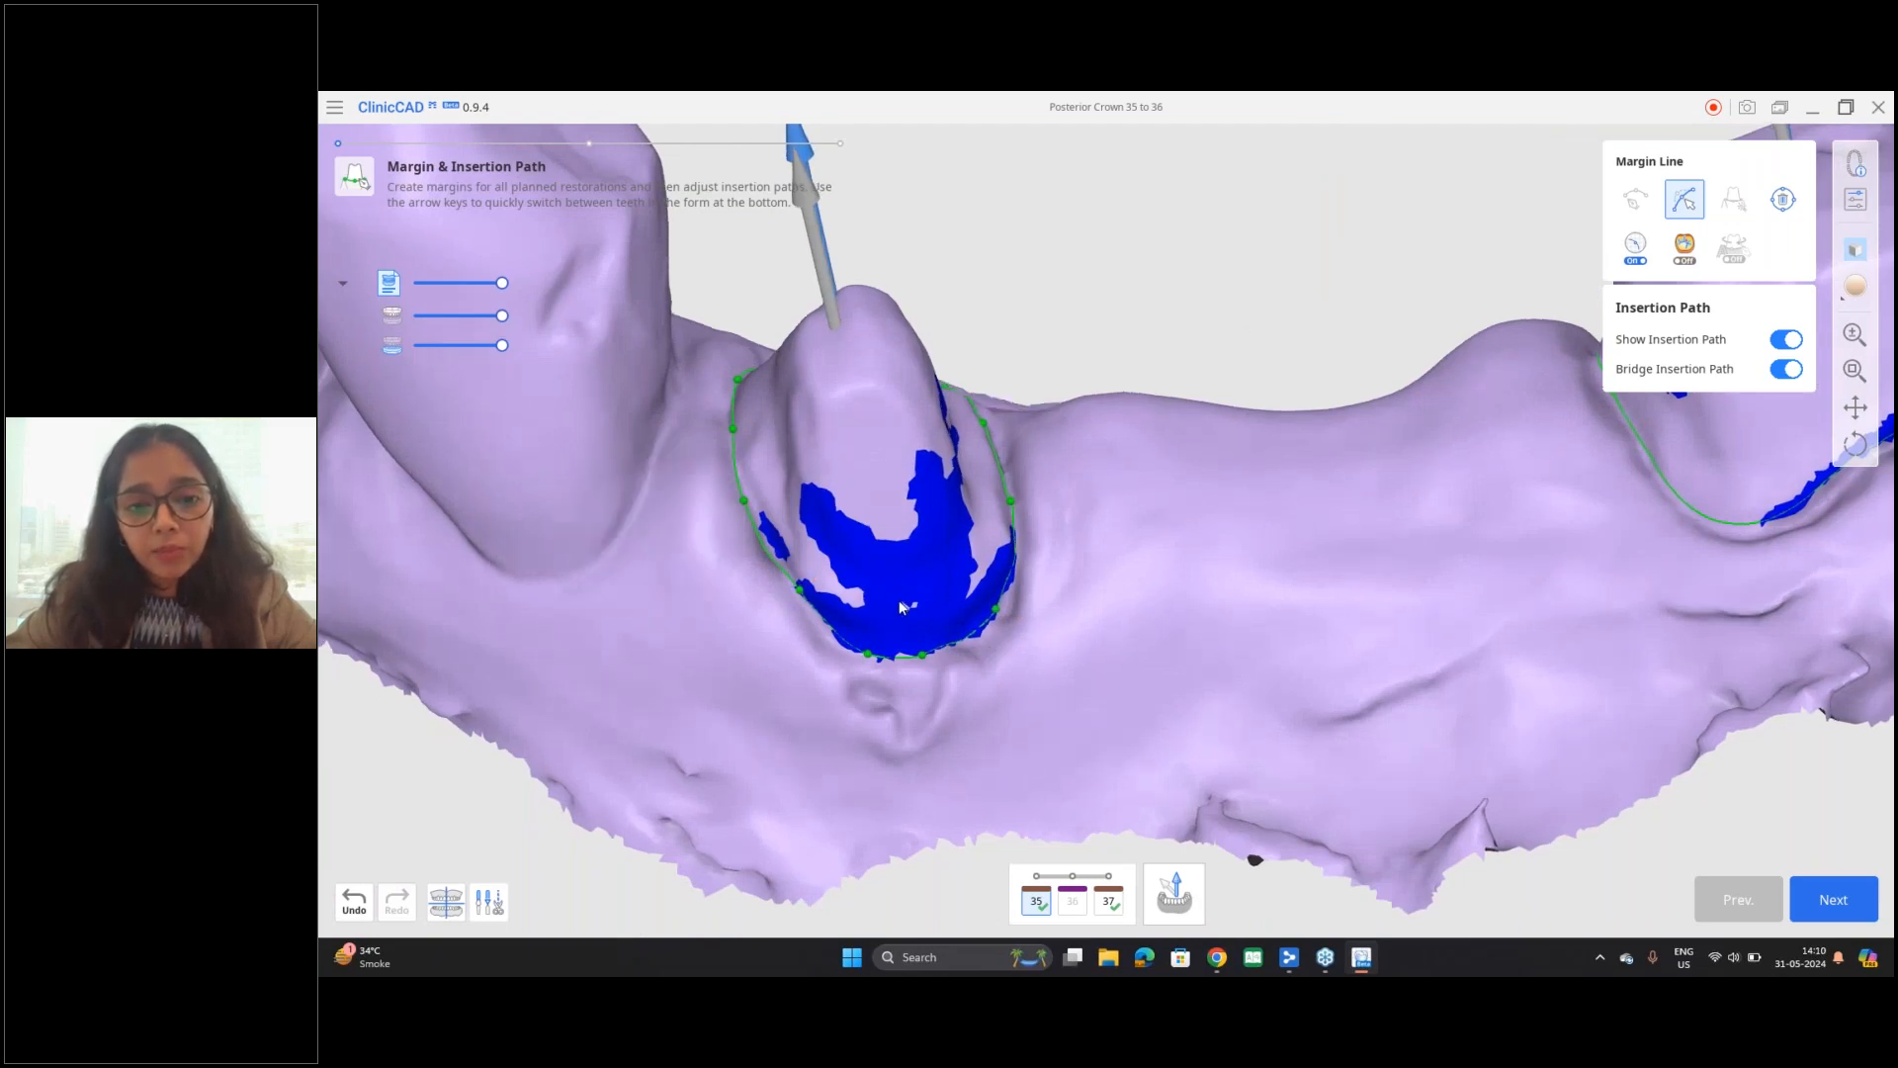
scroll(899, 603, "down", 4)
right_click_drag(1321, 530, 1334, 644)
left_click(354, 899)
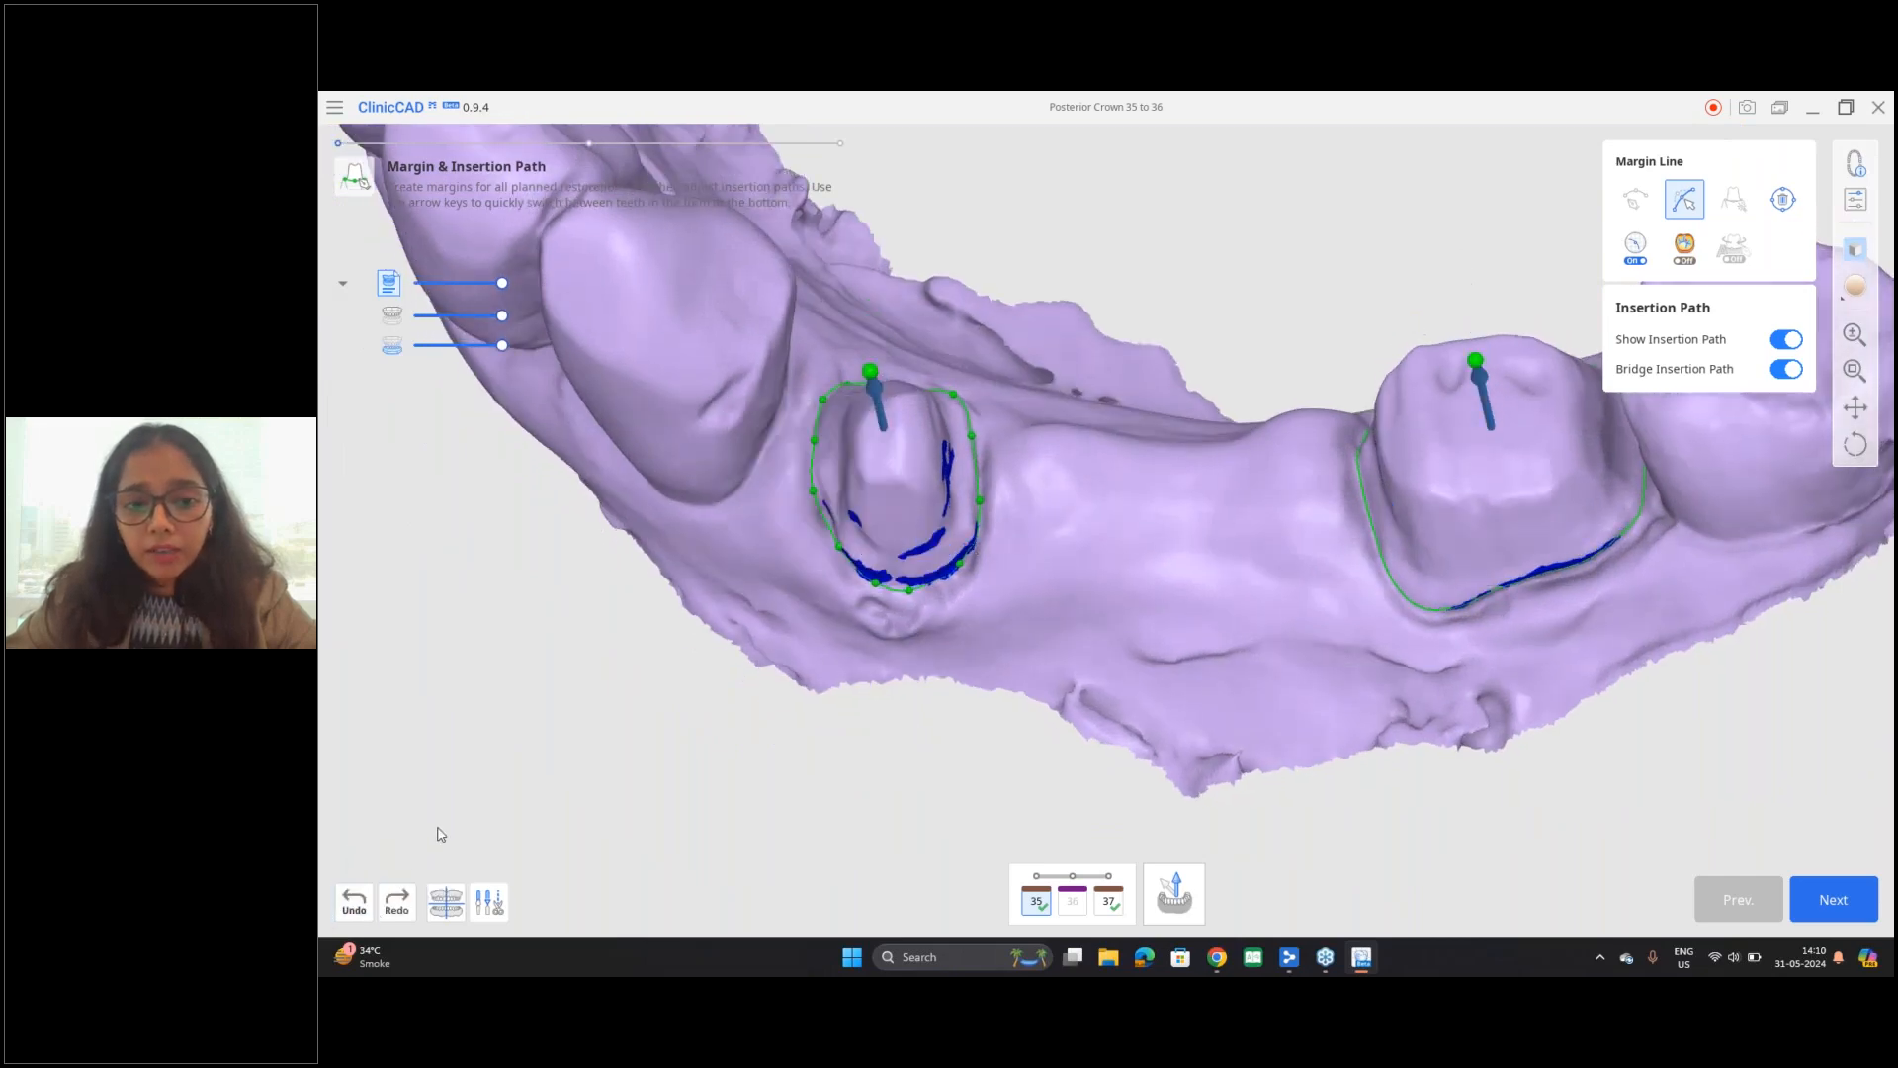
right_click_drag(1137, 518, 973, 526)
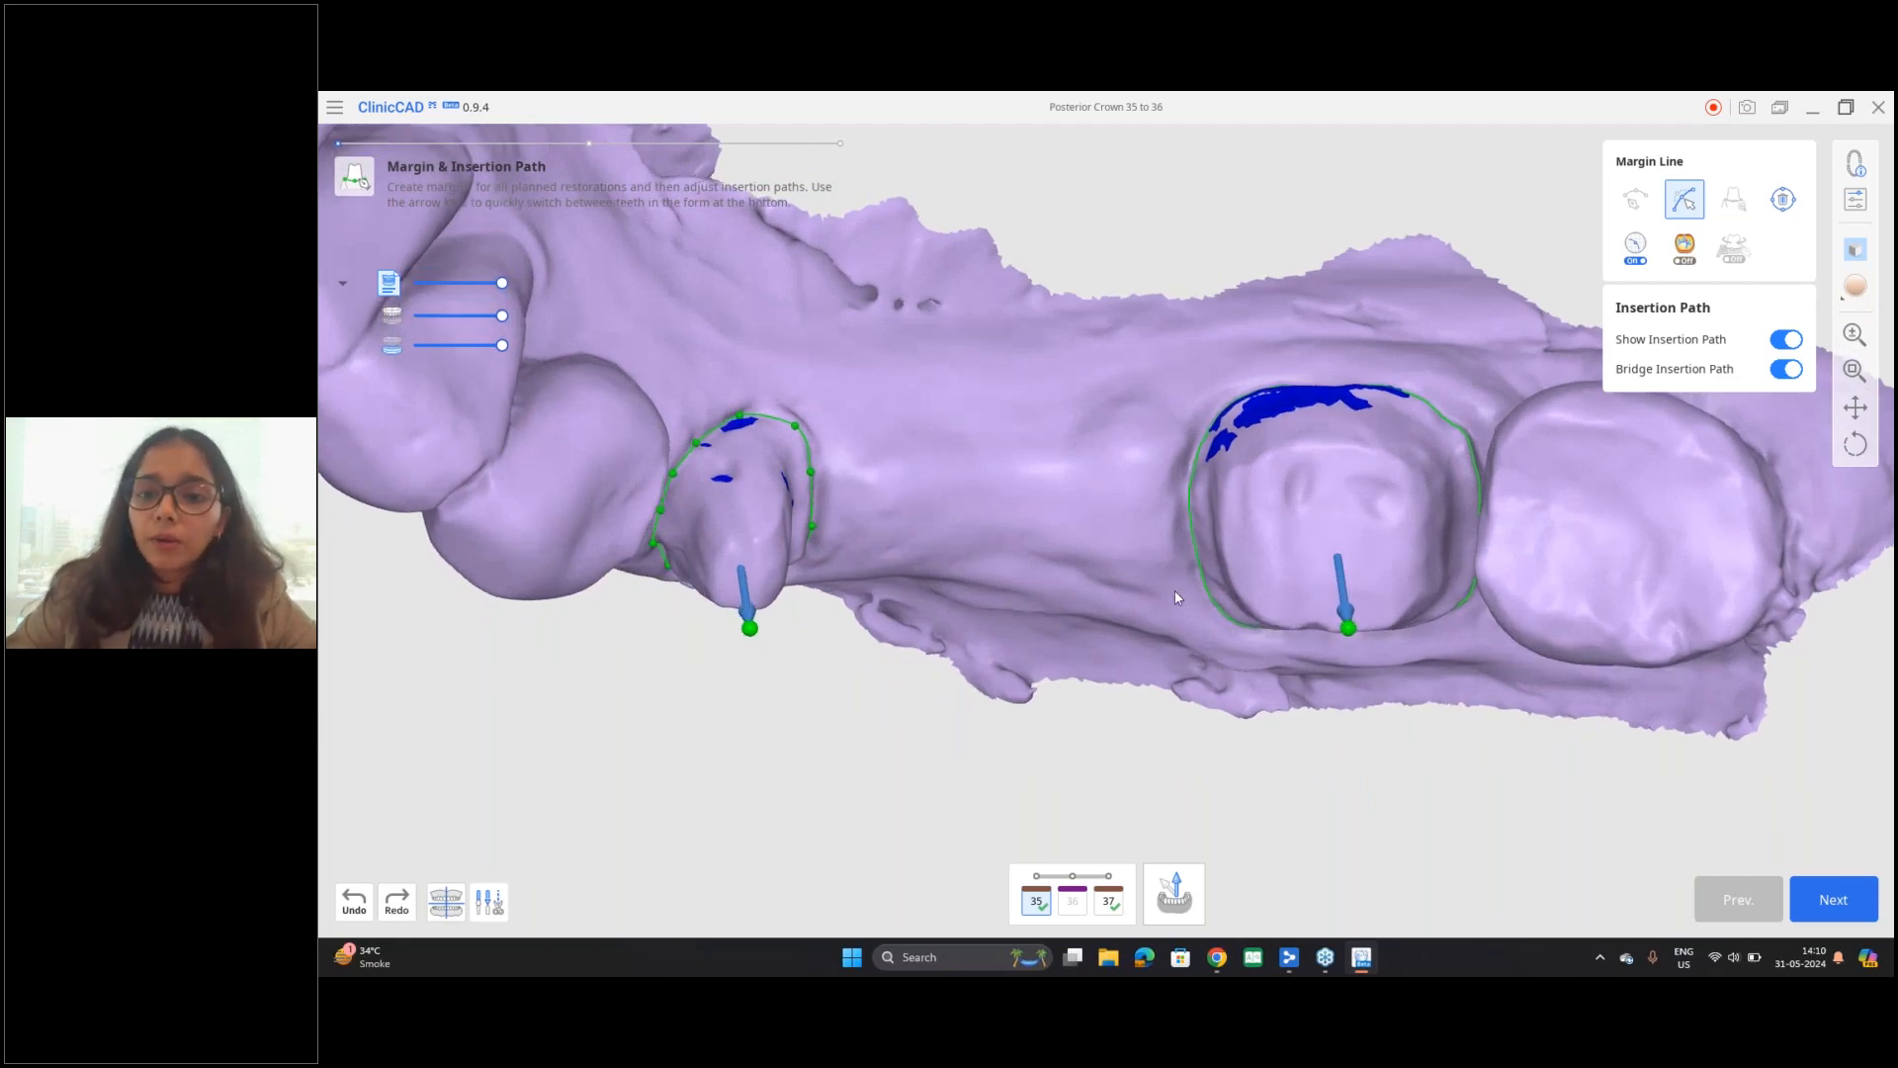
middle_click_drag(1140, 595, 1070, 620)
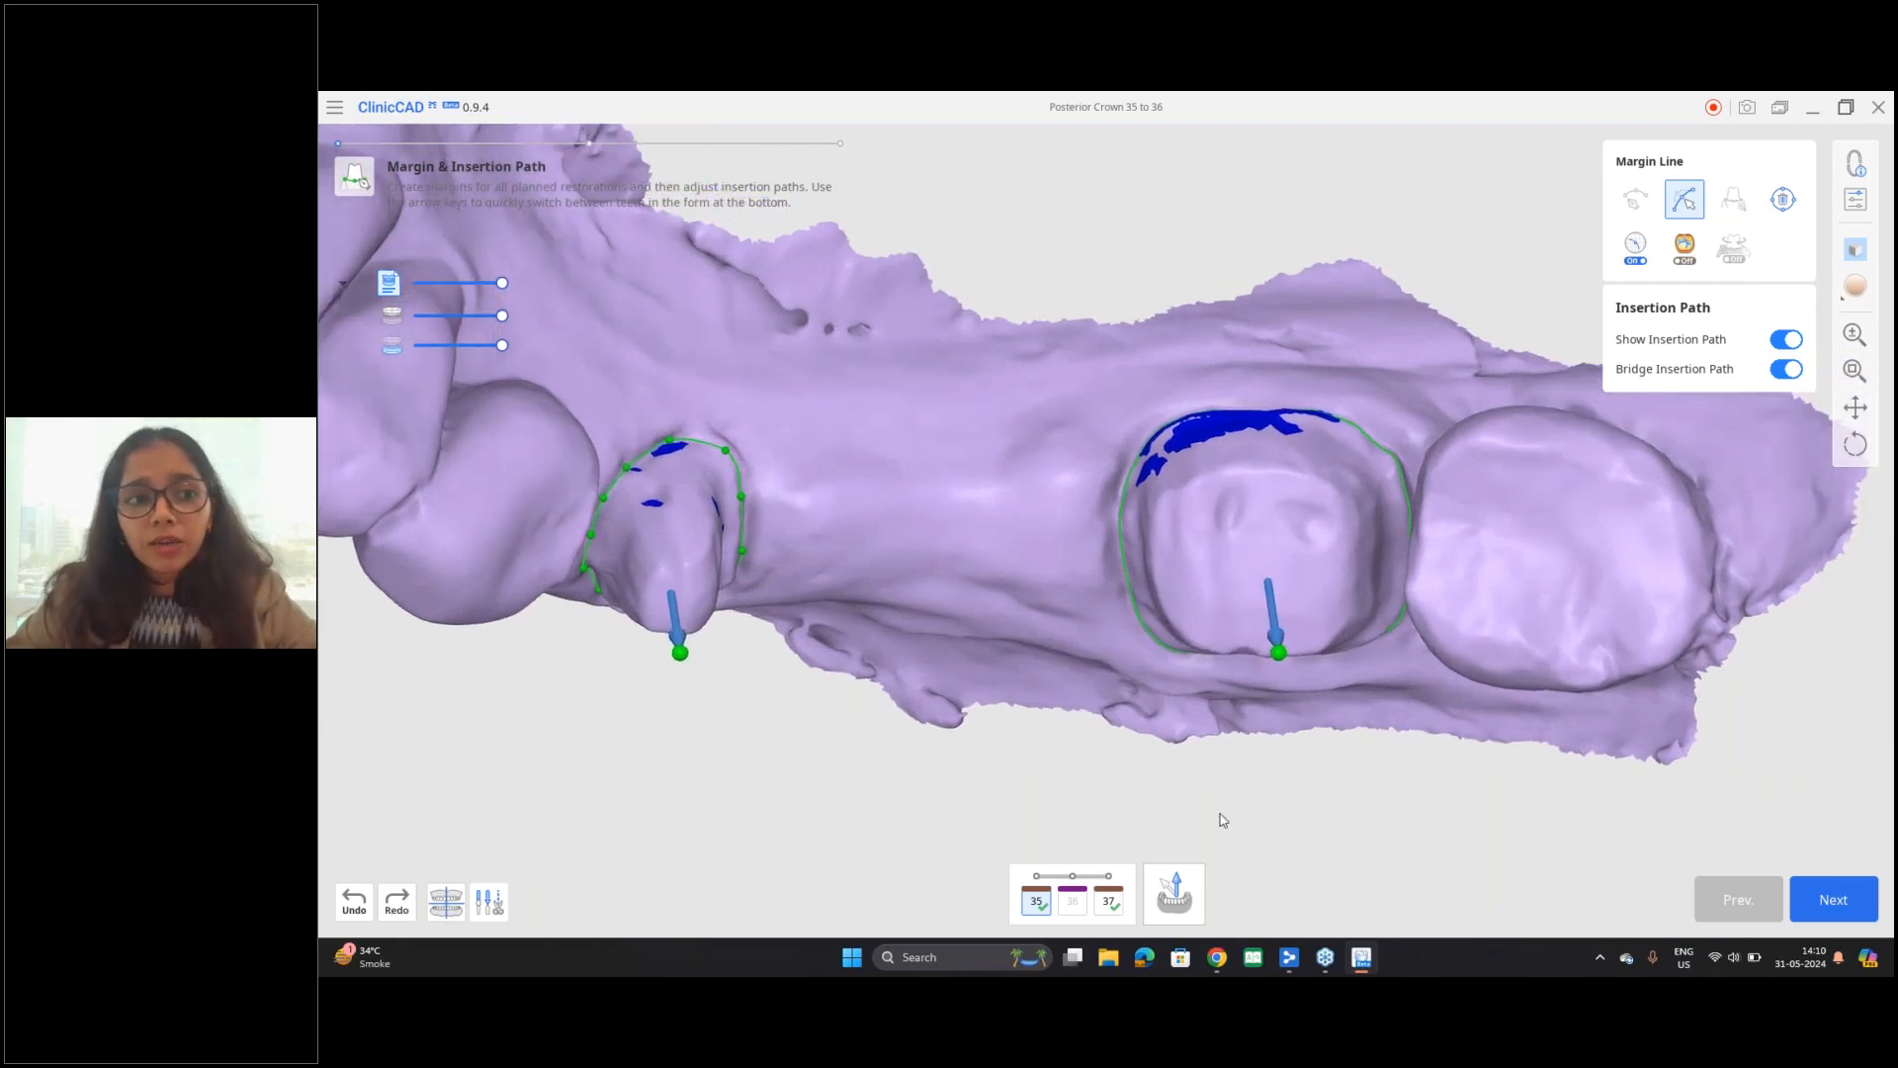
right_click_drag(1225, 784, 952, 566)
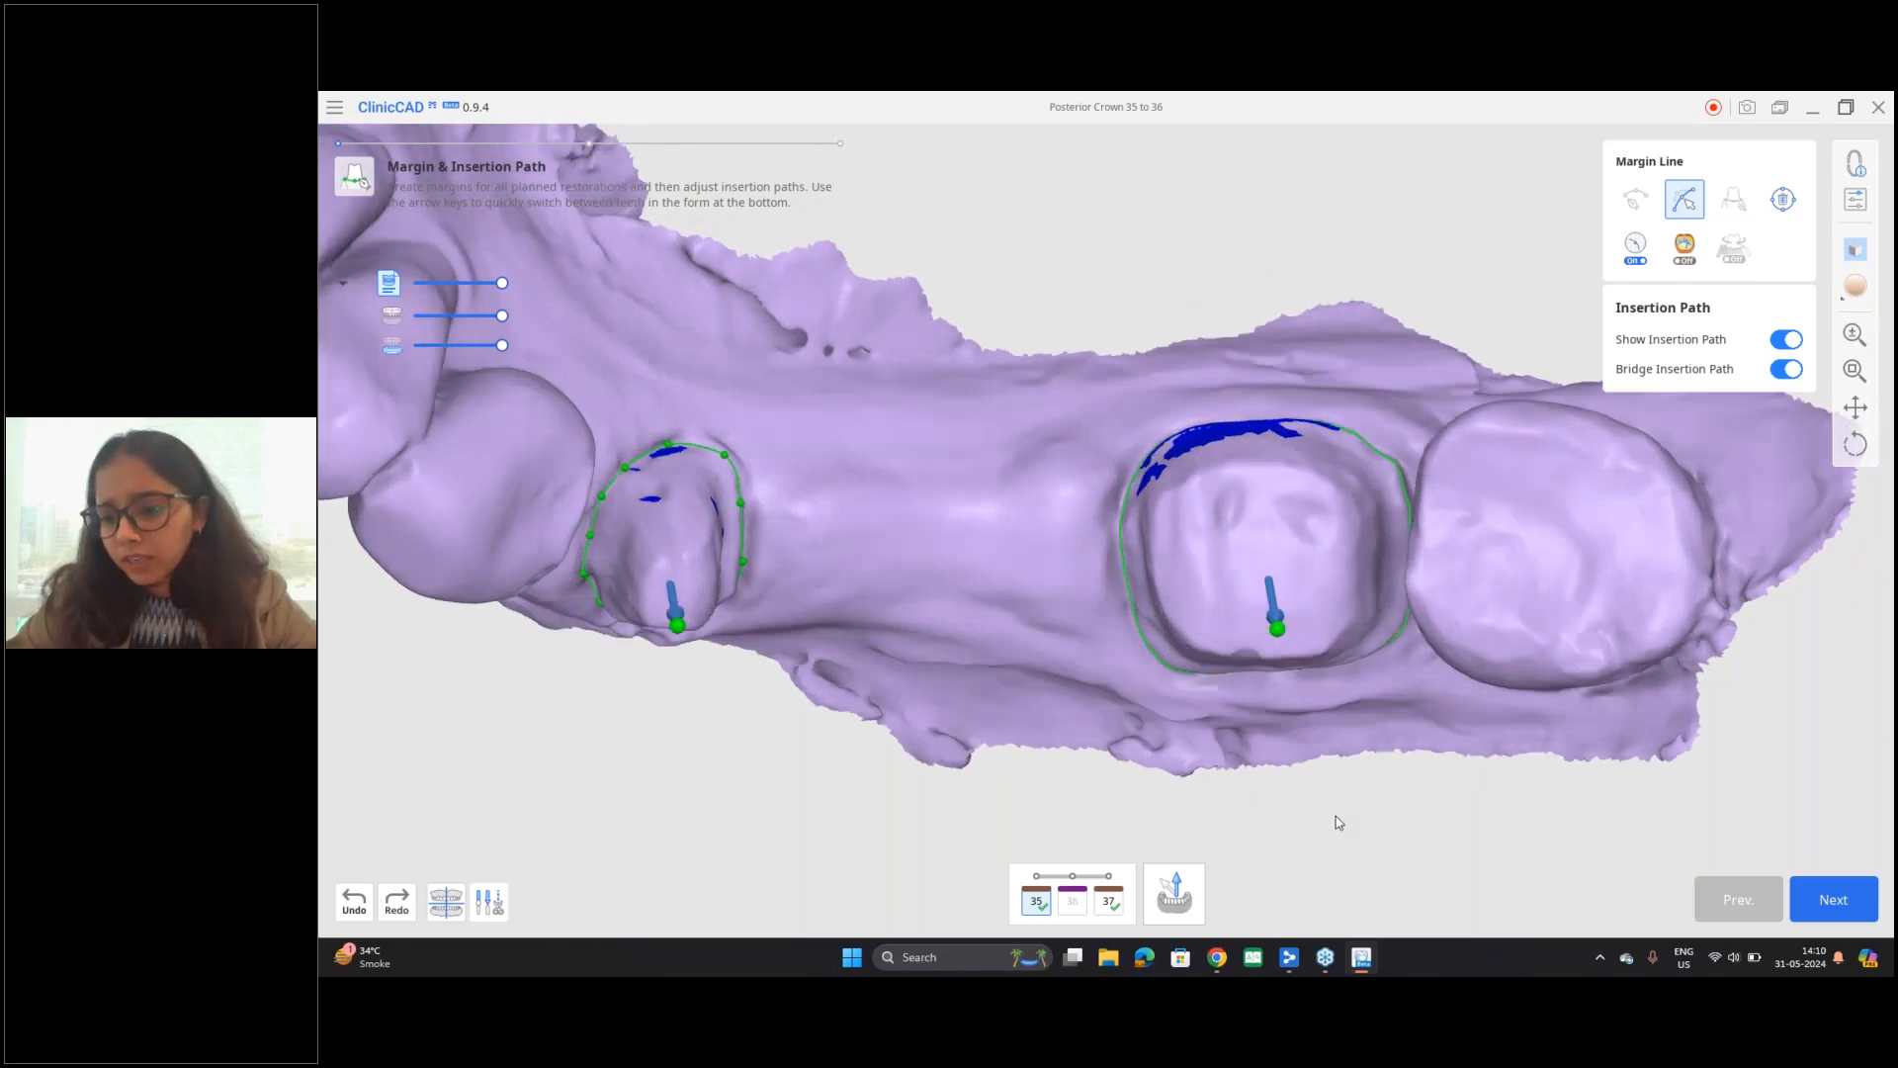
right_click_drag(1274, 708, 1270, 740)
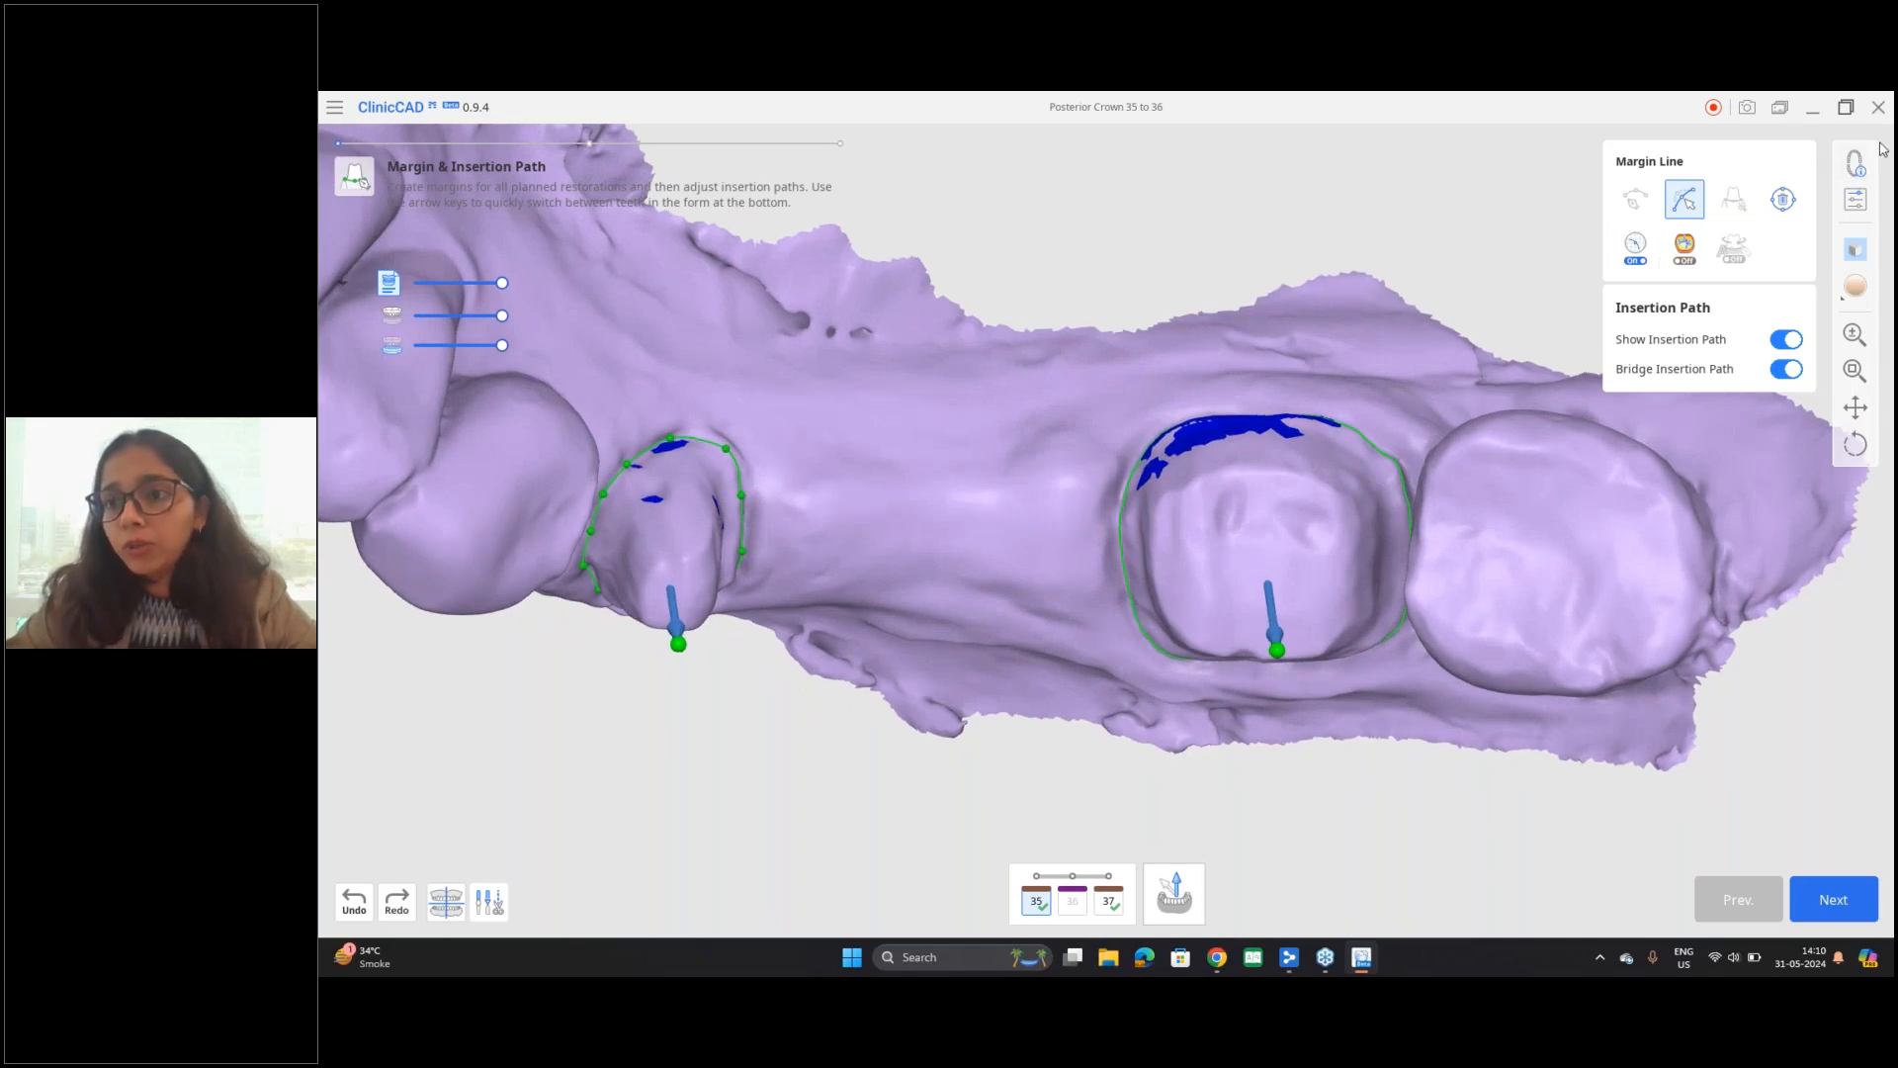
Step: Review the explanation of the inner surface parameters in Parameter Settings and choose the Sprintray-Pro-OnX Tough preset
left_click(1855, 202)
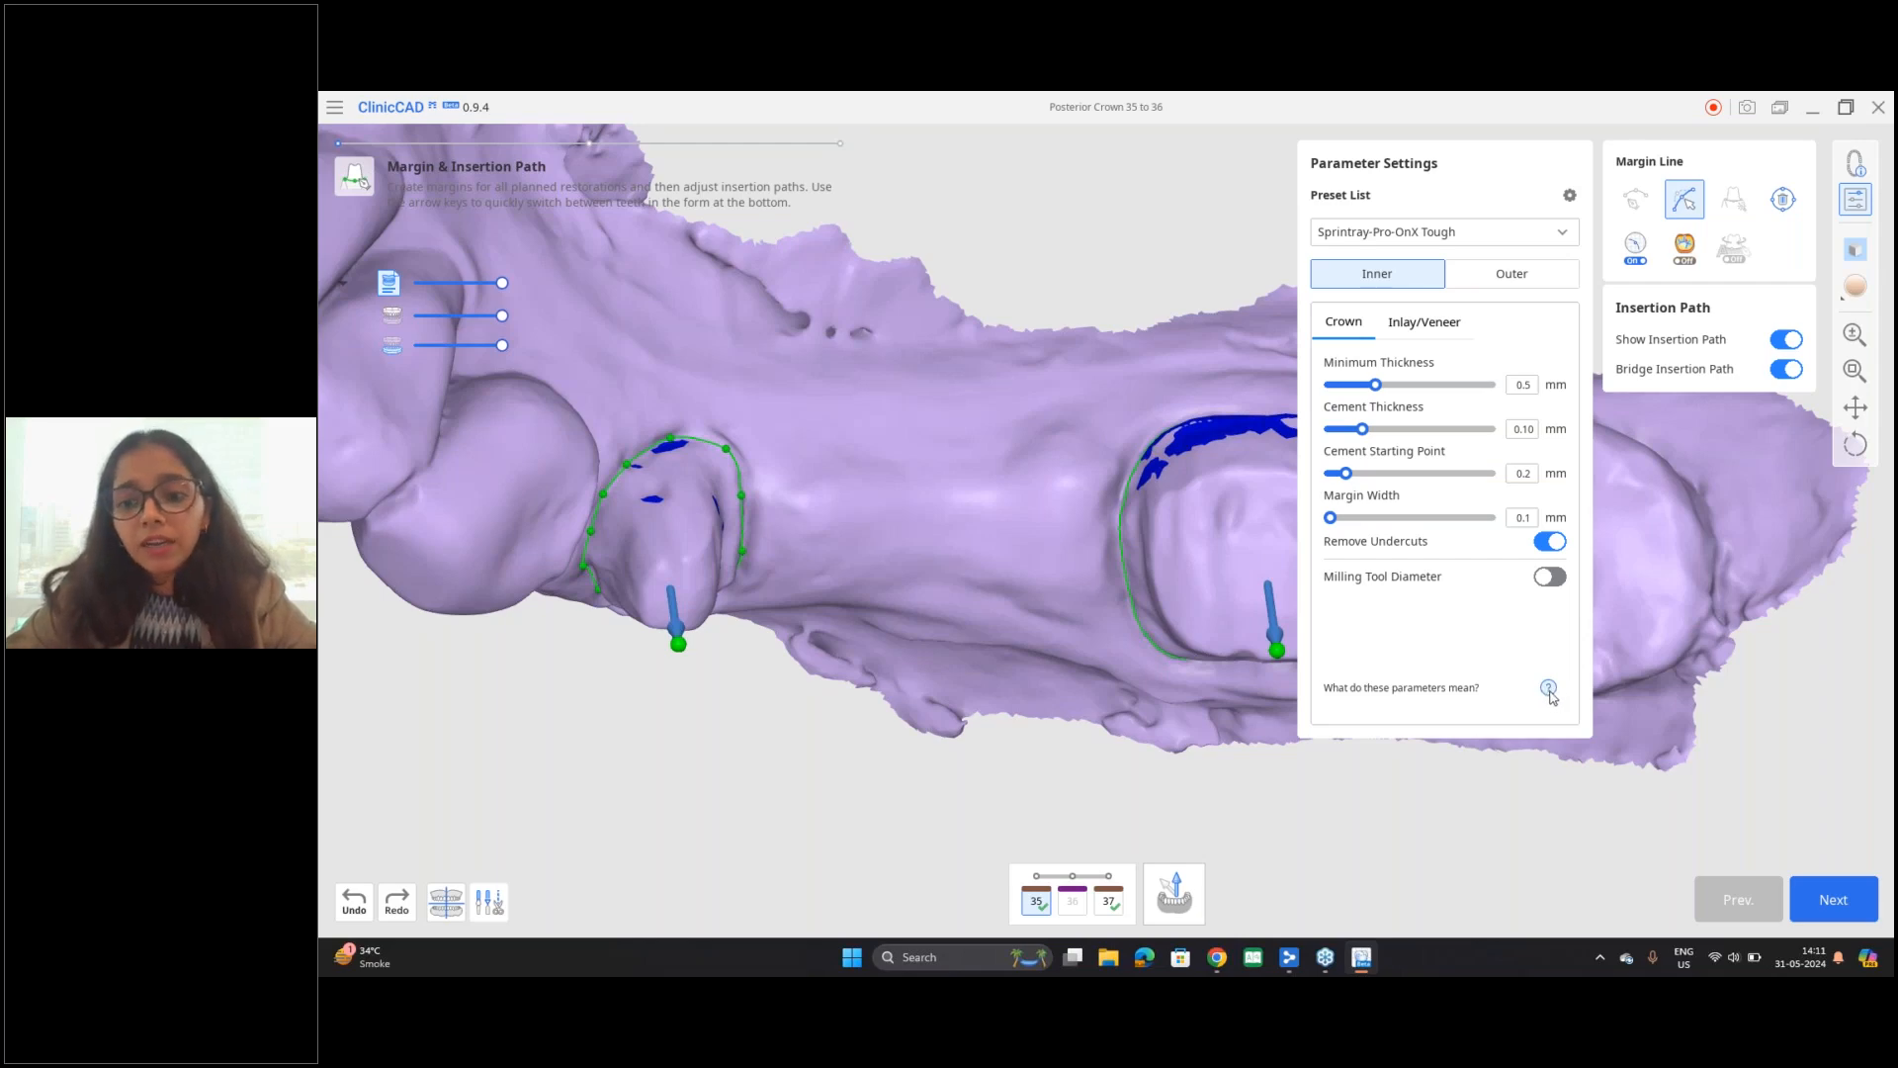
left_click(1548, 689)
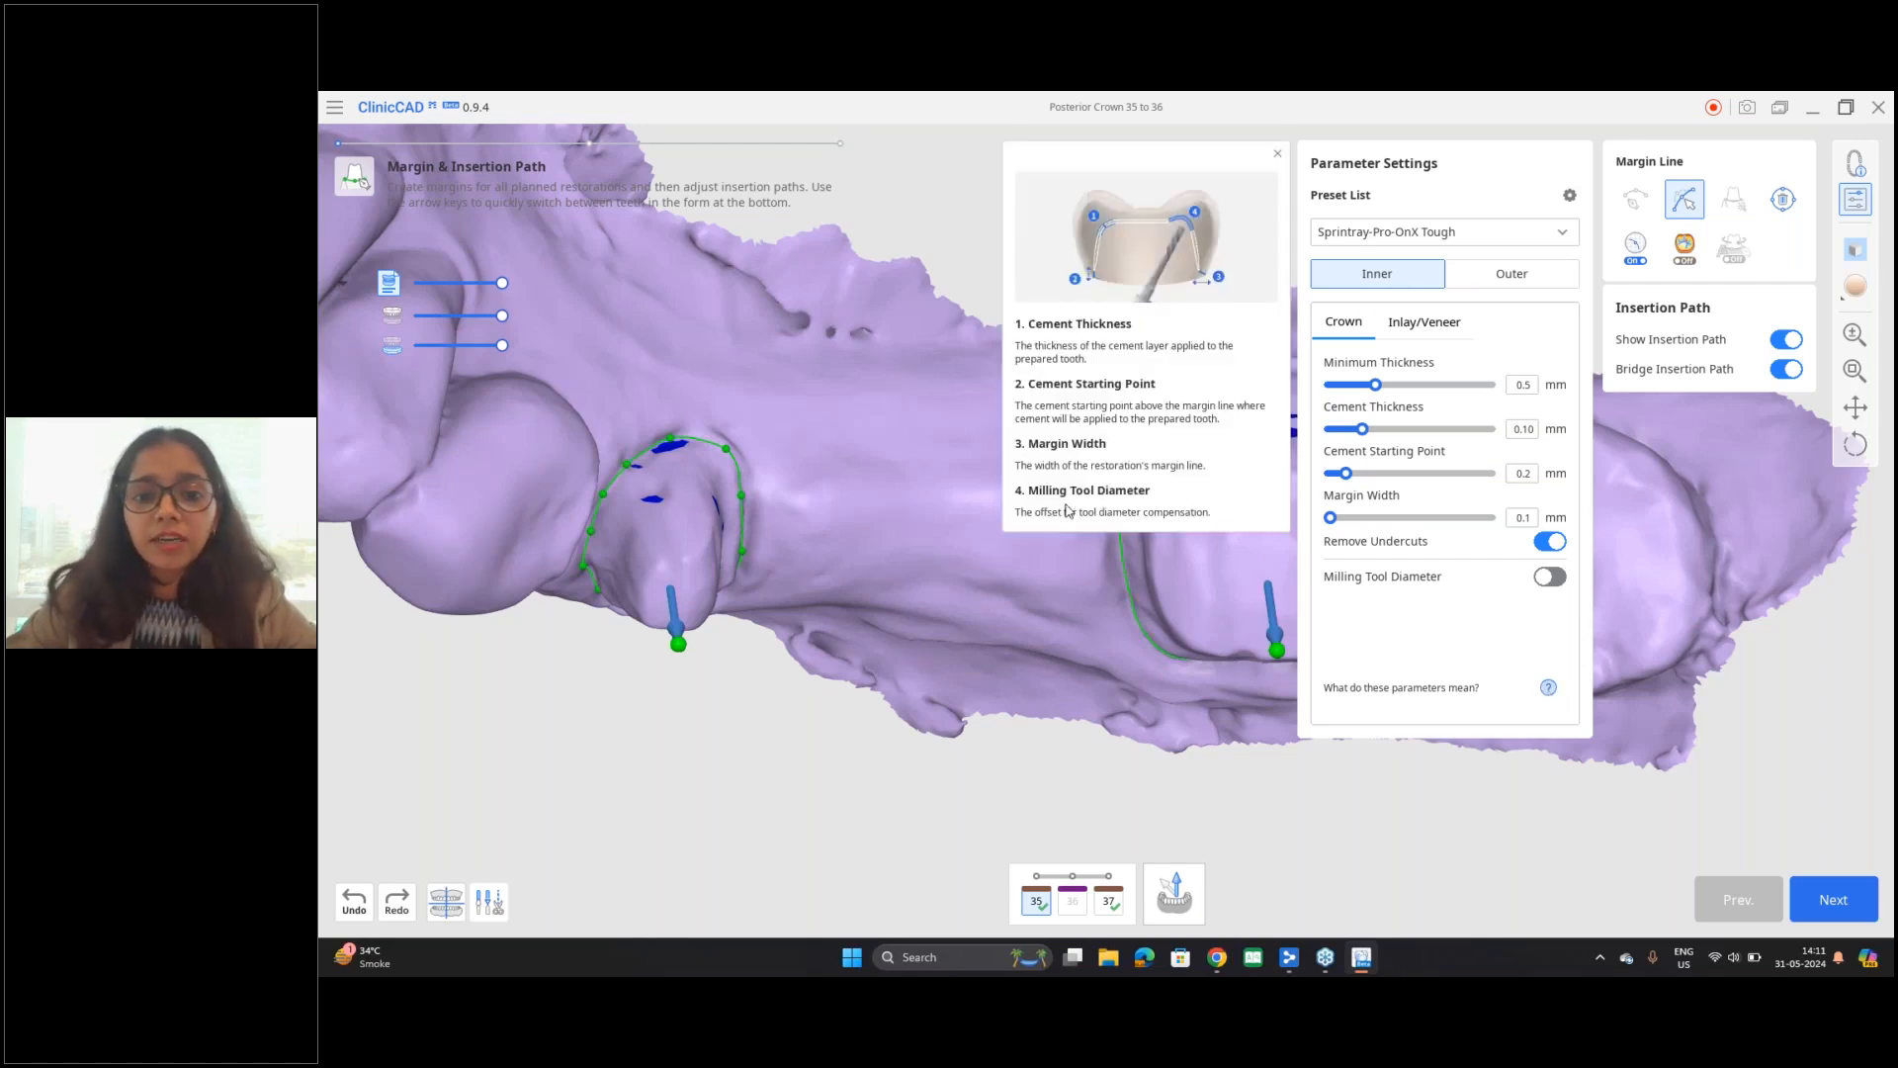
left_click(1277, 153)
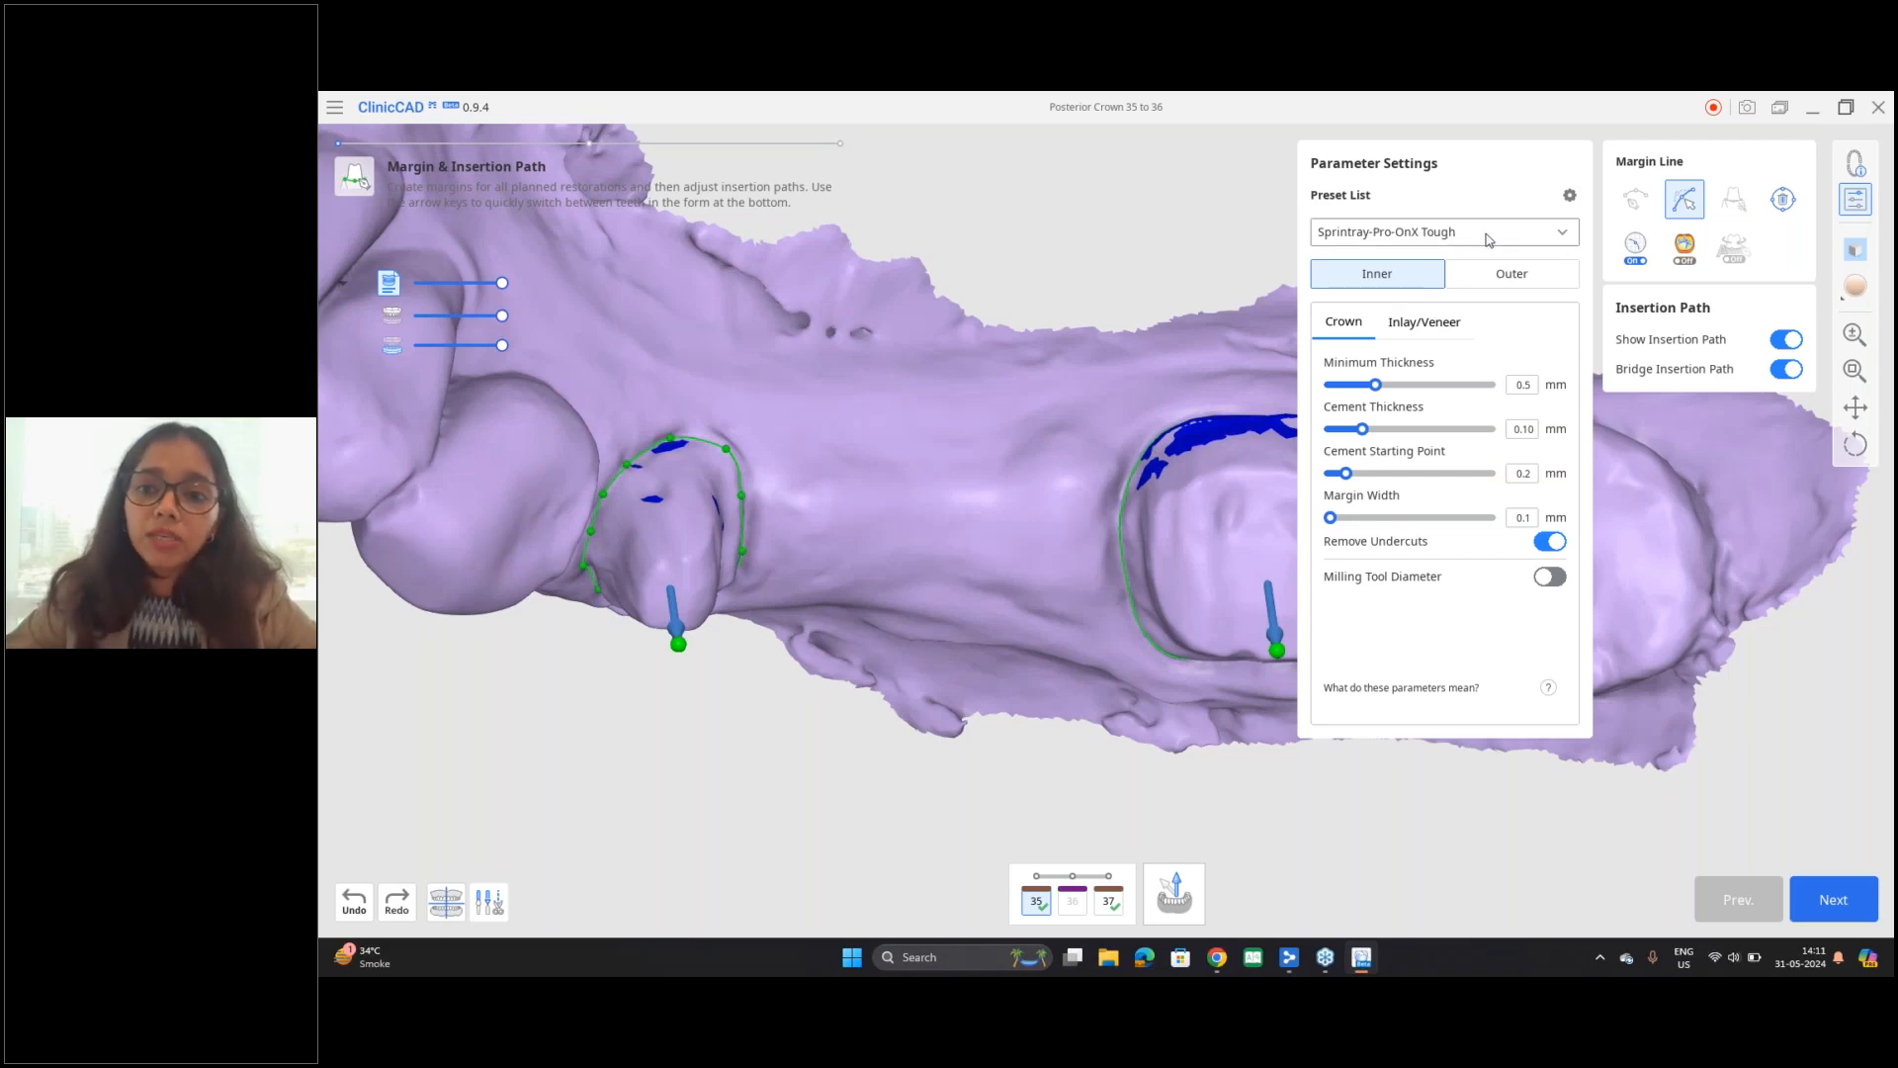
left_click(1429, 245)
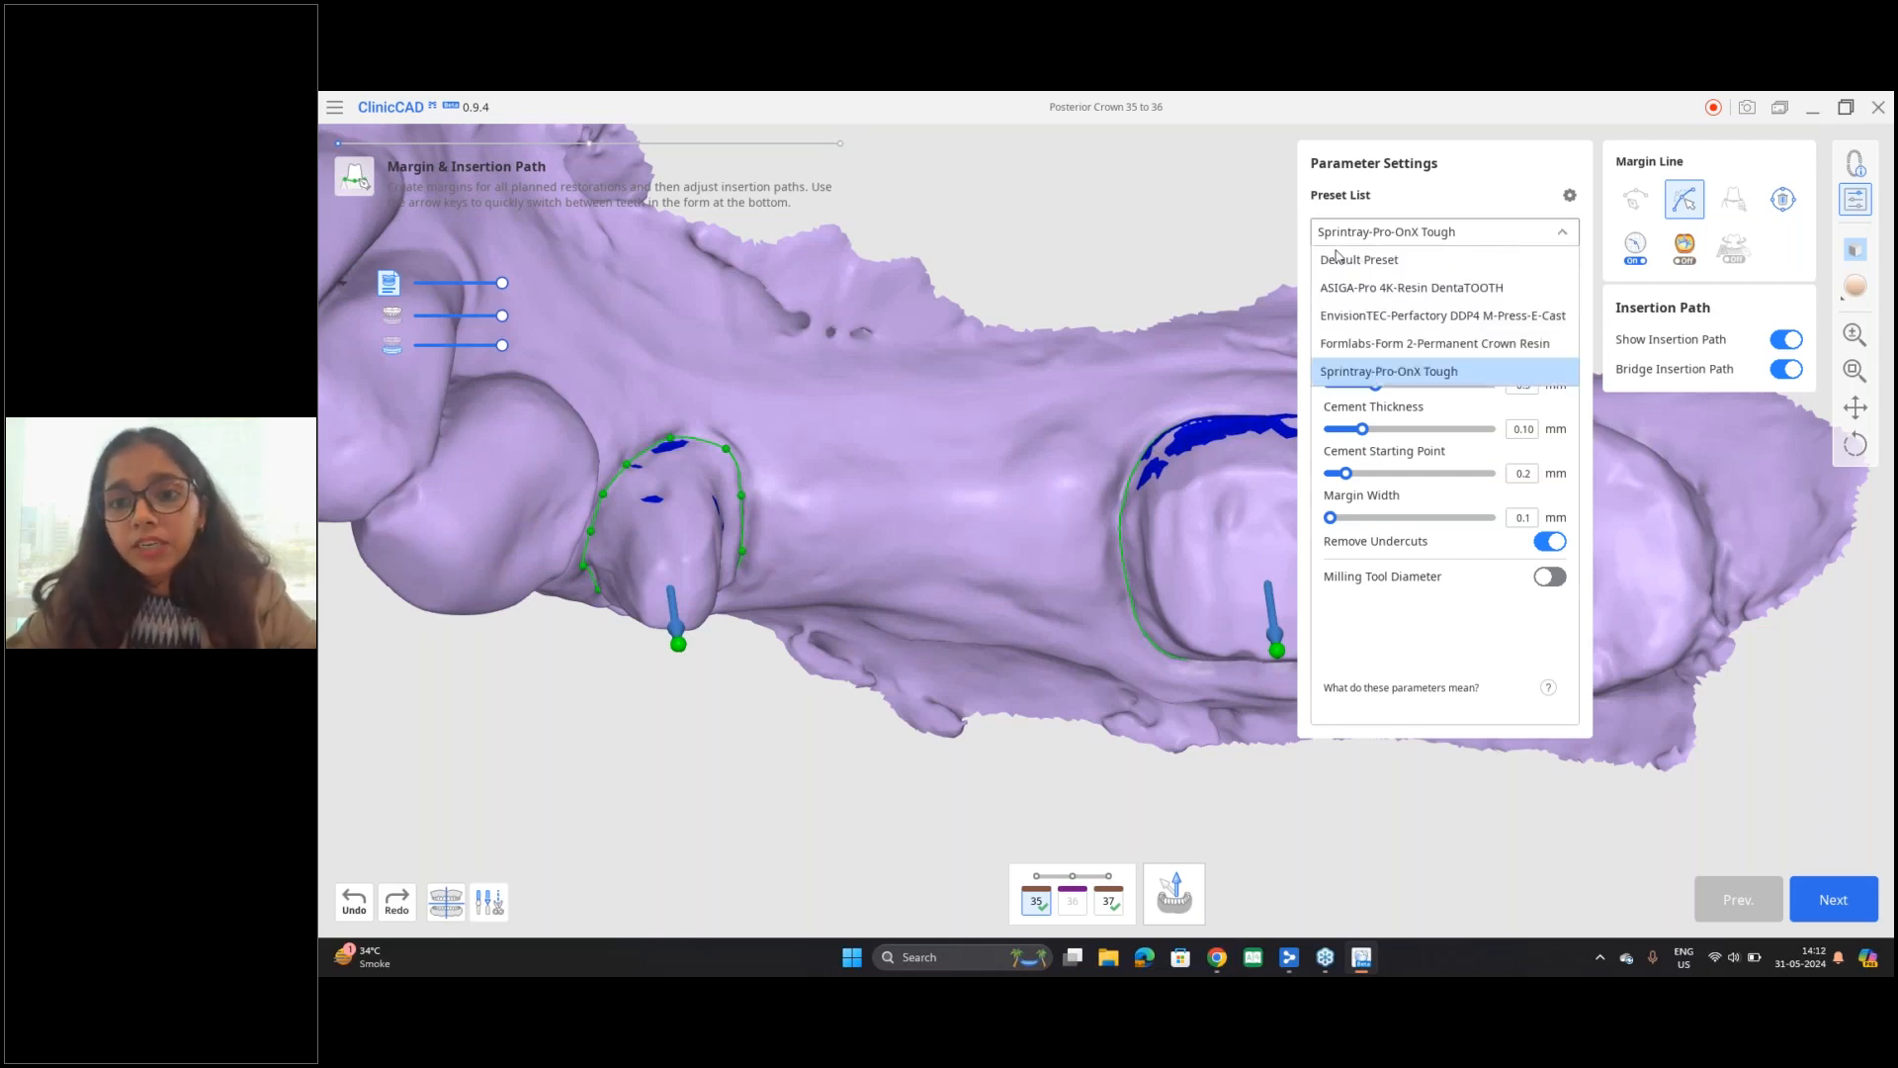
left_click(1364, 373)
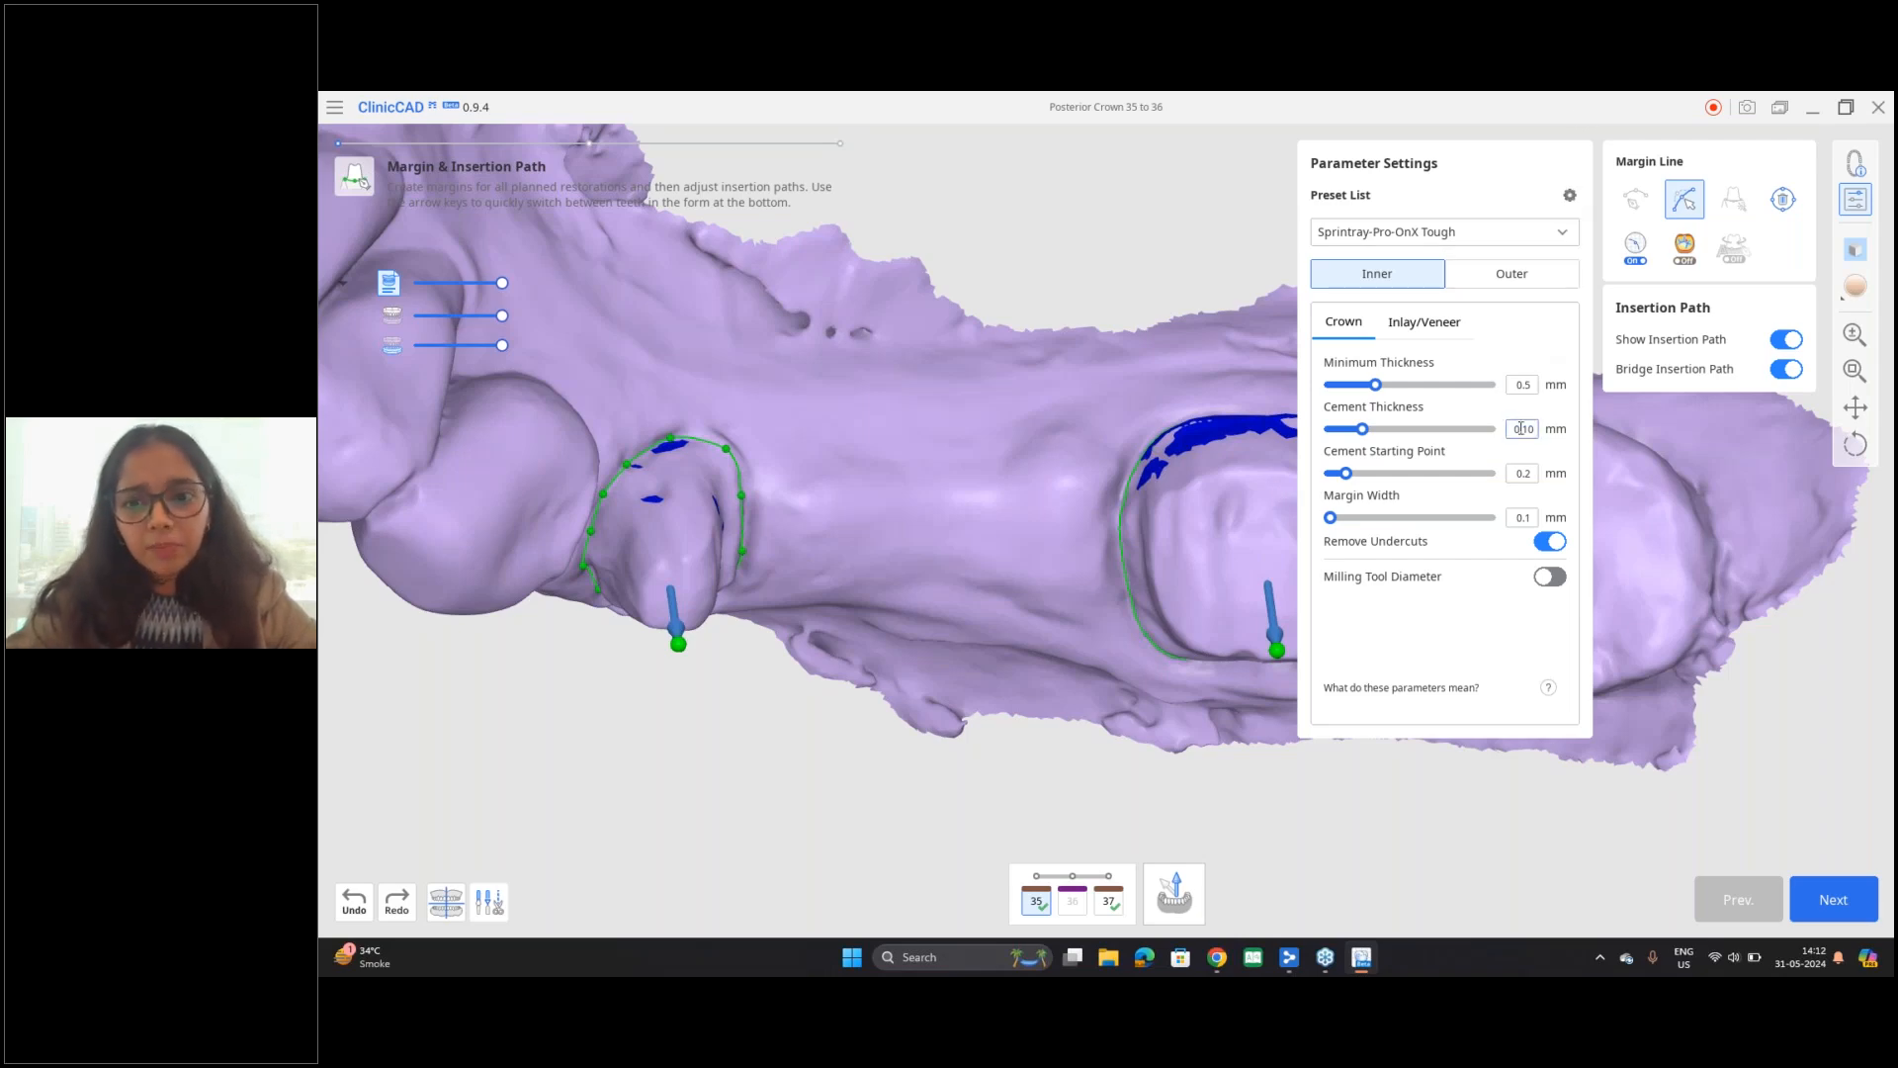
Step: Register the Rapid Shape D90+ printer with the FREEPRINT crown material through preset management
left_click(1569, 197)
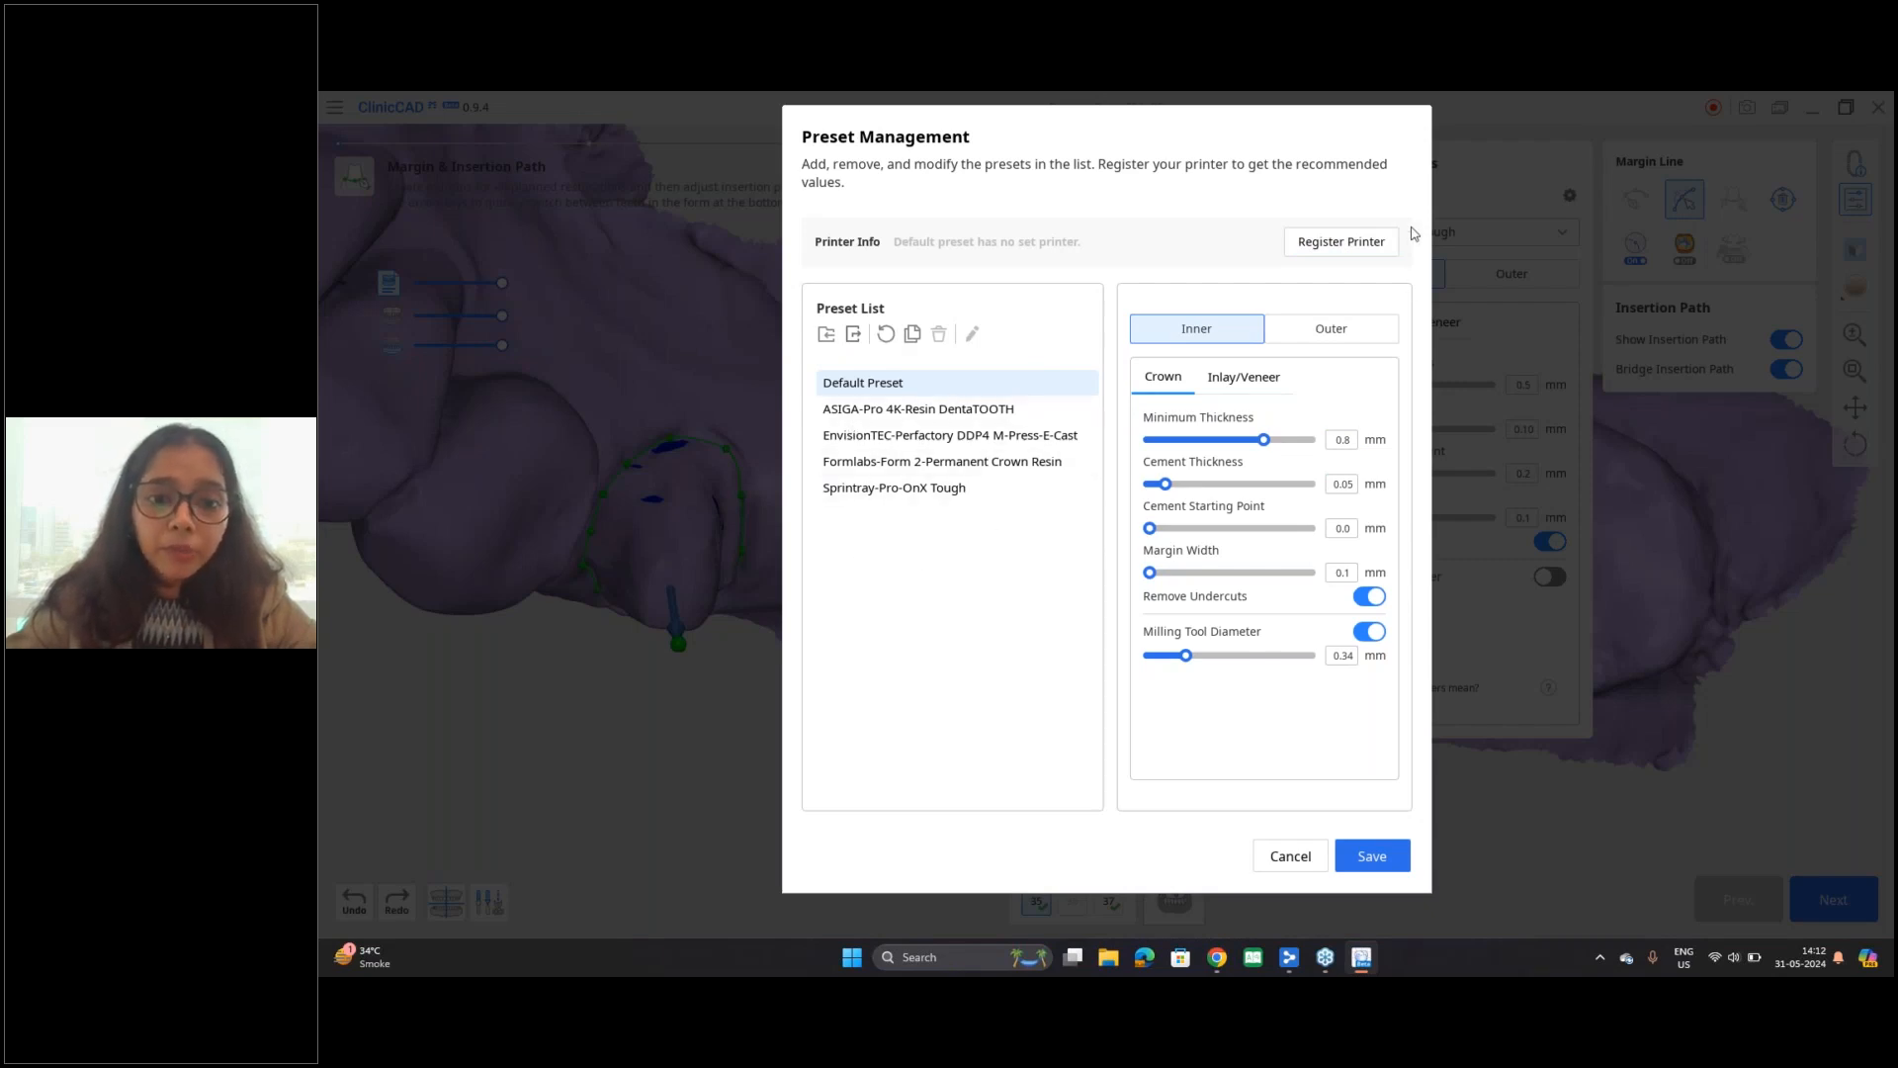
left_click(1341, 247)
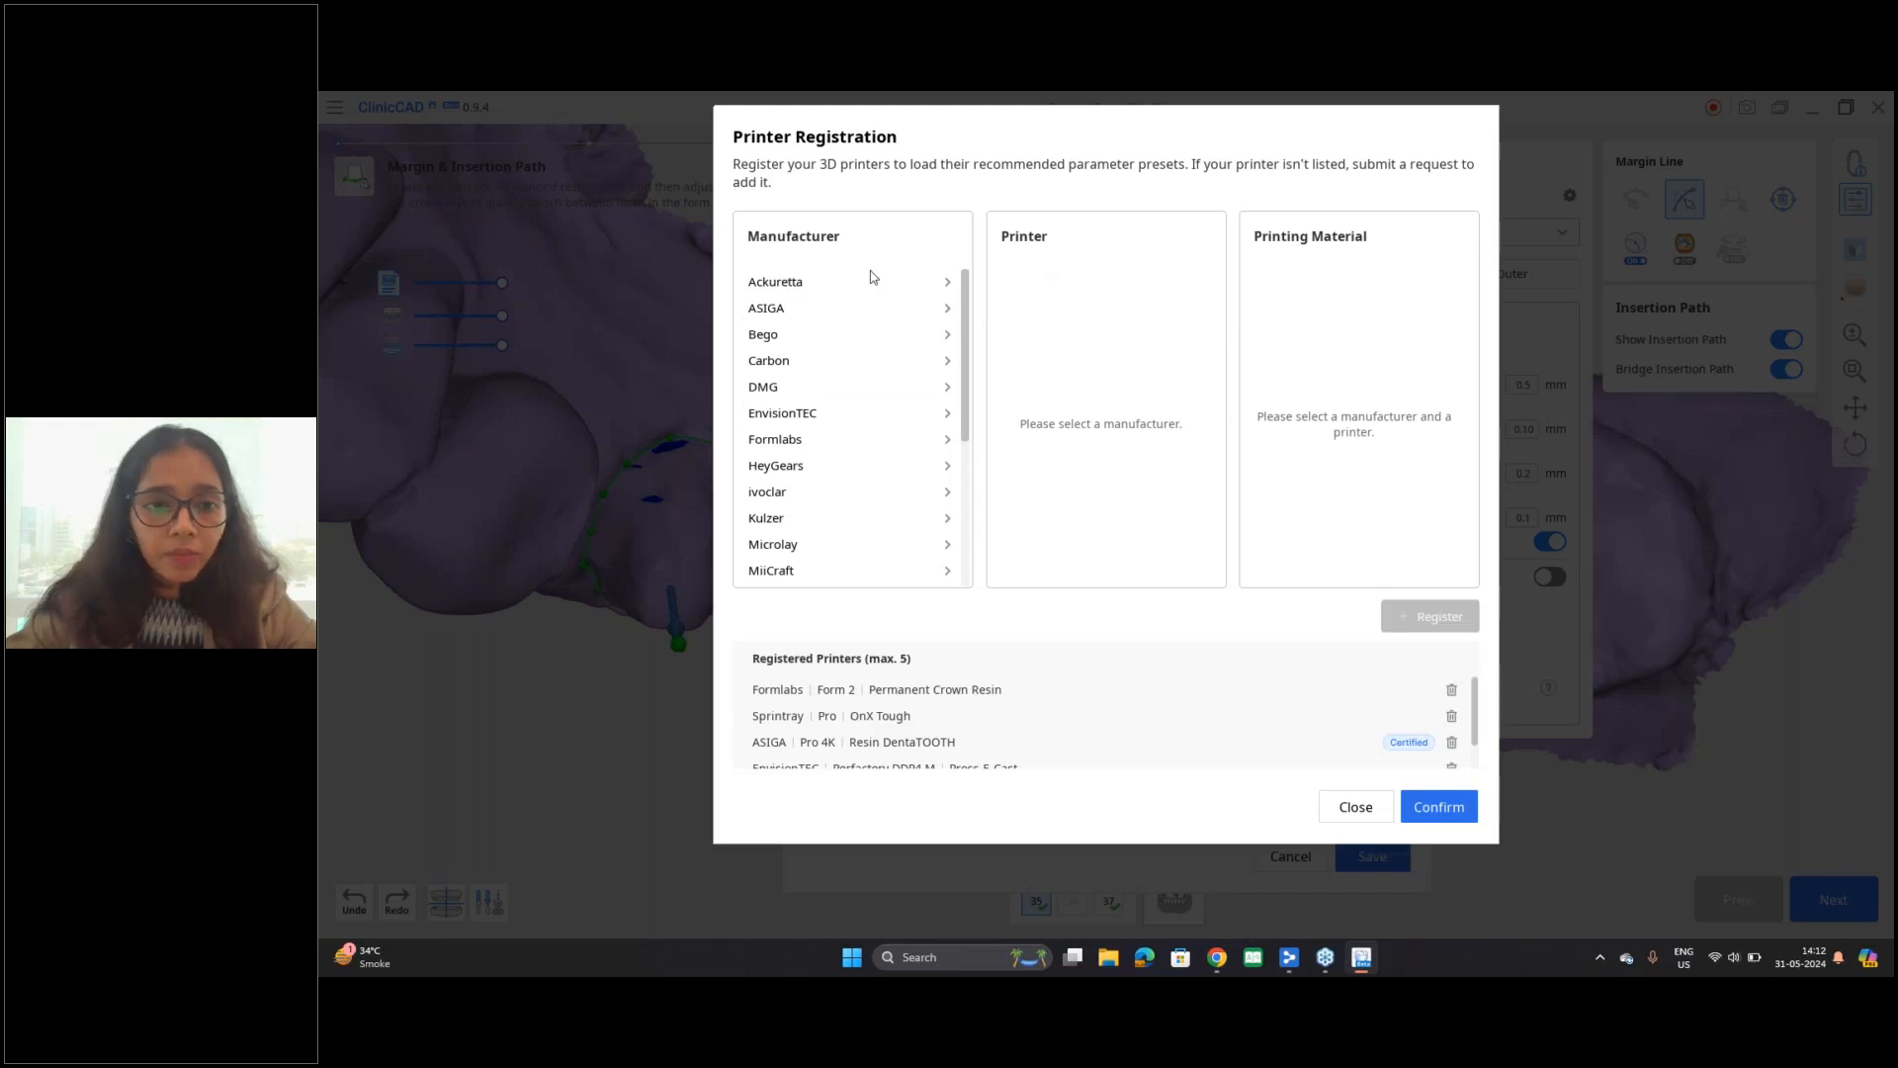
left_click_drag(966, 277, 965, 445)
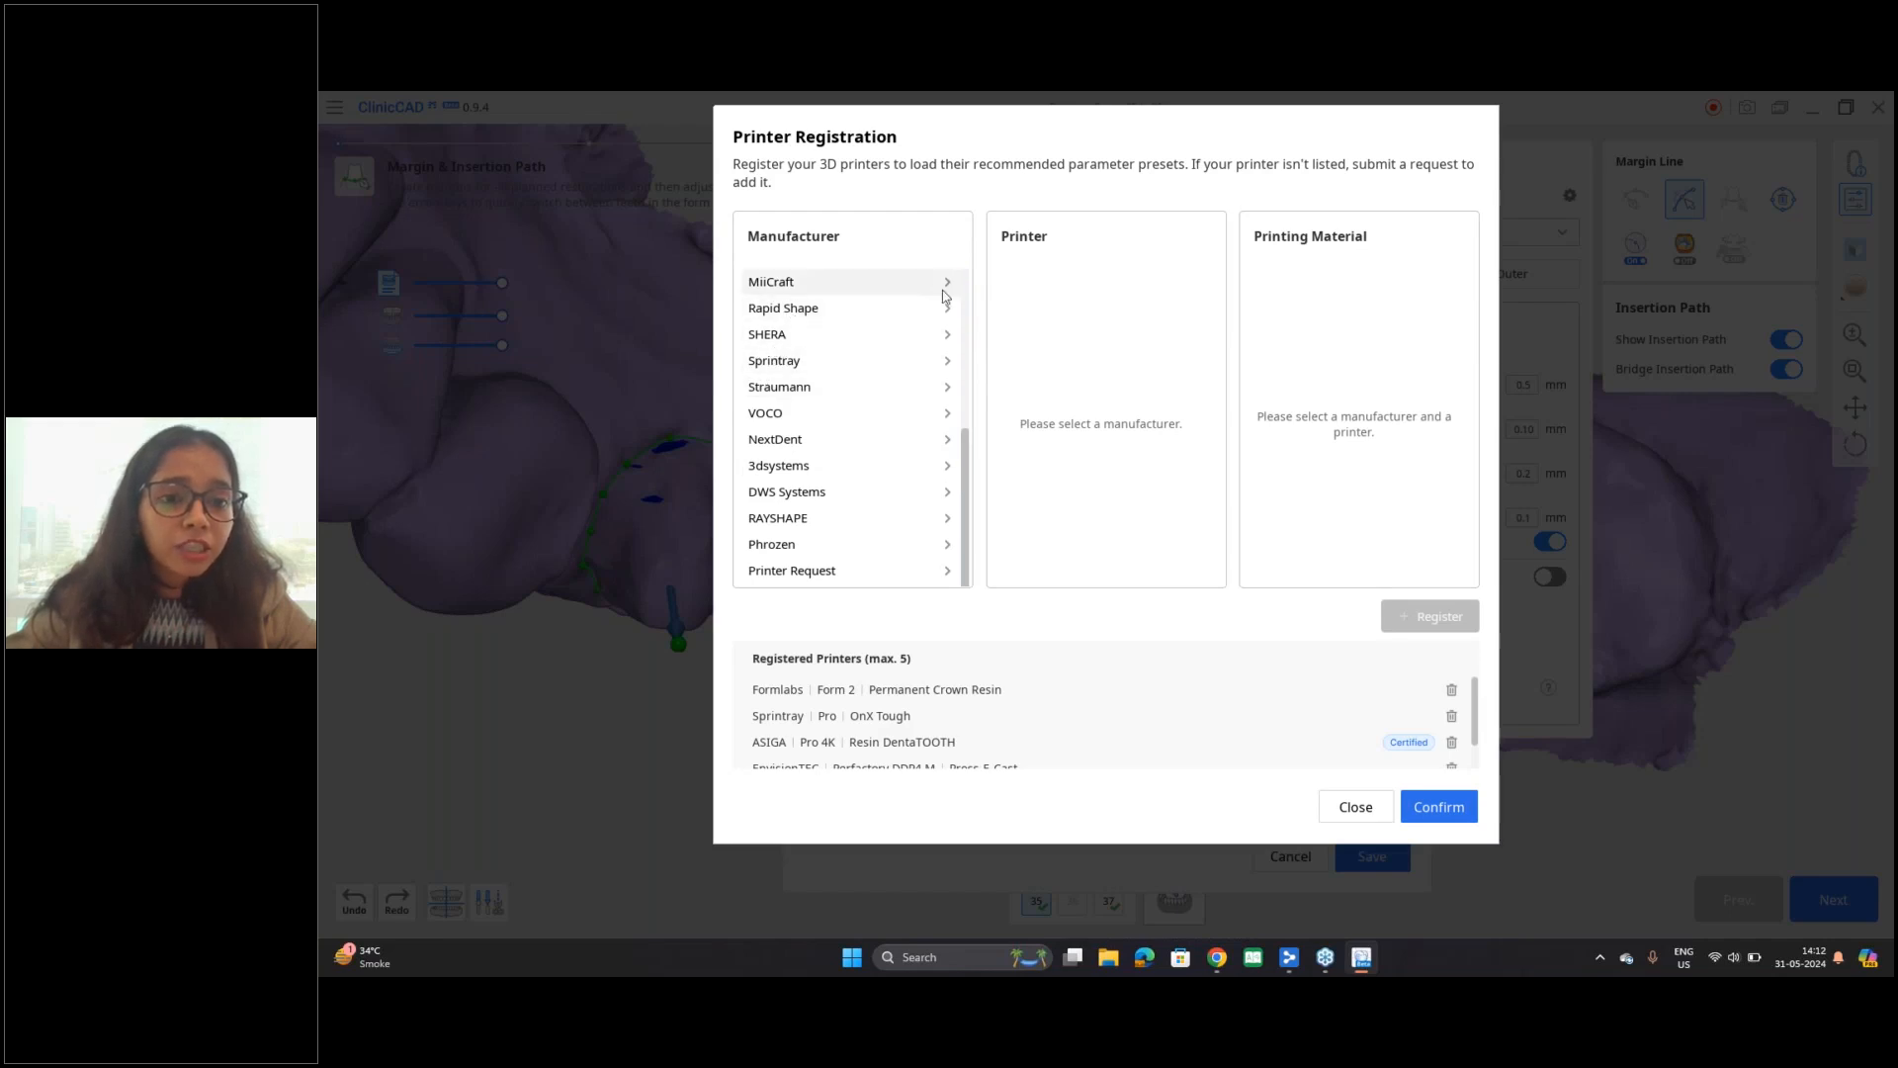
left_click(792, 312)
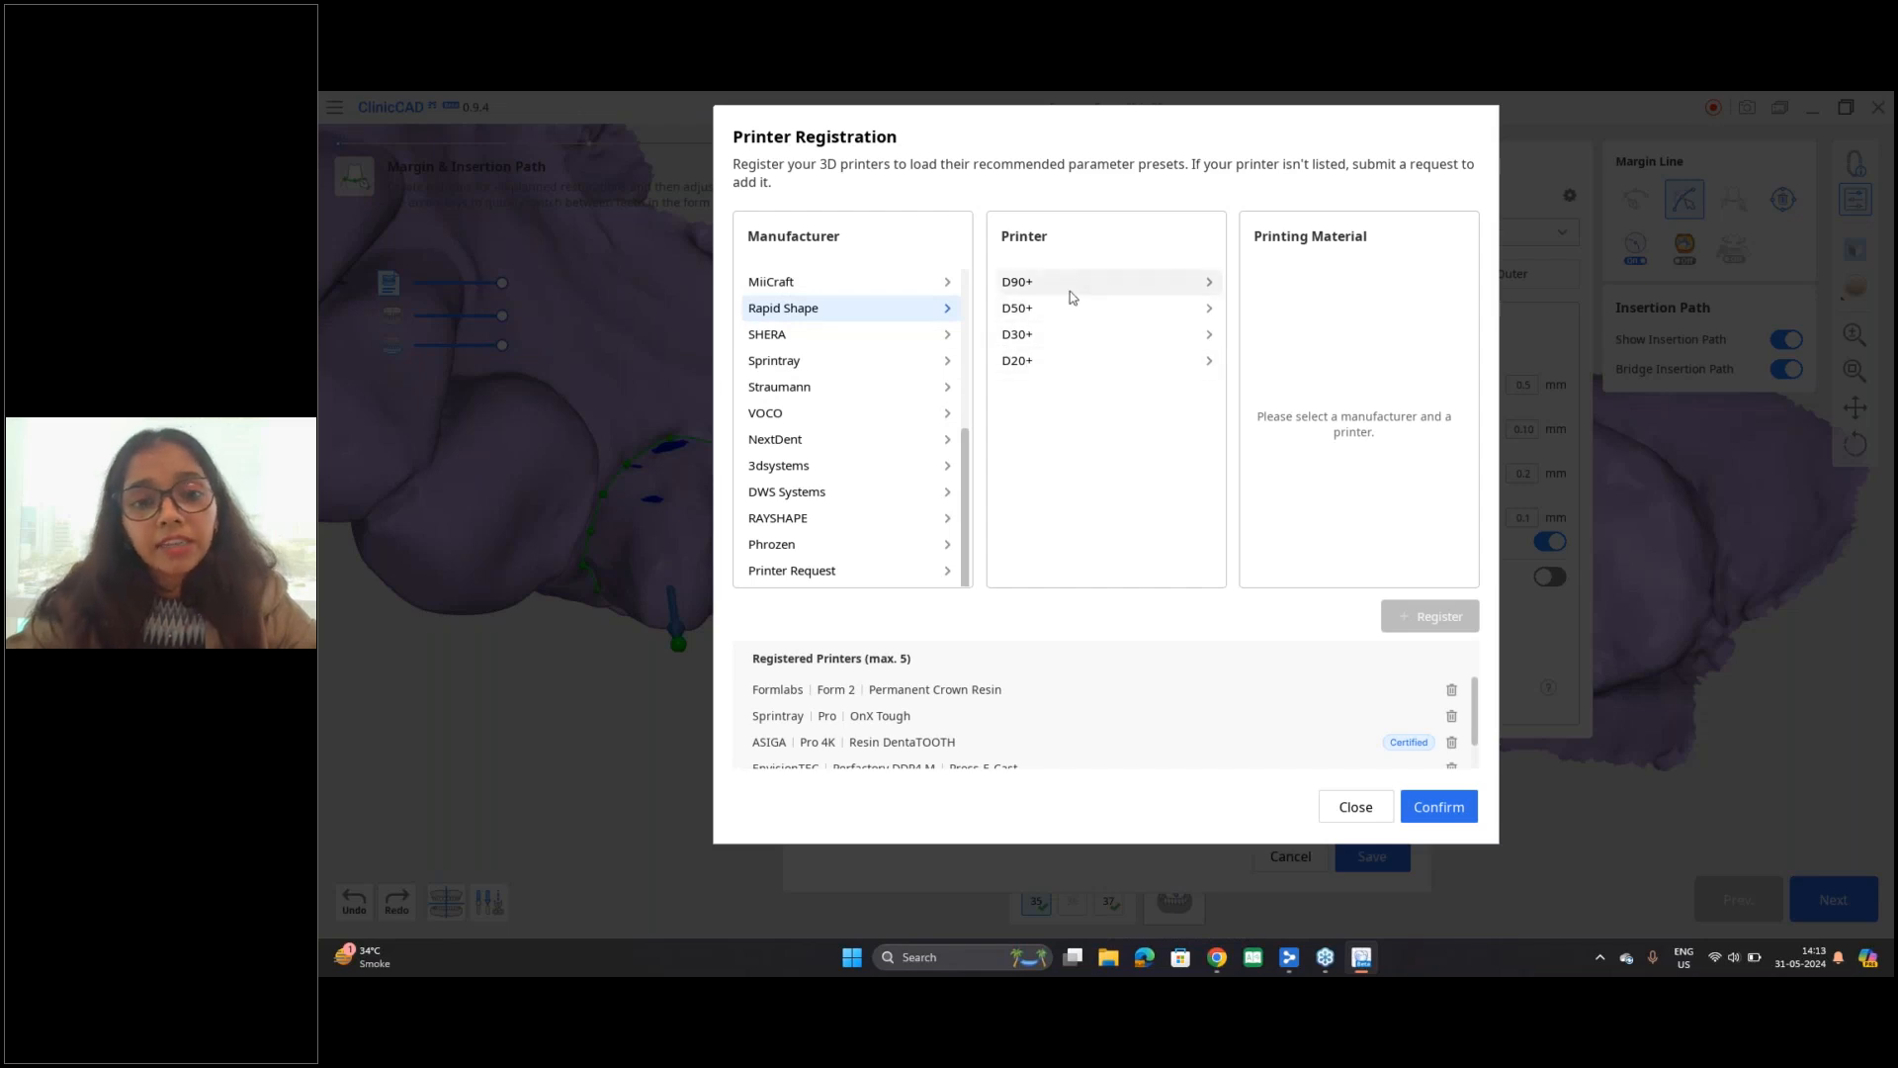
left_click(1019, 288)
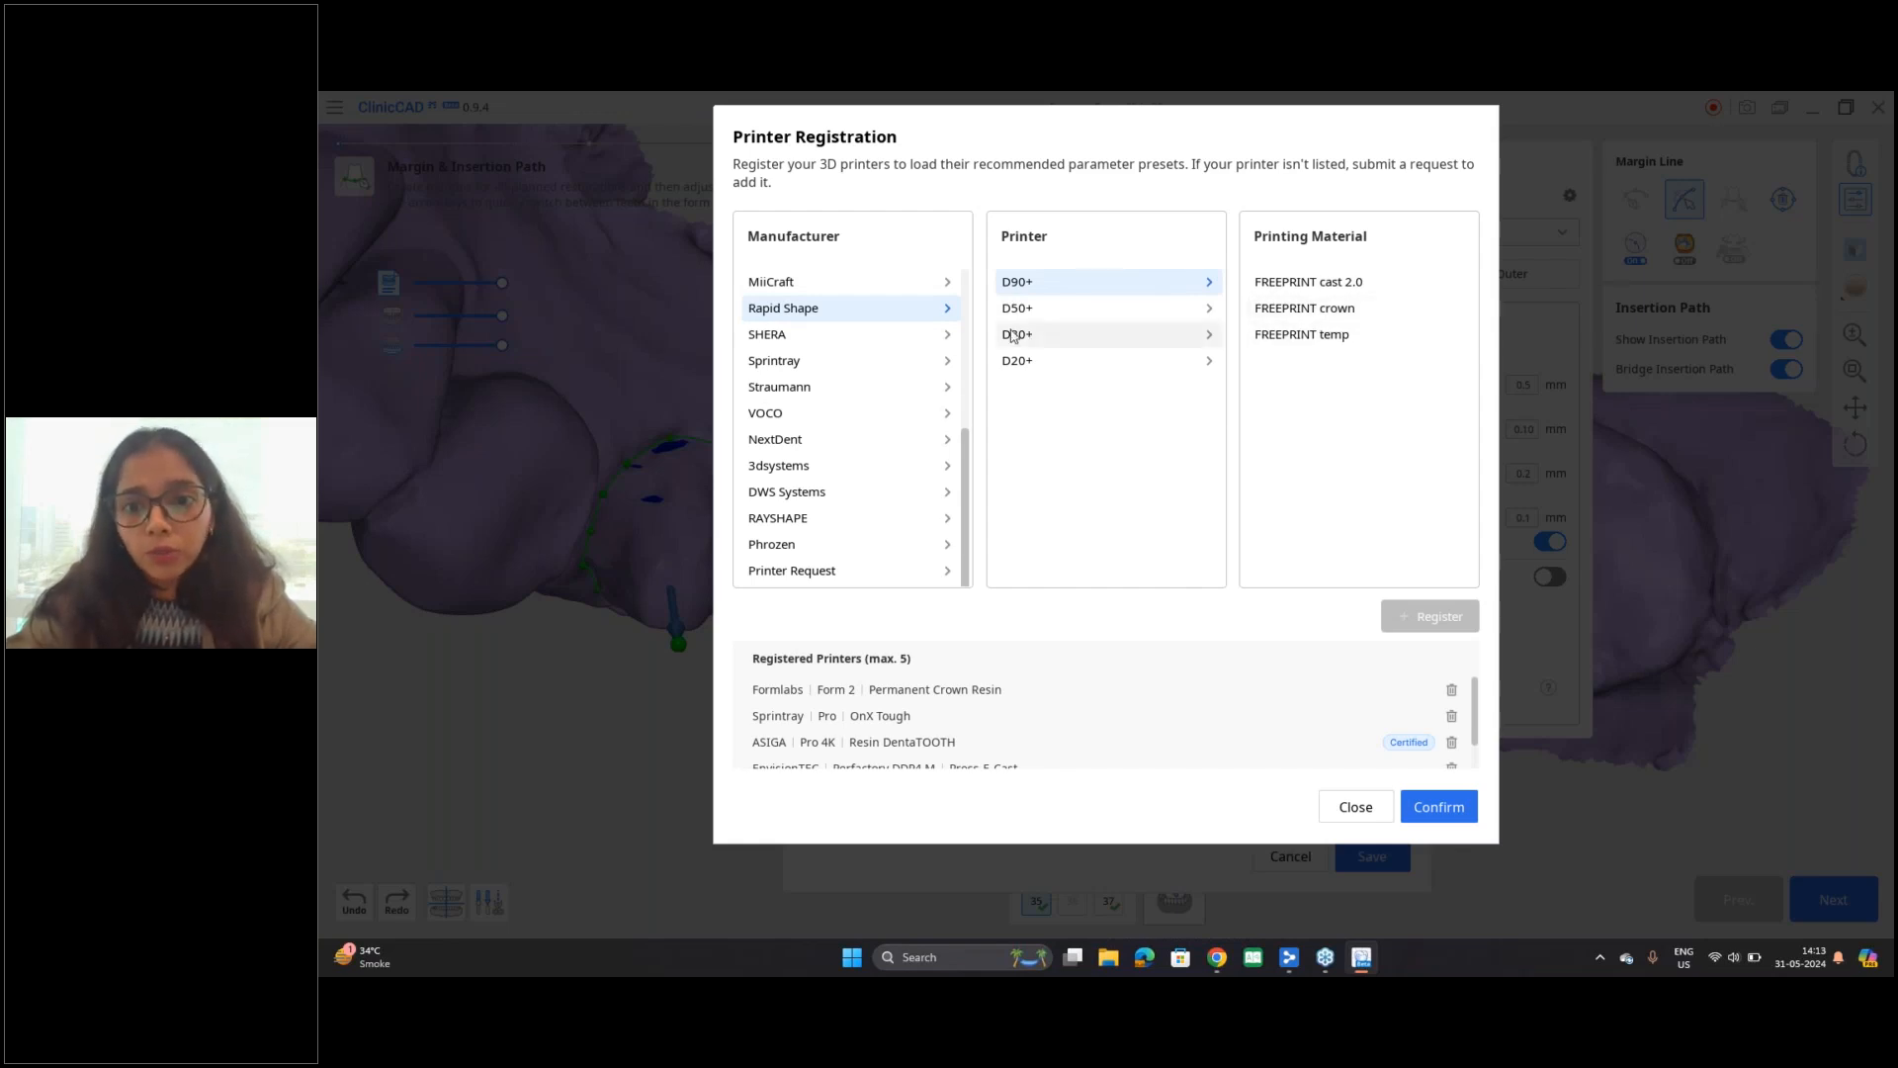
left_click(1321, 310)
left_click(1428, 623)
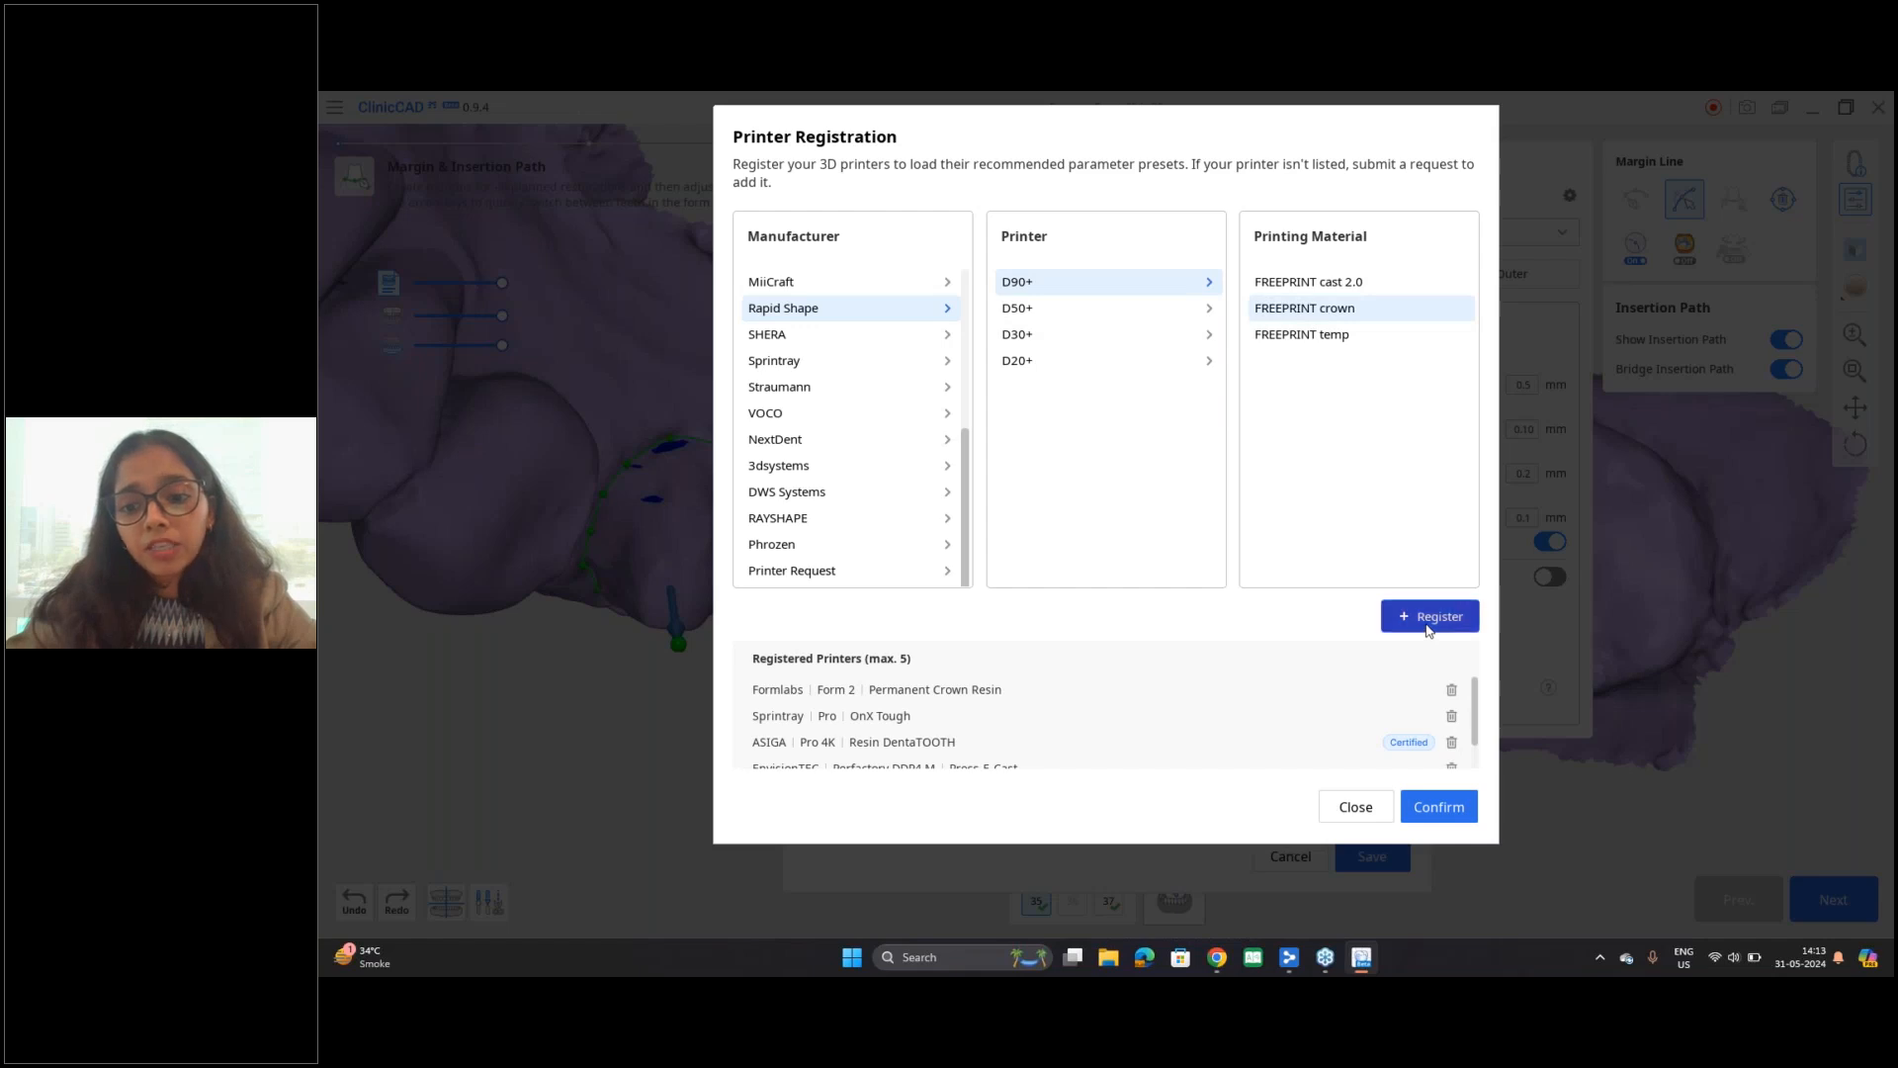
Step: Confirm the printer registration, select the Sprintray-Pro-OnX Tough preset, save the preset list and close Parameter Settings
left_click(1441, 809)
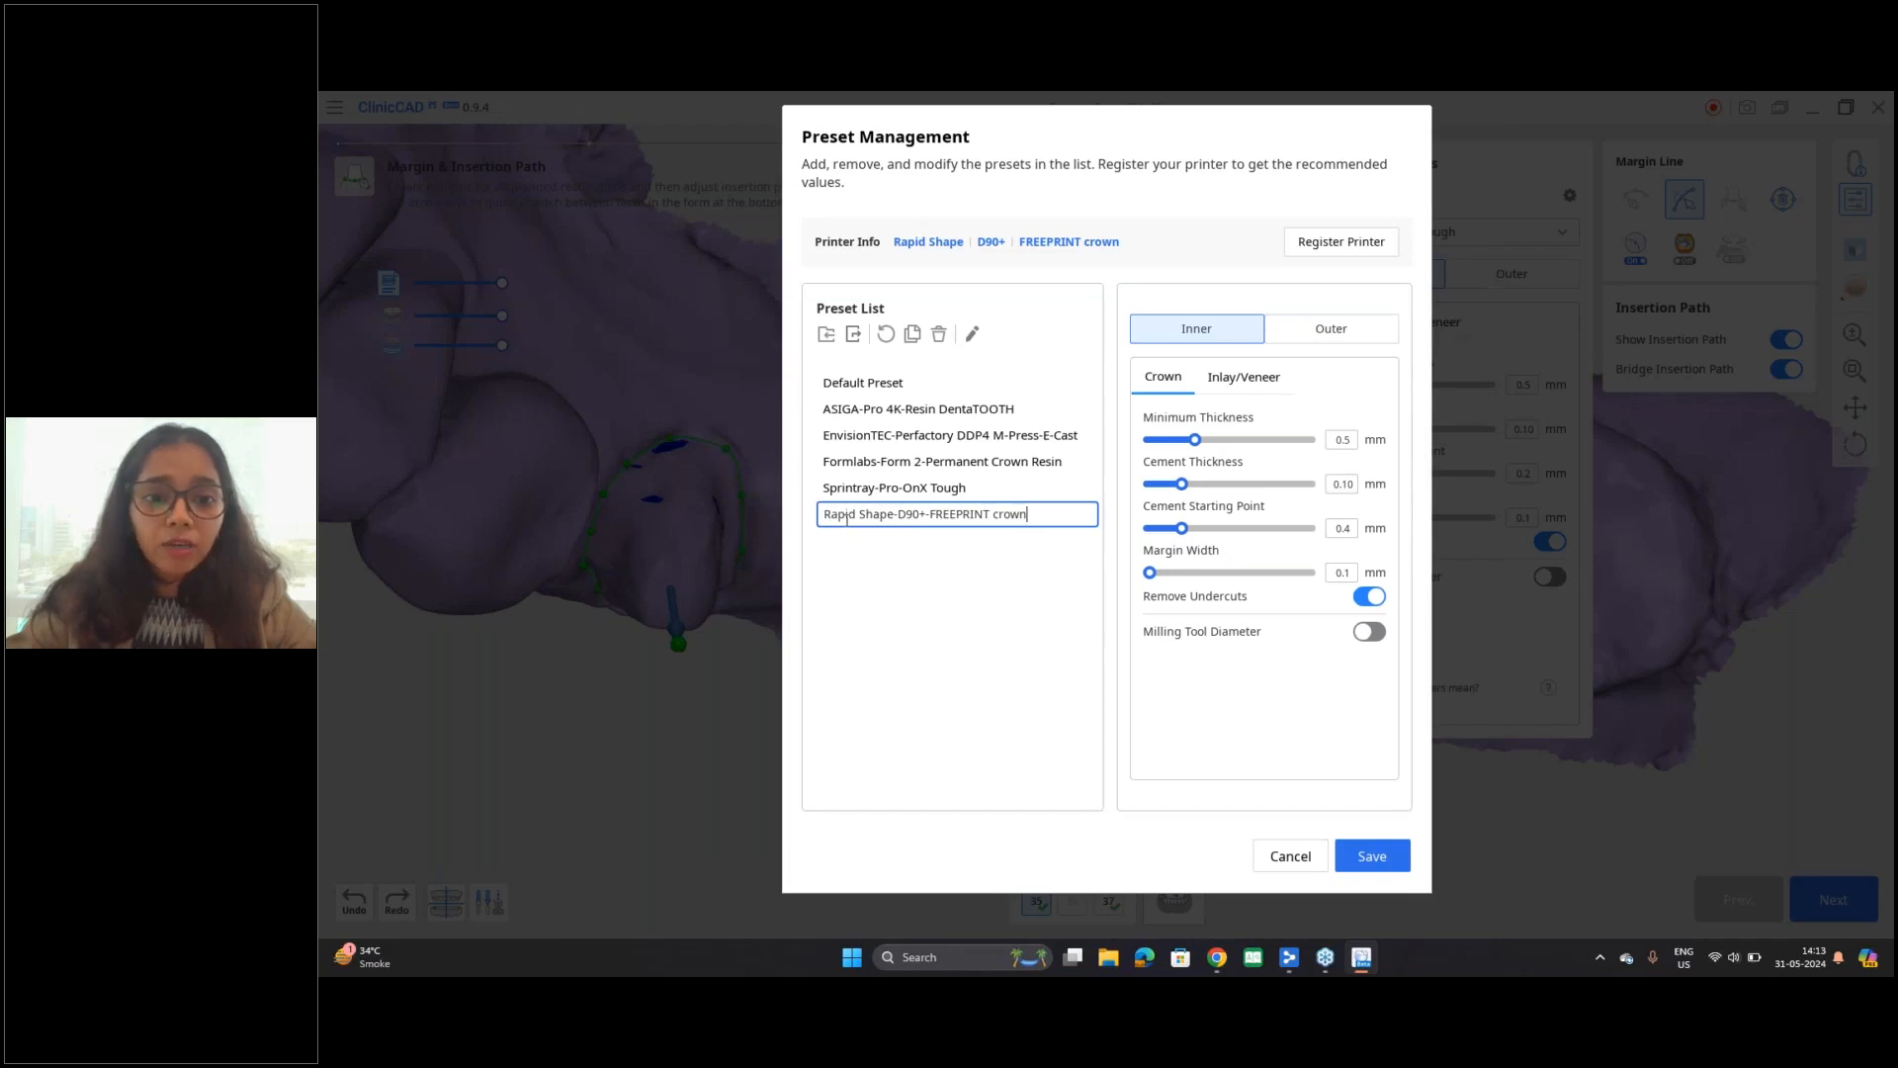
left_click(1007, 575)
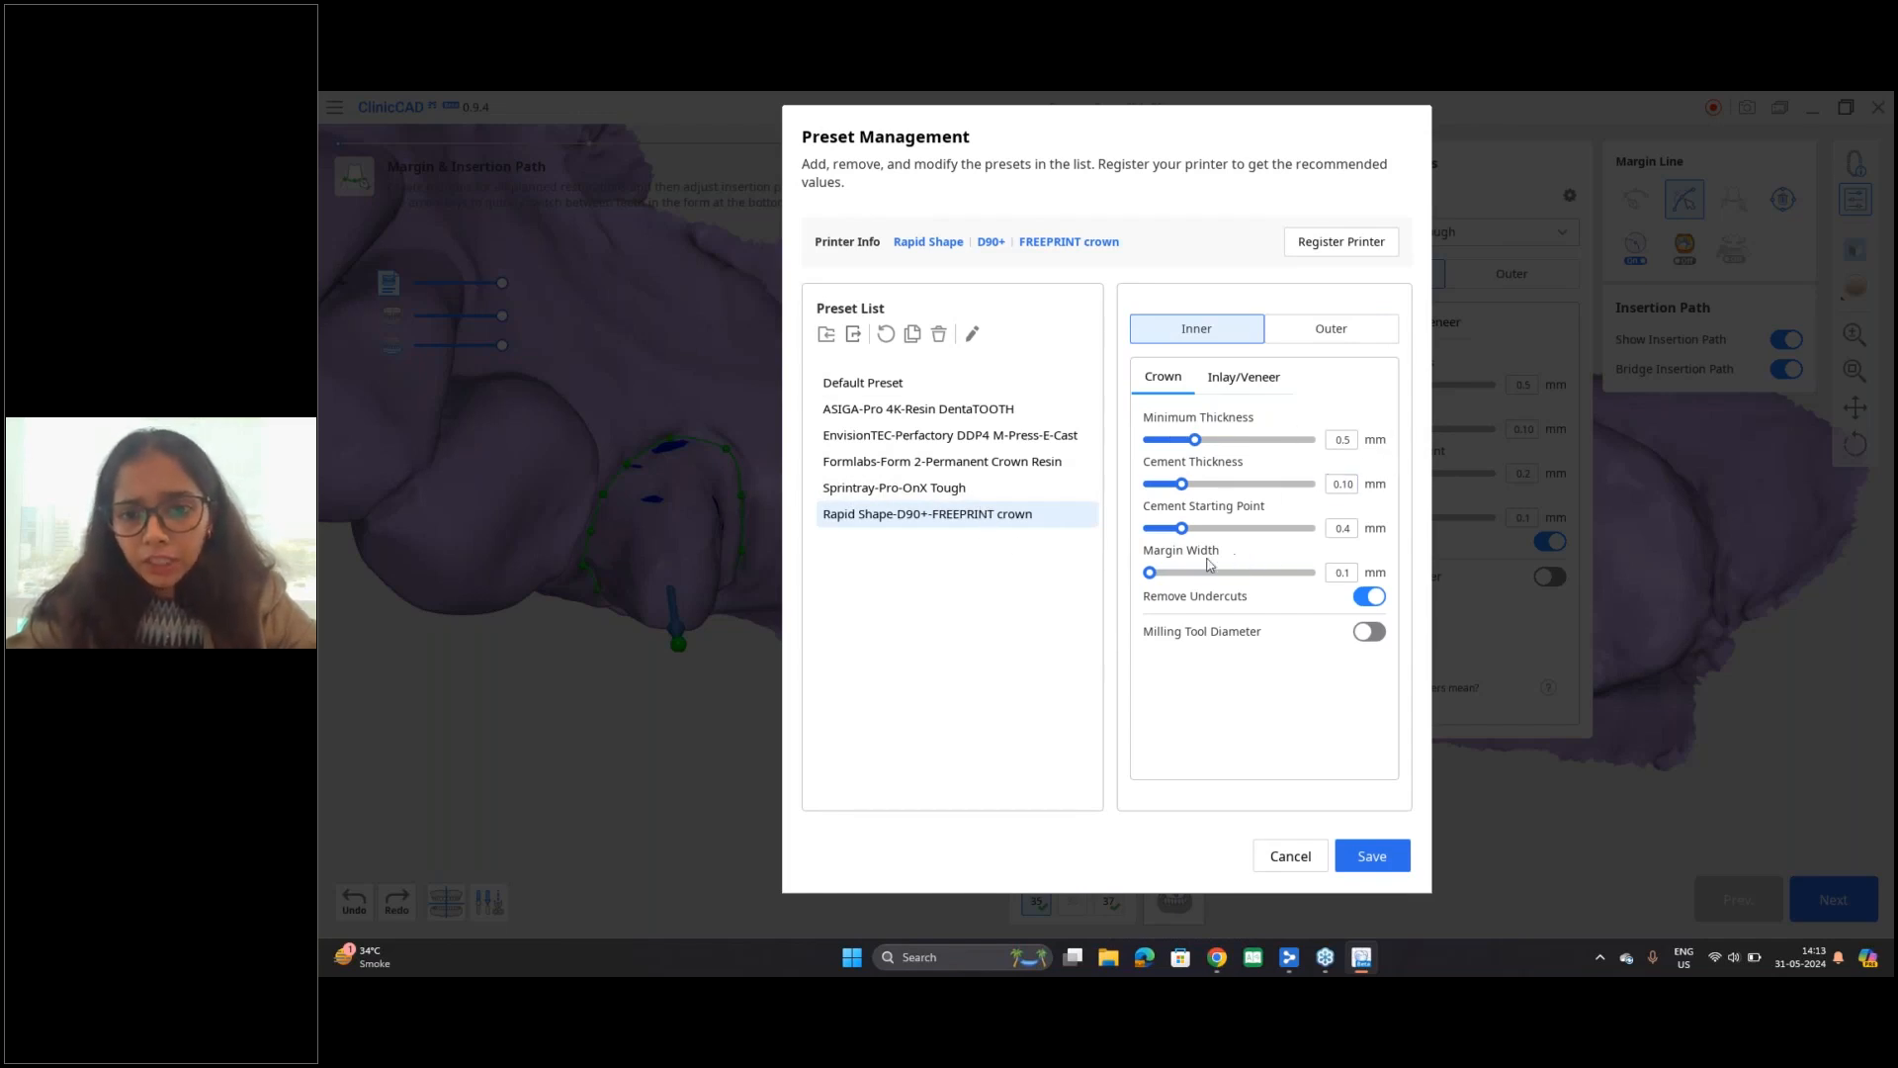
left_click(875, 489)
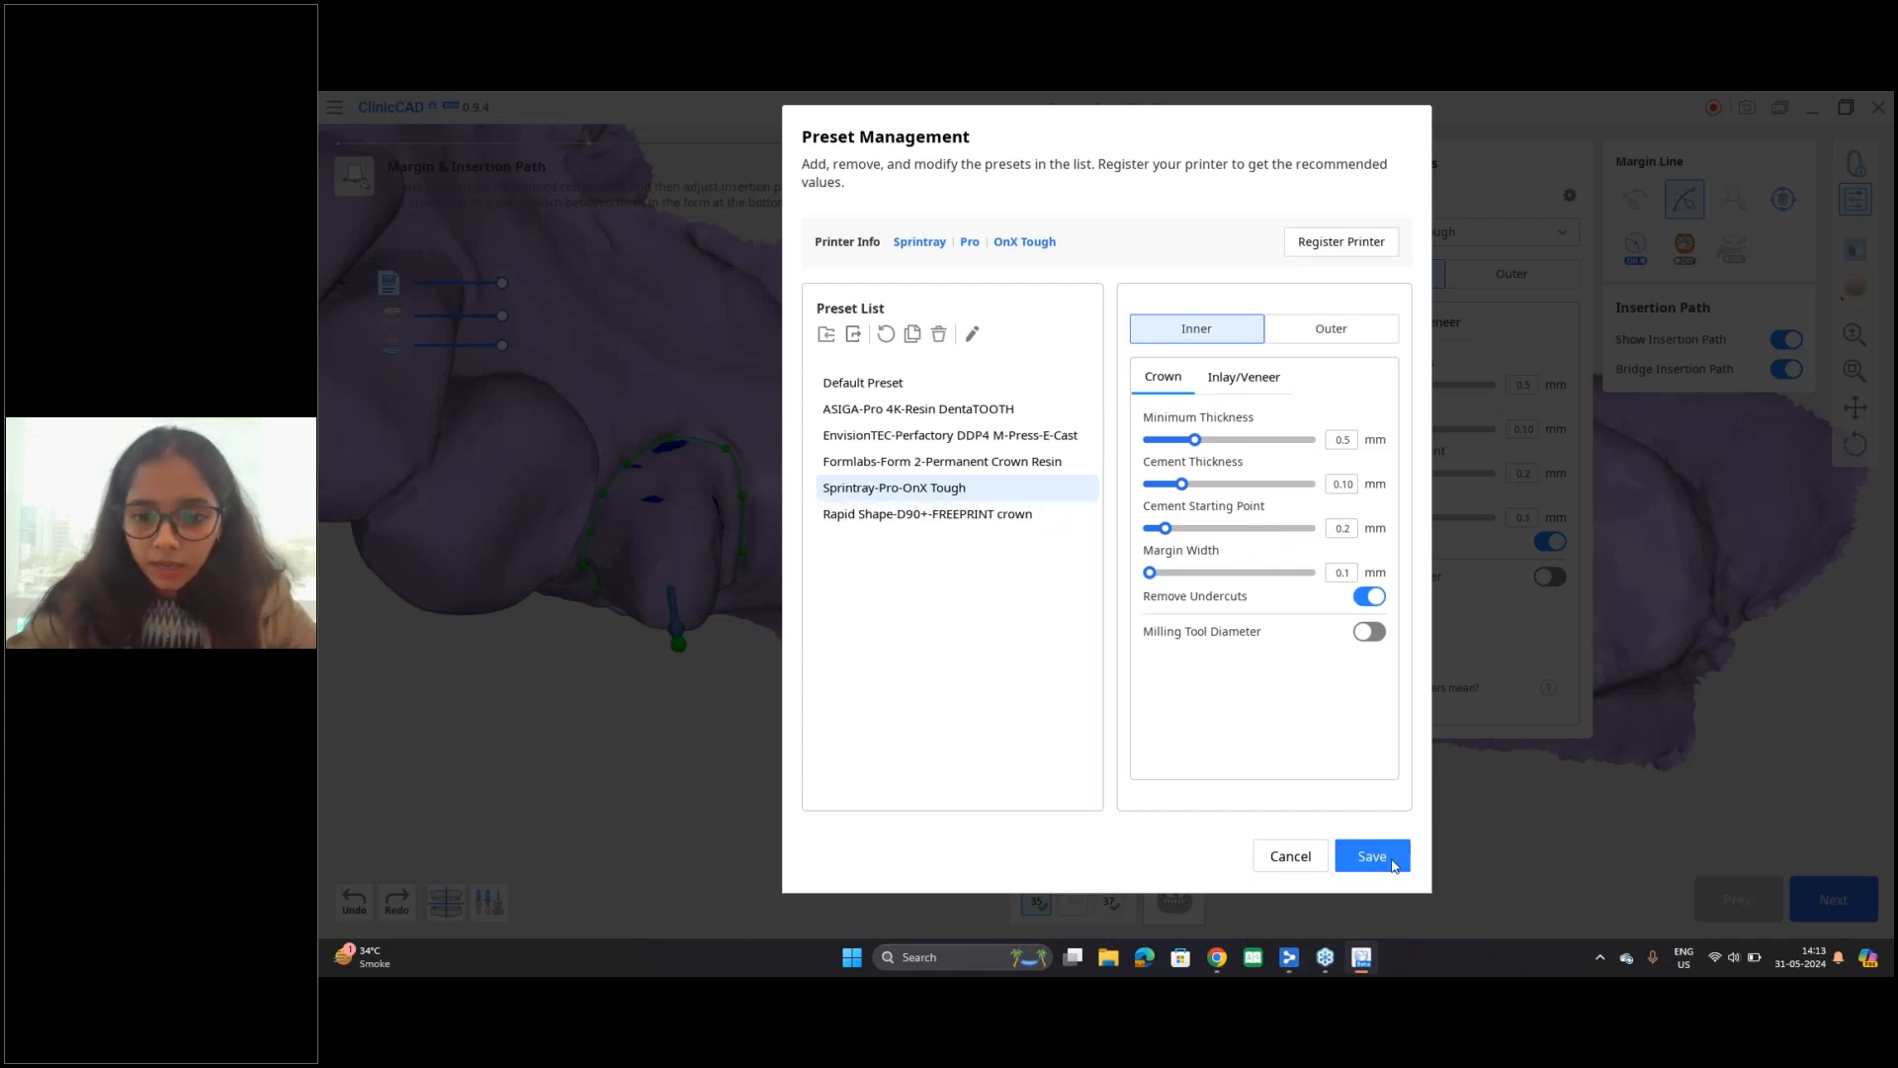
left_click(1386, 863)
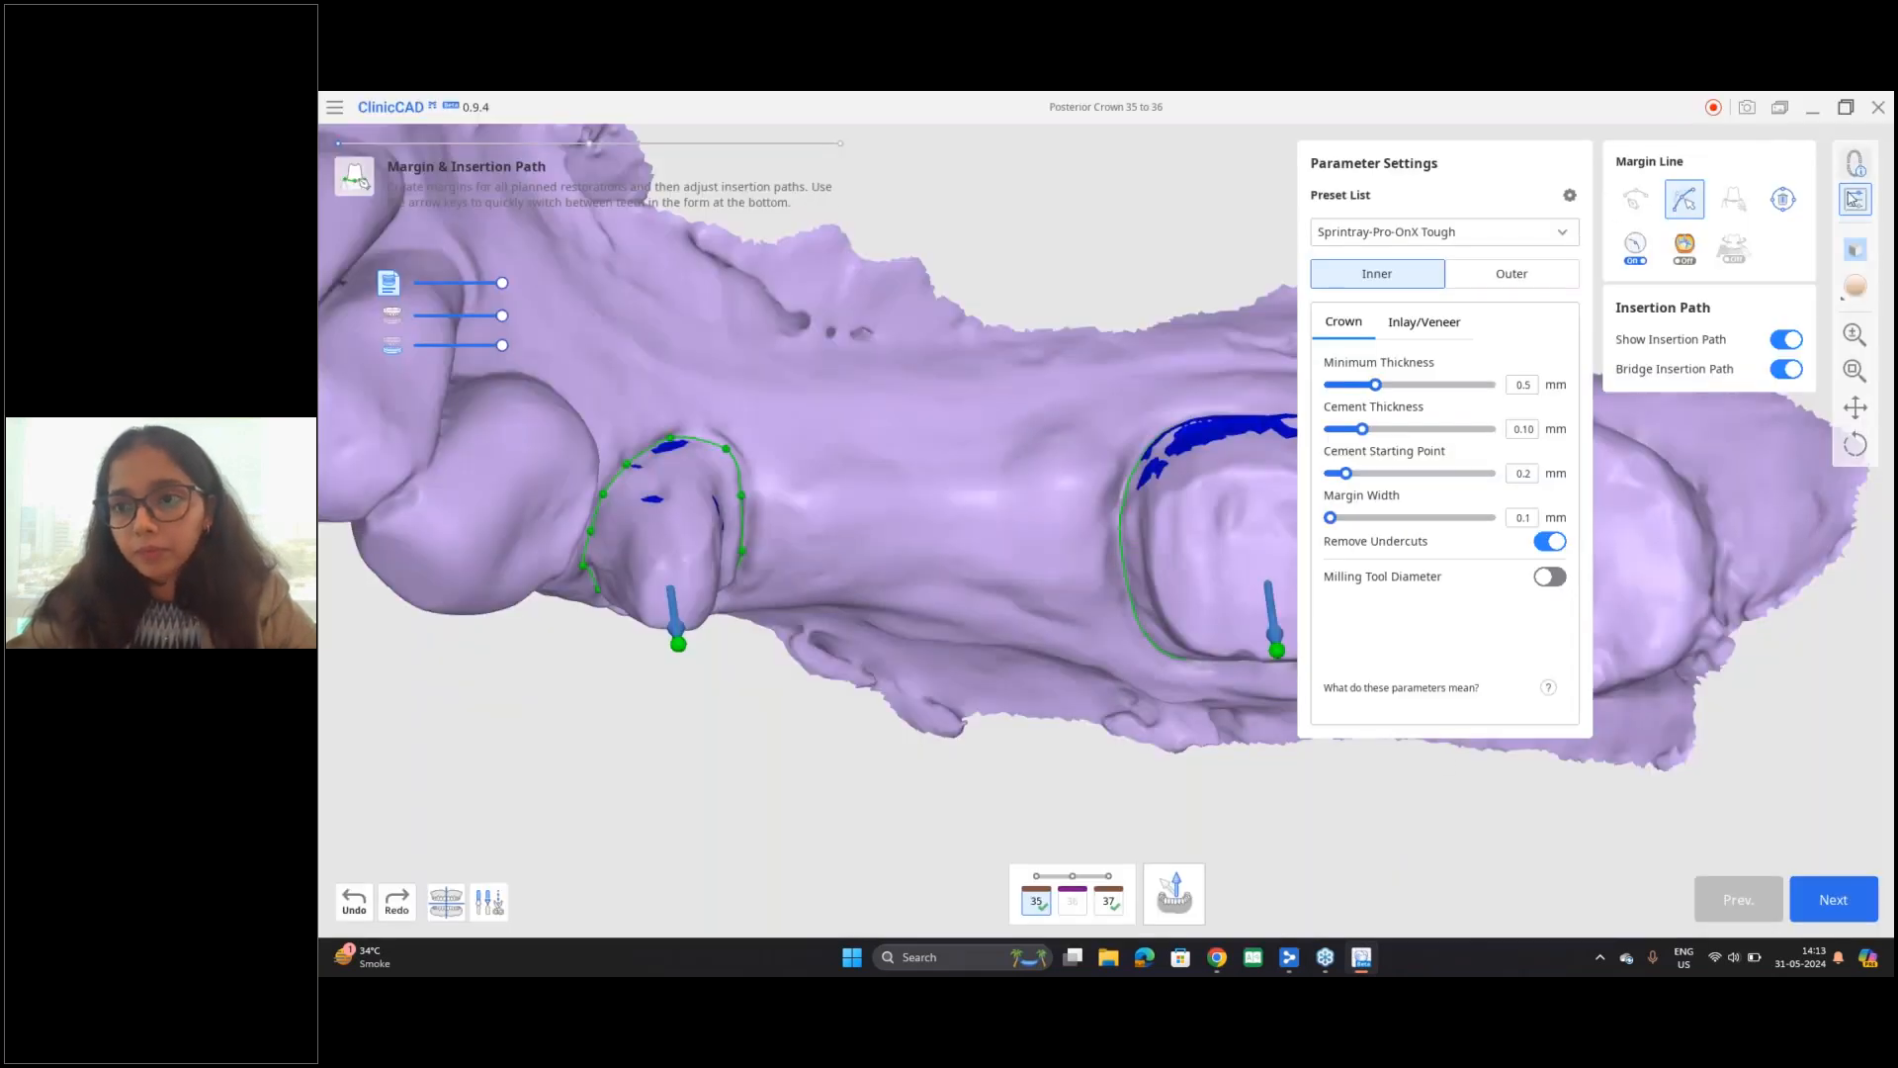
left_click(1854, 199)
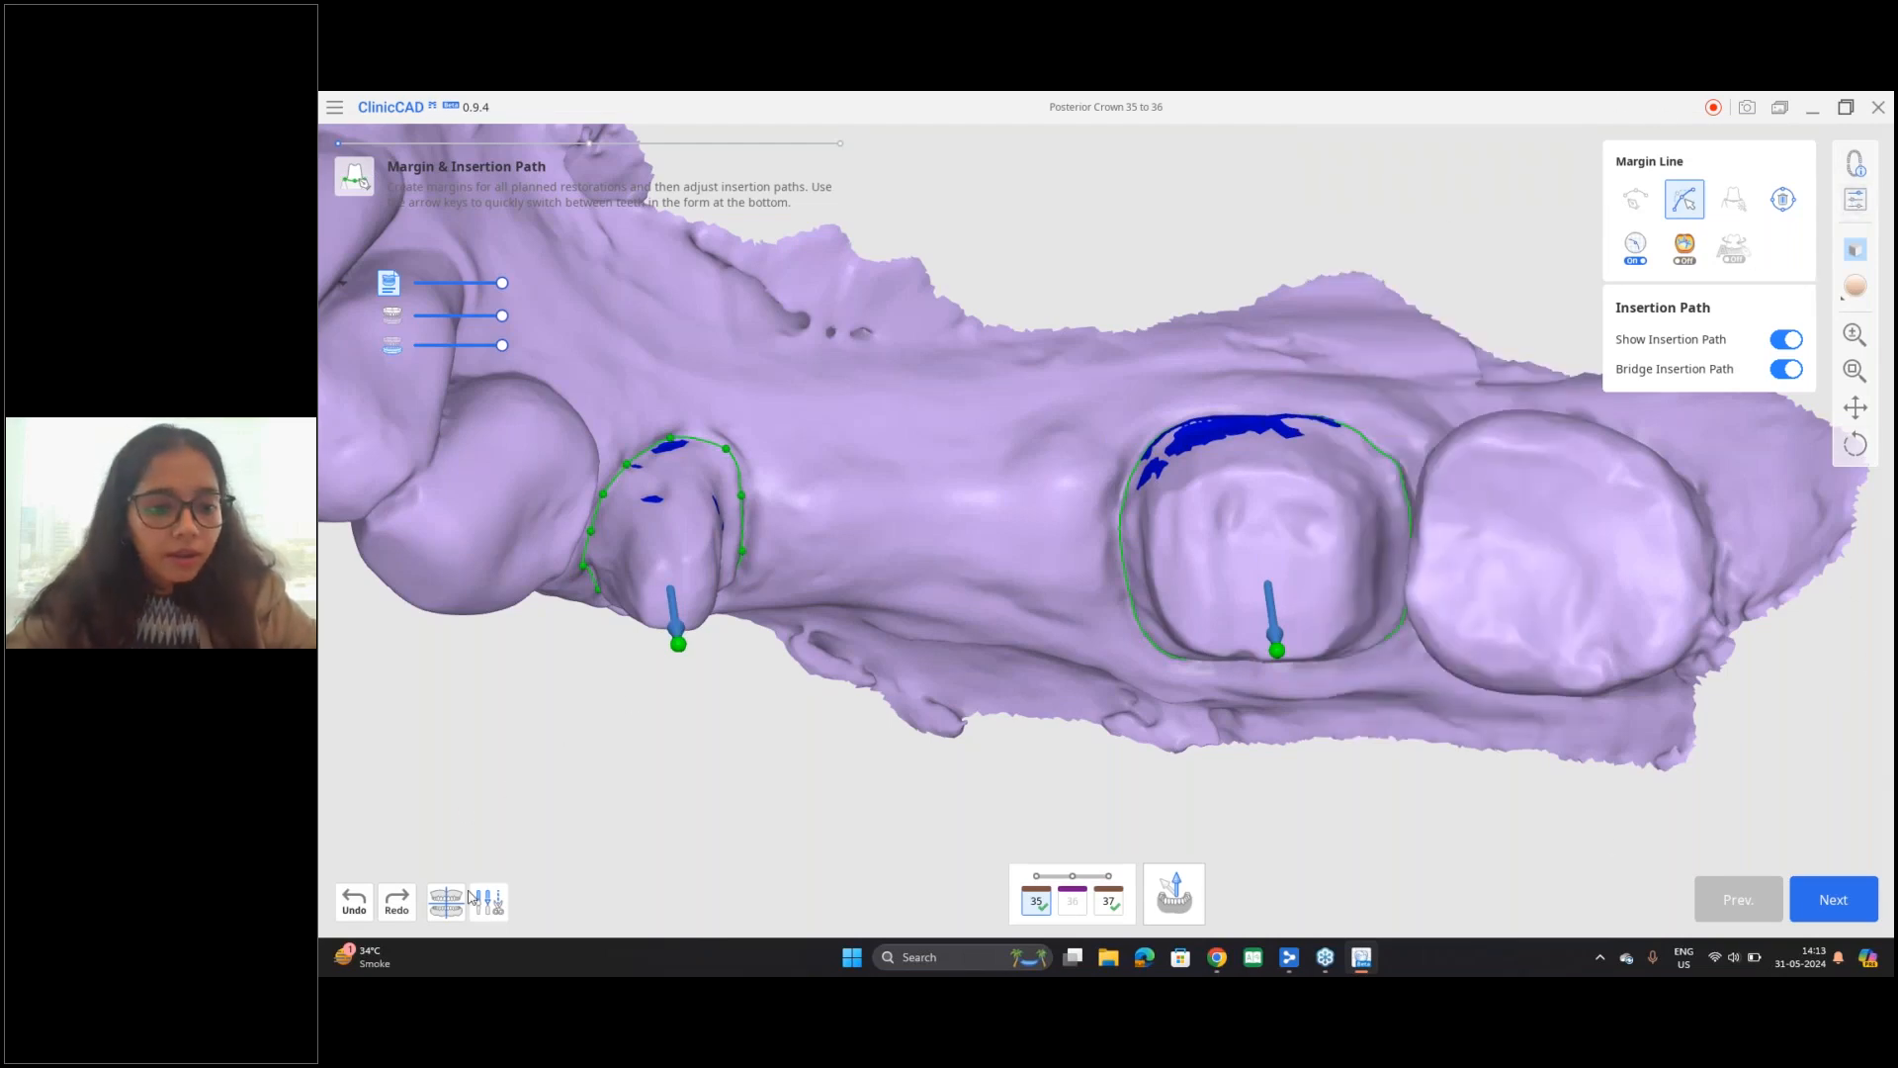
Step: Proceed to Tooth Data Arrangement and examine the library teeth 35 to 37 and their occlusal contact areas
left_click(1831, 900)
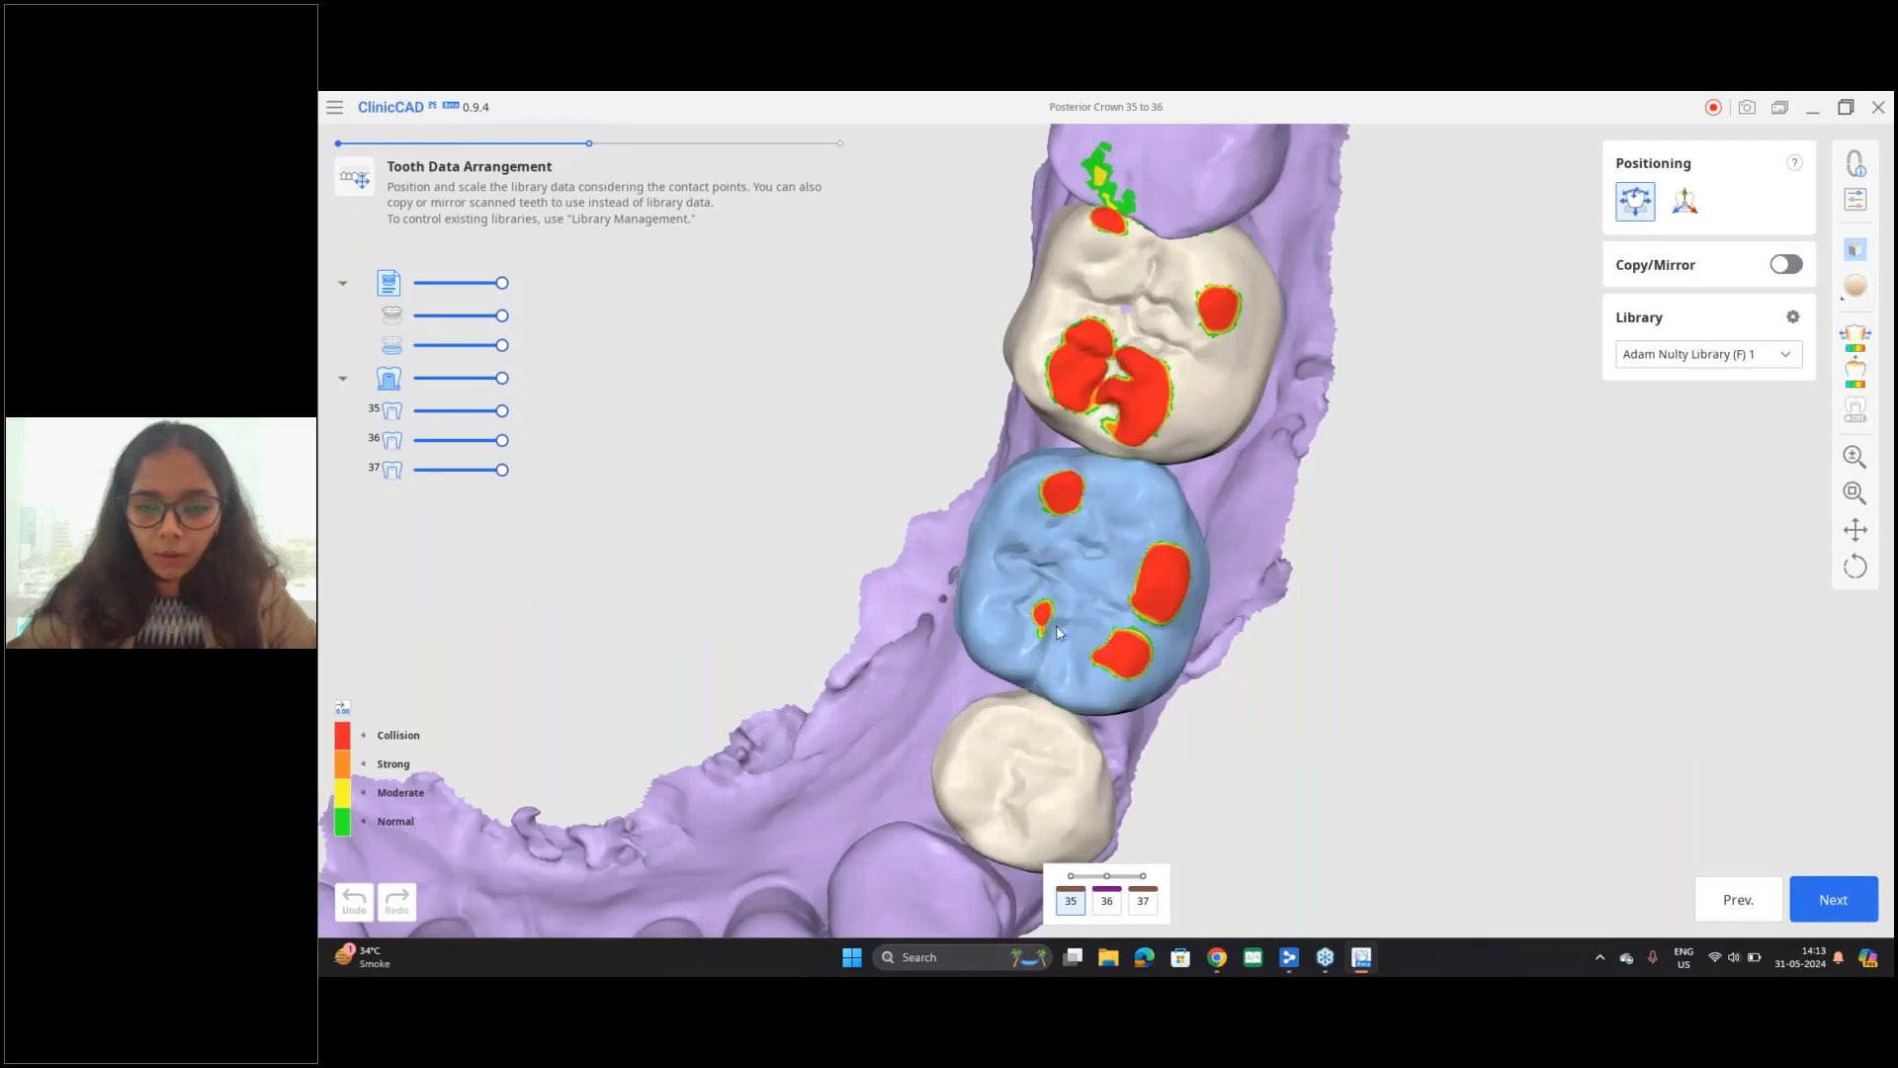
middle_click_drag(1056, 623, 1068, 489)
scroll(1067, 488, "down", 3)
right_click_drag(919, 568, 1234, 520)
right_click_drag(1098, 677, 1058, 598)
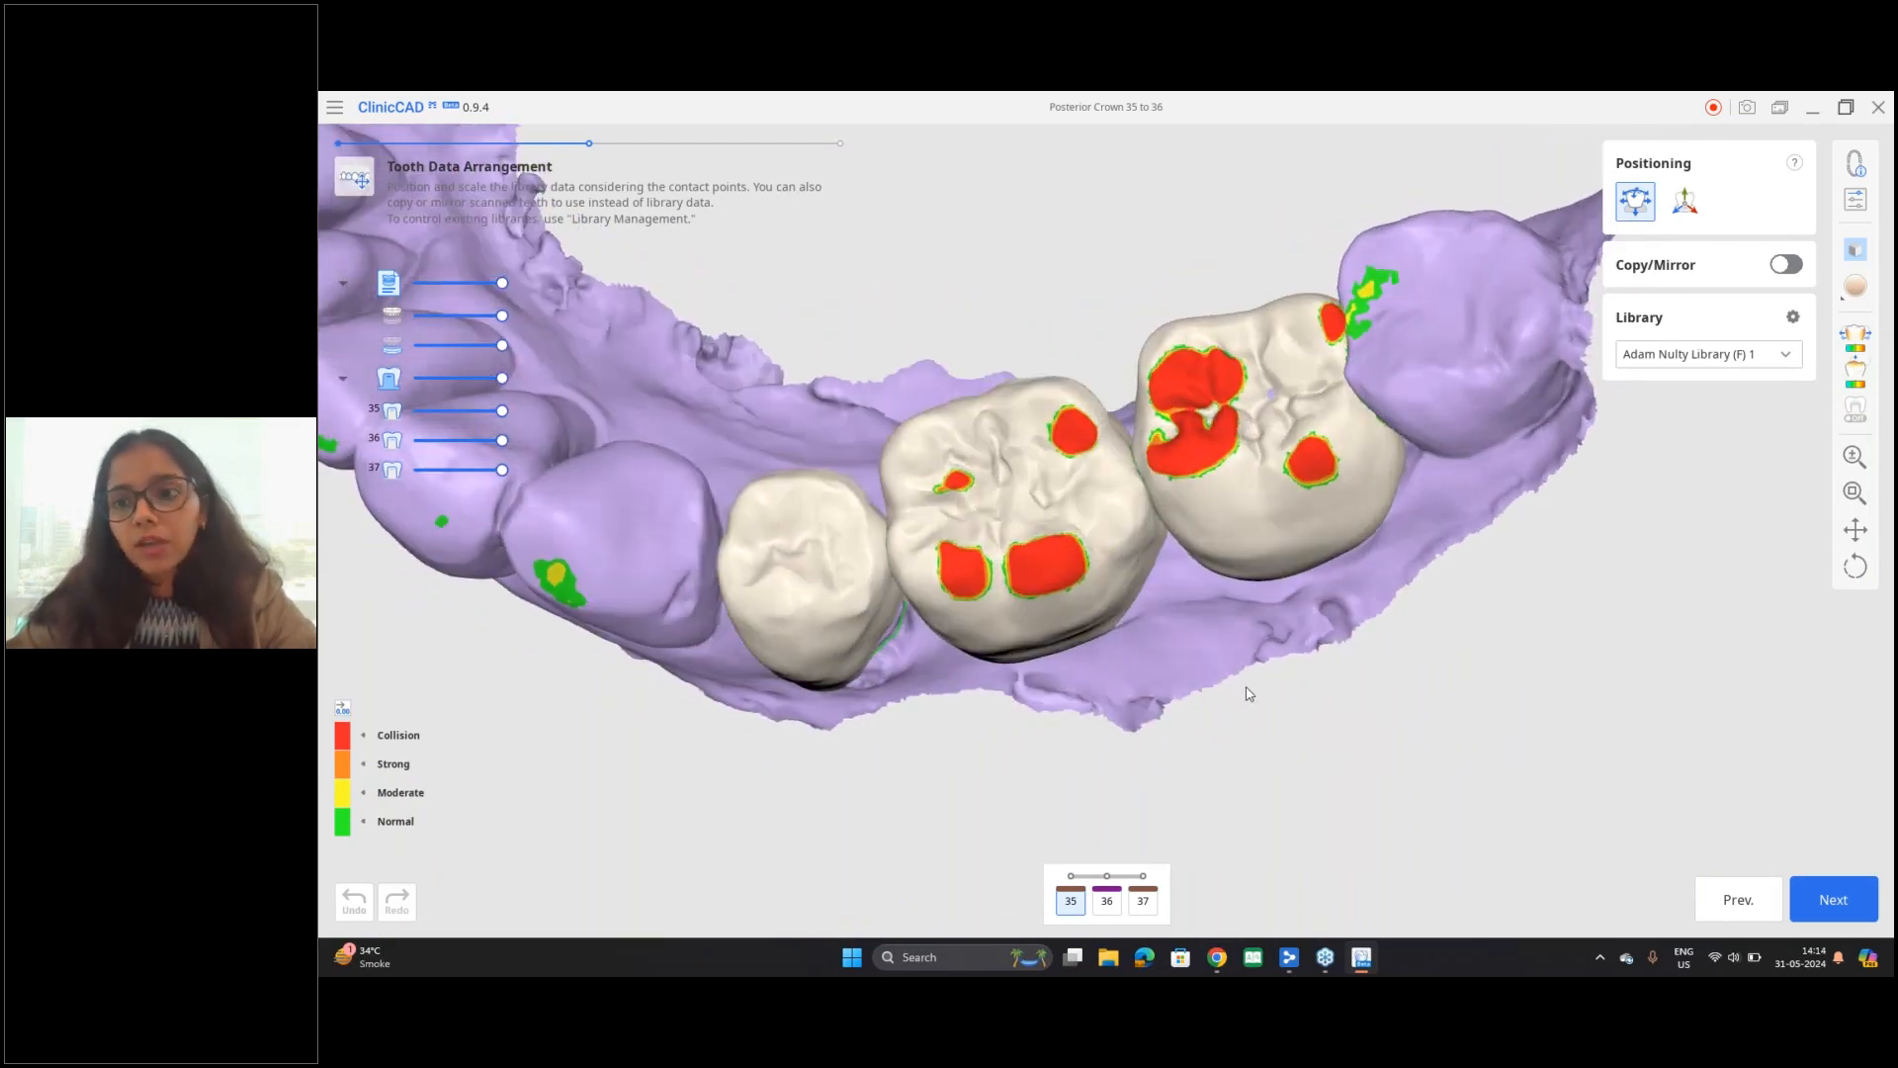
right_click_drag(1248, 694, 1289, 703)
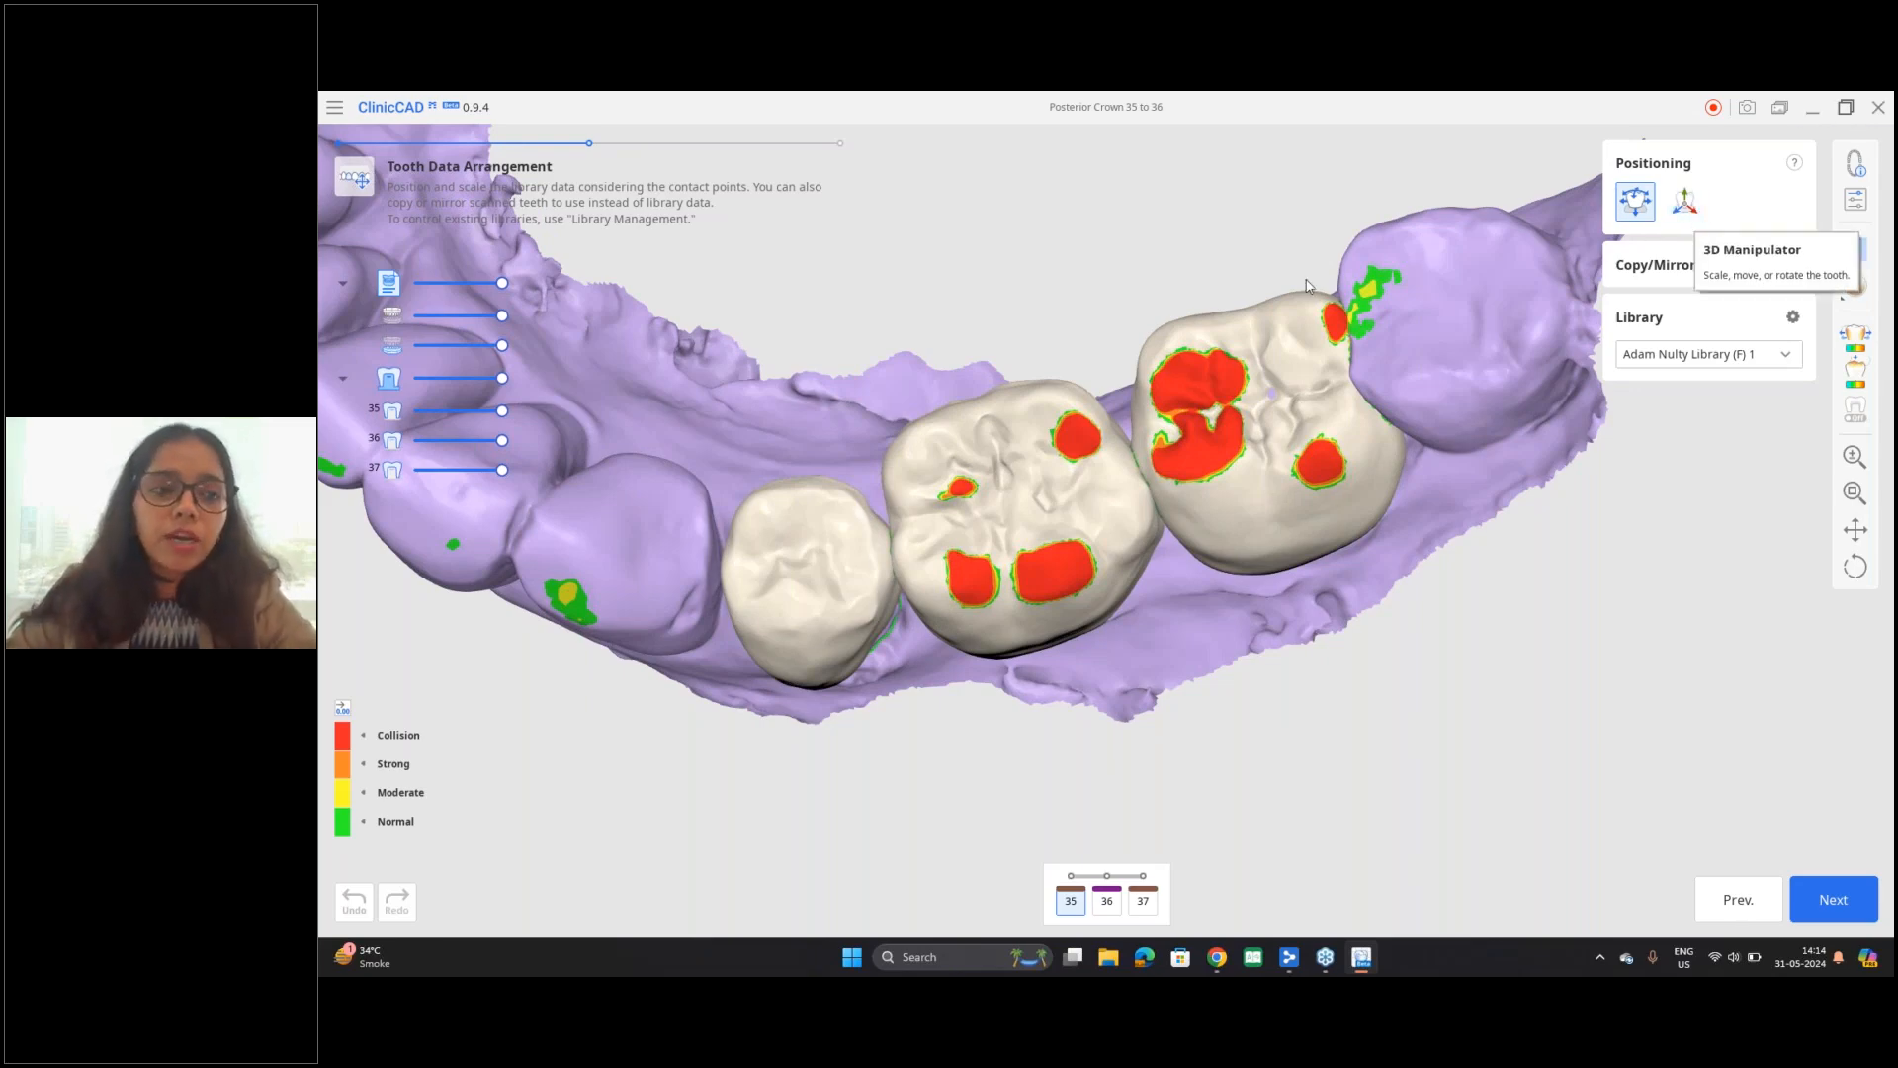
right_click_drag(1143, 670, 1133, 690)
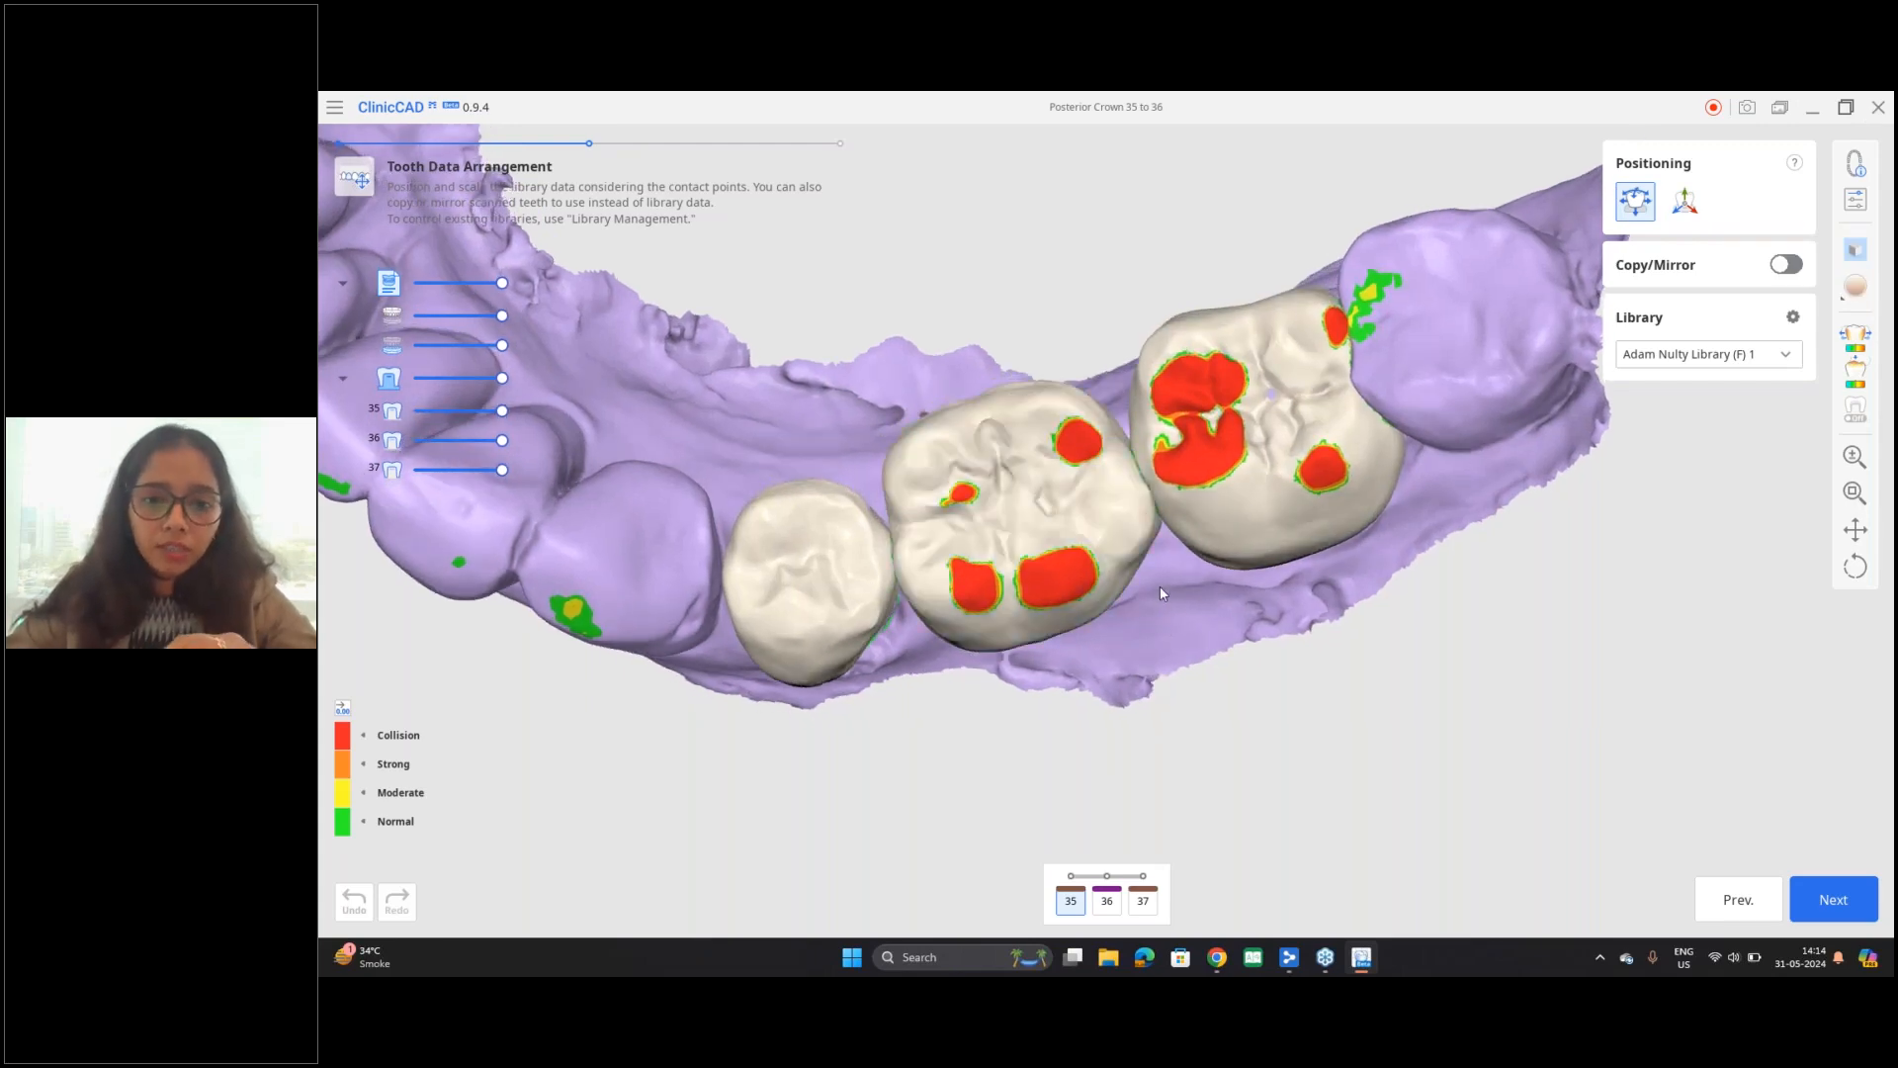
right_click_drag(1166, 593, 1196, 633)
scroll(1173, 683, "up", 3)
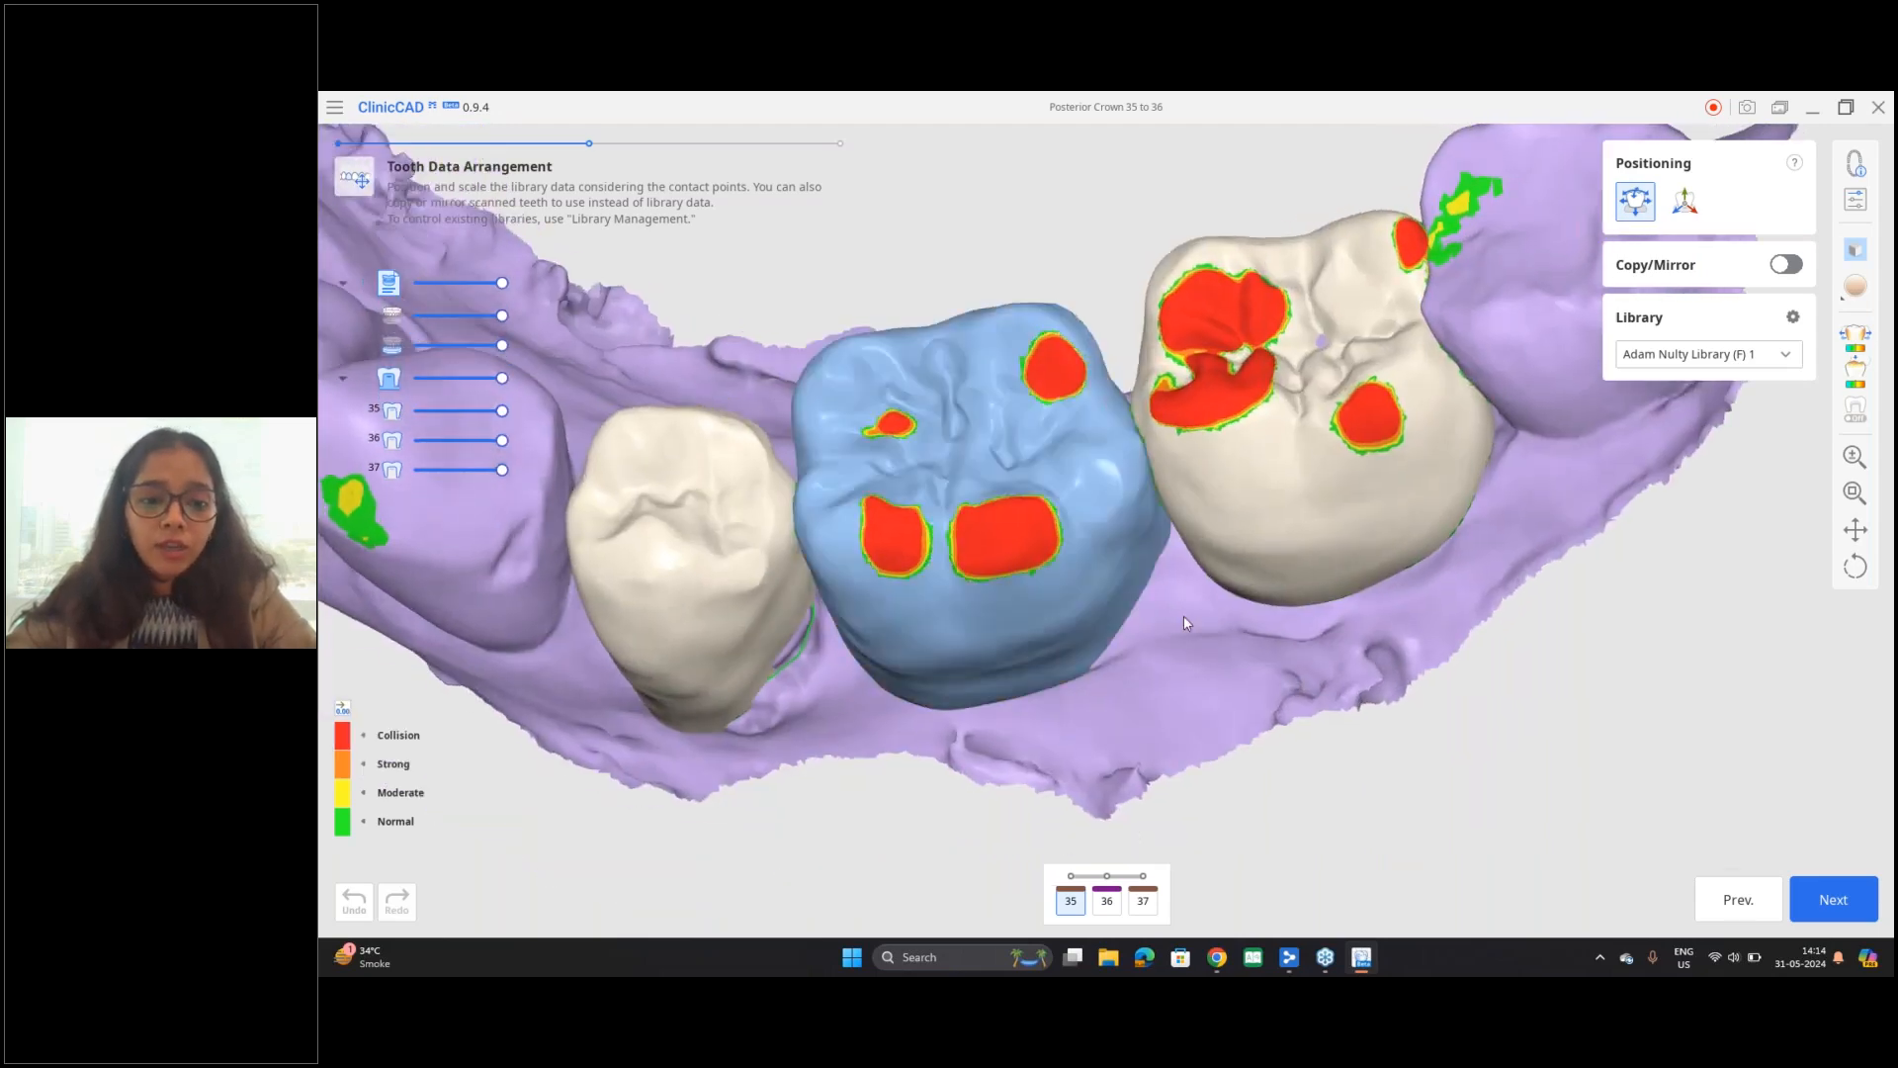
Step: Move tooth 35 slightly with Free Move/Scale and check how its lower edge meets the margin line
right_click_drag(1122, 519, 1106, 561)
left_click(744, 676)
mouse_move(903, 577)
right_mouse_down()
mouse_move(910, 597)
mouse_move(909, 568)
right_mouse_up()
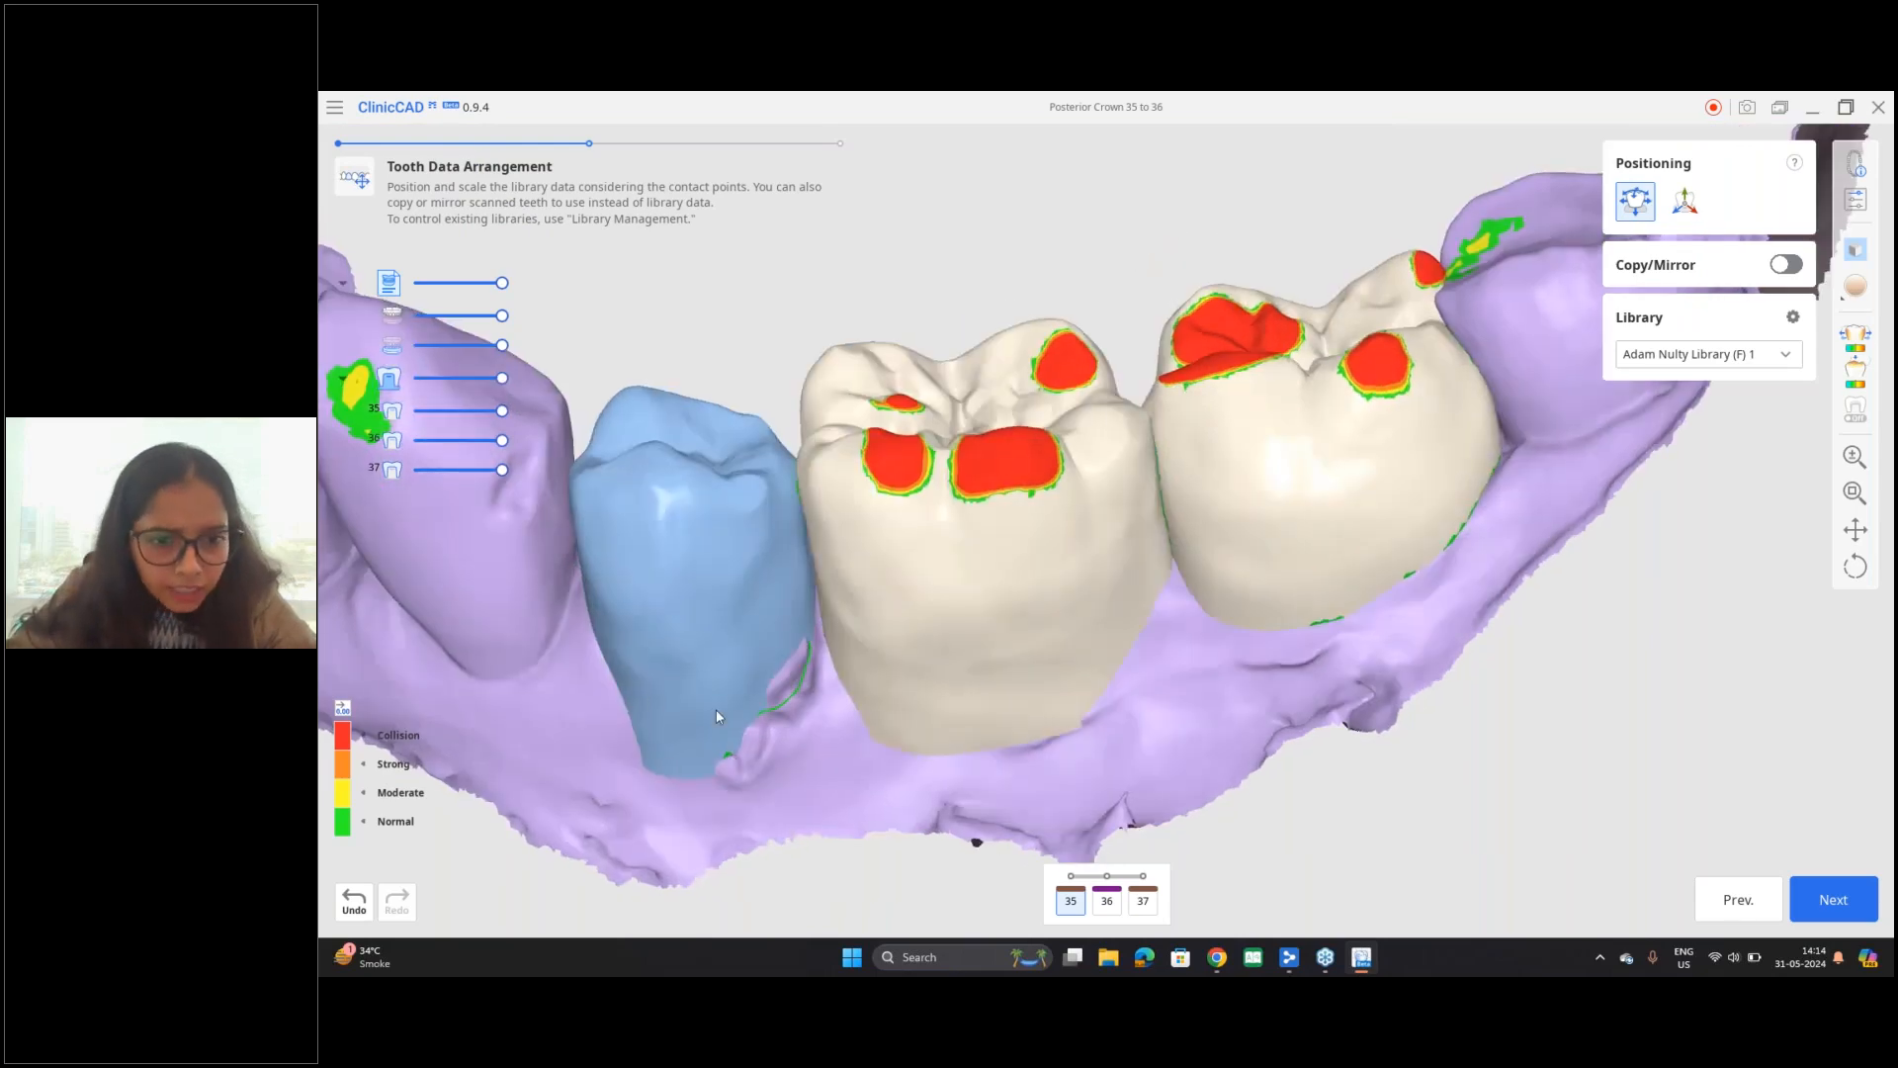
right_click_drag(716, 708, 673, 678)
scroll(674, 680, "up", 5)
scroll(757, 644, "down", 6)
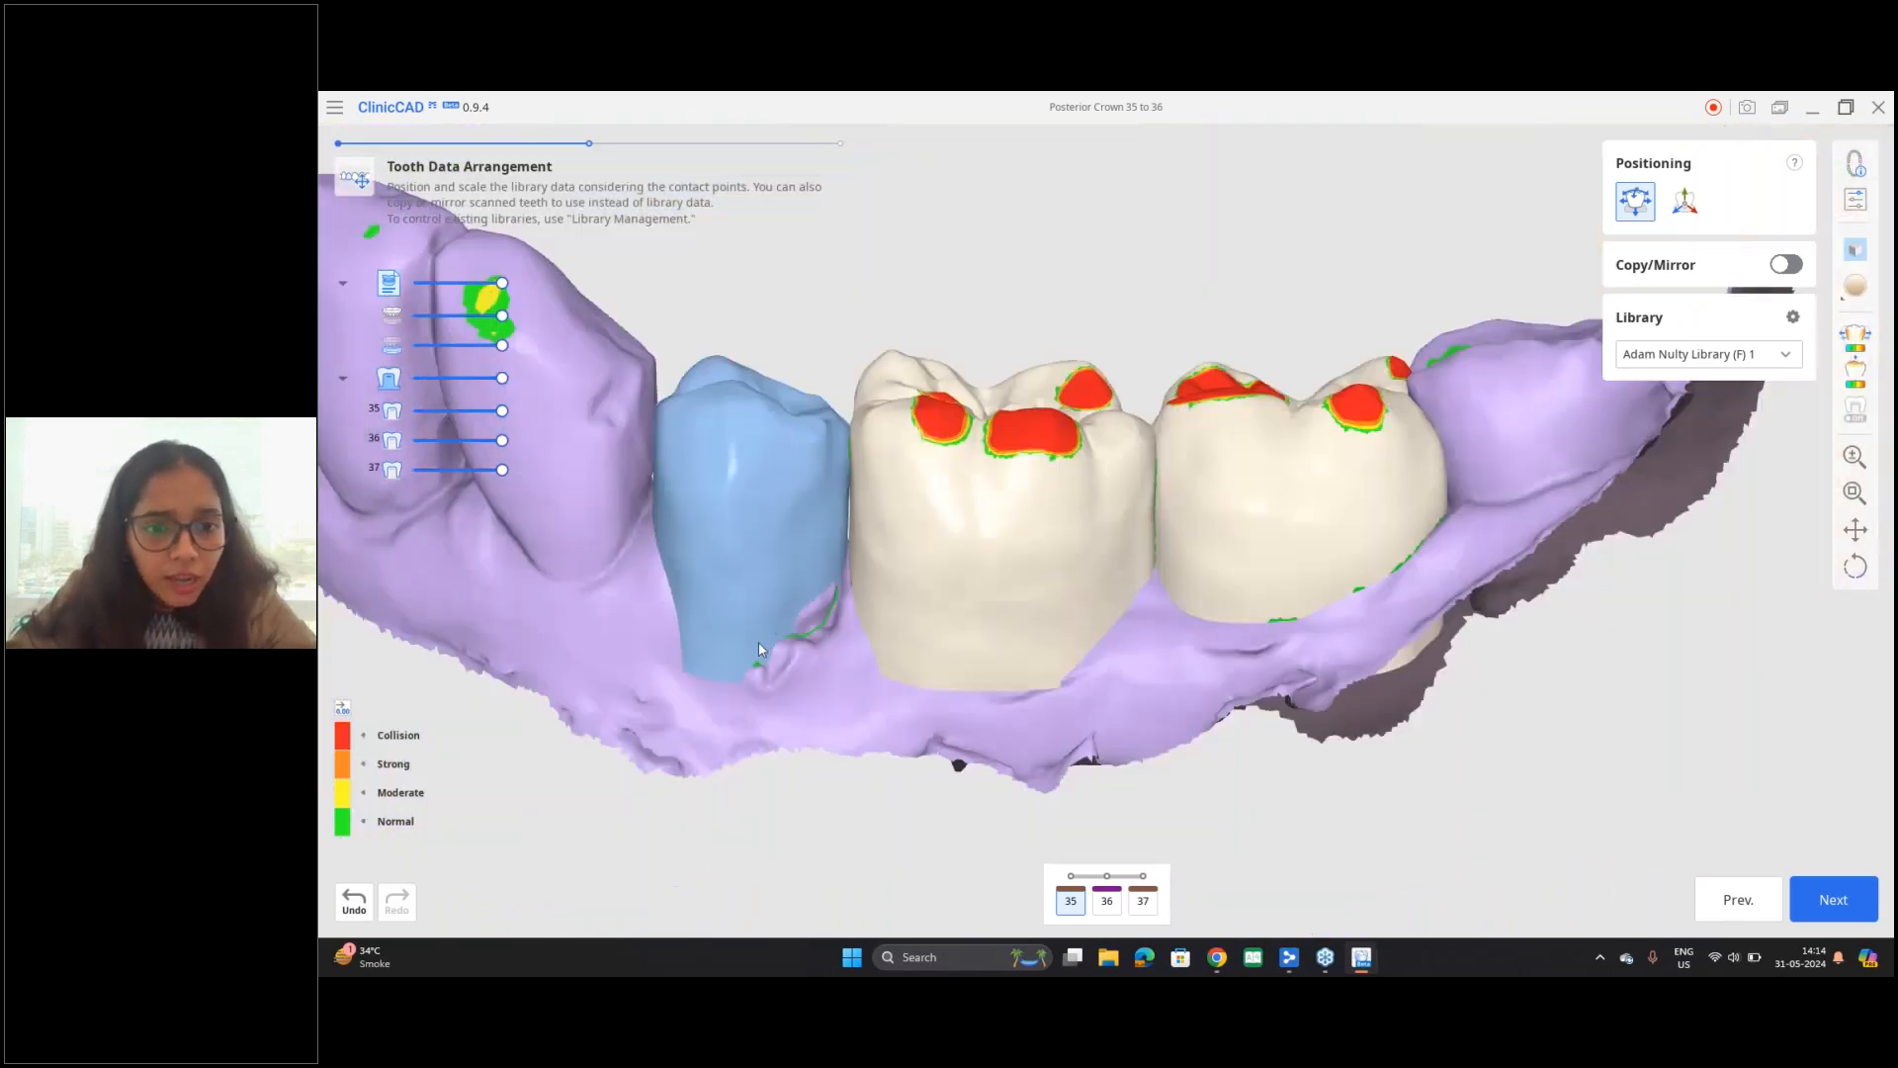
scroll(763, 647, "up", 6)
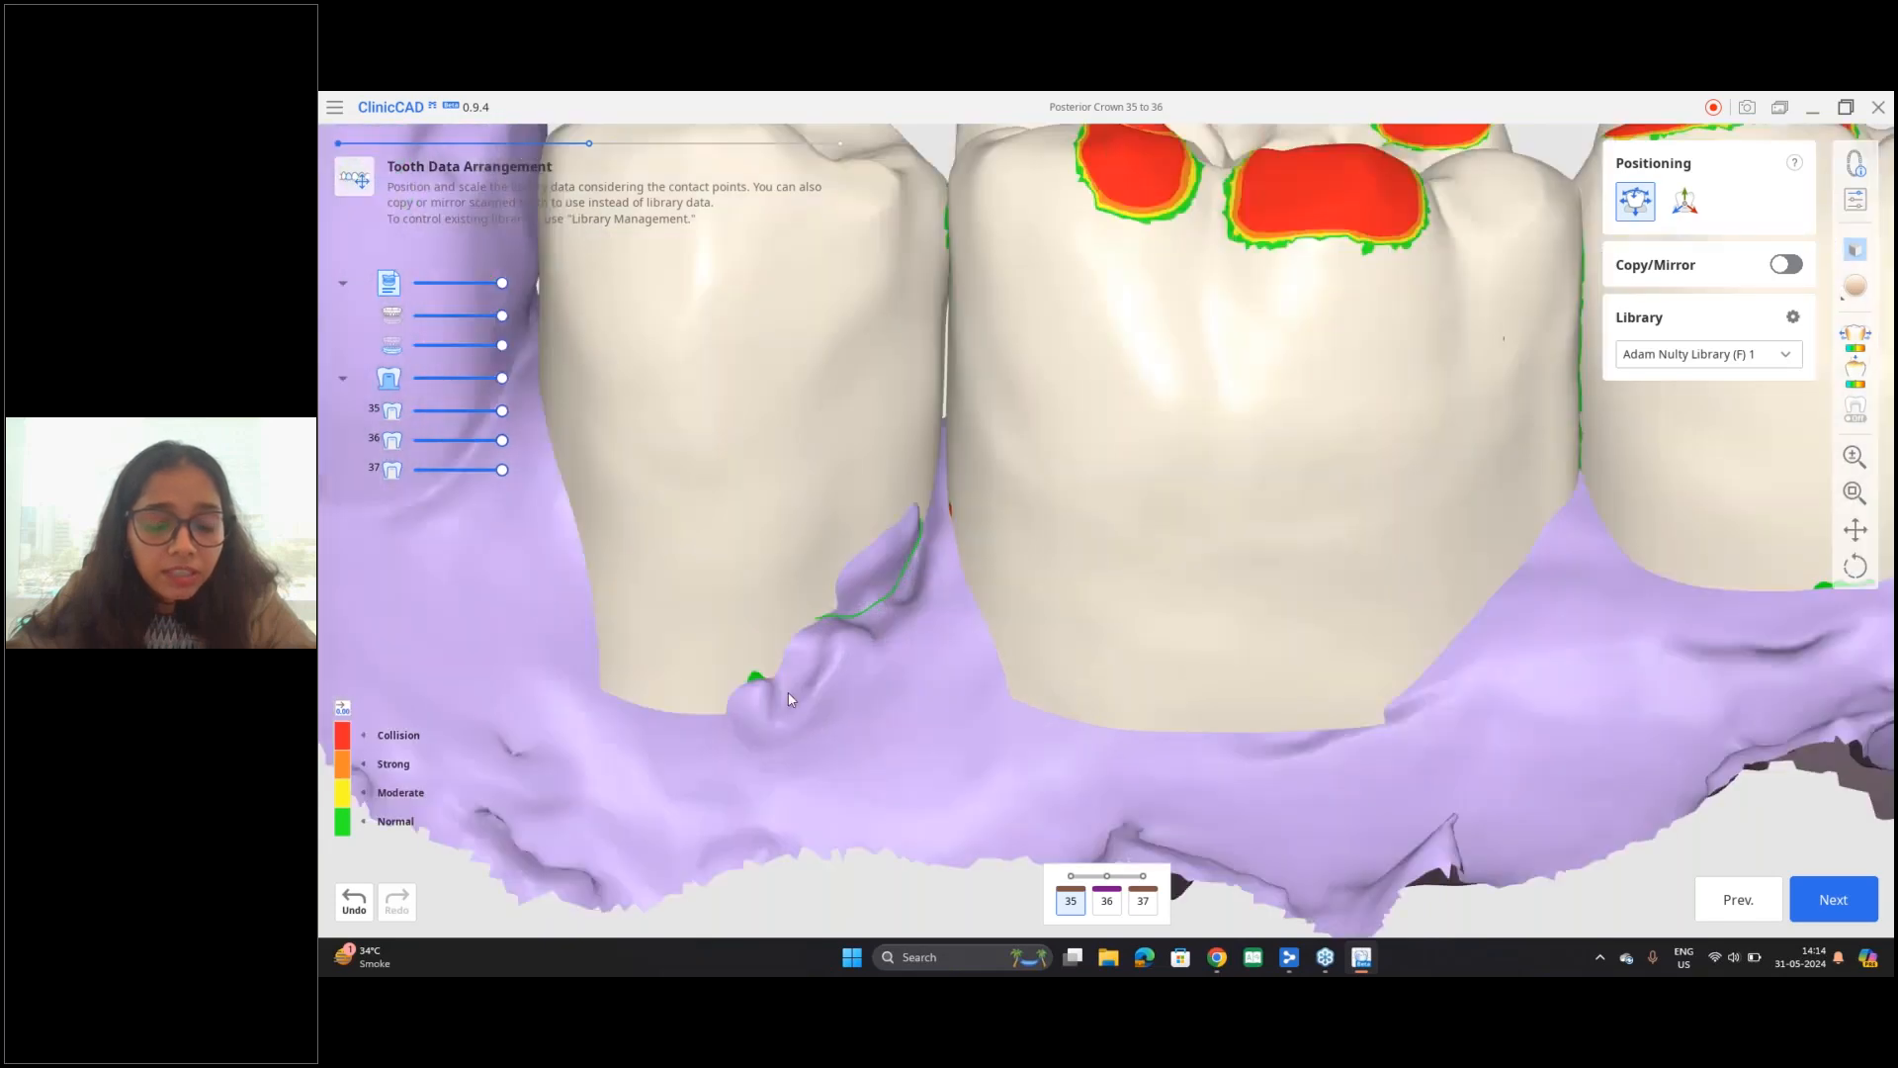
right_click_drag(752, 695, 928, 561)
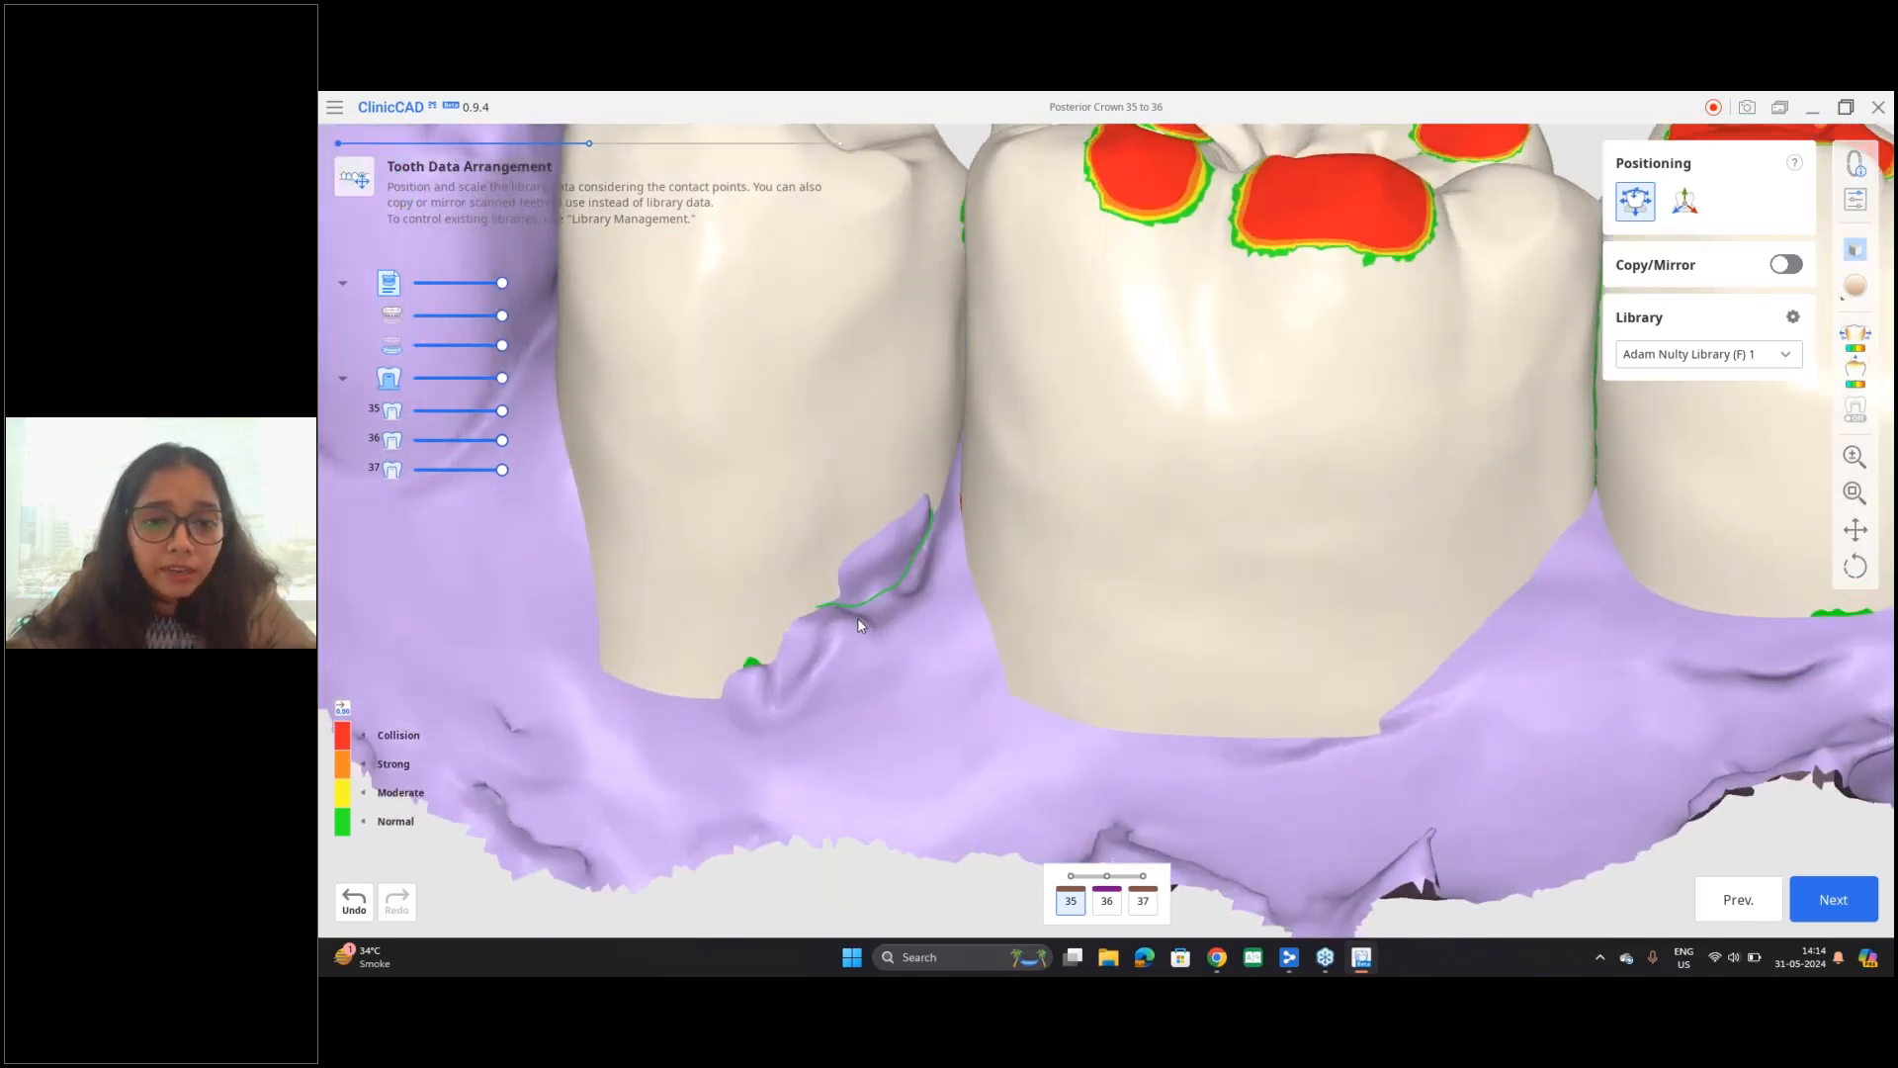
scroll(858, 621, "down", 5)
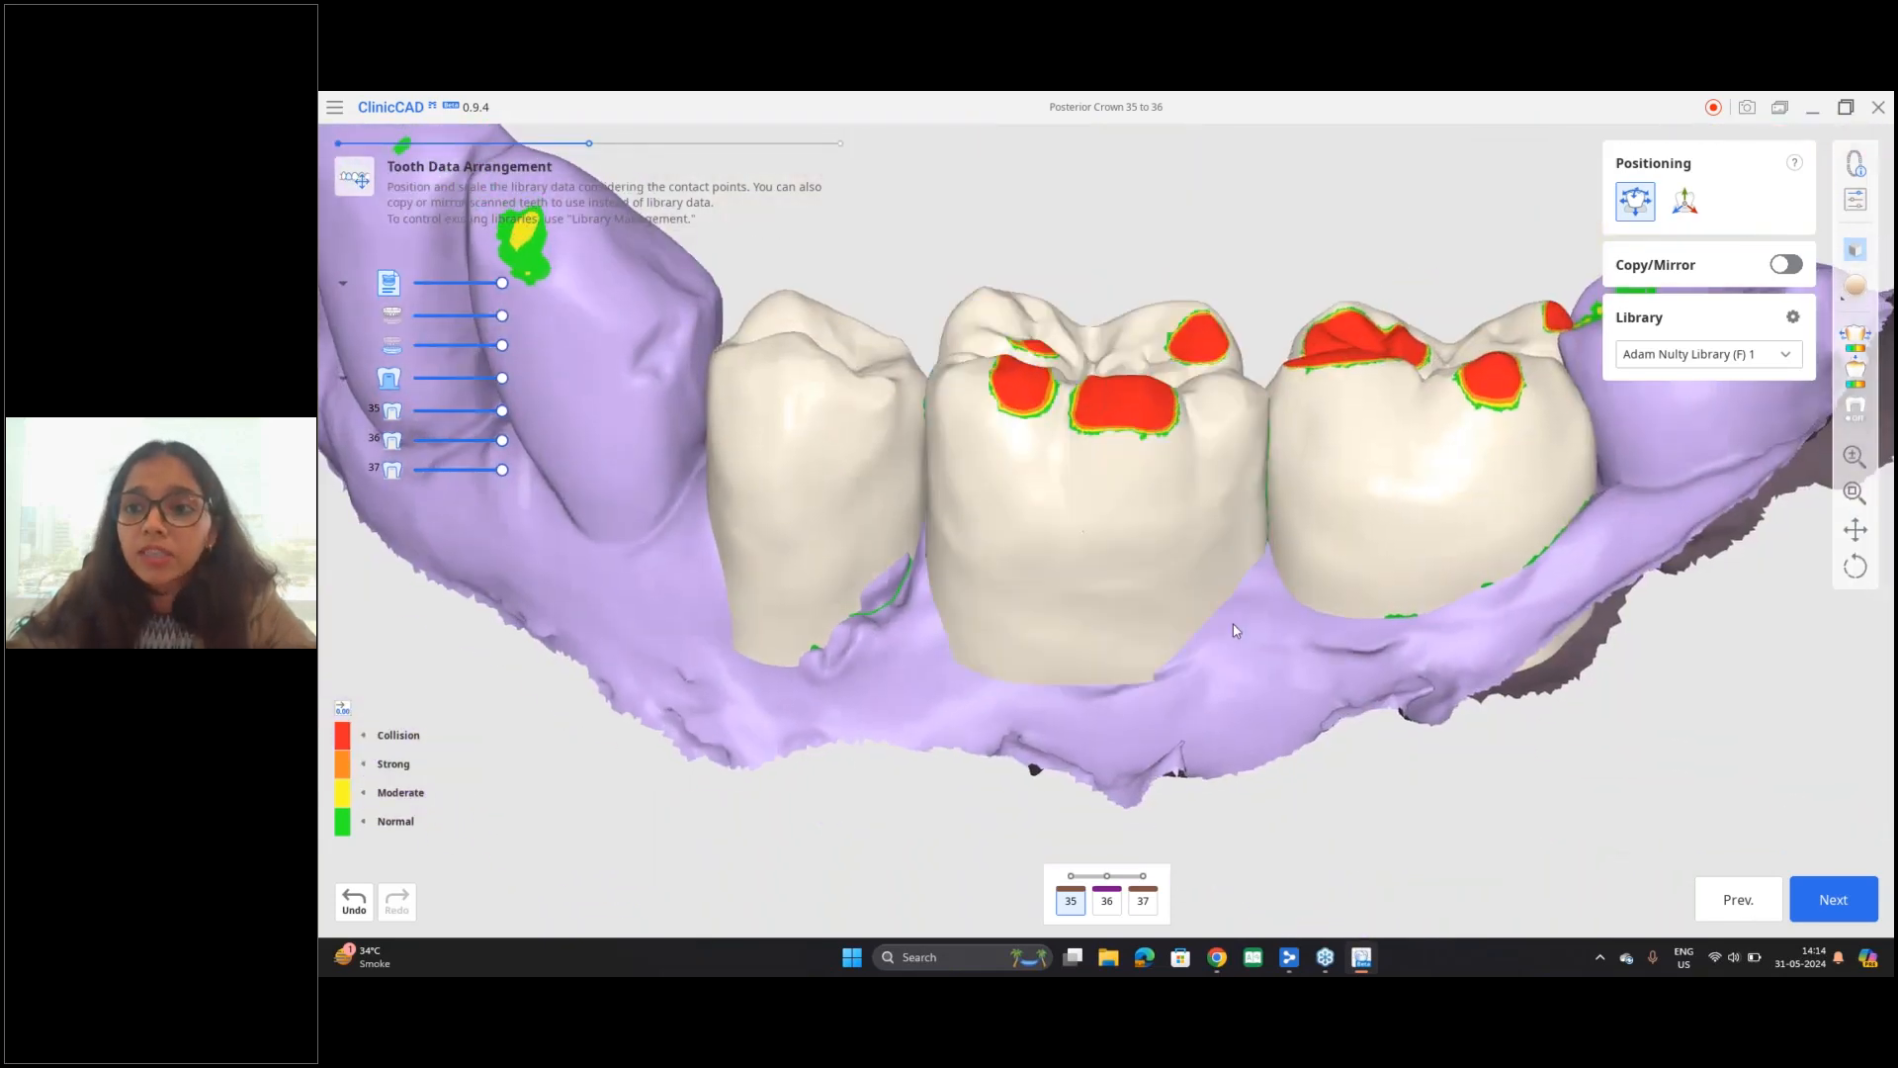
Step: Toggle Free Move/Scale off and on again, and shift tooth 35 slightly in the occlusal direction
left_click(1635, 206)
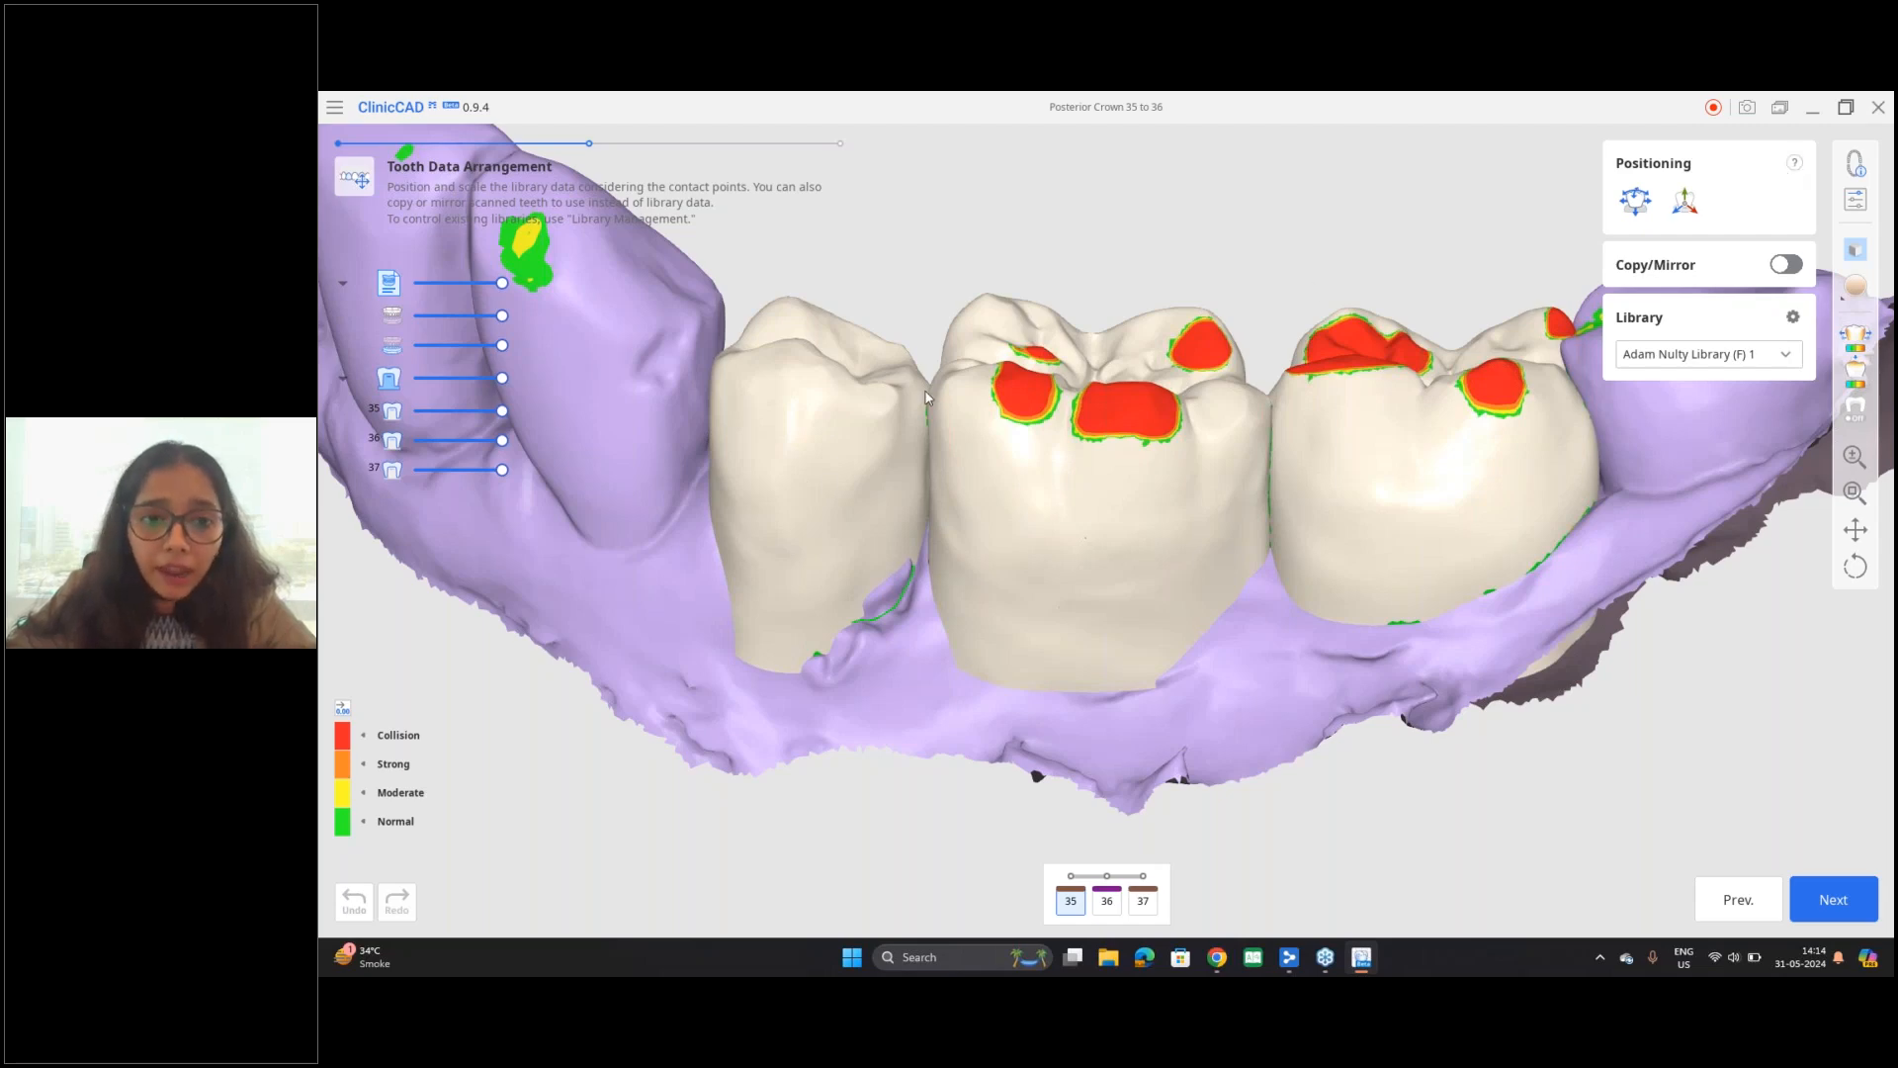
right_click_drag(930, 472, 999, 563)
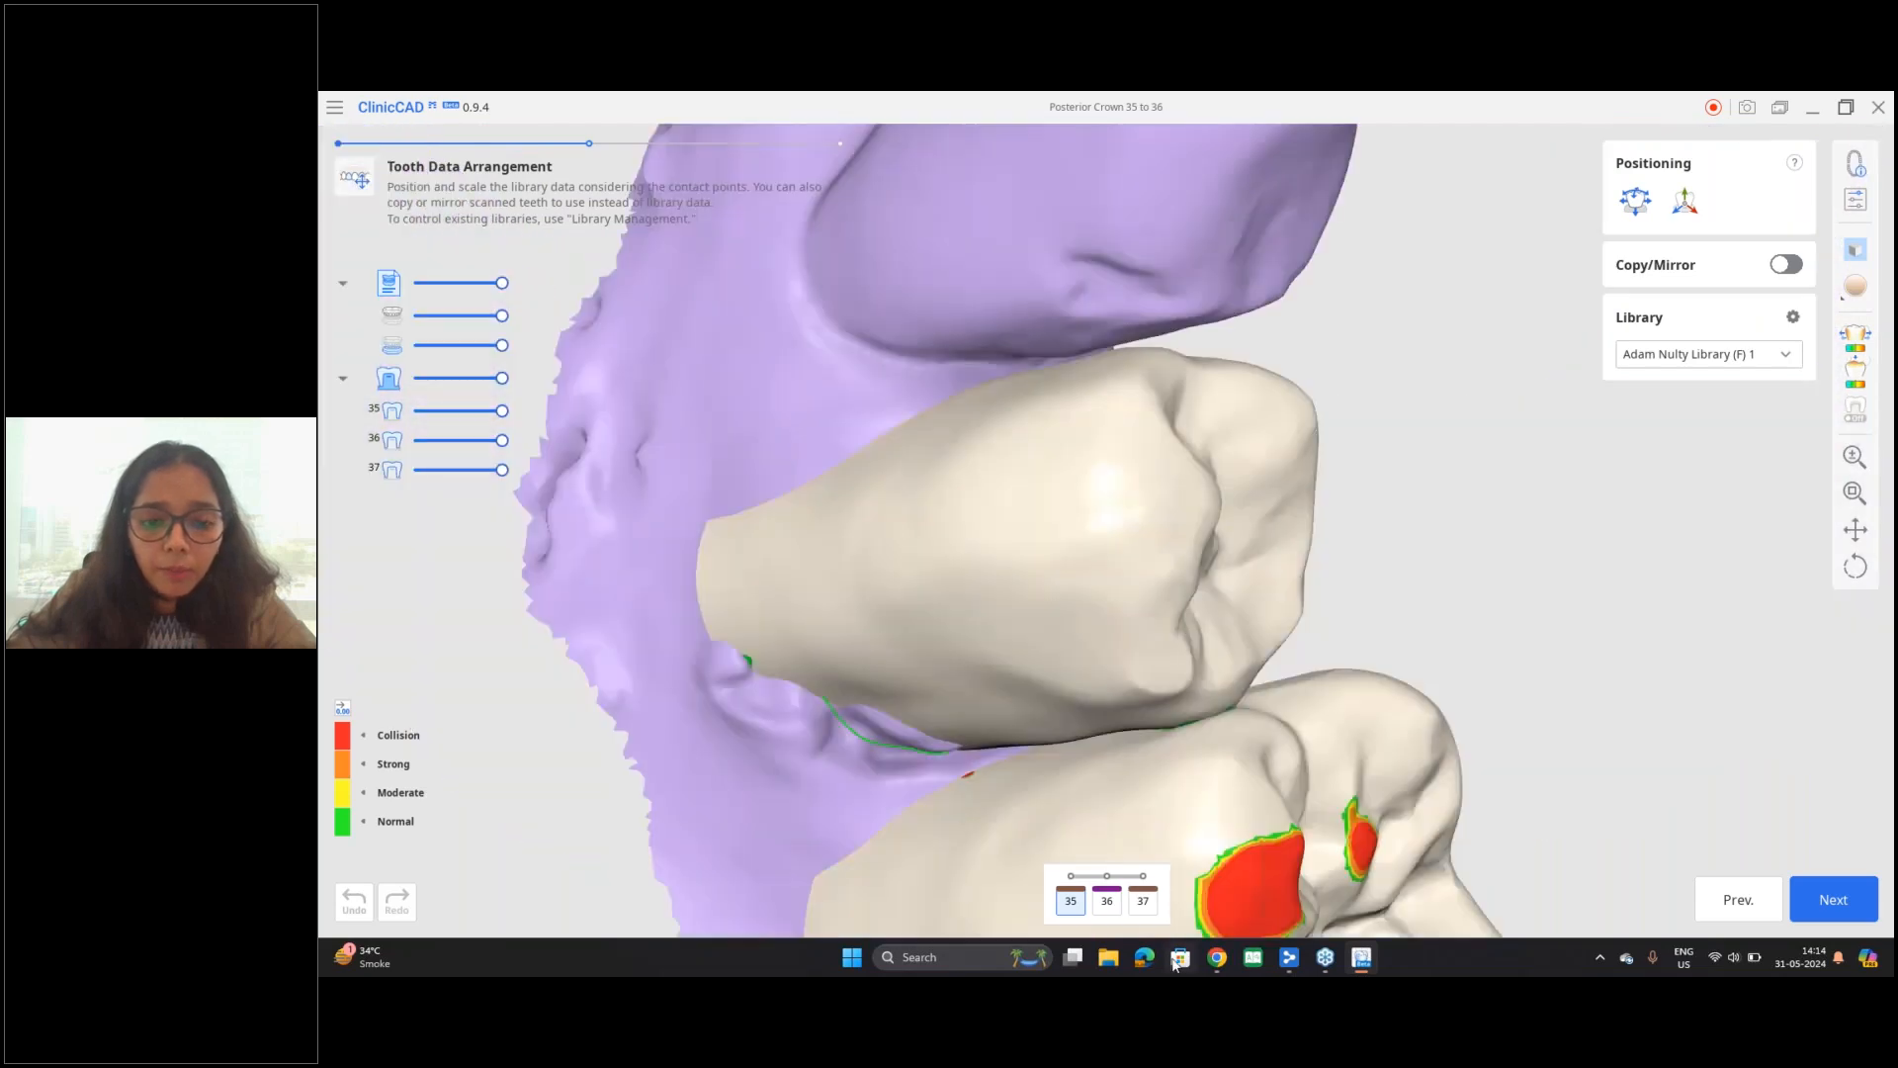
left_click(1642, 207)
left_click_drag(1123, 521, 1176, 514)
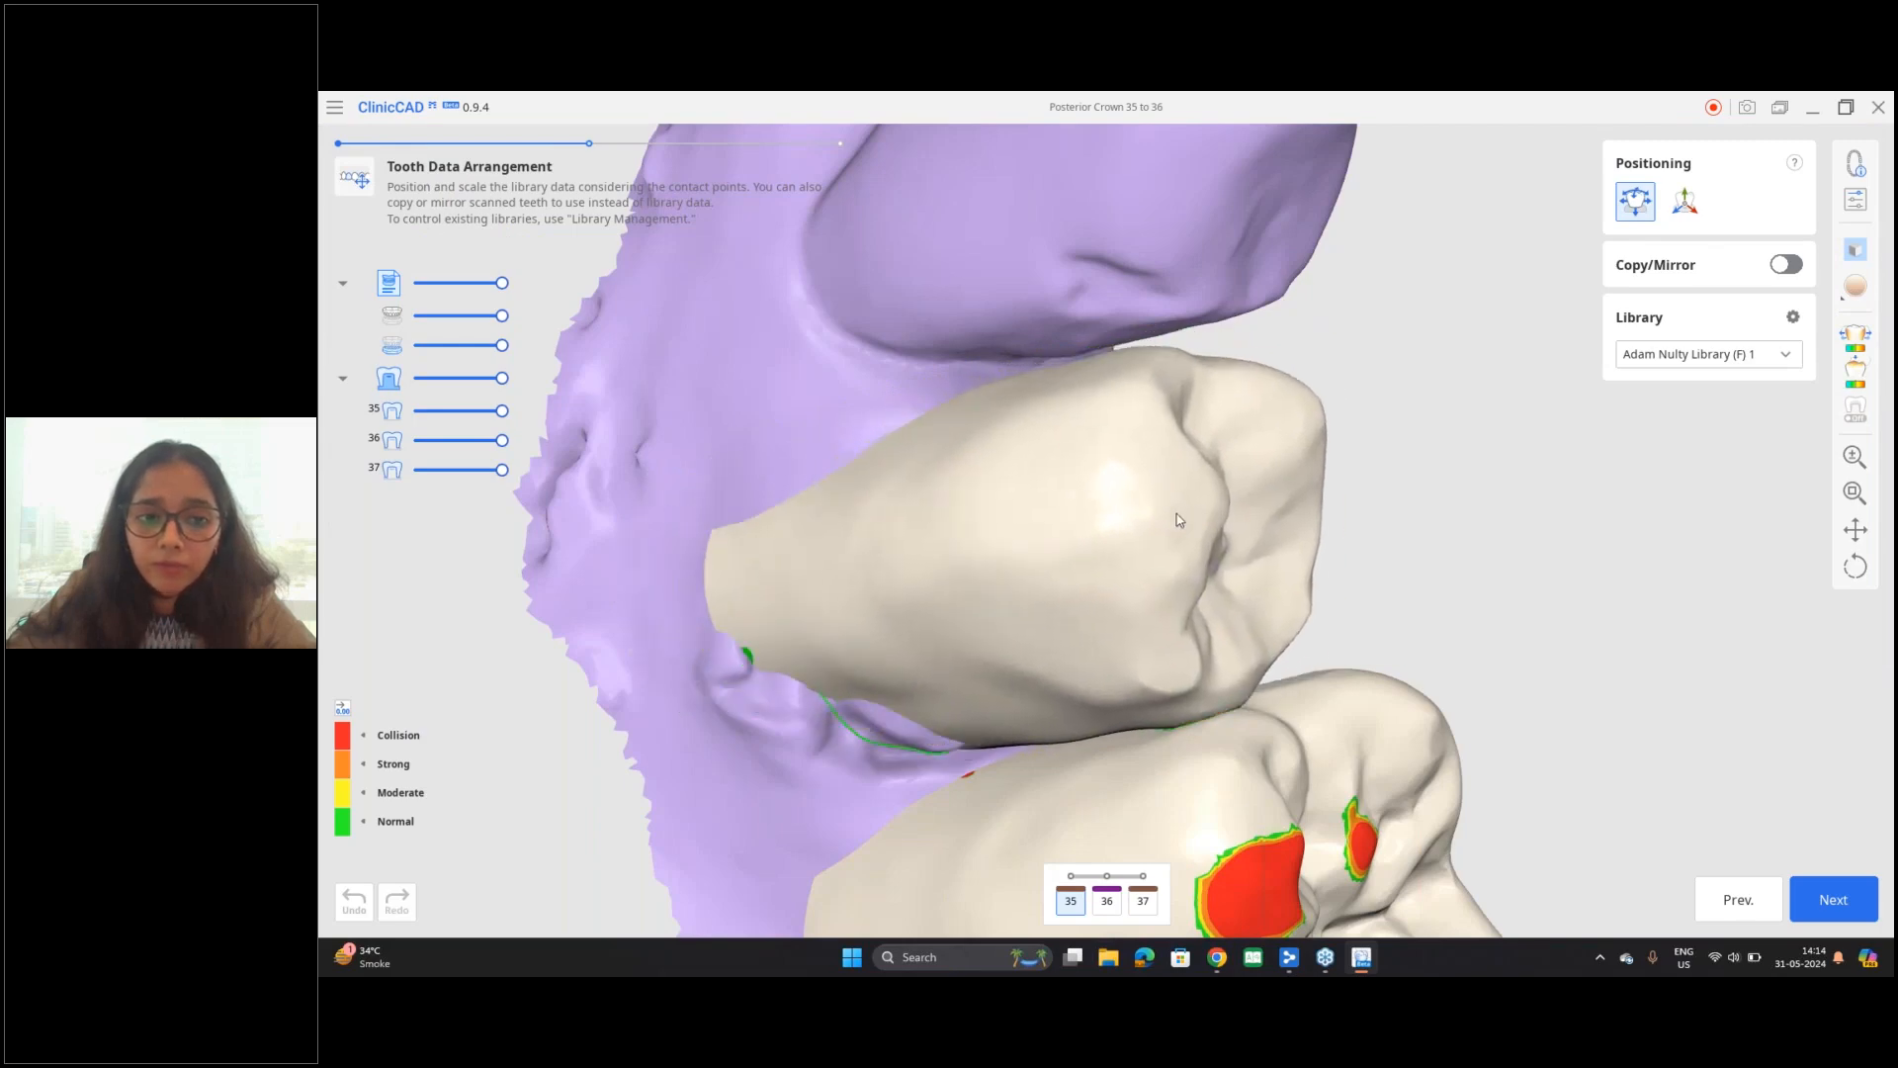
right_click_drag(1468, 437, 1063, 721)
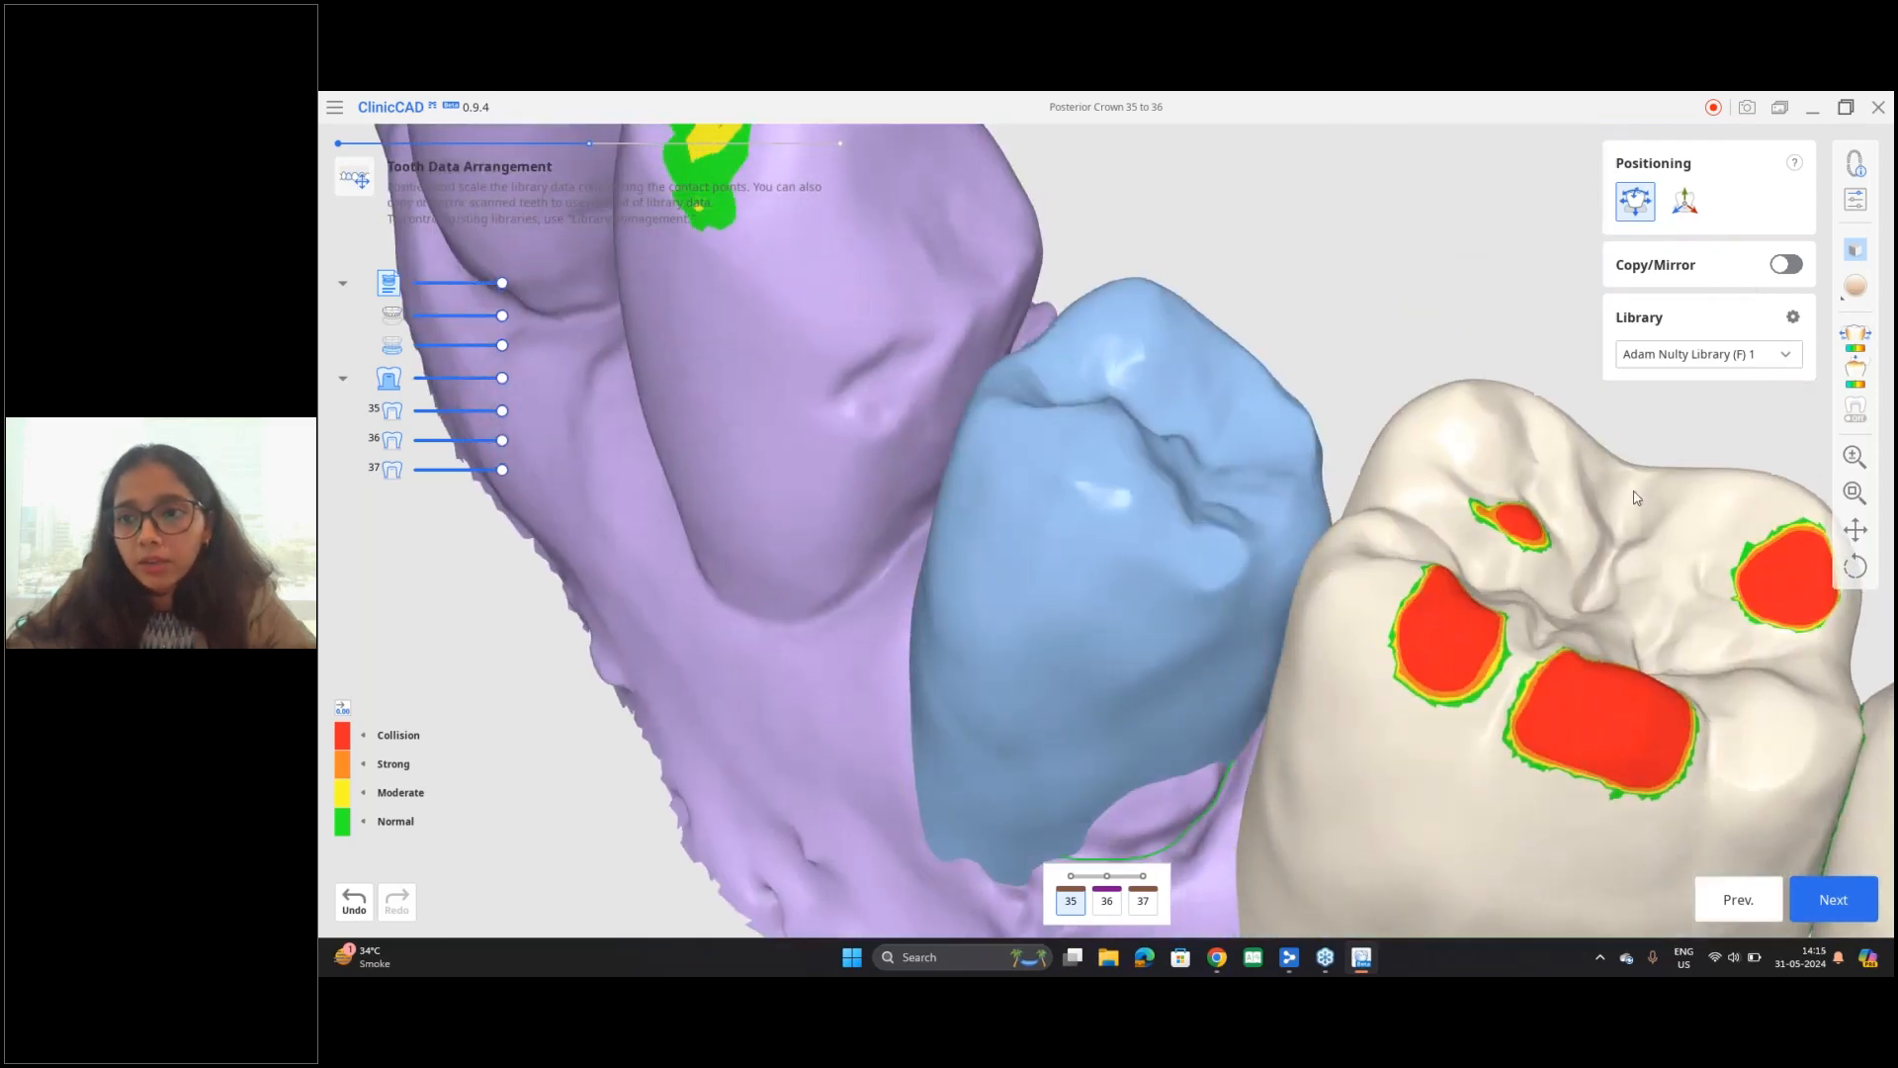
Step: Review the Free Move/Scale shortcuts and switch the positioning of tooth 35 to the 3D Manipulator
left_click(1794, 163)
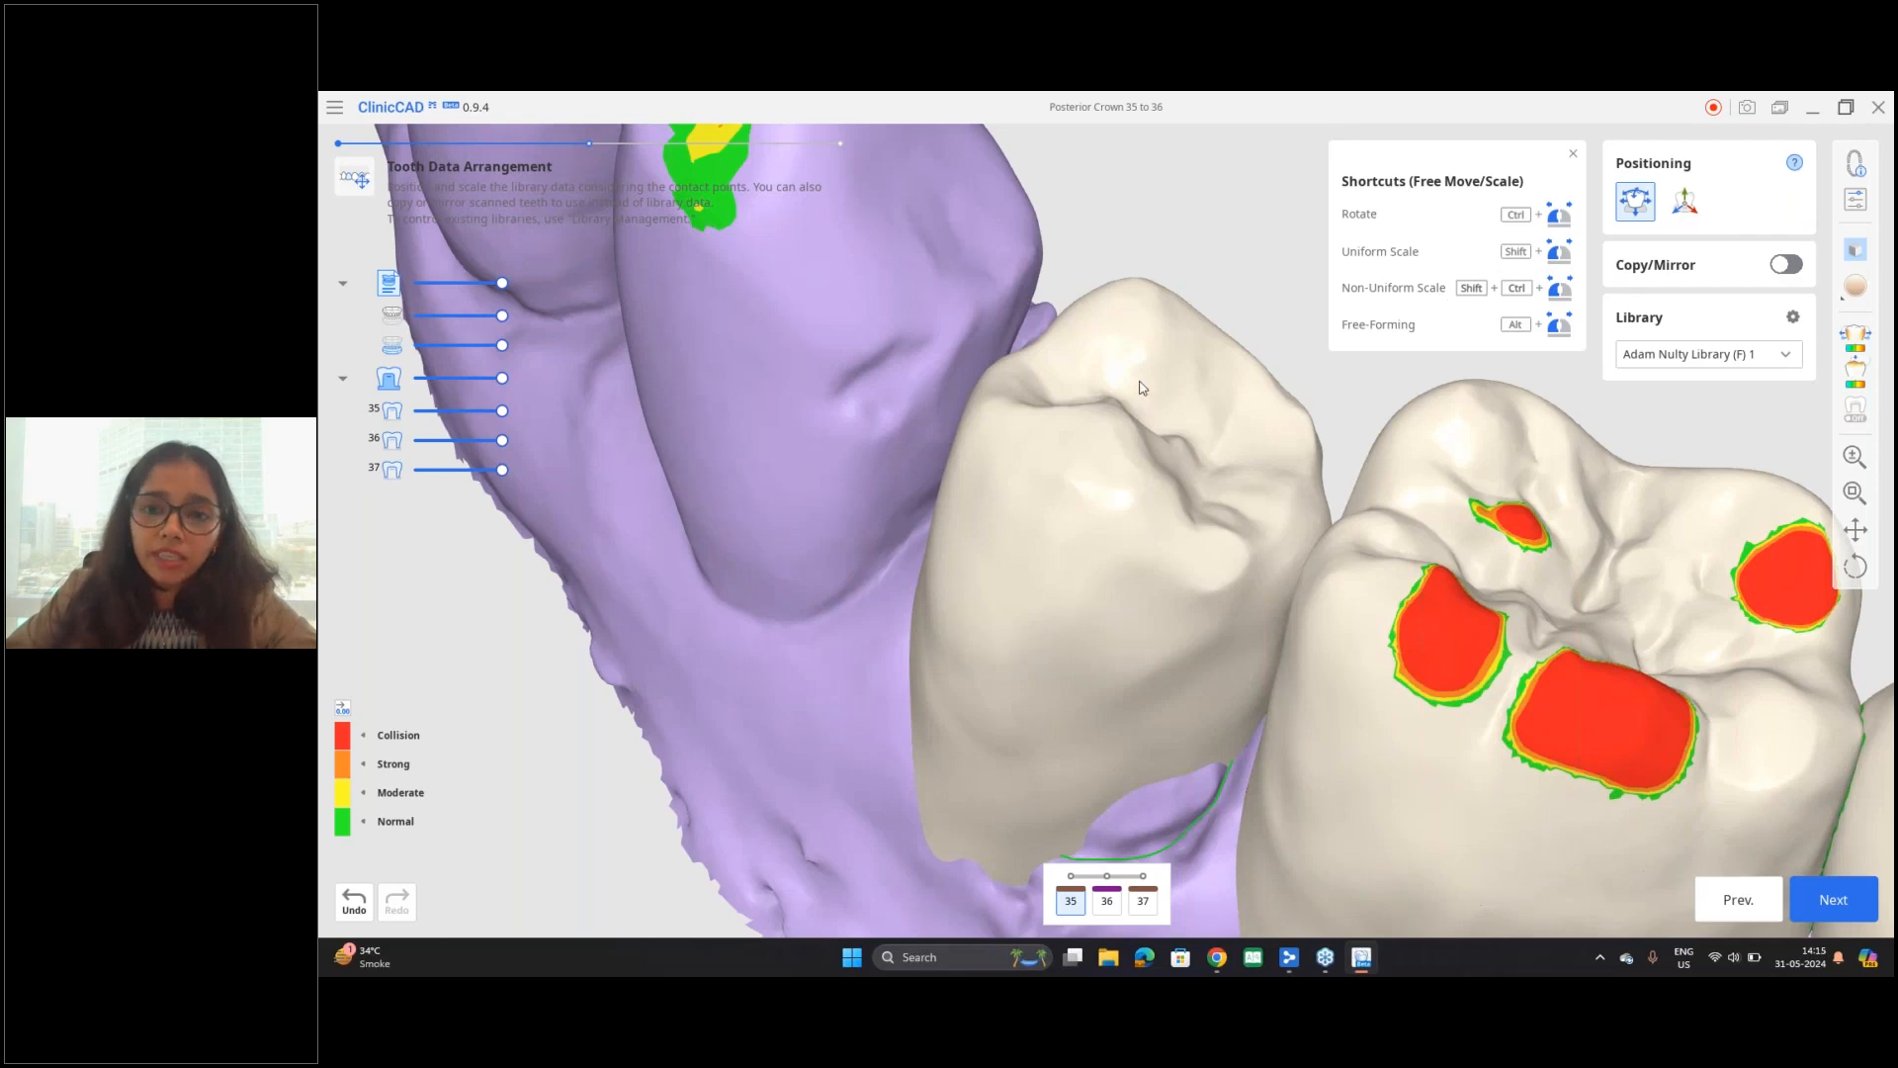
left_click(1572, 158)
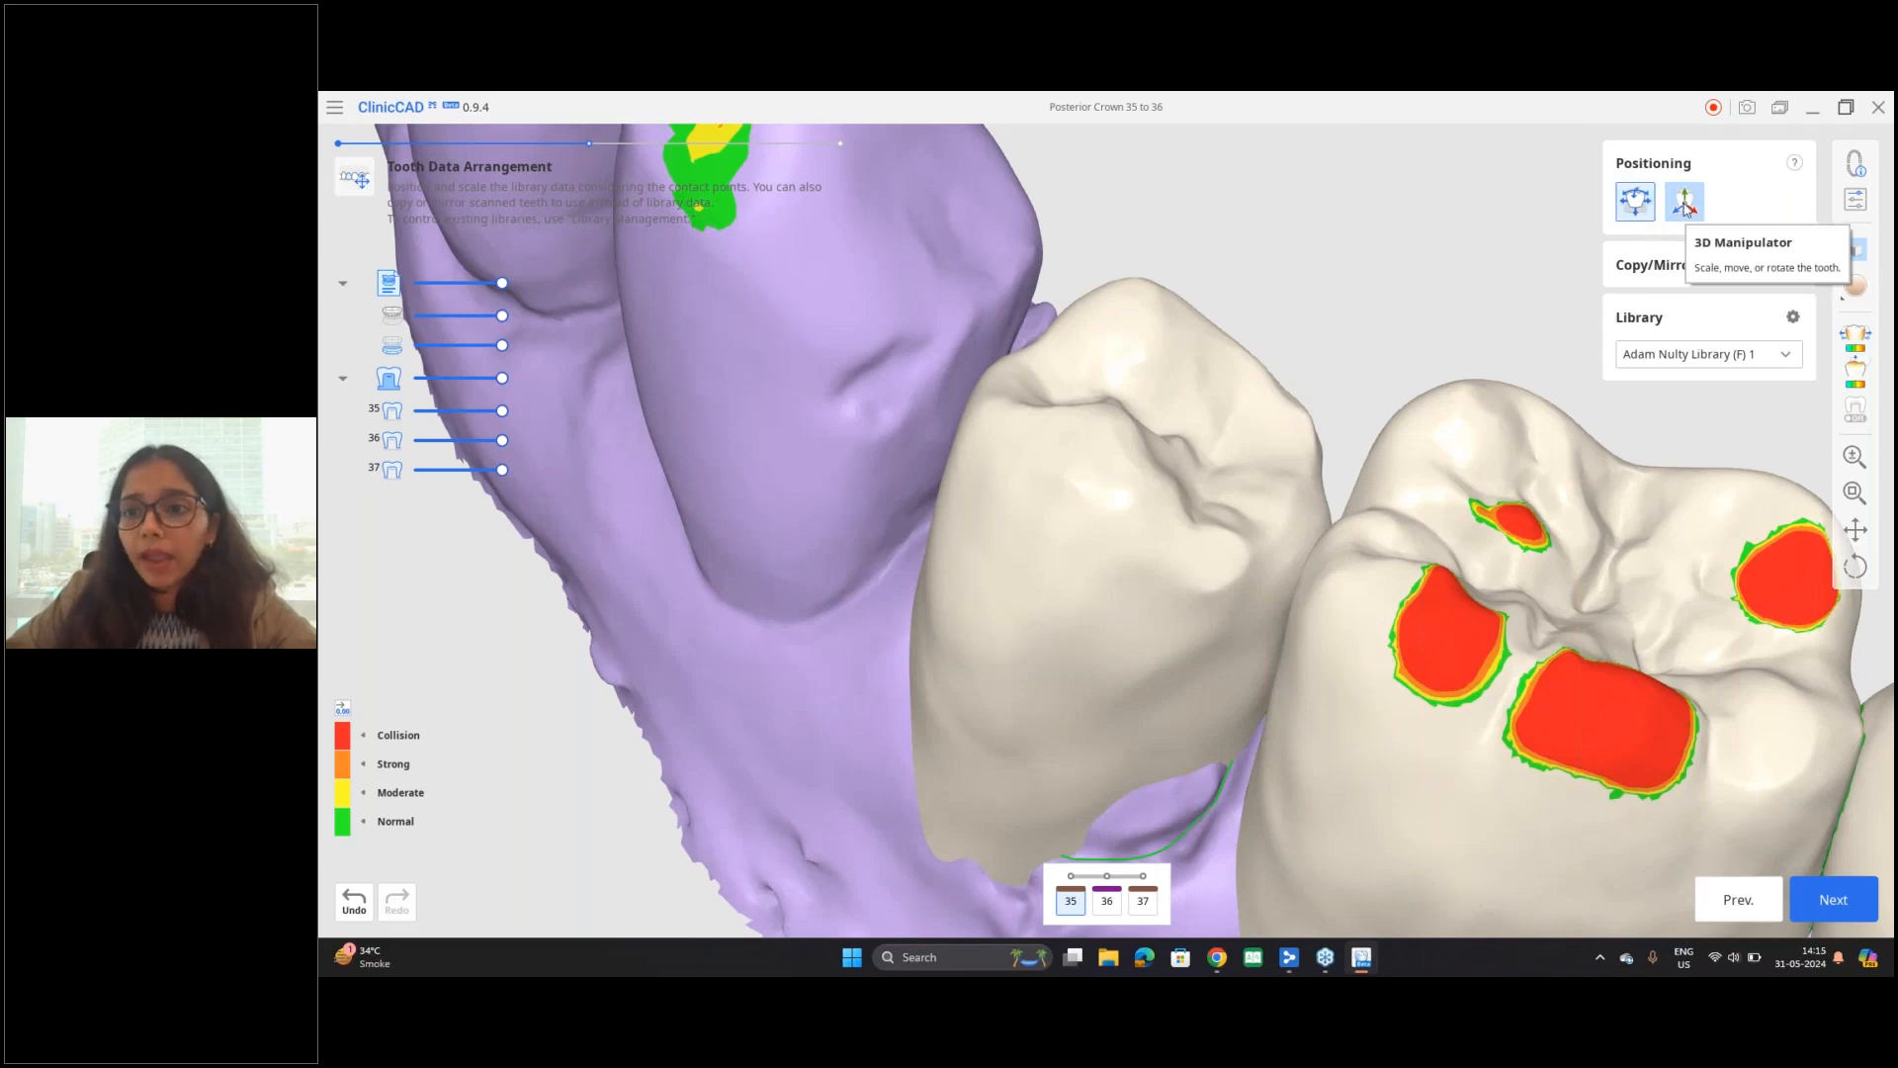
left_click(1689, 212)
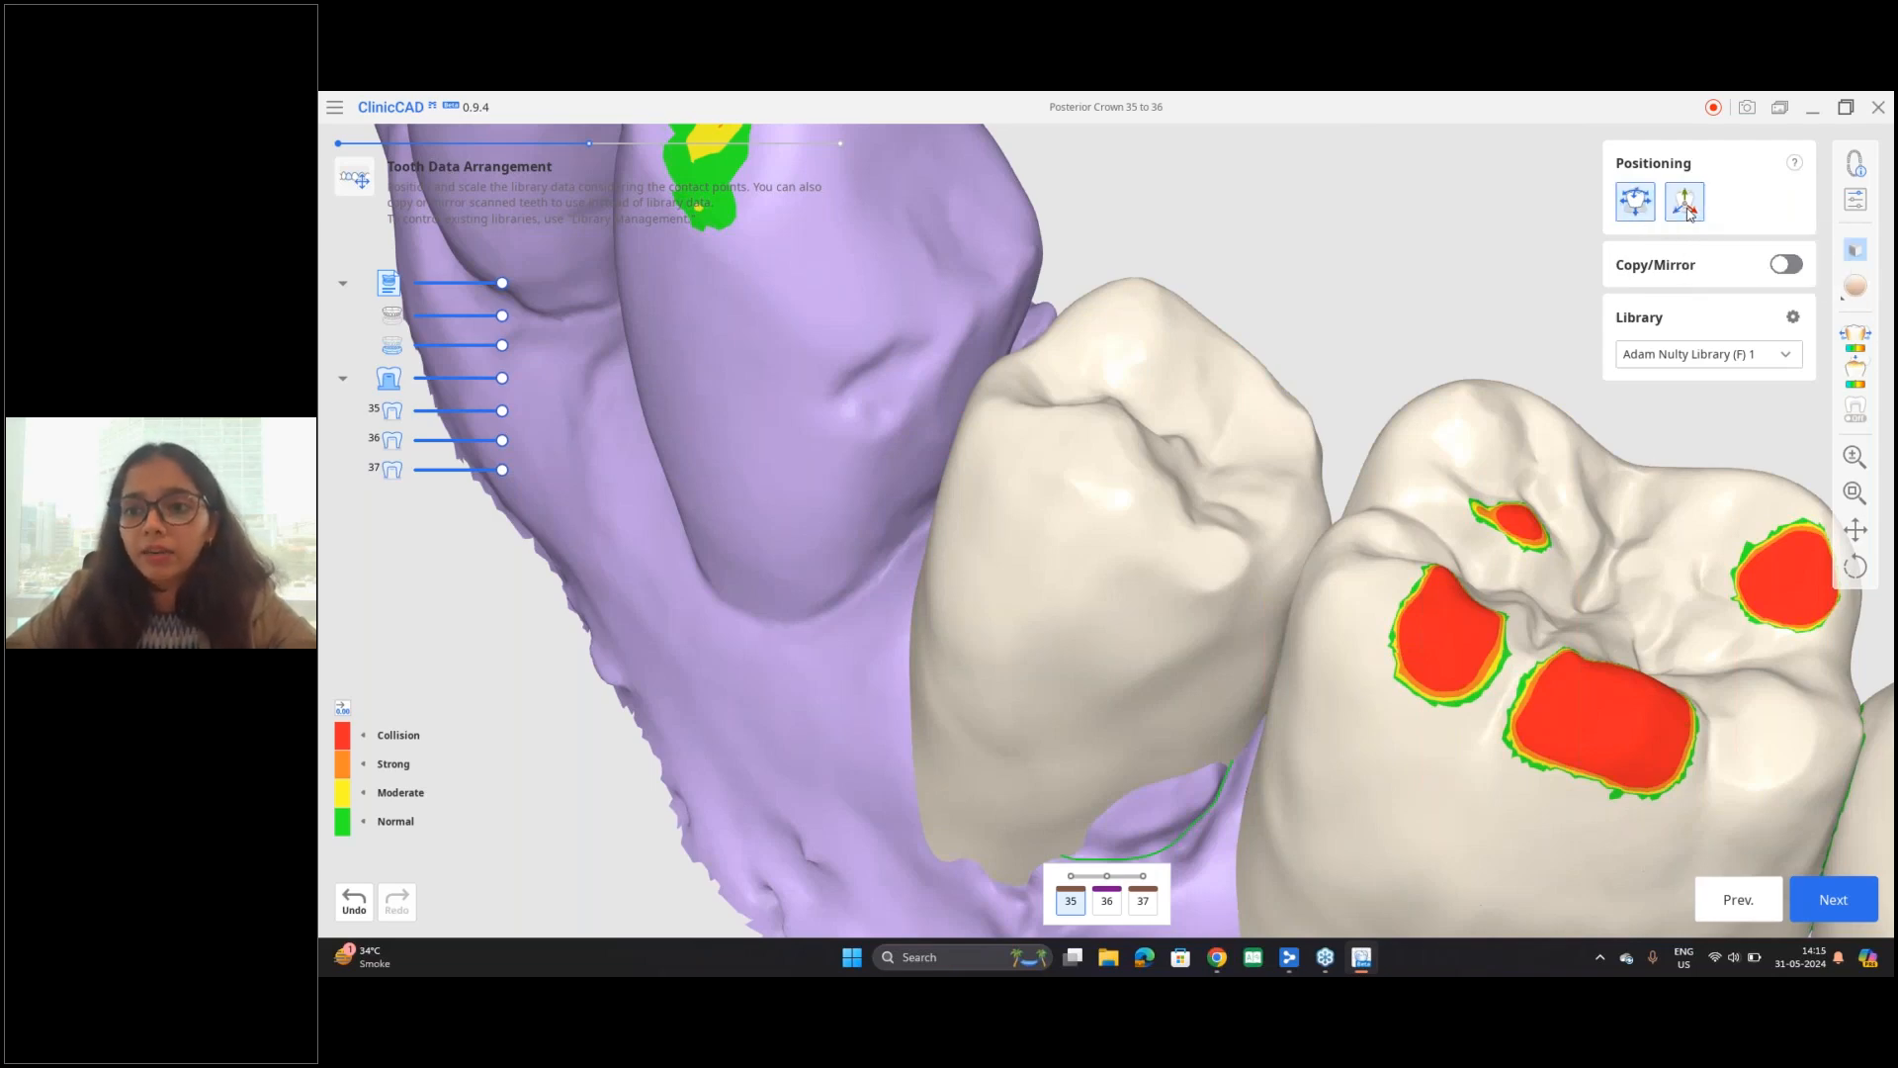
scroll(1284, 356, "down", 3)
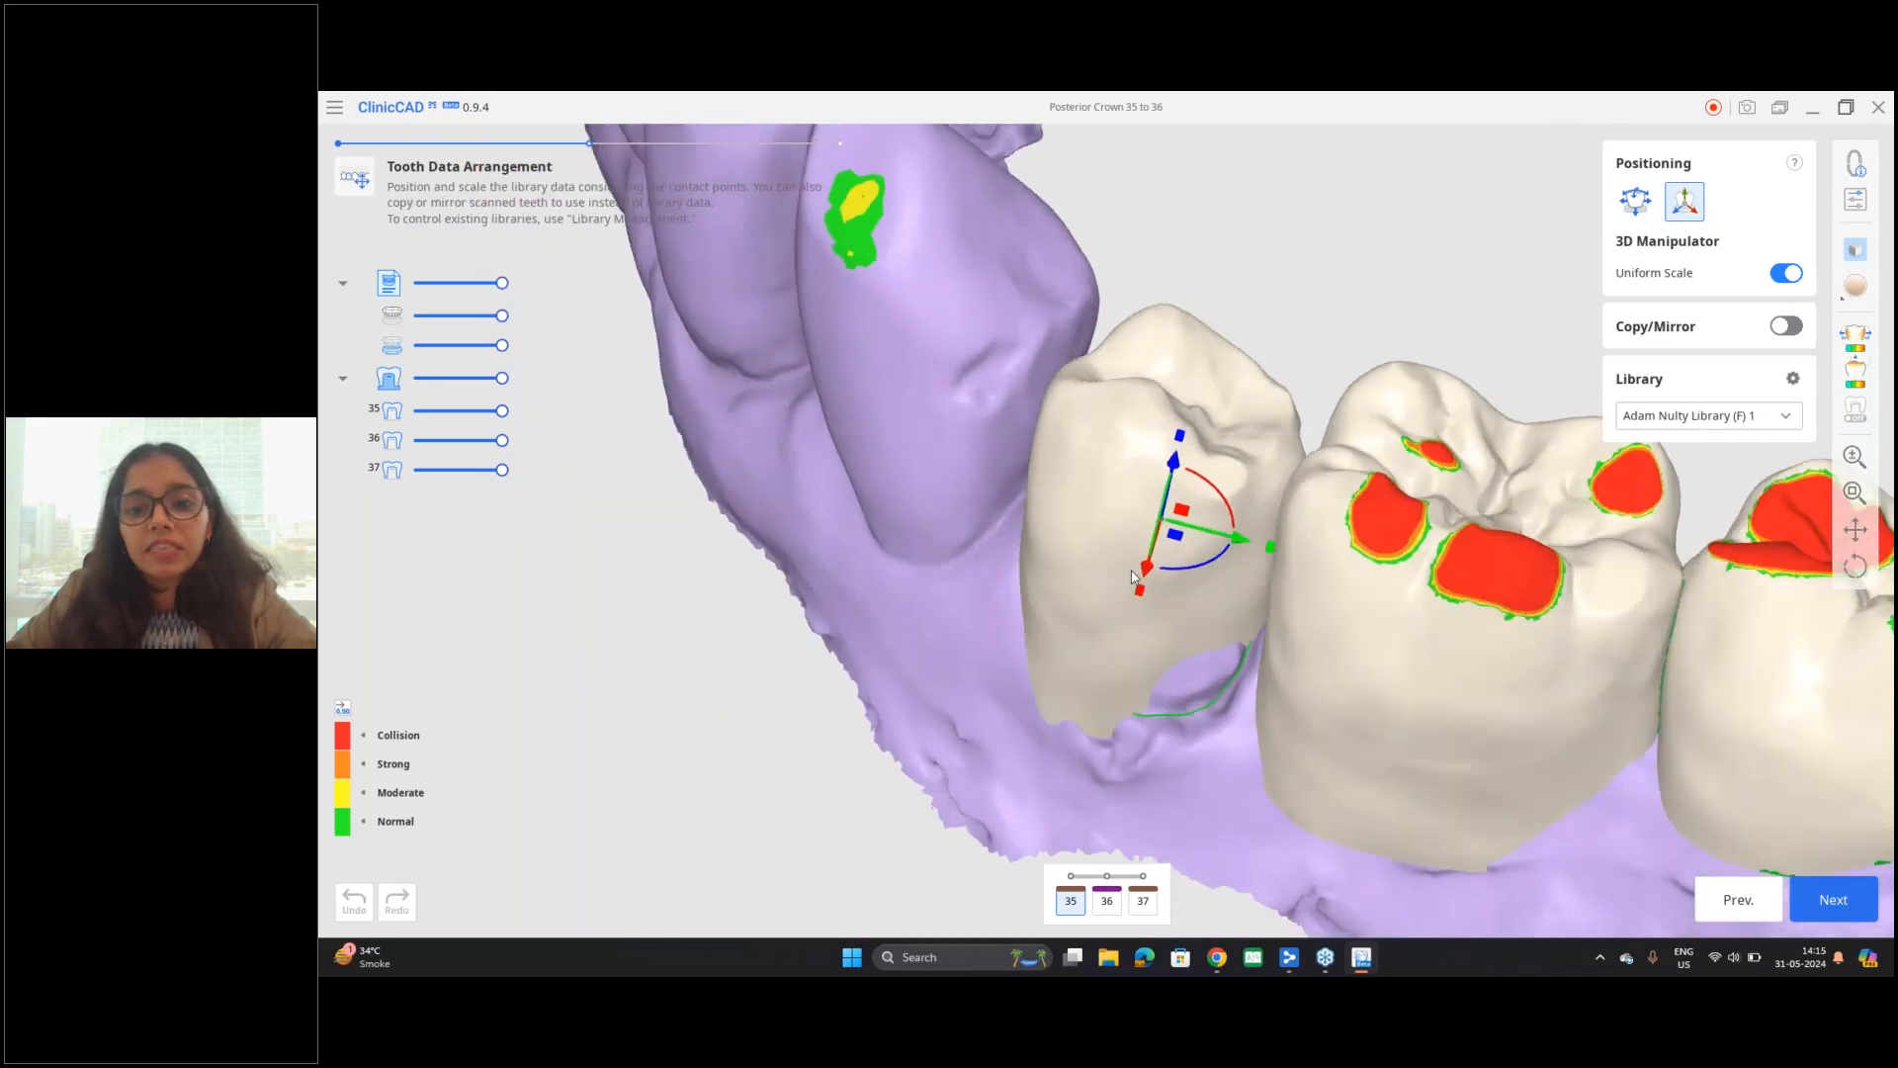
scroll(1137, 573, "up", 1)
scroll(1135, 576, "up", 2)
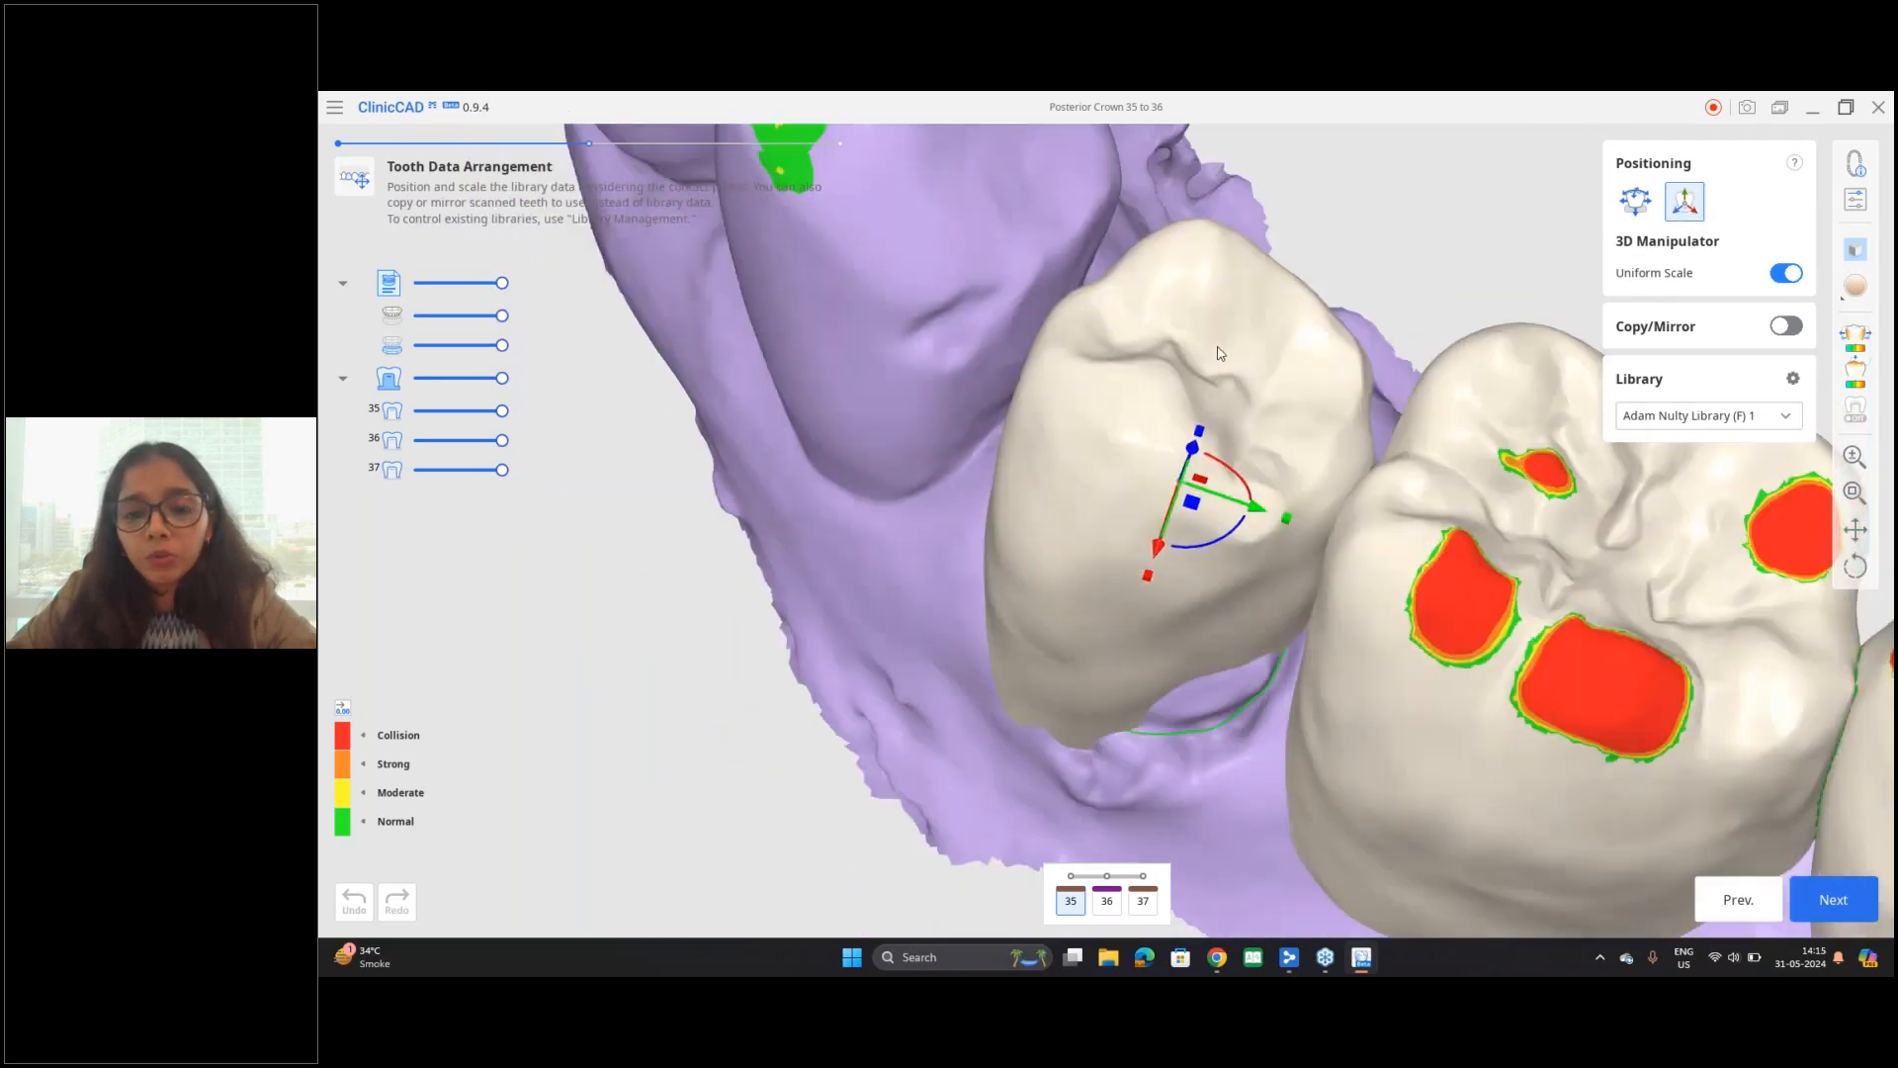
right_click_drag(1192, 396, 1147, 413)
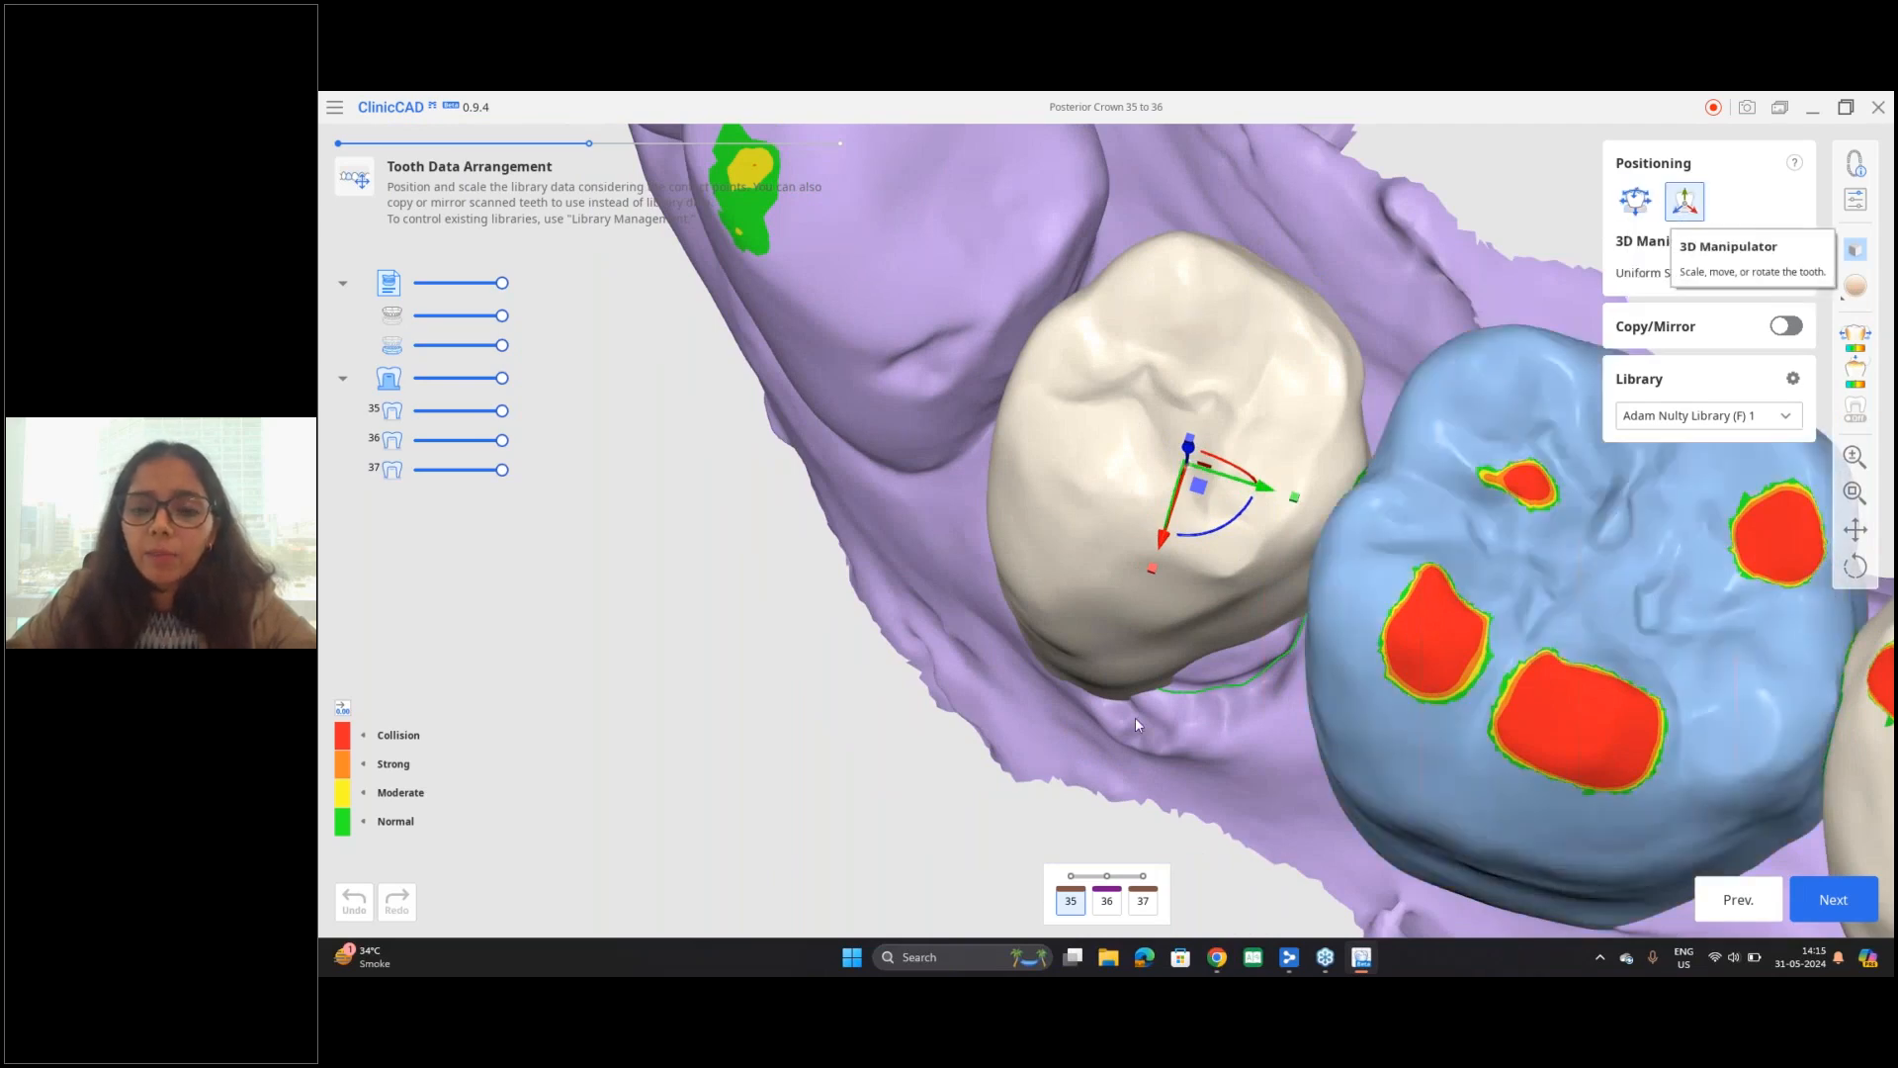
right_click_drag(1144, 763, 1146, 781)
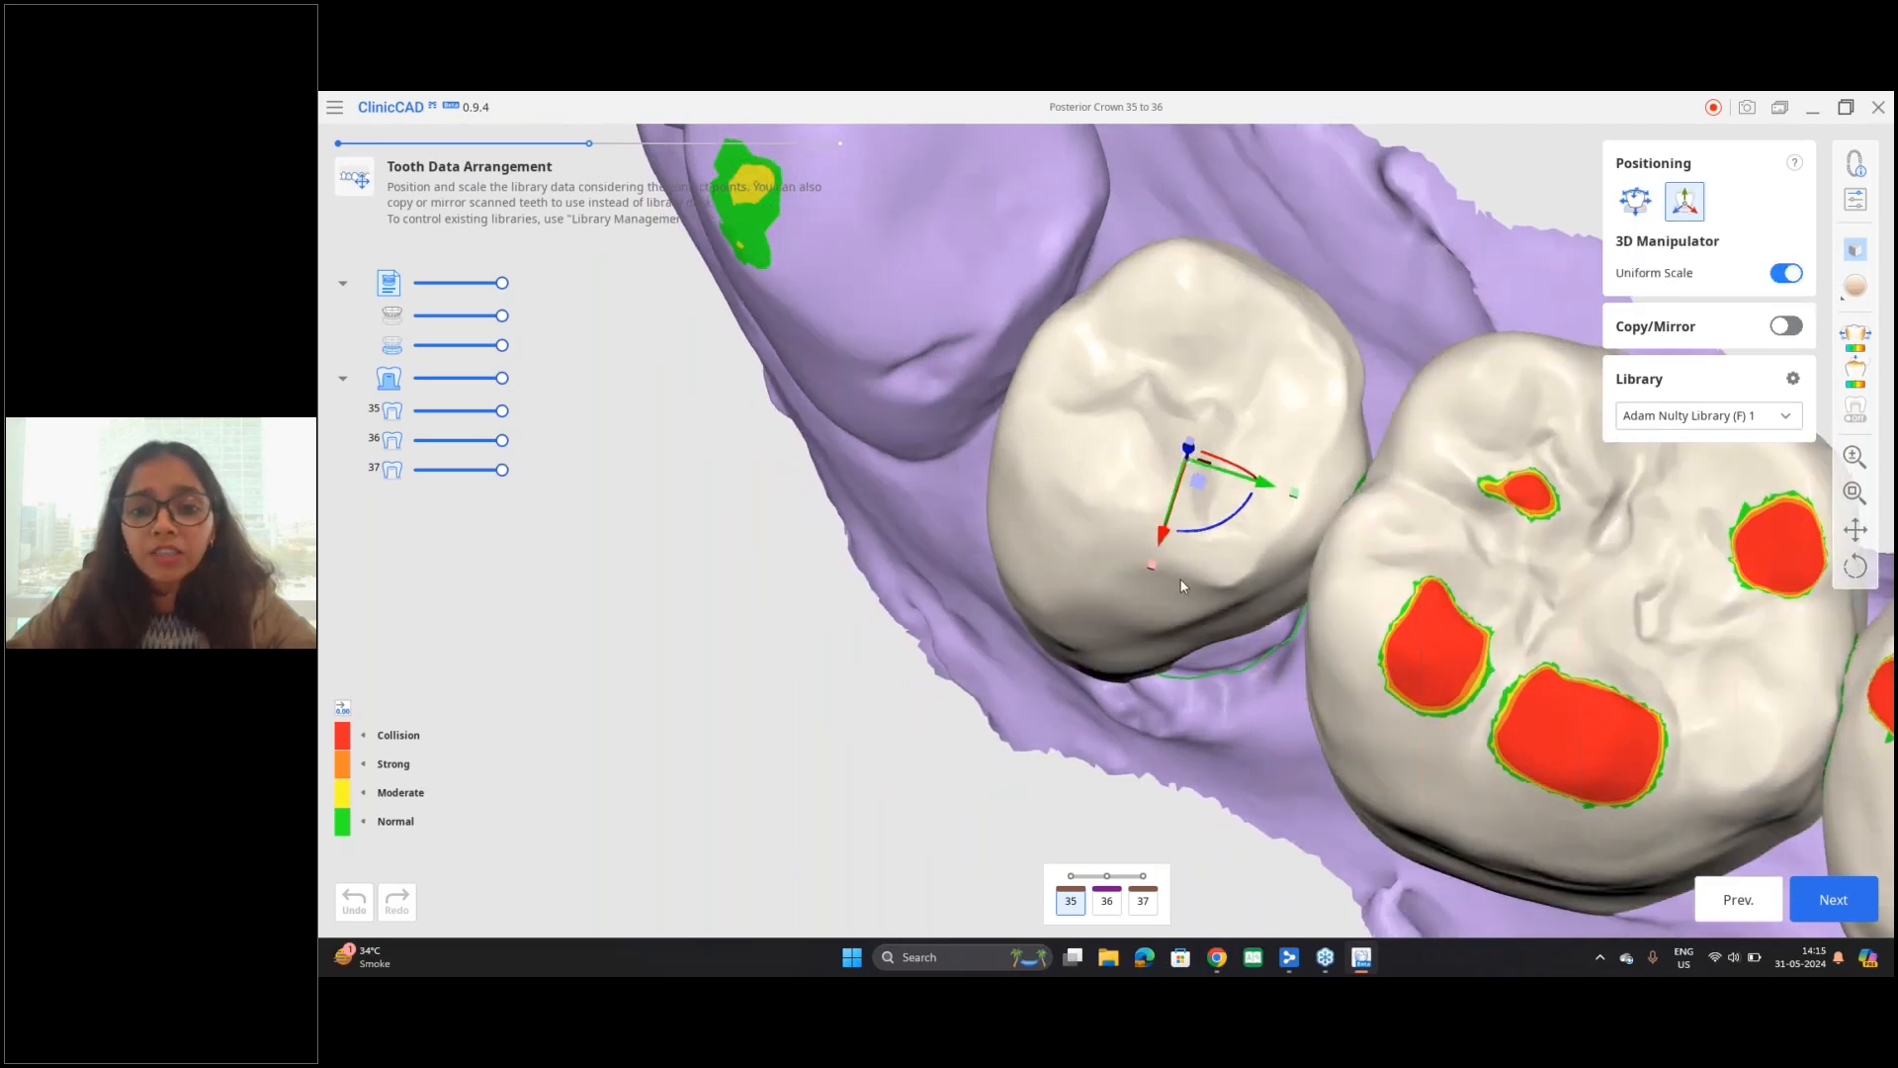
right_click_drag(1181, 585, 1218, 658)
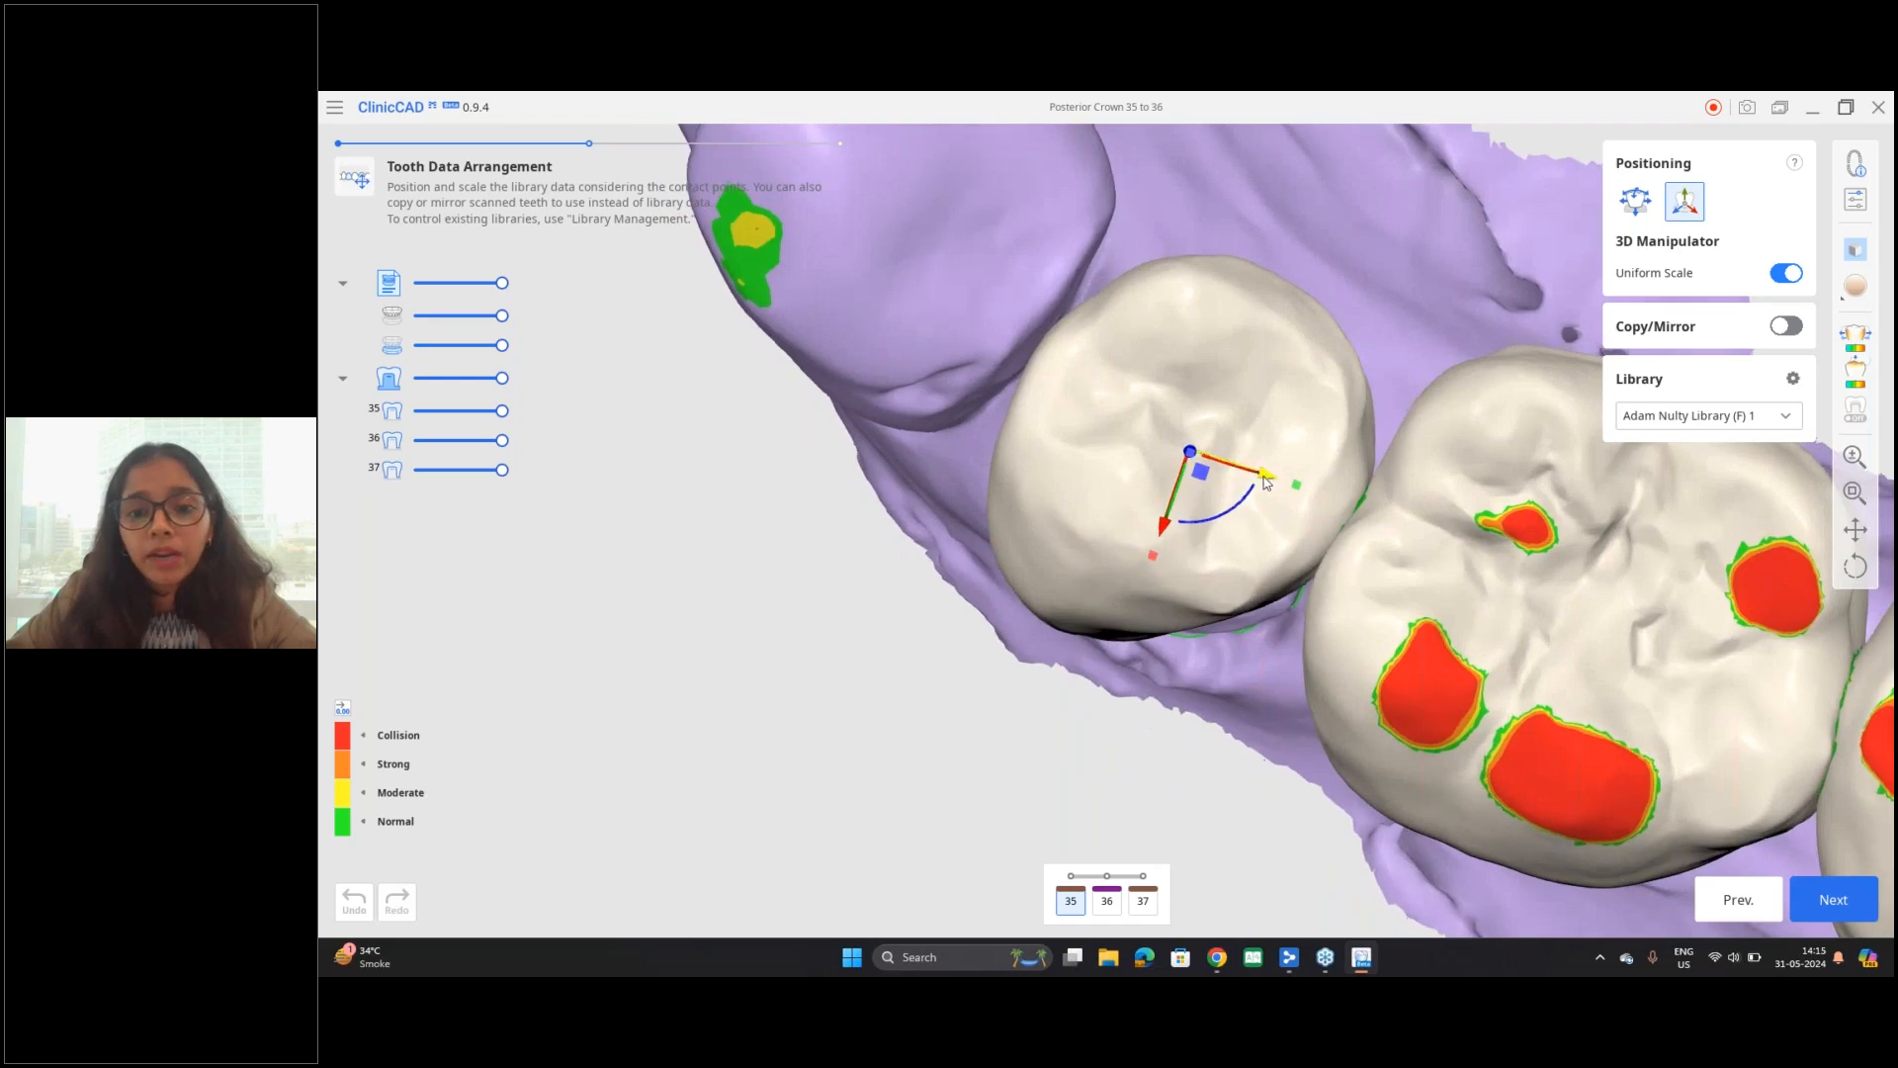
Step: Move tooth 35 along the manipulator's green axis toward tooth 36 and check its position from the side
mouse_move(1268, 481)
left_mouse_down()
mouse_move(1251, 473)
mouse_move(1300, 483)
left_mouse_up()
right_click_drag(1200, 607, 1238, 534)
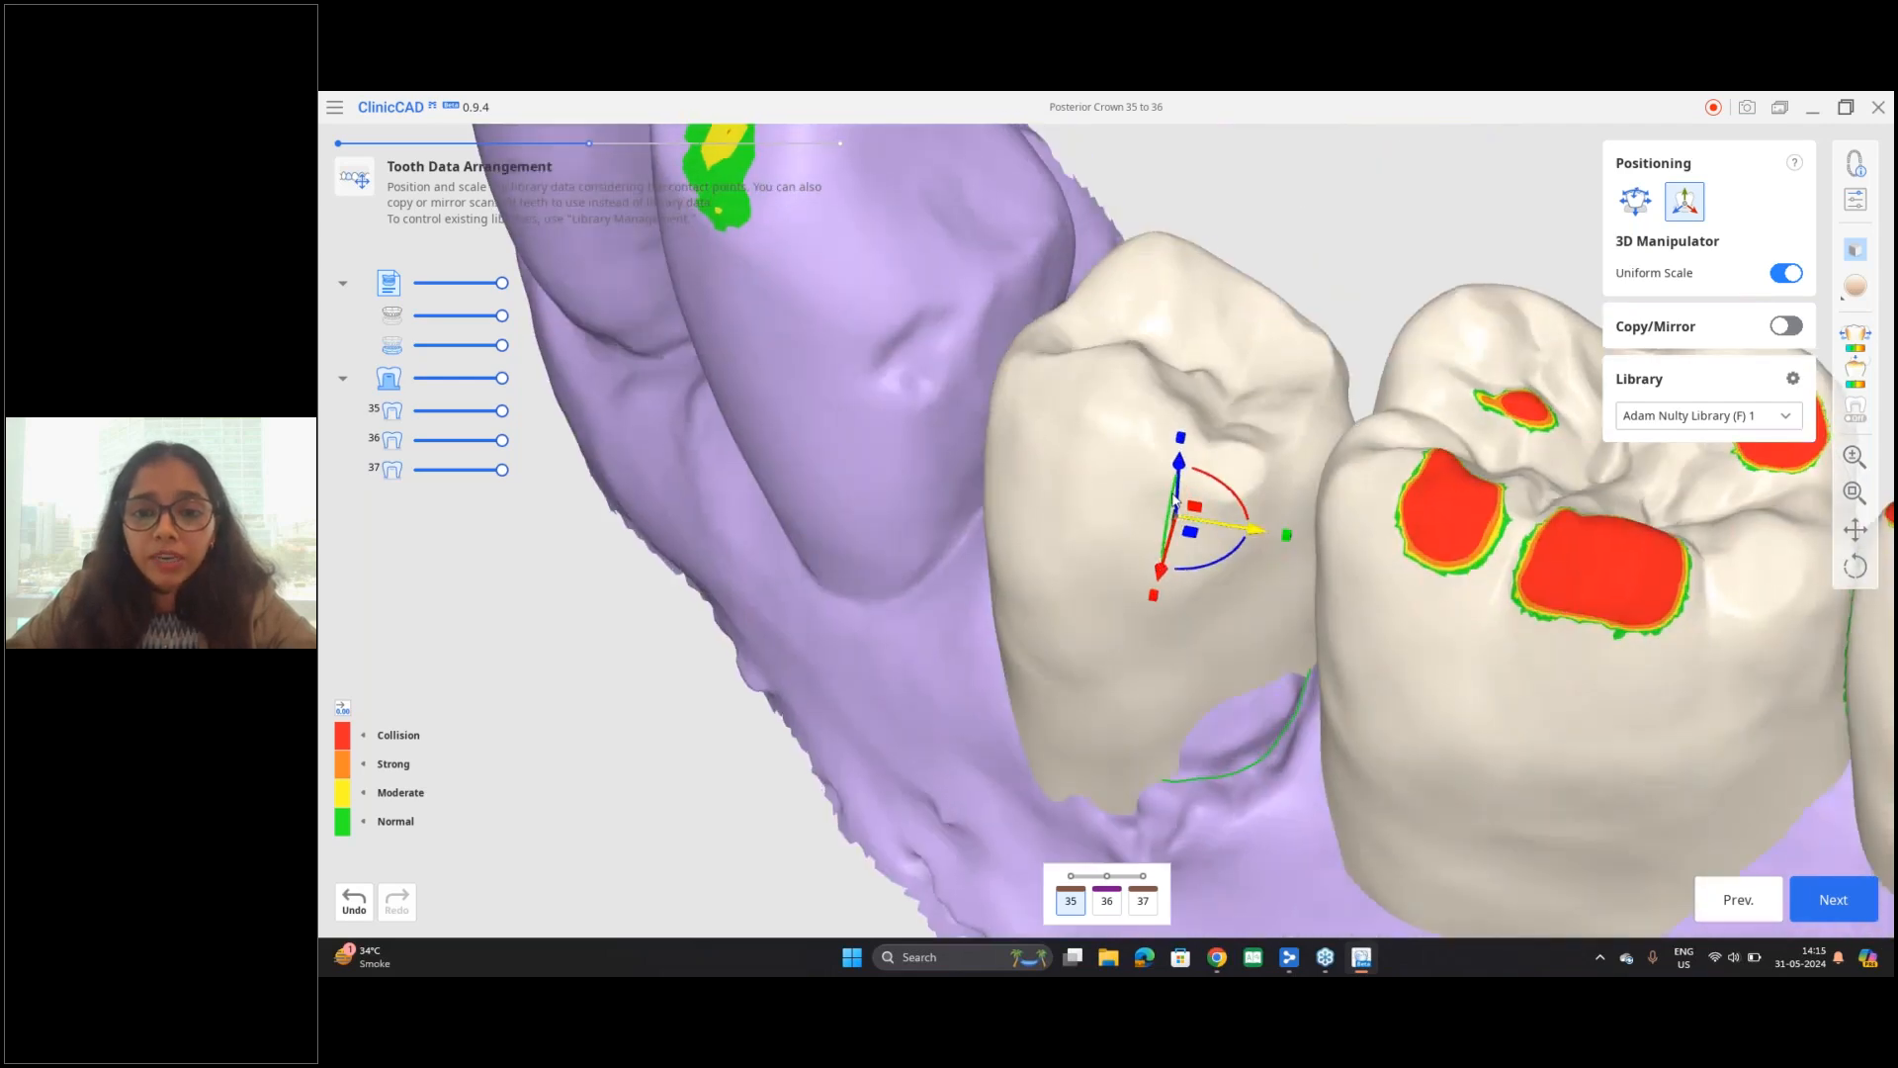
right_click_drag(1273, 627, 1232, 550)
mouse_move(1224, 548)
left_mouse_down()
mouse_move(1162, 546)
mouse_move(1234, 570)
left_mouse_up()
right_click_drag(1180, 630, 1176, 522)
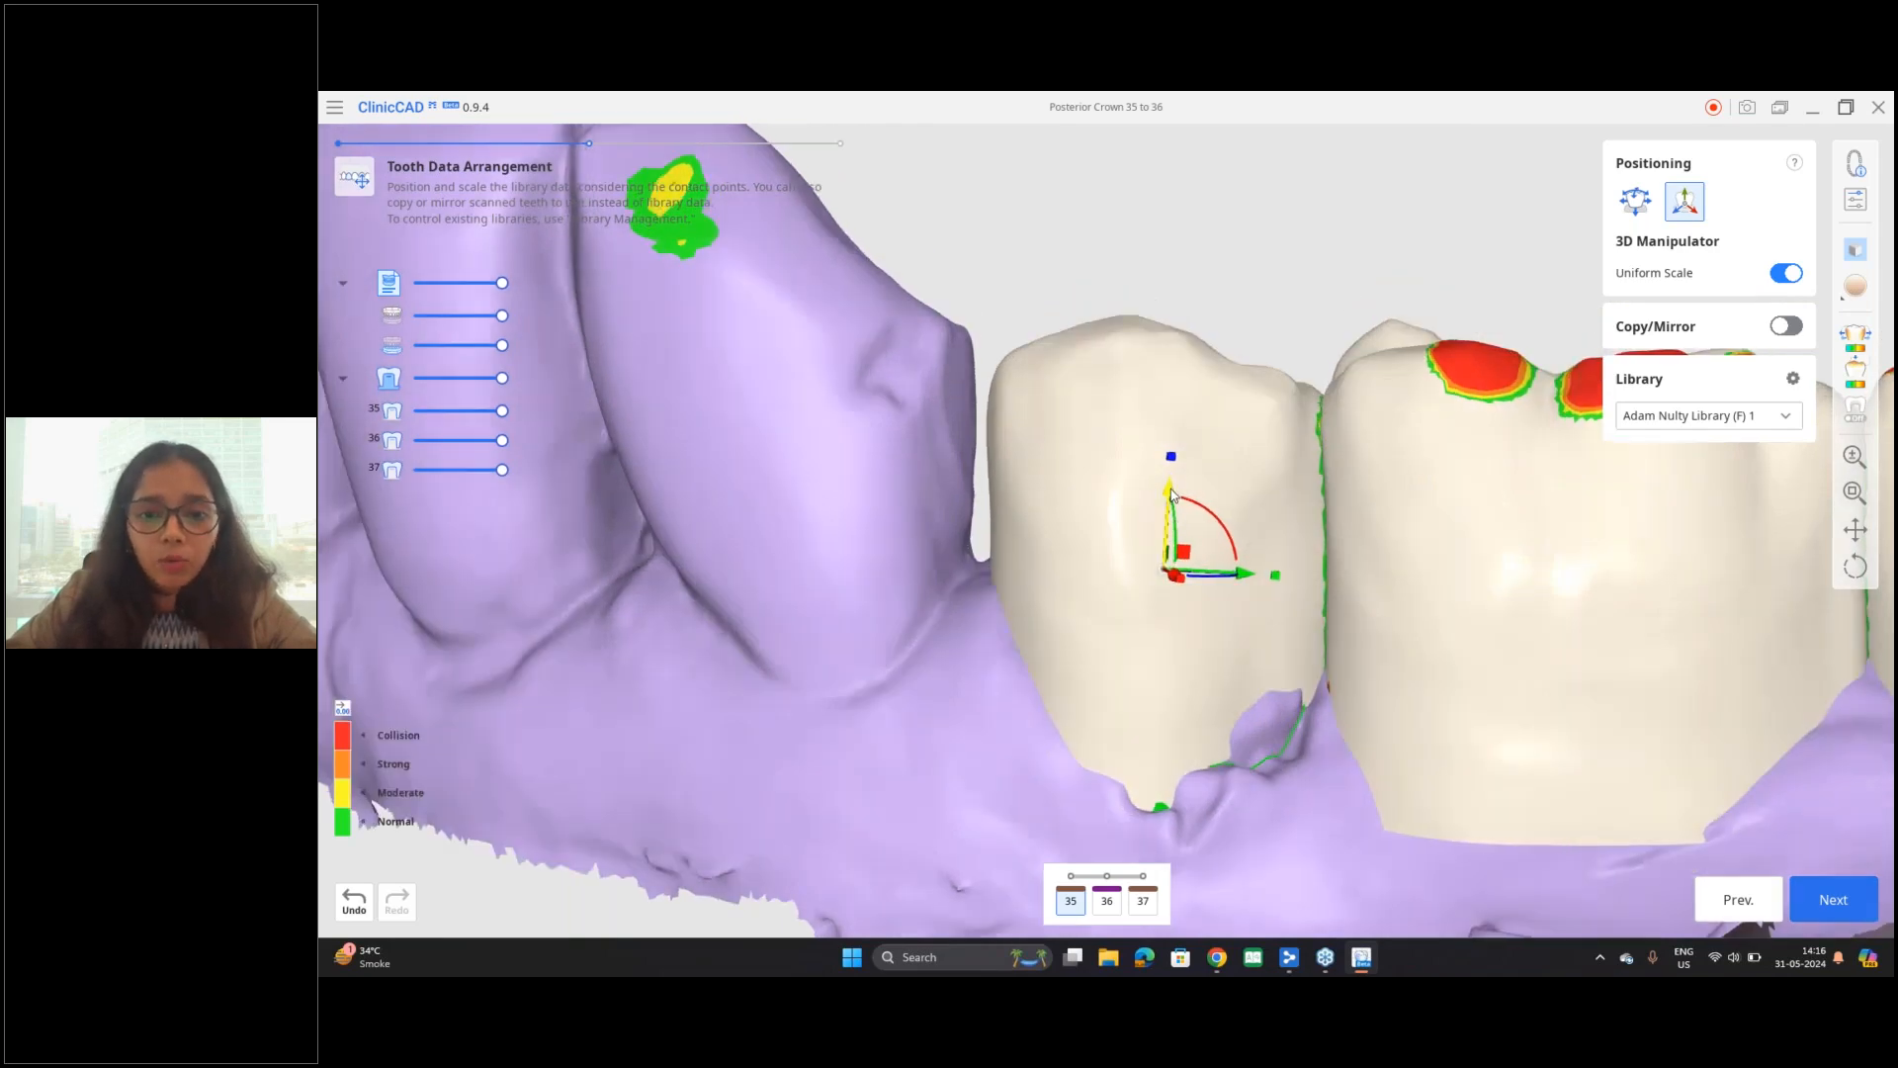
Step: Raise tooth 35 along its vertical axis and inspect the collision areas on its occlusal surface
left_click_drag(1173, 494, 1176, 405)
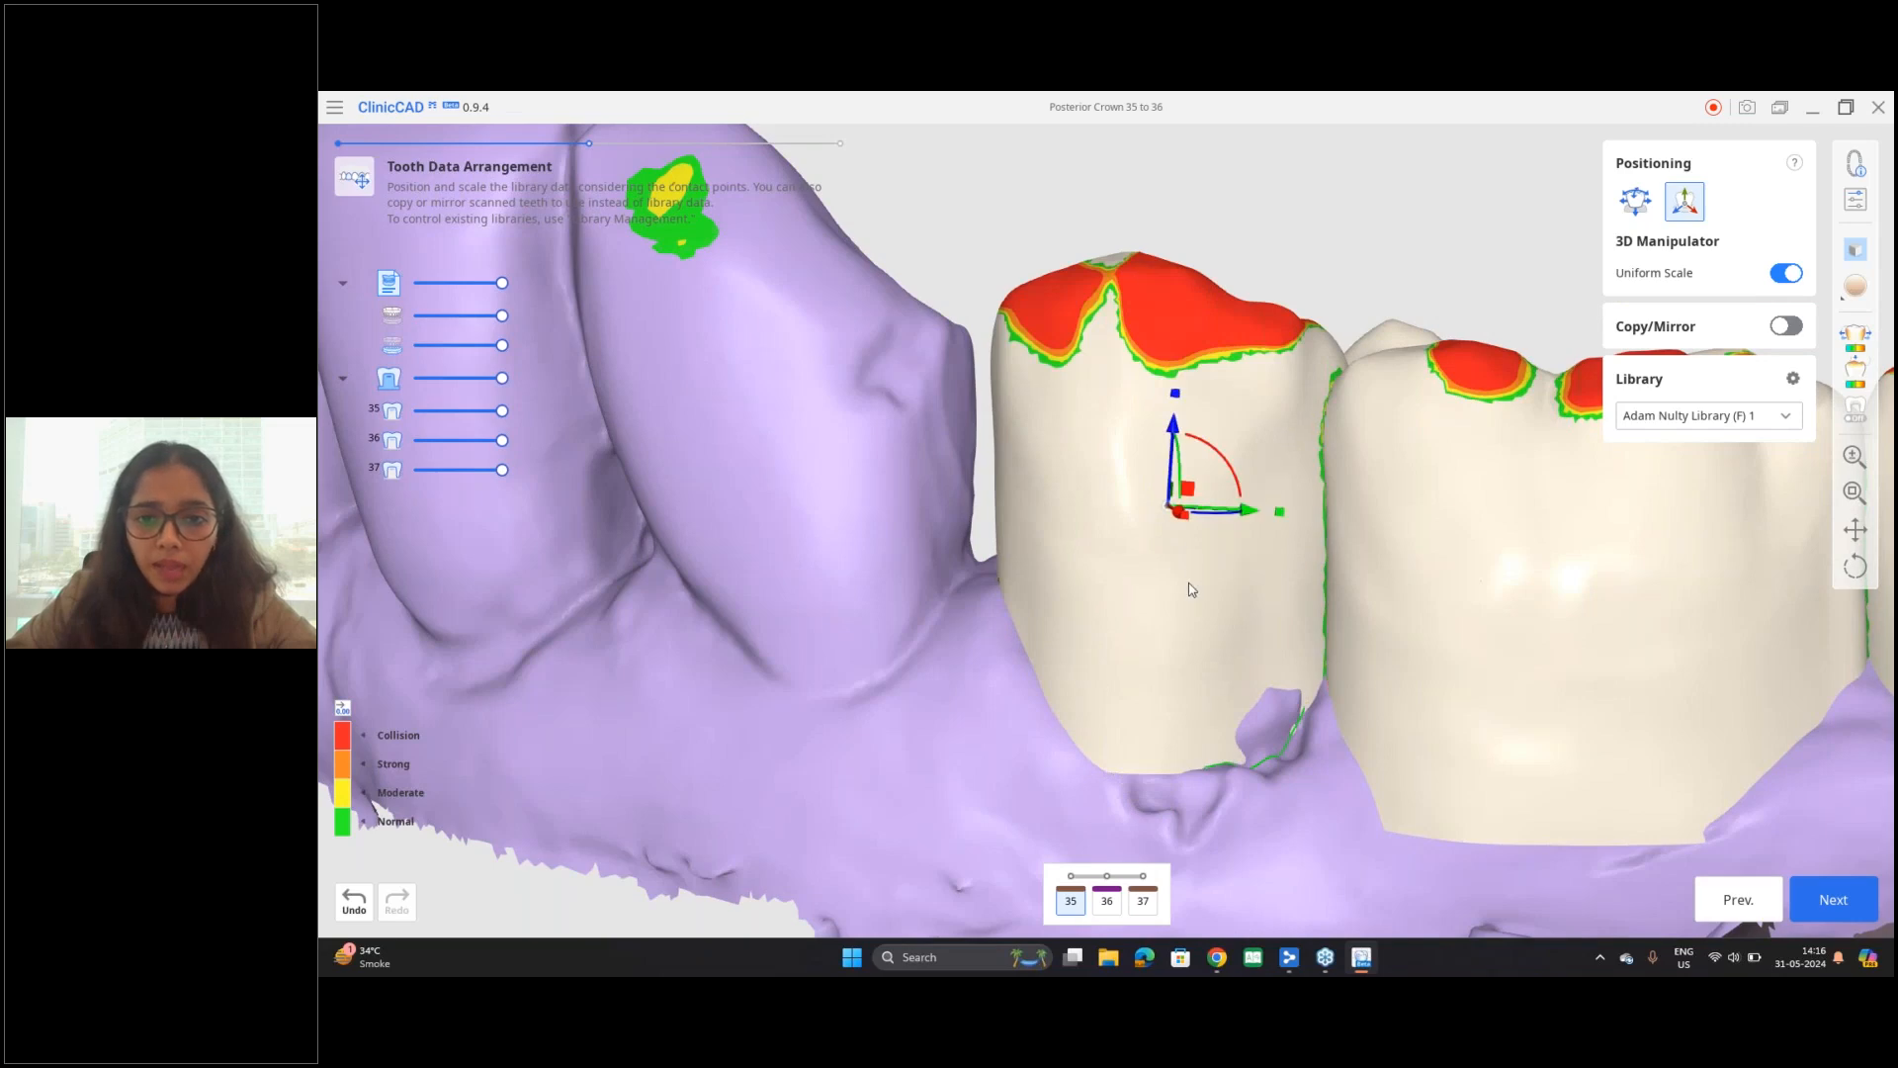
right_click_drag(1192, 591, 1190, 706)
mouse_move(1182, 539)
left_mouse_down()
mouse_move(1184, 478)
mouse_move(1170, 573)
mouse_move(1202, 435)
mouse_move(1170, 570)
left_mouse_up()
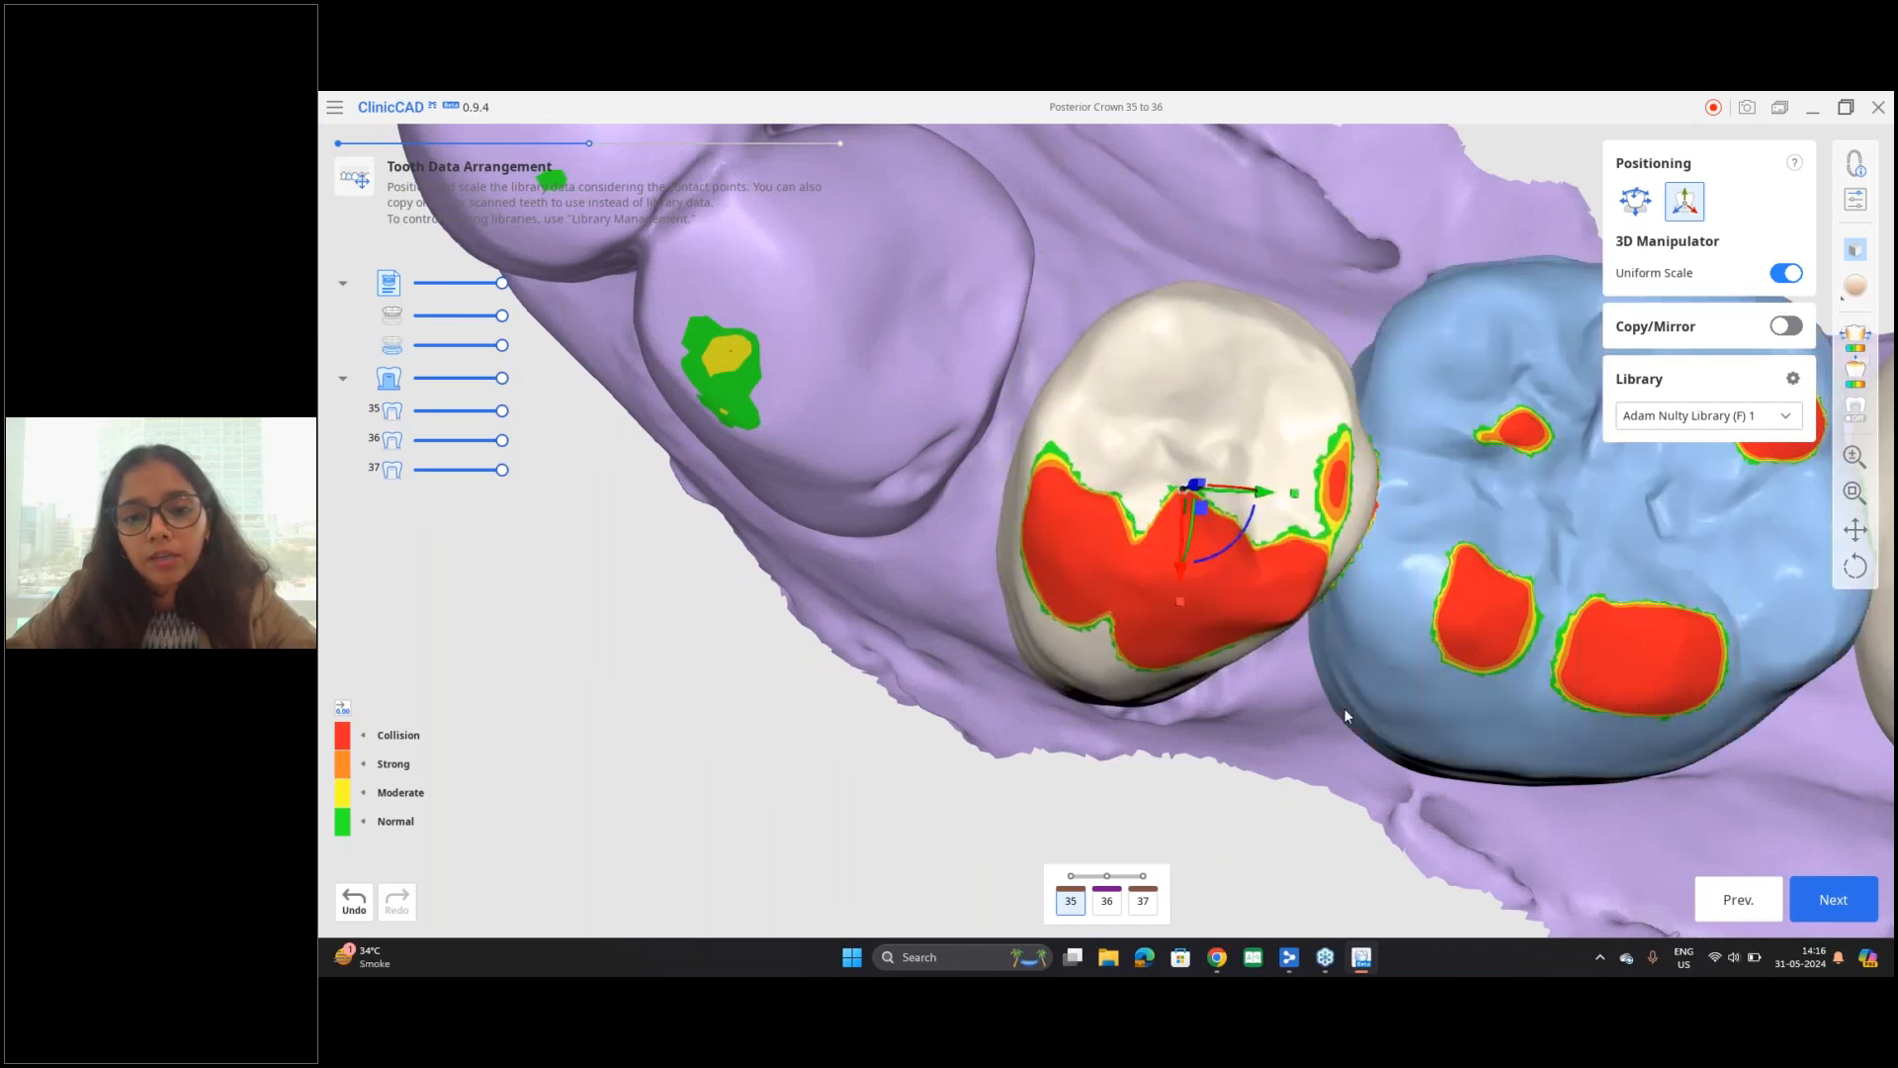
right_click_drag(1295, 679, 1356, 463)
right_click_drag(1273, 569, 1222, 803)
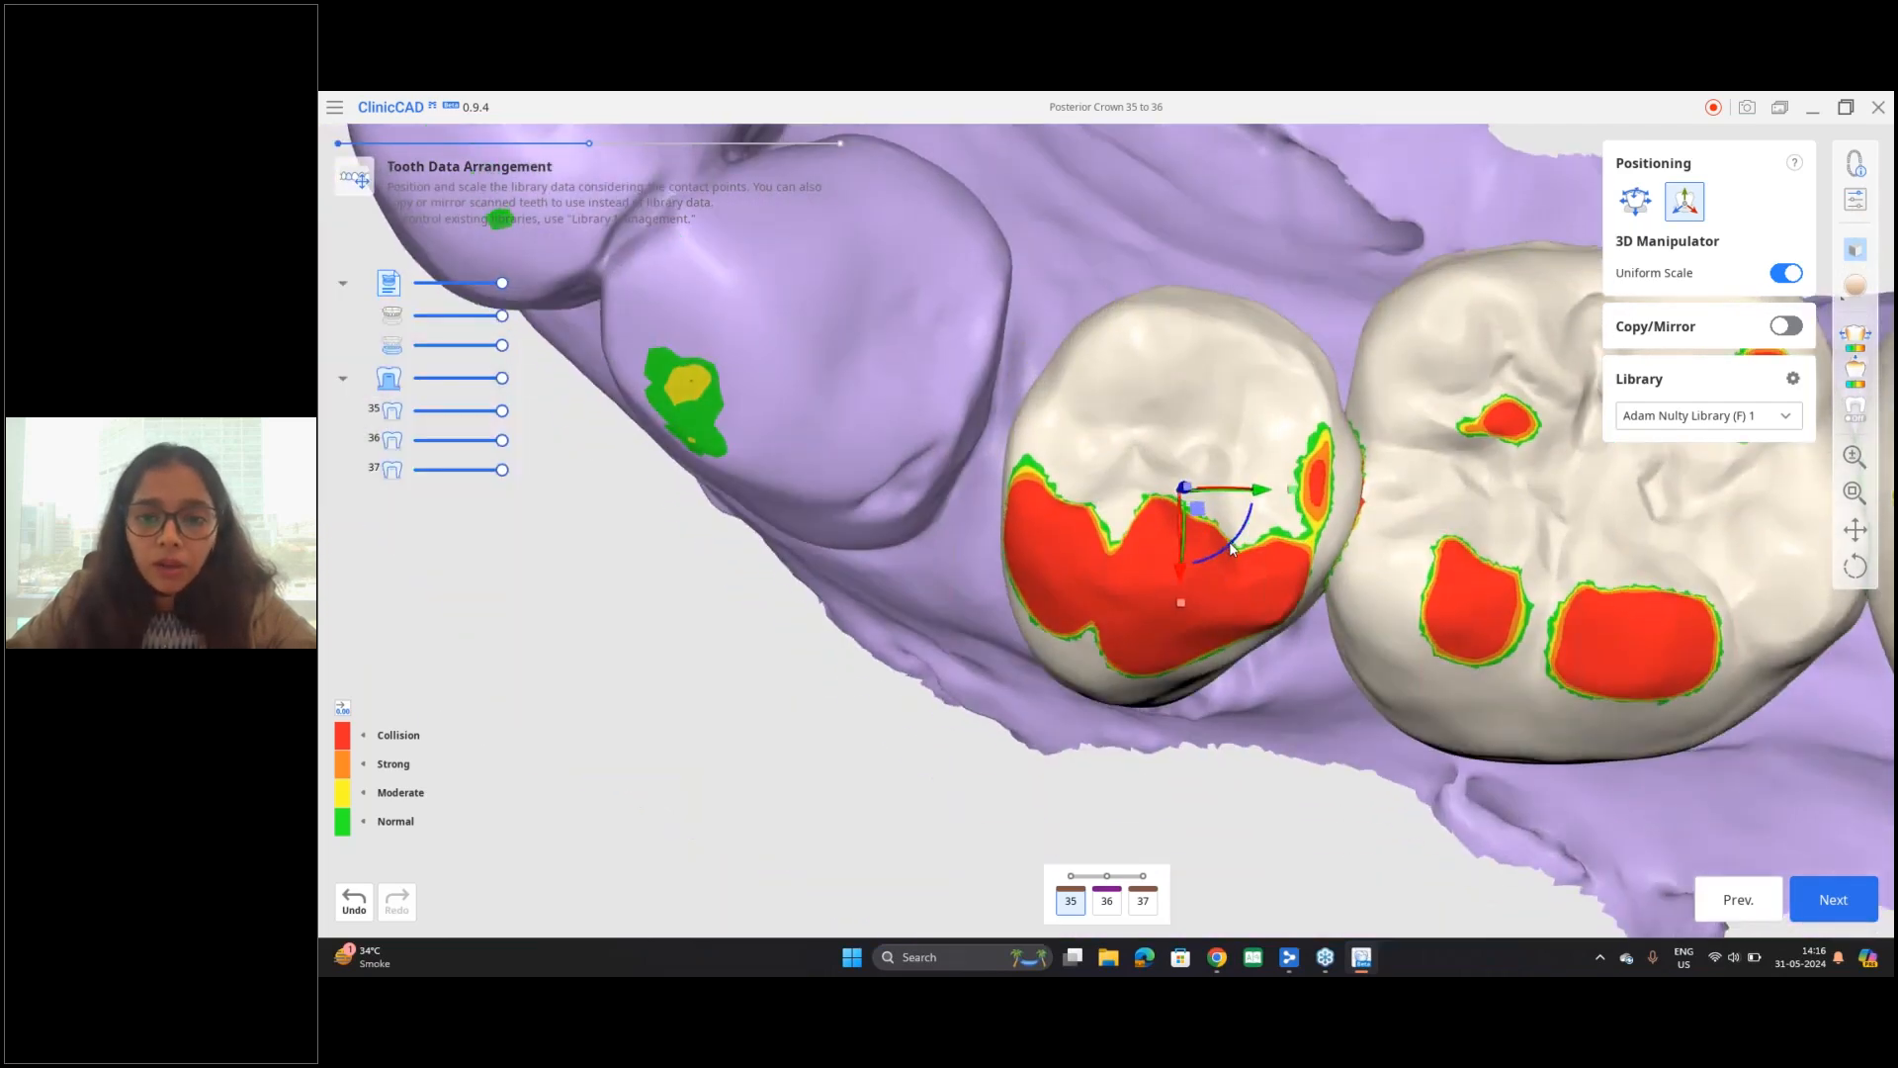
Step: Rotate tooth 35 slightly about its vertical axis with the 3D Manipulator and check it from the side
left_click_drag(1230, 541, 1232, 544)
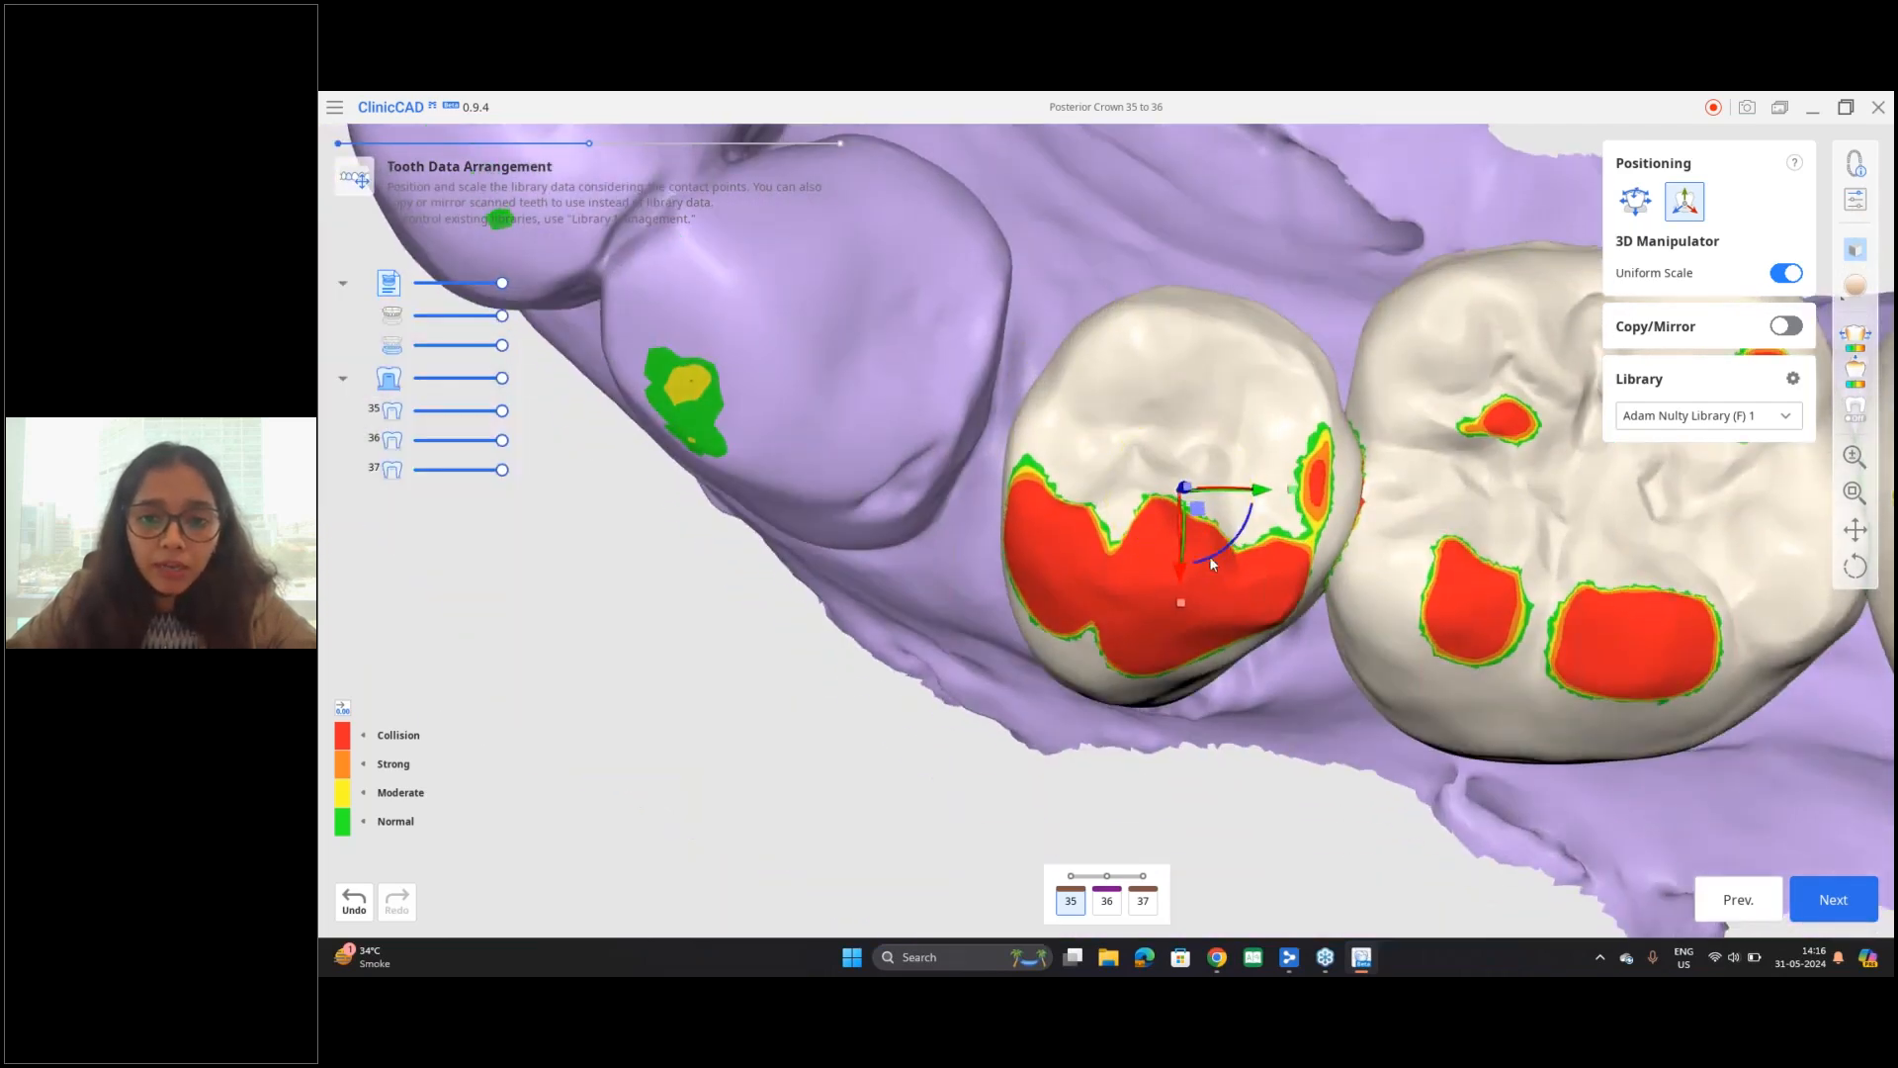
mouse_move(1213, 553)
left_mouse_down()
mouse_move(1236, 528)
mouse_move(1187, 556)
mouse_move(1235, 543)
mouse_move(1202, 566)
mouse_move(1226, 549)
mouse_move(1240, 568)
left_mouse_up()
scroll(1281, 534, "up", 4)
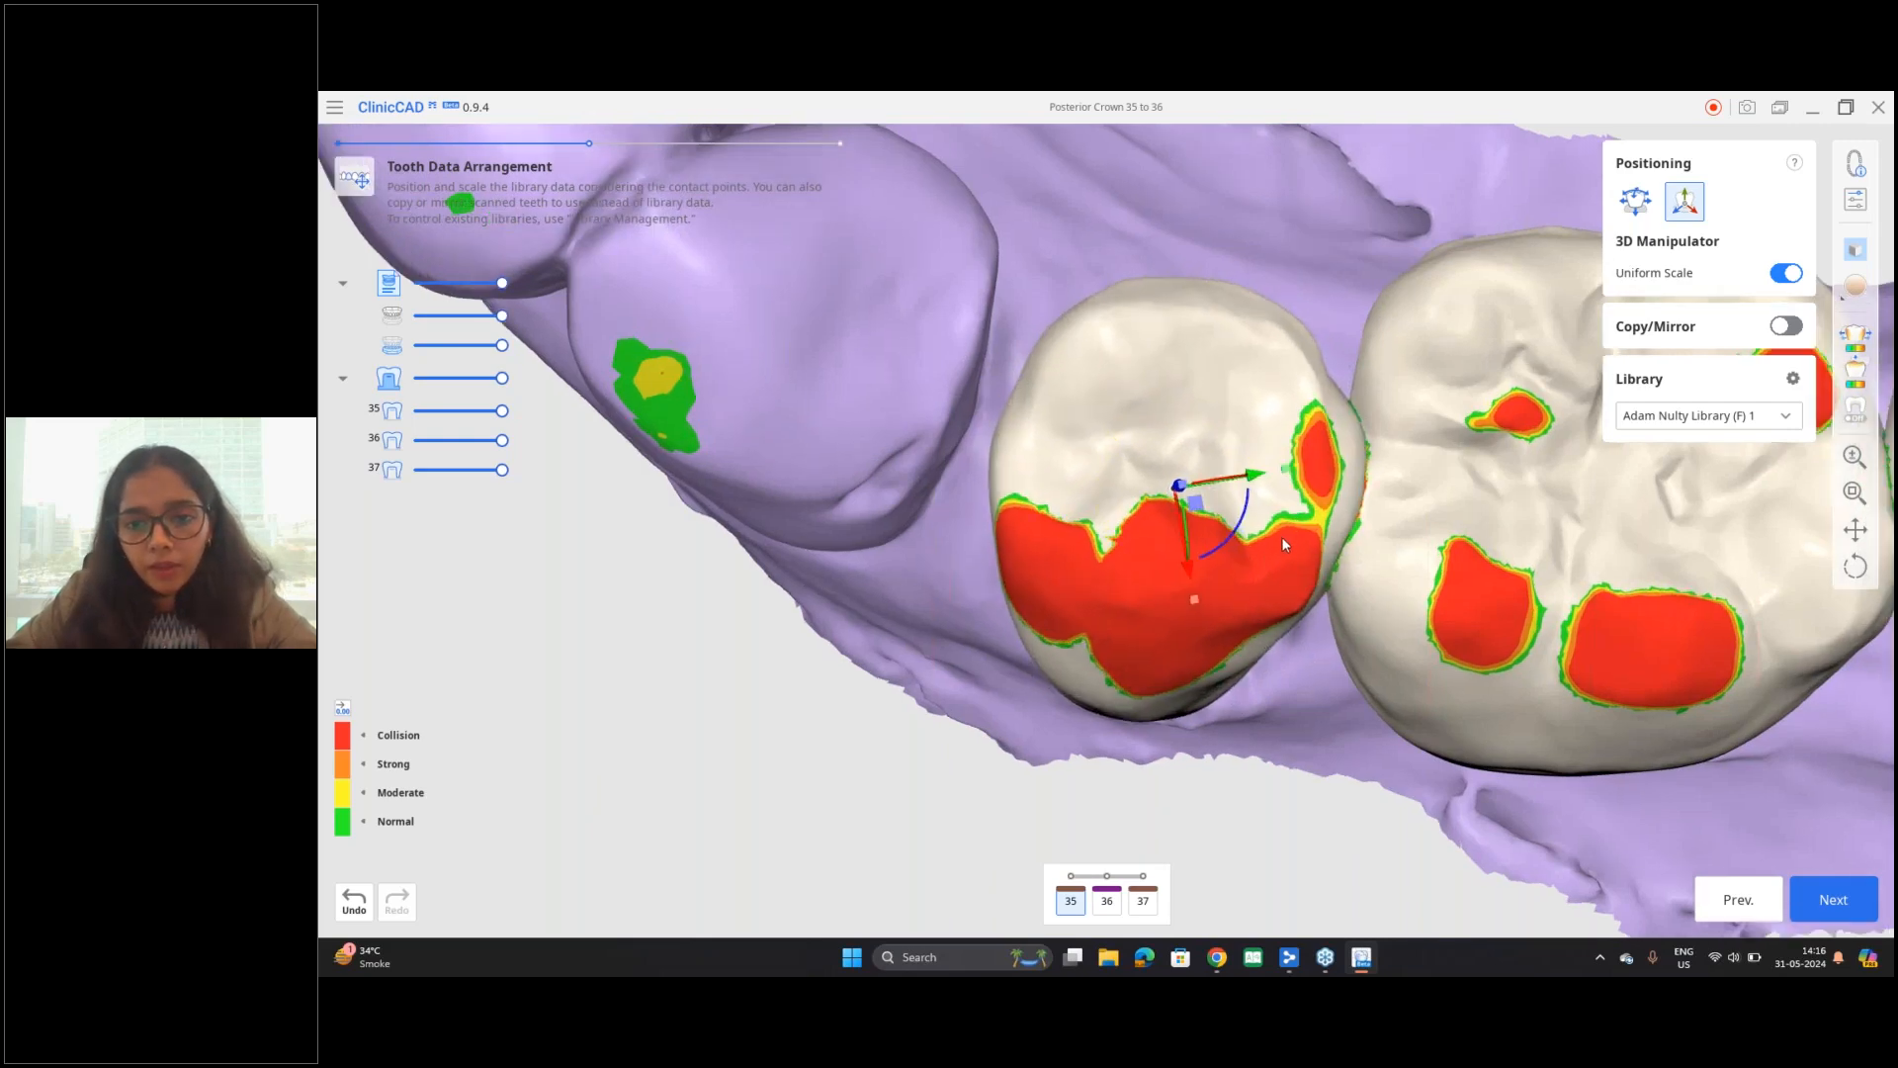
right_click_drag(1198, 691, 1176, 370)
right_click_drag(1261, 667, 1228, 567)
left_click_drag(1234, 574, 1285, 612)
right_click_drag(1285, 612, 1249, 581)
scroll(1281, 583, "up", 3)
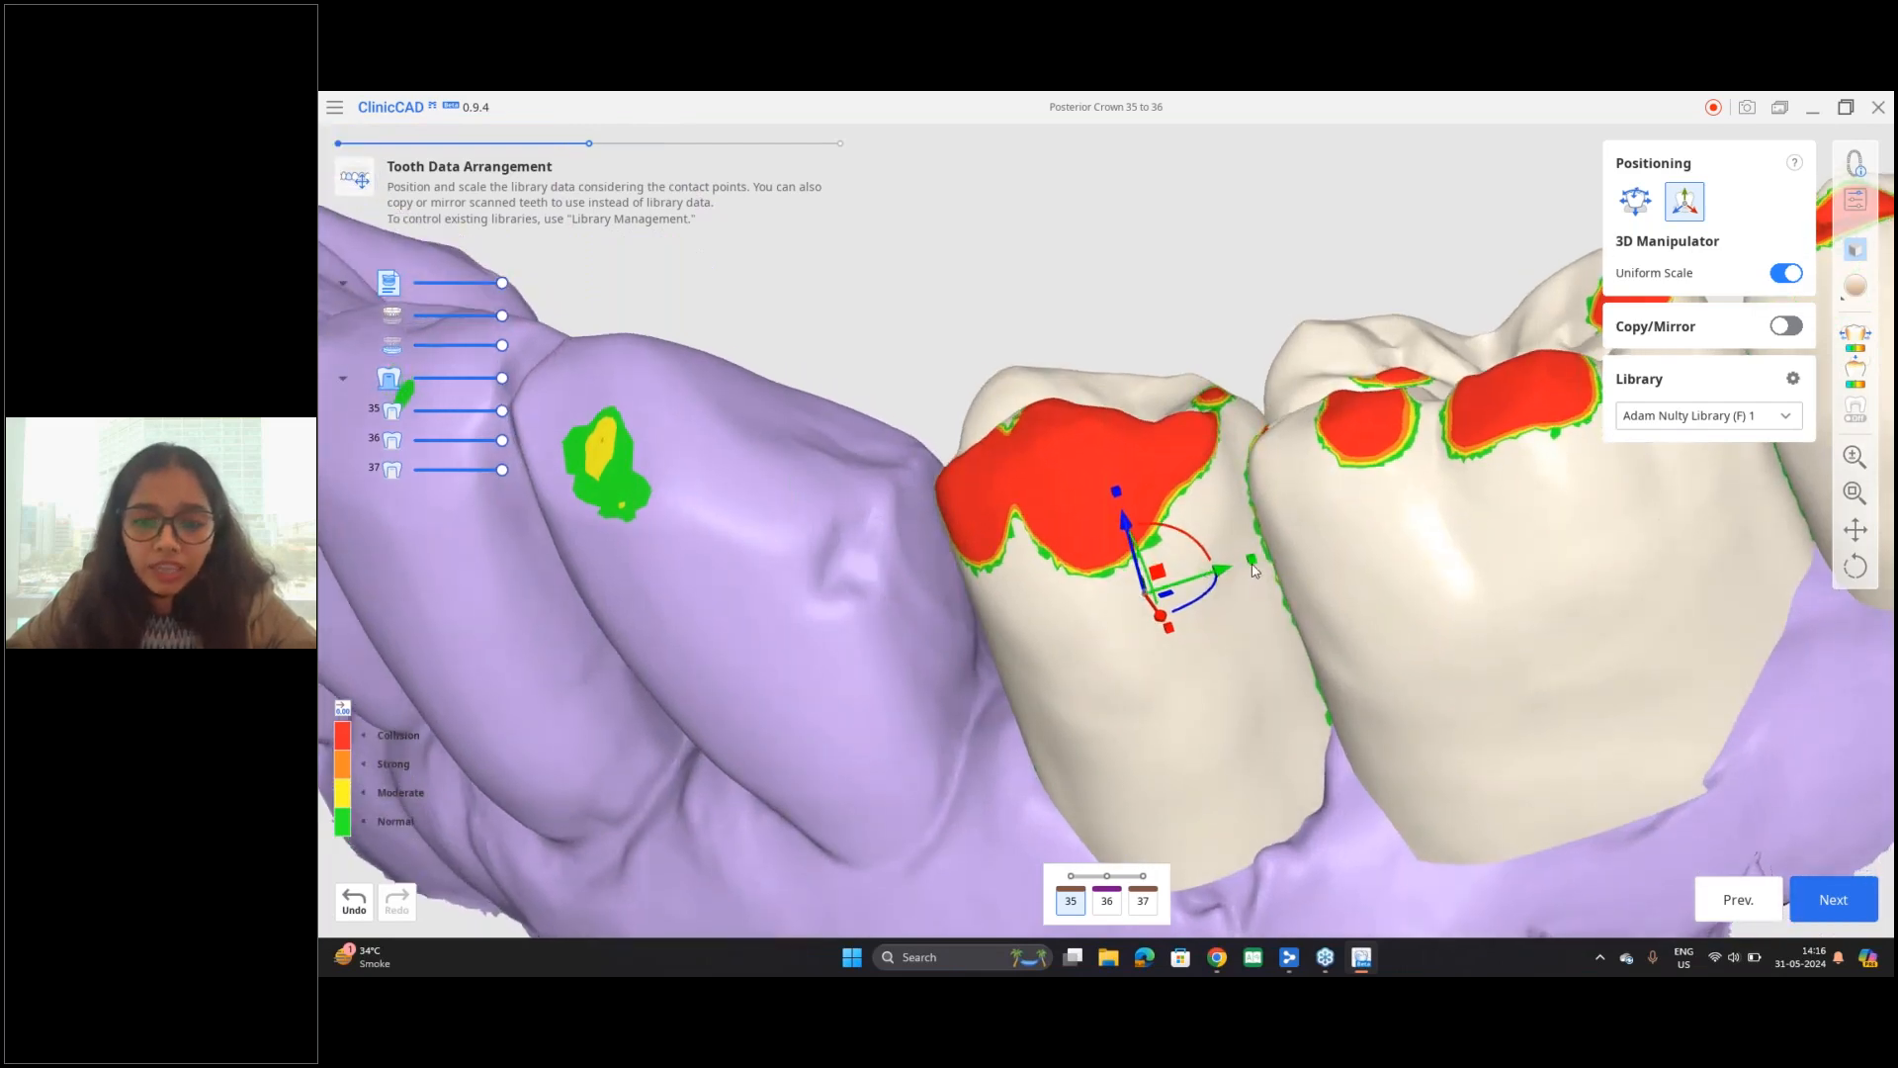
Step: Enlarge tooth 35 uniformly with the 3D Manipulator and inspect its size from the occlusal side
right_click_drag(1276, 645, 1252, 636)
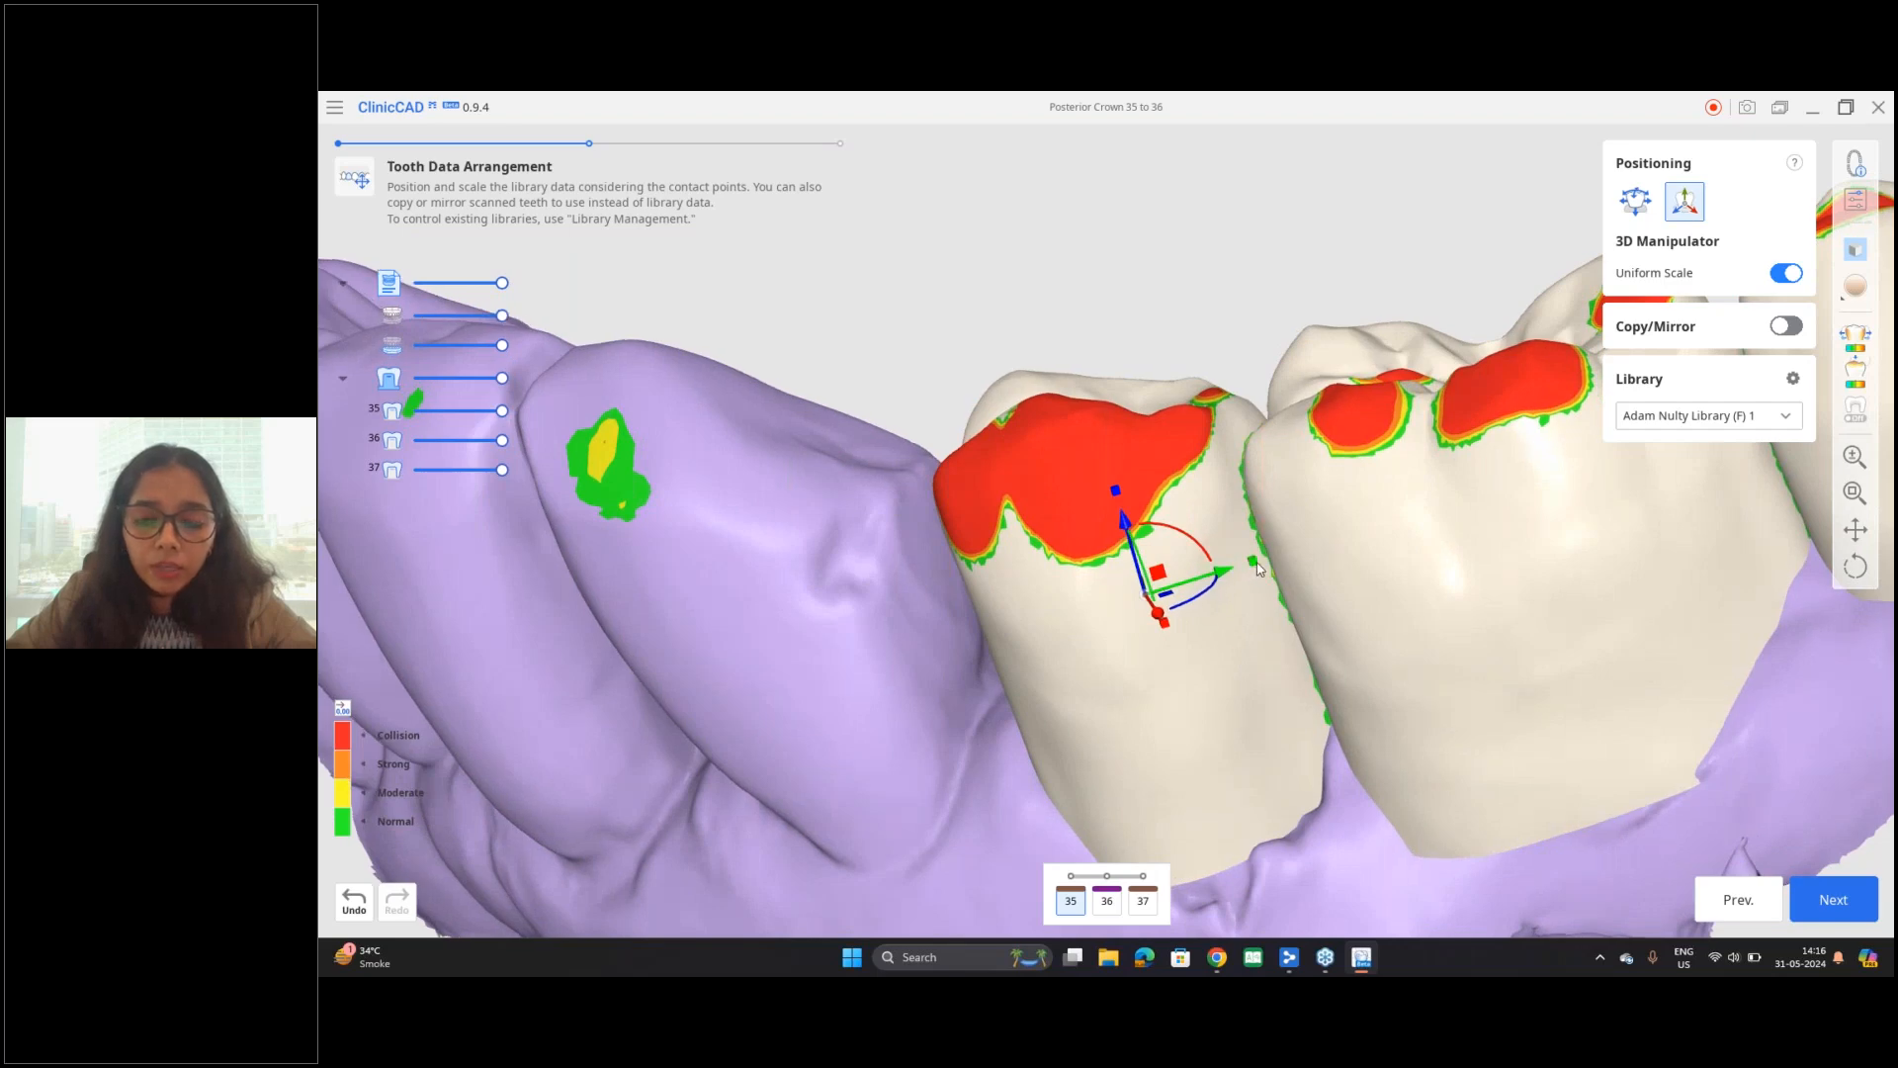
left_click_drag(1253, 567, 1351, 558)
right_click_drag(1368, 524, 1442, 684)
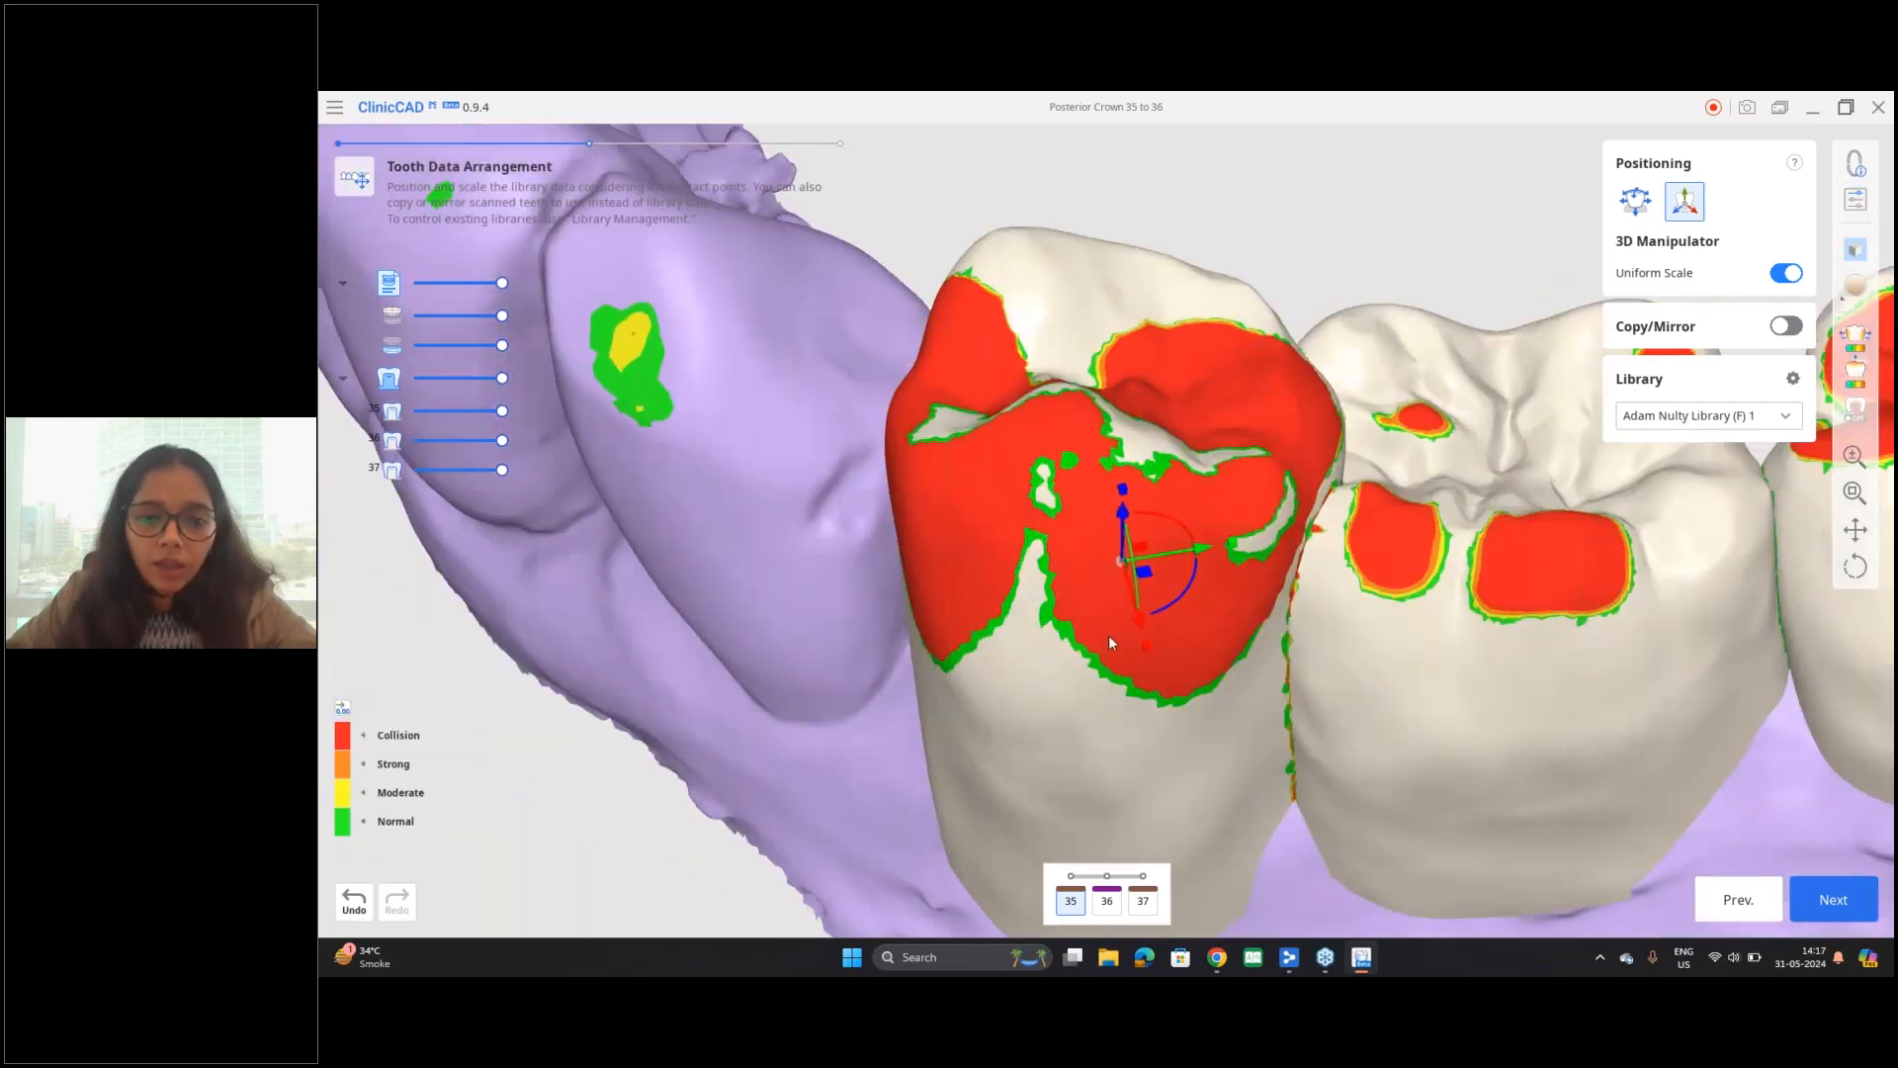
right_click_drag(1112, 645, 1445, 593)
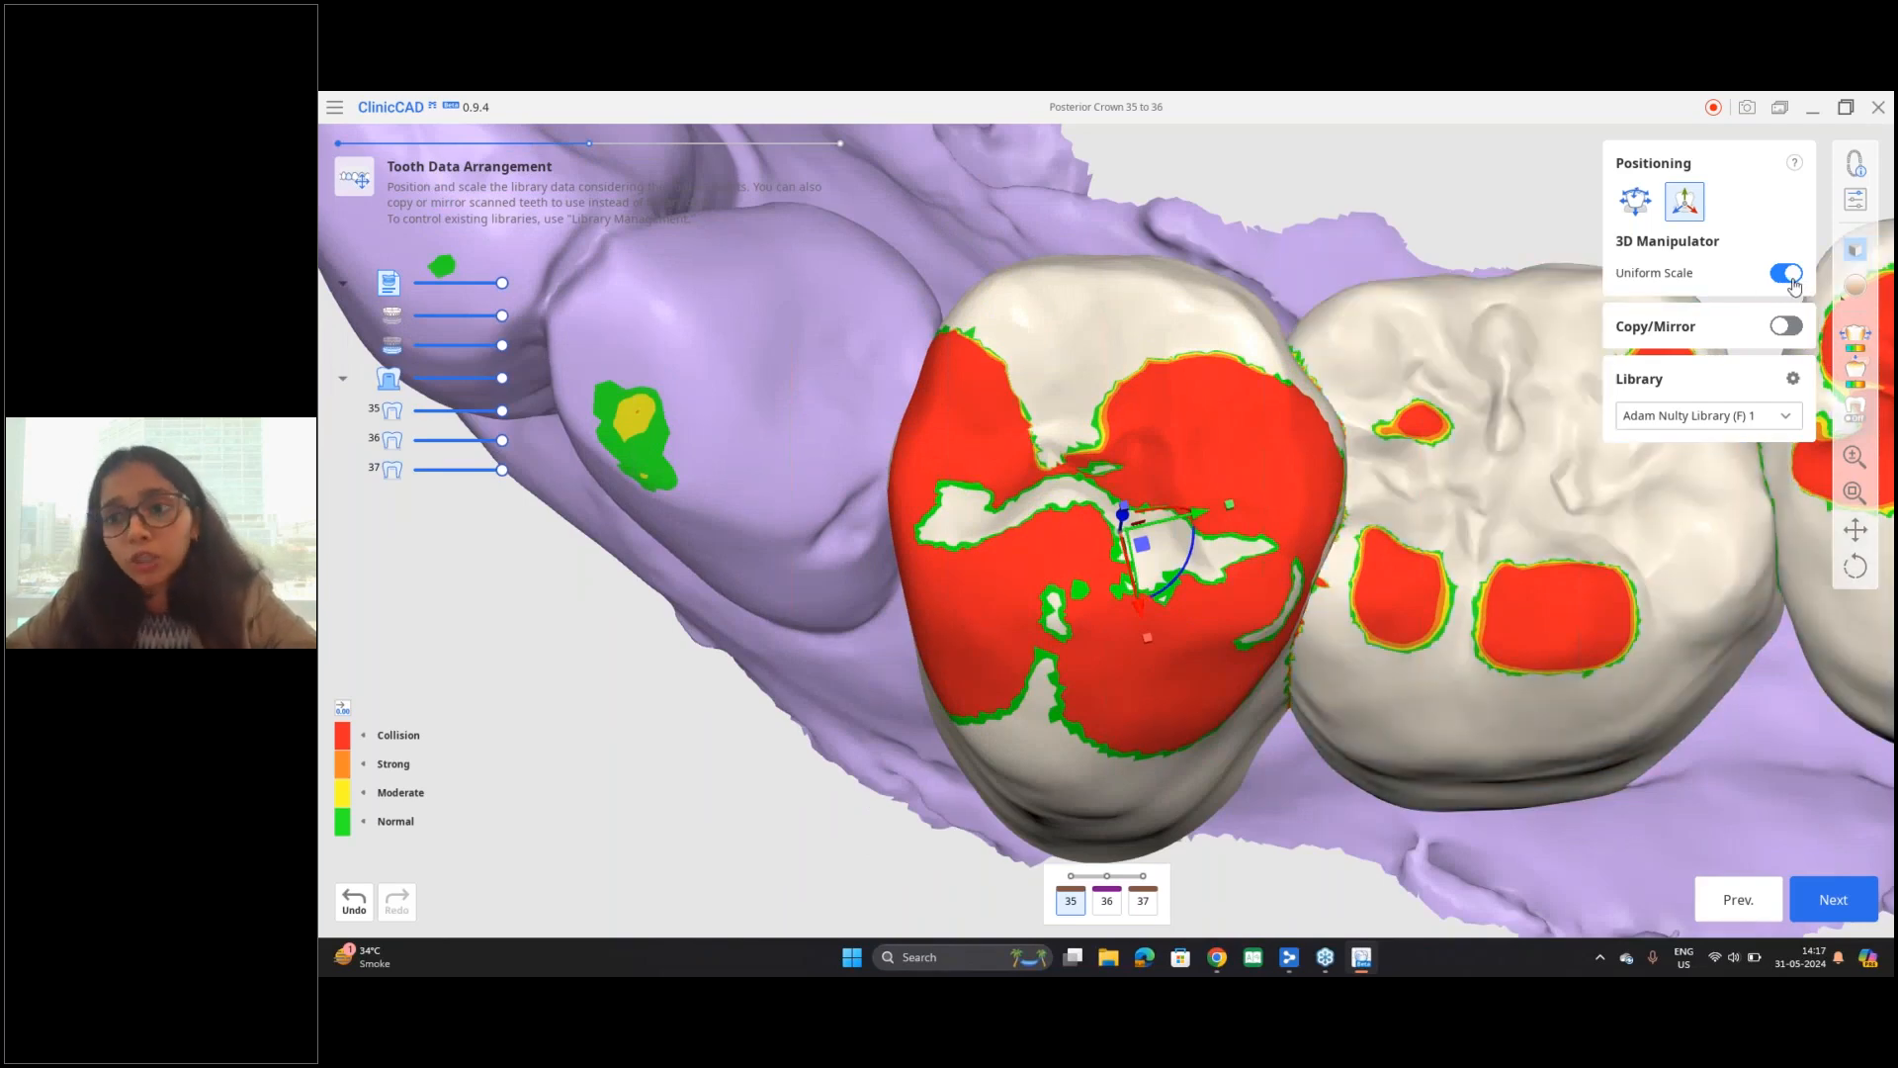
right_click_drag(1284, 289, 1296, 354)
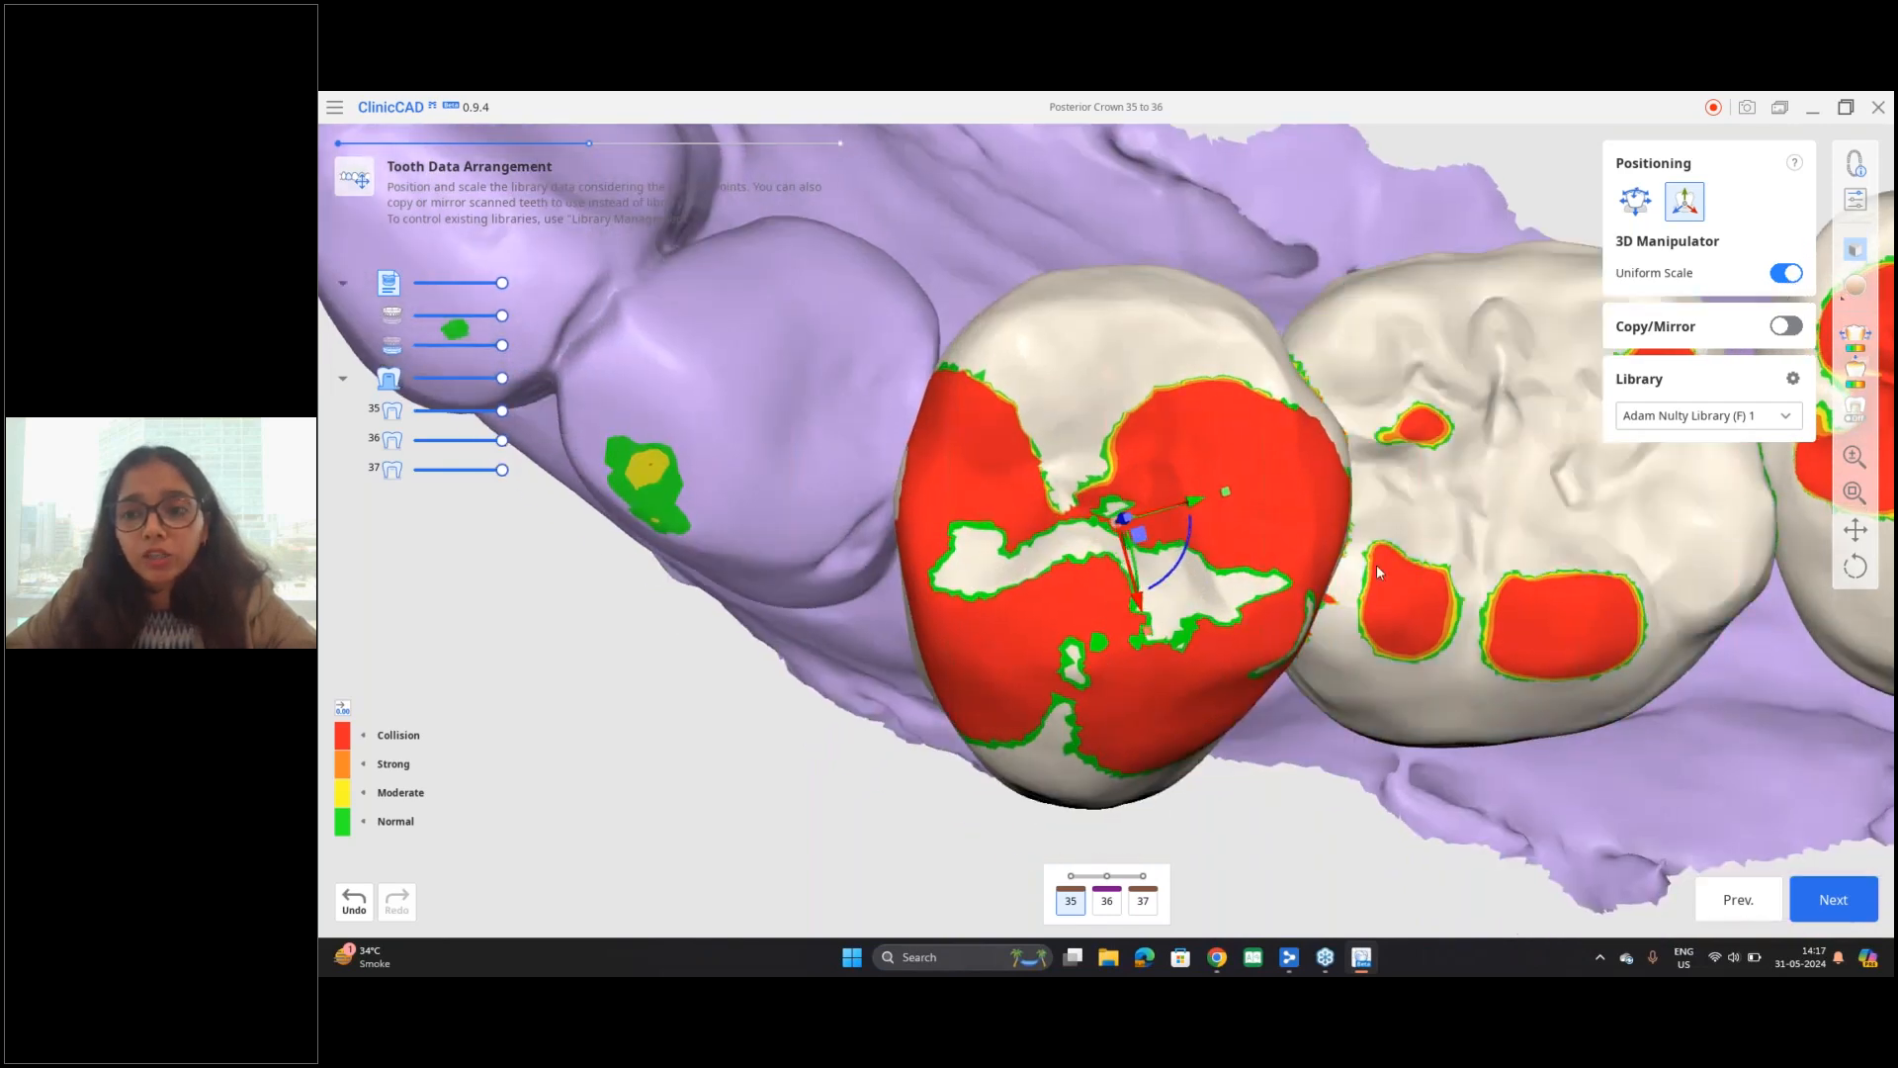
Step: Turn off Uniform Scale and try scaling tooth 35 along its individual axes
left_click(1796, 280)
right_click_drag(1319, 619, 1294, 505)
left_click_drag(1293, 500, 1299, 502)
left_click_drag(1166, 584, 1213, 631)
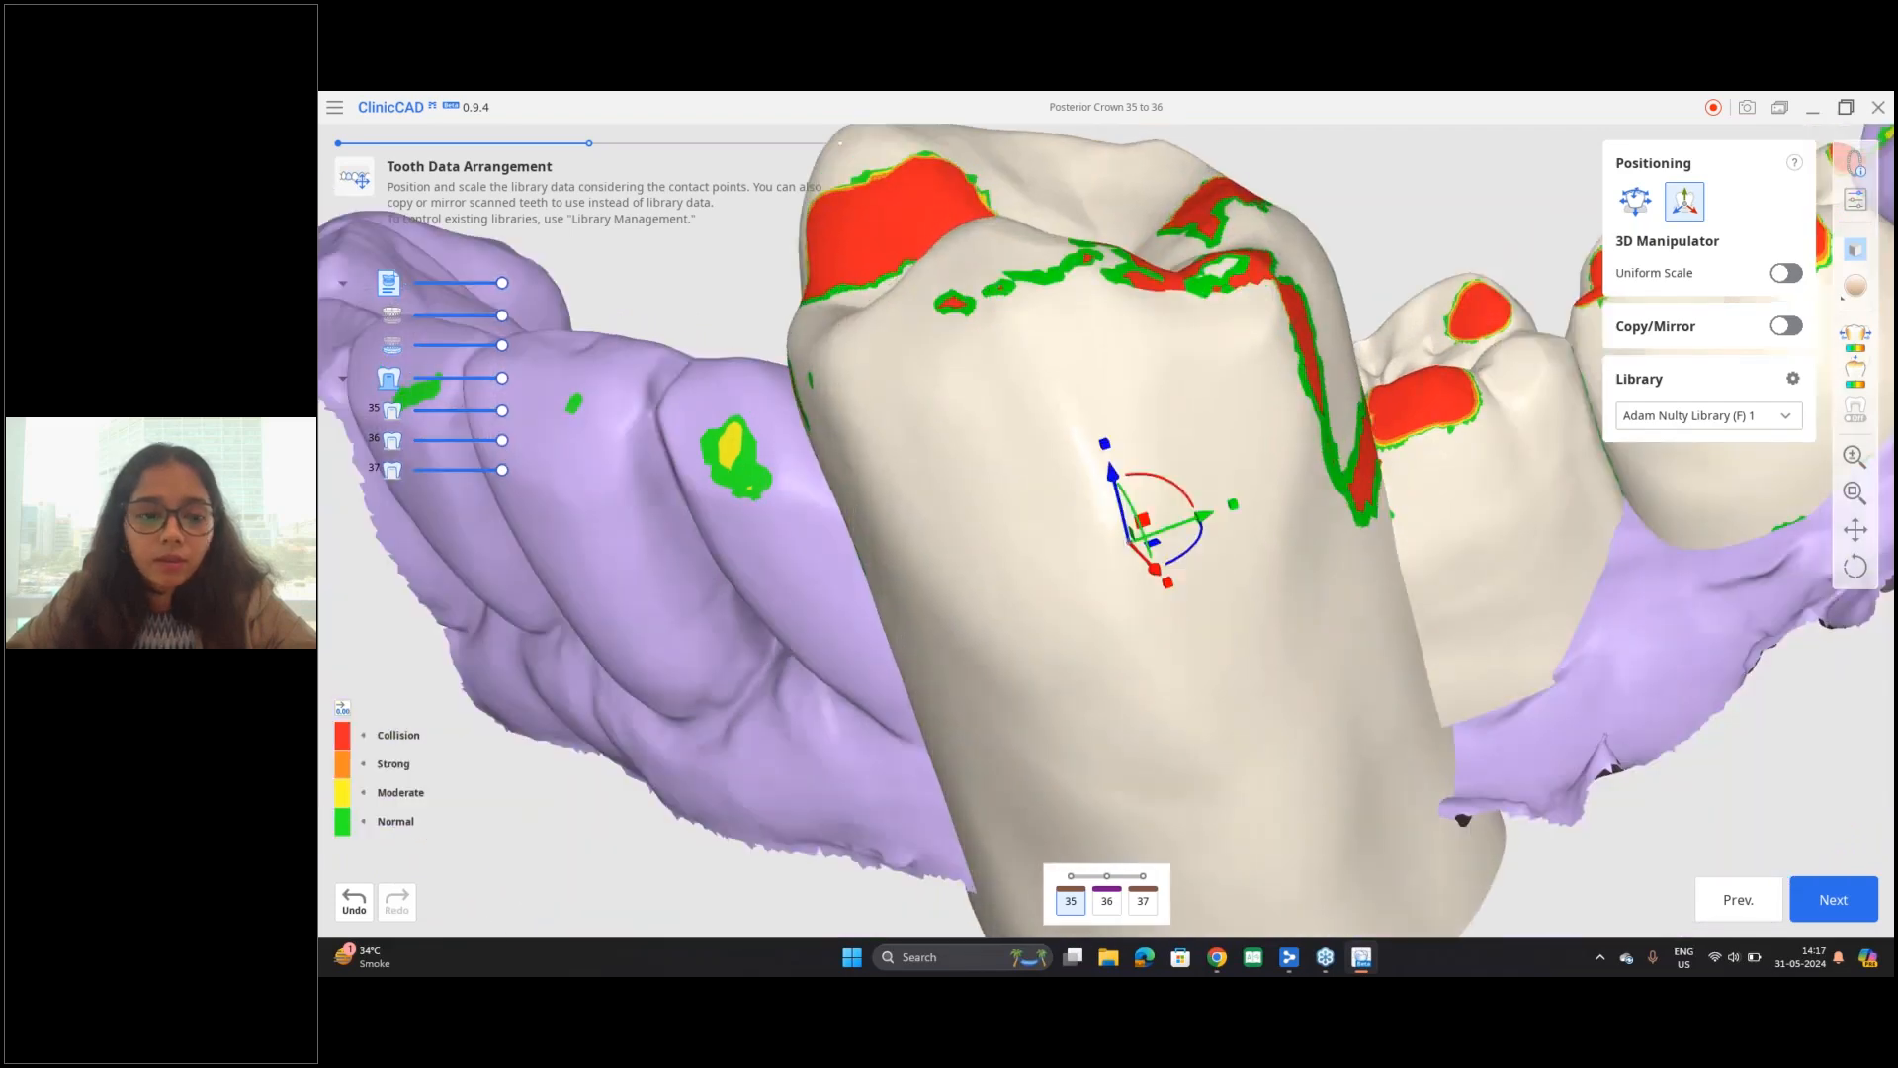
Step: Undo the scaling changes on tooth 35 and turn Uniform Scale back on
left_click(353, 903)
left_click(353, 908)
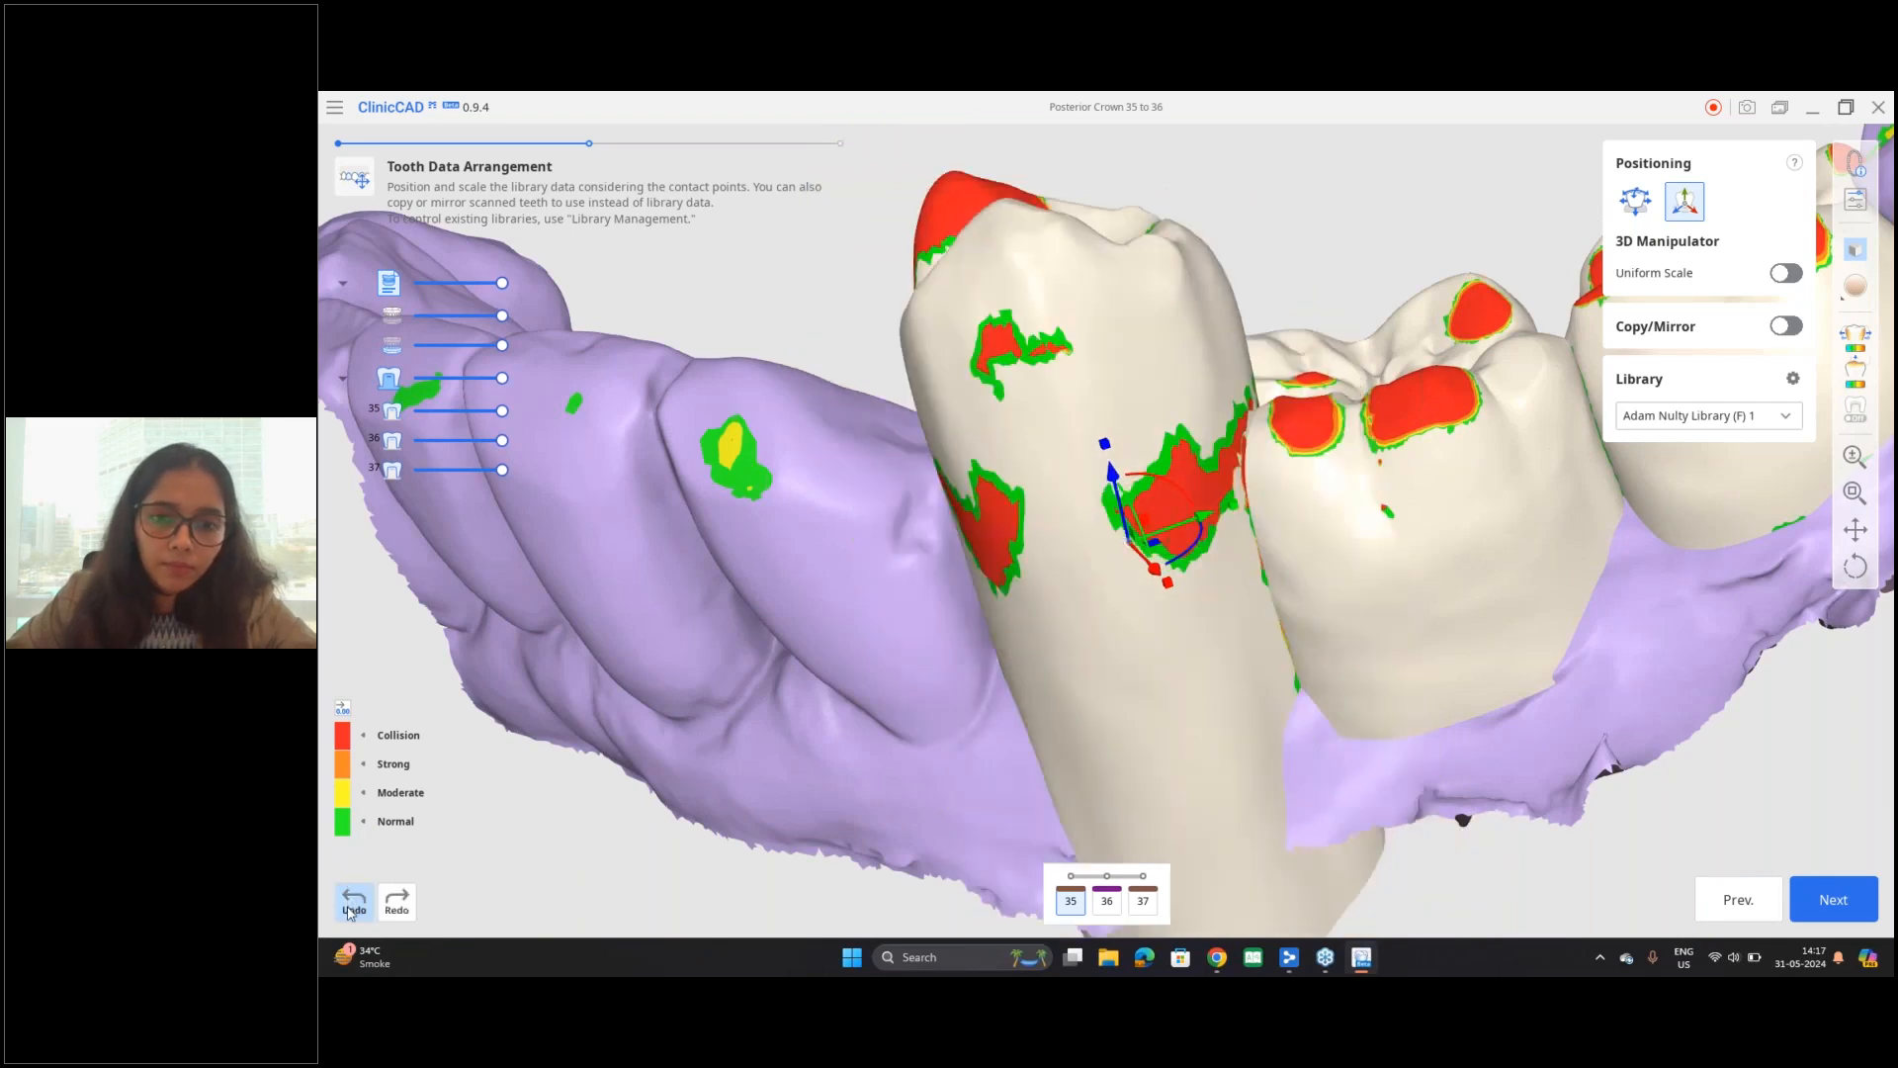
left_click(353, 908)
left_click(353, 909)
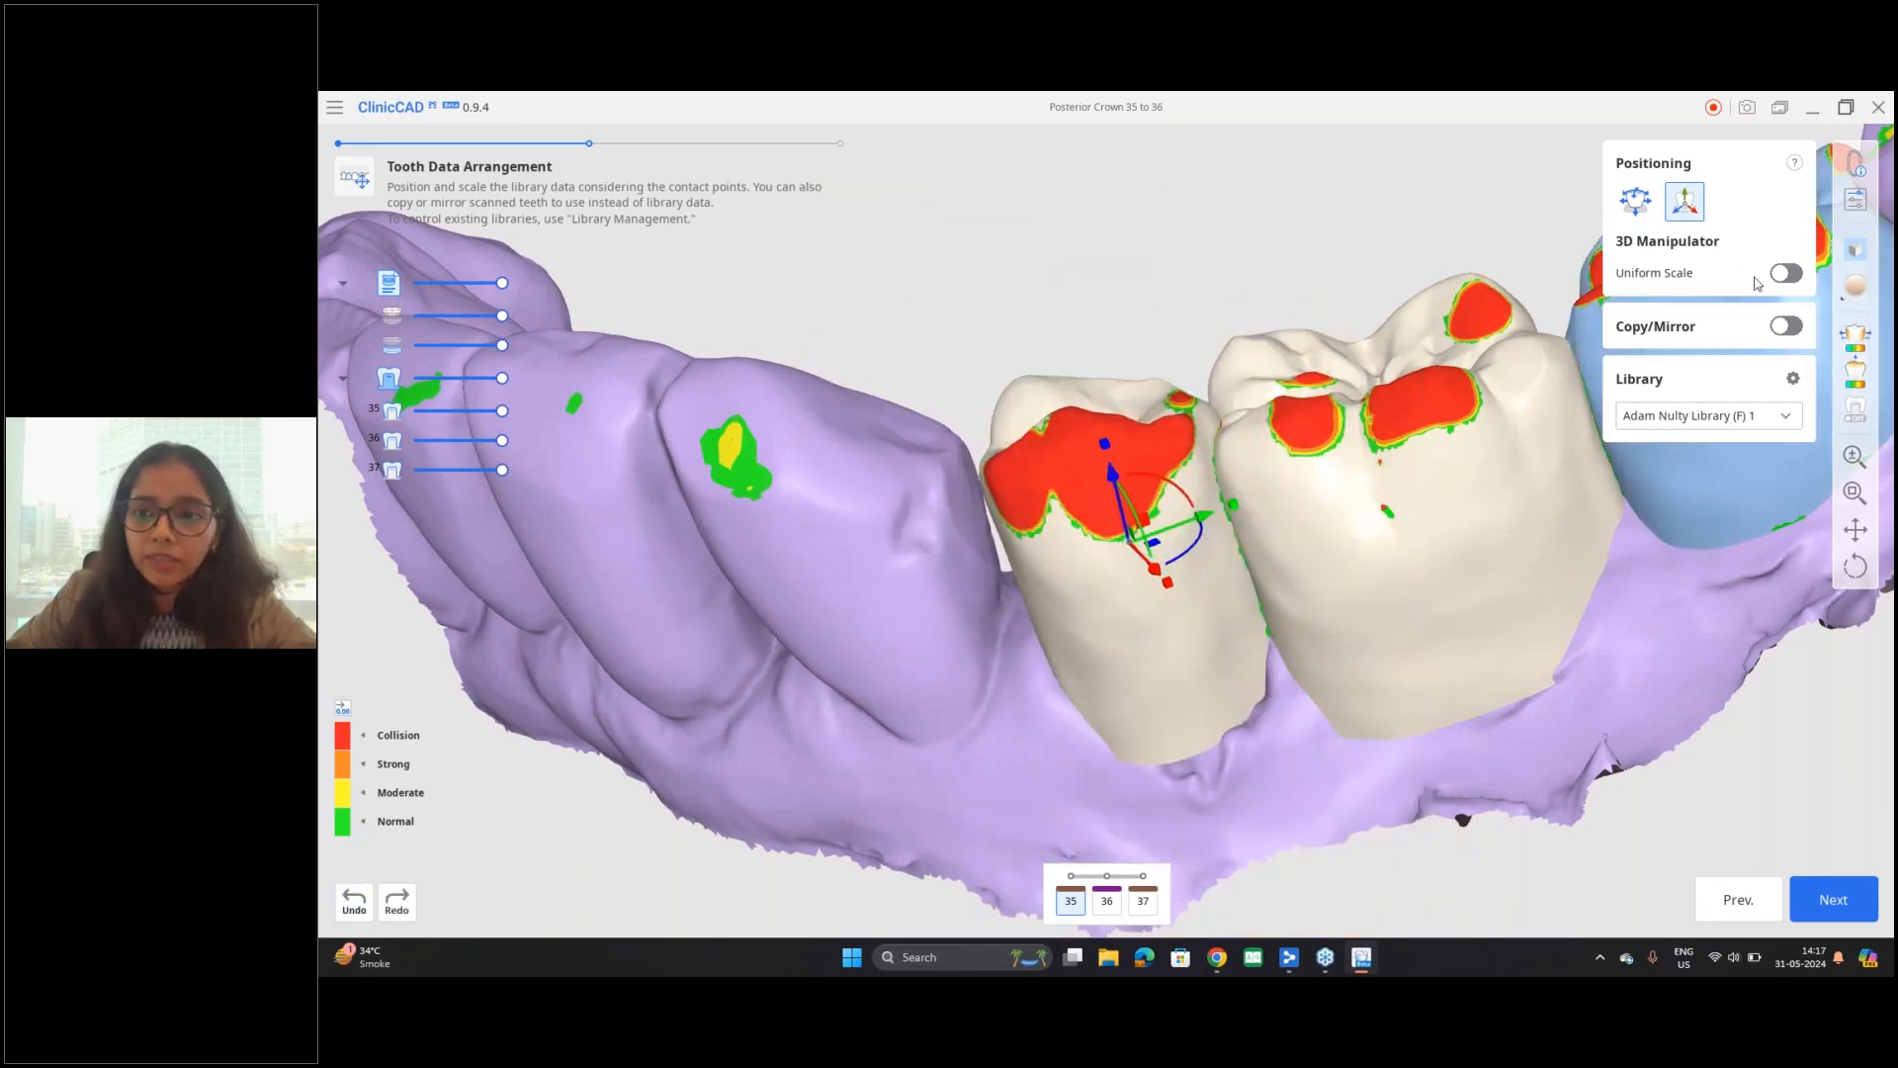
left_click(1785, 275)
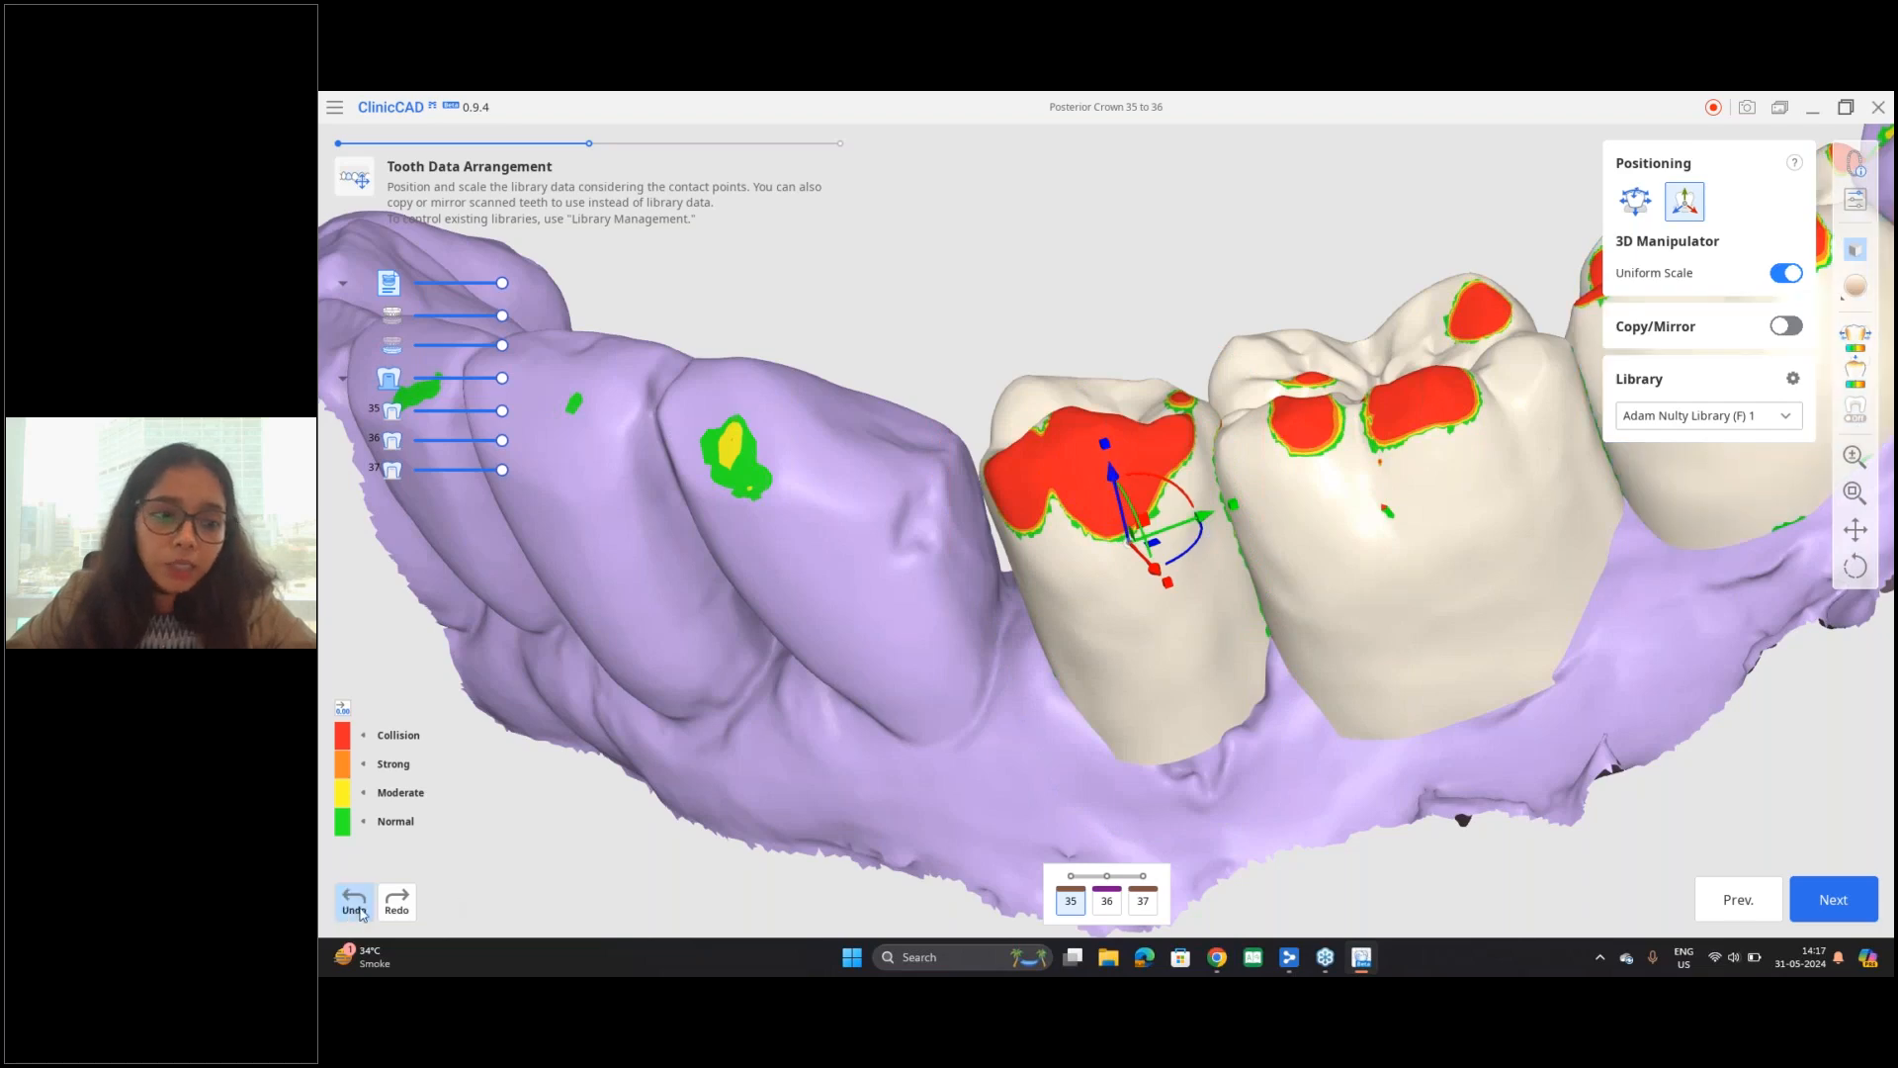
Step: Undo the last adjustments of tooth 35 and refine its height along the vertical axis to clear its occlusal collisions
right_click_drag(950, 570, 979, 720)
right_click_drag(1274, 633, 1285, 718)
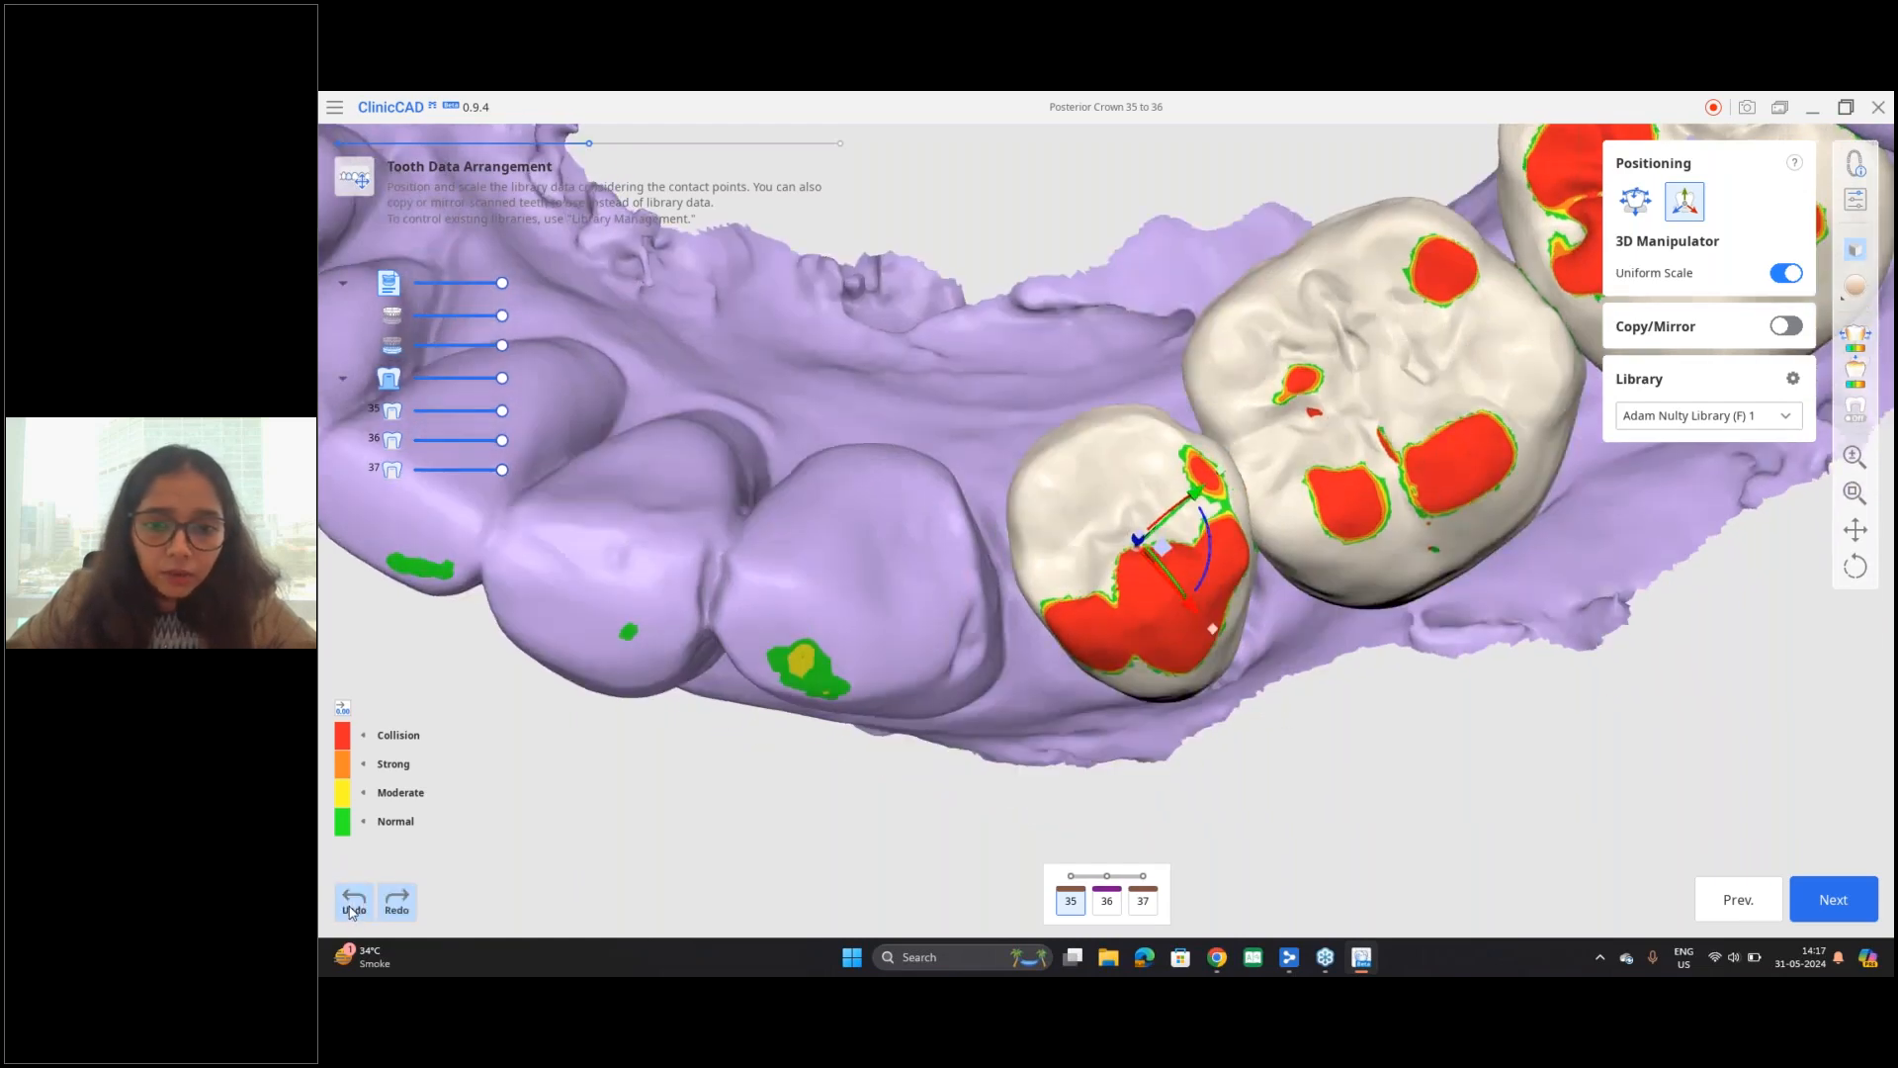
right_click_drag(1186, 814, 1030, 530)
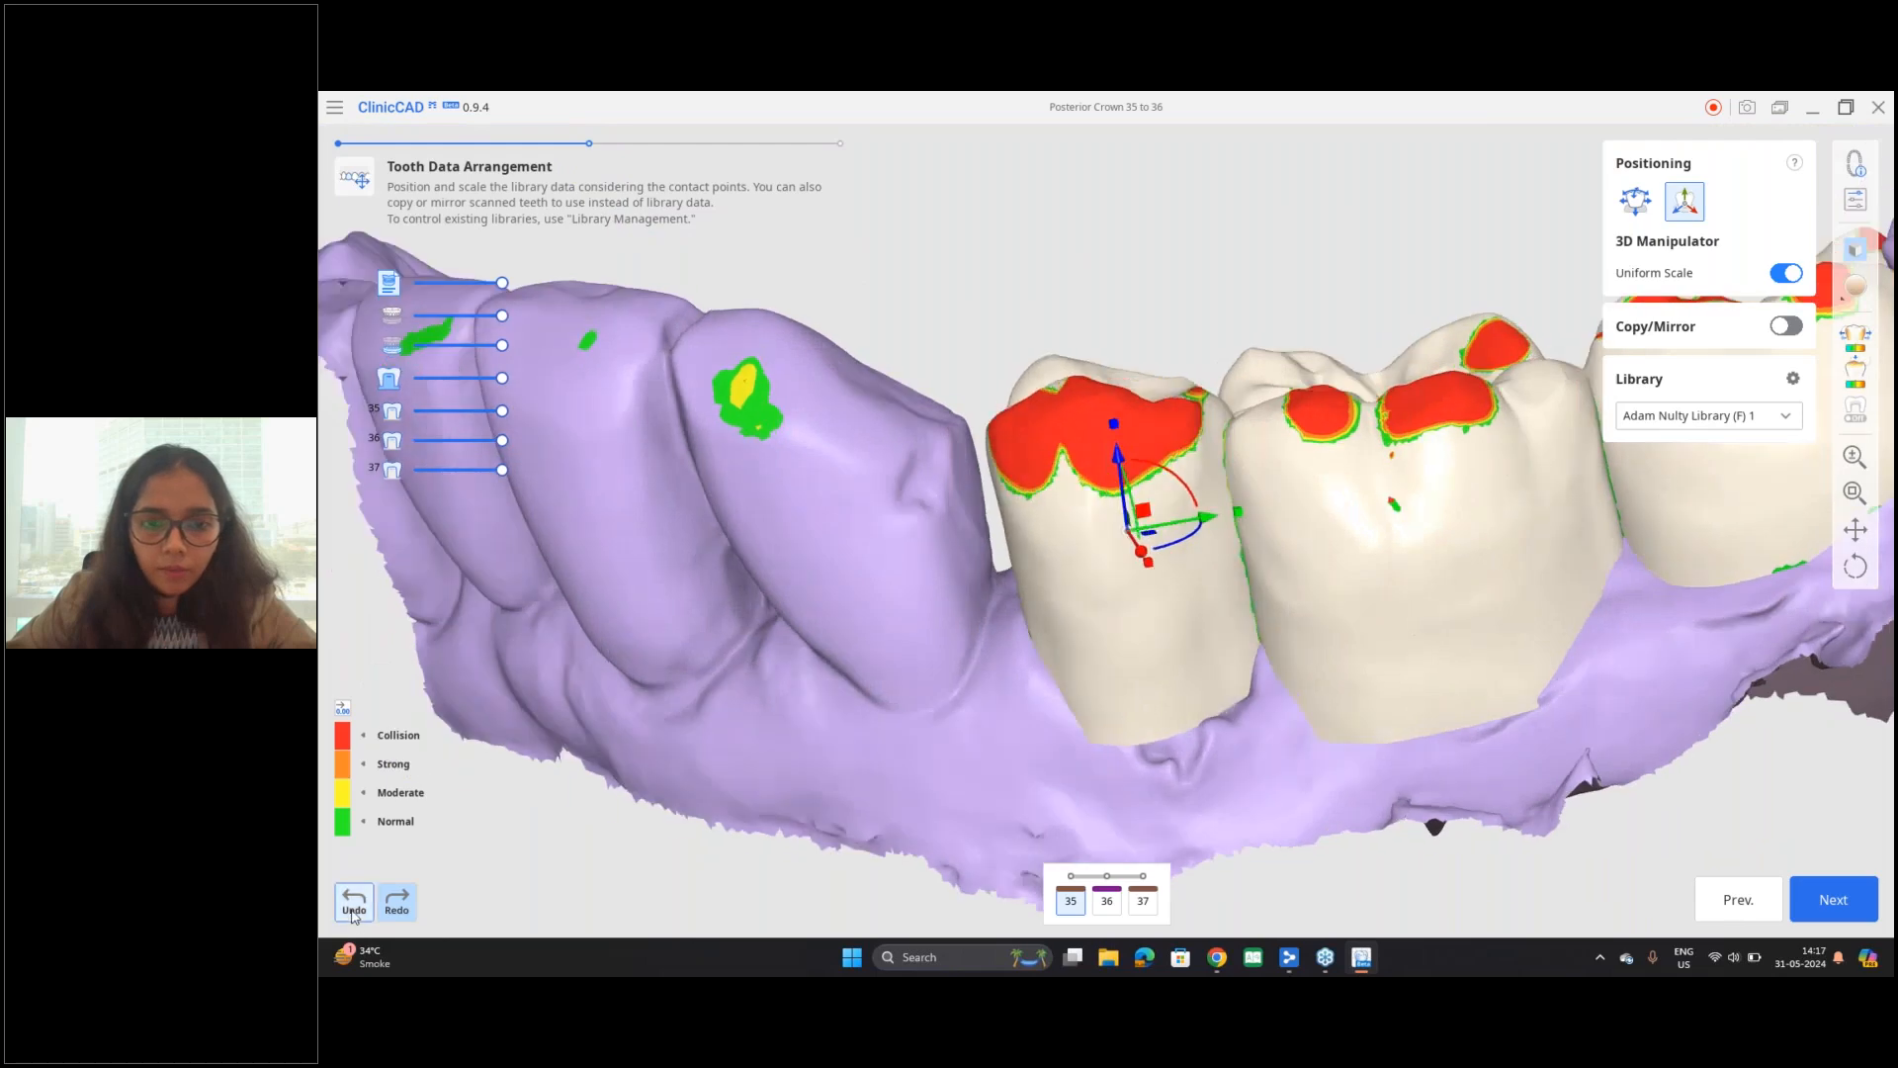
left_click(353, 904)
left_click(353, 905)
right_click_drag(1022, 586, 1022, 498)
left_click_drag(1121, 501, 1122, 486)
right_click_drag(1391, 618, 1081, 596)
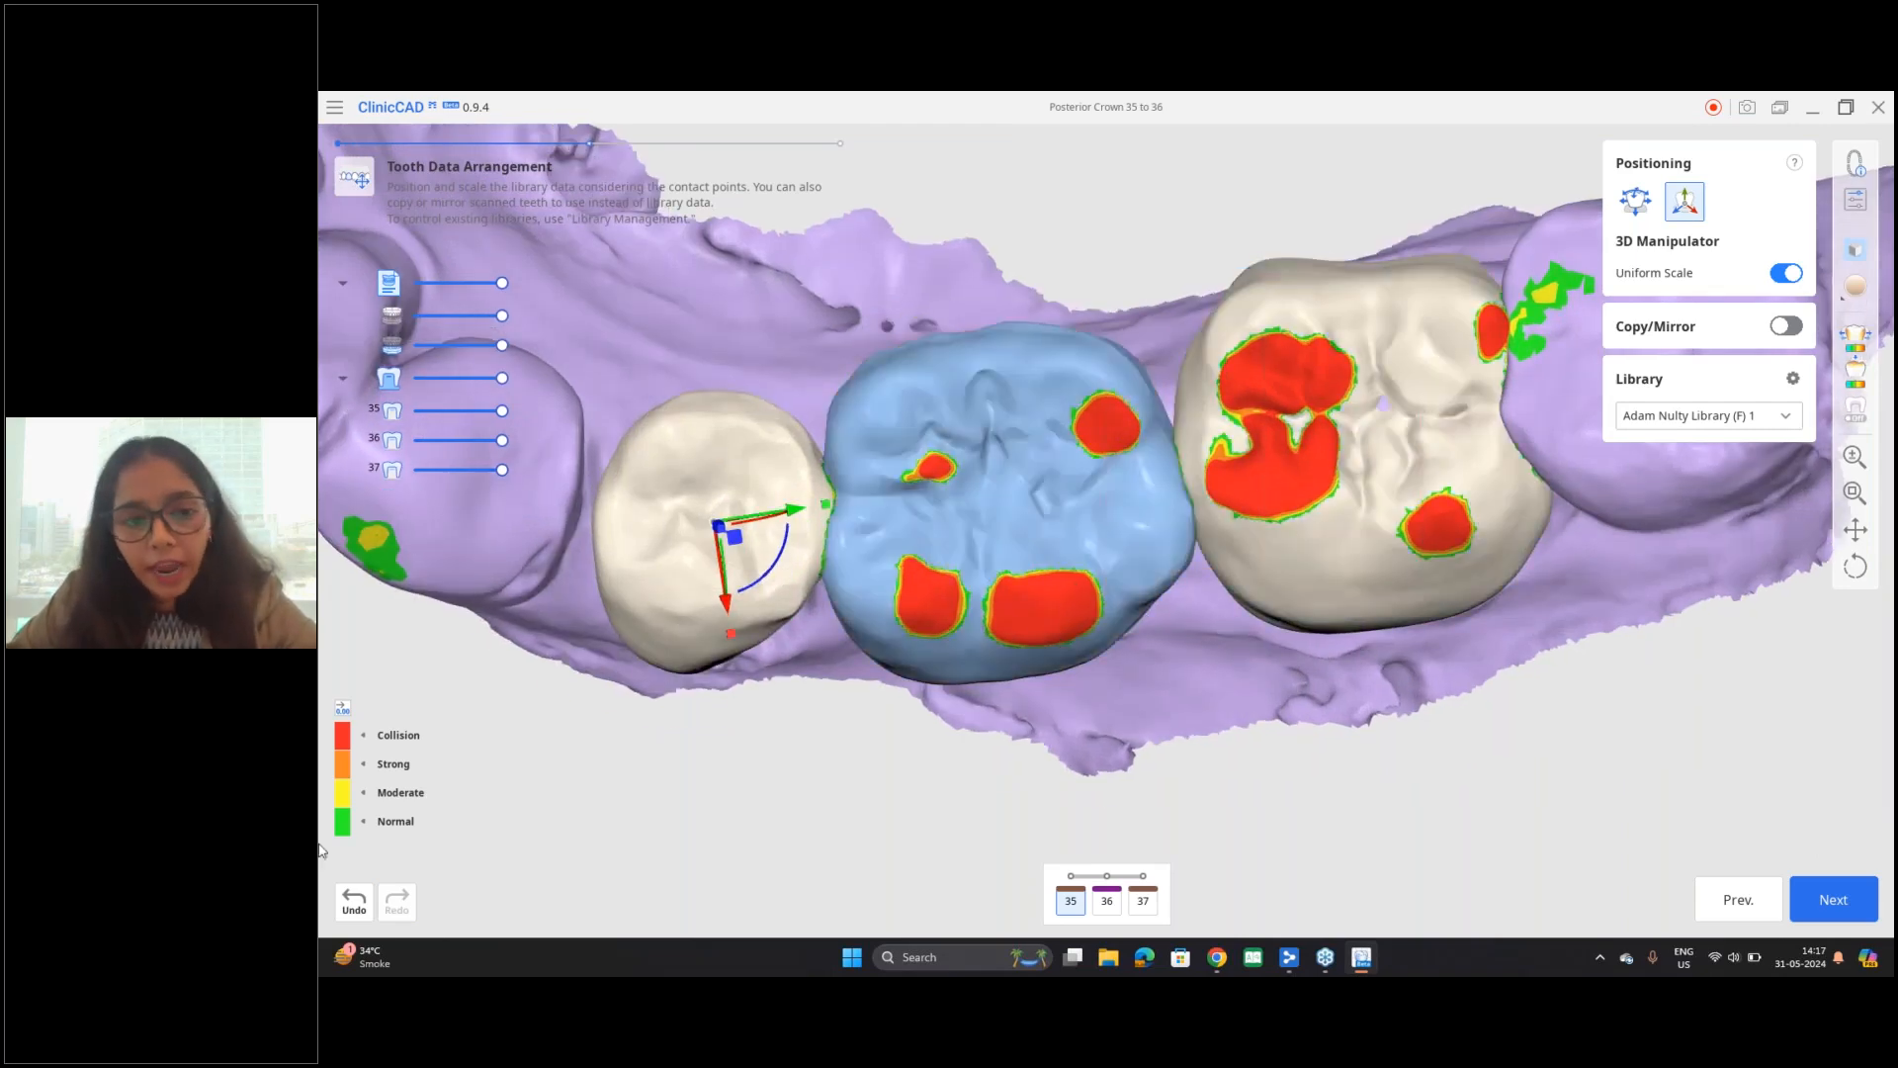
Step: Show the numeric ranges in the collision legend and select tooth 36 for positioning
left_click(343, 709)
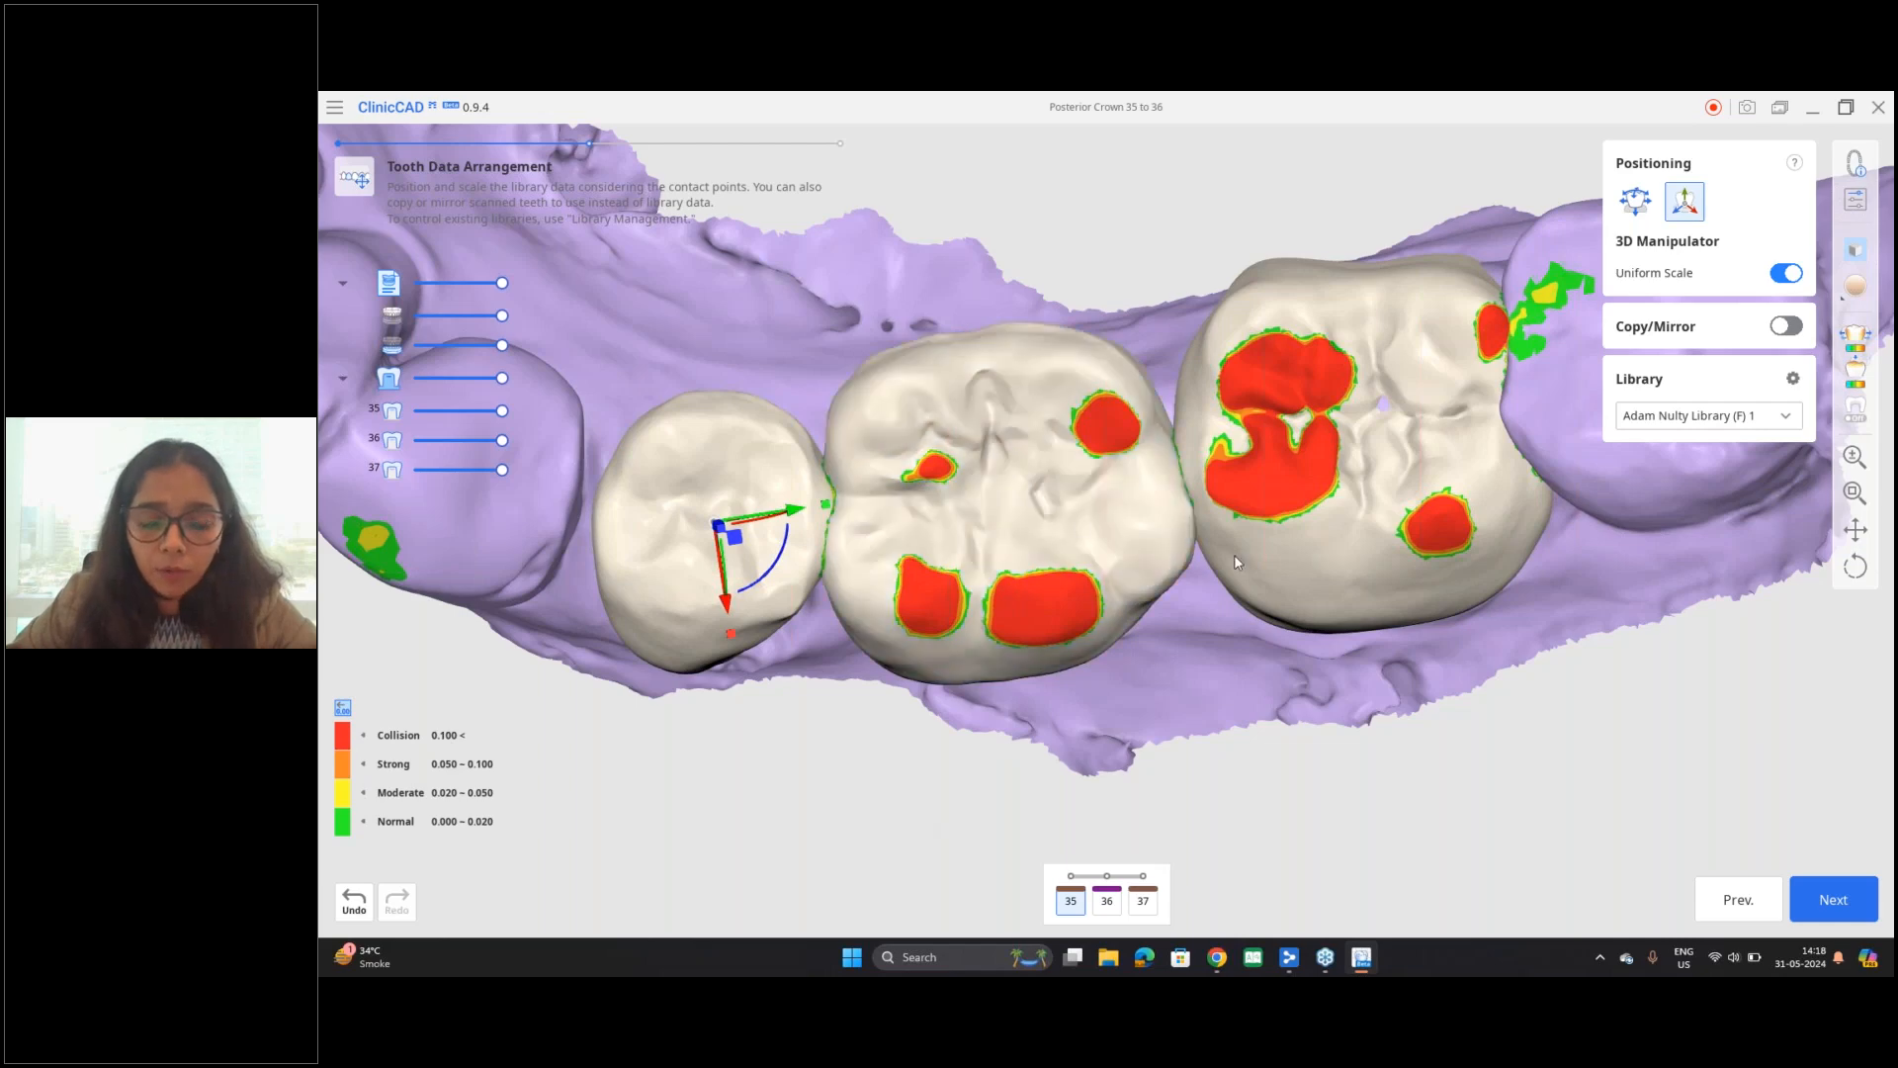
right_click_drag(709, 716, 704, 586)
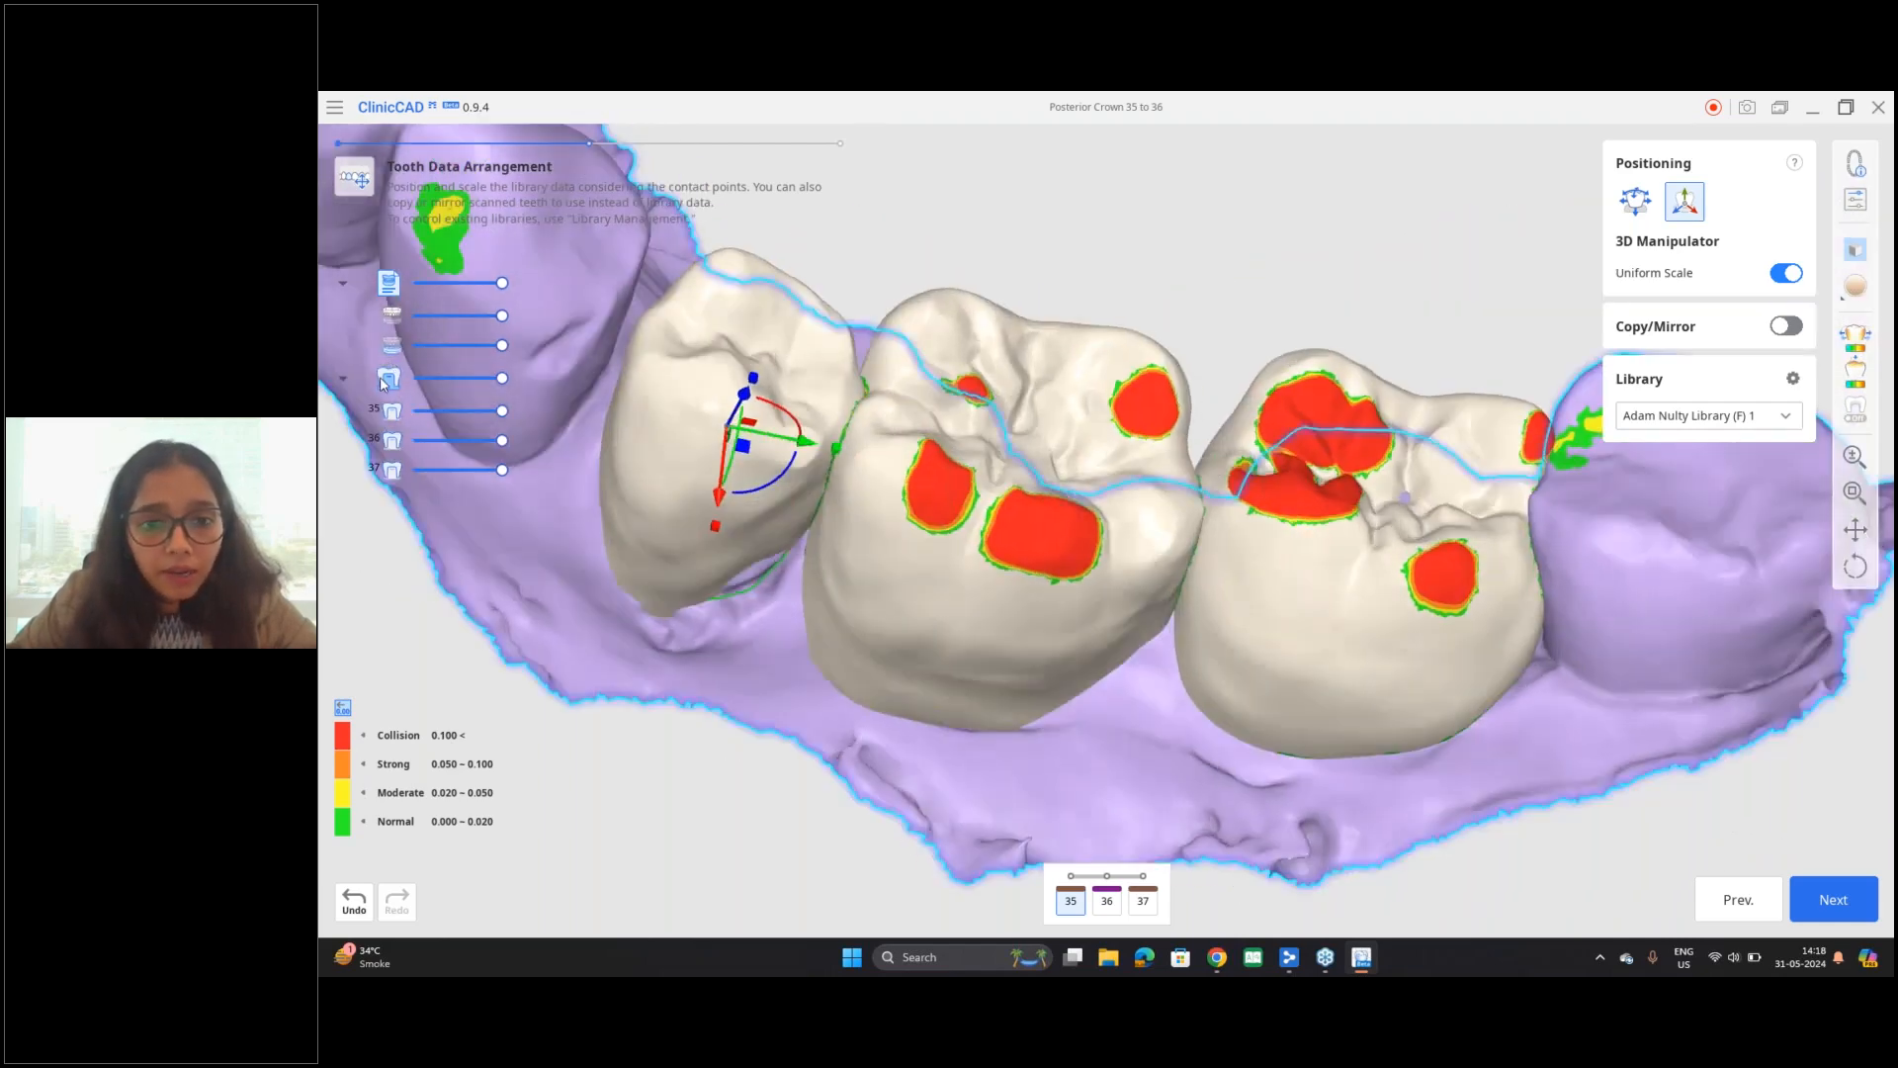
left_click(1058, 579)
right_click_drag(1212, 751, 1221, 534)
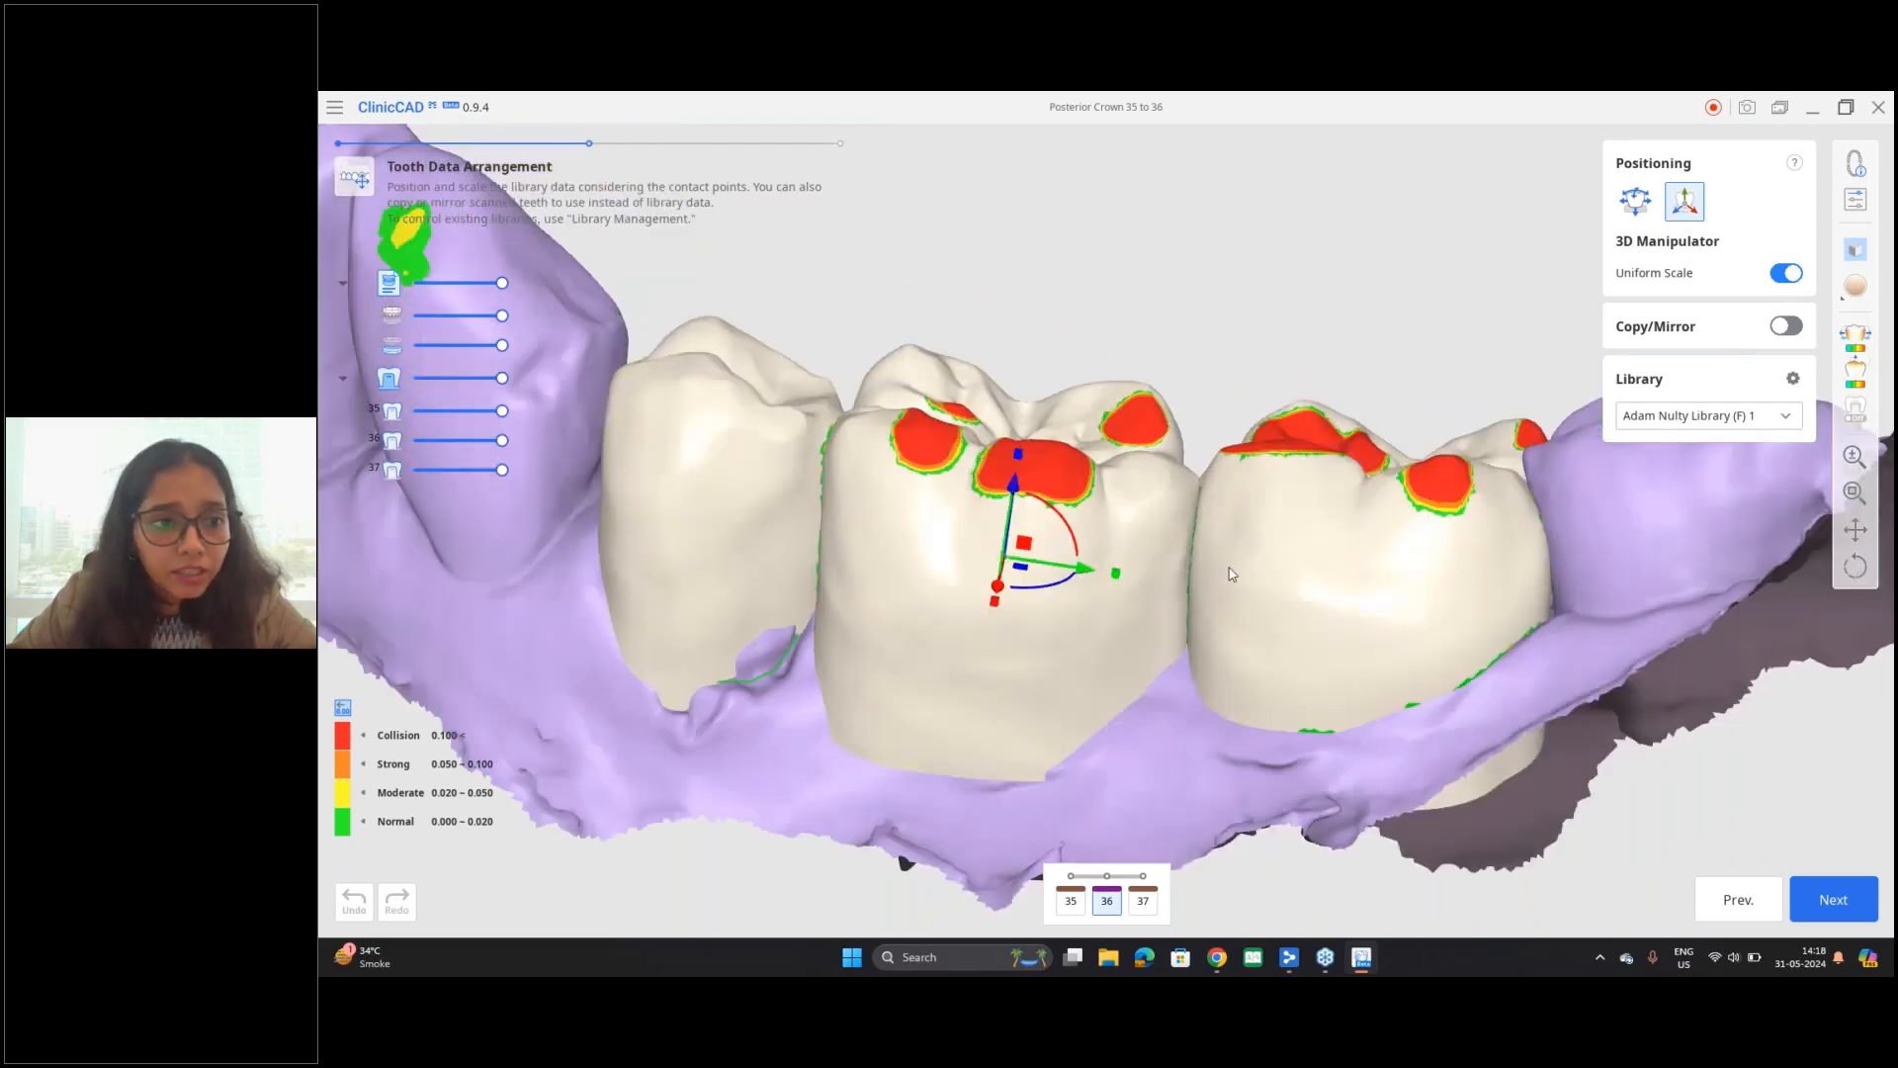
Step: Show the opposing upper arch and make it semi-transparent over the library teeth
left_click(396, 314)
right_click_drag(1104, 625, 1102, 534)
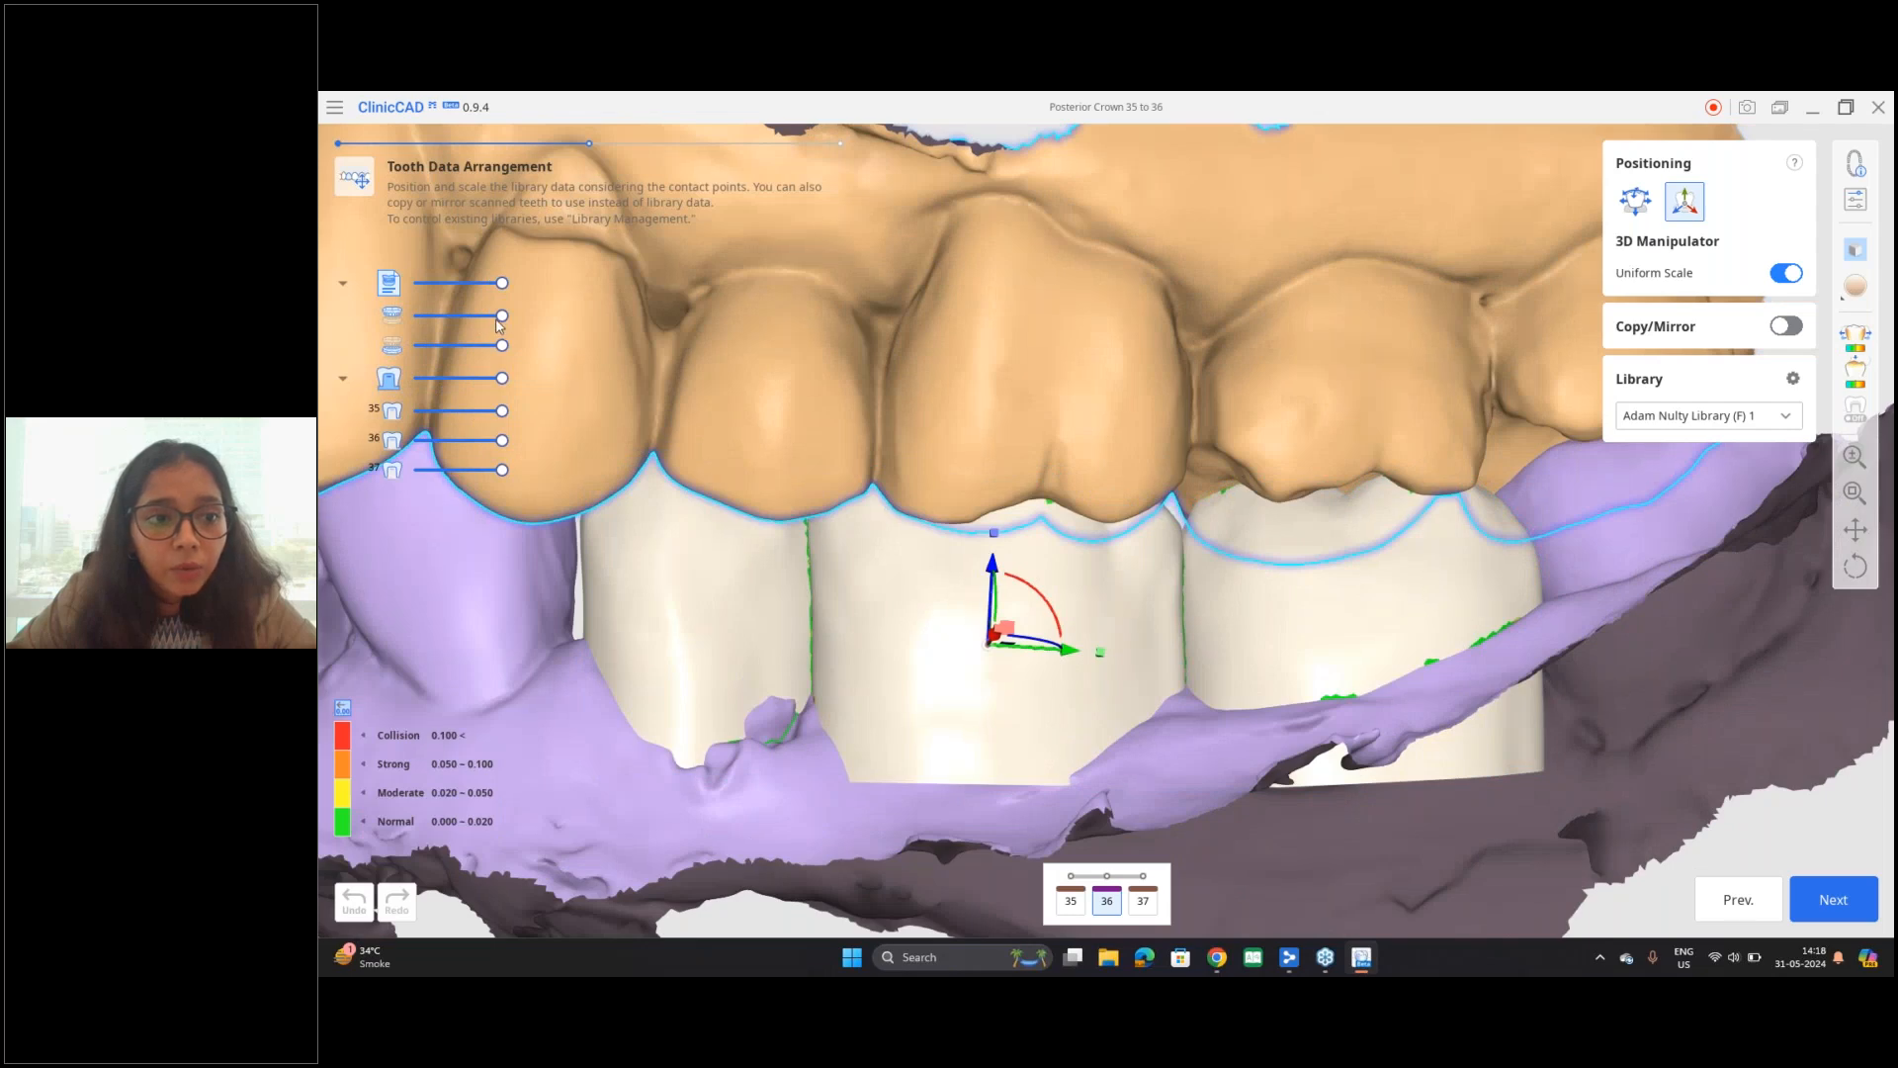
left_click_drag(496, 322, 445, 316)
right_click_drag(1089, 746, 1123, 846)
Step: Lower tooth 36 along its vertical axis to reduce the collisions with the upper arch
left_click_drag(989, 567, 993, 592)
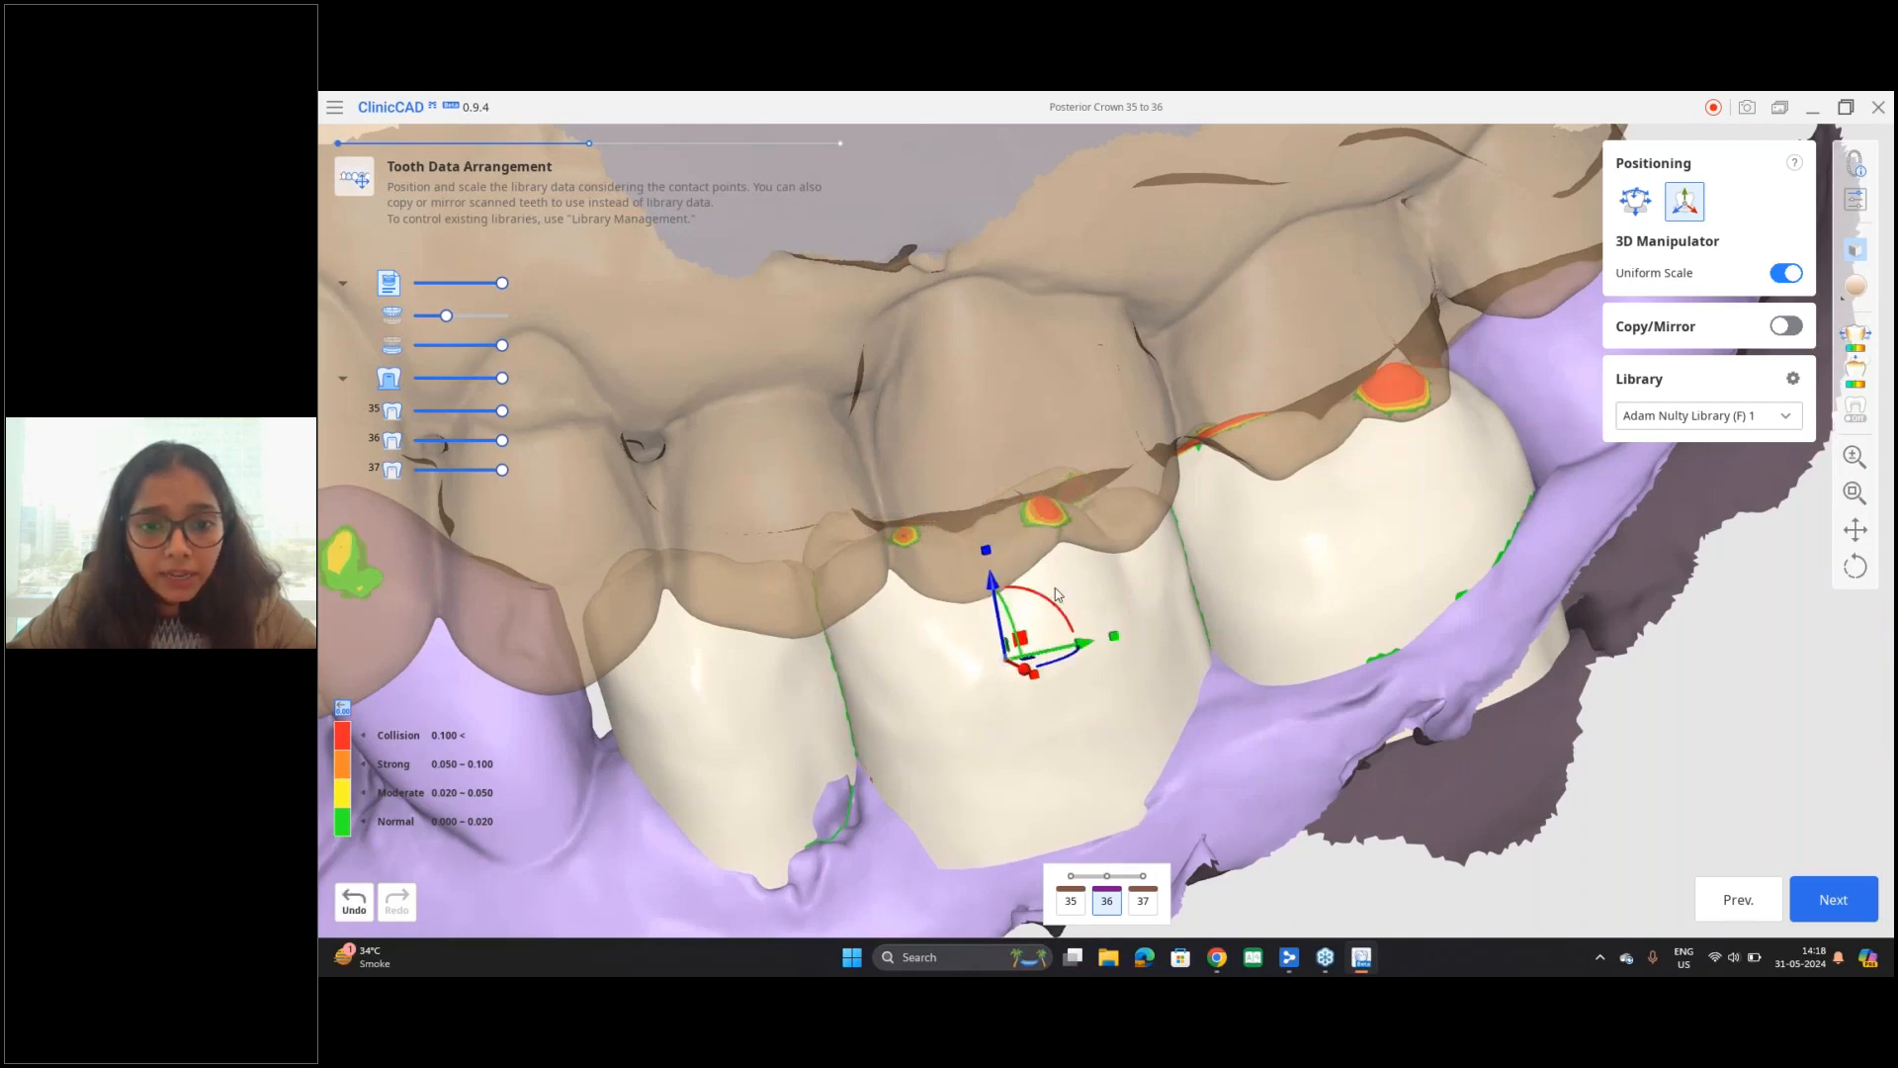
right_click_drag(1100, 619, 1113, 605)
left_click_drag(992, 582, 995, 586)
right_click_drag(1092, 648, 1015, 634)
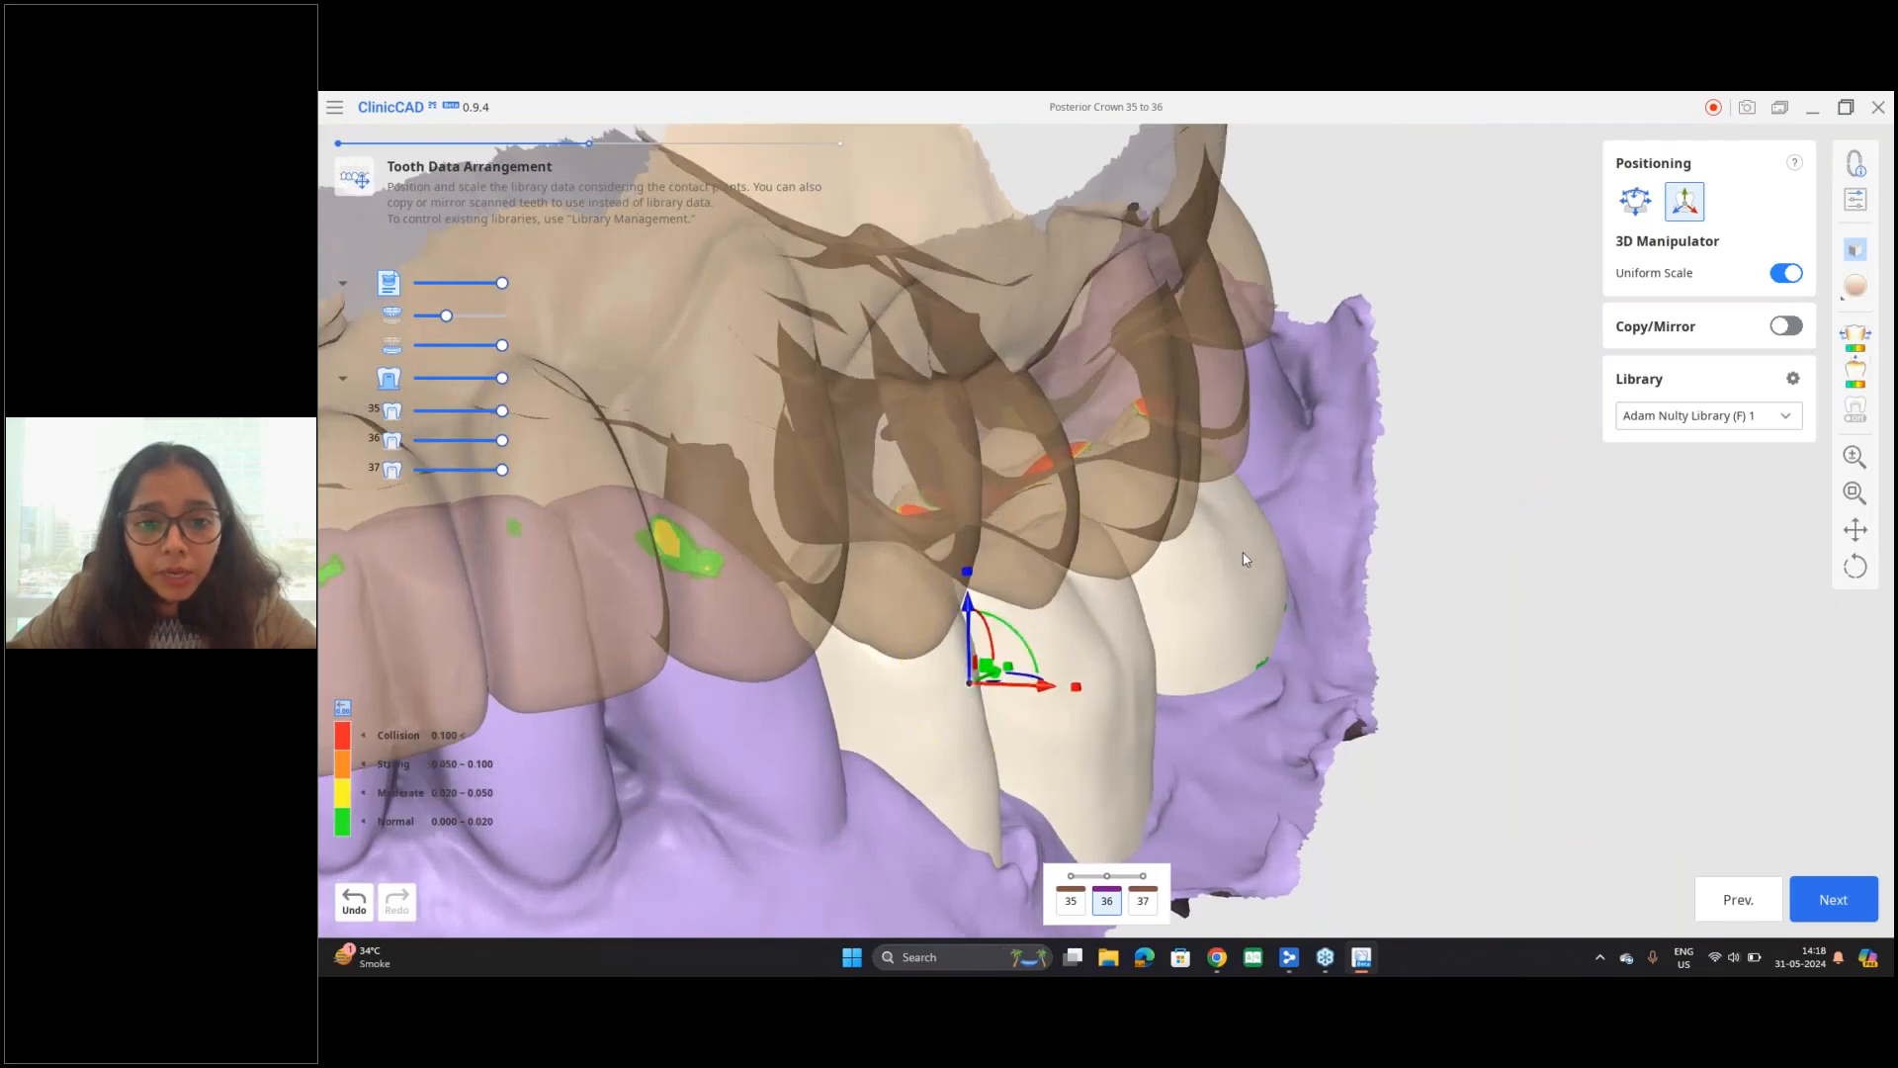
Step: Fine-tune the height of tooth 36 and rotate it slightly to clear the remaining collisions with the upper arch
right_click_drag(1244, 560, 941, 573)
right_click_drag(1398, 644, 1351, 840)
left_click_drag(1279, 575, 1276, 566)
right_click_drag(1380, 684, 1331, 570)
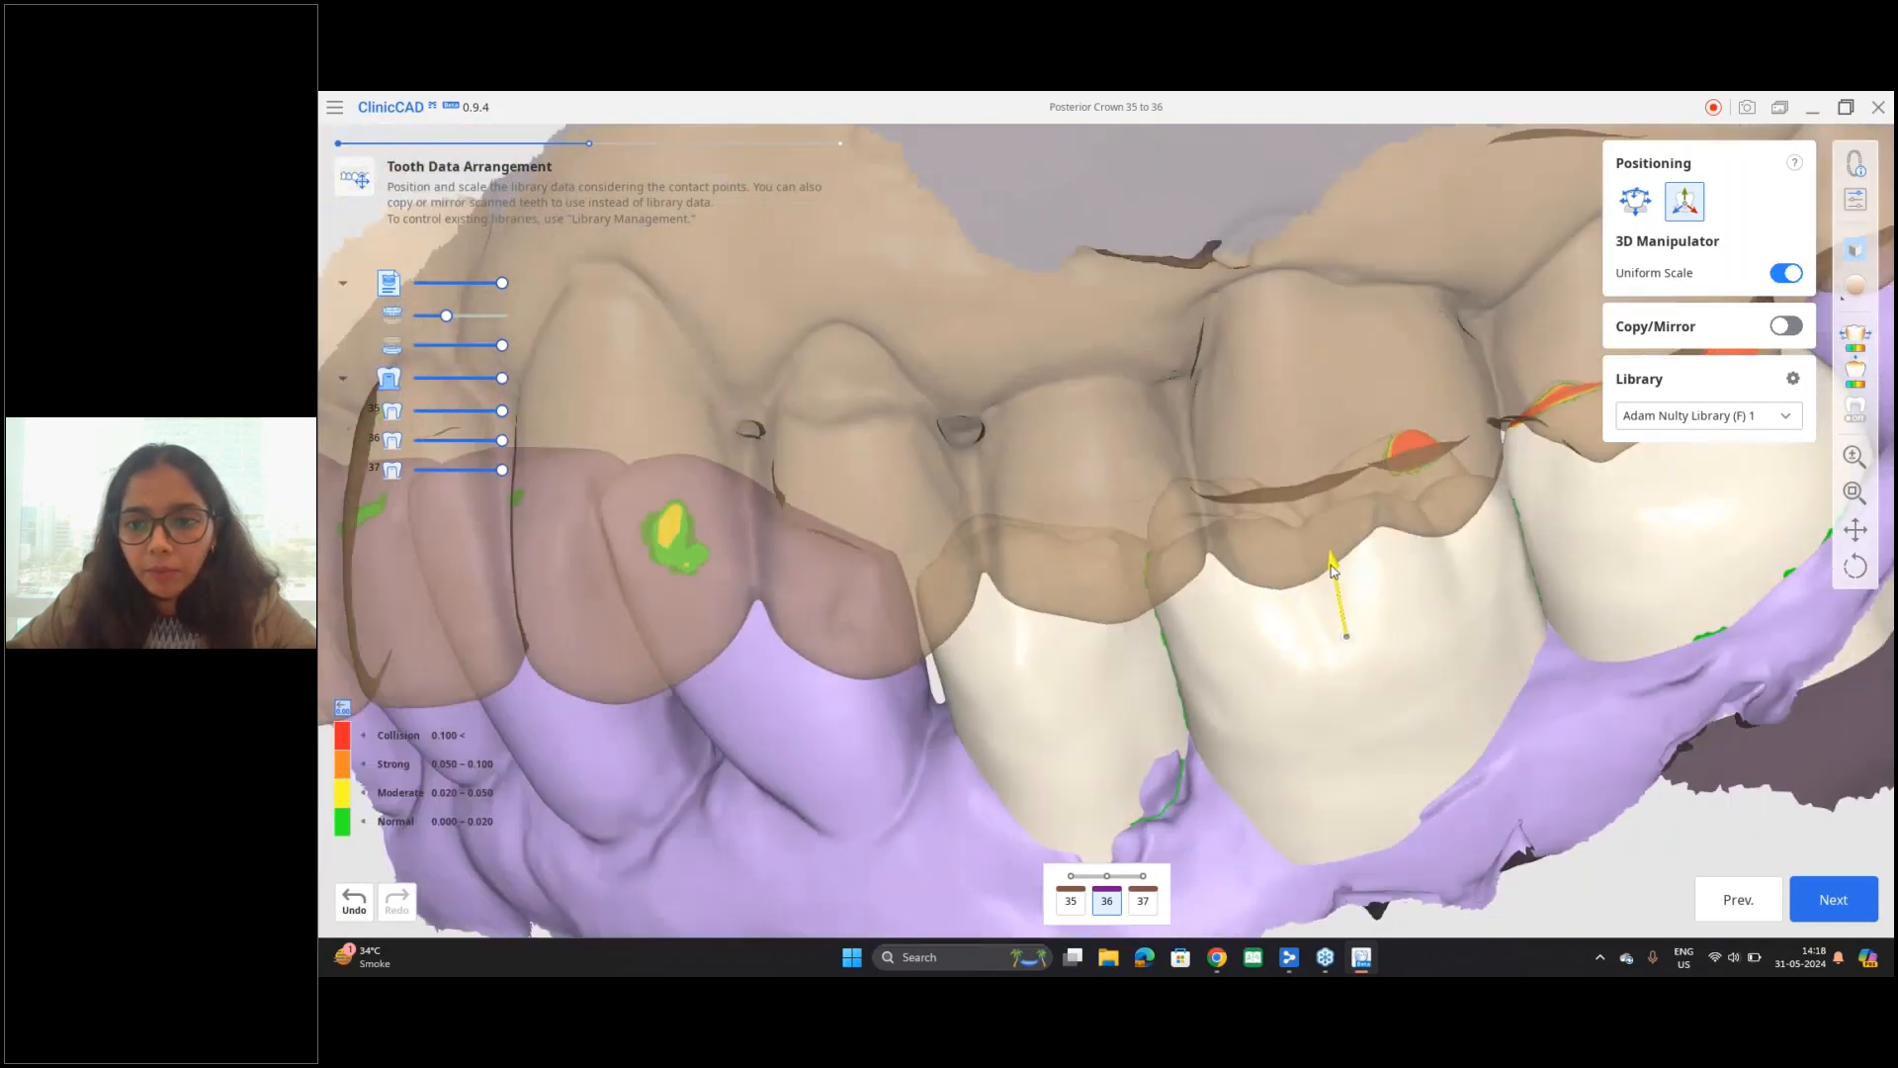
right_click_drag(1693, 645, 1749, 636)
left_click_drag(1250, 562, 1243, 553)
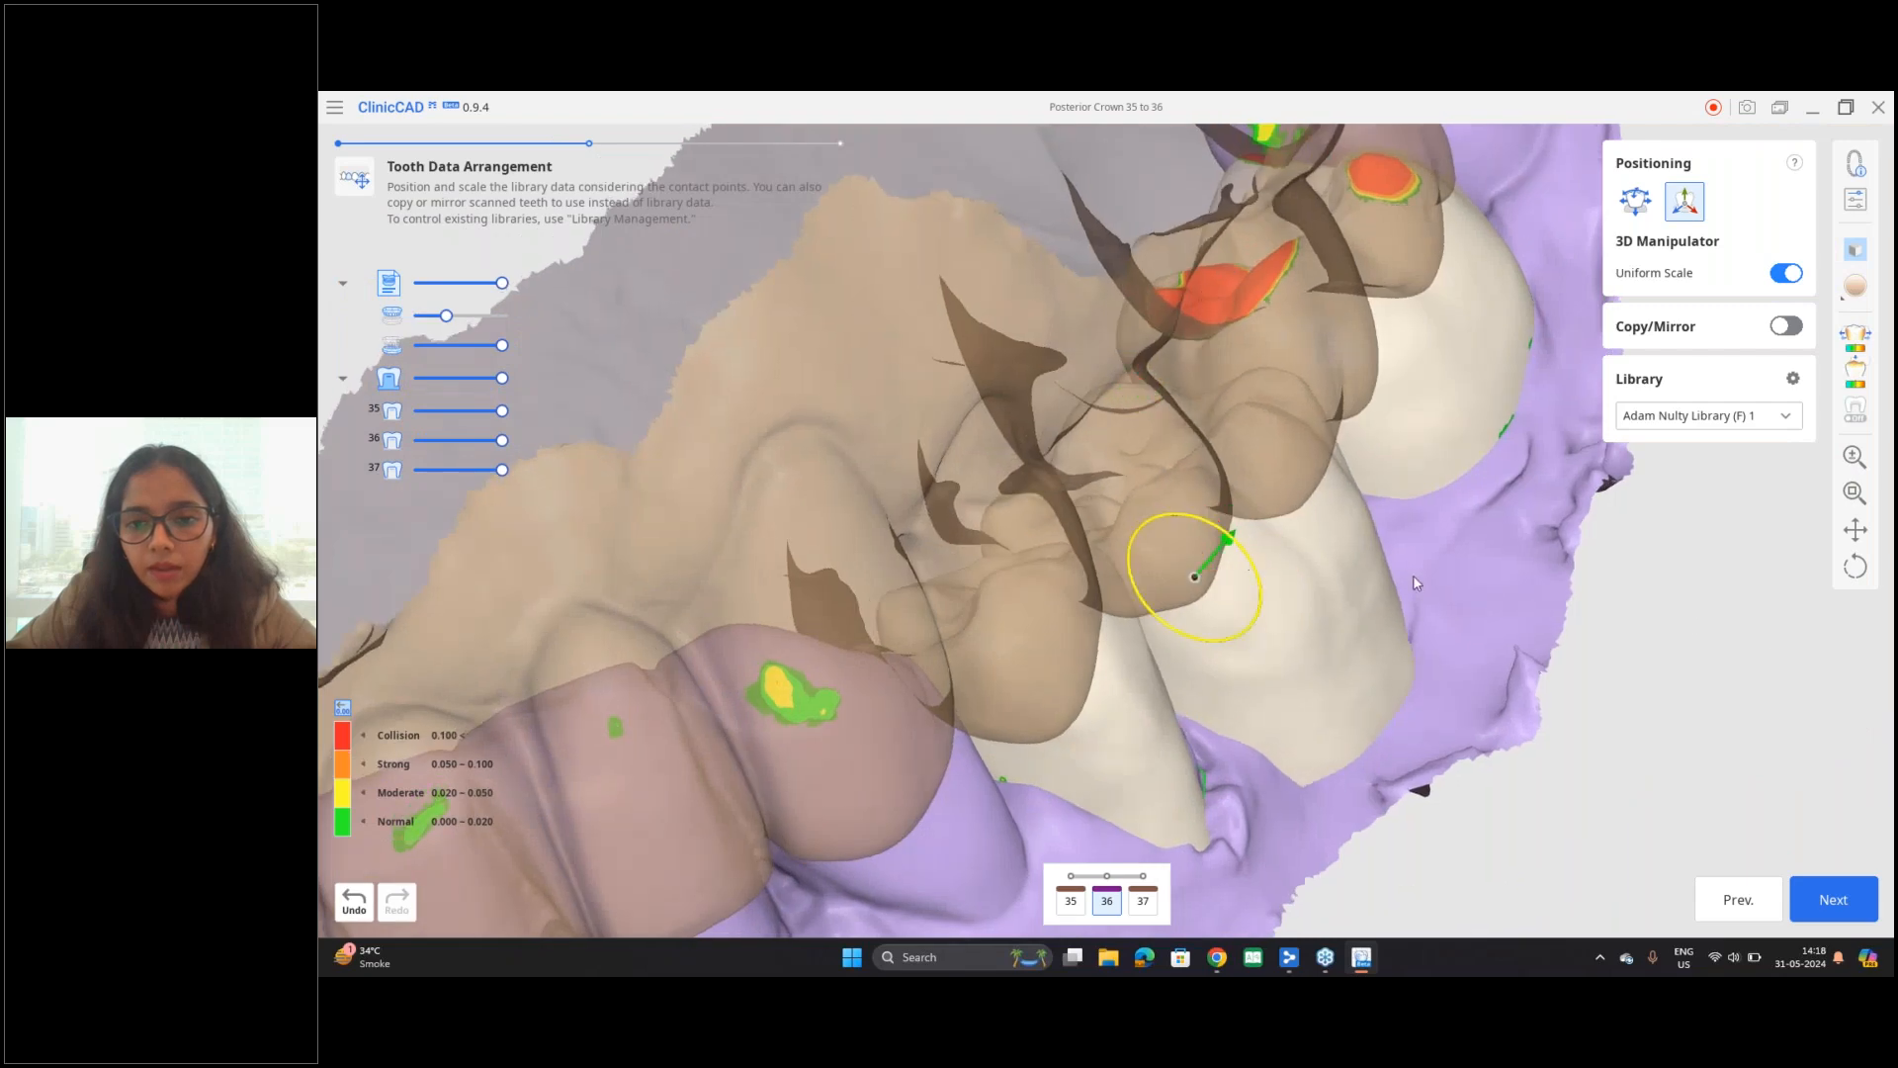
right_click_drag(1382, 598, 910, 550)
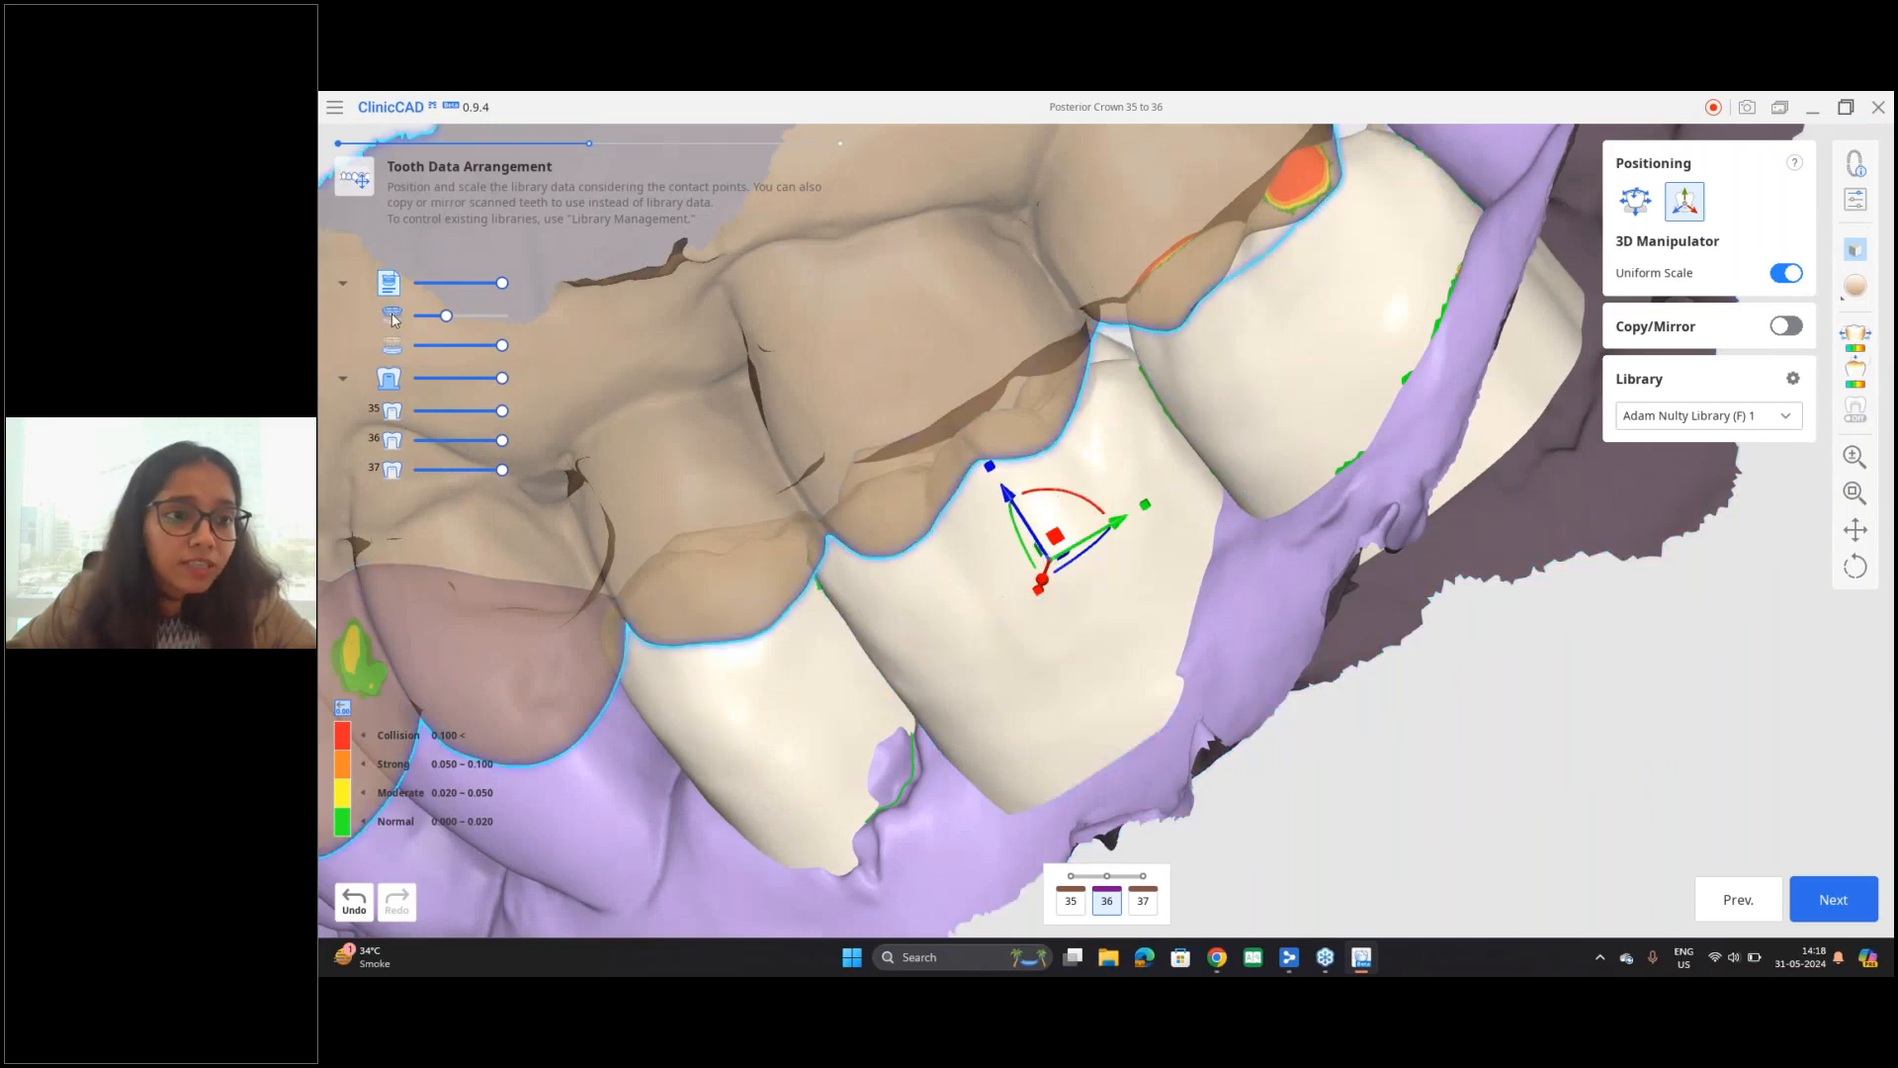
Step: Hide the upper arch, then rotate tooth 37 slightly about its vertical axis and check its collision areas
left_click(391, 316)
right_click_drag(1191, 425, 1115, 522)
left_click(1115, 522)
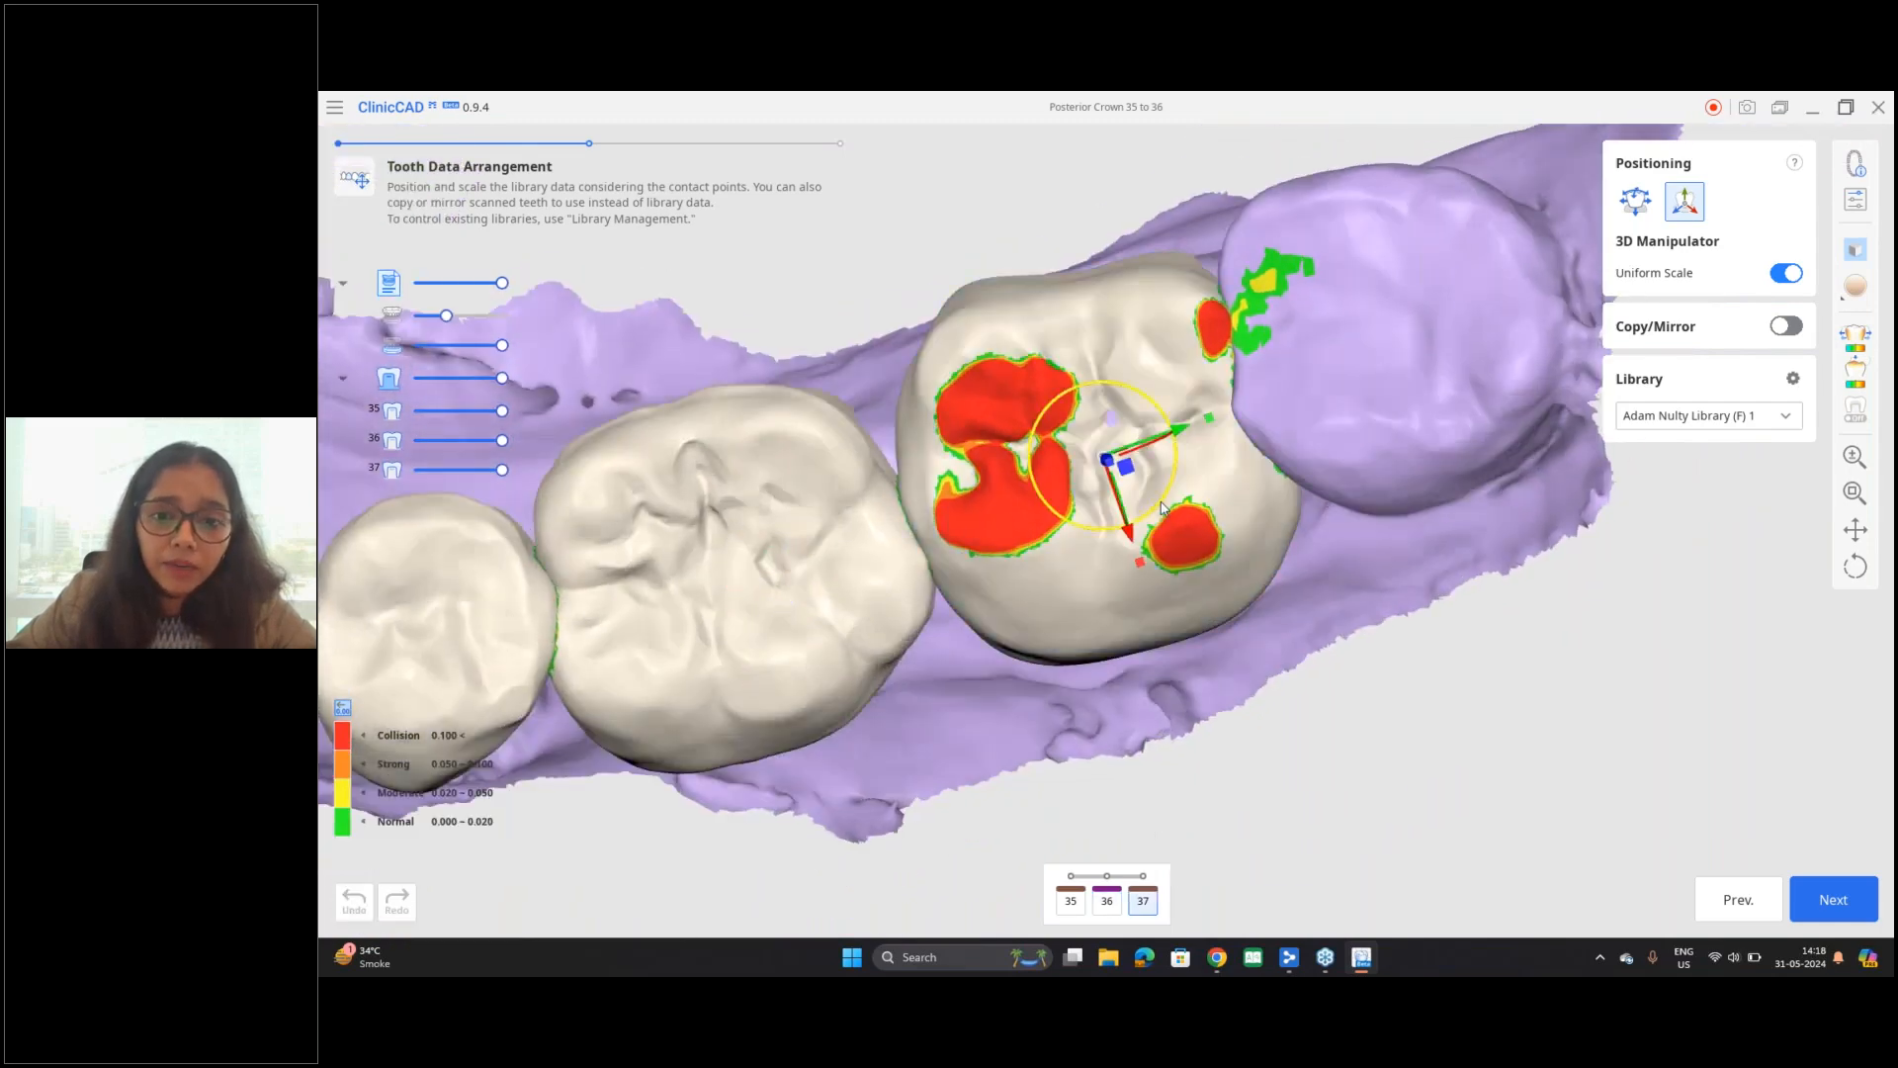
left_click_drag(1164, 495, 1150, 510)
middle_click_drag(884, 659, 900, 609)
right_click_drag(901, 616, 900, 498)
scroll(994, 563, "up", 4)
right_click_drag(994, 563, 964, 164)
scroll(1026, 626, "down", 4)
right_click_drag(1026, 626, 751, 106)
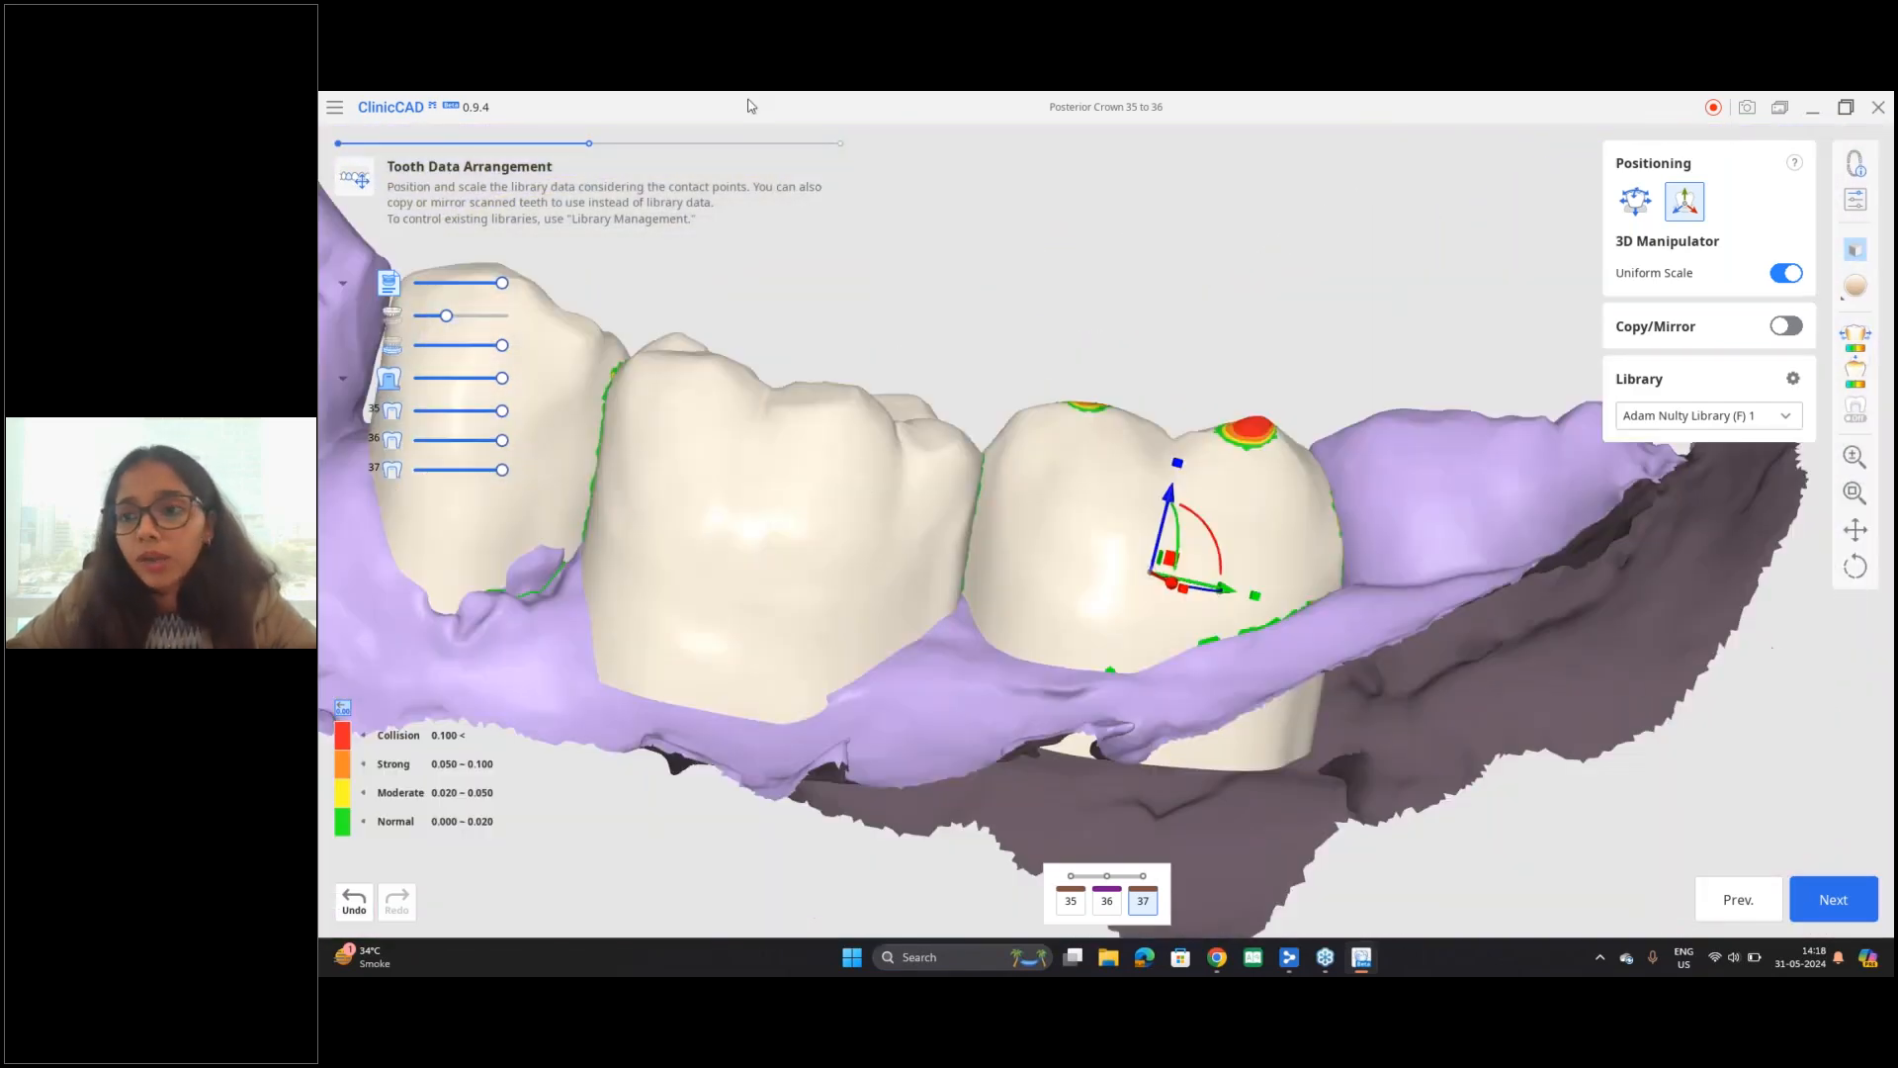
Step: Review the outer parameters of the Sprintray-Pro-OnX Tough preset, relating the contact distances, pontic and connector settings to tooth 36
left_click(1856, 198)
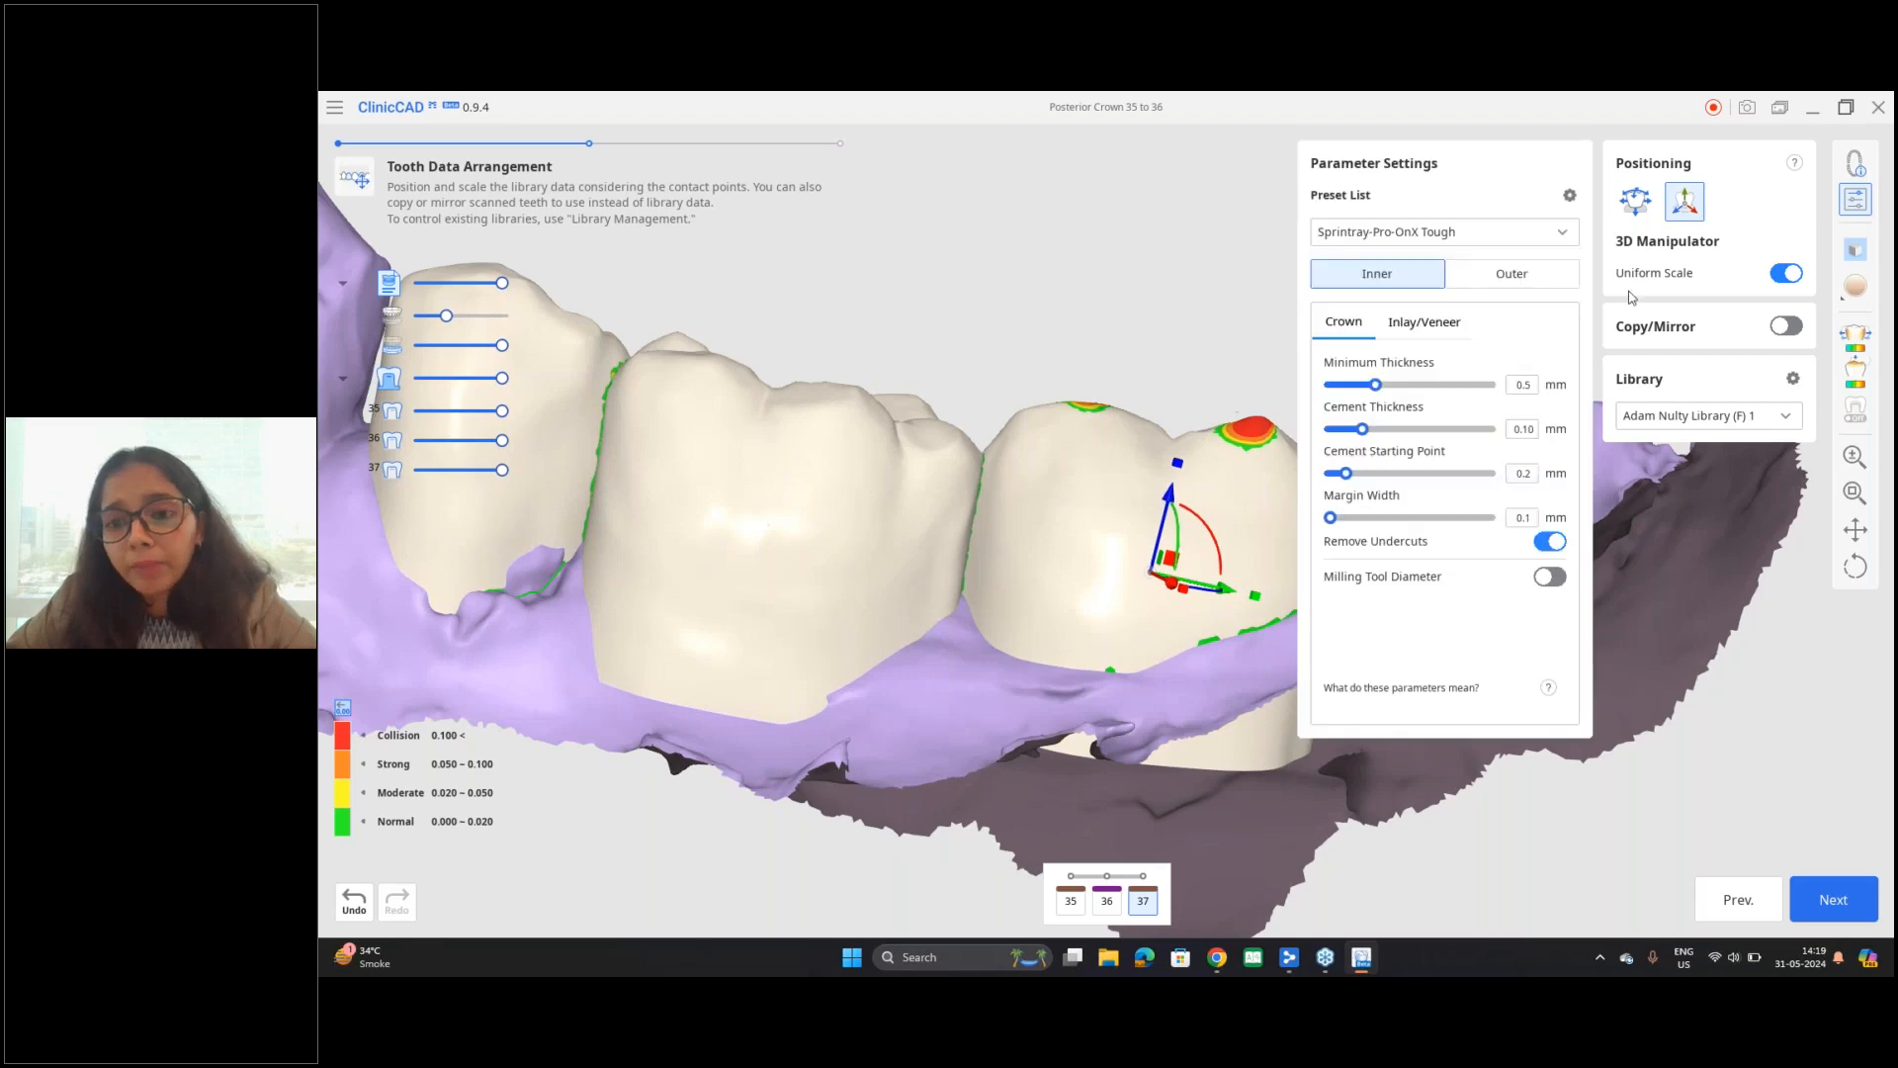
left_click(1531, 290)
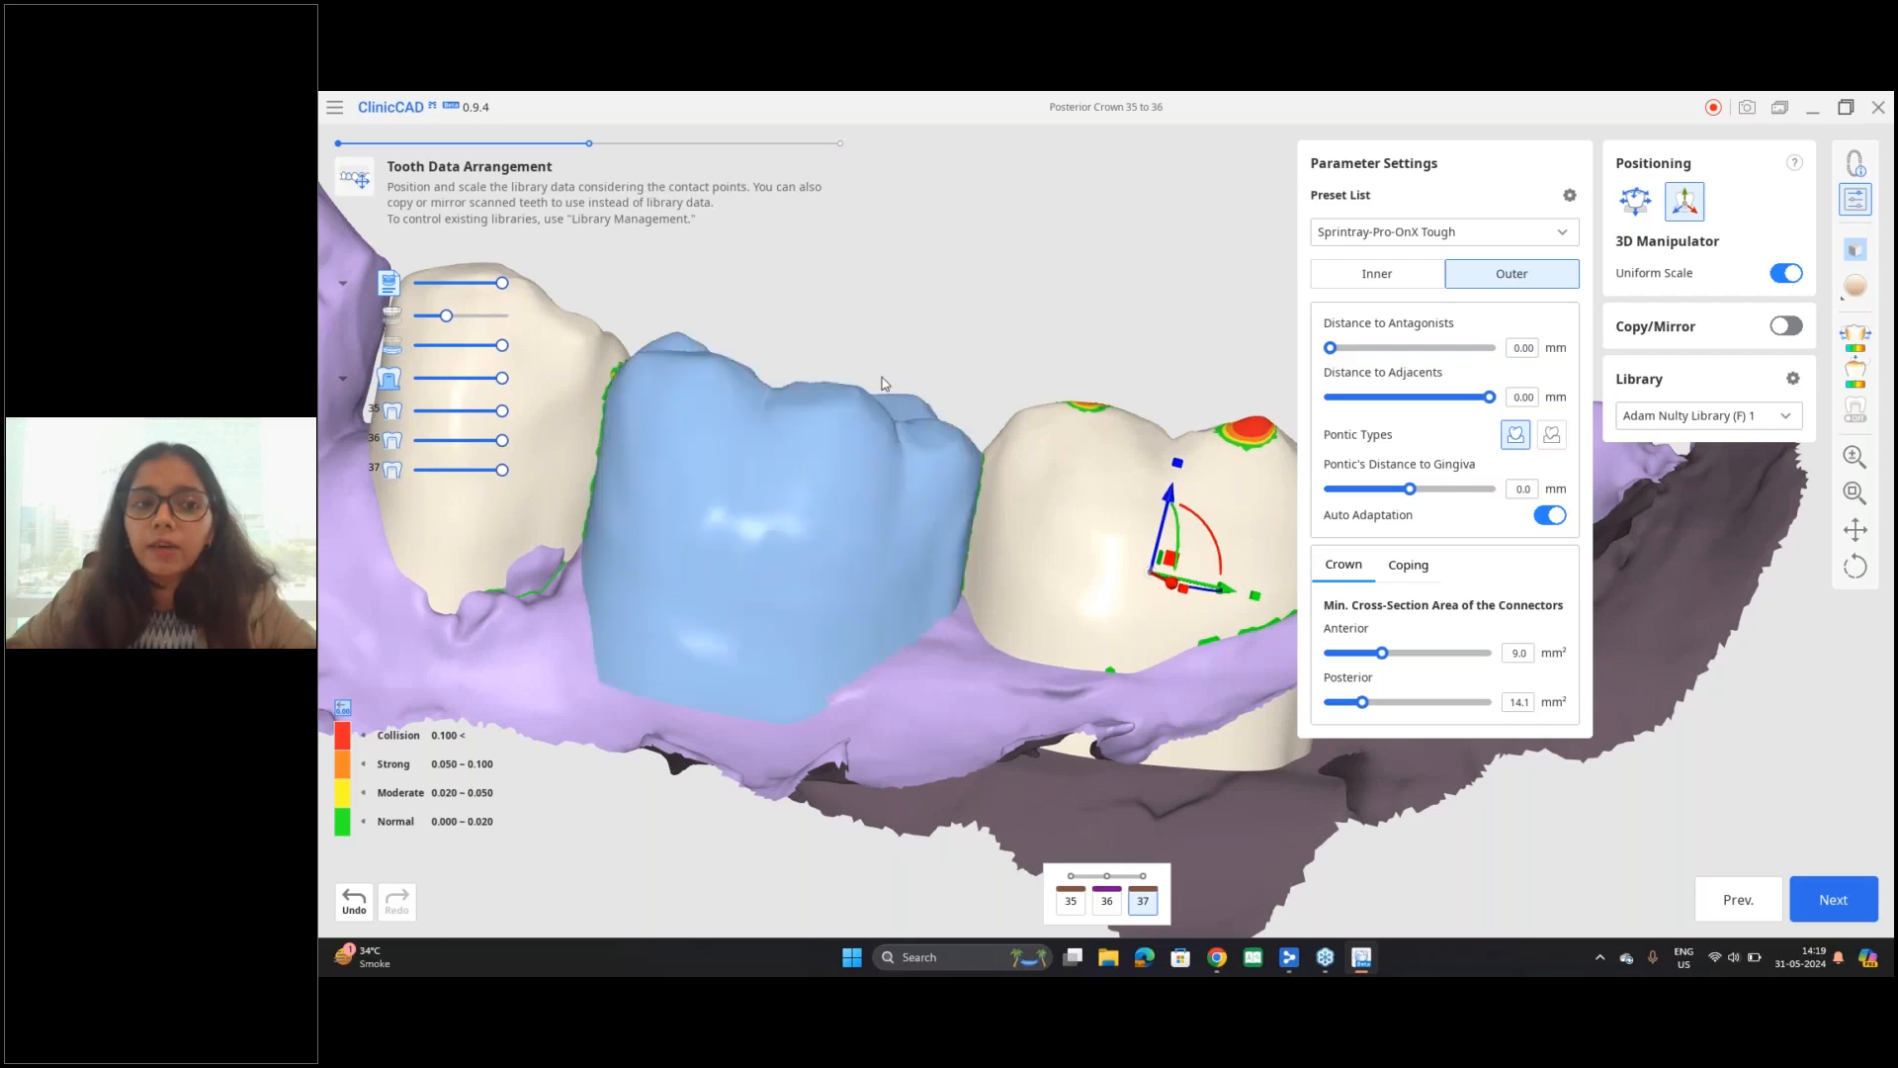
right_click_drag(943, 344, 934, 633)
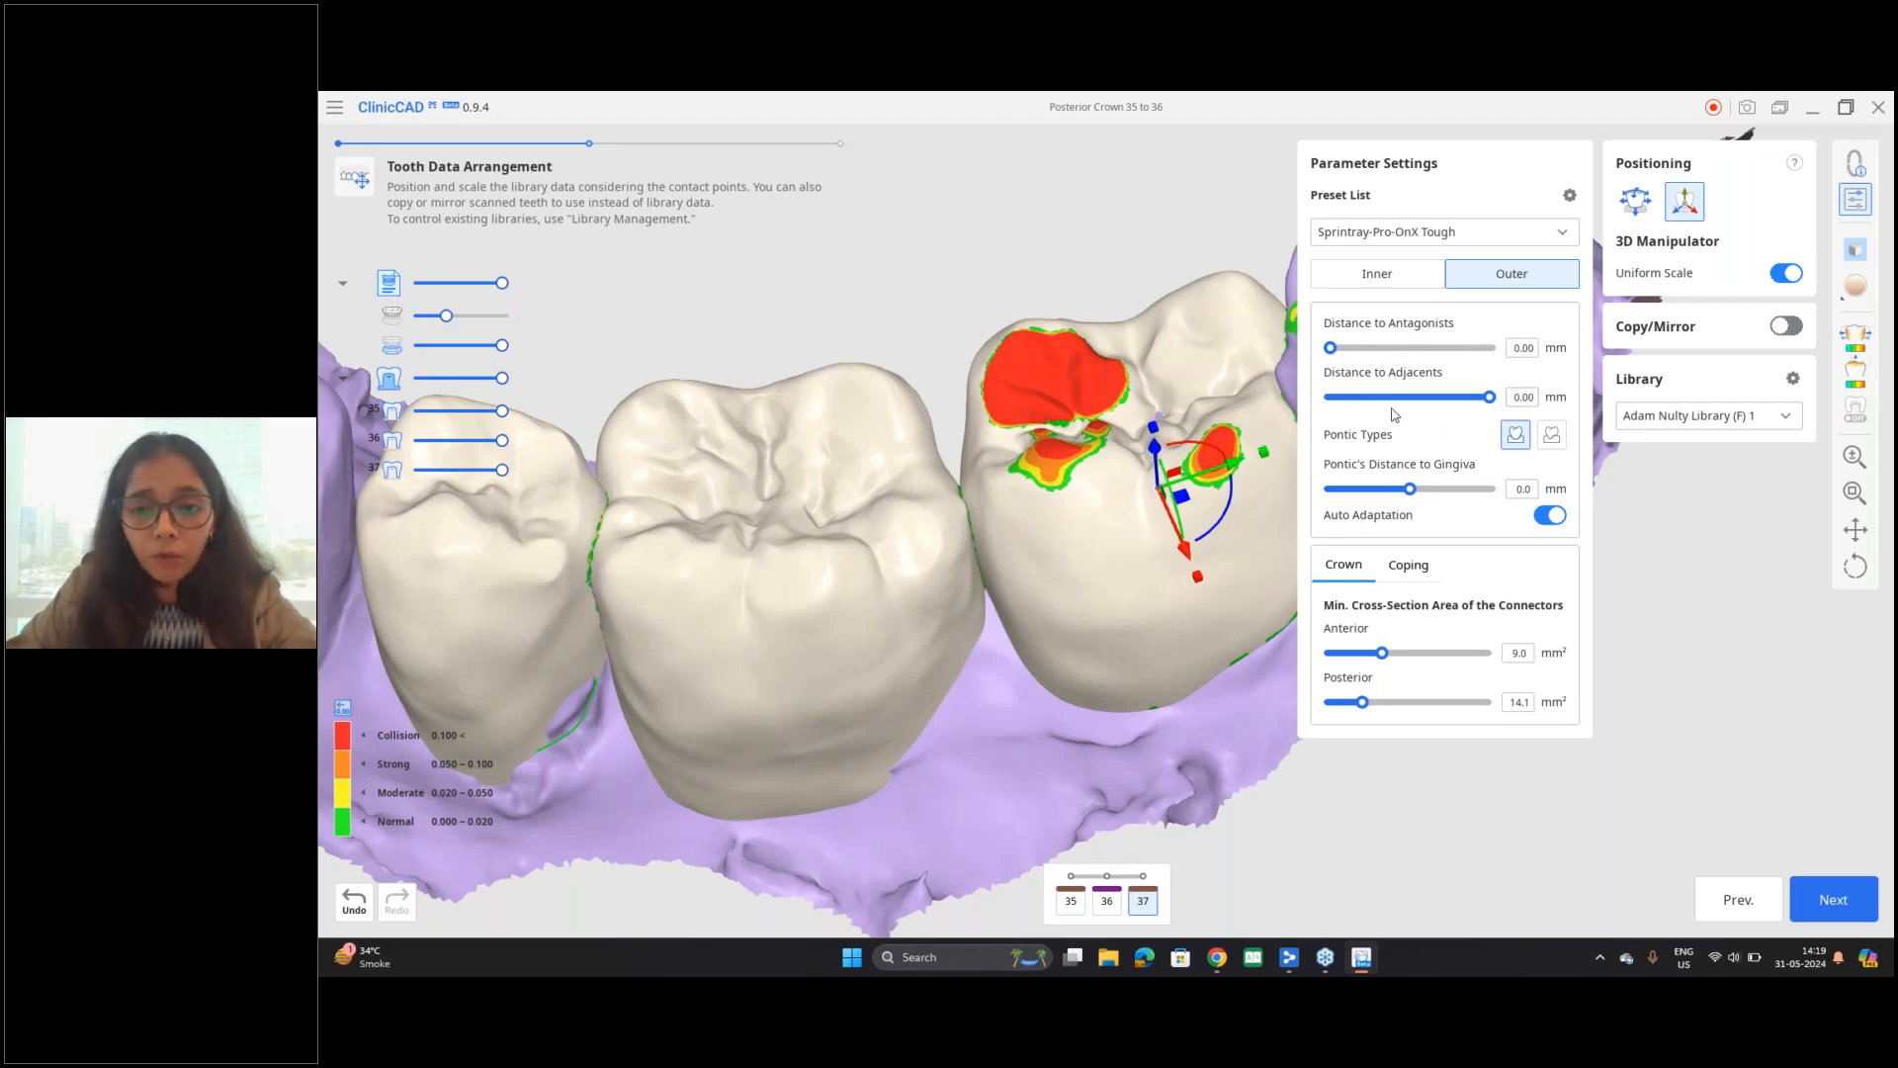
right_click_drag(1086, 411, 1107, 548)
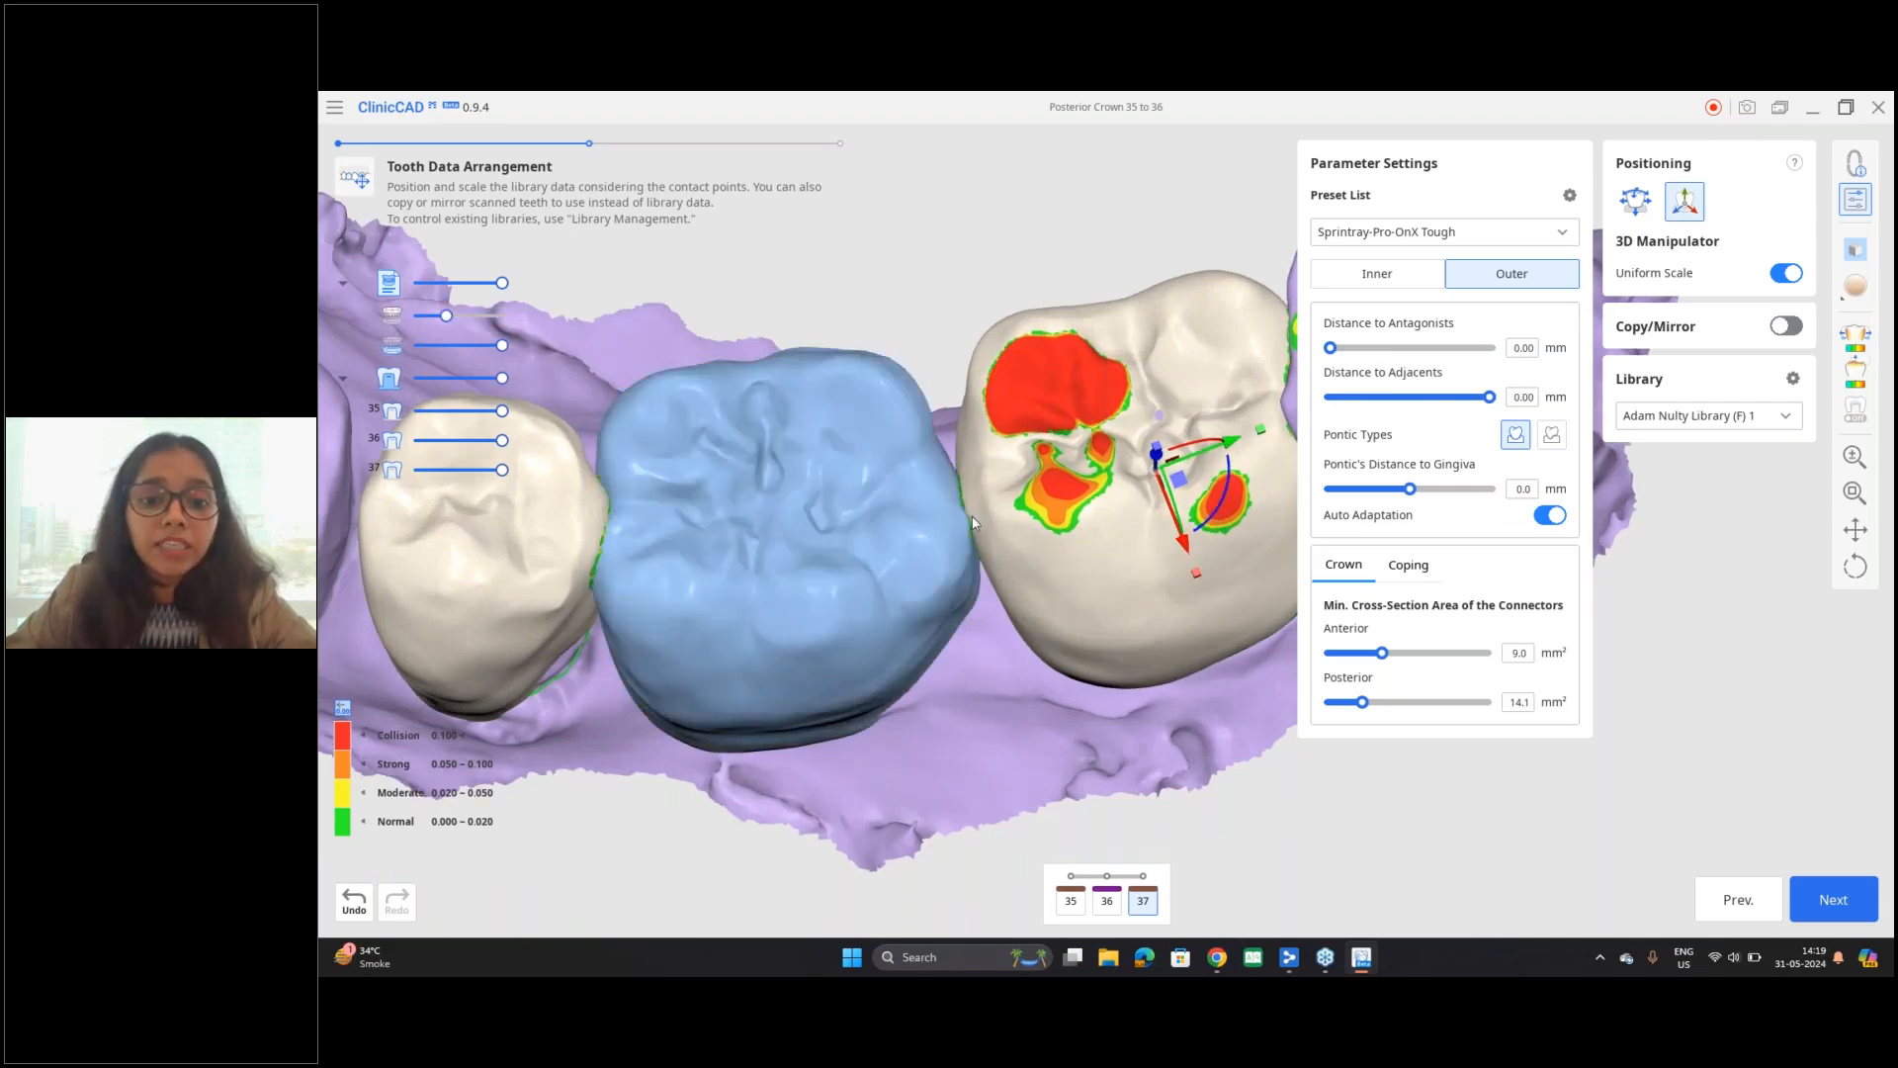
right_click_drag(1008, 574, 957, 471)
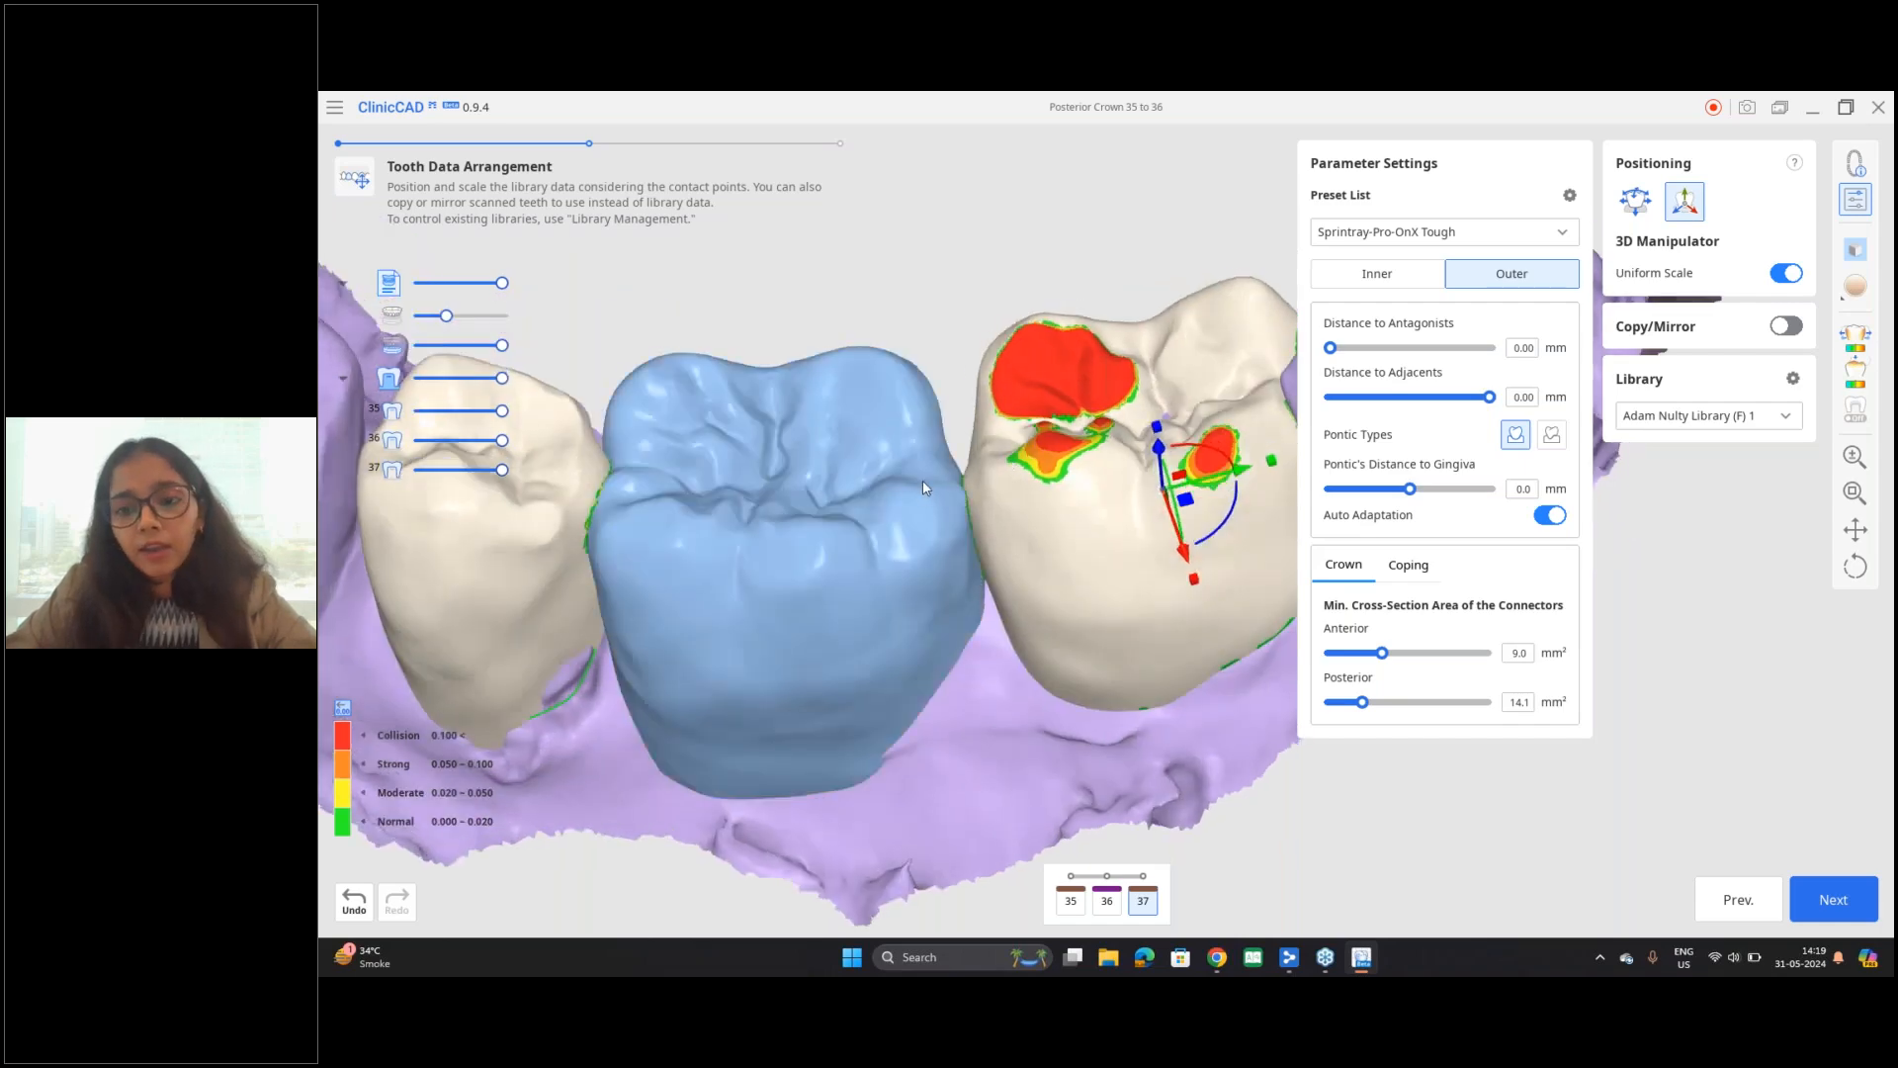
scroll(922, 479, "up", 5)
right_click_drag(925, 536, 1067, 705)
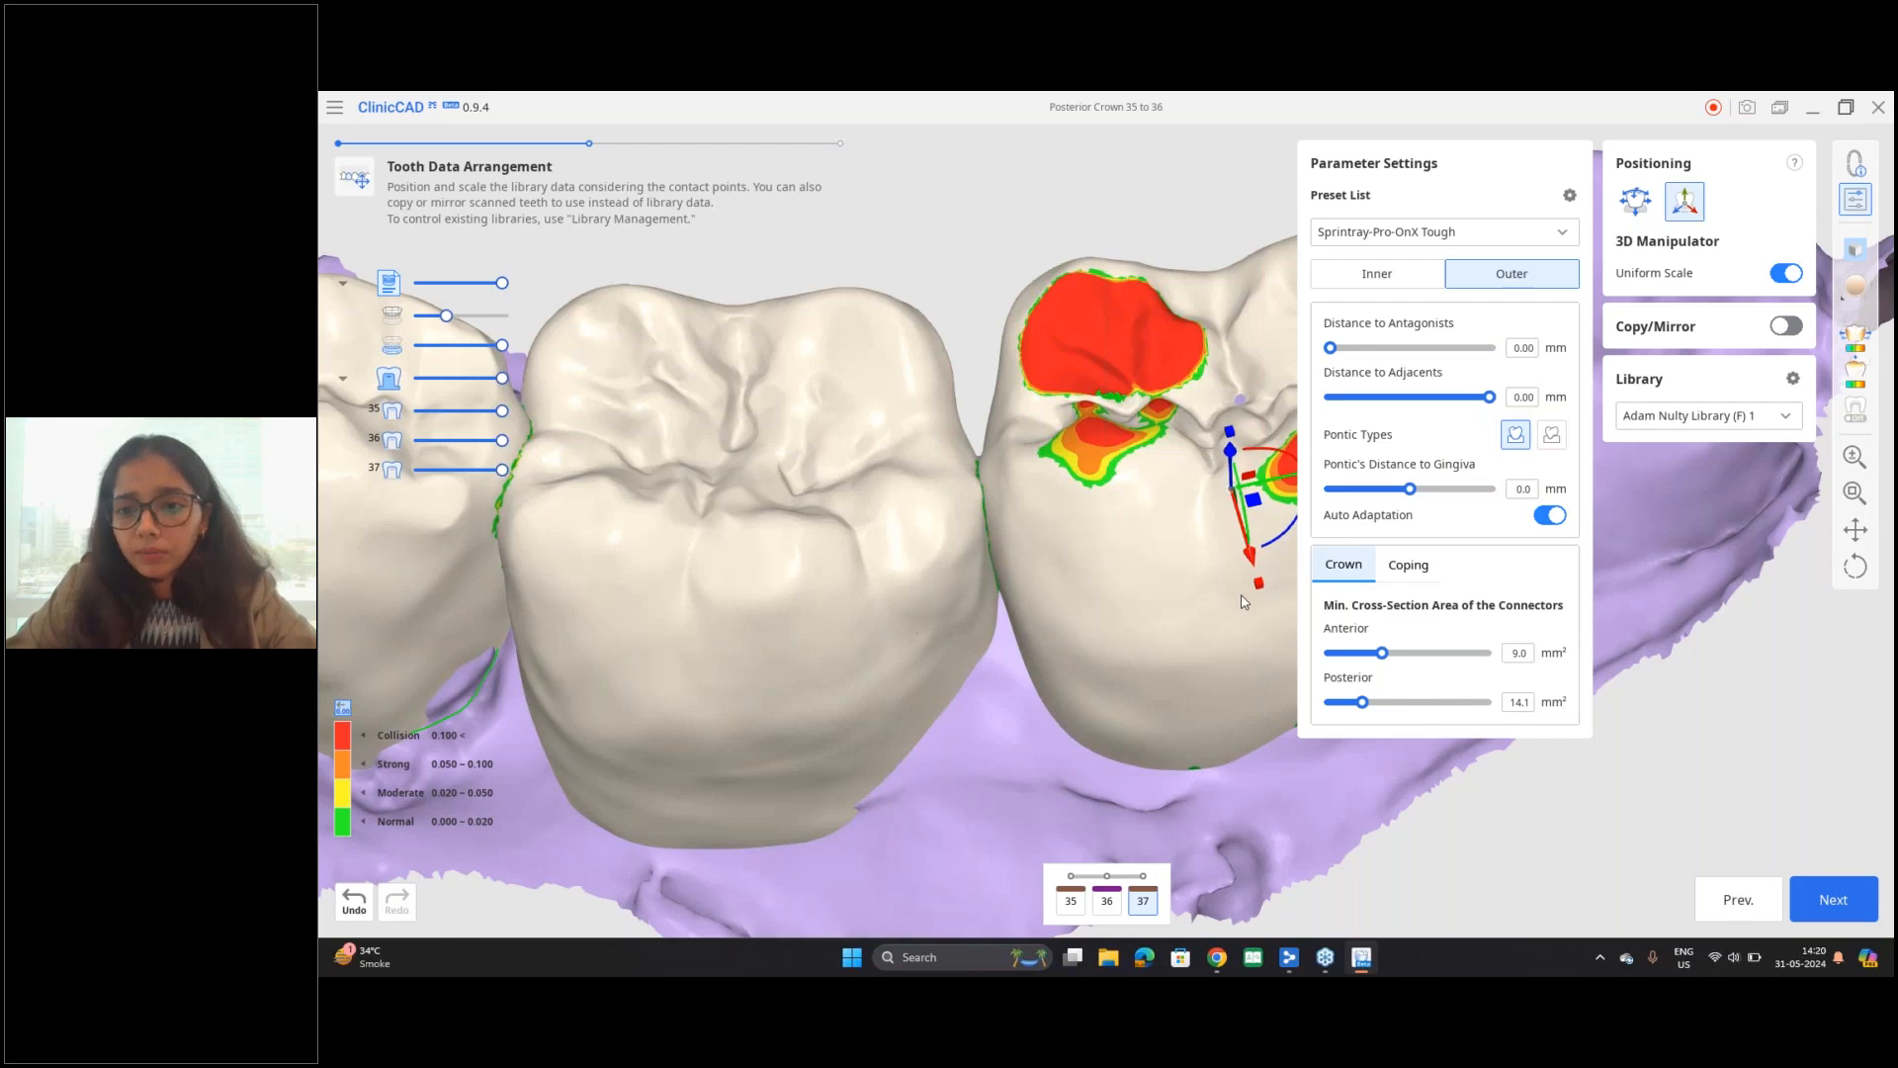
right_click_drag(1242, 627, 1245, 653)
middle_click_drag(949, 658, 939, 563)
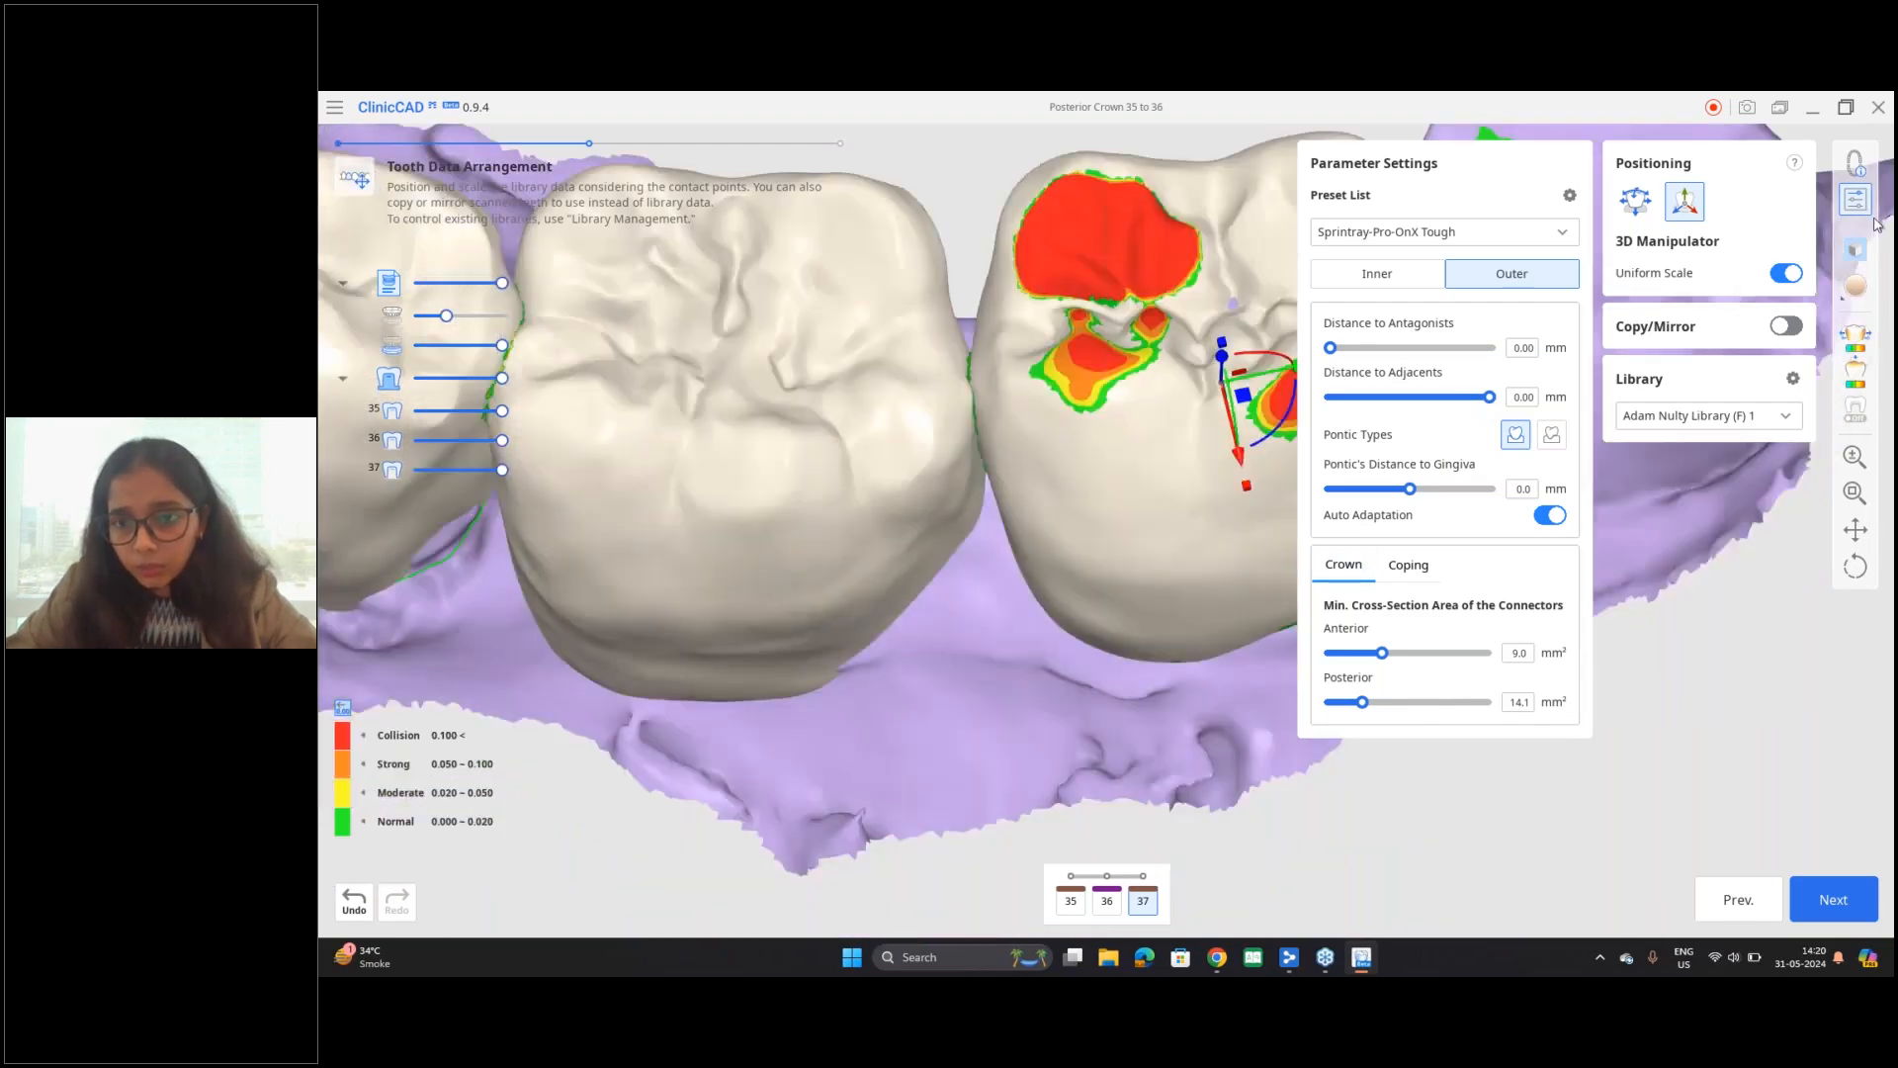
left_click(1868, 209)
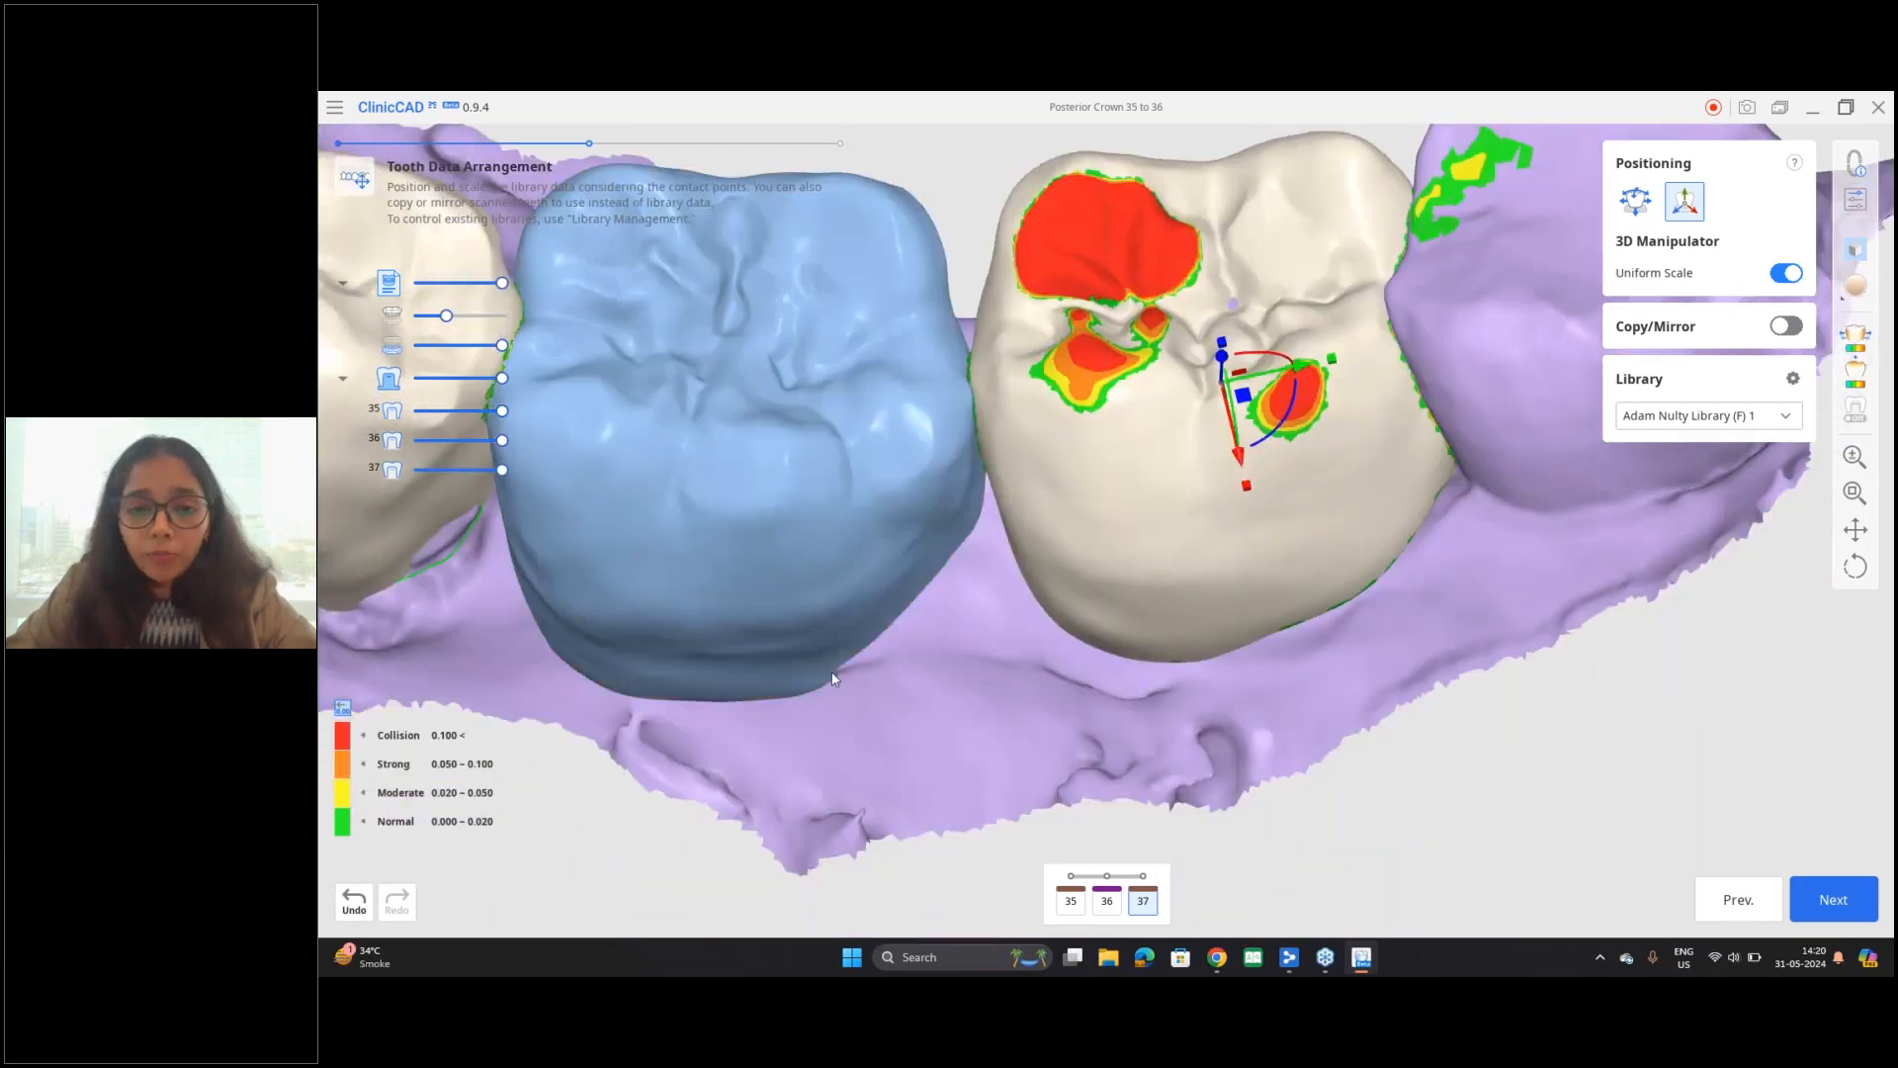
Step: Shift tooth 37 slightly along the manipulator's green axis toward tooth 36
scroll(833, 678, "down", 5)
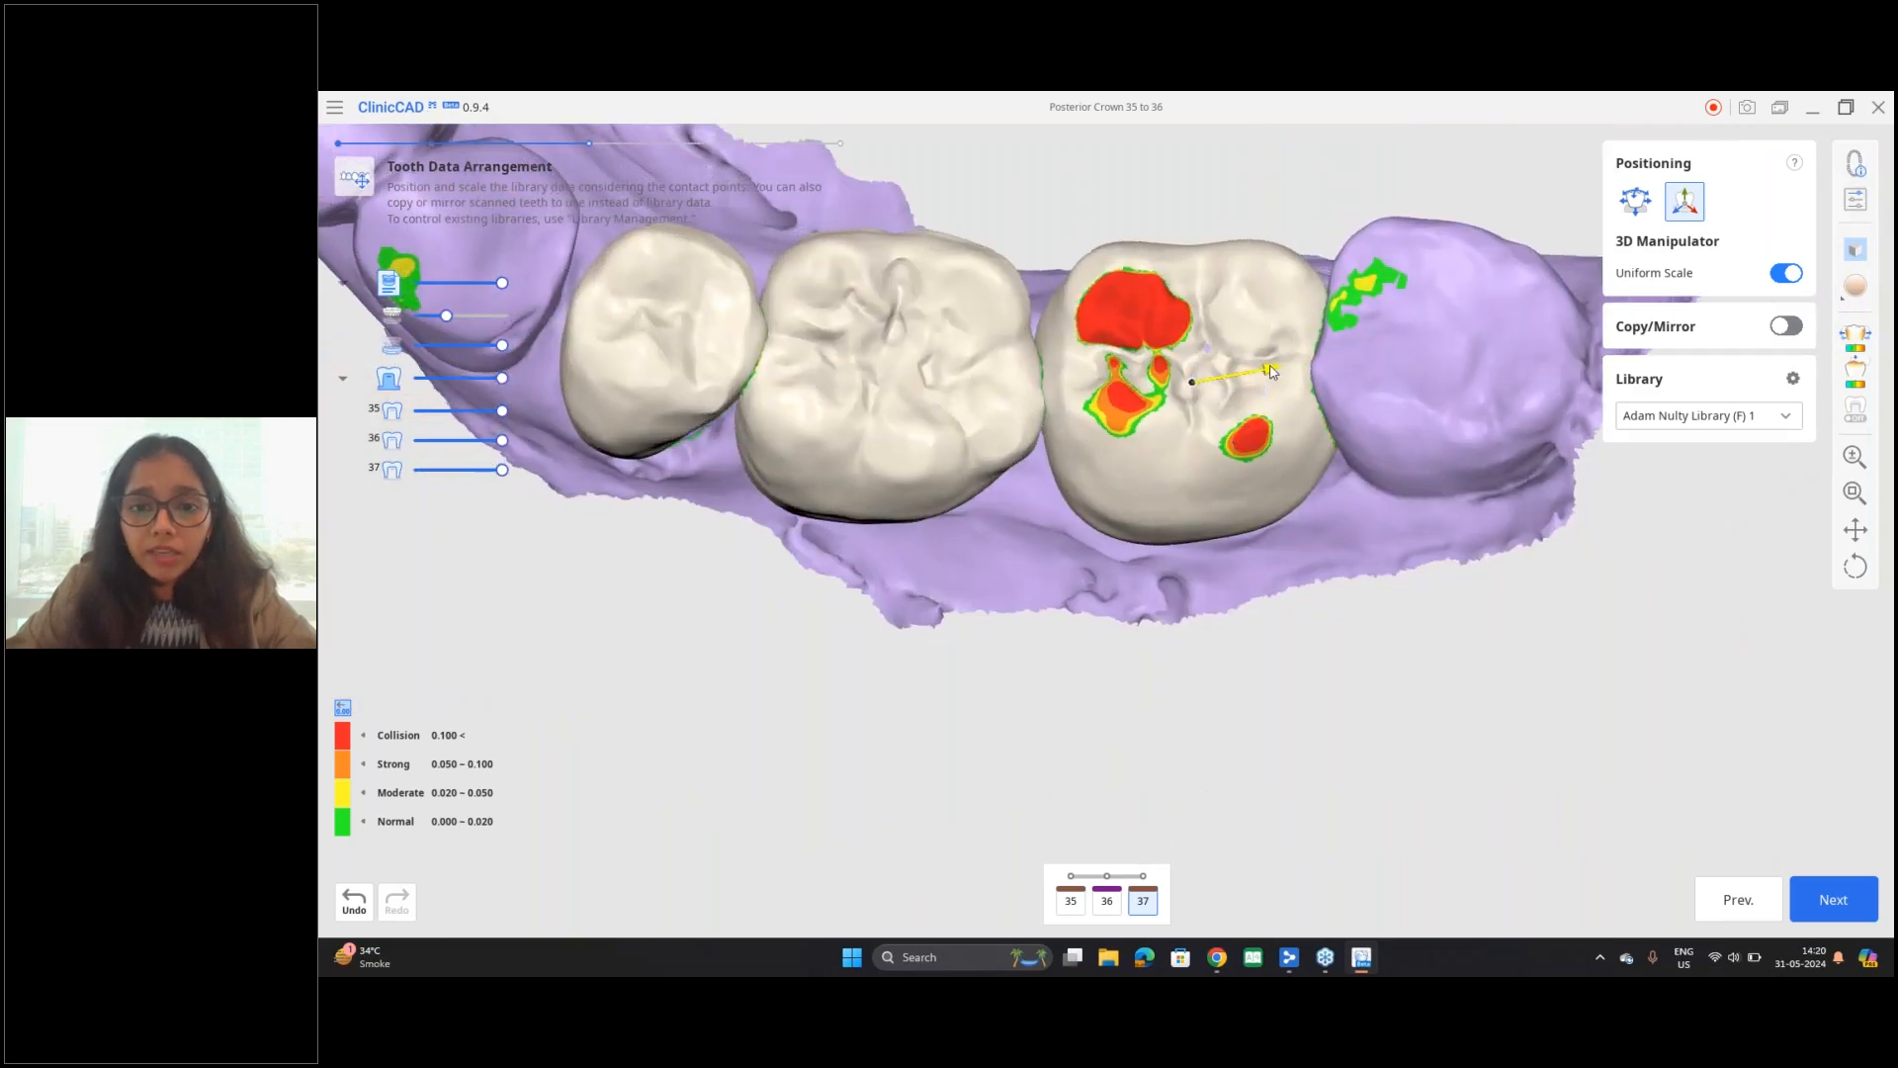
left_click_drag(1270, 373, 1265, 374)
mouse_move(1320, 572)
right_mouse_down()
mouse_move(1321, 610)
mouse_move(1299, 557)
right_mouse_up()
right_click_drag(907, 665, 894, 628)
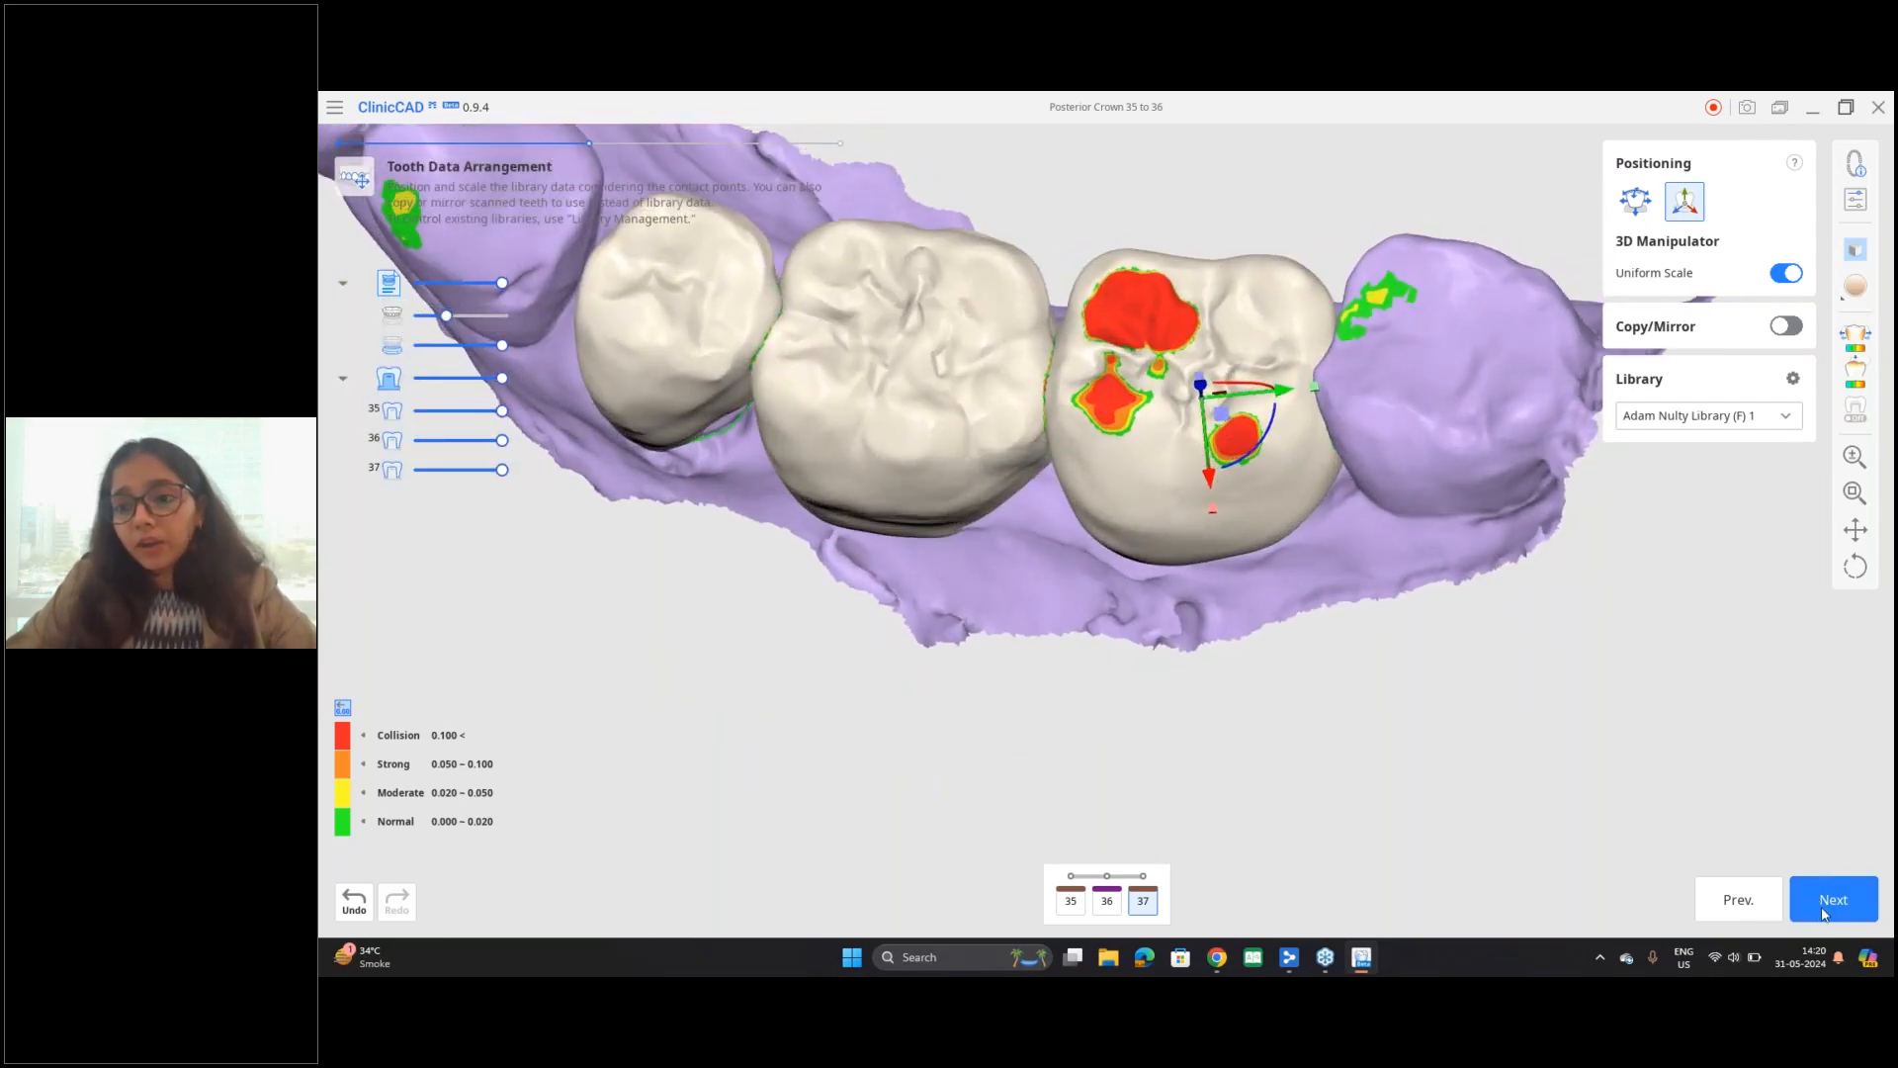
Step: Review the available tooth libraries and open Library Management
left_click(1799, 417)
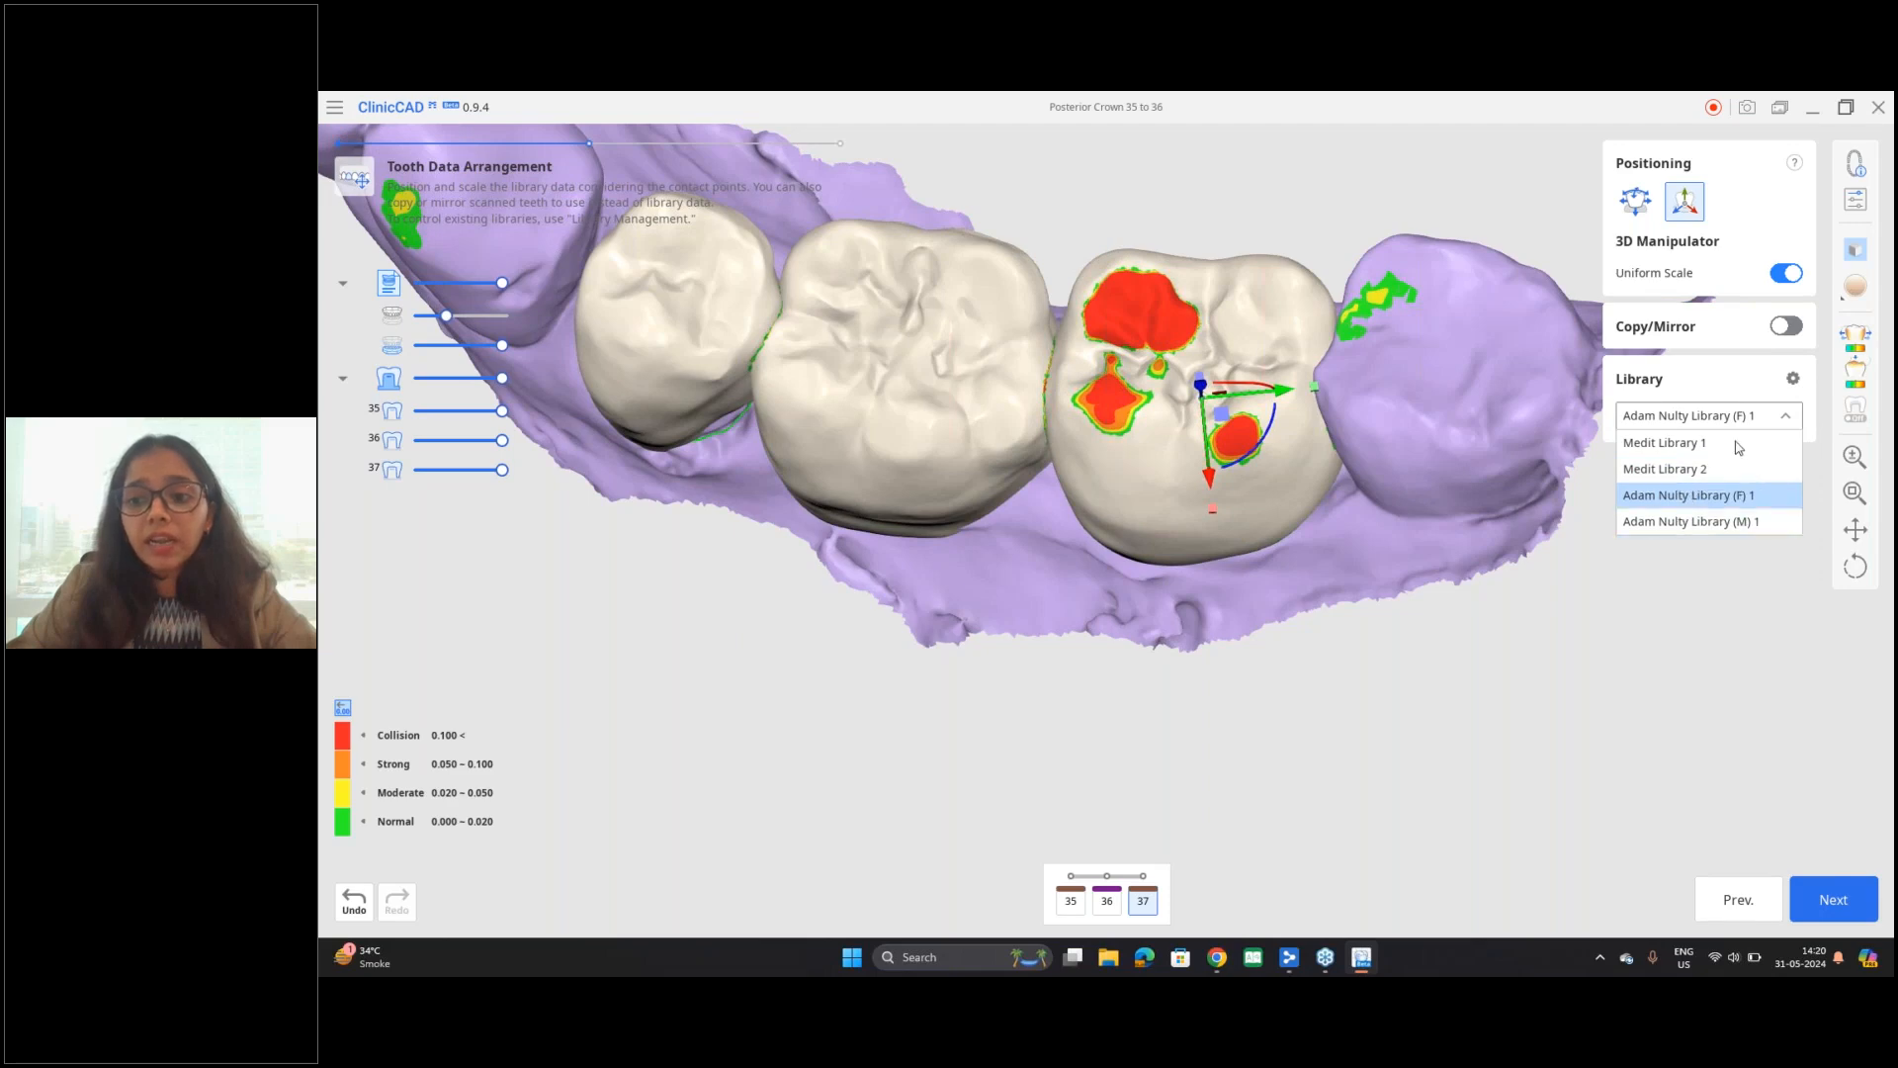
left_click(1792, 382)
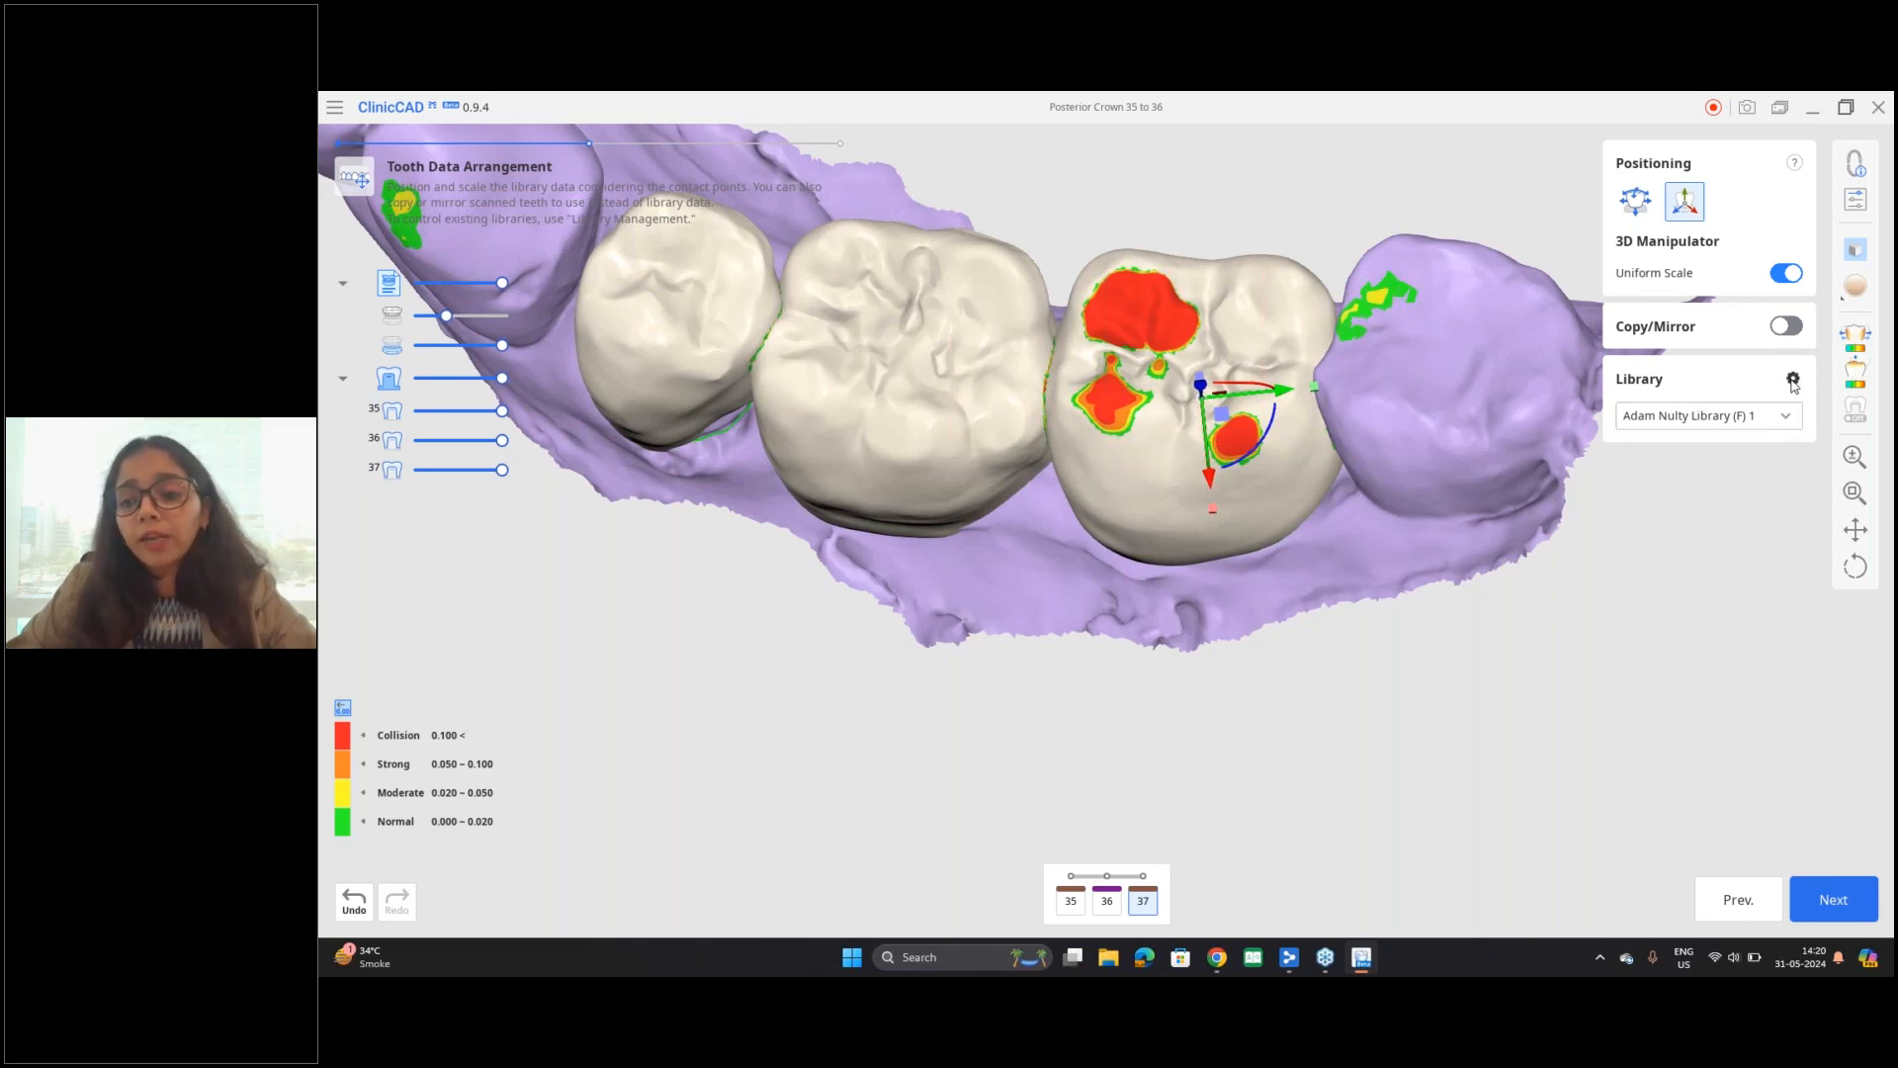
left_click(1792, 381)
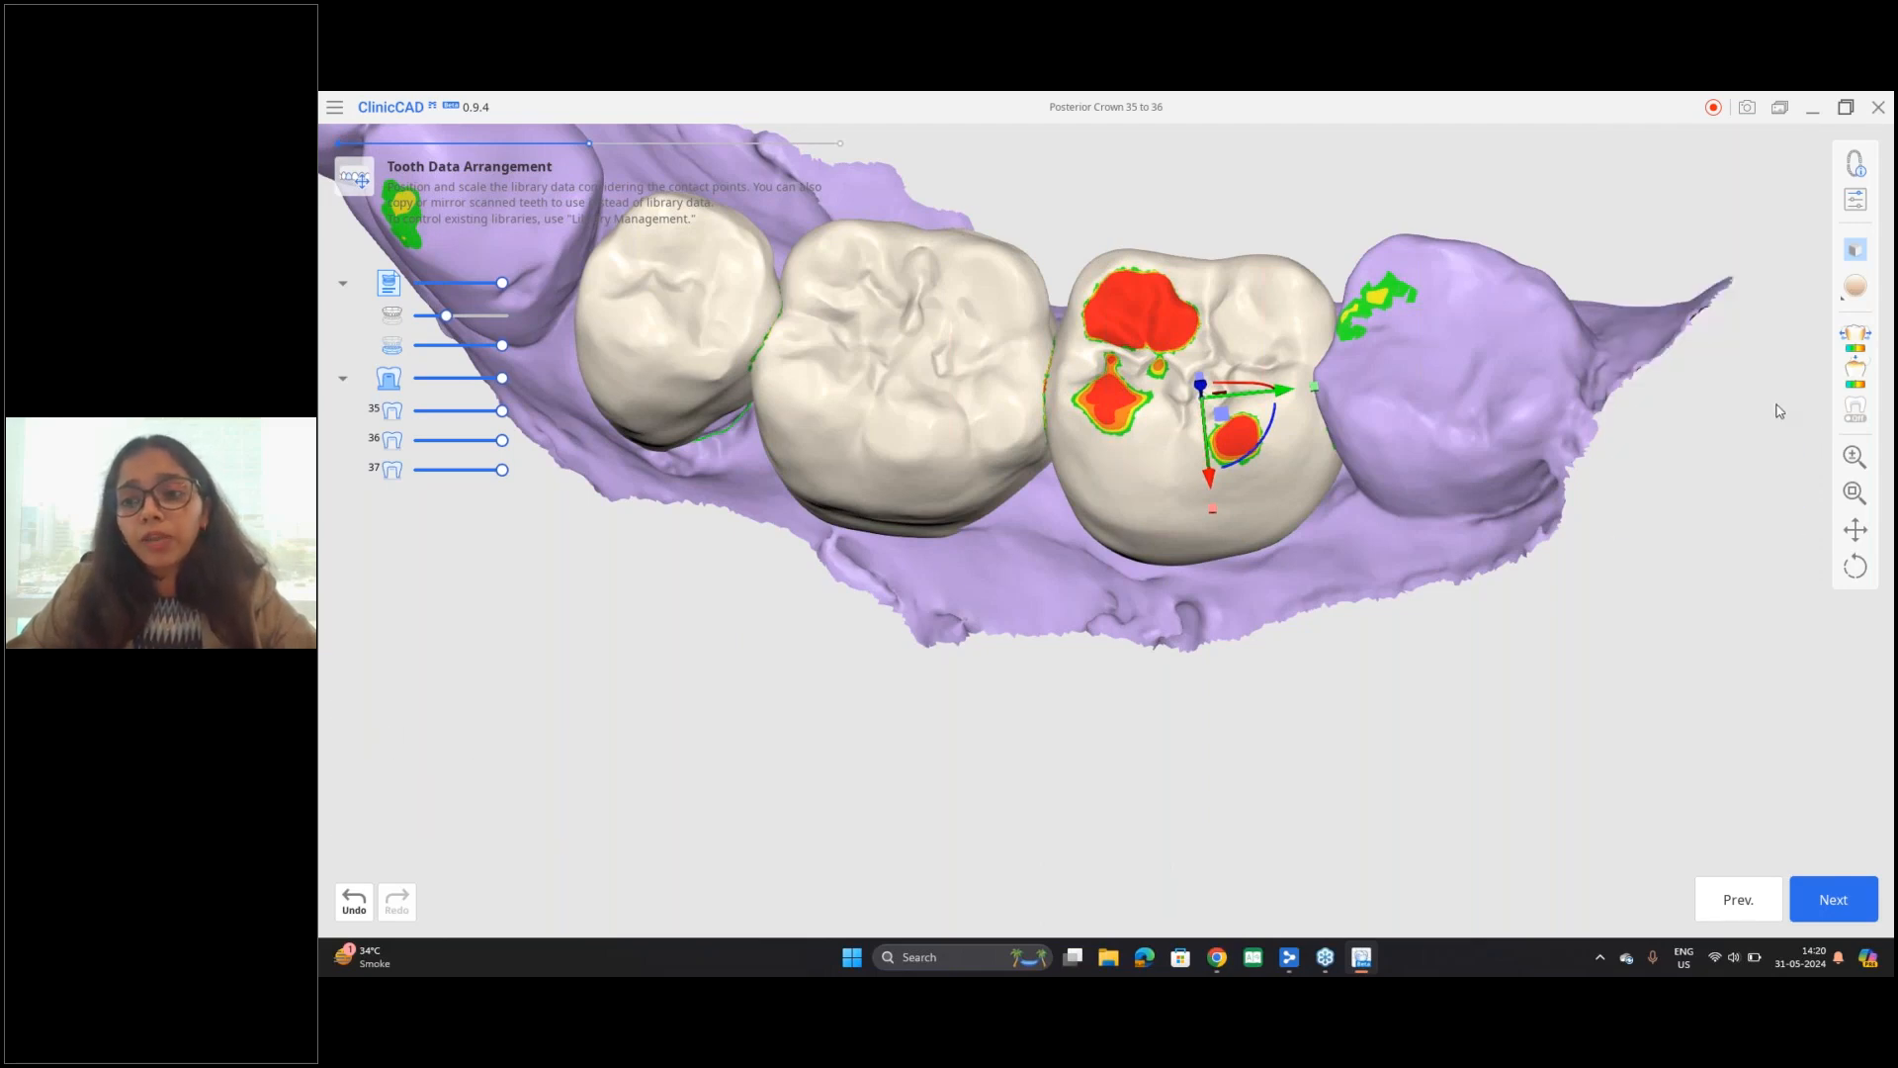
Step: Check the Medit Link import option in Library Management and return to the tooth arrangement without importing a library
left_click(1855, 204)
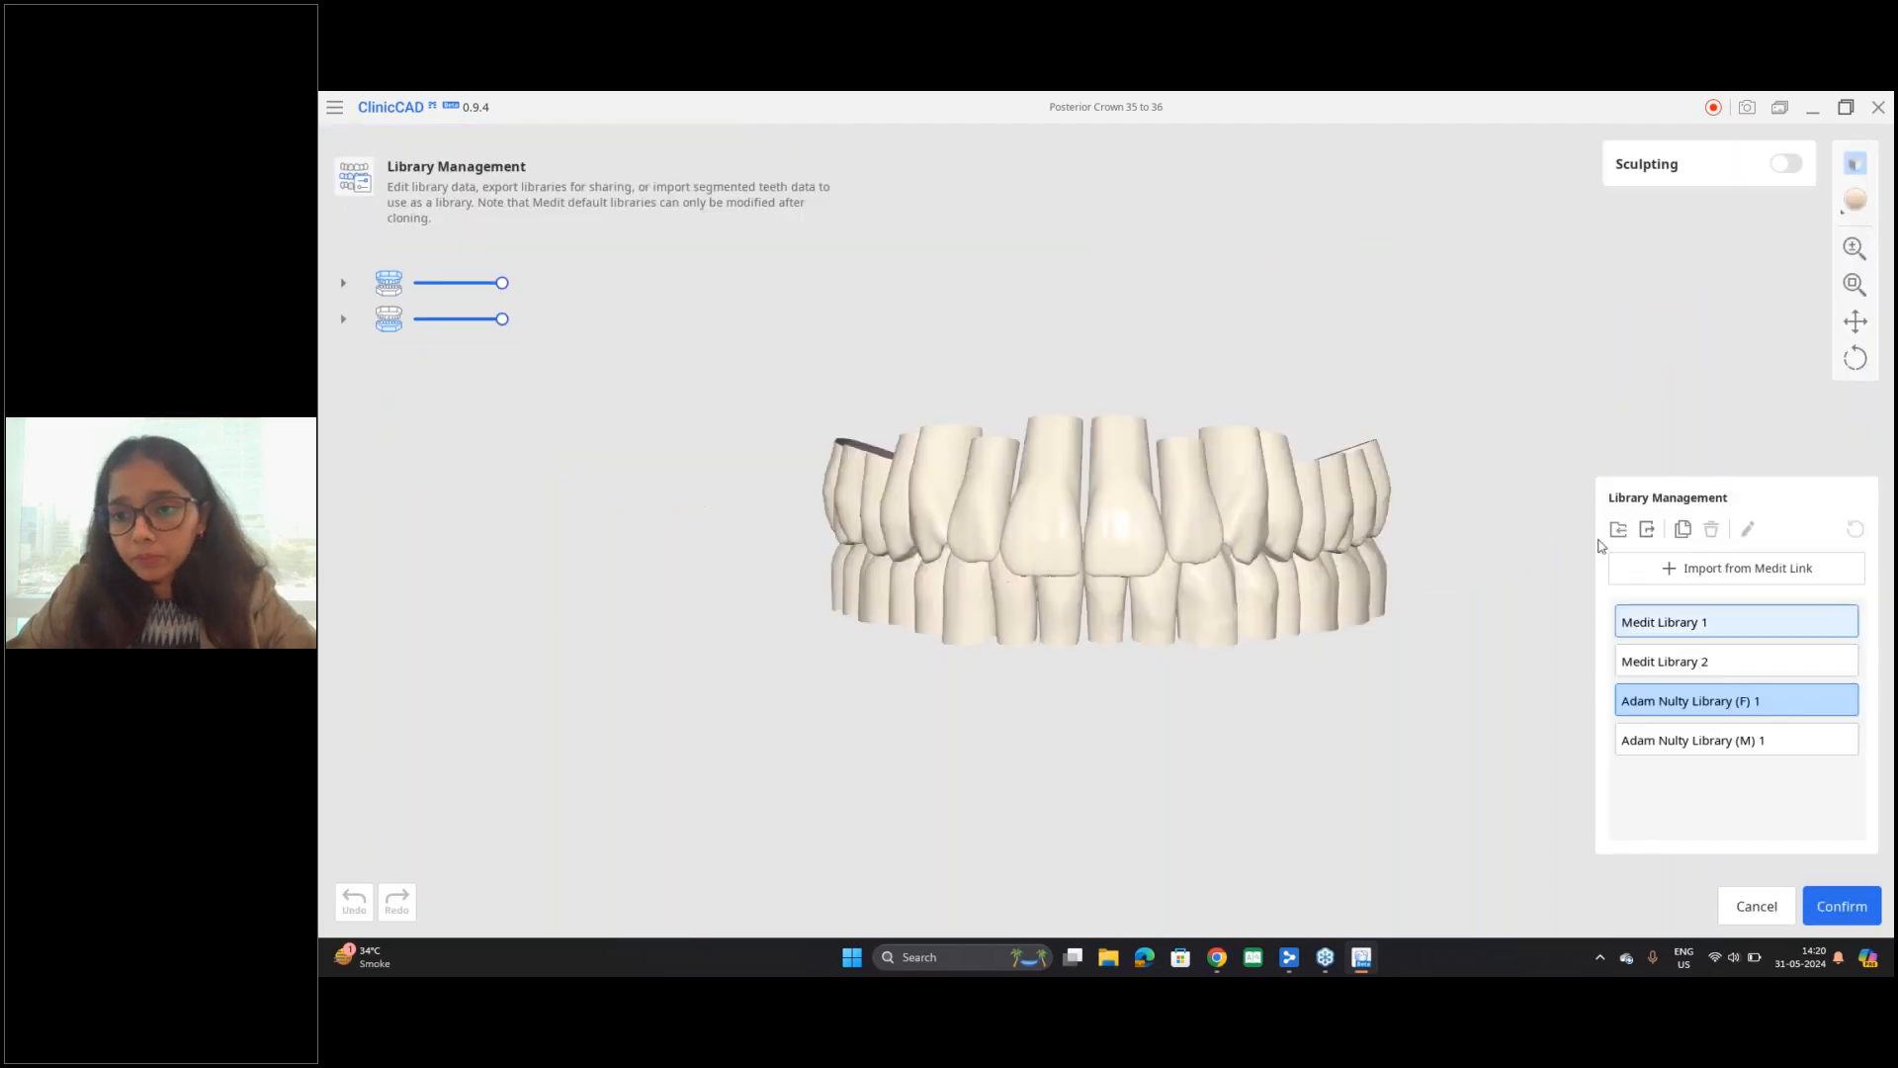
left_click(1683, 573)
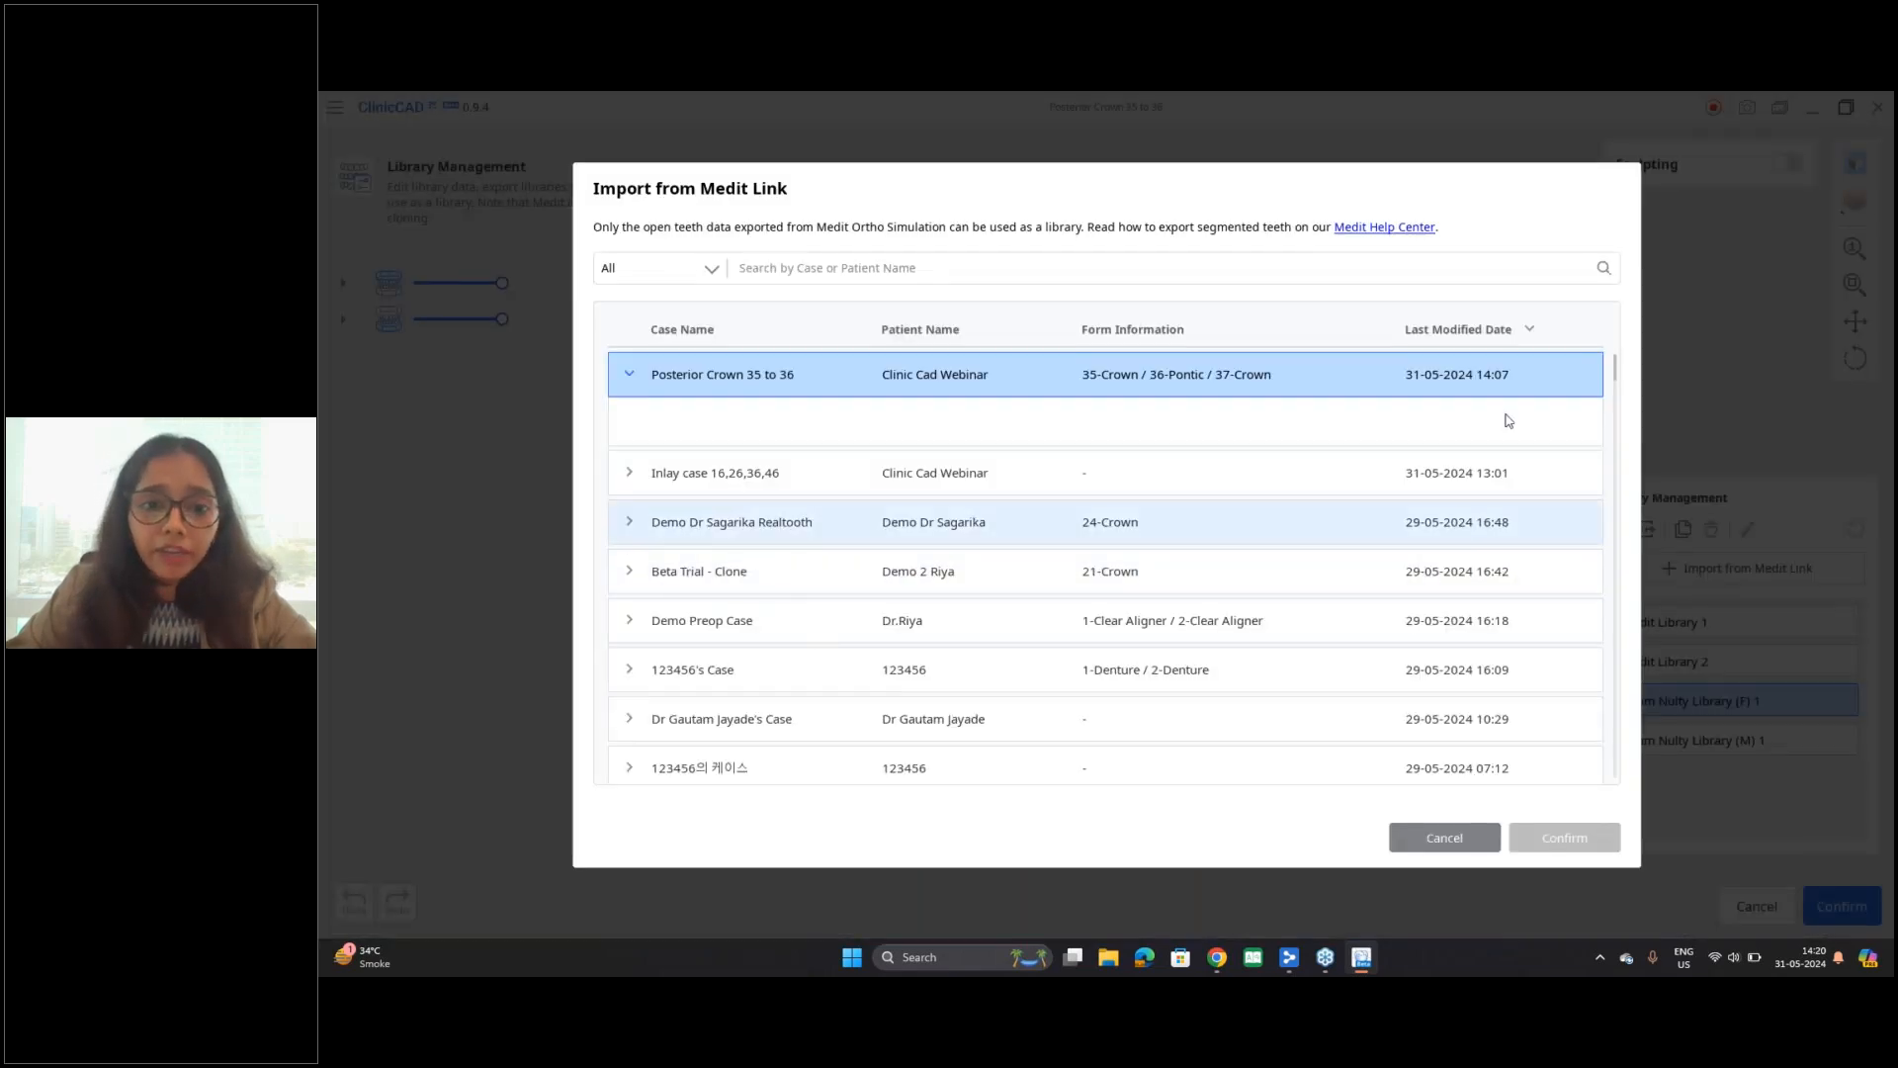
left_click(1445, 837)
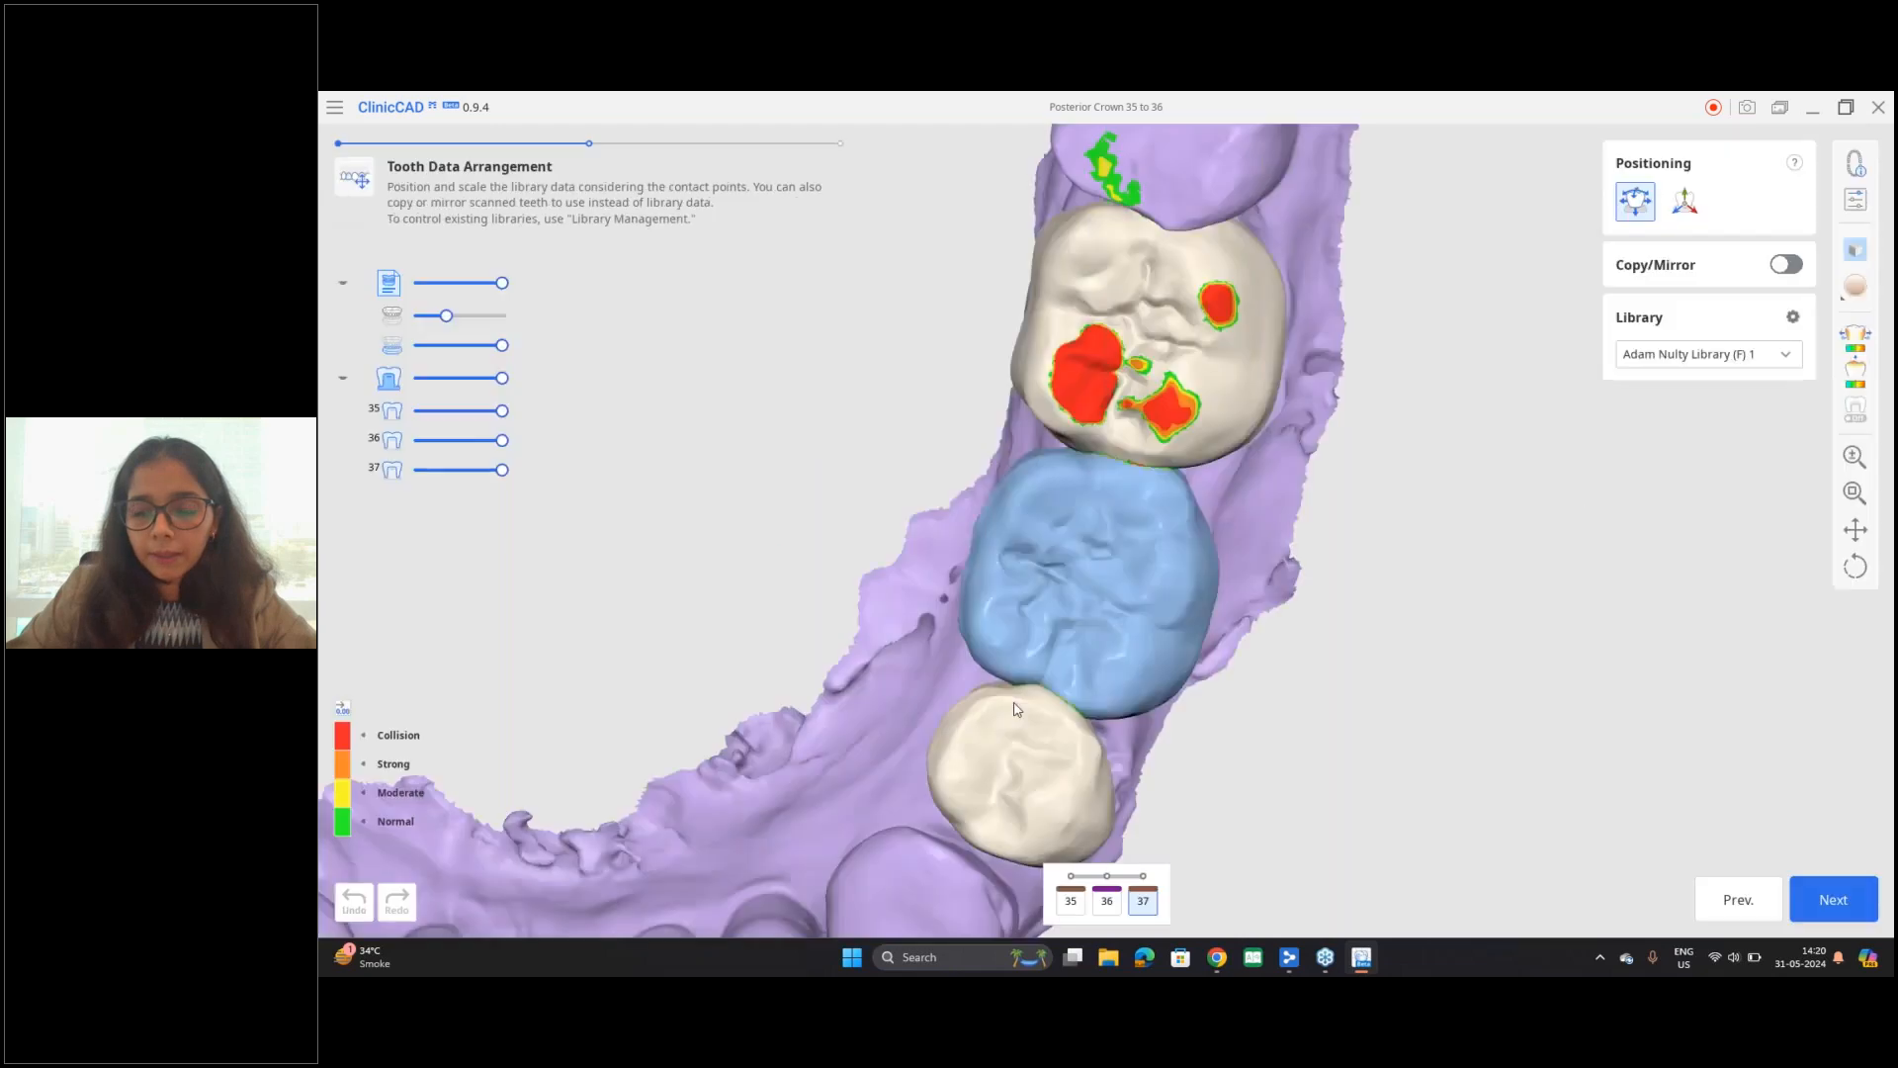
Step: Accept the arrangement of teeth 35 to 37 and proceed to the Final Design stage
scroll(1005, 552, "down", 3)
middle_click_drag(1148, 573, 1217, 558)
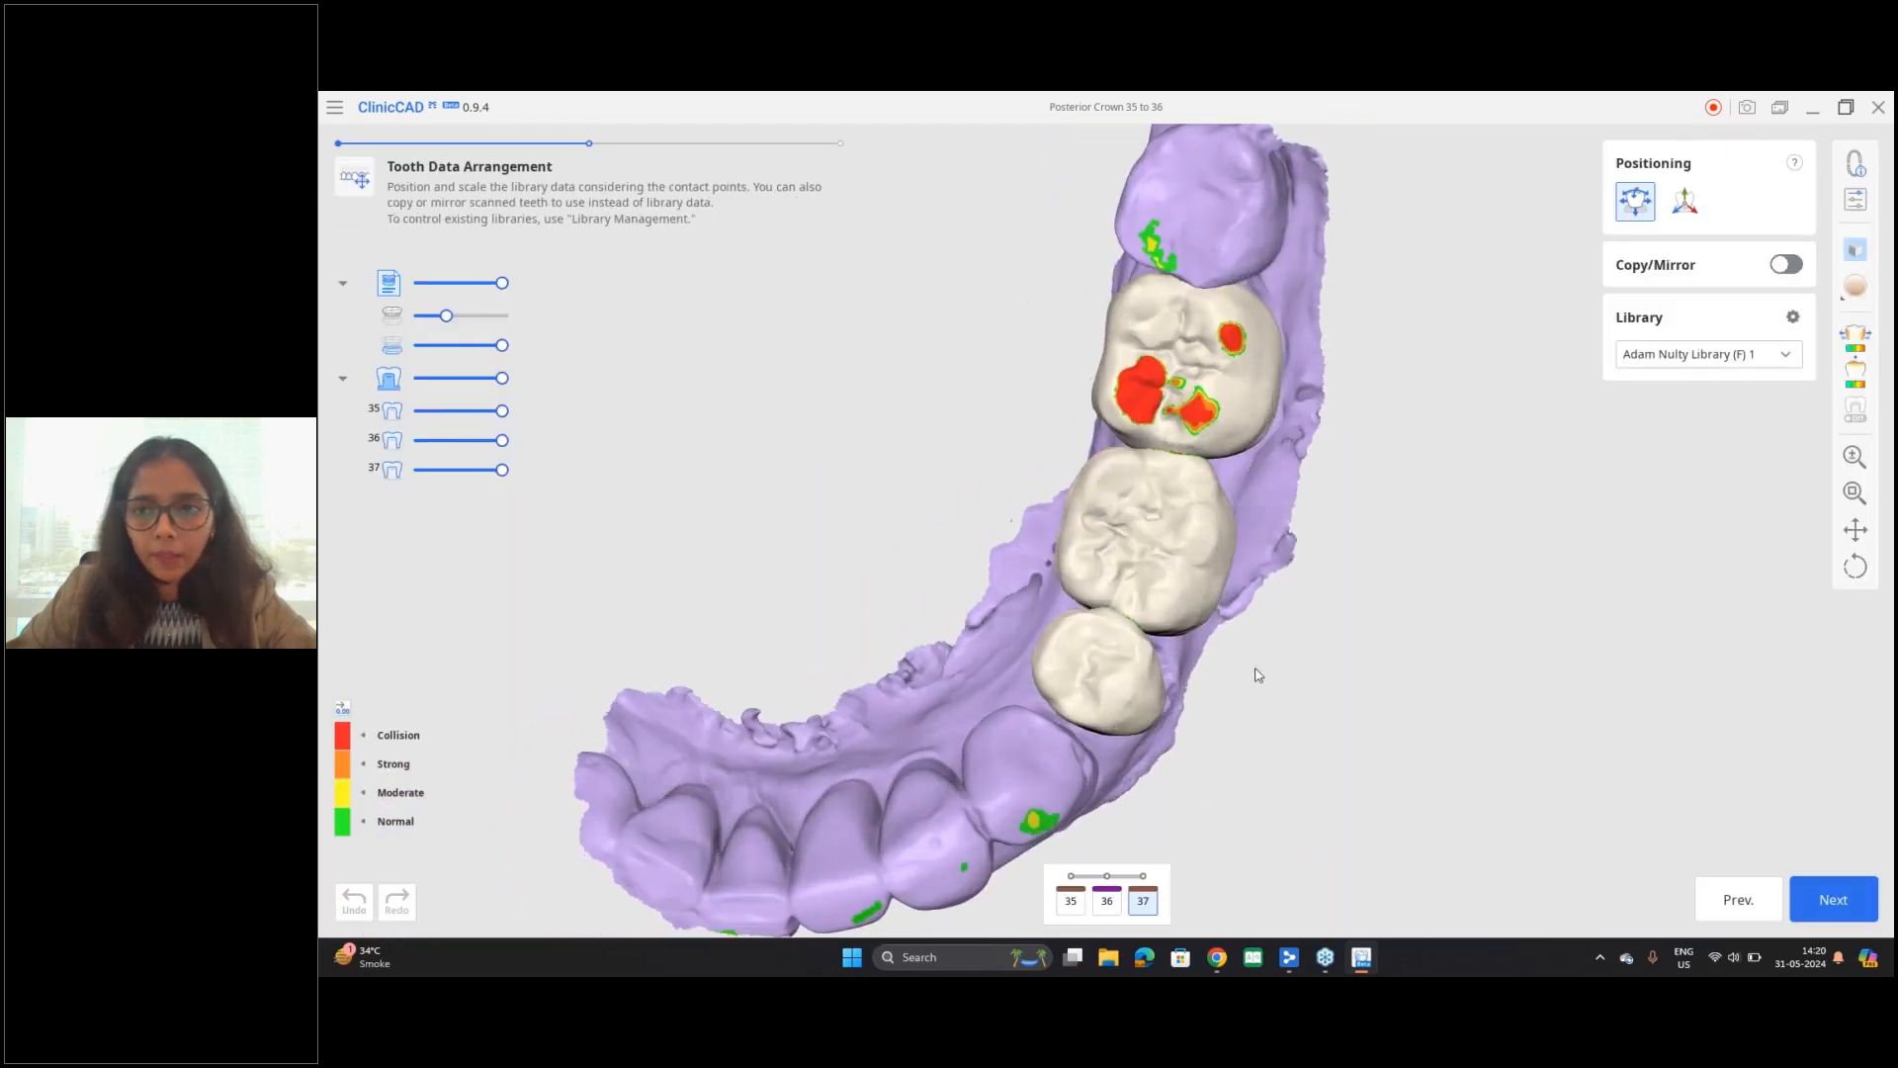
left_click(1846, 911)
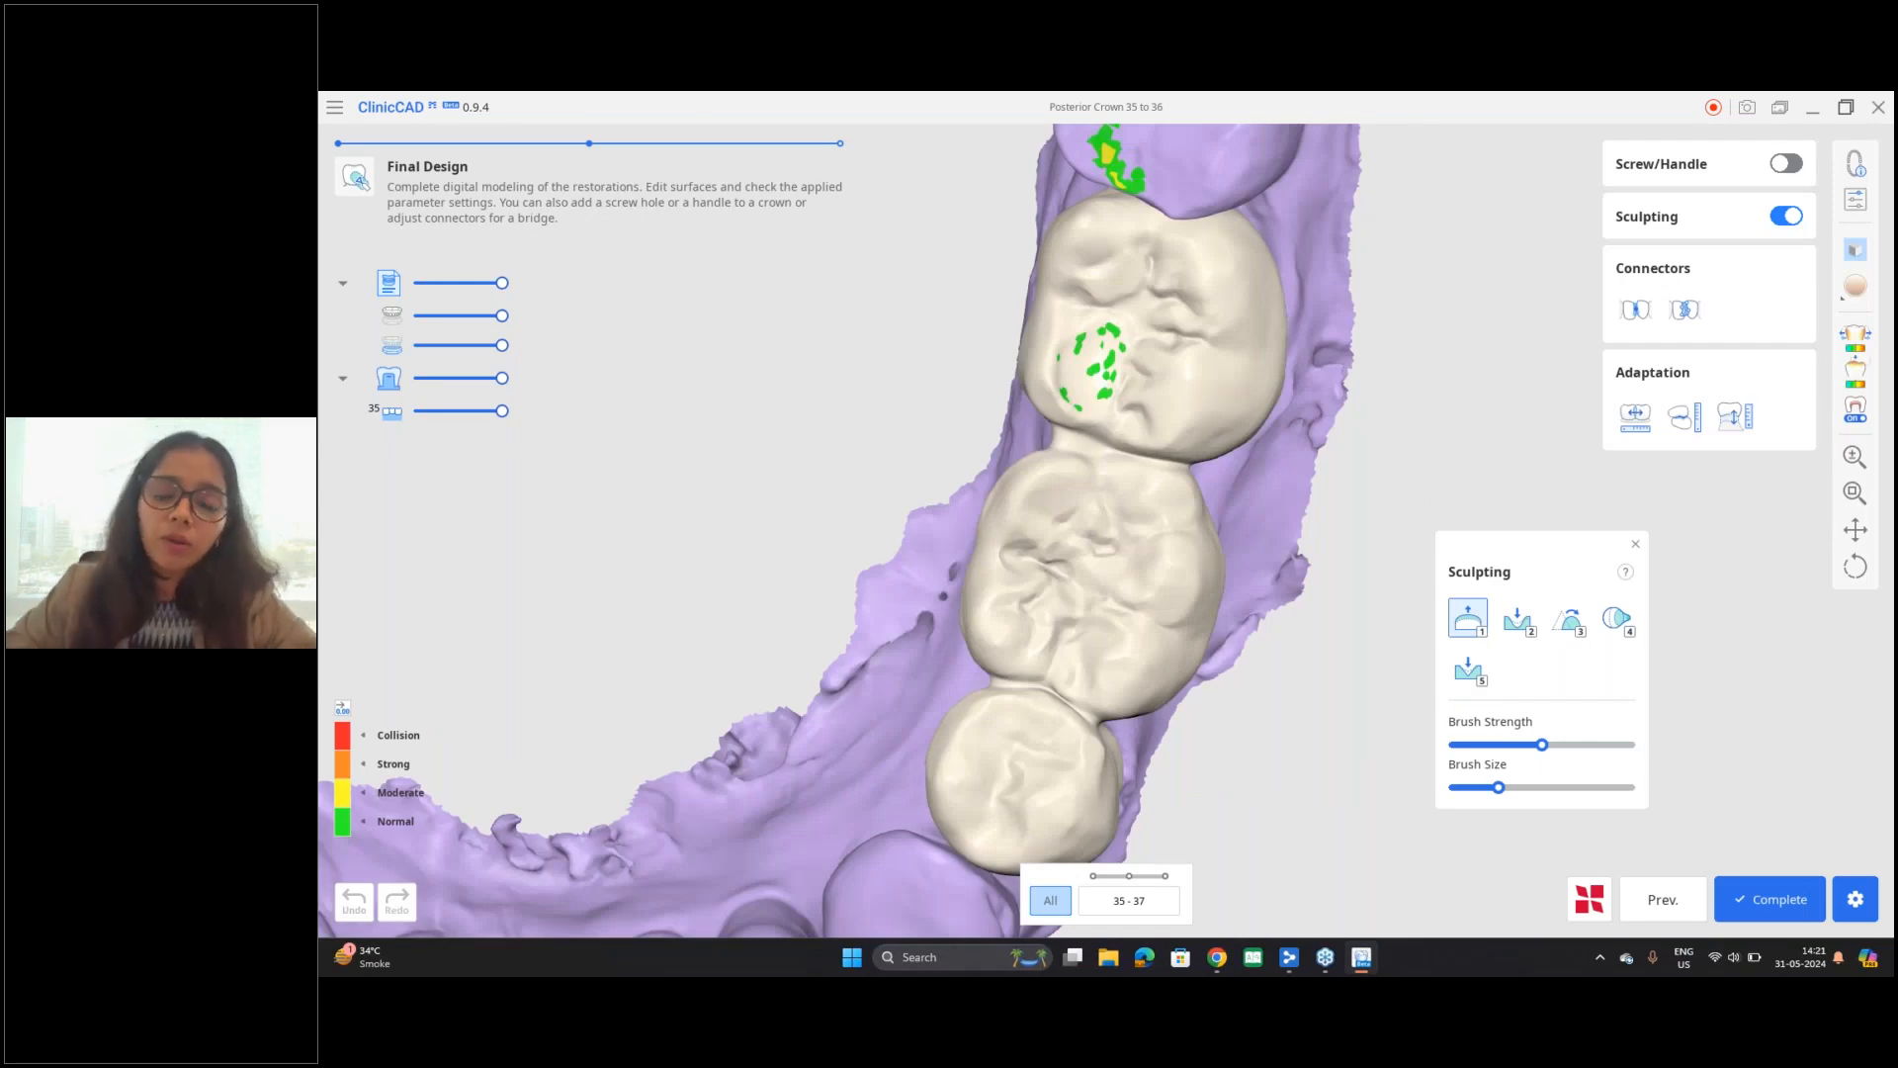
Step: Examine the merged 35 to 37 bridge from the occlusal and side views, focusing on the contact spots on tooth 37
scroll(1010, 432, "down", 4)
right_click_drag(1123, 555, 716, 453)
scroll(1092, 516, "up", 5)
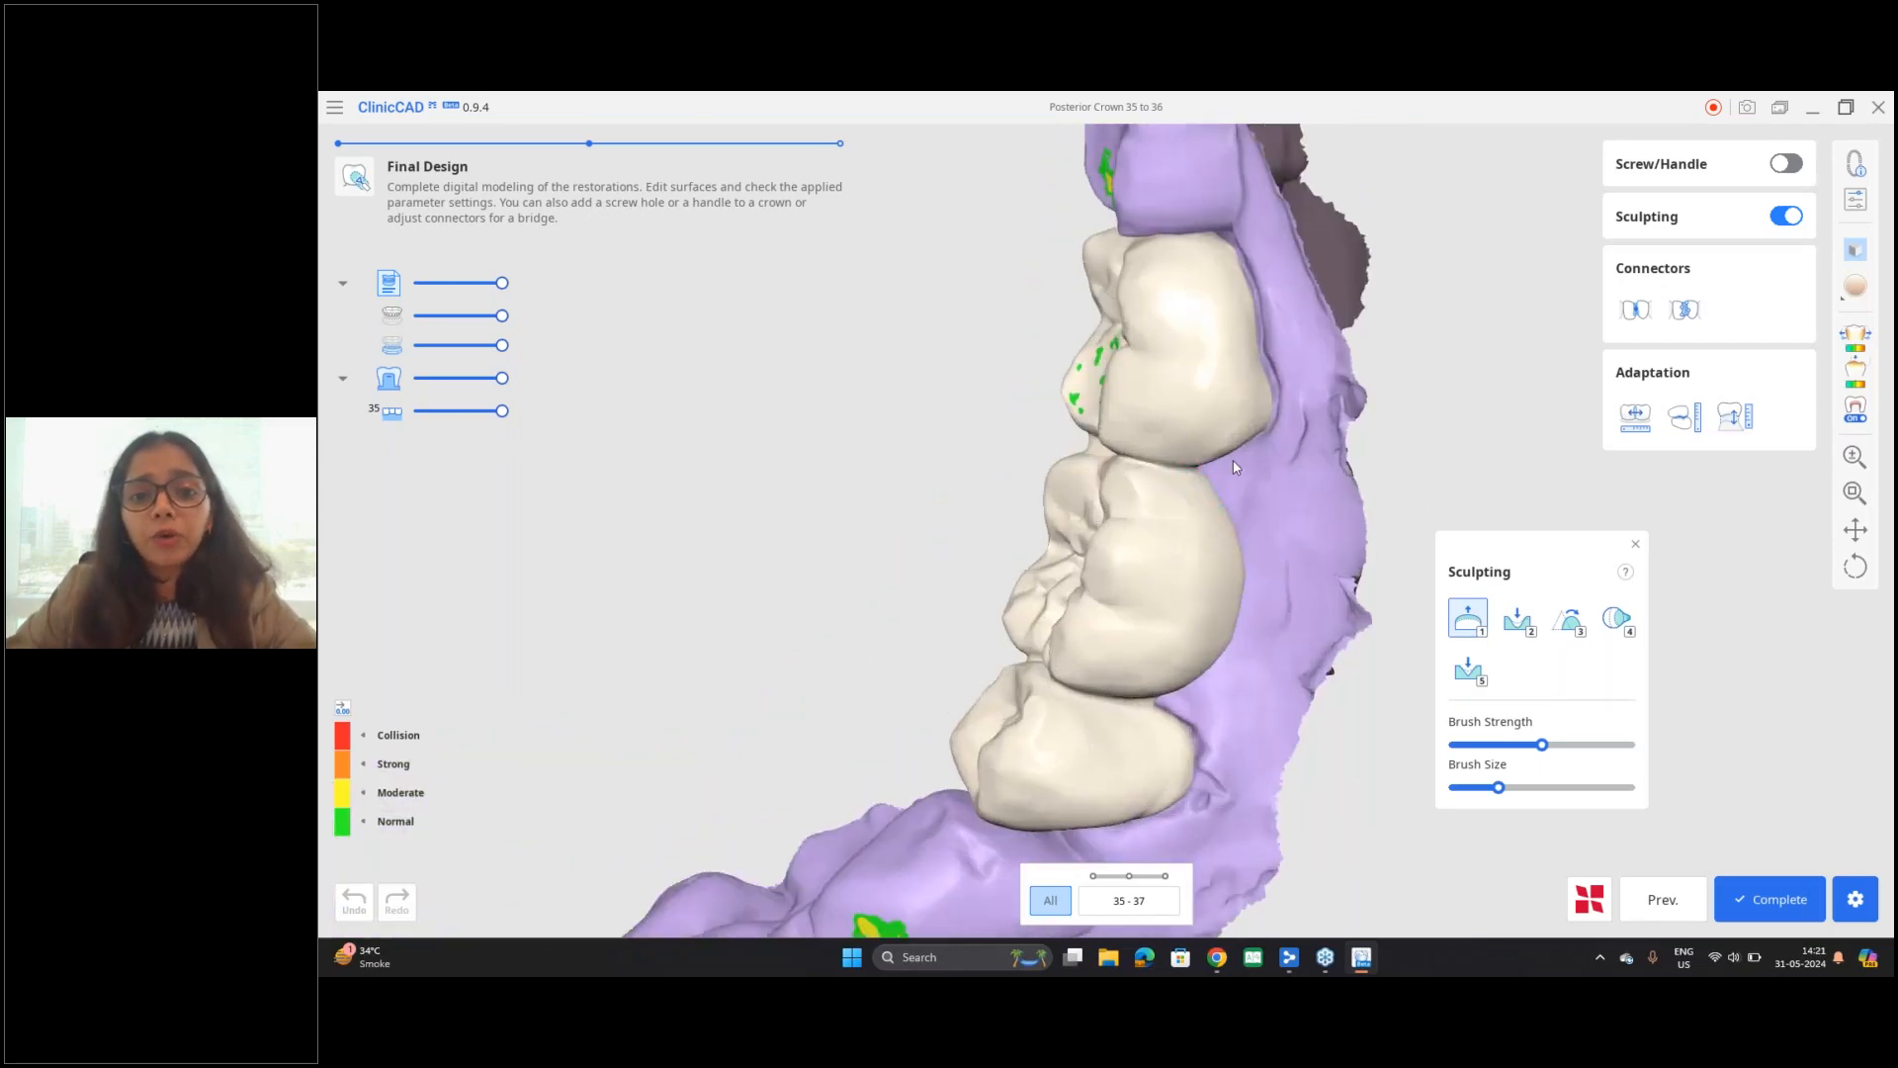
mouse_move(1092, 516)
right_mouse_down()
mouse_move(1202, 460)
mouse_move(1293, 348)
mouse_move(1058, 316)
mouse_move(1291, 520)
right_mouse_up()
scroll(1087, 347, "up", 3)
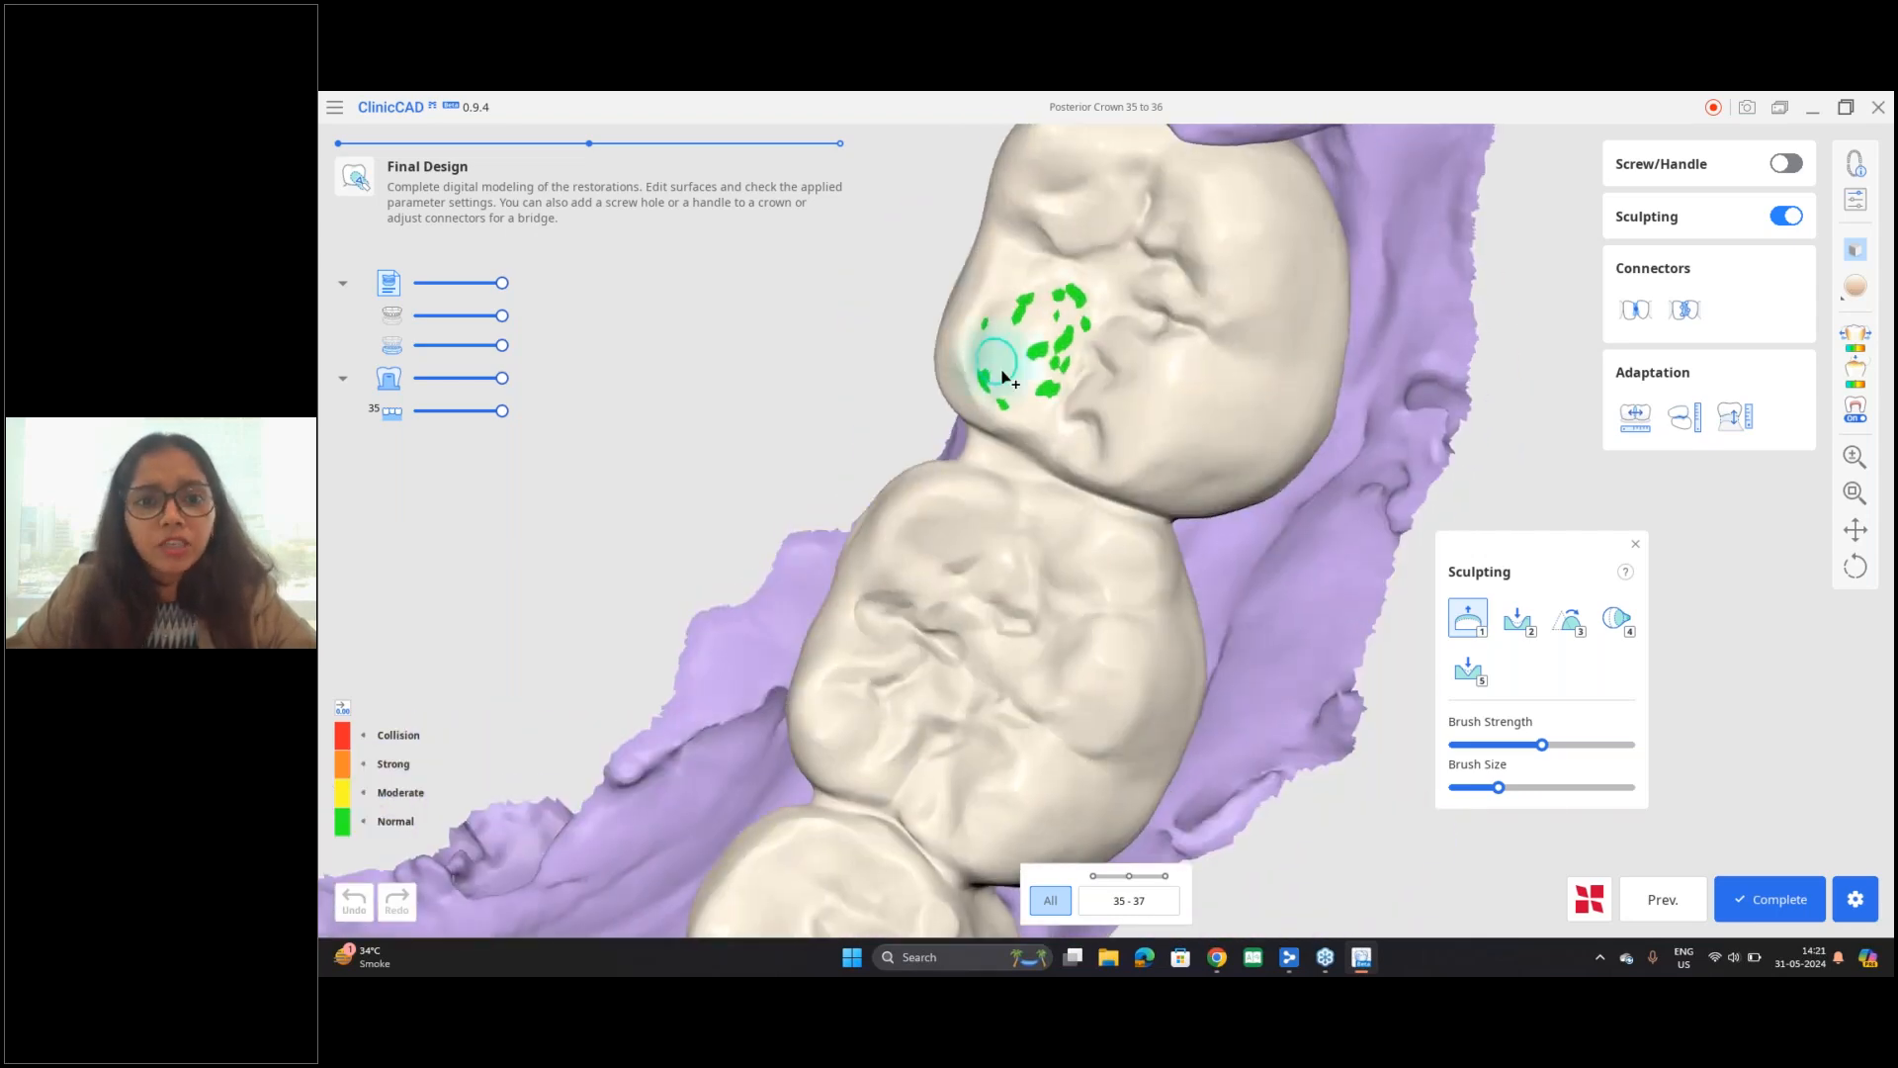
mouse_move(1018, 302)
left_mouse_down()
mouse_move(1008, 373)
mouse_move(1063, 336)
mouse_move(1019, 331)
mouse_move(1019, 396)
left_mouse_up()
mouse_move(1097, 466)
right_mouse_down()
mouse_move(974, 435)
mouse_move(907, 228)
right_mouse_up()
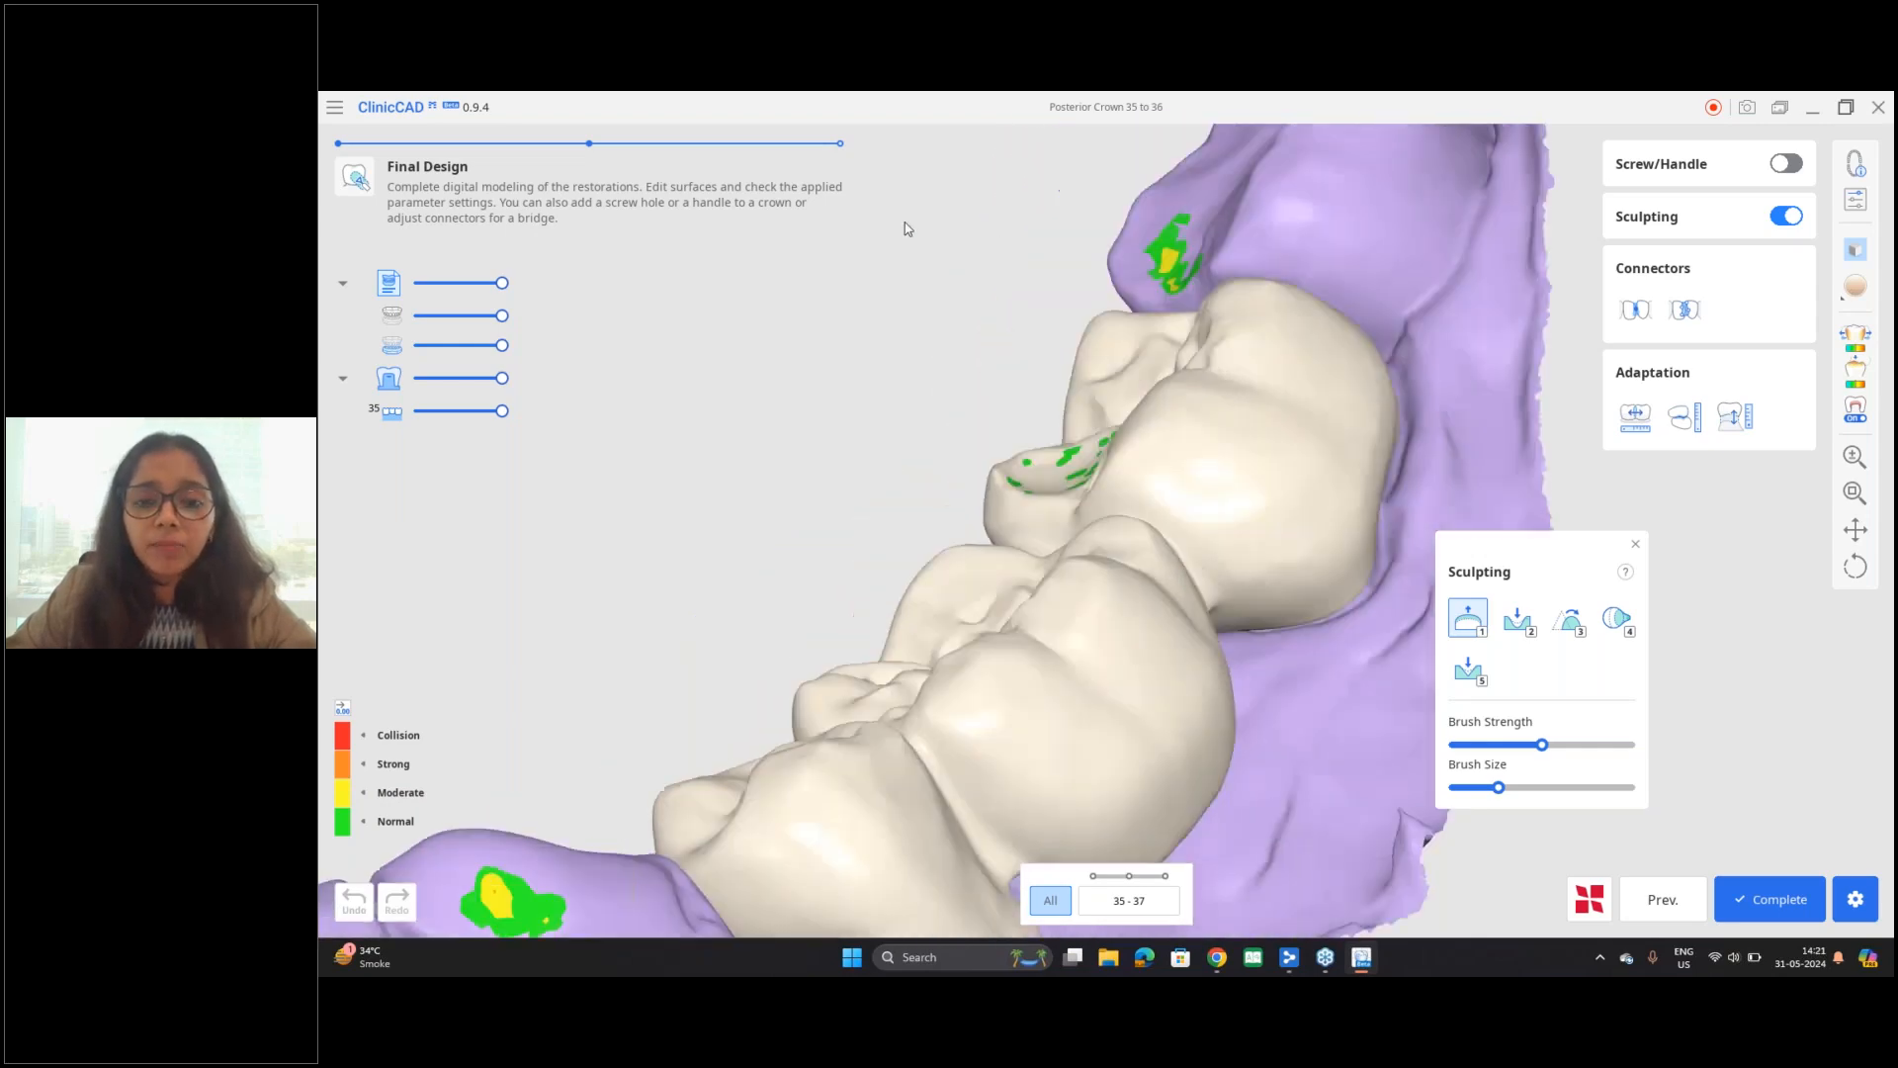
right_click_drag(1062, 477, 1085, 496)
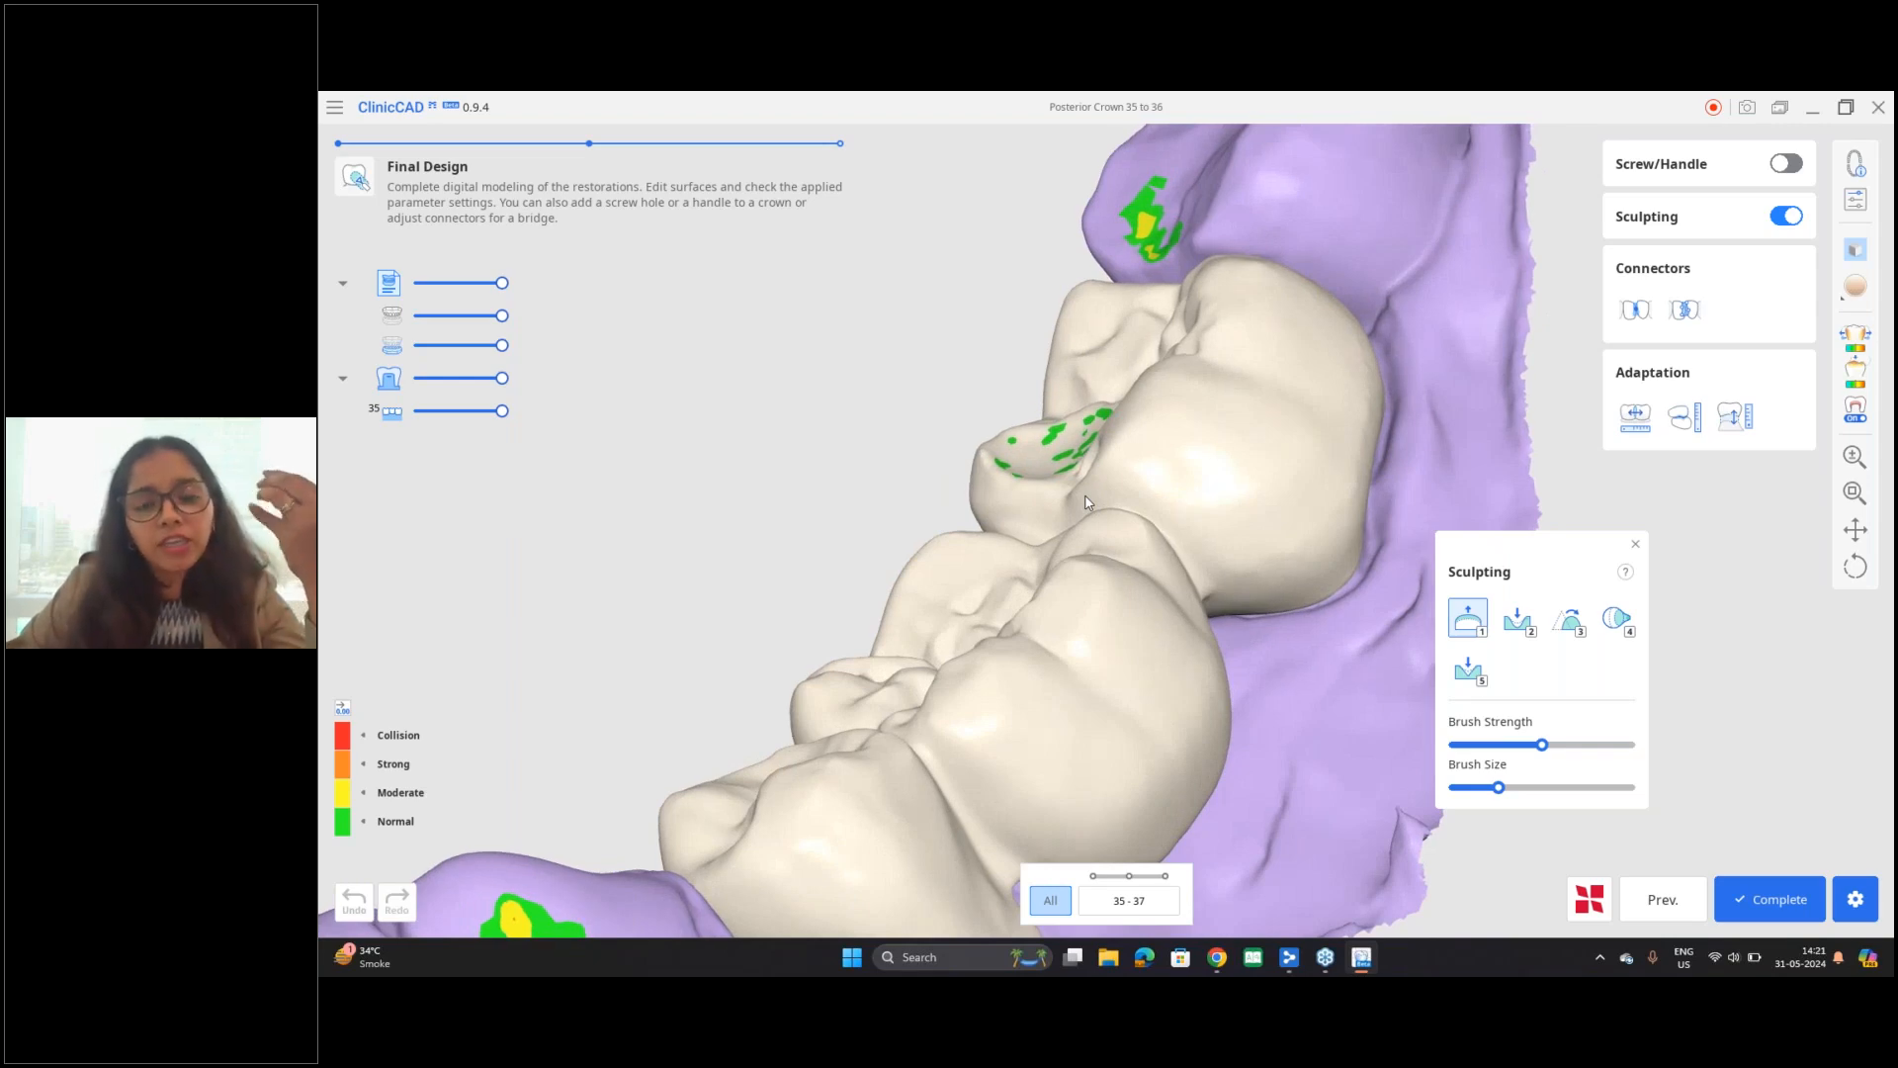
right_click_drag(1013, 481, 1034, 516)
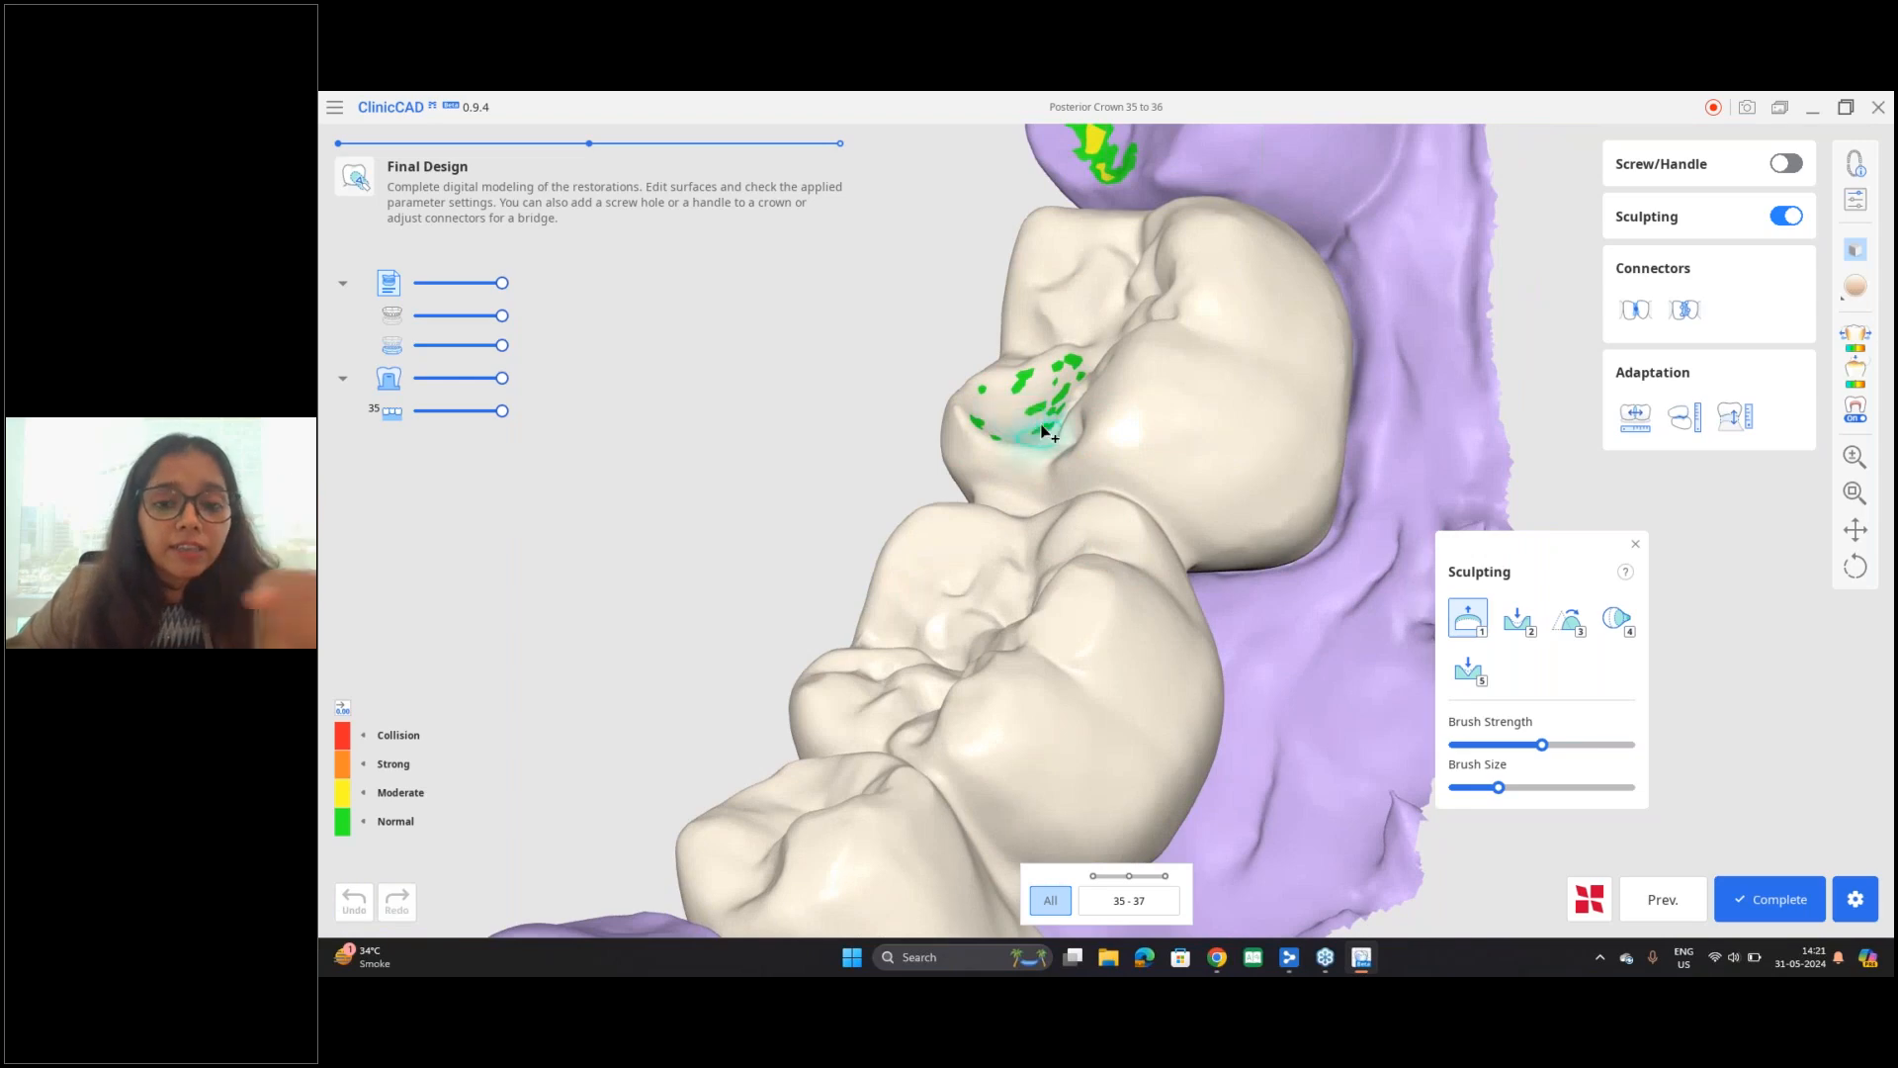
mouse_move(1036, 447)
right_mouse_down()
mouse_move(1373, 424)
mouse_move(716, 436)
right_mouse_up()
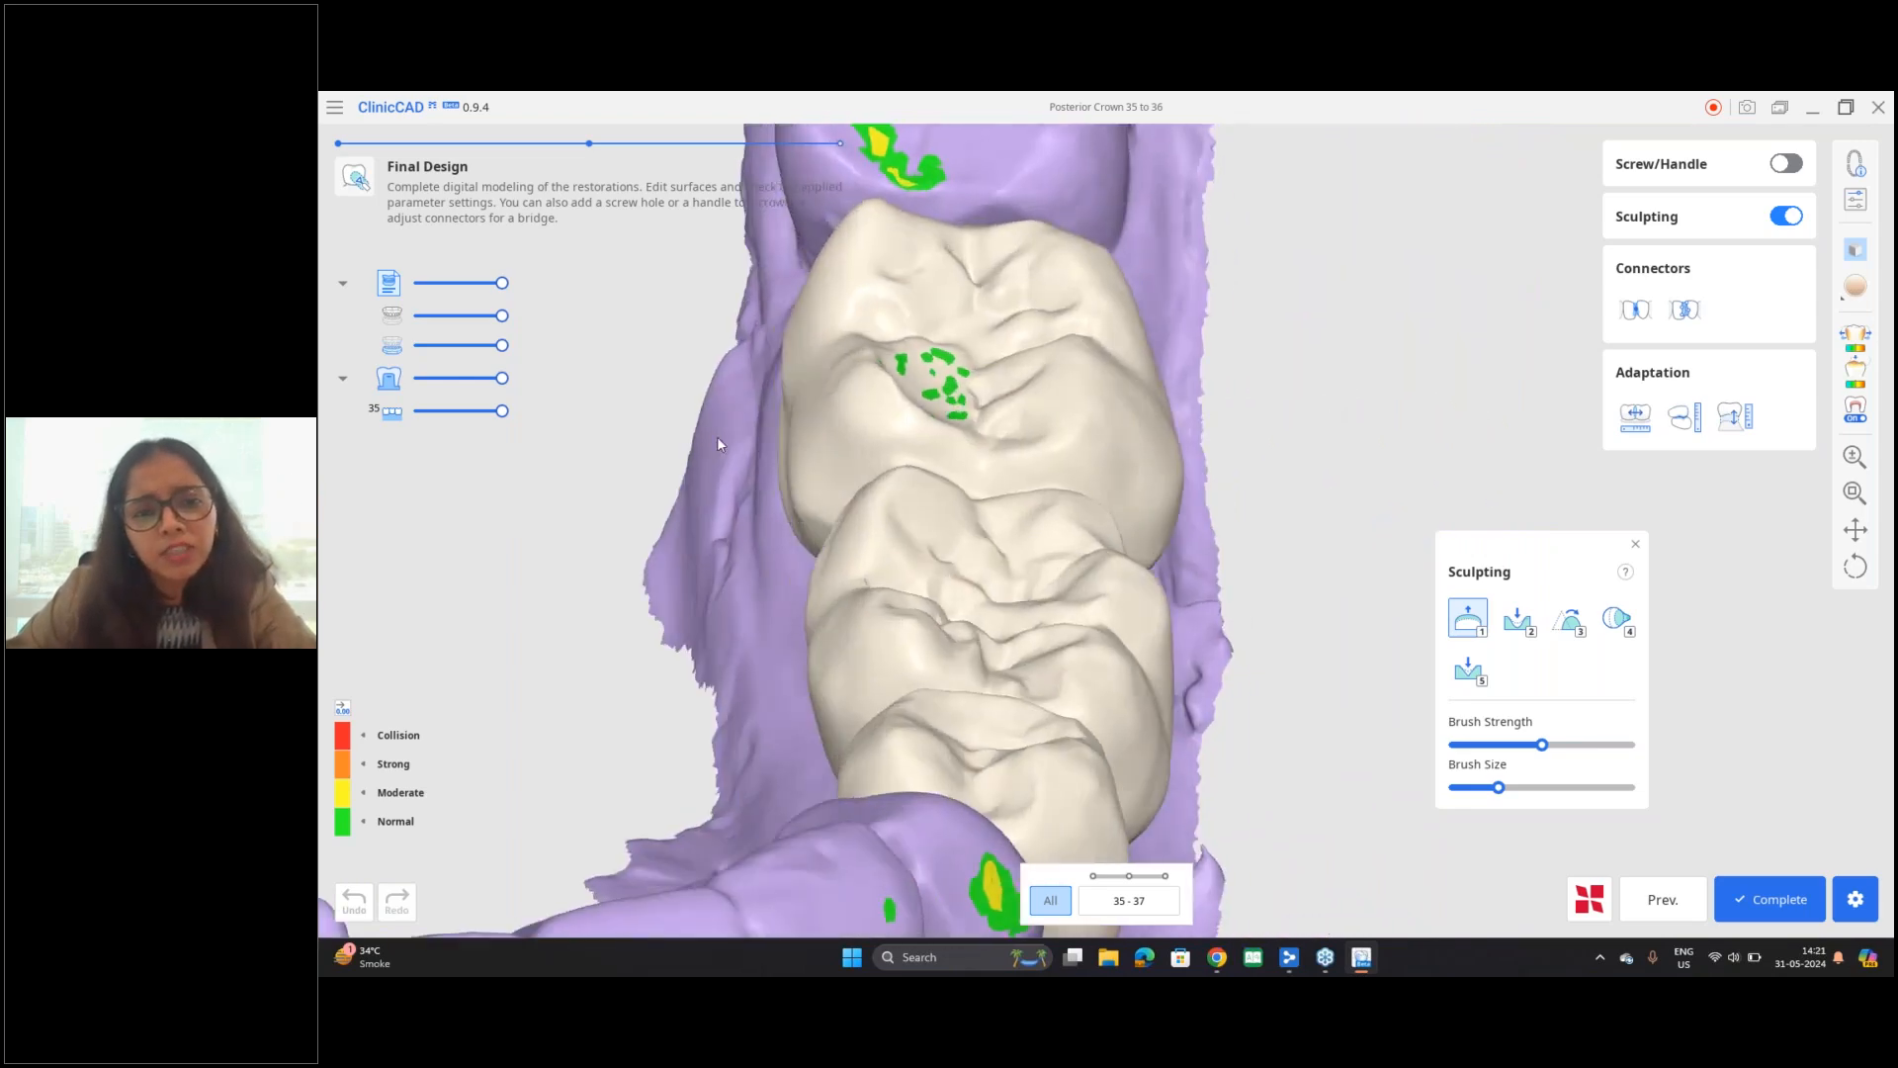
middle_click_drag(716, 436, 855, 506)
scroll(932, 554, "up", 3)
mouse_move(932, 554)
right_mouse_down()
mouse_move(1076, 433)
mouse_move(1025, 597)
mouse_move(1063, 599)
right_mouse_up()
scroll(1270, 378, "down", 1)
mouse_move(1269, 382)
right_mouse_down()
mouse_move(1229, 335)
mouse_move(1048, 482)
mouse_move(1182, 589)
mouse_move(1258, 597)
mouse_move(1007, 449)
mouse_move(881, 479)
mouse_move(513, 495)
mouse_move(1277, 507)
right_mouse_up()
scroll(1278, 507, "down", 1)
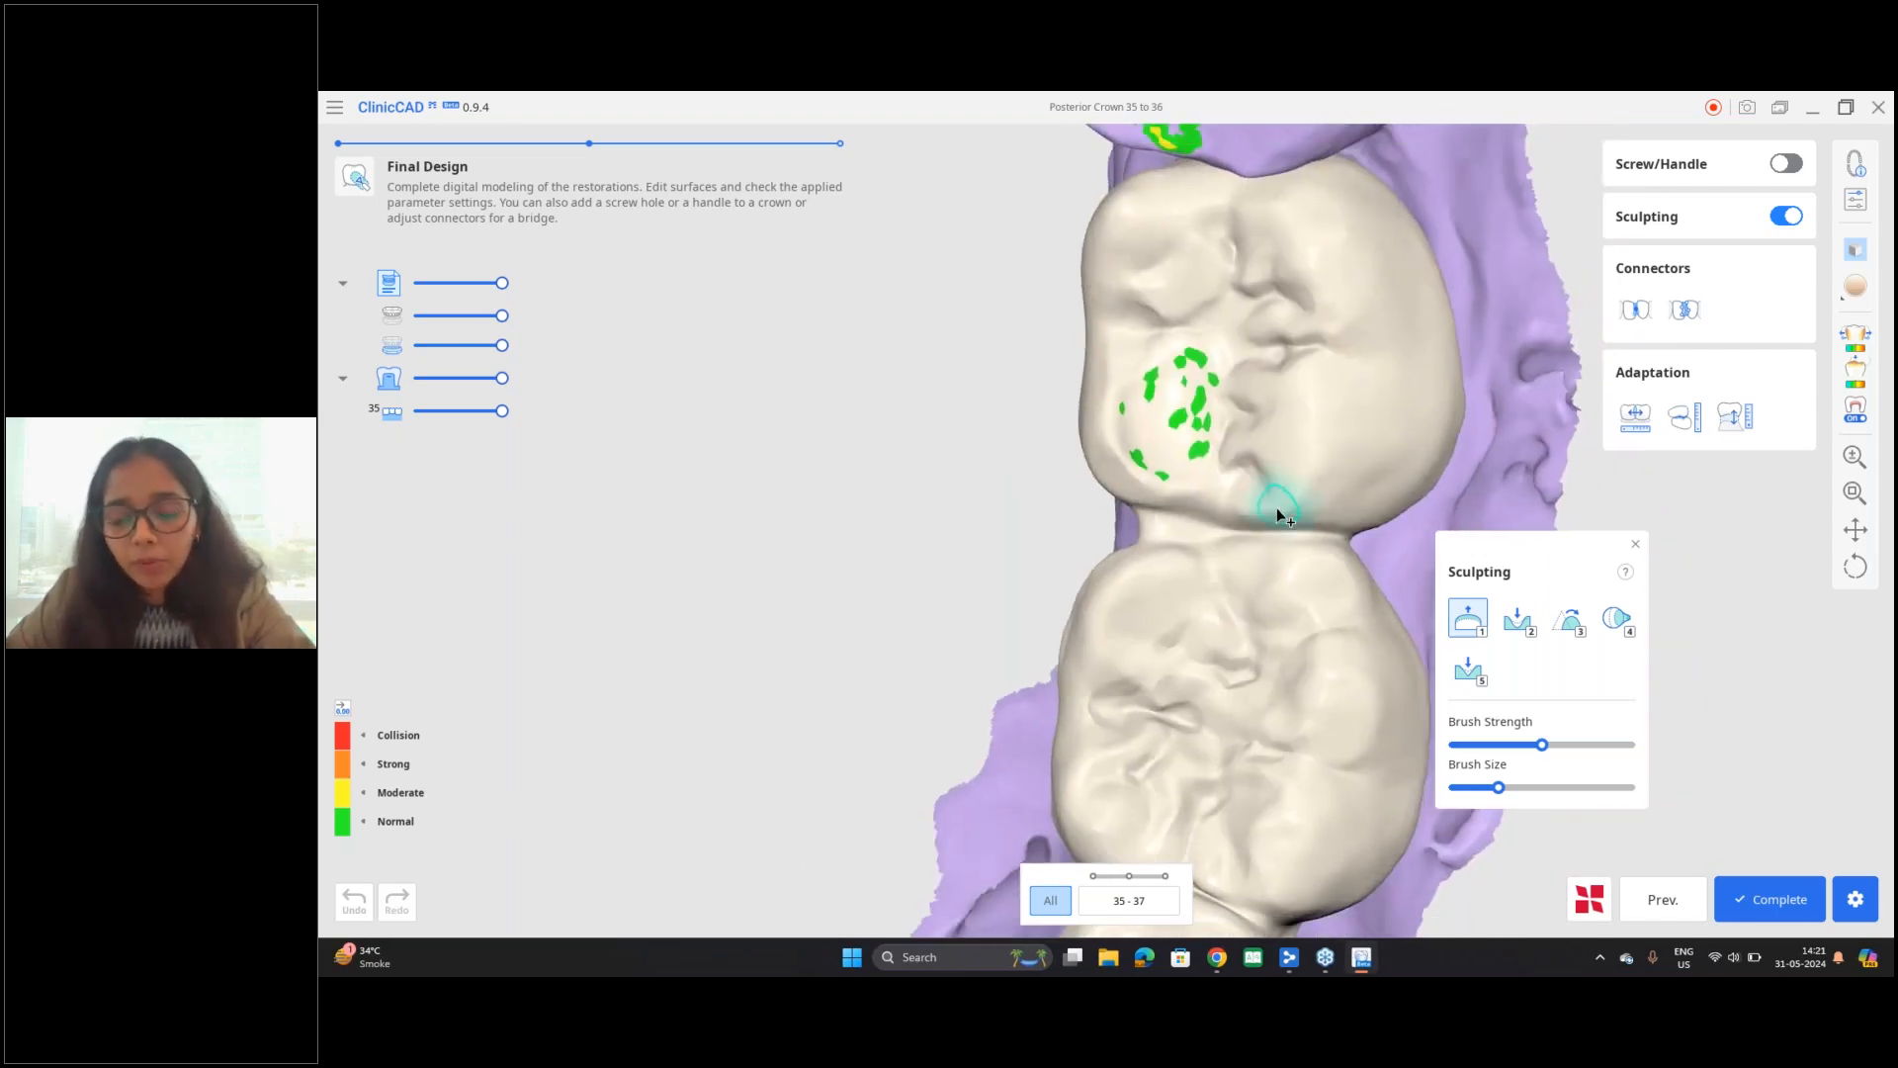
middle_click_drag(1277, 507, 1175, 499)
Step: Move the Sculpting palette off the bridge and smooth the mesiolingual cusp of tooth 37 beside its contact spots
left_click_drag(1538, 560, 1602, 543)
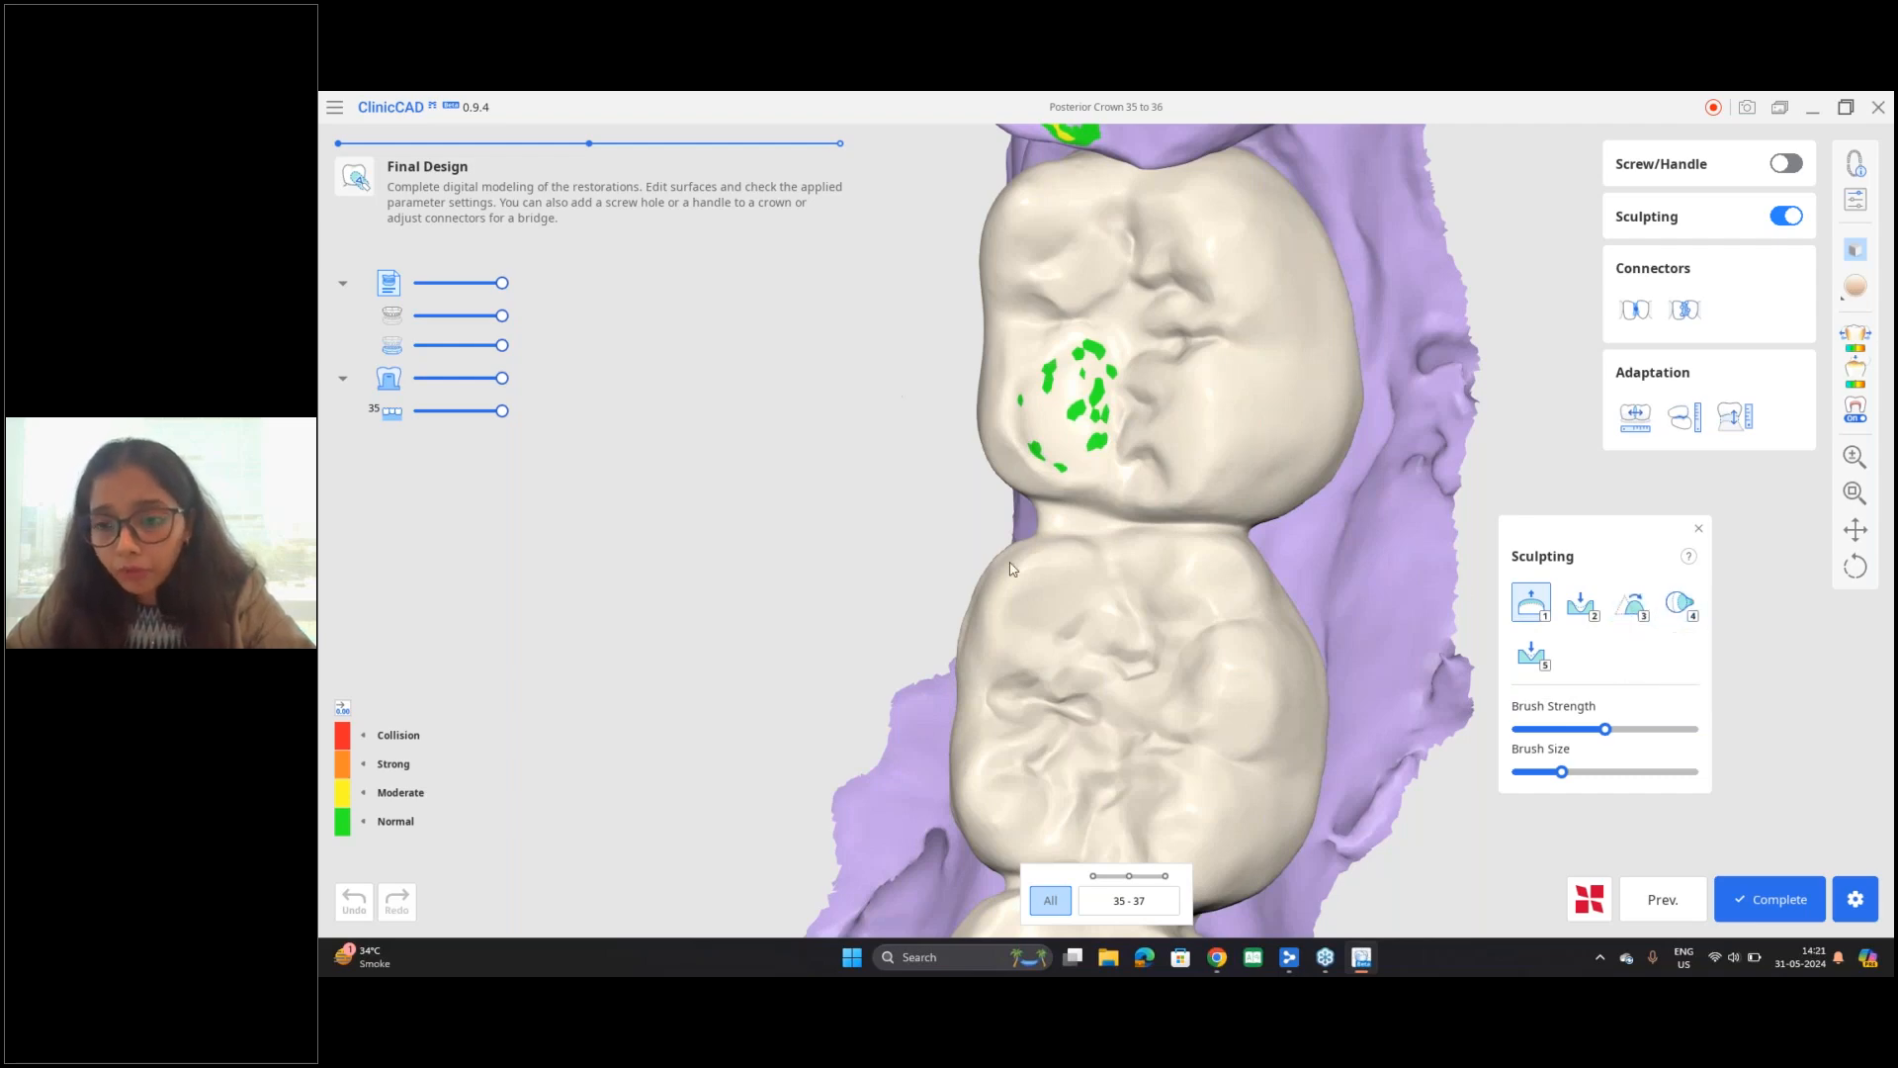
right_click_drag(1127, 640, 1211, 559)
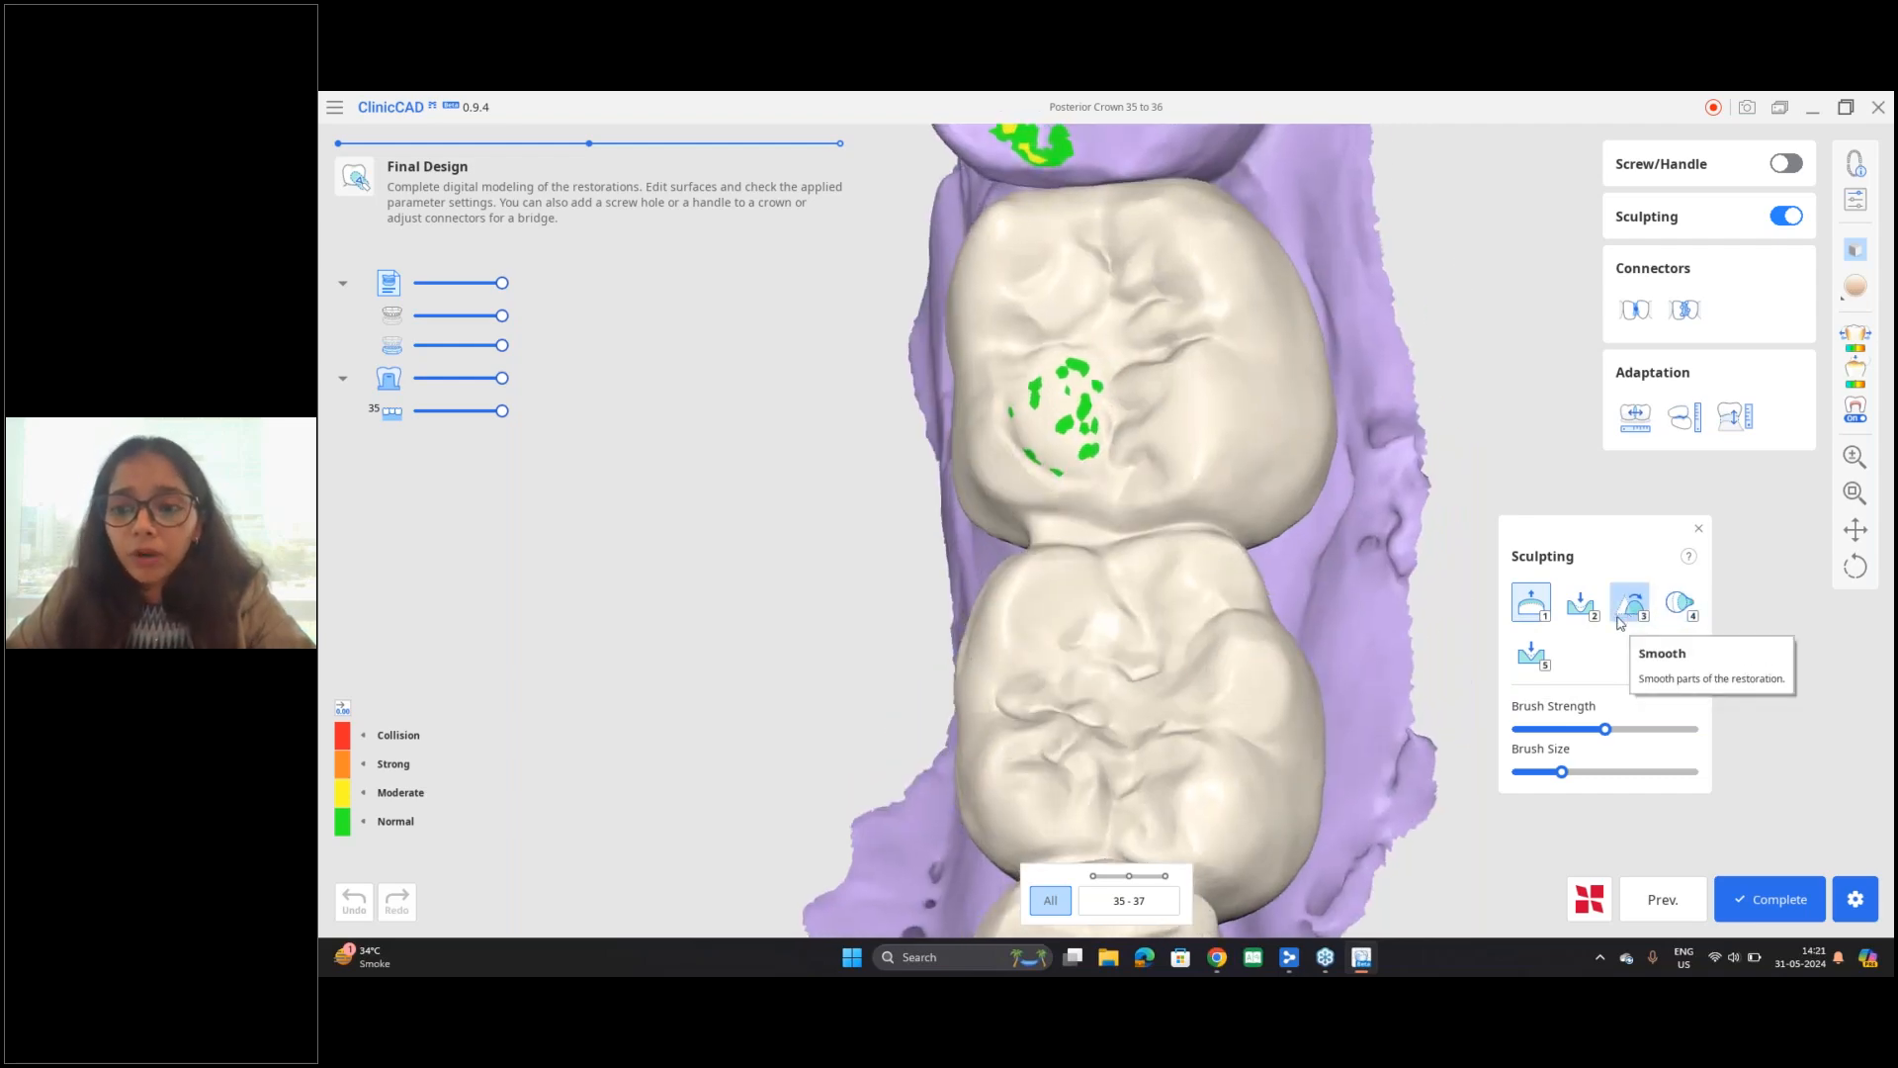
left_click(1631, 601)
right_click_drag(1162, 541, 1056, 486)
scroll(1053, 487, "up", 3)
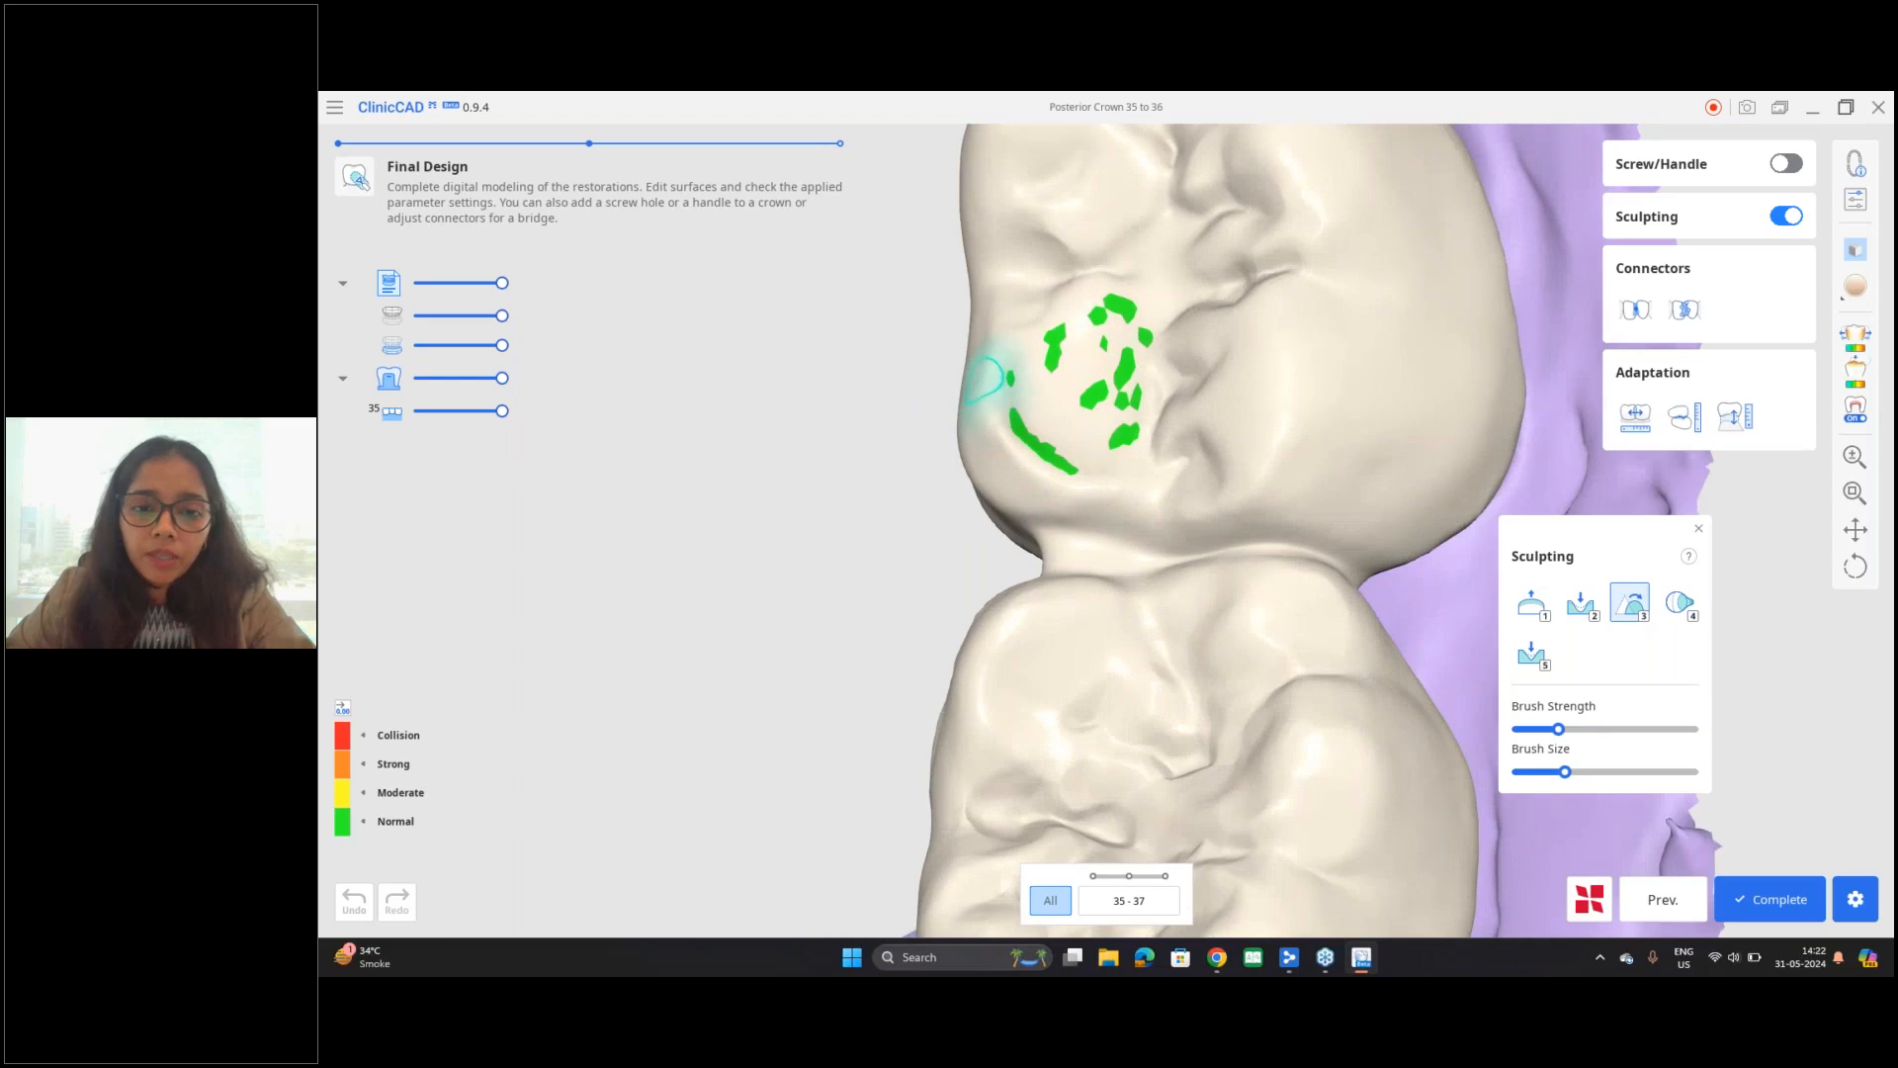
mouse_move(1021, 471)
left_mouse_down()
mouse_move(993, 381)
mouse_move(1019, 474)
mouse_move(1057, 474)
mouse_move(989, 389)
left_mouse_up()
mouse_move(999, 597)
right_mouse_down()
mouse_move(1275, 508)
mouse_move(1299, 443)
right_mouse_up()
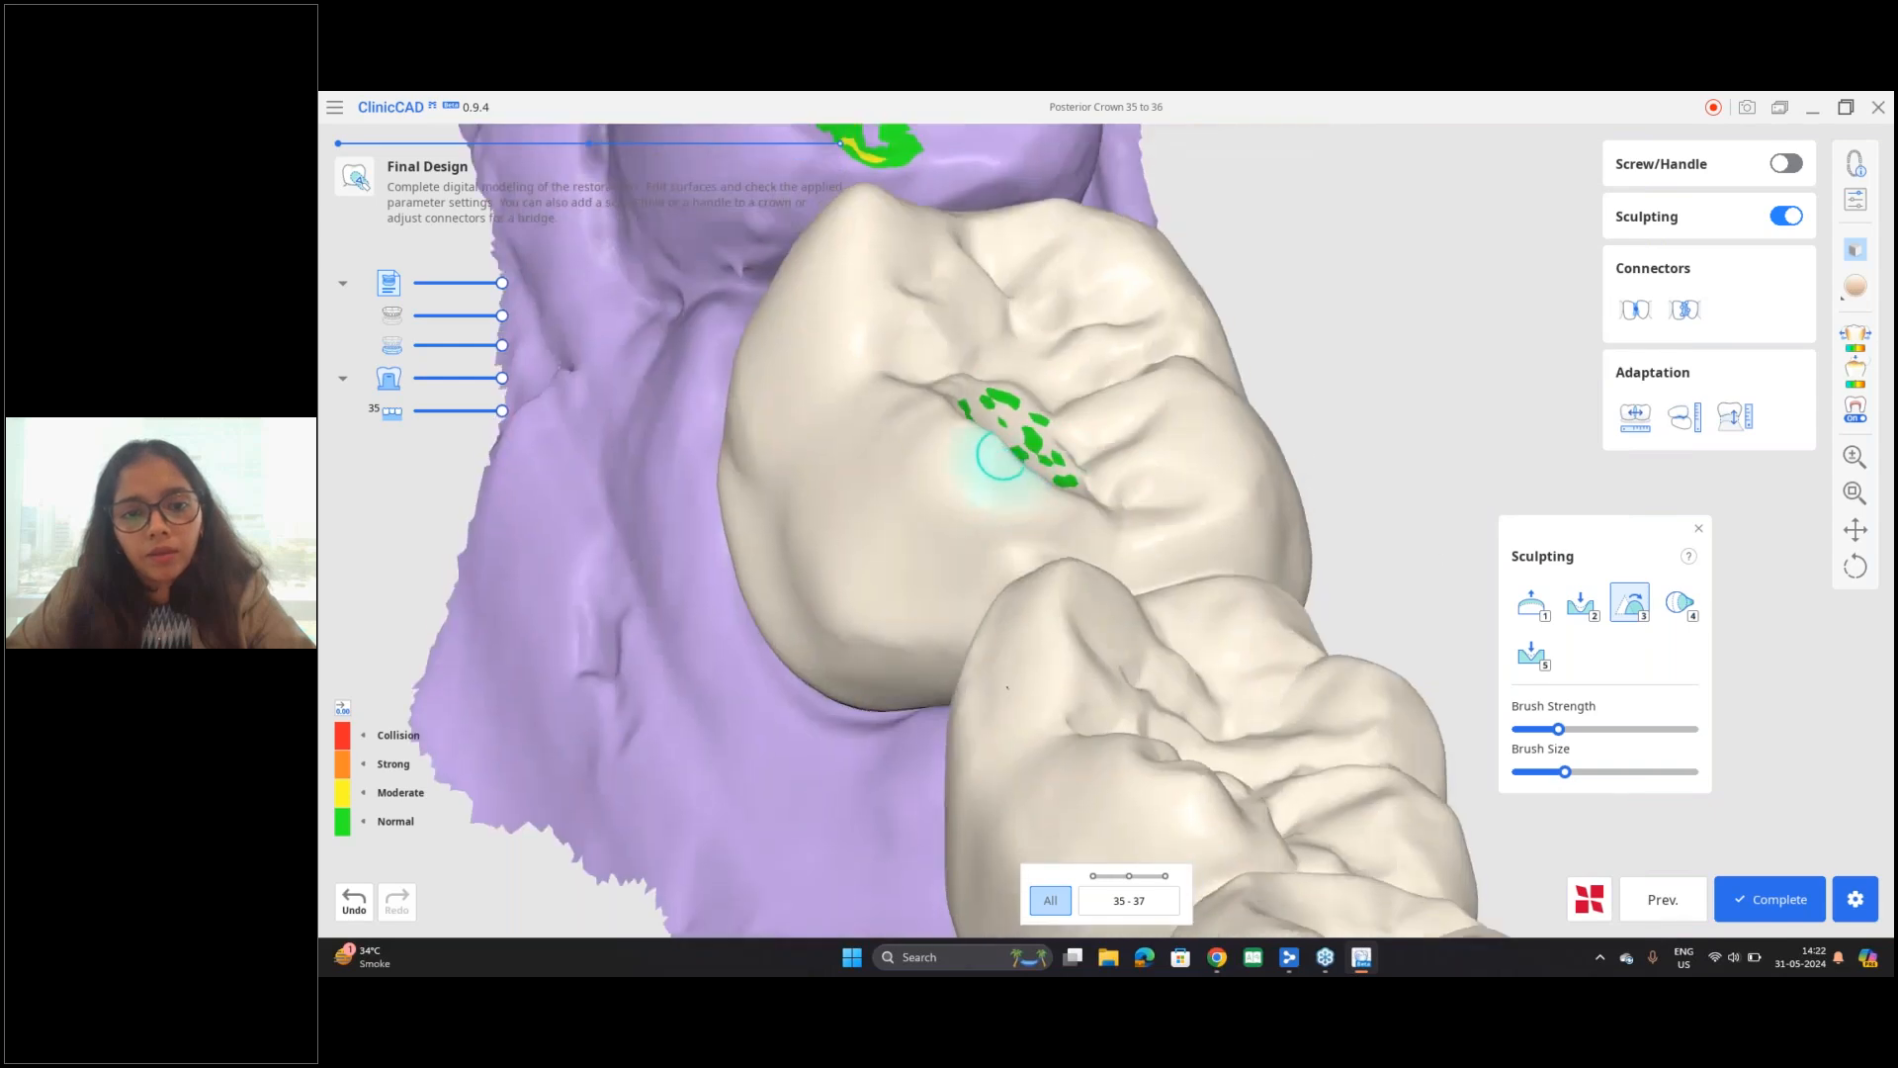
Step: Raise the Smooth brush's strength and size, and continue smoothing the mesiolingual cusp around the contact area of tooth 37
mouse_move(1083, 522)
right_mouse_down()
mouse_move(963, 599)
mouse_move(1568, 732)
right_mouse_up()
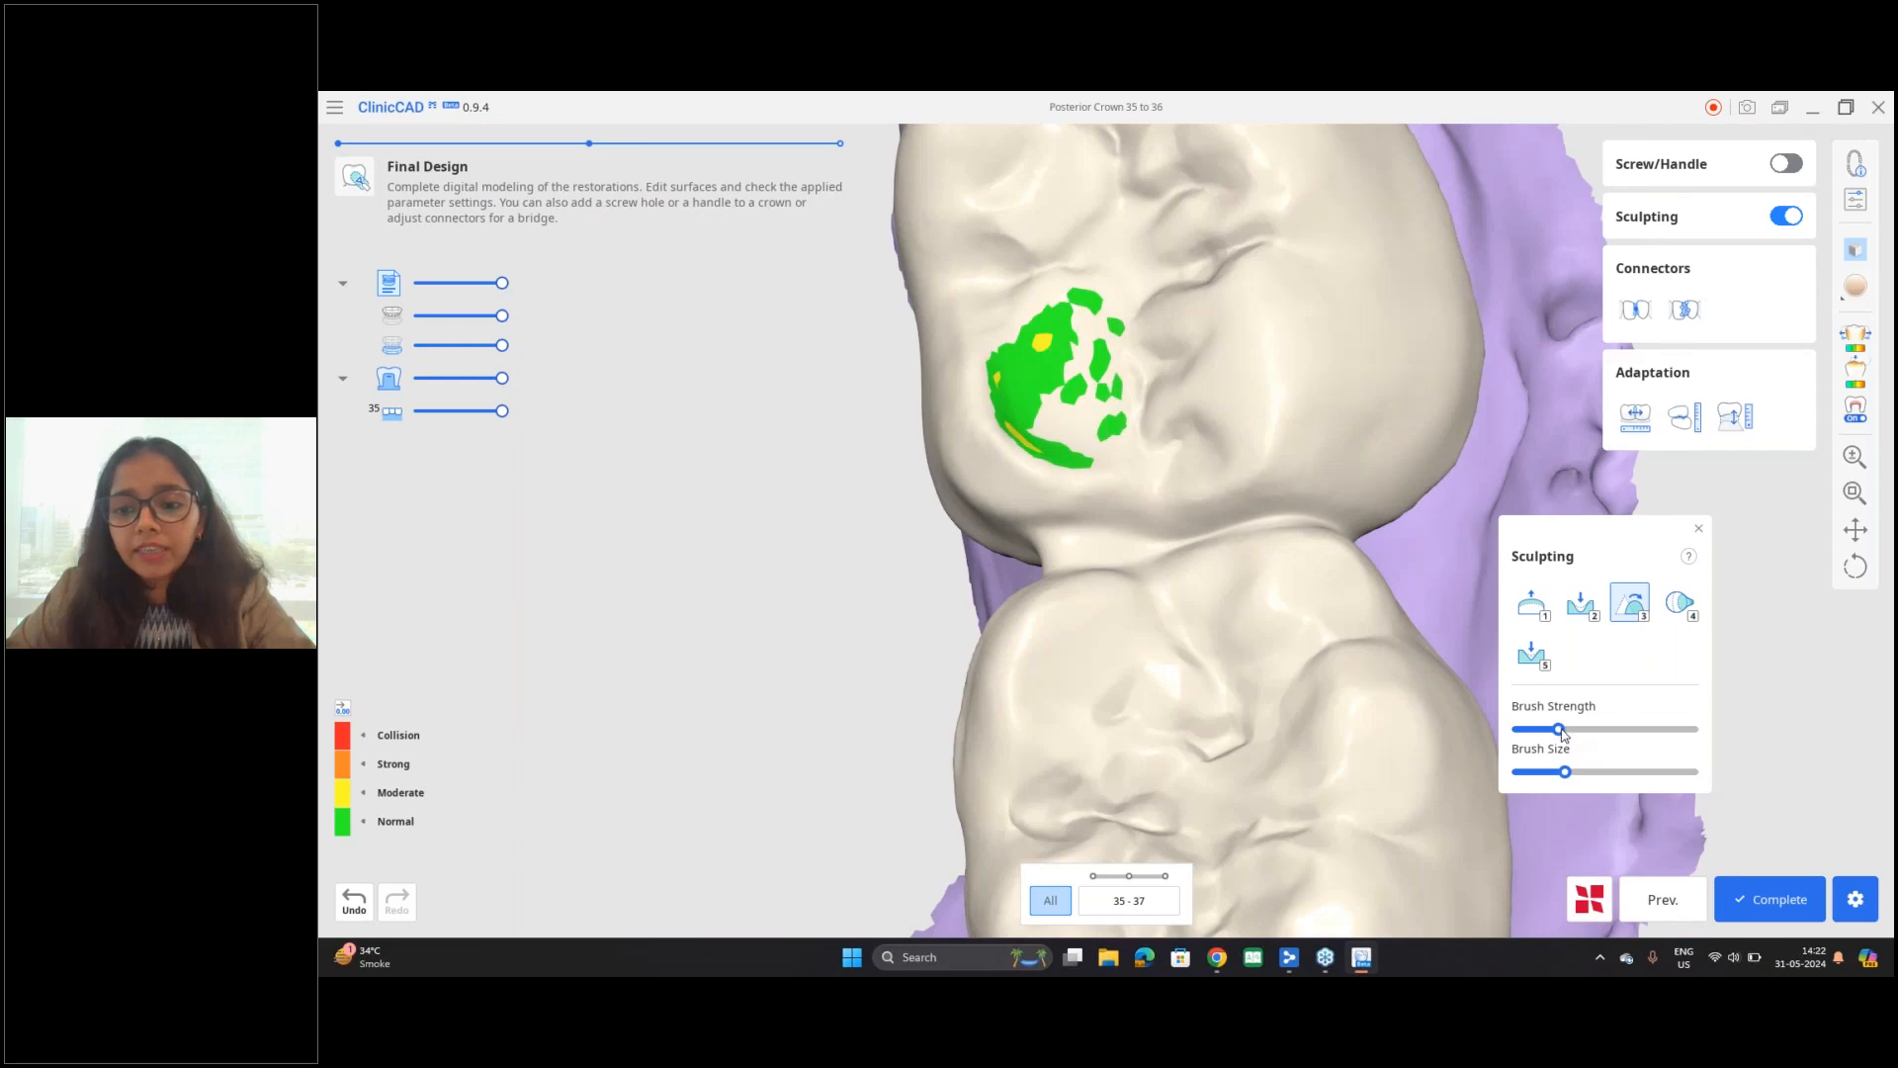
mouse_move(1560, 730)
left_mouse_down()
mouse_move(1622, 729)
mouse_move(1575, 773)
left_mouse_up()
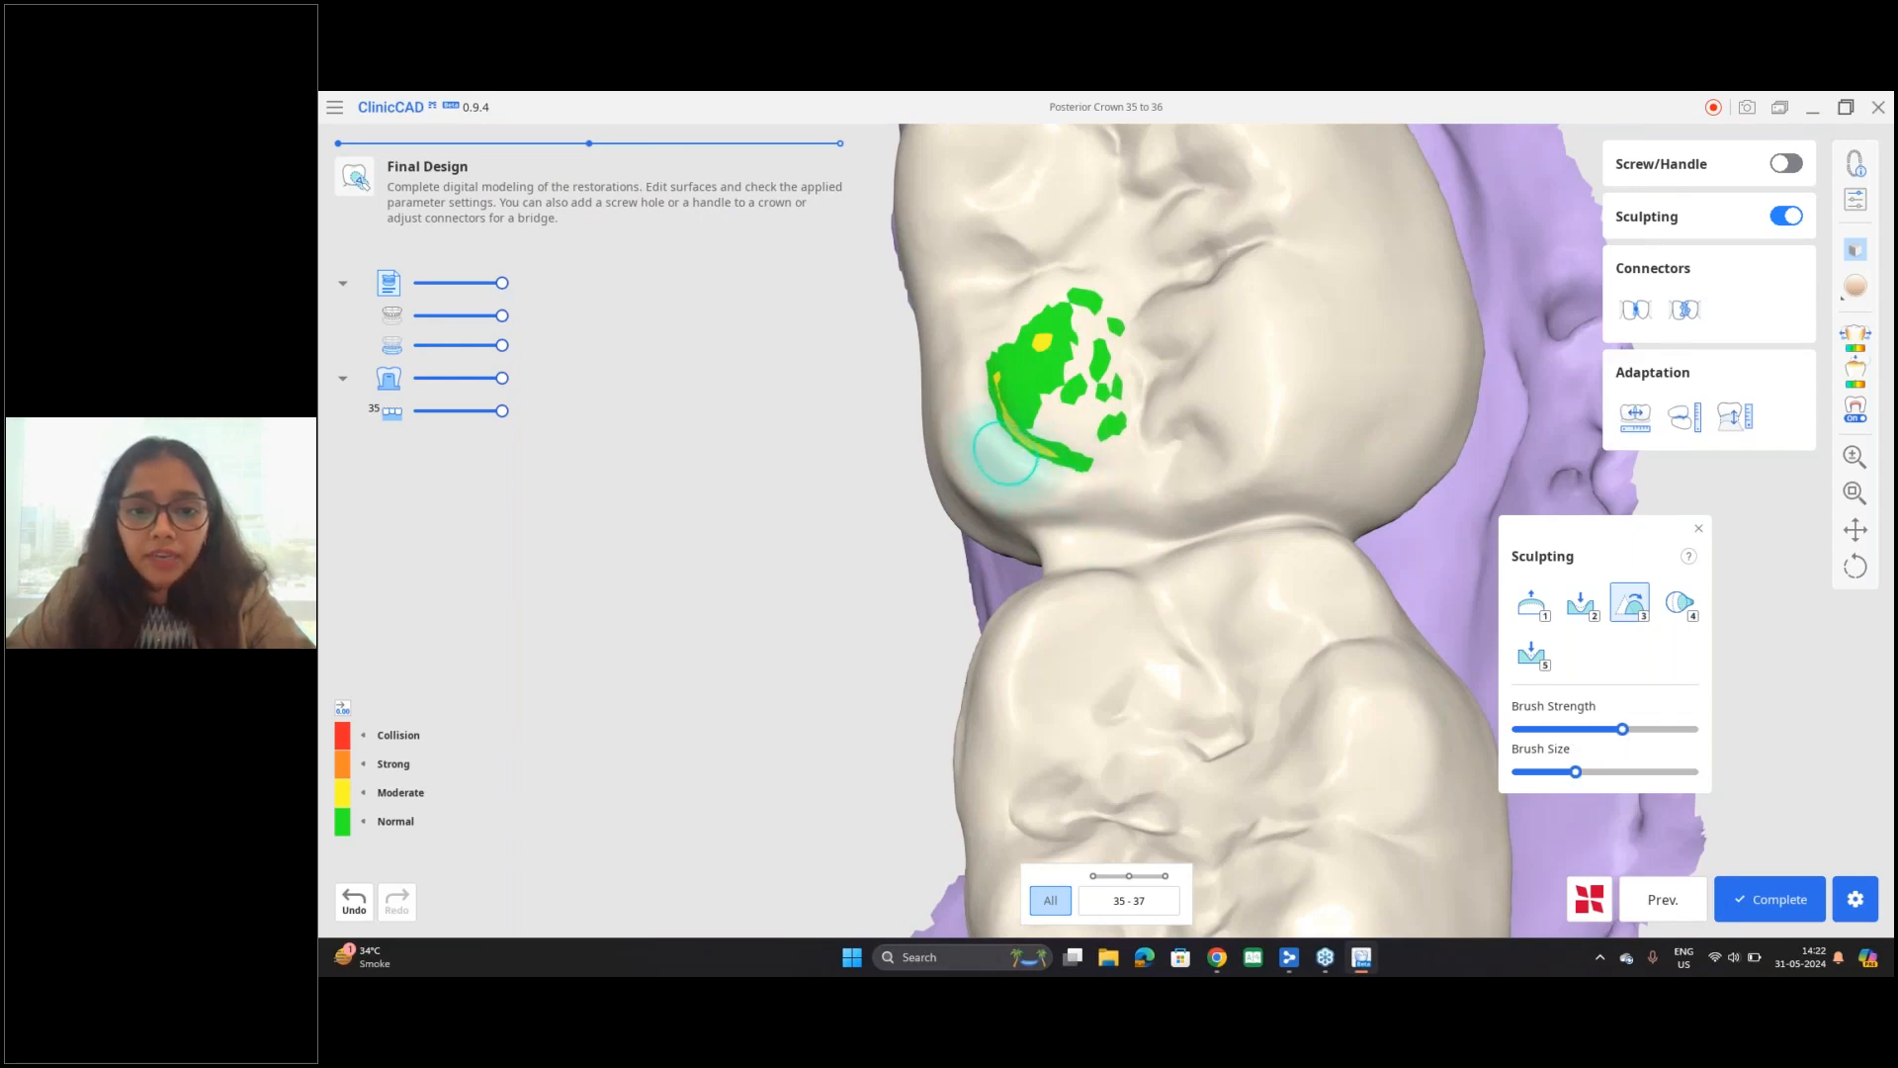
mouse_move(1026, 481)
left_mouse_down()
mouse_move(969, 406)
mouse_move(1029, 478)
left_mouse_up()
mouse_move(902, 602)
right_mouse_down()
mouse_move(1230, 431)
mouse_move(1377, 479)
right_mouse_up()
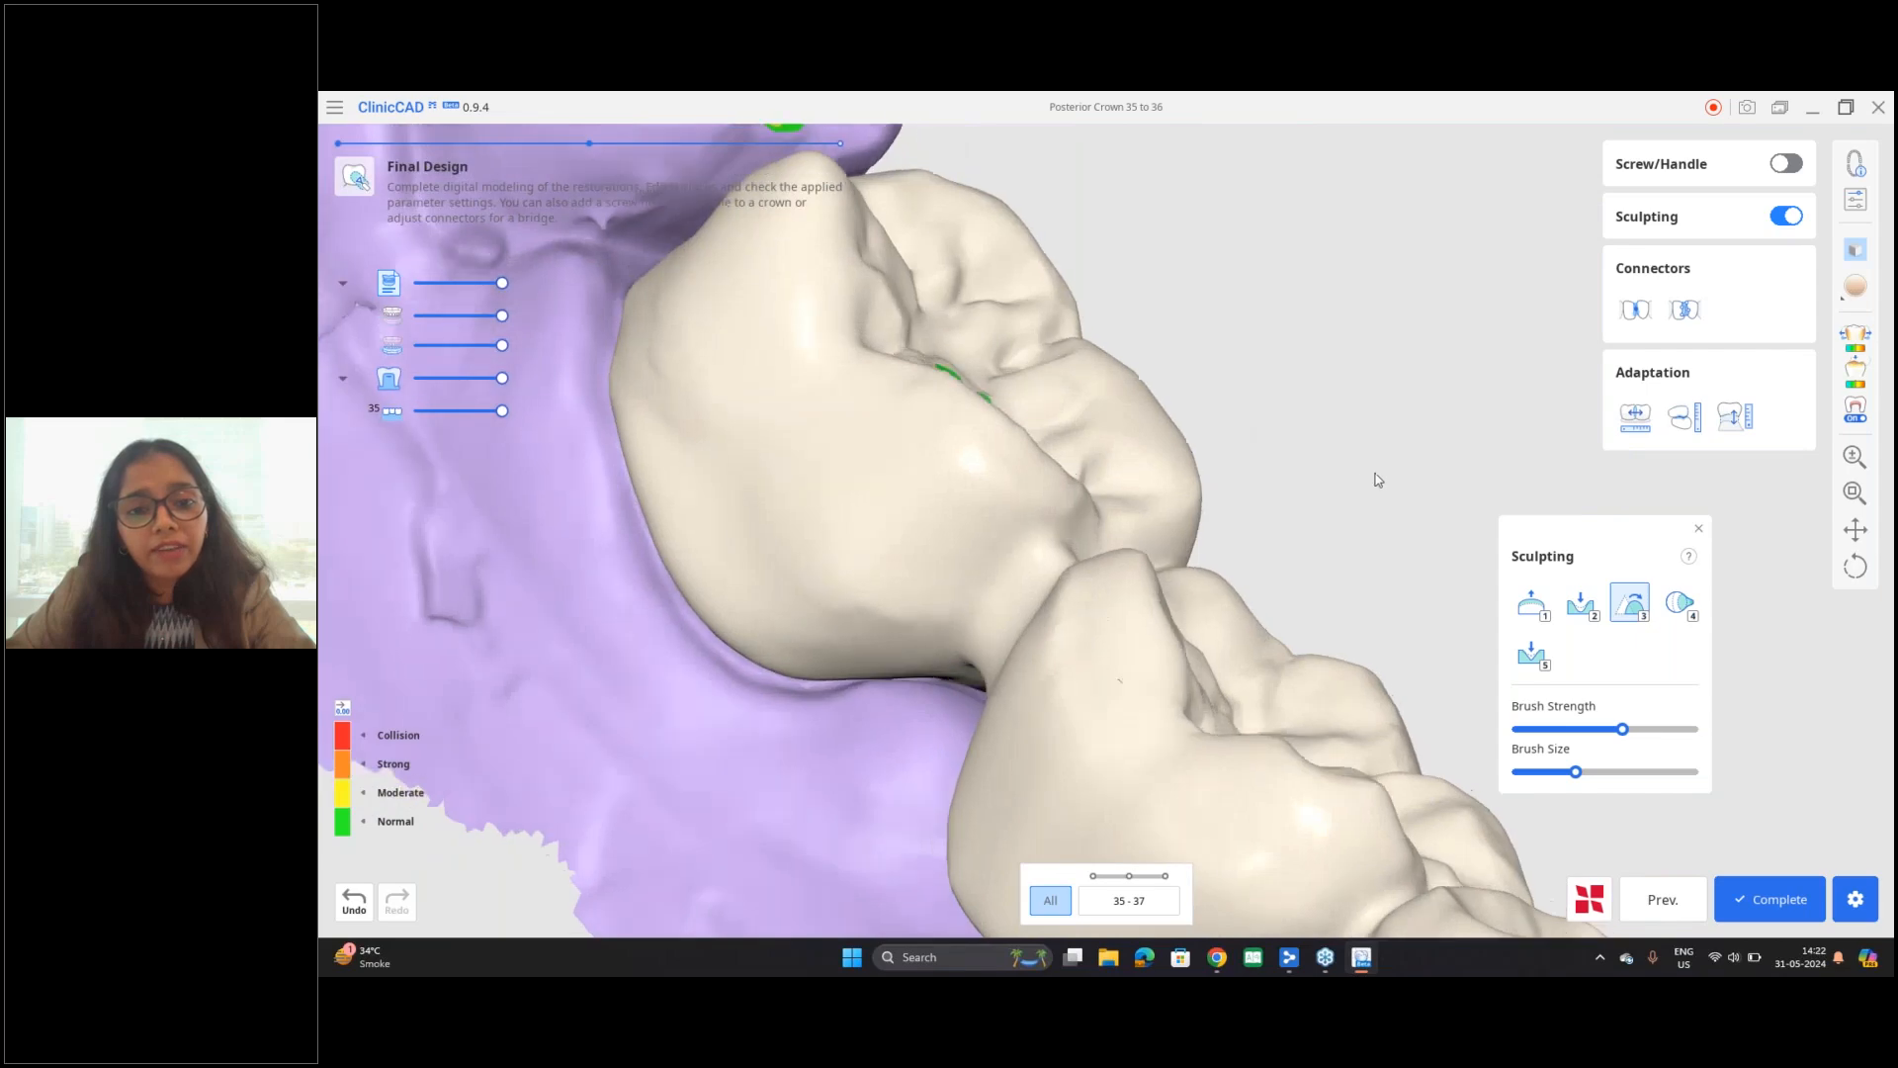
mouse_move(980, 406)
right_mouse_down()
mouse_move(975, 534)
mouse_move(1045, 542)
right_mouse_up()
right_click_drag(1011, 598, 1186, 526)
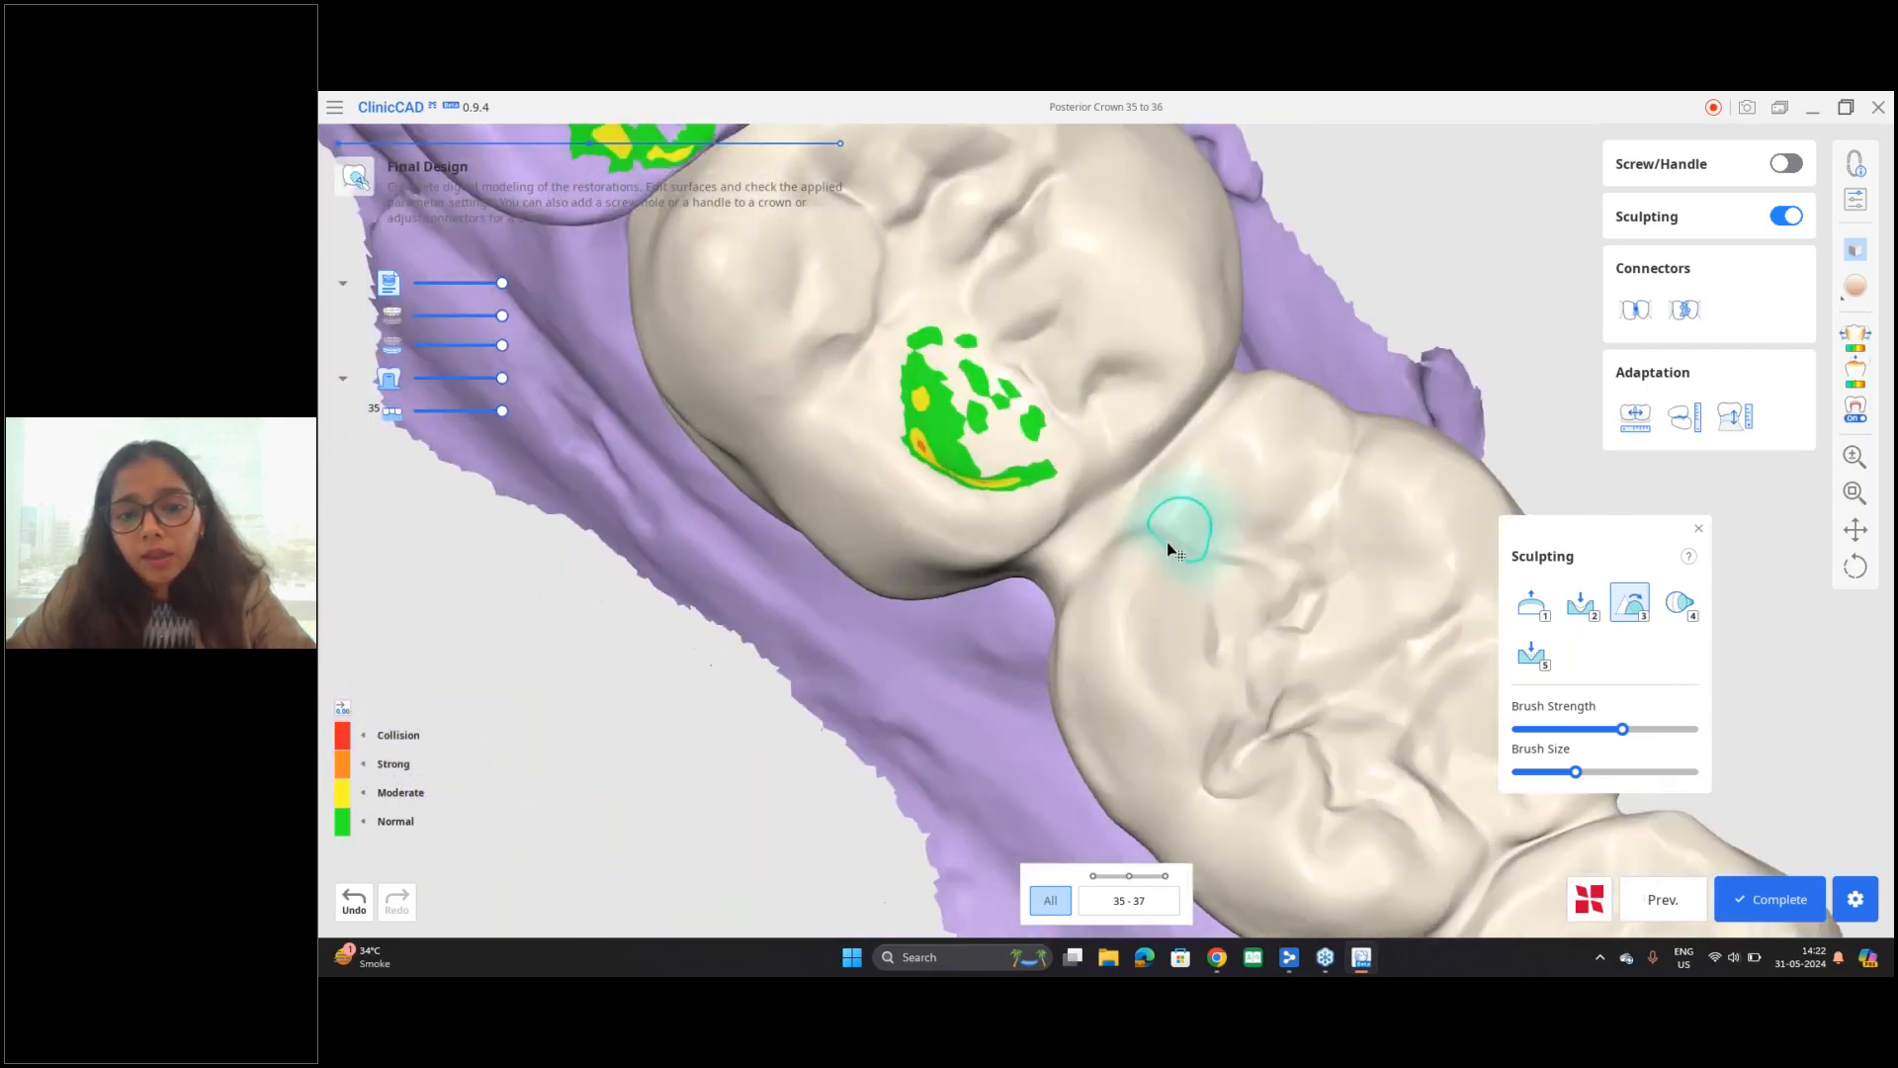
middle_click_drag(1156, 526, 1064, 413)
scroll(1064, 414, "down", 3)
mouse_move(1173, 642)
right_mouse_down()
mouse_move(1080, 636)
mouse_move(1117, 554)
right_mouse_up()
Step: Try adding material to the lingual wall of tooth 37 near the gum line, and undo the addition
left_click(1530, 612)
mouse_move(939, 726)
right_mouse_down()
mouse_move(1119, 580)
mouse_move(1068, 568)
right_mouse_up()
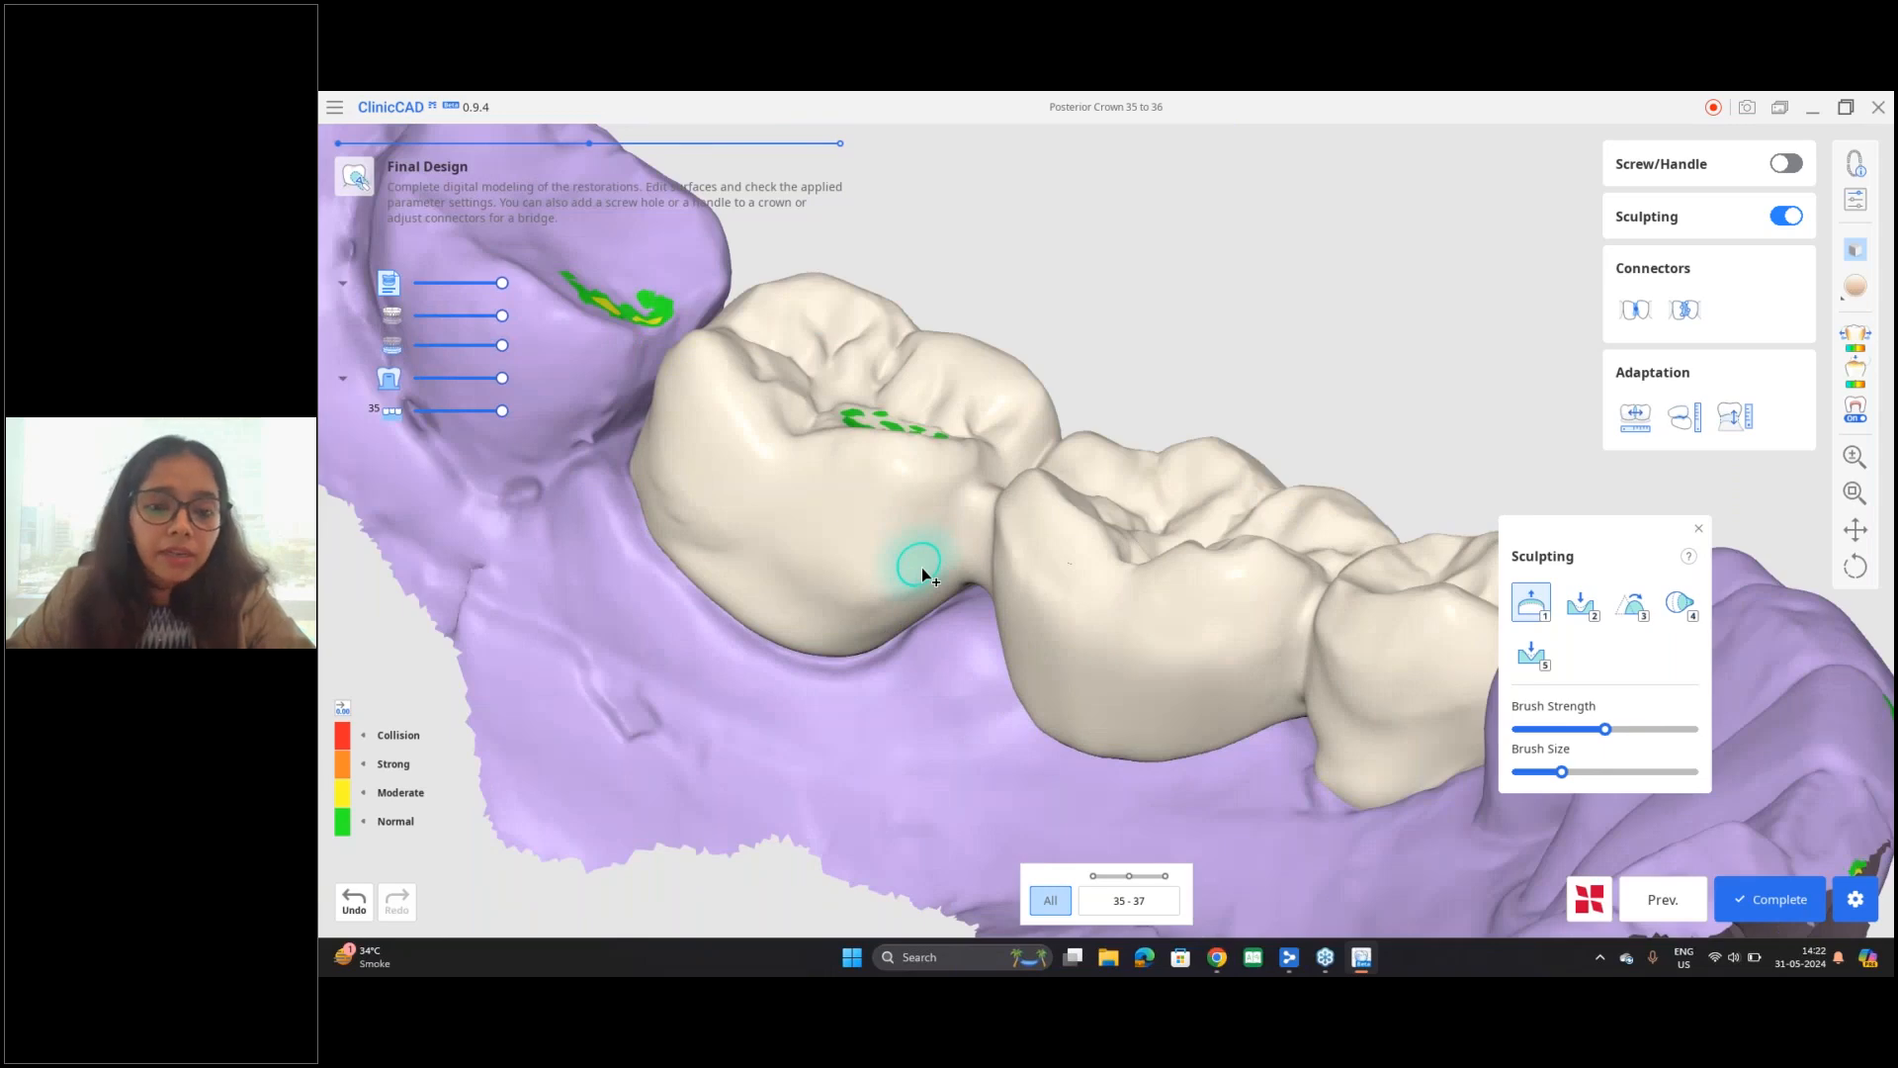
scroll(922, 568, "up", 1)
mouse_move(922, 567)
right_mouse_down()
mouse_move(732, 563)
mouse_move(740, 604)
right_mouse_up()
left_click_drag(873, 590, 883, 596)
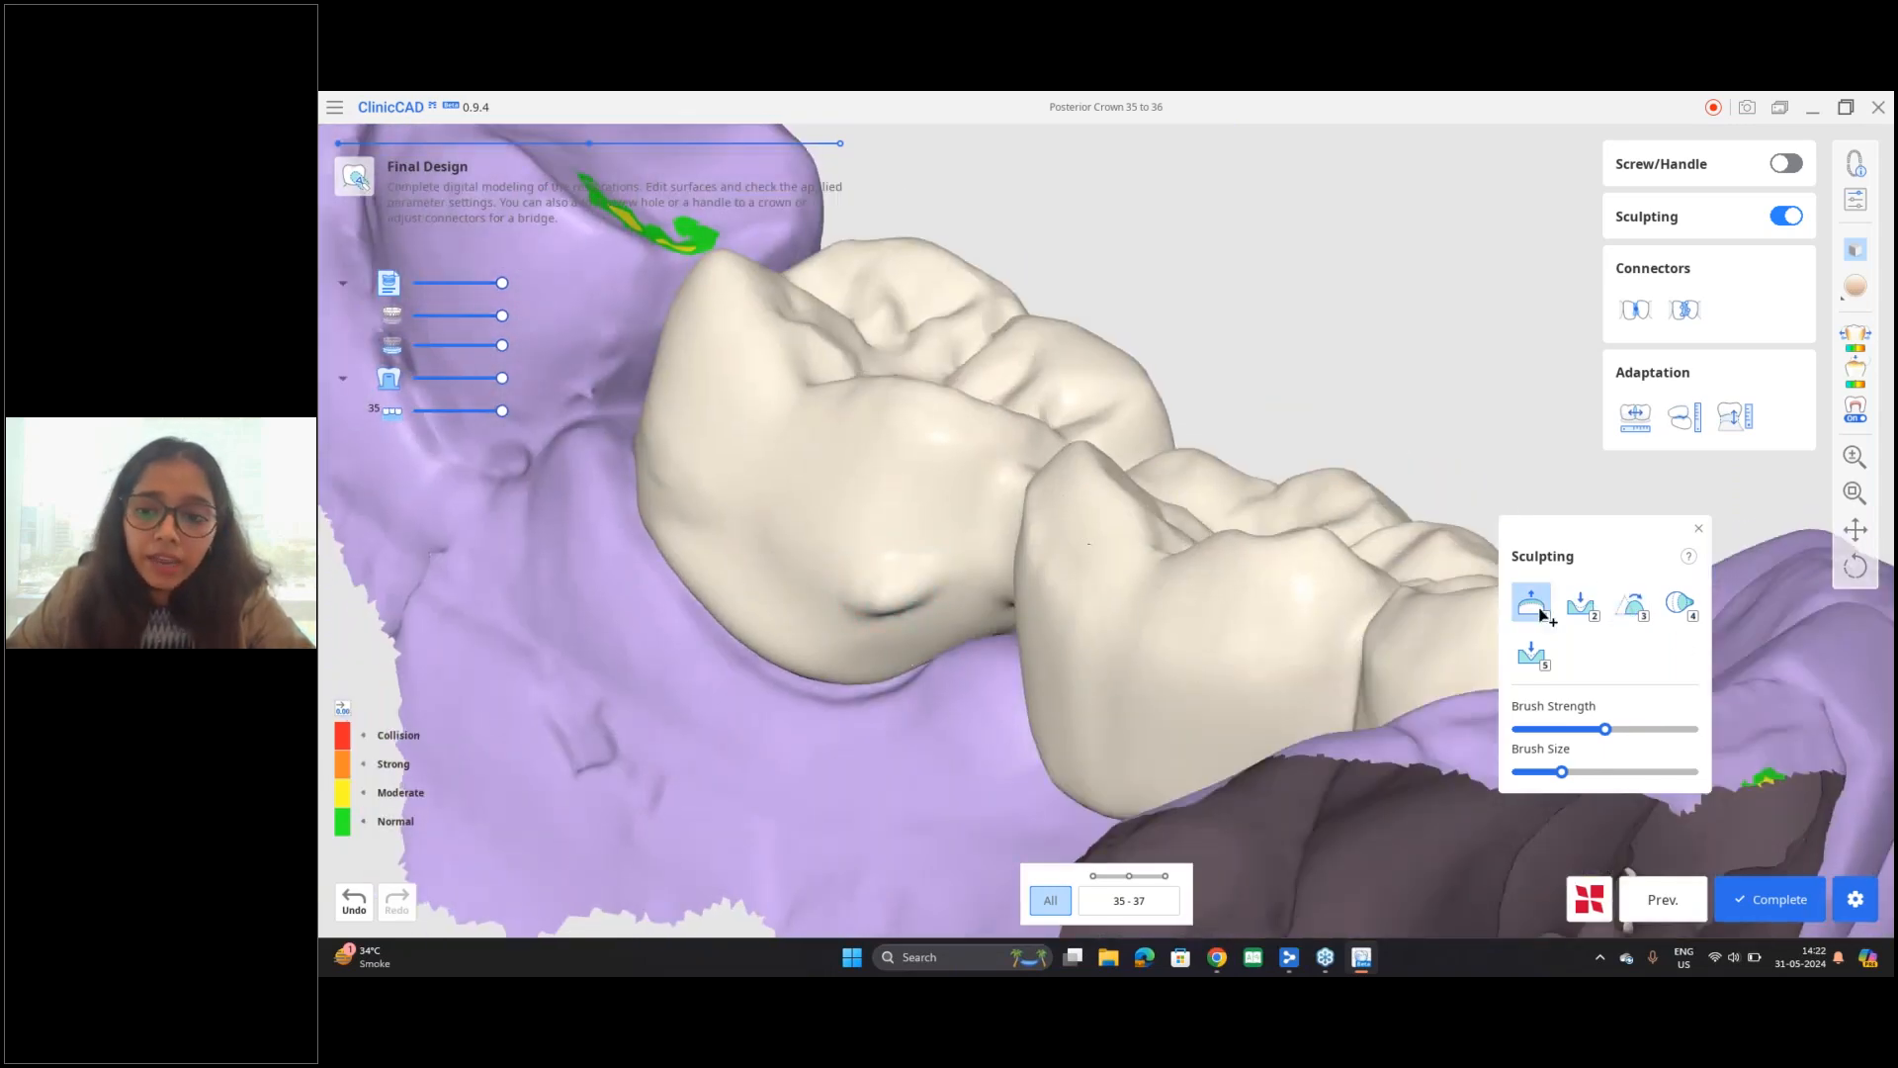
left_click(353, 900)
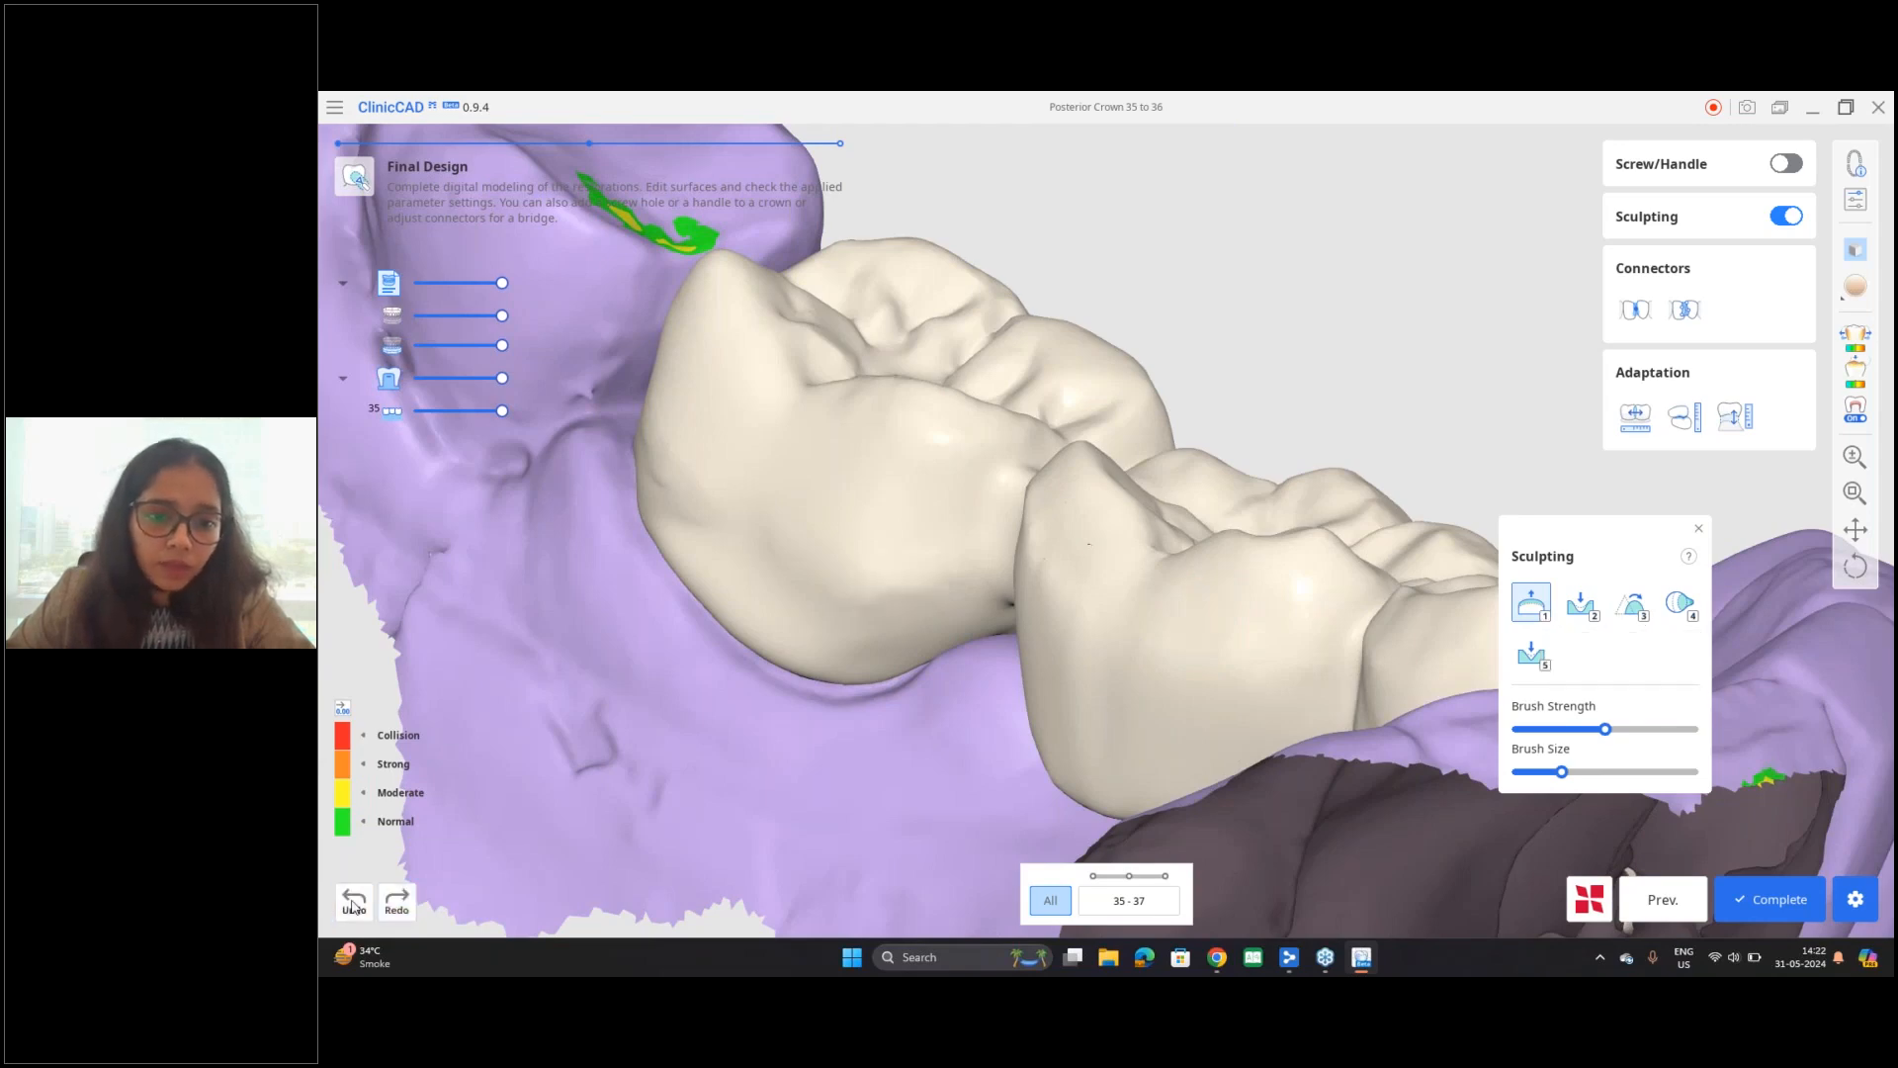
Step: Try removing material from the occlusal contact area on the mesiolingual cusp of tooth 37, and undo the removal
left_click(1580, 612)
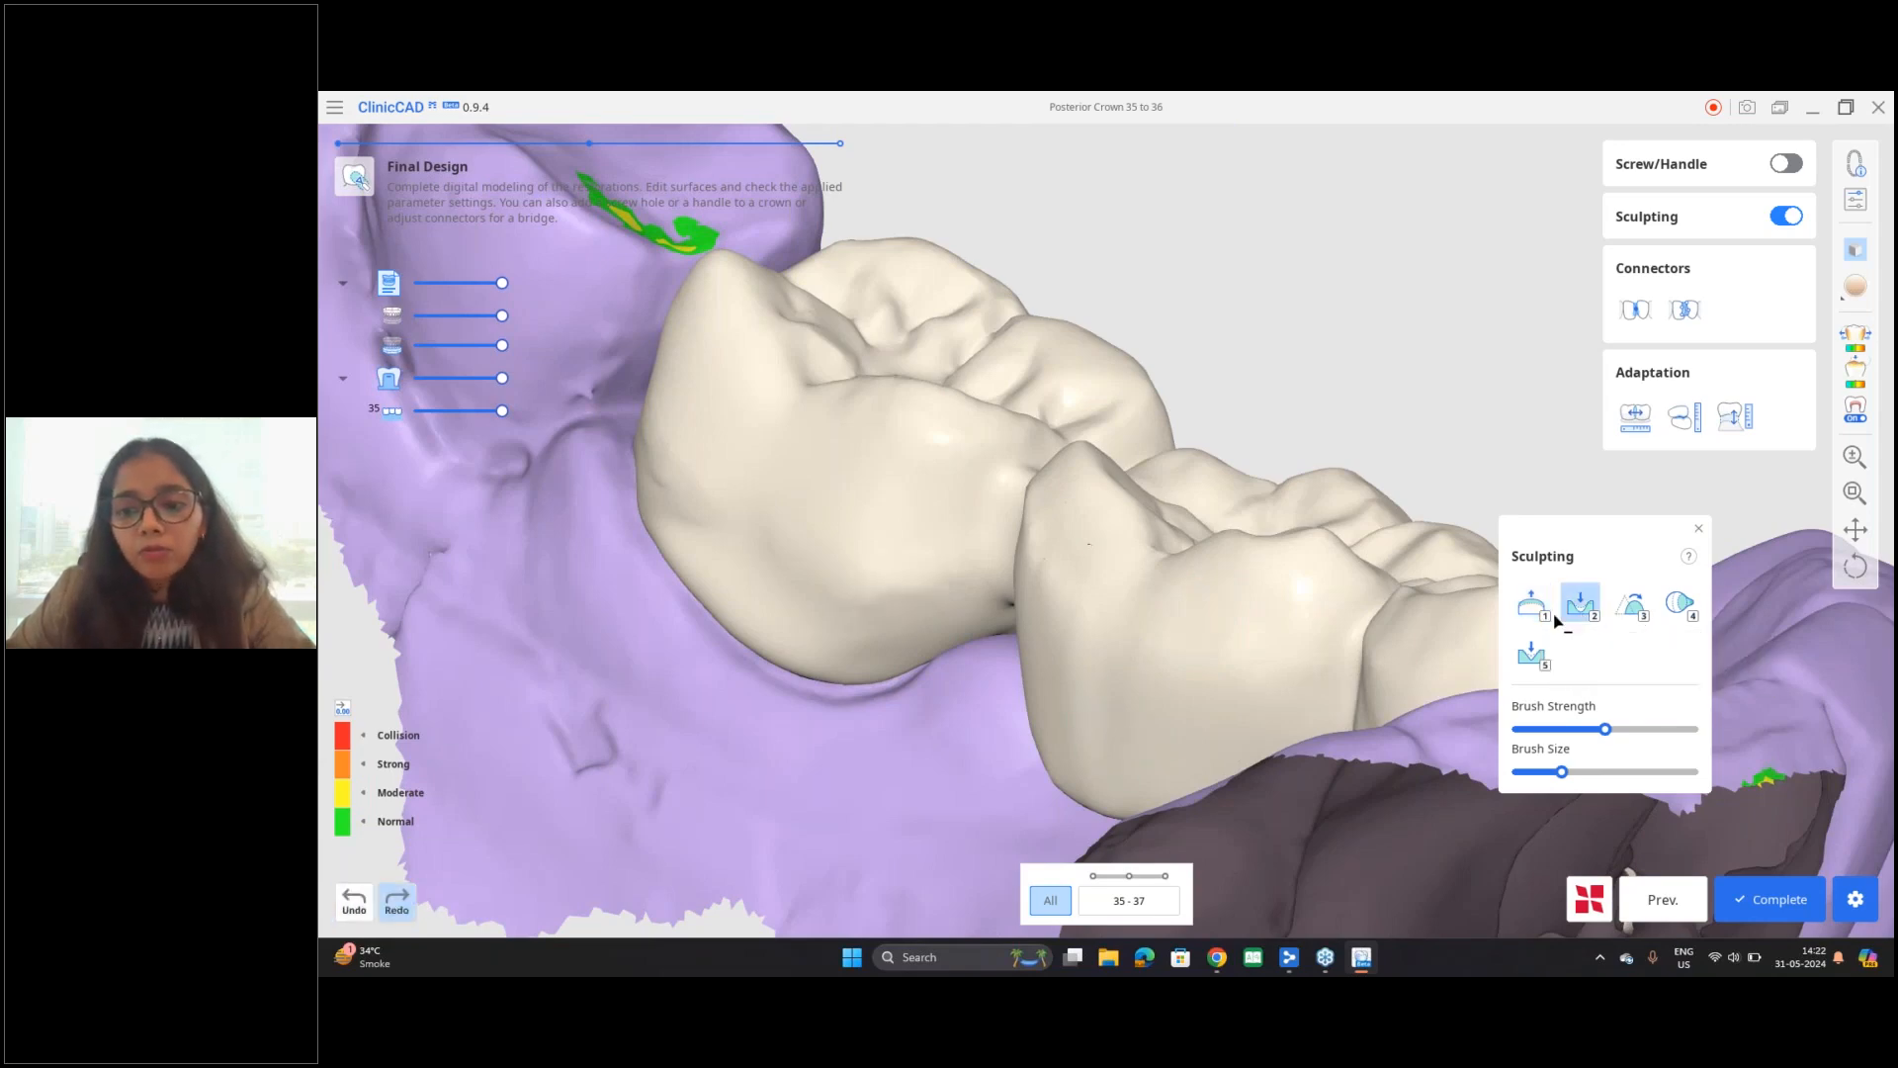
right_click_drag(1012, 431, 1009, 625)
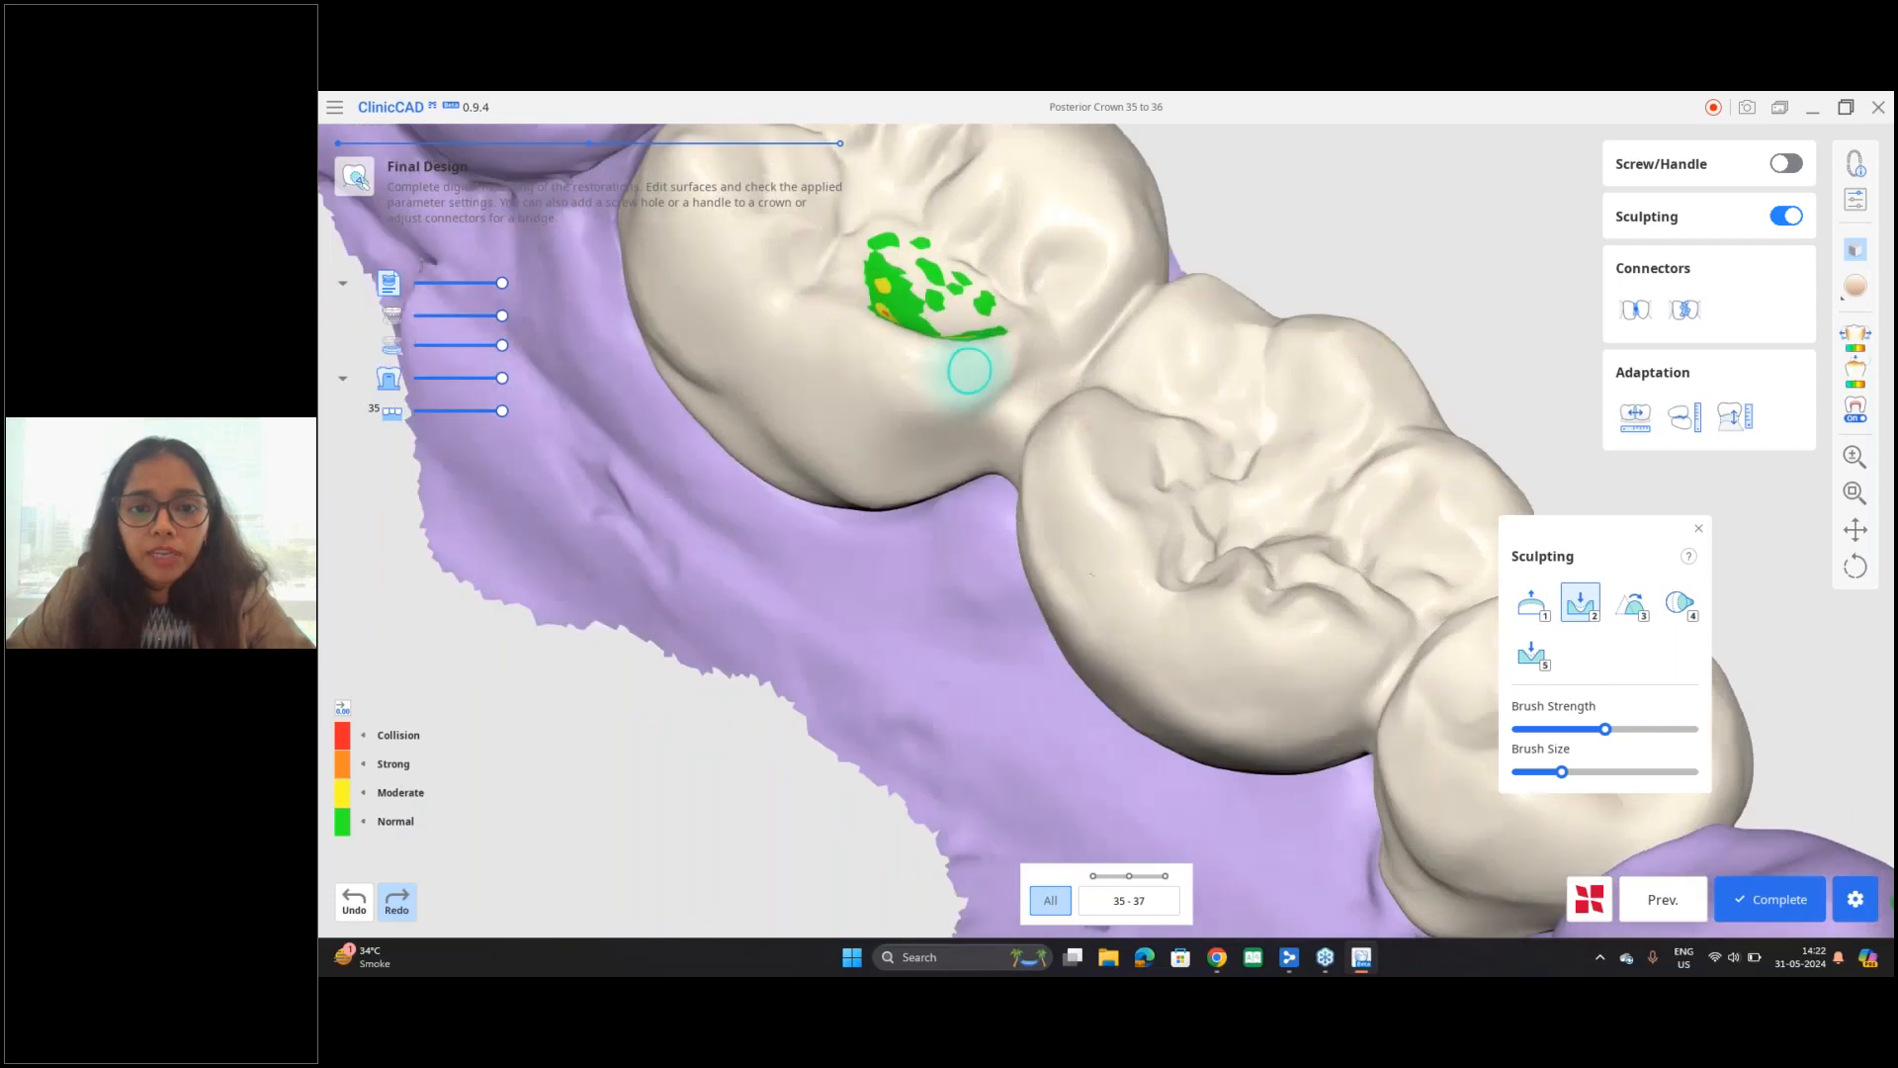
right_click_drag(970, 373, 949, 619)
scroll(949, 619, "up", 3)
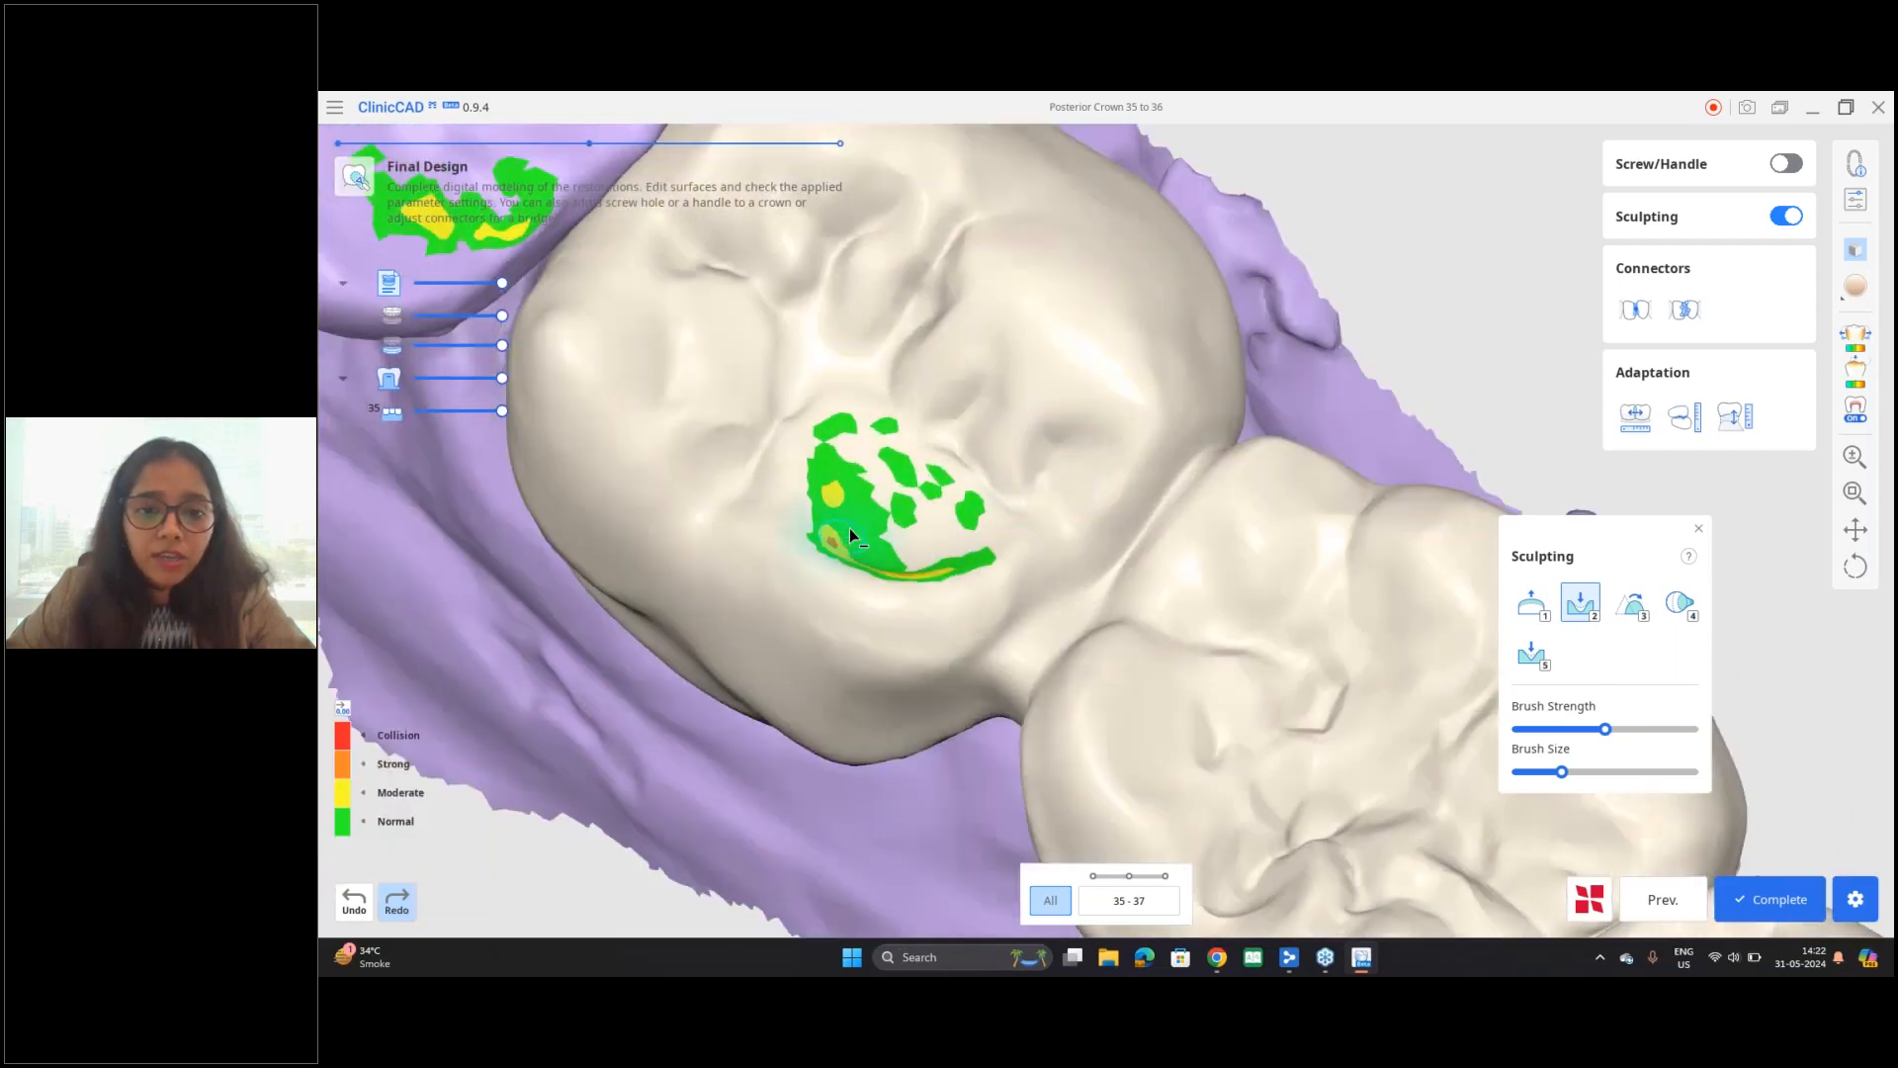
left_click_drag(838, 546, 837, 469)
mouse_move(900, 544)
right_mouse_down()
mouse_move(1013, 630)
mouse_move(872, 561)
right_mouse_up()
right_click_drag(975, 636, 852, 704)
left_click(354, 901)
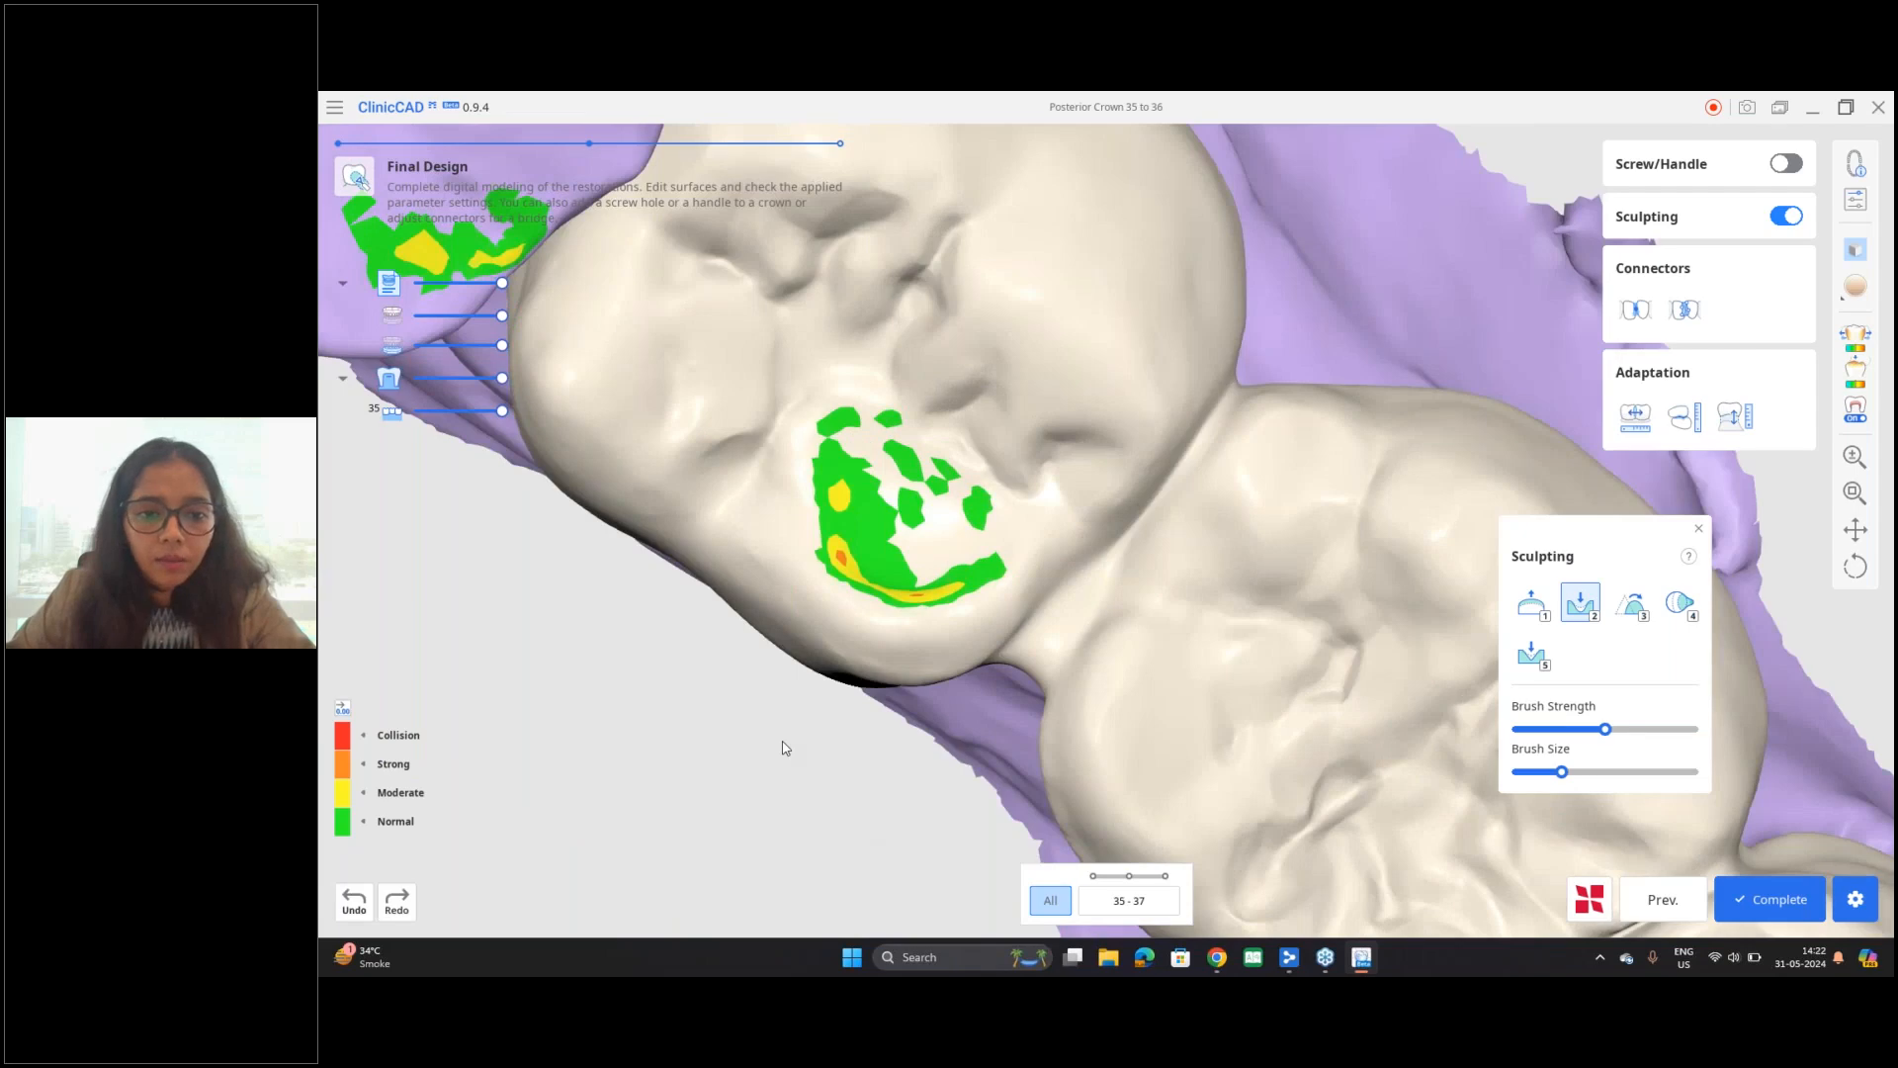
Step: Carve a lingual groove between the two lingual cusps of tooth 37 with the Groove brush
right_click_drag(649, 601, 684, 476)
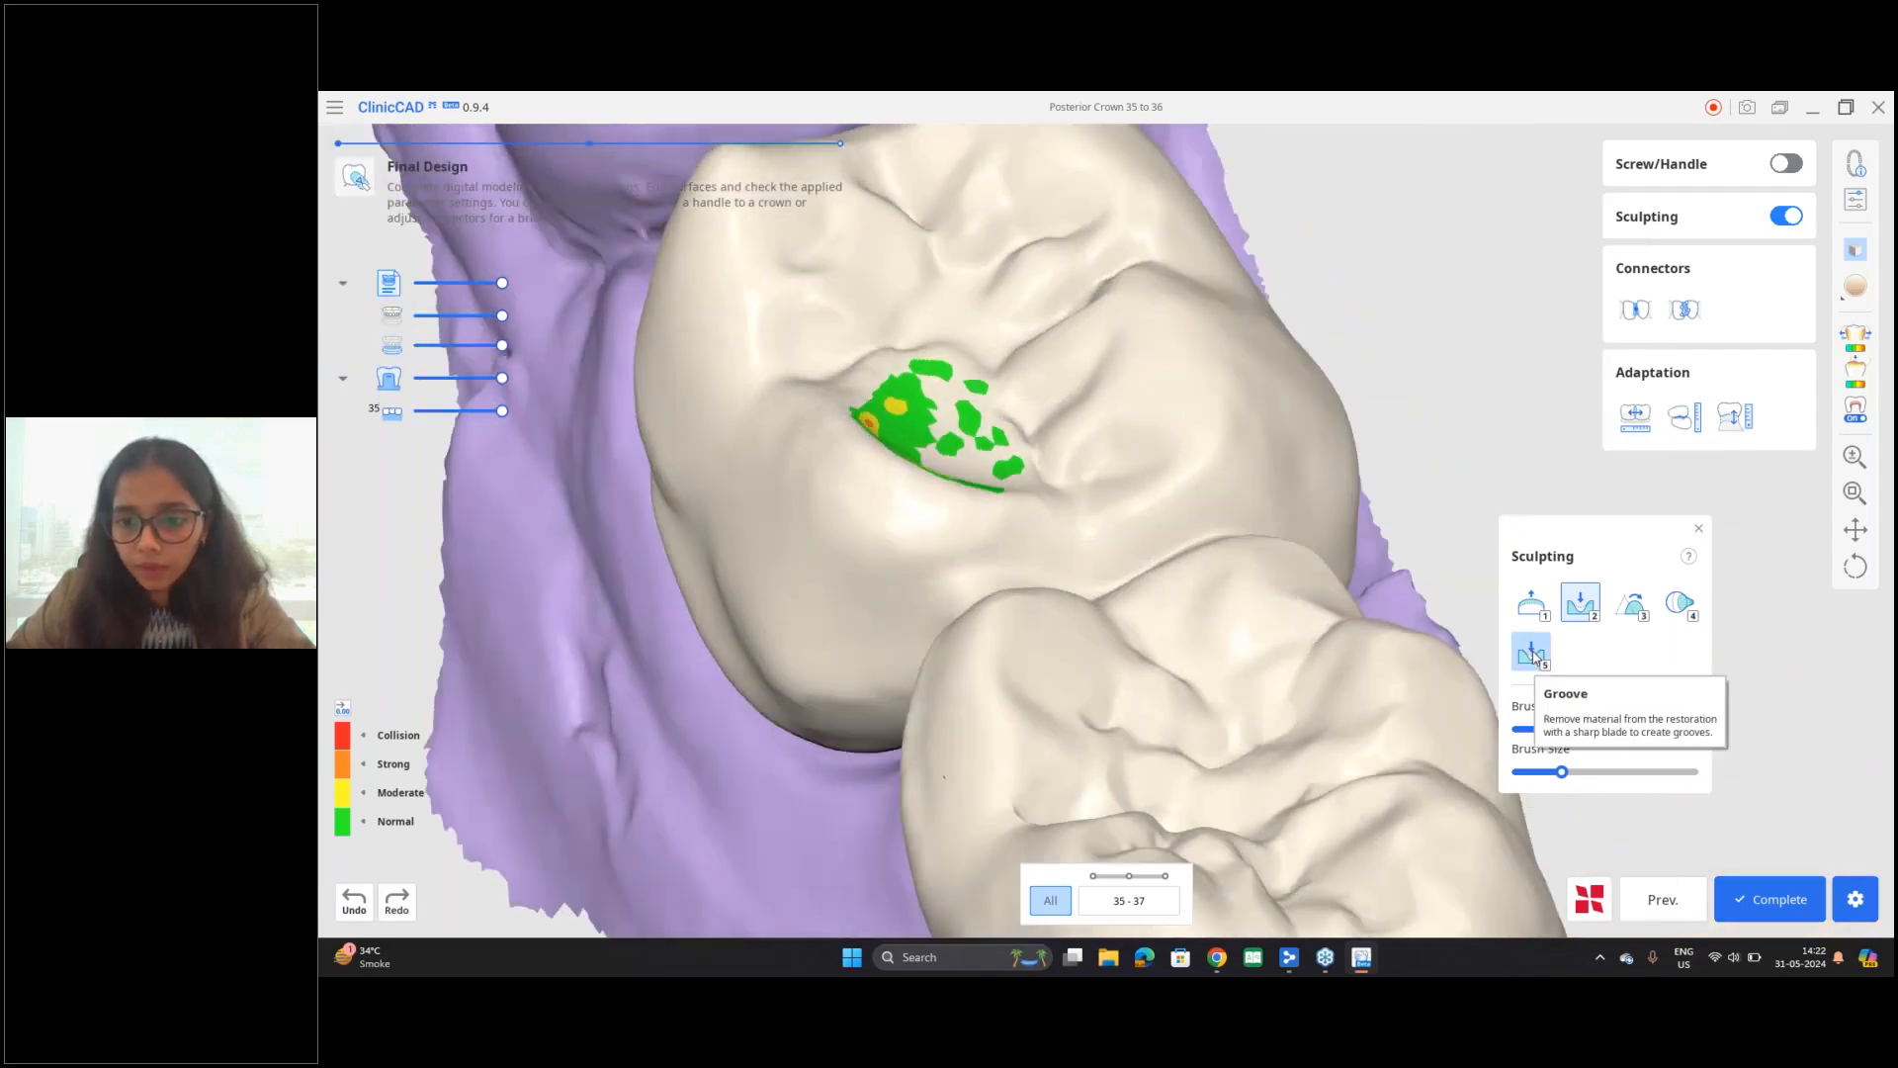
right_click_drag(1177, 389, 1000, 502)
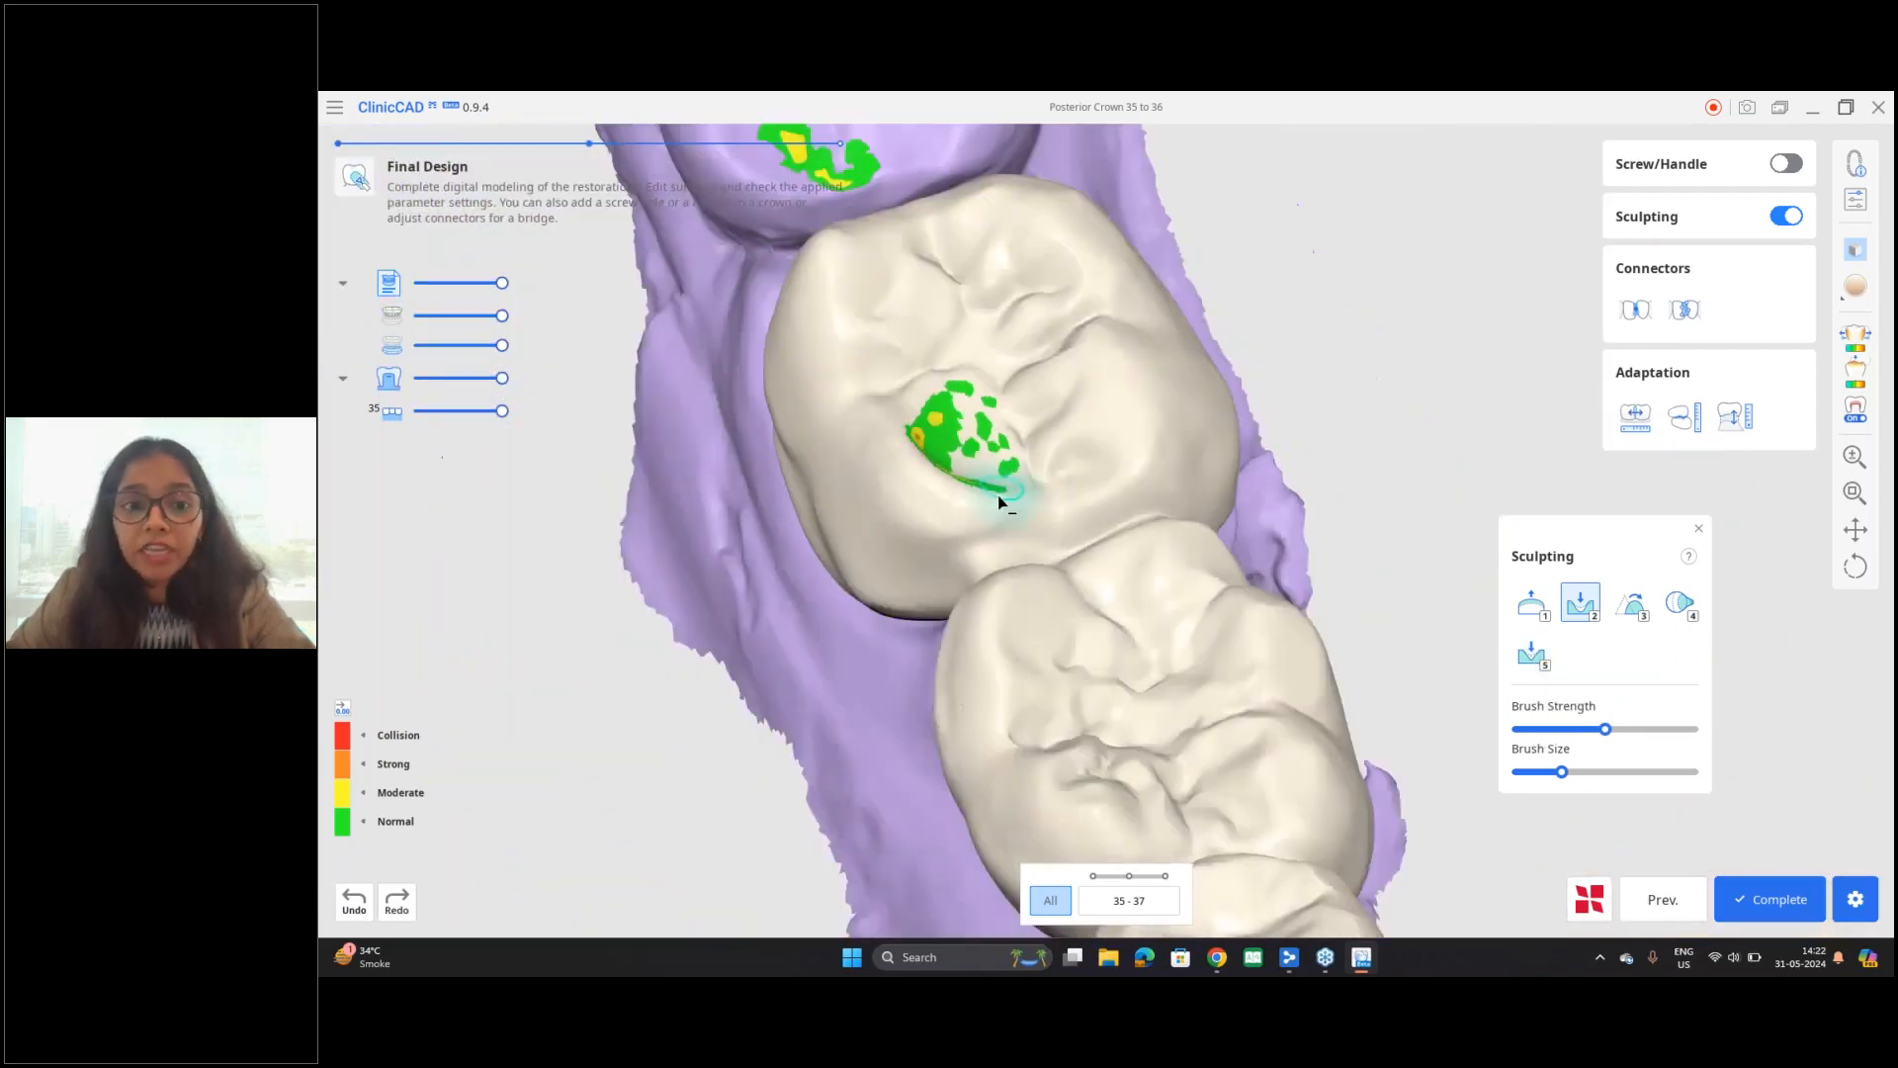
right_click_drag(810, 642, 898, 560)
scroll(898, 559, "up", 5)
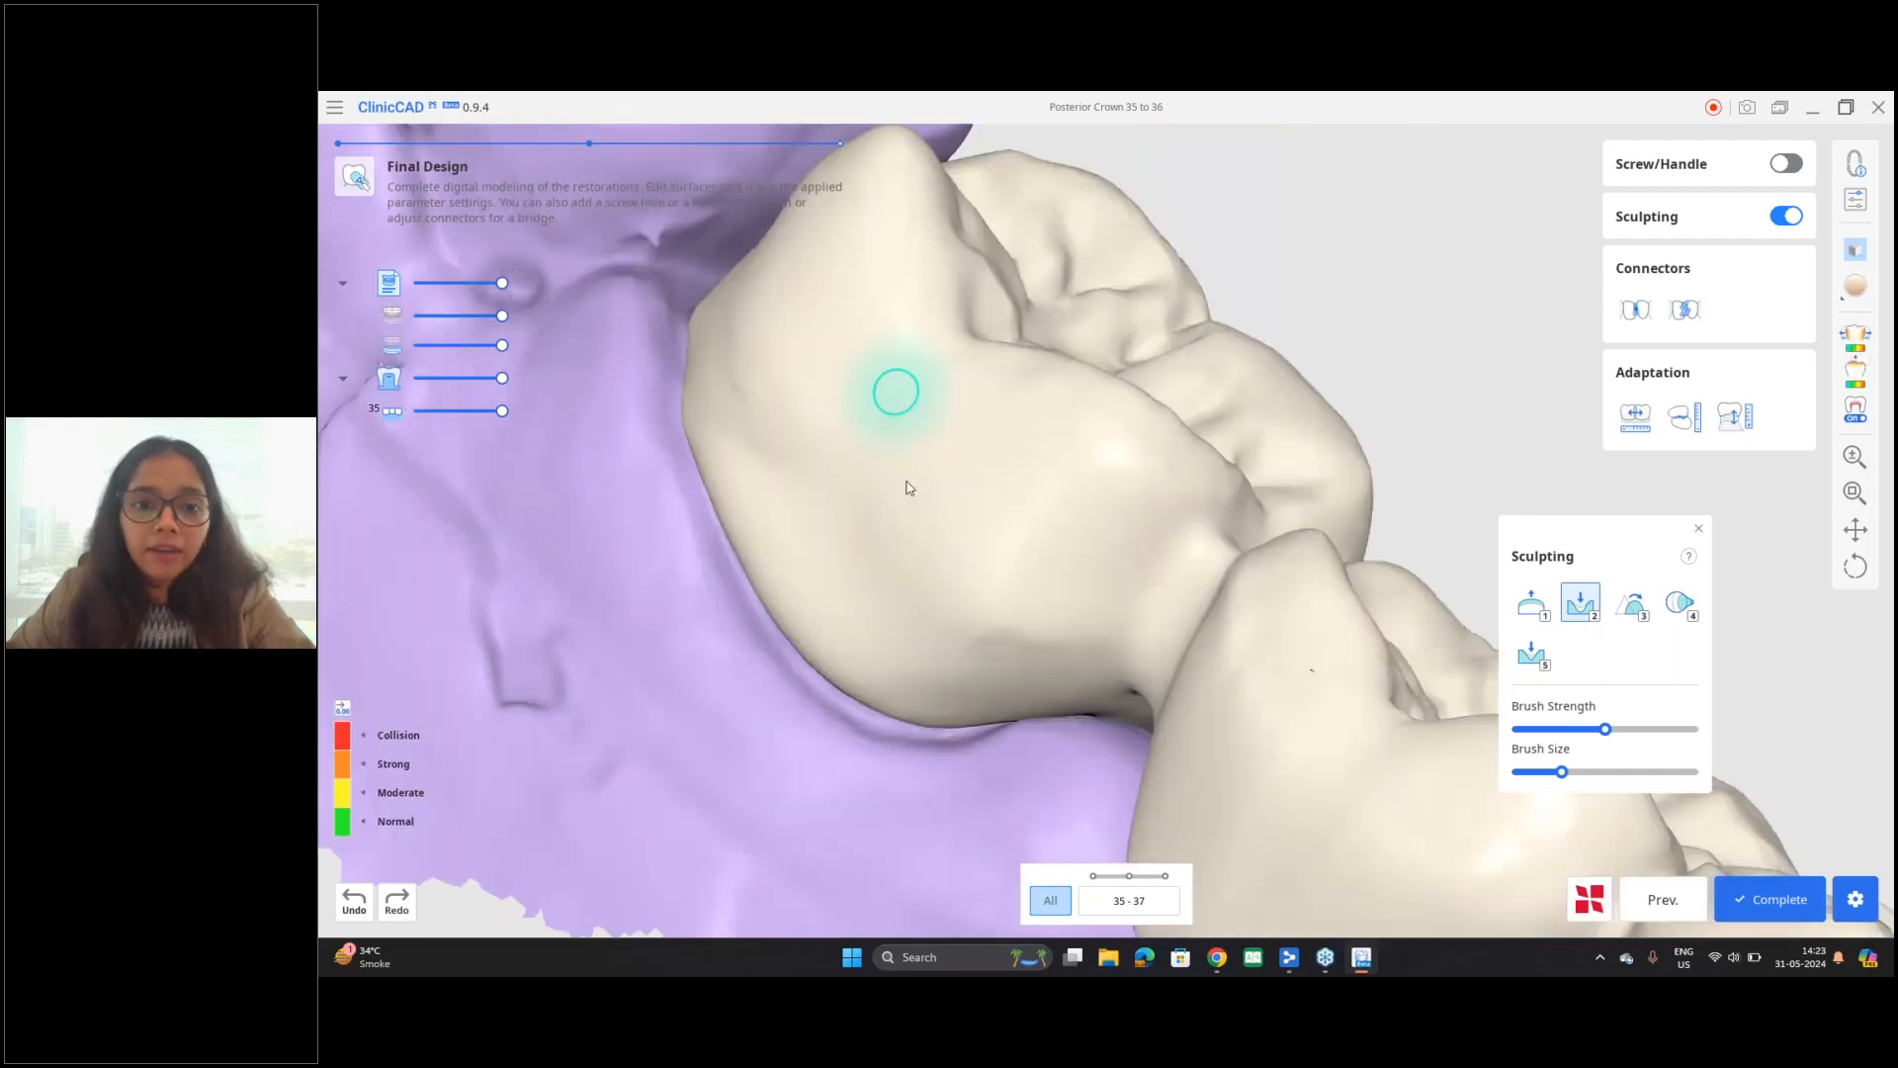
right_click_drag(910, 488, 910, 574)
right_click_drag(916, 425, 941, 465)
scroll(929, 458, "up", 3)
left_click(1532, 660)
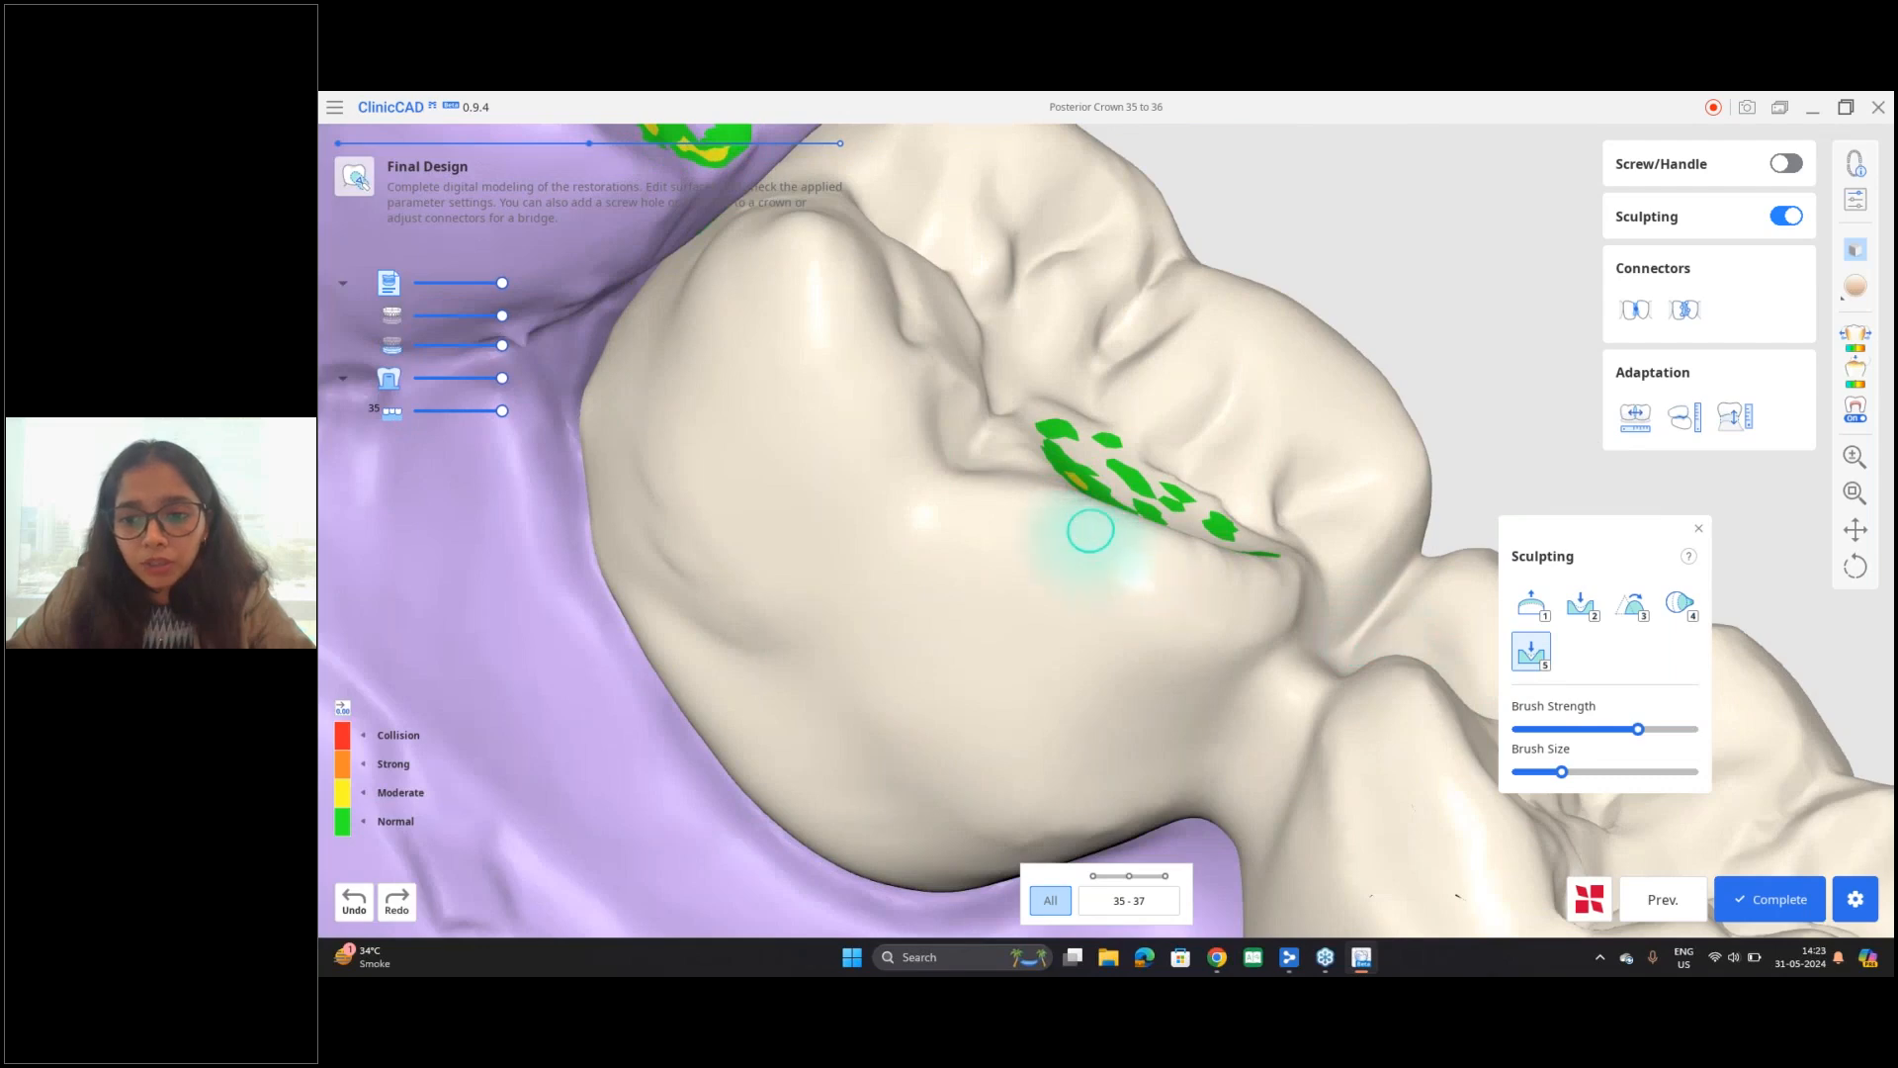
right_click_drag(1080, 572, 923, 474)
left_click_drag(927, 498, 863, 556)
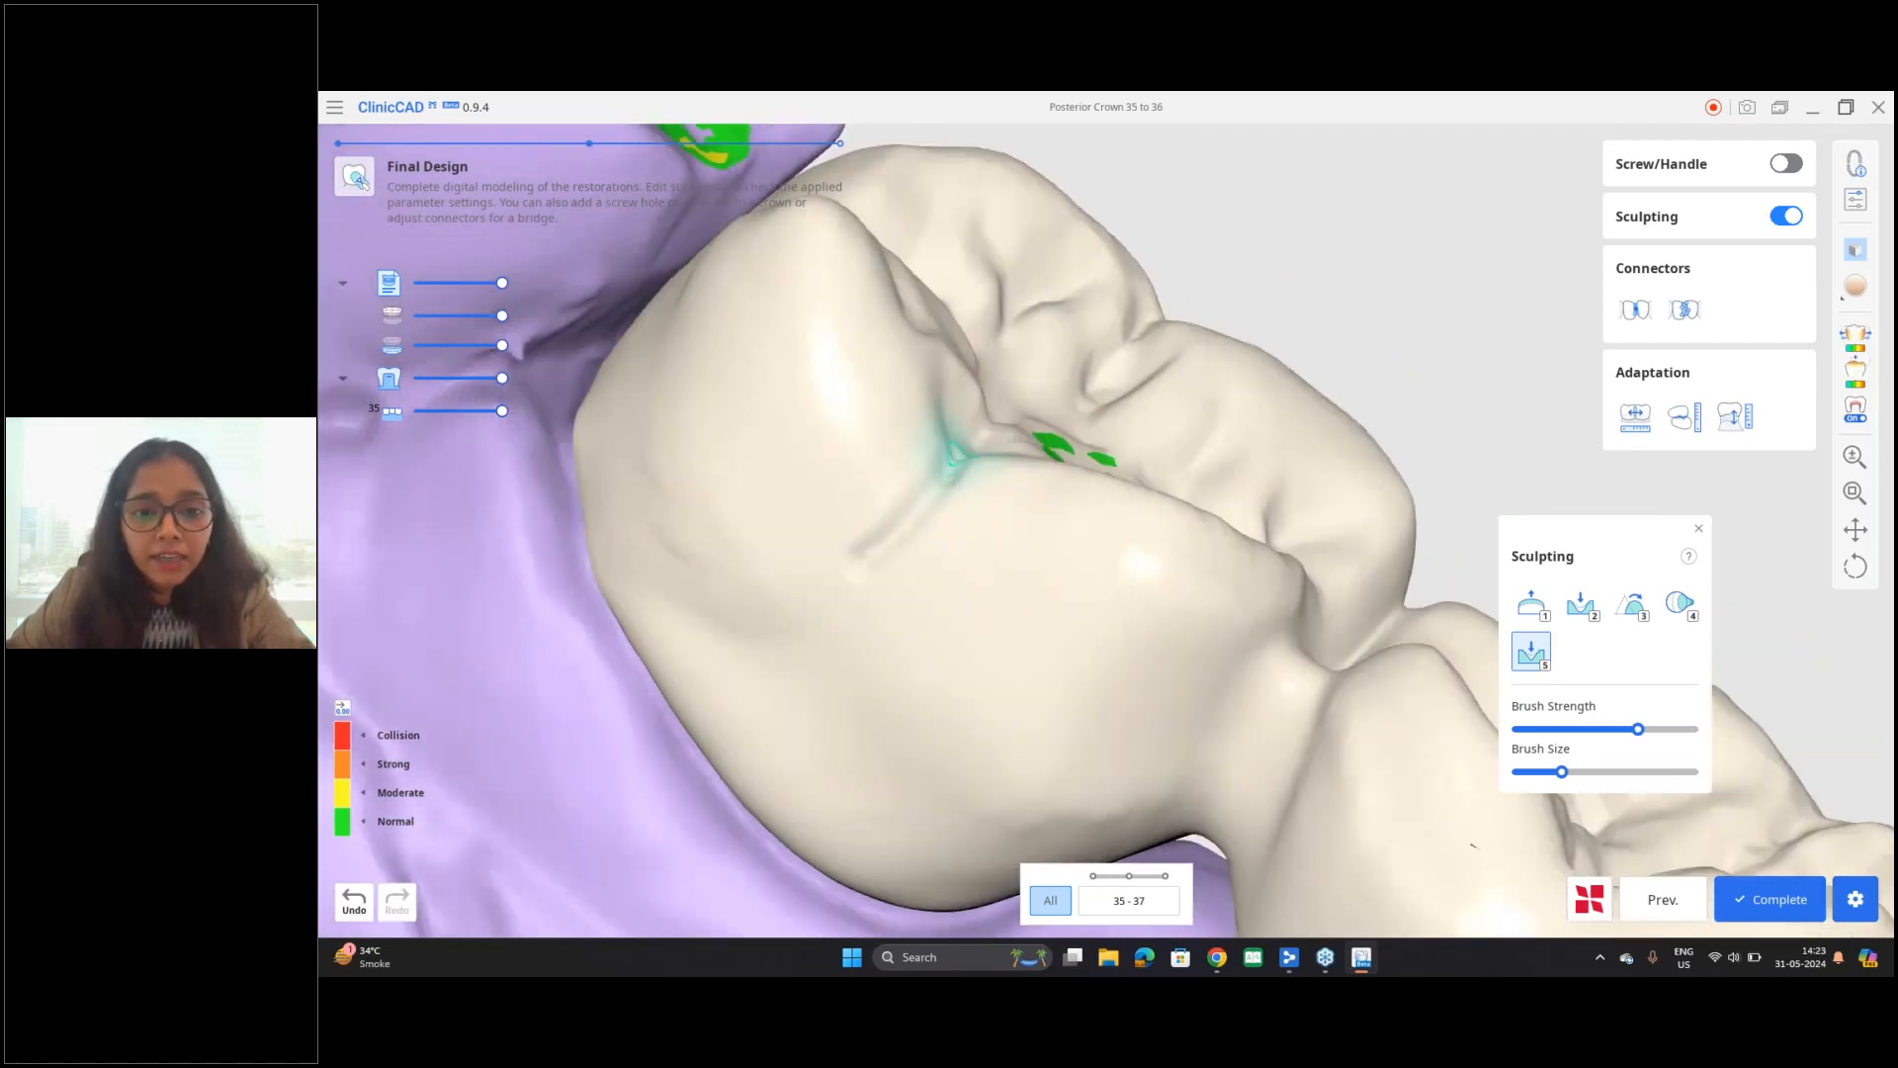
Step: Extend the grooves over the chewing surface of tooth 37 around the contact area, and lower the Groove brush strength
mouse_move(1016, 436)
right_mouse_down()
mouse_move(1080, 500)
mouse_move(875, 669)
right_mouse_up()
mouse_move(972, 214)
left_mouse_down()
mouse_move(1041, 249)
mouse_move(1073, 301)
mouse_move(1321, 494)
left_mouse_up()
right_click_drag(1161, 432, 1105, 442)
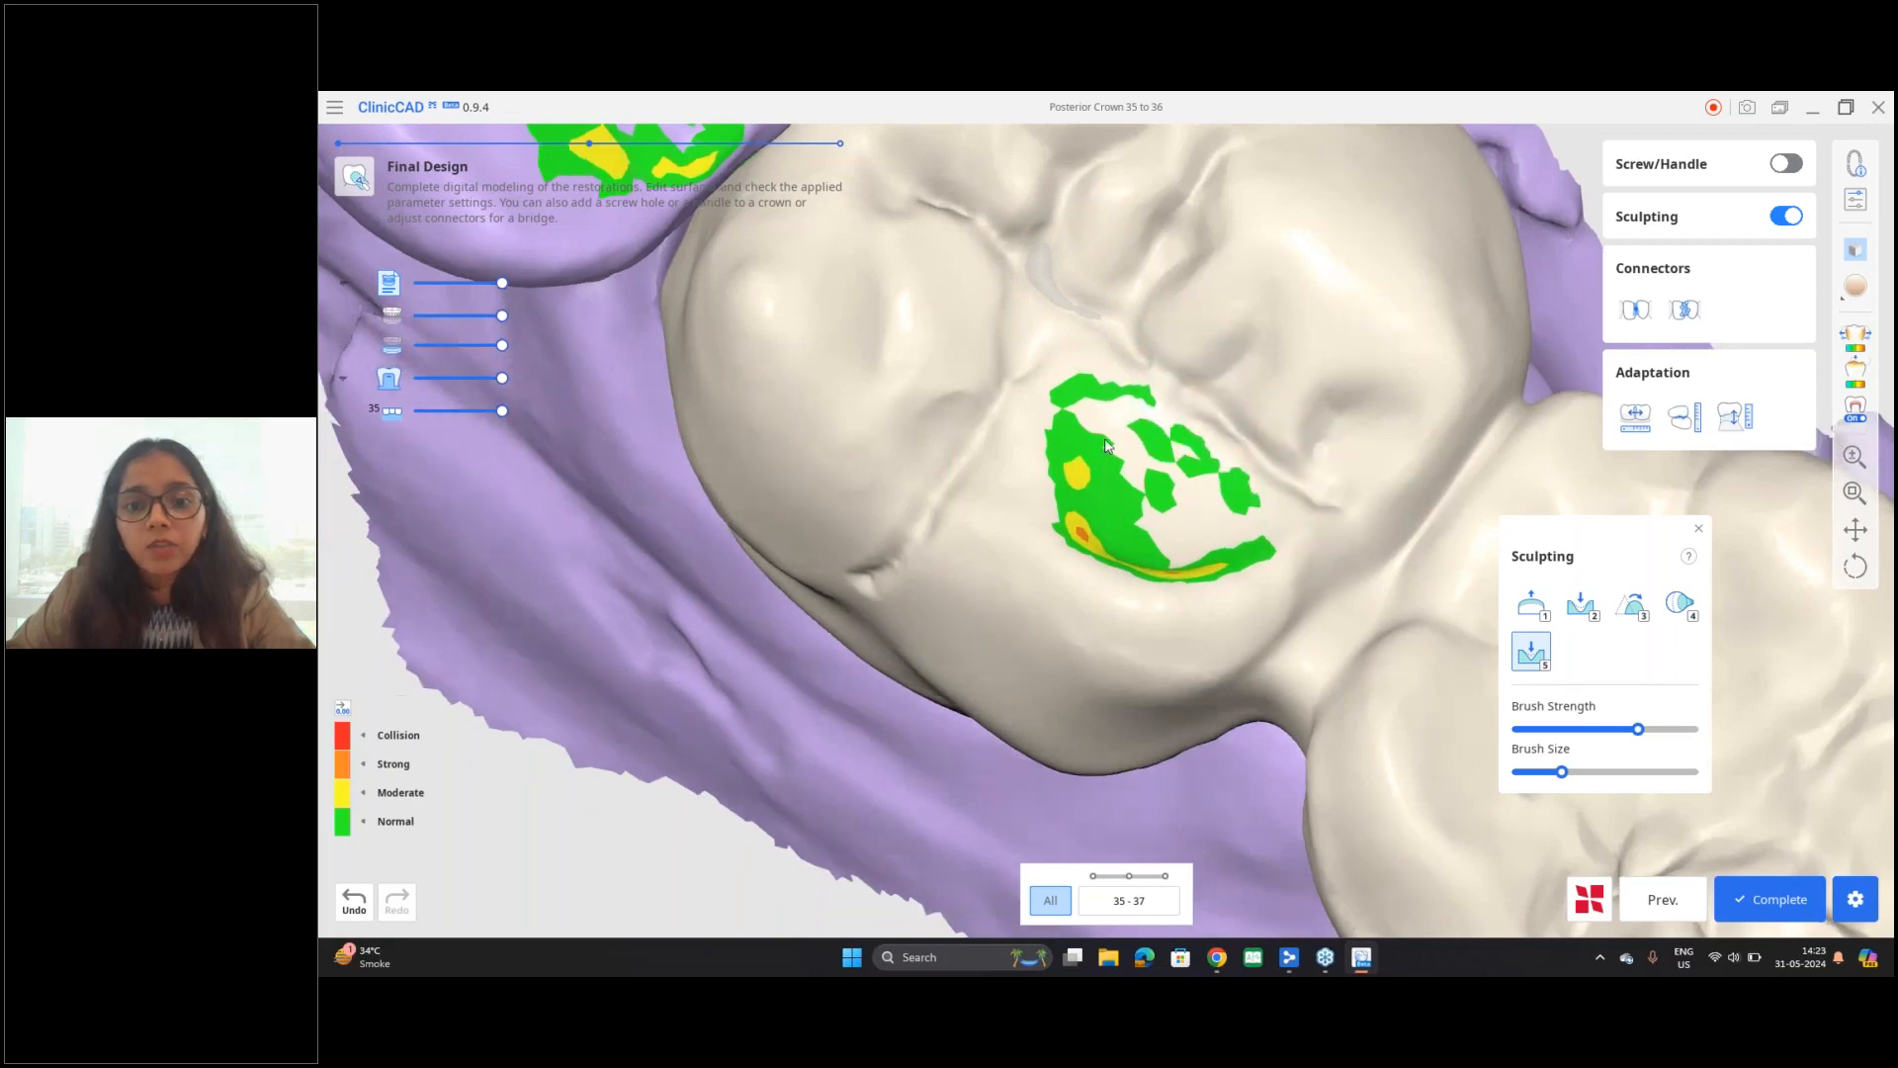
scroll(1105, 445, "down", 3)
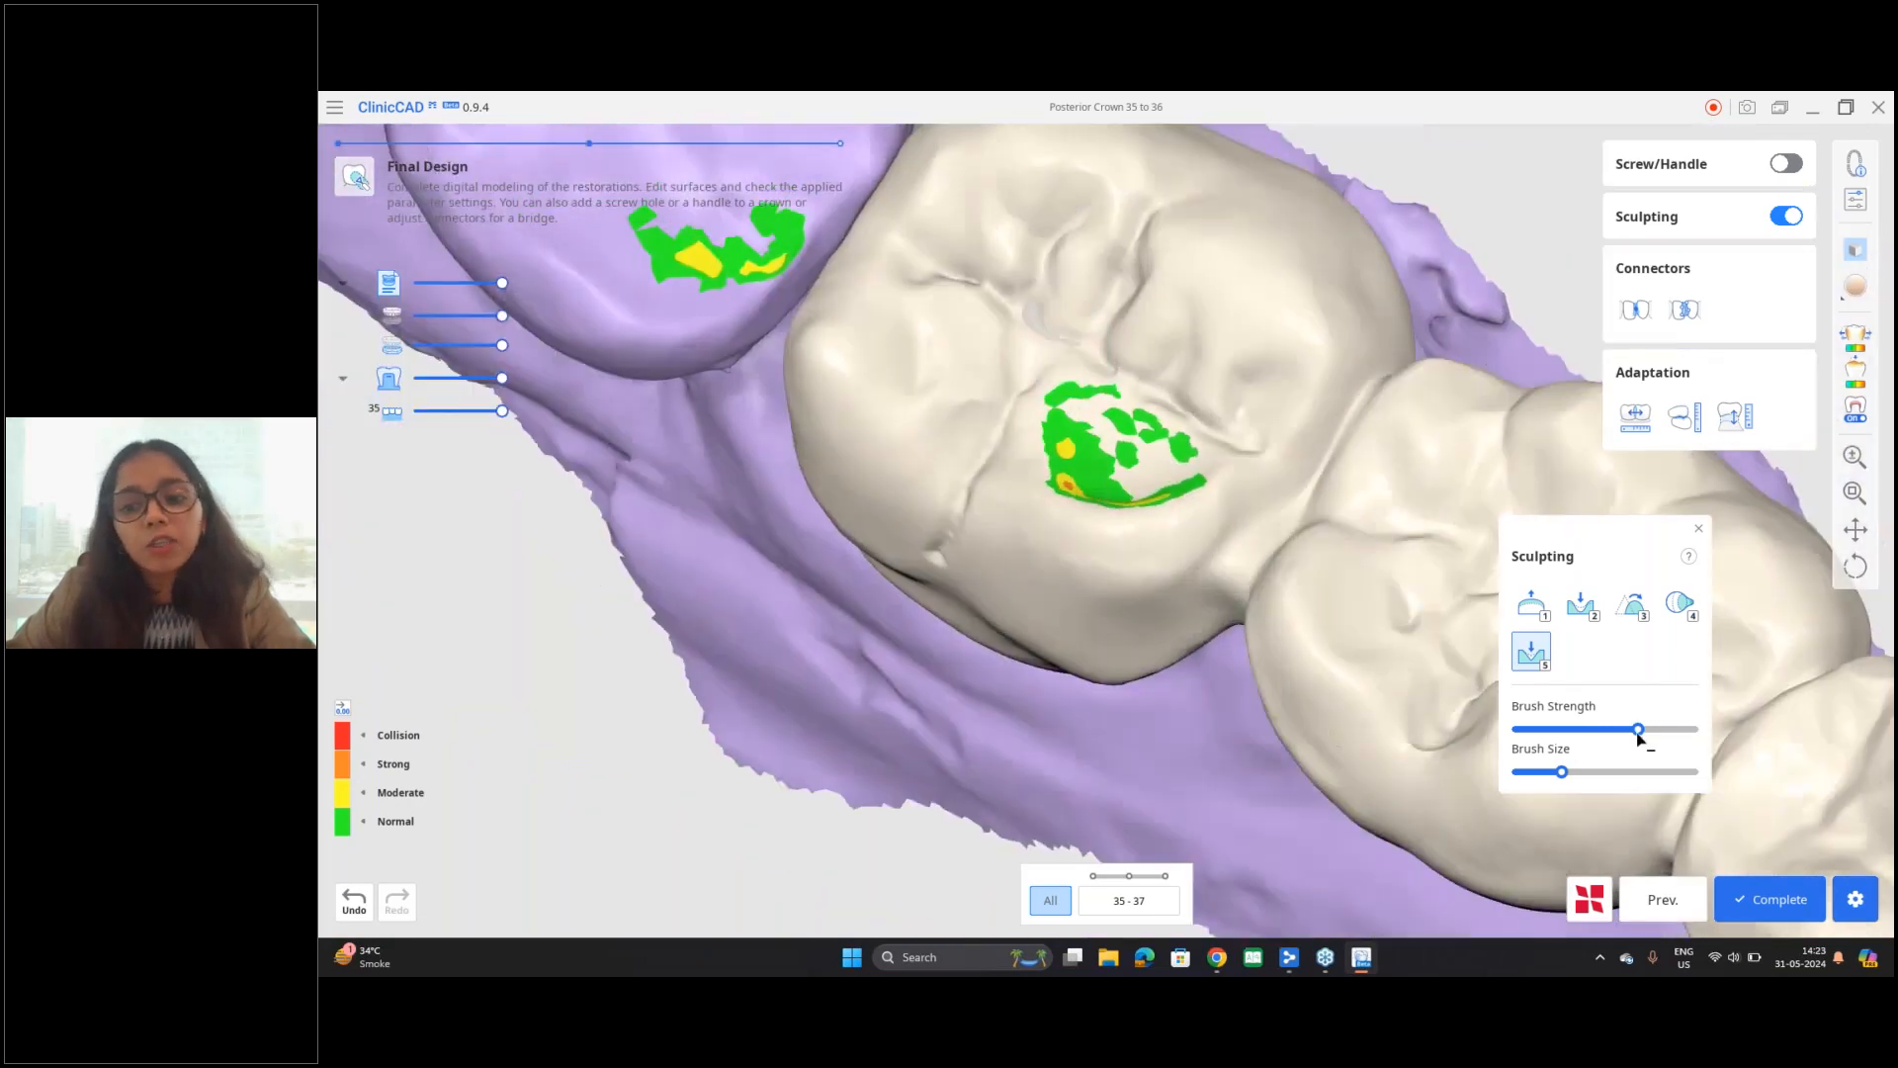
left_click_drag(1638, 728, 1607, 729)
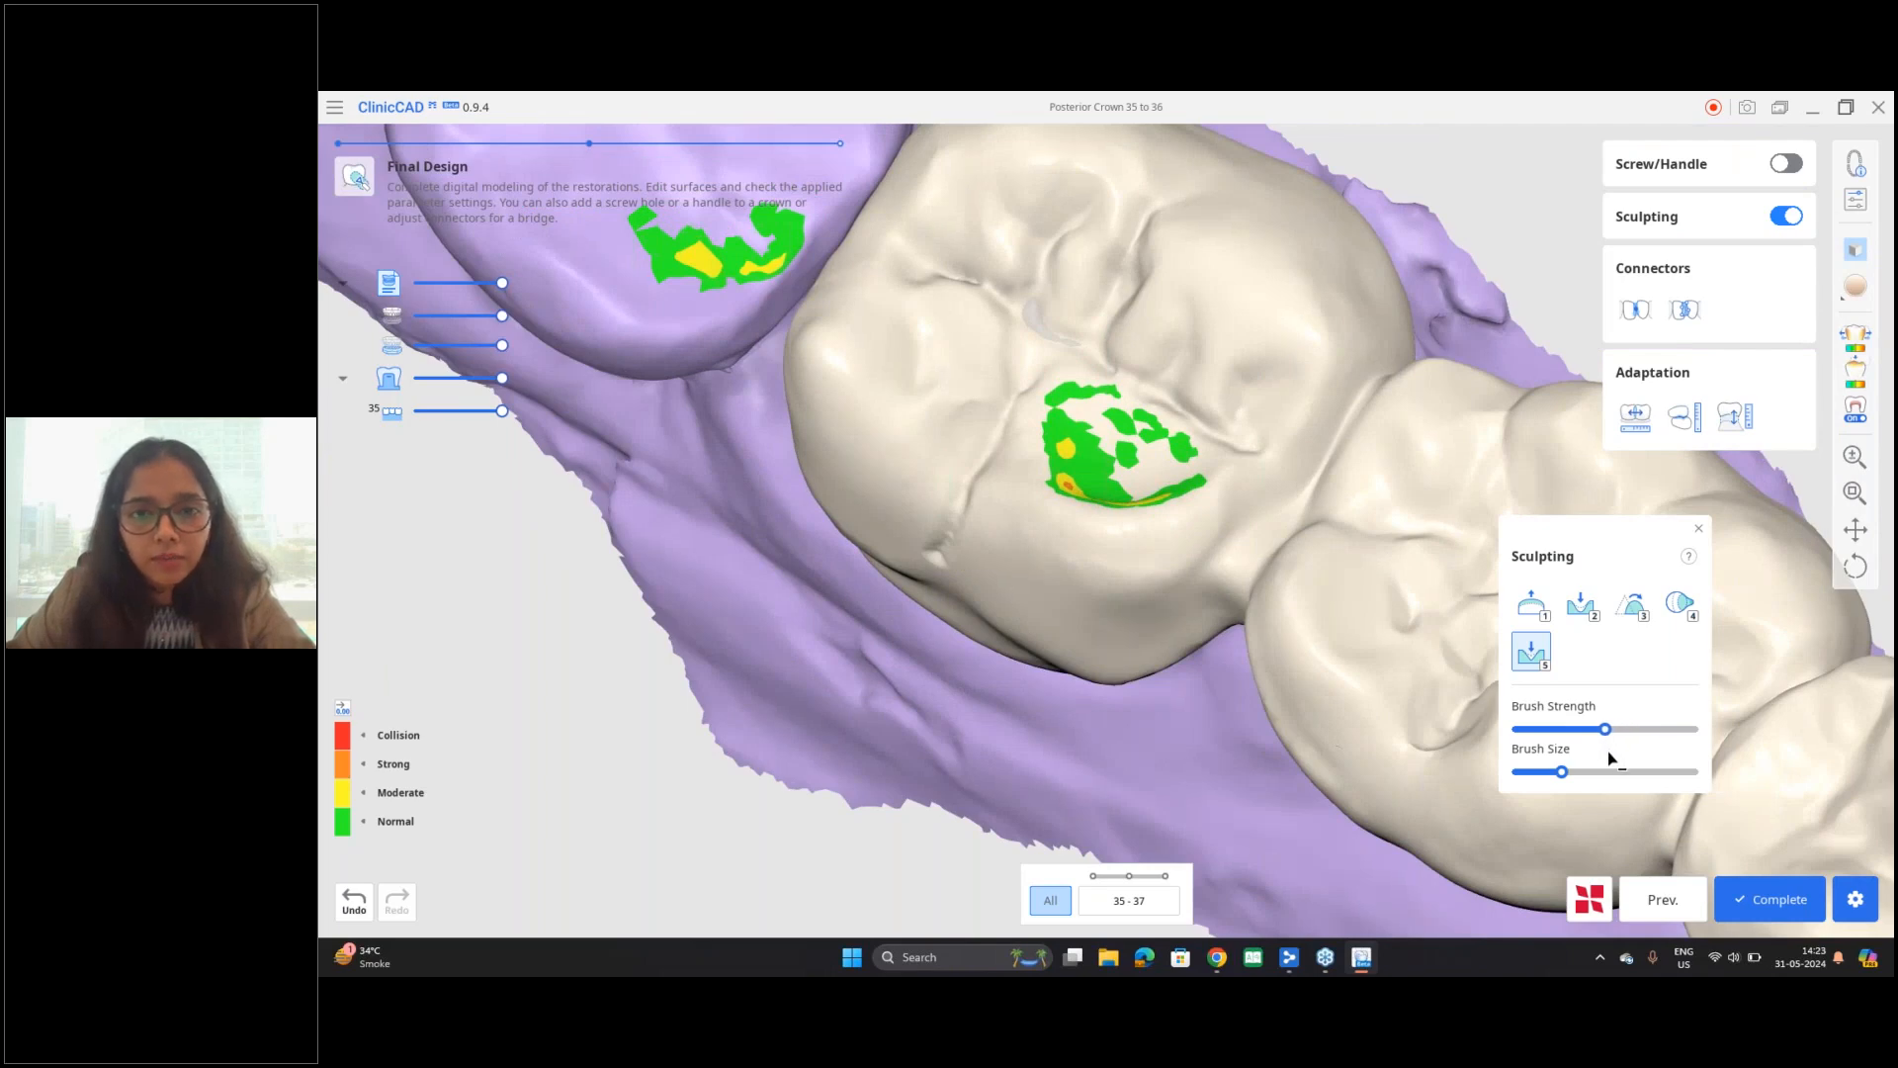
Step: Undo the last groove strokes around the contact area on the chewing surface of tooth 37
left_click(353, 898)
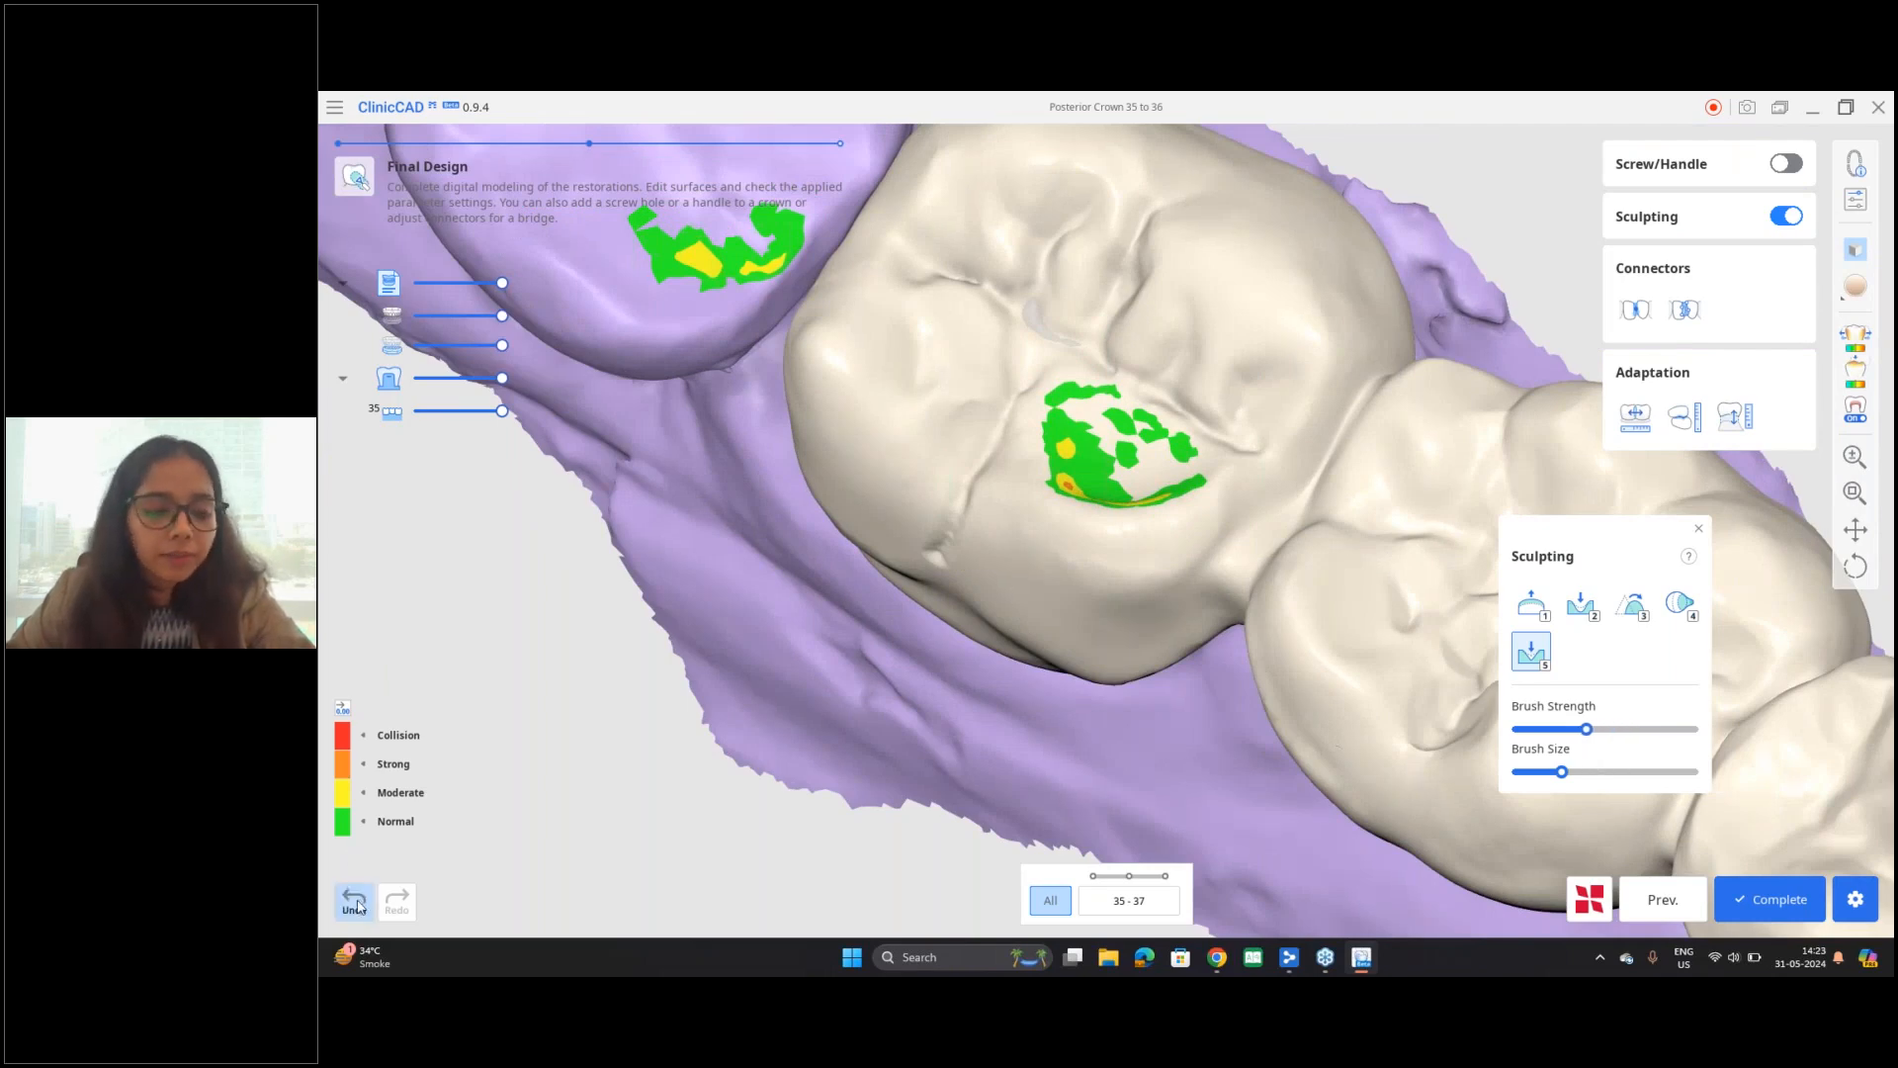
left_click(352, 900)
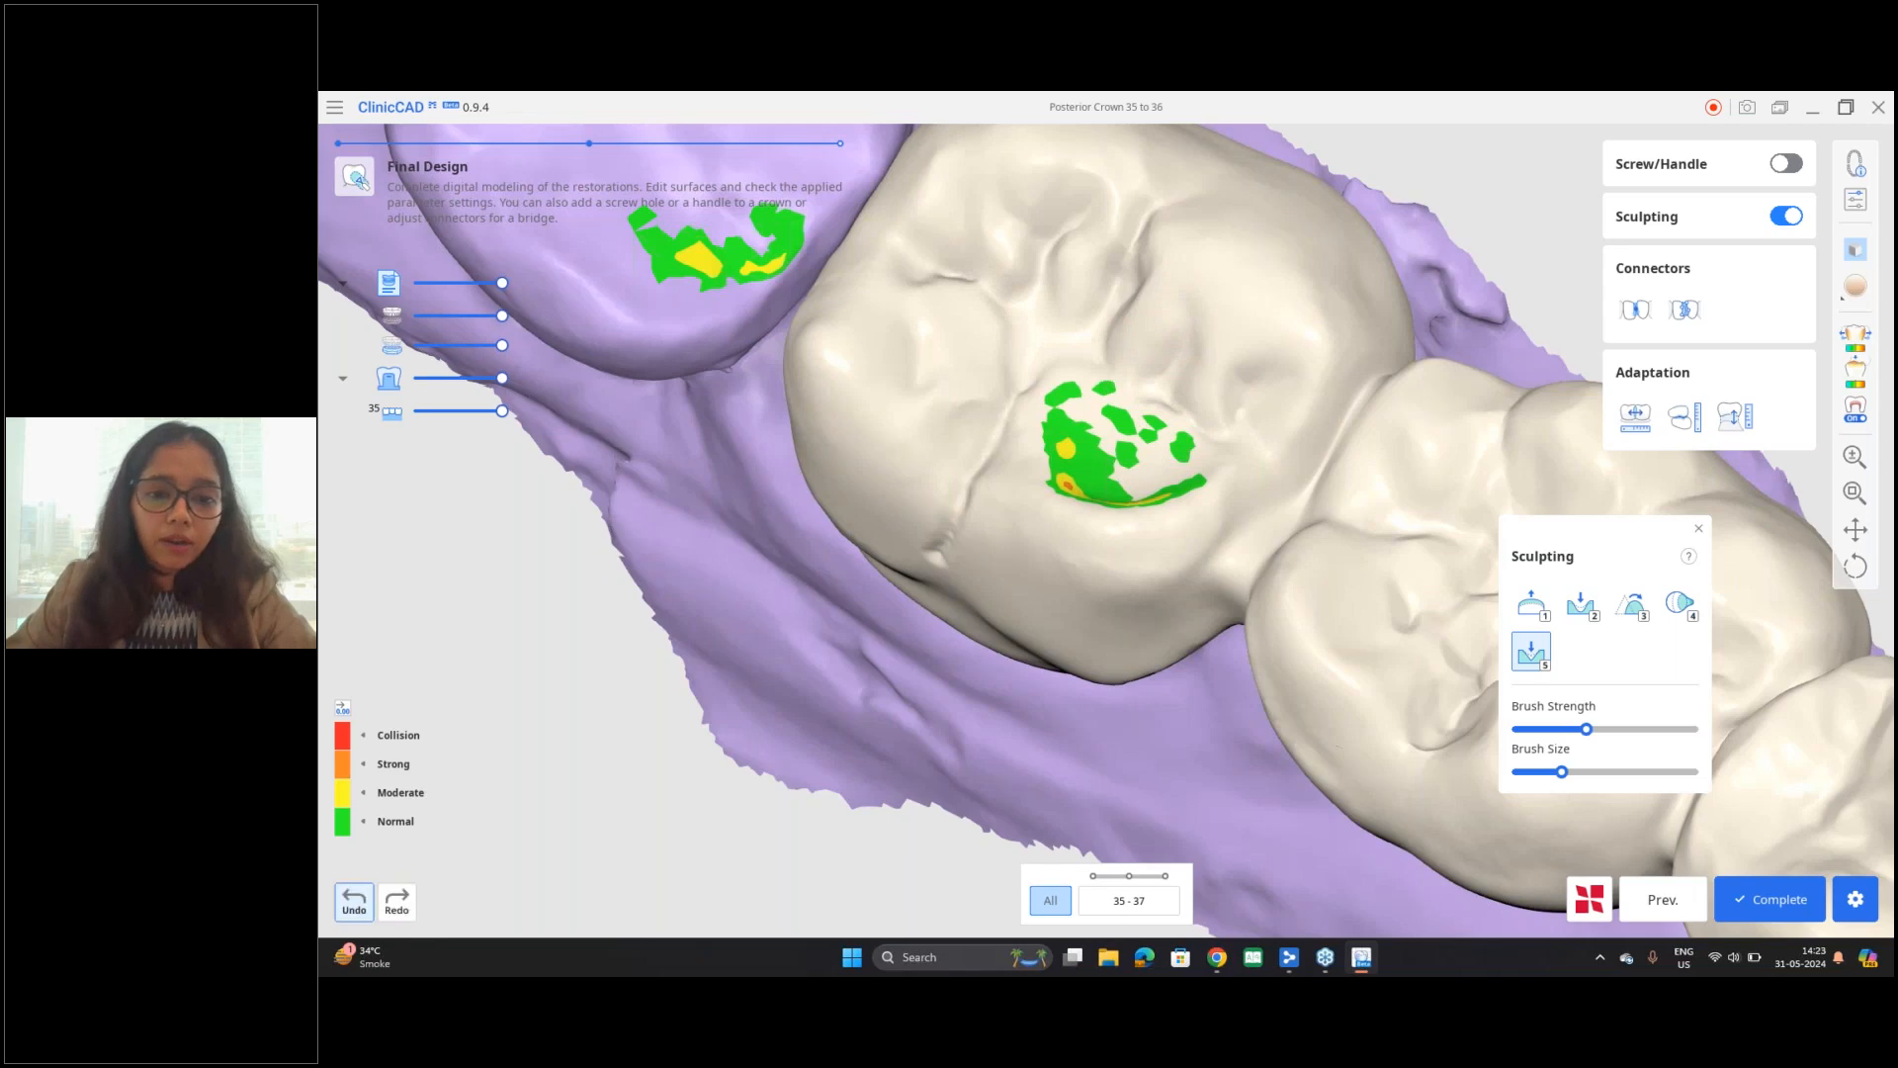
mouse_move(863, 678)
right_mouse_down()
mouse_move(891, 663)
mouse_move(901, 579)
right_mouse_up()
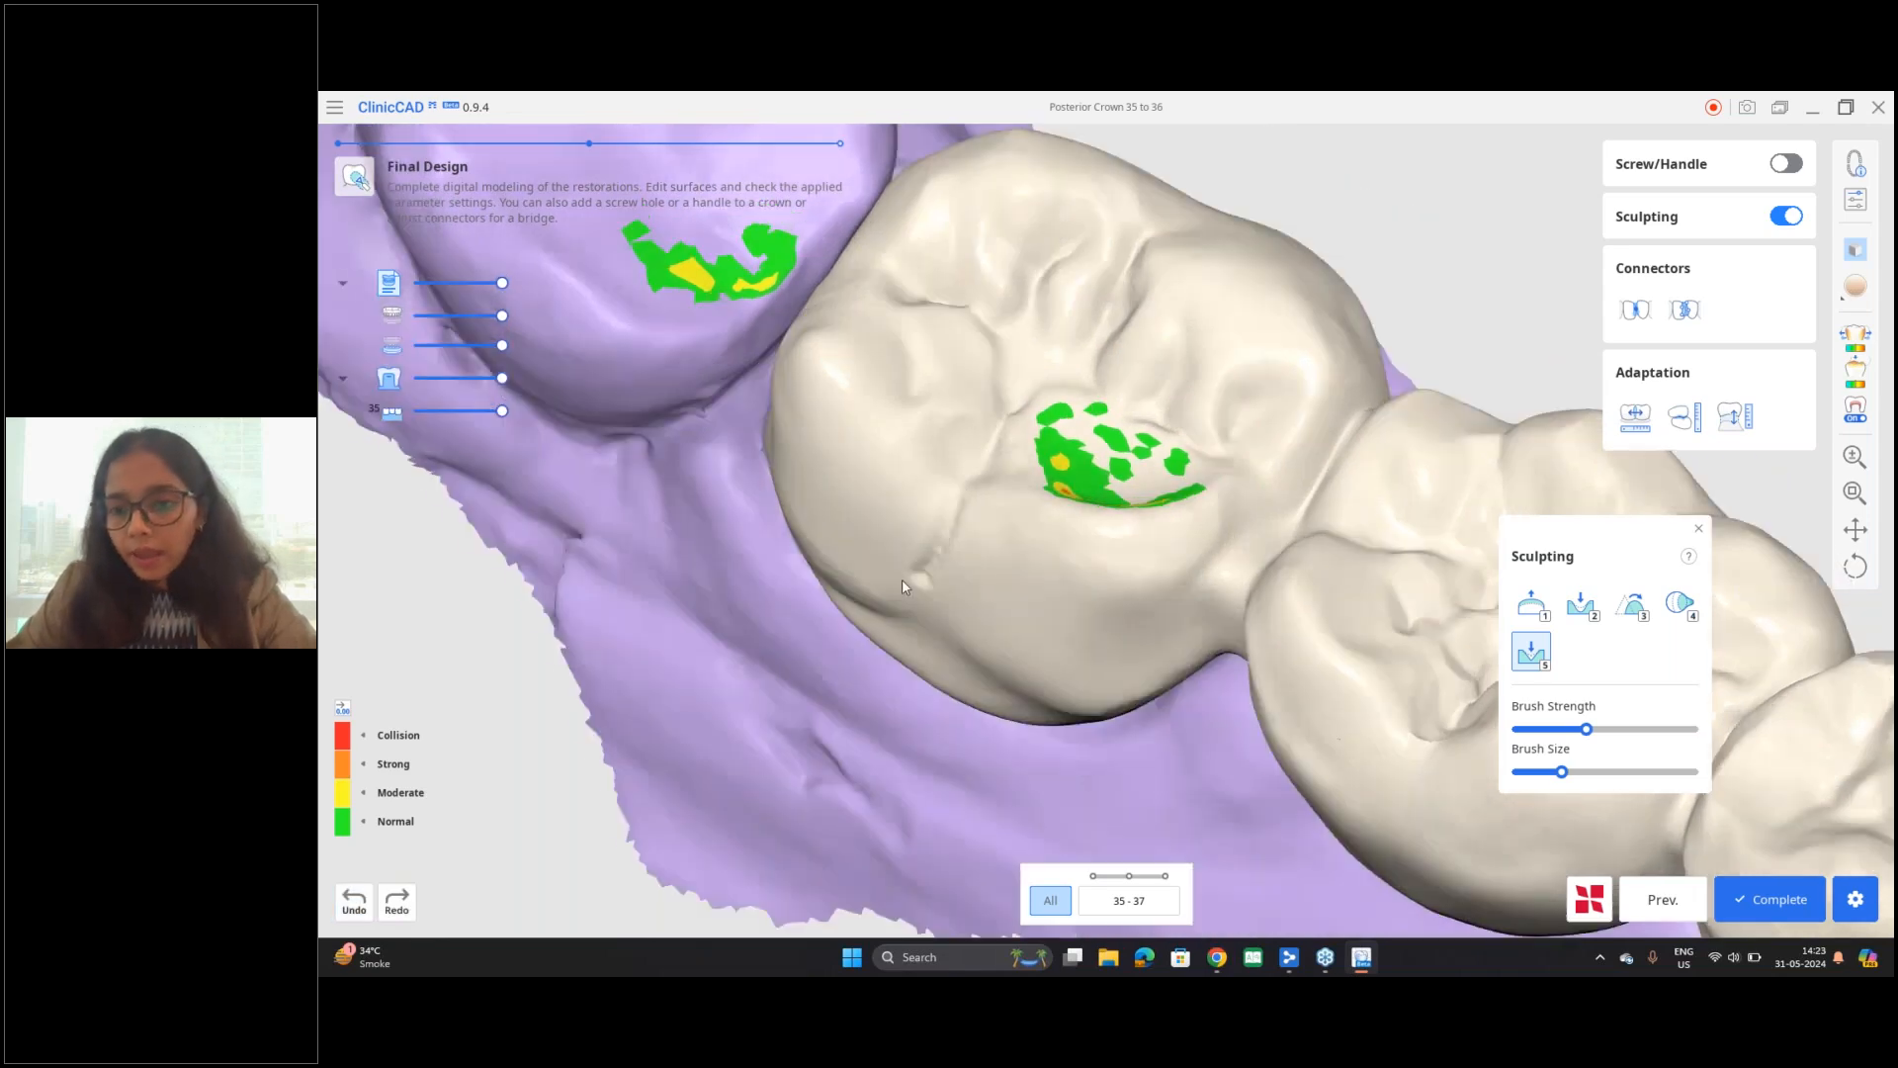
Step: Try reshaping the mesiolingual cusp of tooth 37 with a larger, weaker Morph brush, and undo the changes
left_click(1680, 604)
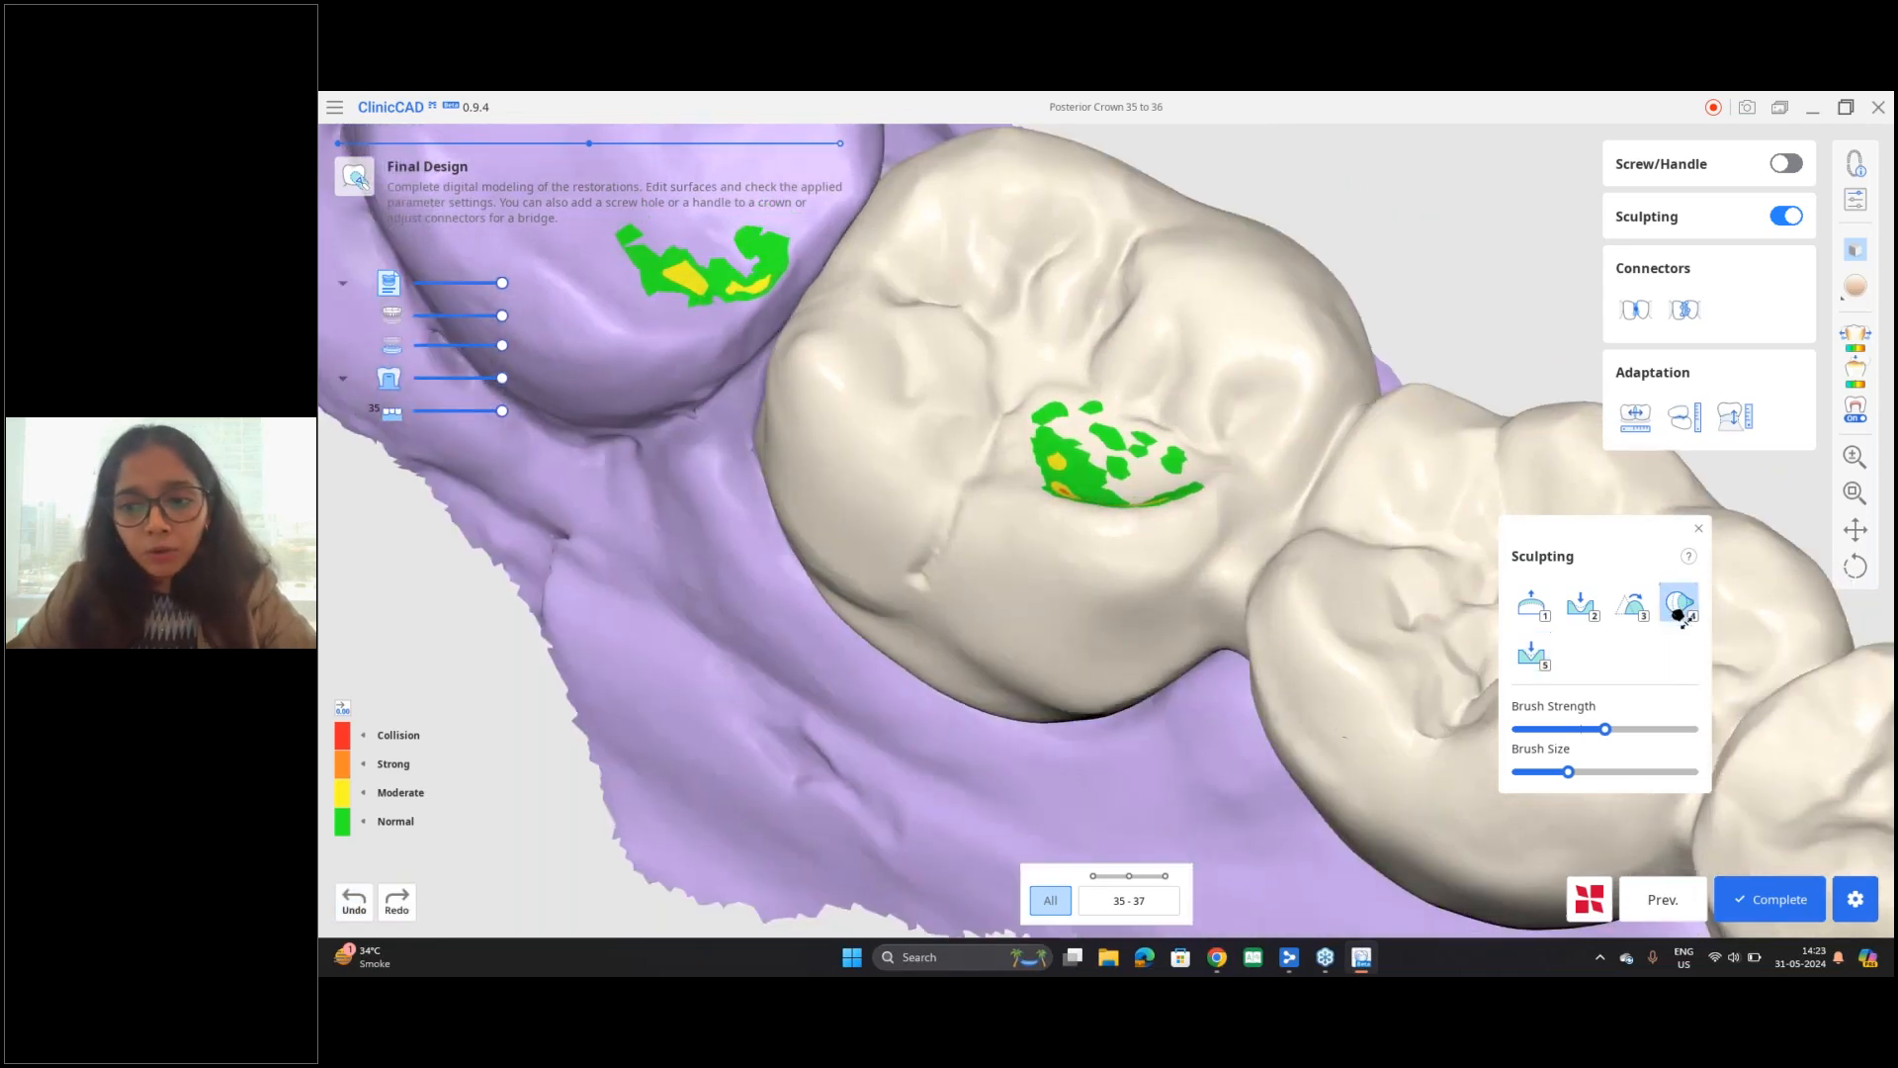
right_click_drag(999, 628, 1255, 445)
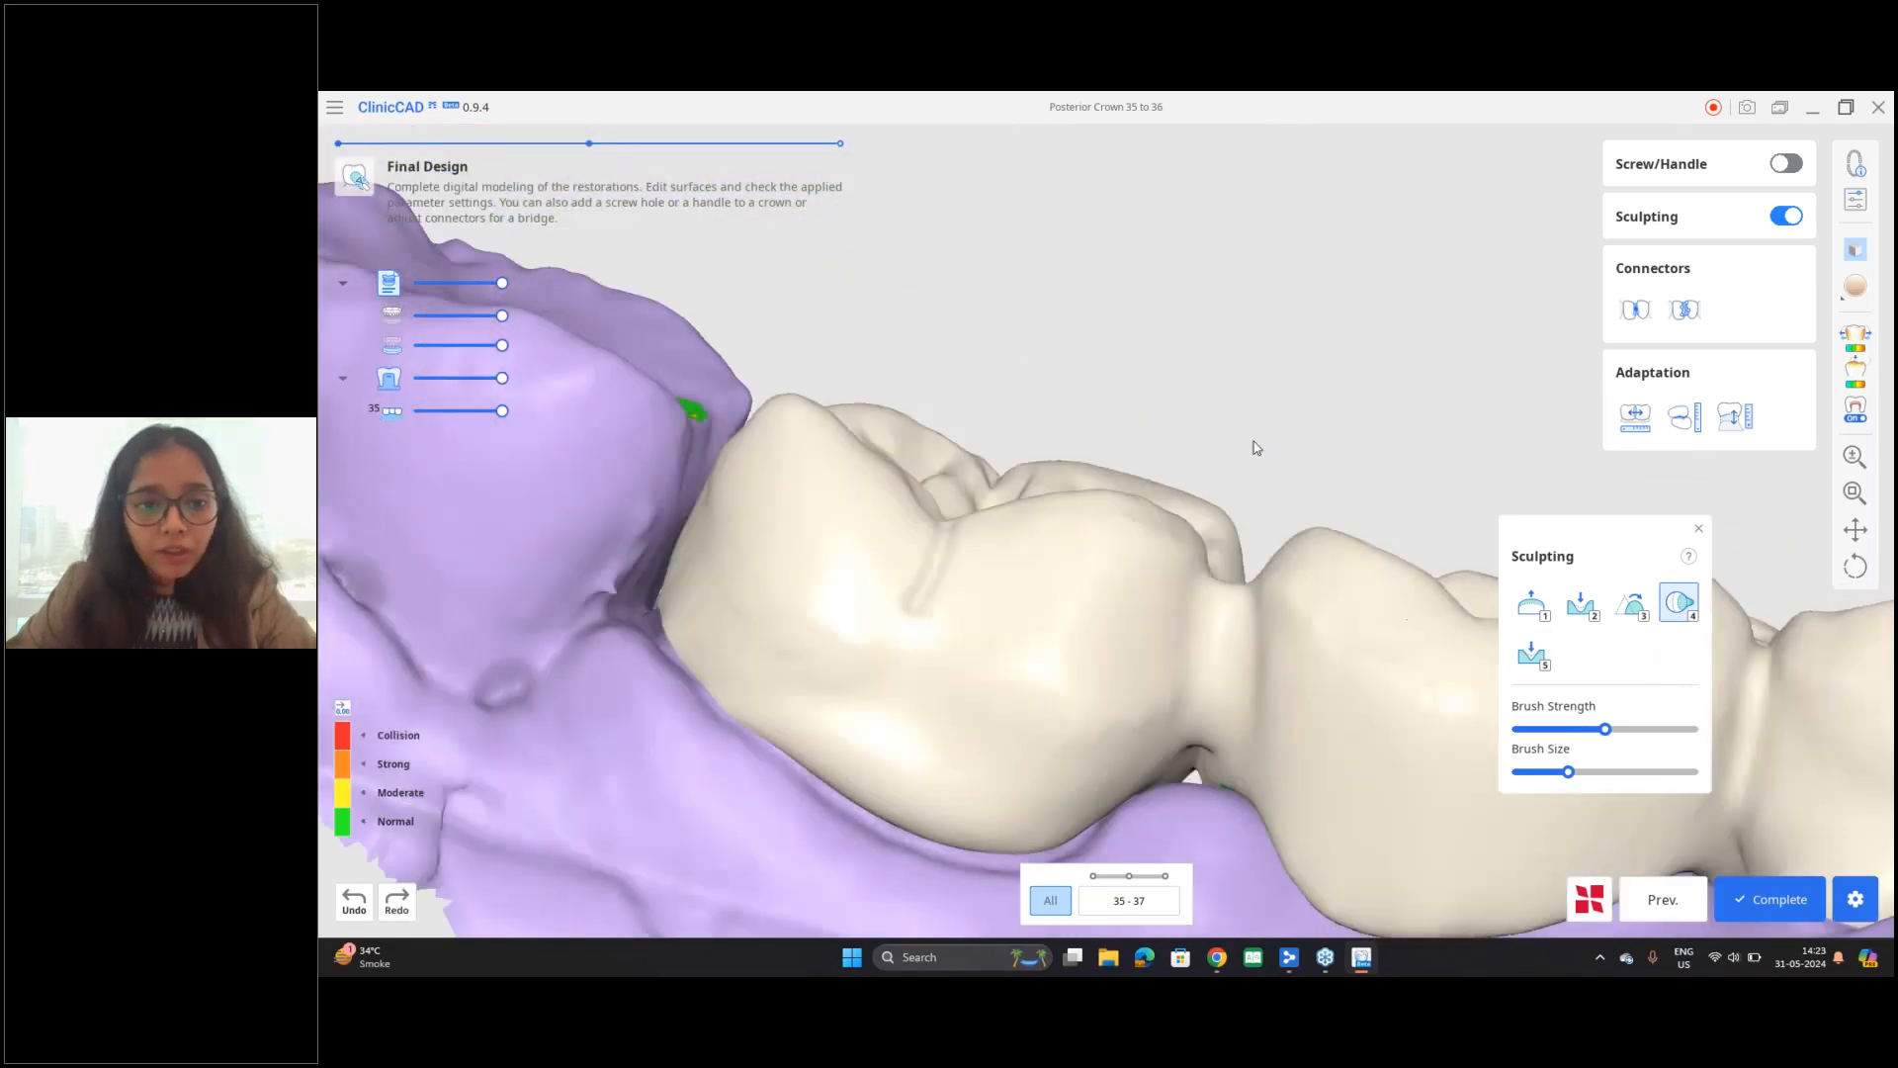
mouse_move(762, 436)
right_mouse_down()
mouse_move(807, 667)
mouse_move(836, 643)
right_mouse_up()
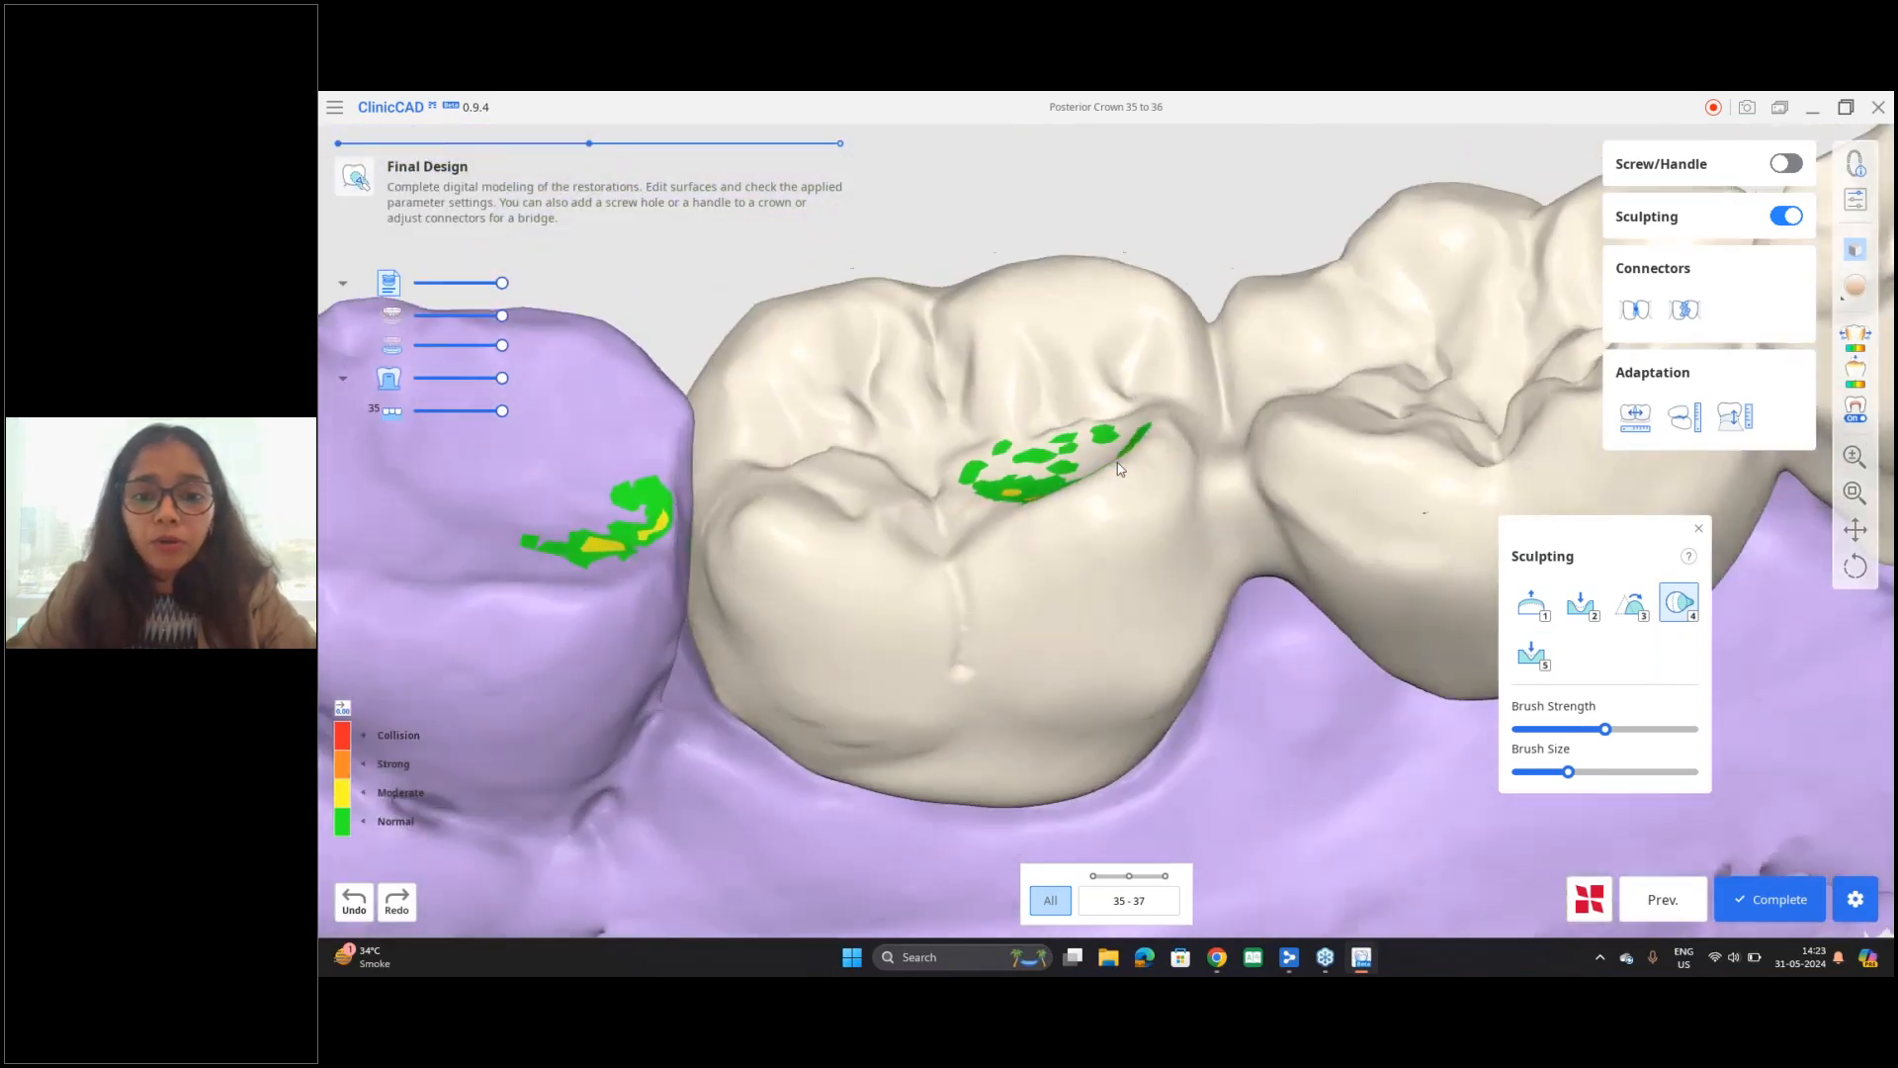
right_click_drag(1121, 460, 1071, 373)
mouse_move(1572, 773)
left_mouse_down()
mouse_move(1625, 773)
mouse_move(1539, 729)
left_mouse_up()
mouse_move(1216, 538)
right_mouse_down()
mouse_move(1216, 635)
mouse_move(1241, 694)
mouse_move(1262, 611)
right_mouse_up()
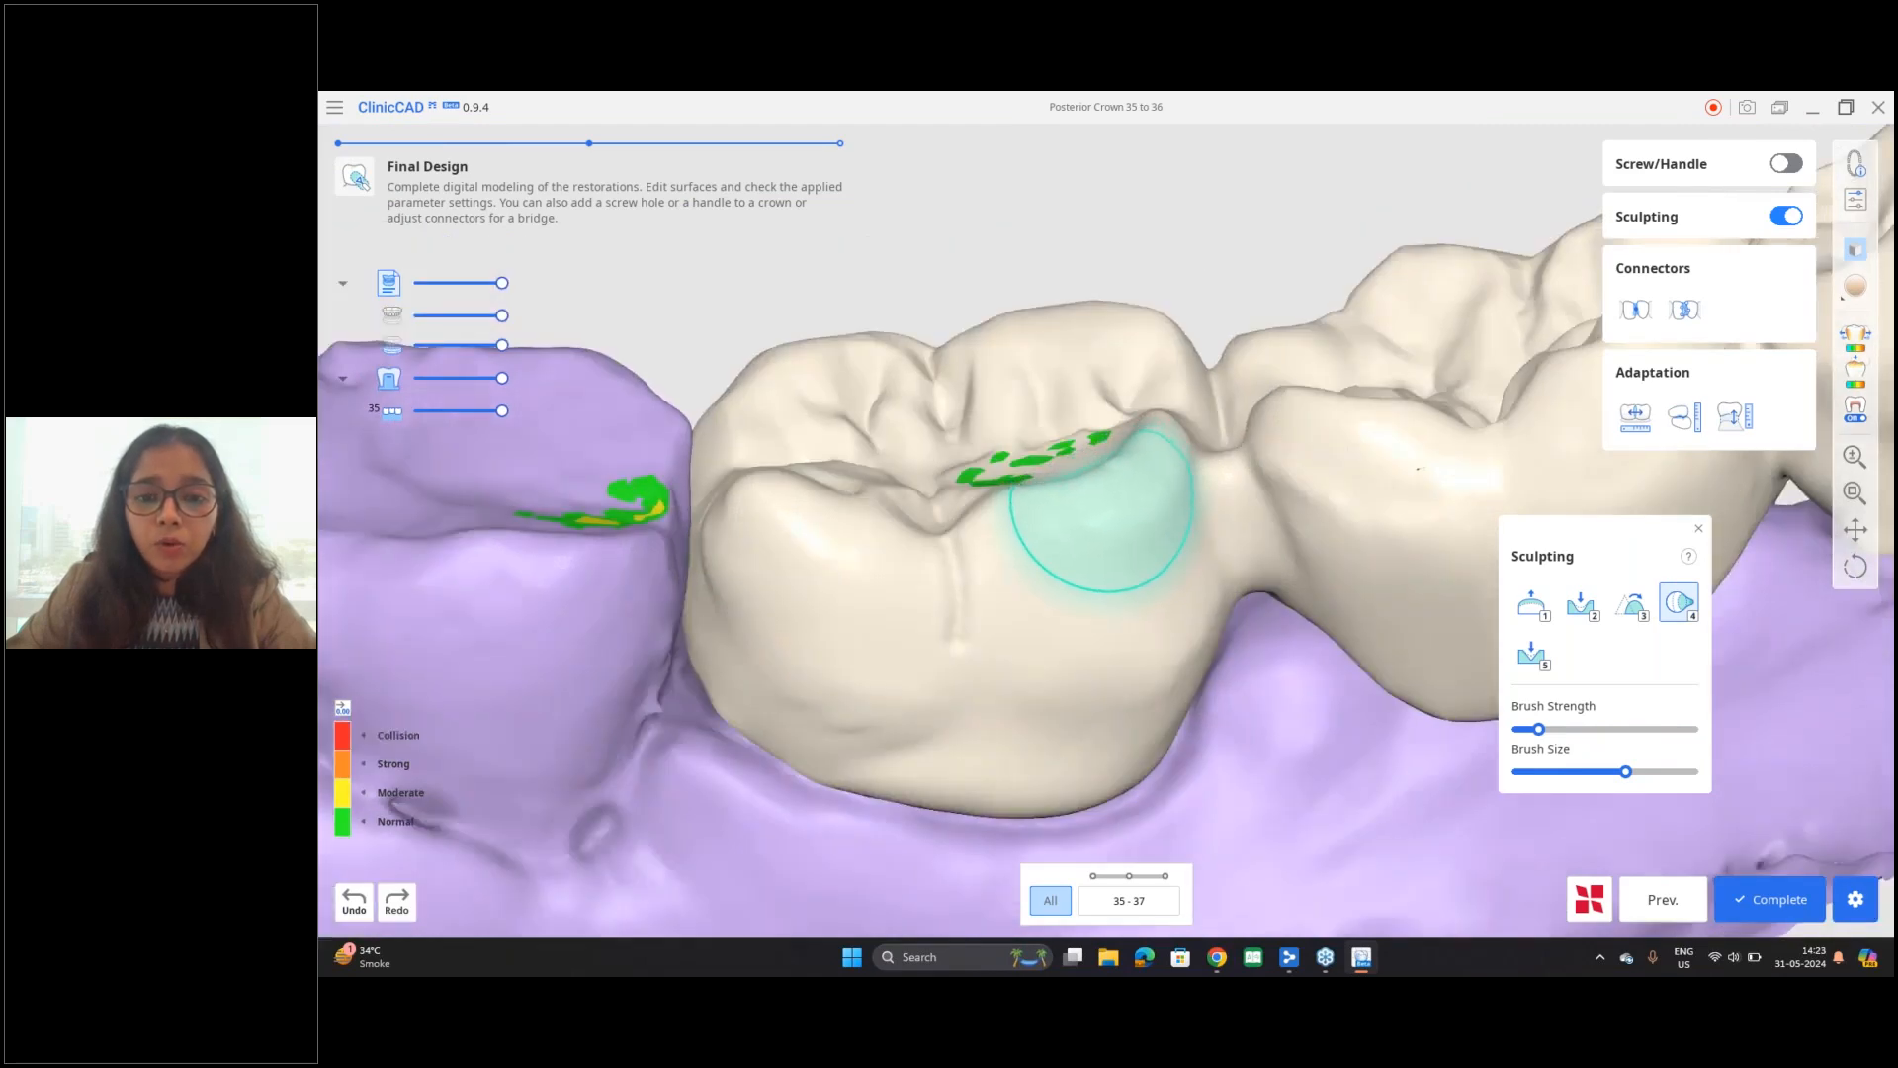
left_click_drag(1103, 506, 1124, 625)
mouse_move(1124, 627)
right_mouse_down()
mouse_move(1085, 567)
mouse_move(1105, 466)
mouse_move(1114, 550)
mouse_move(1297, 728)
mouse_move(1307, 768)
right_mouse_up()
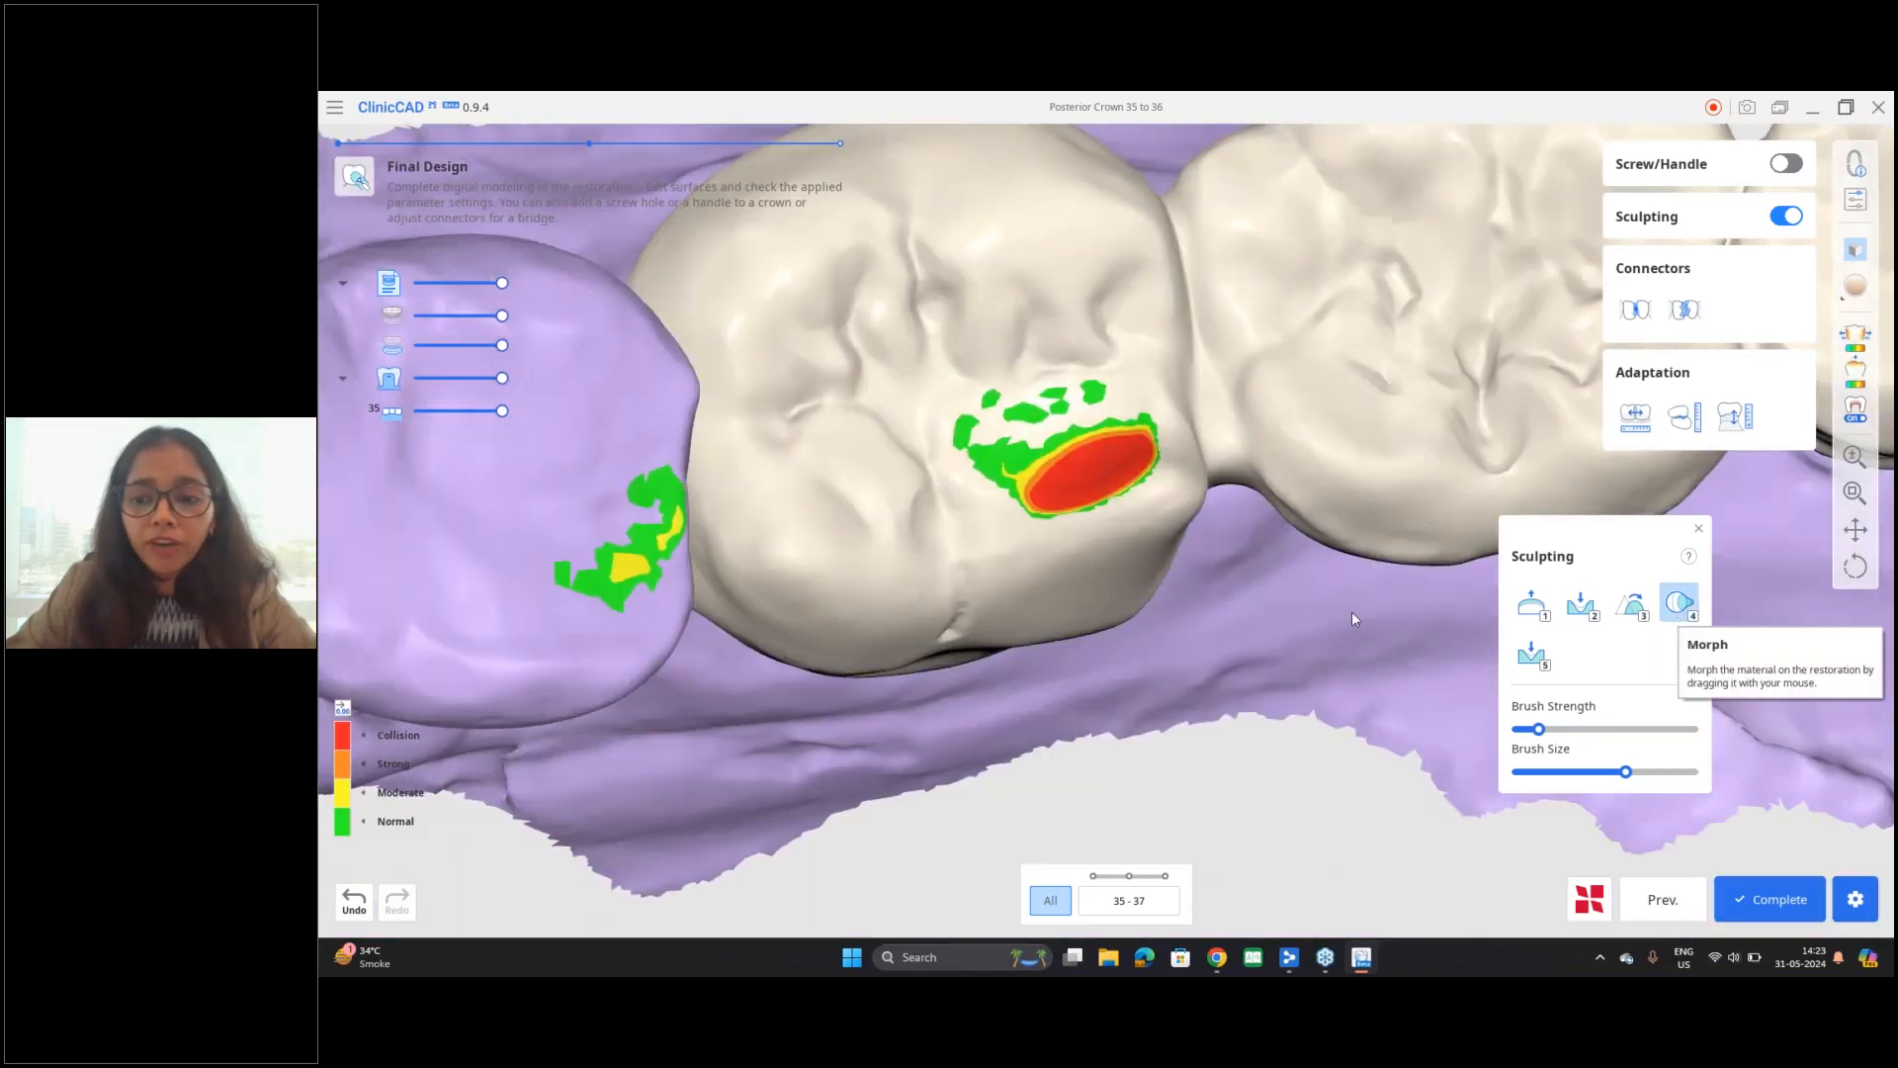
left_click(350, 902)
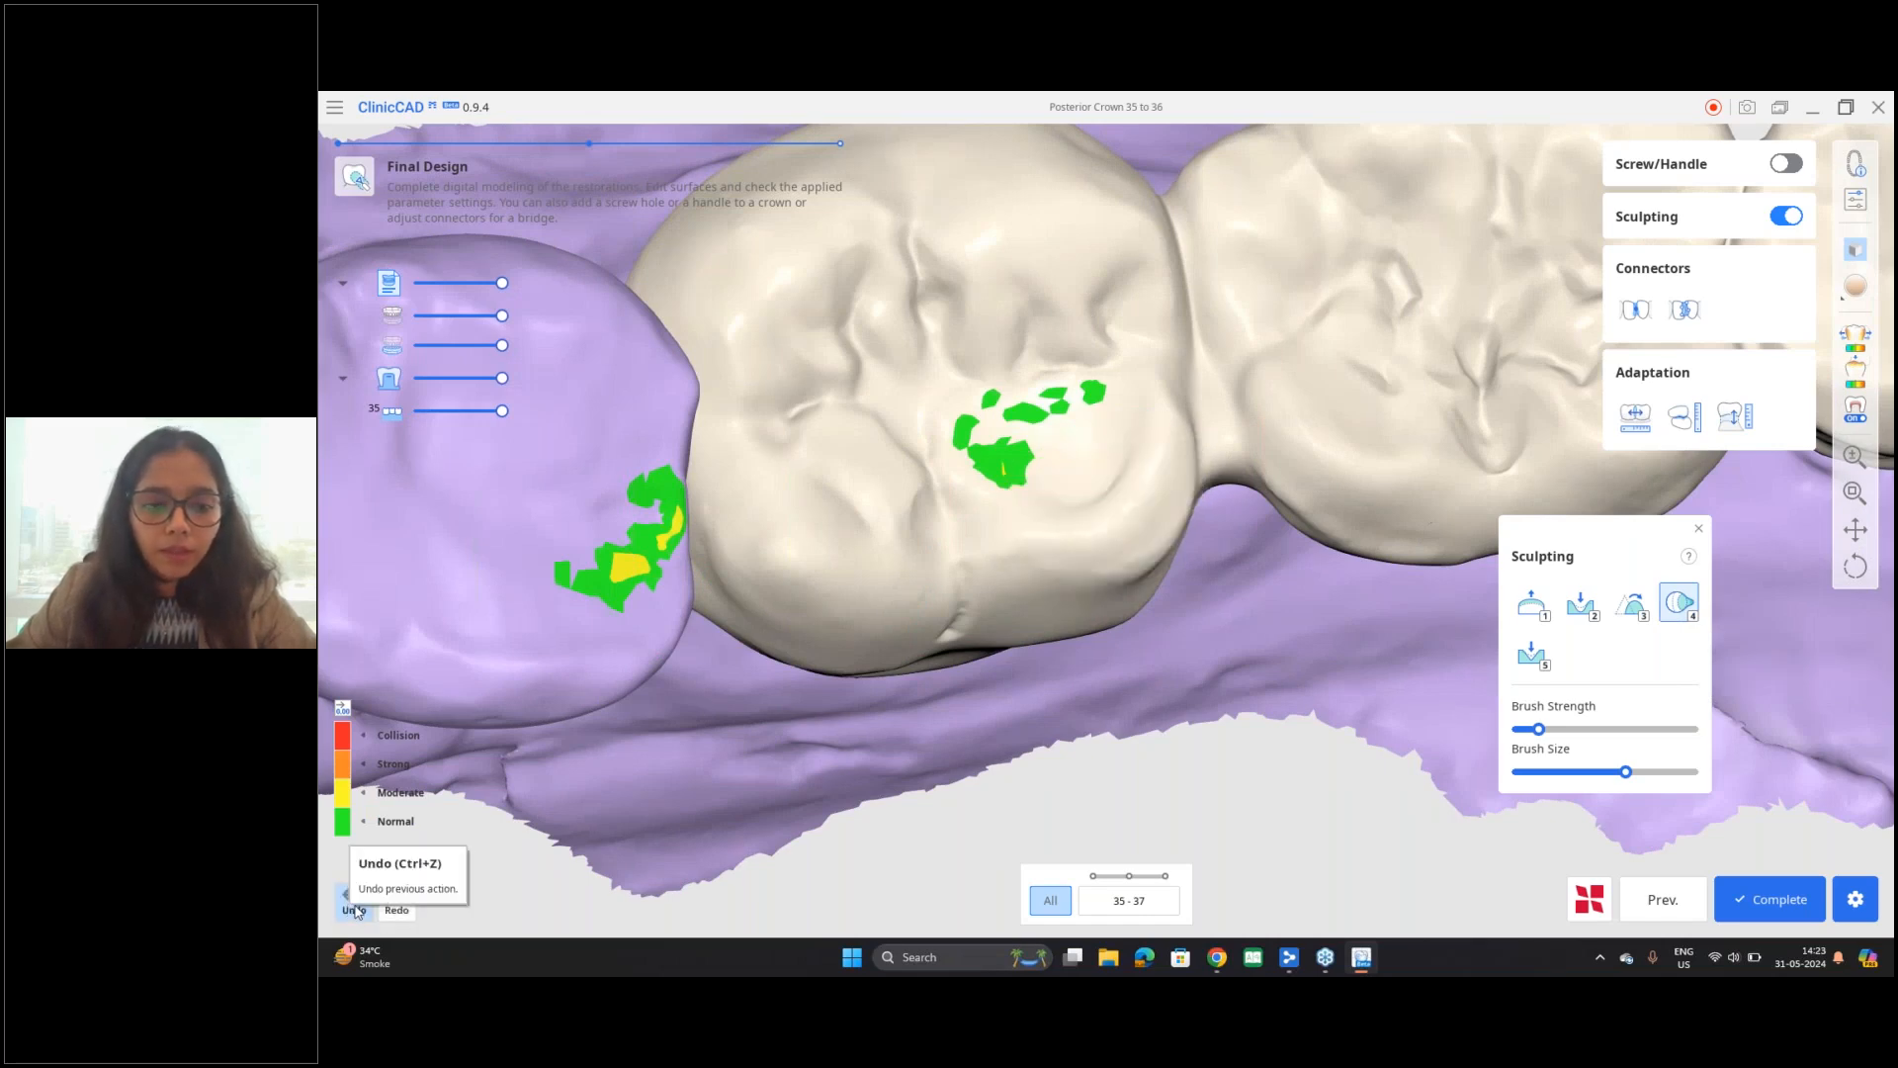
left_click(357, 912)
right_click_drag(1201, 586, 1208, 681)
right_click_drag(1127, 560, 1226, 593)
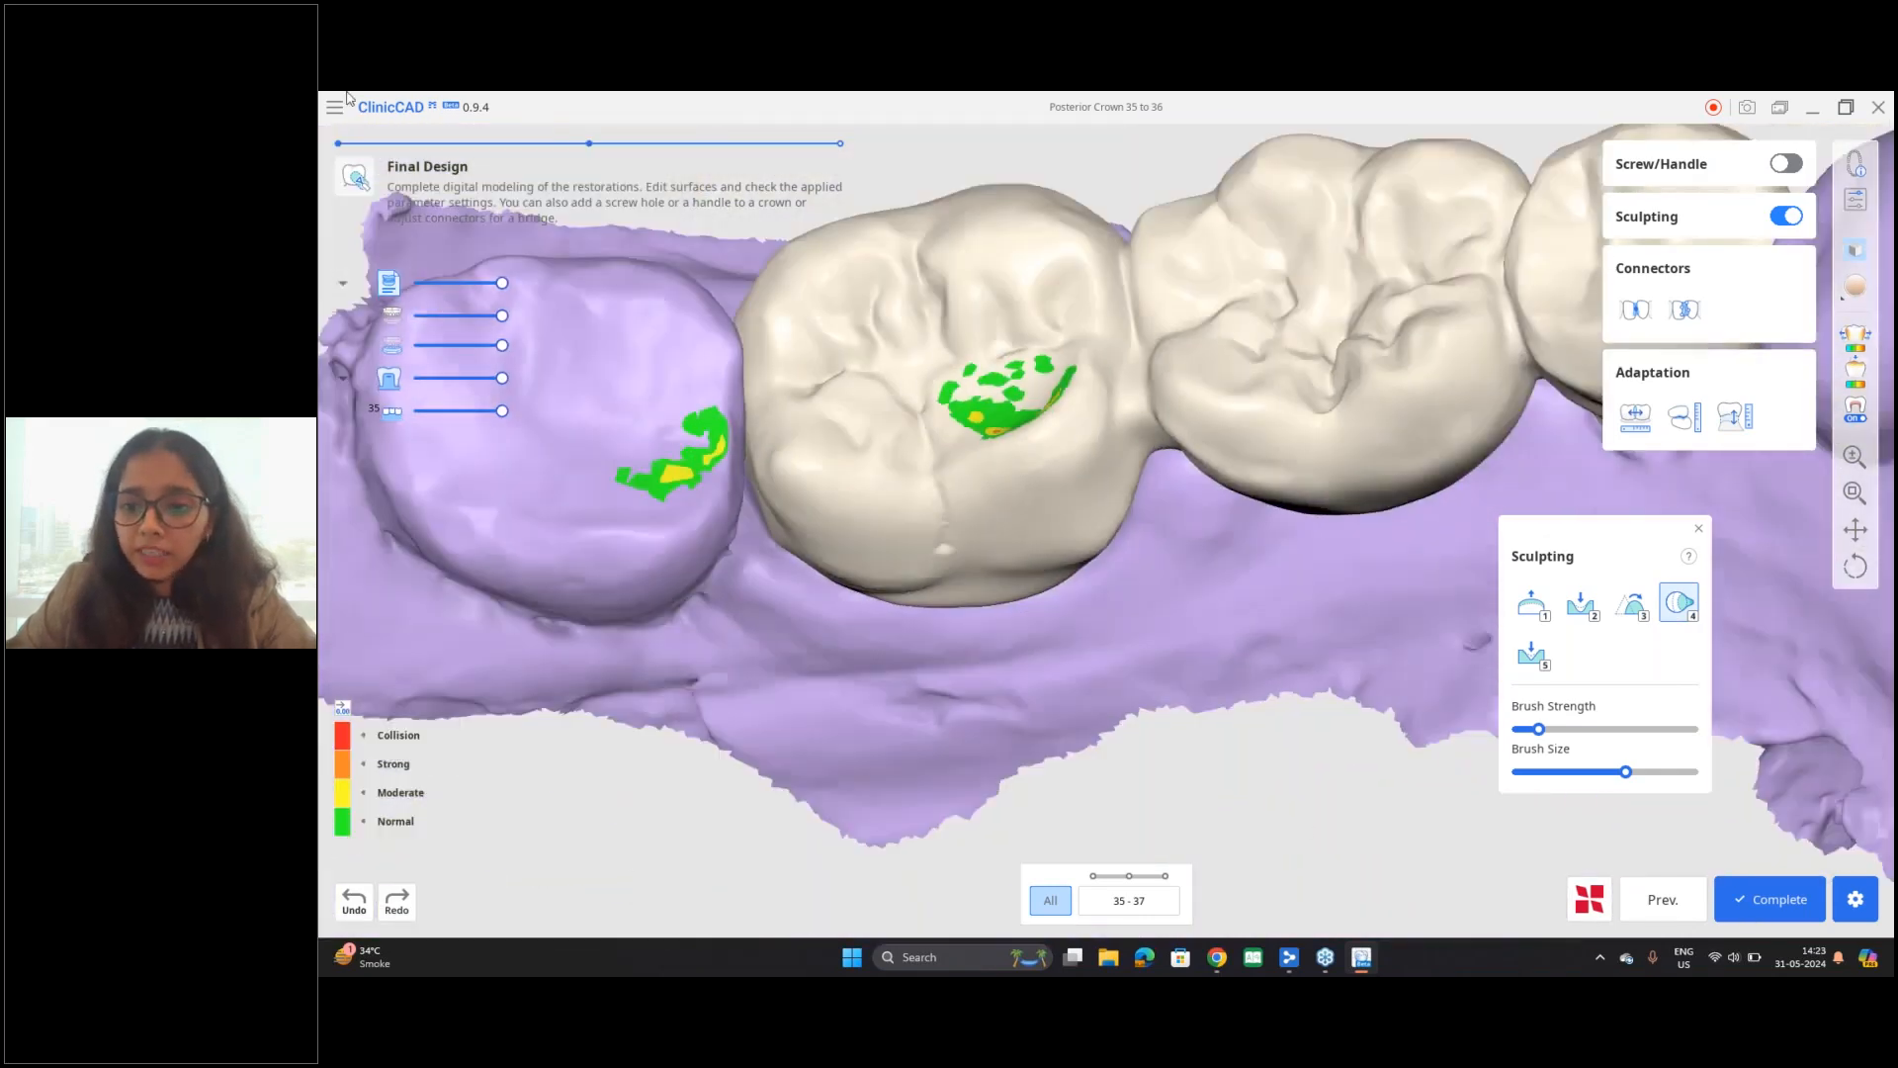
Step: Leave sculpting and reshape the lingual side of the connector between teeth 36 and 37 by moving its control points
left_click(1699, 531)
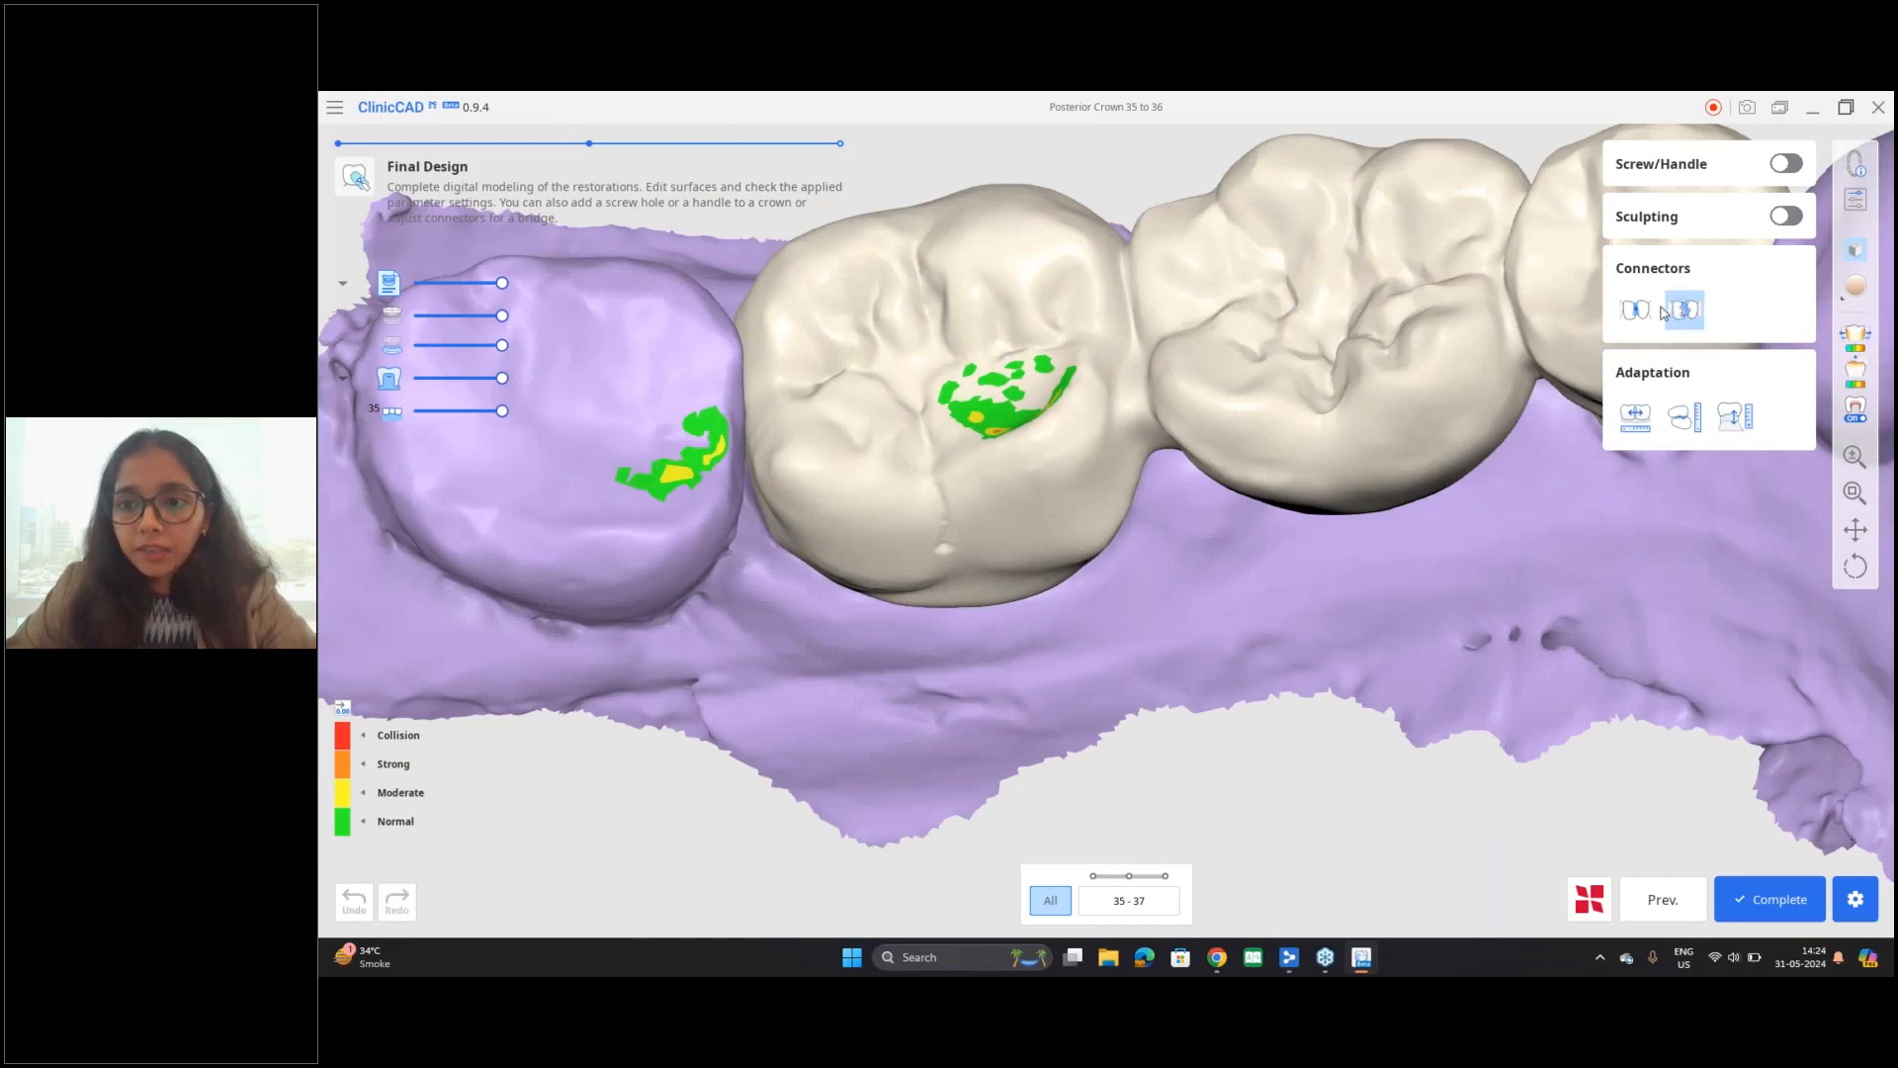
right_click_drag(1110, 368, 1228, 522)
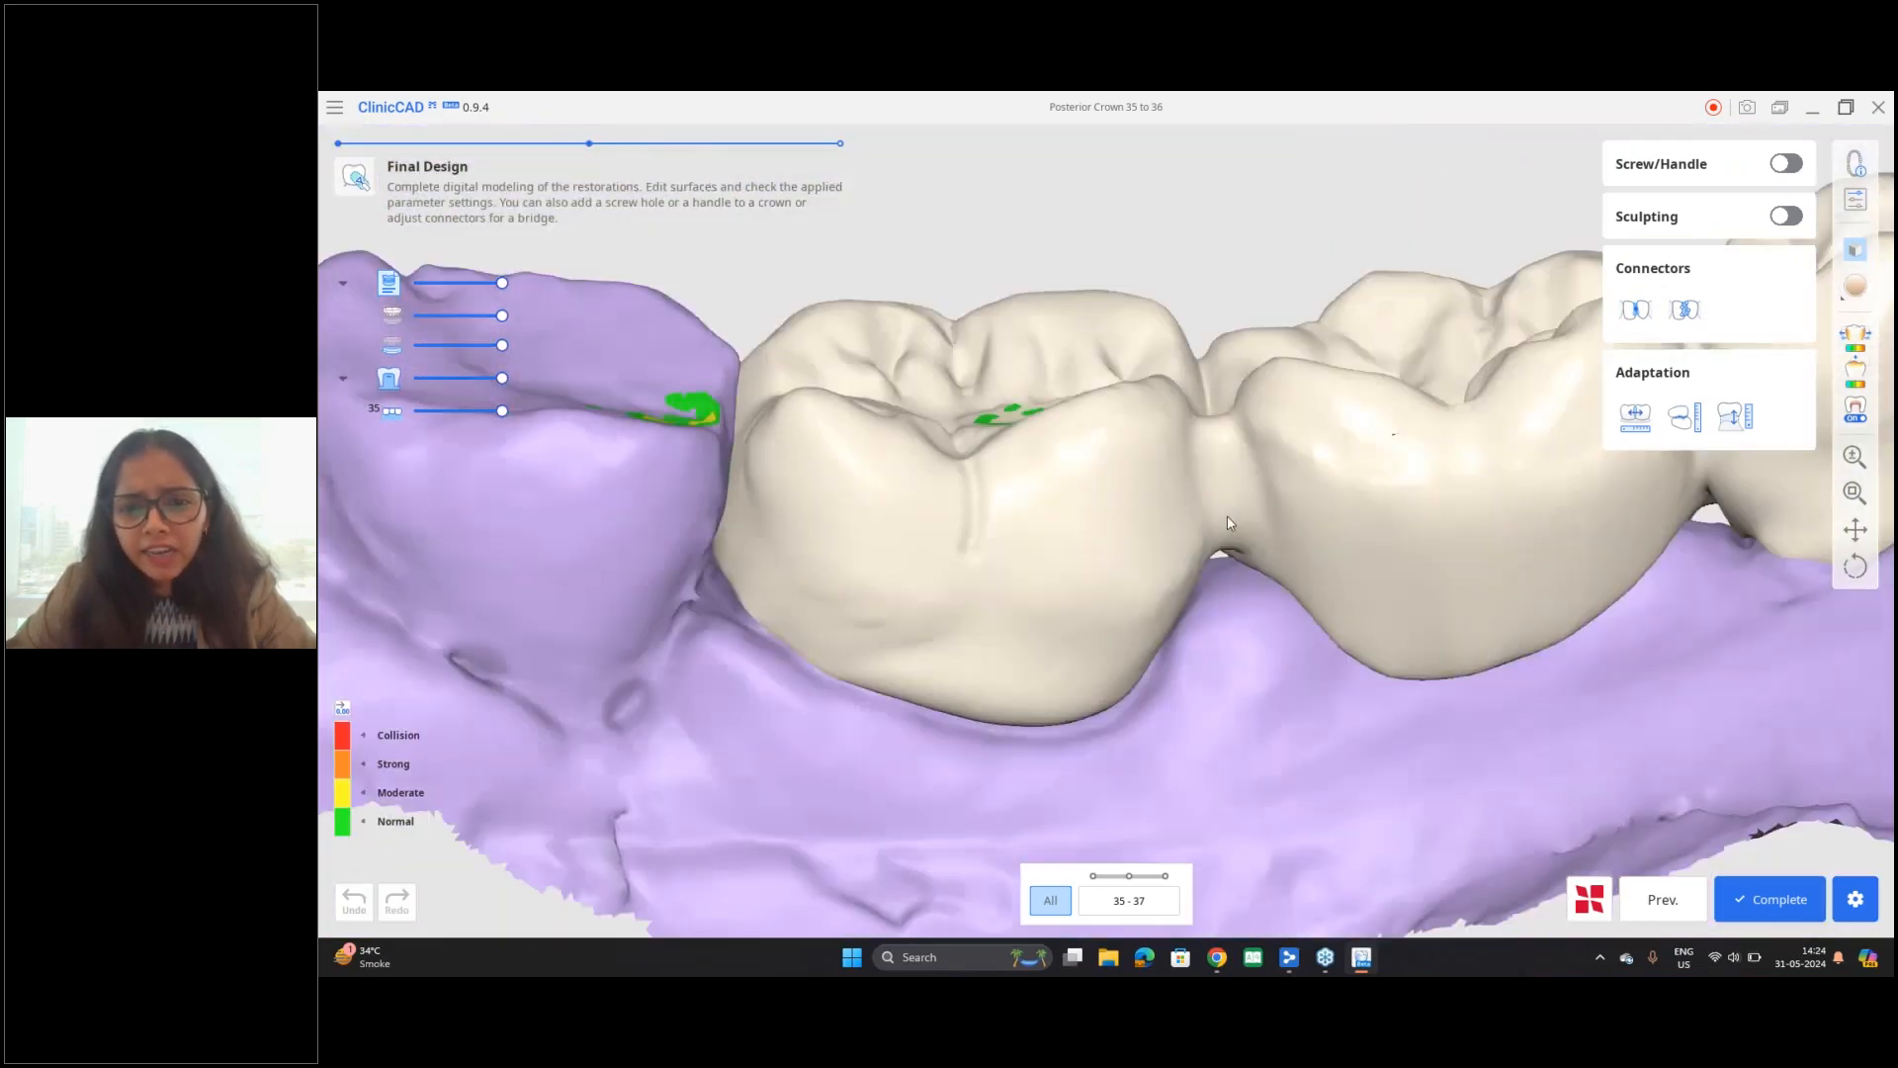
left_click(1686, 313)
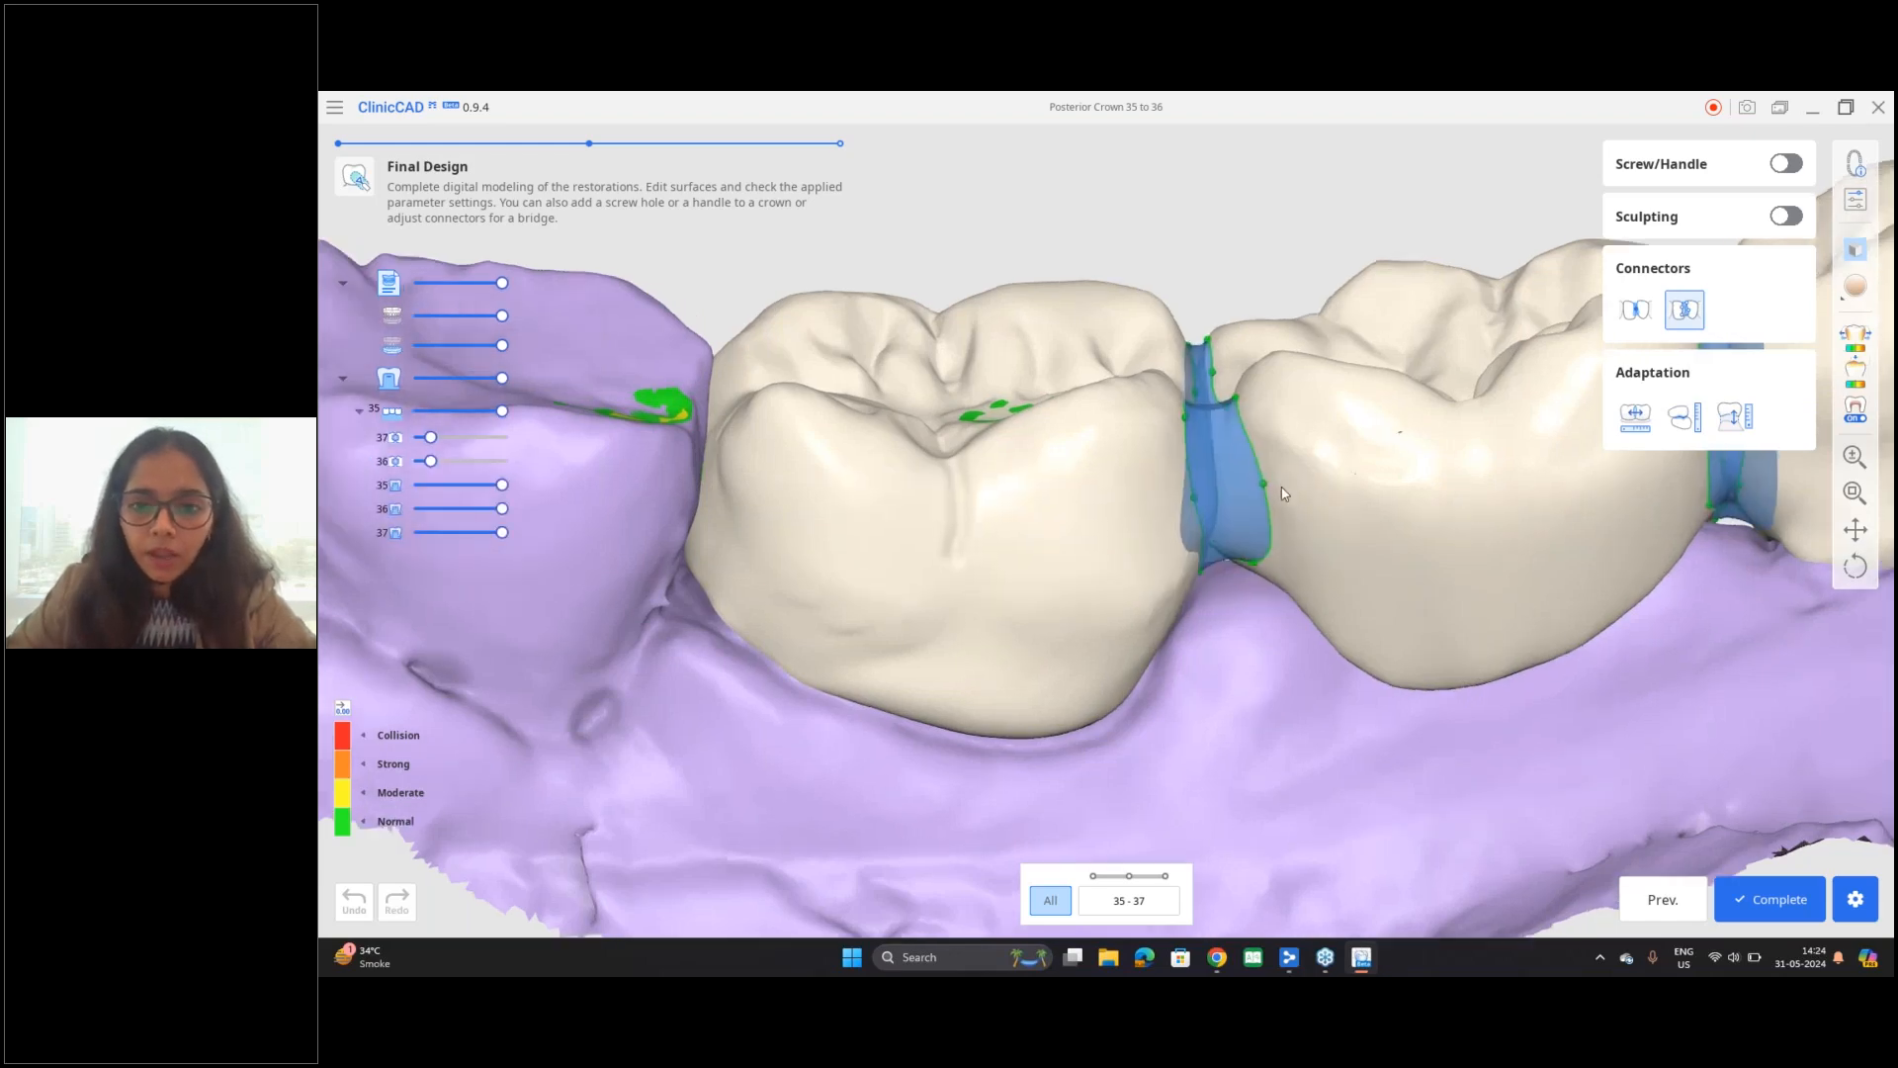
scroll(1282, 493, "up", 5)
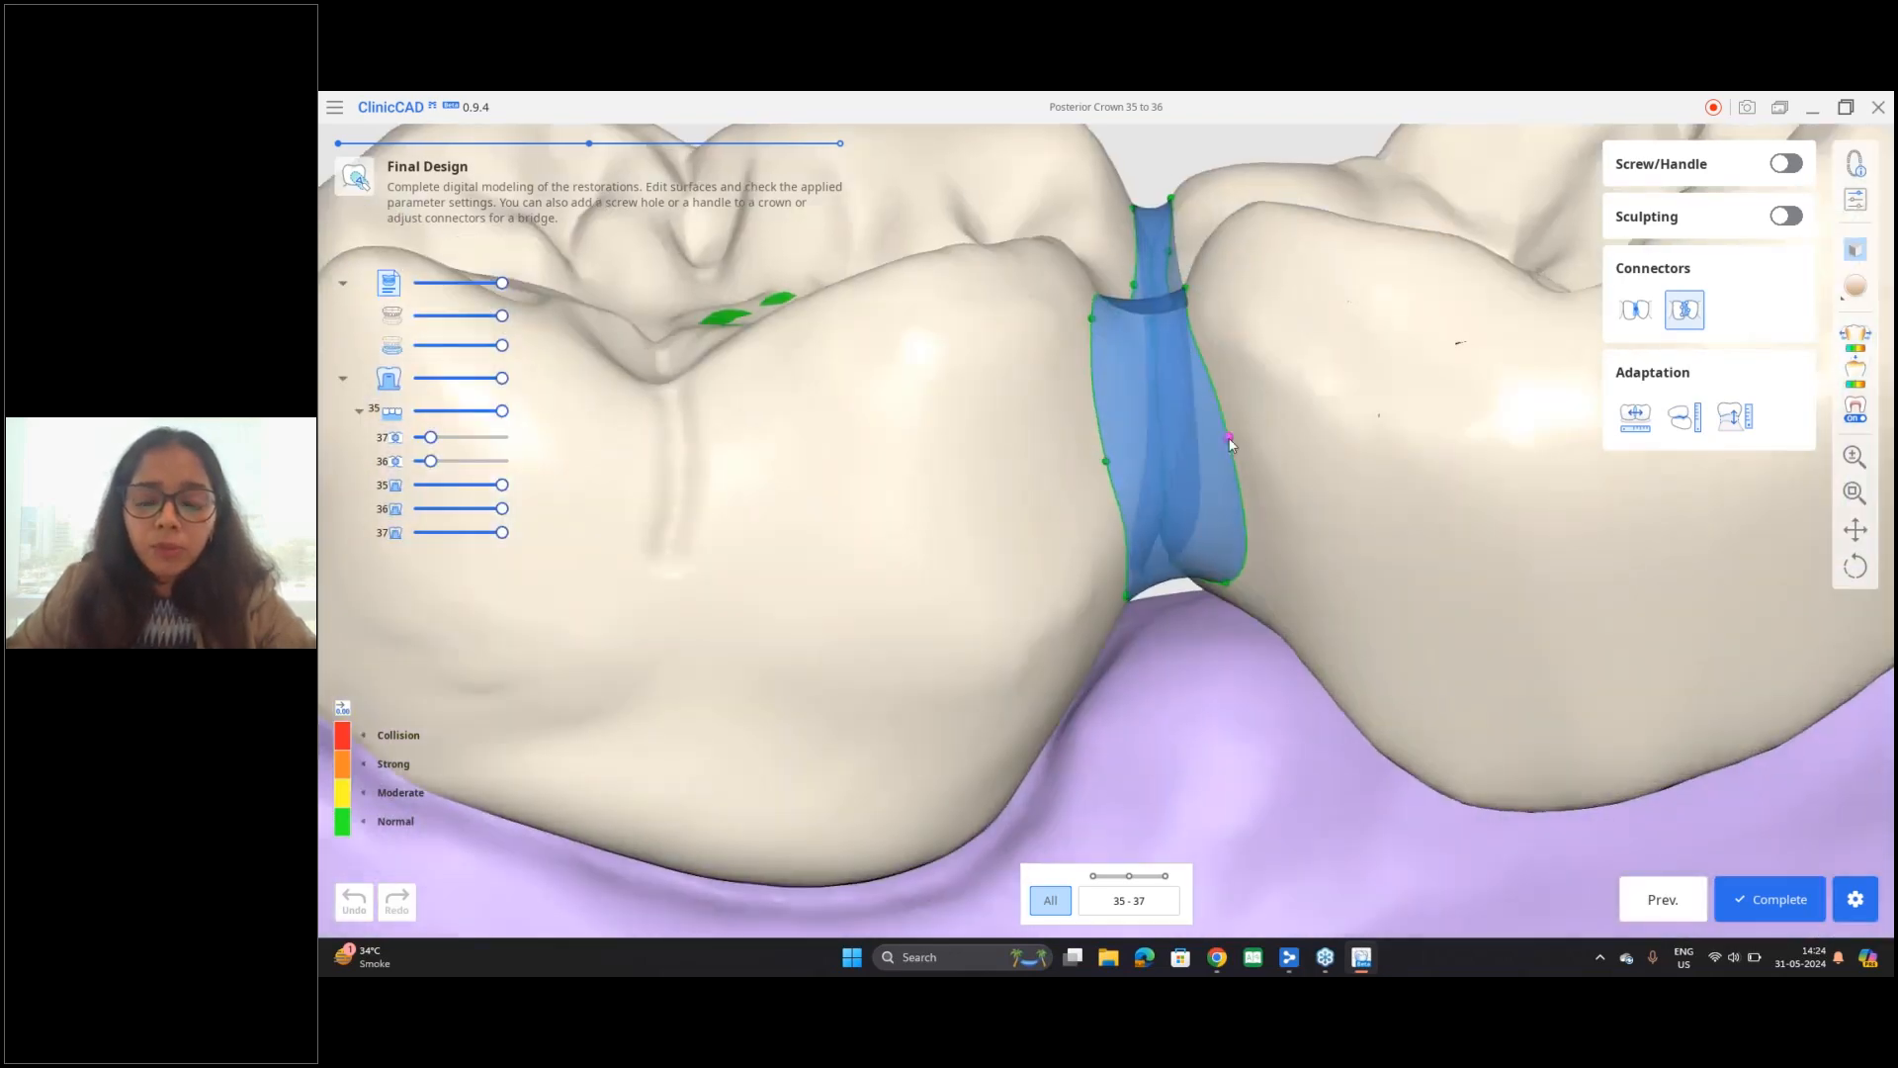
left_click_drag(1229, 438, 1124, 471)
left_click_drag(1089, 320, 1107, 325)
right_click_drag(1251, 533, 1222, 470)
left_click_drag(1235, 615, 1242, 616)
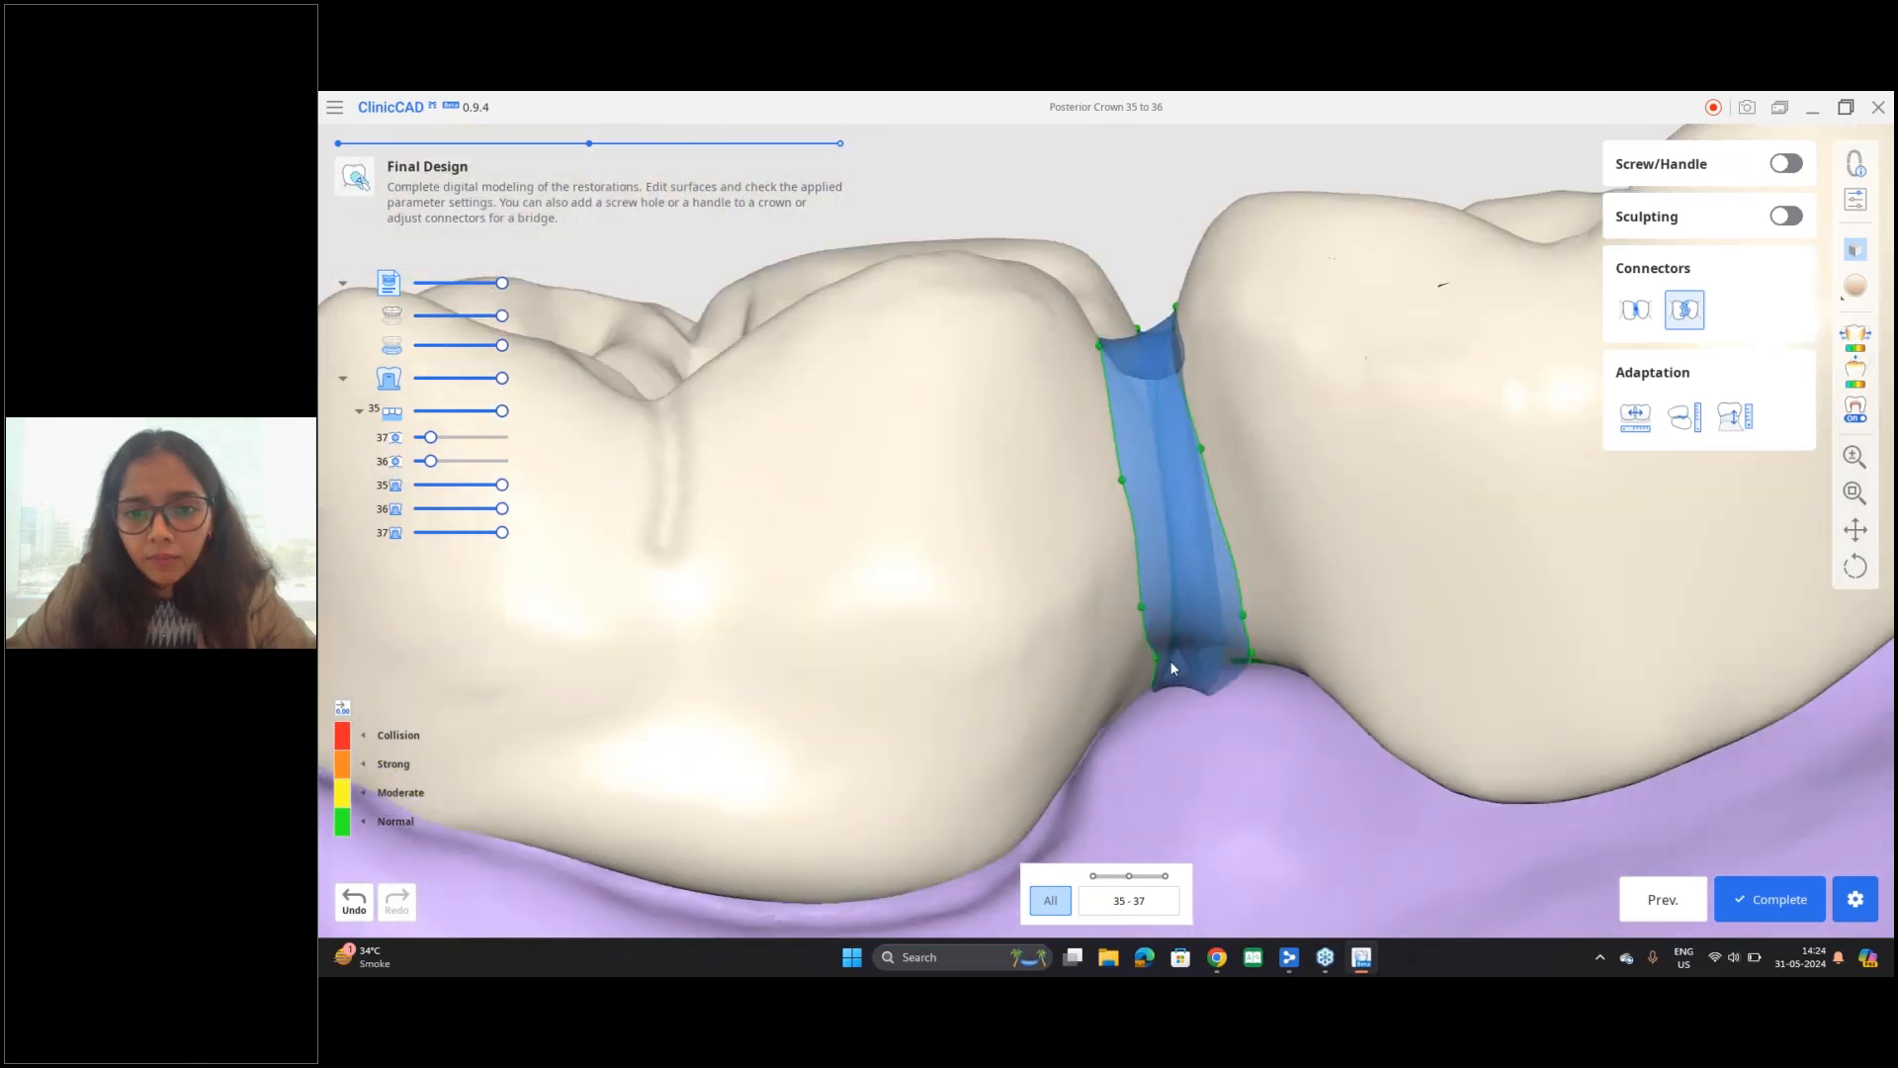
left_click_drag(1153, 661, 1129, 666)
Step: Adjust the control points of the 36–37 connector along its upper part toward the chewing surface
right_click_drag(1290, 508, 1308, 608)
right_click_drag(1234, 296, 1214, 233)
left_click_drag(1198, 230, 1188, 231)
right_click_drag(1236, 302, 1249, 339)
left_click_drag(1203, 226, 1201, 279)
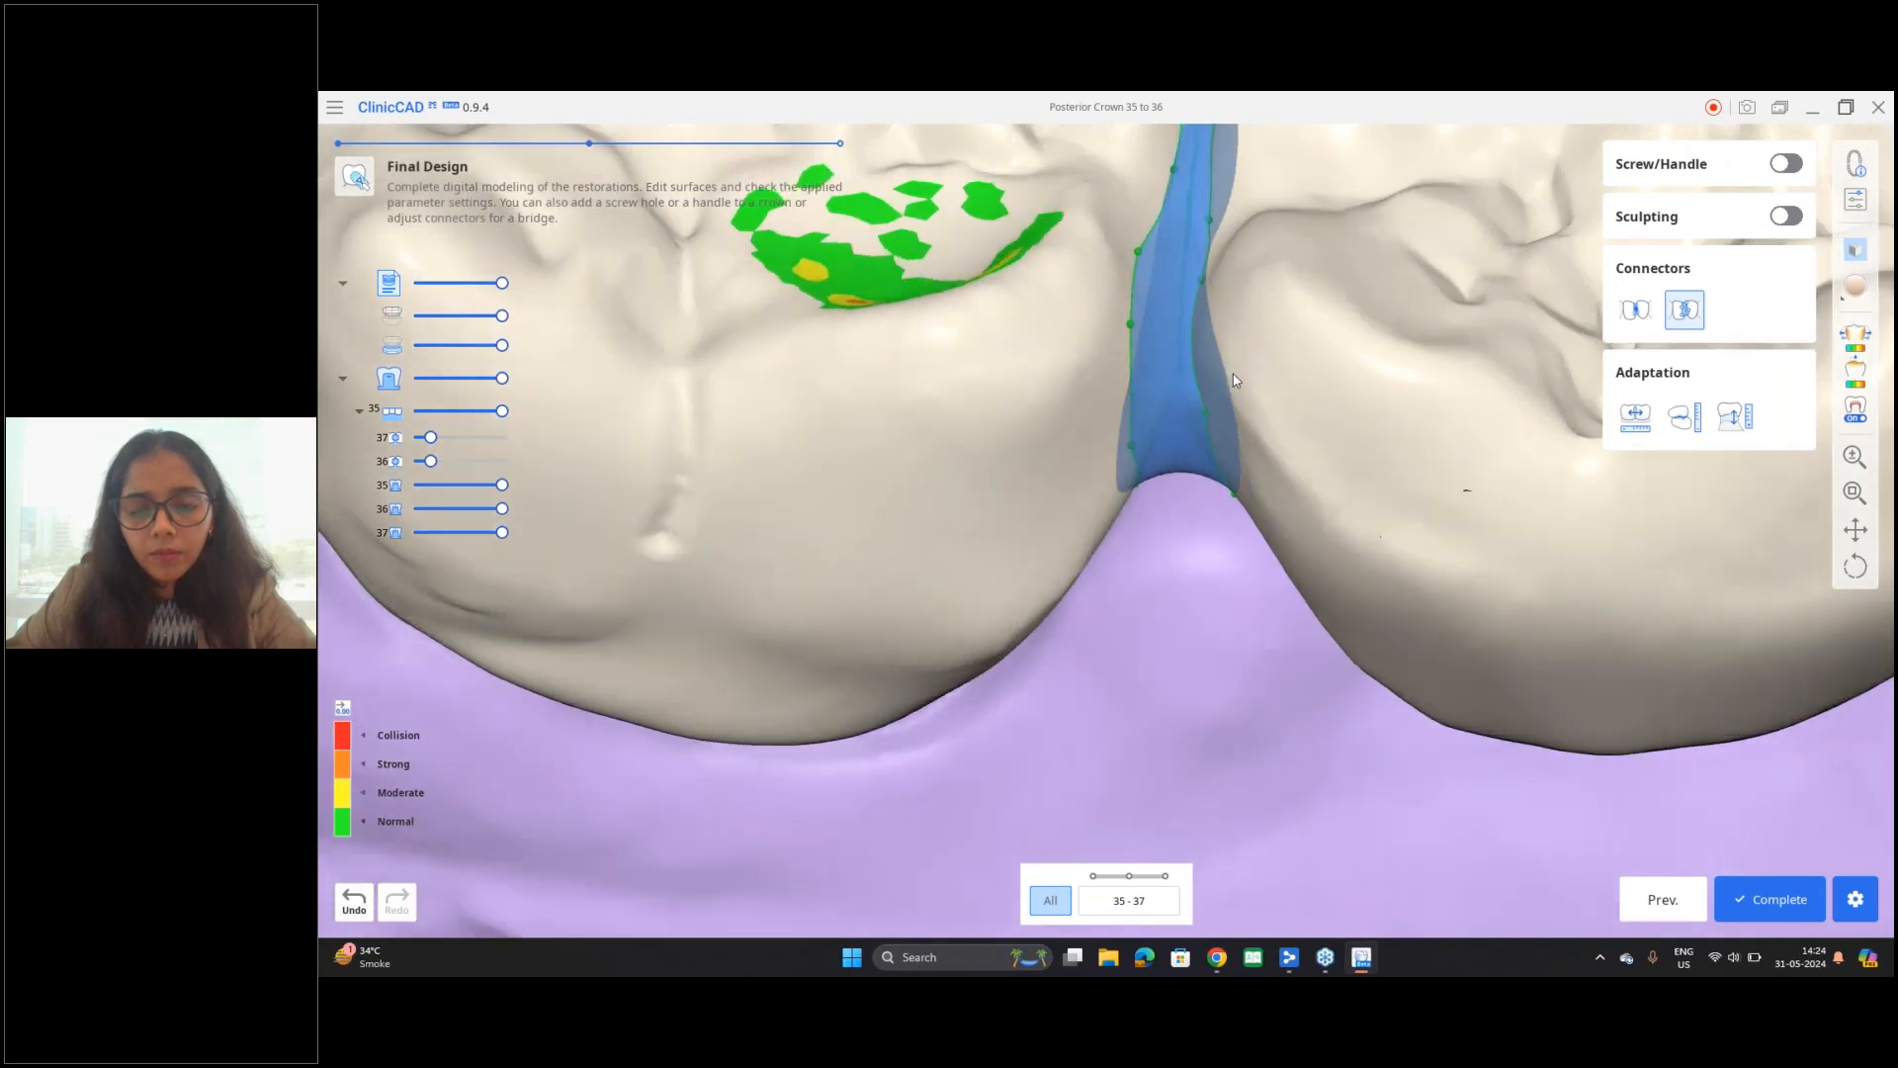
scroll(1232, 375, "down", 4)
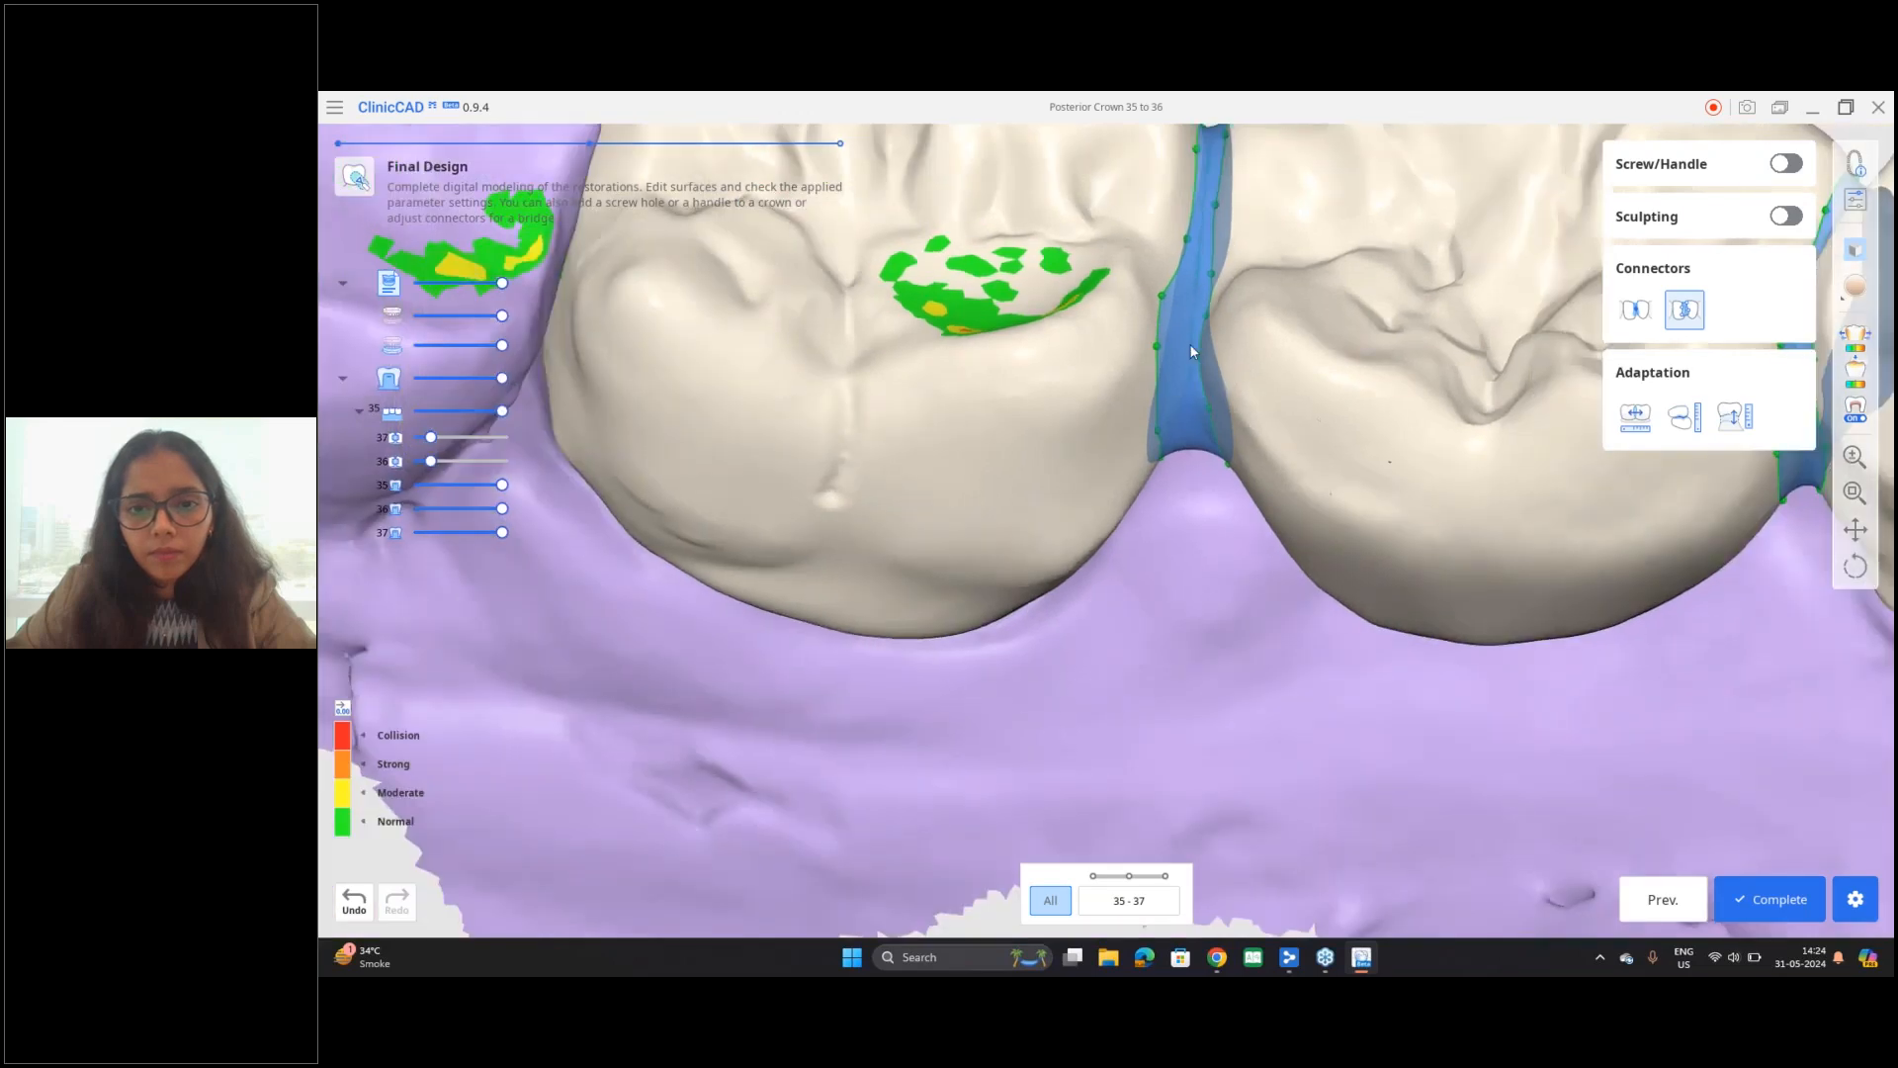
Step: Adjust the control points on the buccal side of the connector between teeth 35 and 36
middle_click_drag(1187, 338, 1126, 528)
right_click_drag(1225, 305, 1182, 589)
right_click_drag(1135, 396, 1269, 471)
scroll(1270, 471, "down", 3)
middle_click_drag(1232, 474, 906, 394)
scroll(1048, 397, "up", 3)
right_click_drag(1351, 436, 1200, 436)
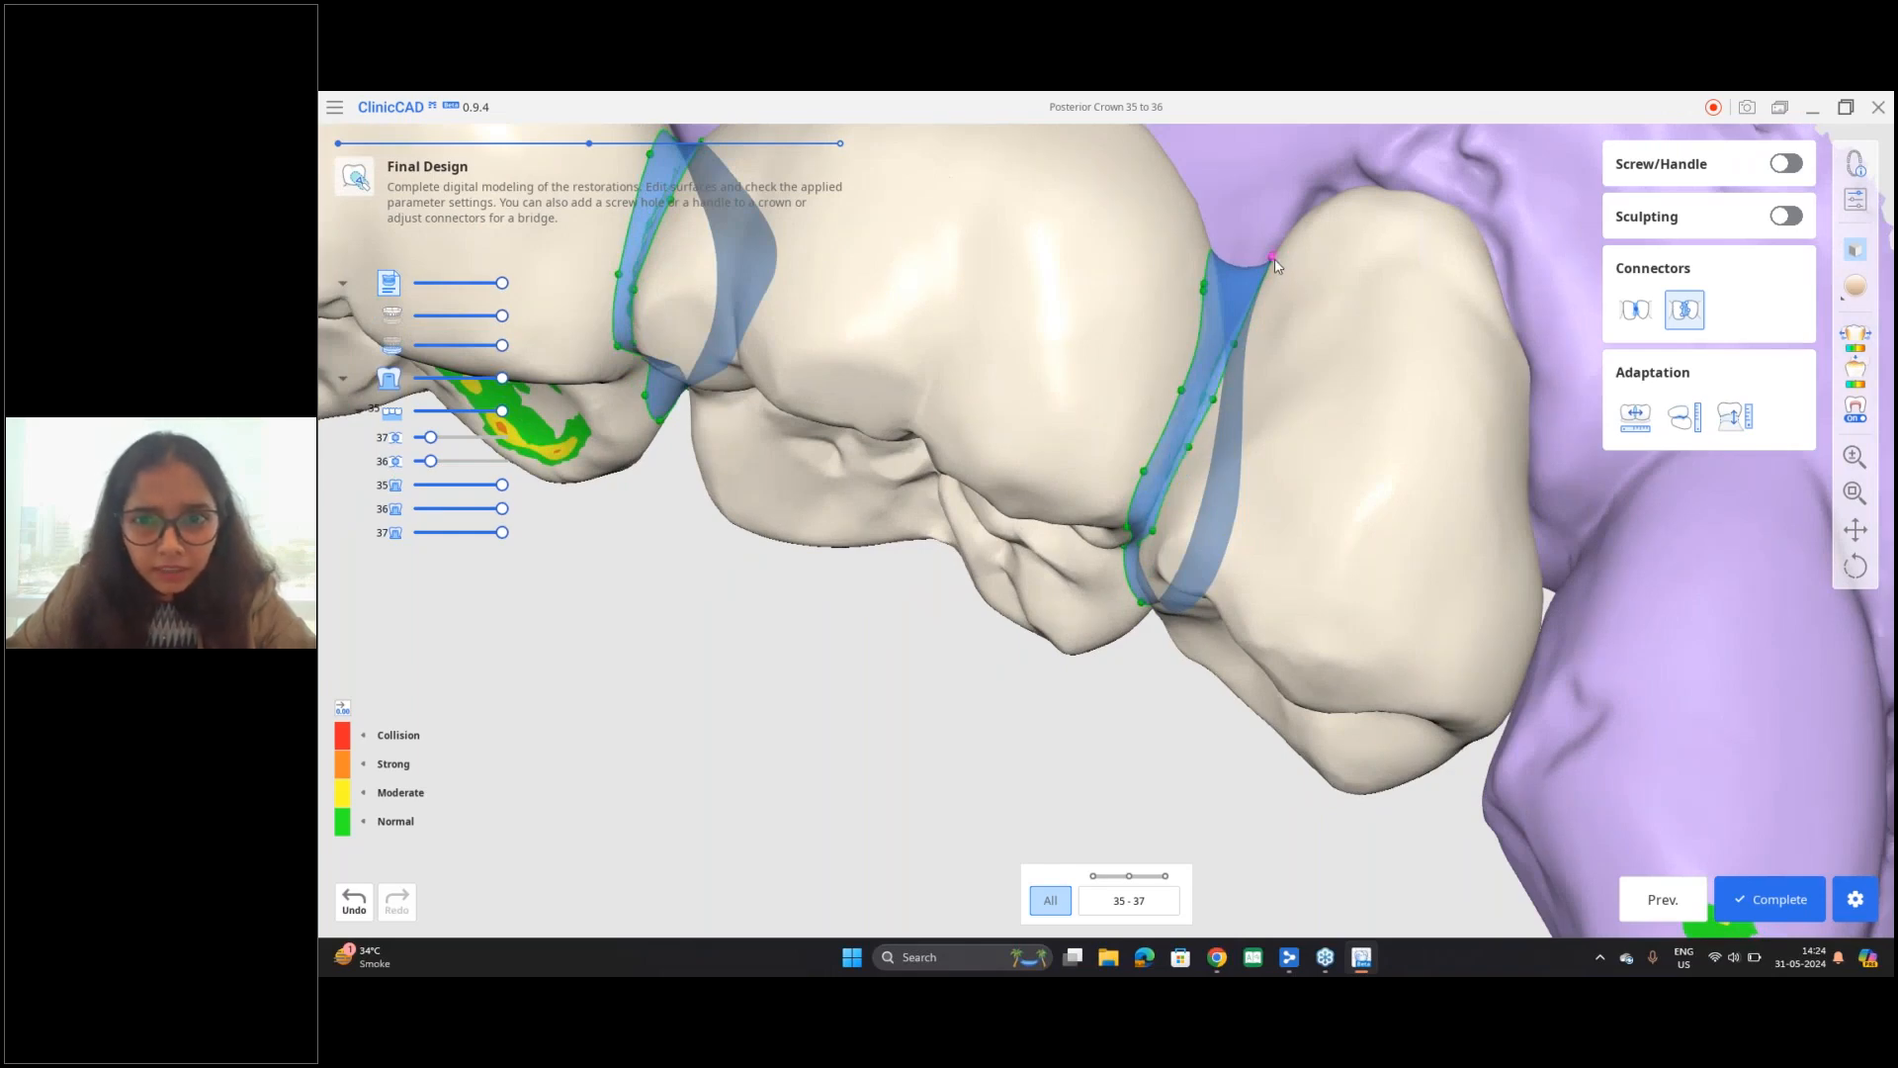
left_click_drag(1204, 290, 1202, 318)
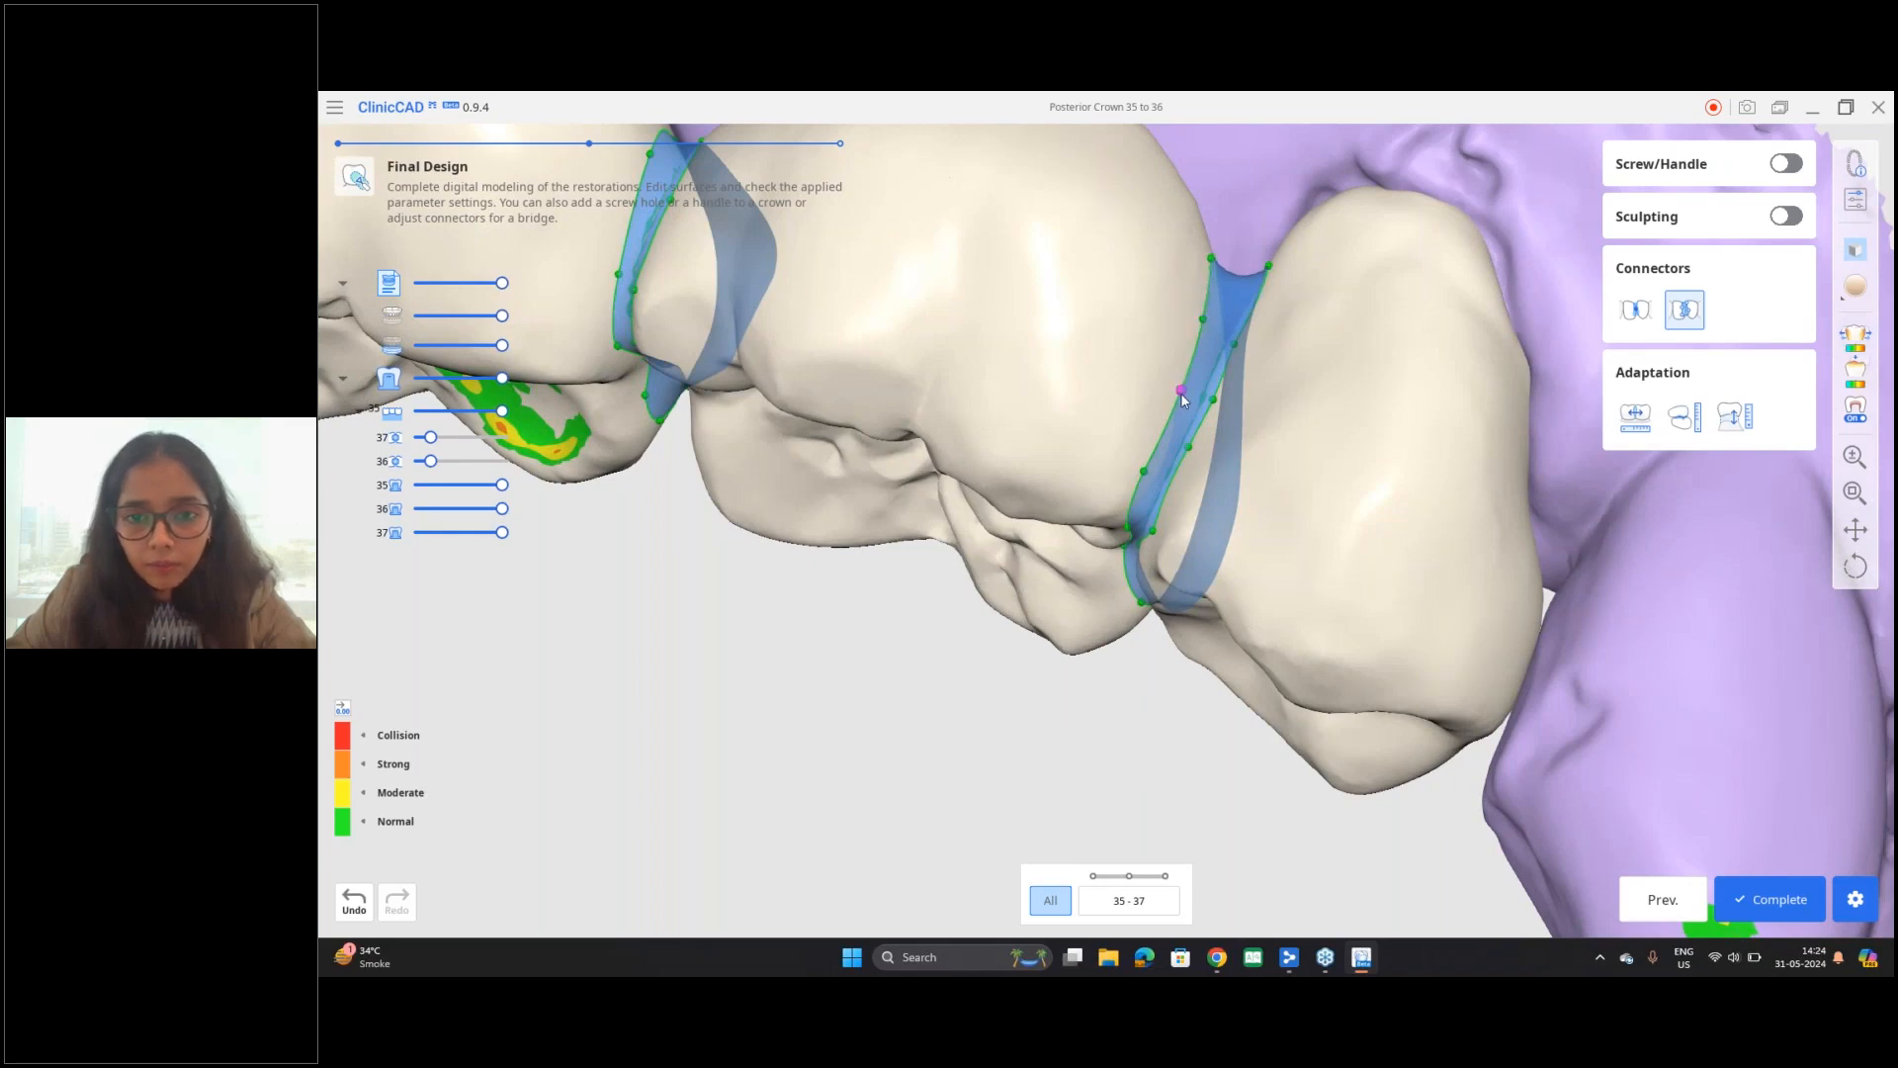
left_click_drag(1143, 471, 1152, 467)
mouse_move(1229, 545)
right_mouse_down()
mouse_move(1274, 442)
mouse_move(1157, 589)
right_mouse_up()
middle_click_drag(1157, 589, 1263, 423)
right_click_drag(1263, 423, 941, 610)
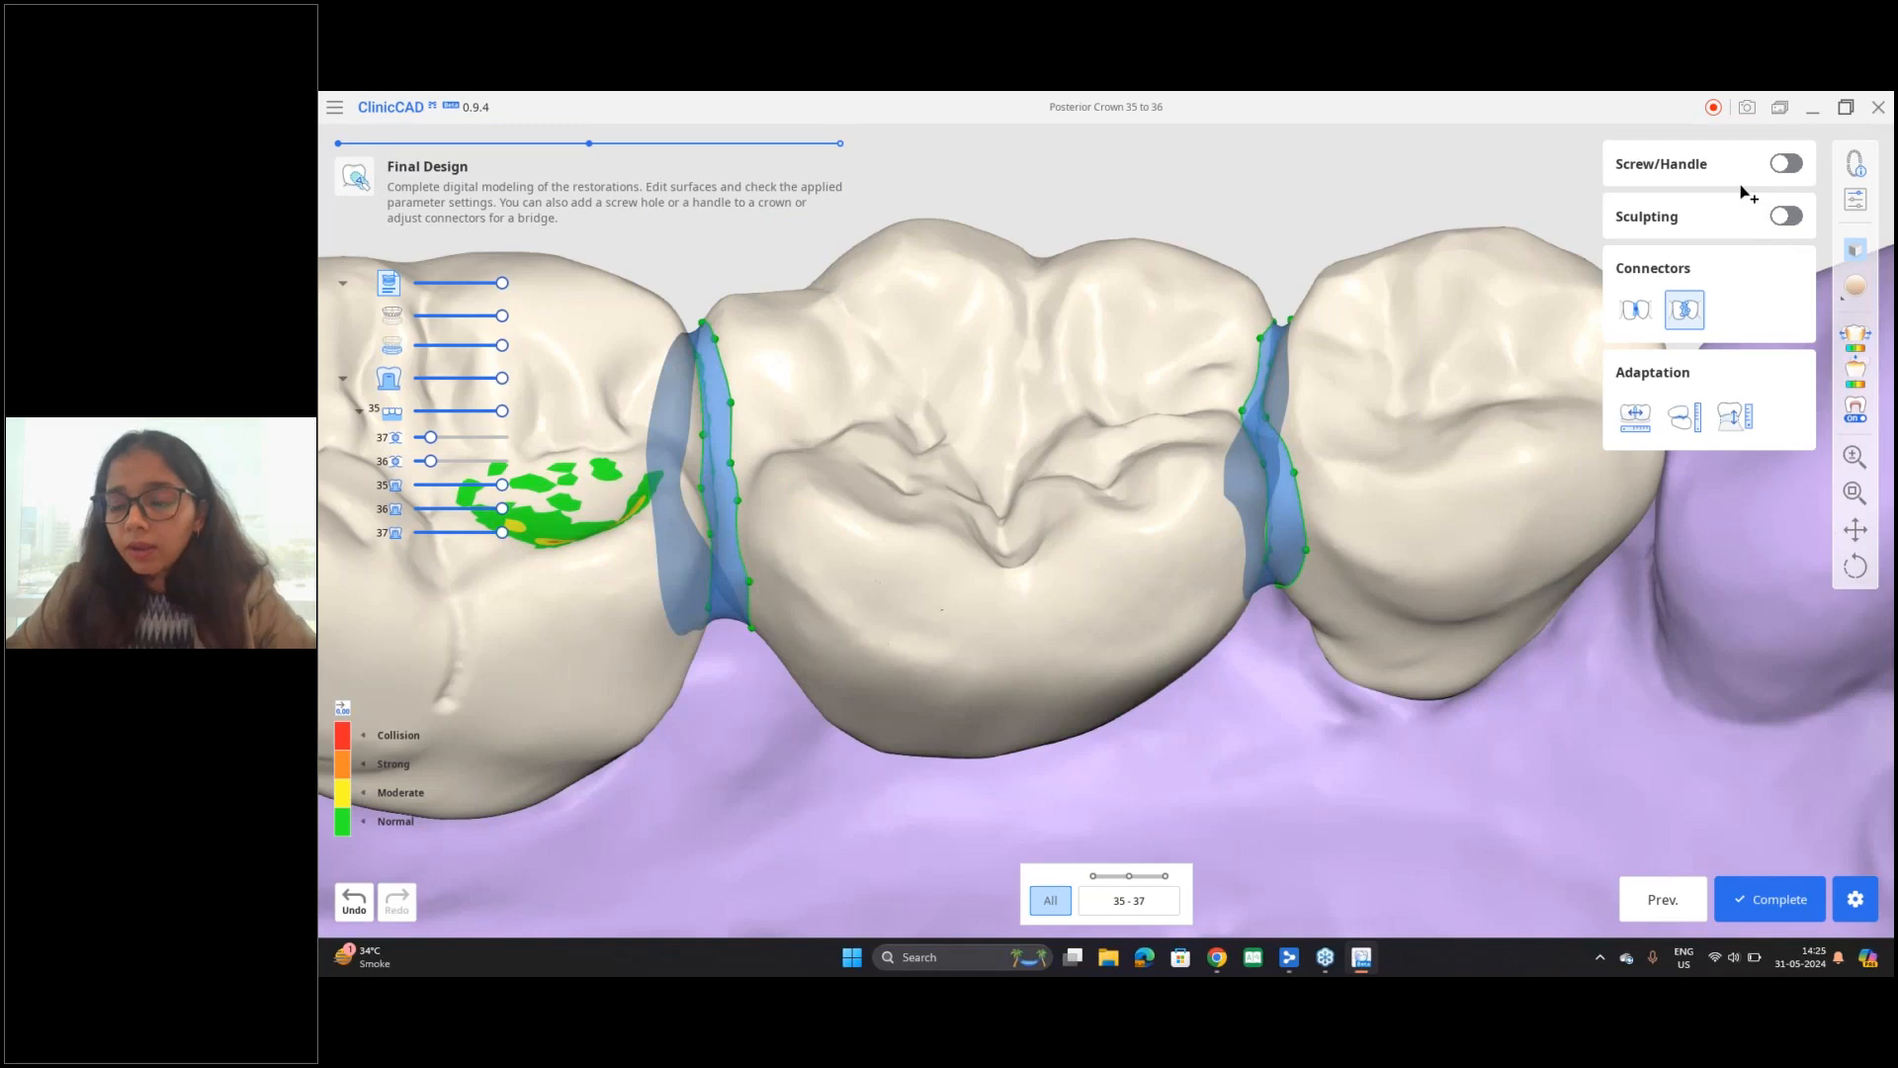
Step: Resume sculpting and smooth the lingual connector area between teeth 35 and 36 with an enlarged Smooth brush
left_click(1740, 216)
right_click_drag(1164, 778, 1068, 627)
right_click_drag(1077, 390, 1096, 571)
middle_click_drag(1095, 565, 845, 639)
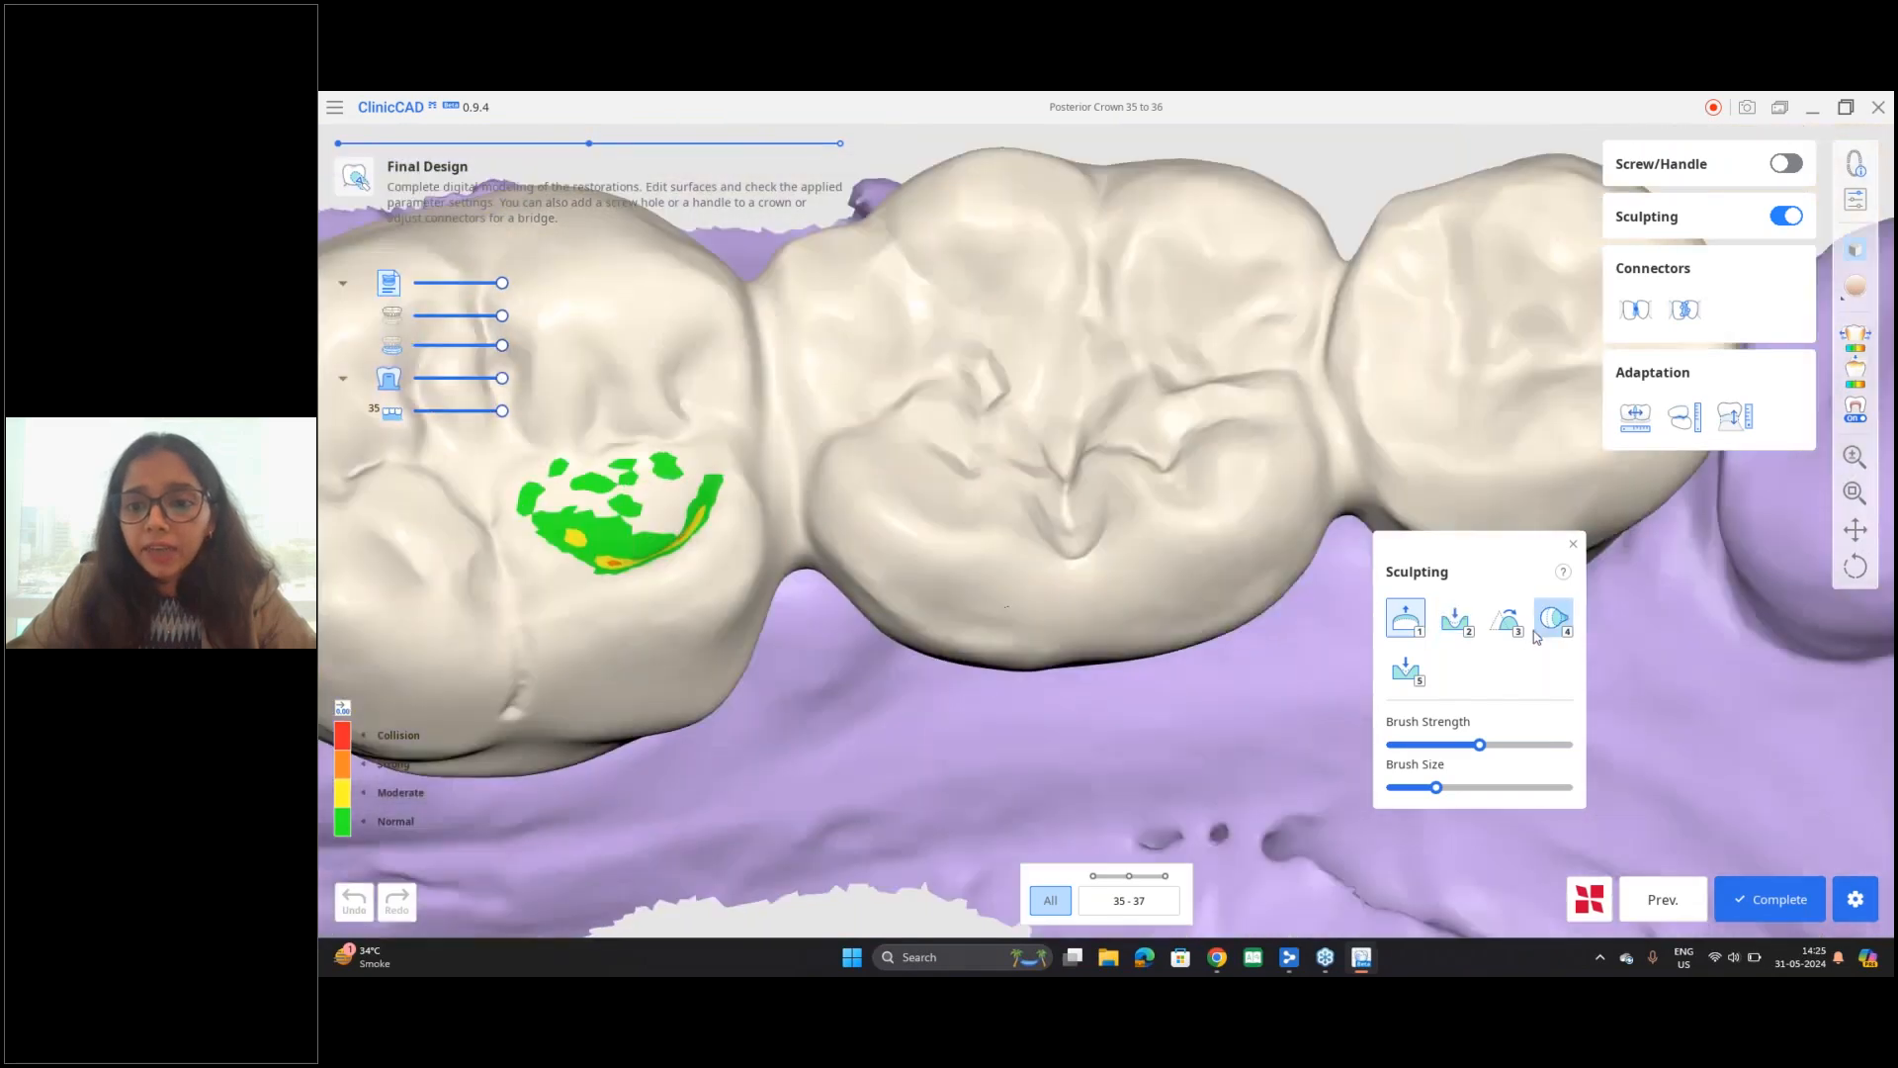
left_click(1505, 619)
mouse_move(1061, 650)
right_mouse_down()
mouse_move(1123, 530)
mouse_move(945, 521)
mouse_move(664, 419)
right_mouse_up()
left_click_drag(1450, 788, 1514, 788)
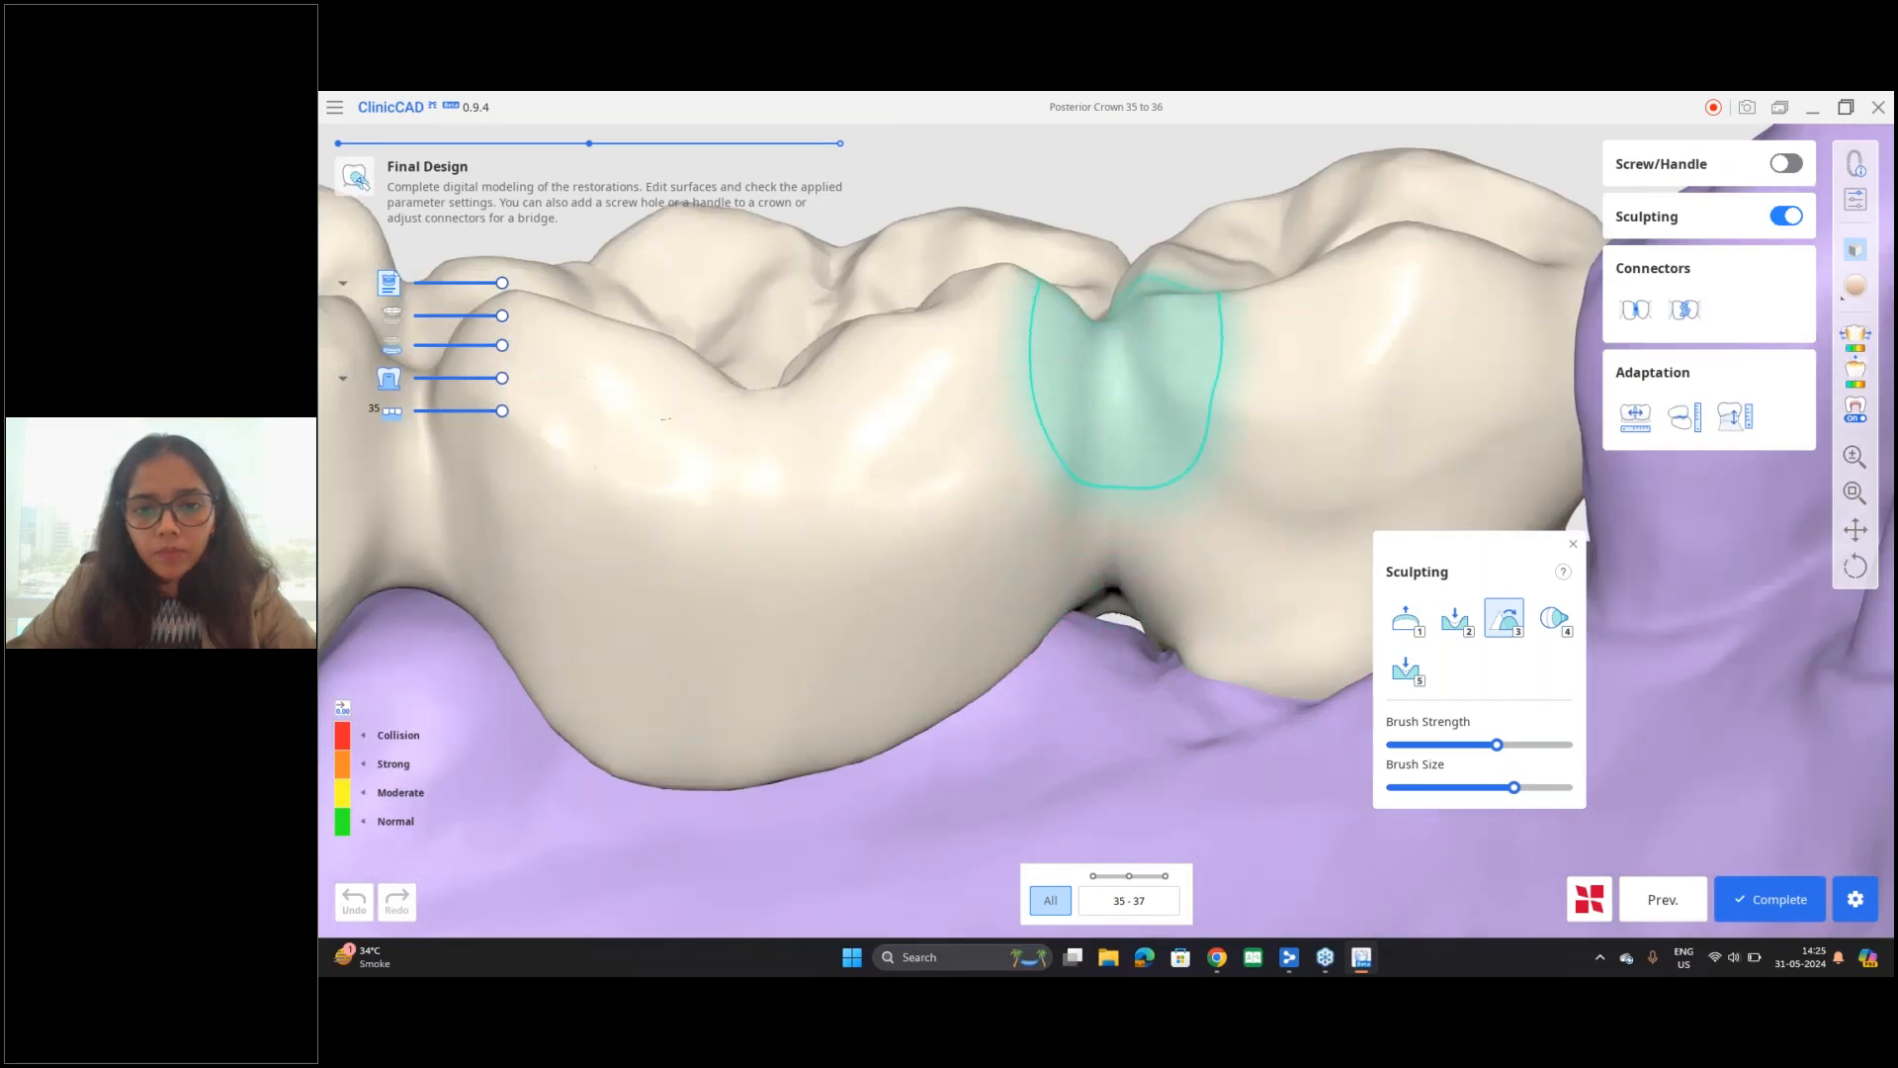
mouse_move(1052, 502)
left_mouse_down()
mouse_move(881, 555)
mouse_move(903, 551)
left_mouse_up()
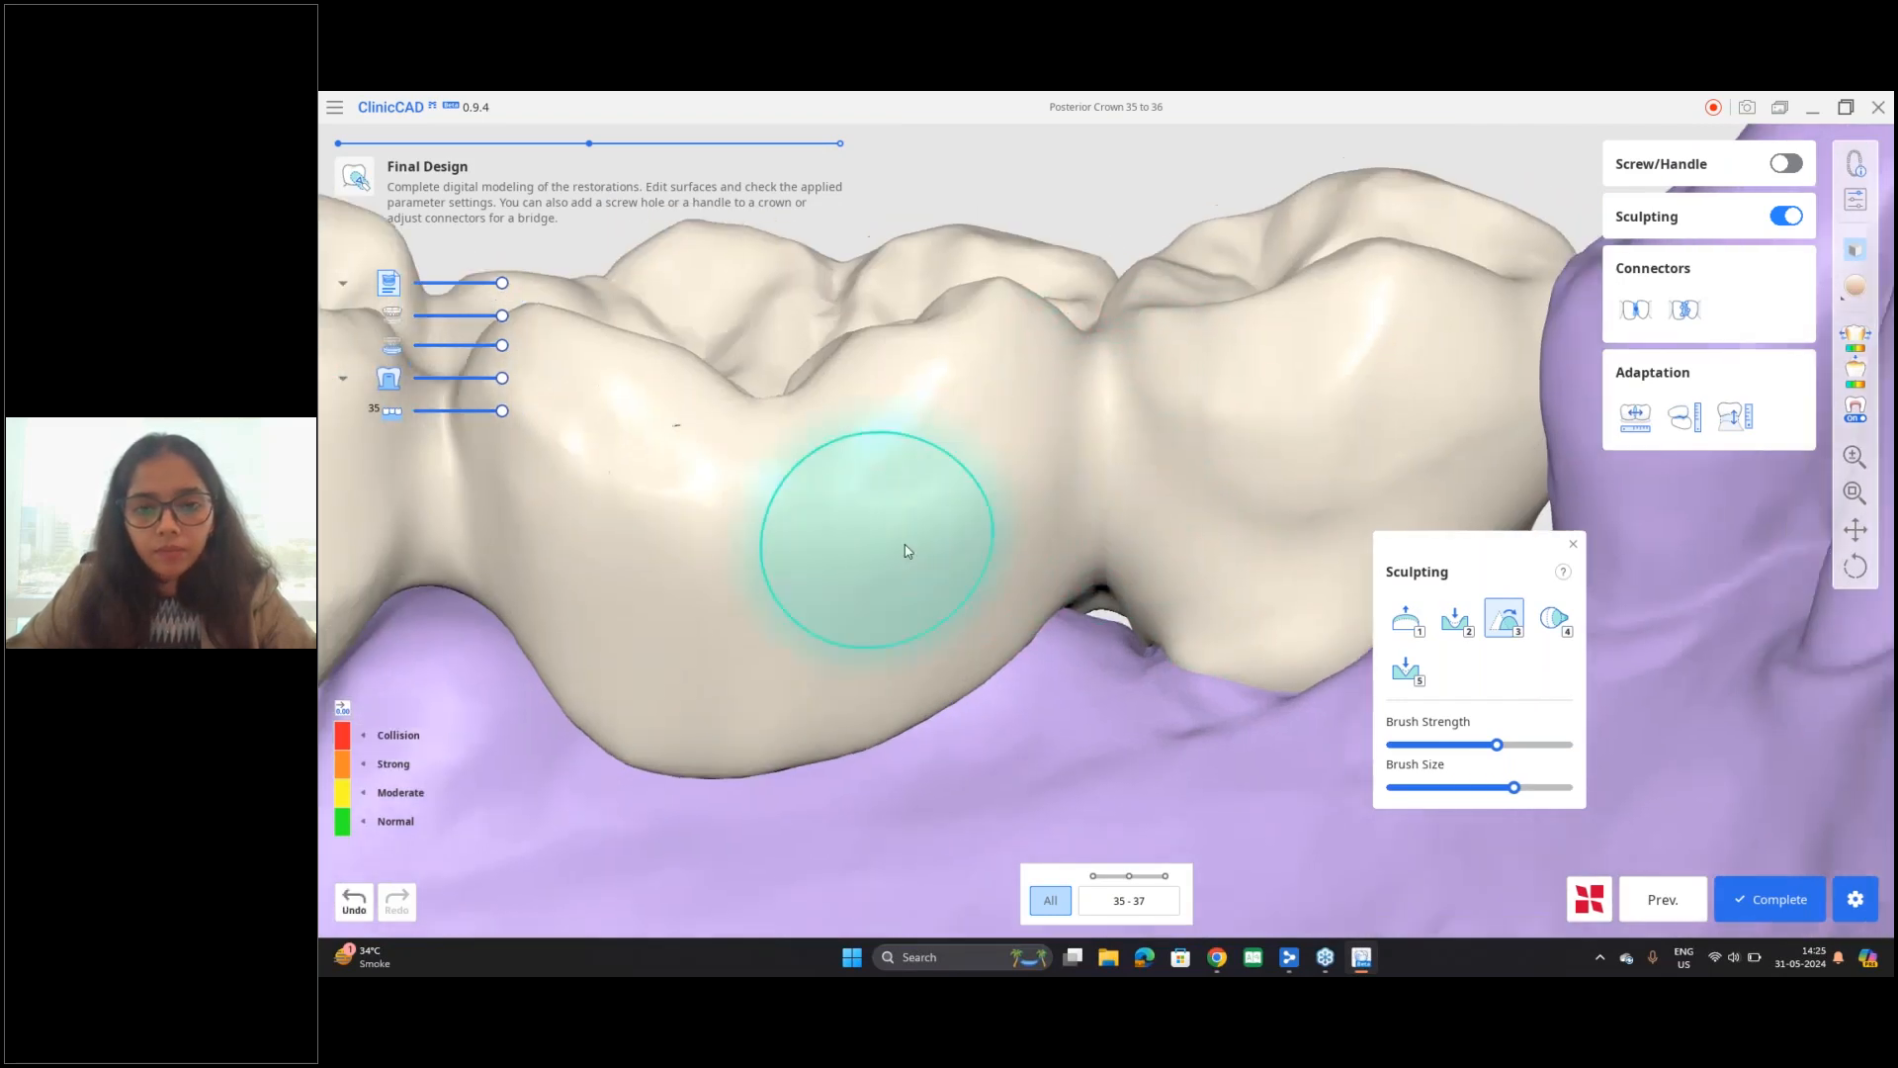
Step: Smooth the connector area between teeth 36 and 37 and the adjoining lingual and buccal walls
middle_click_drag(903, 551, 1313, 550)
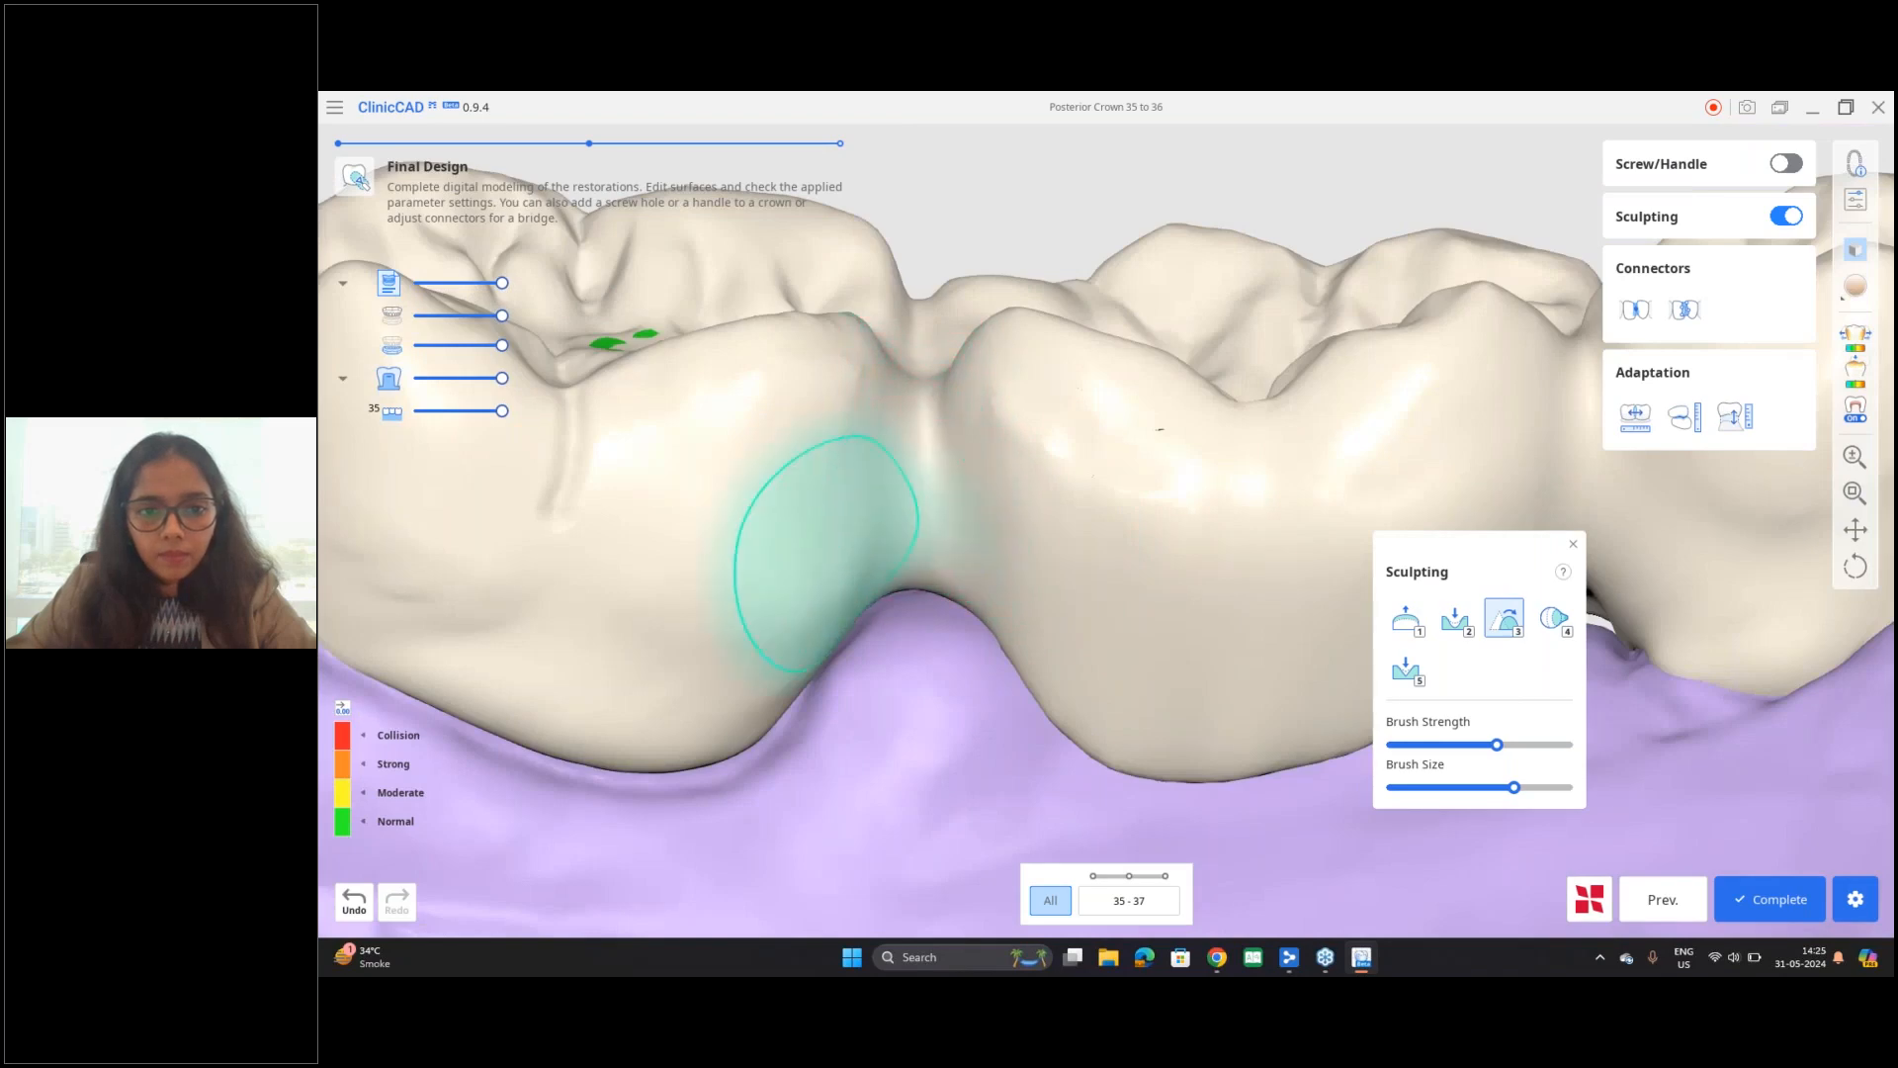
middle_click_drag(907, 605, 1264, 602)
left_click_drag(851, 589, 734, 452)
mouse_move(1164, 493)
right_mouse_down()
mouse_move(1145, 615)
mouse_move(1098, 412)
mouse_move(1153, 449)
mouse_move(1130, 674)
mouse_move(1029, 745)
right_mouse_up()
middle_click_drag(1029, 747, 903, 827)
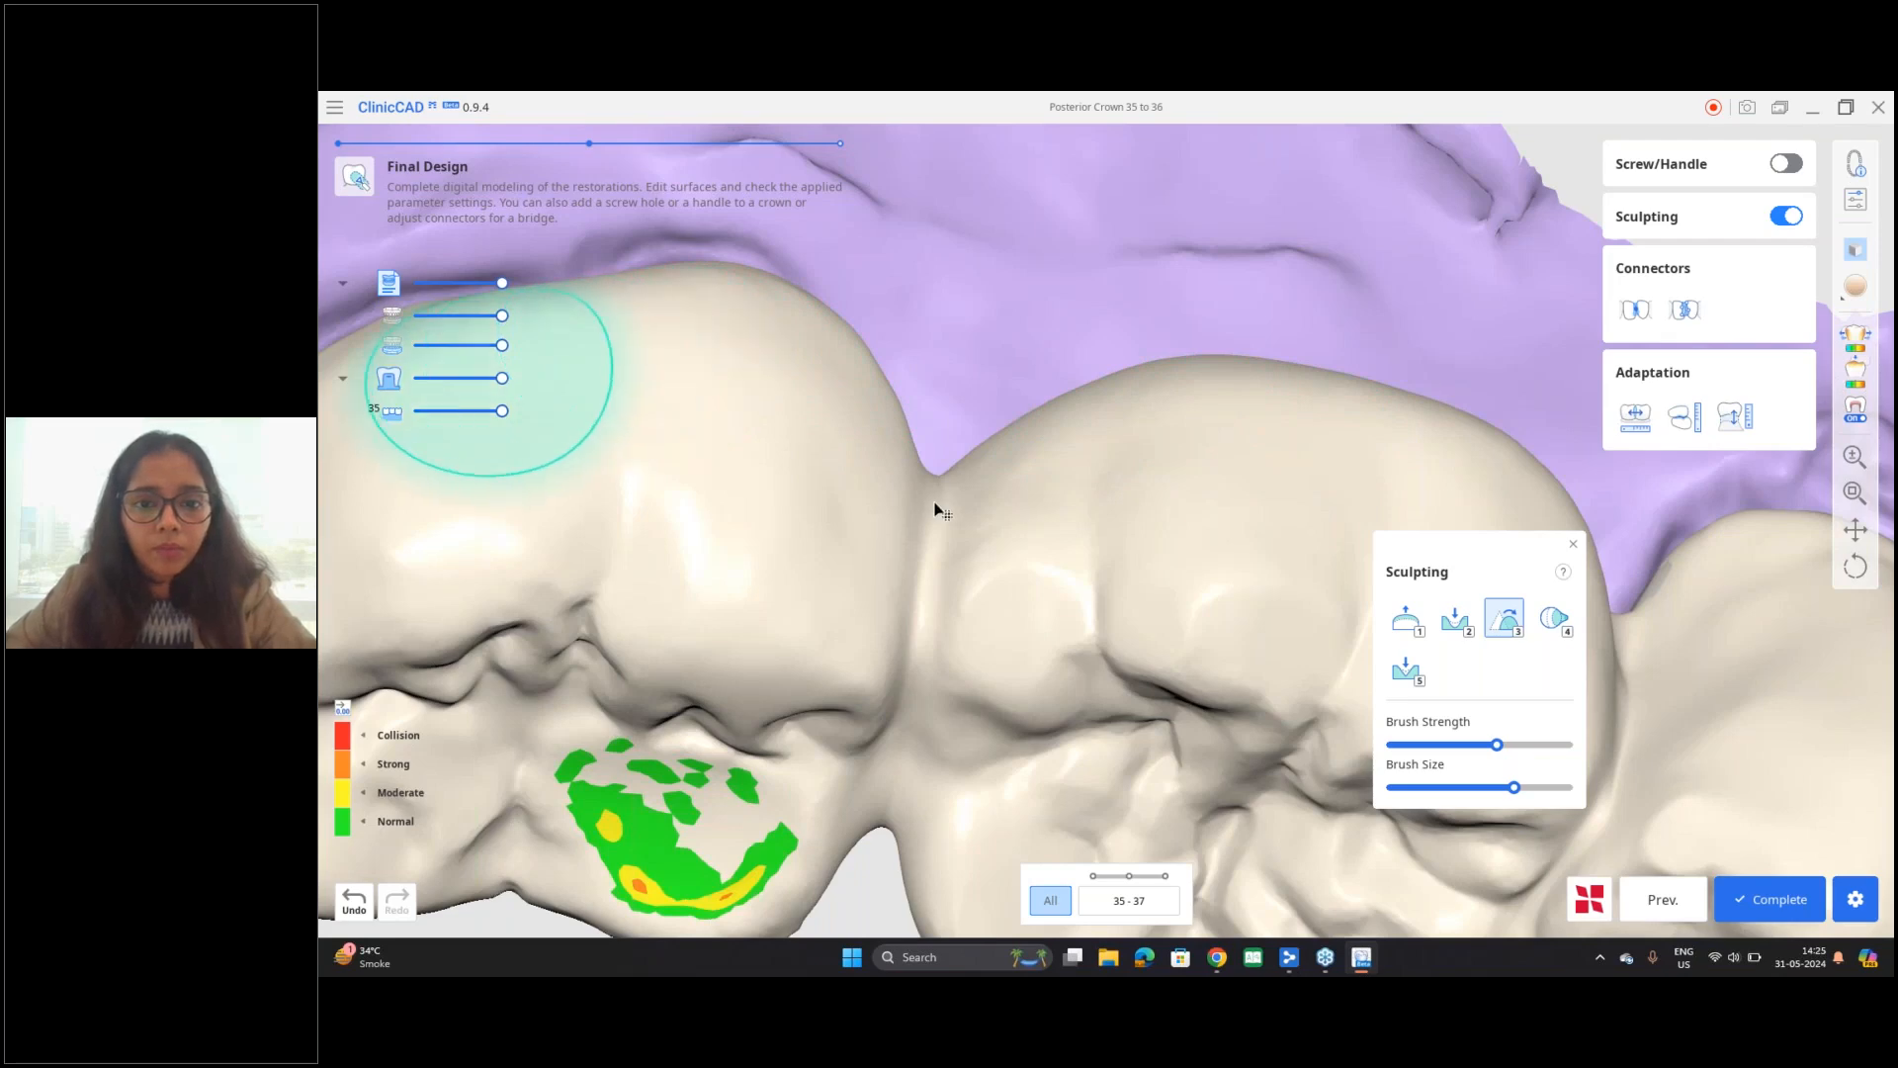
Step: Reduce the Smooth brush's strength and size, and check the inner crown parameter settings
scroll(935, 510, "down", 4)
right_click_drag(934, 510, 988, 341)
right_click_drag(970, 649, 1130, 376)
mouse_move(751, 440)
right_mouse_down()
mouse_move(936, 352)
mouse_move(1123, 716)
right_mouse_up()
middle_click_drag(921, 361, 1034, 597)
scroll(1034, 597, "up", 3)
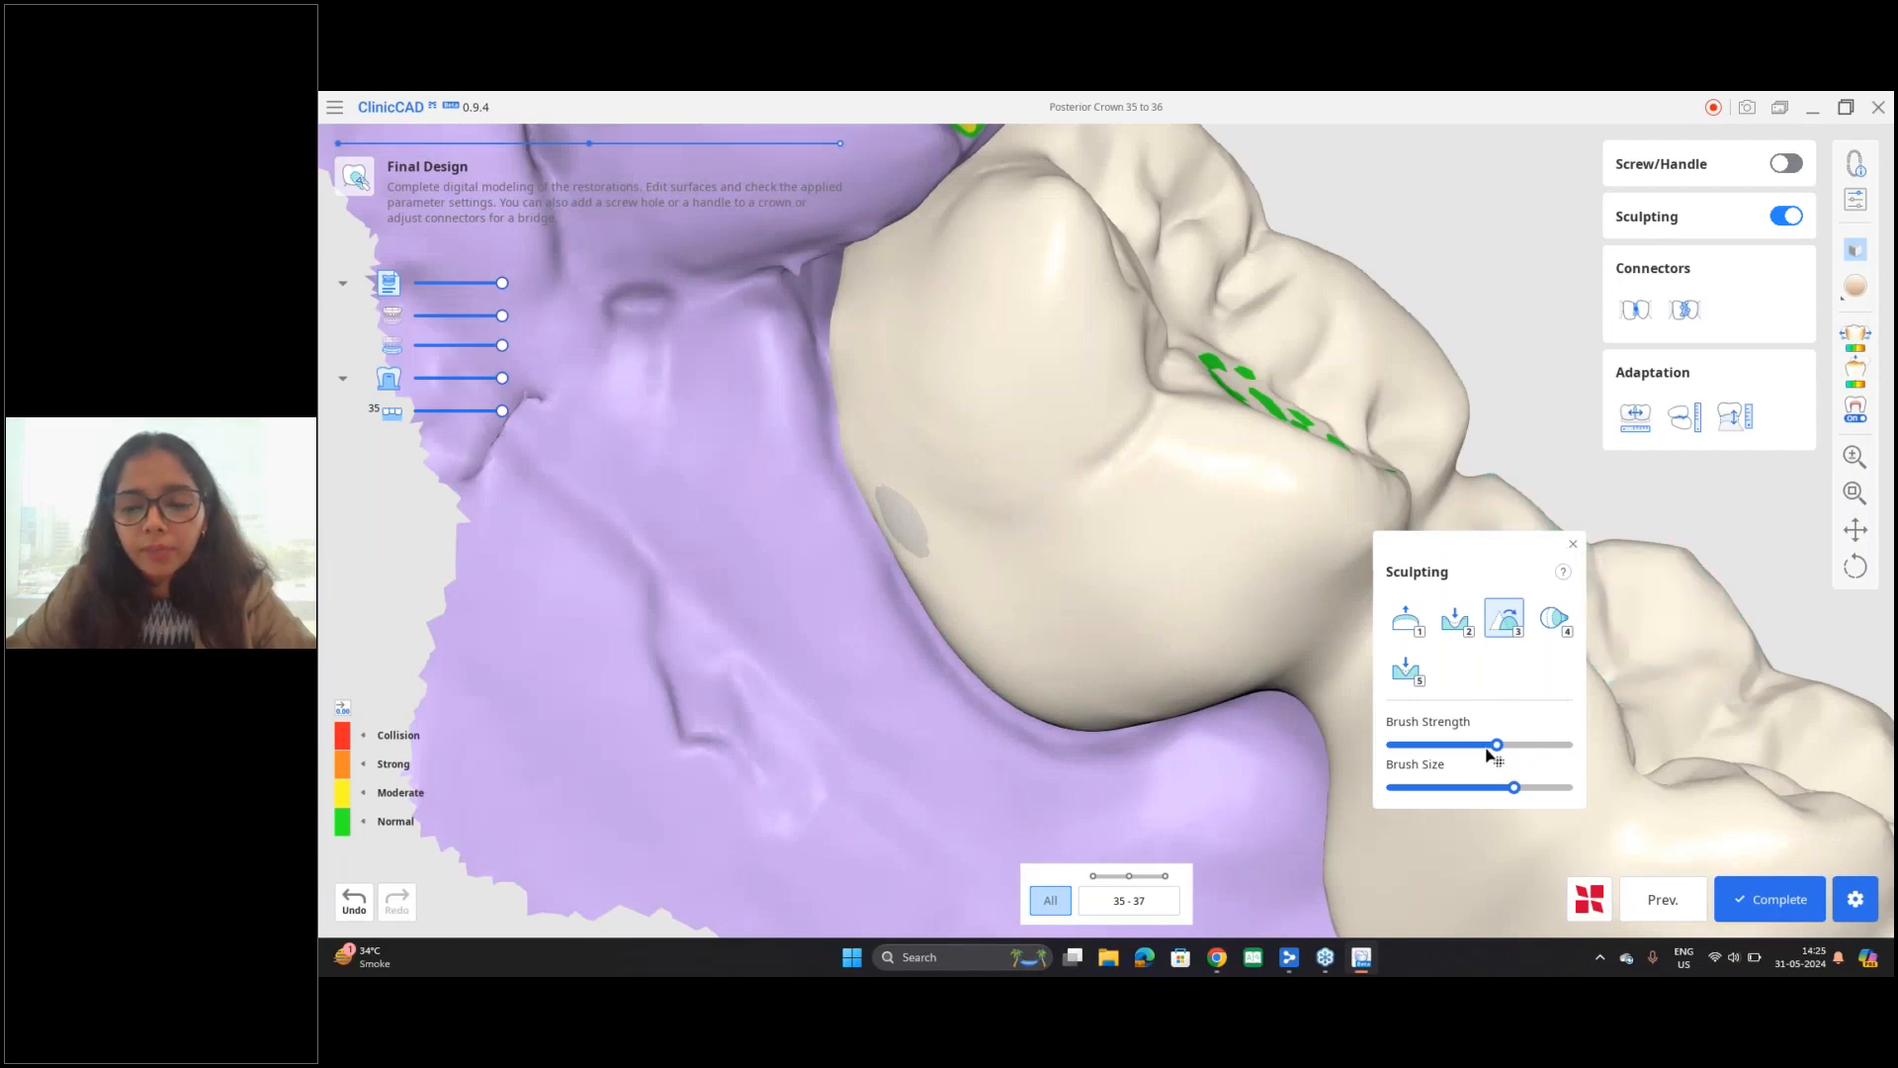
mouse_move(1516, 791)
left_mouse_down()
mouse_move(1466, 796)
mouse_move(1483, 754)
mouse_move(1465, 753)
left_mouse_up()
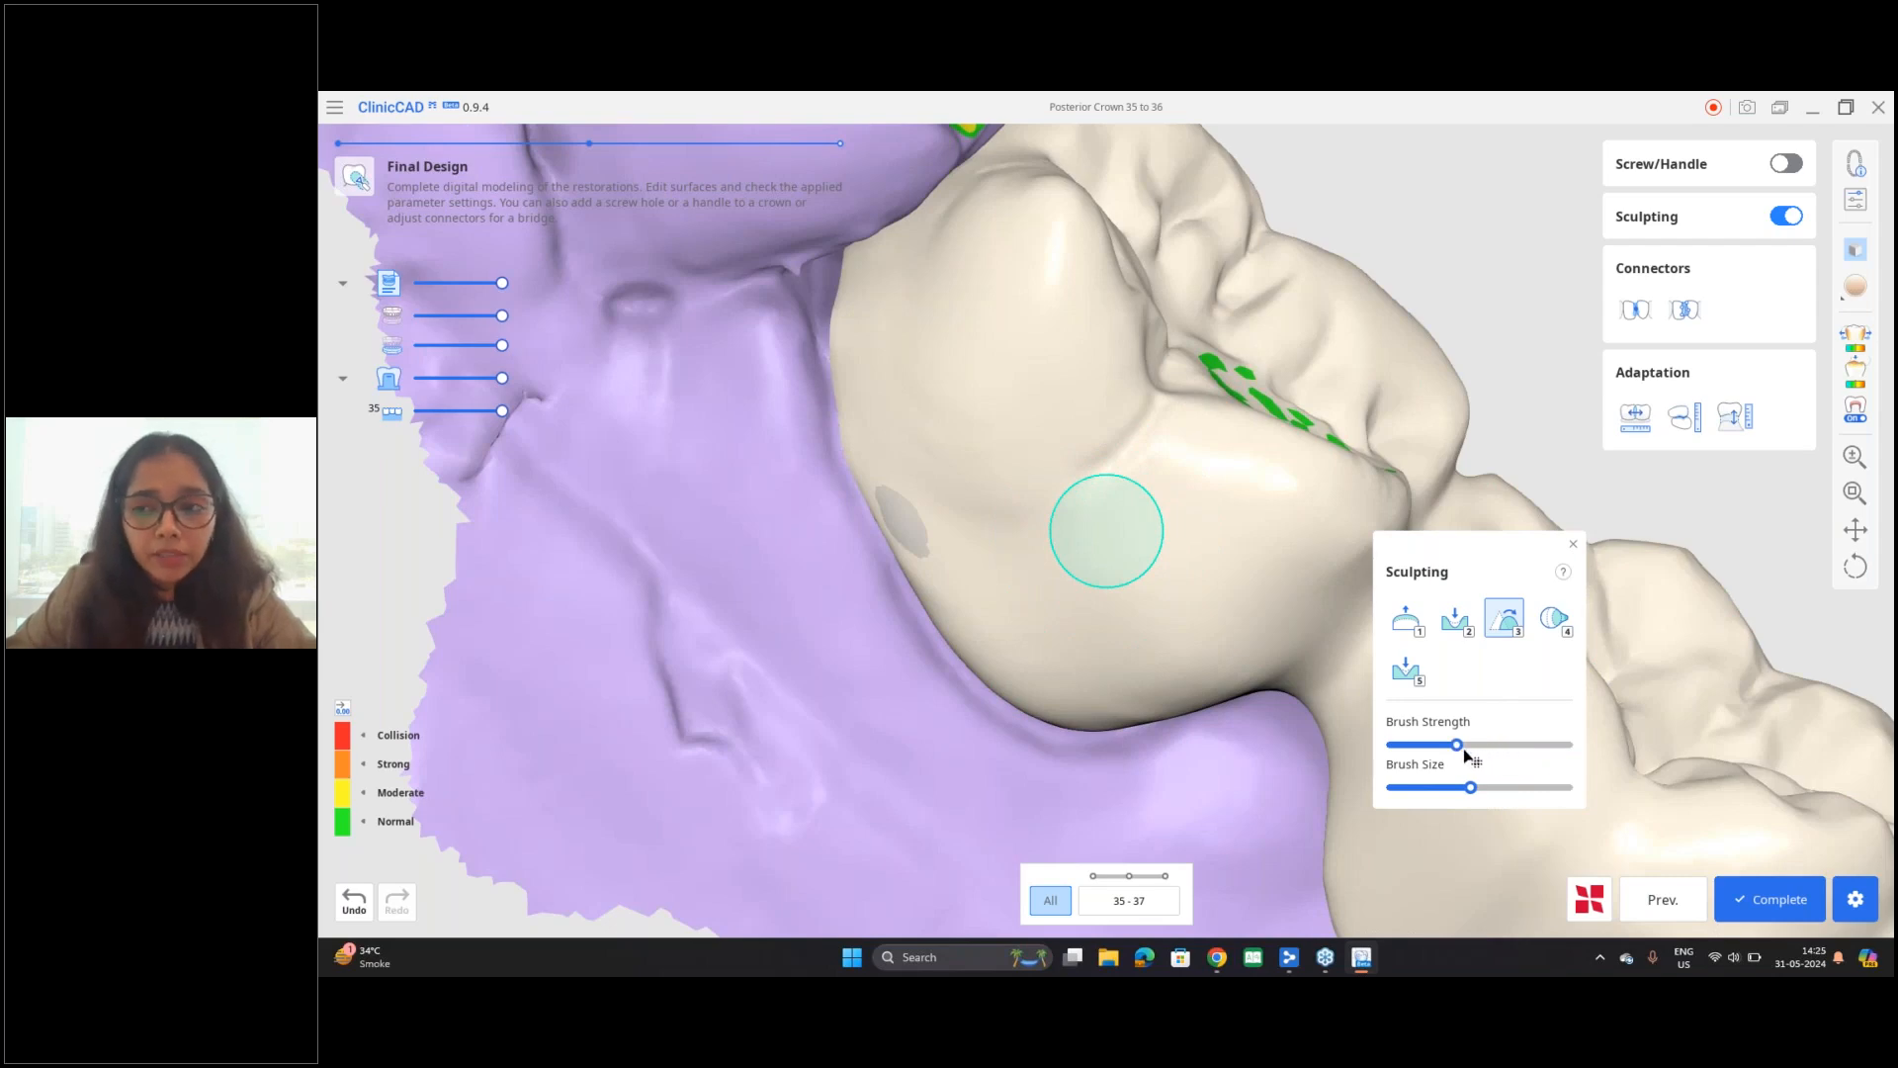
left_click(1858, 201)
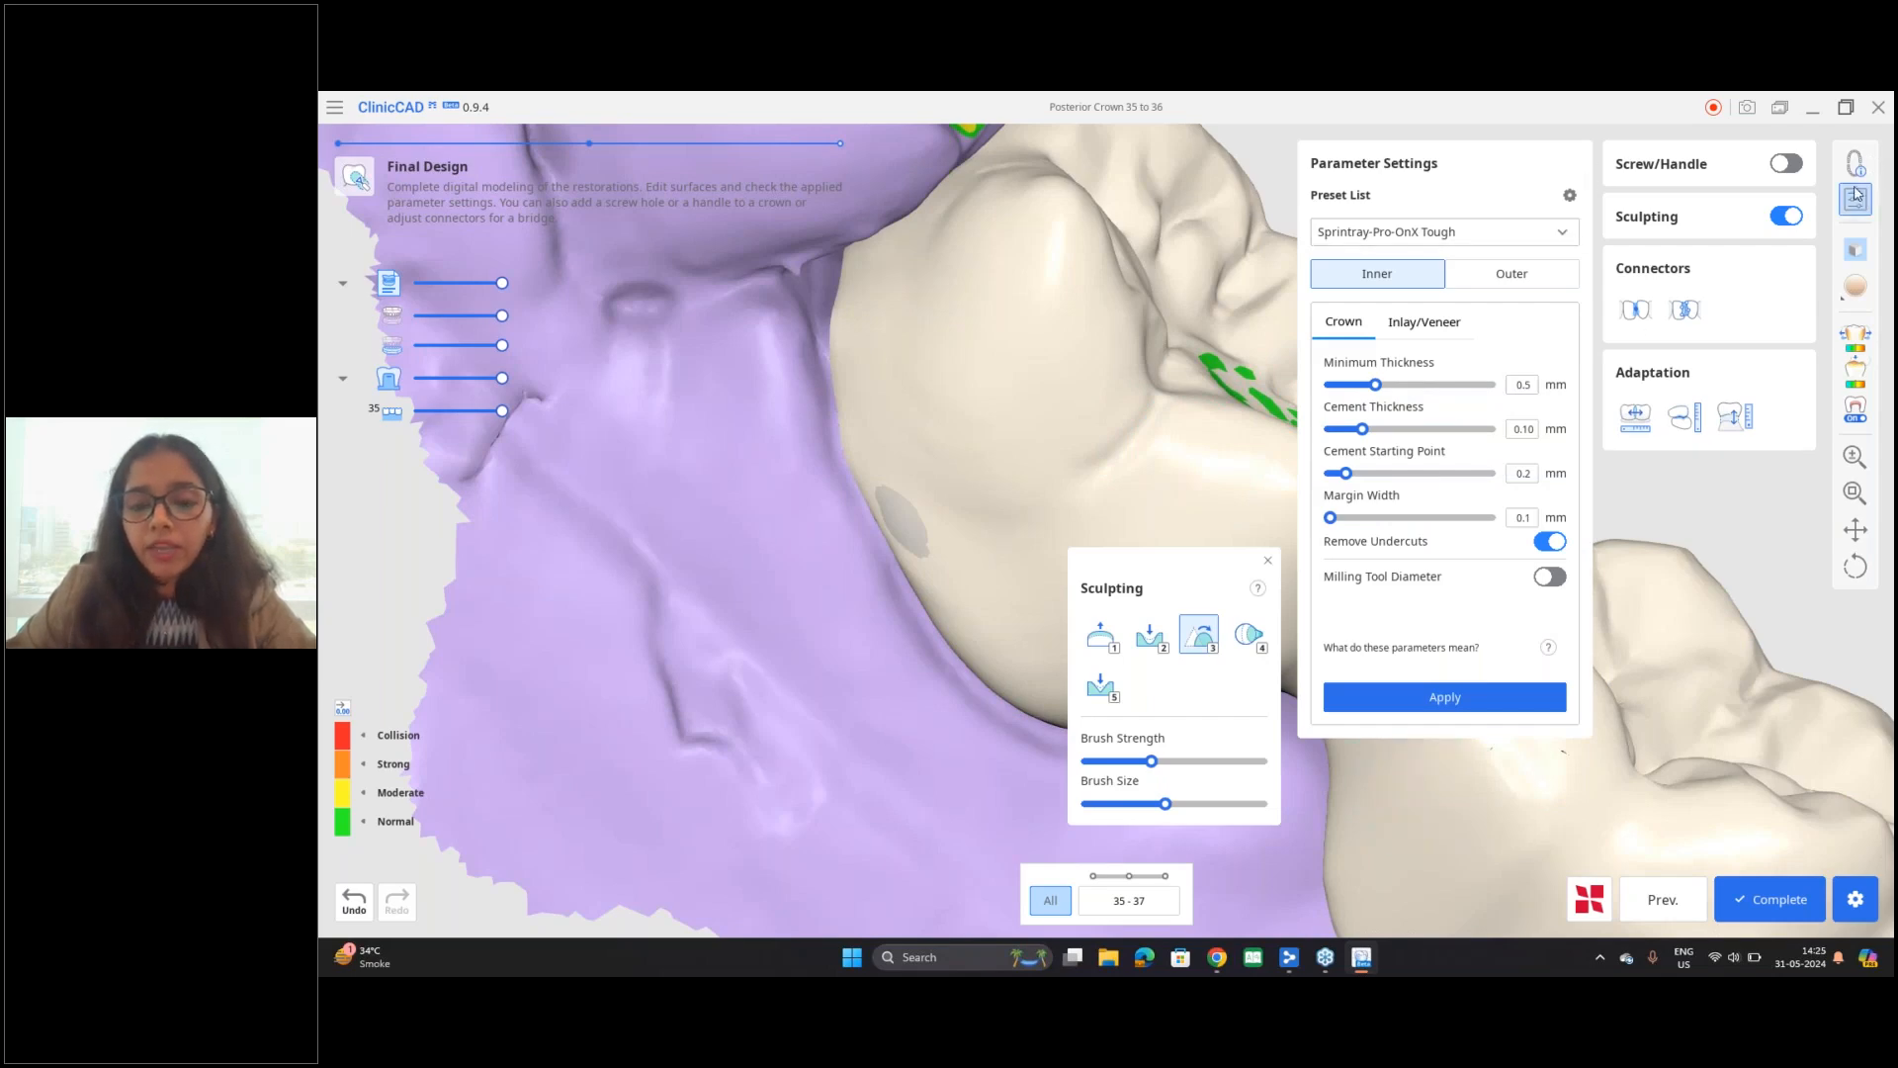
left_click(1855, 201)
Step: Add material over the gray spot on the distolingual wall of tooth 37 with a slightly stronger Add brush
left_click(1095, 638)
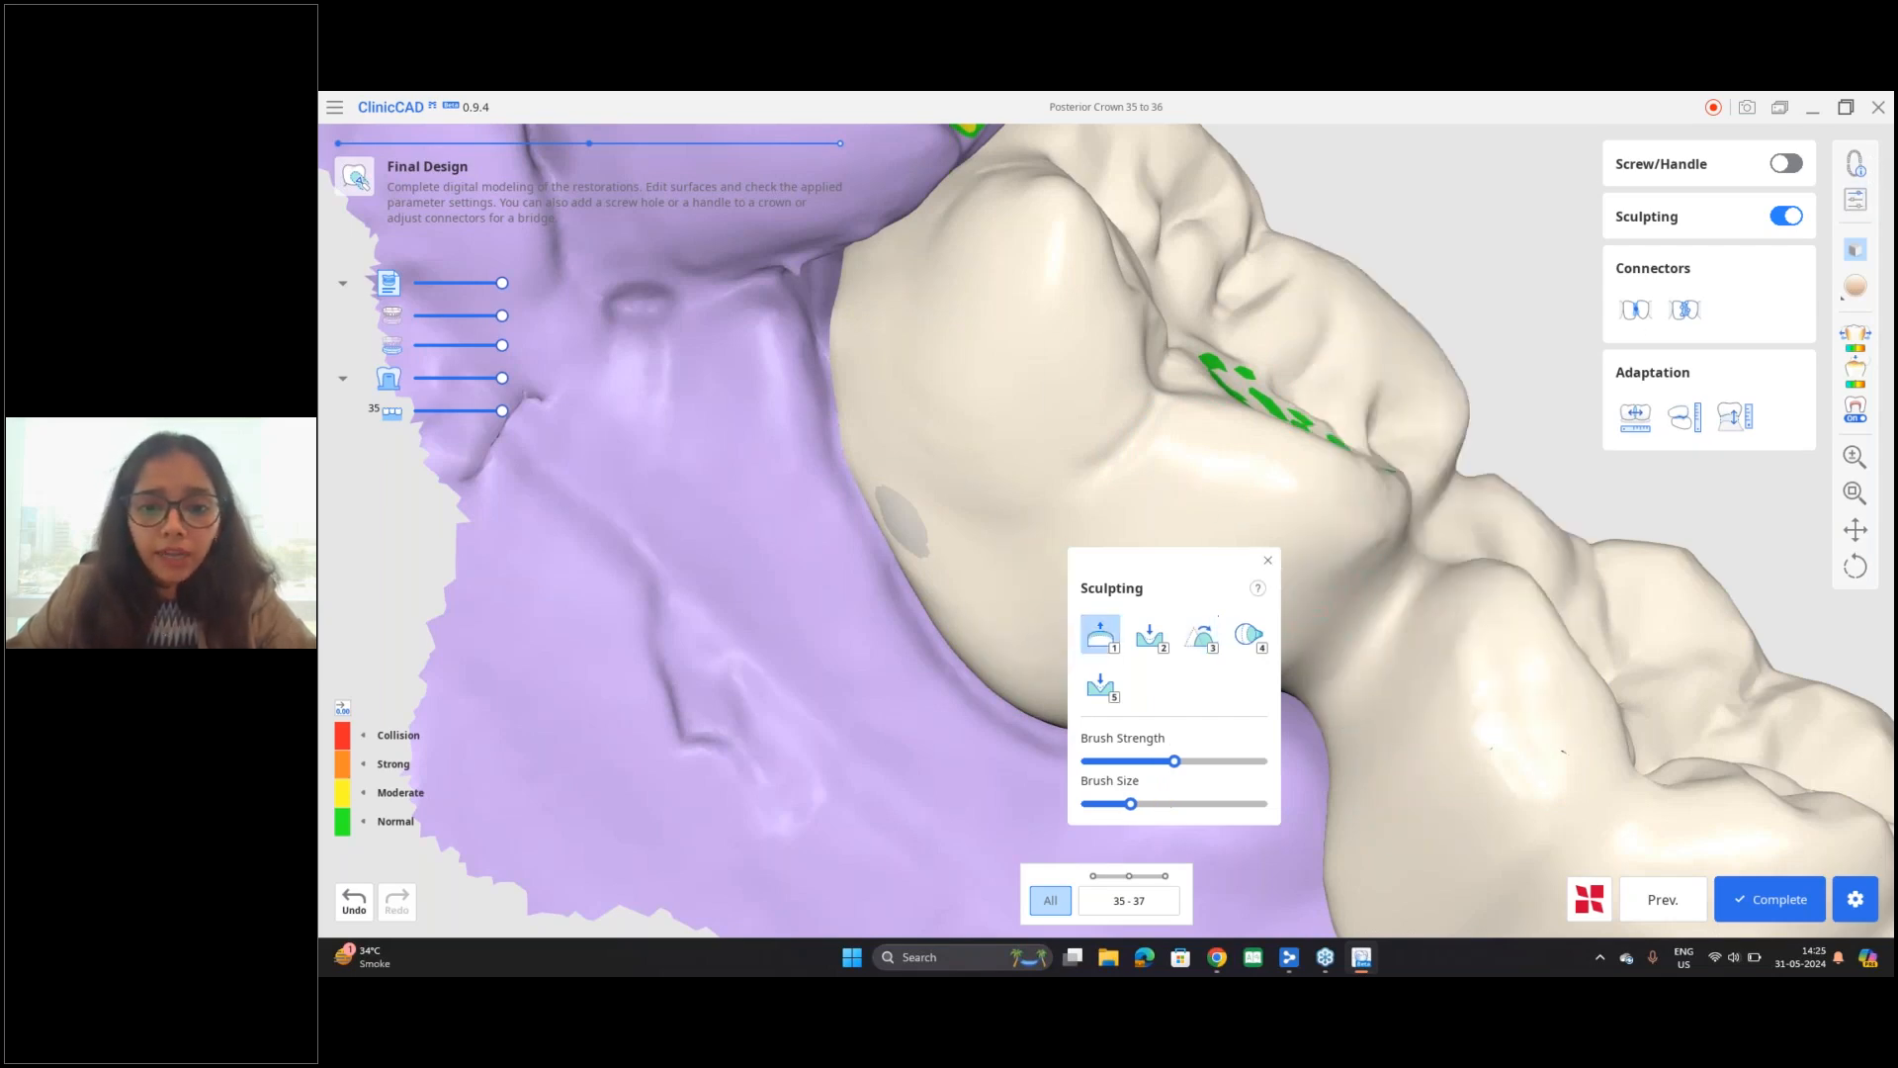
left_click_drag(1175, 761, 1189, 762)
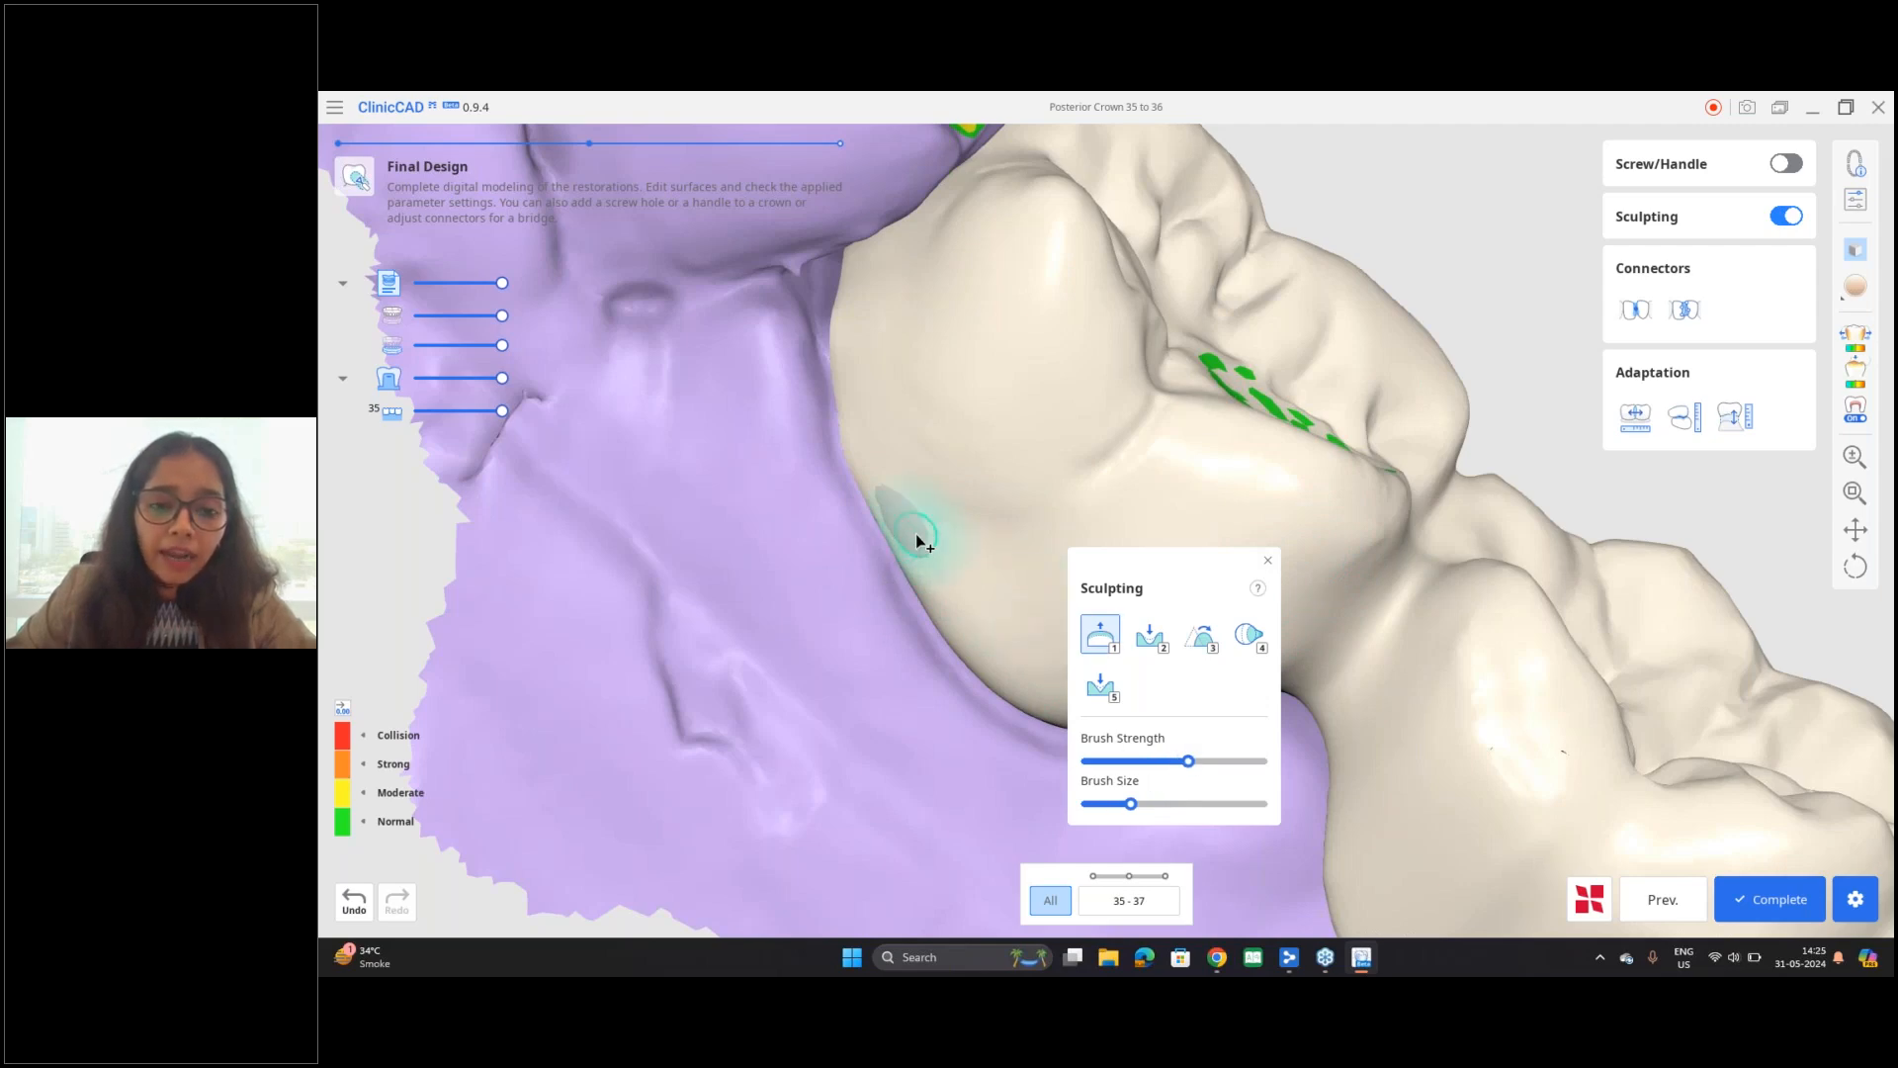
left_click_drag(918, 545, 893, 494)
Step: Smooth the added material on the distolingual wall of tooth 37 near the gum line with a small Smooth brush
left_click(1250, 641)
left_click(1199, 634)
mouse_move(1130, 803)
left_mouse_down()
mouse_move(1169, 804)
mouse_move(1137, 805)
left_mouse_up()
right_click_drag(880, 603, 981, 595)
scroll(930, 510, "up", 2)
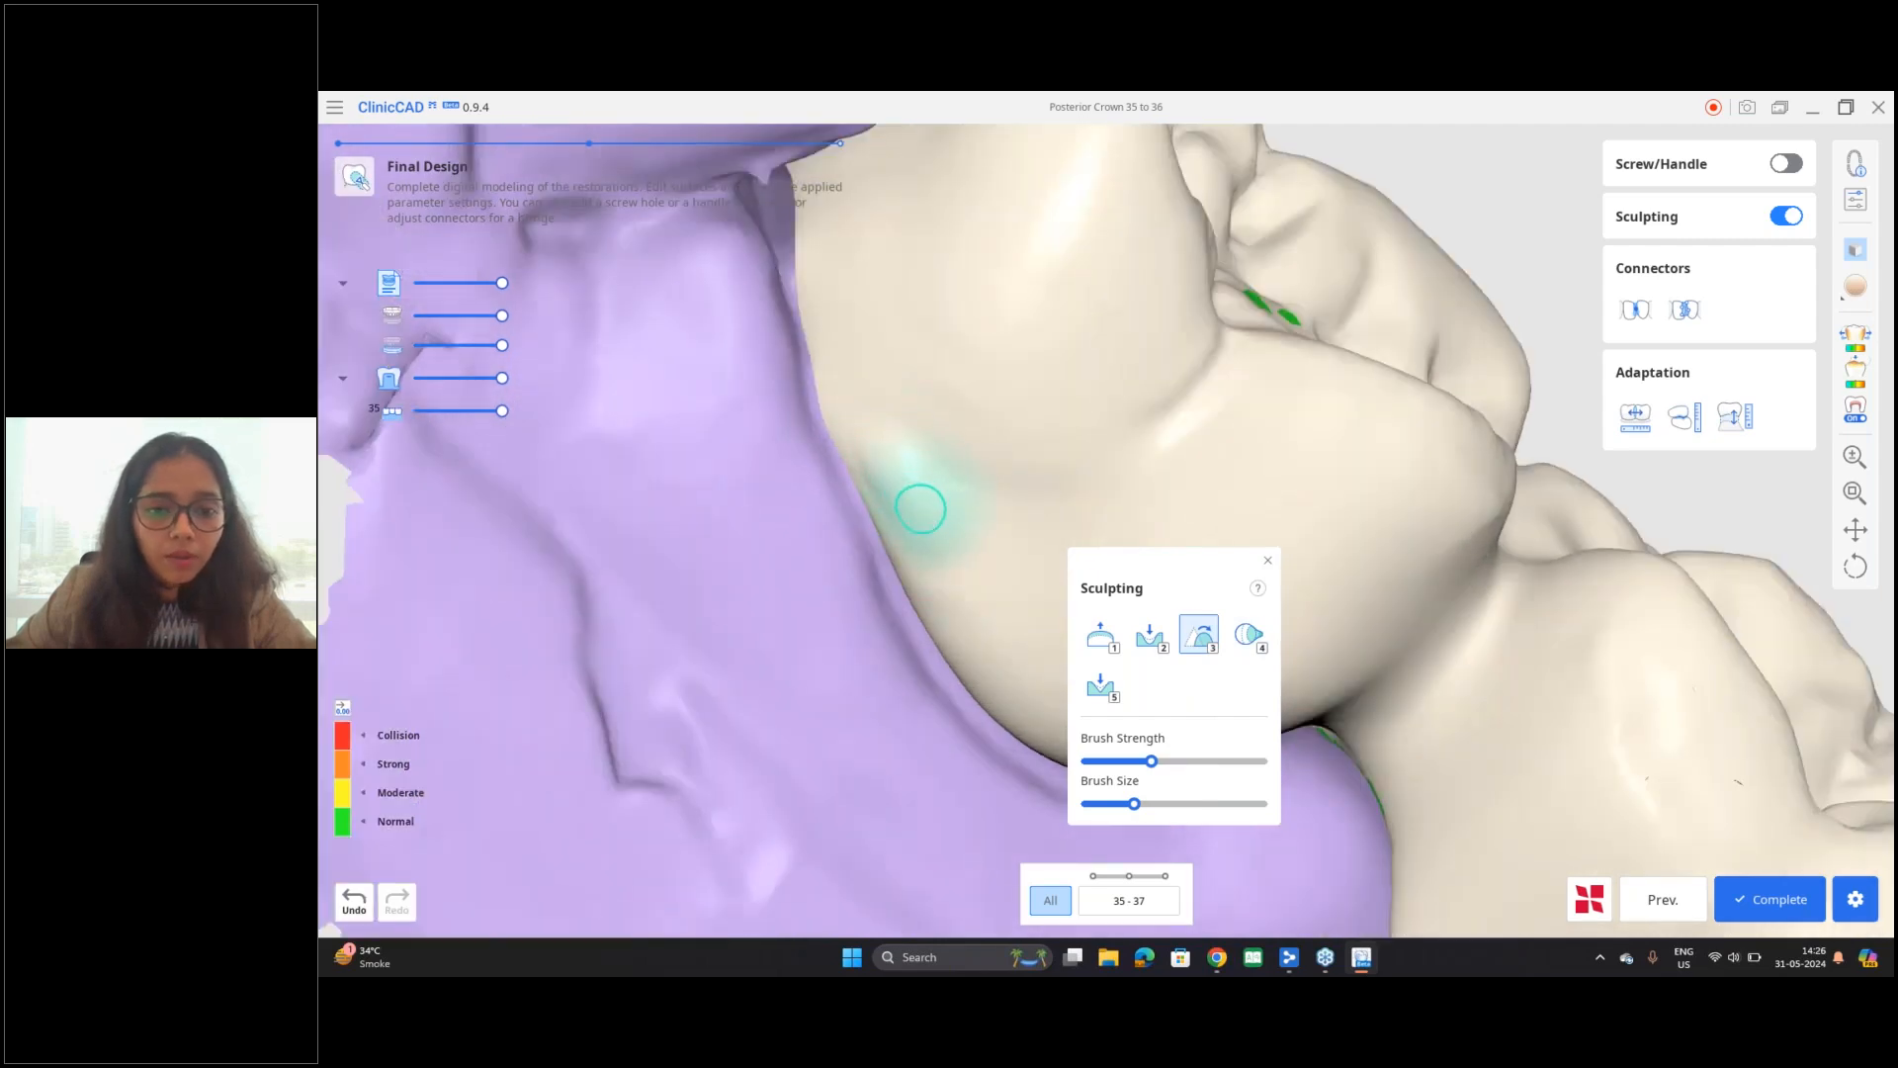
scroll(922, 579, "down", 2)
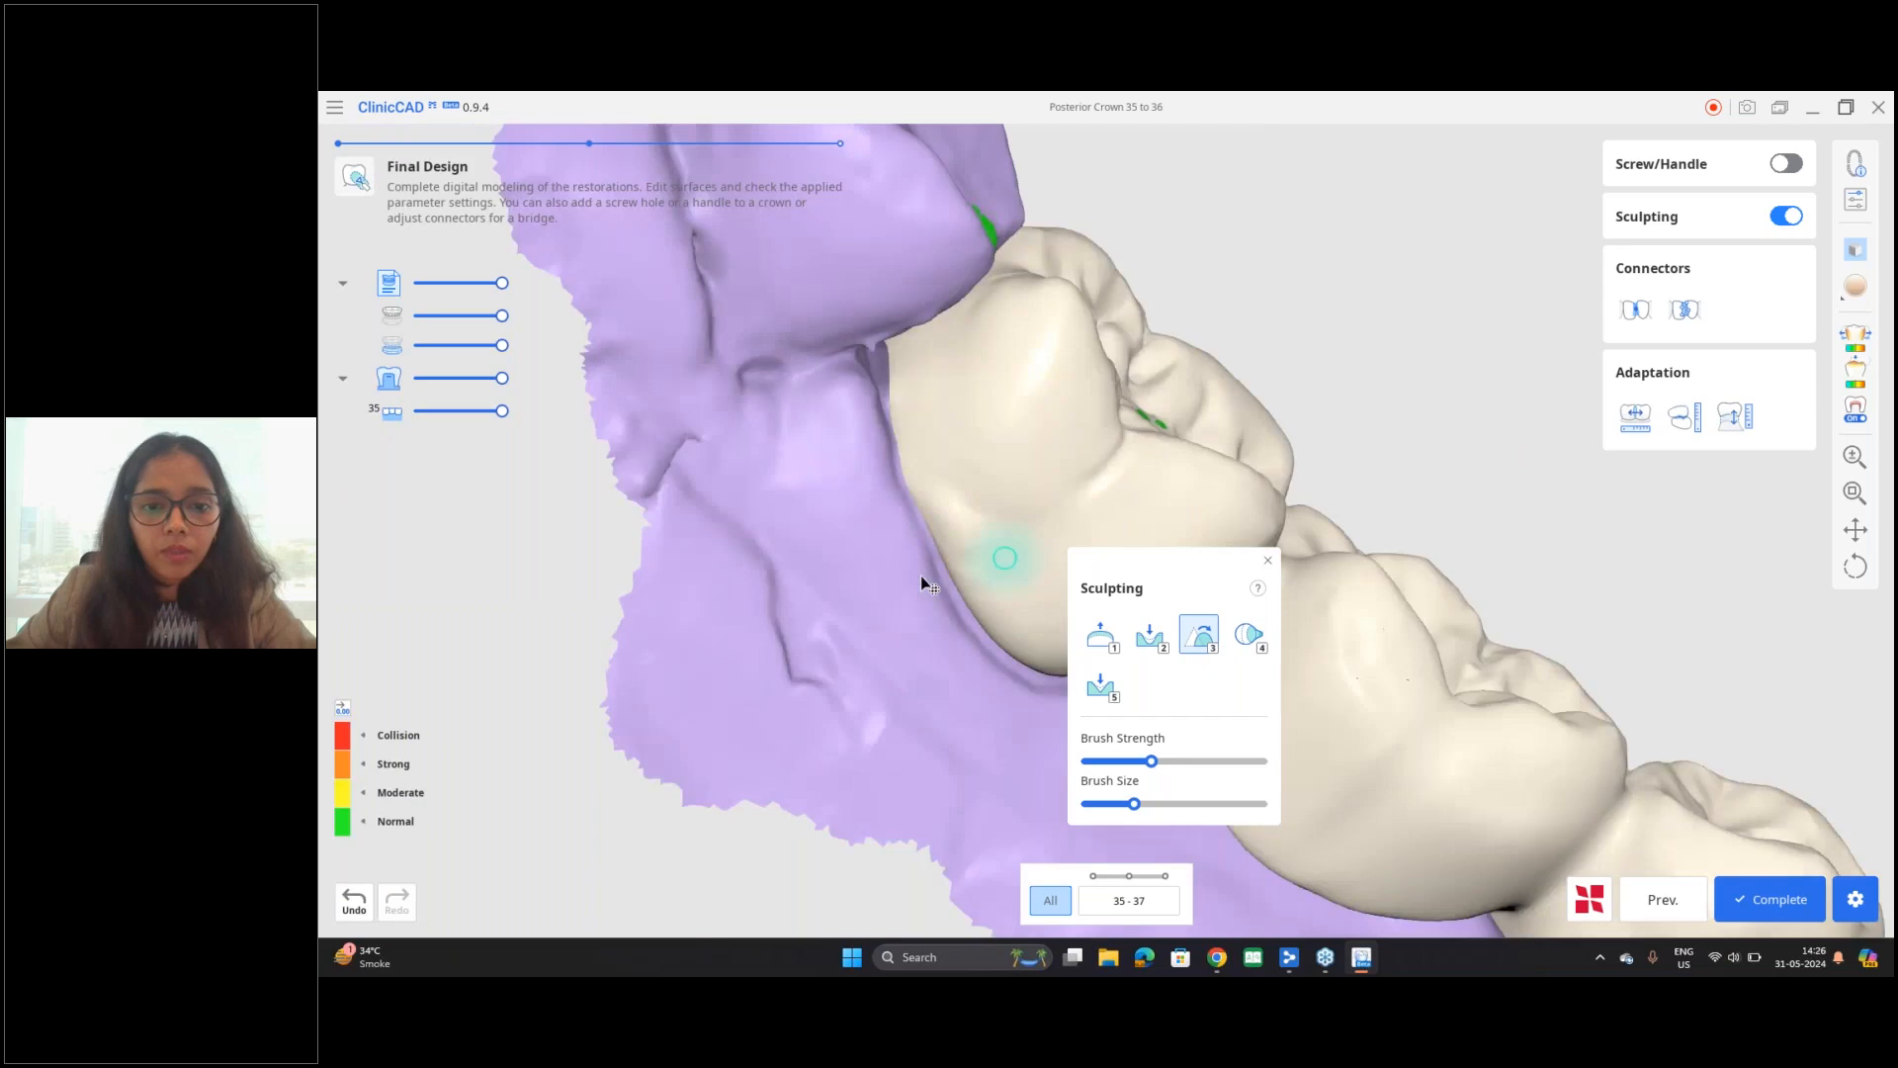
Step: Examine the bridge's surface and occlusal contacts from the lingual and occlusal sides
scroll(922, 578, "down", 3)
right_click_drag(1080, 504, 989, 613)
middle_click_drag(870, 563, 576, 567)
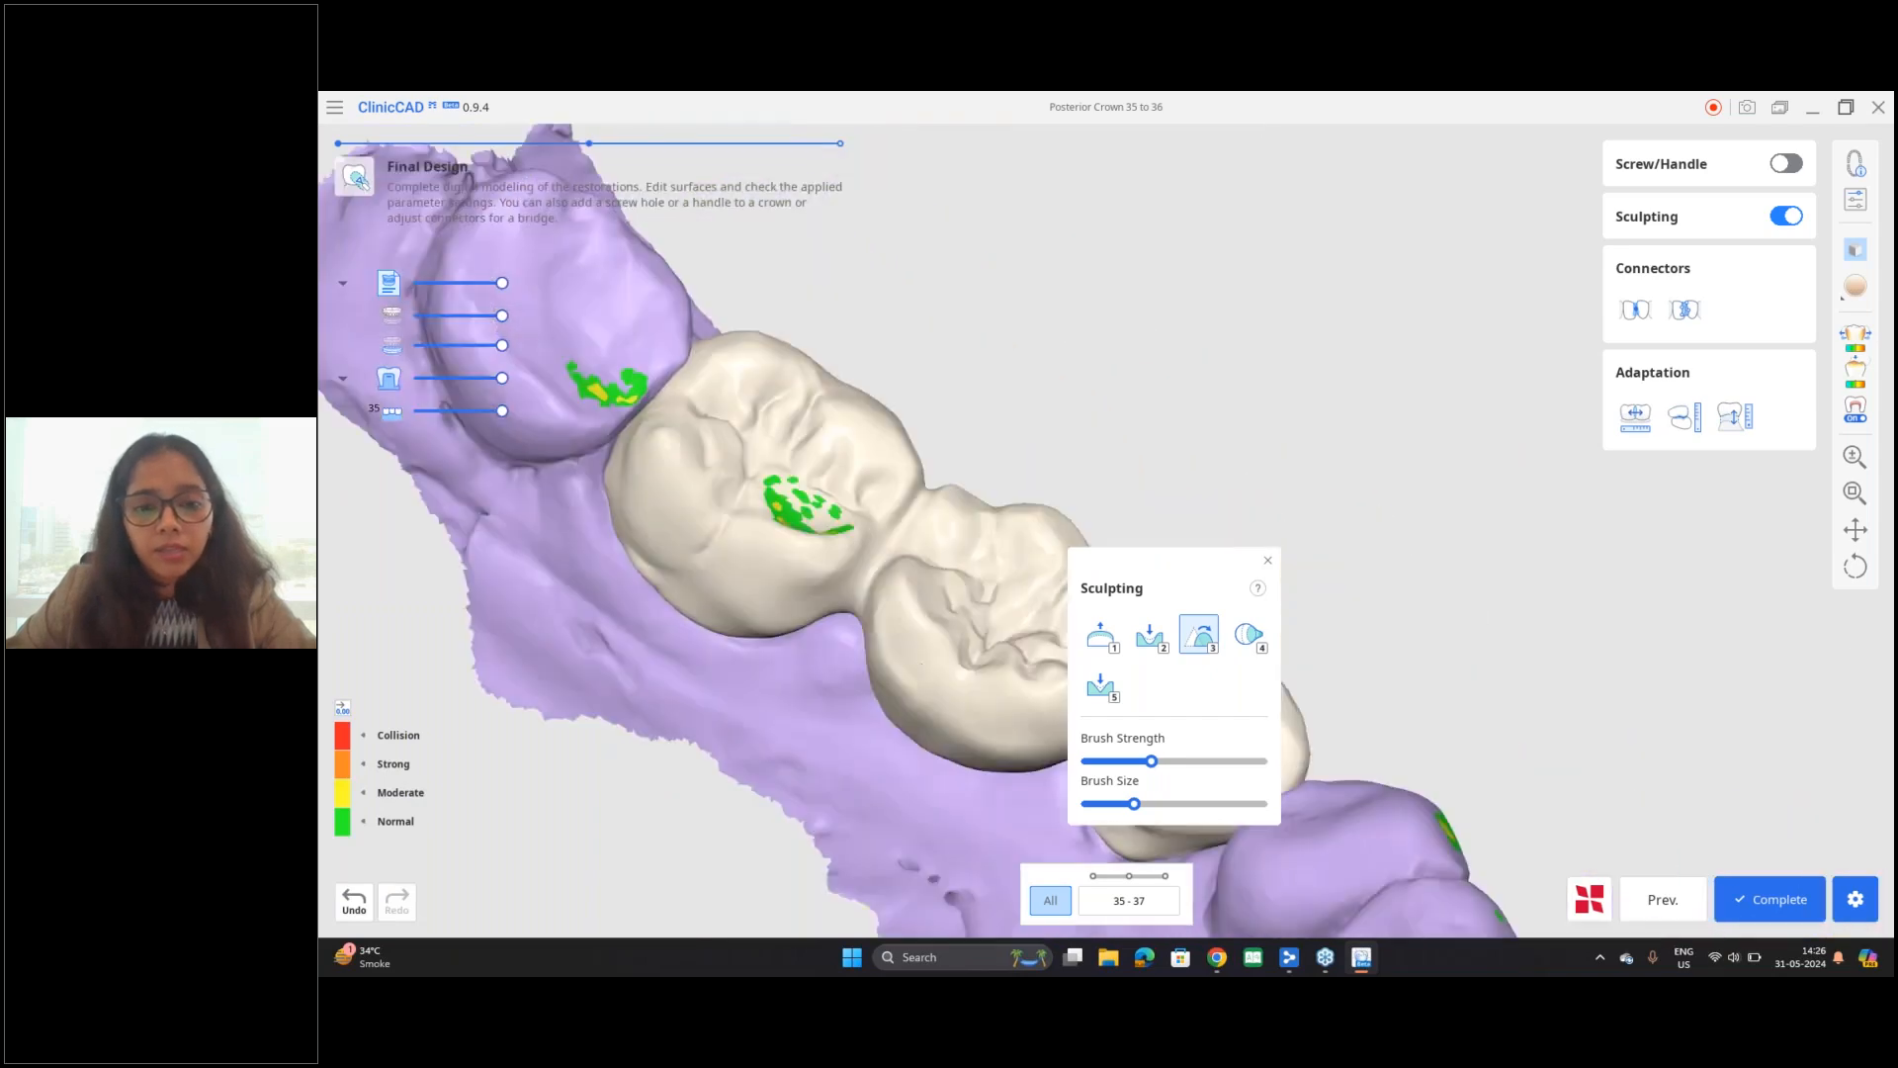
right_click_drag(922, 663, 892, 694)
middle_click_drag(892, 694, 940, 538)
right_click_drag(940, 538, 934, 554)
Step: Finish sculpting, check the bridge from the occlusal side, and complete the design, saving the project as "Posterior Crown 35 to 36"
left_click(1268, 560)
right_click_drag(1123, 545, 1062, 504)
middle_click_drag(1064, 339, 1236, 383)
scroll(1392, 393, "down", 2)
right_click_drag(1242, 606, 1239, 572)
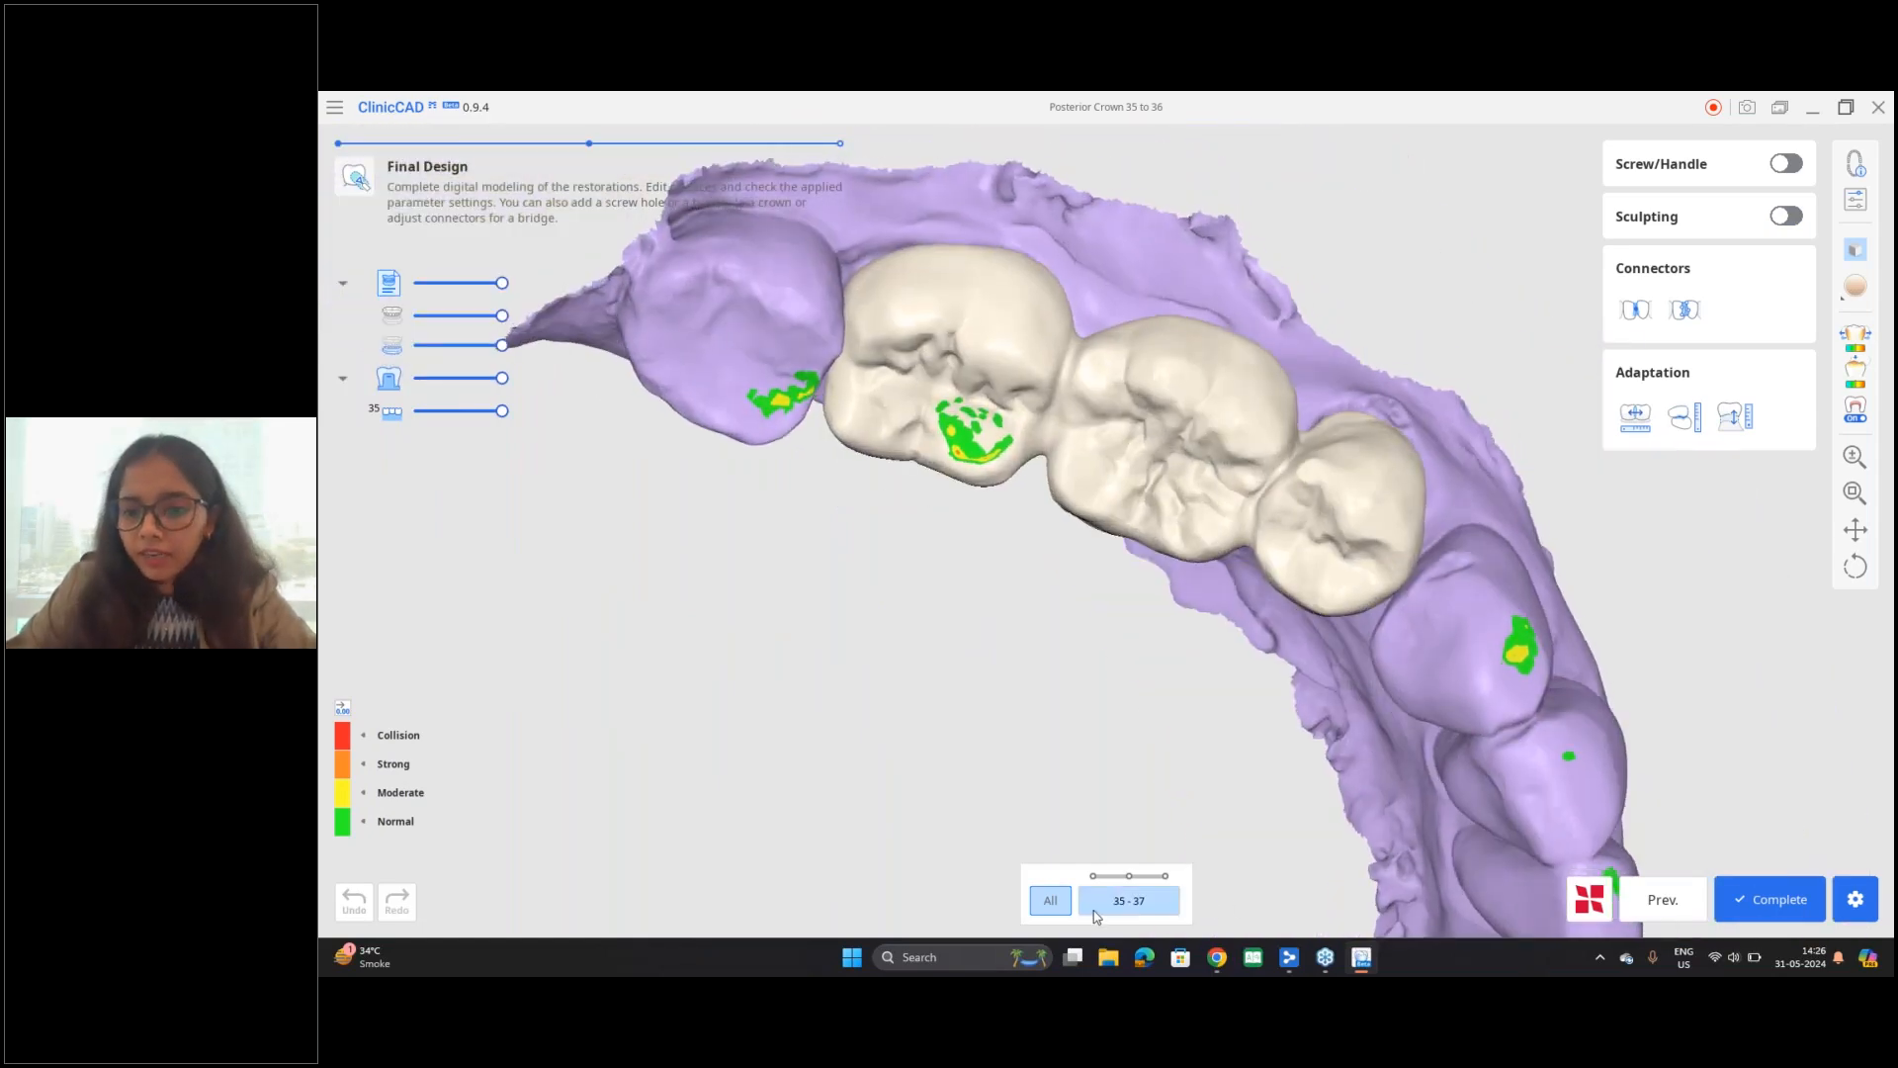
middle_click_drag(1464, 651, 1455, 524)
right_click_drag(1649, 749, 1620, 757)
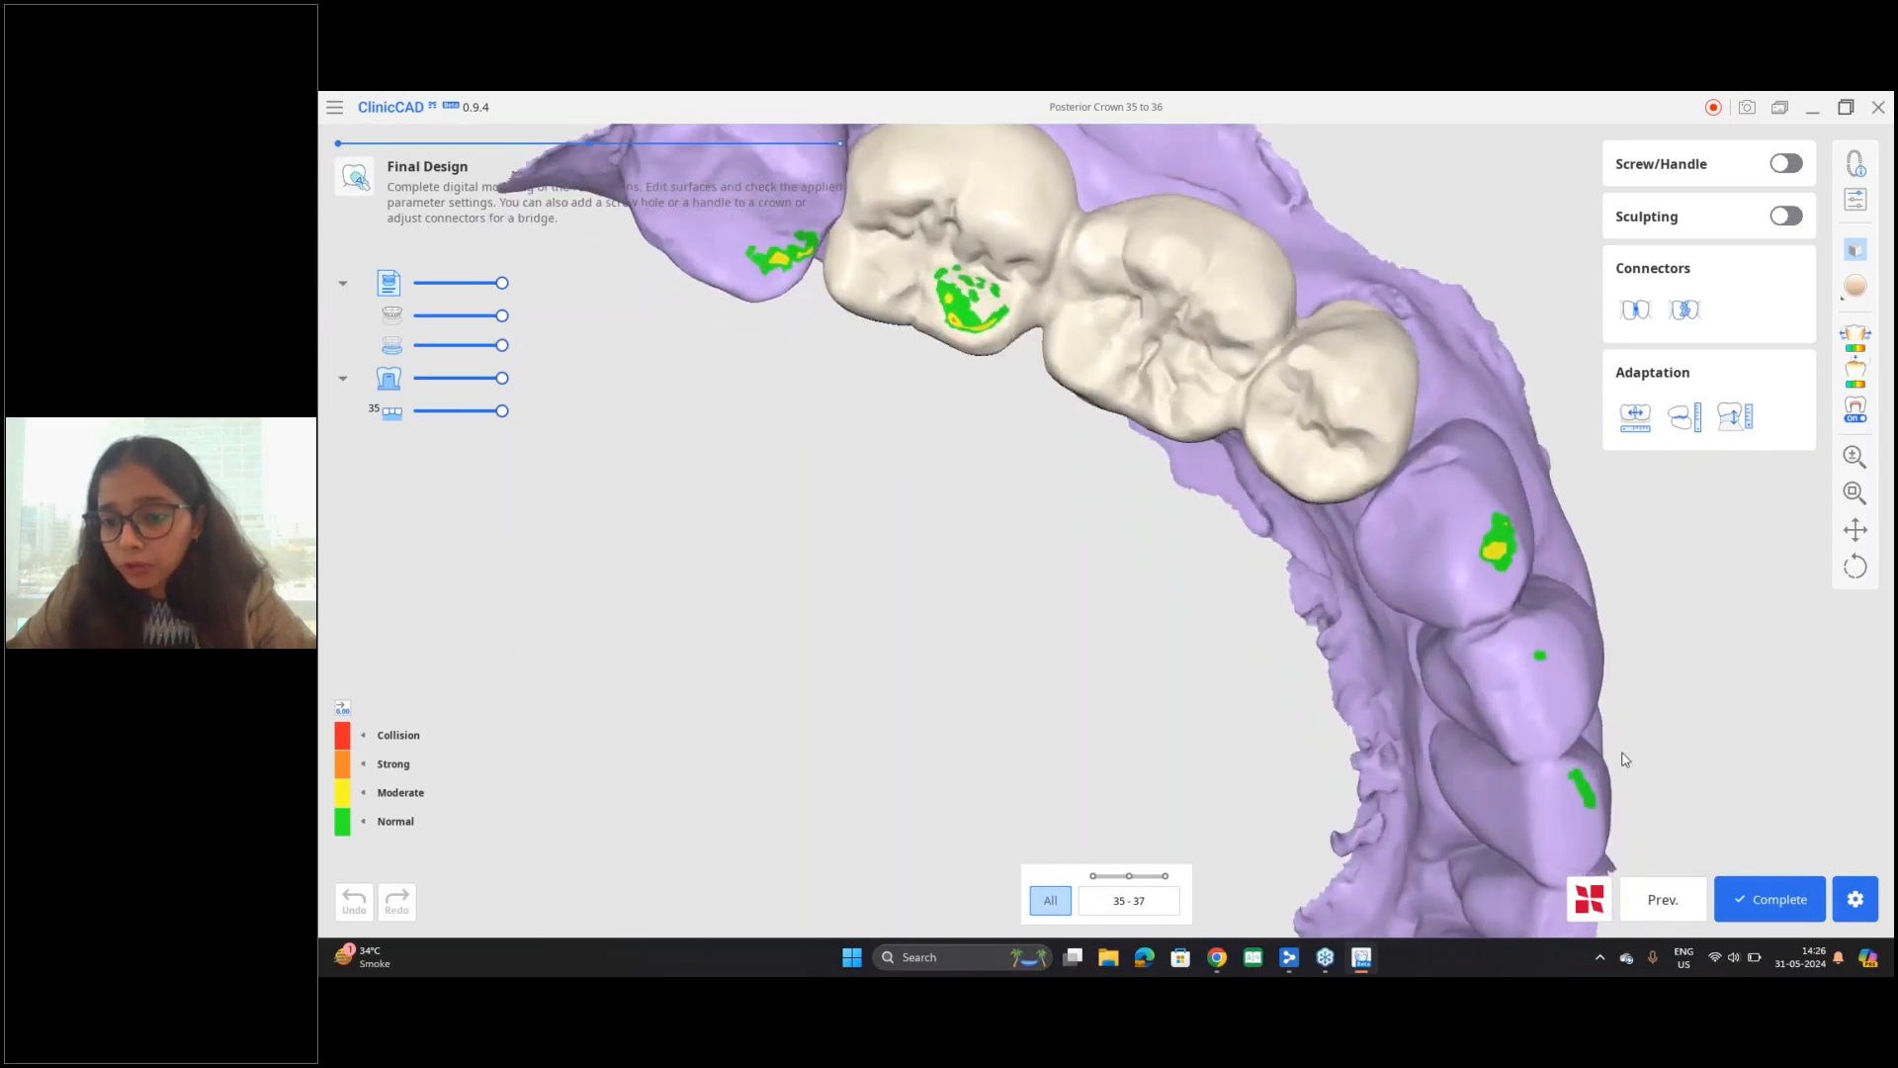
left_click(1807, 903)
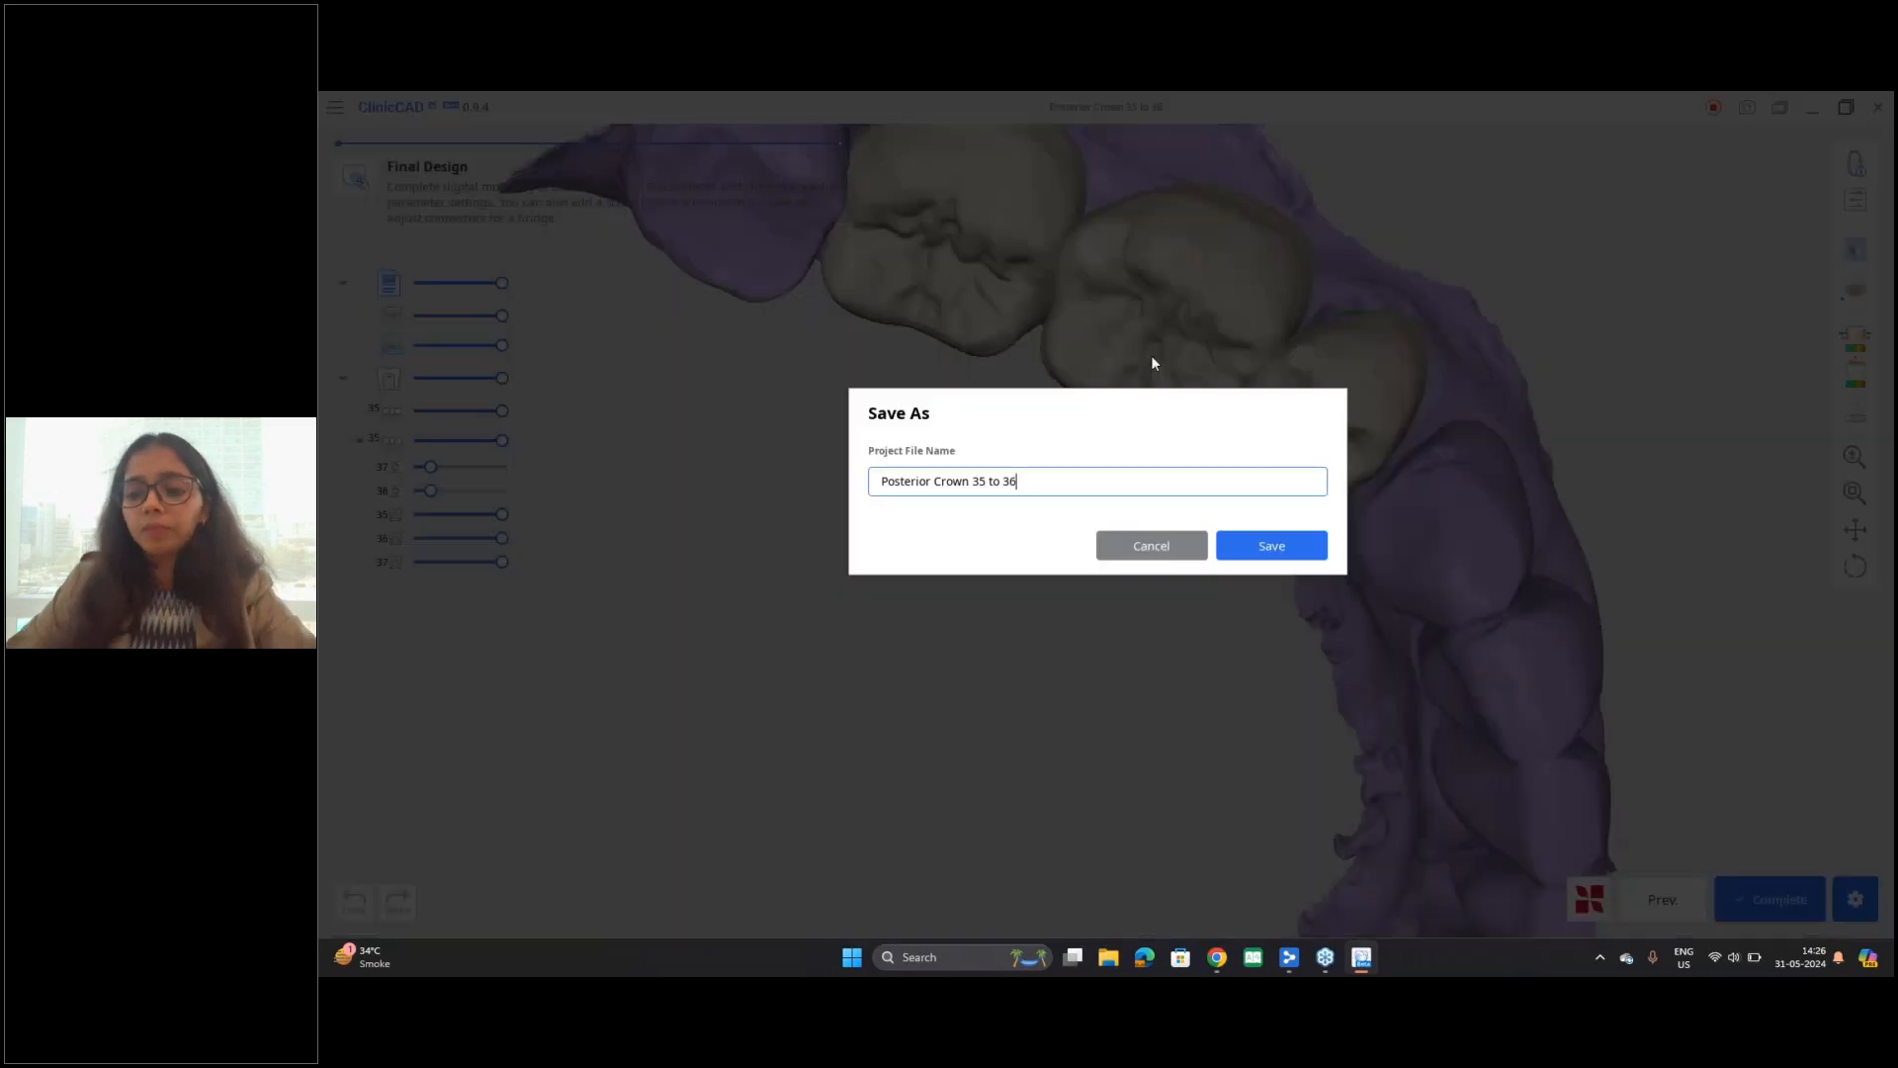
left_click(1303, 547)
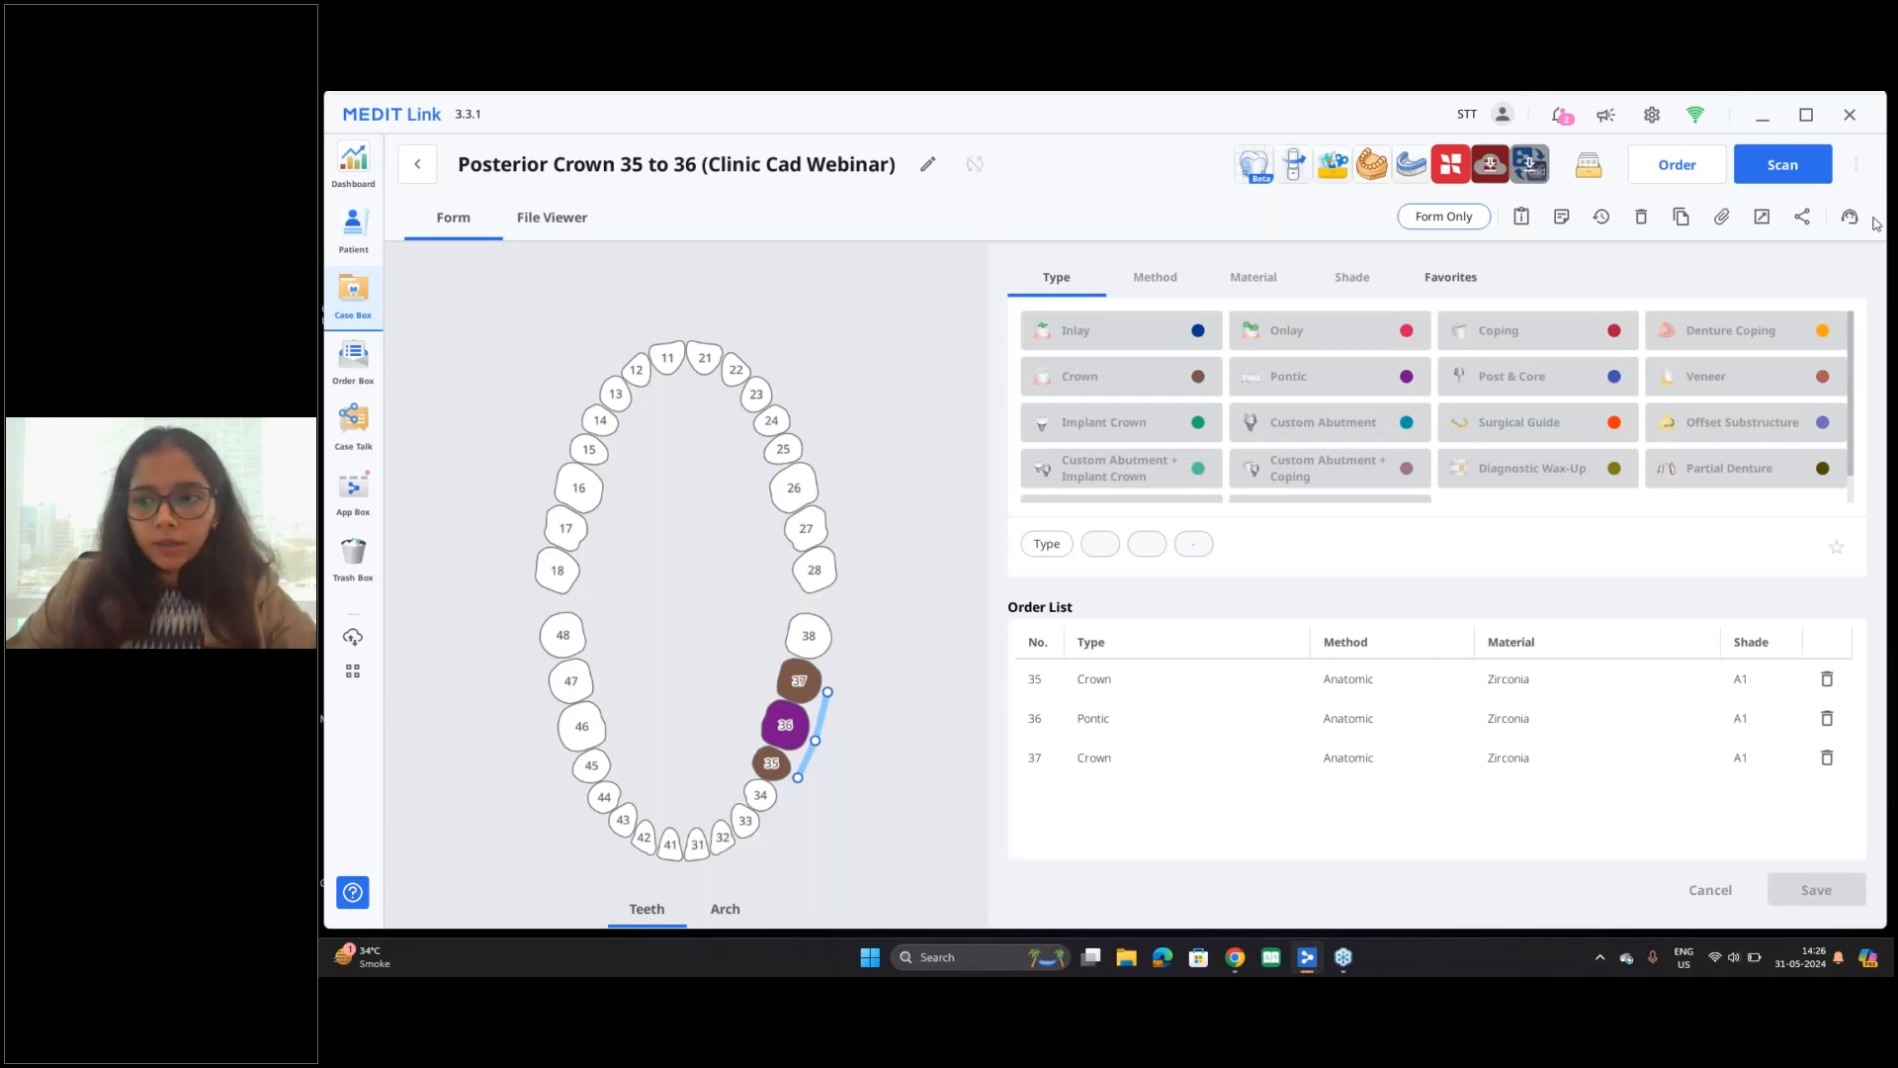
Step: In Medit Link's file viewer, hide the Maxilla and mandible scans and examine the ClinicCAD bridge by itself
left_click(570, 227)
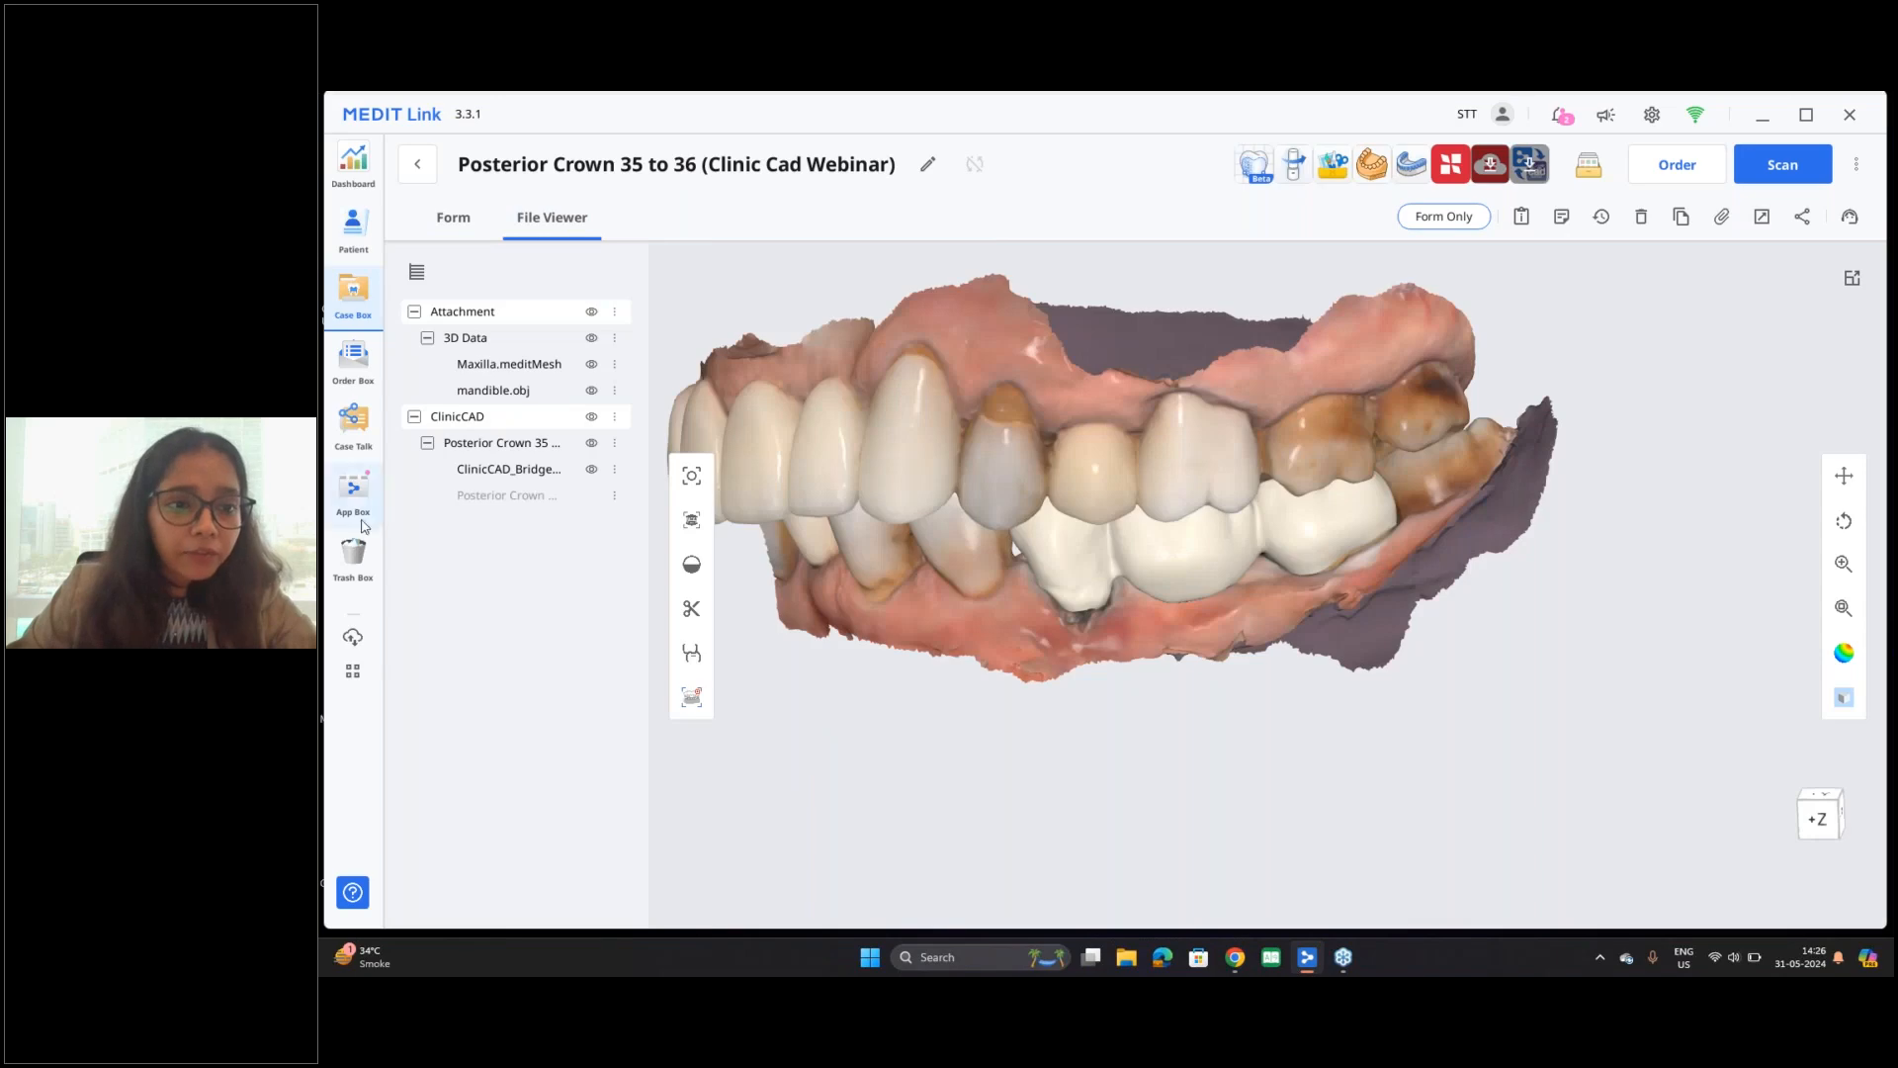
mouse_move(497, 453)
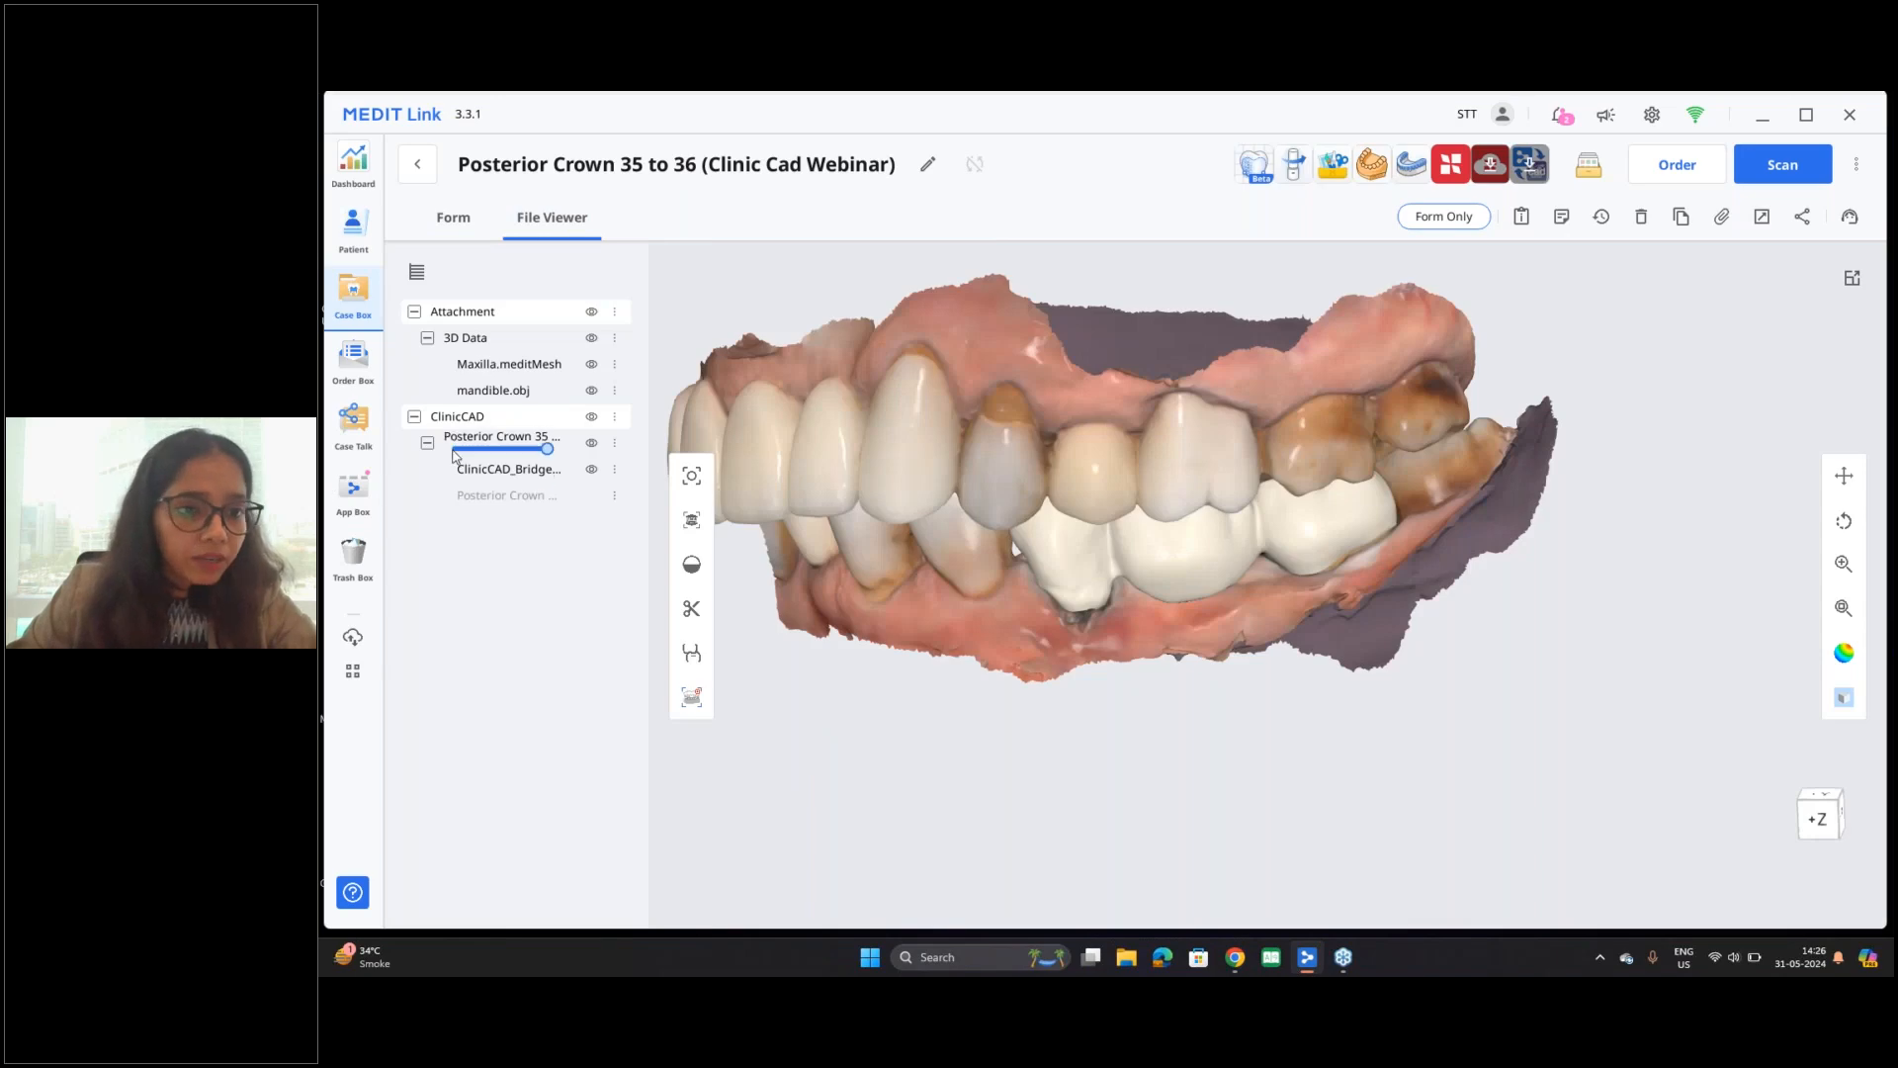
left_click(591, 470)
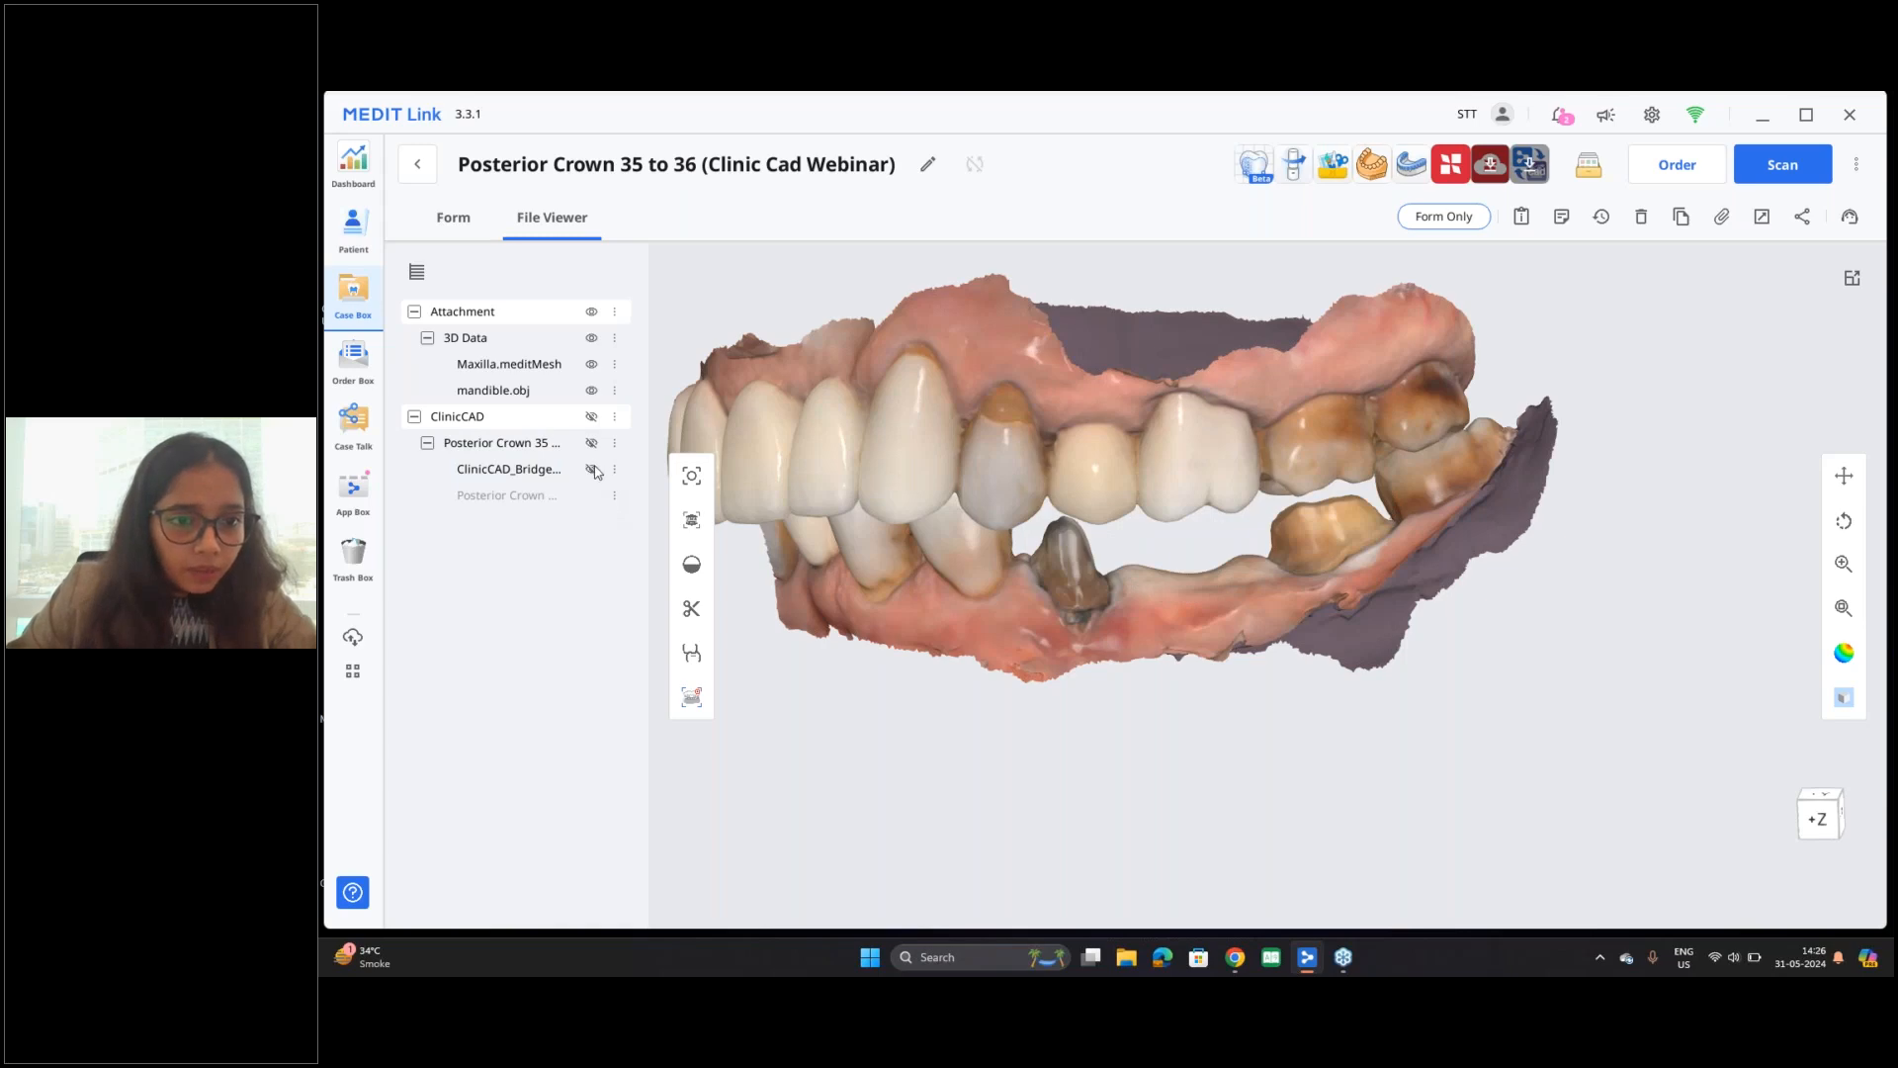
left_click(591, 470)
left_click(592, 469)
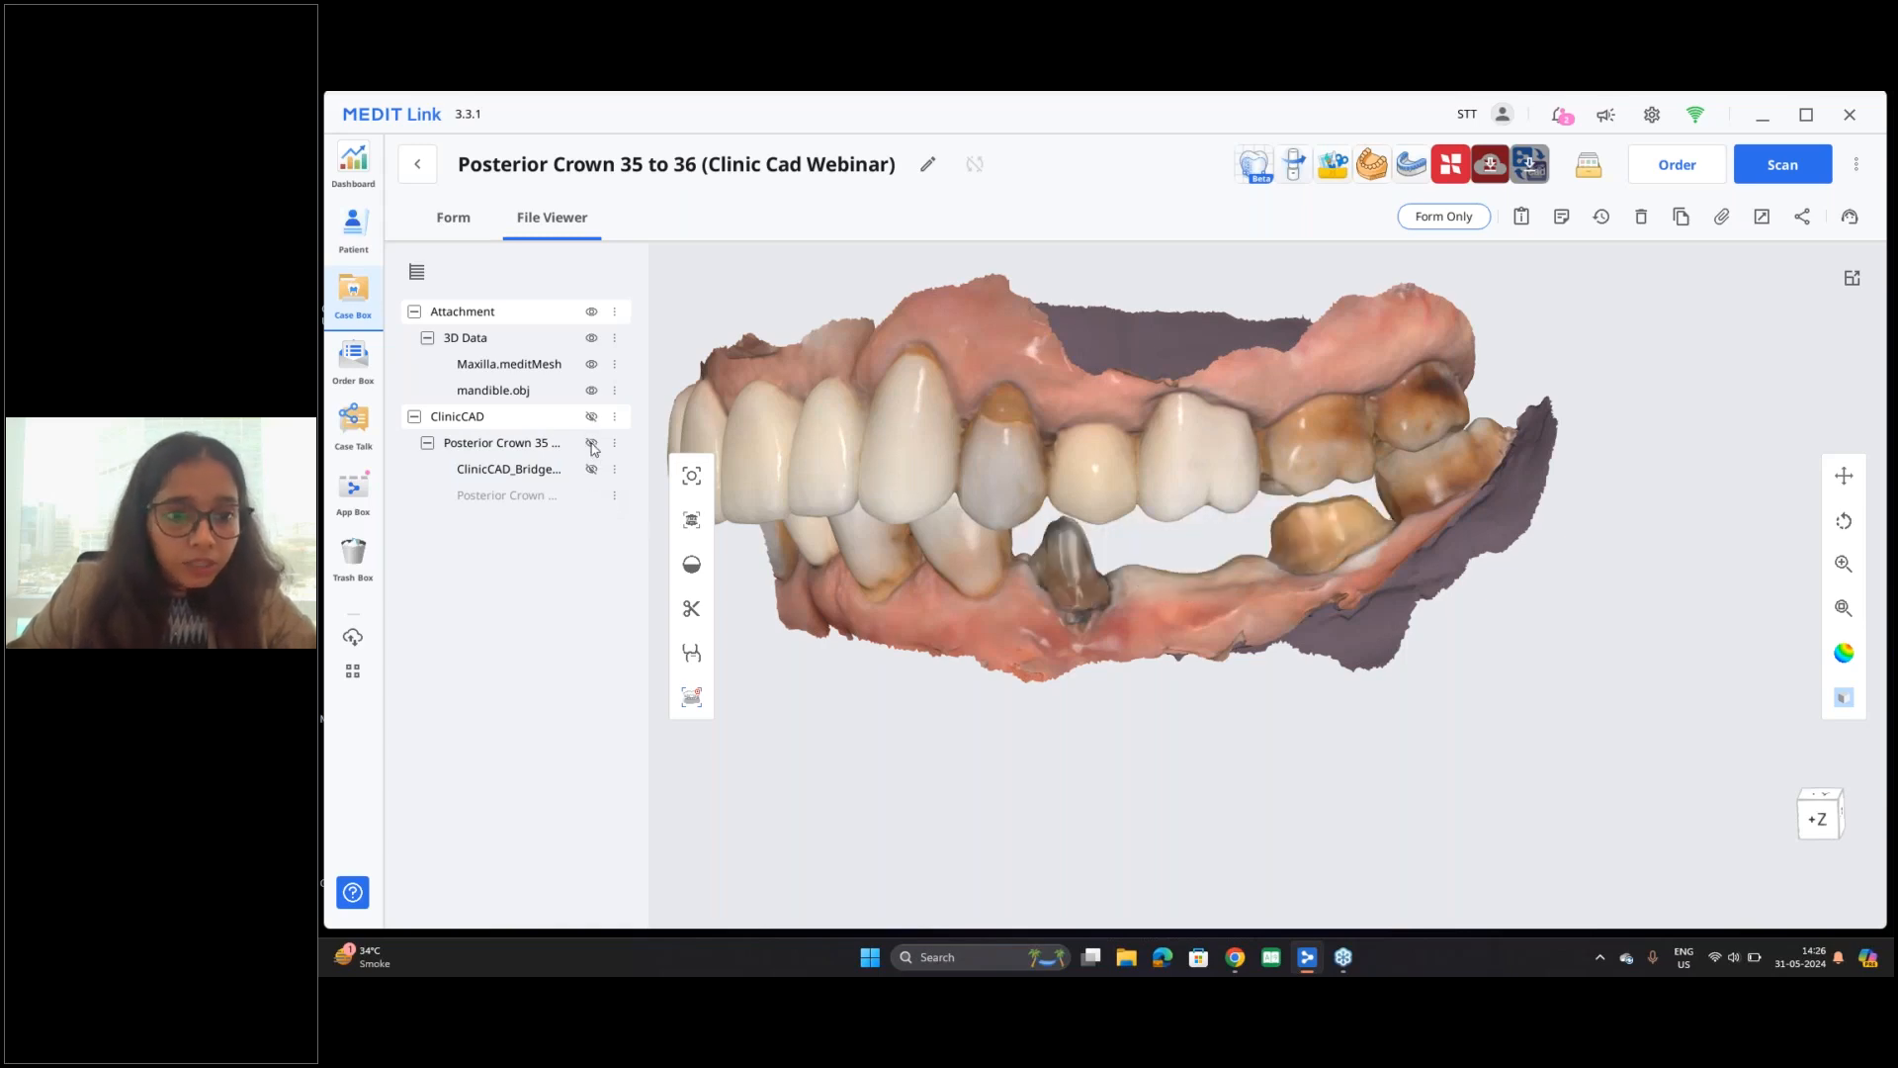
left_click(591, 443)
left_click(591, 390)
left_click(592, 364)
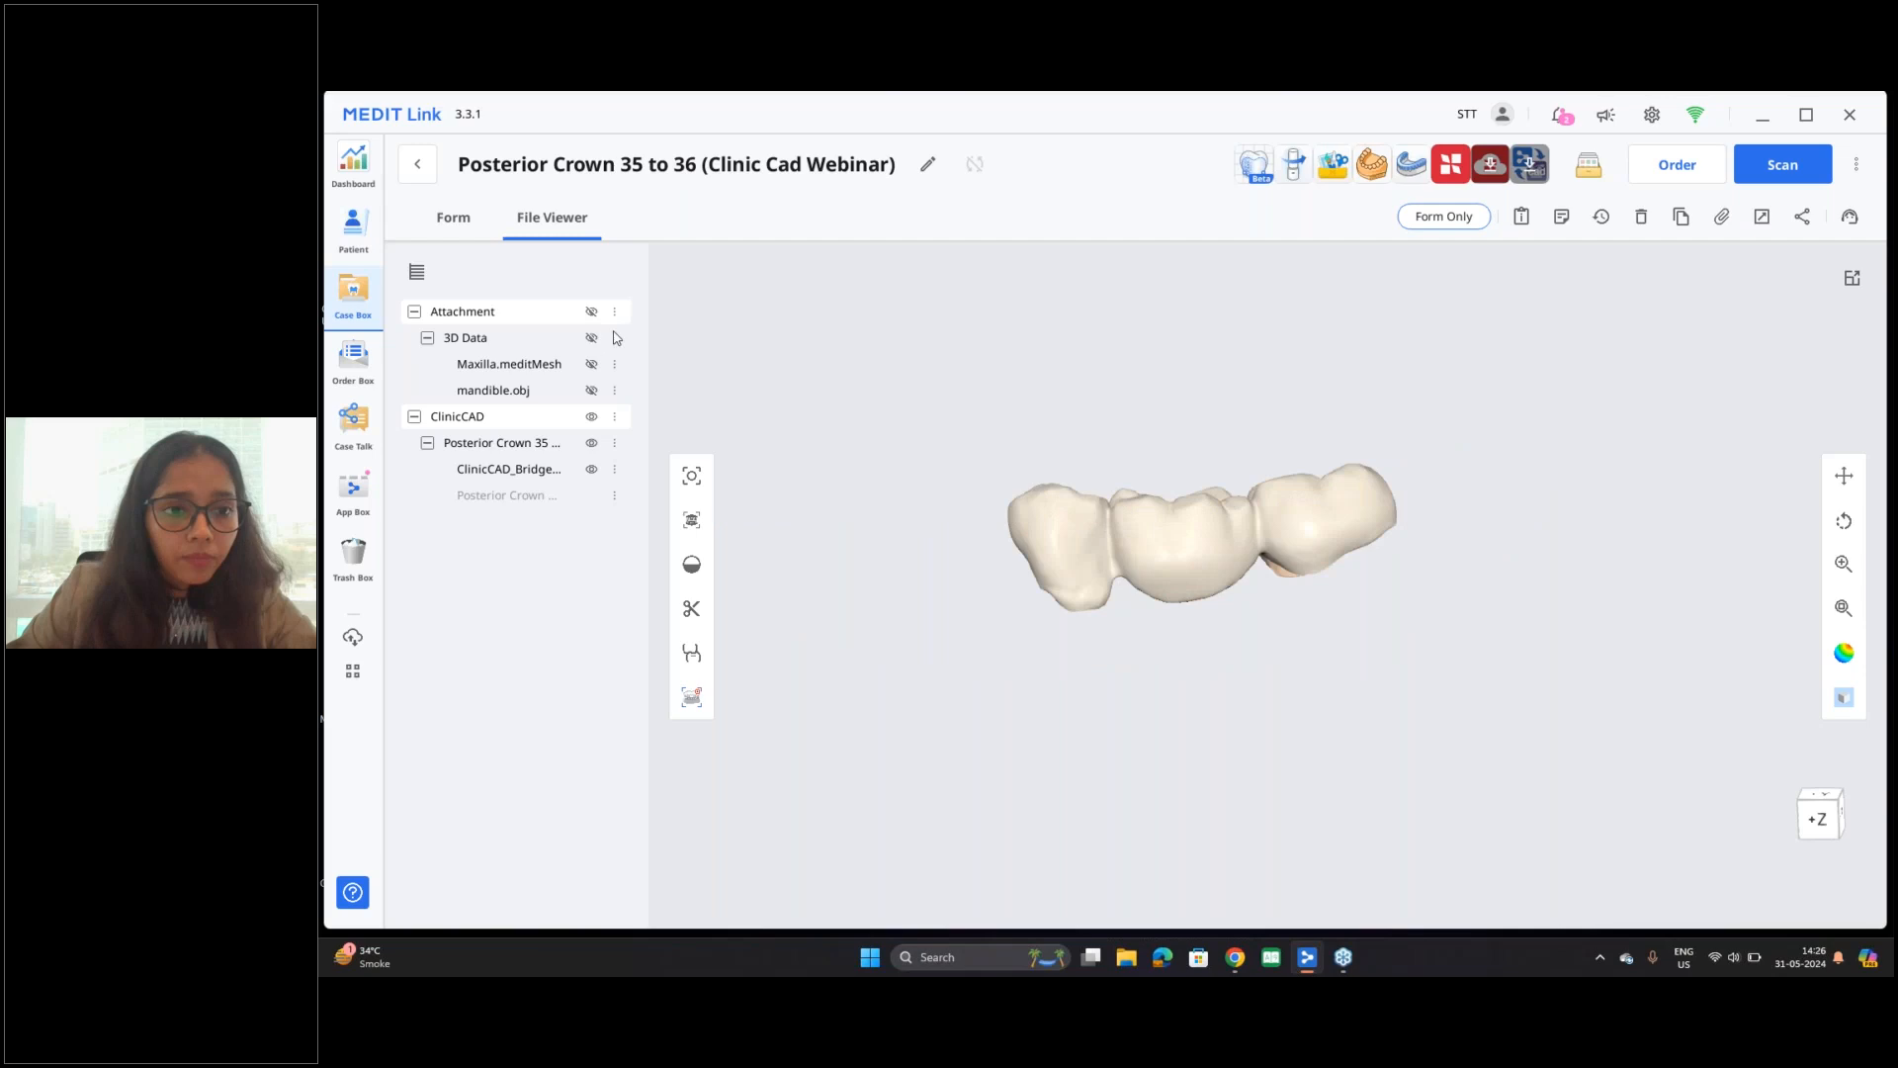
left_click_drag(1236, 511, 1320, 929)
right_click_drag(1318, 929, 1507, 487)
scroll(1244, 637, "up", 6)
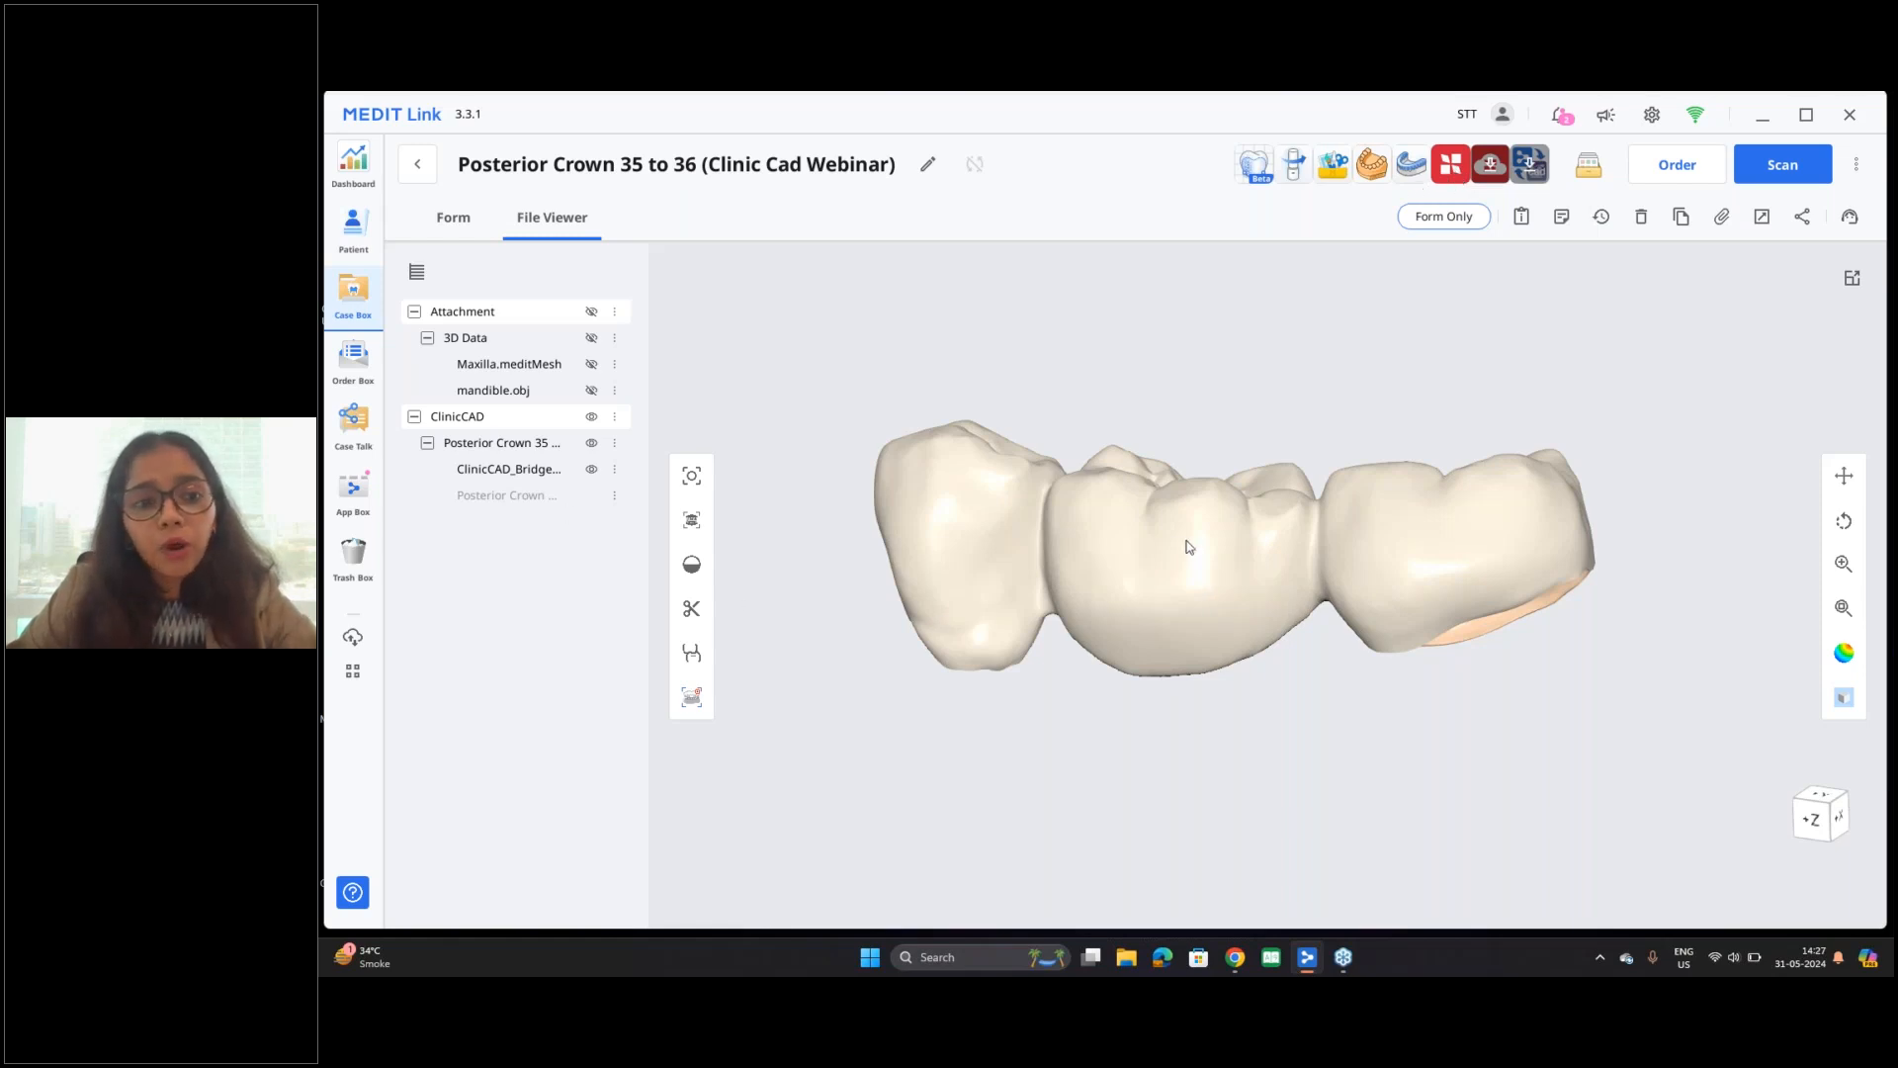
left_click_drag(1324, 578, 1375, 568)
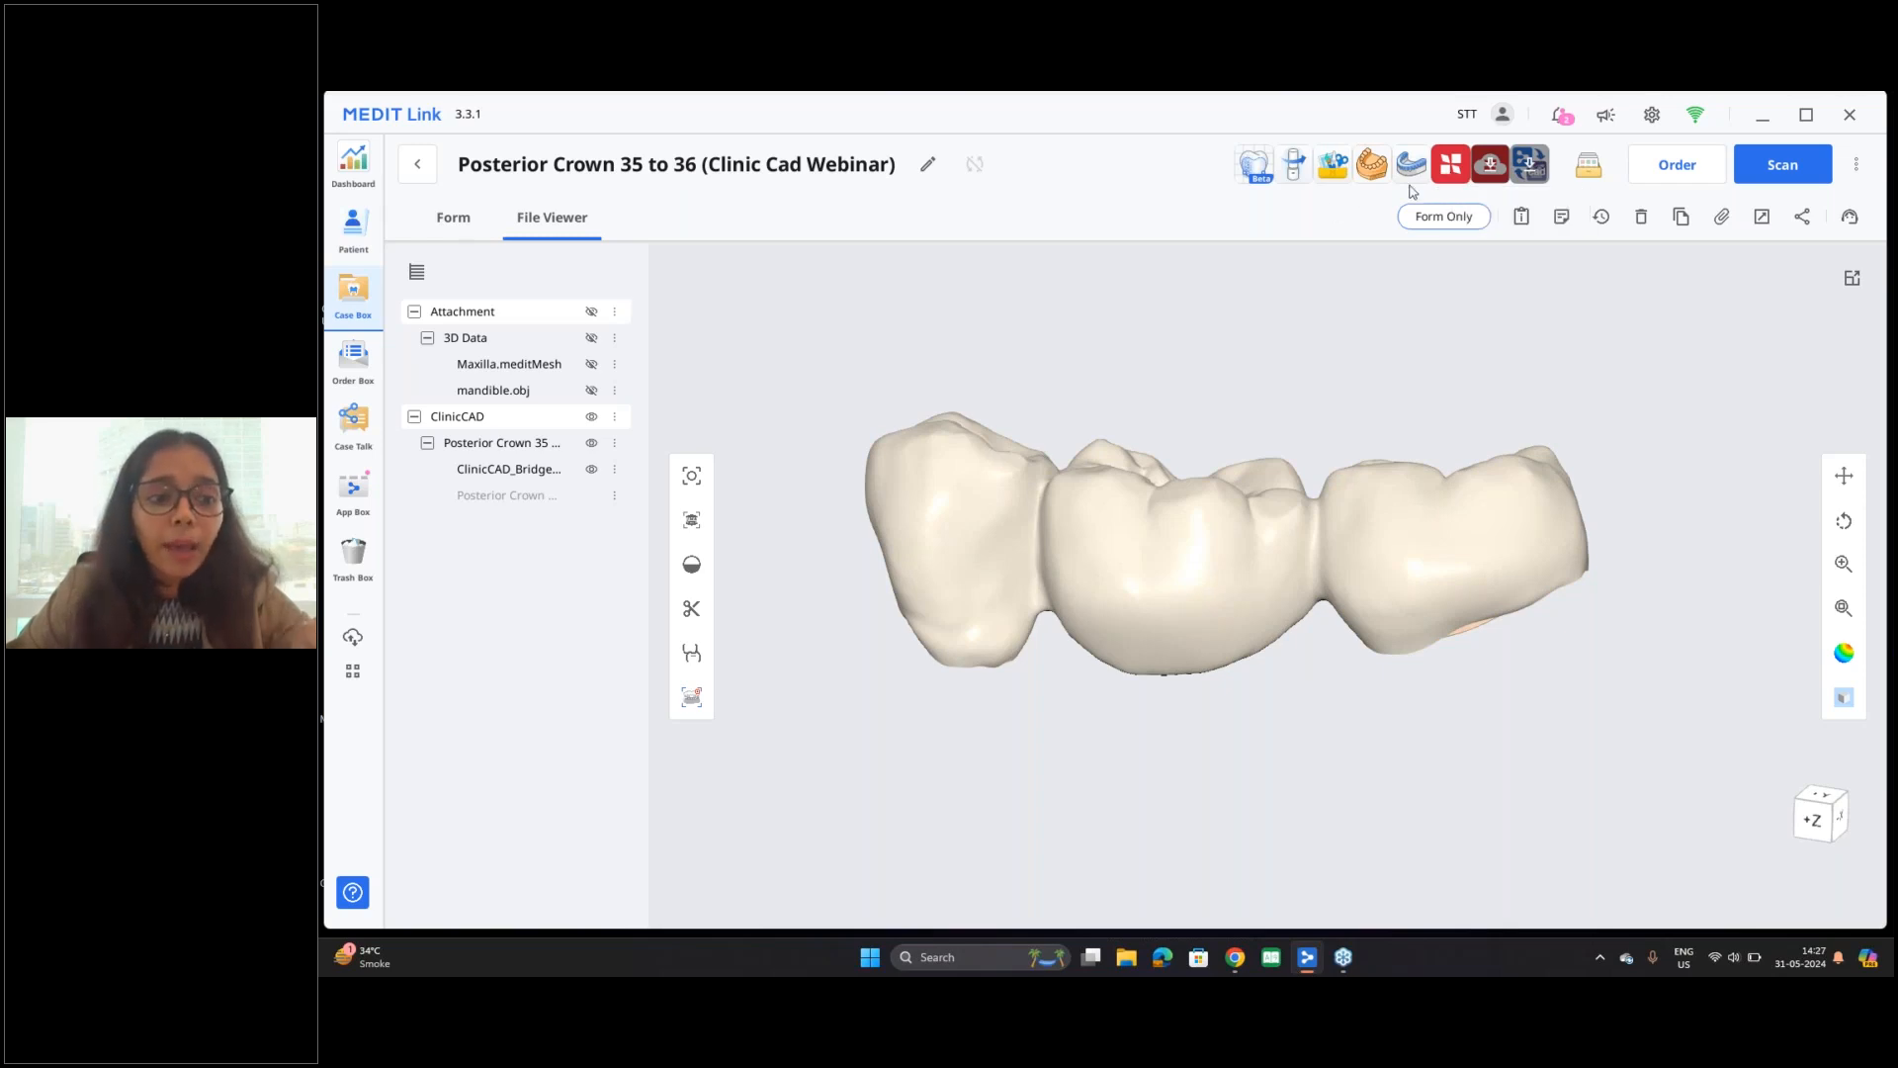
Step: Send the case to SprintRay RayWare in offline mode and select the ClinicCAD bridge model on the build platform
left_click(1451, 170)
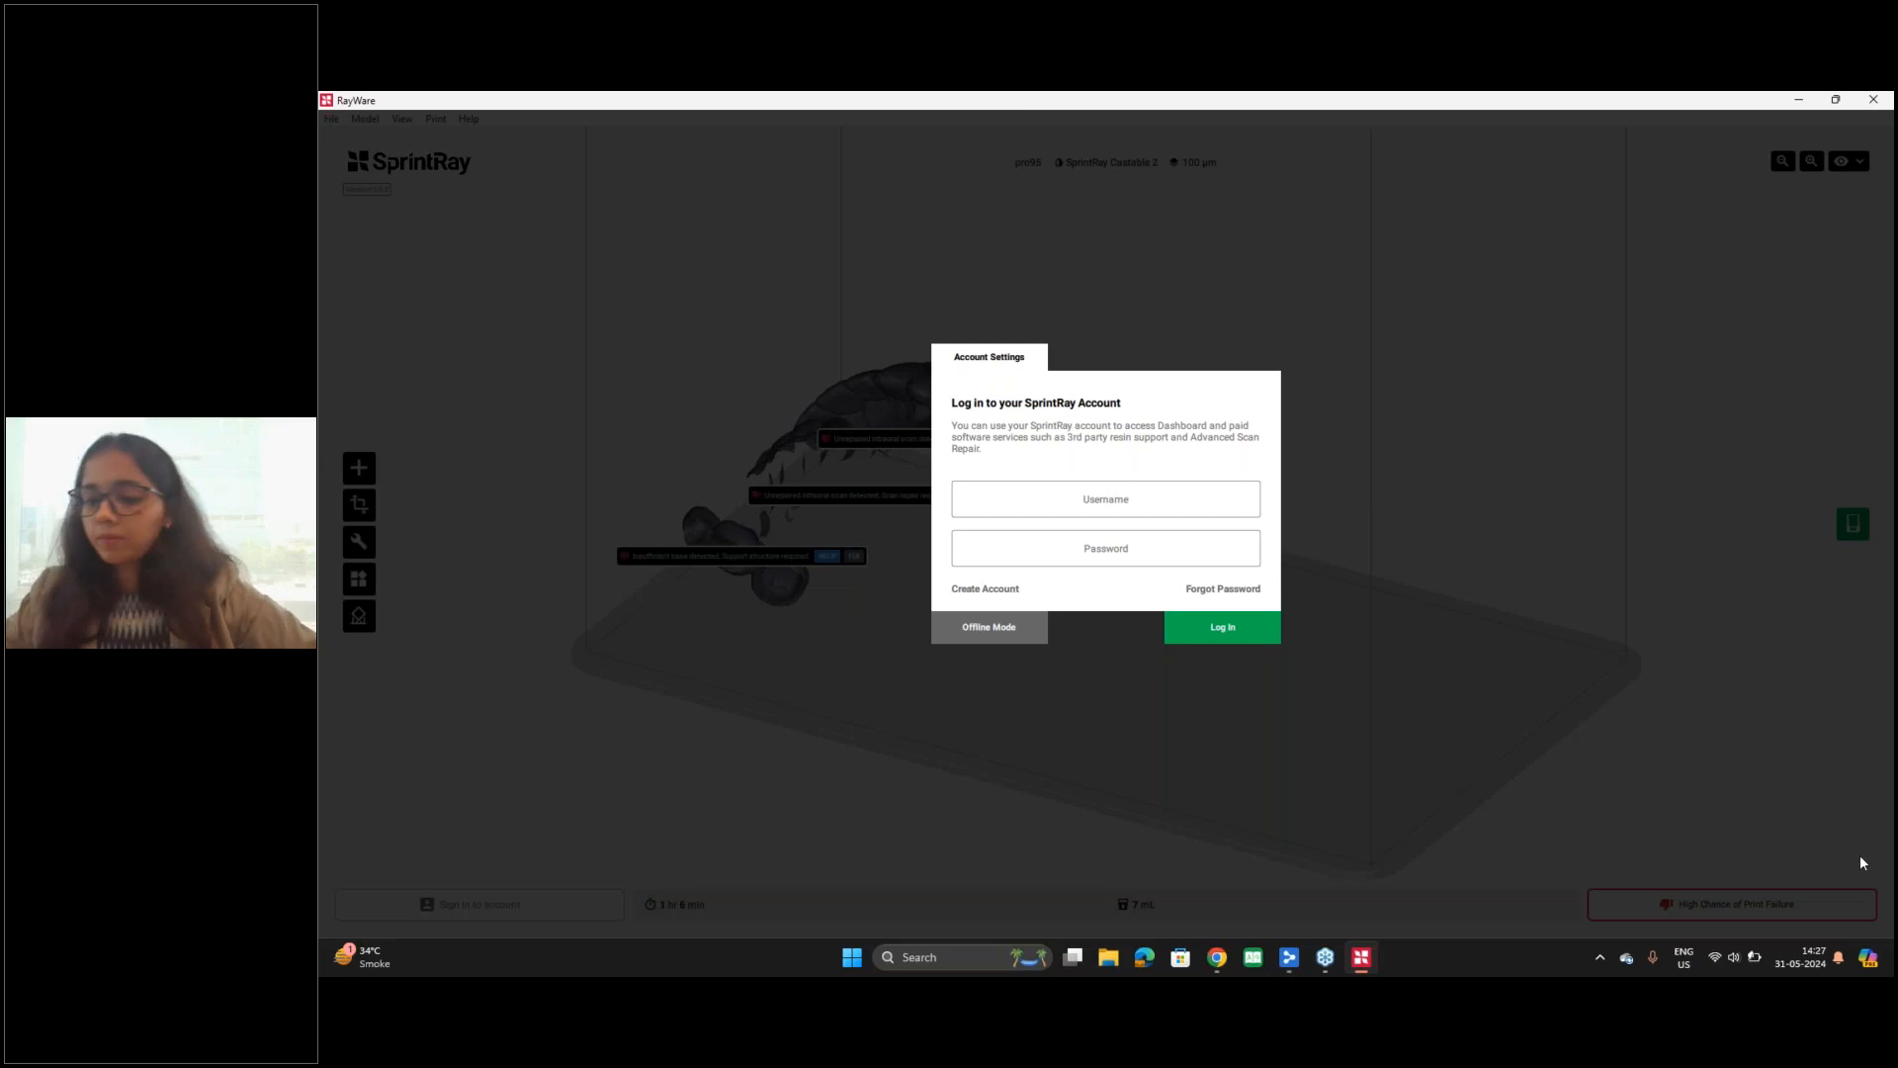
left_click(999, 633)
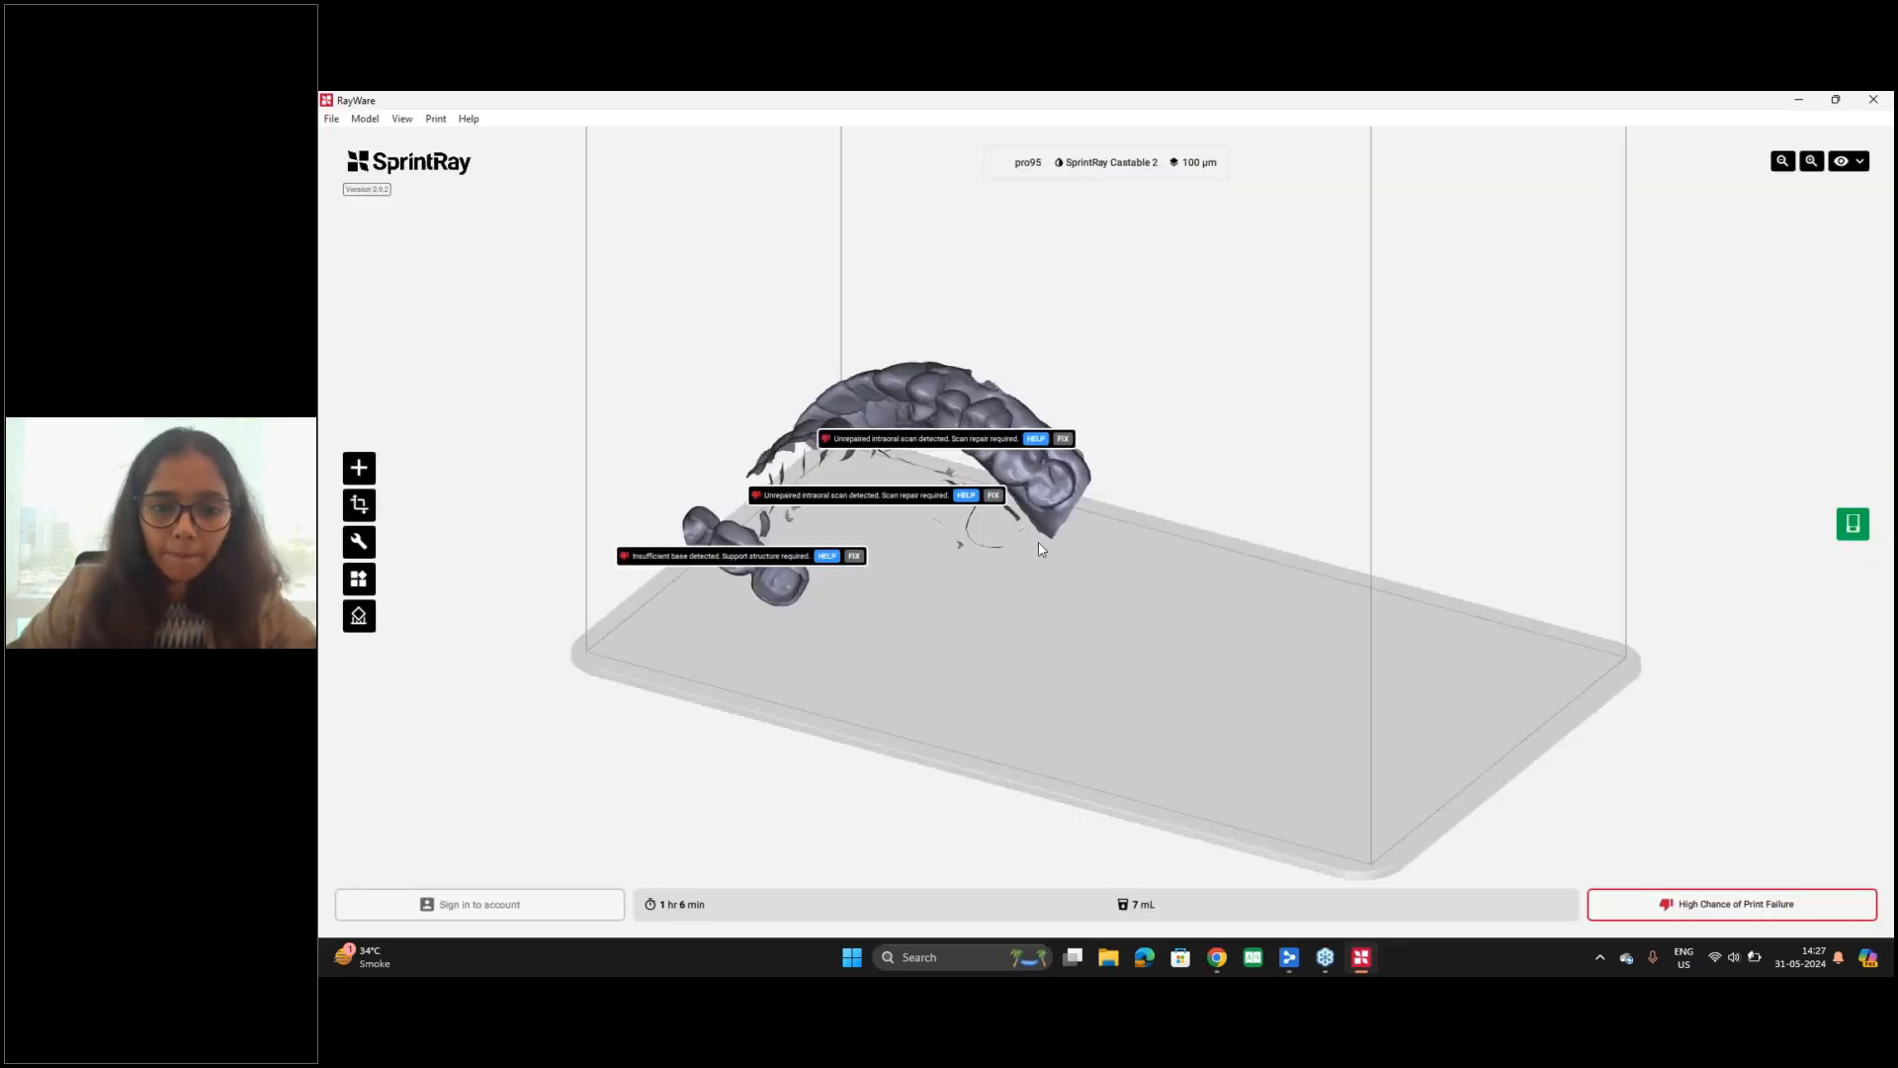
mouse_move(956, 564)
left_mouse_down()
mouse_move(951, 623)
mouse_move(930, 566)
mouse_move(945, 589)
left_mouse_up()
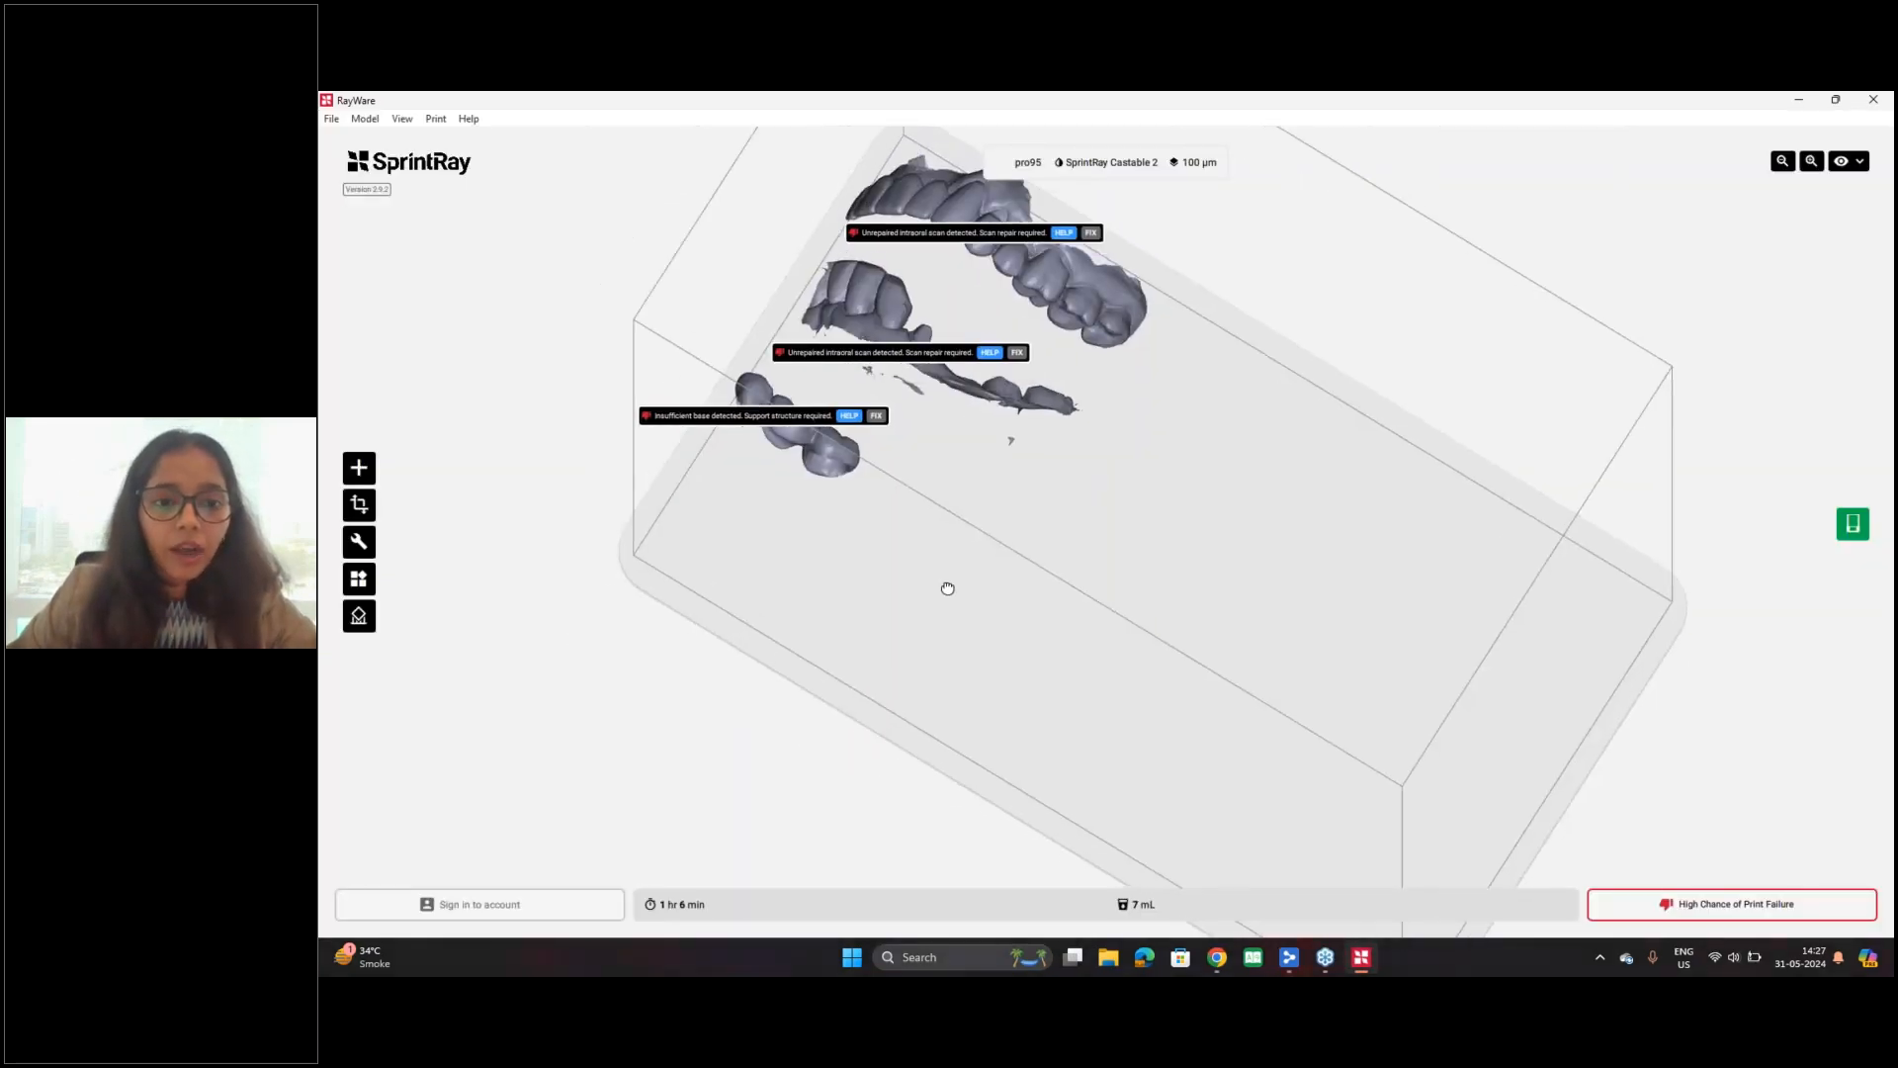
scroll(977, 541, "down", 4)
scroll(981, 541, "up", 6)
right_click_drag(909, 497, 905, 568)
scroll(869, 474, "up", 1)
left_click_drag(847, 407, 1110, 406)
left_click(1045, 337)
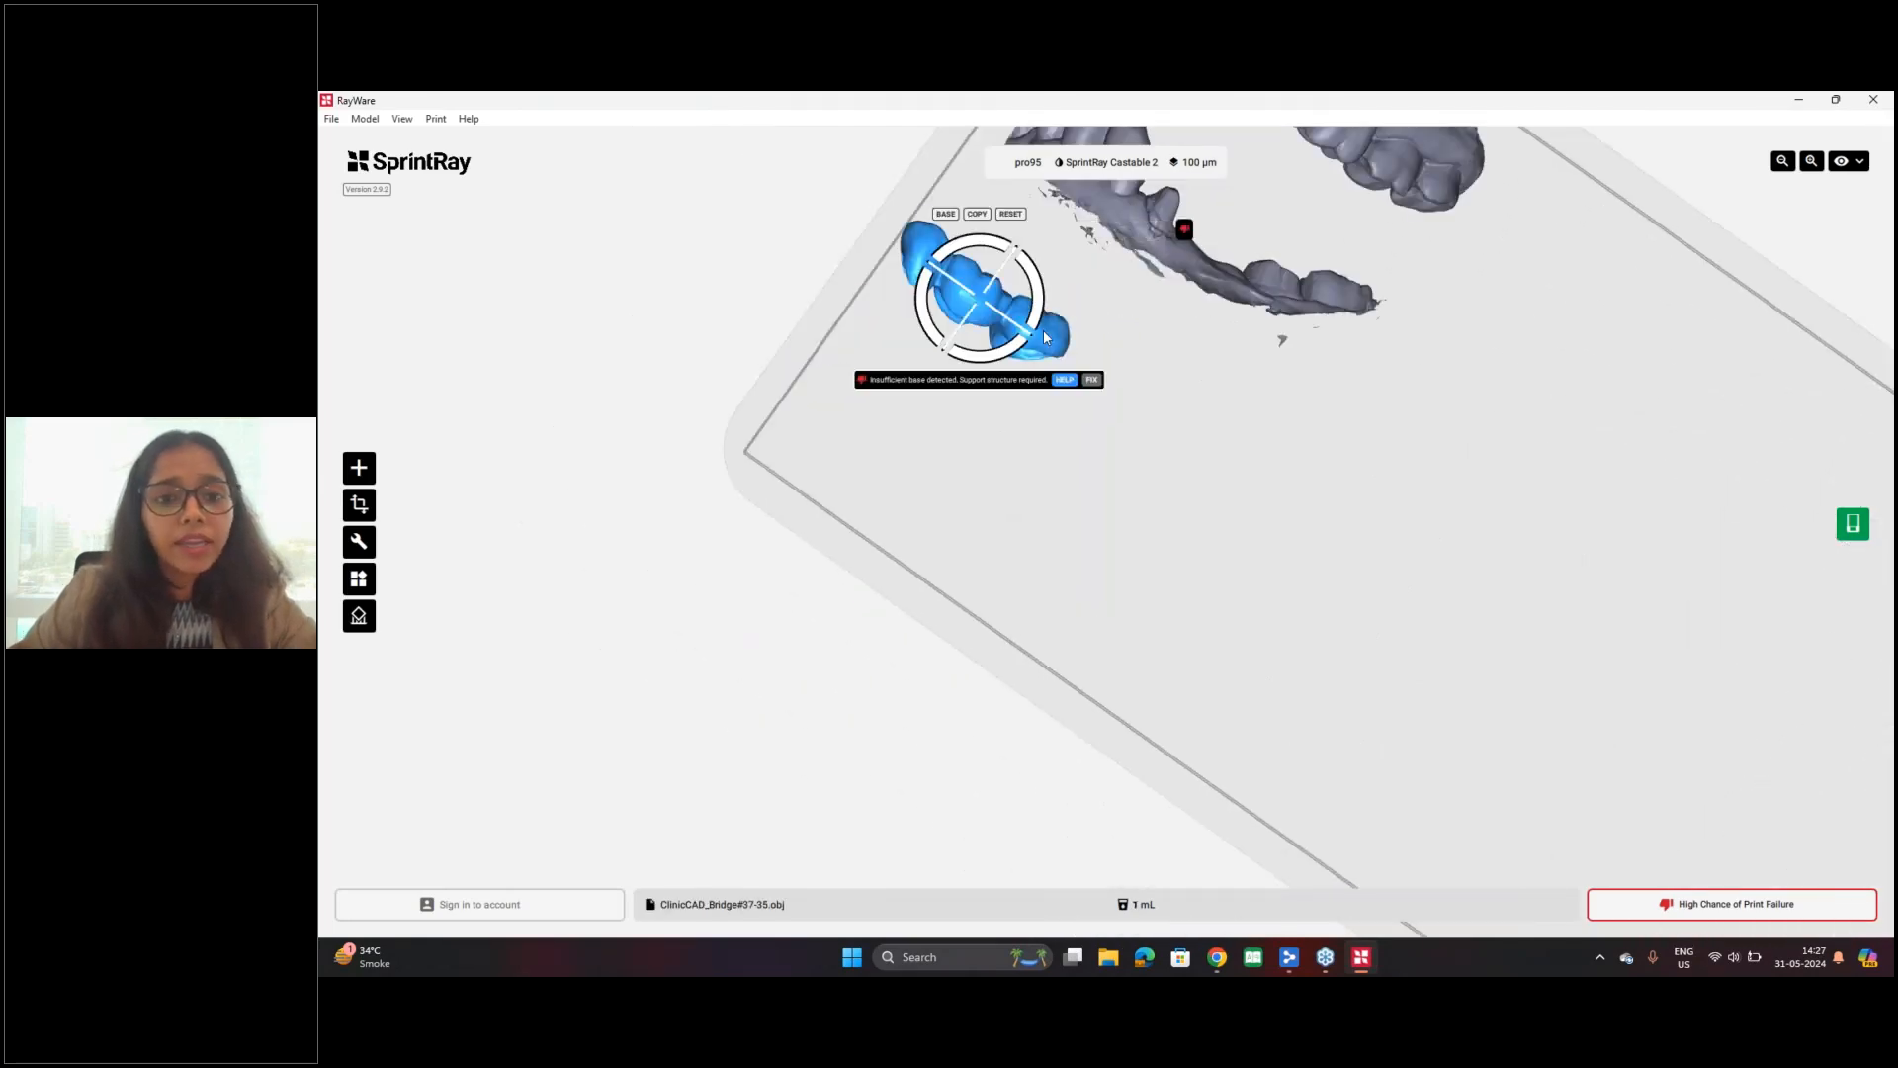
scroll(1243, 399, "up", 2)
scroll(1243, 399, "down", 2)
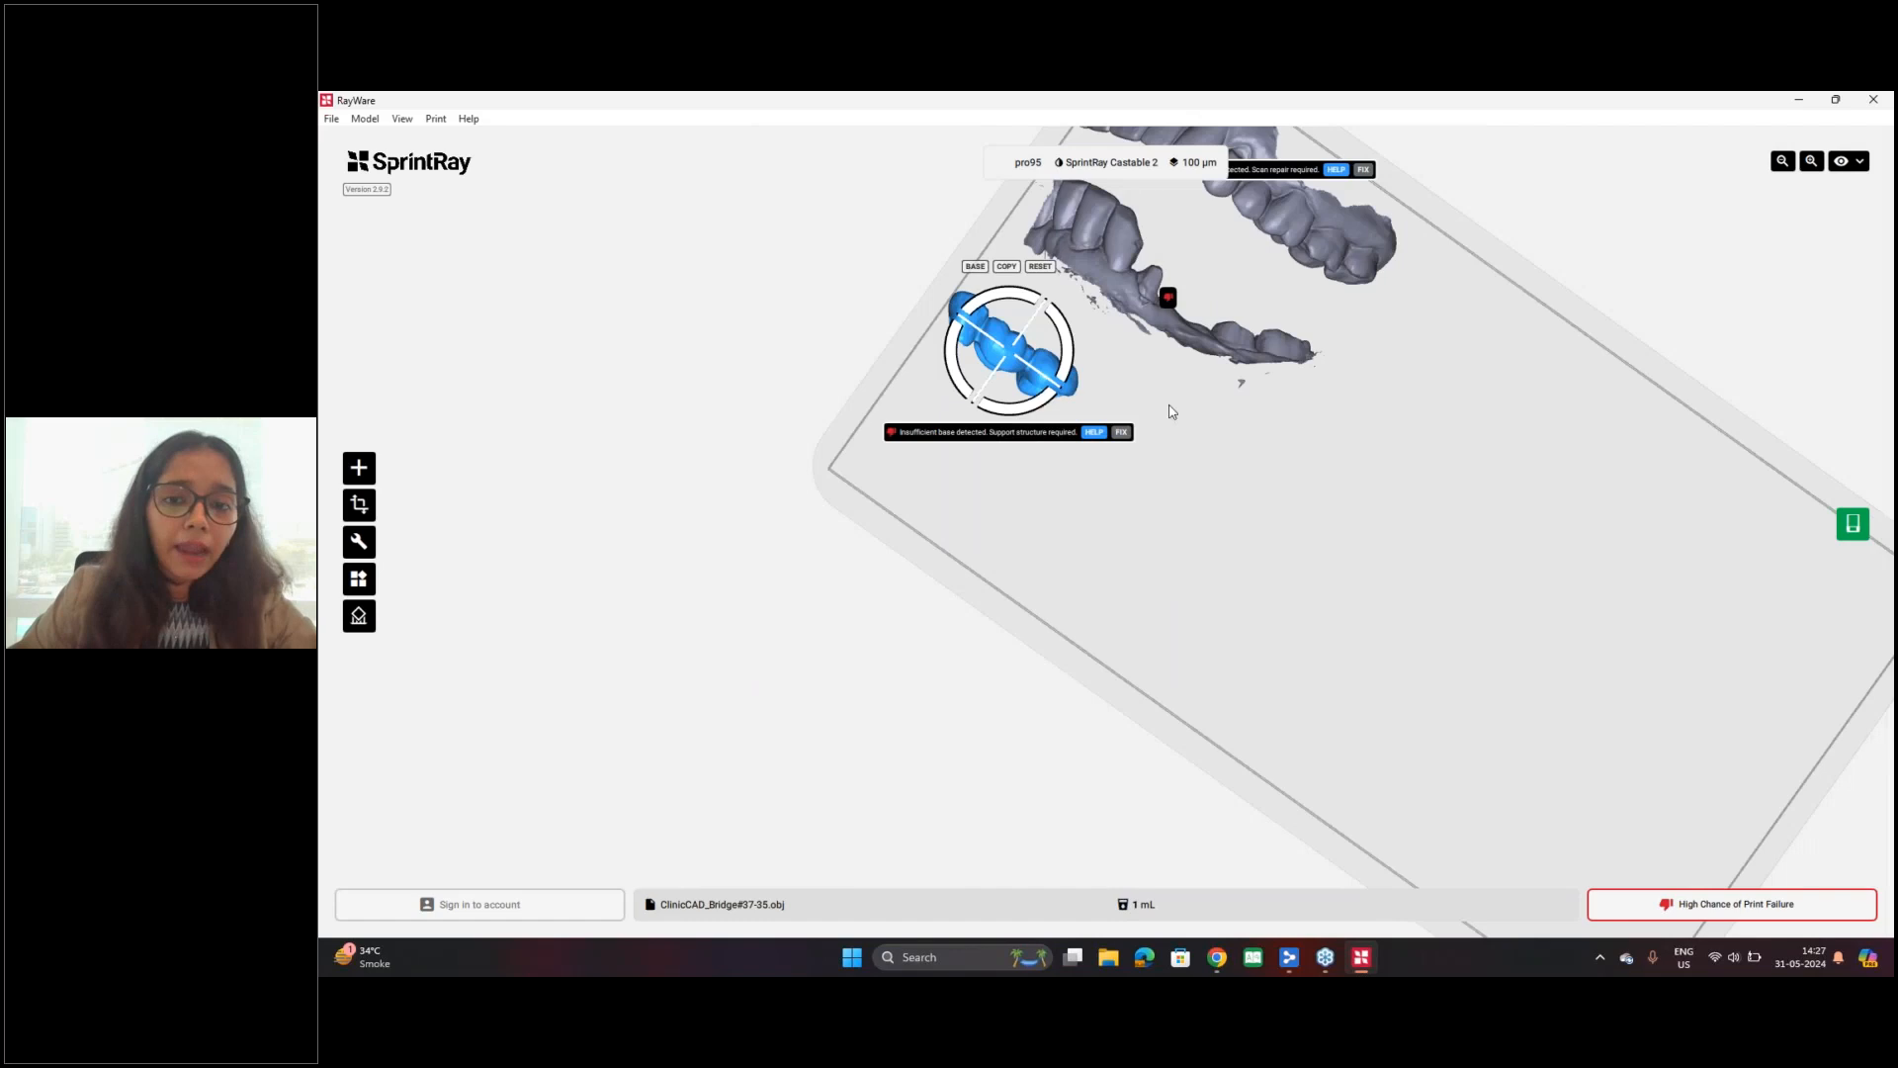
Step: Remove the maxilla and mandible scans from the build platform and move the bridge away from the platform's corner
left_click(1310, 209)
left_click_drag(1312, 212, 1391, 303)
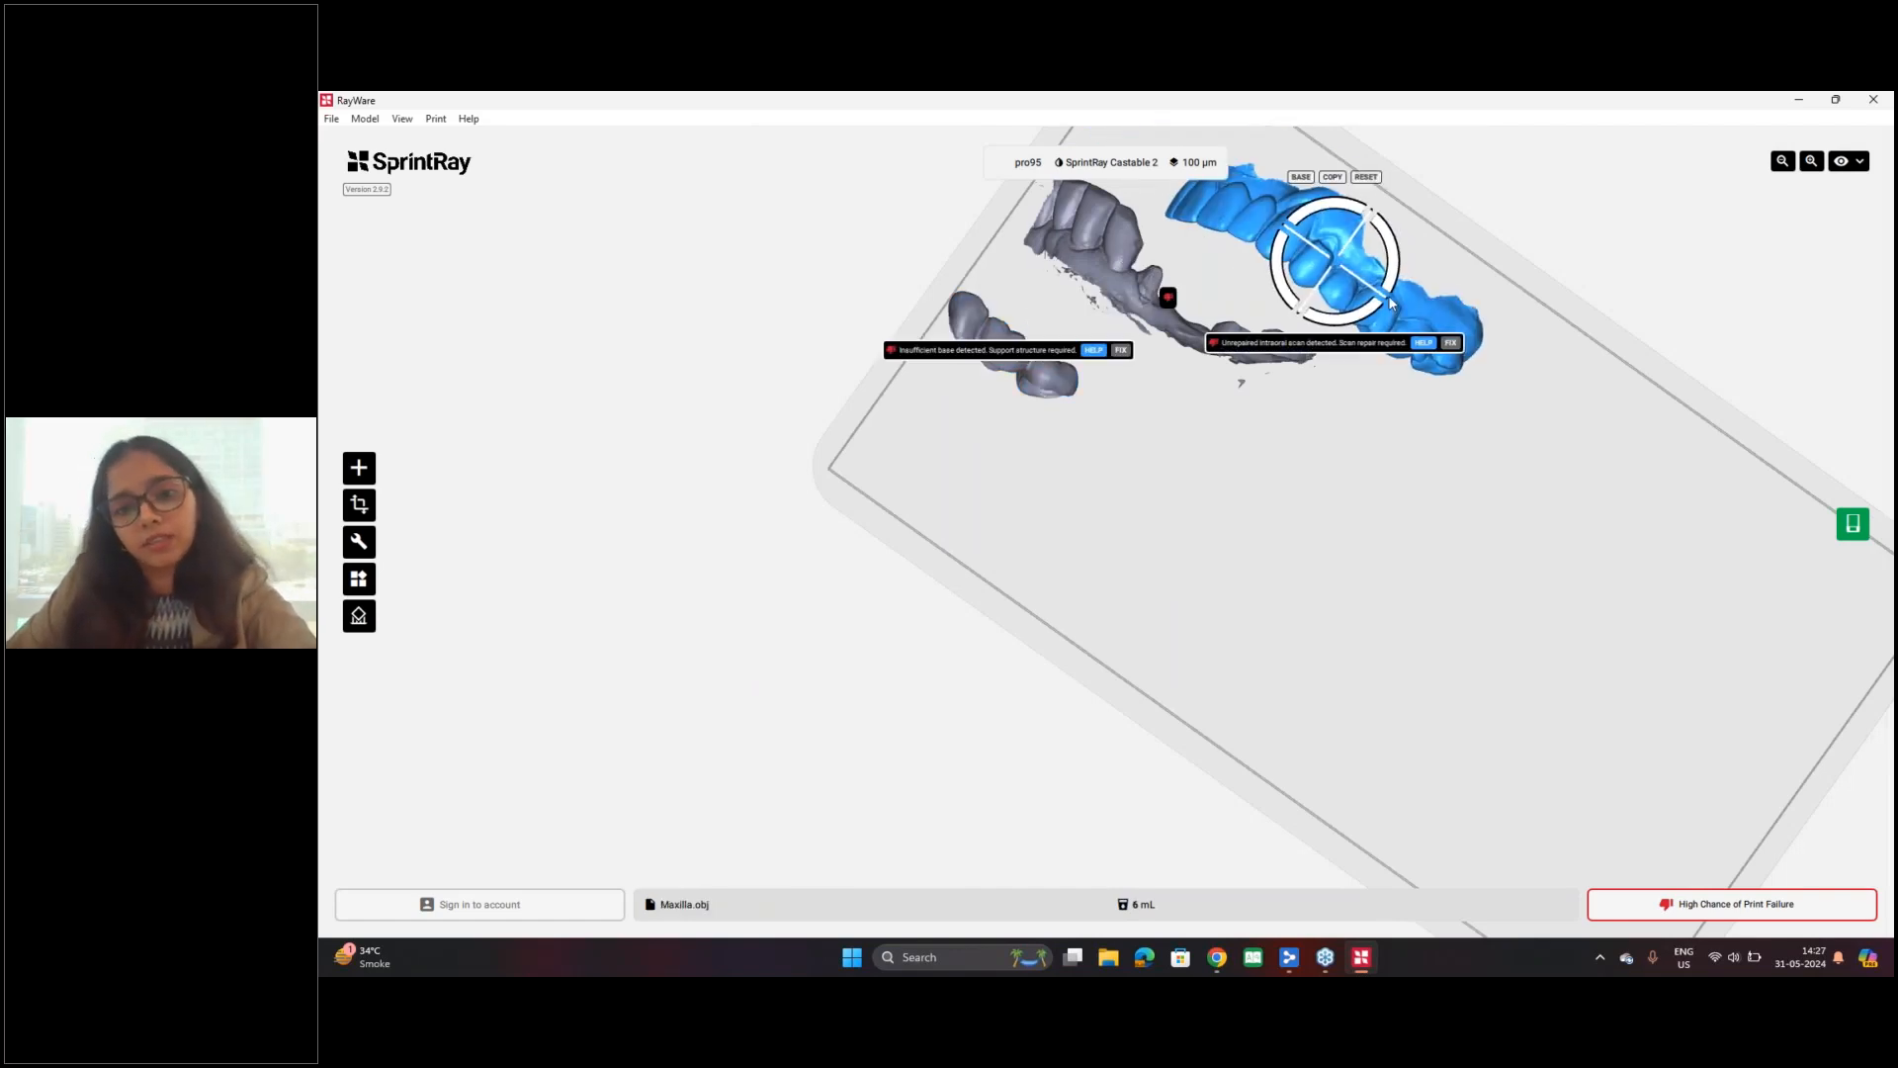
key("Delete")
left_click(1066, 406)
left_click_drag(1004, 372, 1186, 446)
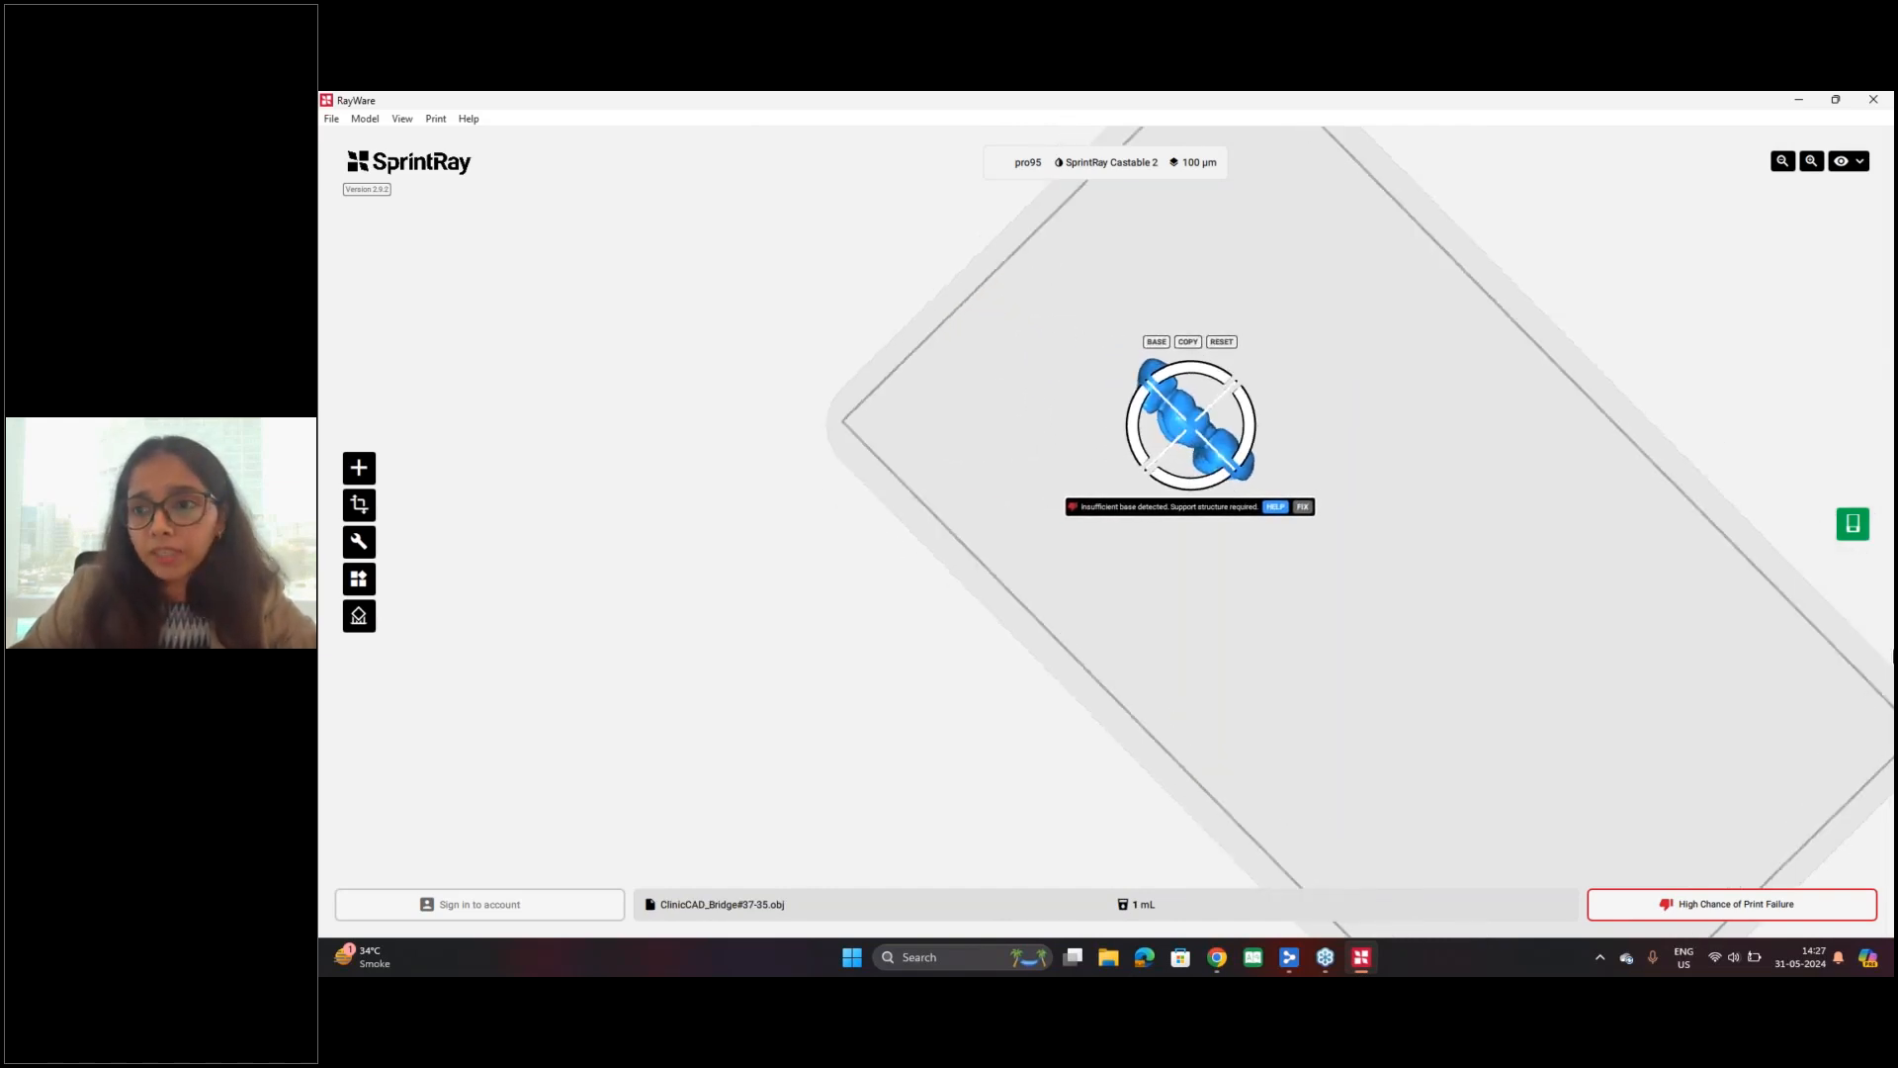
Step: Switch back to Medit Link and open the case "Inlay case 16,26,36,46" from the case list
left_click(1798, 99)
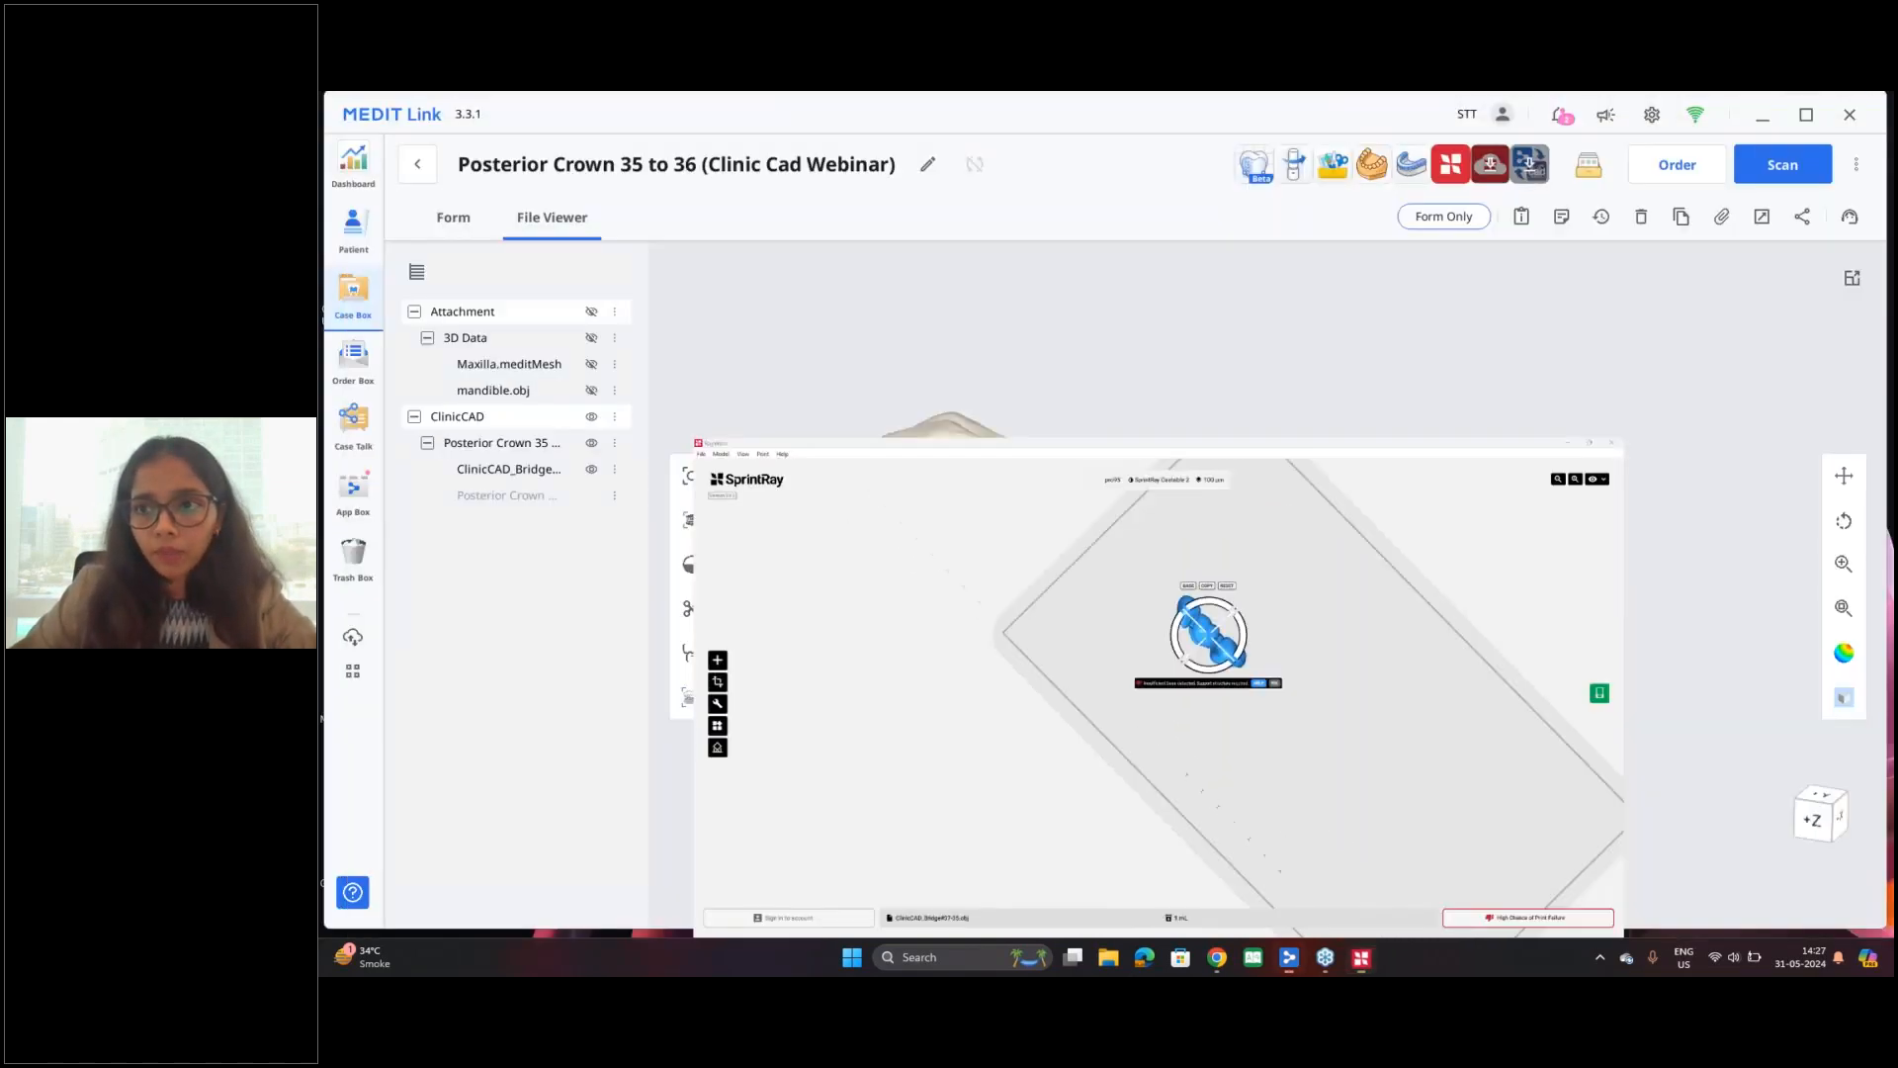
left_click(417, 166)
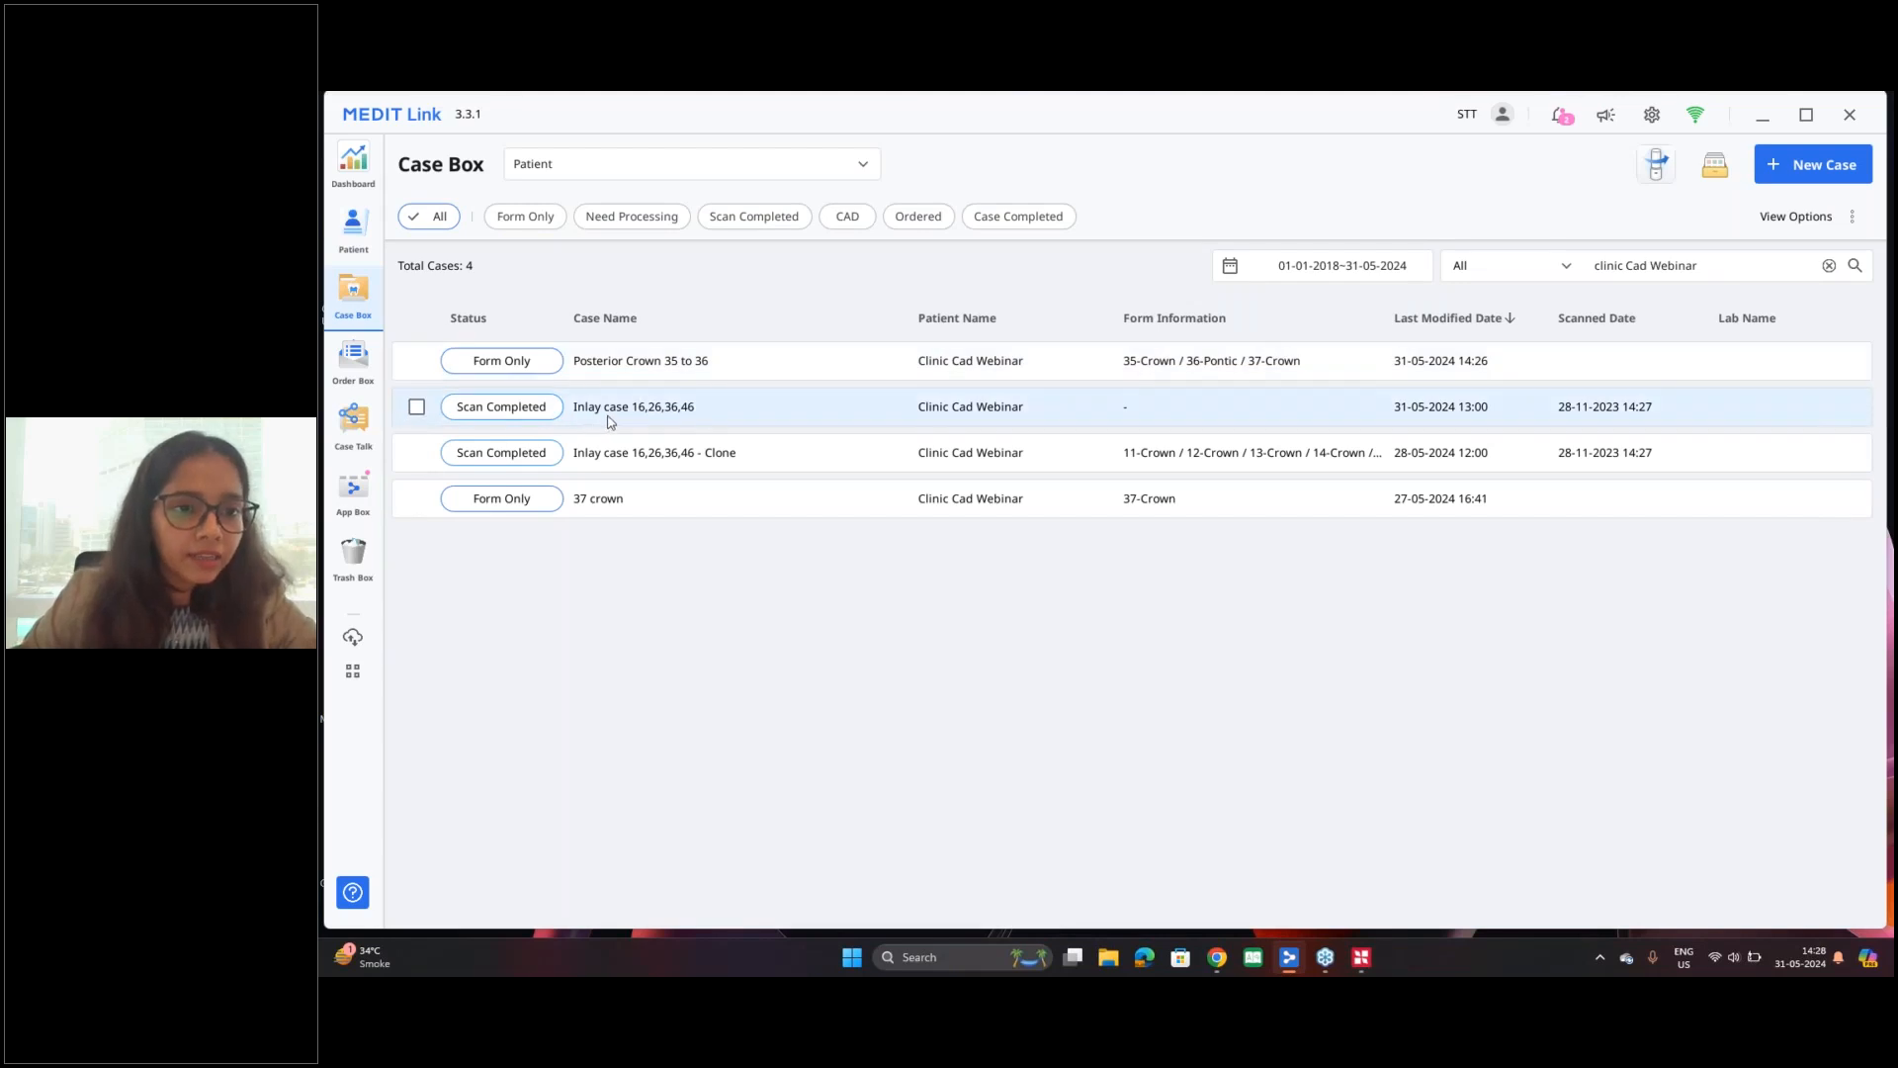
double_click(694, 420)
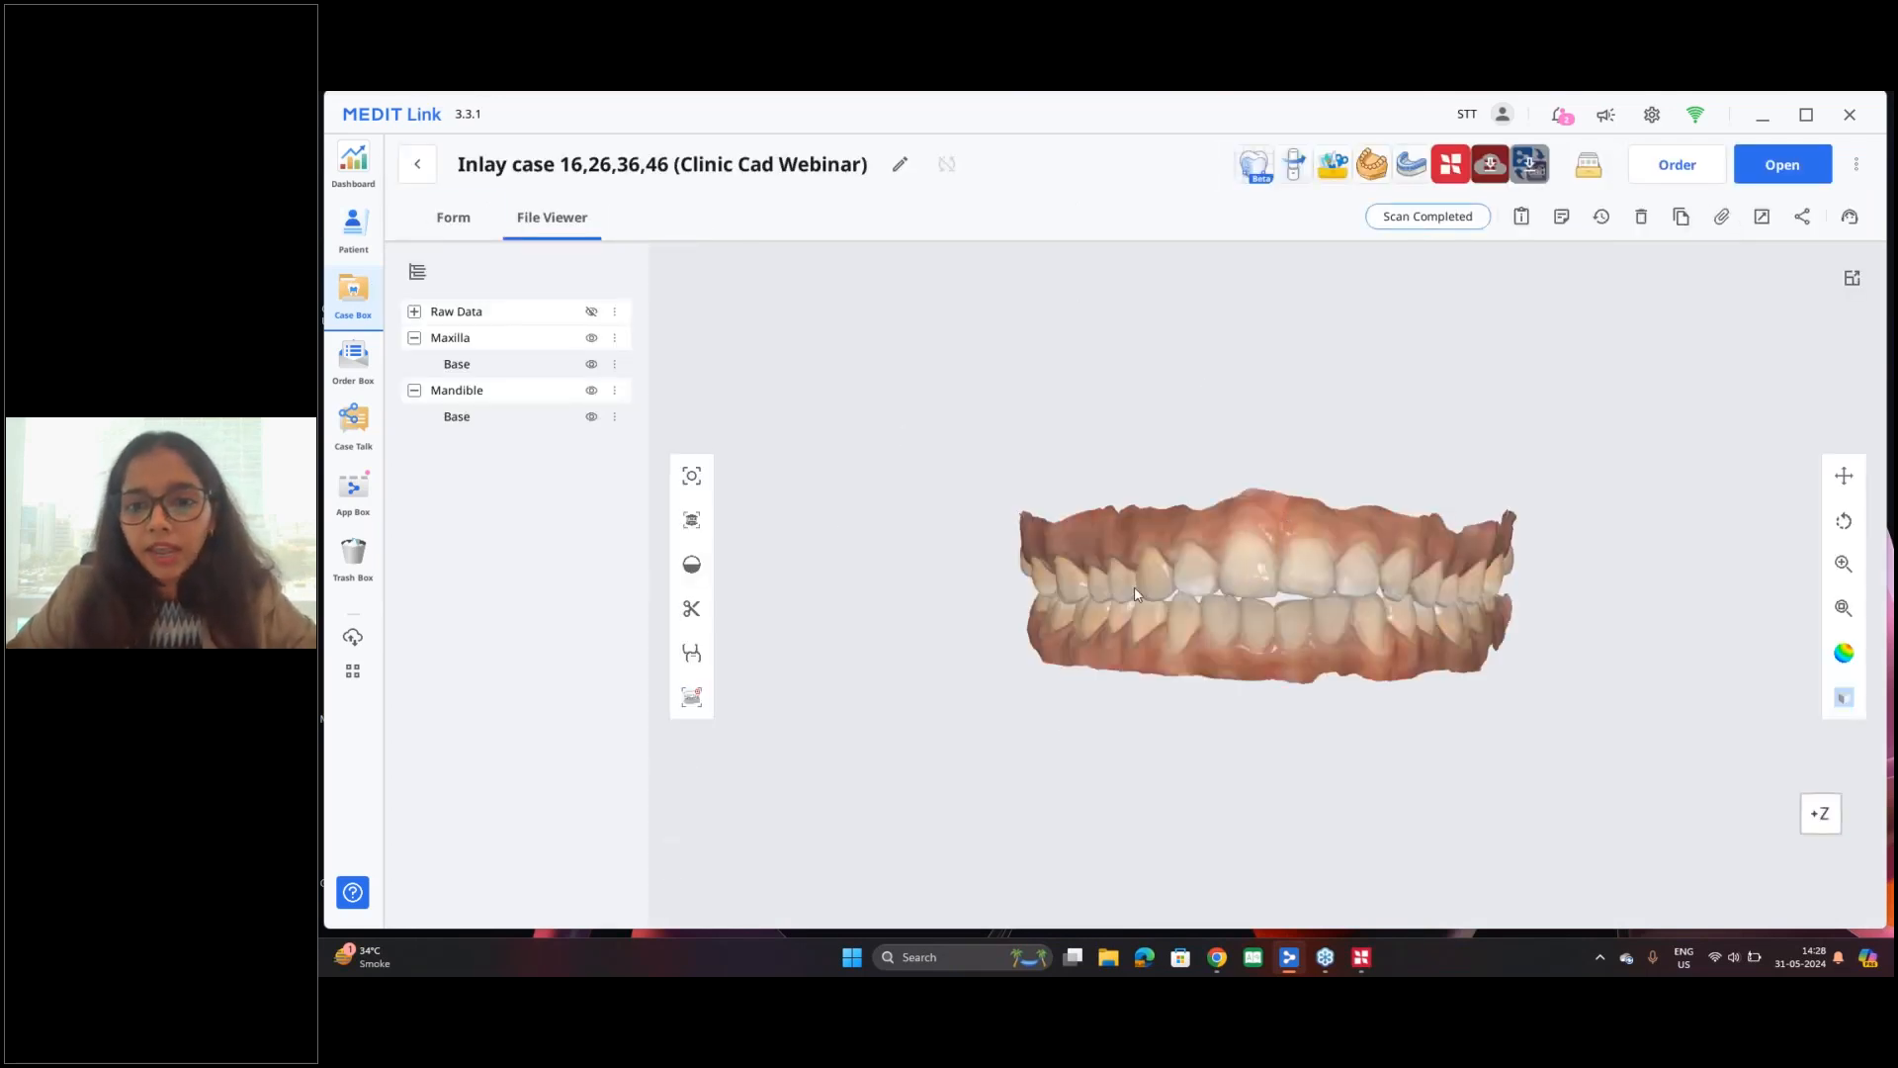
Step: Hide the maxilla, examine the inlay preparations on the mandible from the occlusal side, and check the case form
left_click(591, 337)
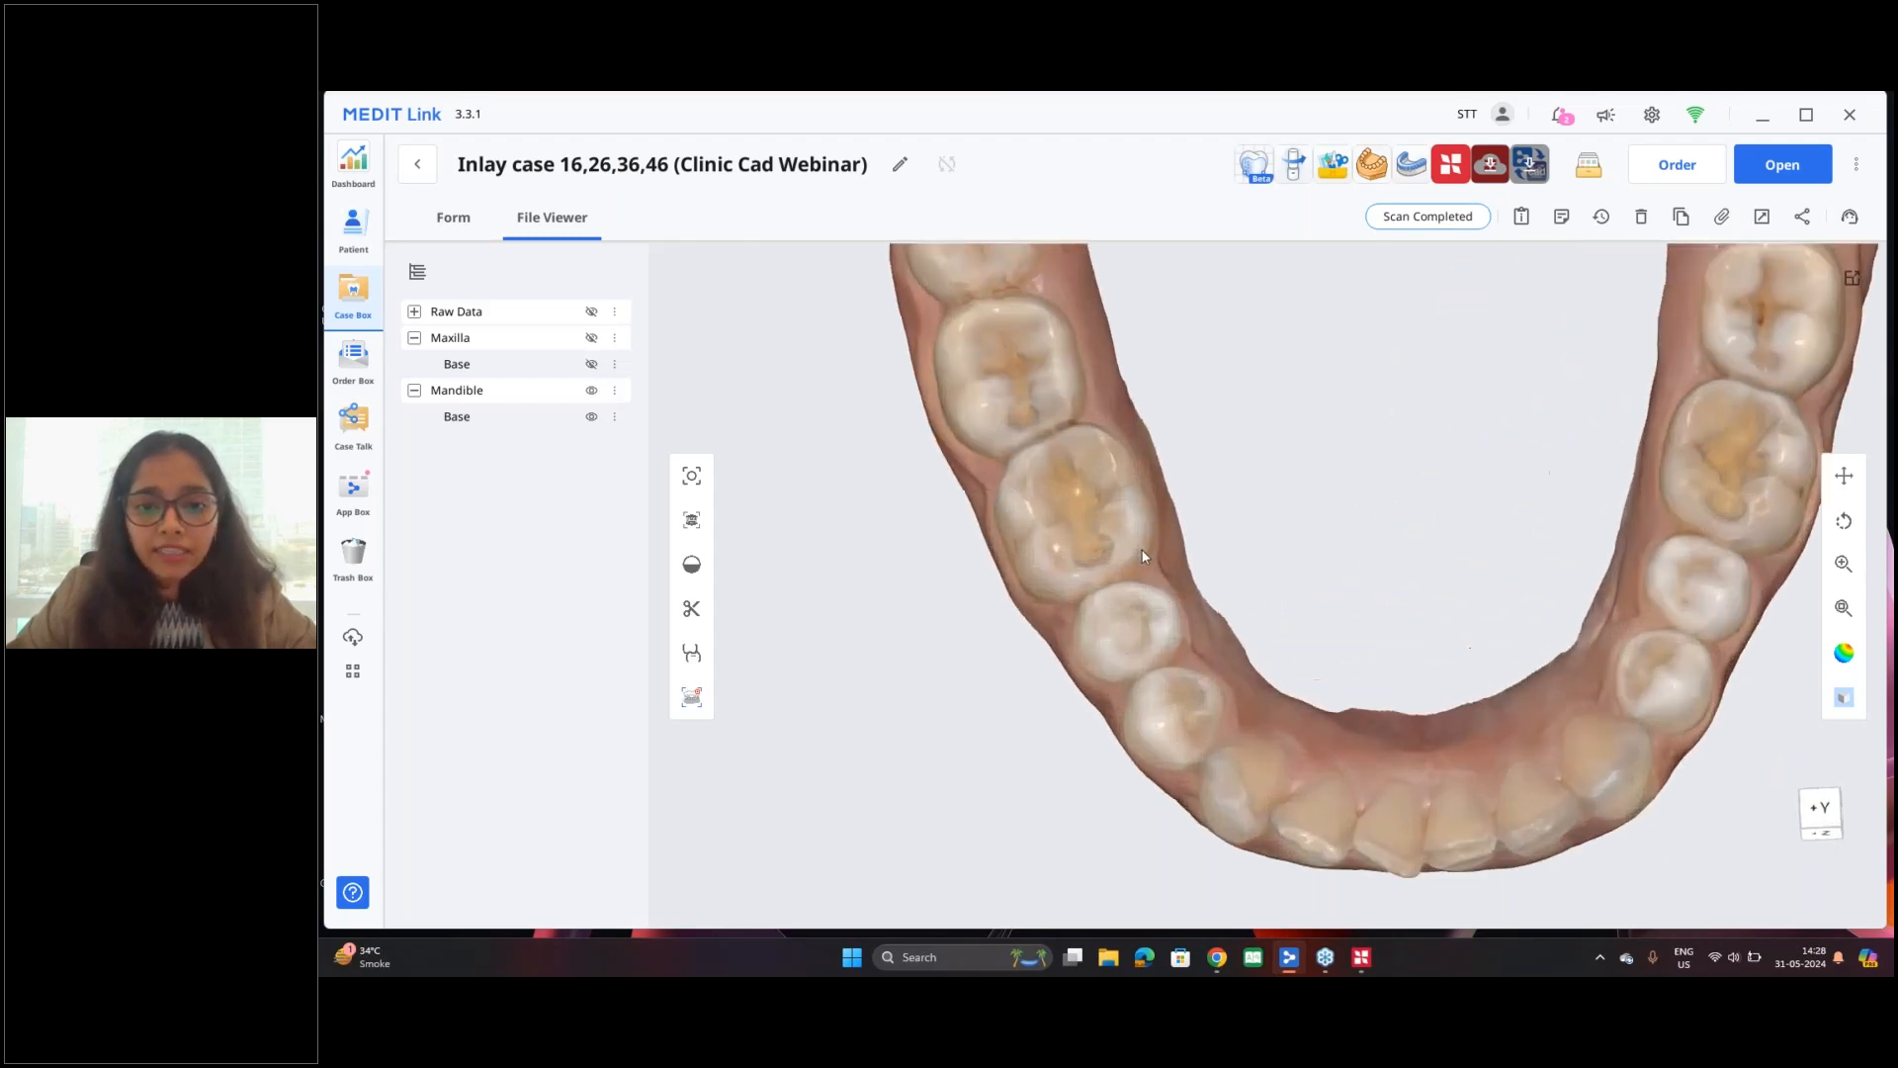
scroll(1142, 550, "up", 3)
right_click_drag(1082, 538, 1331, 596)
scroll(1528, 542, "up", 3)
scroll(1337, 597, "down", 4)
middle_click_drag(811, 529, 1164, 564)
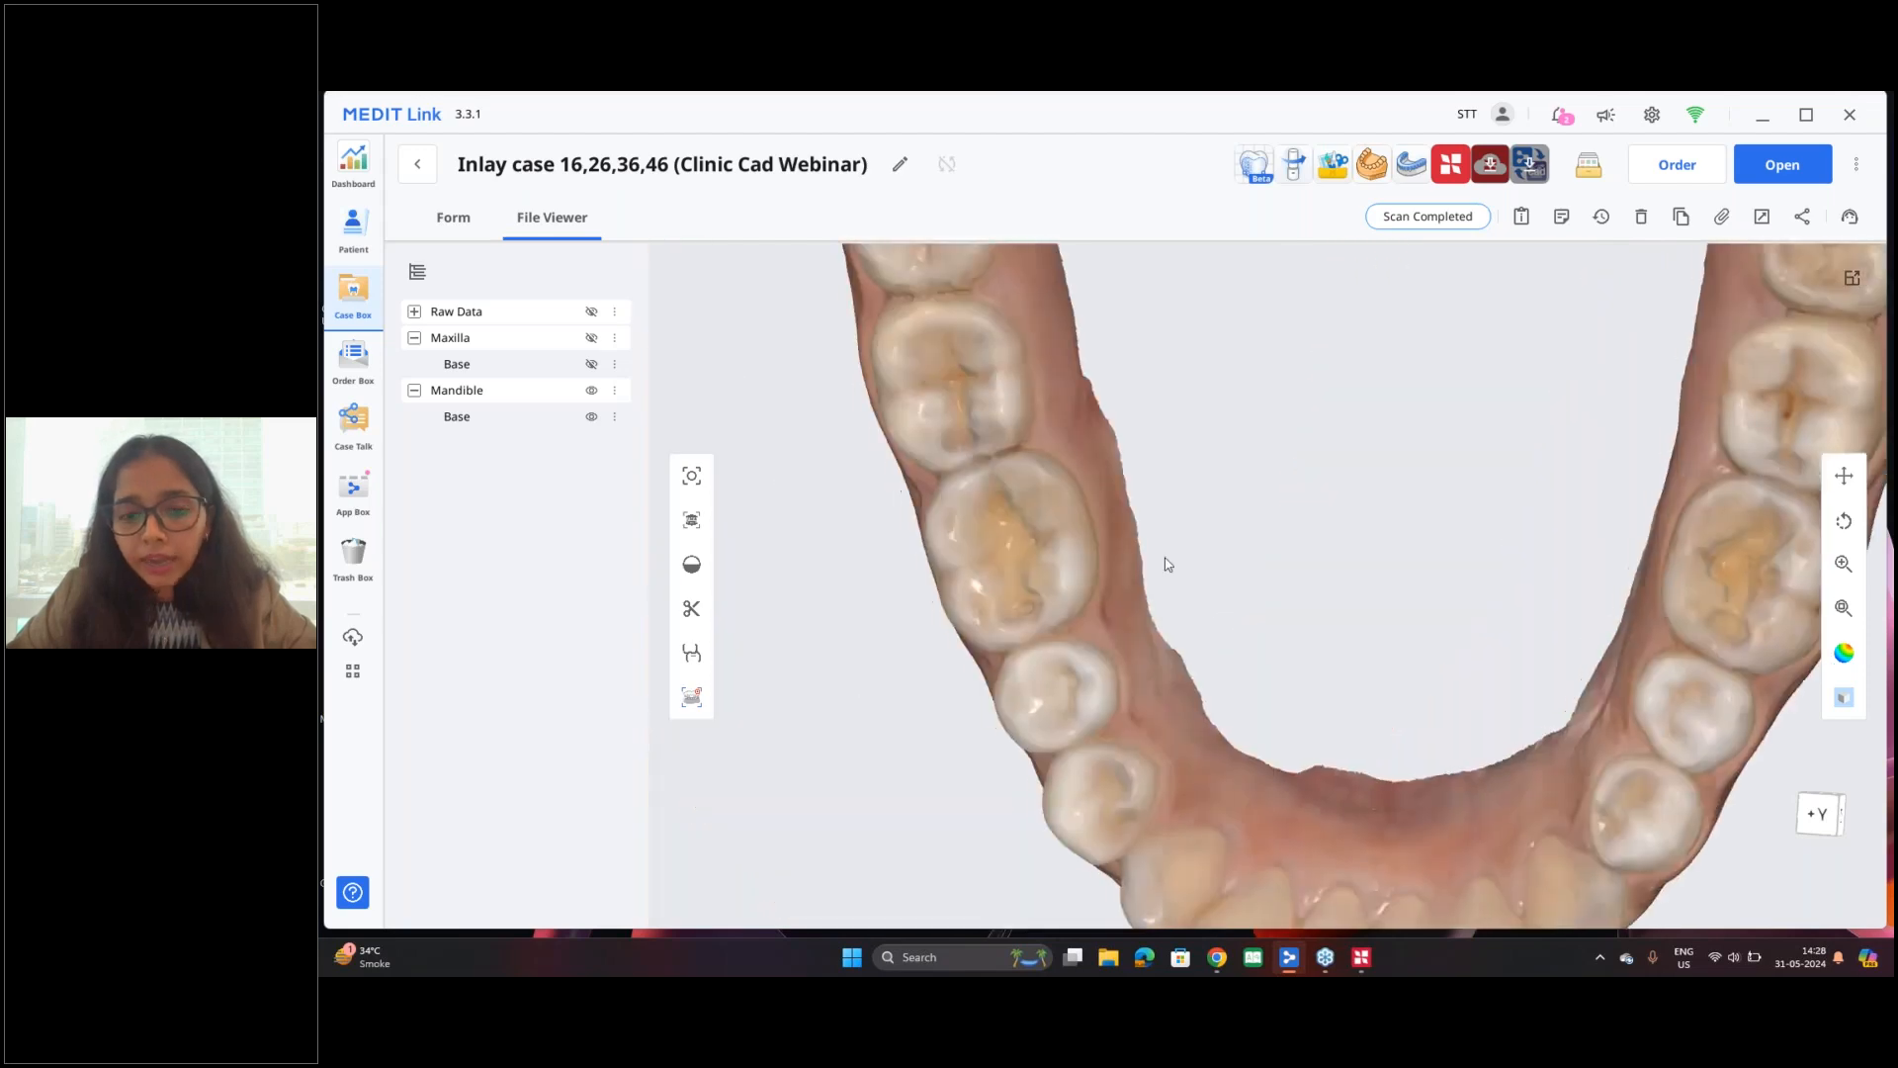
scroll(1165, 564, "down", 2)
mouse_move(1106, 603)
right_mouse_down()
mouse_move(1148, 618)
mouse_move(1112, 599)
right_mouse_up()
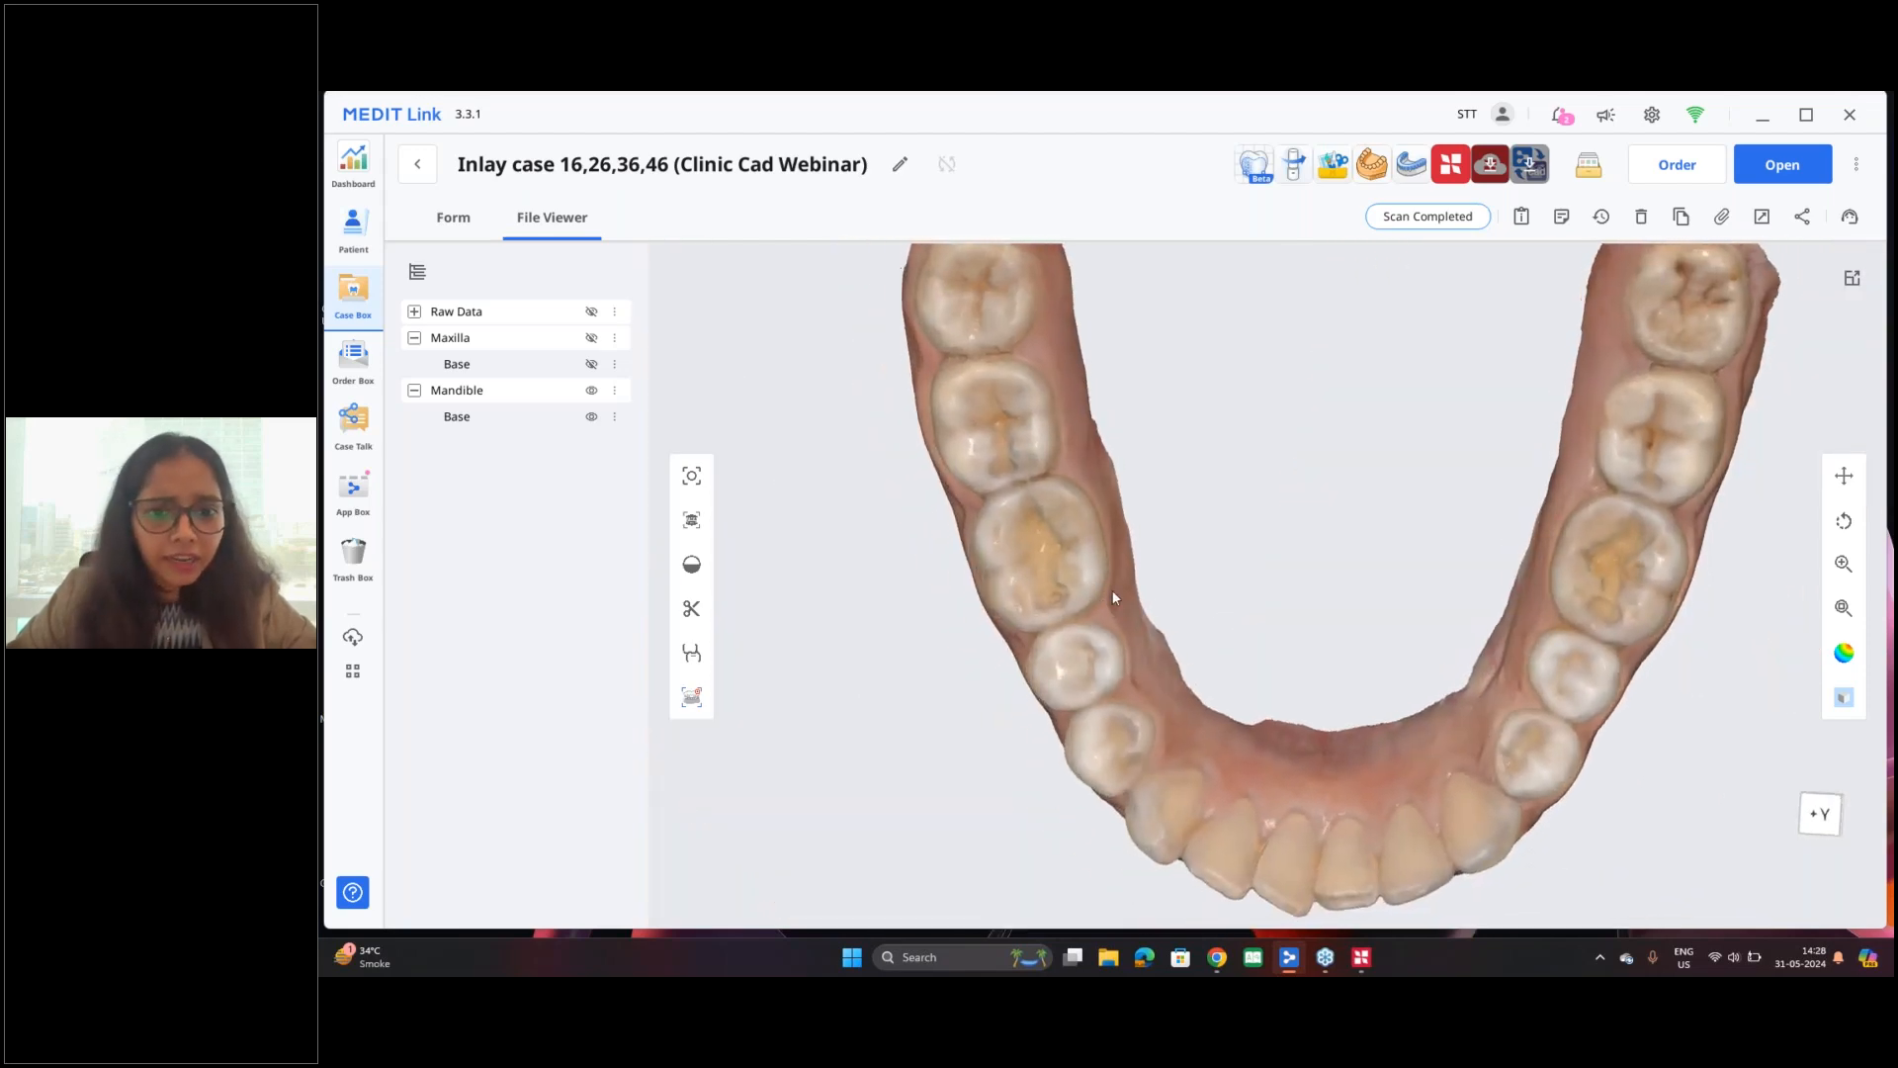
middle_click_drag(1112, 591, 1132, 581)
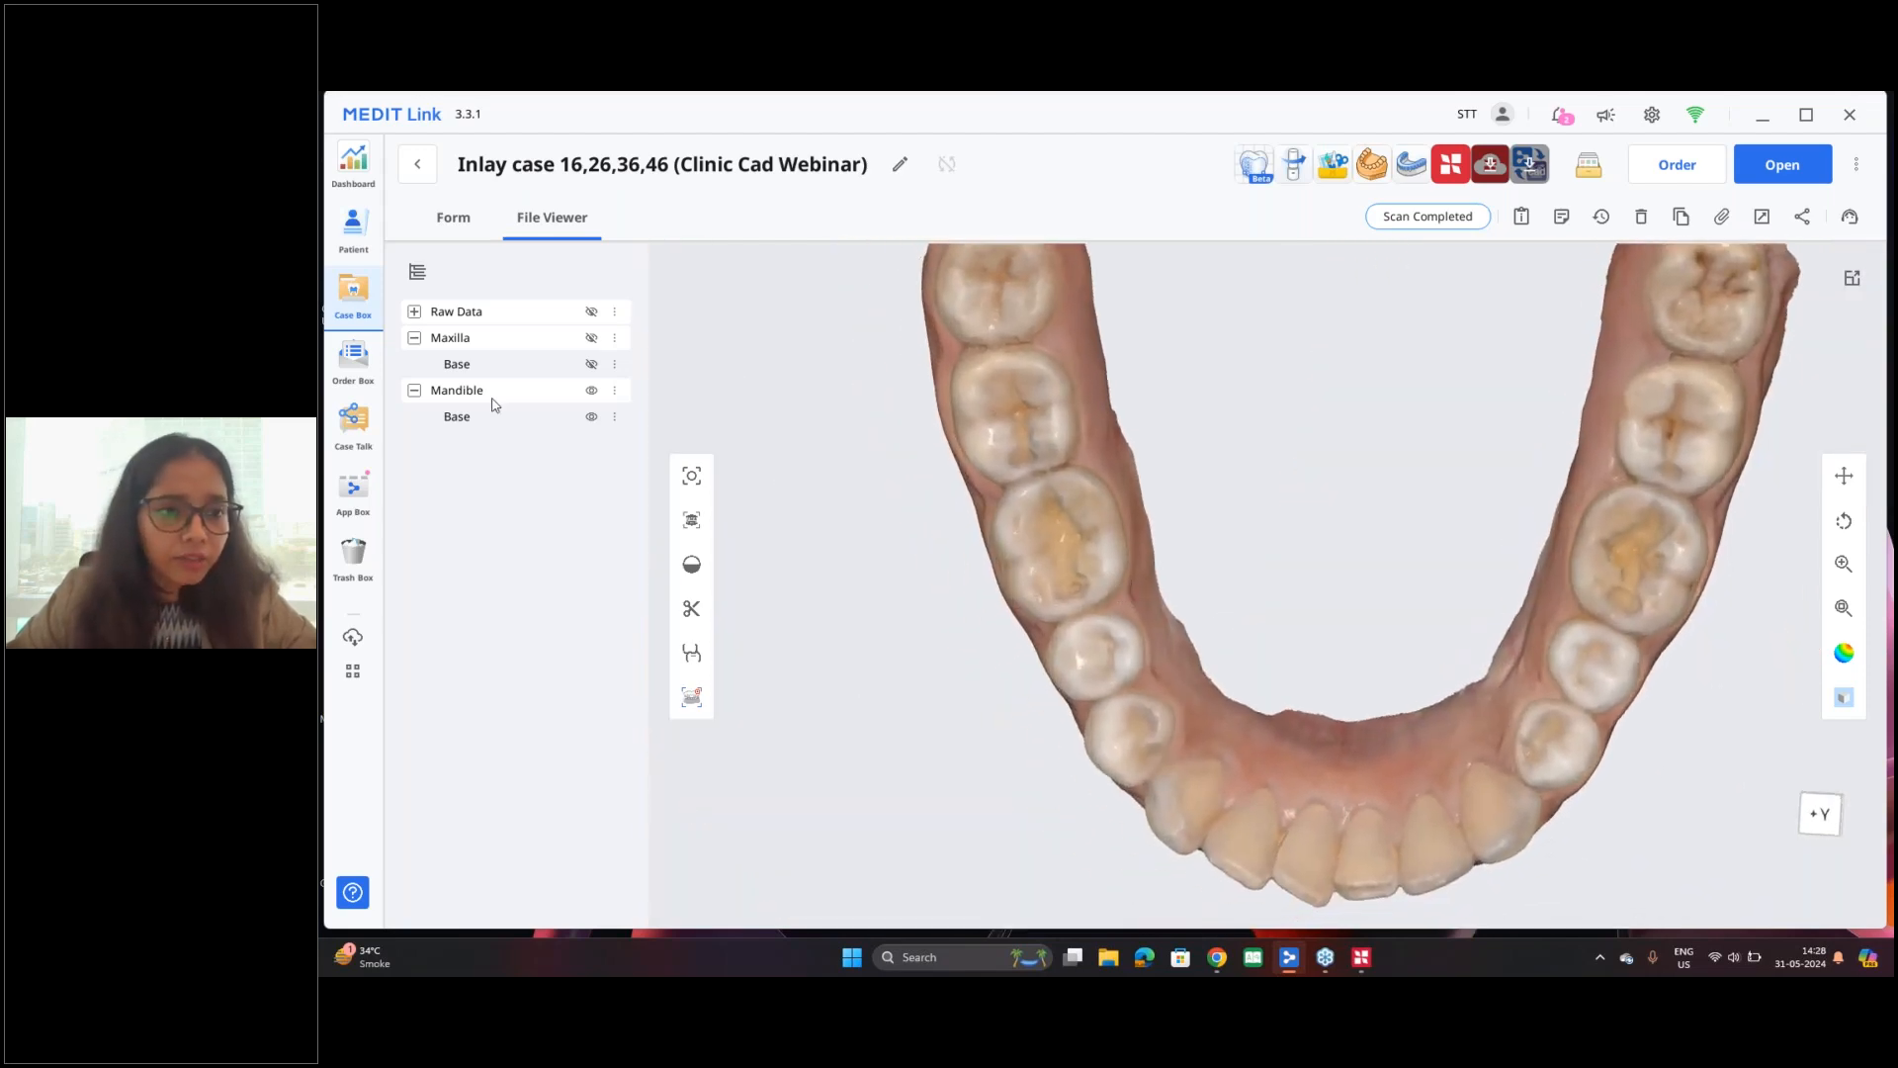
left_click(452, 225)
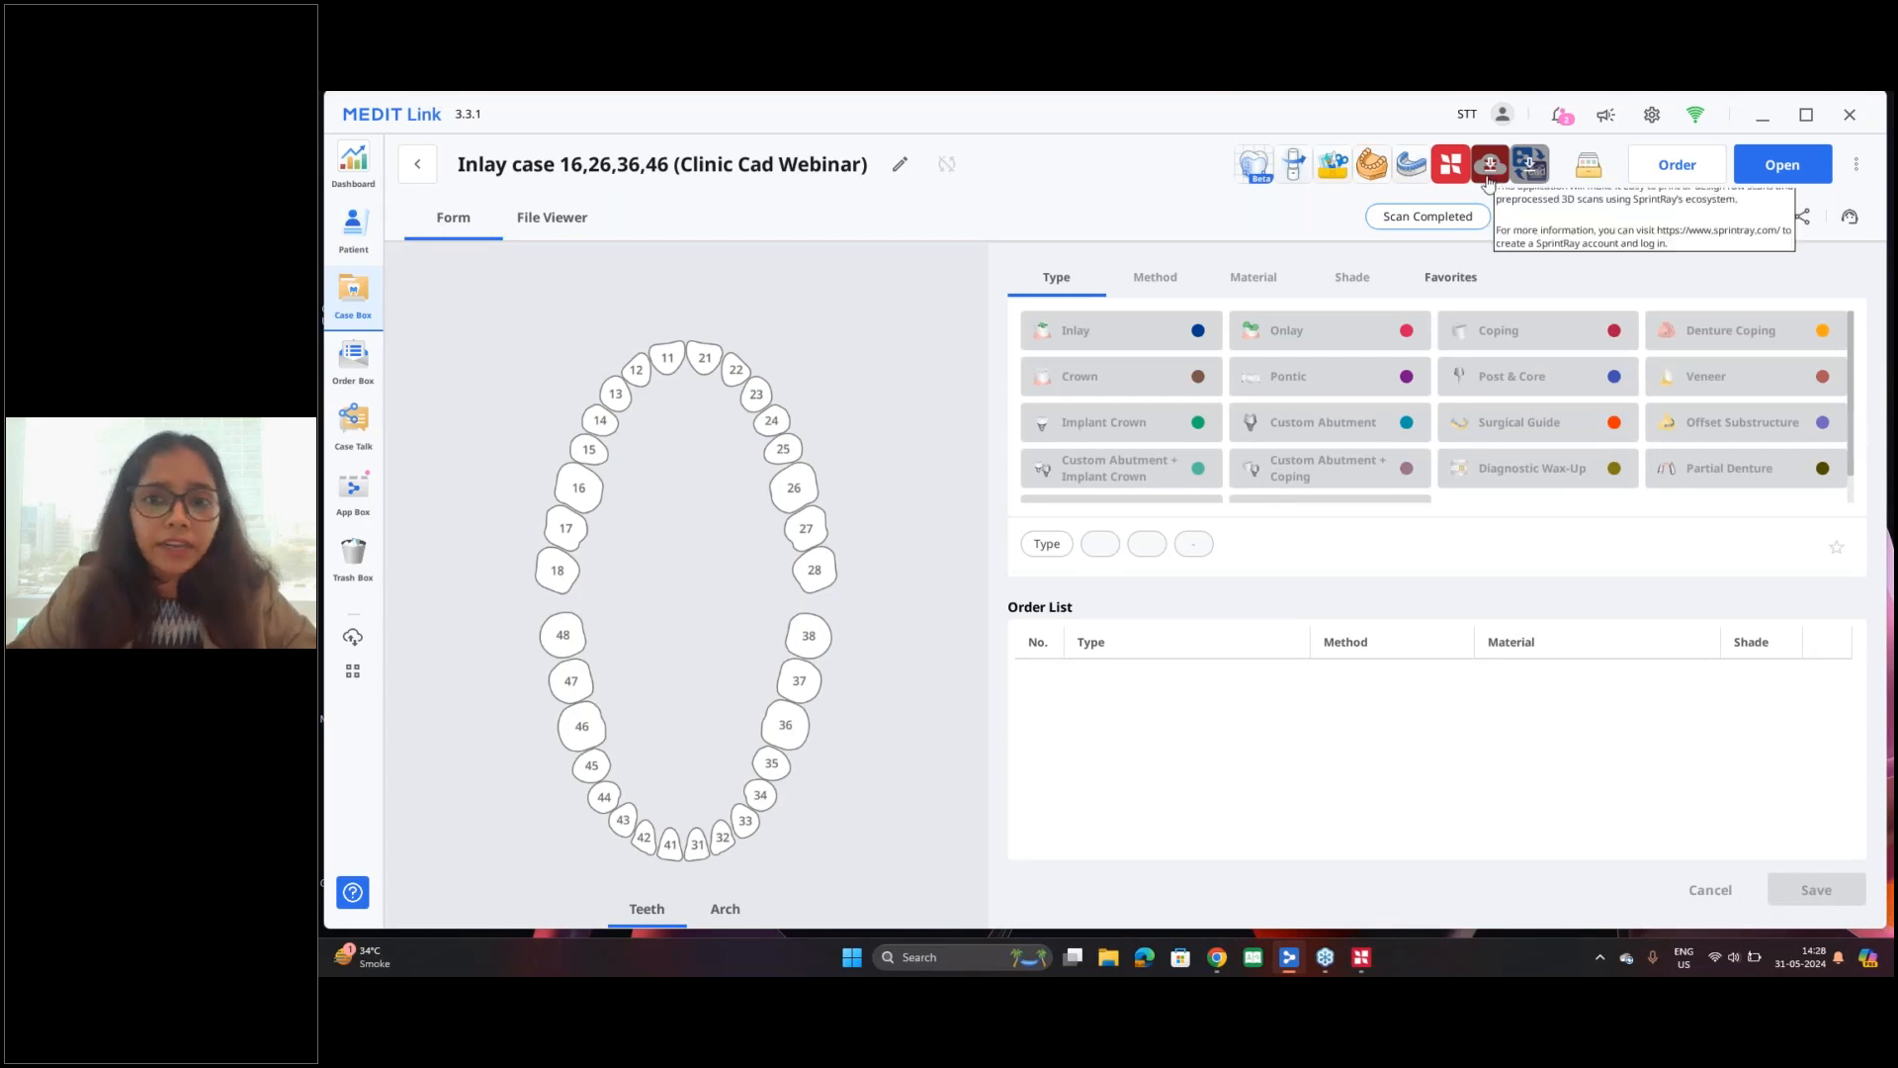
left_click(539, 224)
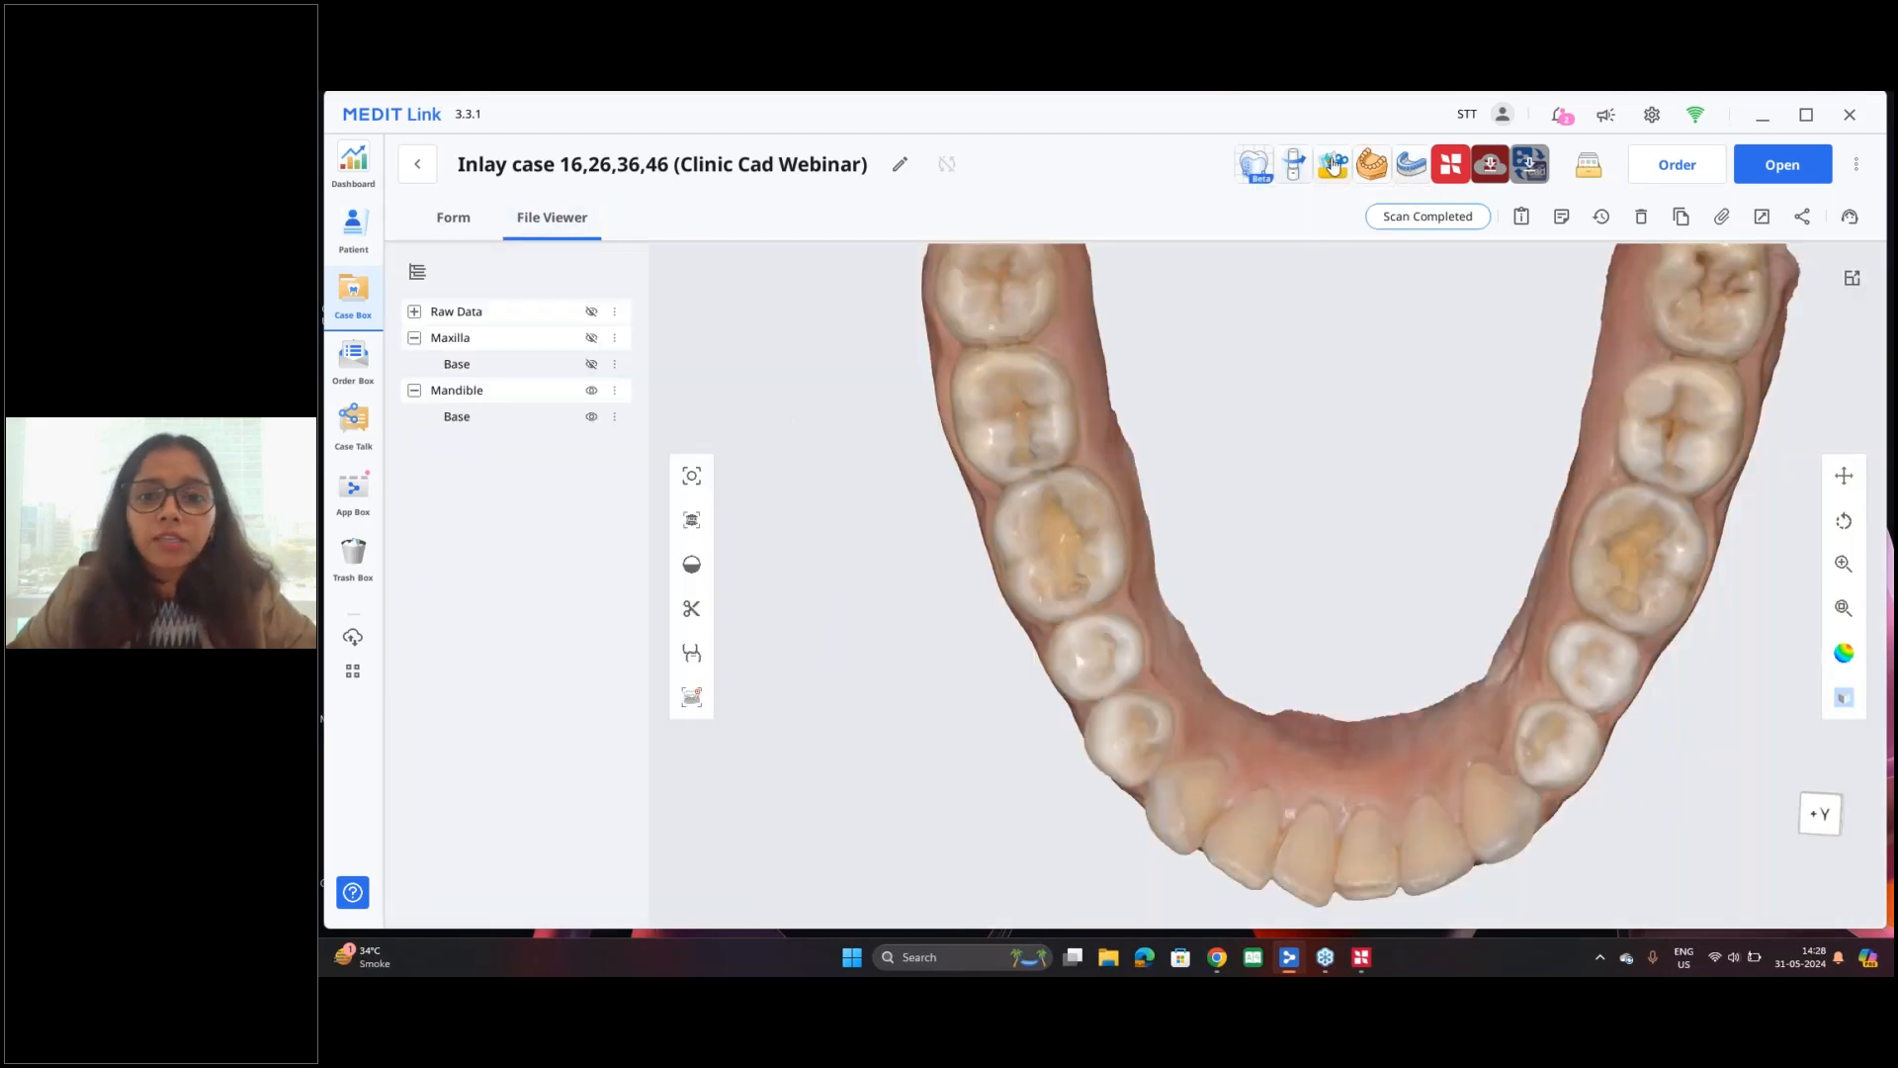
Step: In Medit ClinicCAD, register teeth 16, 26, 36 and 46 as inlays and assign the maxilla and mandible scans under Prepared Data
left_click(1255, 172)
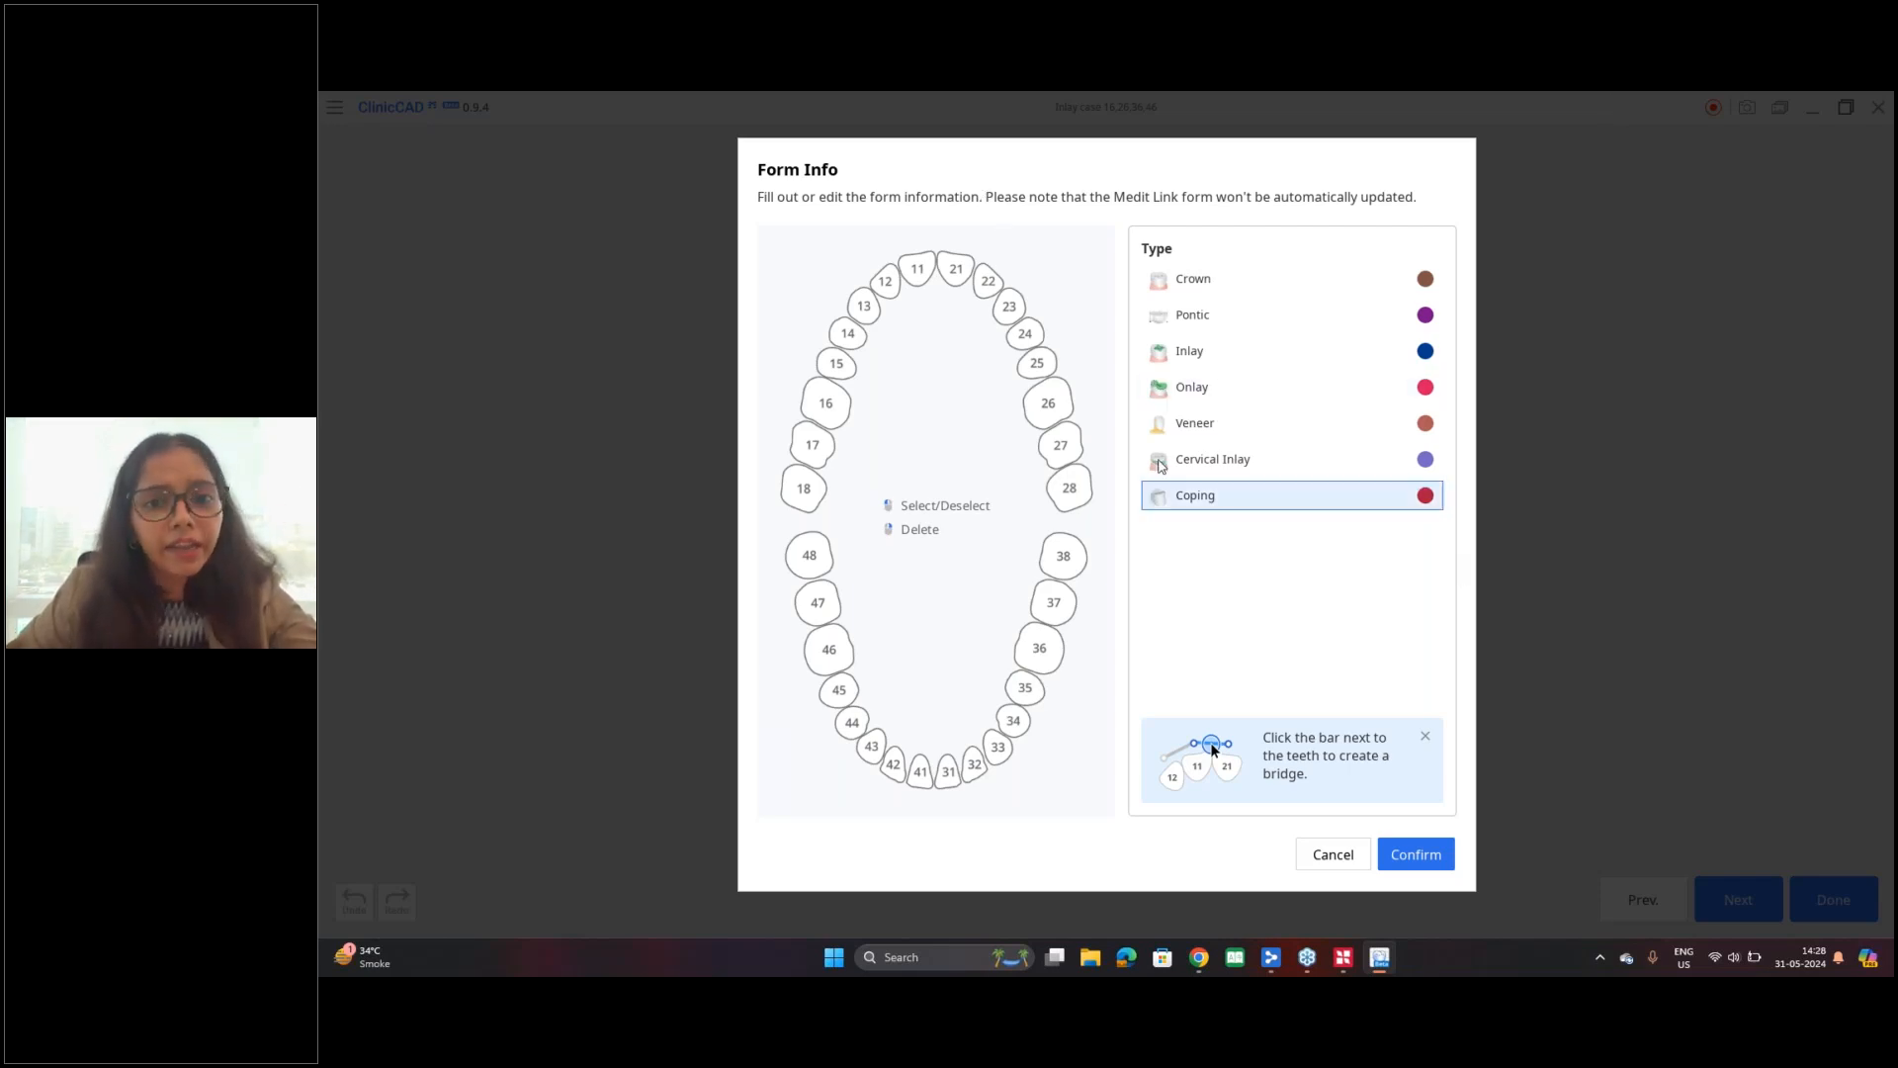
left_click(828, 649)
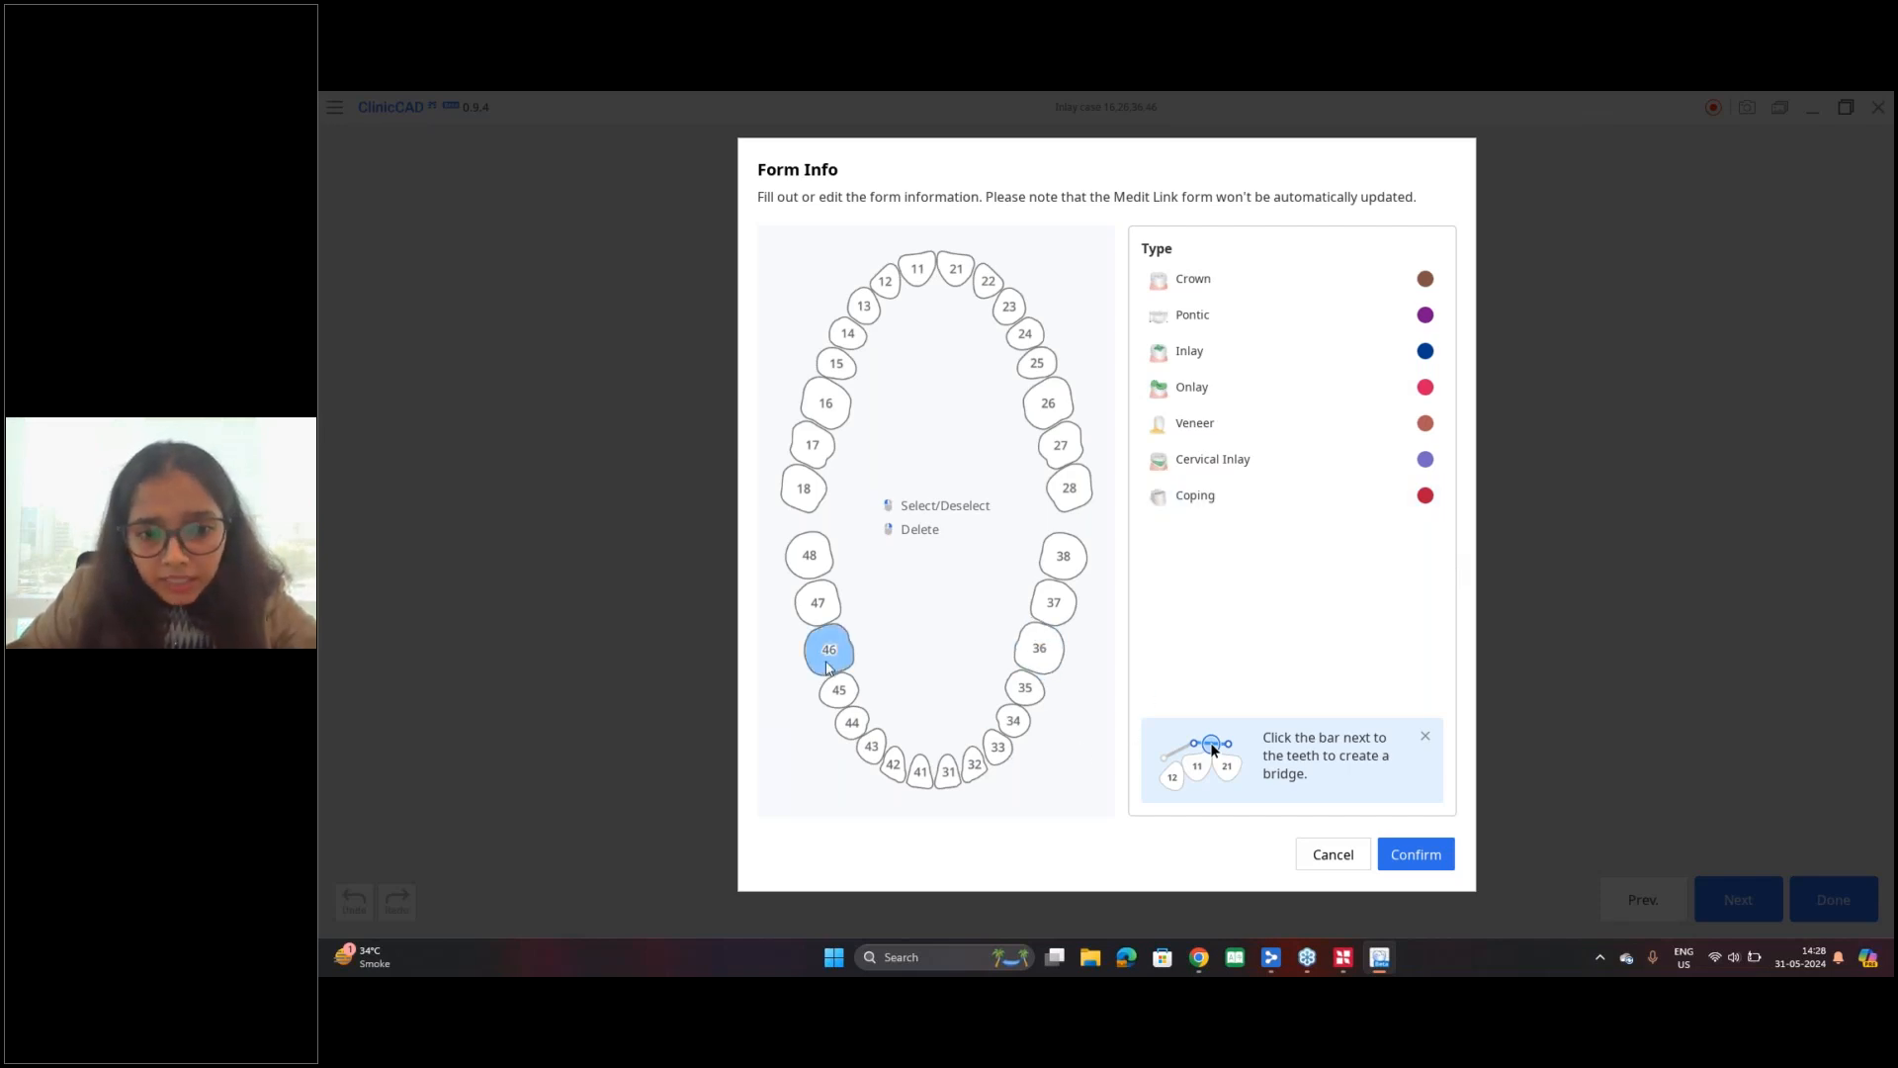
left_click(1060, 659)
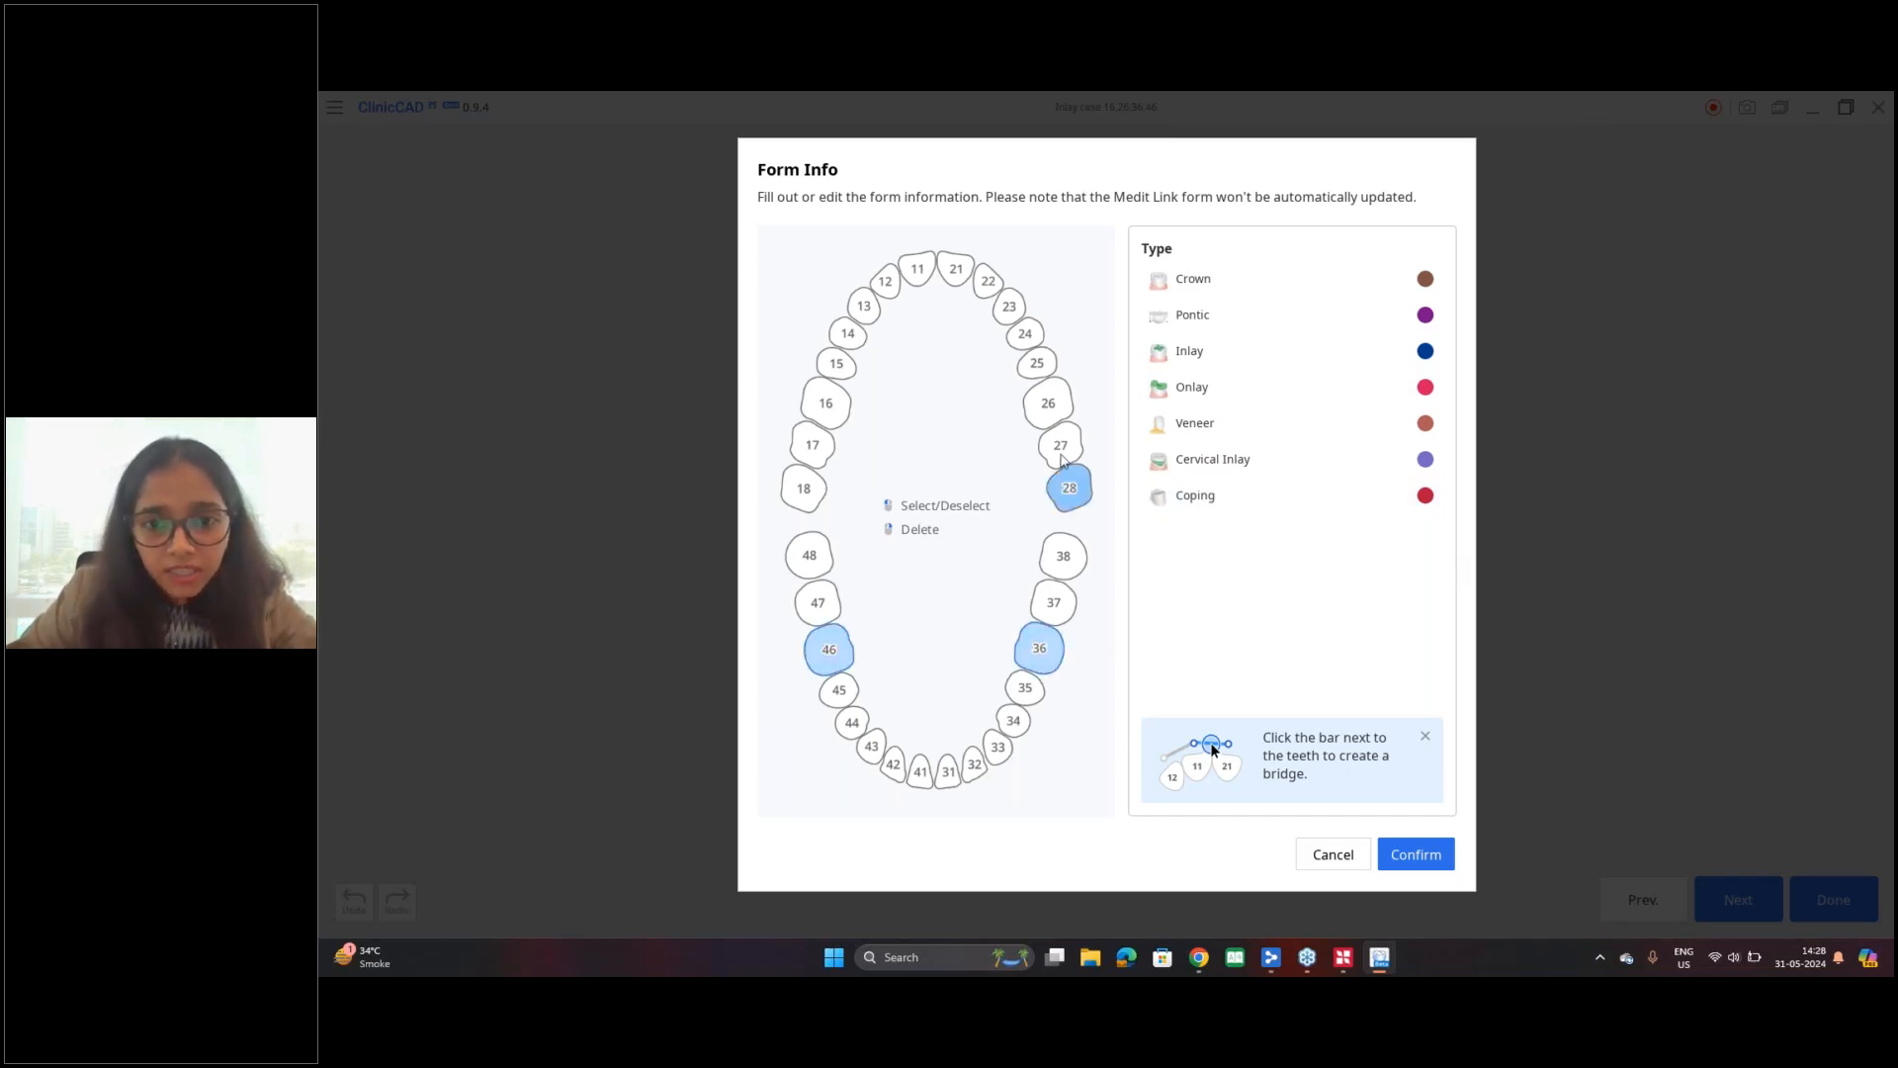
left_click(1050, 405)
left_click(826, 403)
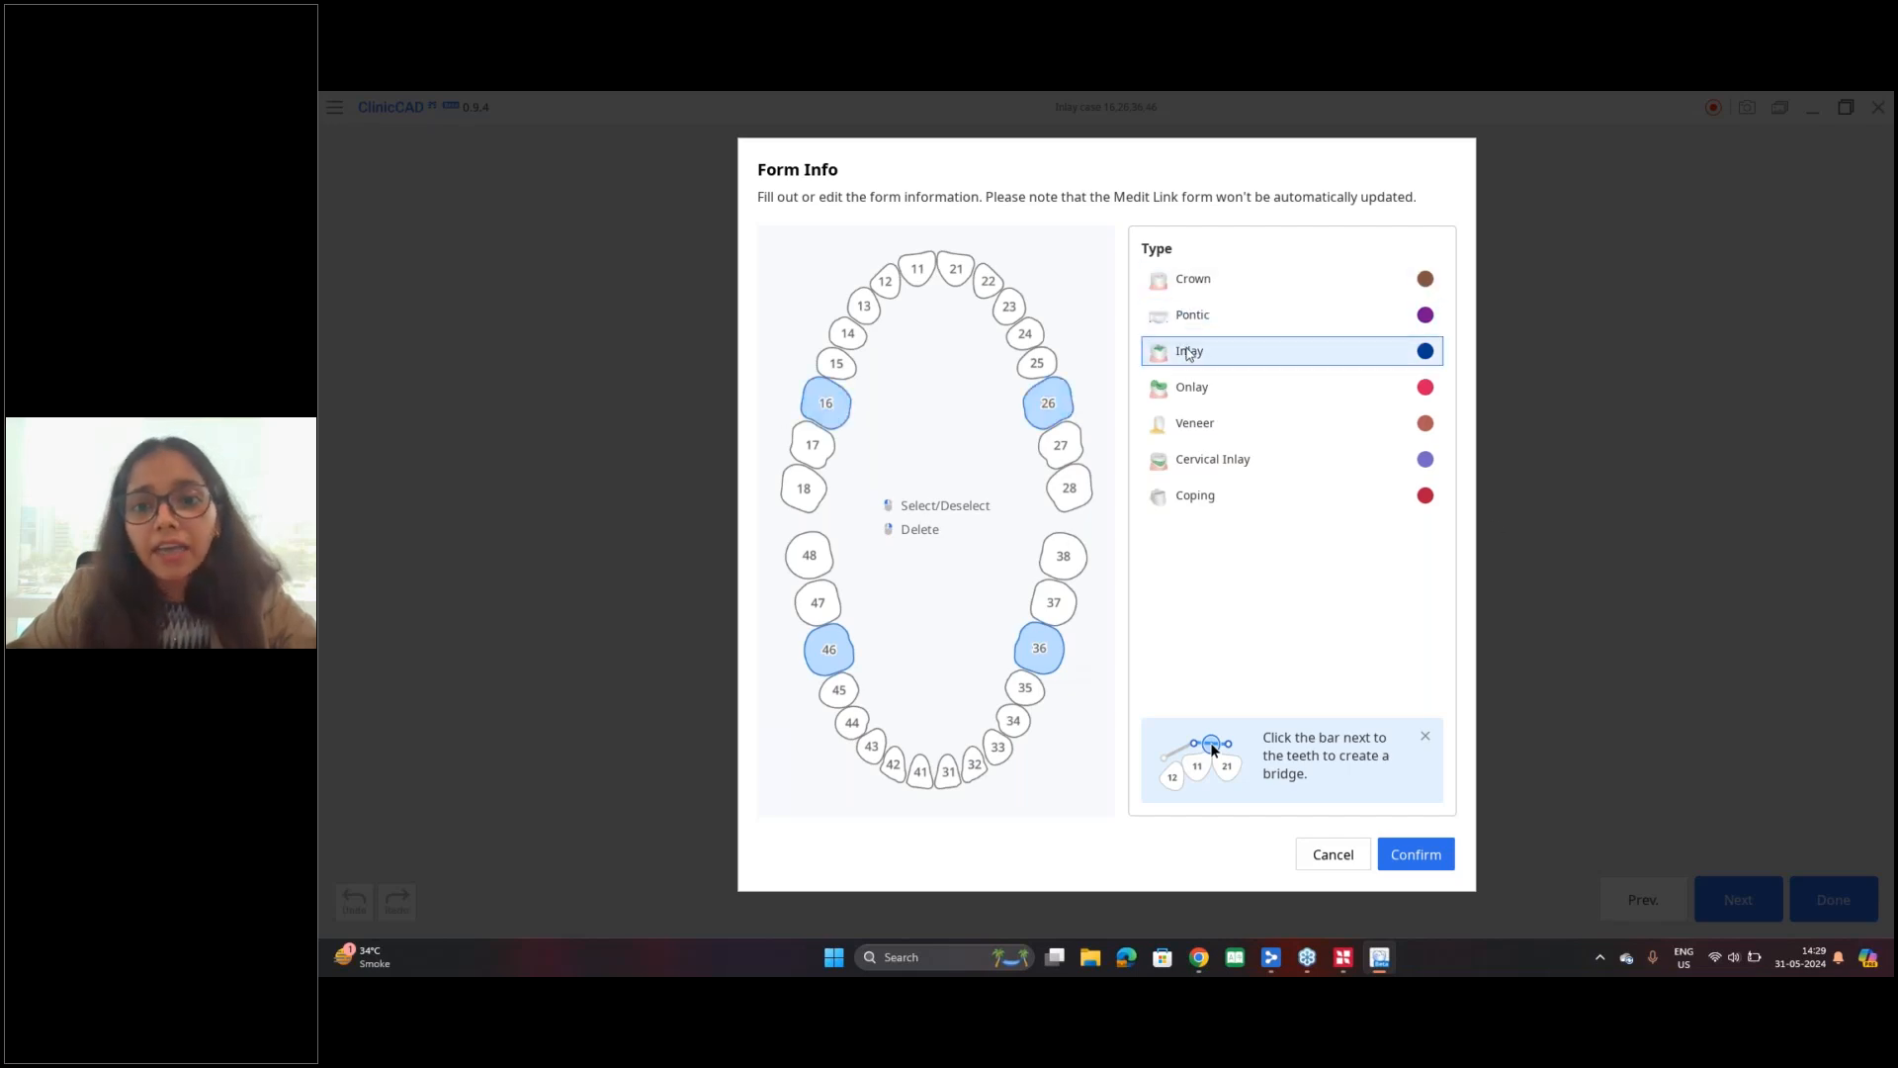
left_click(1236, 351)
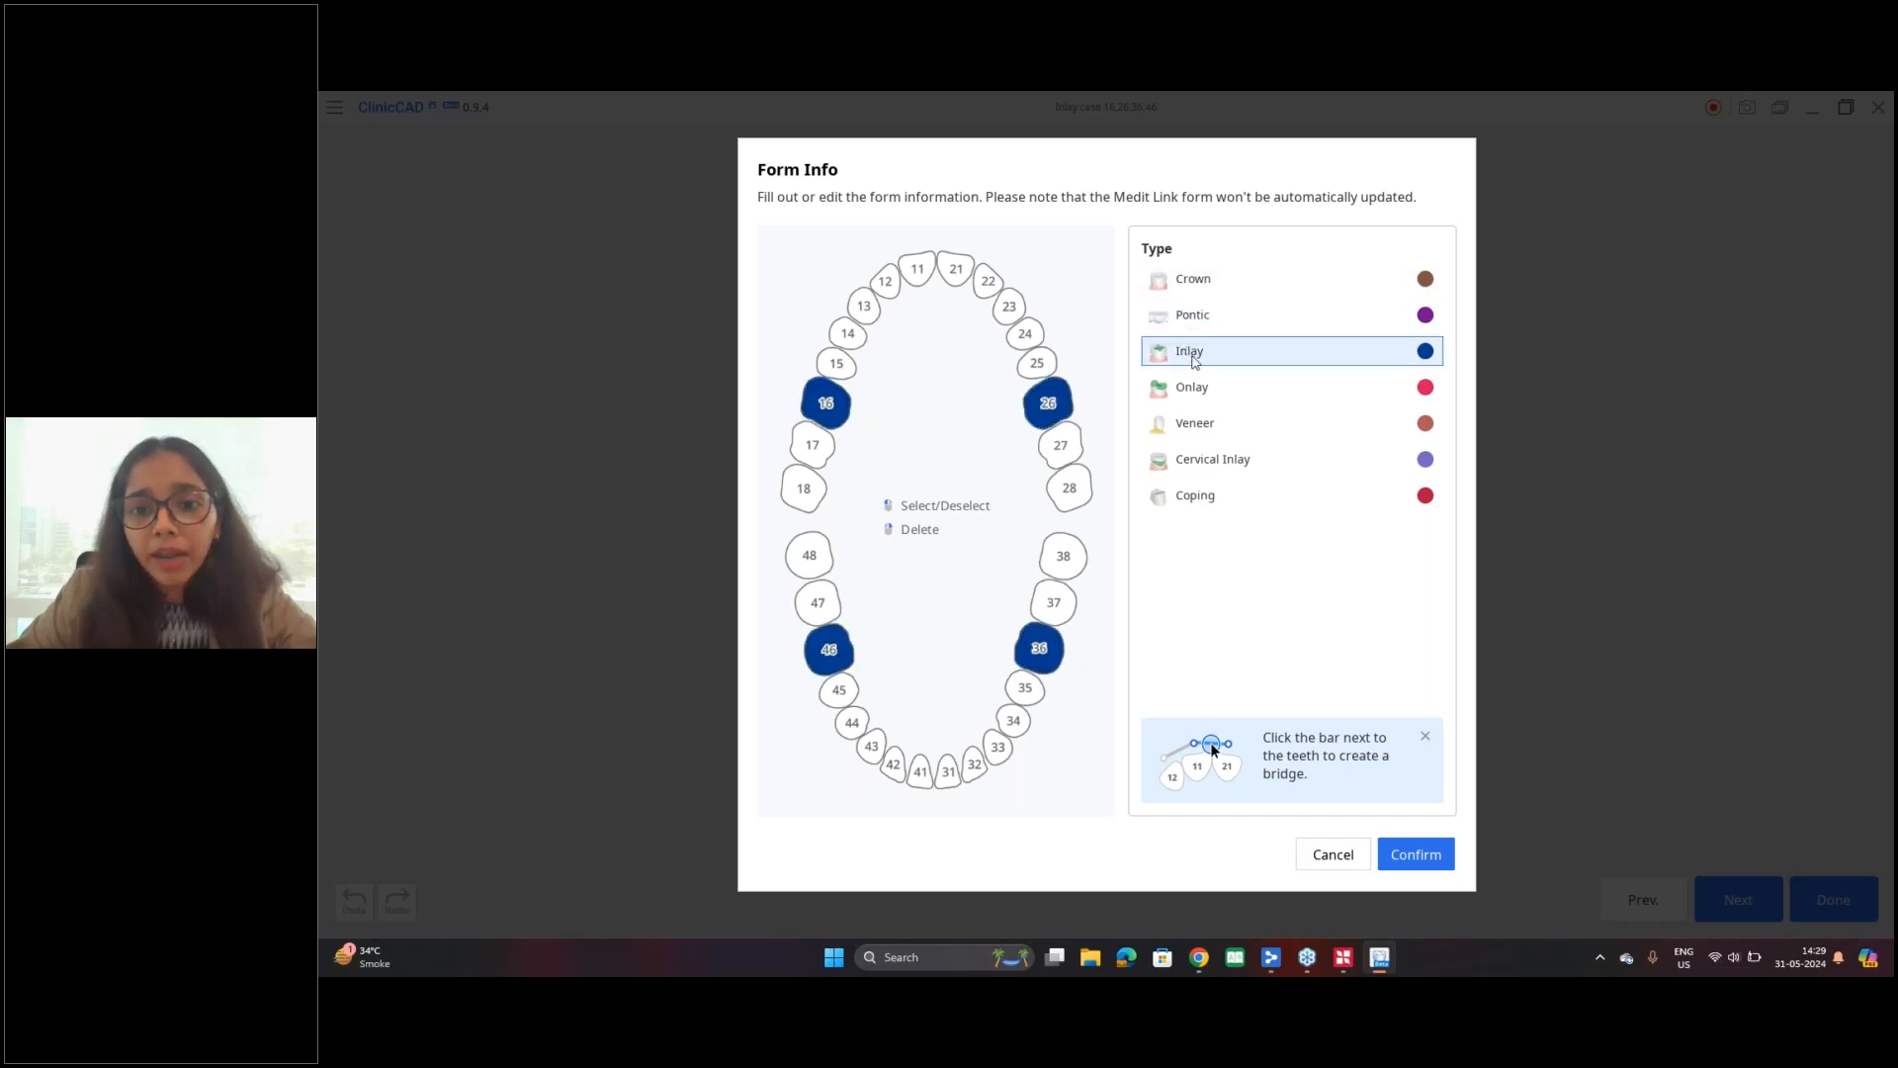
left_click(1423, 863)
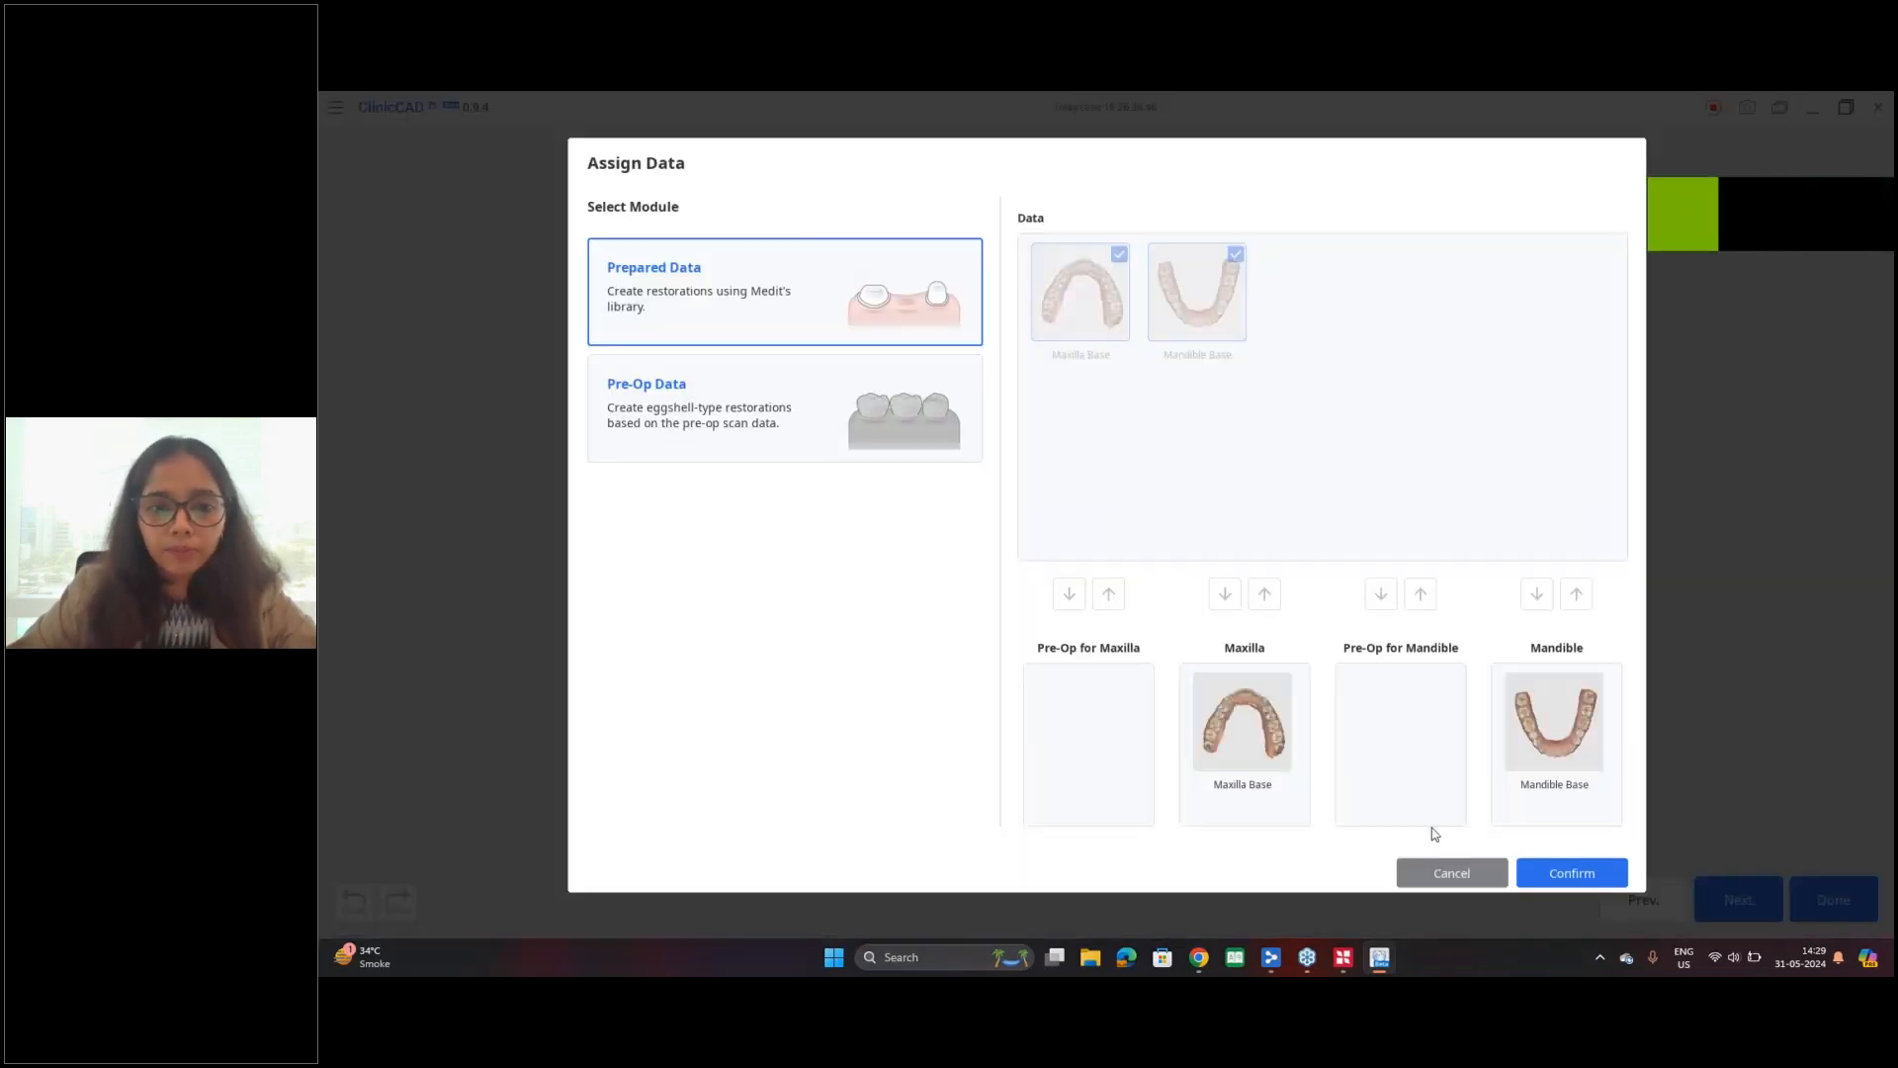
left_click(821, 326)
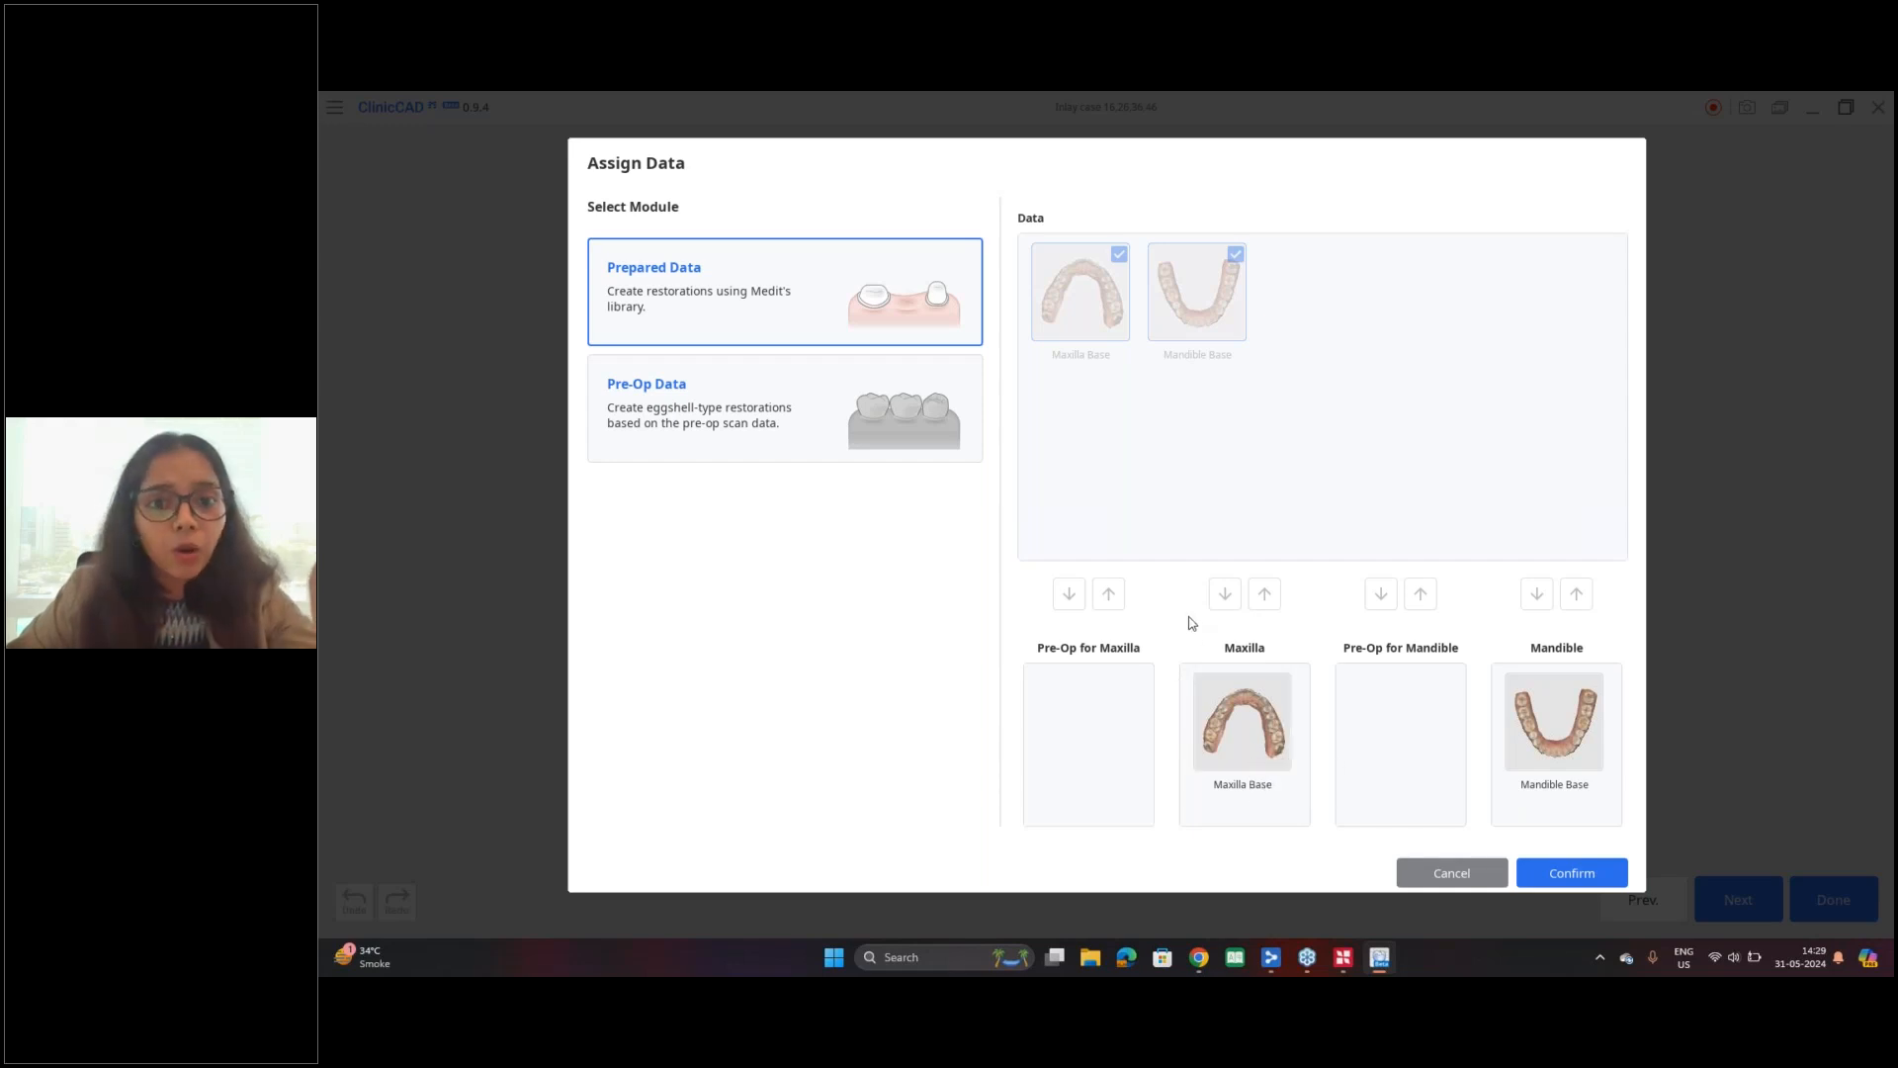
left_click(1565, 874)
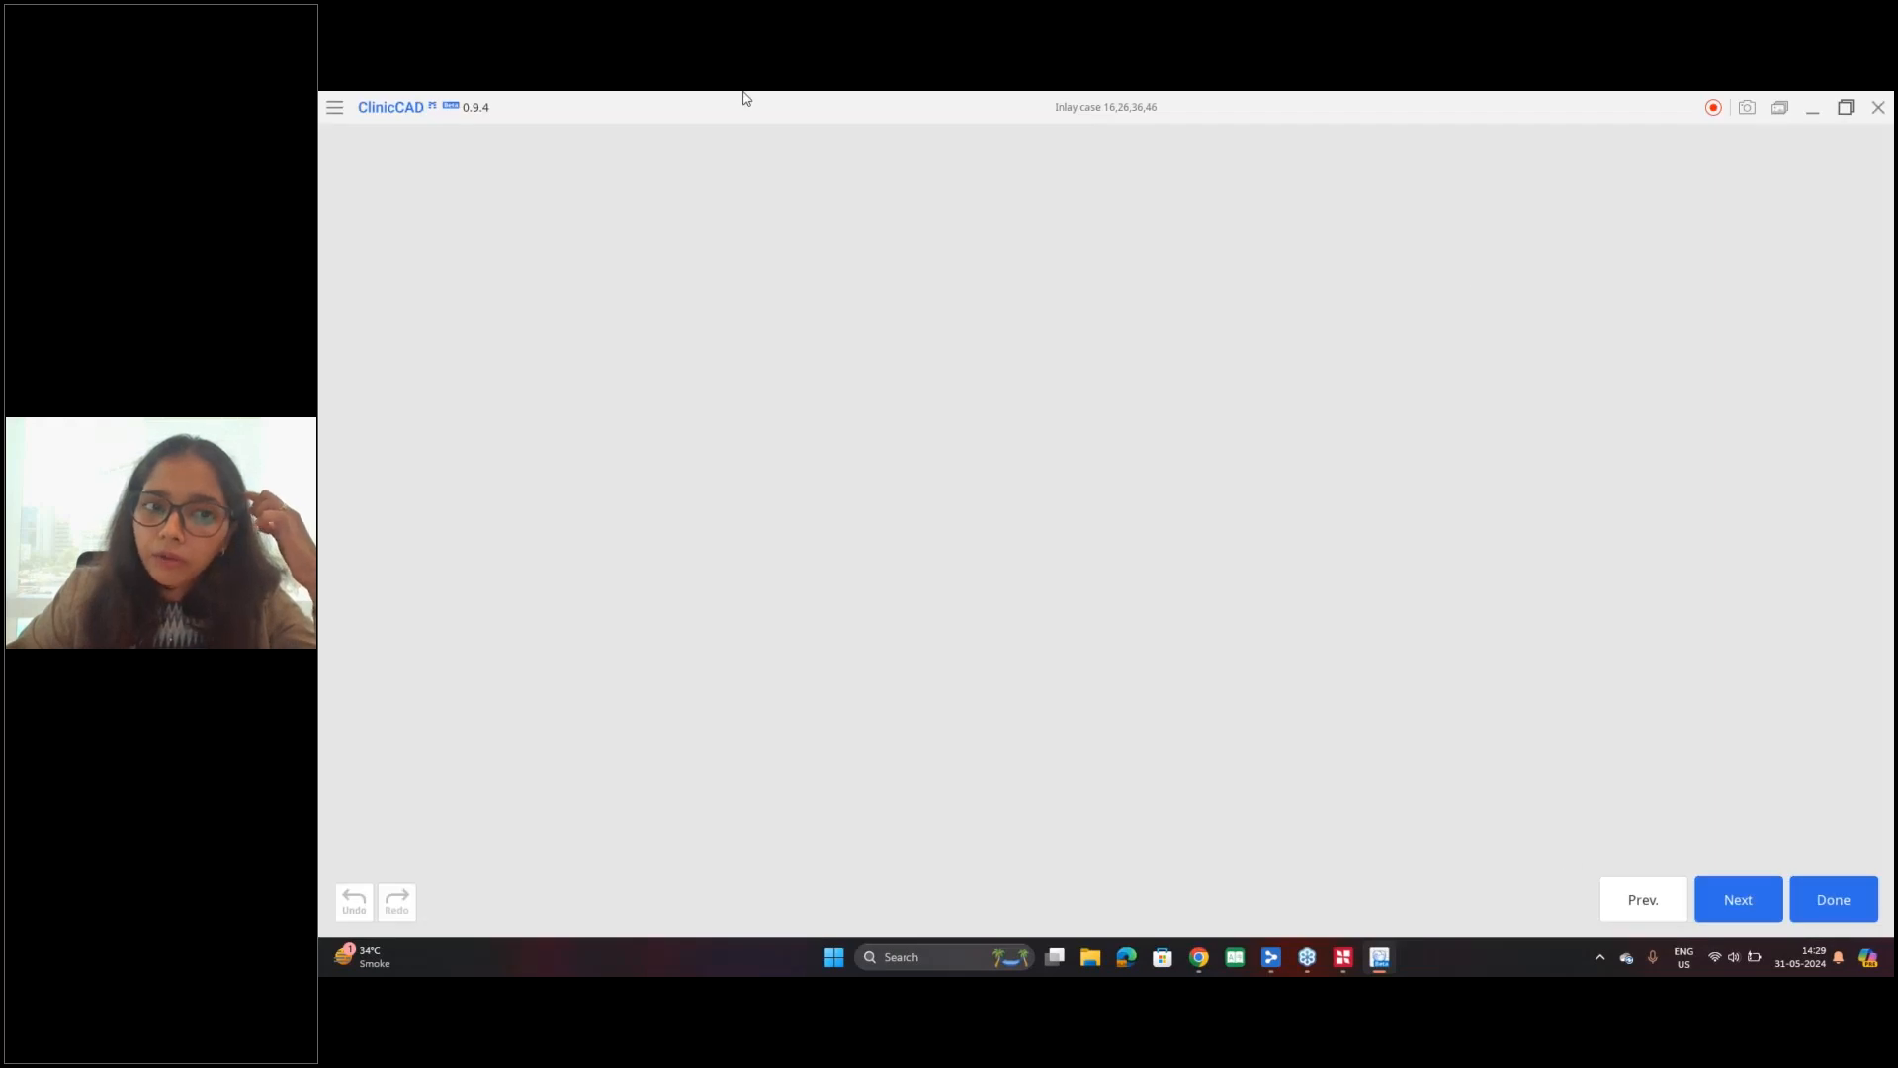
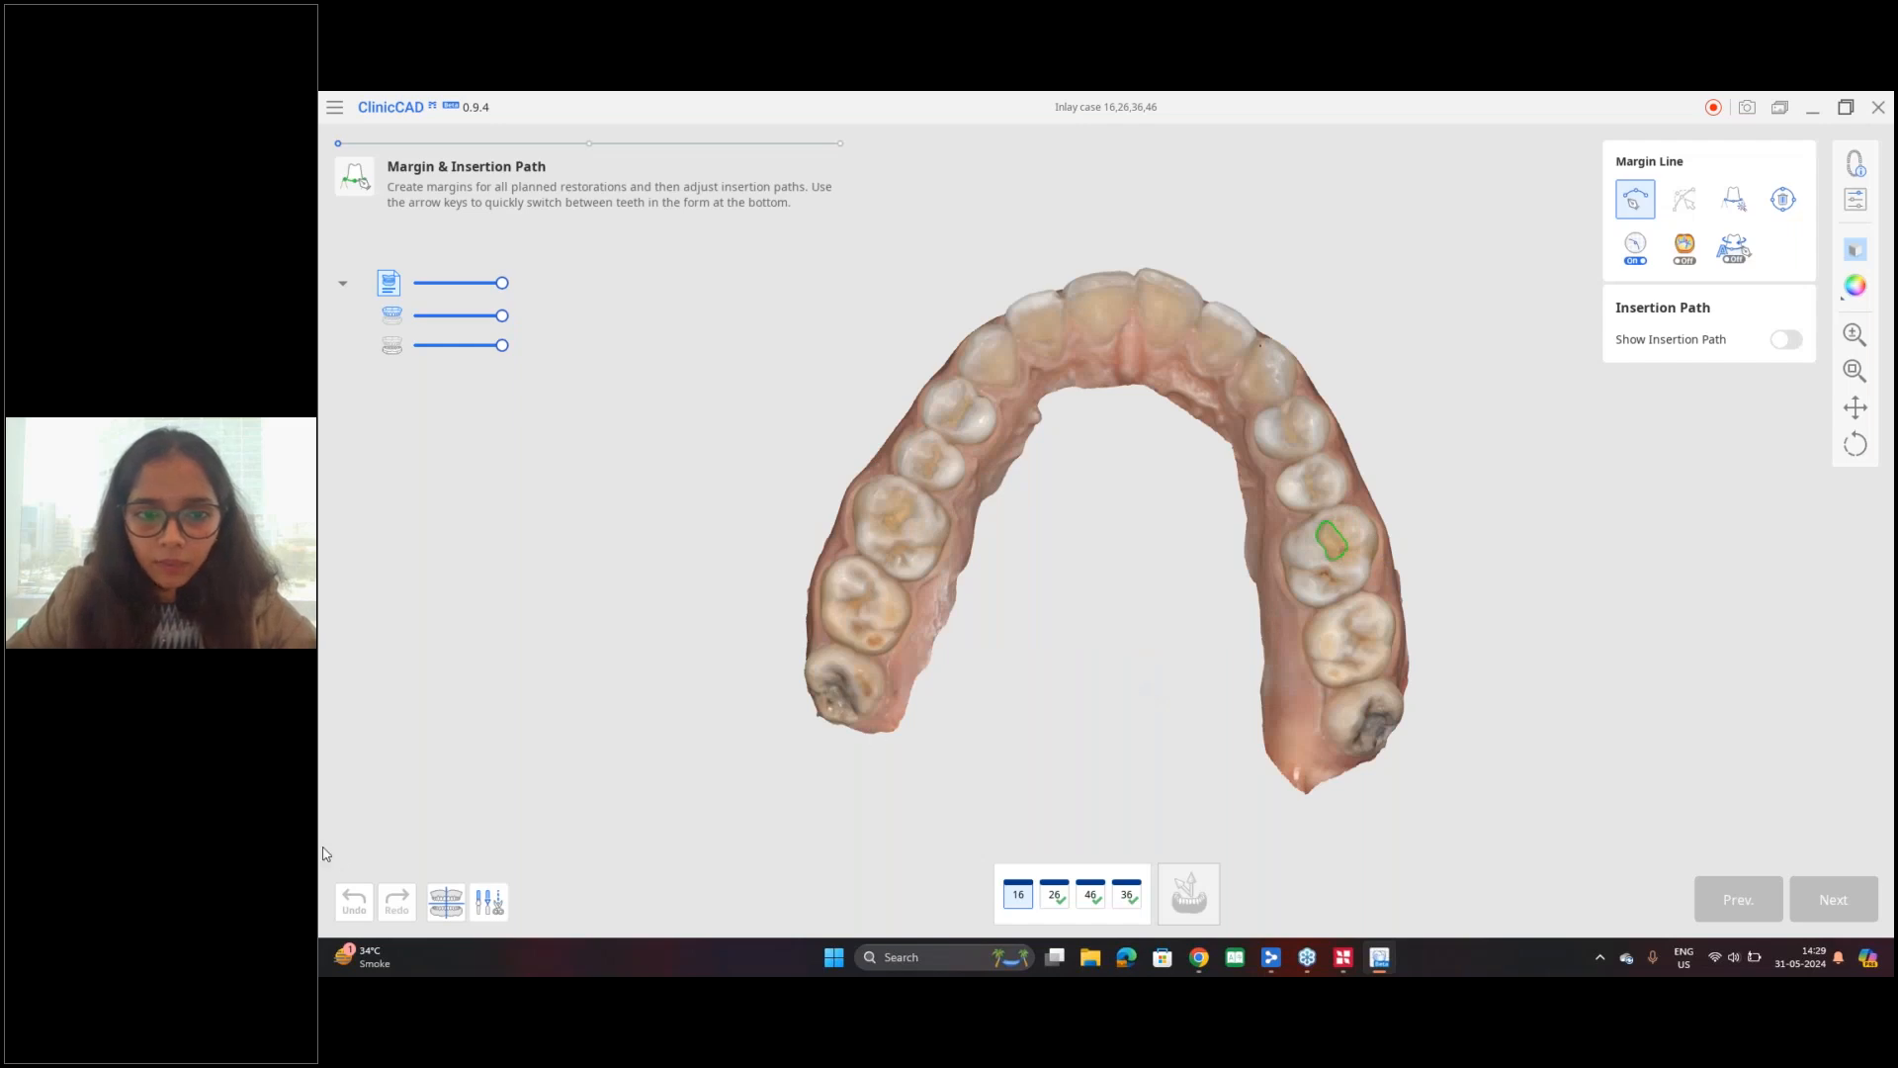
Step: In Data Alignment, place an alignment point behind the upper front teeth, centre the maxilla on the articulator midline and finish the alignment
left_click(446, 904)
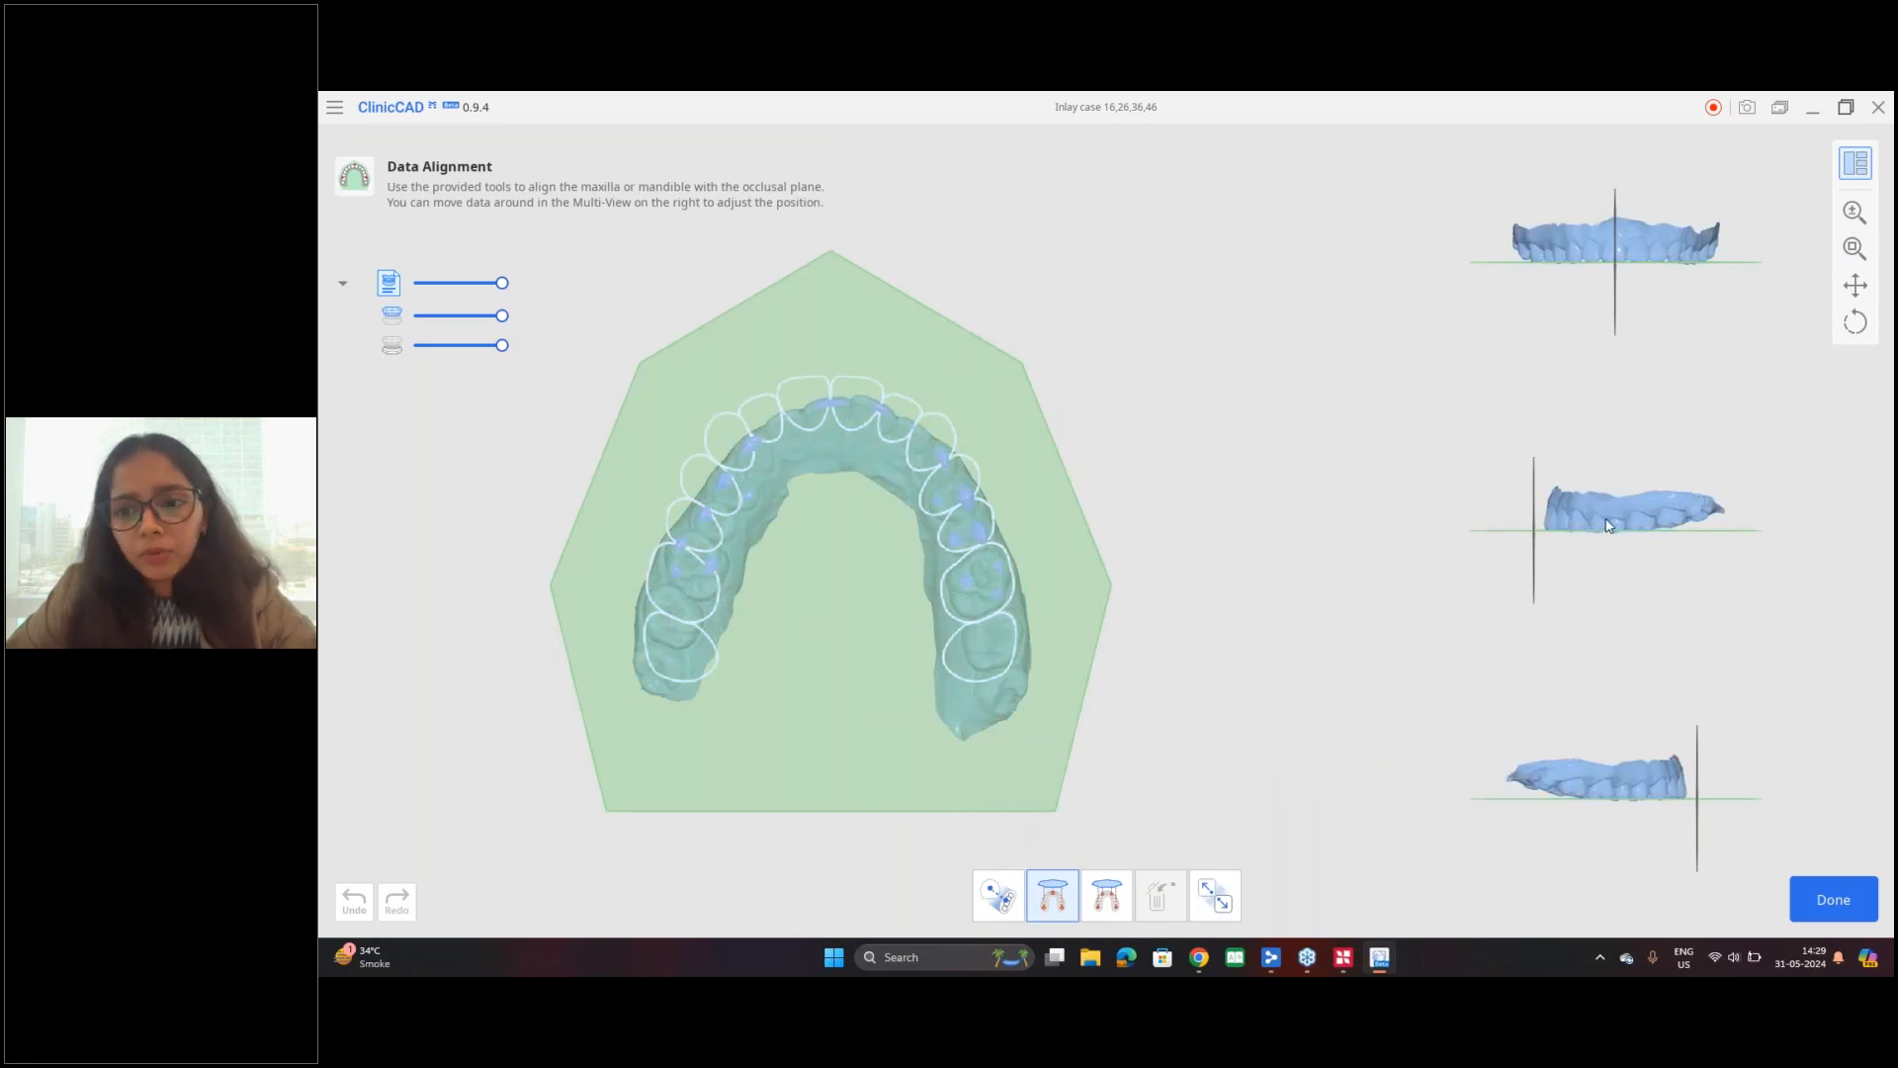
left_click(858, 445)
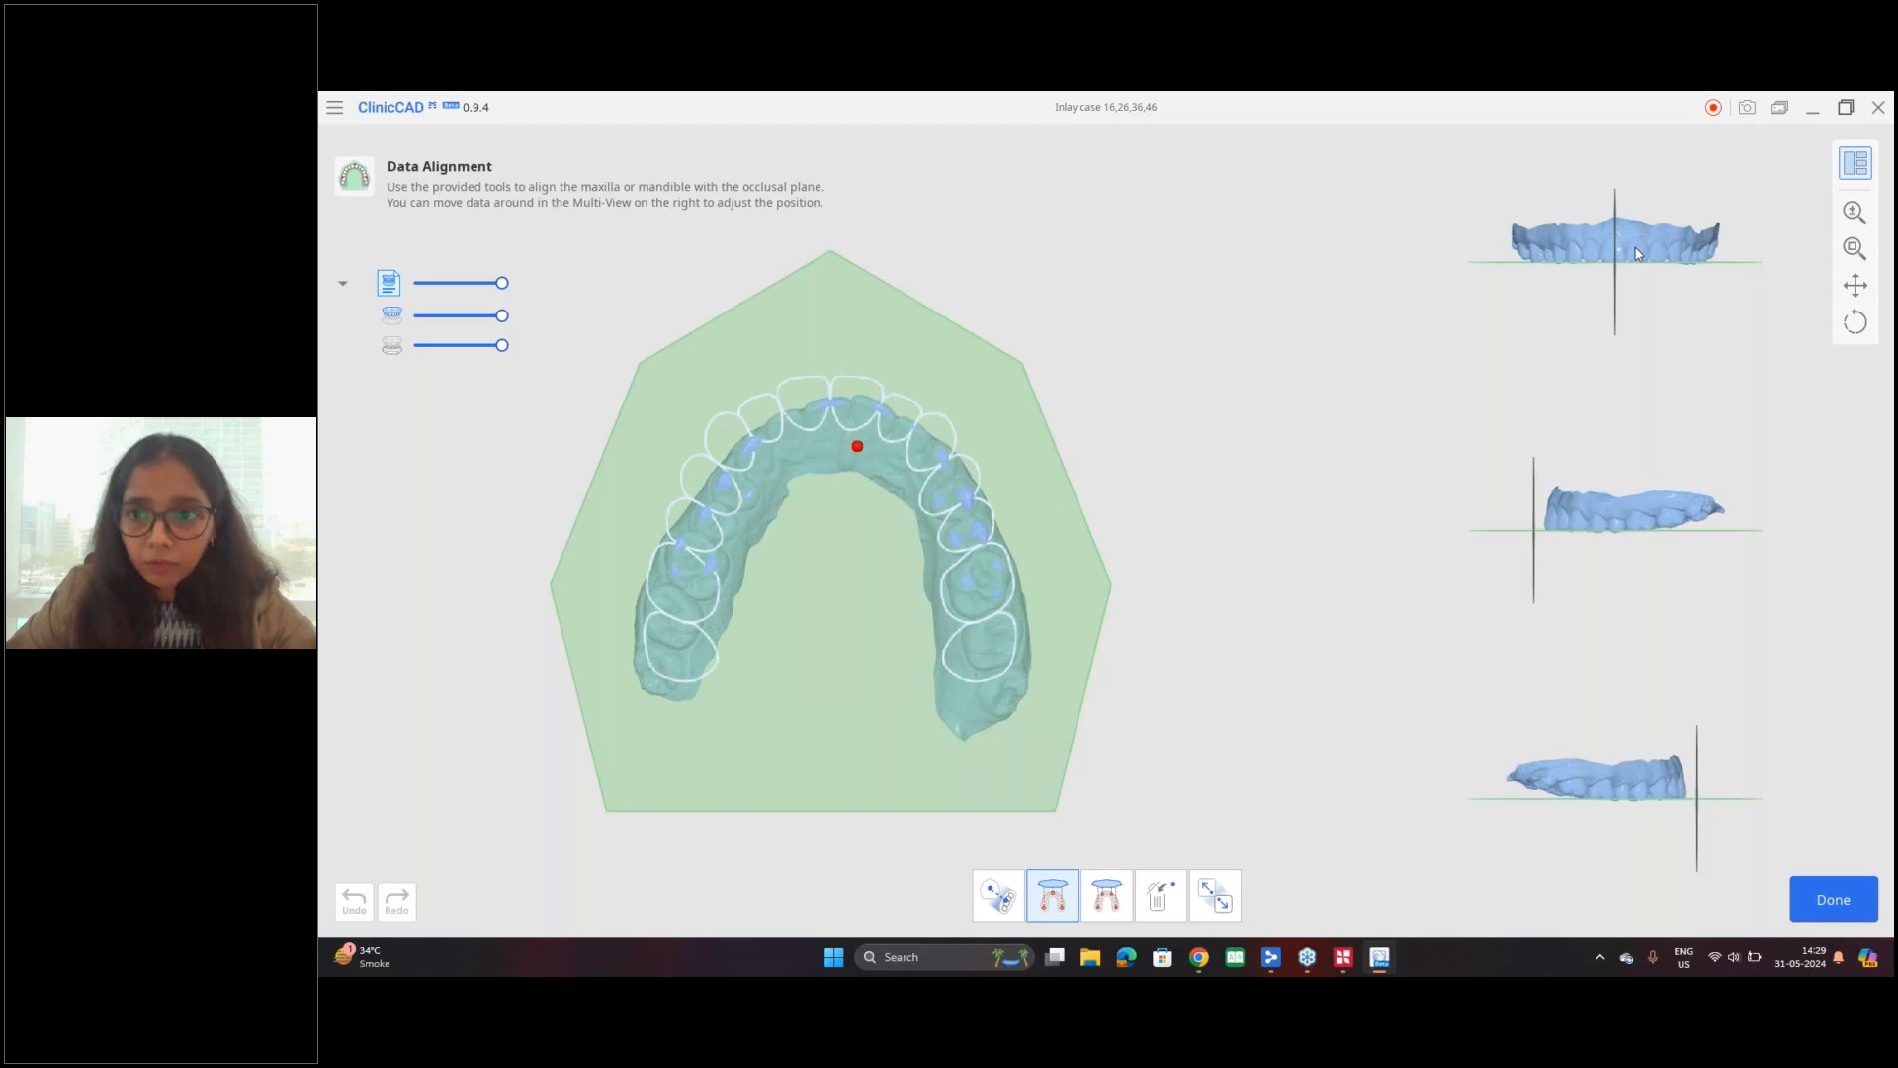
right_click_drag(1641, 250, 1612, 250)
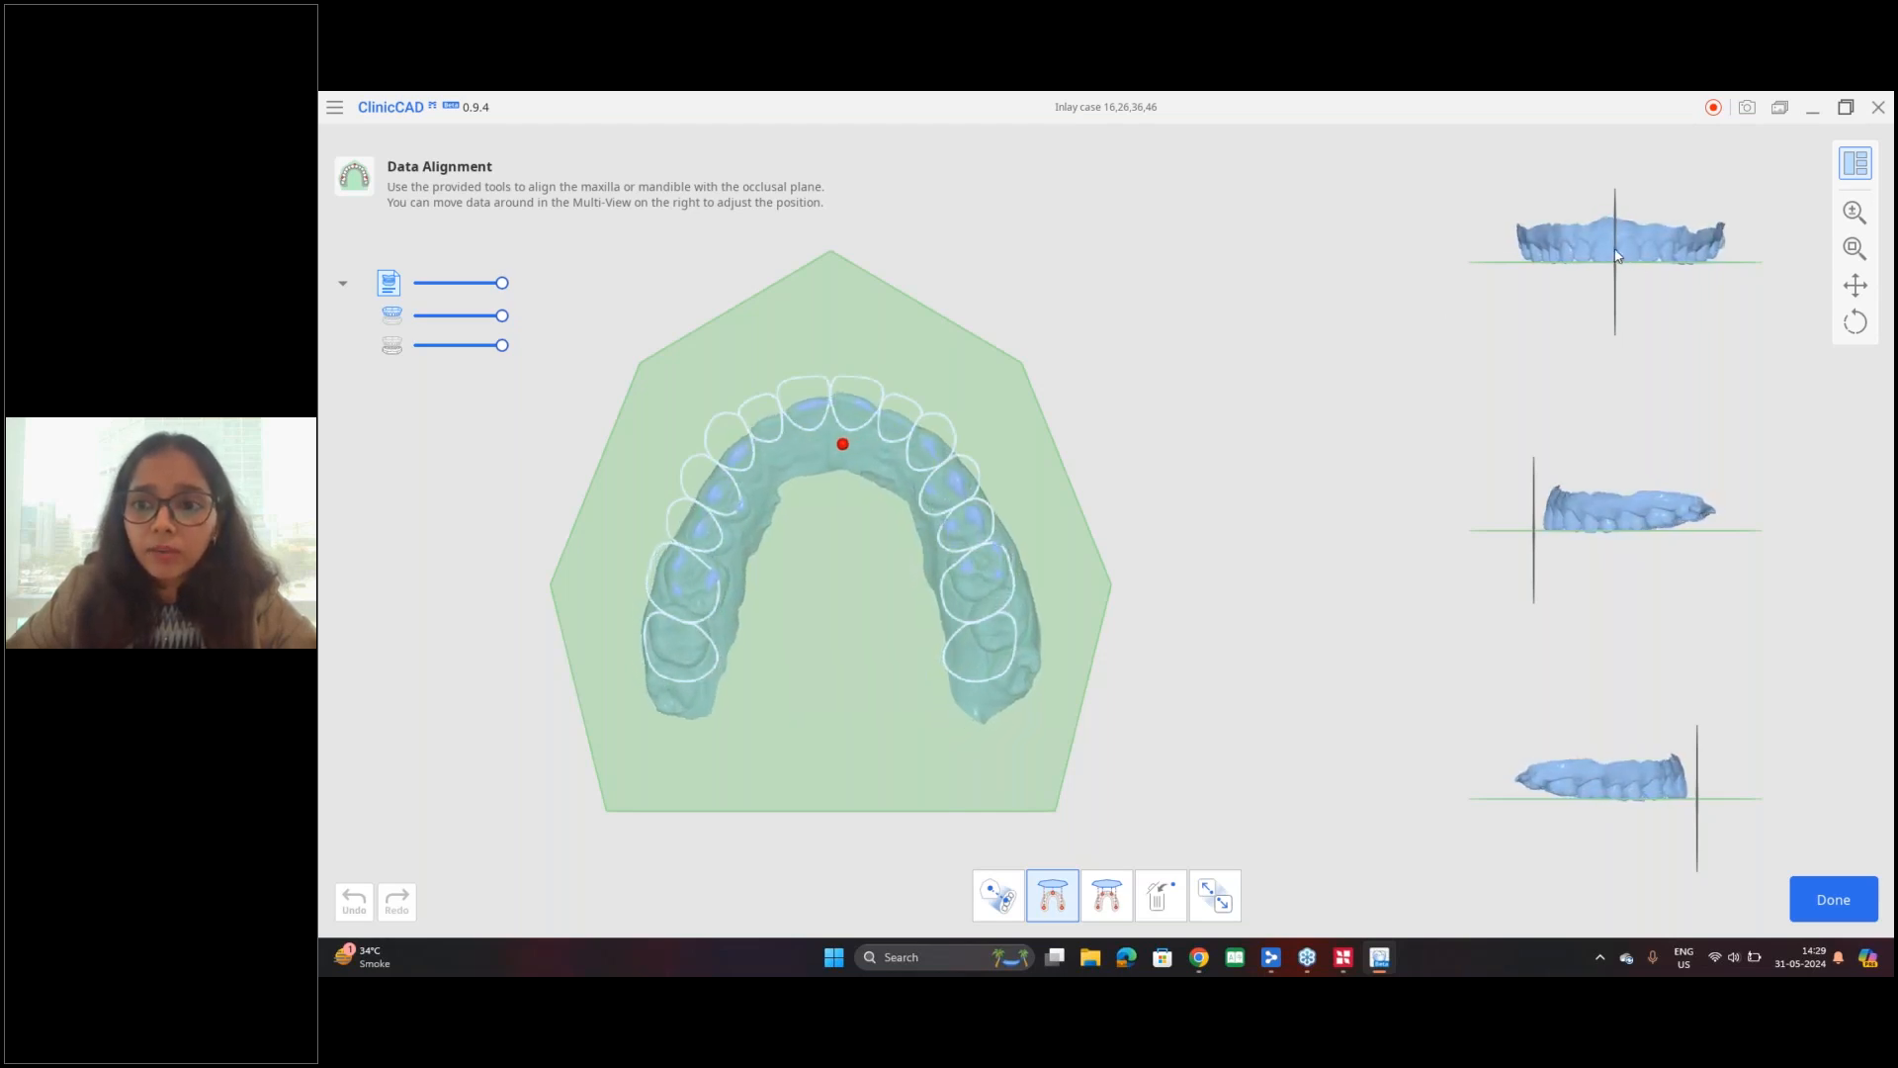
right_click_drag(803, 866, 979, 382)
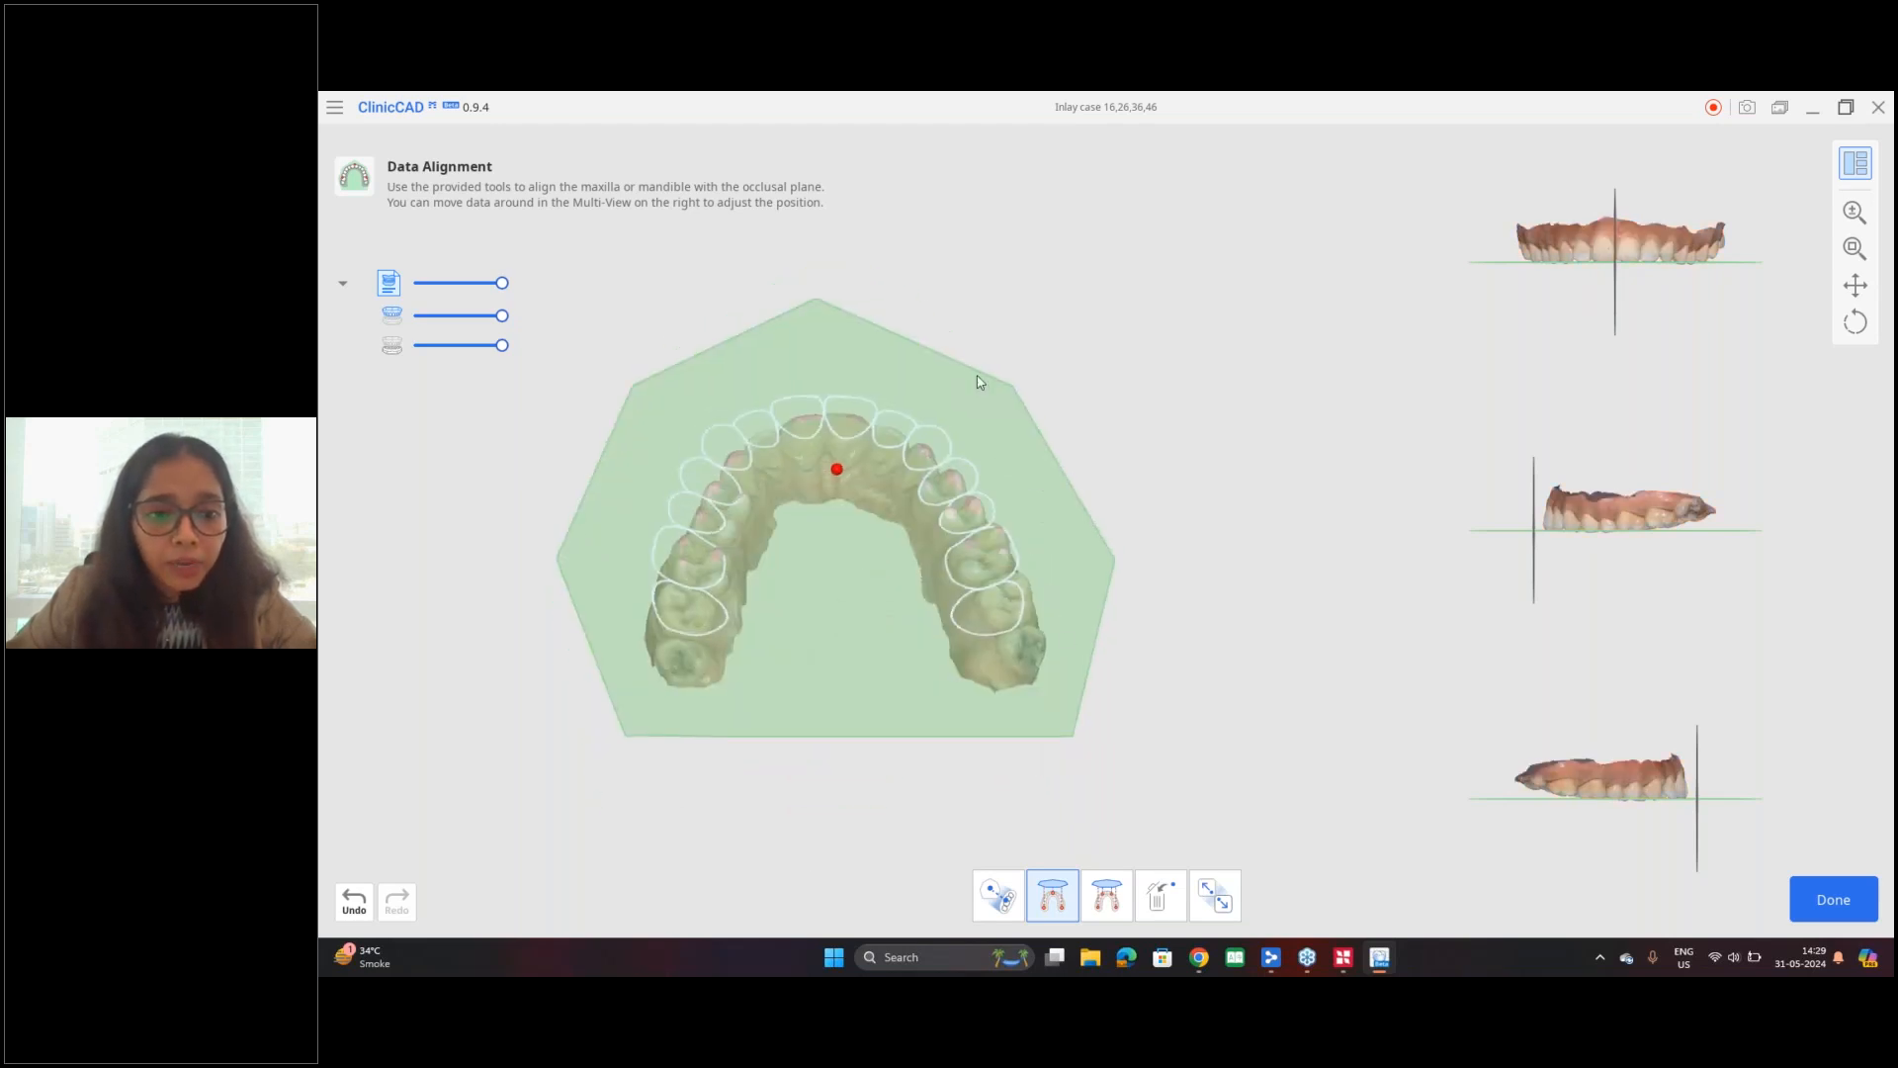
right_click_drag(932, 529, 818, 762)
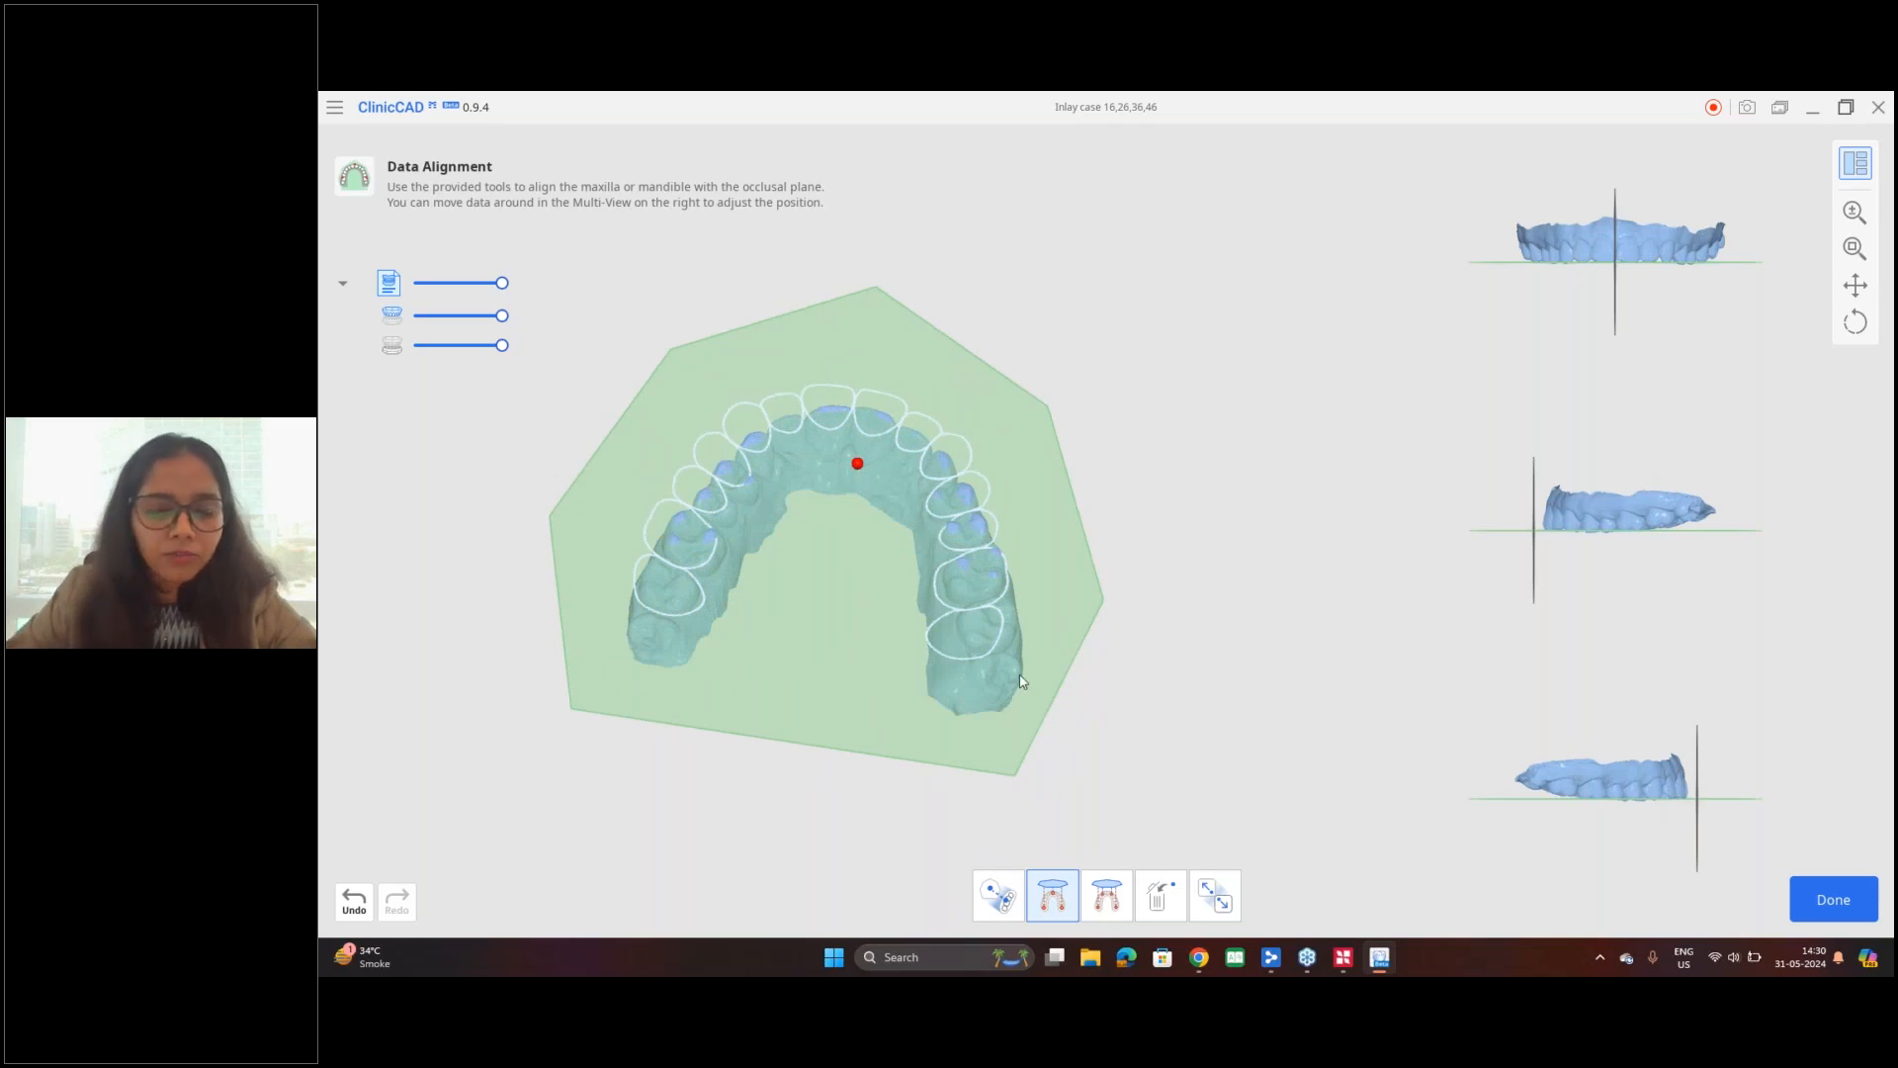
right_click_drag(996, 525, 760, 699)
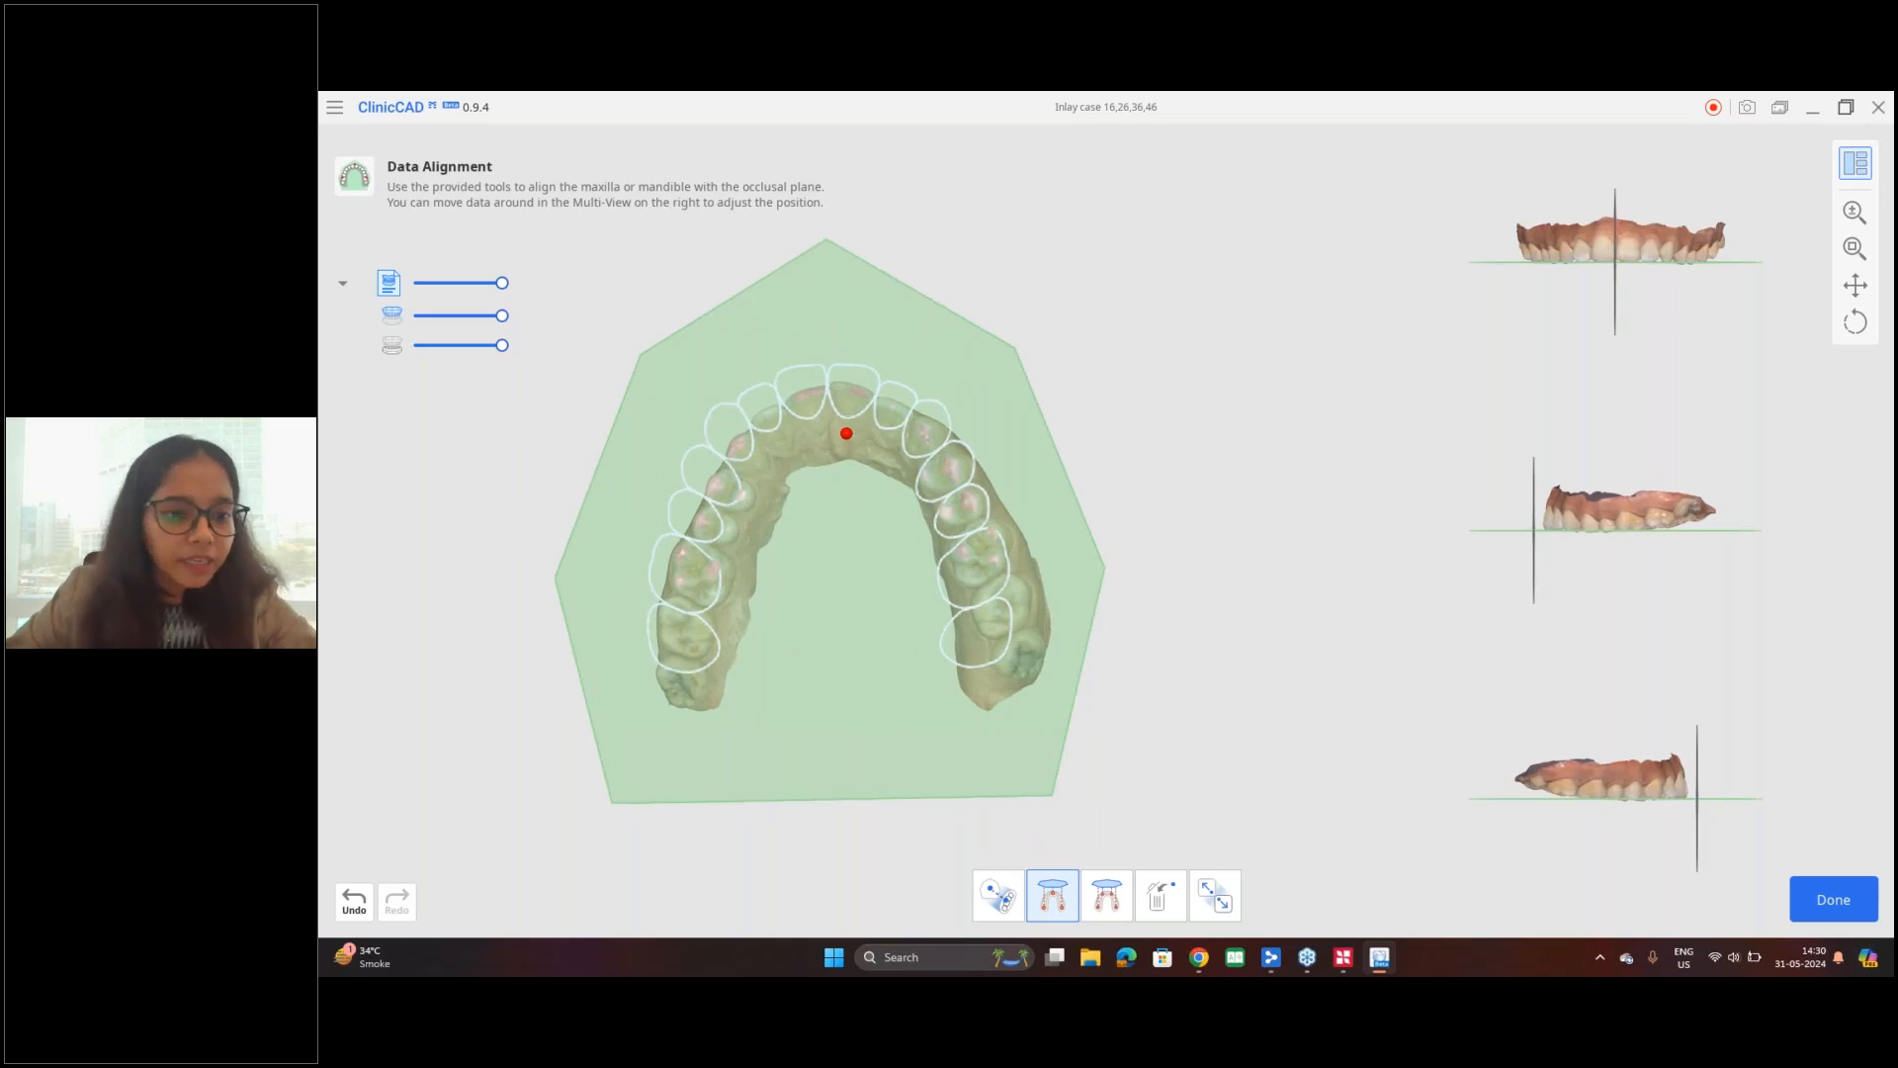
left_click(1864, 909)
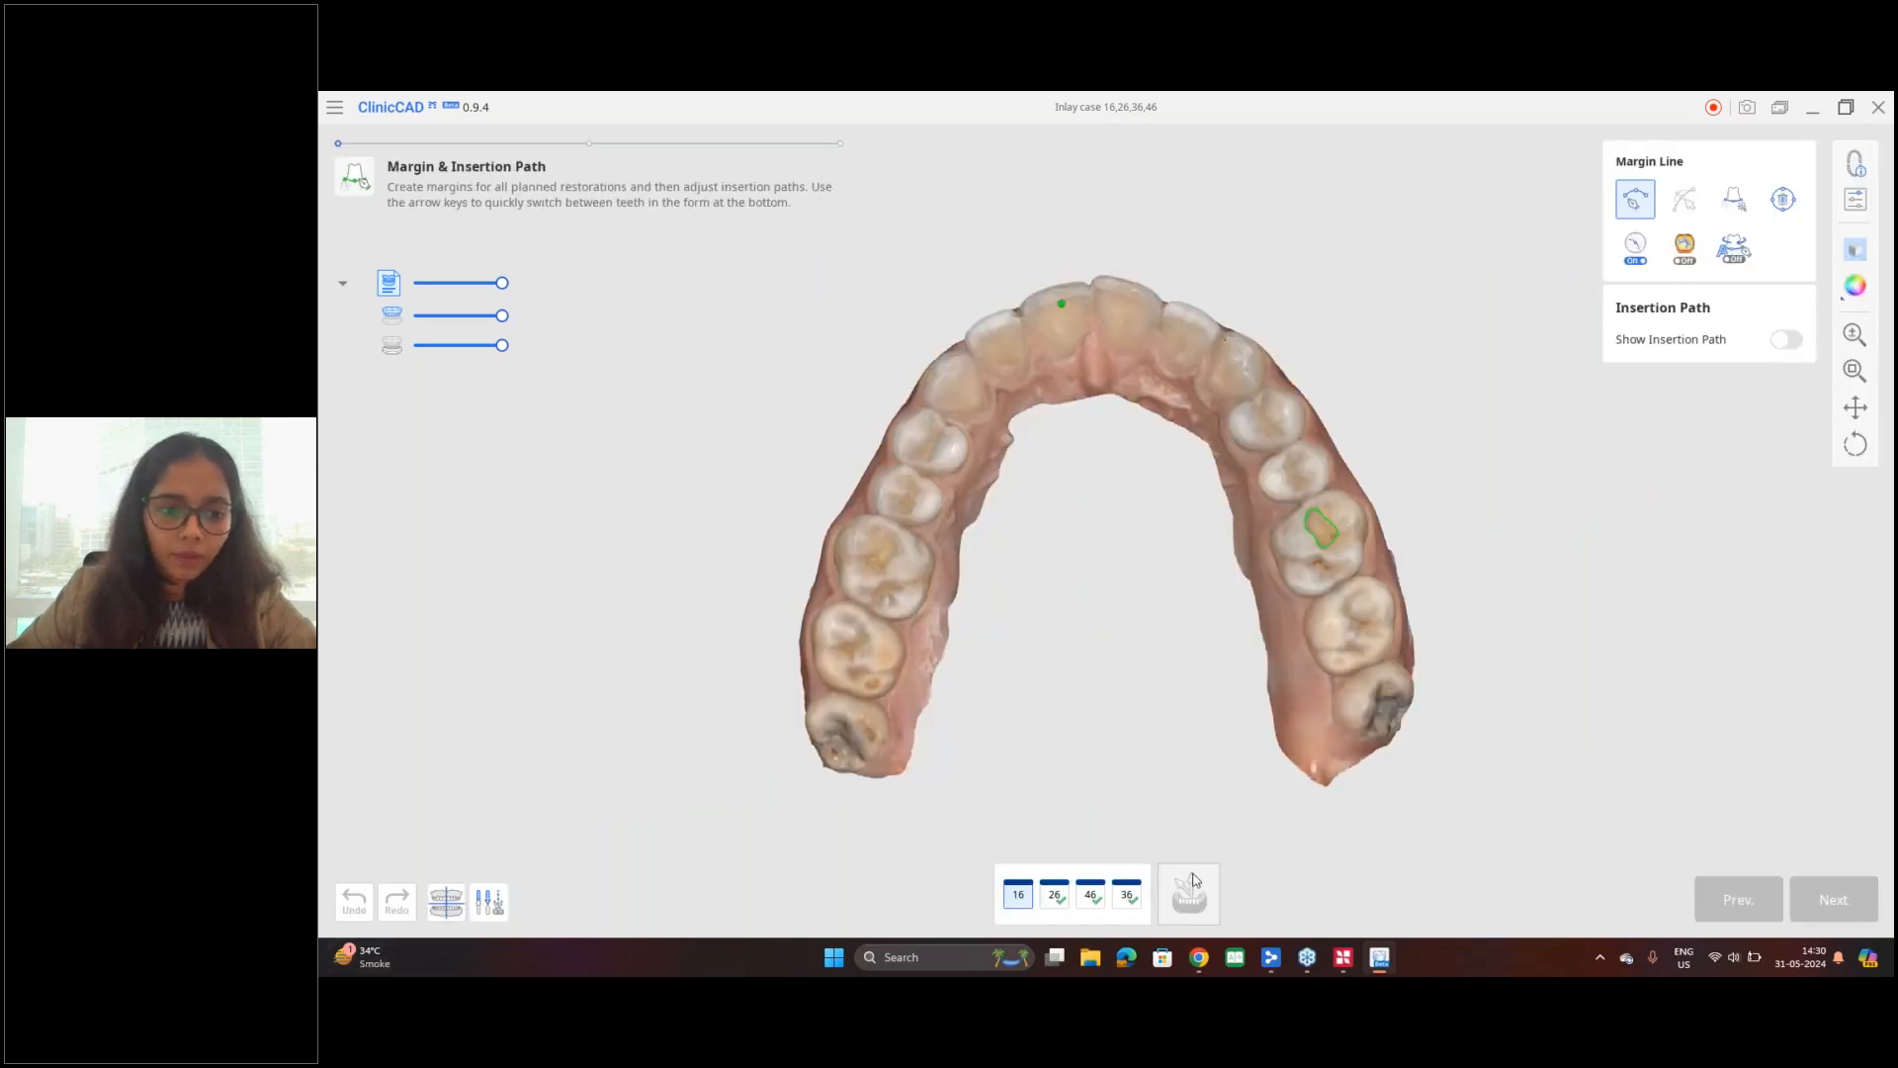
Step: In Data Editing, outline a small patch of gum above tooth 26 with Polyline Selection and delete it from the maxilla scan
middle_click_drag(1212, 585, 1208, 525)
right_click_drag(1016, 535, 1018, 553)
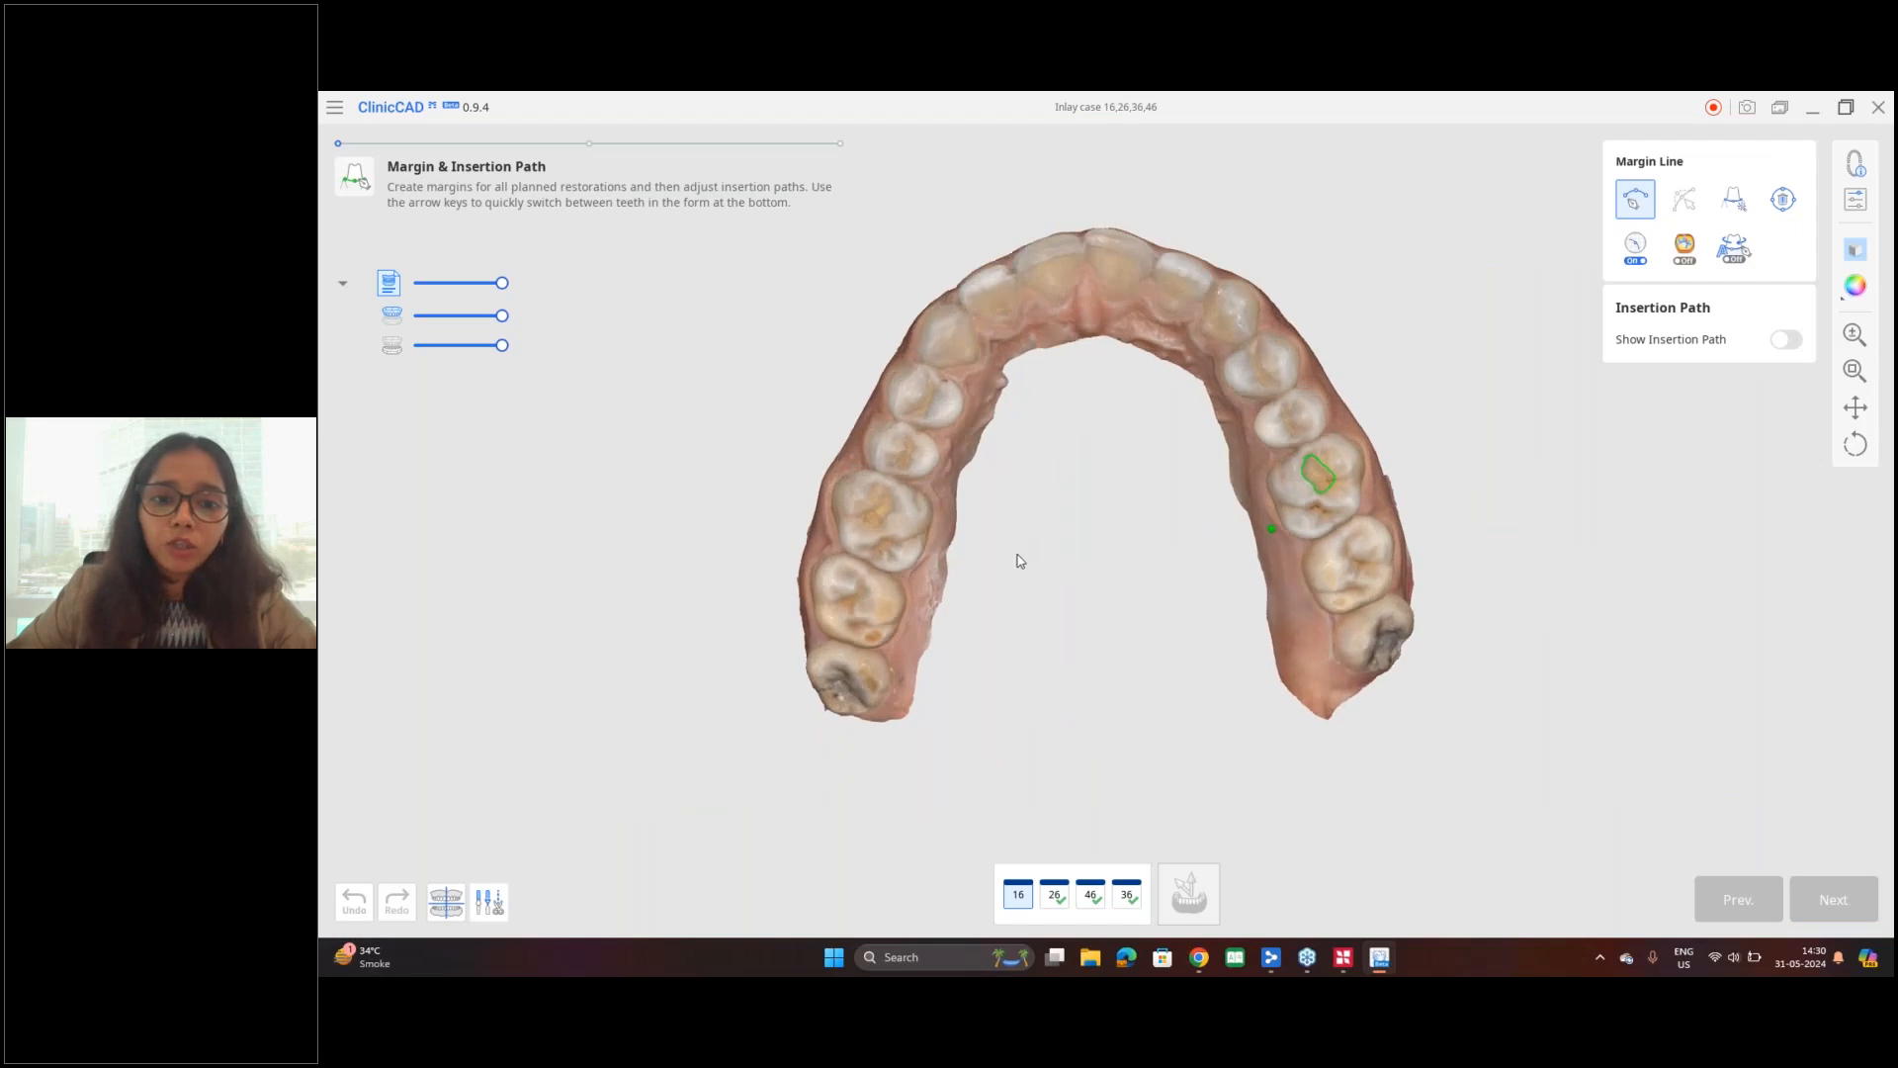
left_click(489, 903)
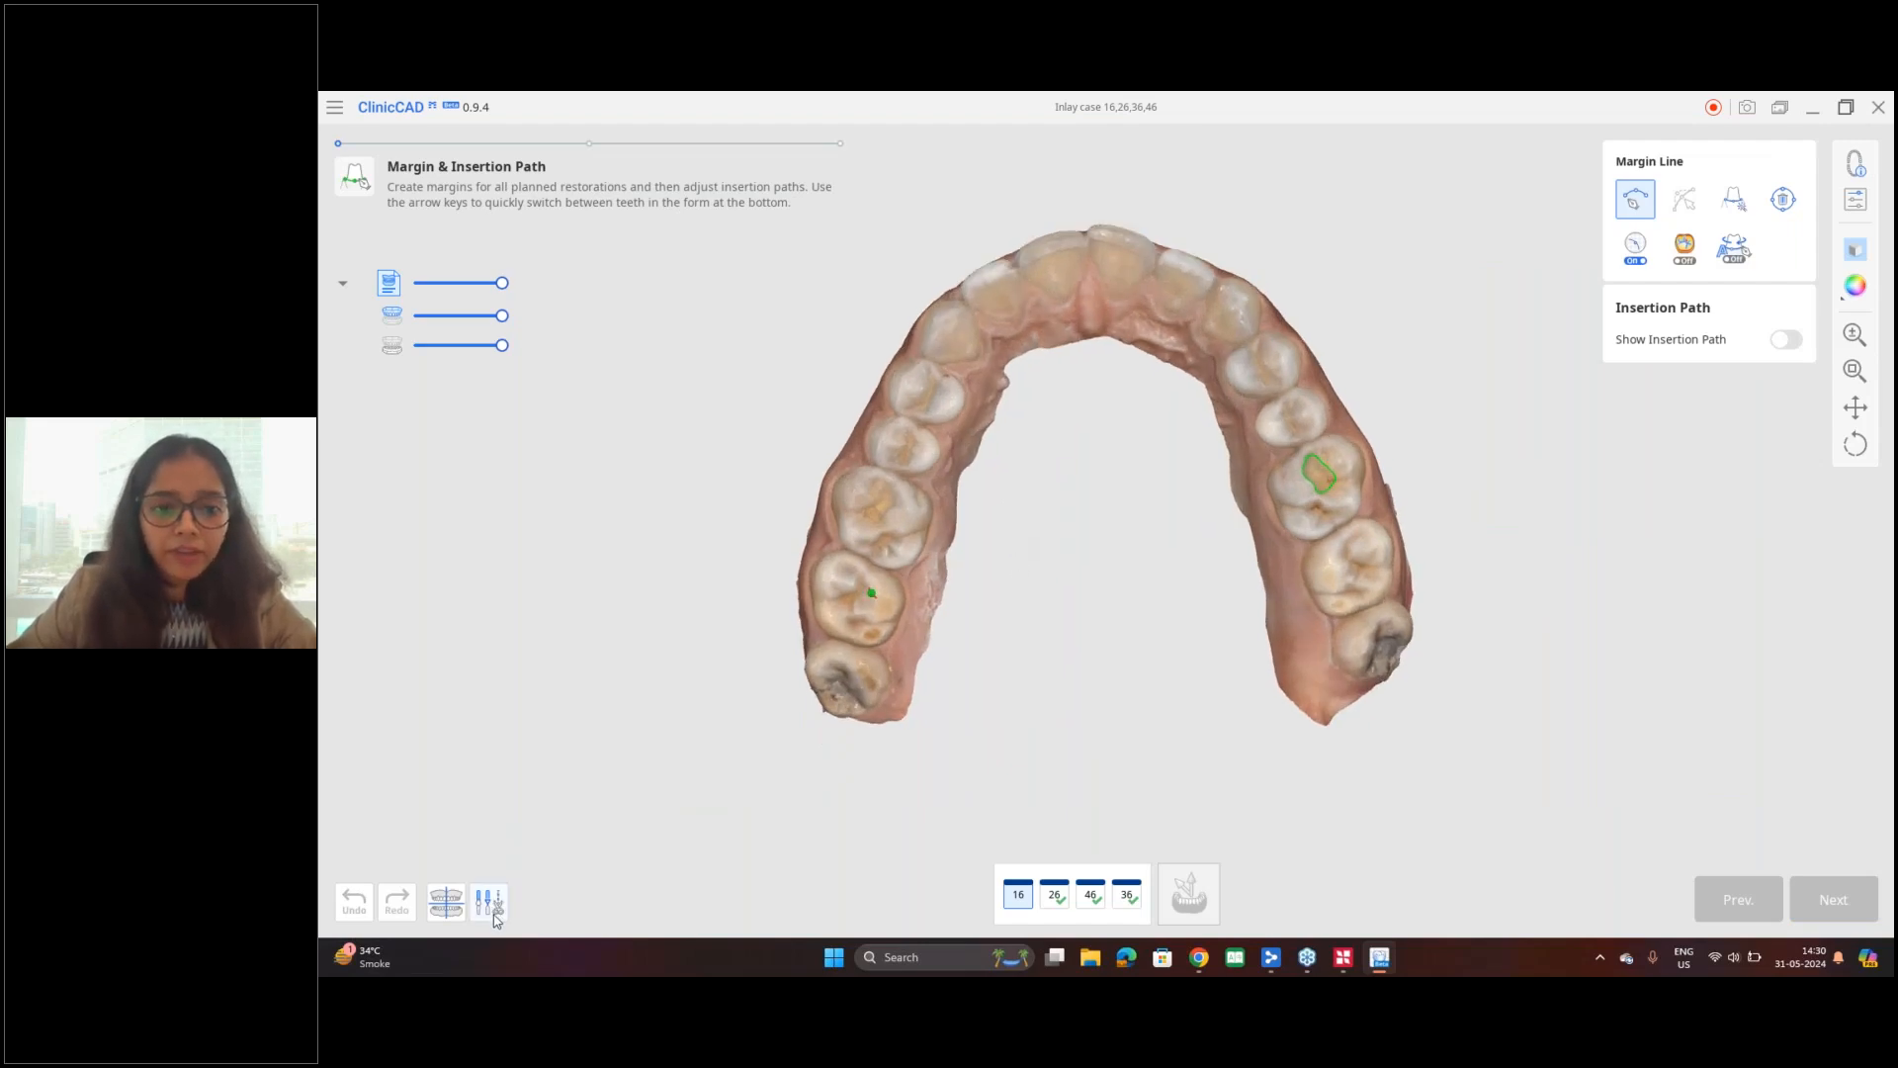
right_click_drag(1206, 454, 1018, 519)
scroll(1149, 381, "up", 6)
right_click_drag(1177, 385, 1364, 401)
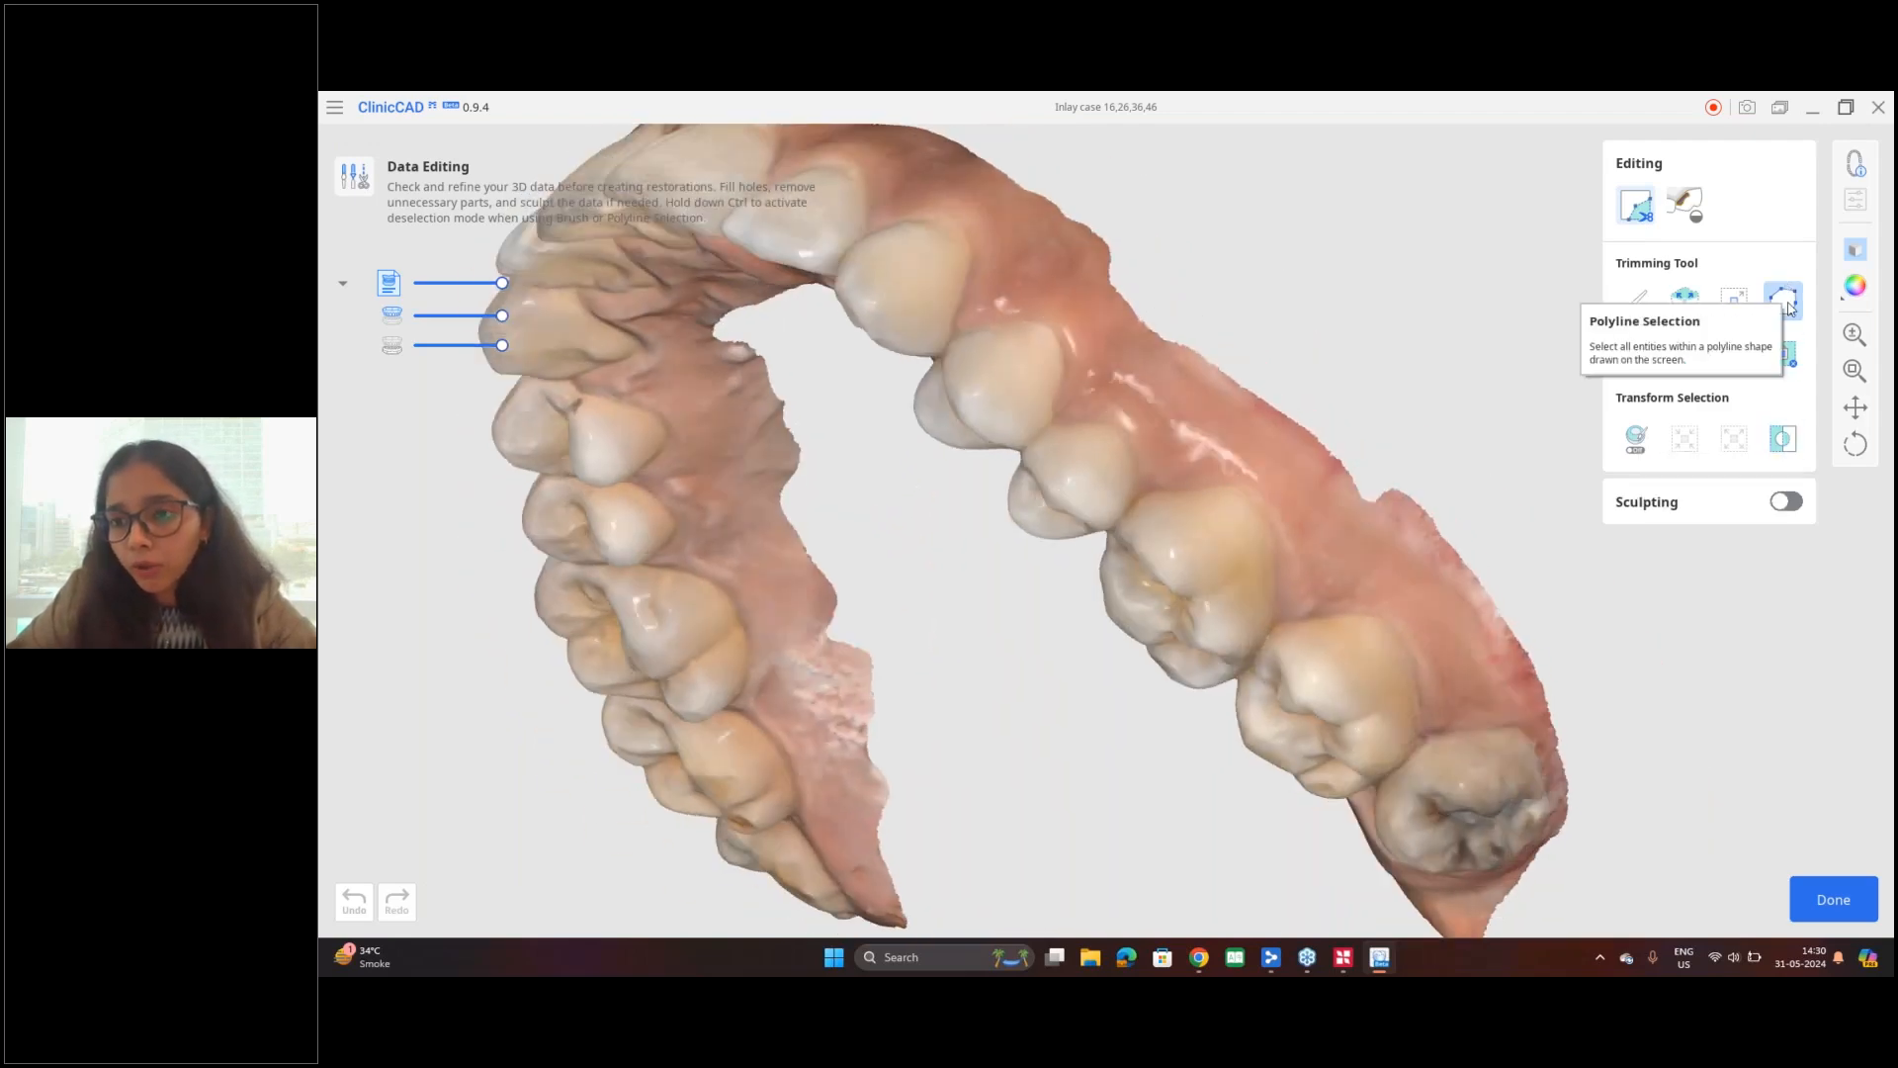
left_click(1234, 428)
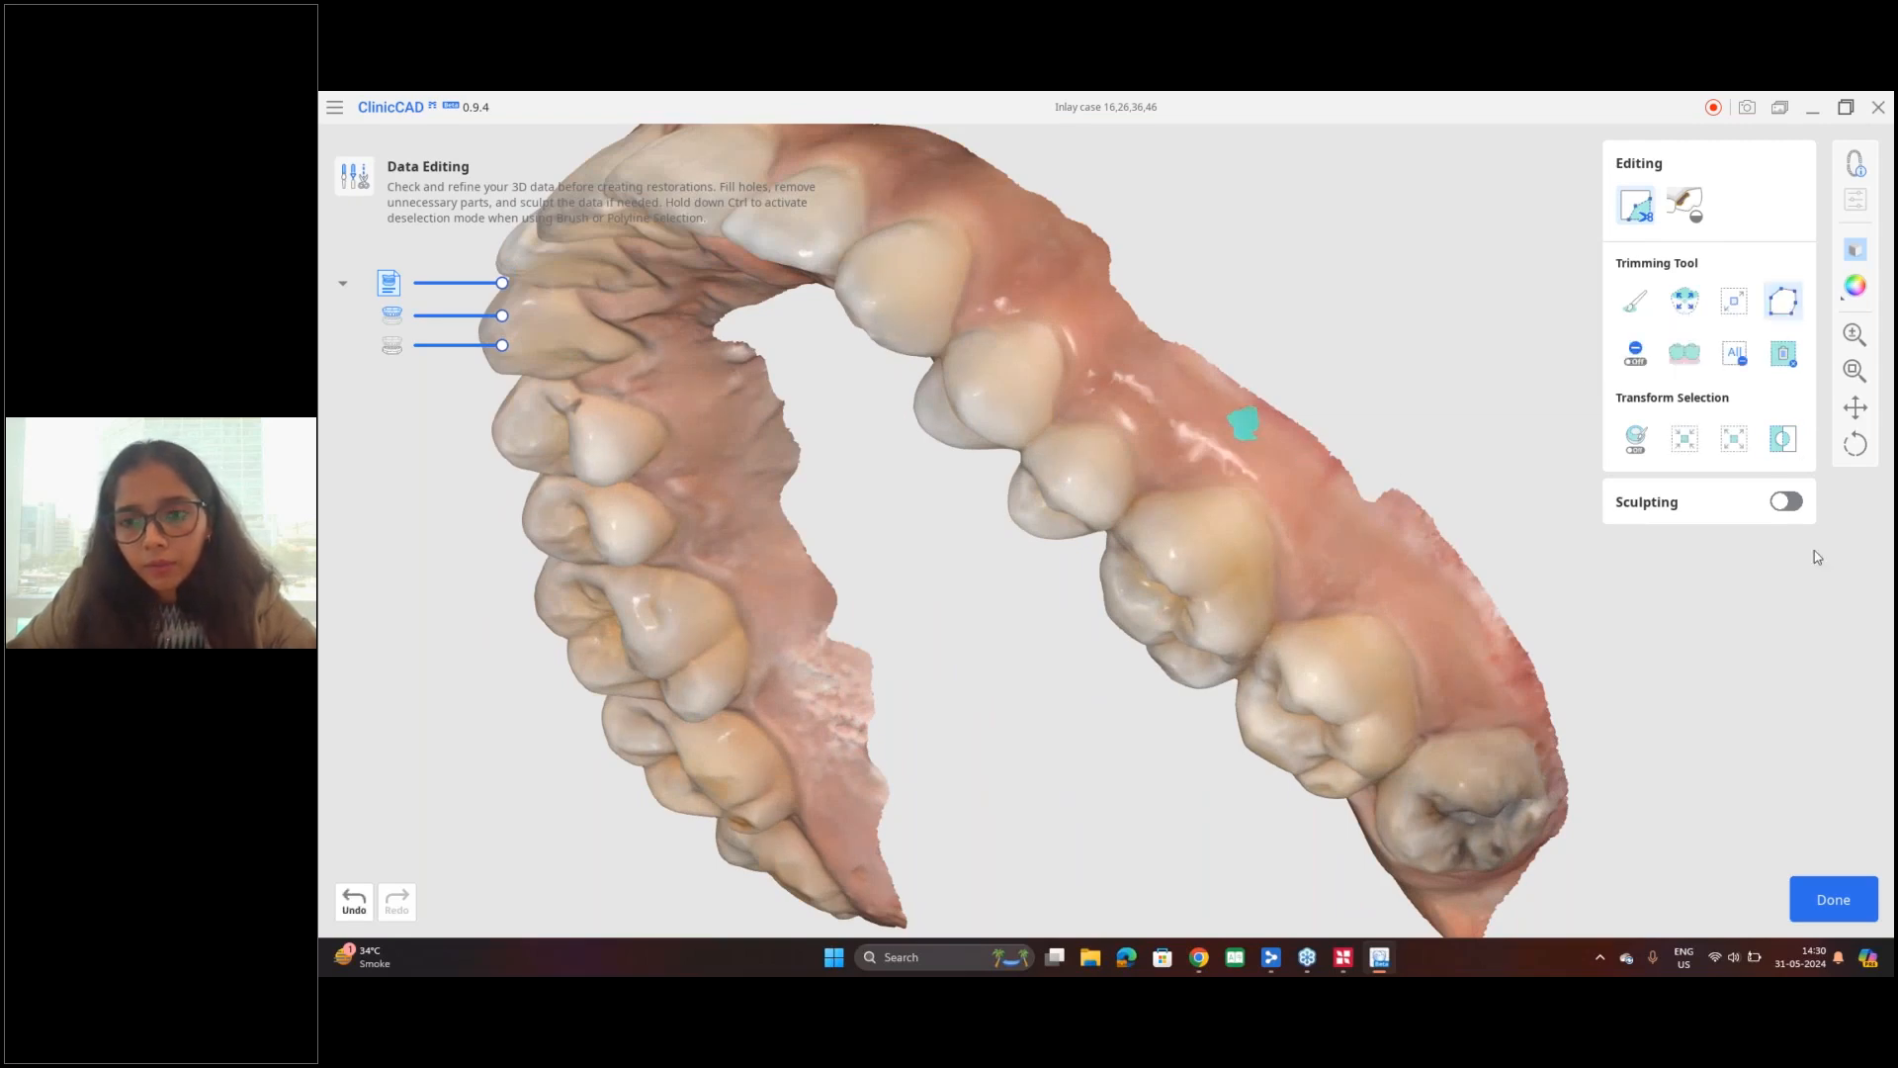
left_click(1788, 352)
Step: Fill the hole in the gum above tooth 26 with a maximum perimeter of 50 mm, using neighboring colors
right_click_drag(1301, 403, 1223, 466)
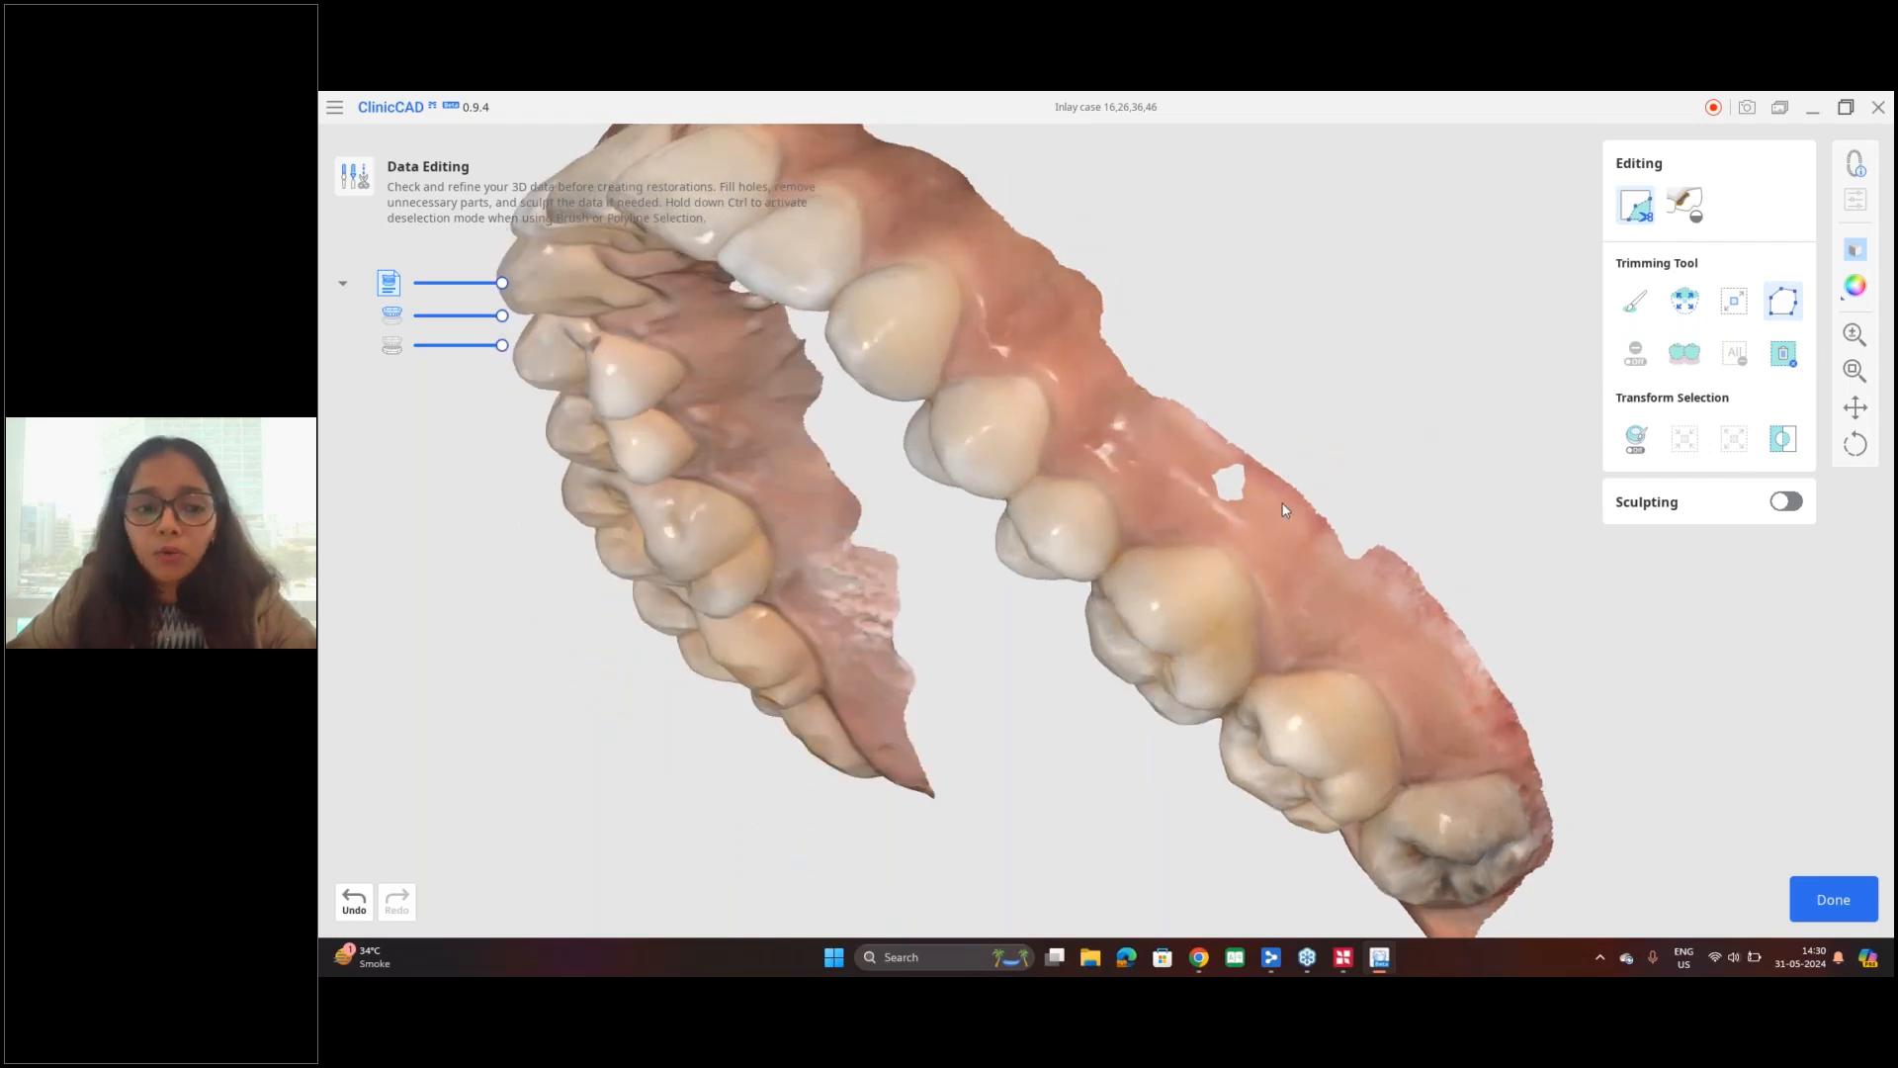
left_click(1685, 206)
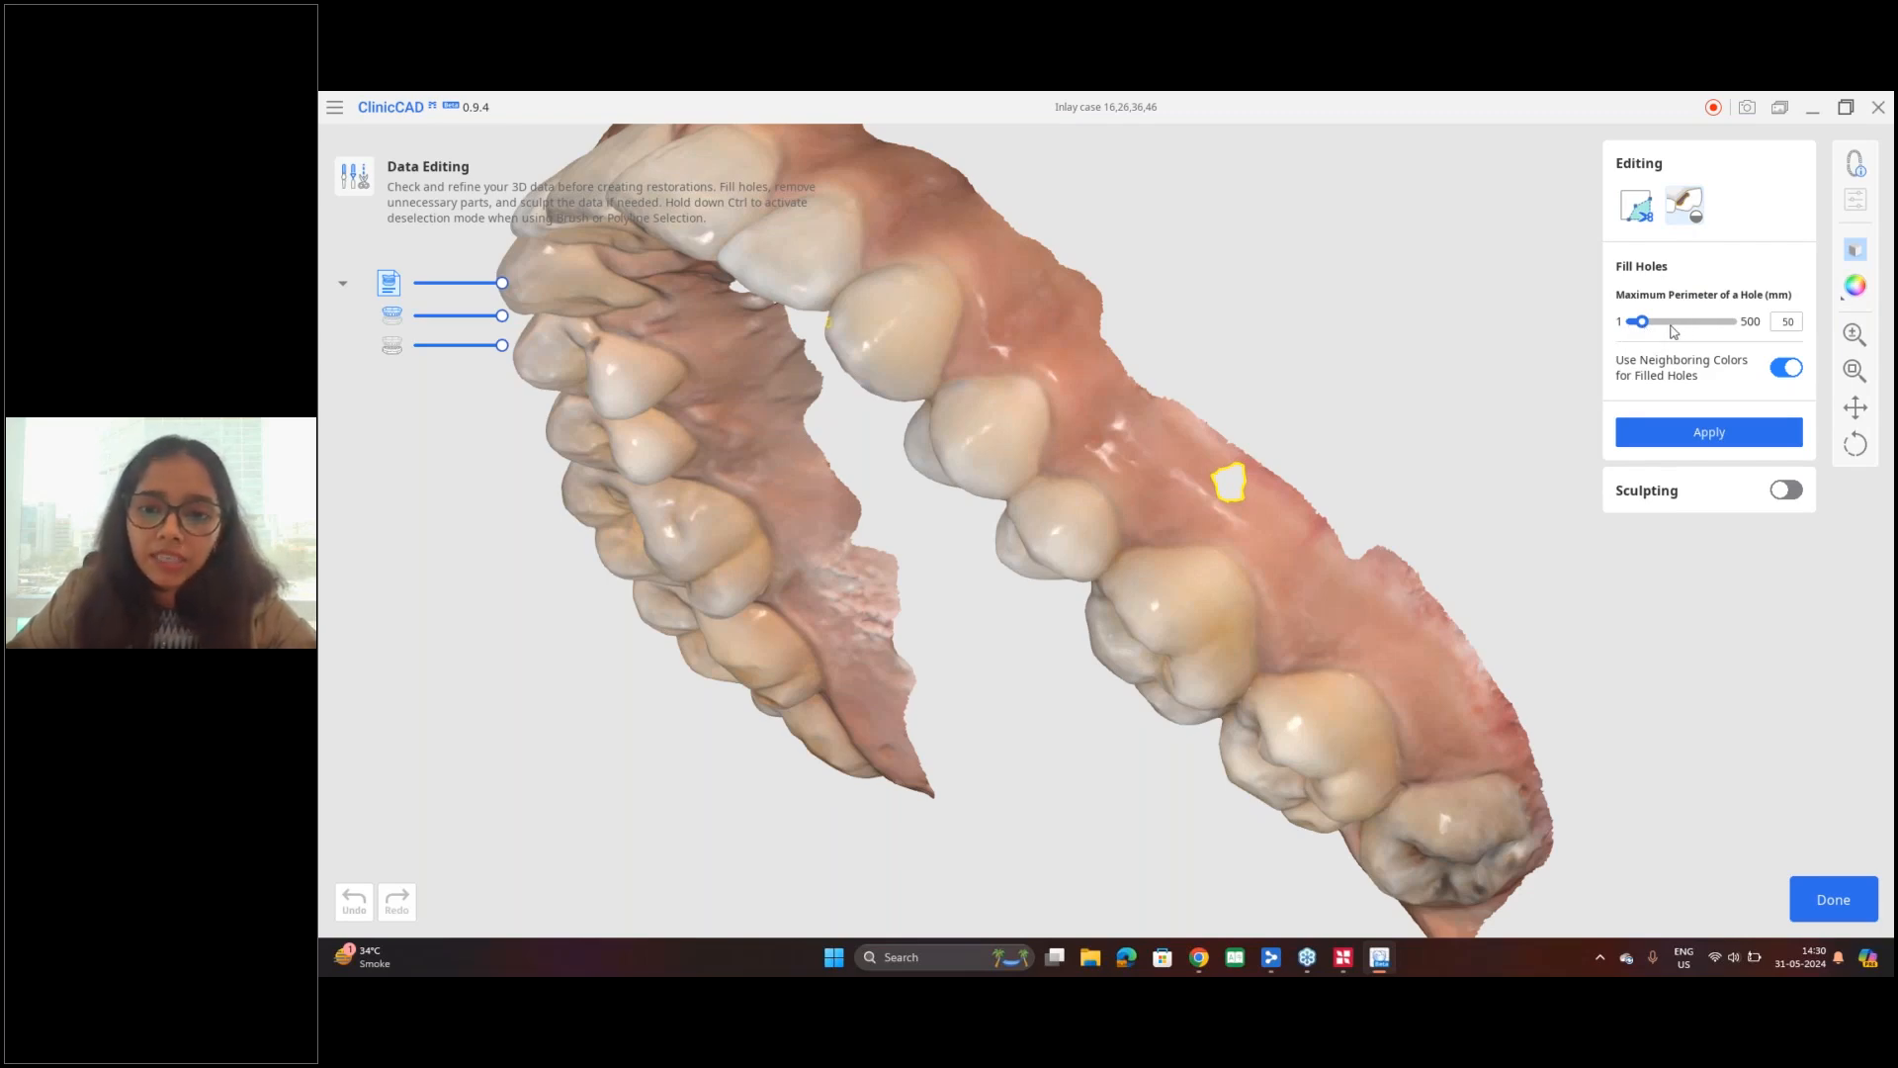
left_click(1742, 443)
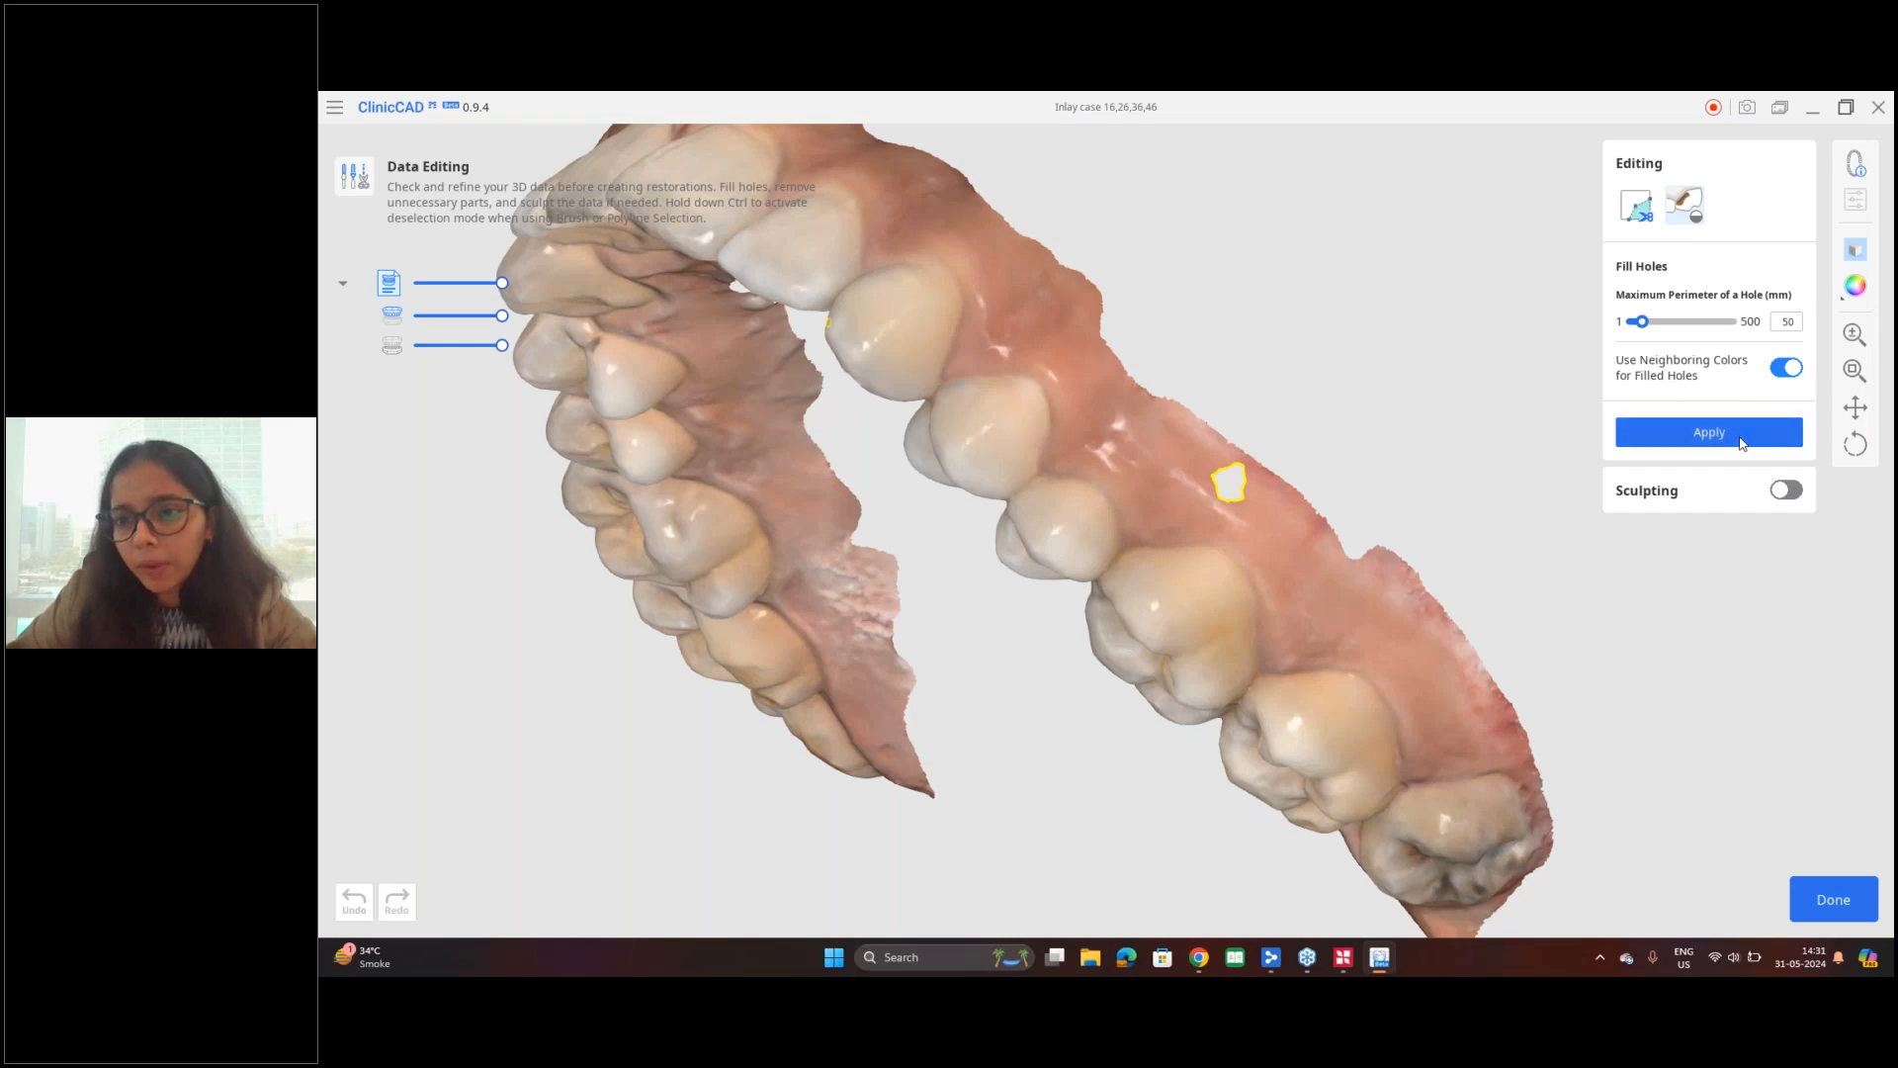
Step: Sculpt the maxillary gum with the material-adding brush, select the smoothing brush, and leave sculpting and data editing
mouse_move(1305, 498)
right_mouse_down()
mouse_move(1167, 519)
mouse_move(994, 584)
mouse_move(1559, 495)
right_mouse_up()
scroll(1166, 519, "up", 3)
scroll(1385, 487, "down", 5)
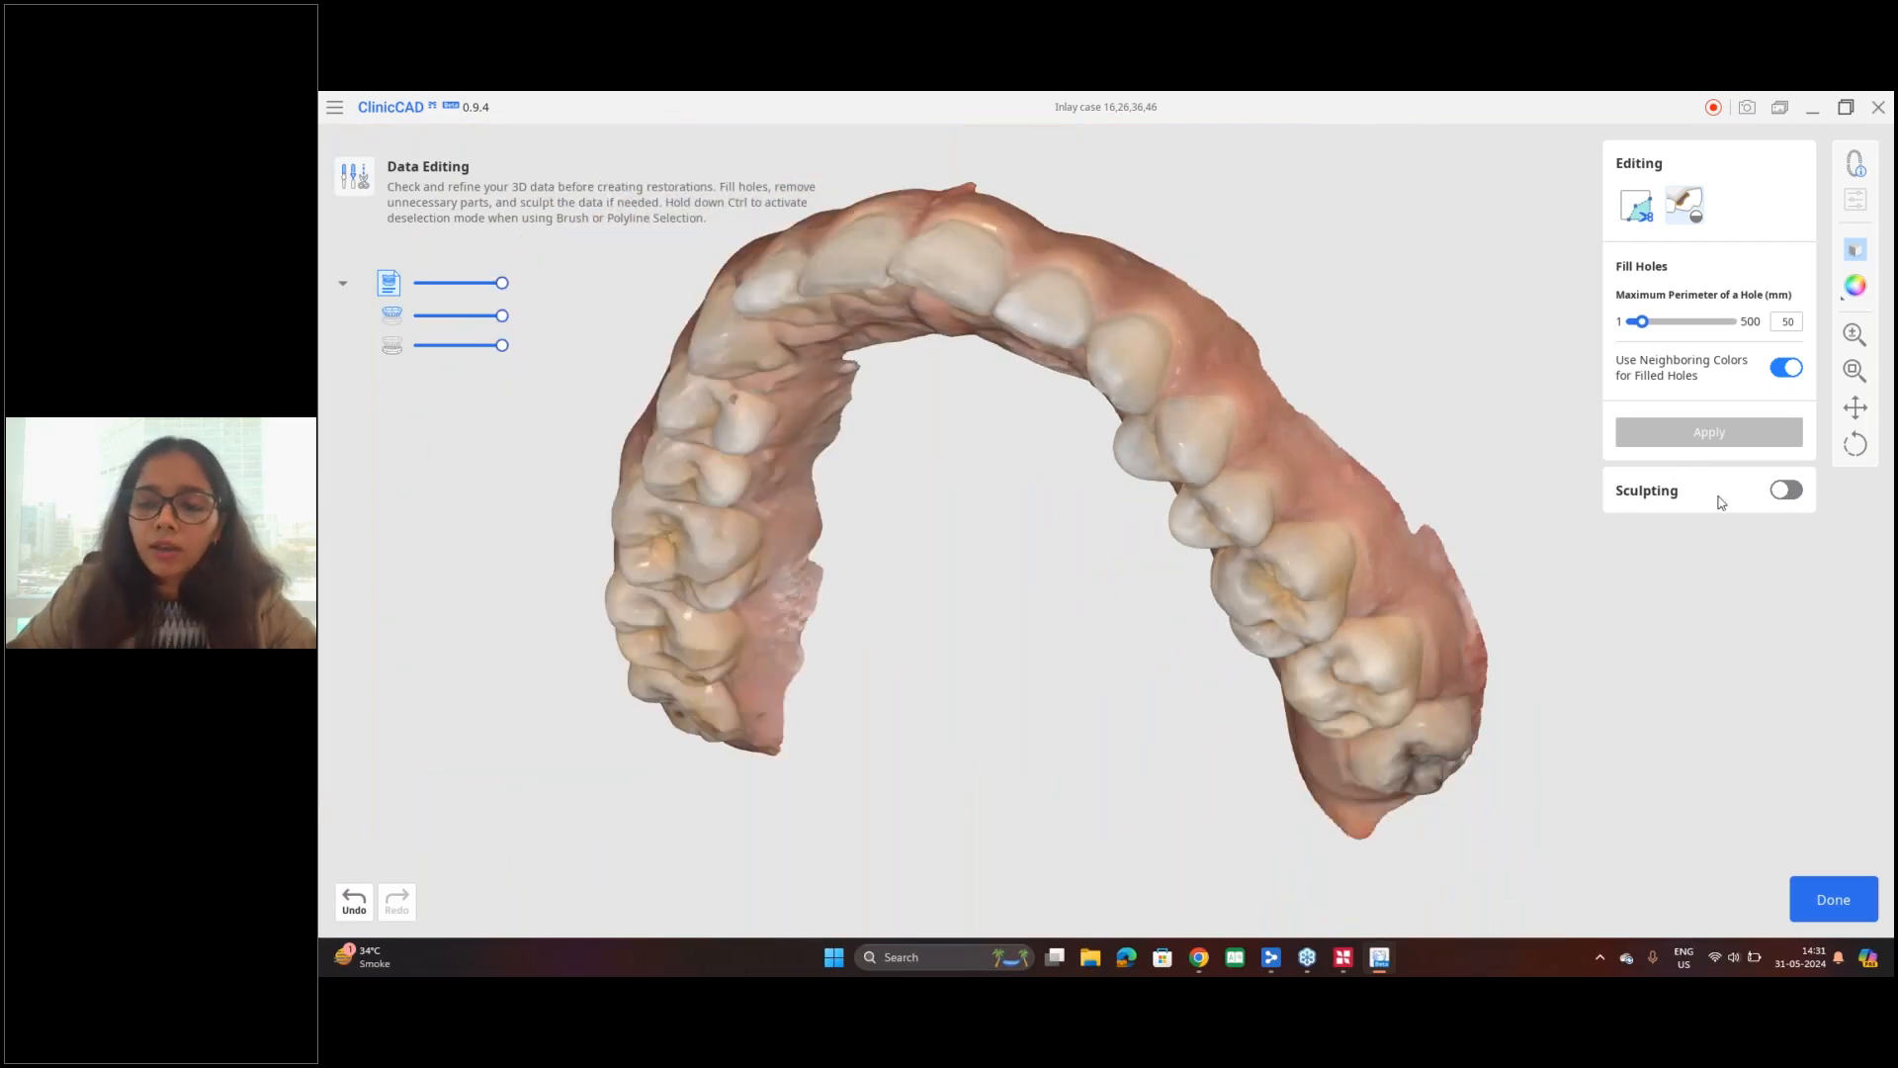
left_click(1785, 491)
mouse_move(1143, 458)
right_mouse_down()
mouse_move(1009, 424)
mouse_move(894, 433)
right_mouse_up()
scroll(1008, 425, "up", 5)
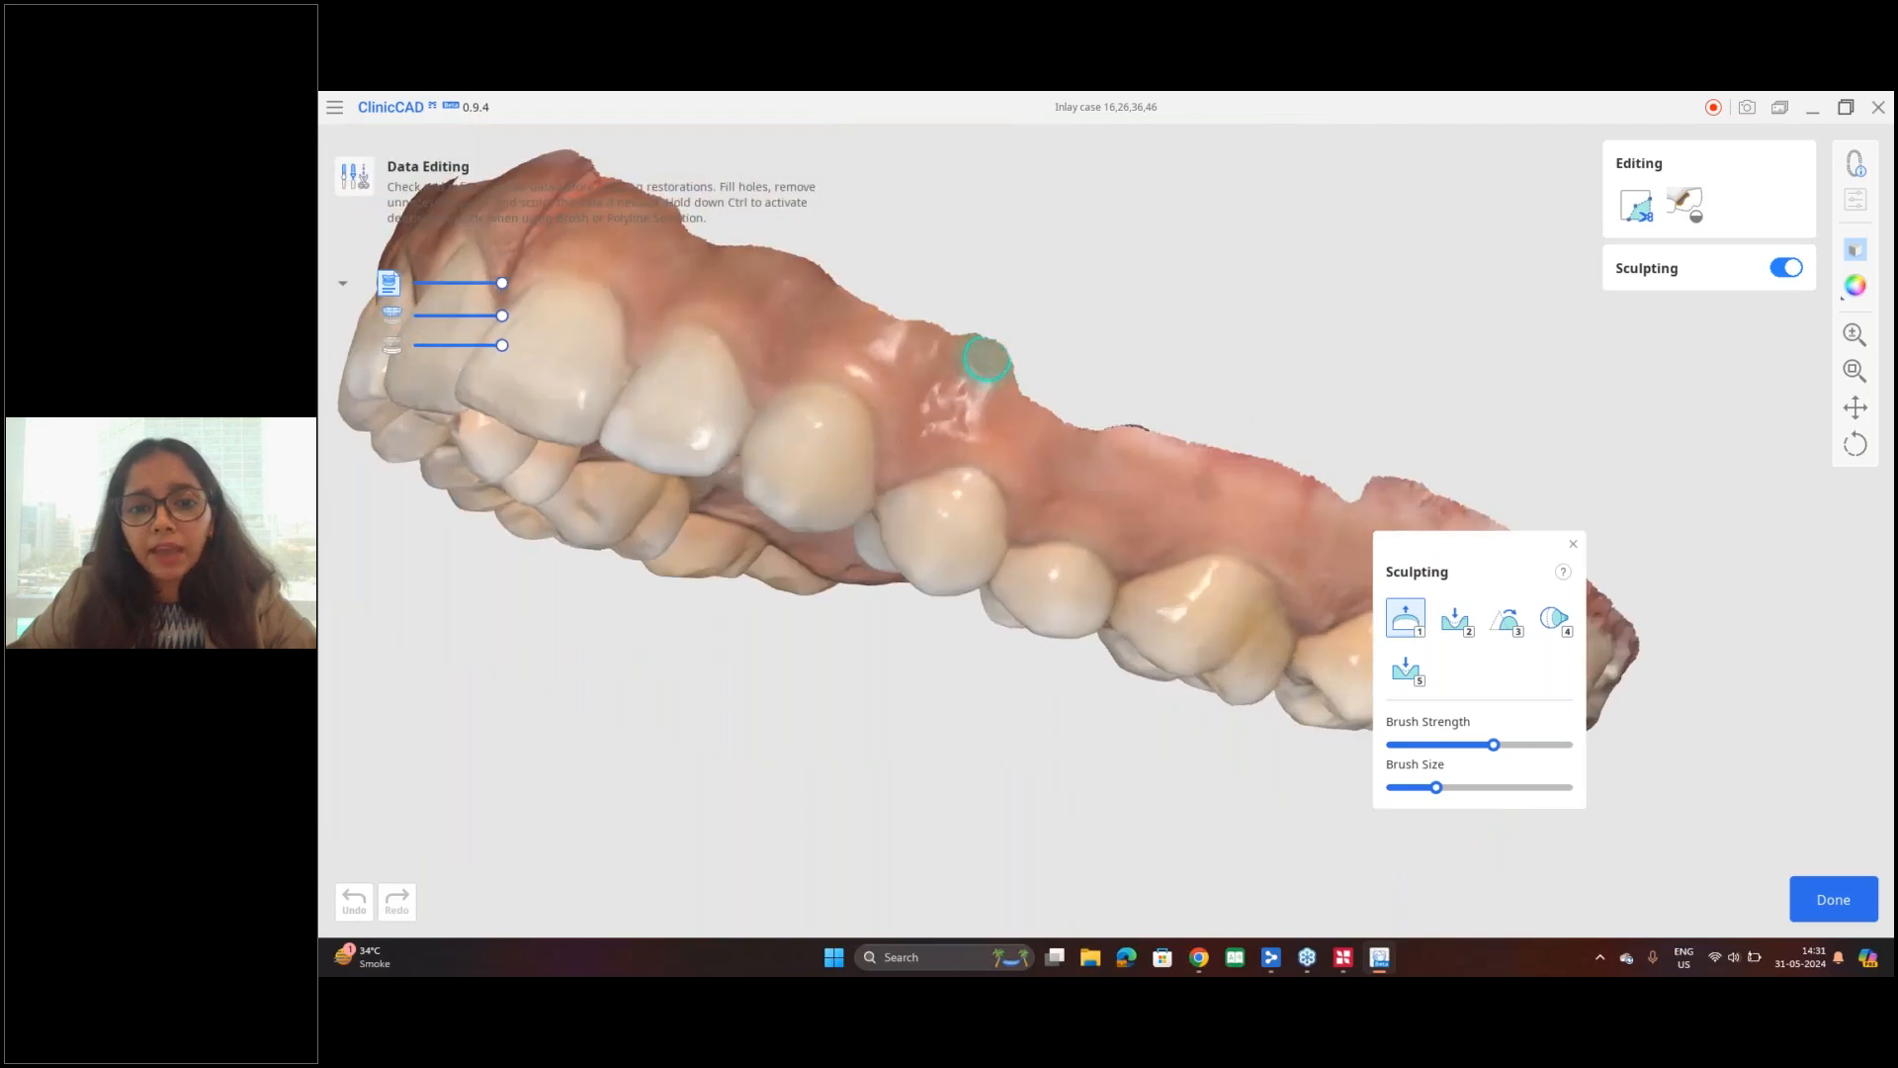
right_click_drag(1062, 477, 1054, 368)
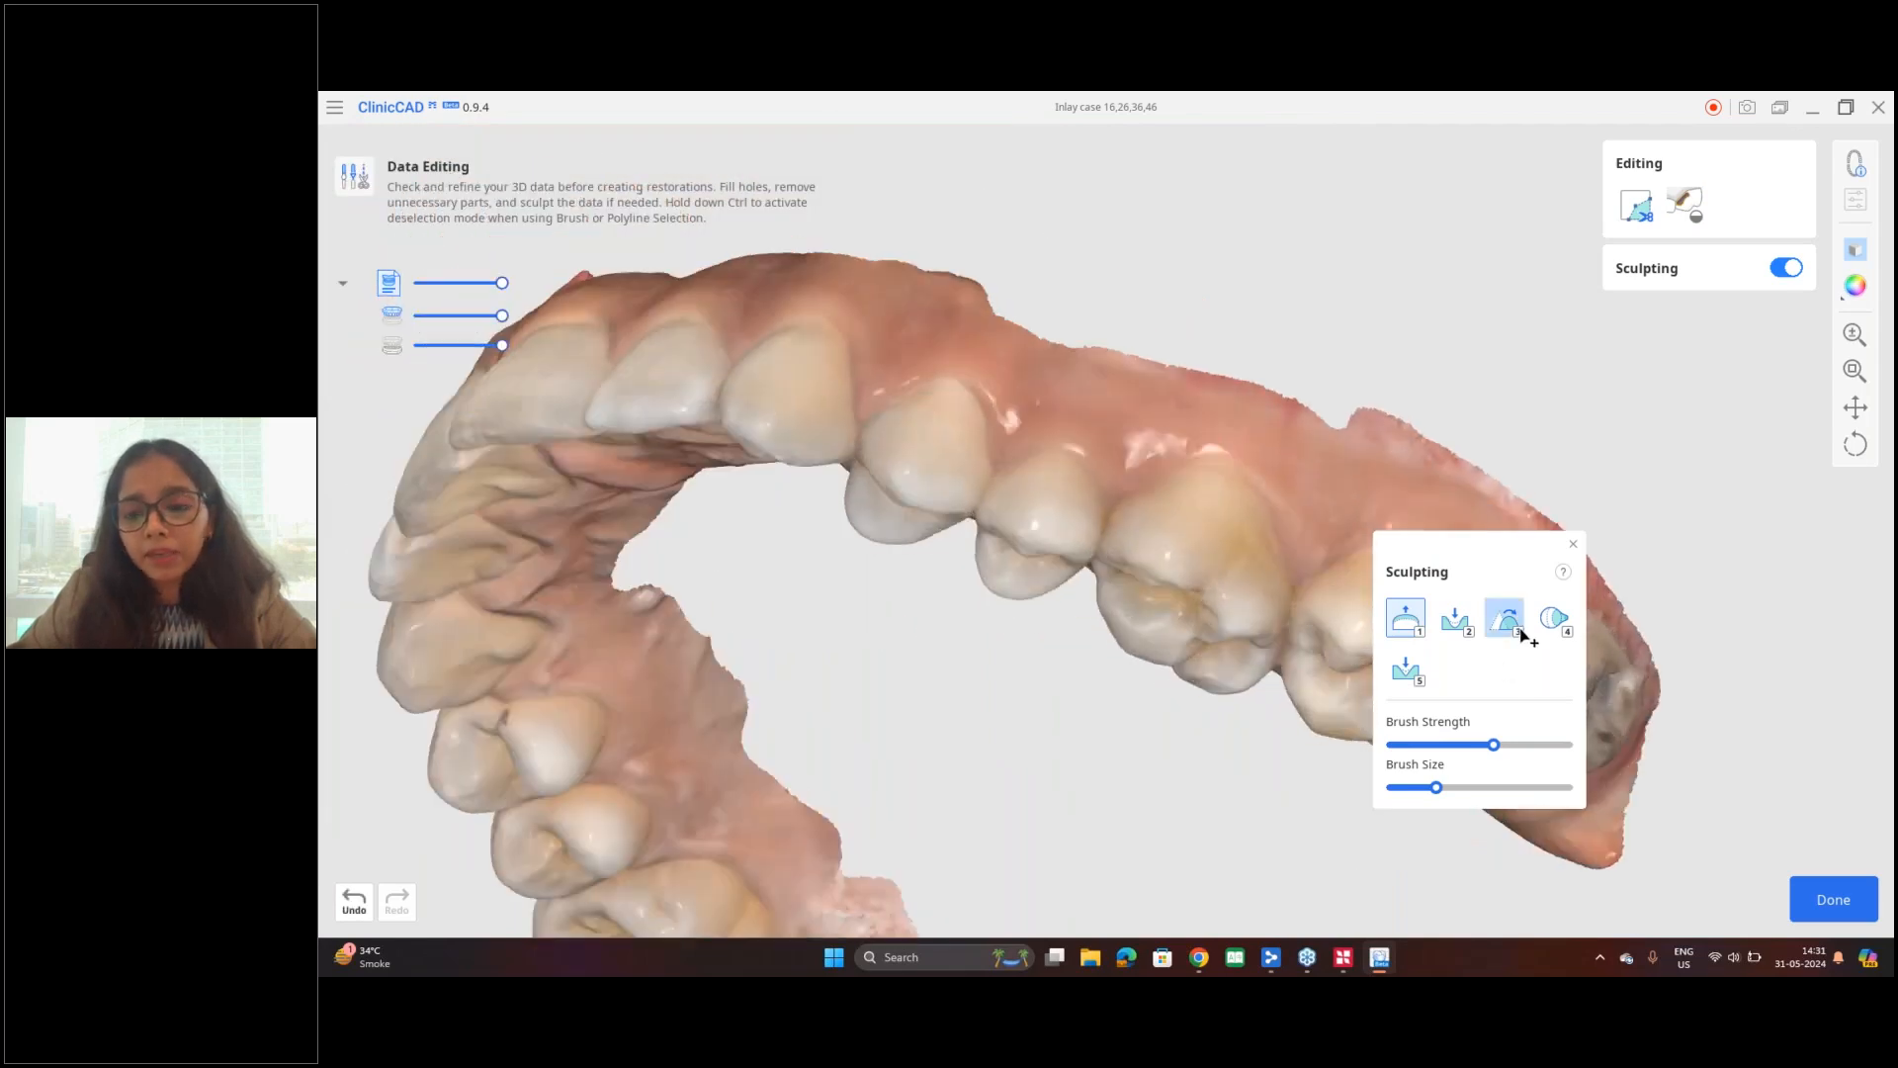
left_click(1519, 630)
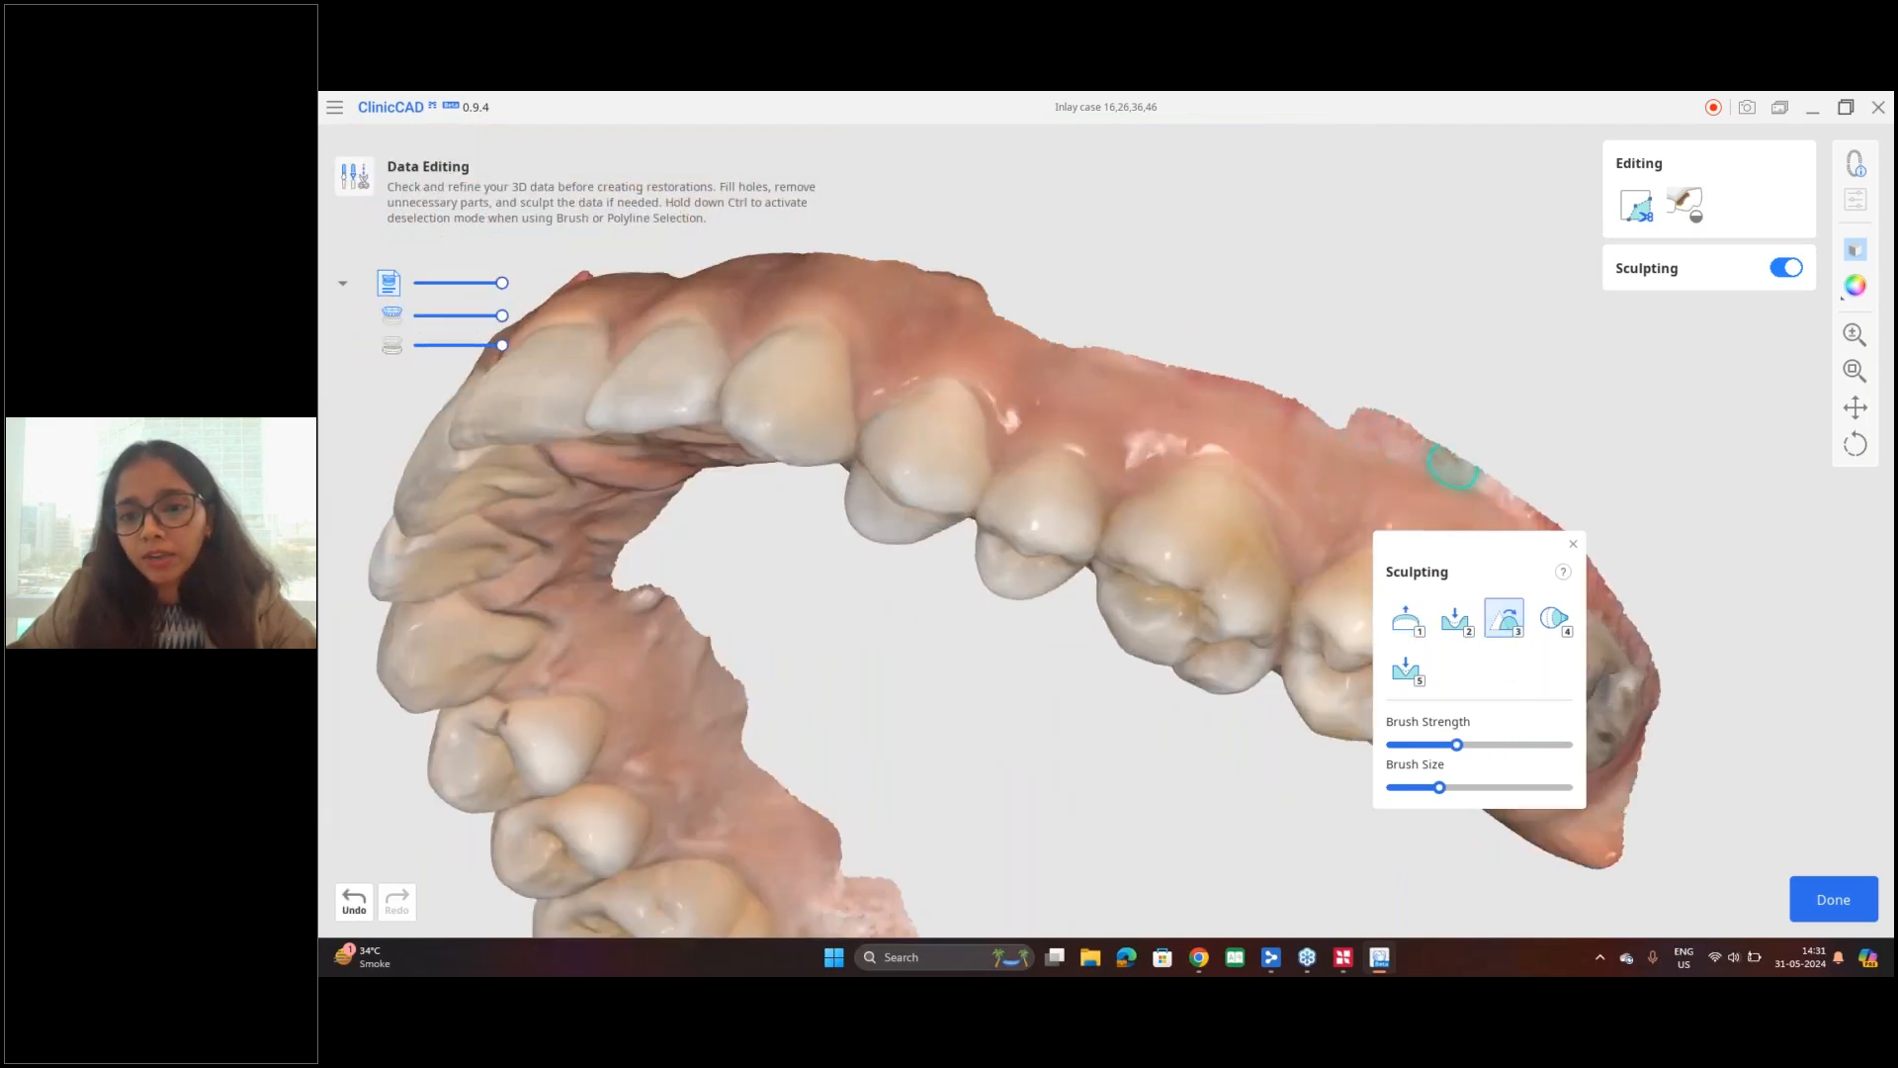
mouse_move(928, 520)
right_mouse_down()
mouse_move(1113, 431)
mouse_move(1079, 265)
right_mouse_up()
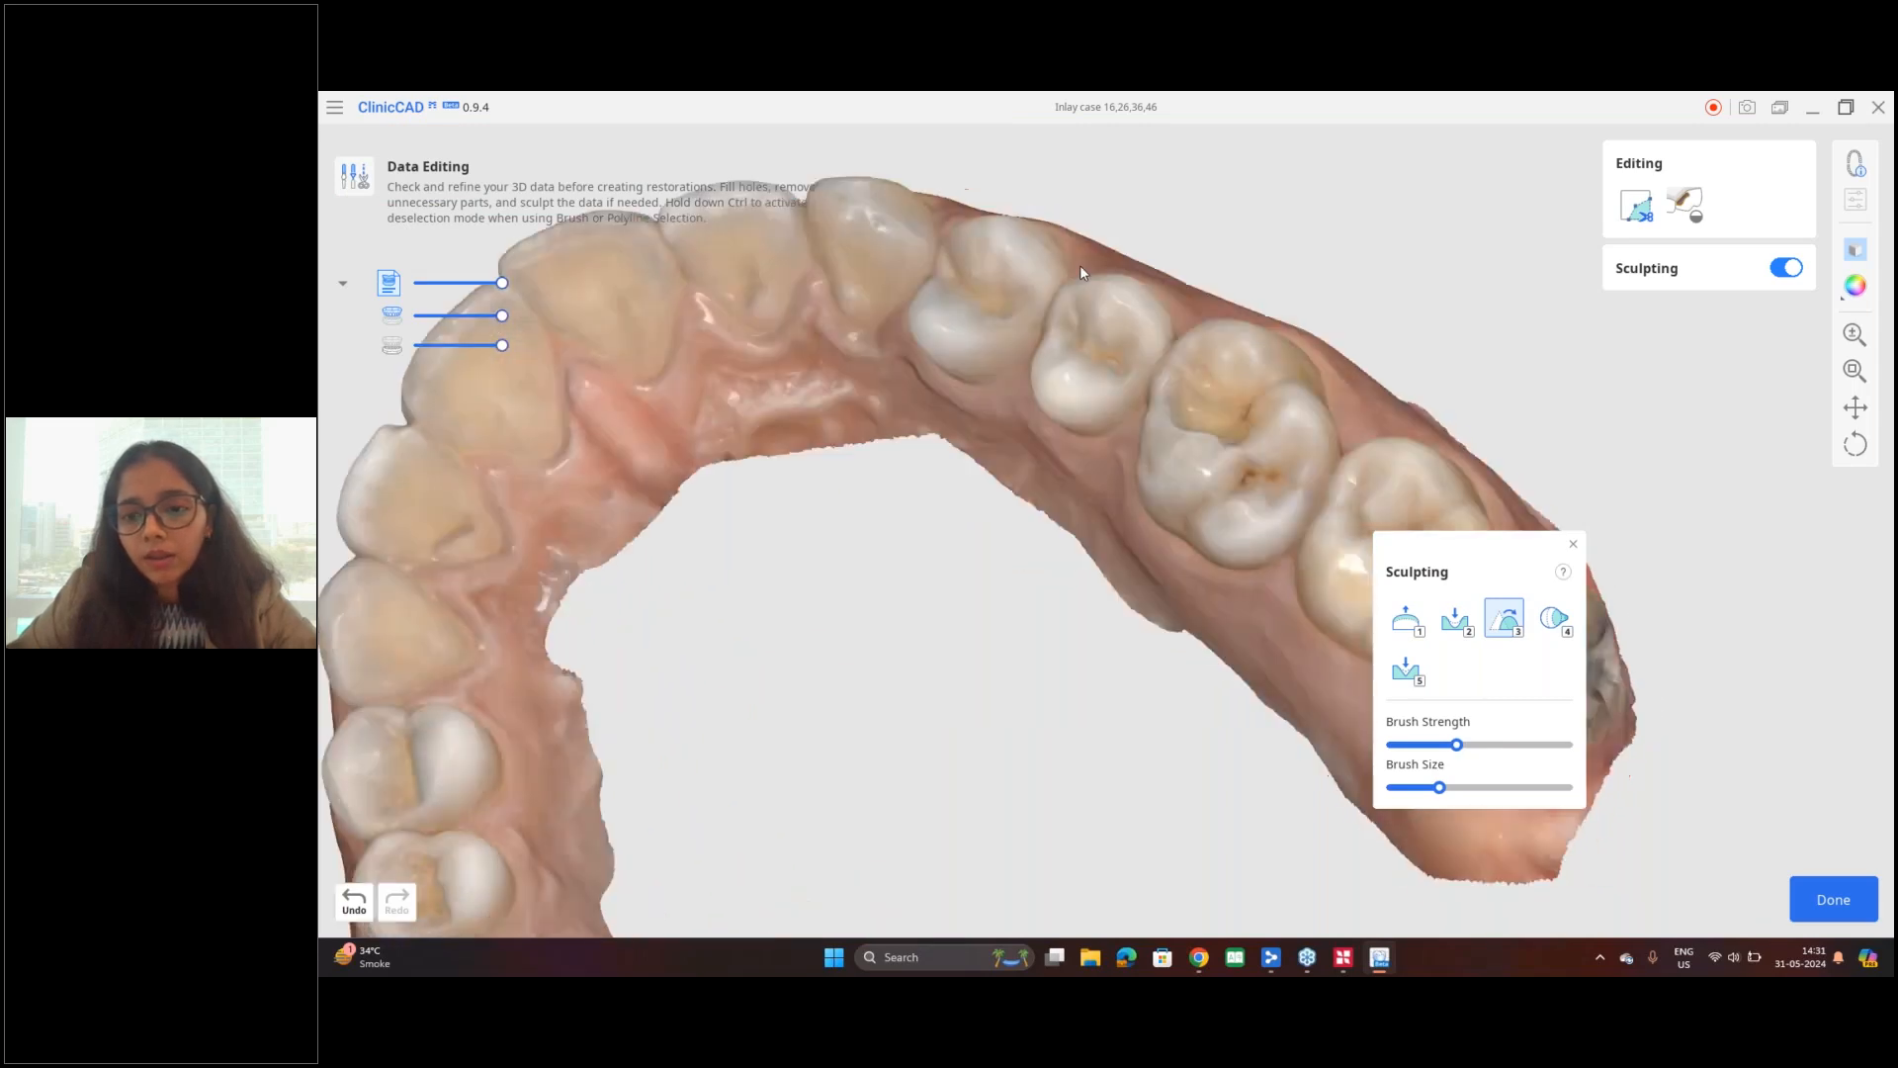
left_click(1575, 544)
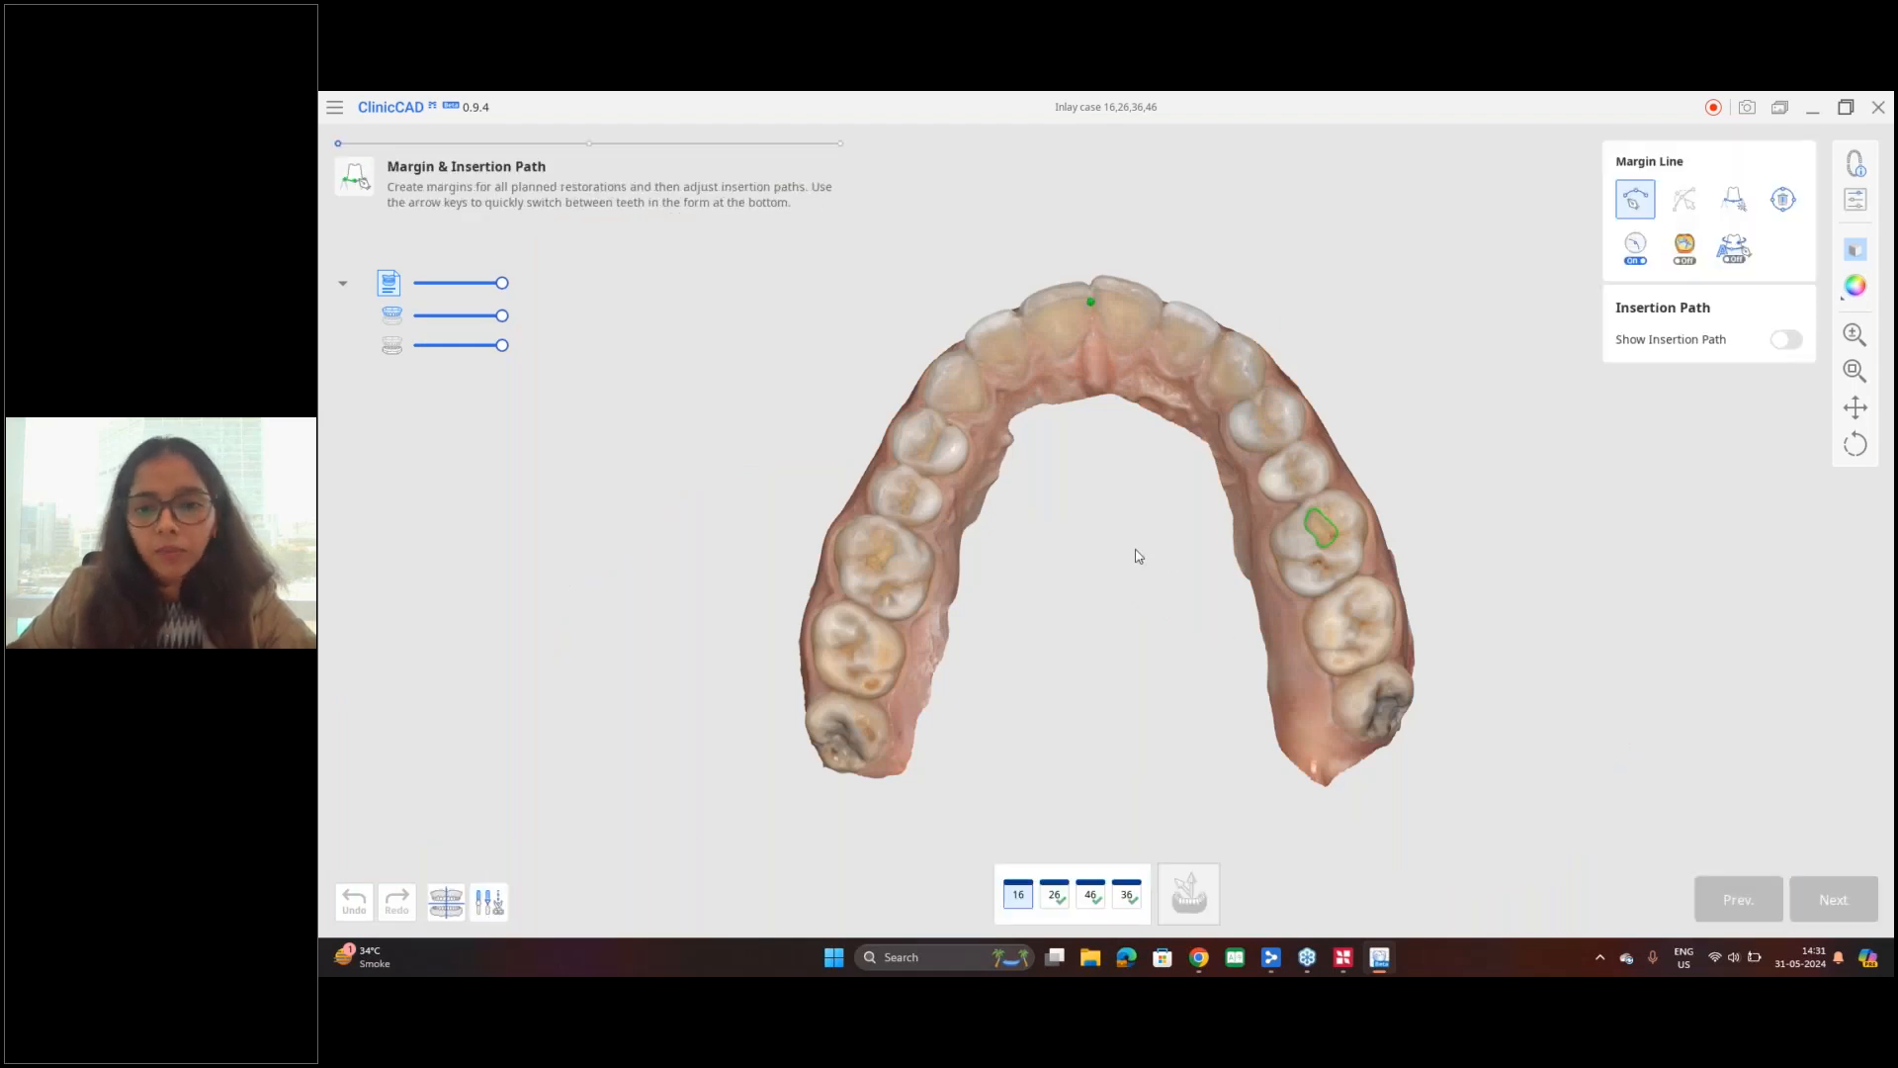
Step: Switch the maxilla scan from textured colours to the plain tan display for inspecting the cavity of tooth 16
scroll(1145, 554, "up", 2)
middle_click_drag(1136, 551, 1123, 496)
scroll(1092, 453, "up", 3)
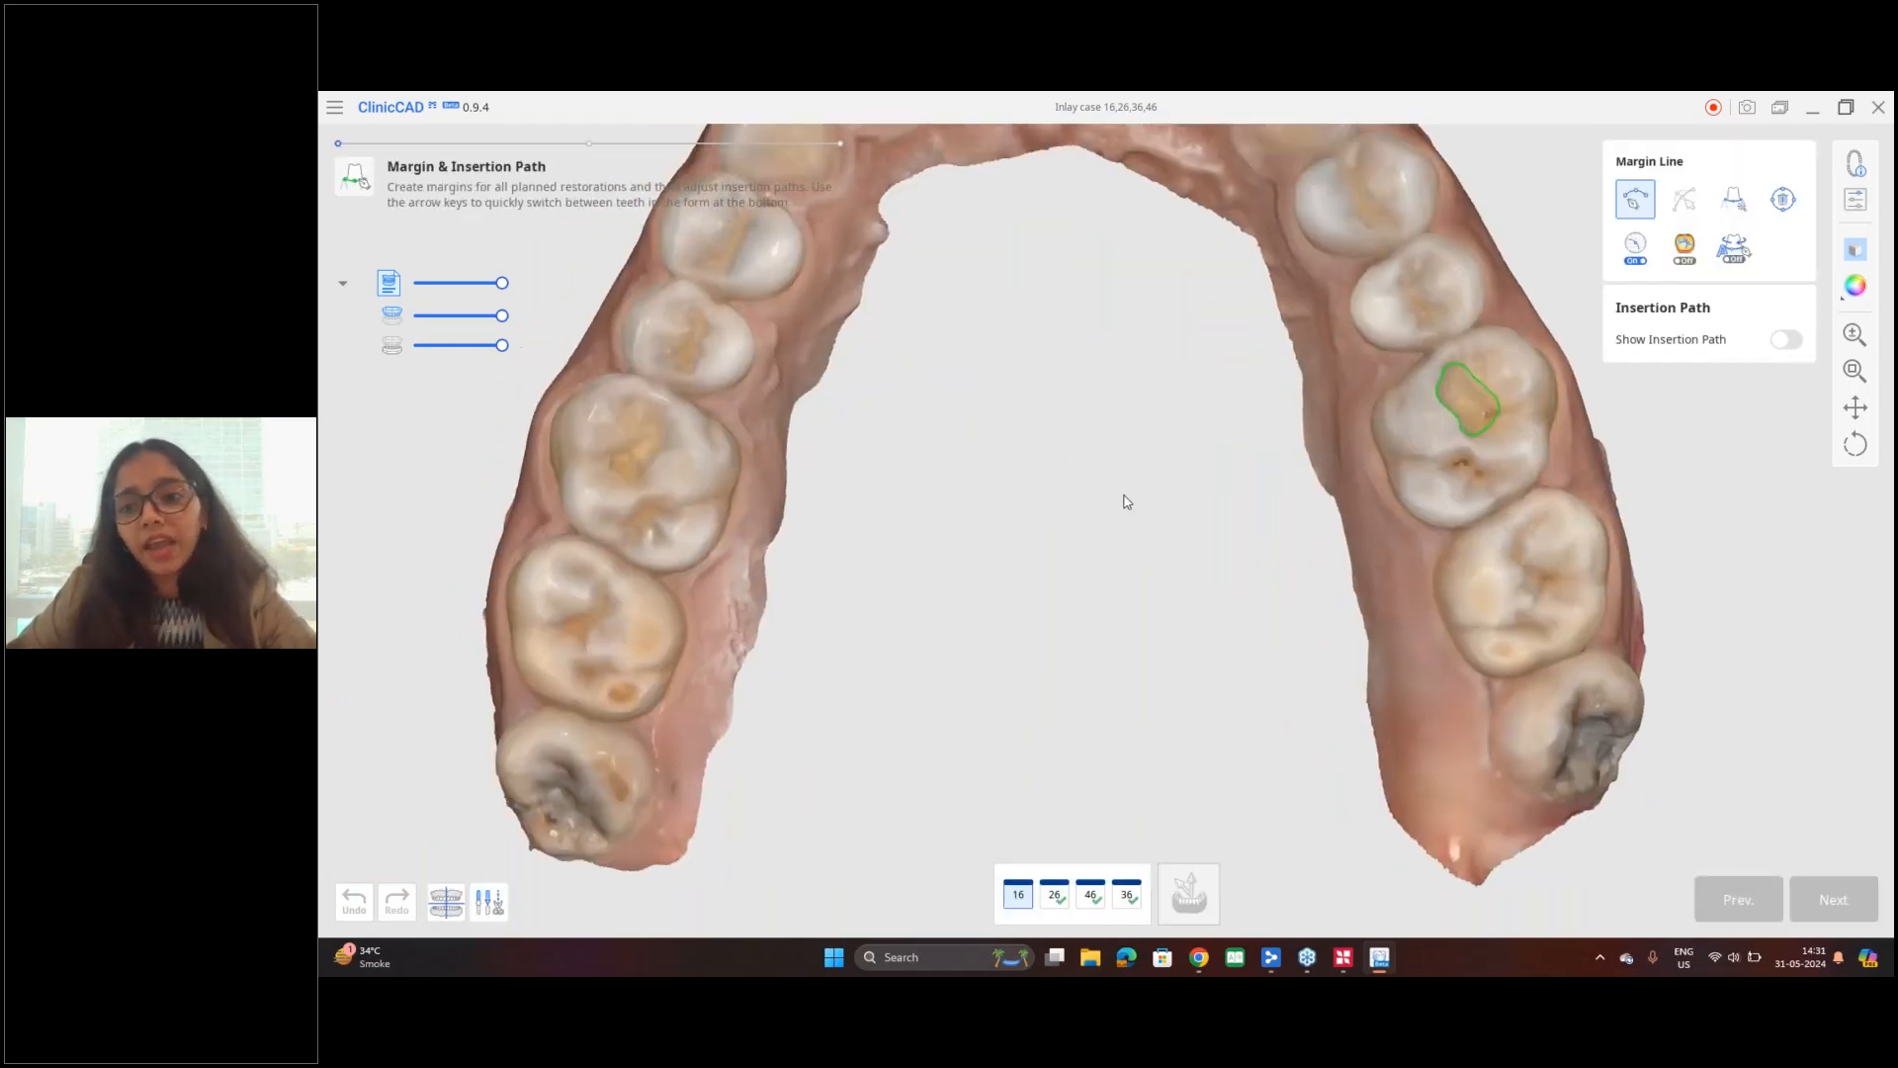
scroll(1123, 497, "down", 3)
left_click(1365, 410)
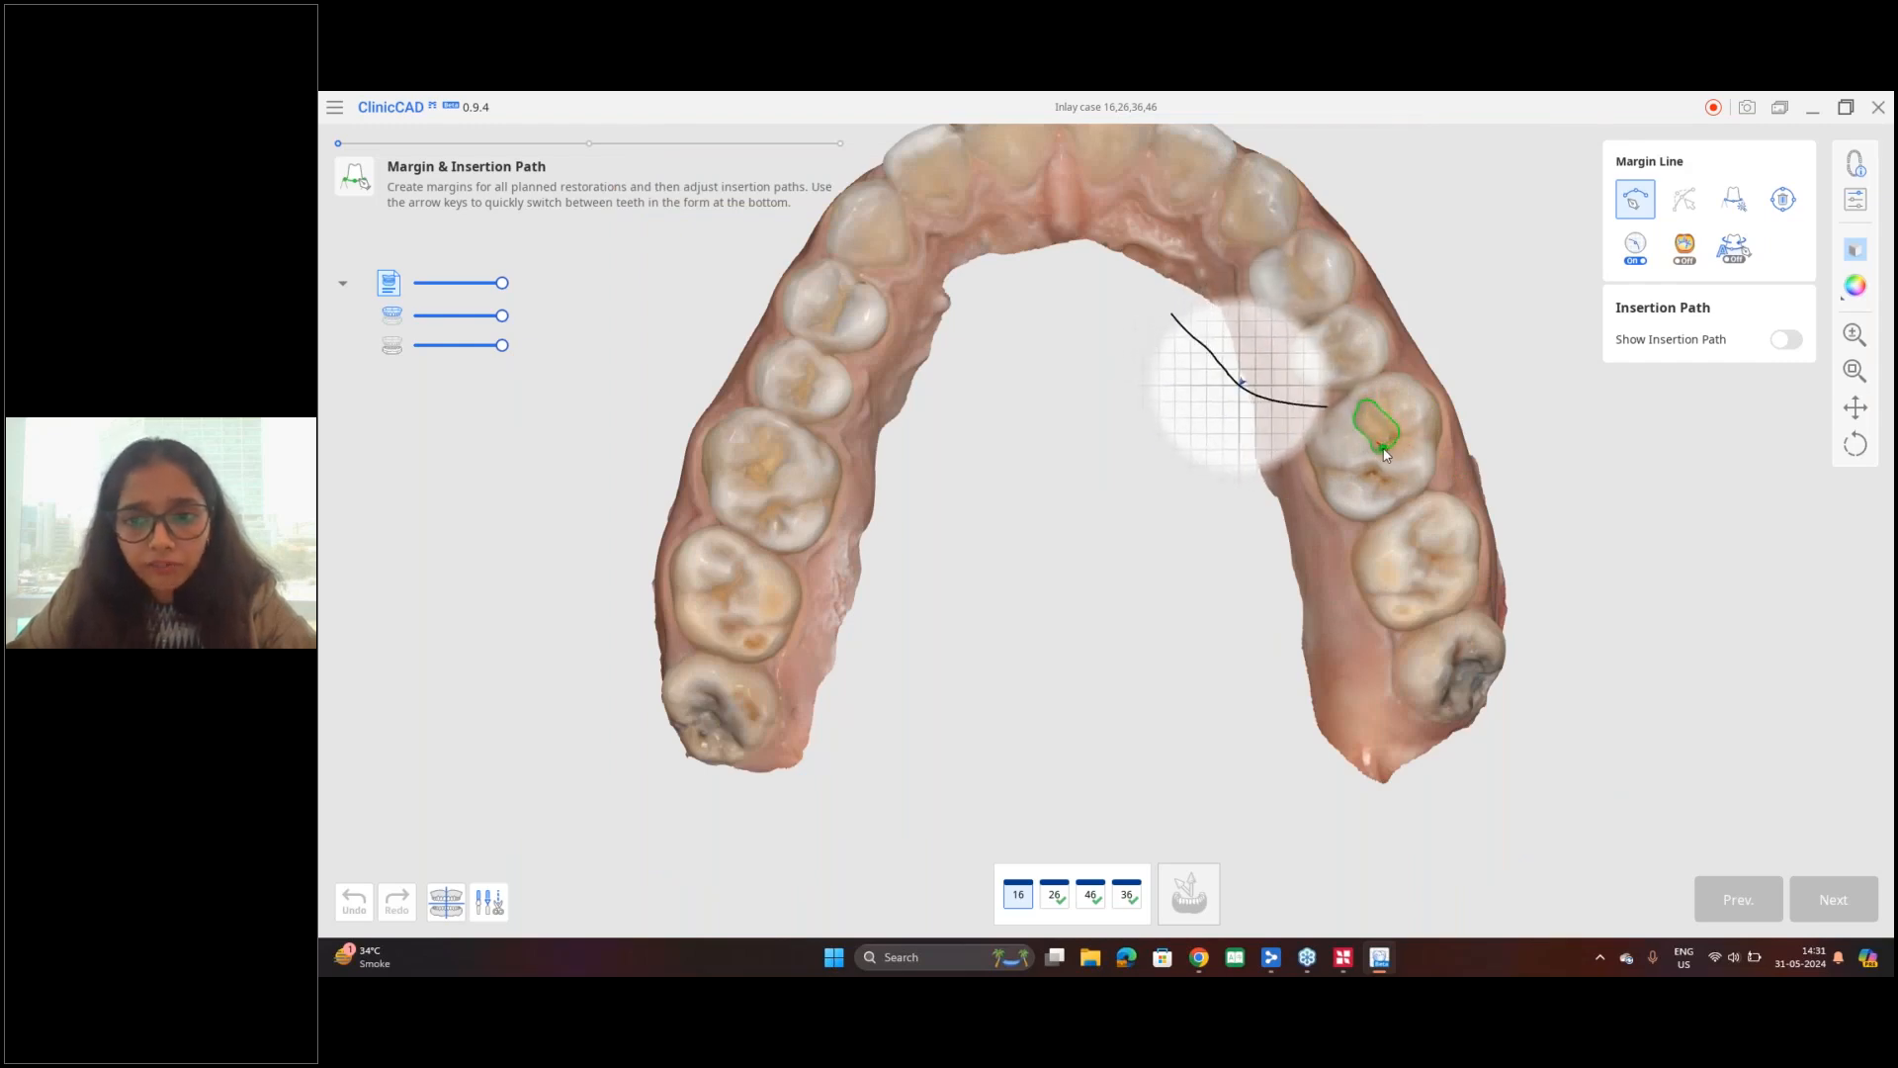
middle_click_drag(988, 488, 1268, 486)
scroll(1268, 485, "up", 3)
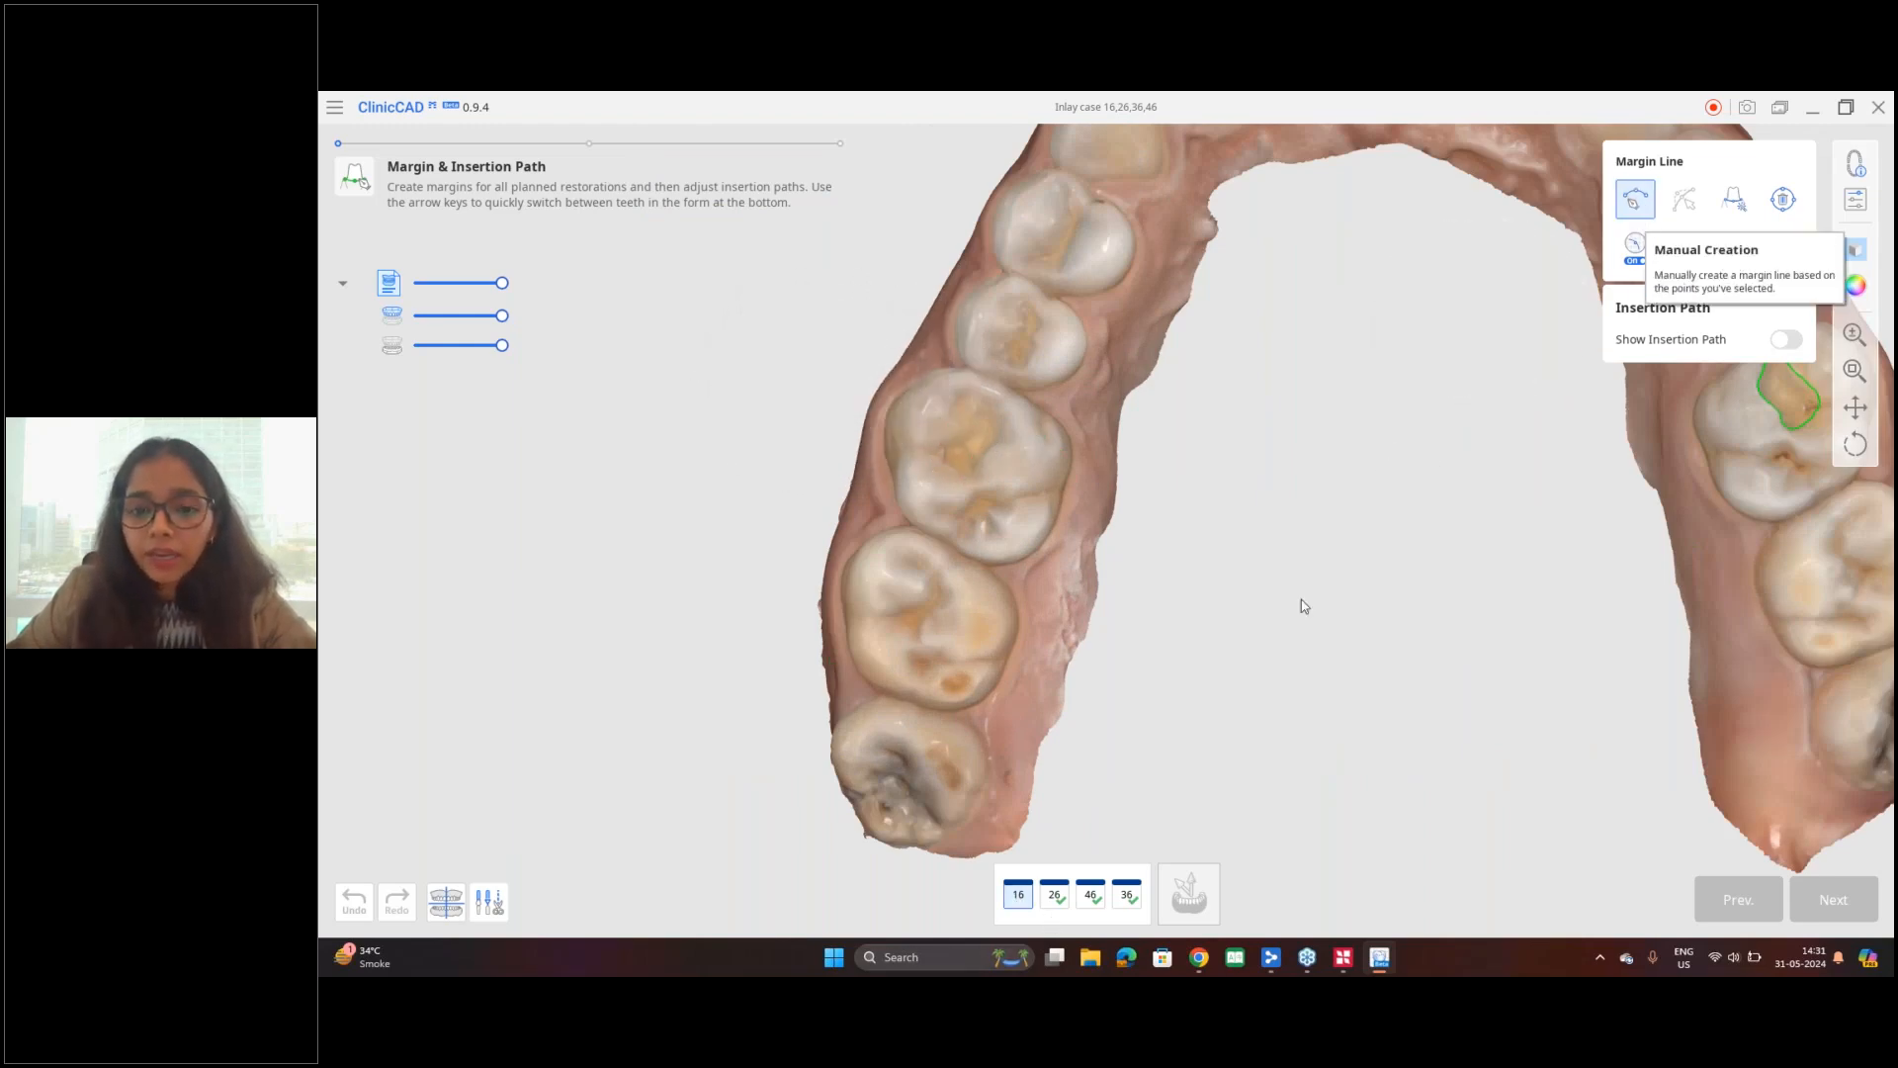
scroll(988, 463, "up", 5)
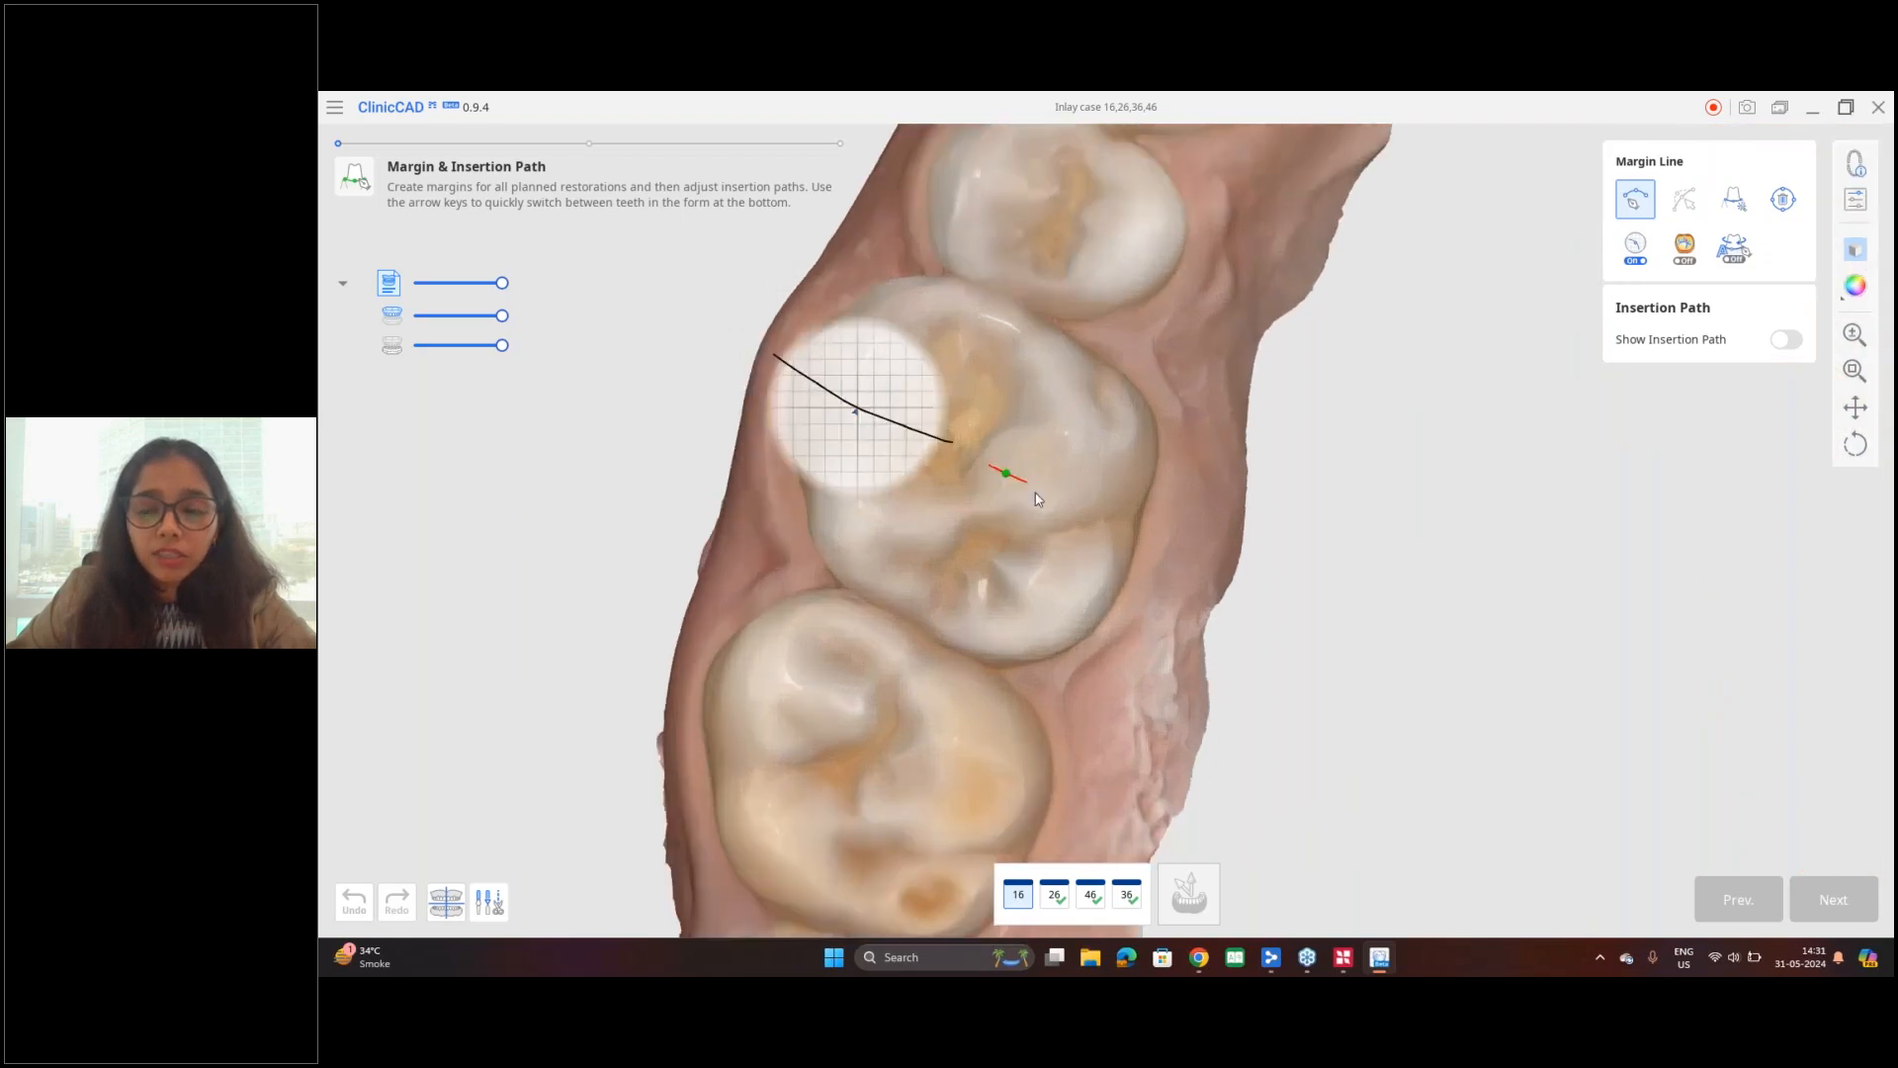
right_click_drag(1226, 515, 1305, 524)
left_click(1852, 289)
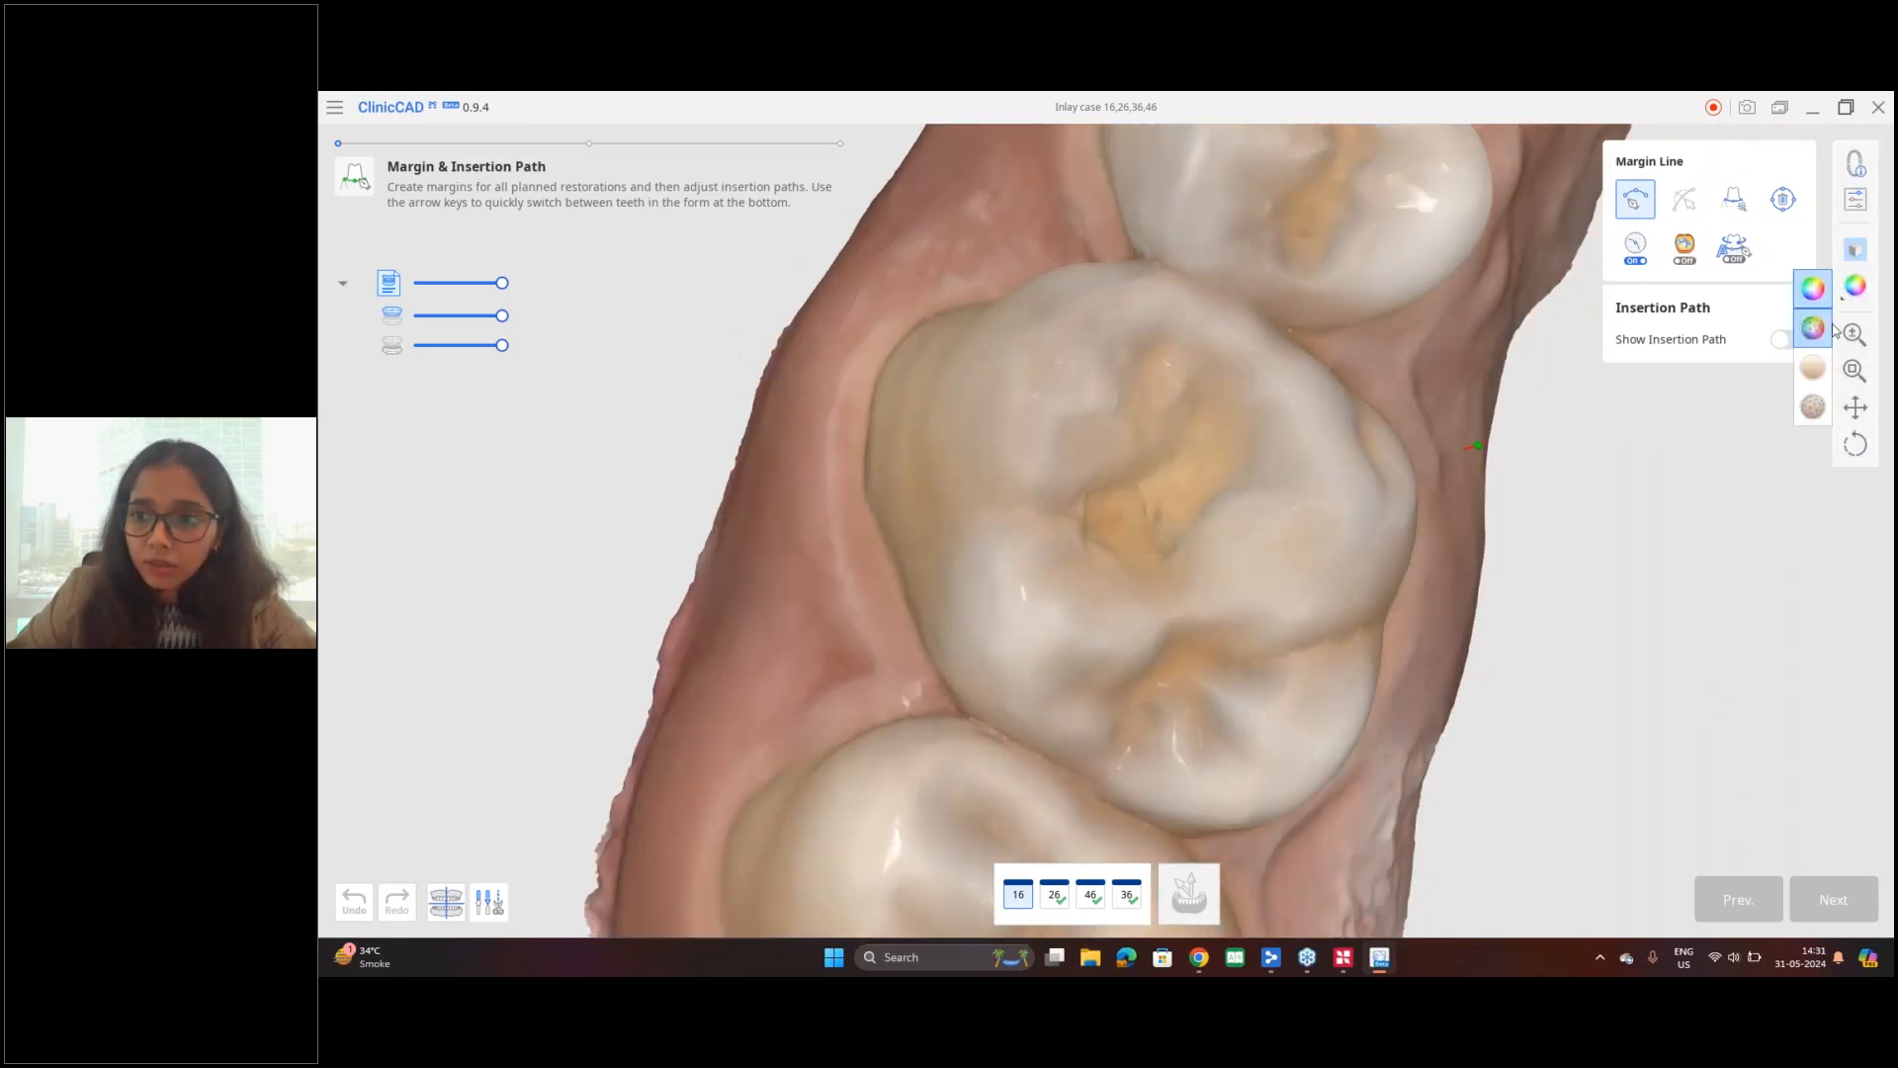
left_click(1820, 375)
Step: Manually create a closed margin line around the inlay cavity on the occlusal surface of tooth 16
right_click_drag(1330, 621, 1409, 591)
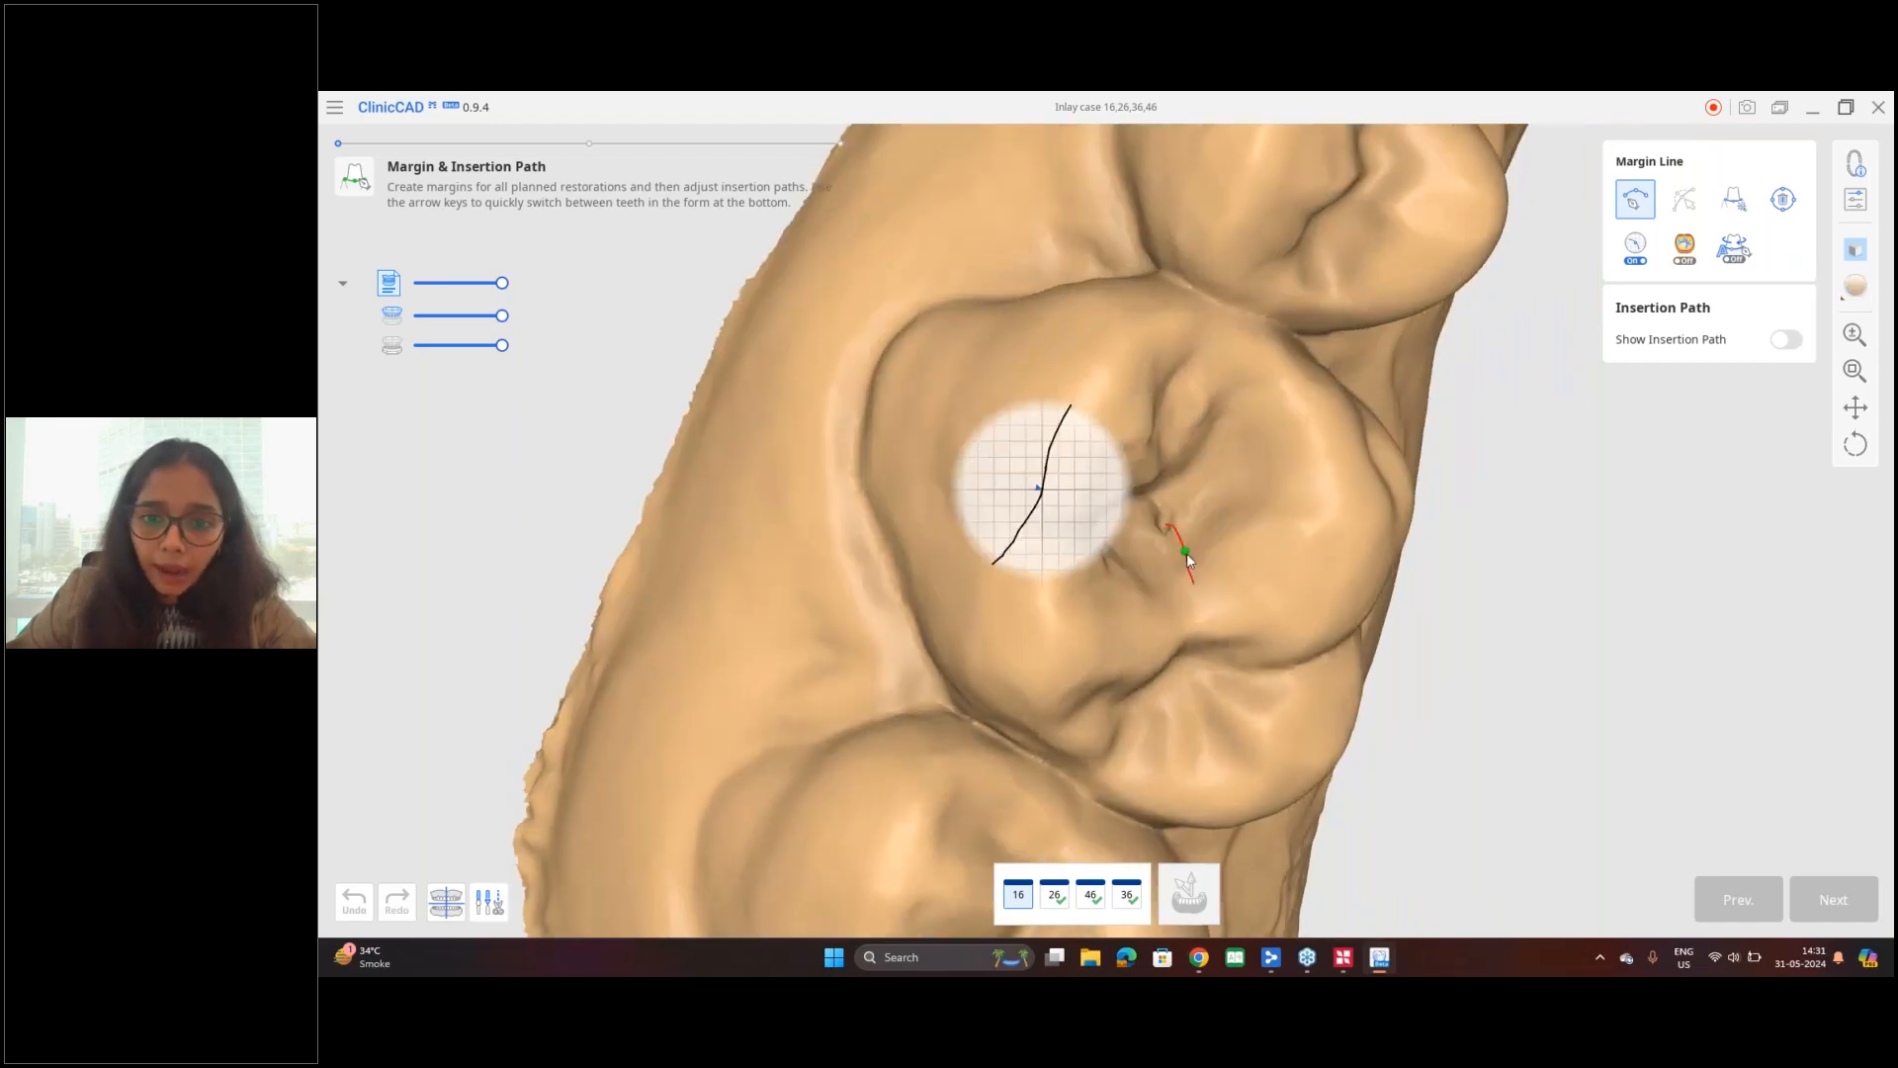
left_click(1214, 541)
left_click(1254, 502)
left_click(1255, 457)
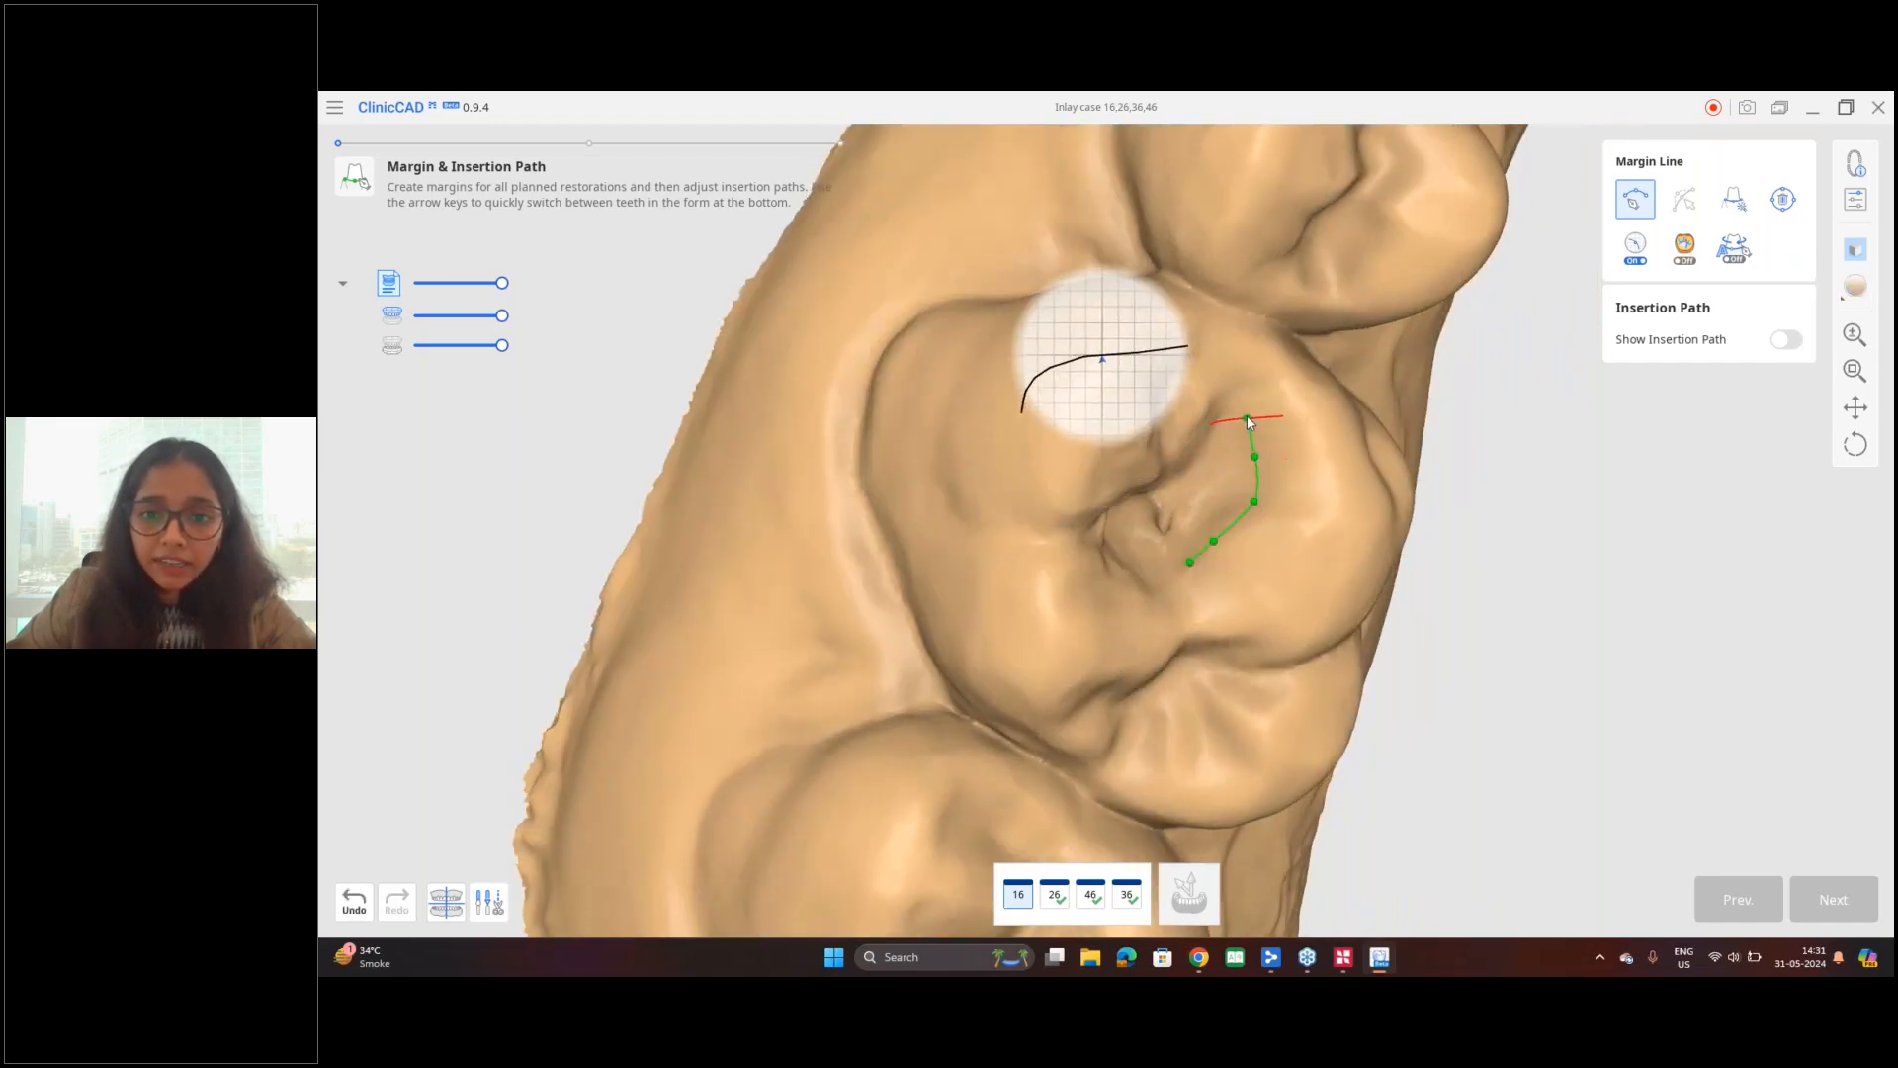
left_click(1244, 398)
left_click(1203, 362)
left_click(1156, 388)
left_click(1154, 438)
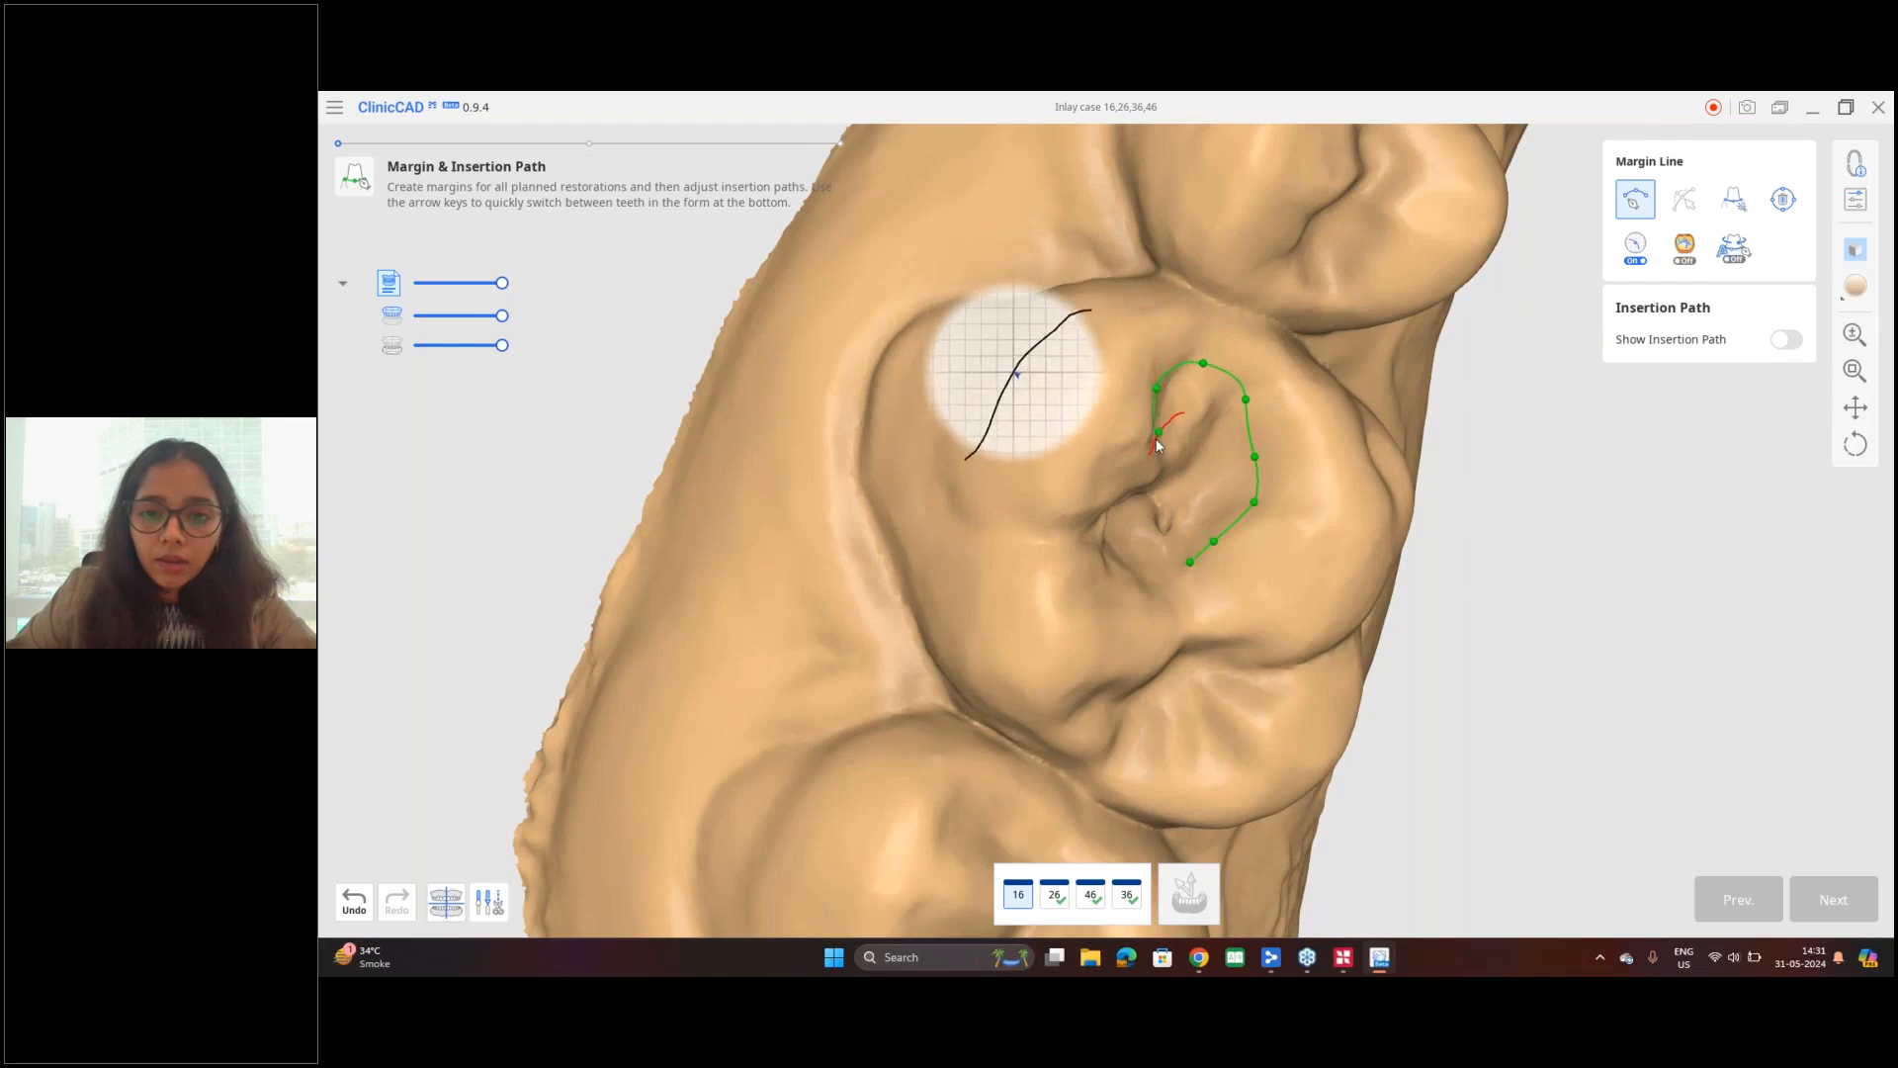
left_click(1165, 471)
right_click_drag(1168, 482, 1082, 512)
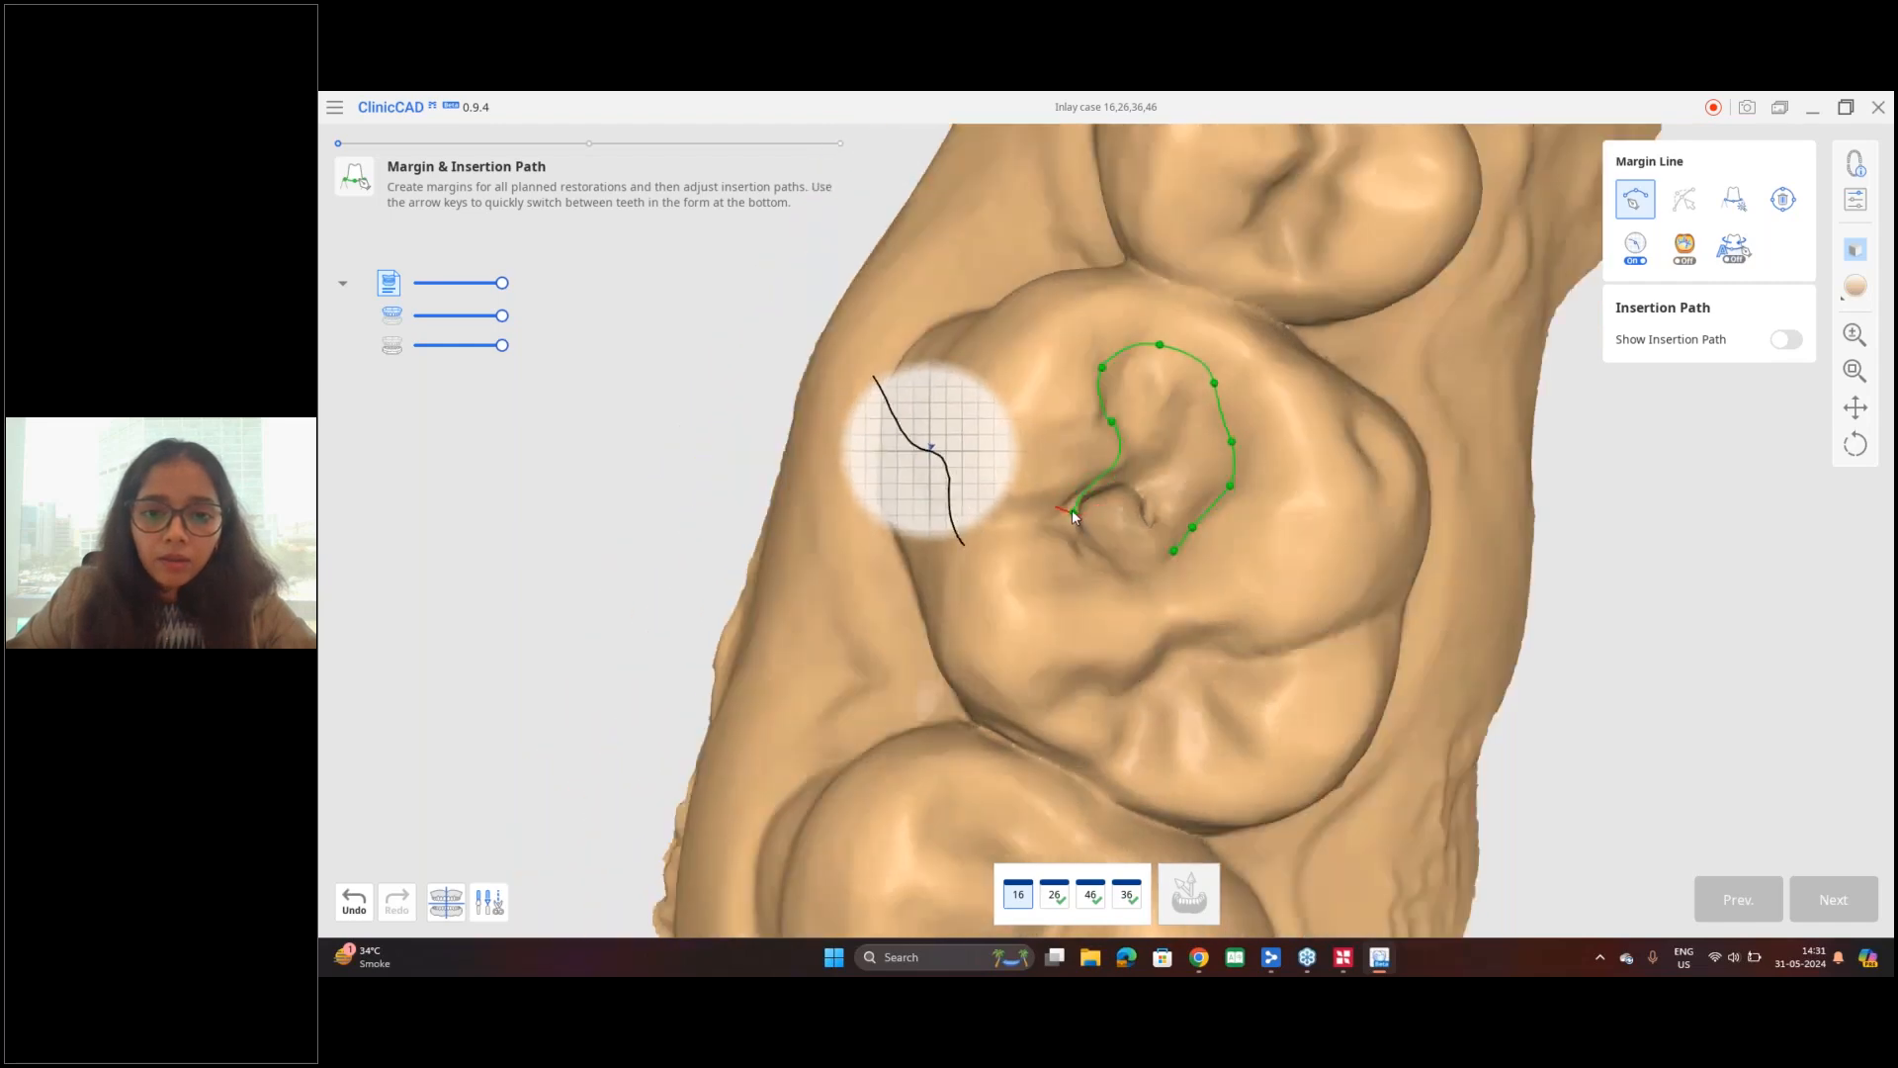
left_click(1060, 541)
left_click(1096, 567)
left_click(1138, 578)
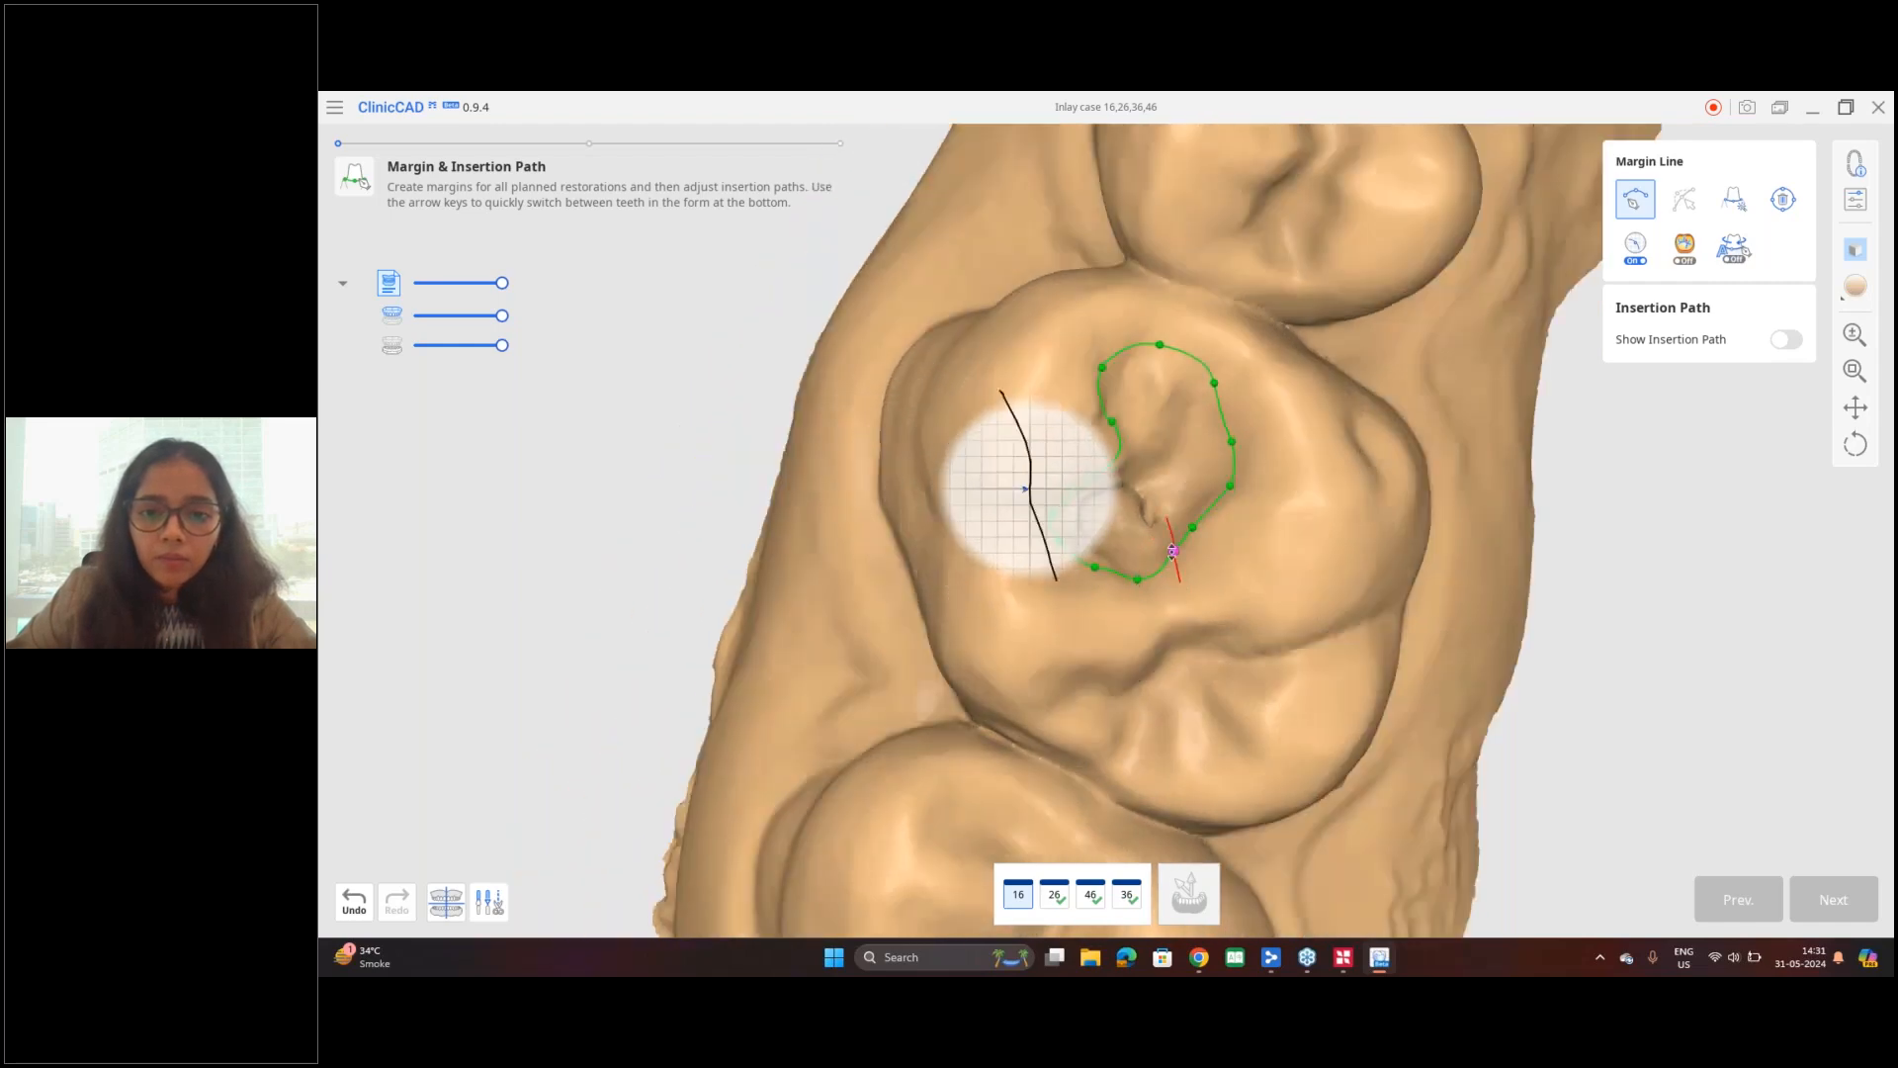
left_click(1174, 550)
Step: Refine the margin line of tooth 16 by repositioning its control points along the cavity edge, and adjust its insertion path
right_click_drag(1229, 551, 1084, 504)
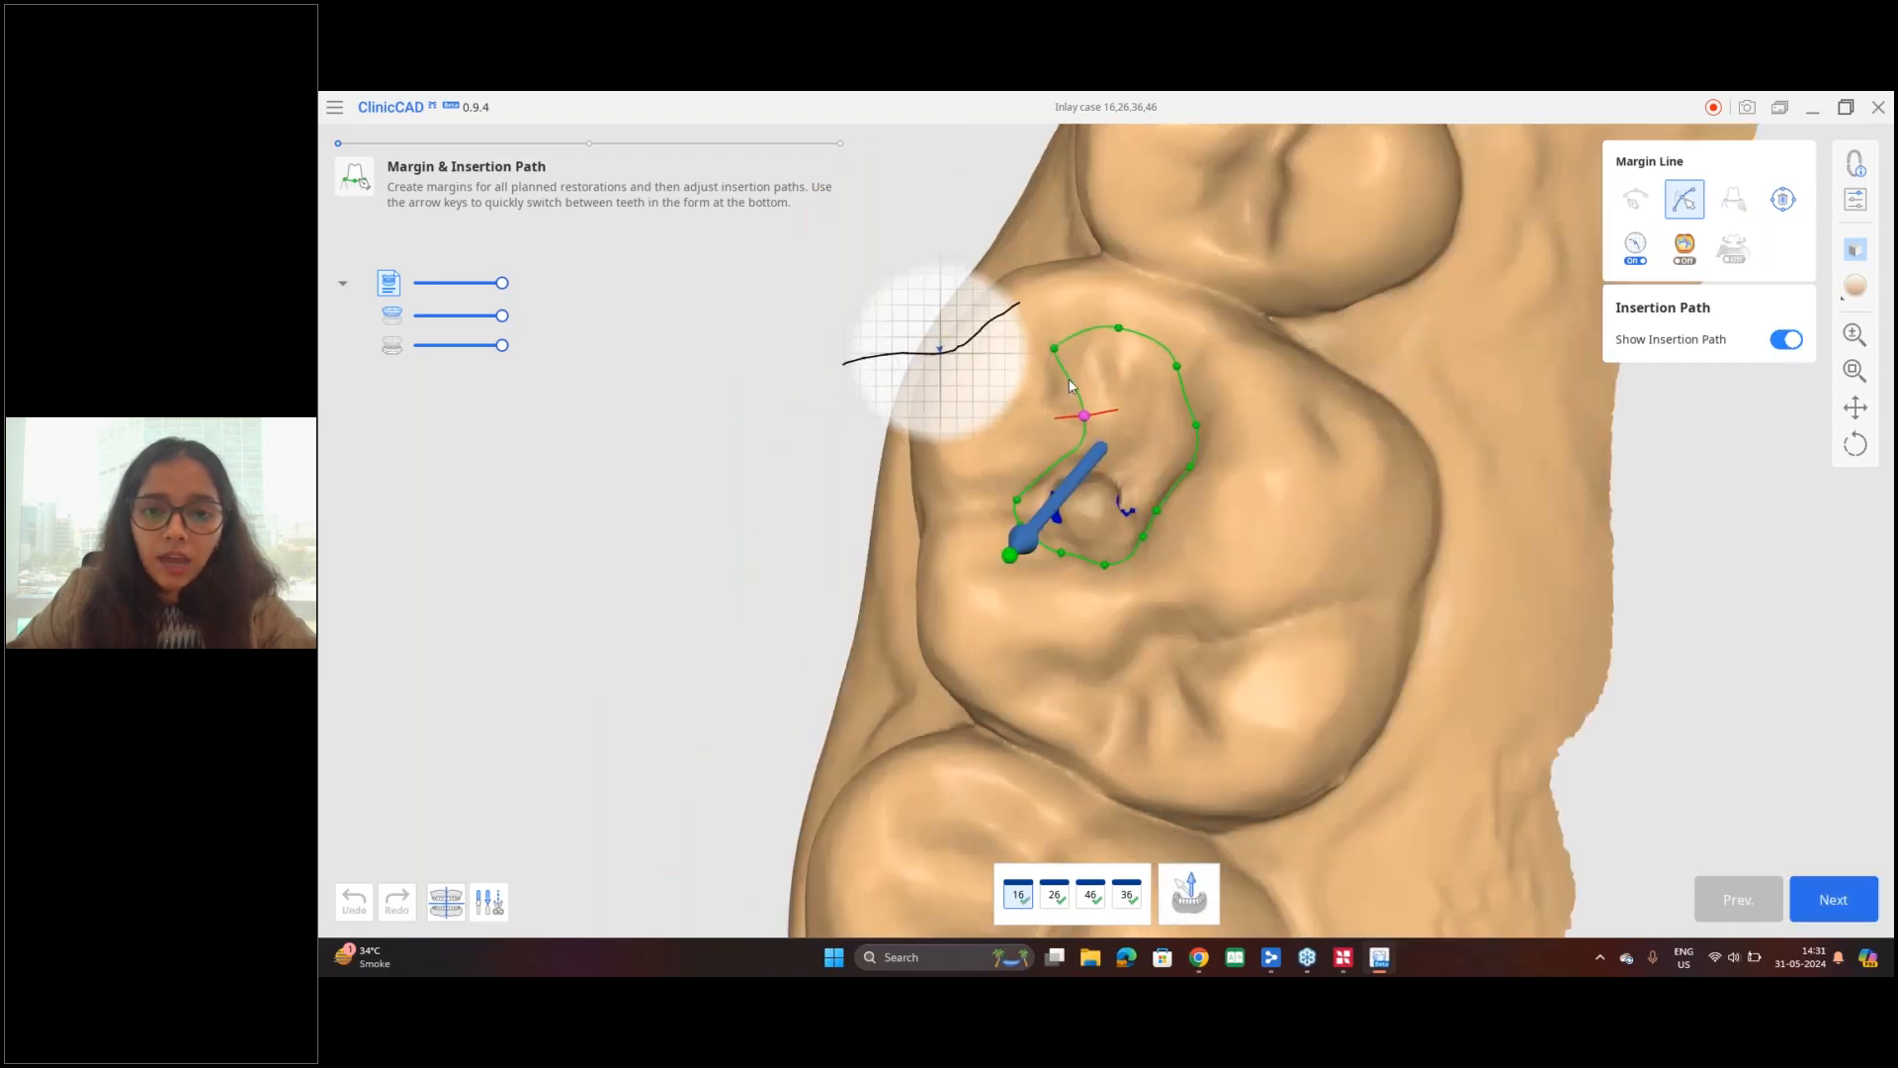
left_click_drag(1059, 350, 1190, 373)
mouse_move(1083, 415)
left_mouse_down()
mouse_move(1078, 444)
mouse_move(1078, 402)
left_mouse_up()
scroll(1065, 399, "down", 4)
scroll(1066, 403, "down", 4)
scroll(894, 580, "up", 8)
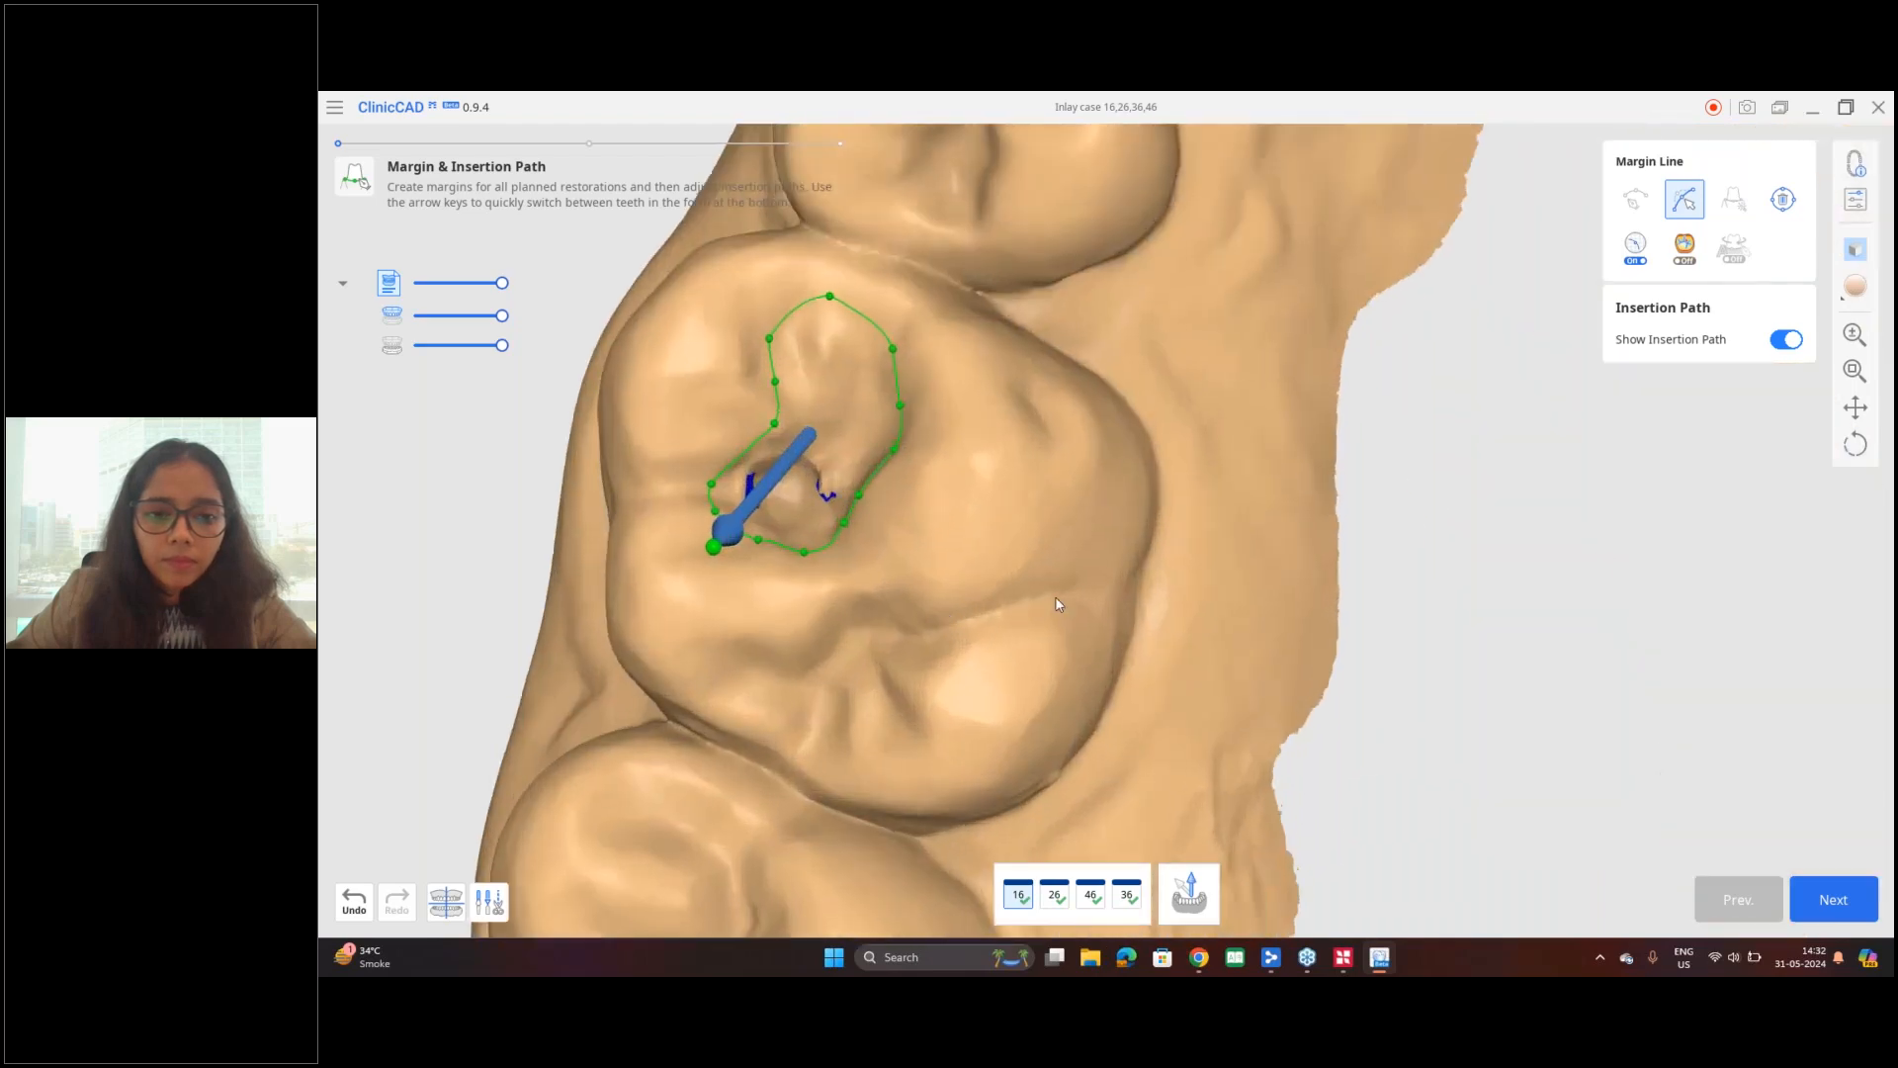
middle_click_drag(1059, 604, 1303, 703)
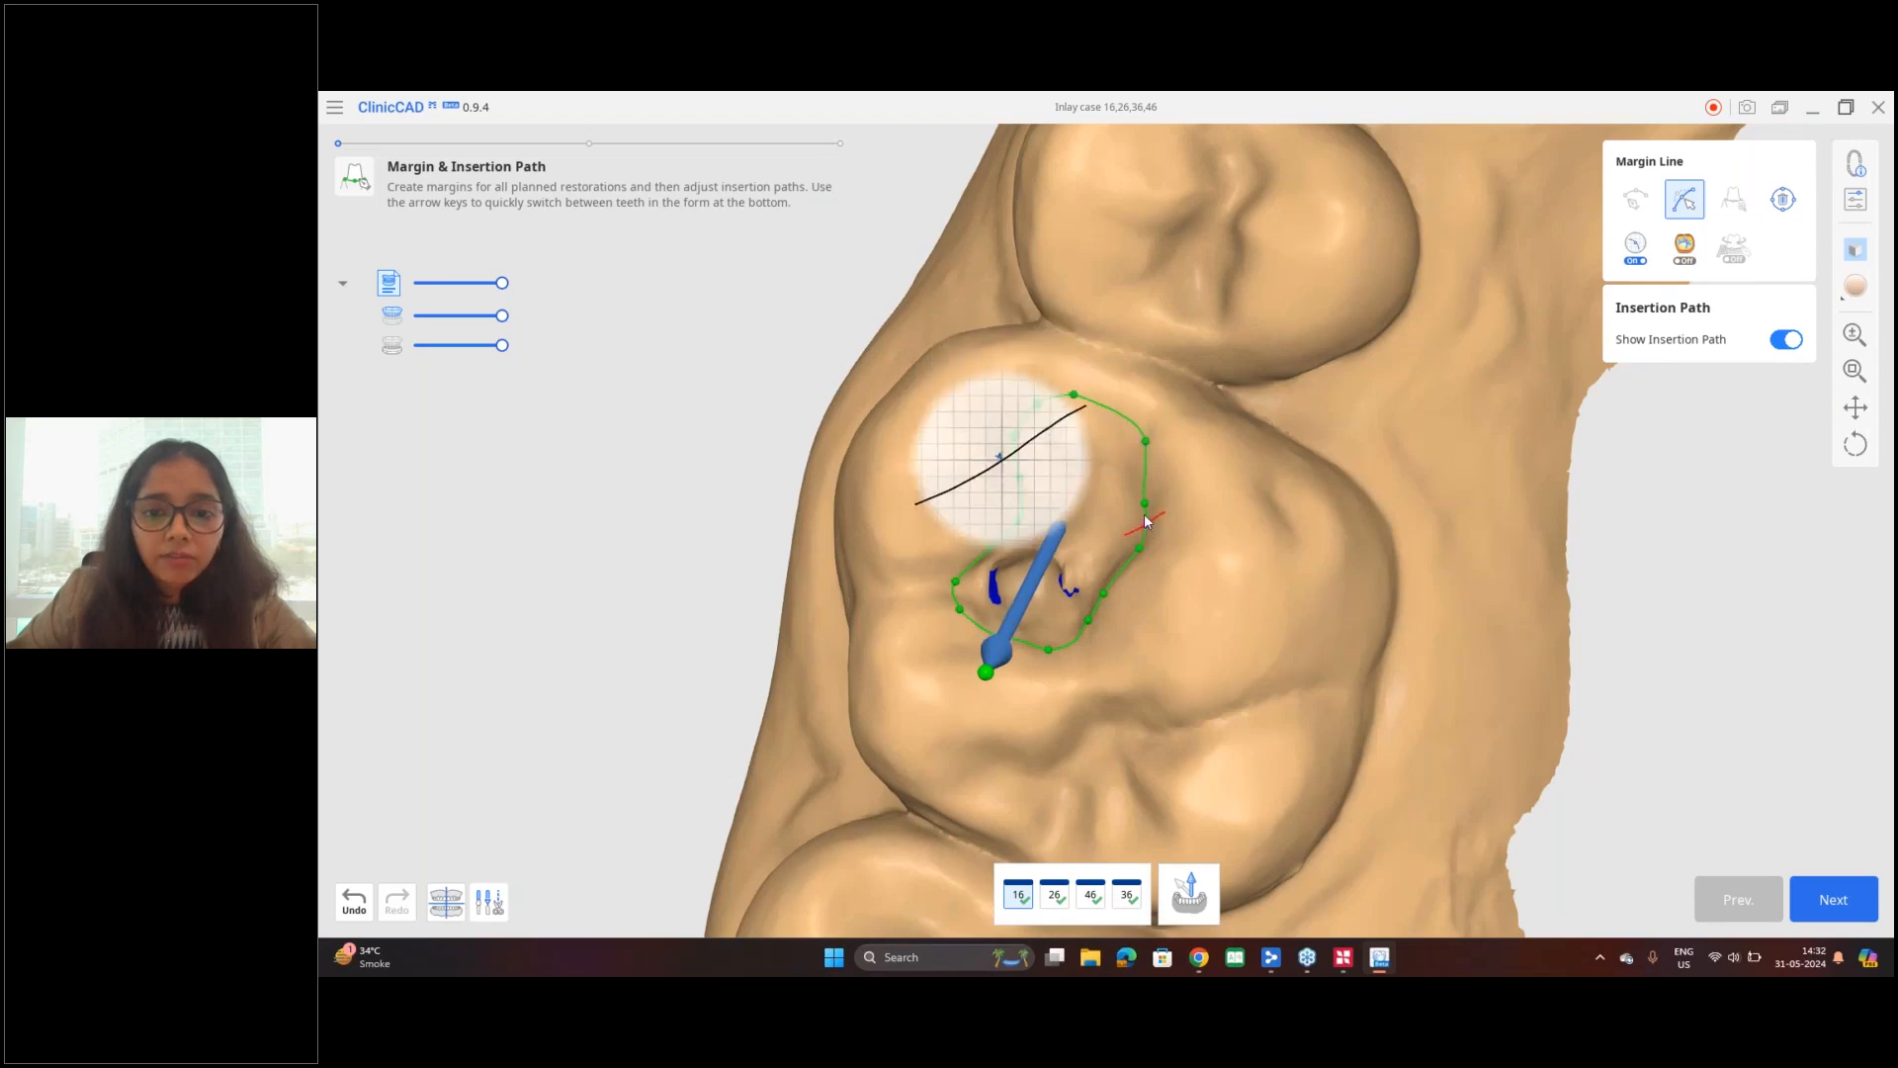
right_click_drag(1066, 760, 1132, 653)
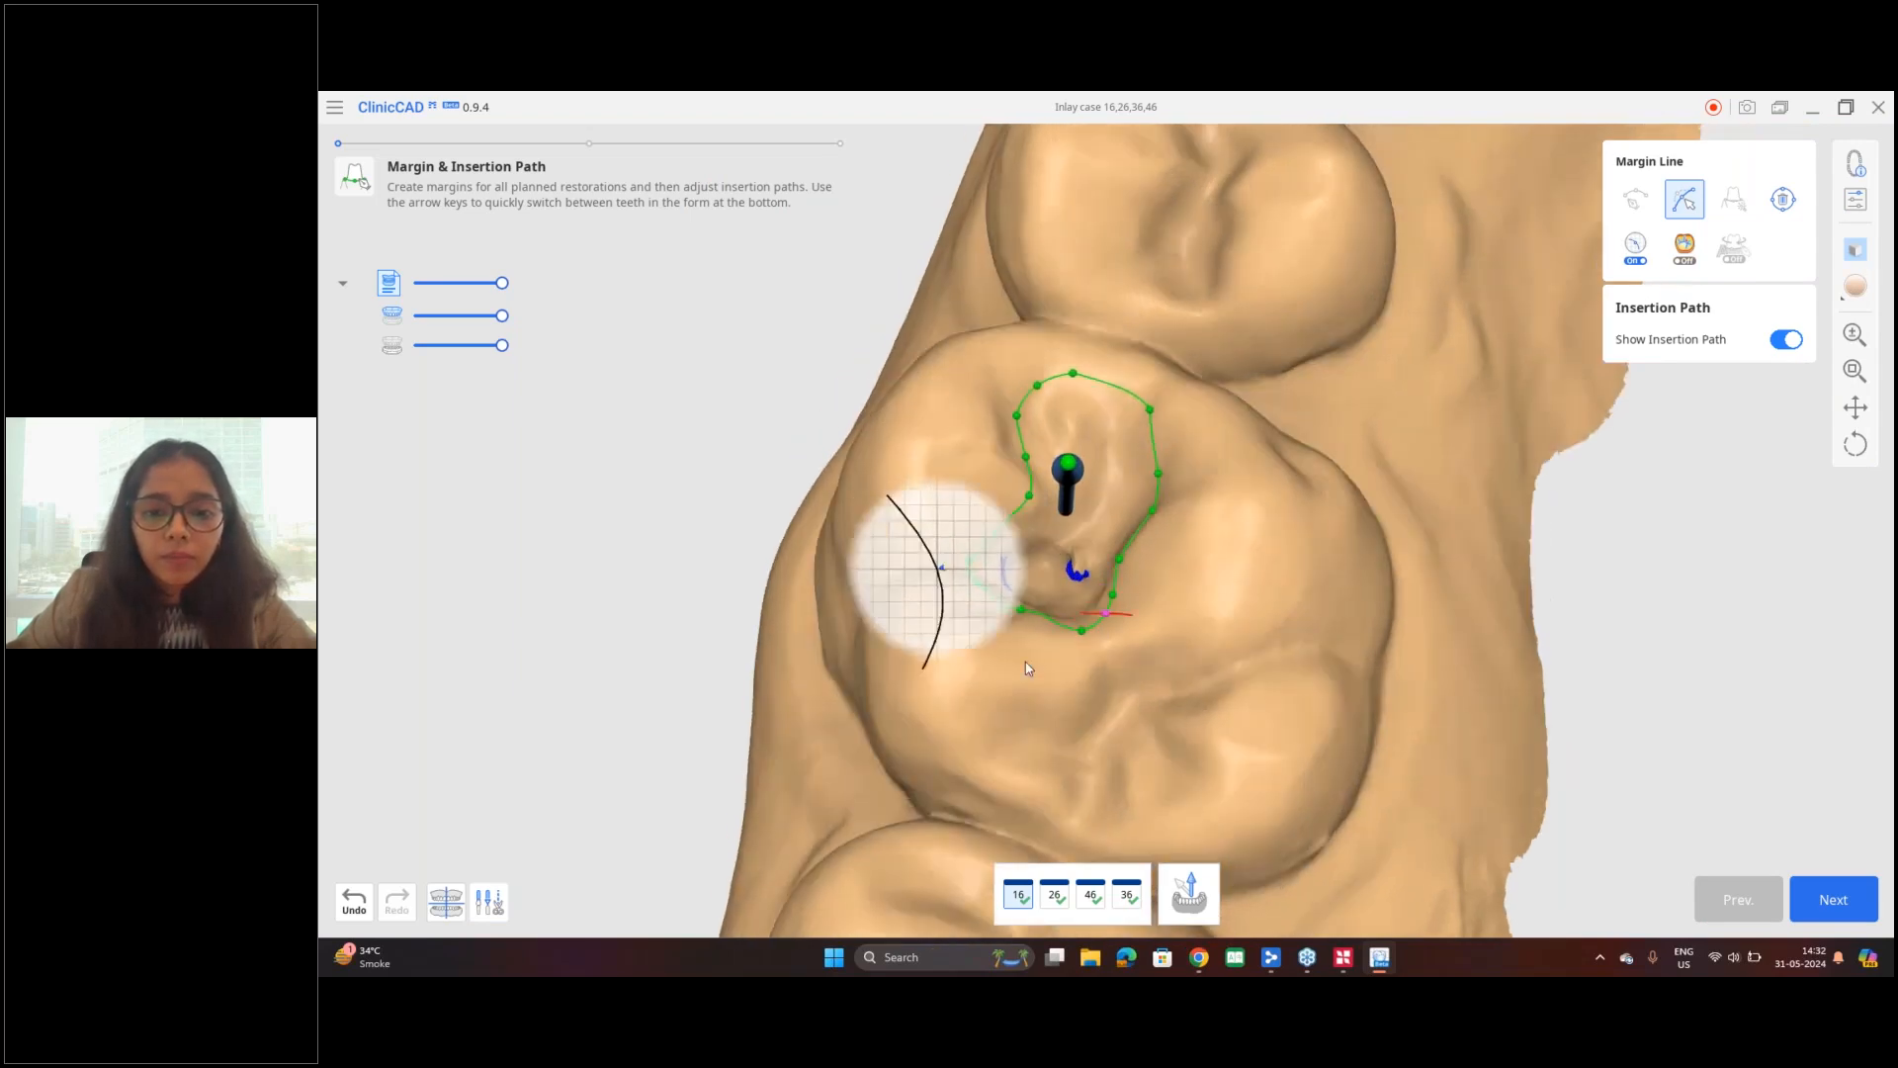
right_click_drag(1108, 680, 1051, 548)
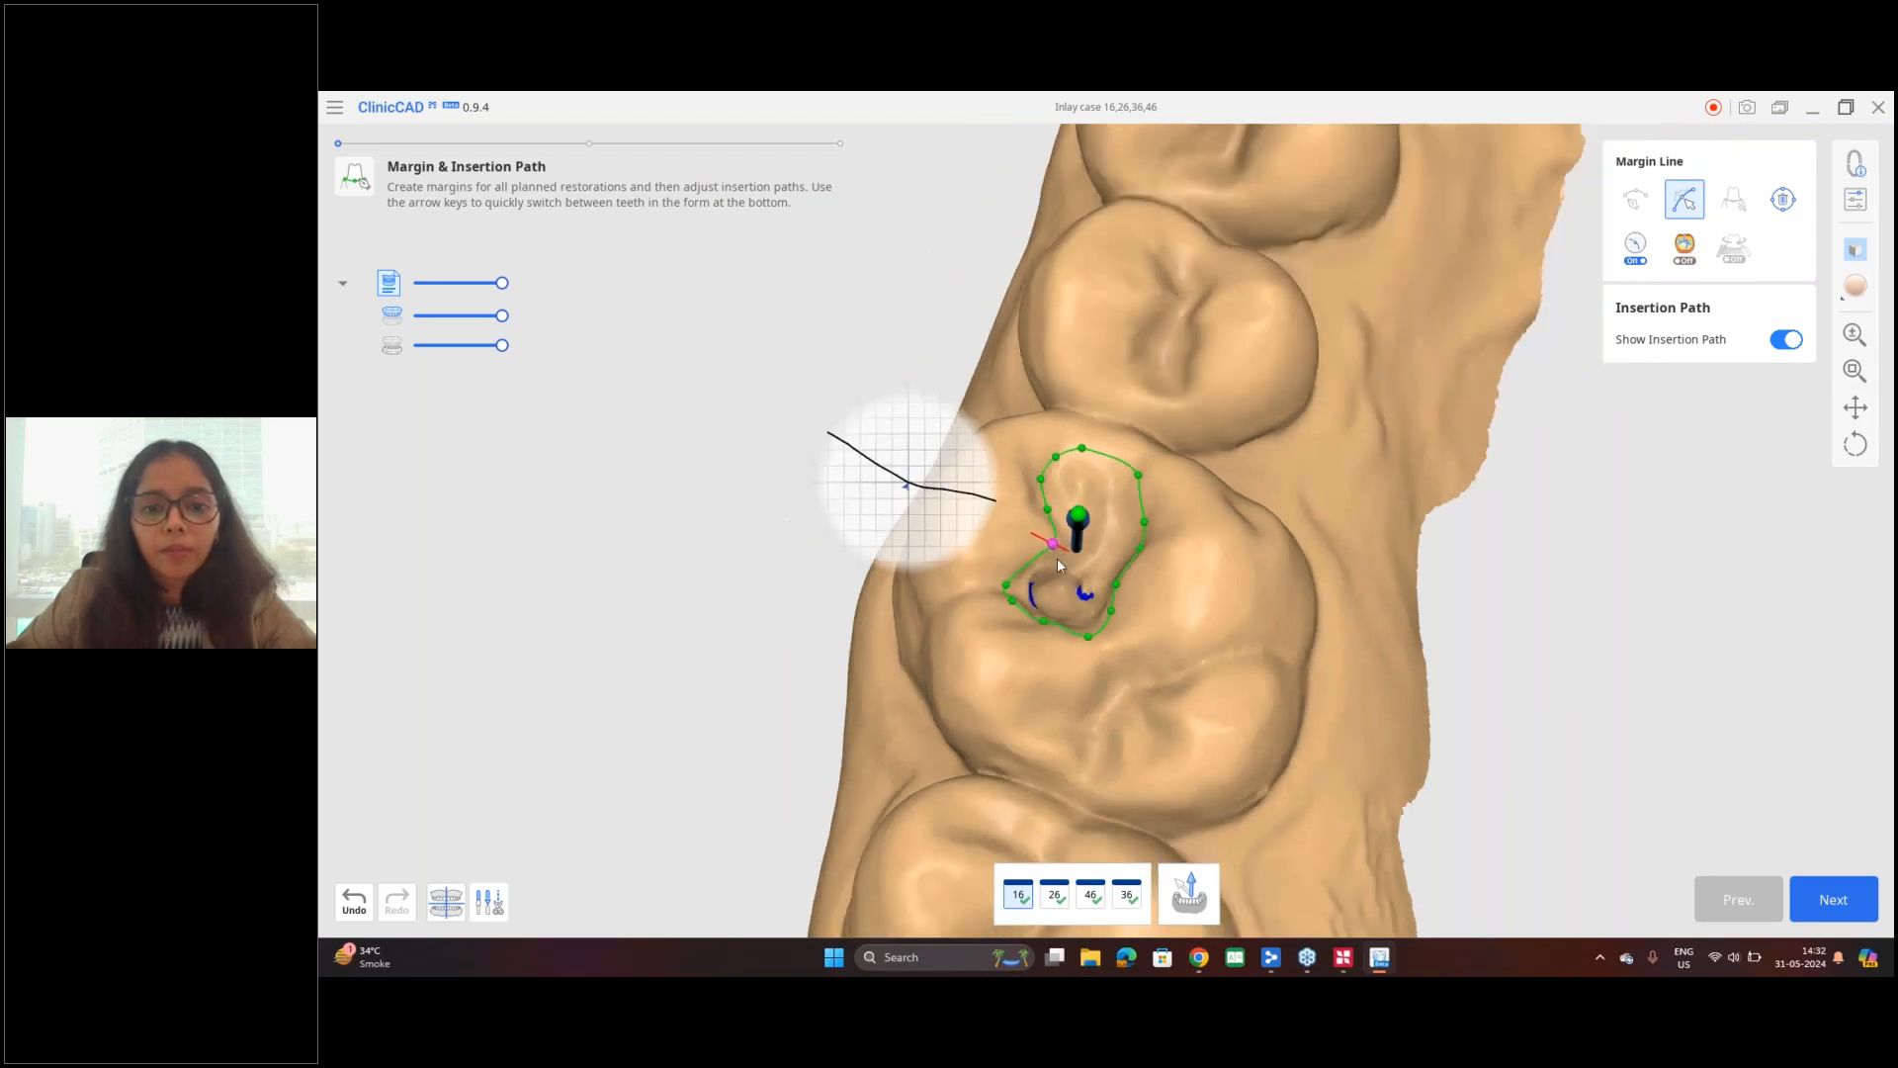
Step: Switch from tooth 16 to tooth 26 and refine its margin line by repositioning control points along the cavity edge
right_click_drag(1139, 681, 949, 605)
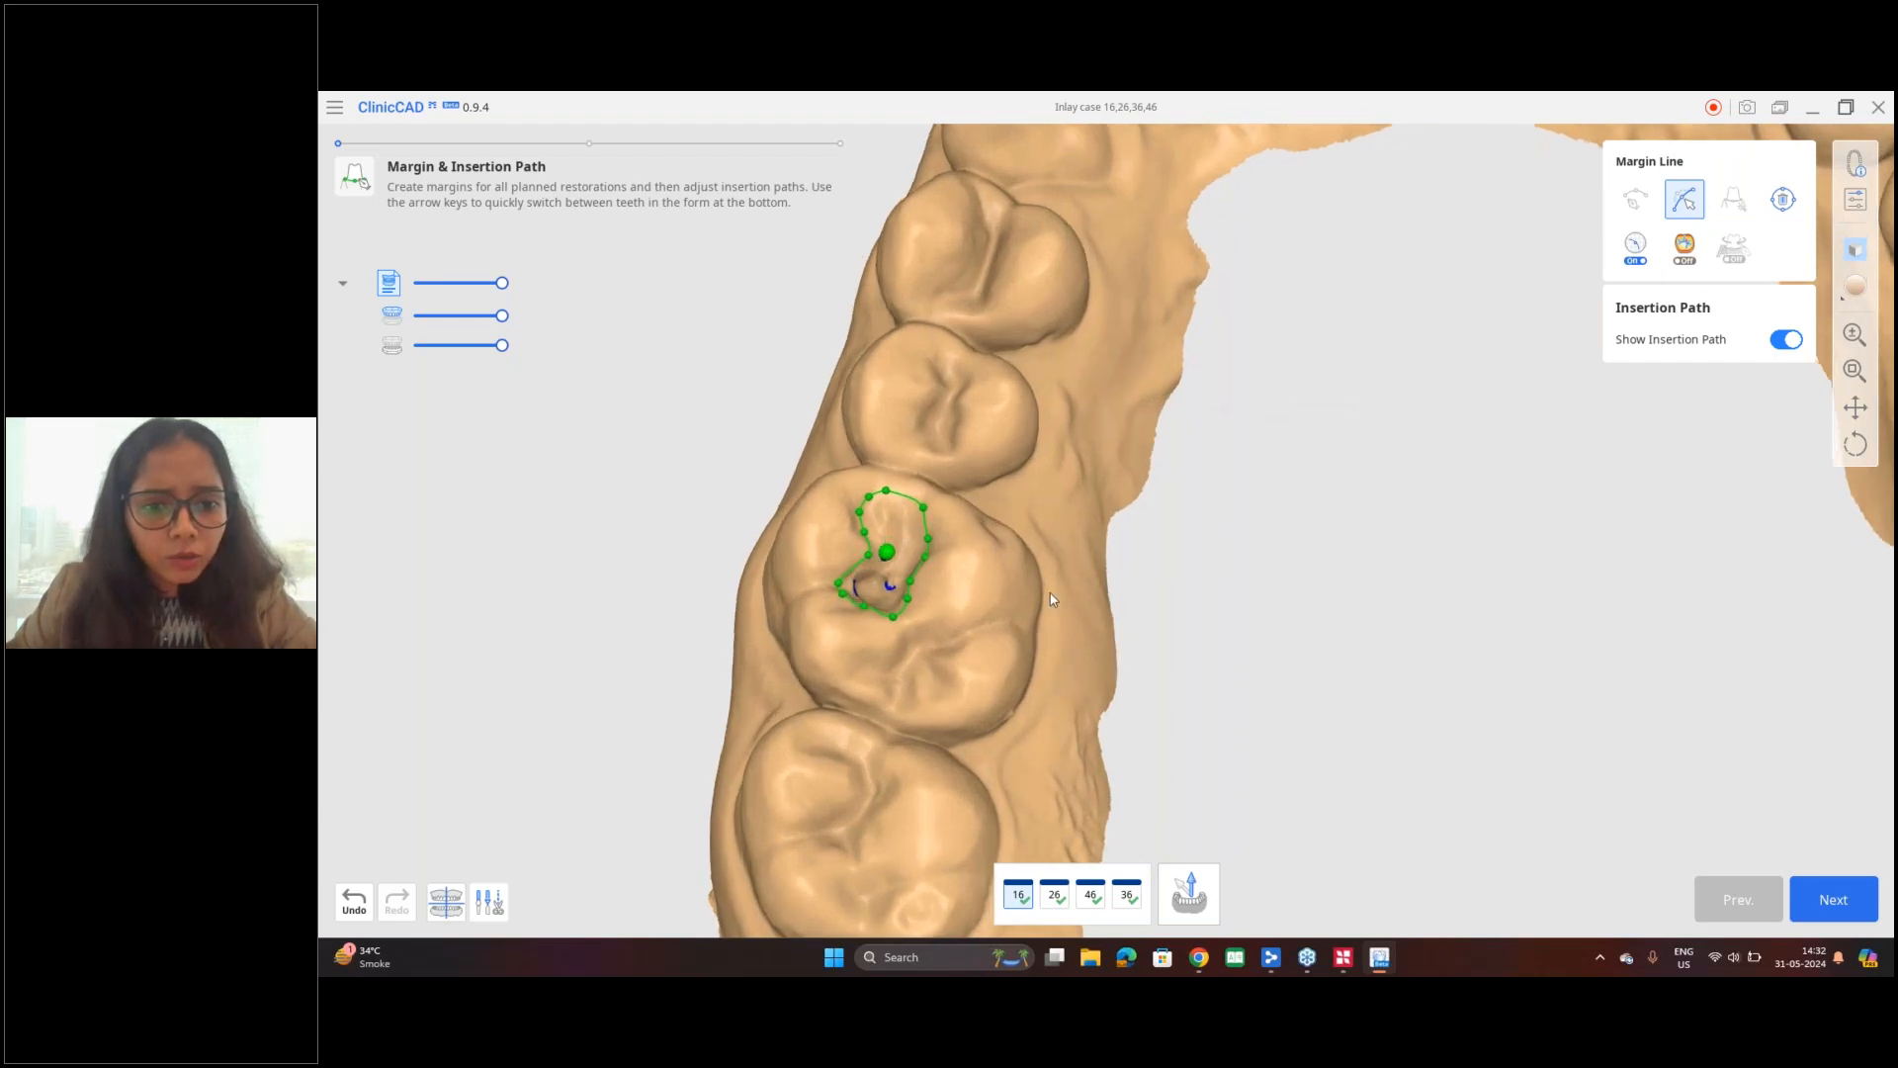
middle_click_drag(1473, 540, 1058, 587)
key("Right")
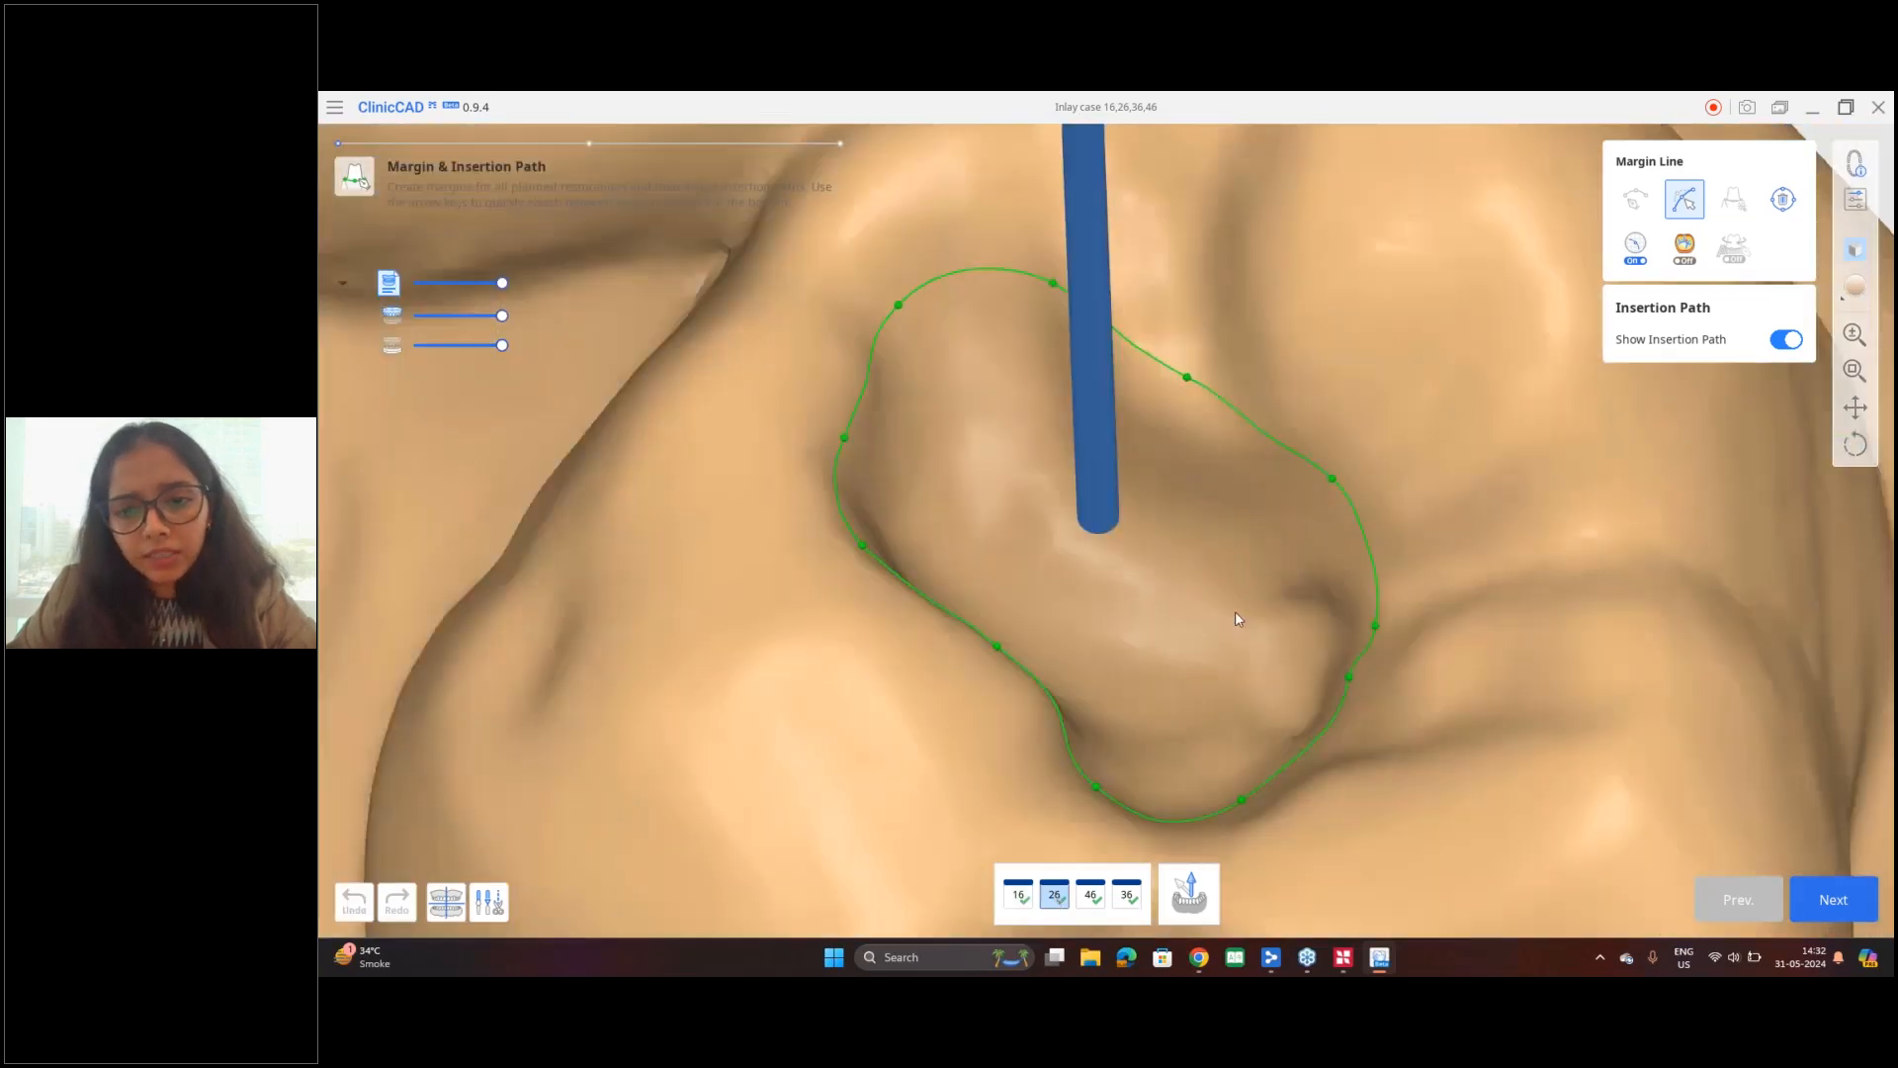
right_click_drag(1182, 623, 1181, 737)
middle_click_drag(1040, 493, 999, 434)
left_click_drag(1082, 580, 1102, 624)
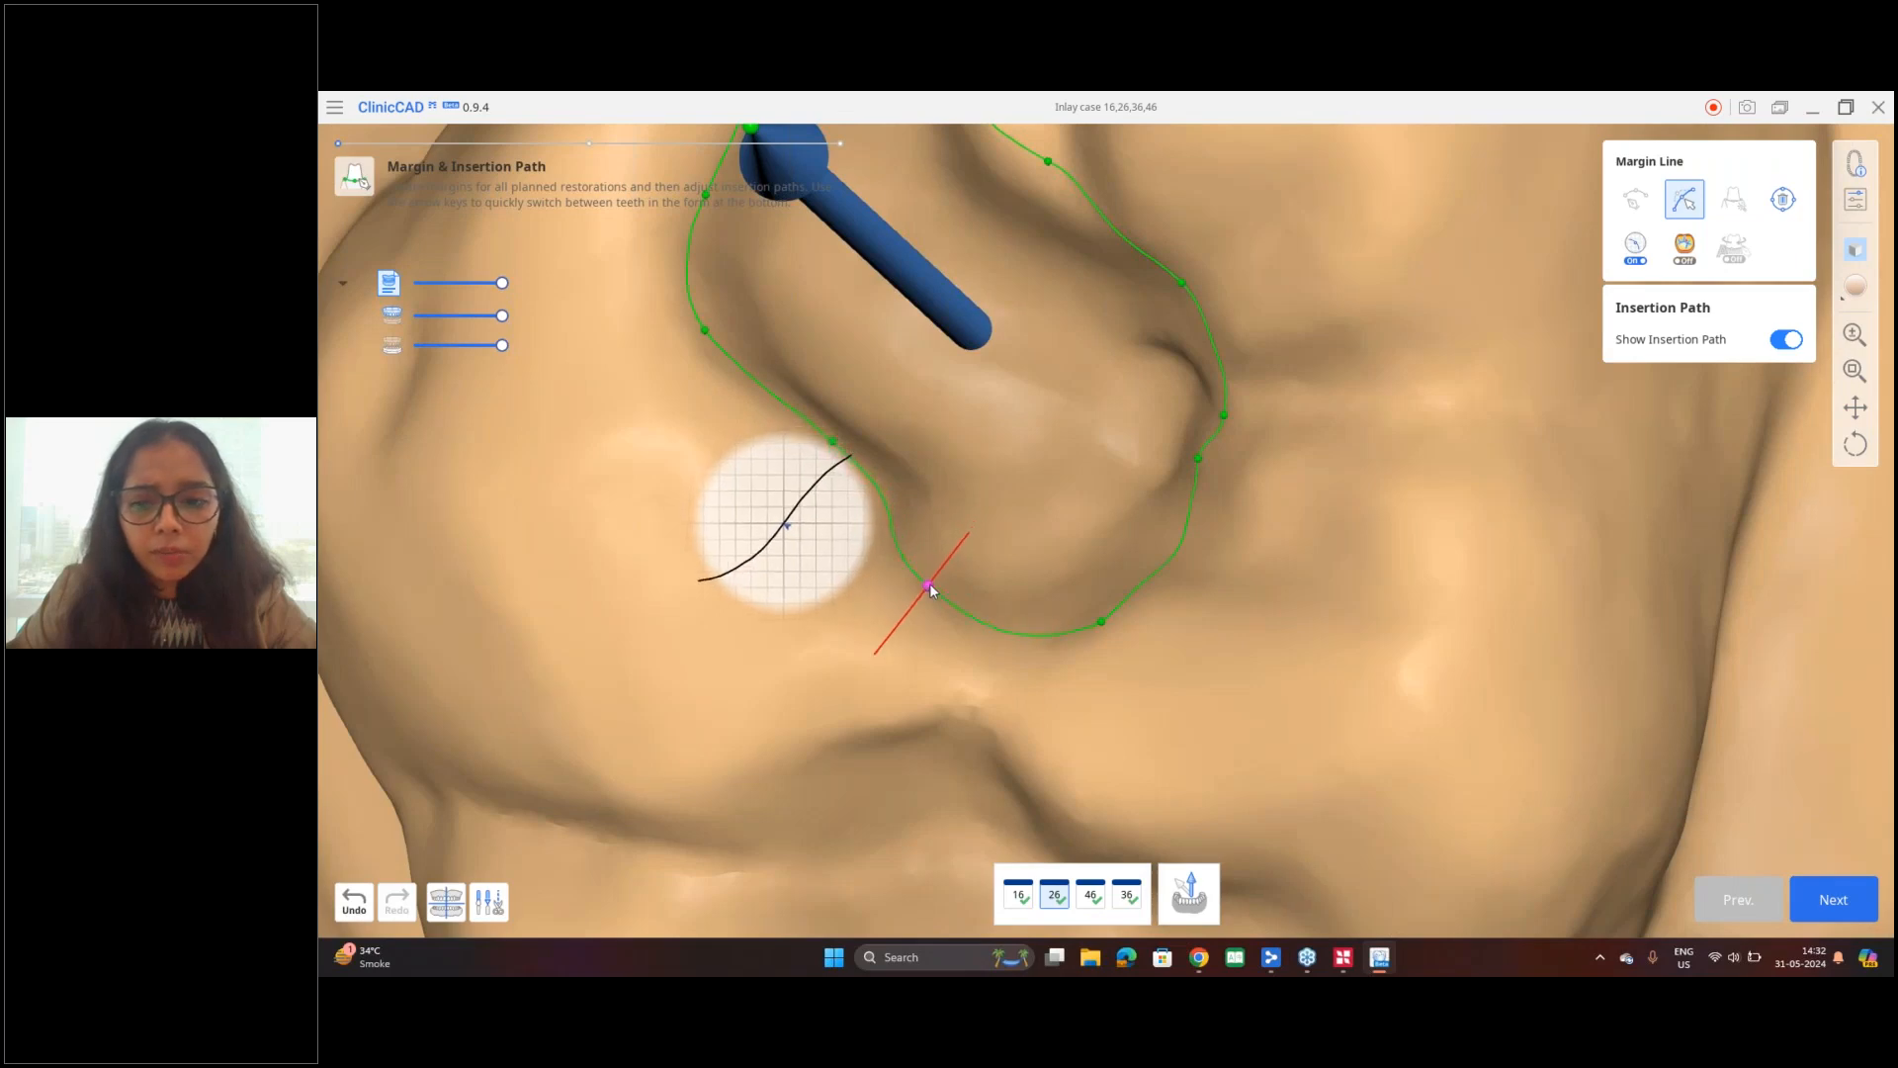
scroll(1024, 514, "down", 5)
middle_click_drag(1030, 514, 1264, 595)
left_click_drag(1280, 433, 1273, 443)
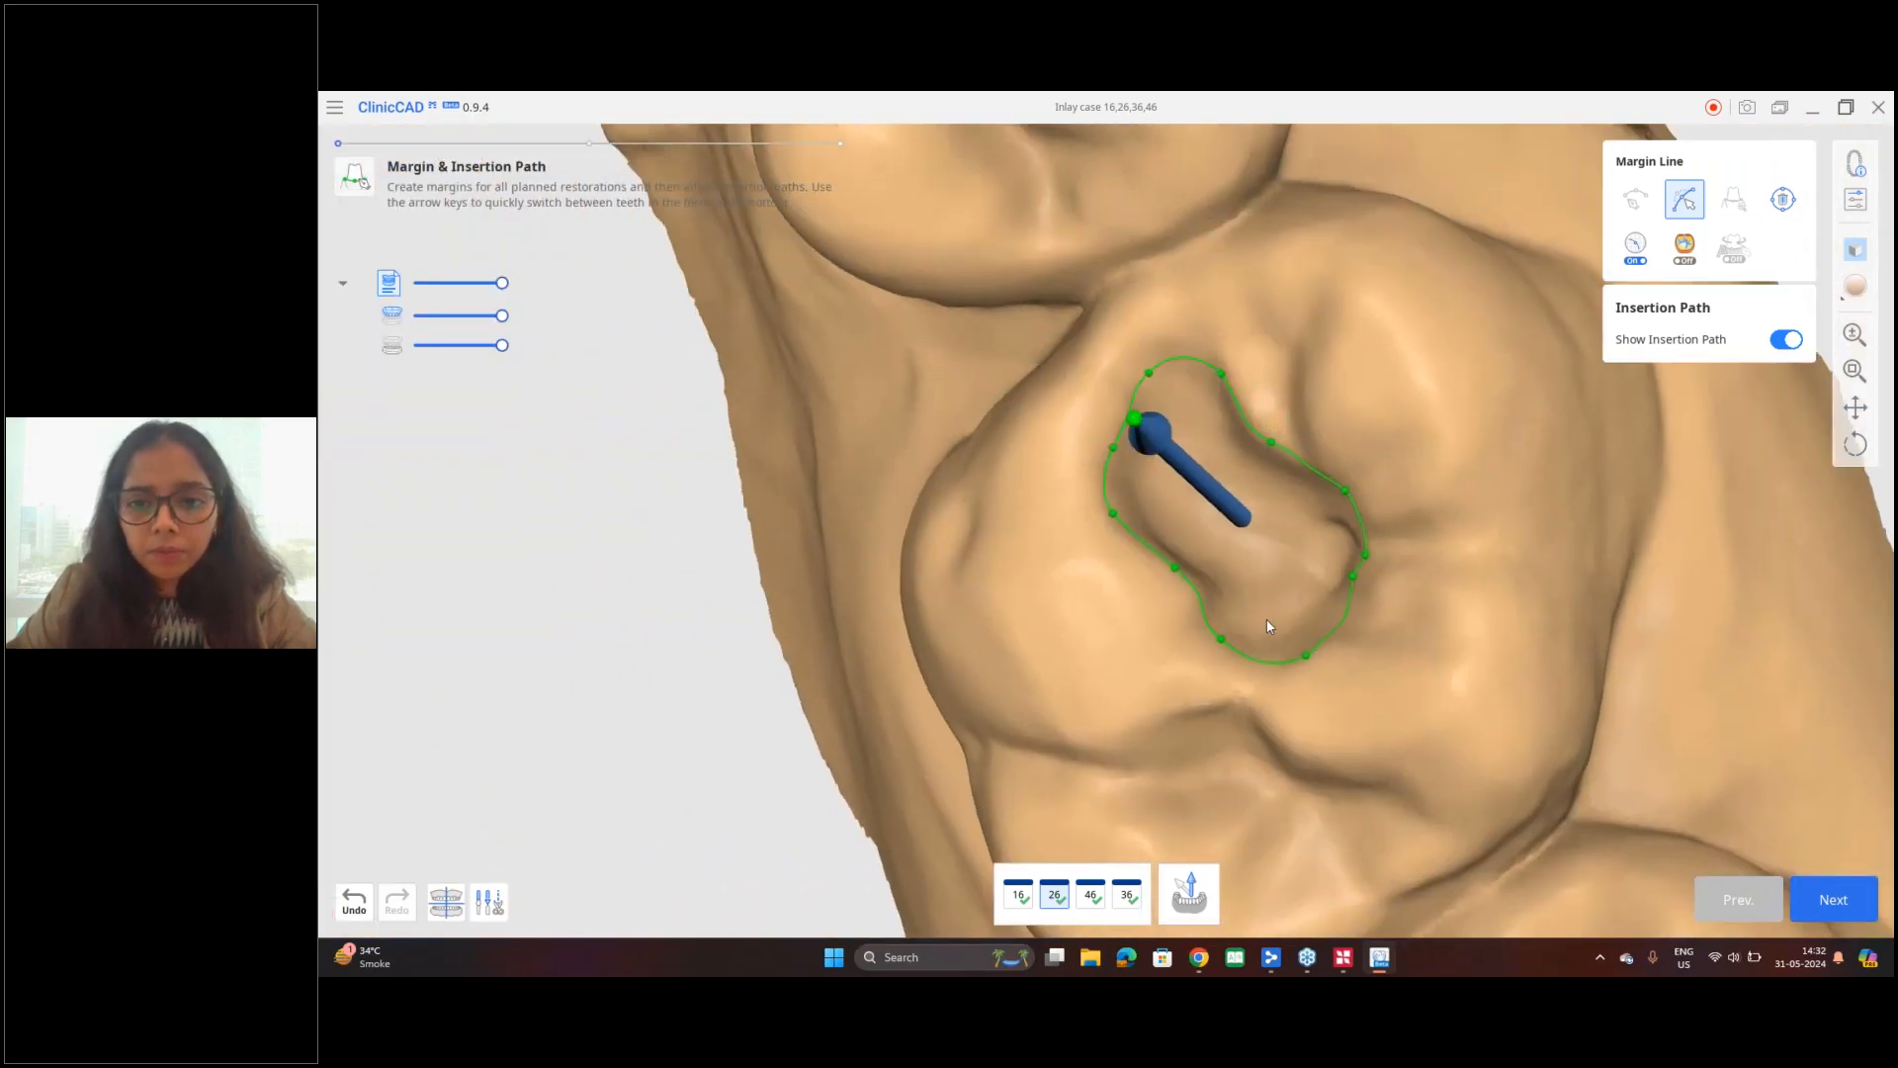
scroll(1267, 619, "down", 3)
middle_click_drag(1268, 617, 1312, 460)
scroll(1313, 465, "down", 6)
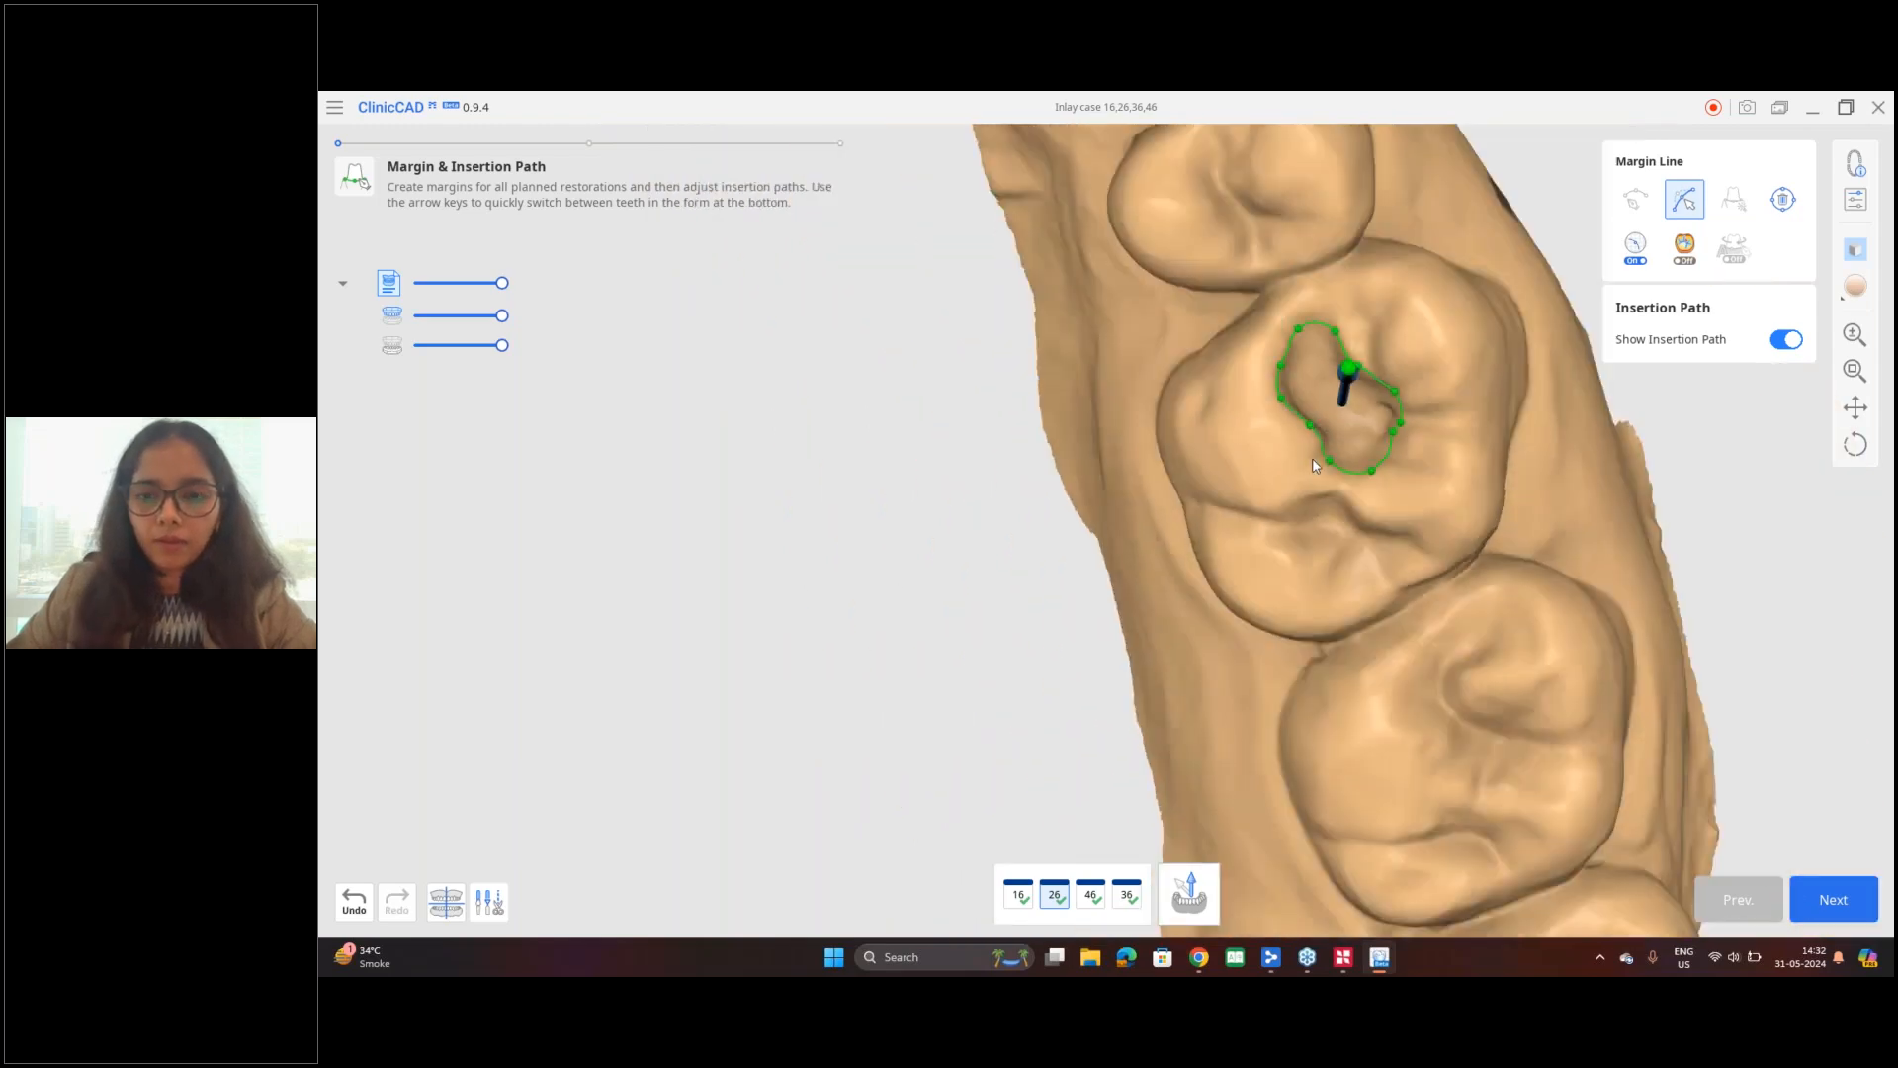
middle_click_drag(1072, 478, 1139, 501)
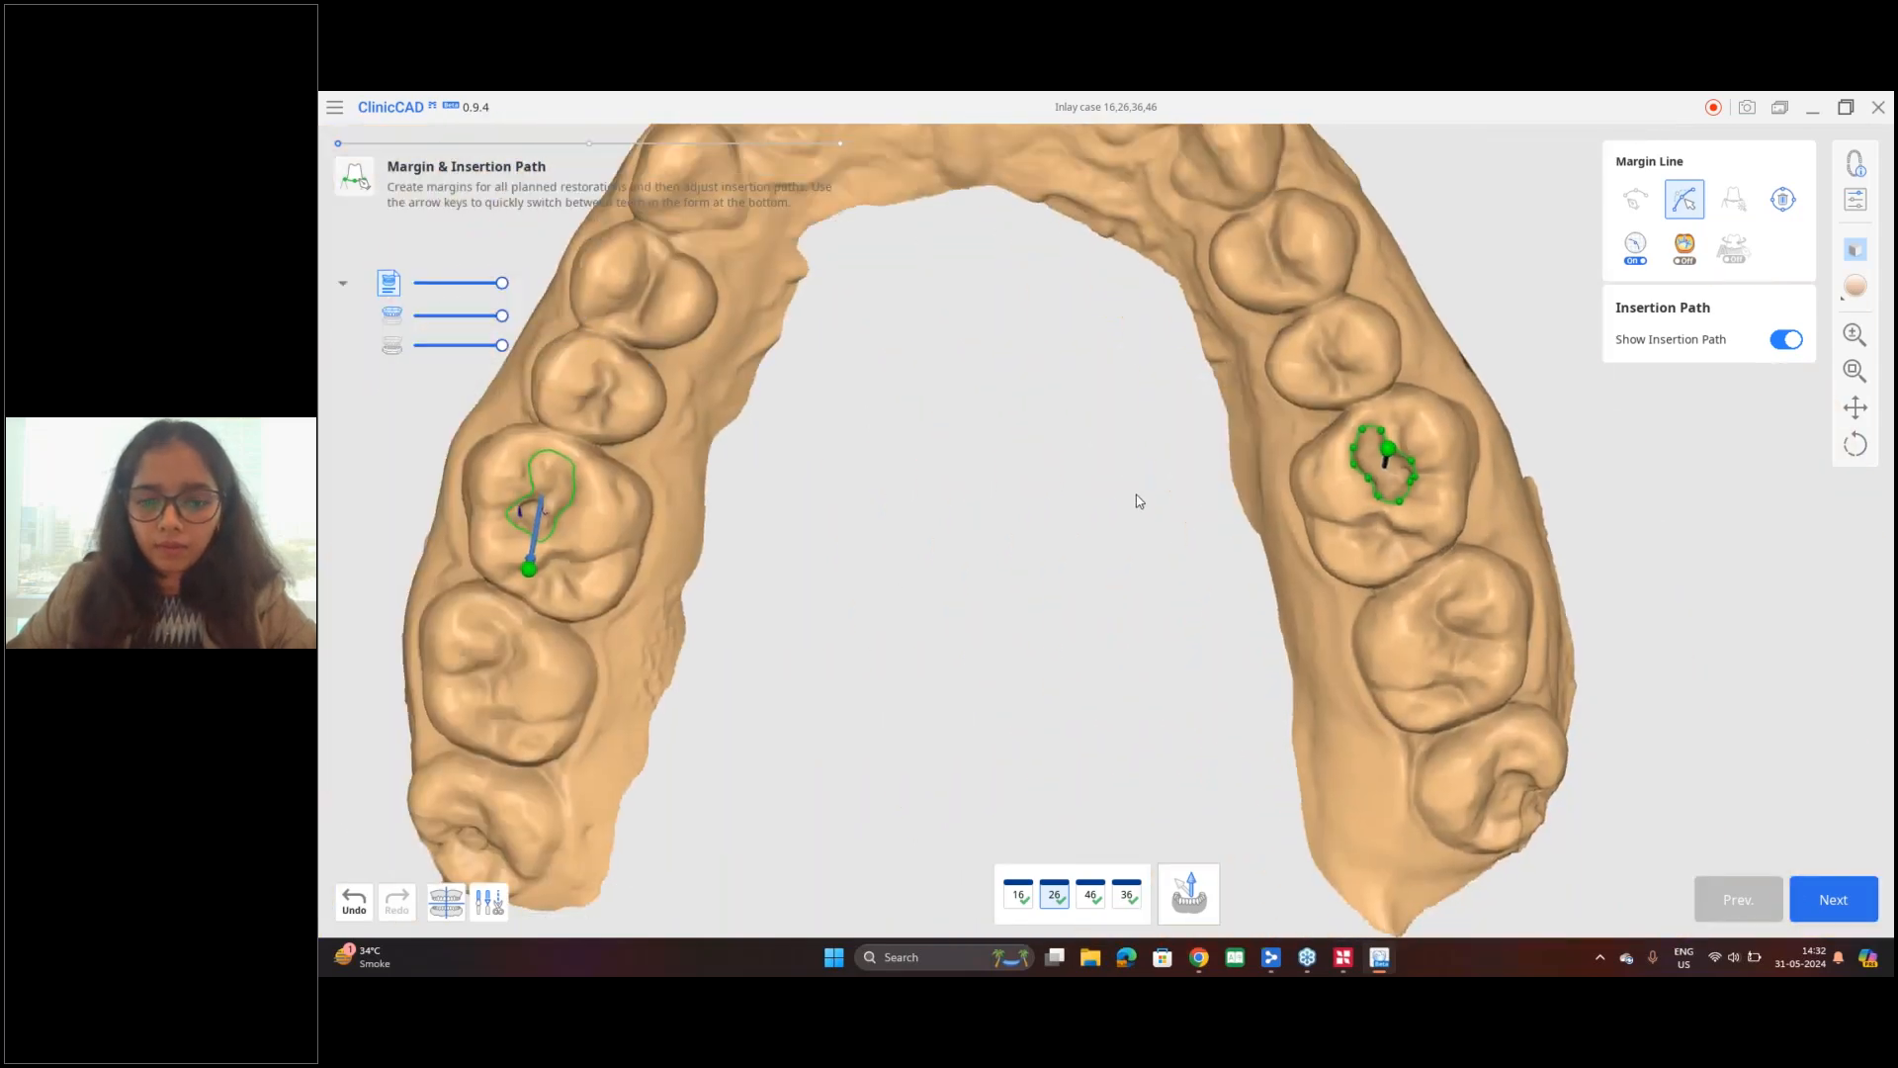
Step: Switch to tooth 46 and extend its margin line along the central groove to enclose the pit nearest the premolar
left_click(1091, 897)
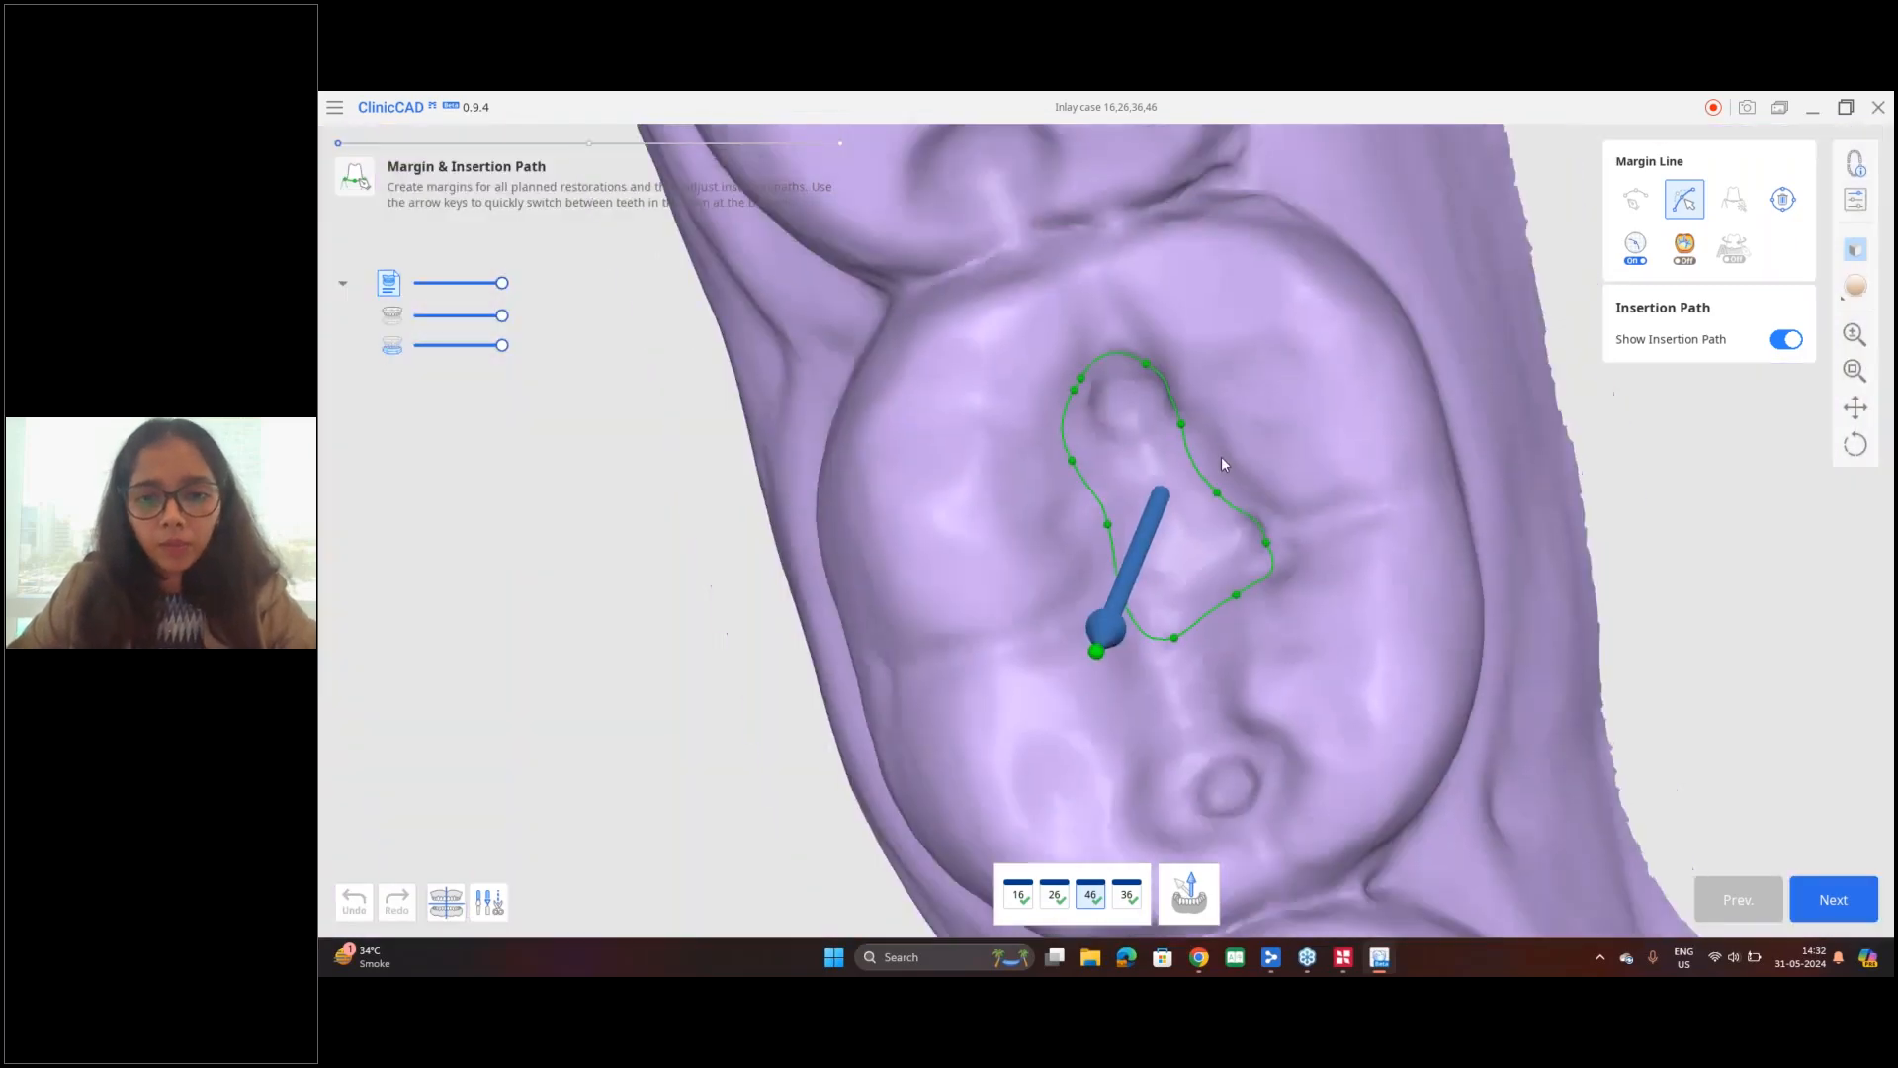
scroll(1222, 456, "down", 2)
right_click_drag(1238, 710, 1227, 652)
middle_click_drag(1227, 652, 1222, 593)
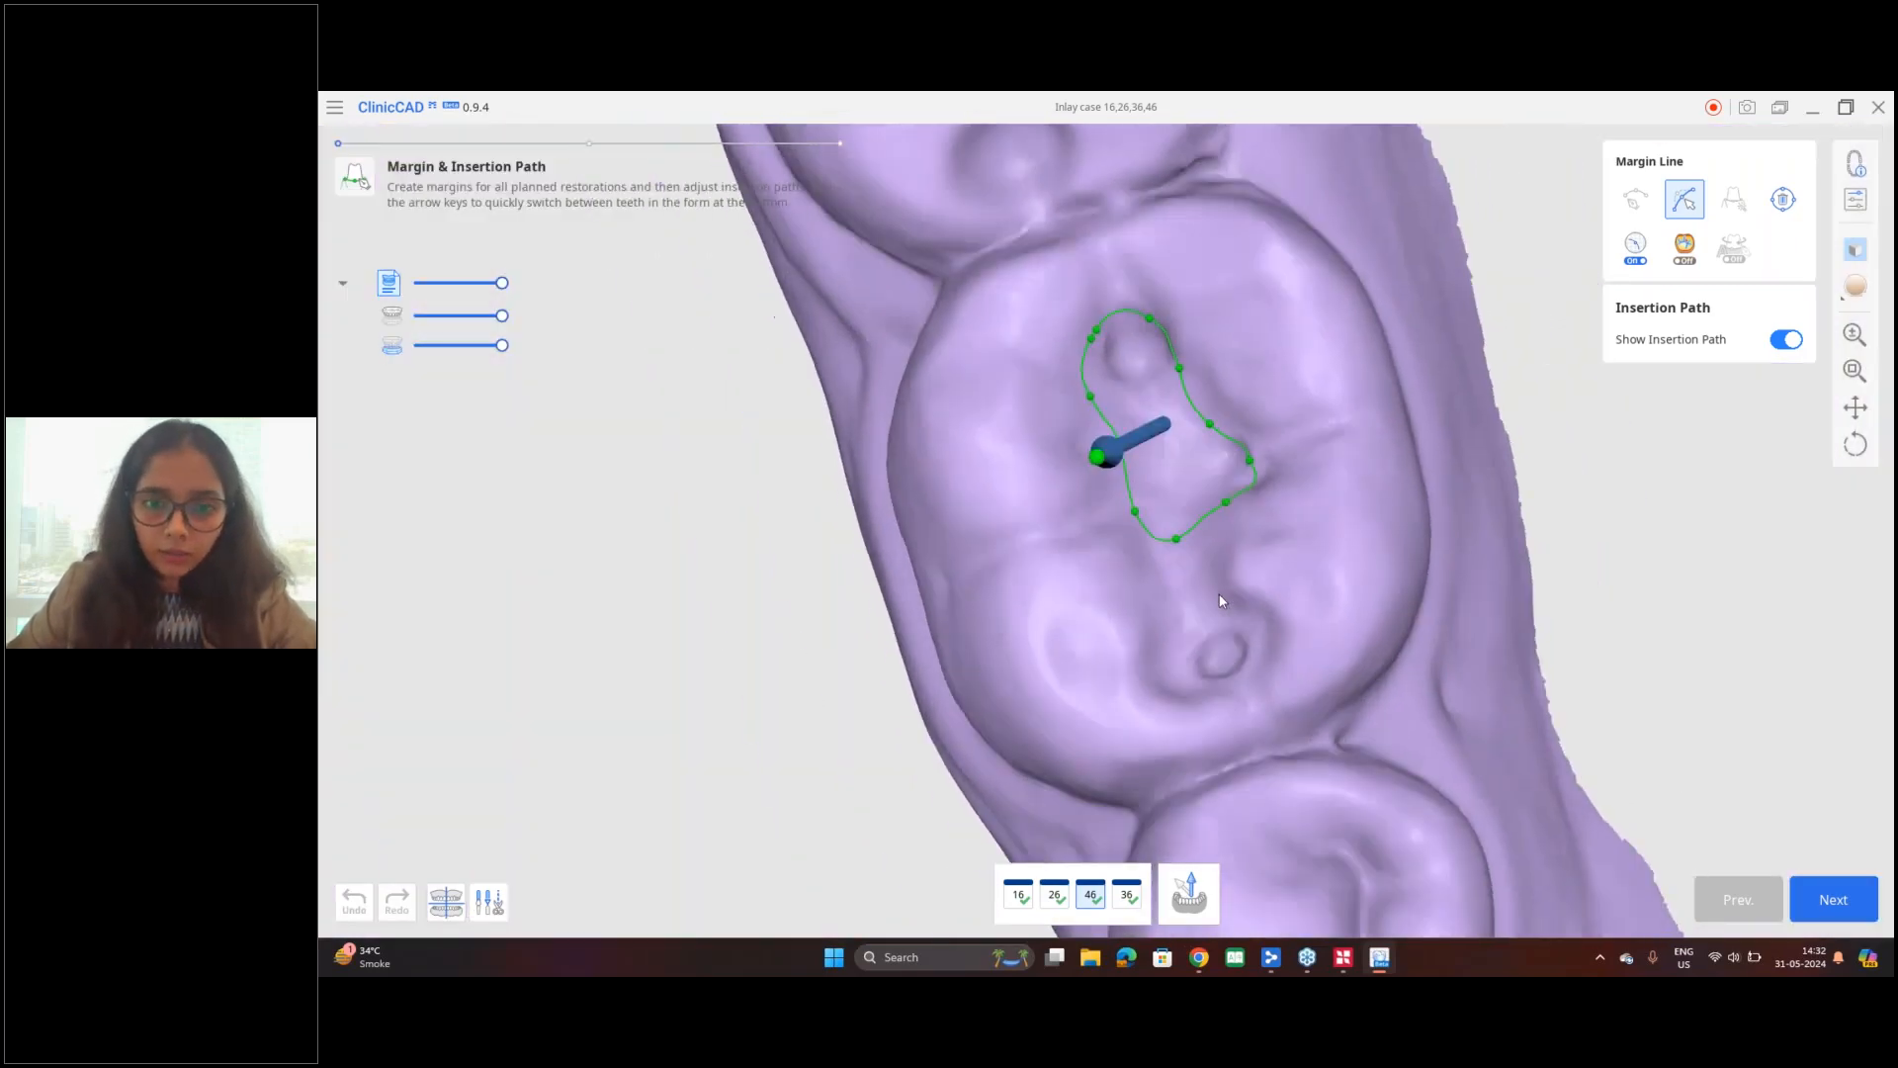
right_click_drag(1155, 539, 1170, 536)
left_click_drag(1171, 542, 1144, 634)
left_click_drag(1227, 498, 1163, 701)
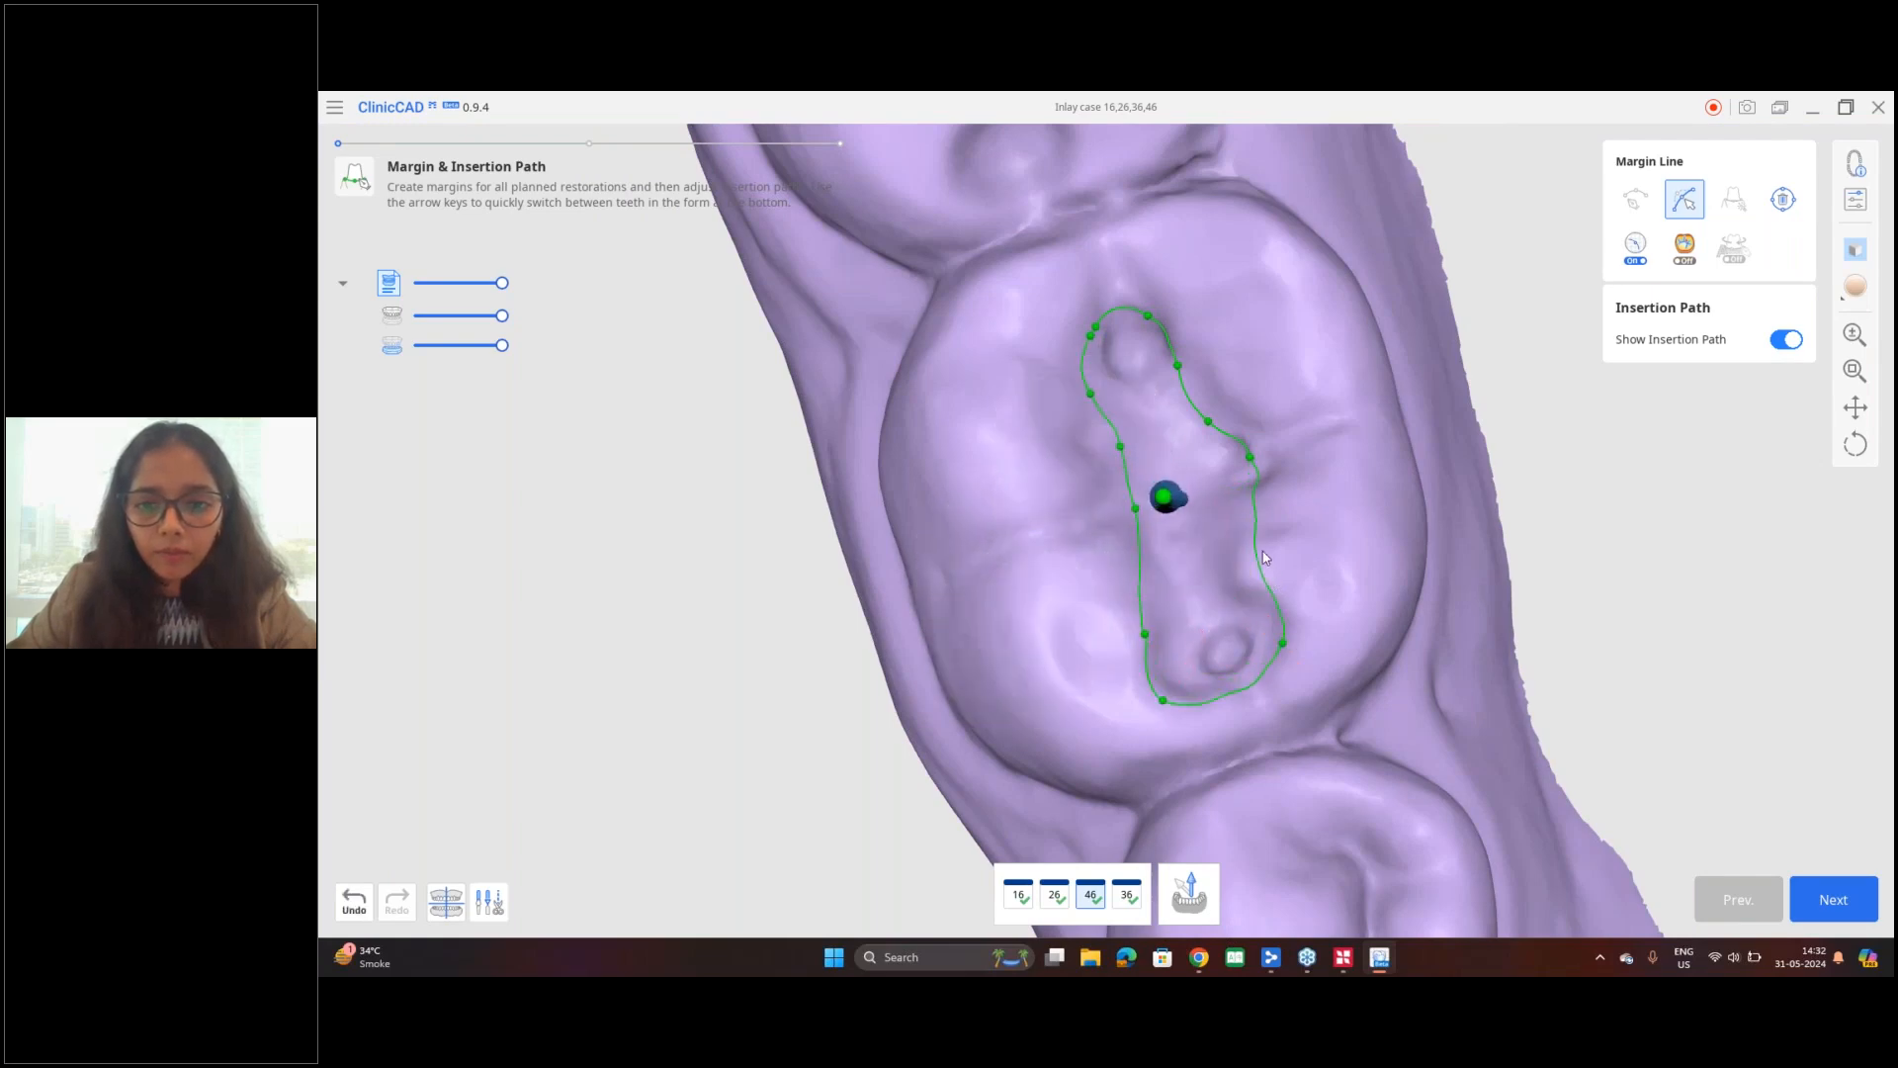
Step: Reposition the margin line points of tooth 46 on both sides and at the distal end to follow the cavity edge
left_click_drag(1254, 553, 1229, 566)
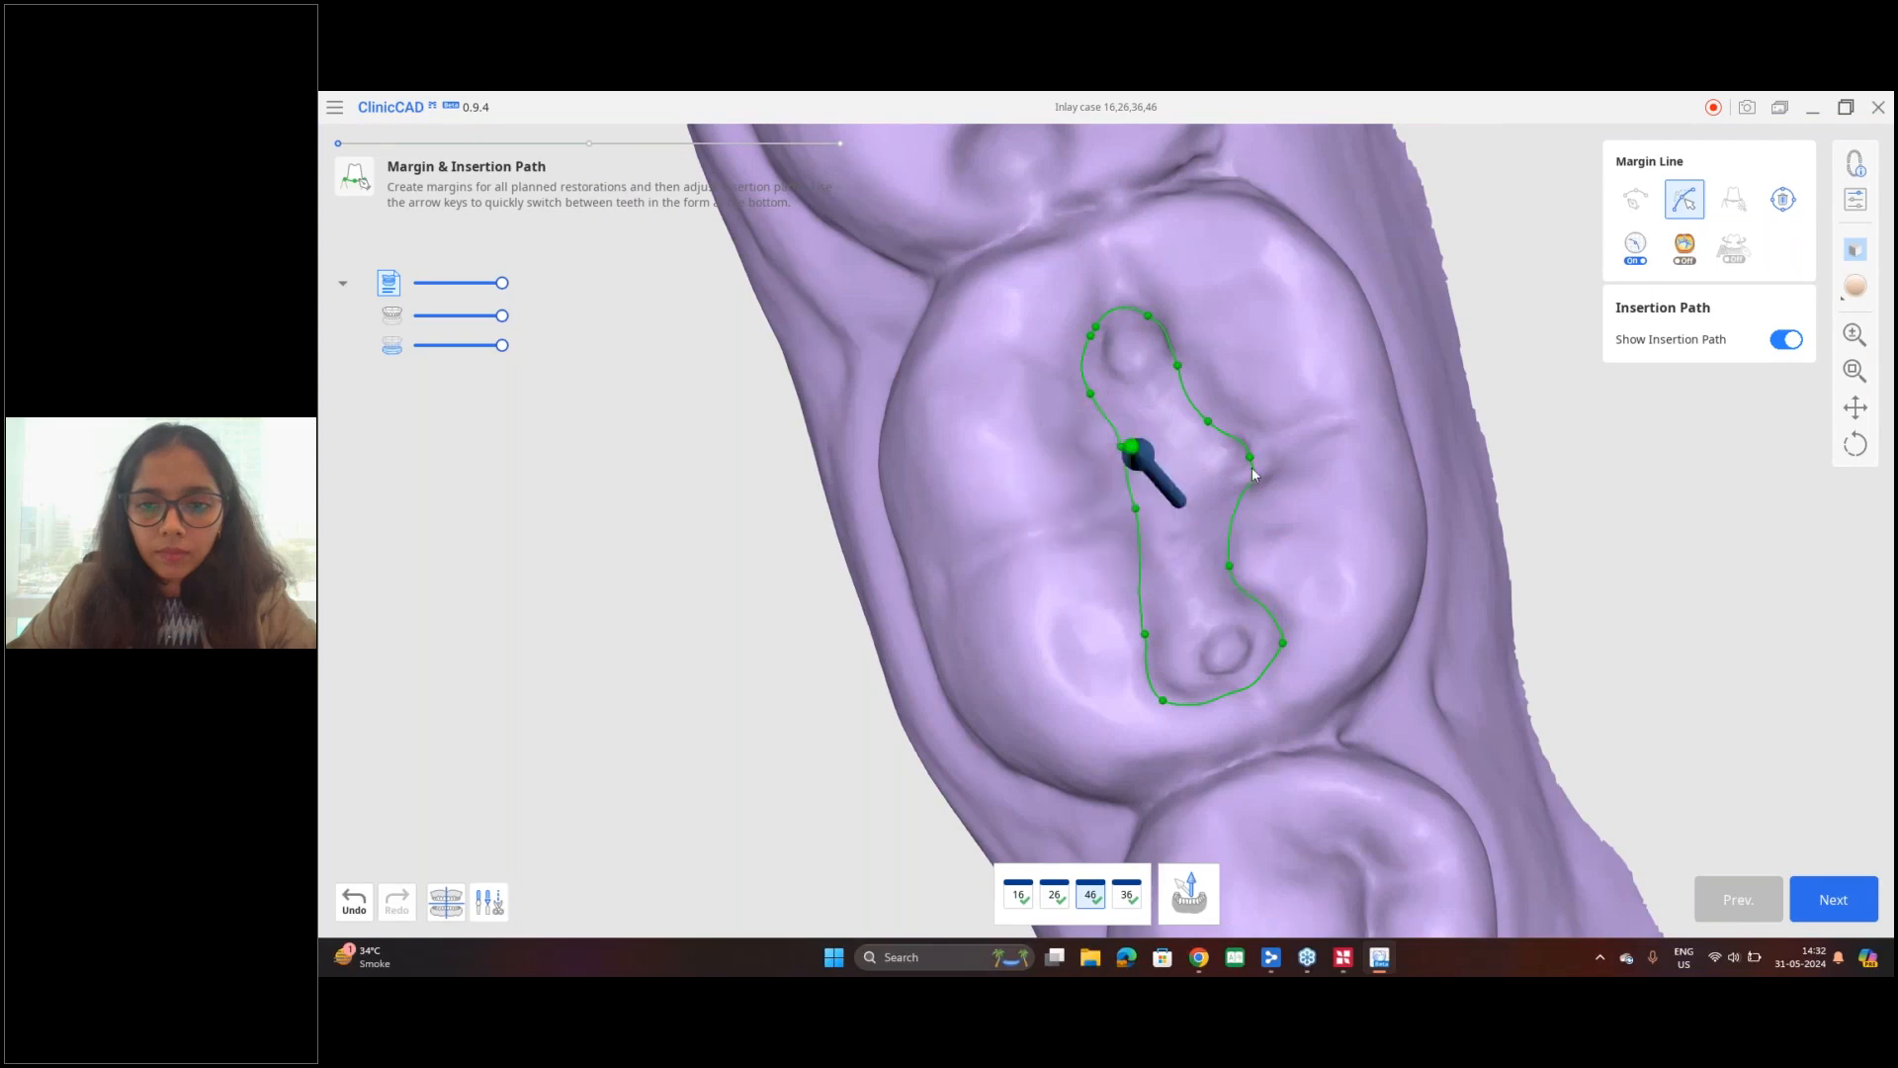
left_click_drag(1253, 460, 1266, 449)
left_click_drag(1136, 509, 1078, 446)
left_click_drag(1148, 315, 1089, 318)
left_click_drag(1211, 421, 1181, 361)
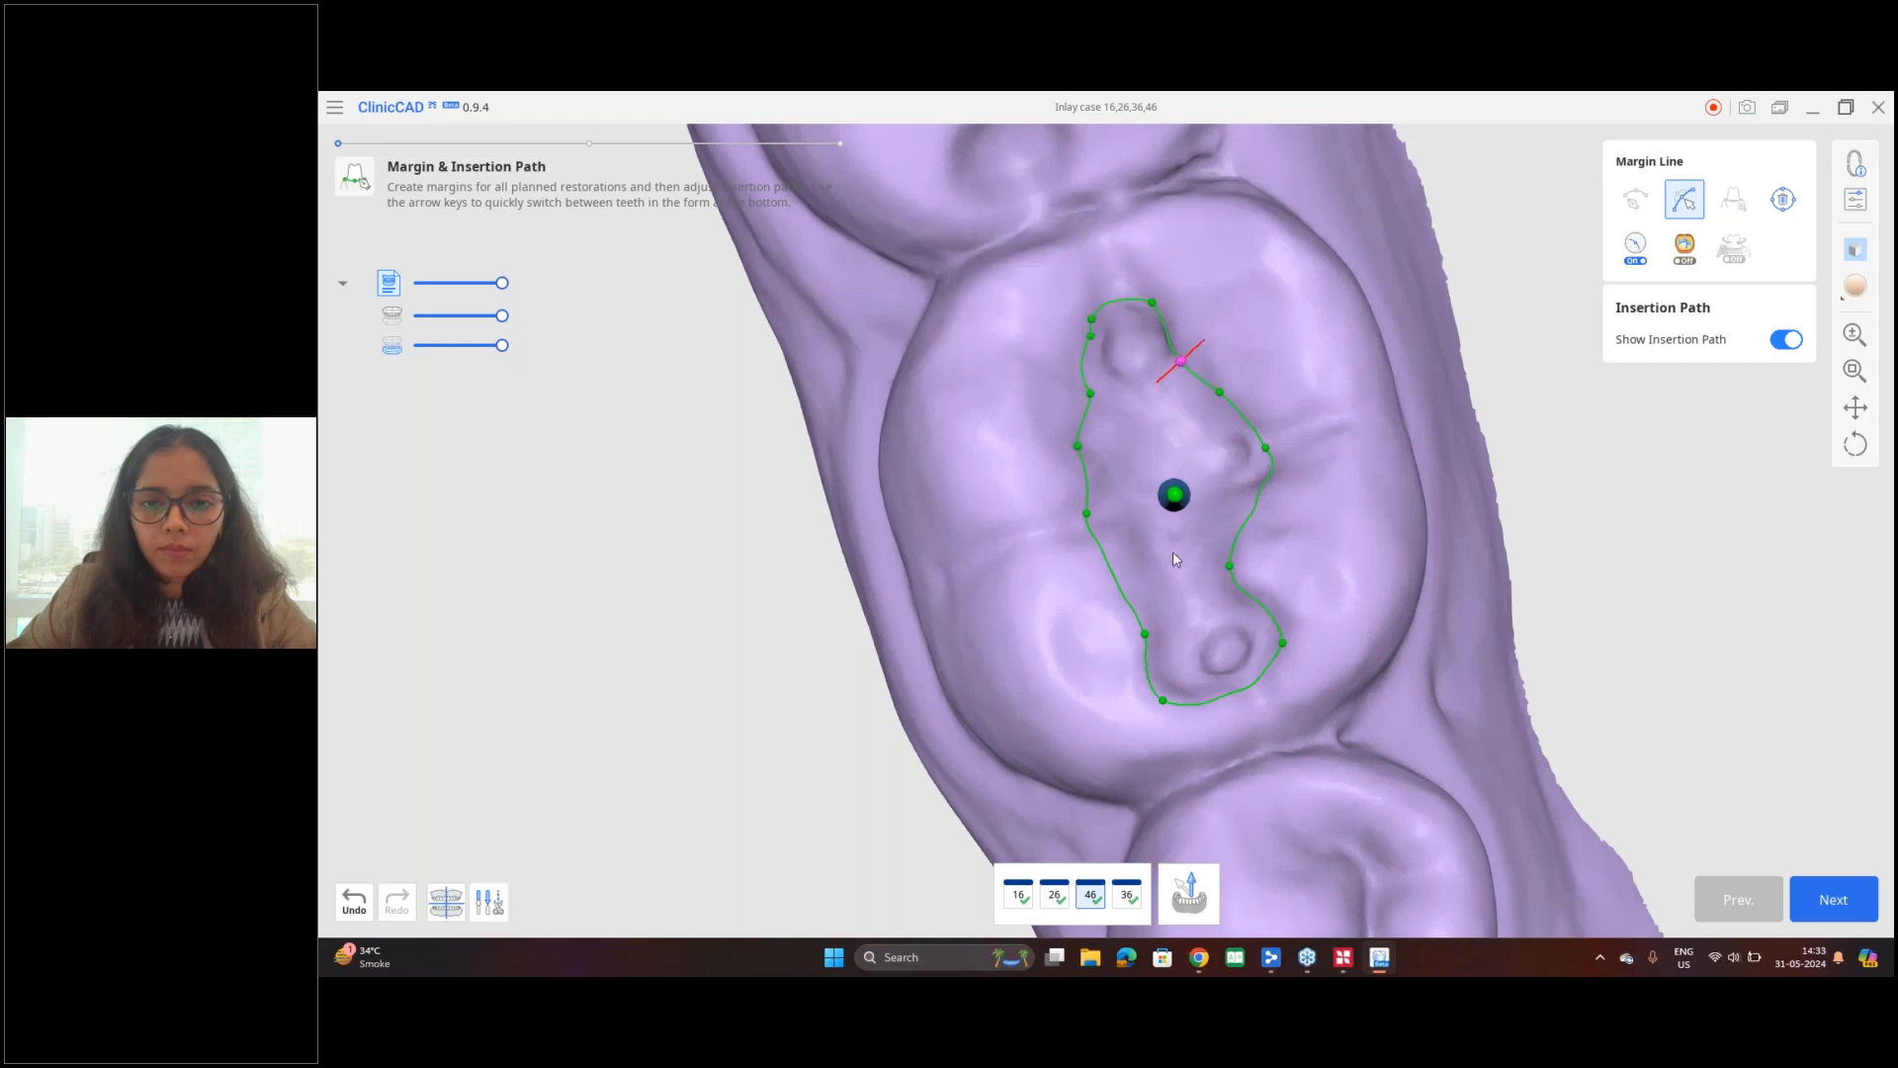
Step: Switch to tooth 36, adjust its margin line around the small mesial lobe of the cavity, and check the lower arch margins
key("Right")
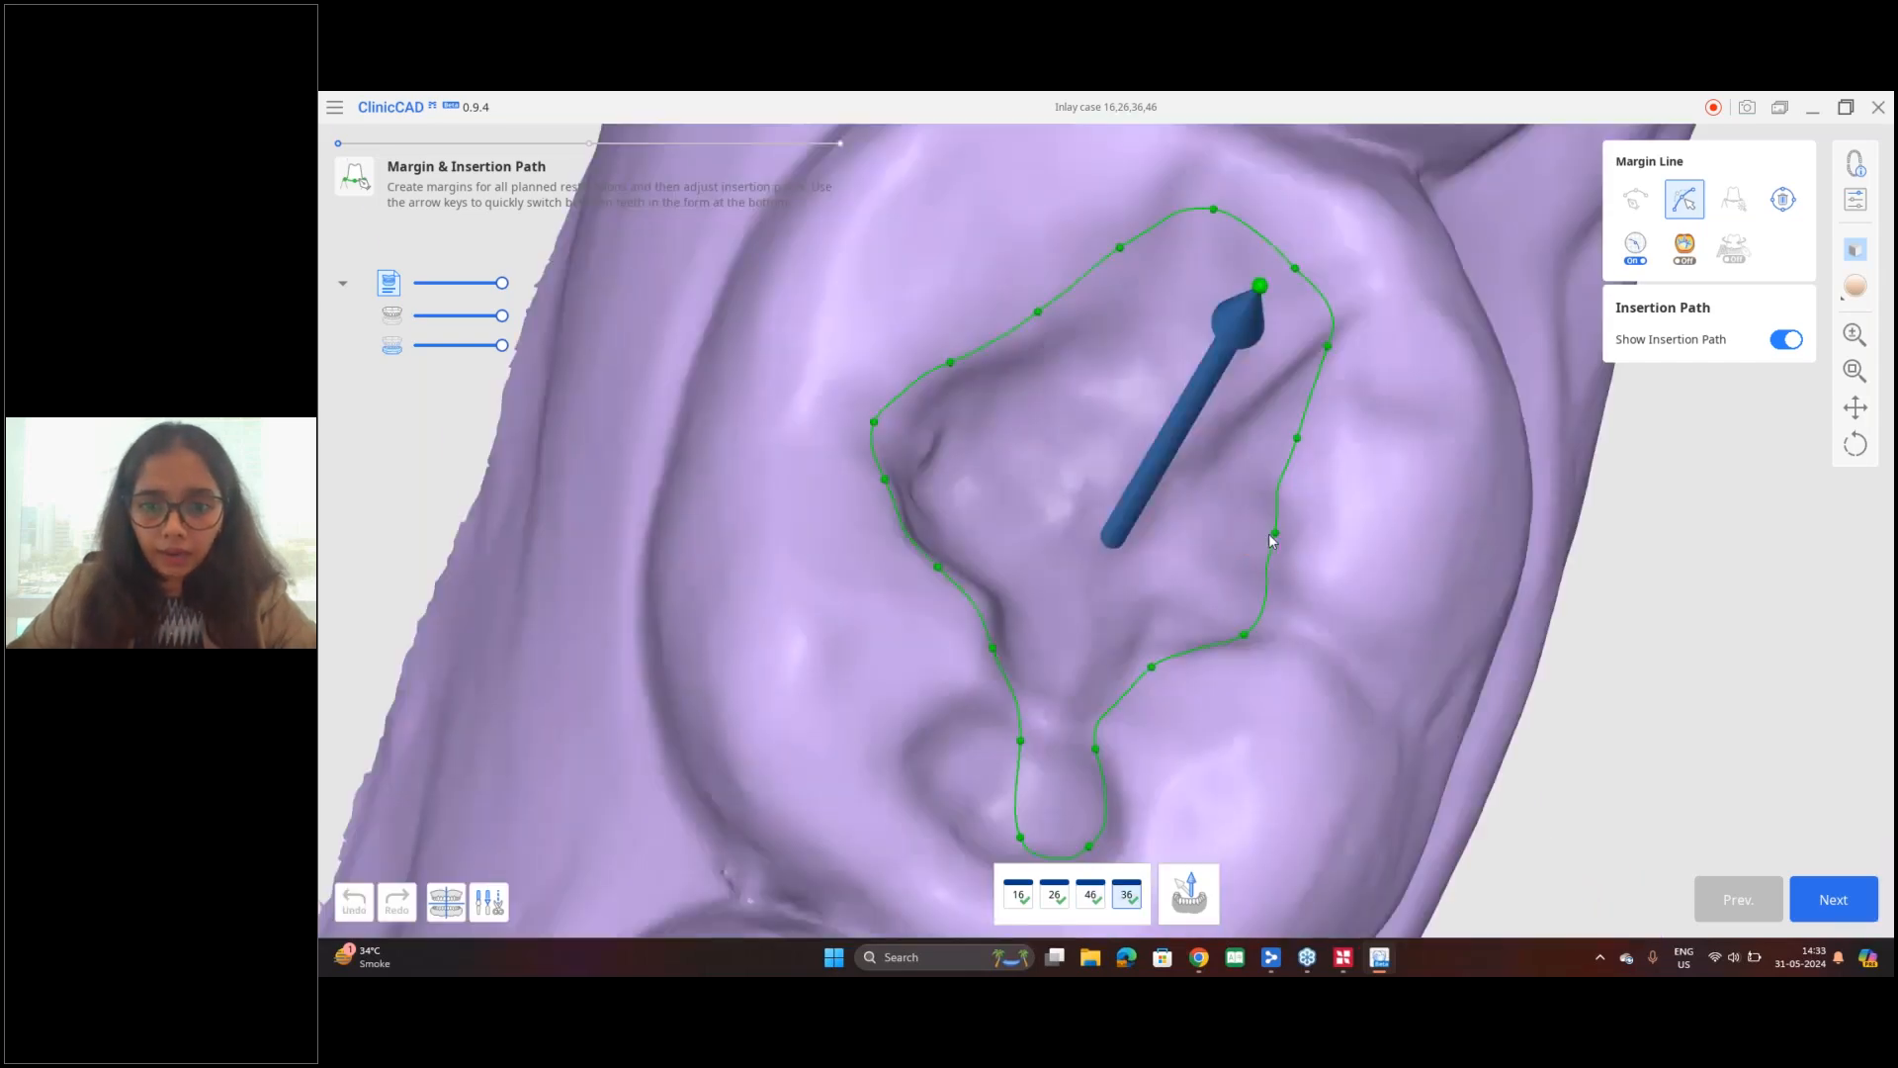
scroll(1291, 536, "down", 2)
left_click_drag(1110, 672, 1036, 685)
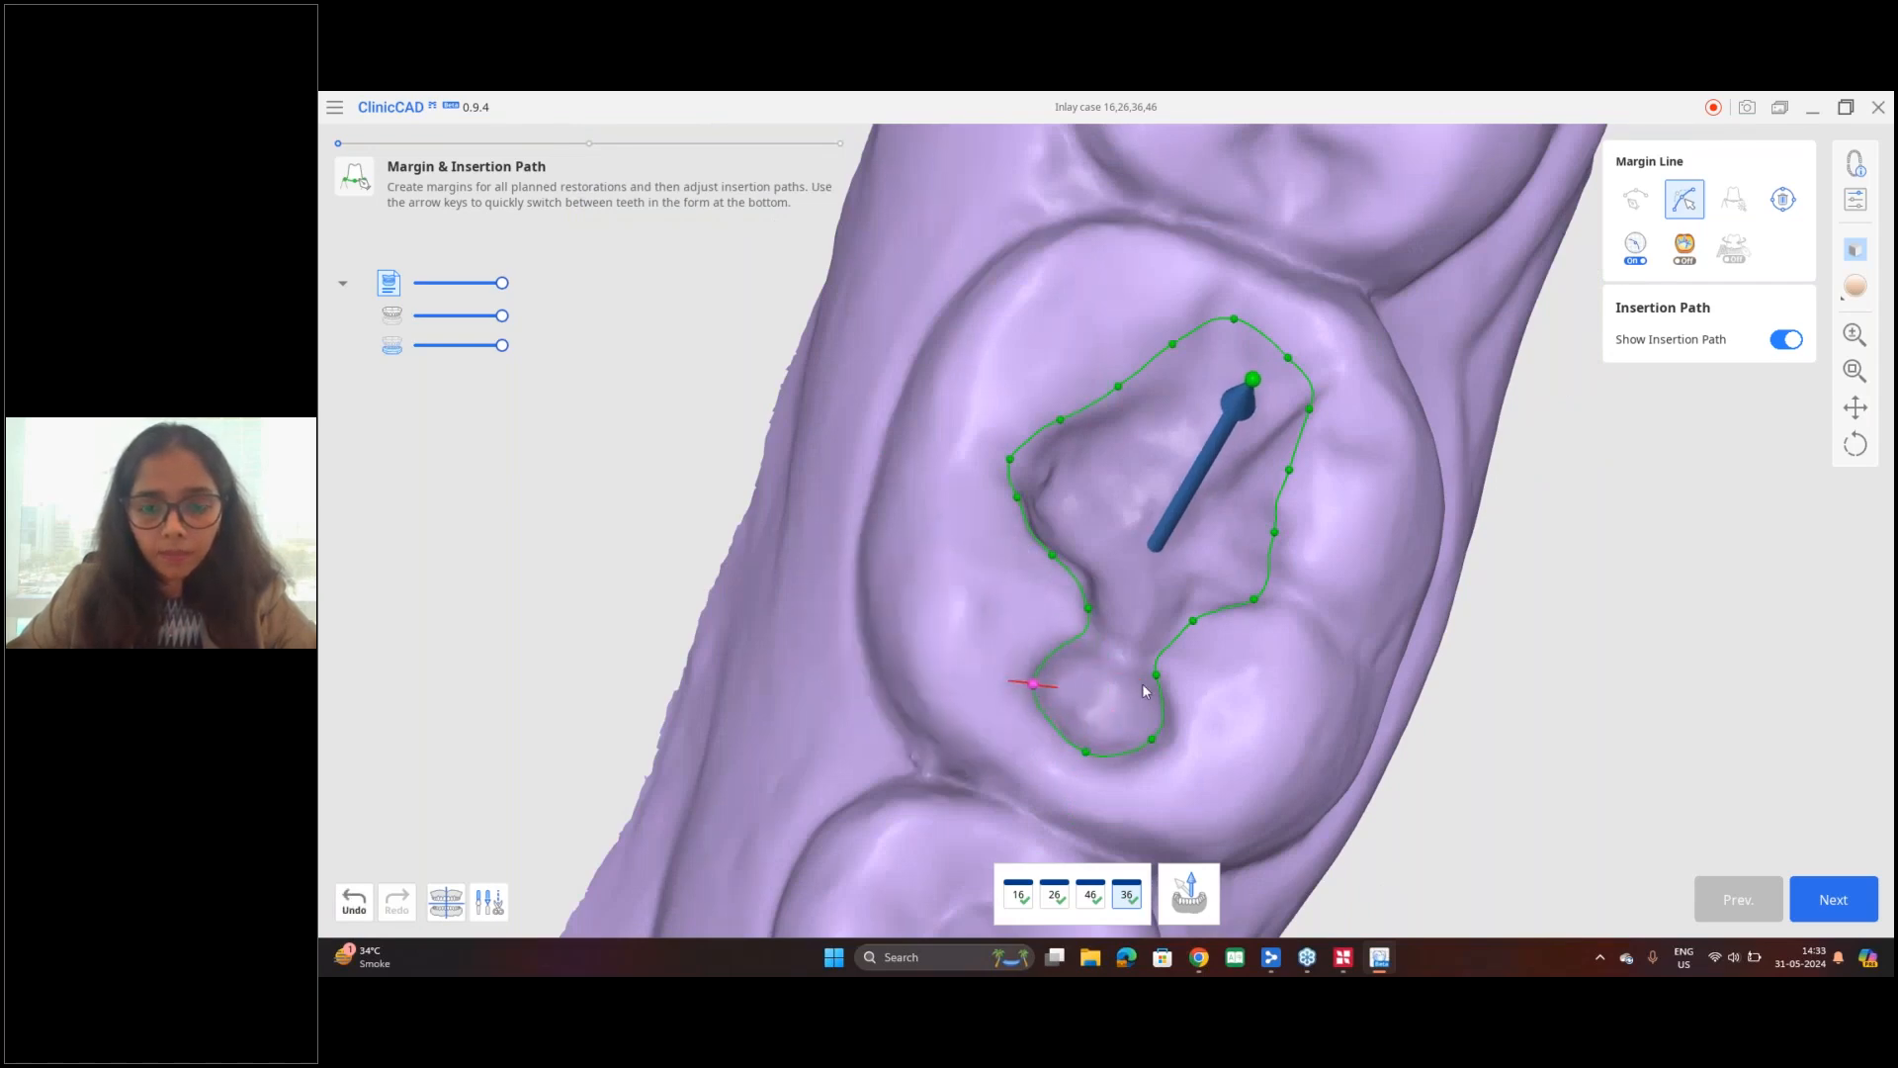
scroll(1142, 684, "down", 2)
left_click_drag(1124, 472, 1133, 483)
scroll(1196, 608, "down", 1)
scroll(1196, 608, "down", 4)
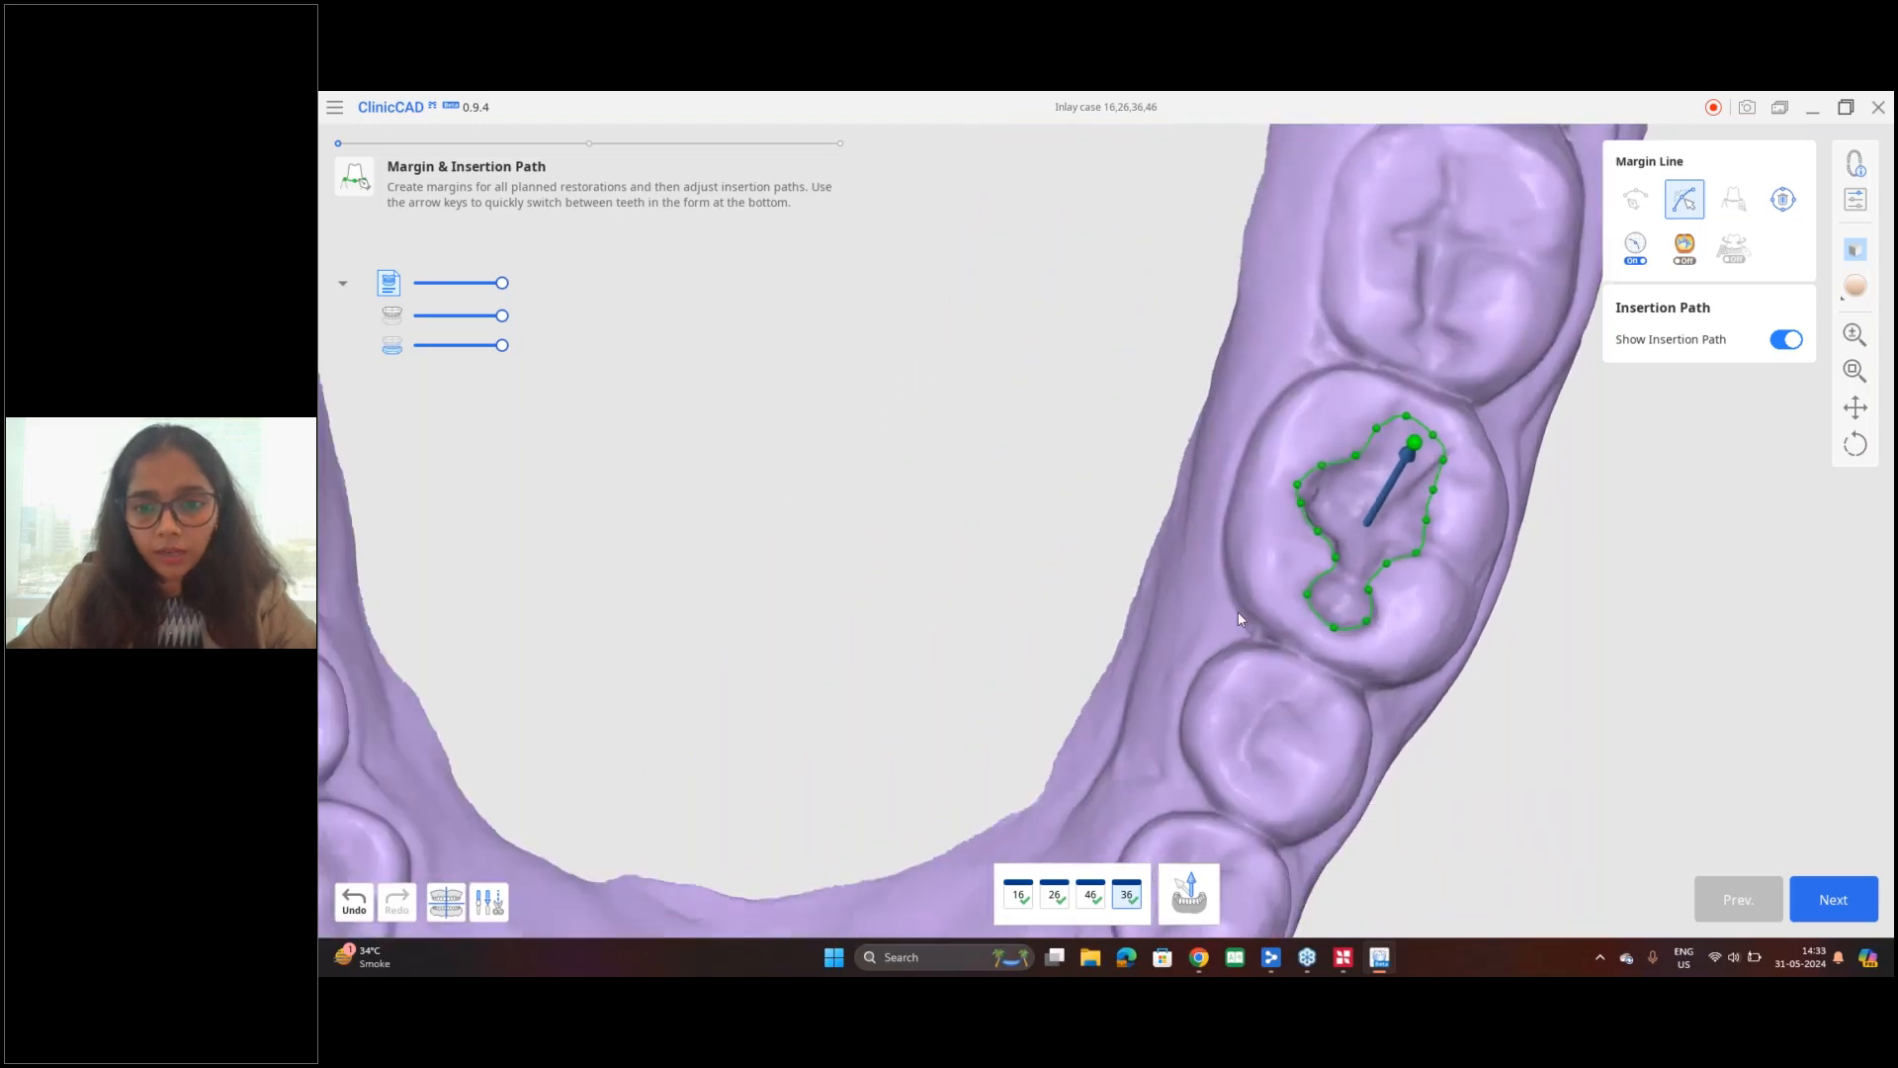
middle_click_drag(1275, 596, 1402, 578)
right_click_drag(997, 605, 949, 638)
right_click_drag(1427, 631, 1471, 579)
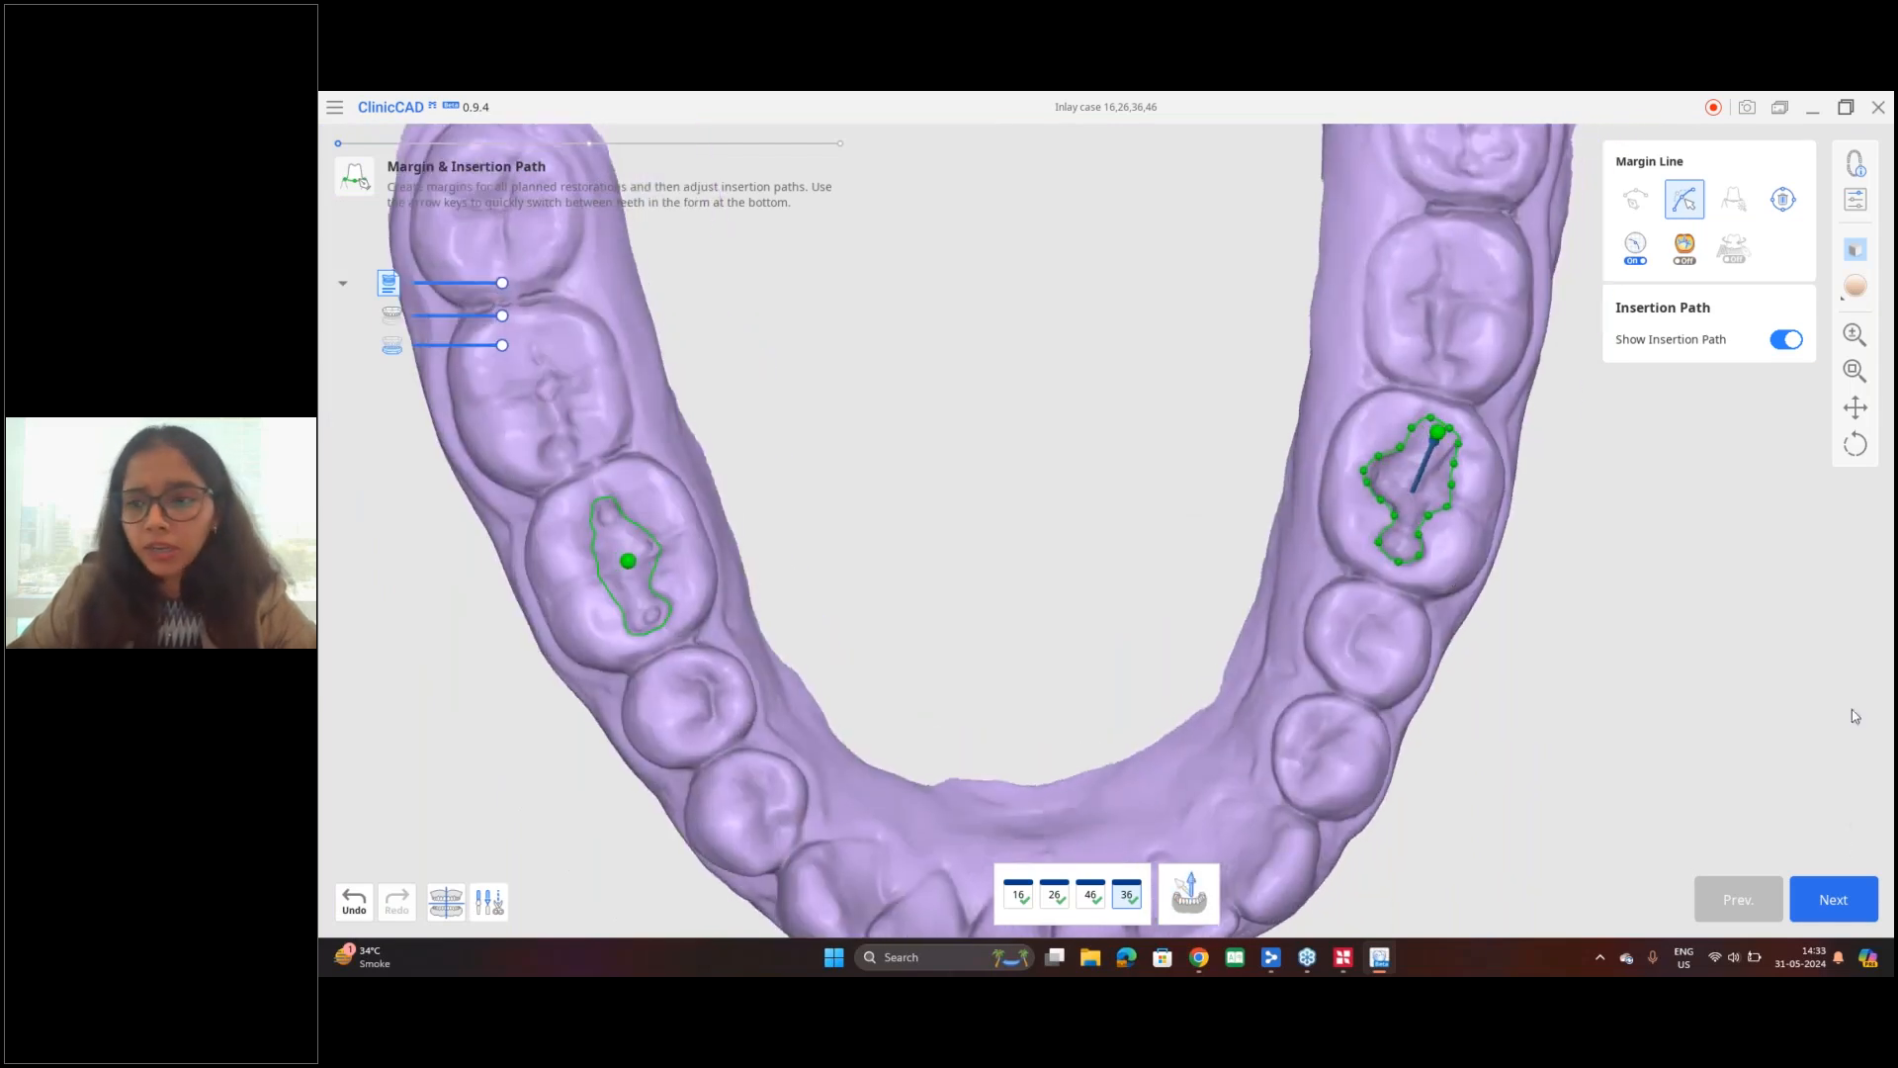
Step: Review the inner inlay/veneer parameters of the Sprintray-Pro-OnX Tough preset, turning the milling tool diameter on and off again
left_click(1855, 198)
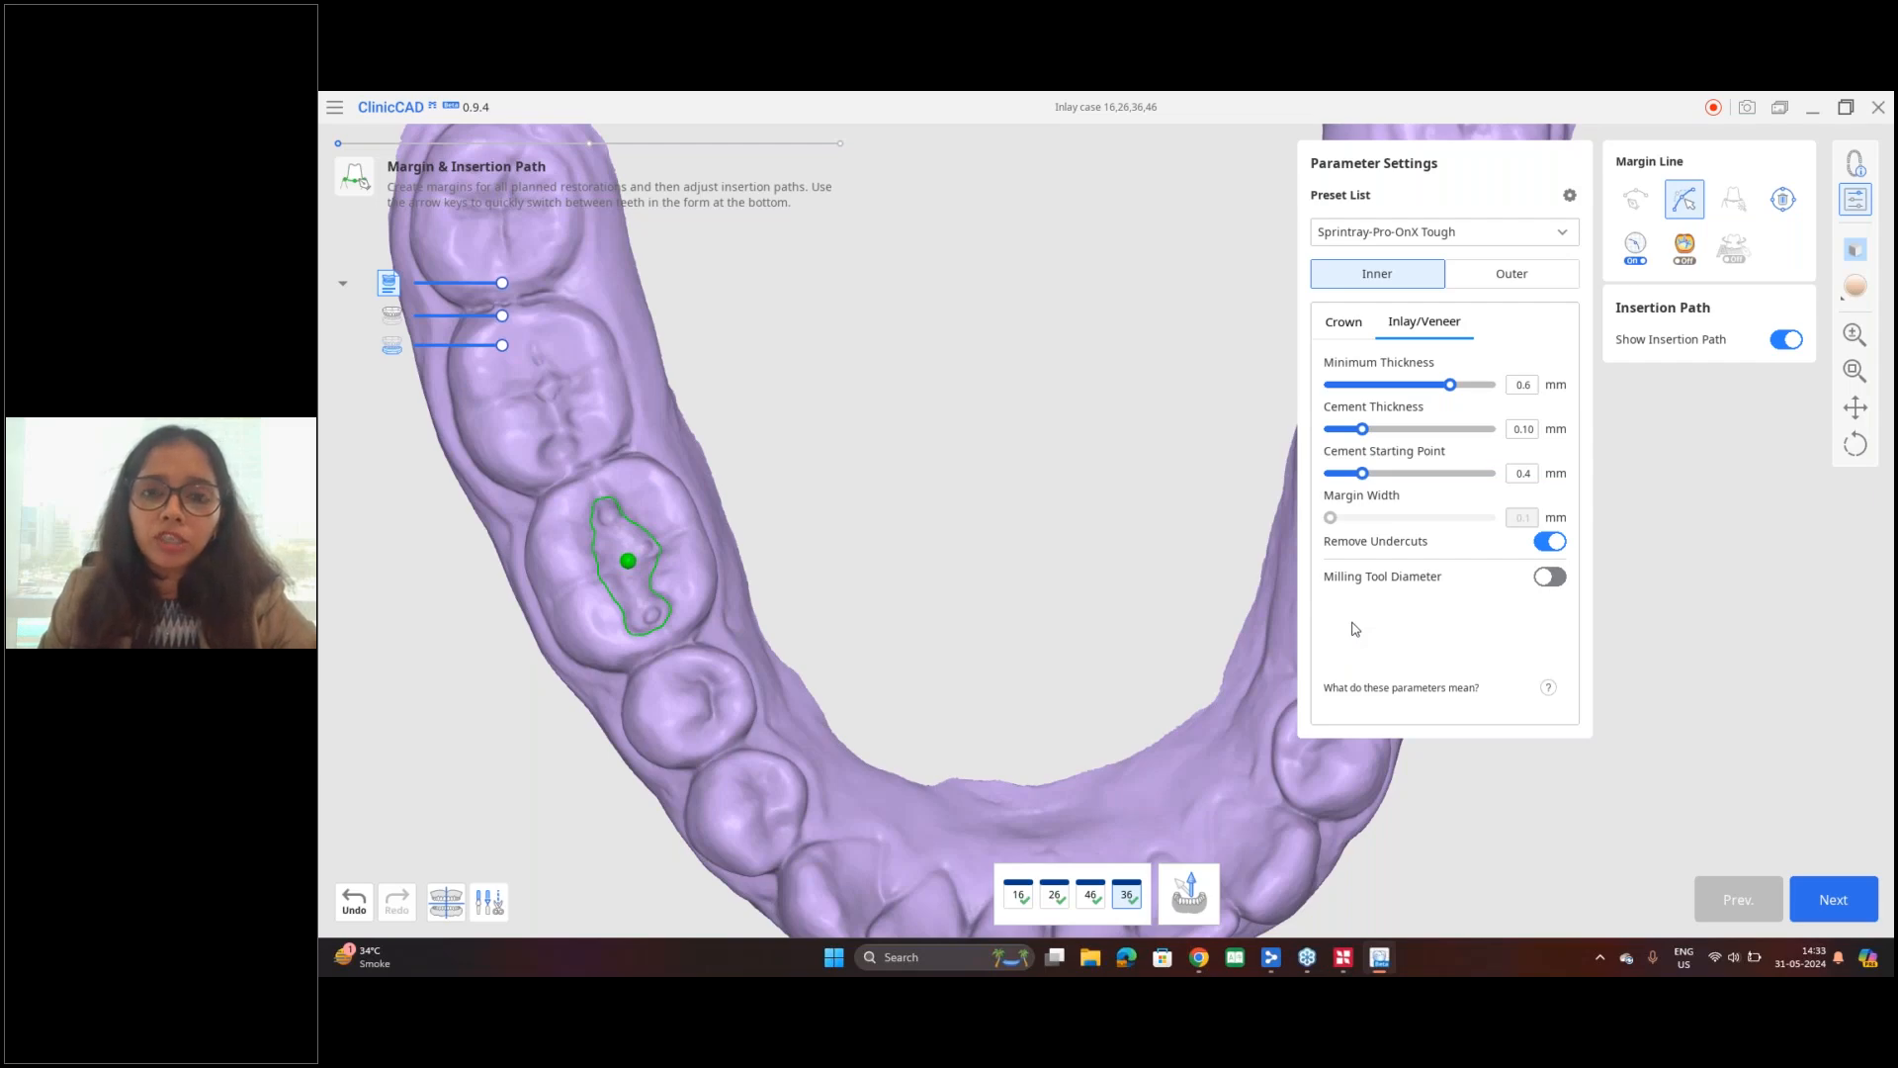
left_click(1548, 579)
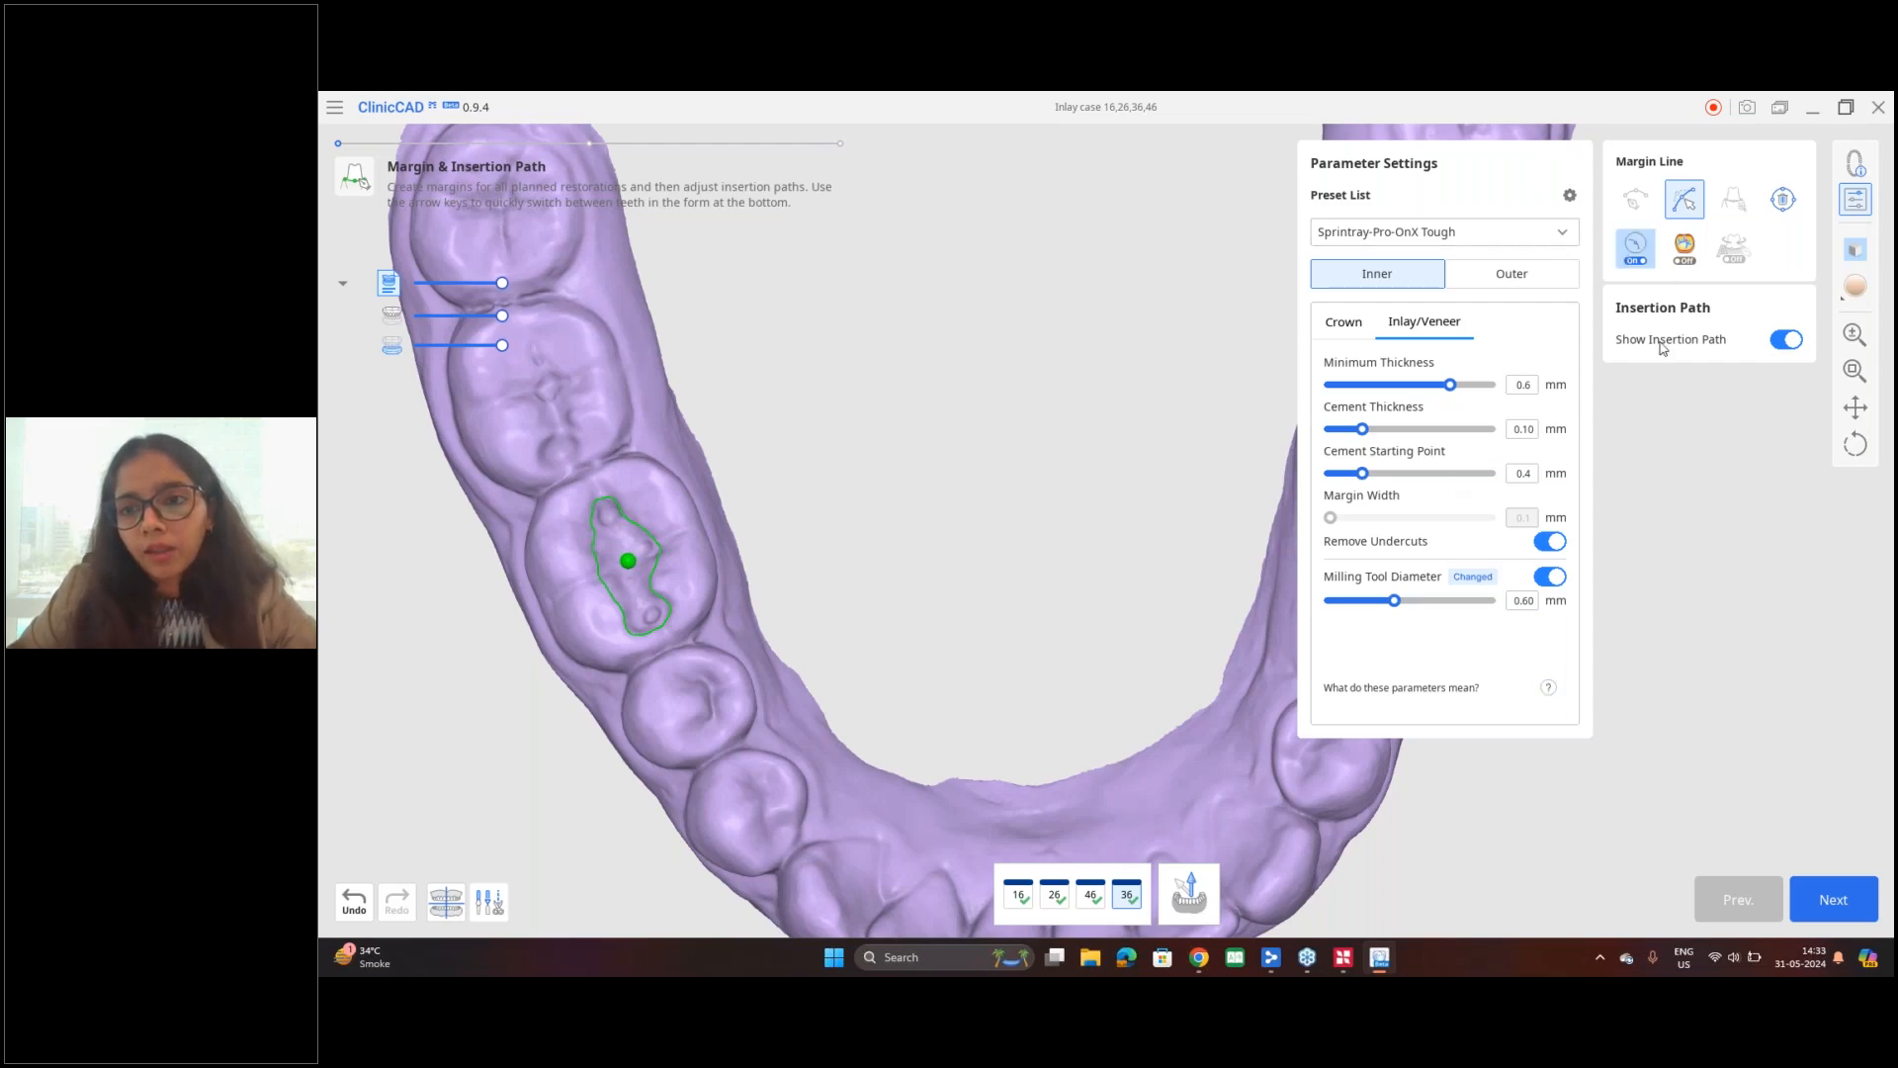
left_click(1559, 582)
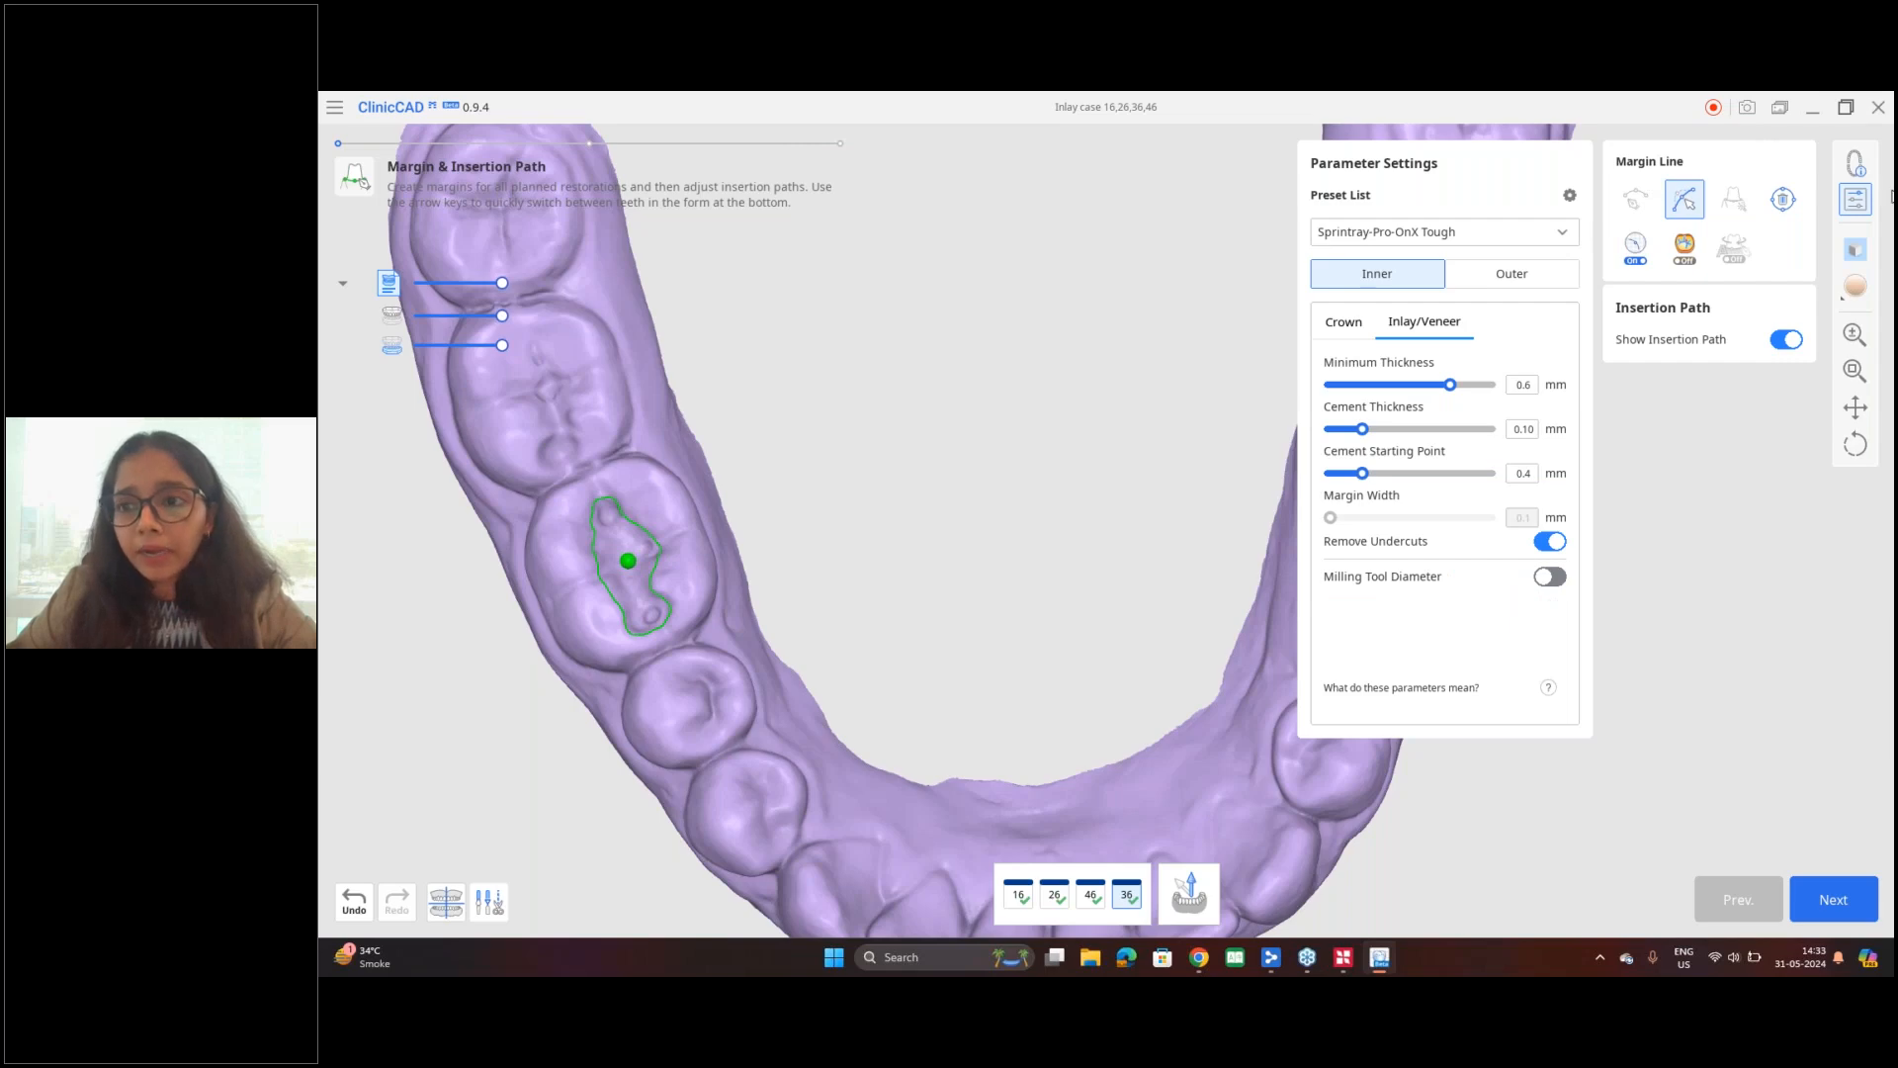
left_click(1855, 198)
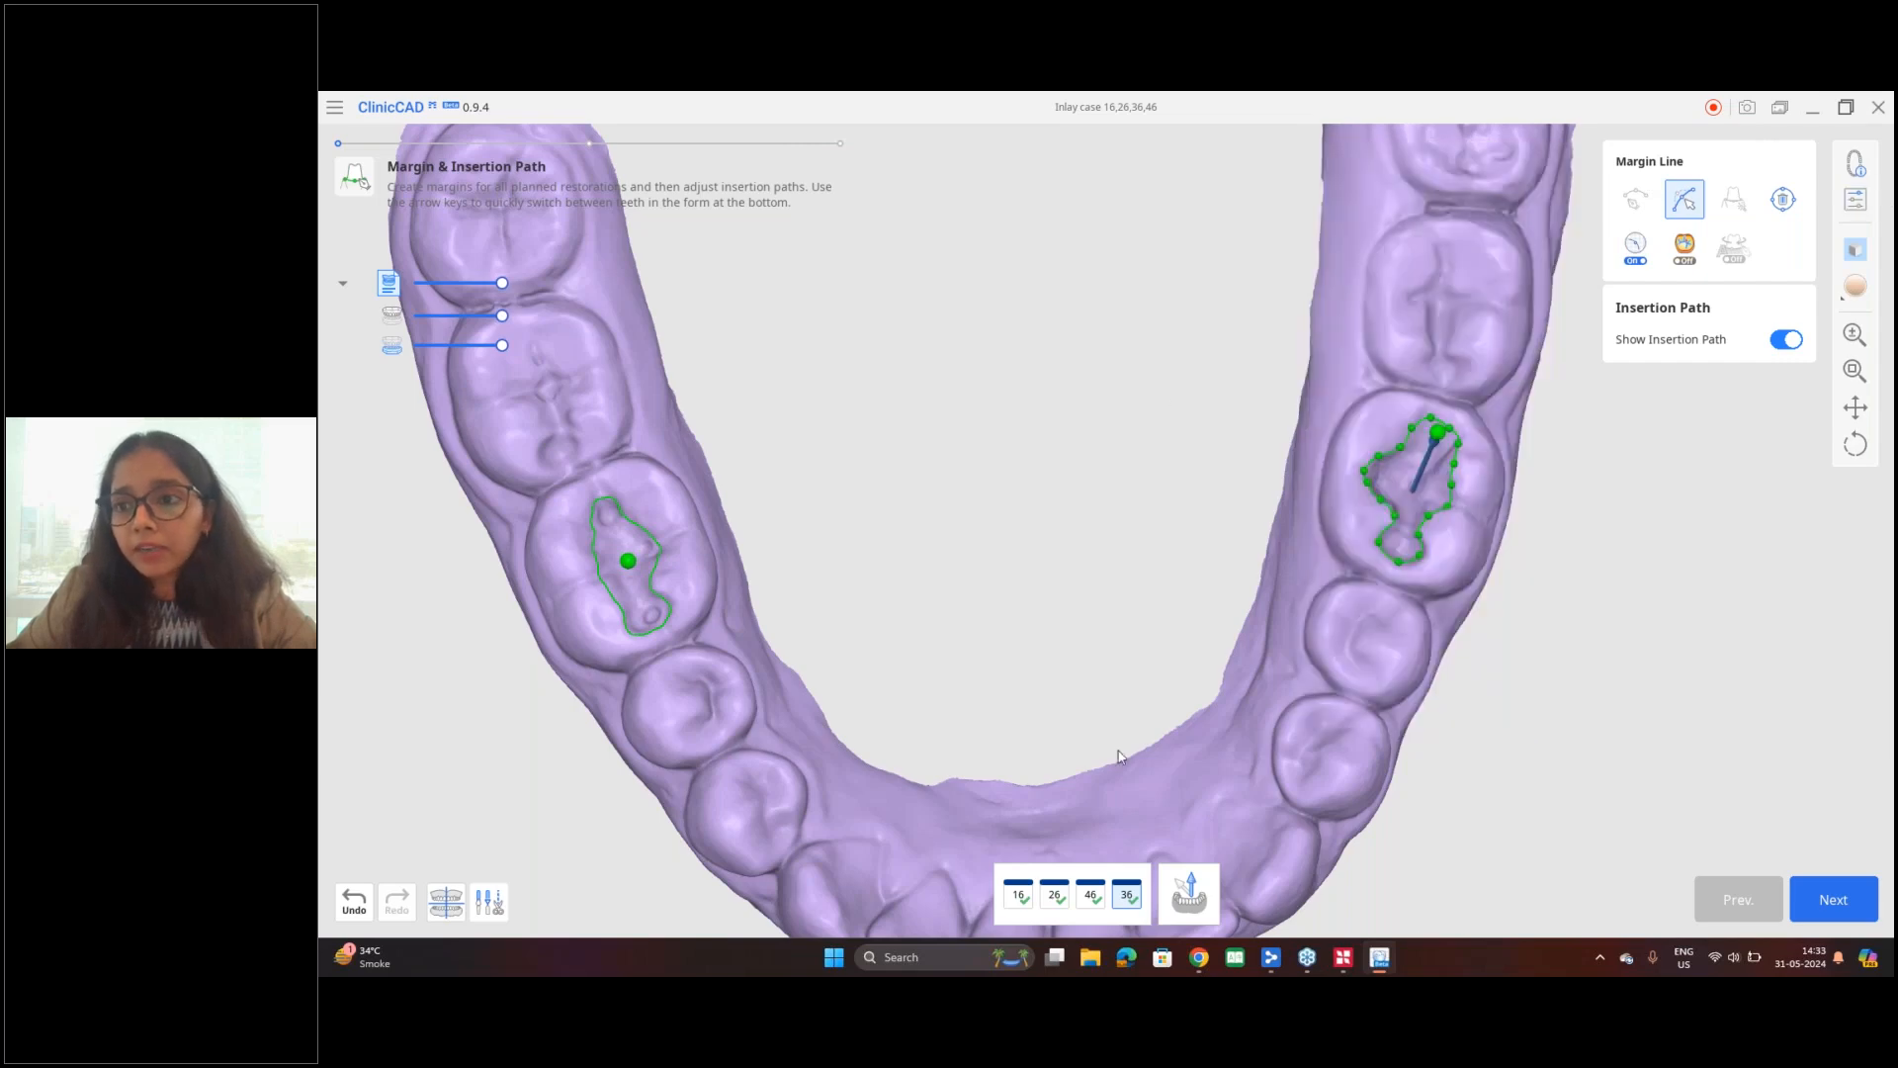
Step: Apply the margins, proceed to tooth data arrangement, and reposition the library tooth for 36 over the prepared molar
left_click(1871, 911)
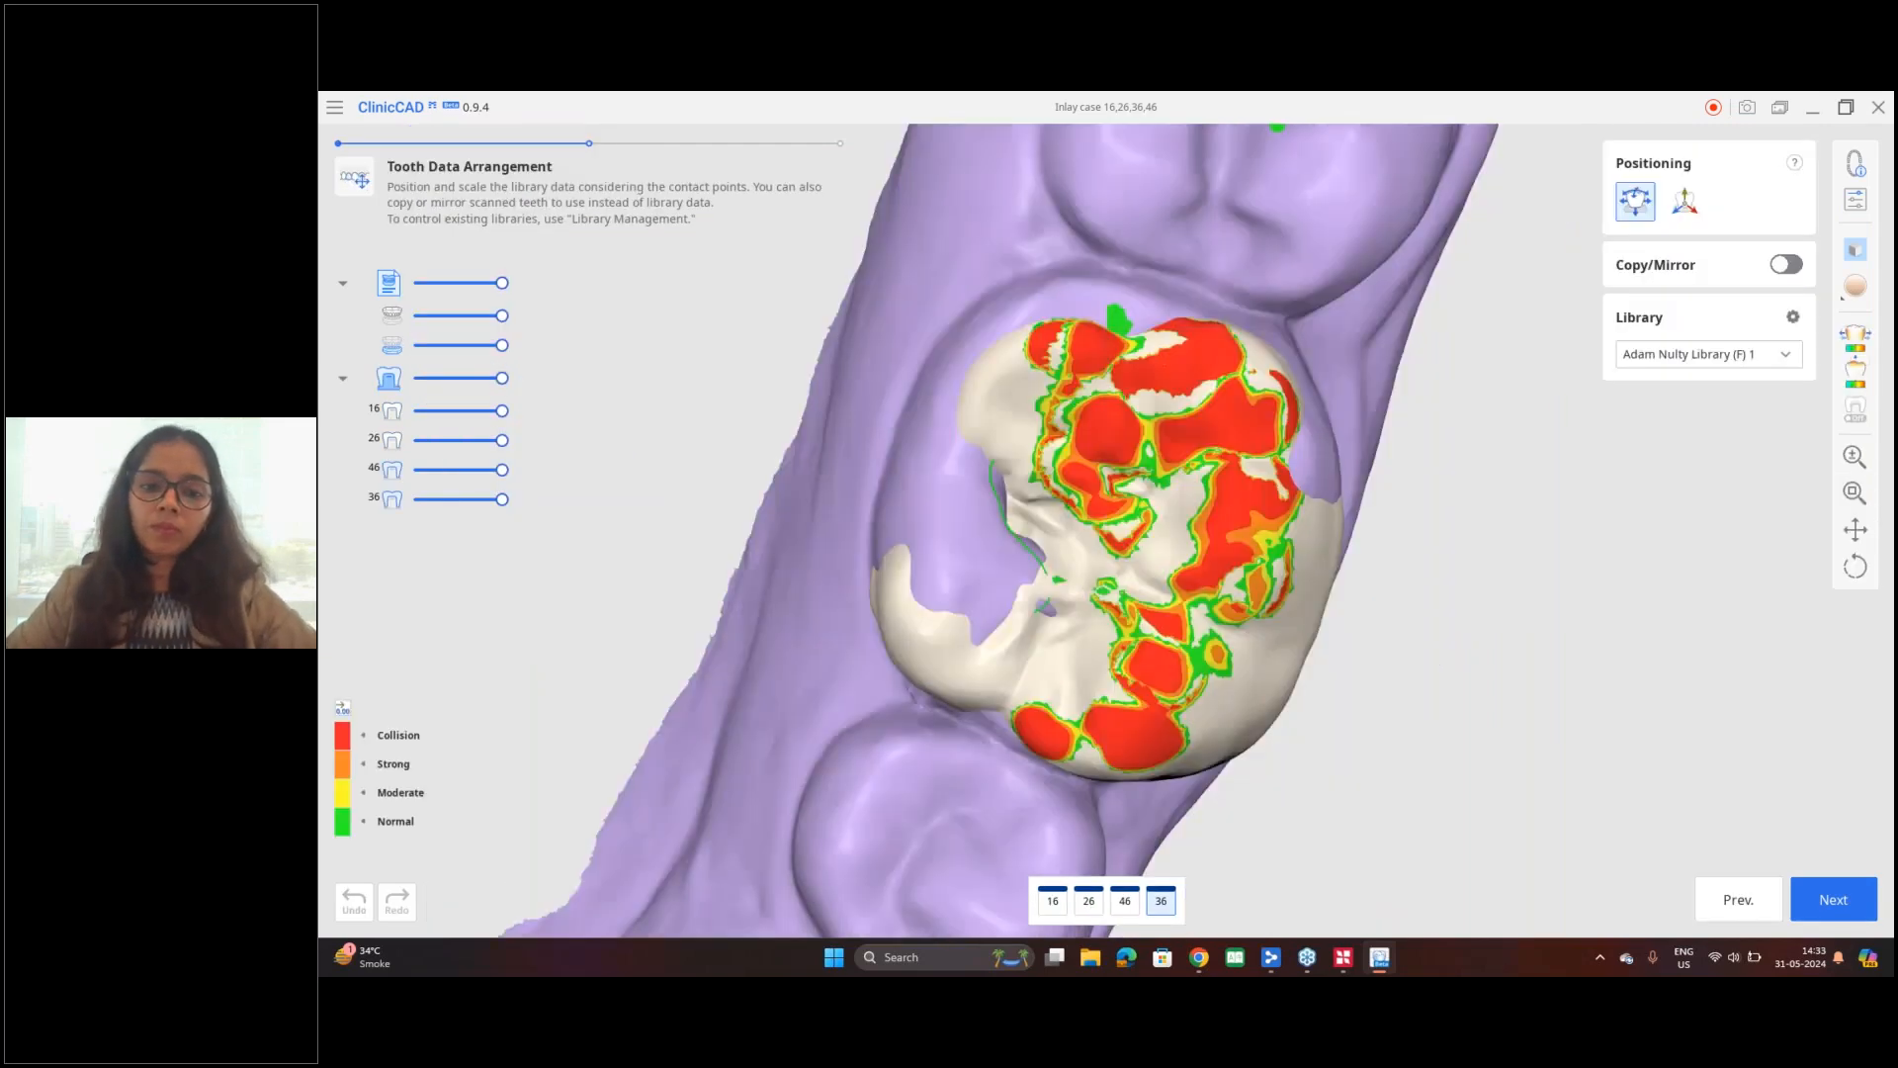
scroll(1269, 511, "down", 3)
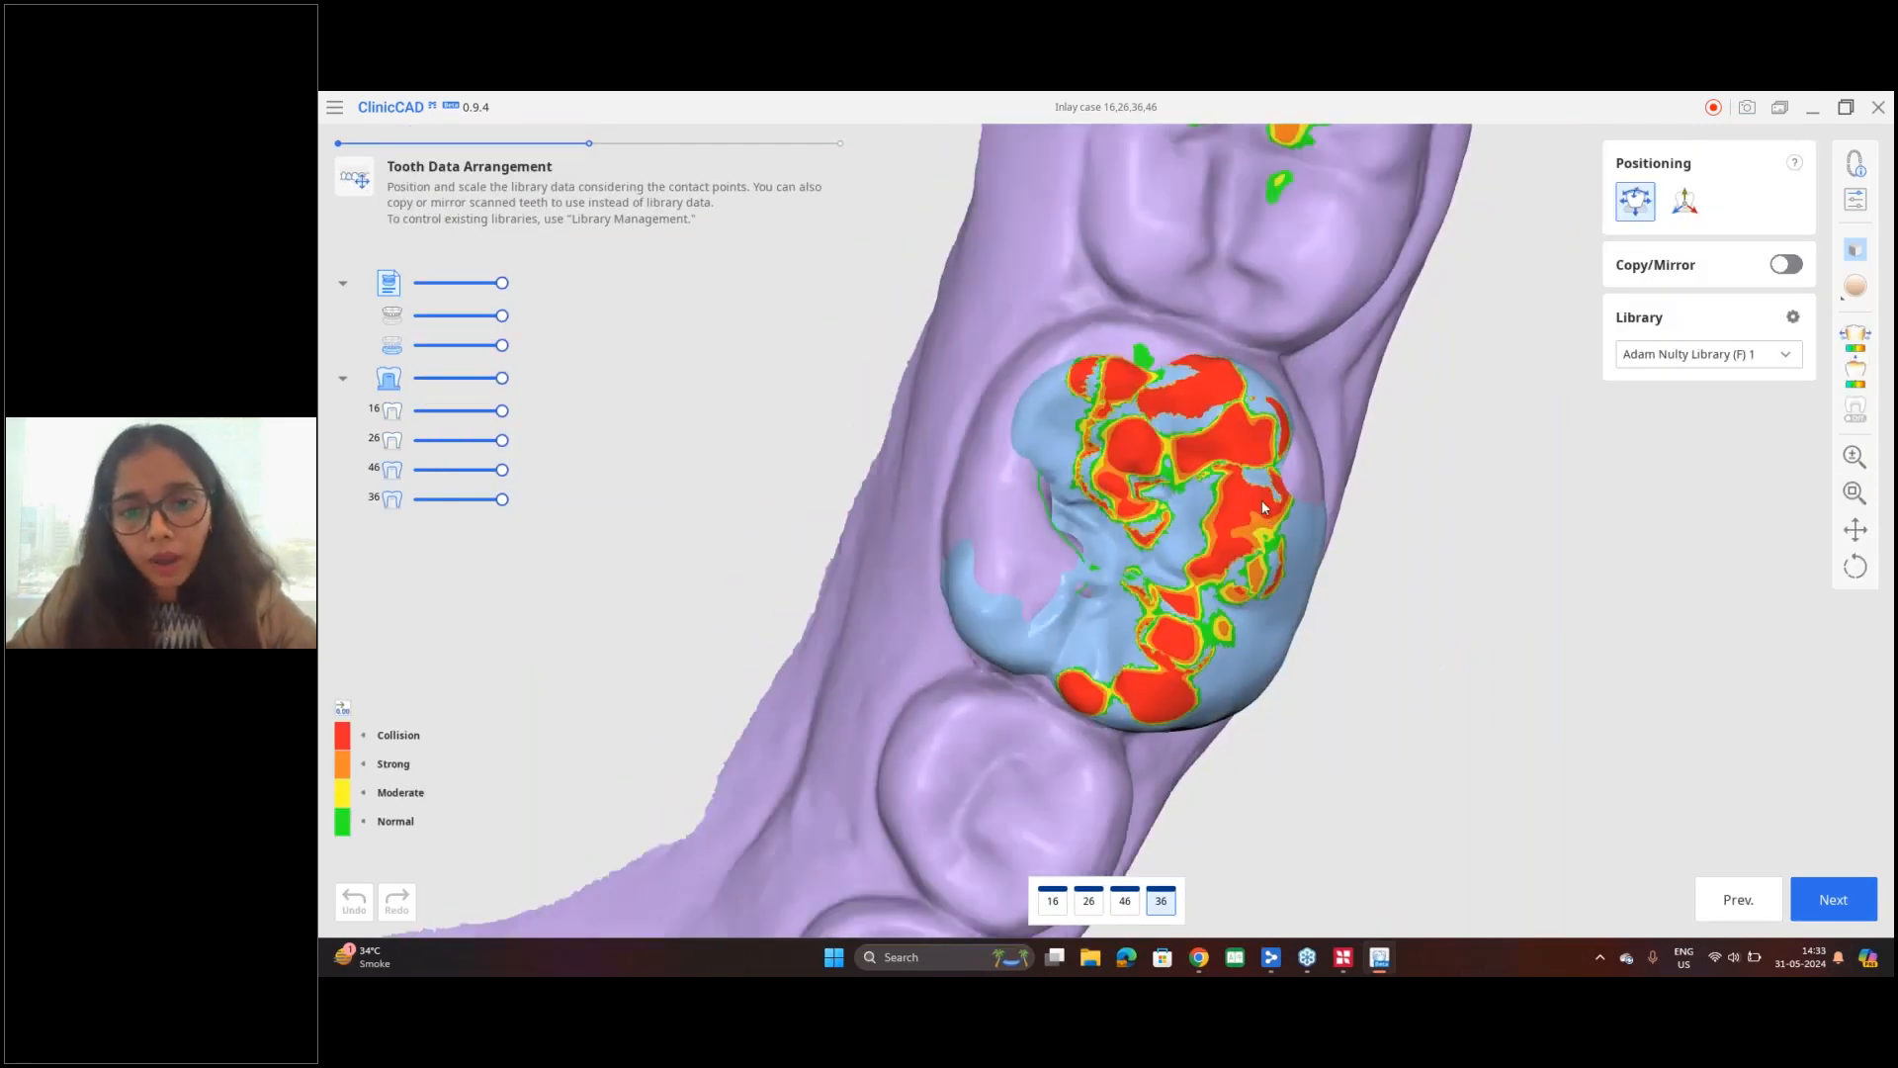
right_click_drag(1196, 575, 1216, 543)
left_click_drag(1205, 534, 1210, 544)
right_click_drag(1453, 775, 1265, 405)
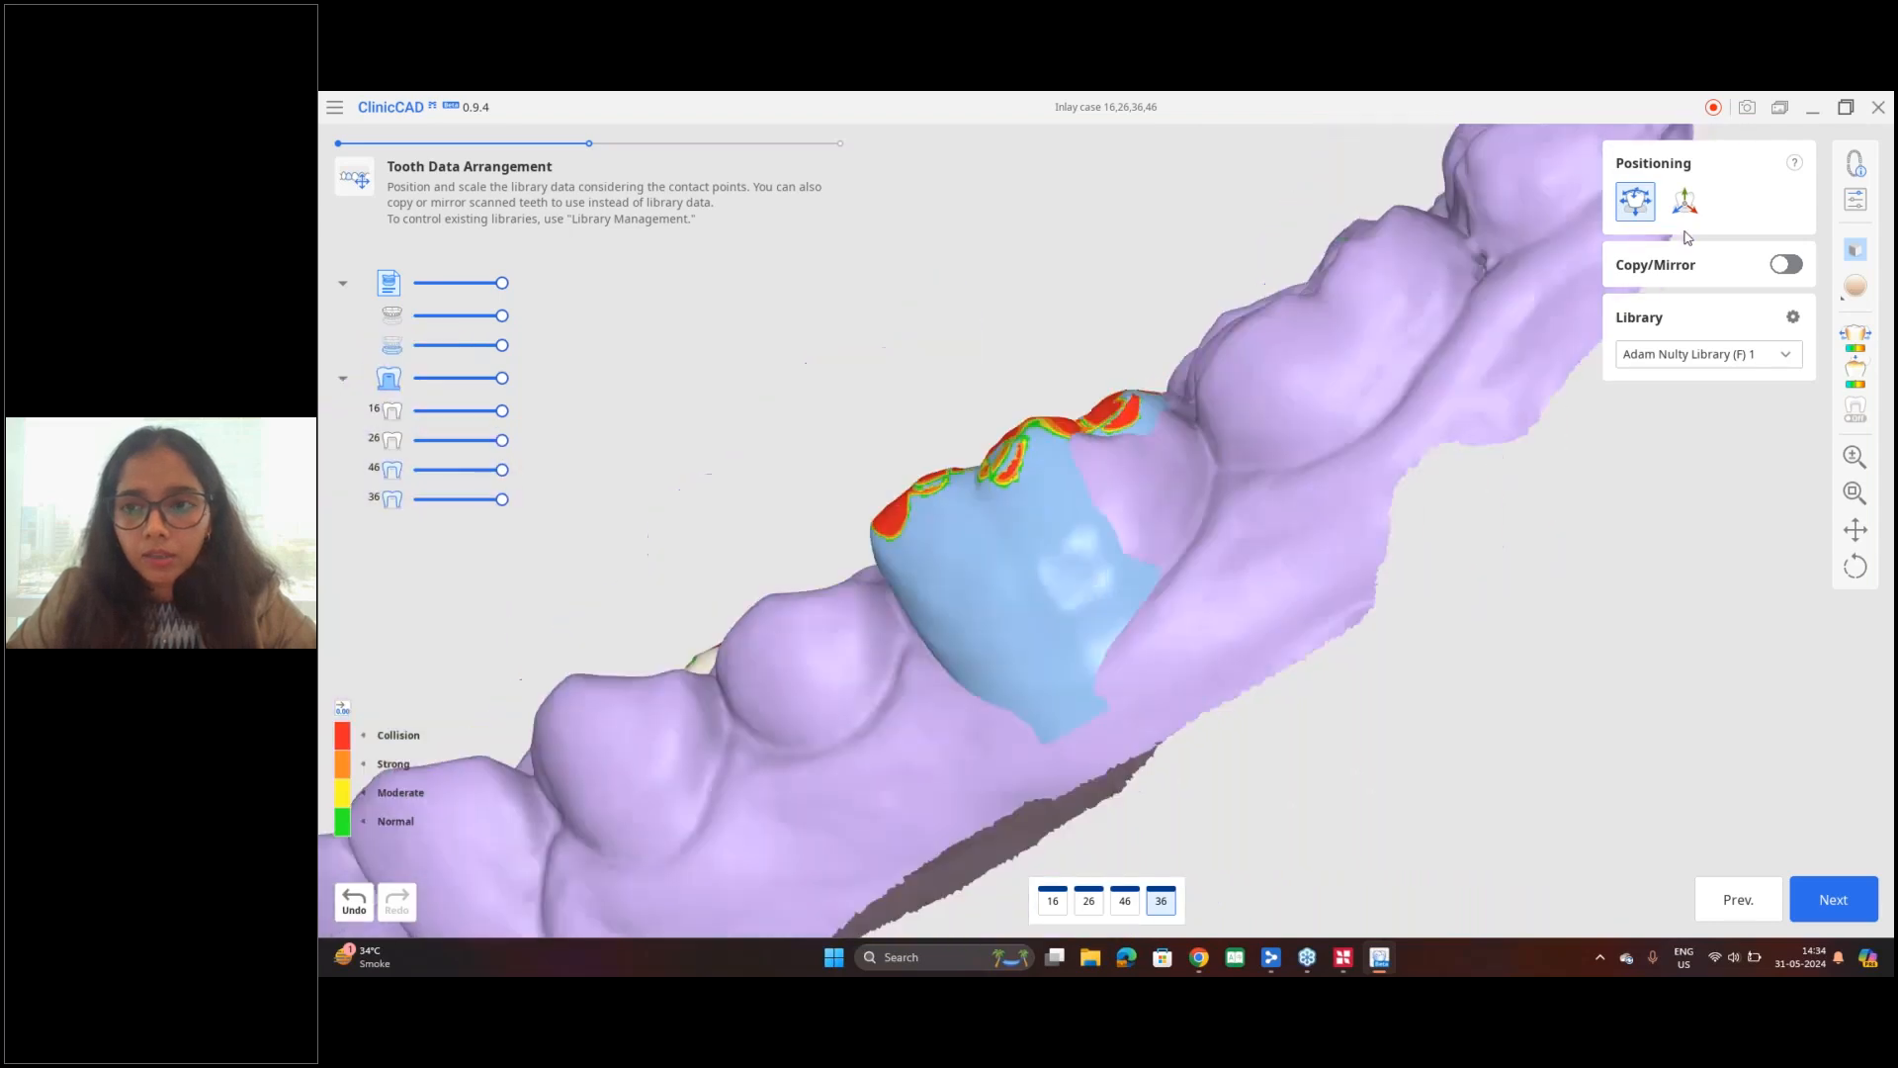
Step: Adjust the height and position of the library tooth for 36 with the 3D manipulator
left_click(1684, 203)
left_click_drag(1035, 501, 1024, 477)
right_click_drag(1028, 478, 1261, 632)
left_click_drag(1074, 615, 1067, 592)
right_click_drag(1283, 561, 946, 596)
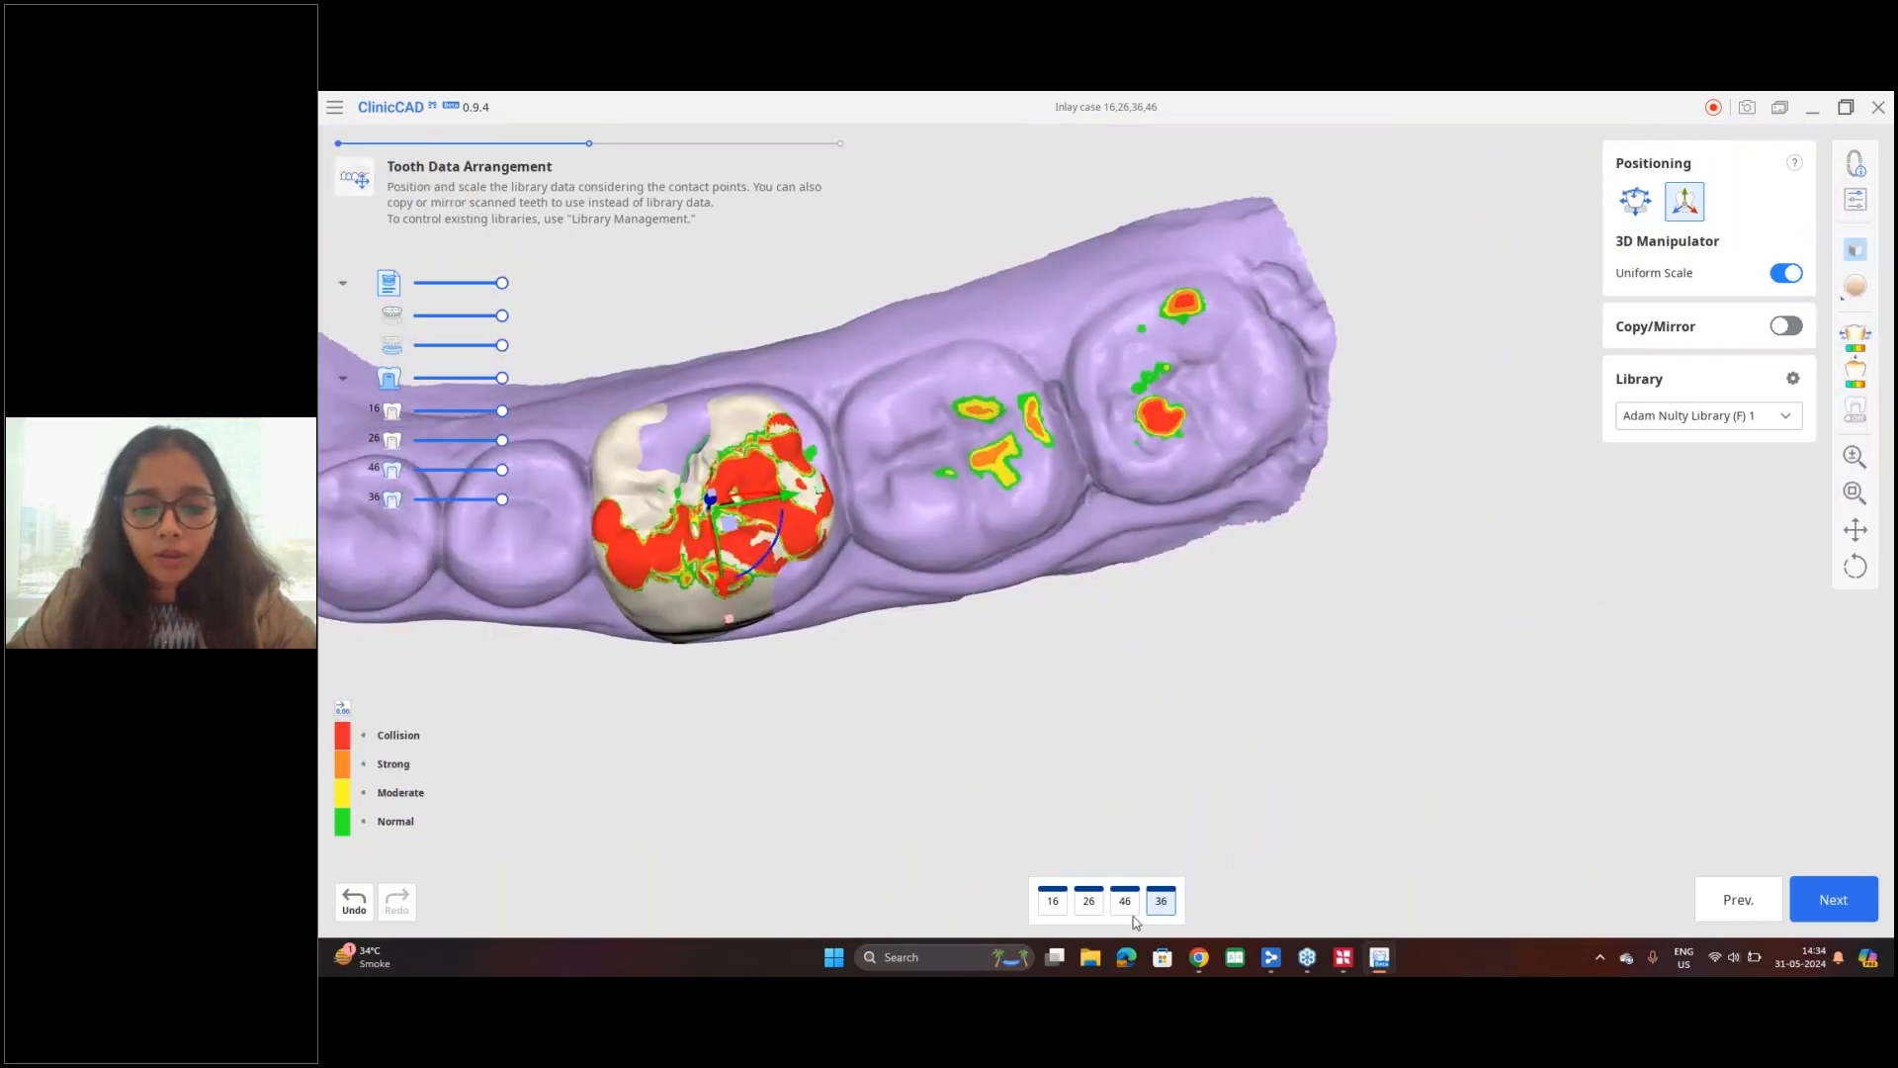
Step: Switch to tooth 46 and adjust its library tooth over the prepared molar with the 3D manipulator
left_click(1133, 911)
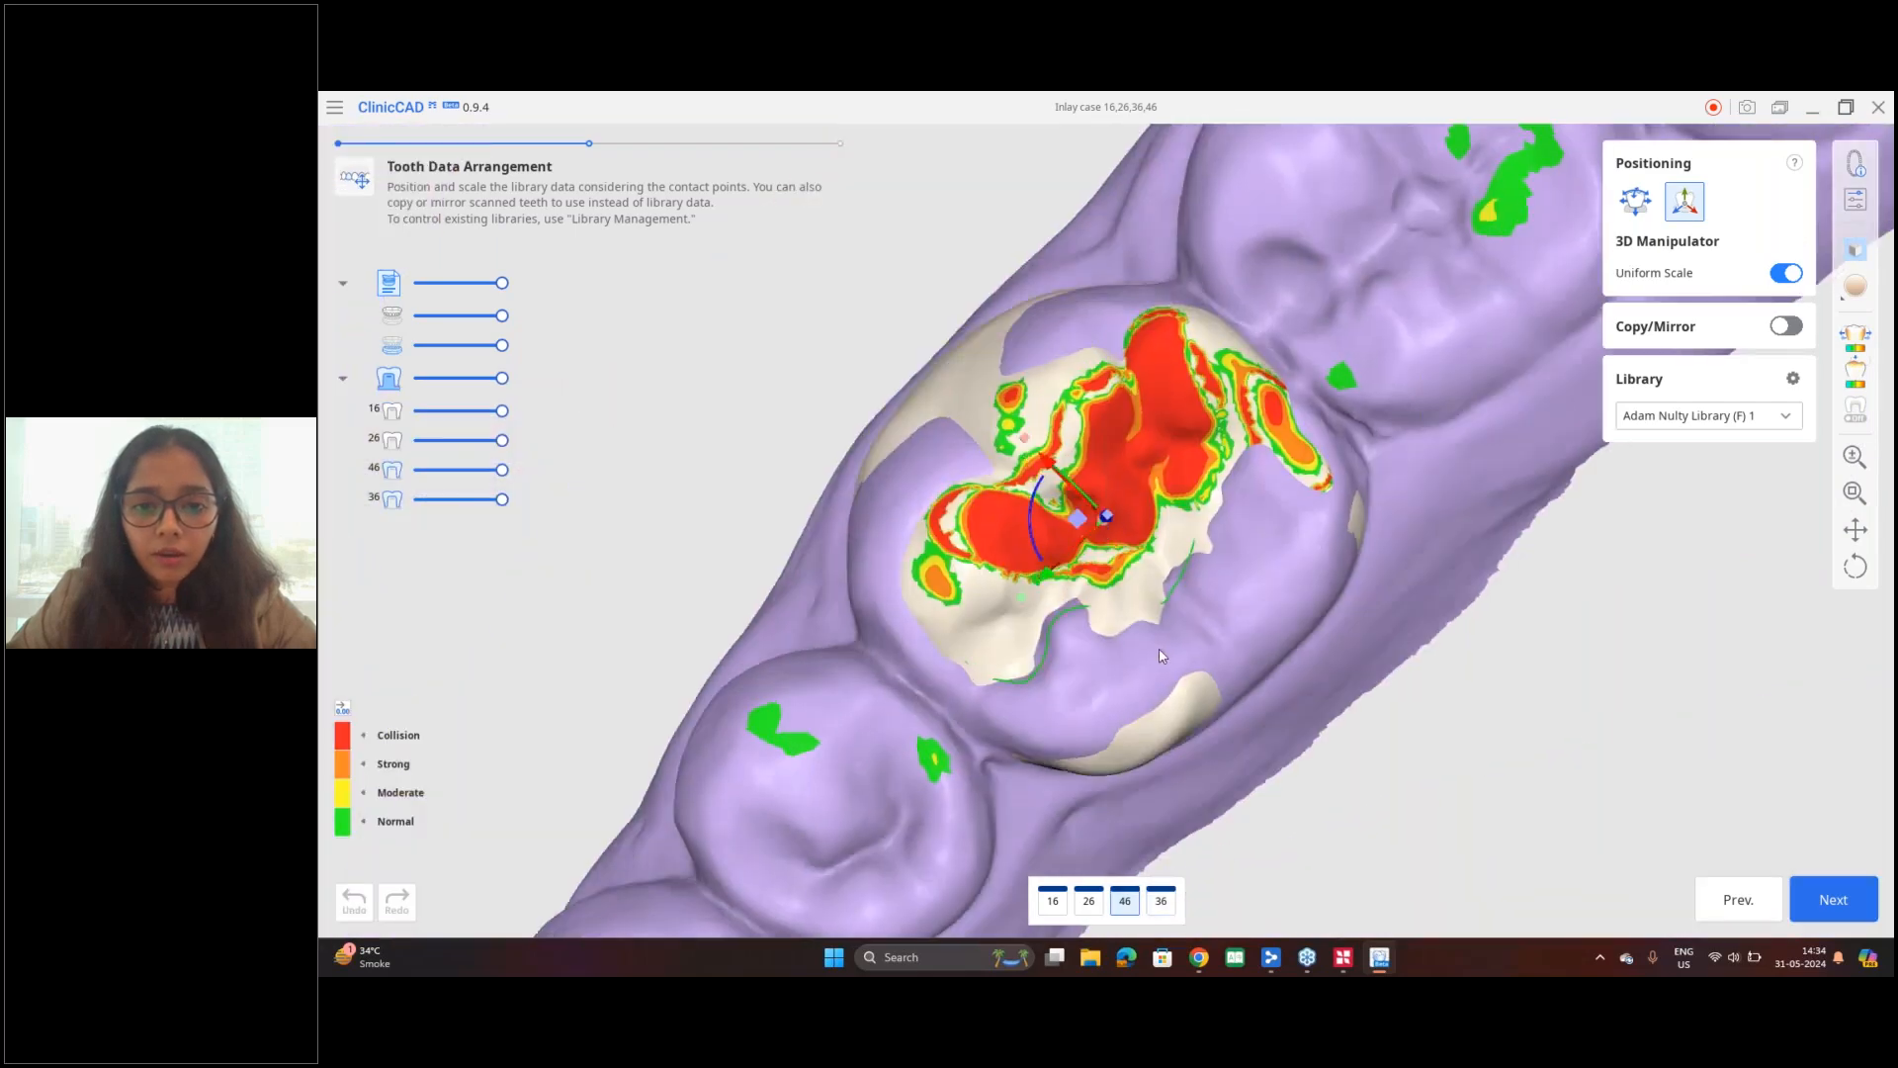
left_click_drag(1049, 464, 1063, 480)
right_click_drag(1063, 479, 997, 317)
left_click_drag(1114, 540, 1115, 540)
right_click_drag(1157, 585, 1162, 527)
scroll(1077, 493, "down", 5)
right_click_drag(1158, 659, 1237, 645)
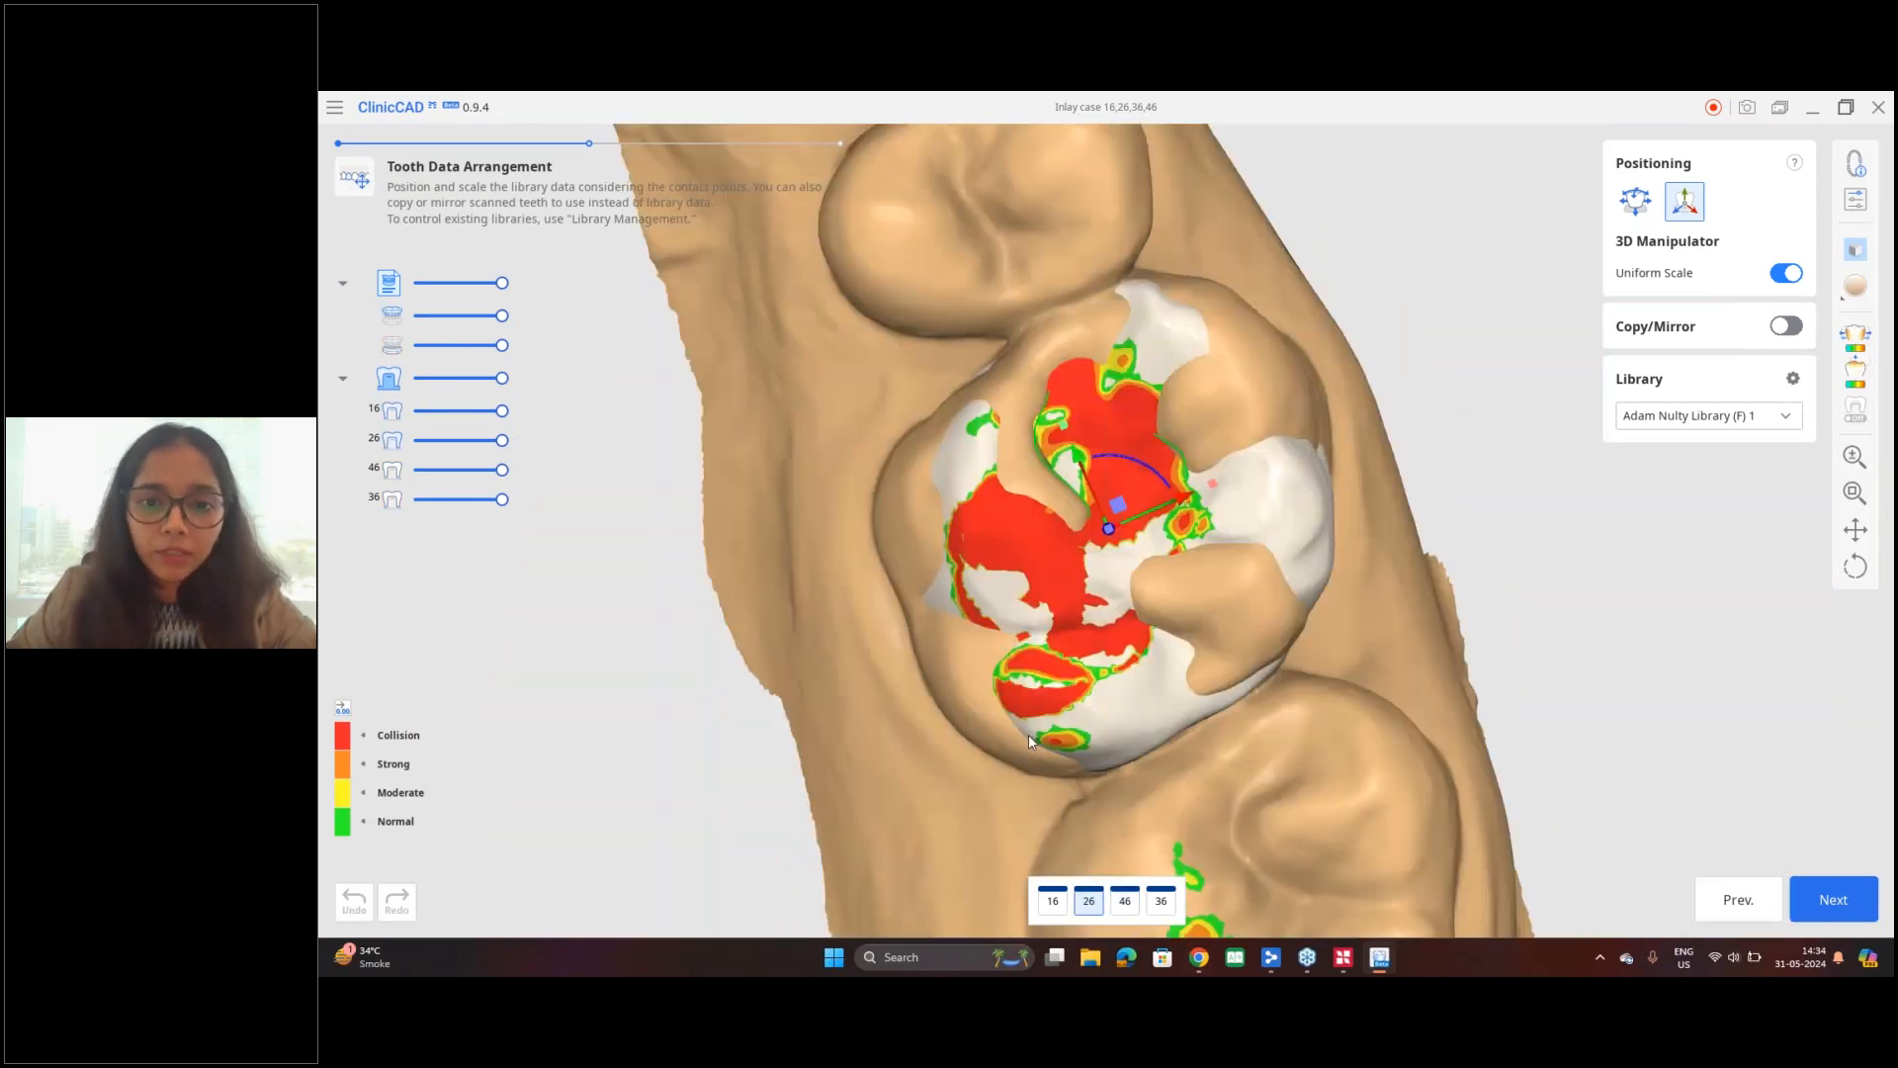
Step: Switch to tooth 26 and adjust its library tooth's position and height with the 3D manipulator
right_click_drag(1028, 733, 880, 649)
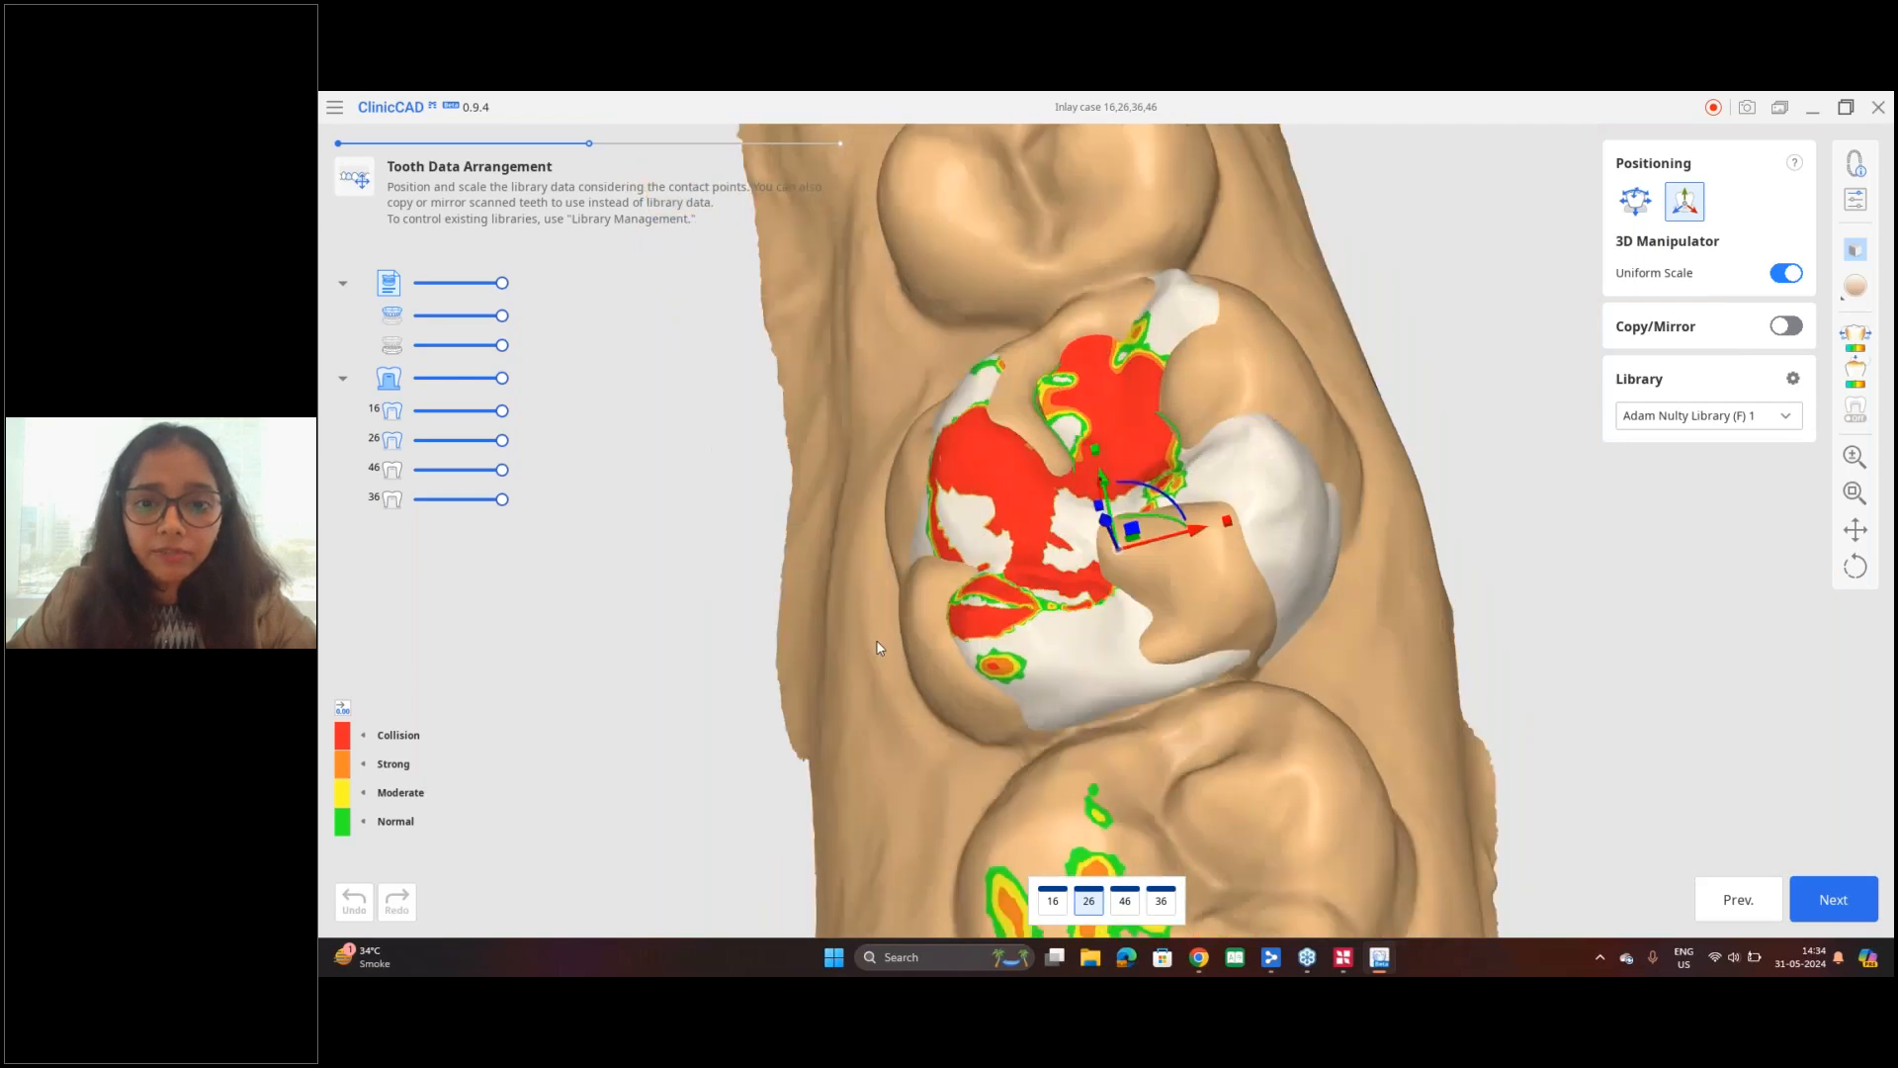
left_click_drag(1196, 531, 1201, 533)
right_click_drag(1407, 733, 870, 711)
left_click_drag(1106, 512, 1105, 506)
right_click_drag(1201, 548, 1243, 637)
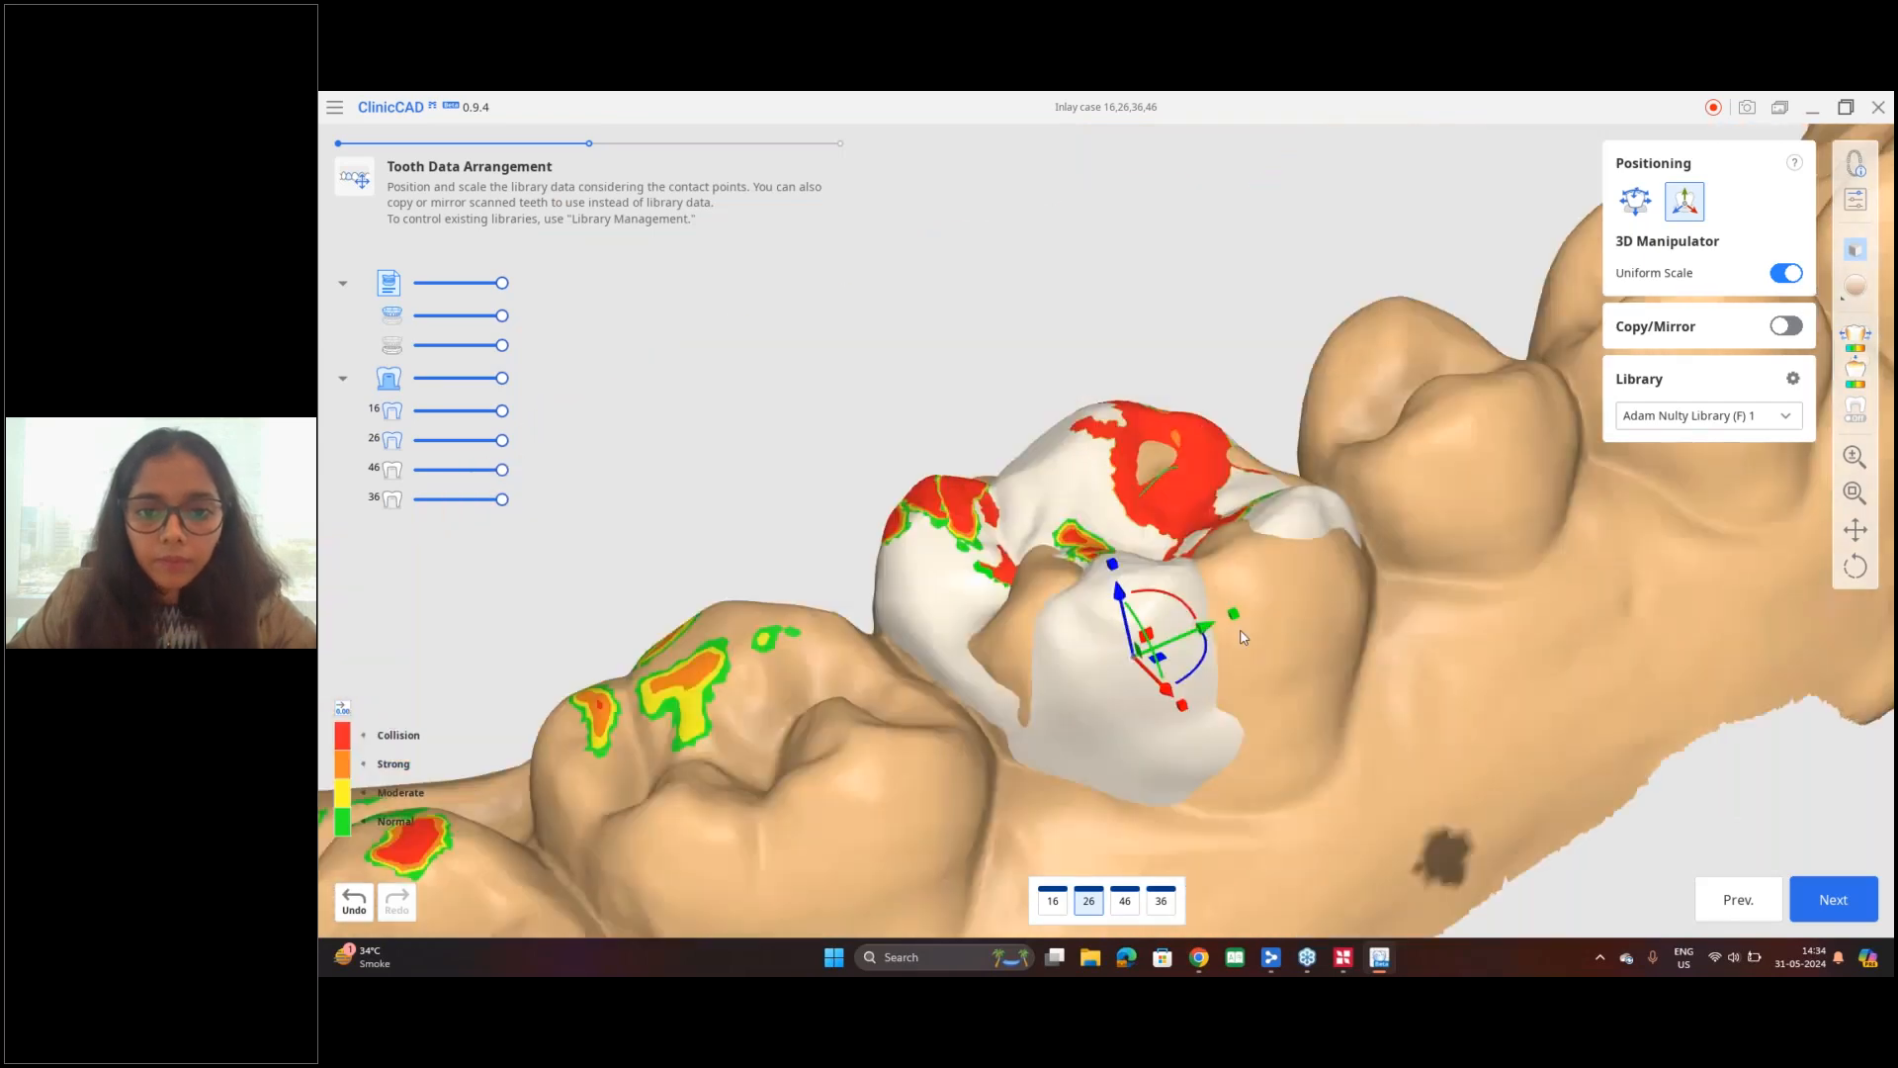
Step: Switch to tooth 16 and adjust its library tooth over the cavity with the 3D manipulator
left_click(1124, 901)
right_click_drag(1176, 495, 1162, 699)
left_click(1053, 901)
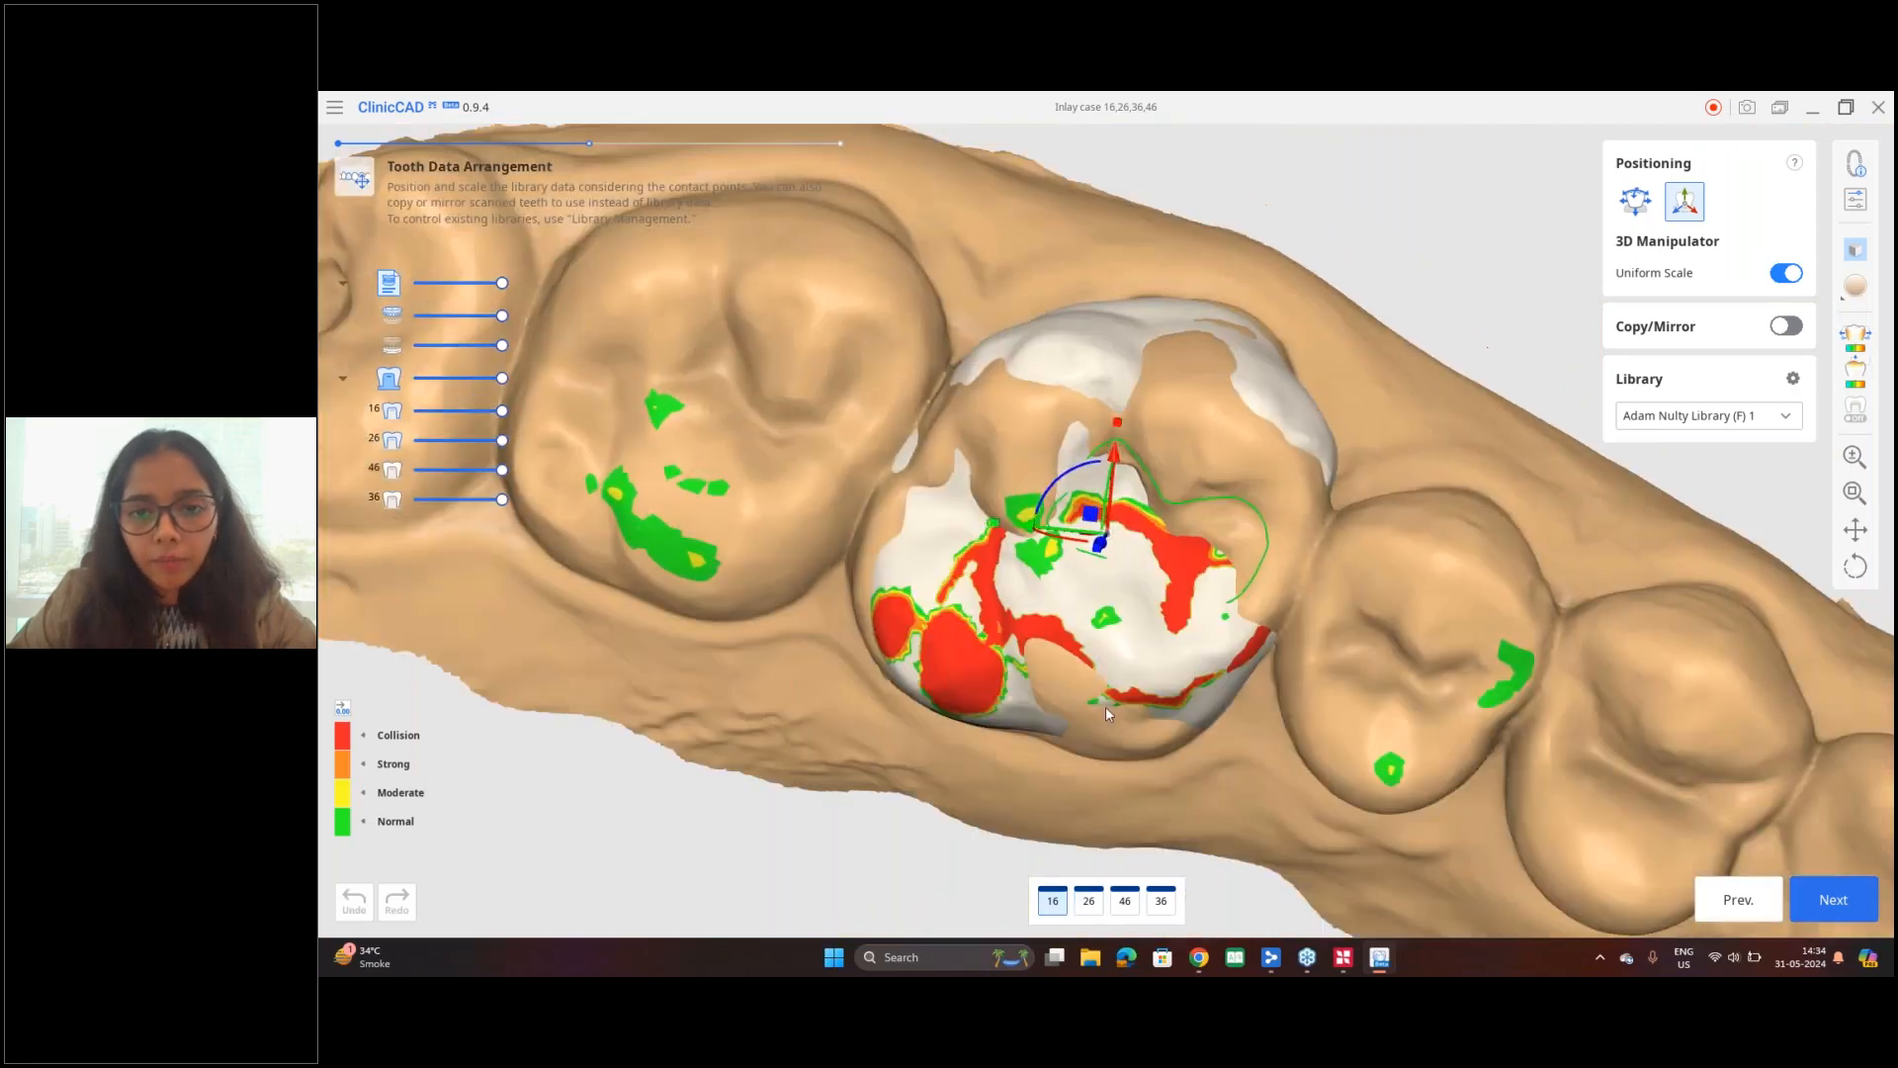
right_click_drag(1106, 706, 1144, 381)
left_click_drag(1104, 529, 1107, 509)
right_click_drag(1214, 633, 1182, 819)
left_click_drag(1144, 326, 1145, 342)
right_click_drag(1176, 692, 1181, 625)
scroll(1180, 625, "down", 5)
Step: Review the outer restoration parameters, including the distances to antagonists and adjacents, and close the settings
left_click(1854, 201)
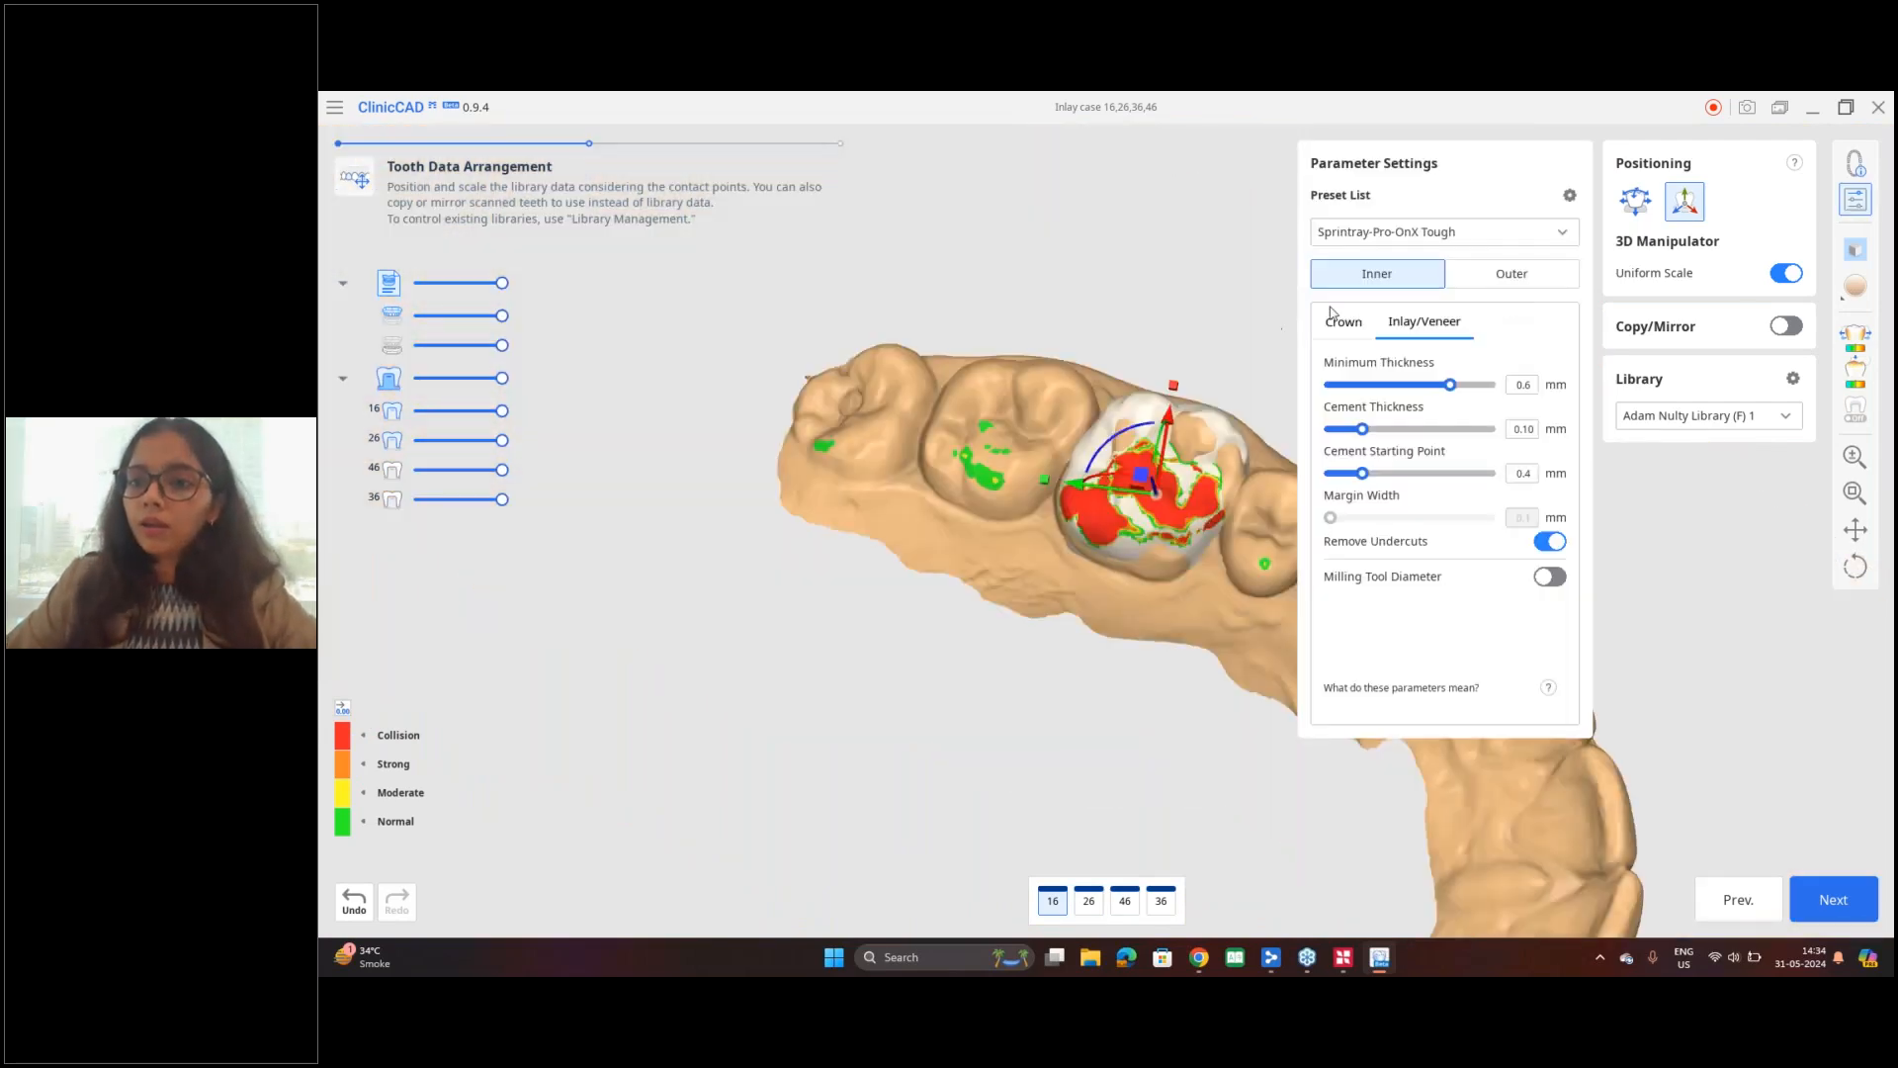
left_click(1474, 286)
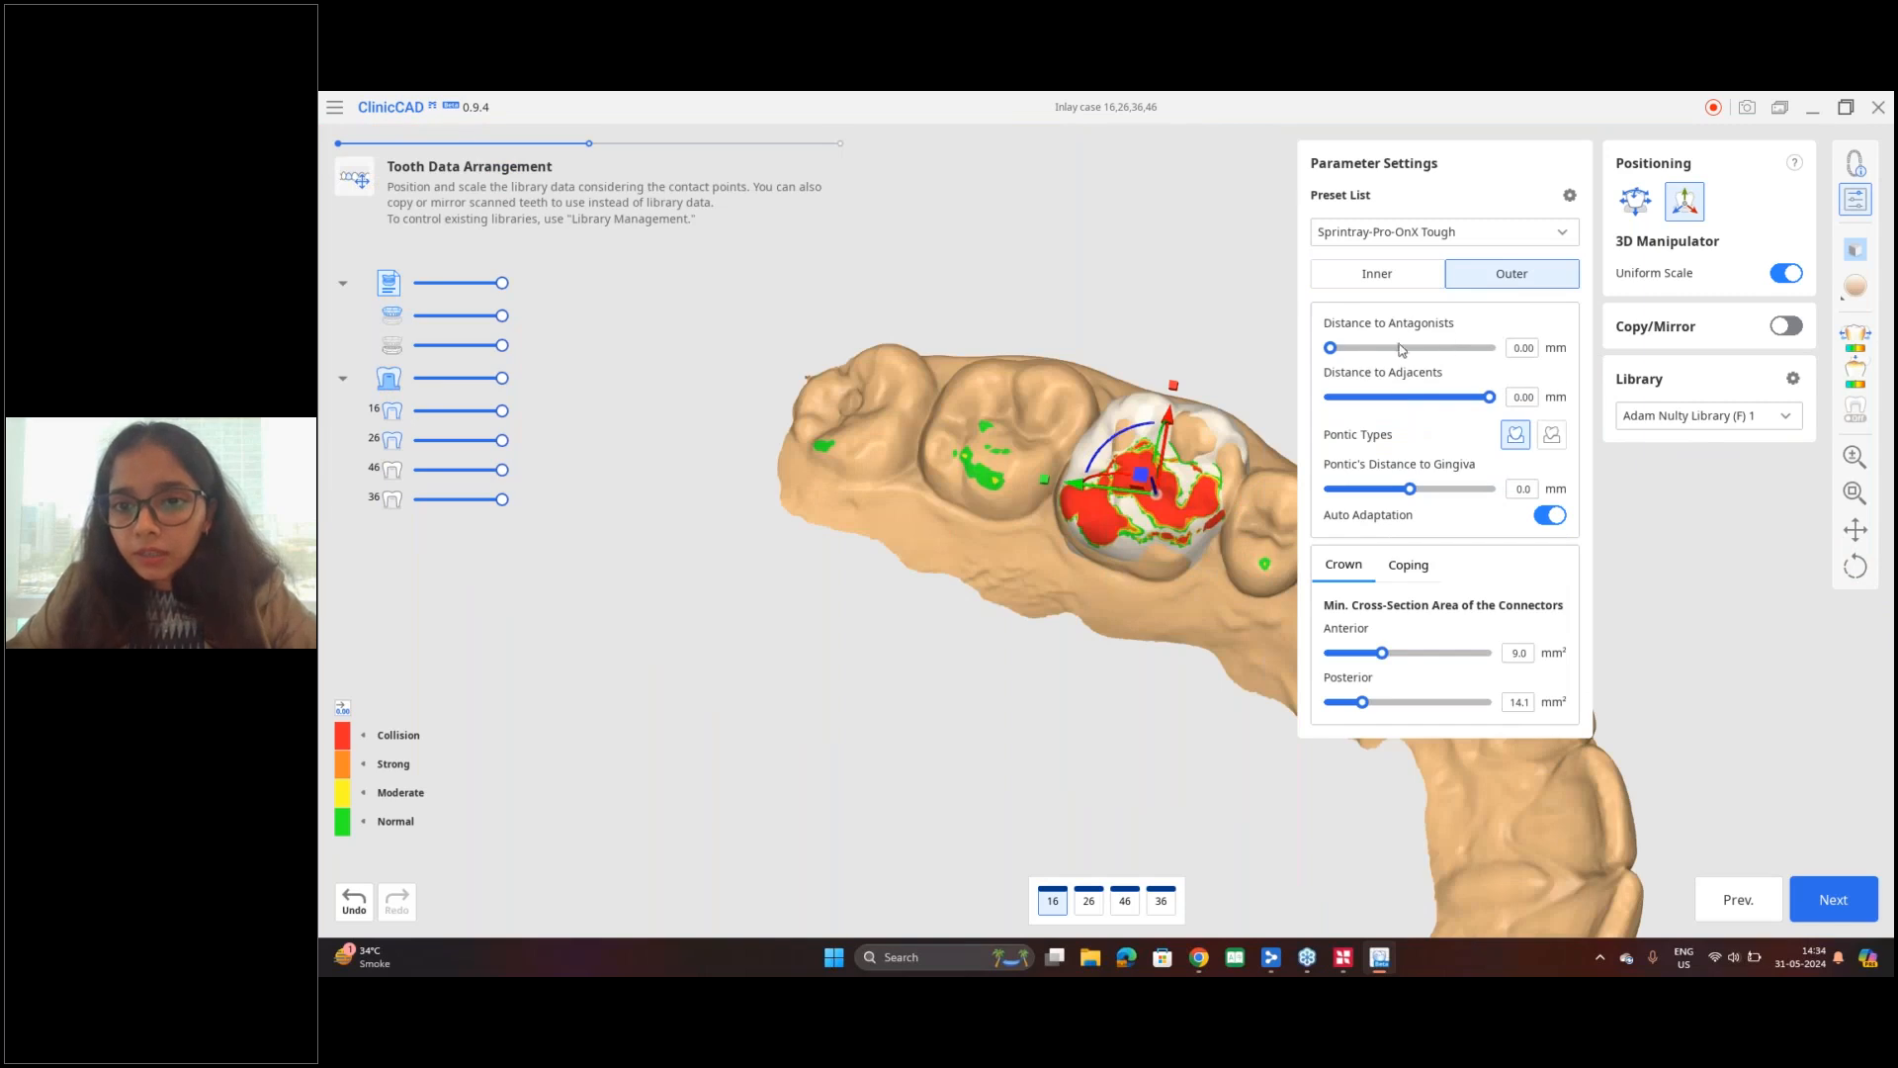
left_click(1855, 200)
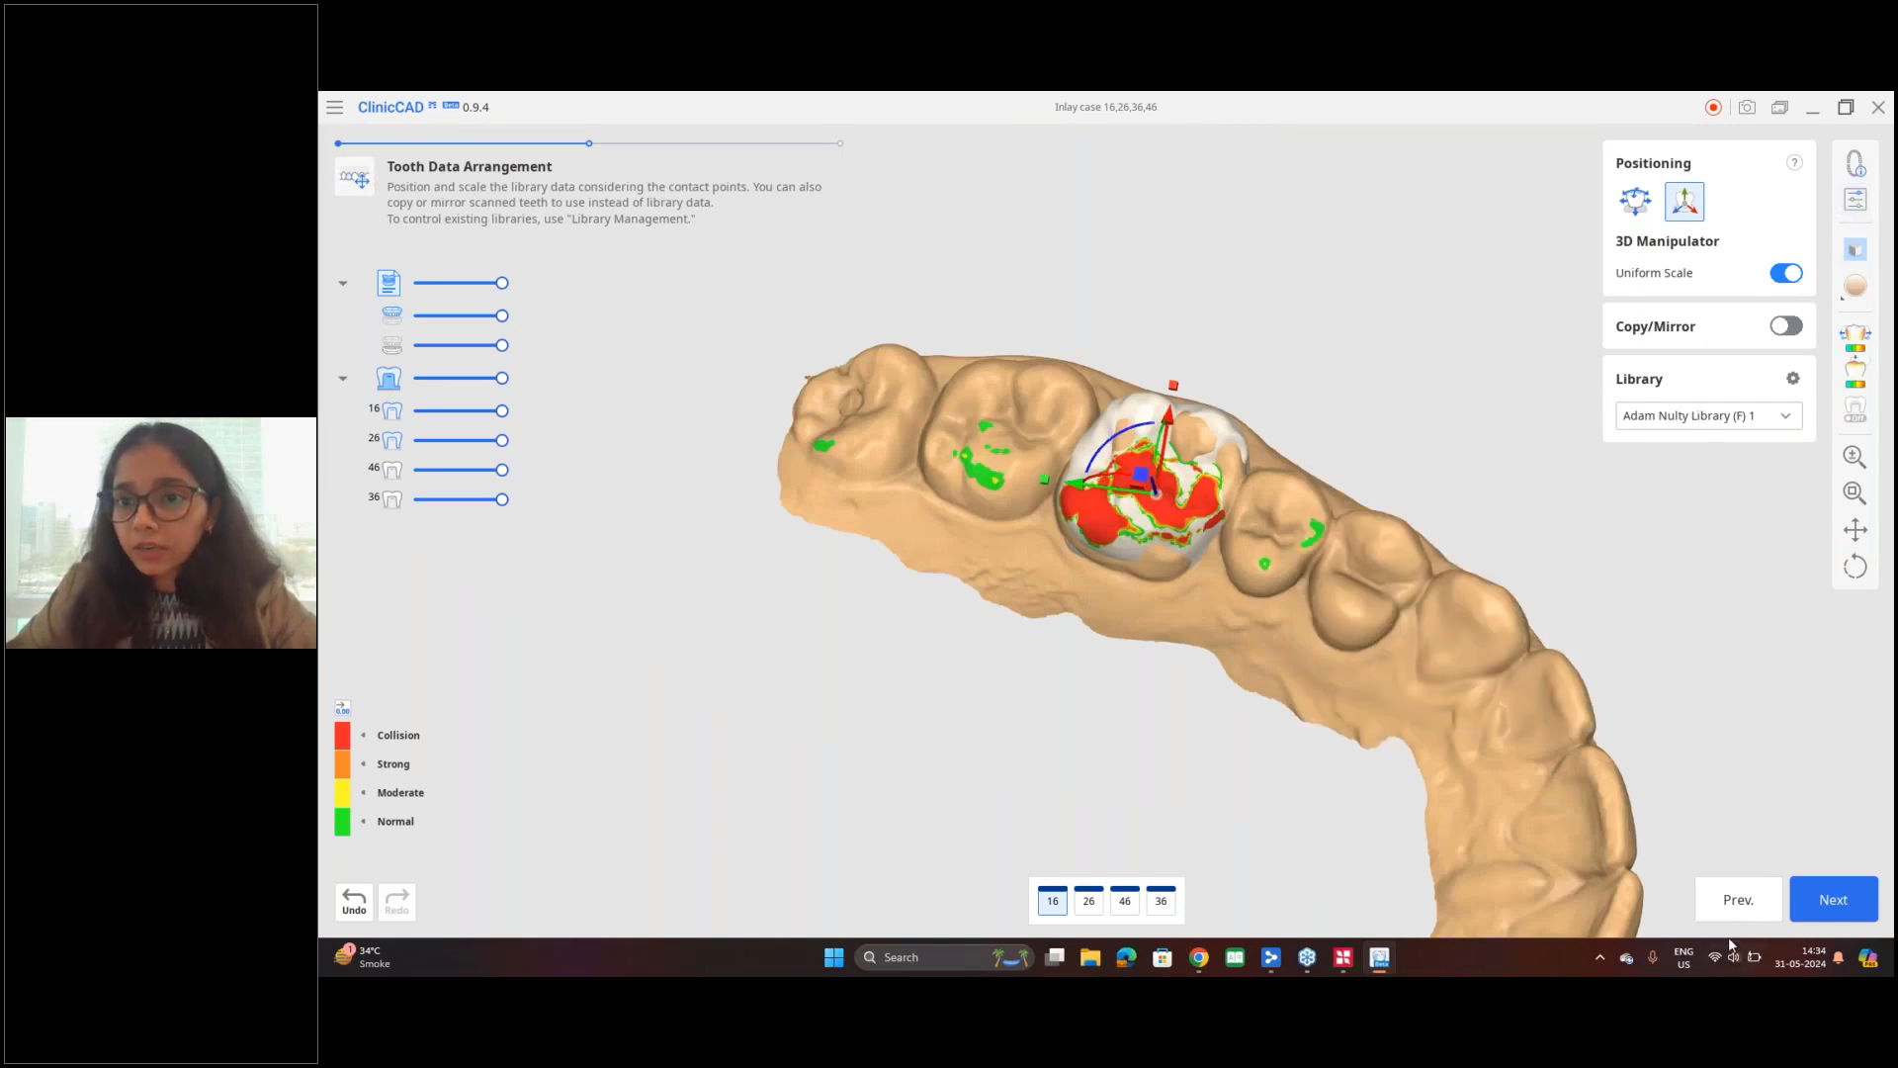
Step: Apply the tooth arrangement, proceed to the final design of the inlays, and select the tooth 26 restoration
left_click(1833, 899)
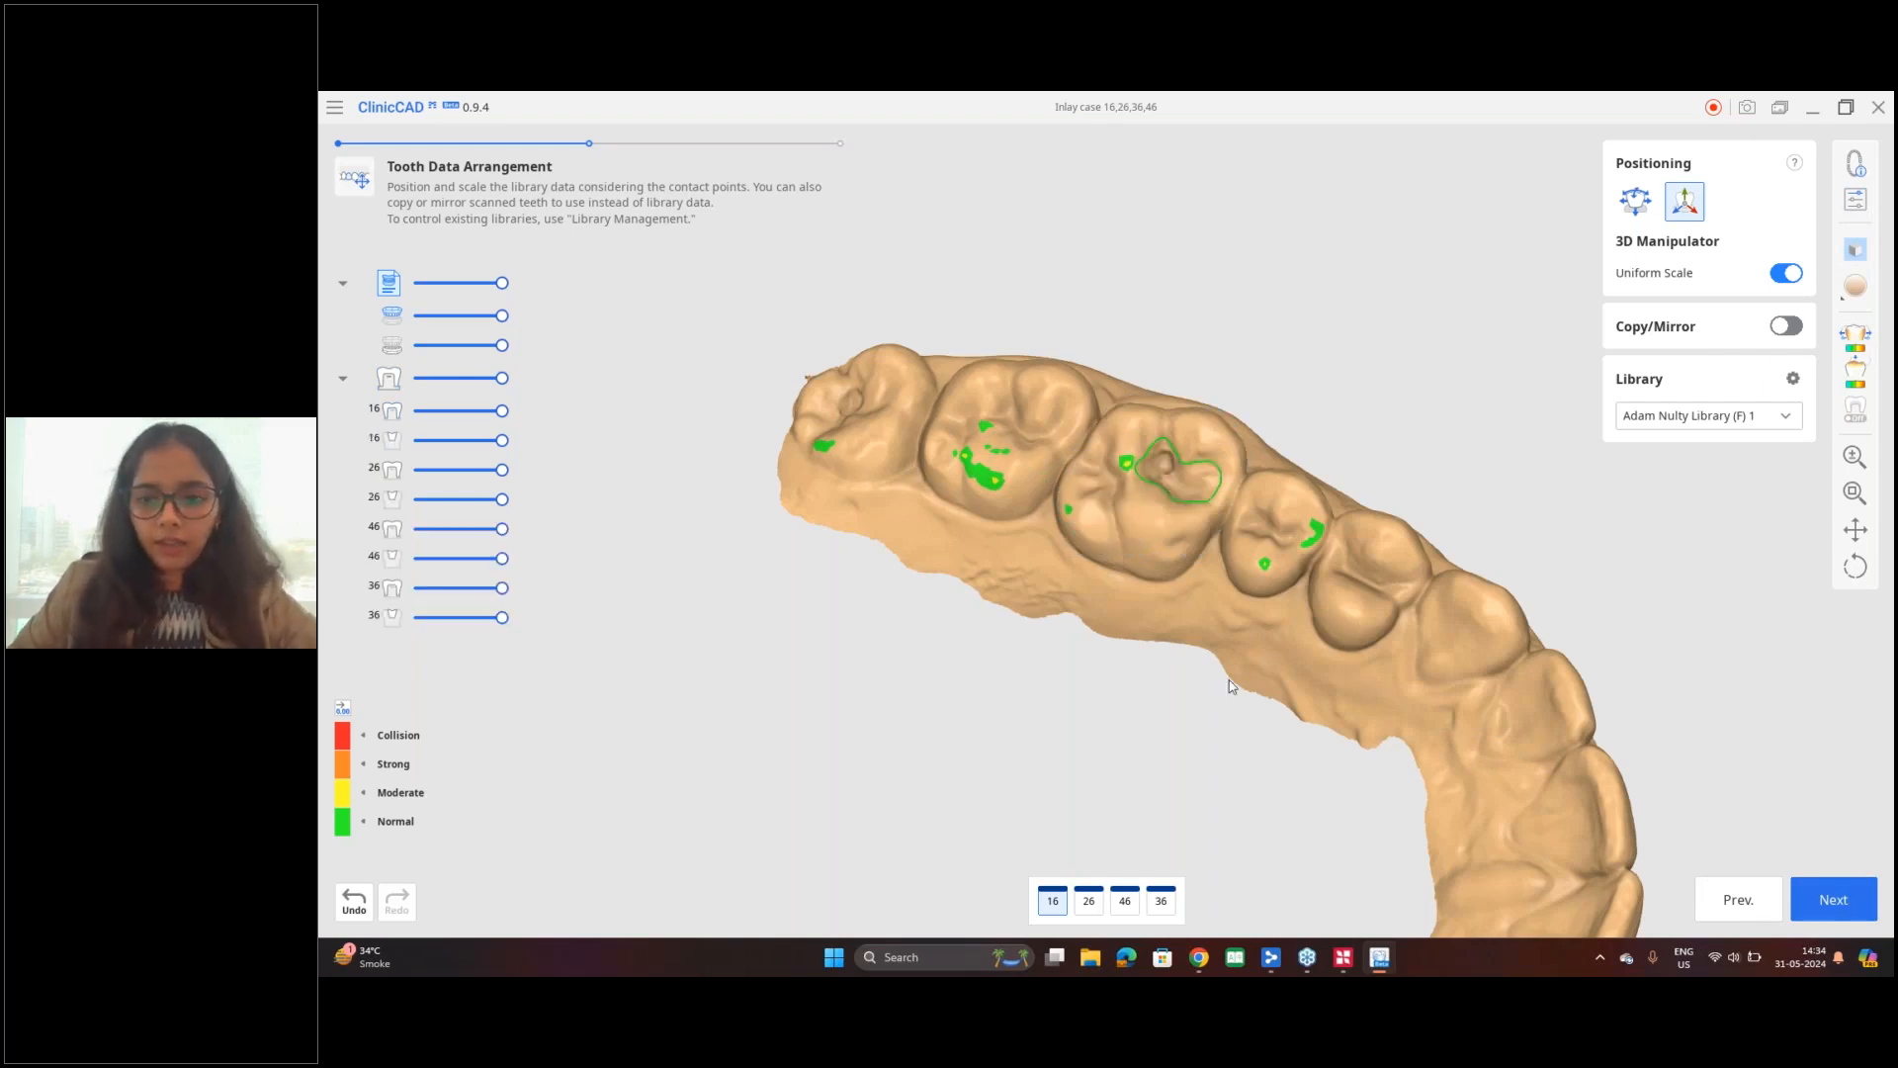
middle_click_drag(1223, 681, 1001, 348)
scroll(1098, 644, "down", 3)
middle_click_drag(1097, 644, 1156, 529)
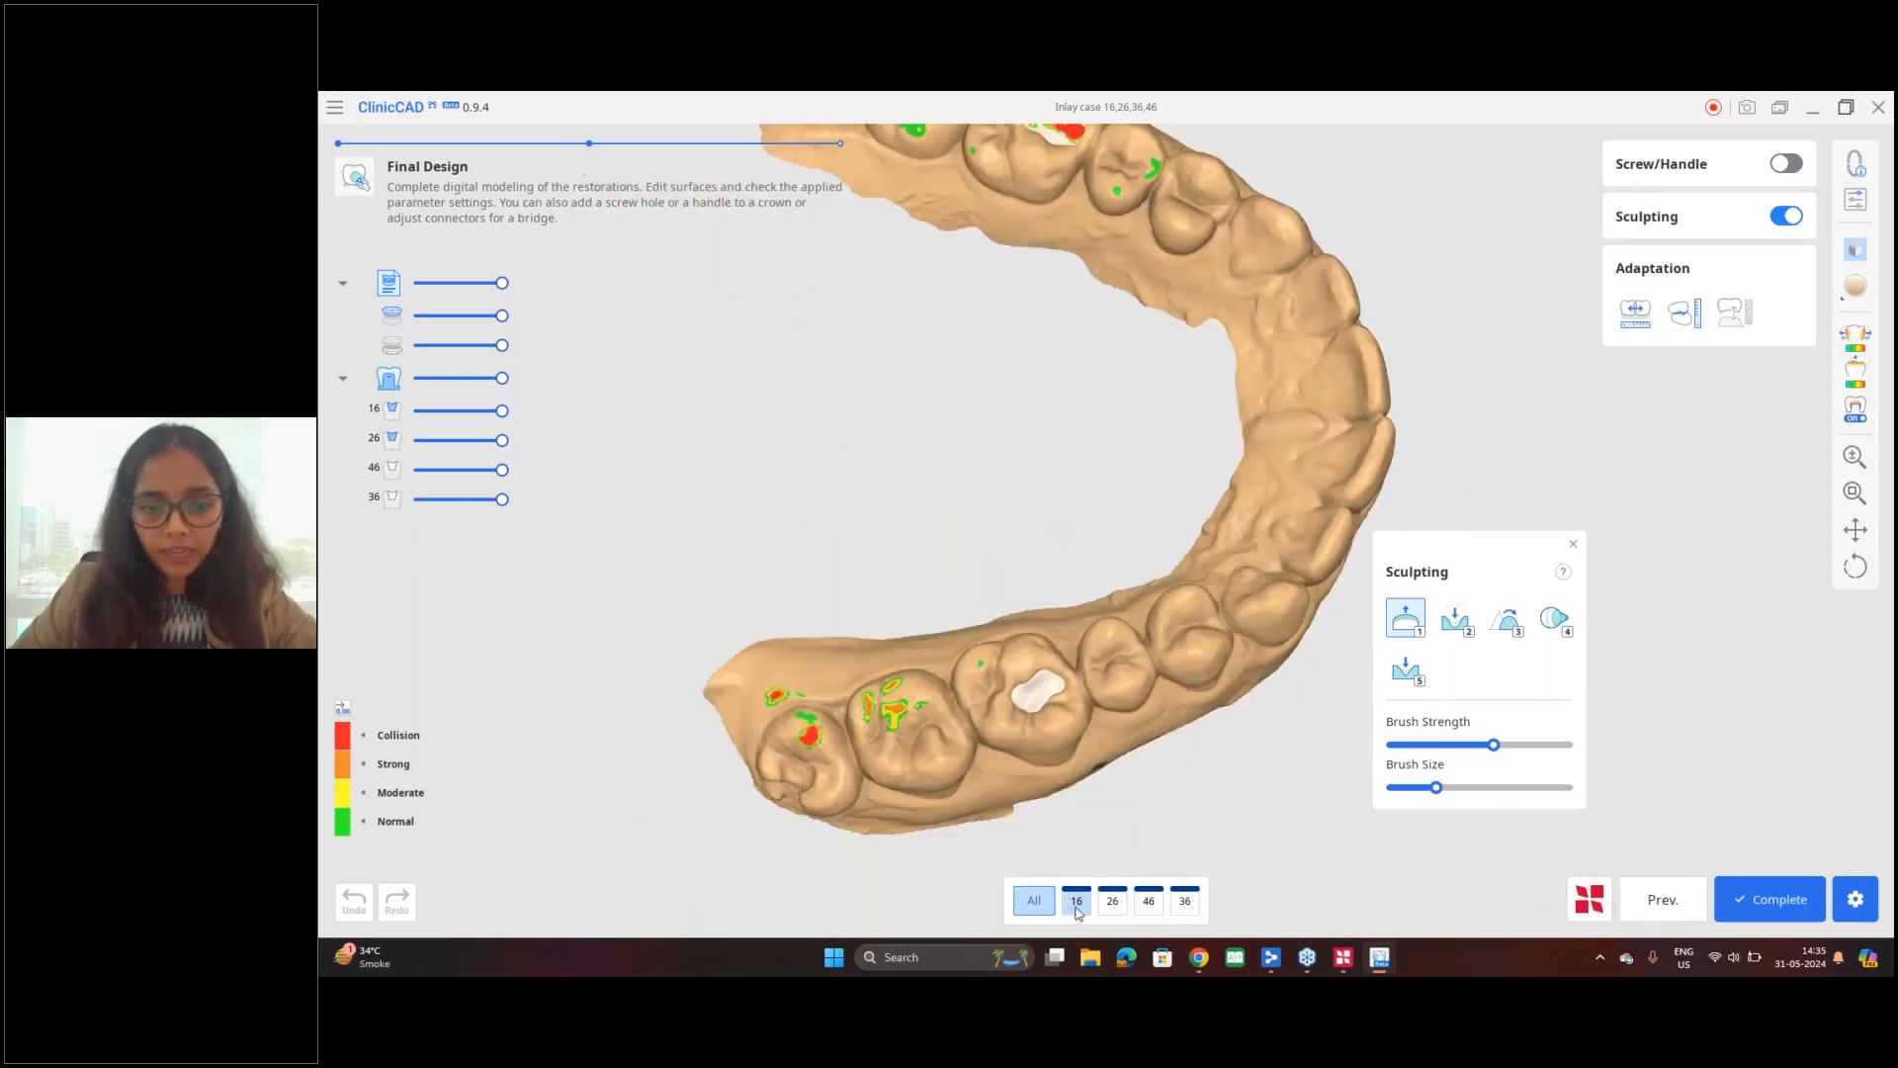
scroll(1032, 753, "up", 3)
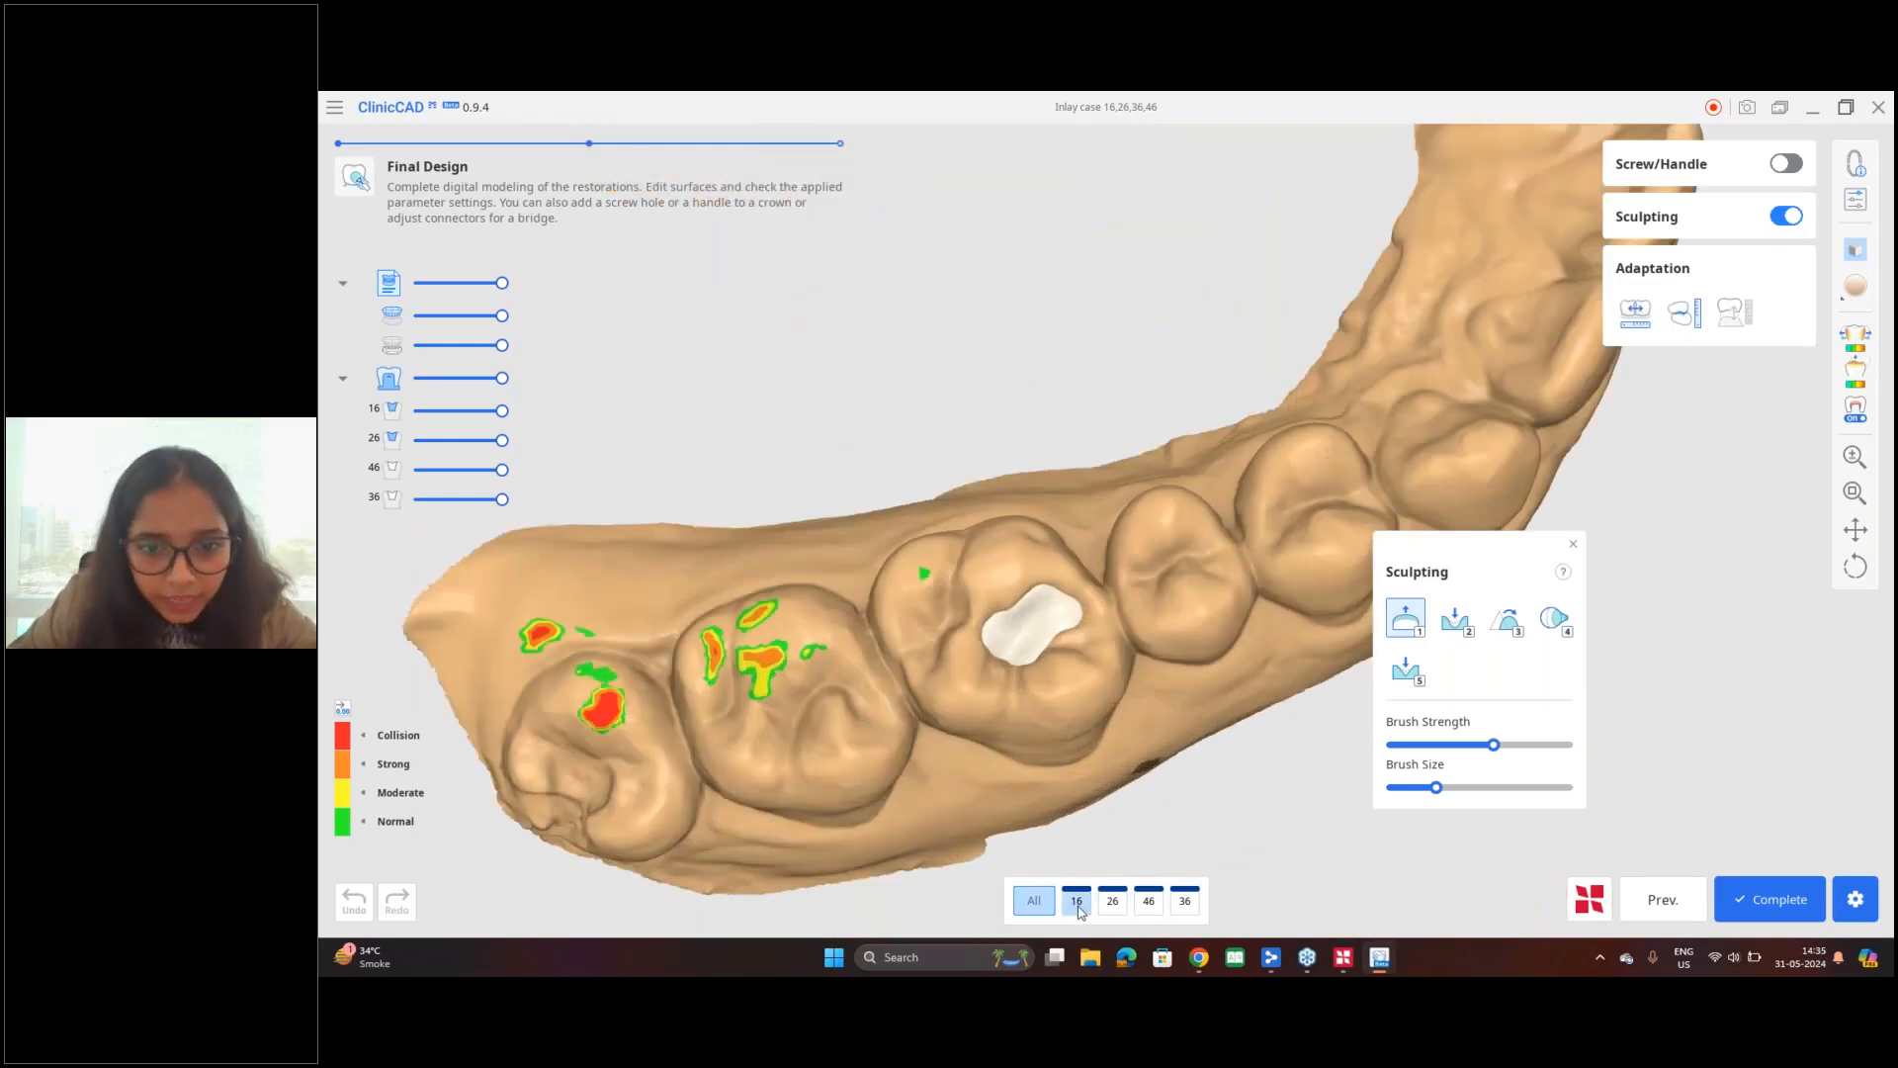
left_click(1112, 902)
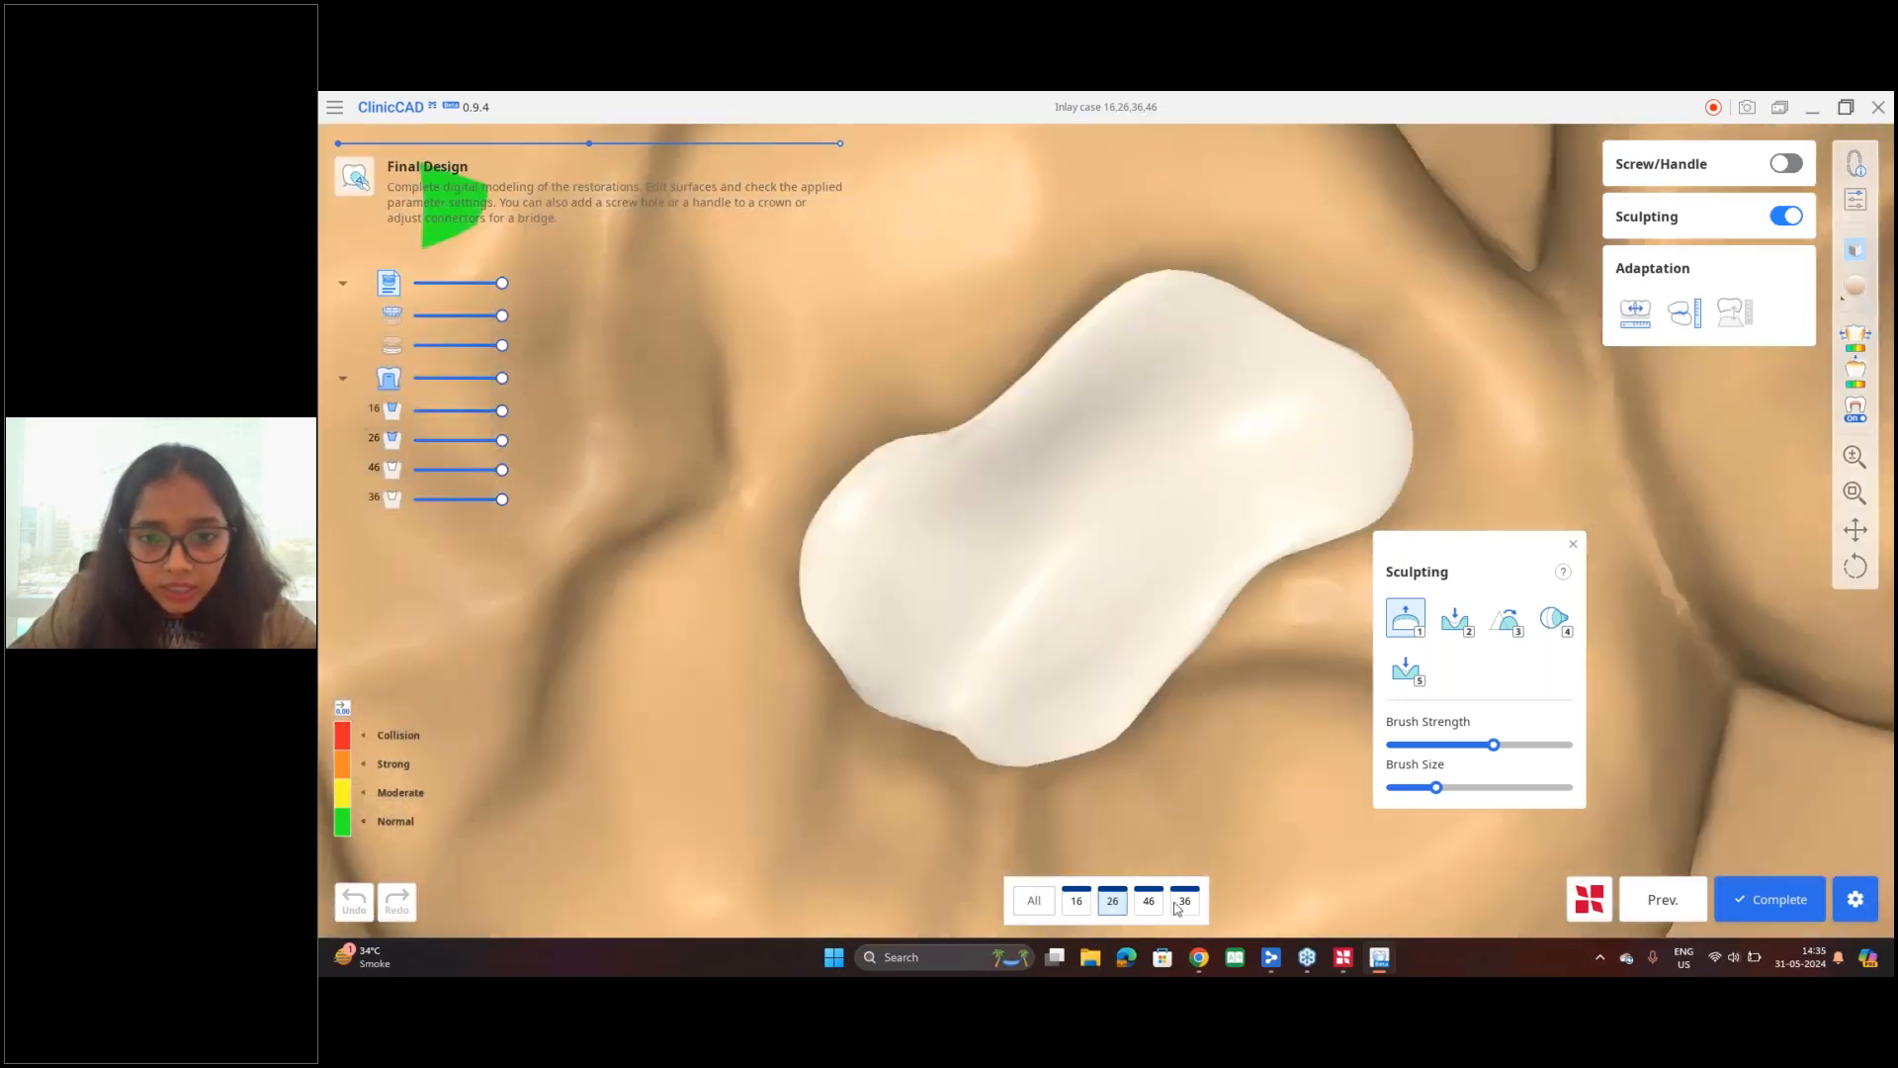
Step: Review the restorations of teeth 46 and 36, and bring the tooth 16 inlay into view for editing
left_click(1148, 900)
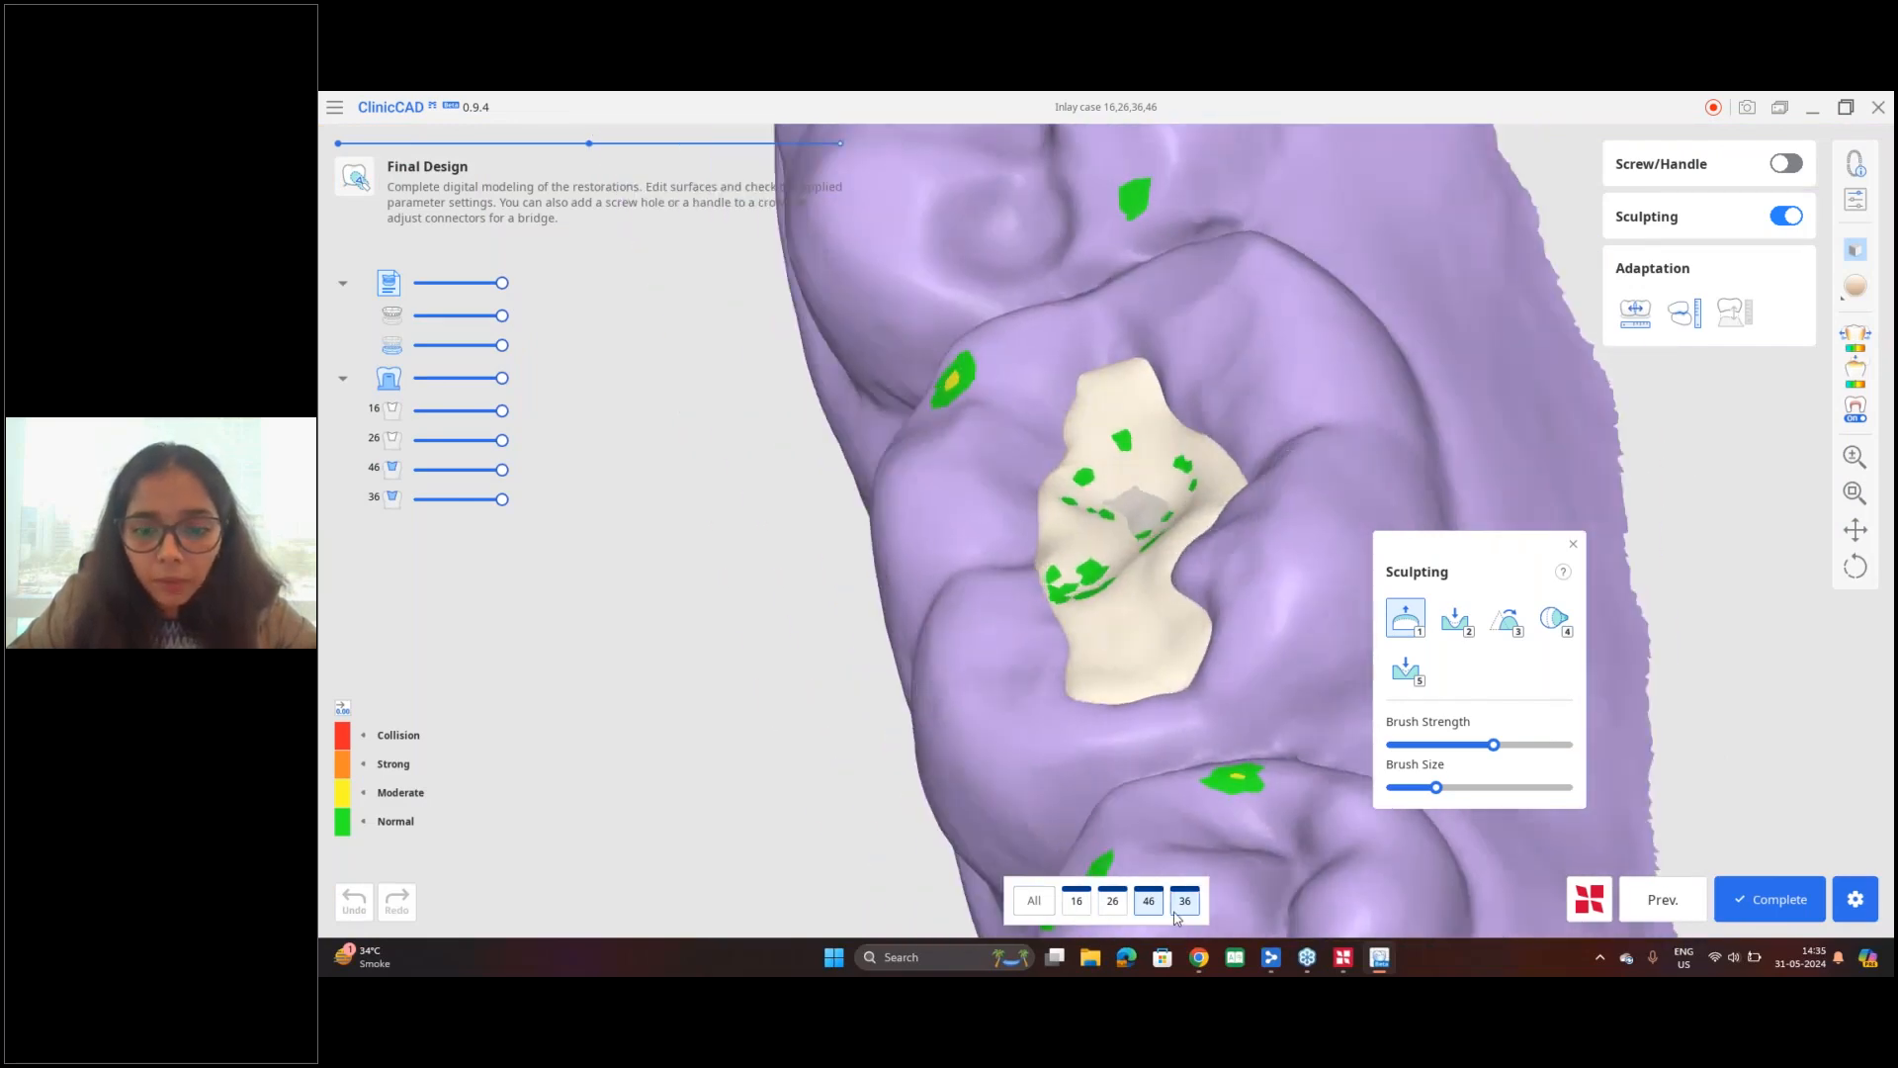
left_click(1177, 911)
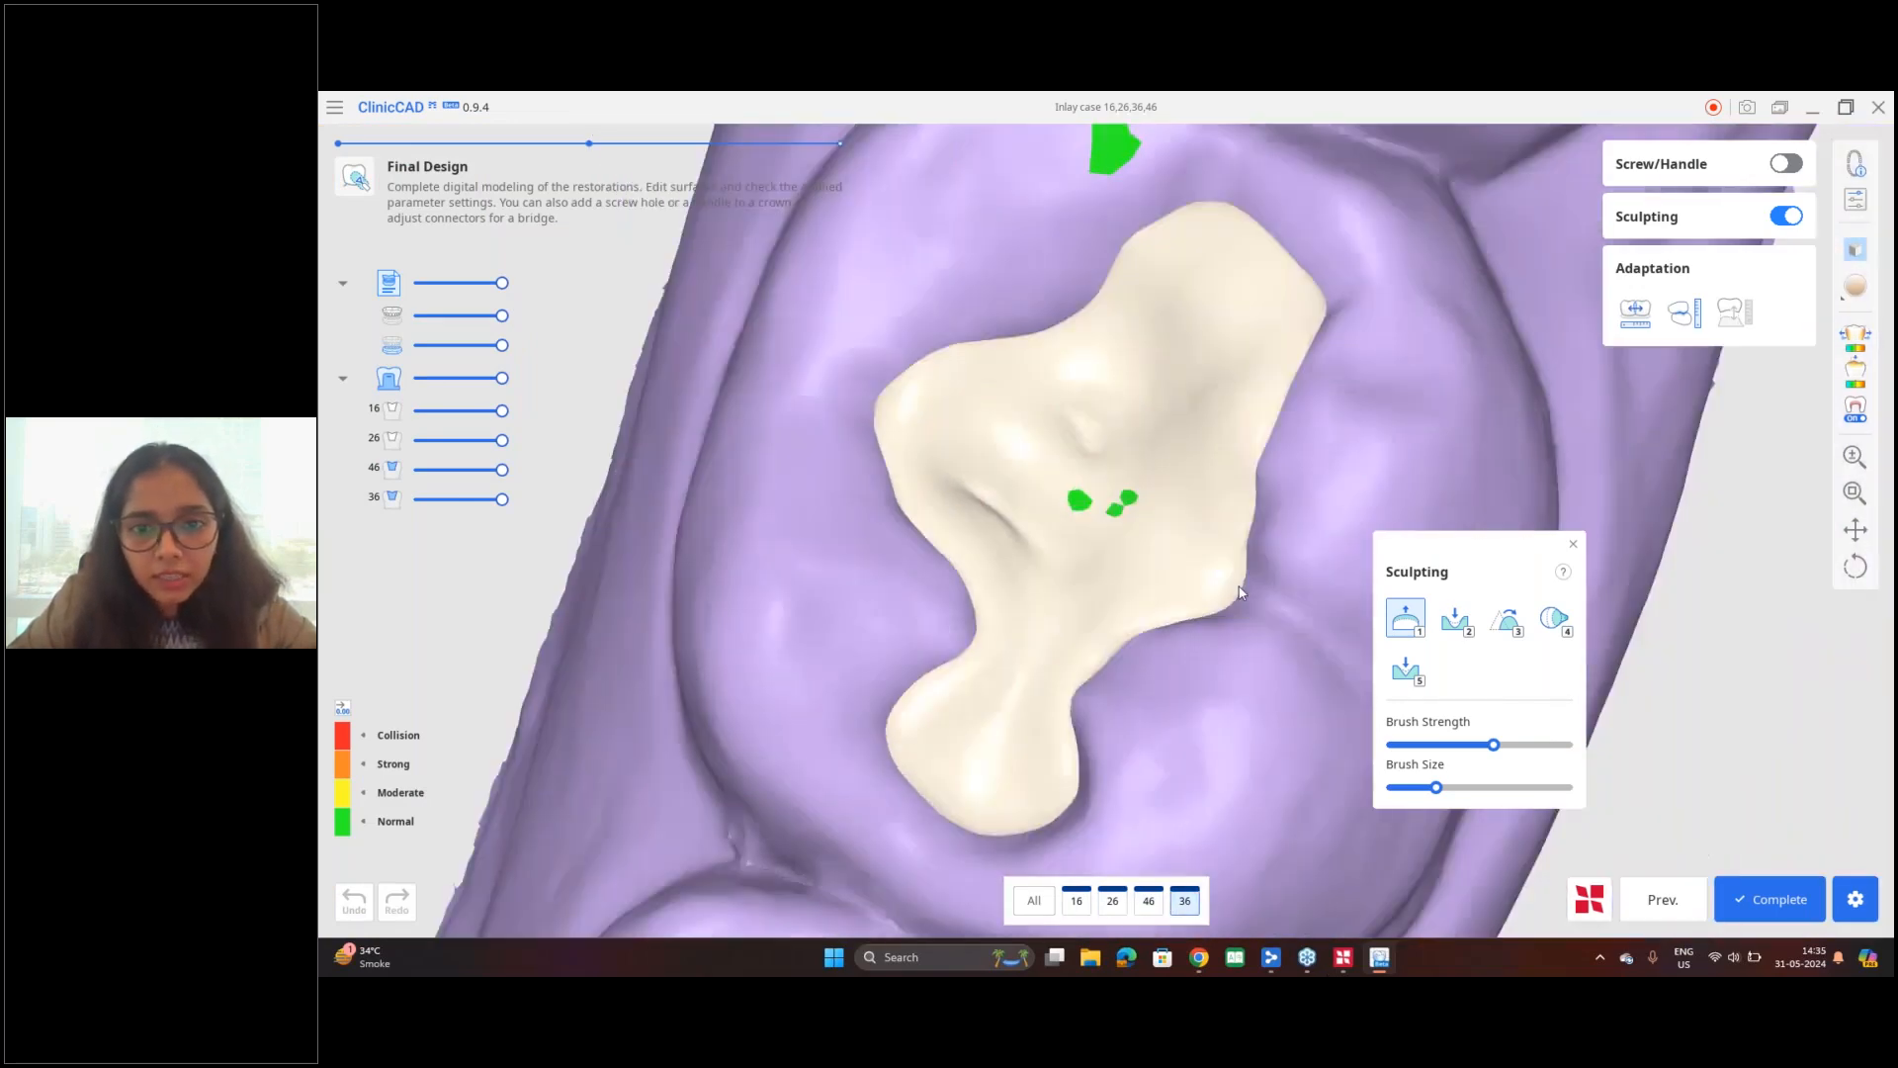
left_click(1079, 901)
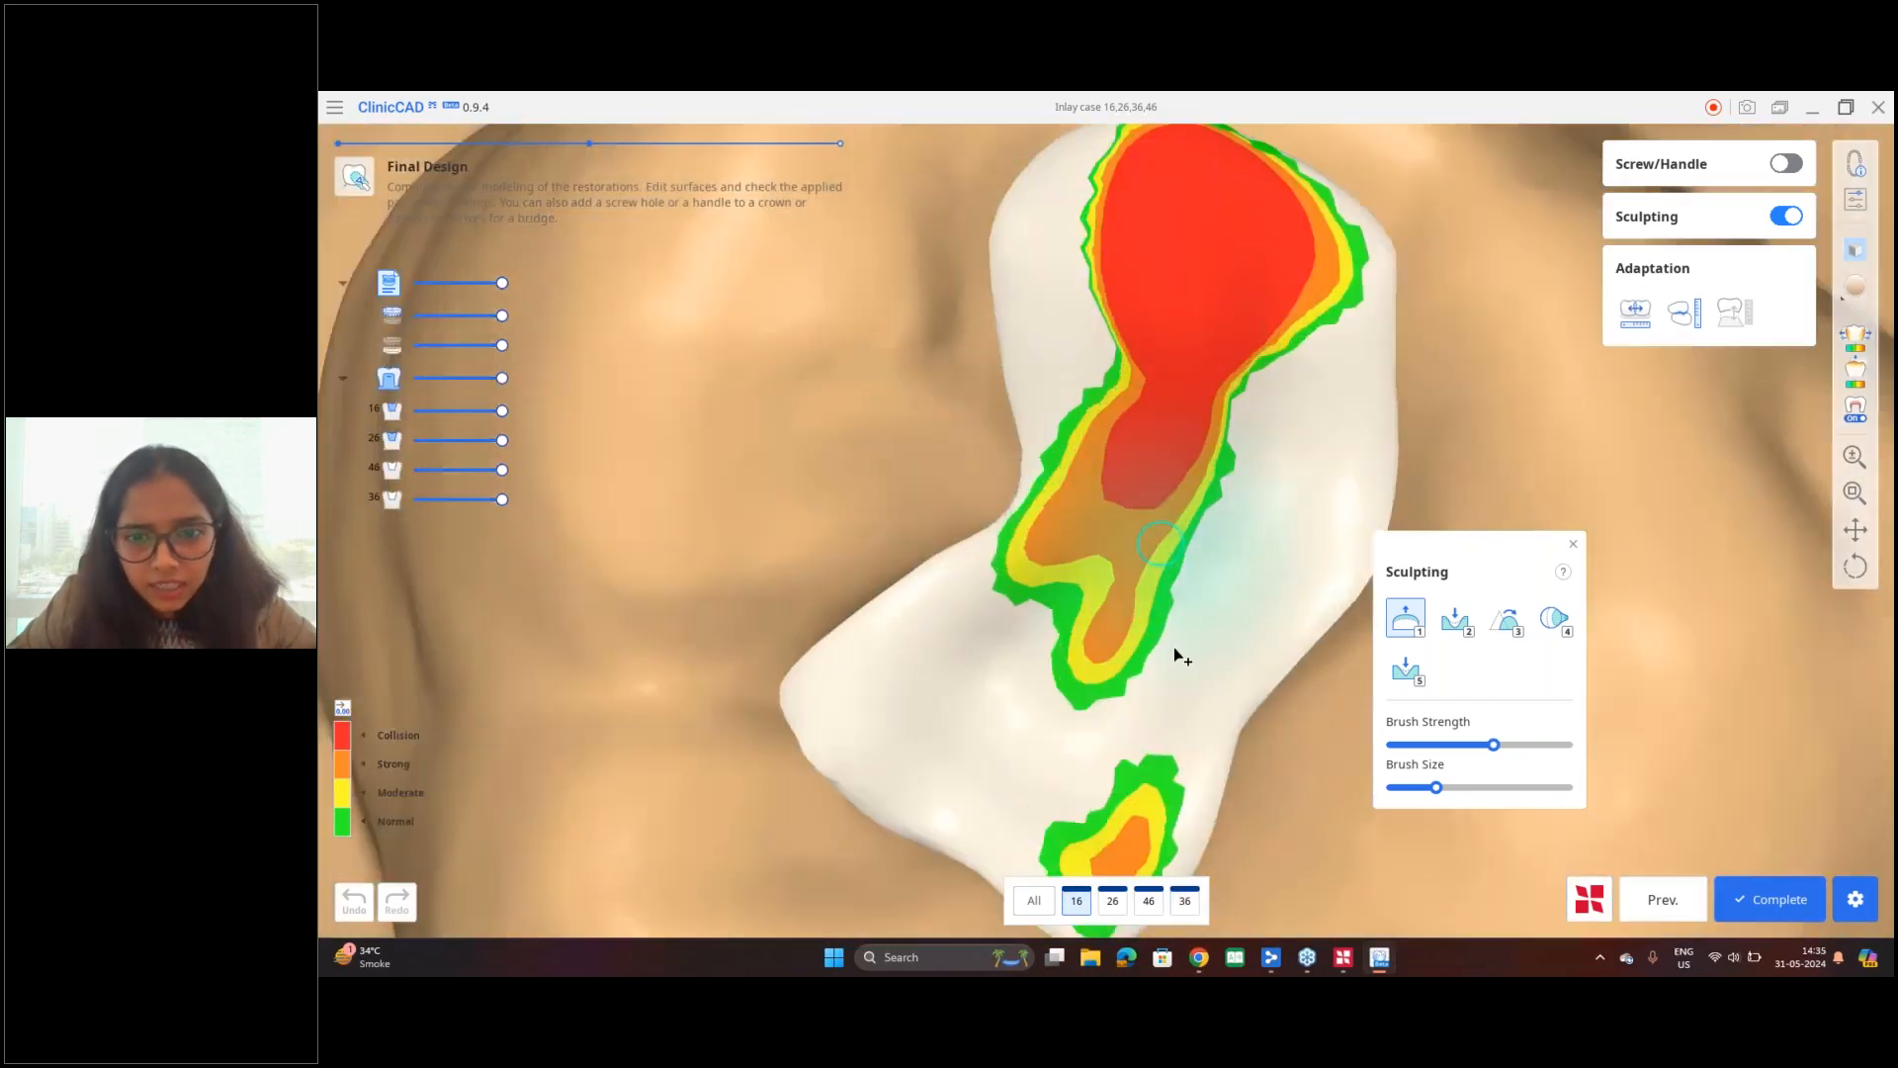
mouse_move(1172, 646)
right_mouse_down()
mouse_move(984, 432)
mouse_move(1121, 510)
mouse_move(1018, 539)
right_mouse_up()
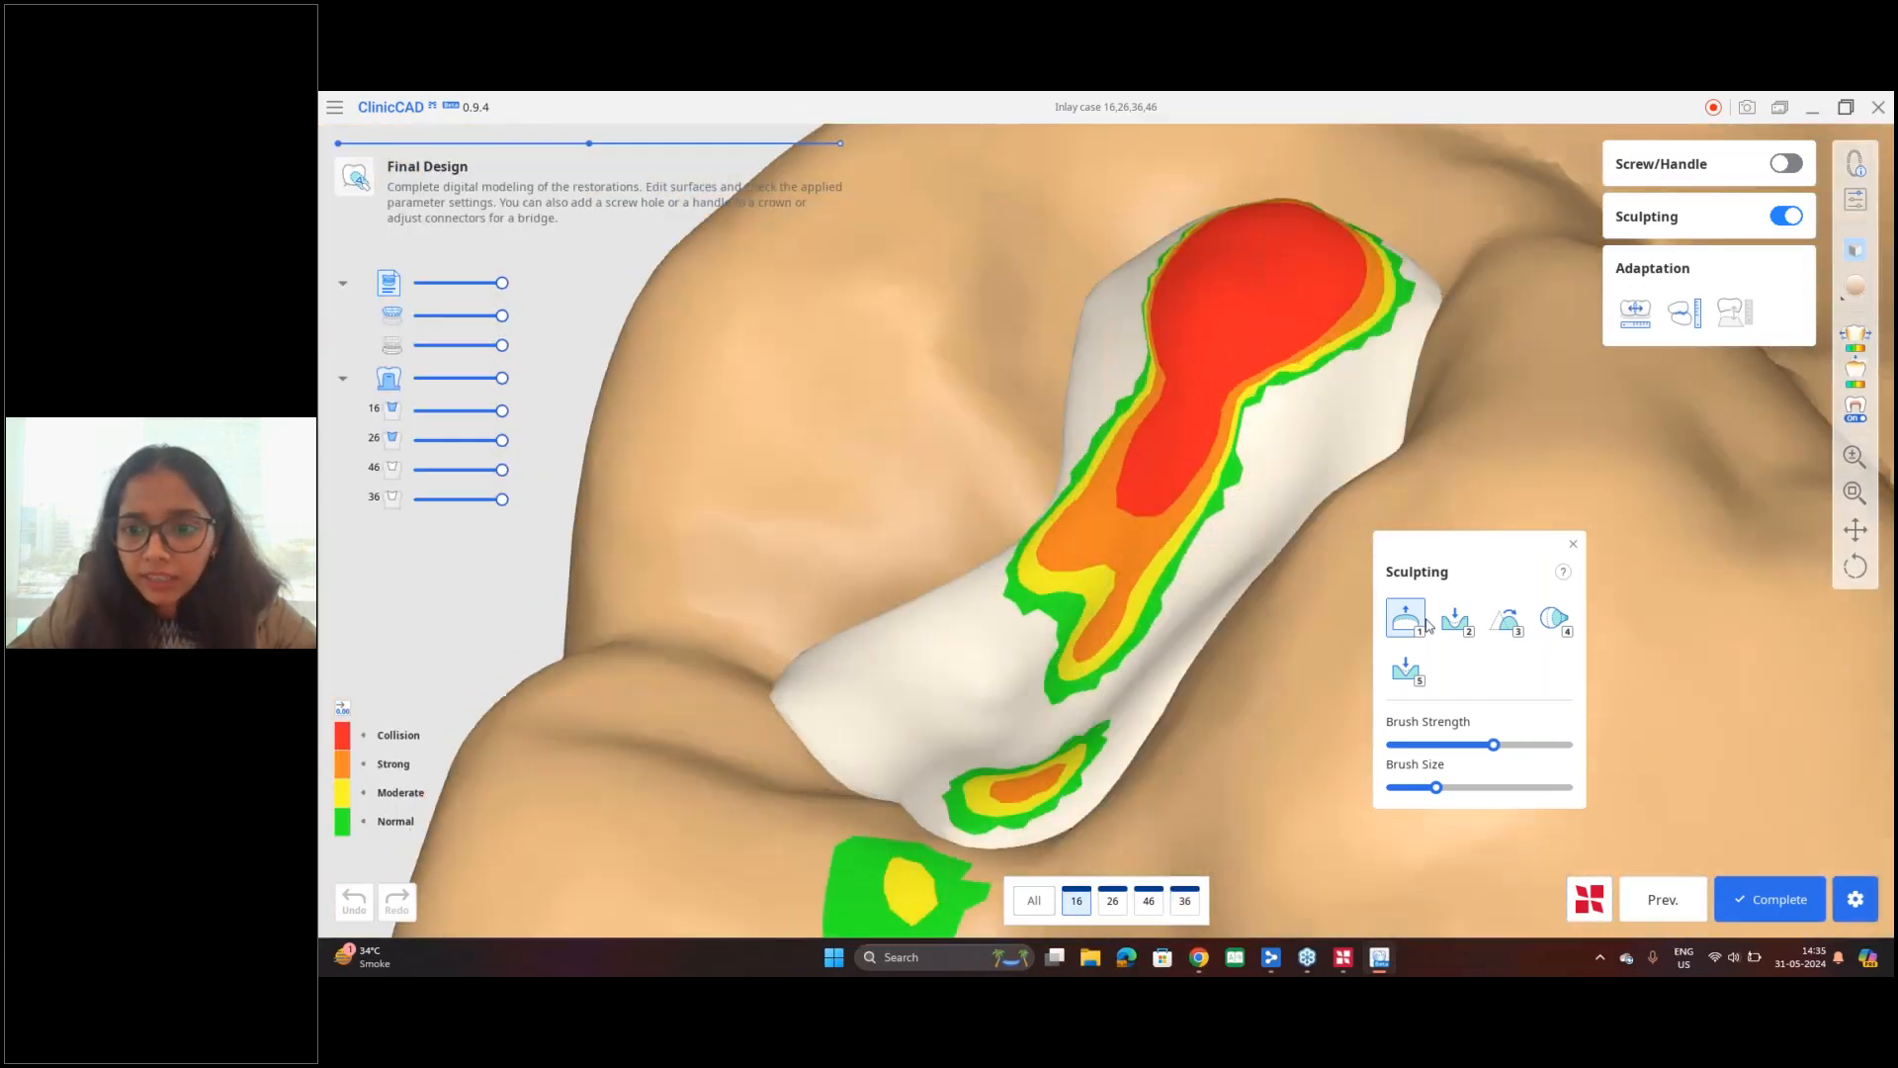
Step: Morph the tooth 16 inlay's occlusal surface to relieve the collision areas with the antagonist
left_click(1546, 623)
right_click_drag(1219, 519, 897, 589)
left_click_drag(989, 445, 1005, 507)
right_click_drag(1030, 501, 1426, 469)
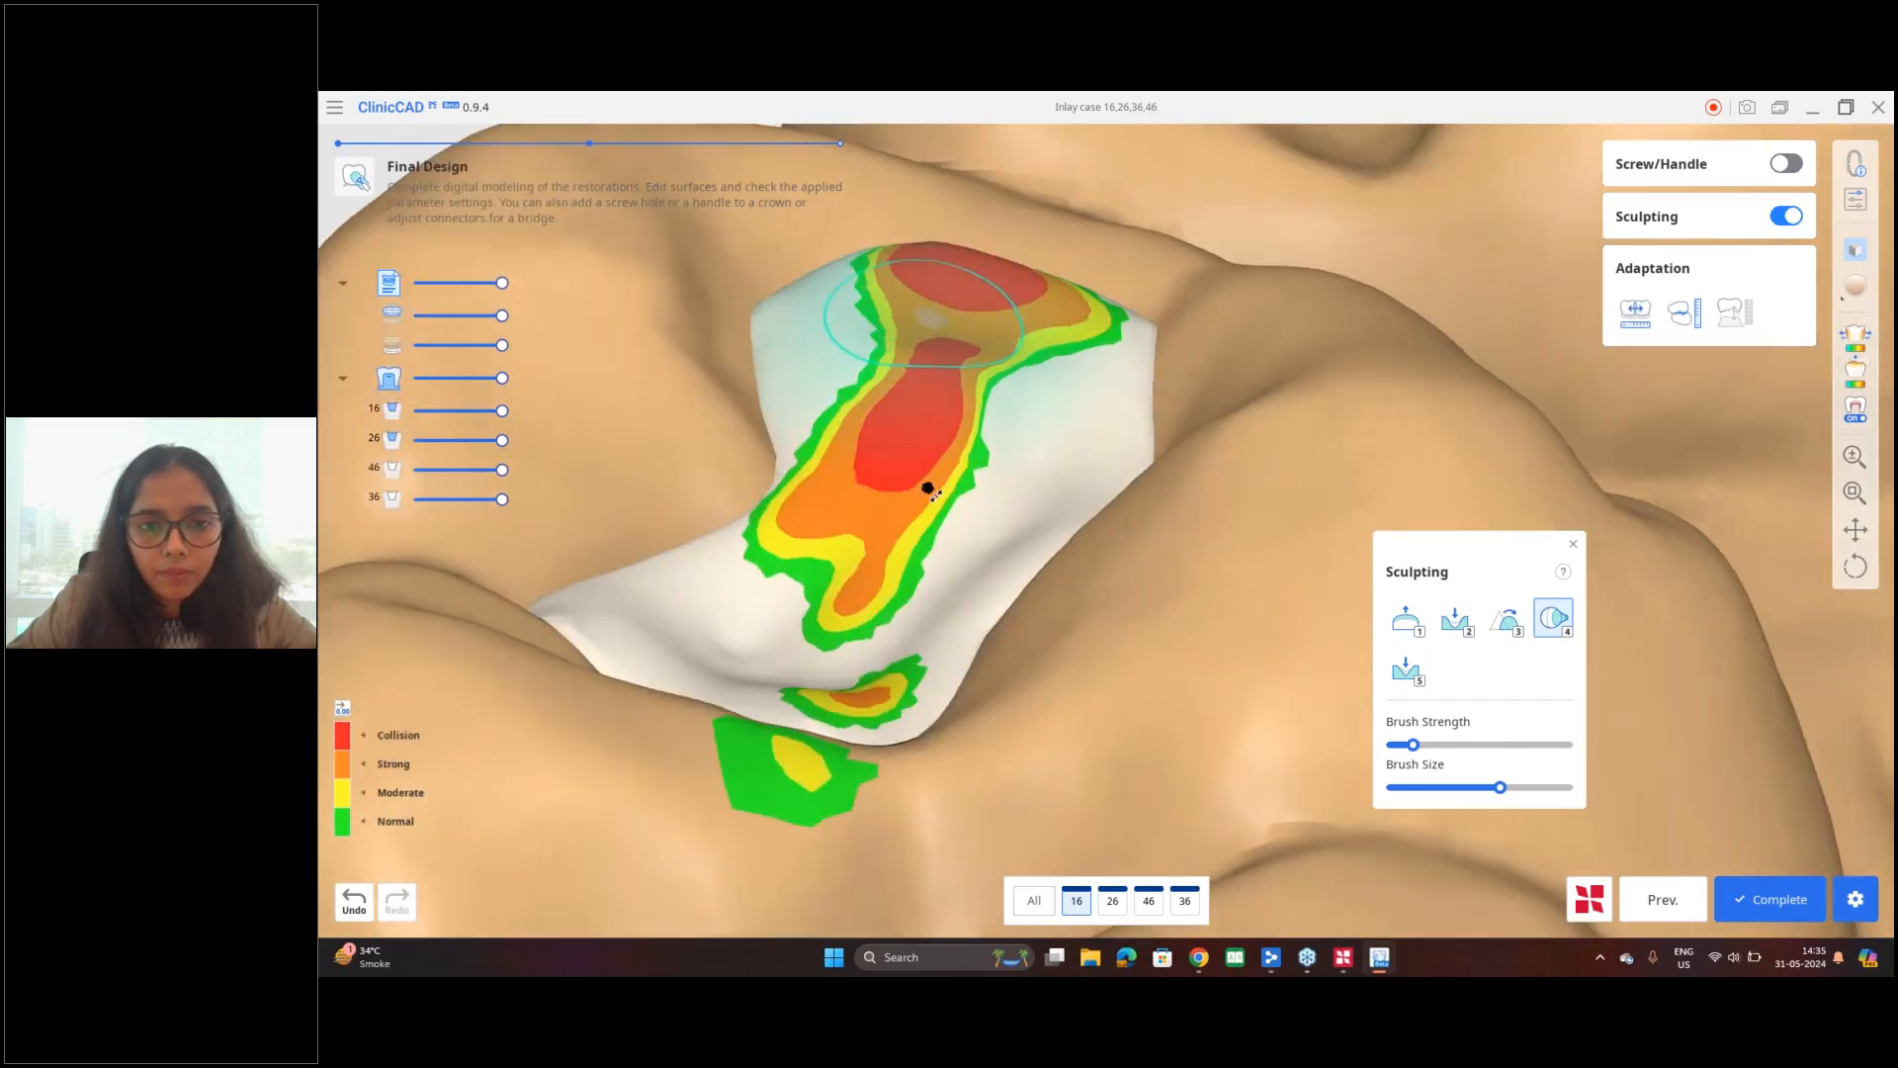
left_click_drag(996, 465, 995, 563)
right_click_drag(996, 564, 940, 435)
left_click_drag(922, 437, 928, 494)
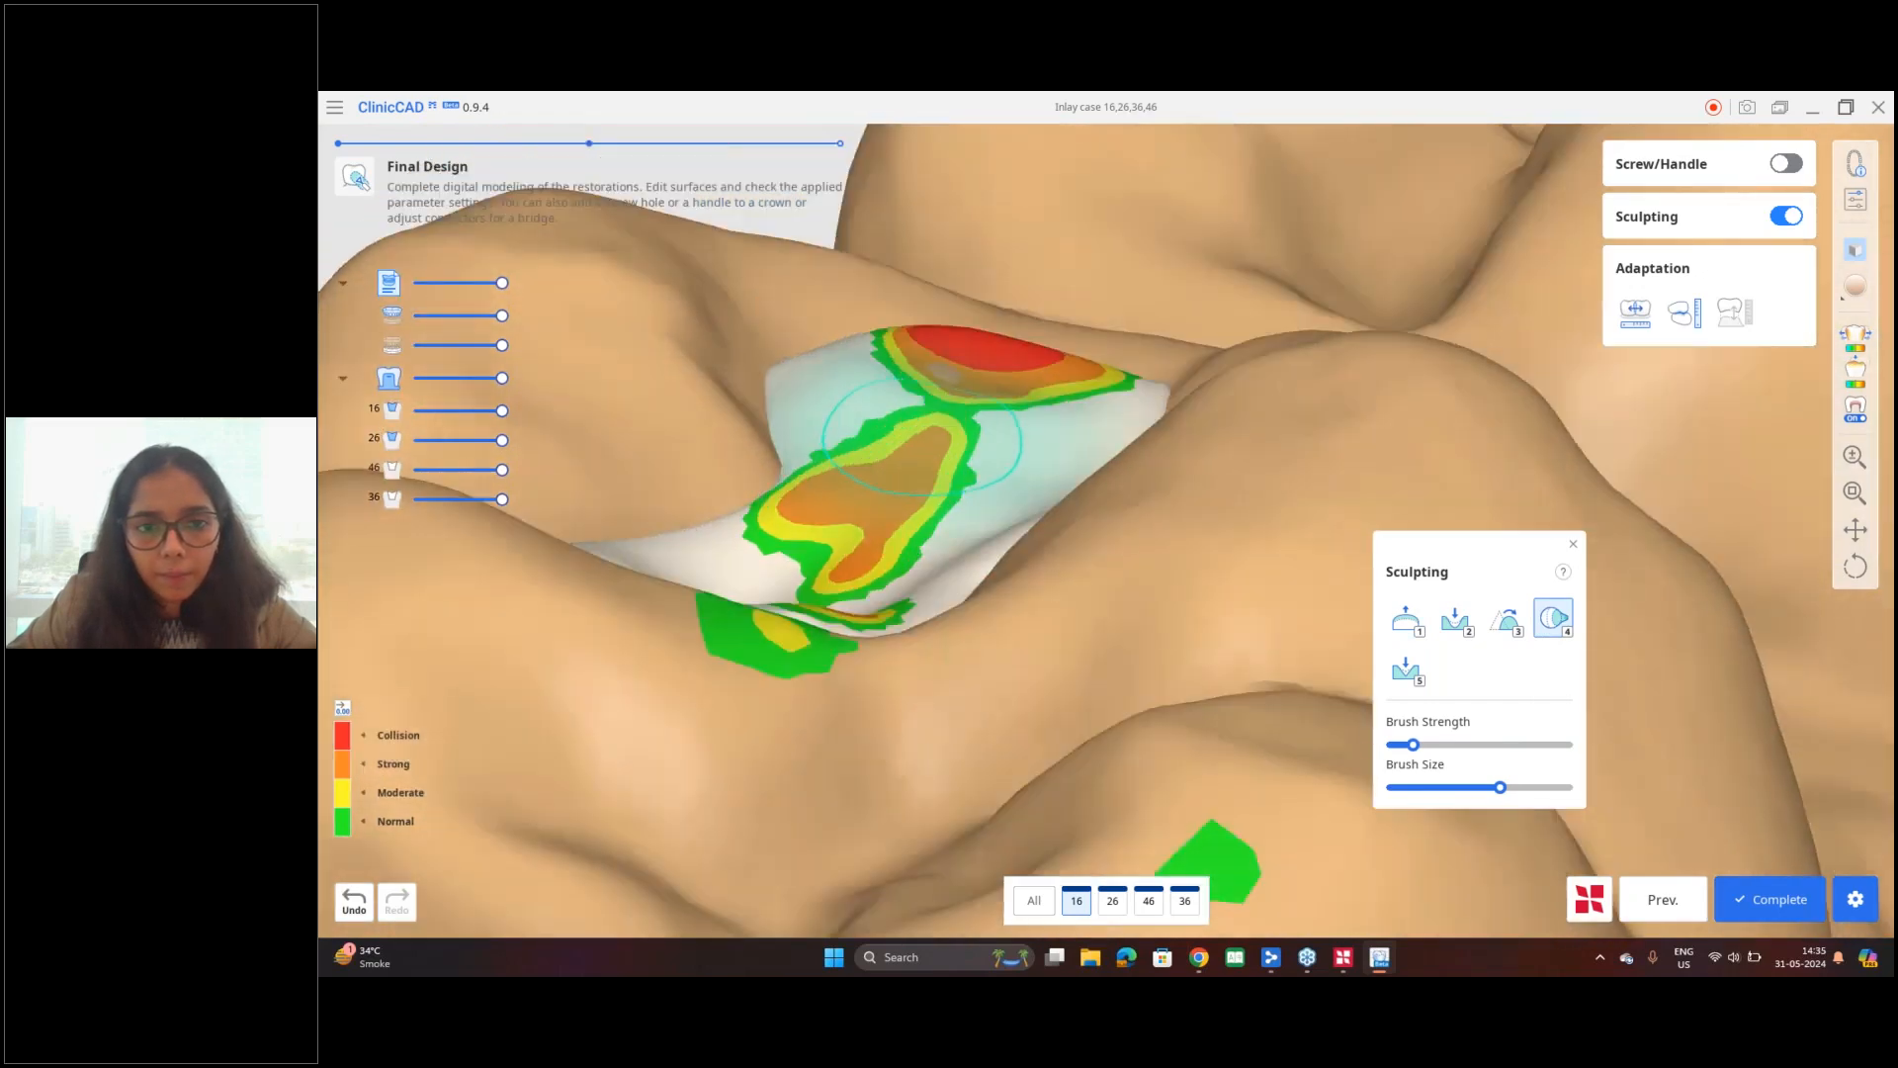
right_click_drag(1042, 383, 991, 486)
Step: Increase the Morph brush strength, reduce its size, and reshape the tooth 16 inlay's remaining heavy contact areas
left_click(1462, 745)
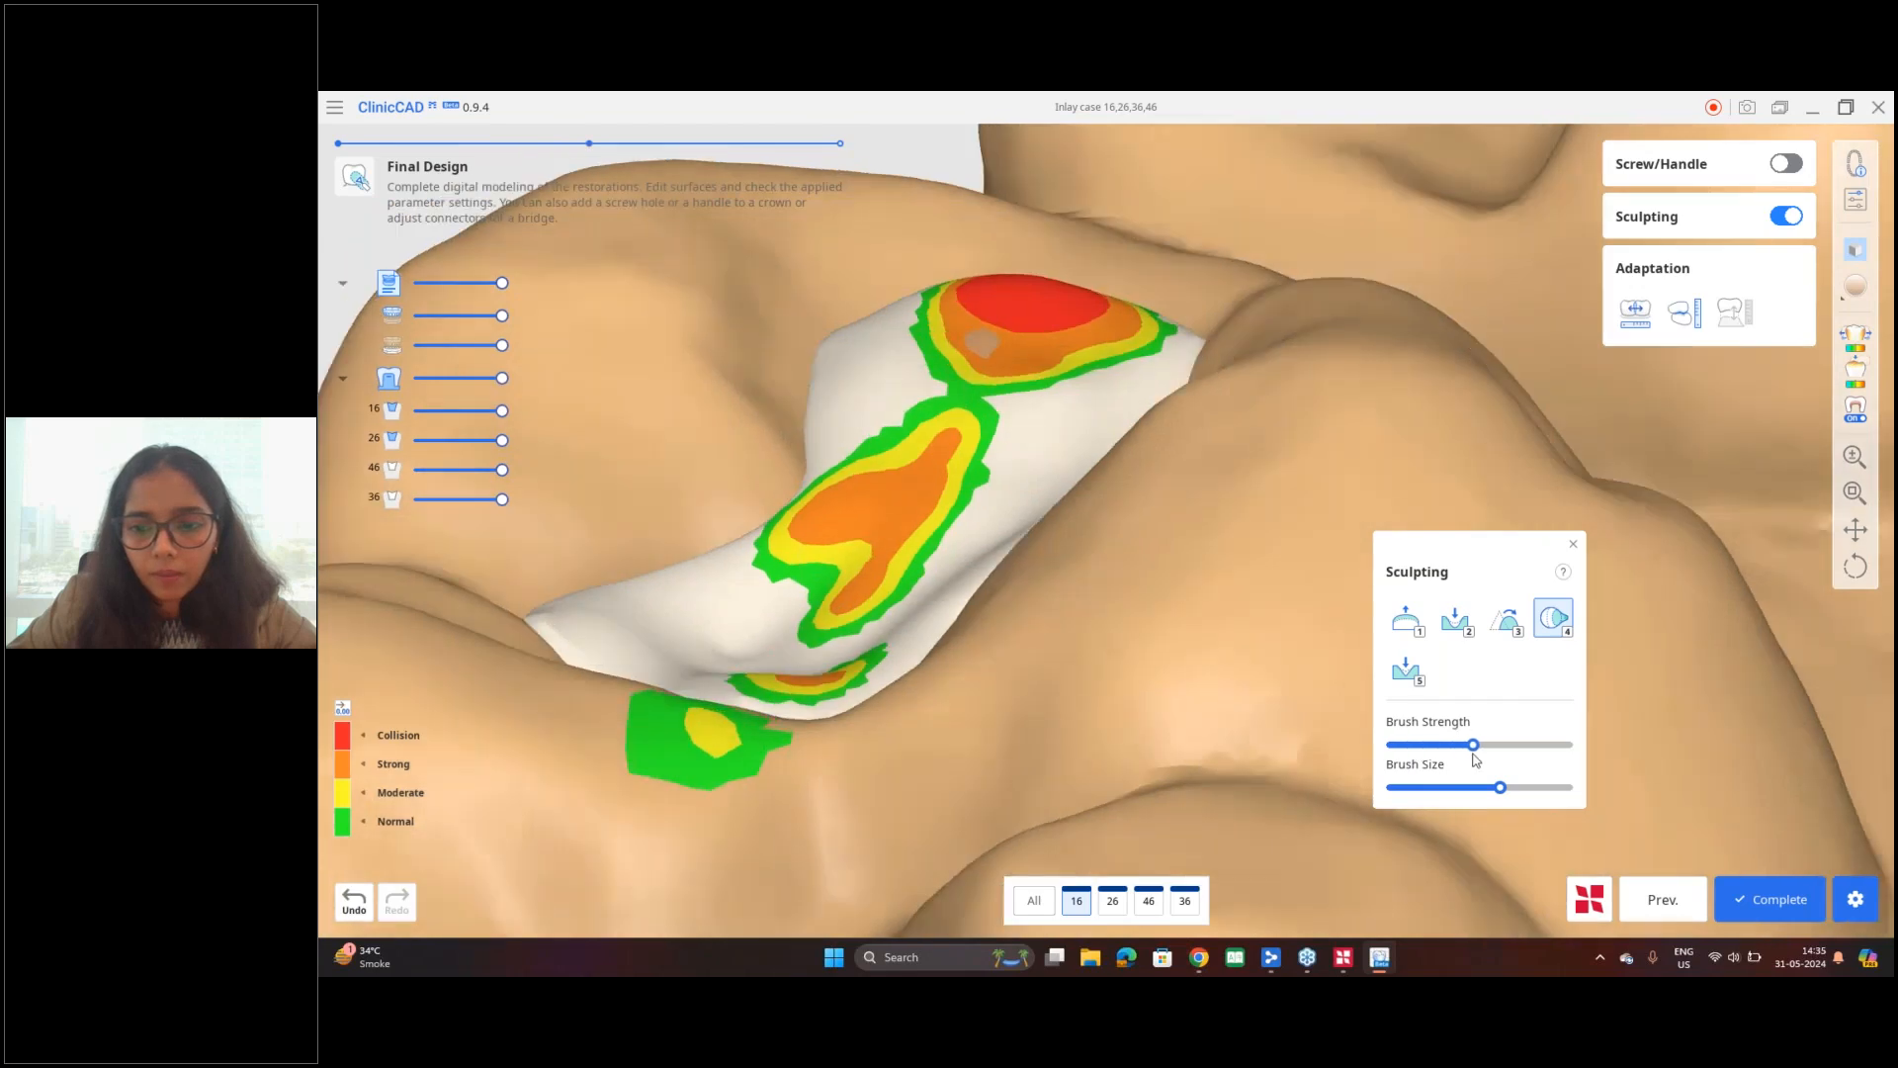
left_click_drag(1511, 790, 1474, 788)
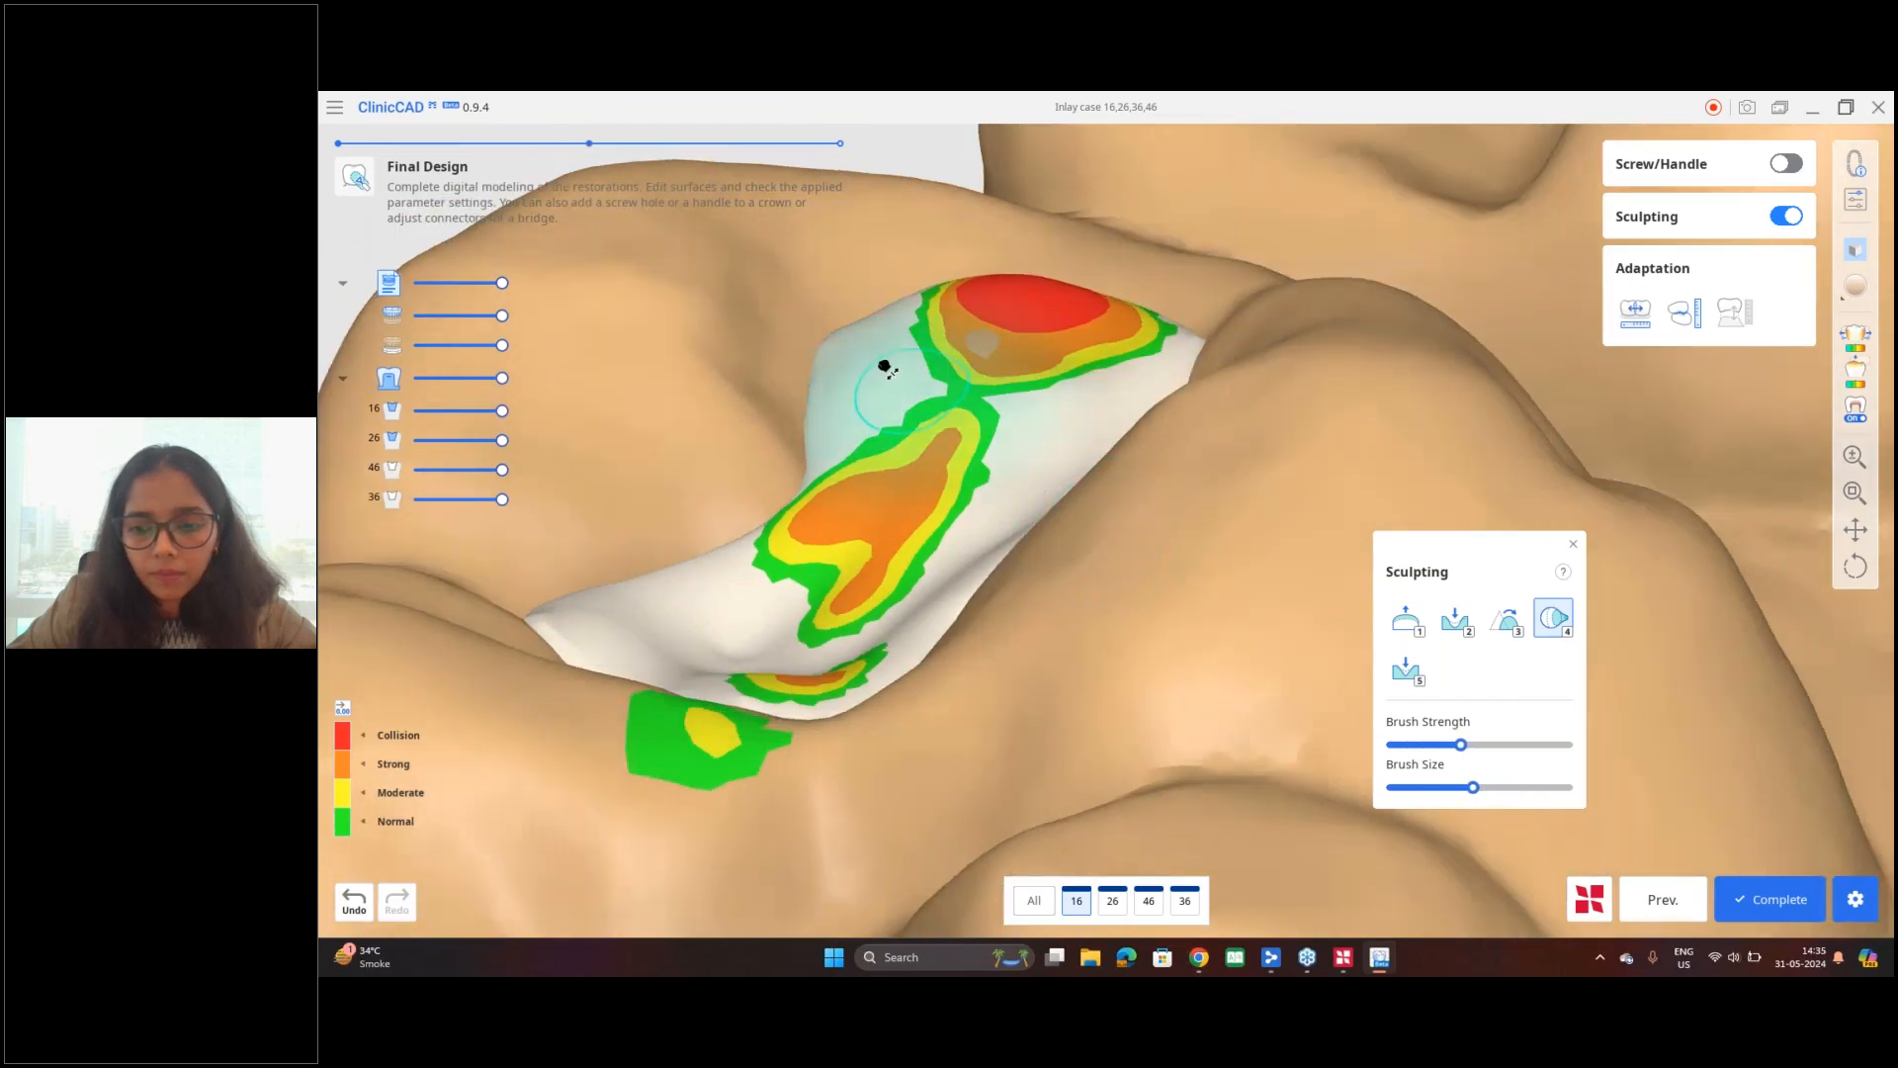
mouse_move(892, 371)
right_mouse_down()
mouse_move(803, 371)
mouse_move(840, 395)
right_mouse_up()
left_click(1492, 788)
left_click_drag(1058, 314, 1056, 309)
mouse_move(1094, 408)
right_mouse_down()
mouse_move(1051, 451)
mouse_move(971, 464)
mouse_move(1102, 449)
mouse_move(1105, 504)
right_mouse_up()
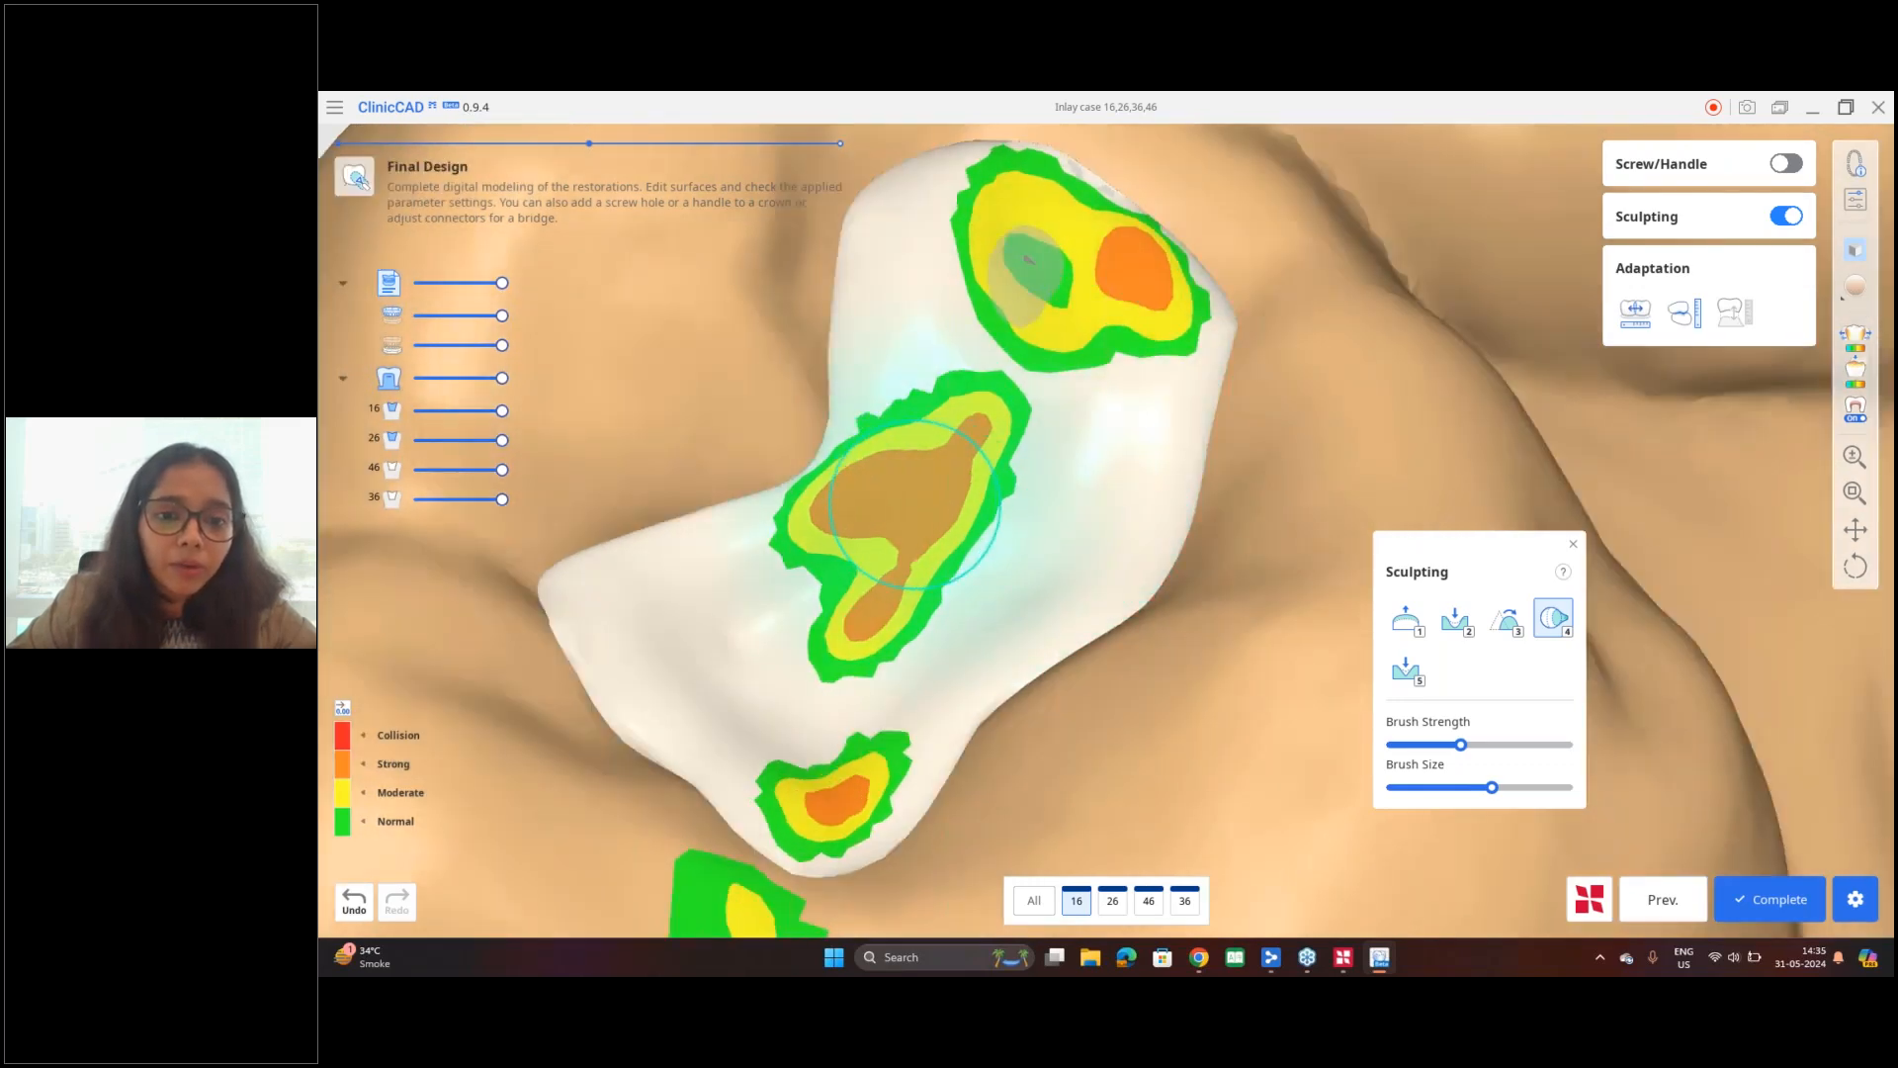
mouse_move(991, 554)
right_mouse_down()
mouse_move(824, 463)
mouse_move(976, 537)
right_mouse_up()
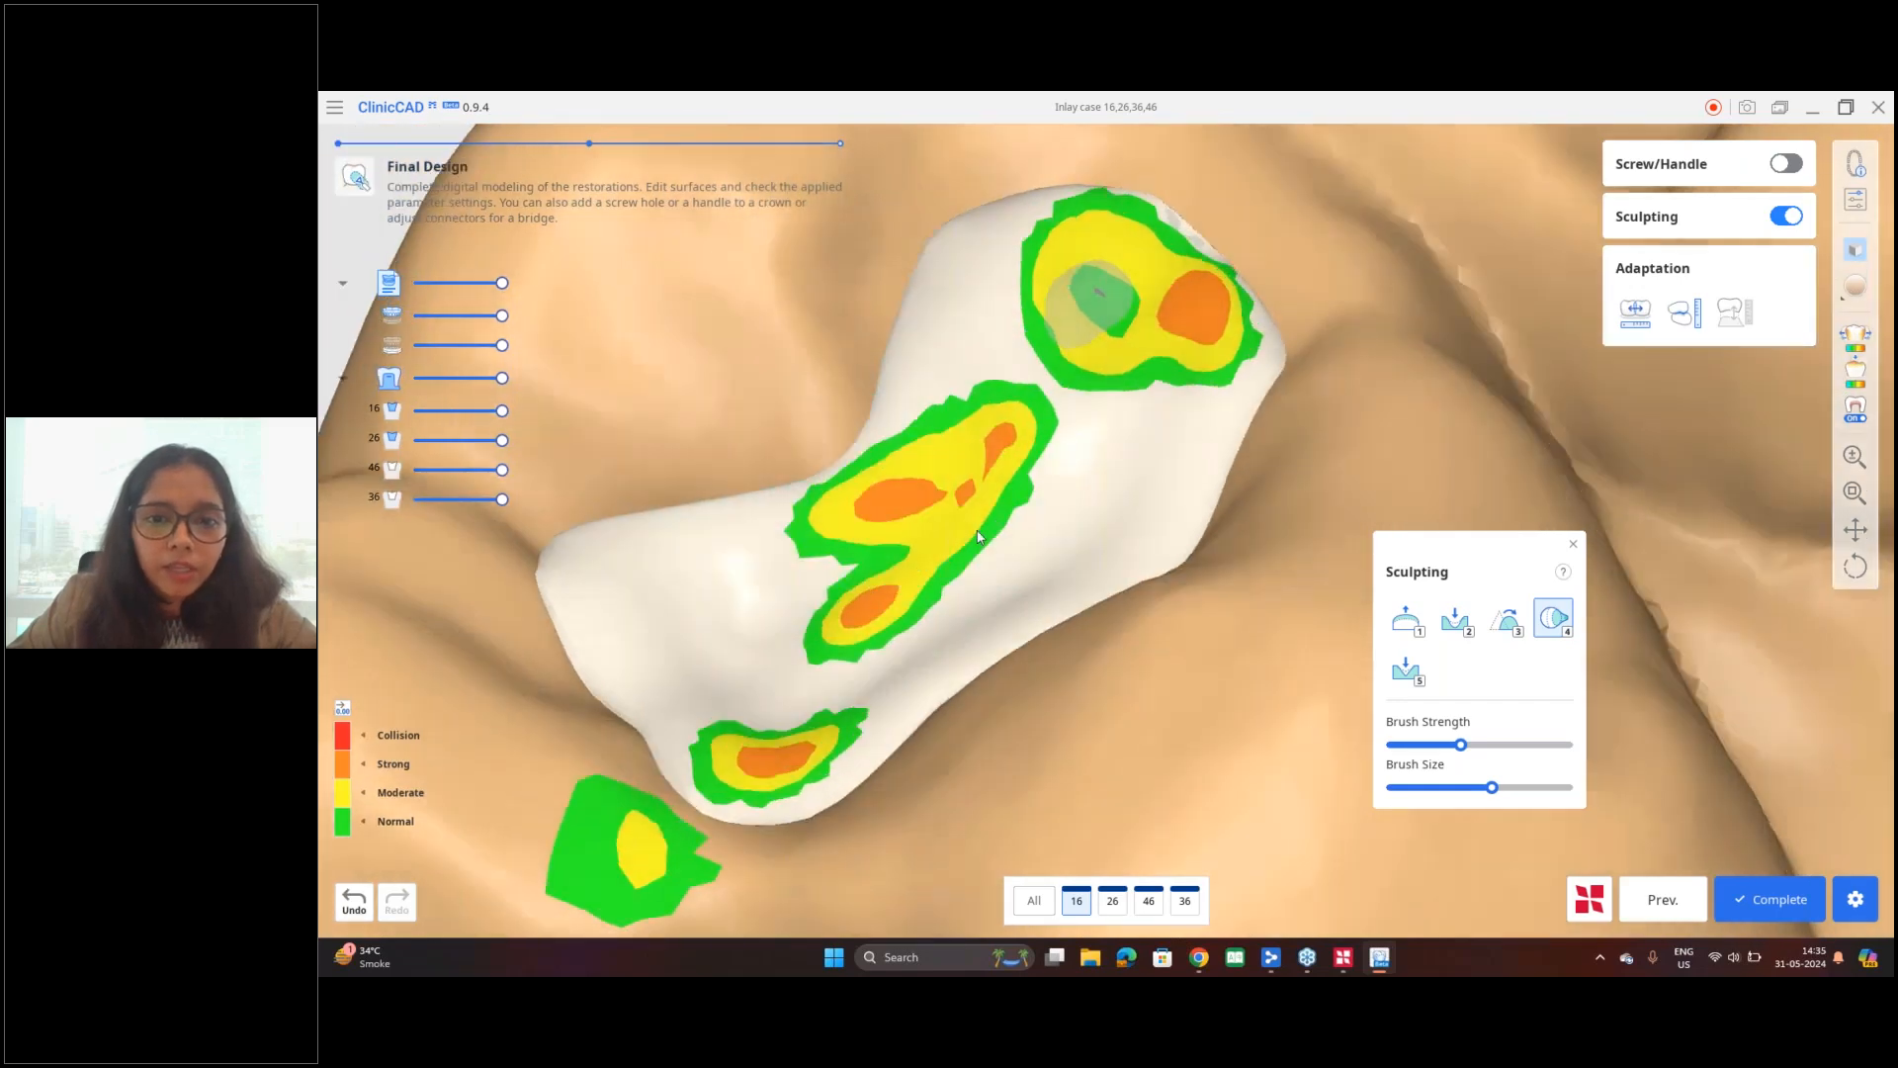
Step: Add material over the thin grey patch at the wide end of the tooth 16 inlay
left_click(1405, 618)
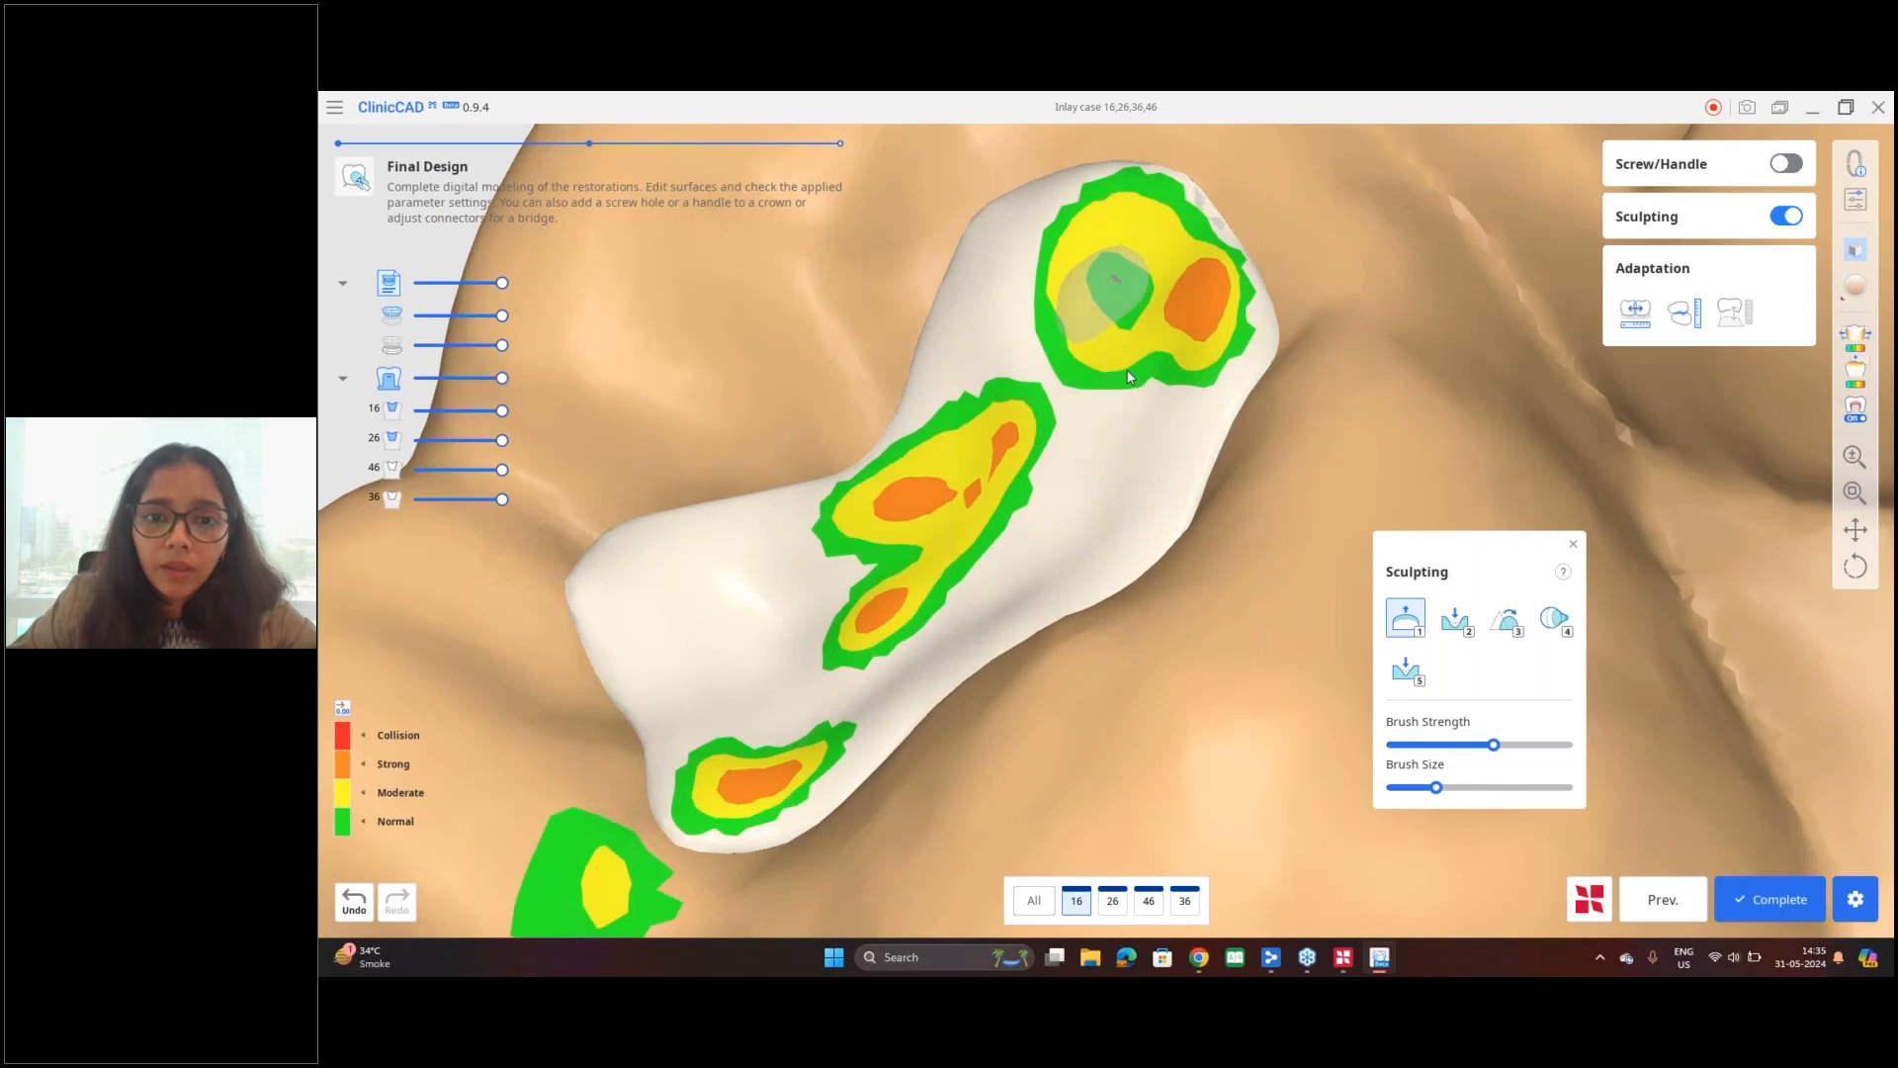
right_click_drag(1127, 376, 1099, 304)
mouse_move(1124, 372)
right_mouse_down()
mouse_move(1106, 472)
mouse_move(1127, 371)
mouse_move(1265, 583)
right_mouse_up()
Step: Smooth the built-up area and surrounding surface of the tooth 16 inlay using a lower brush strength
key("4")
key("3")
left_click_drag(1456, 745, 1442, 746)
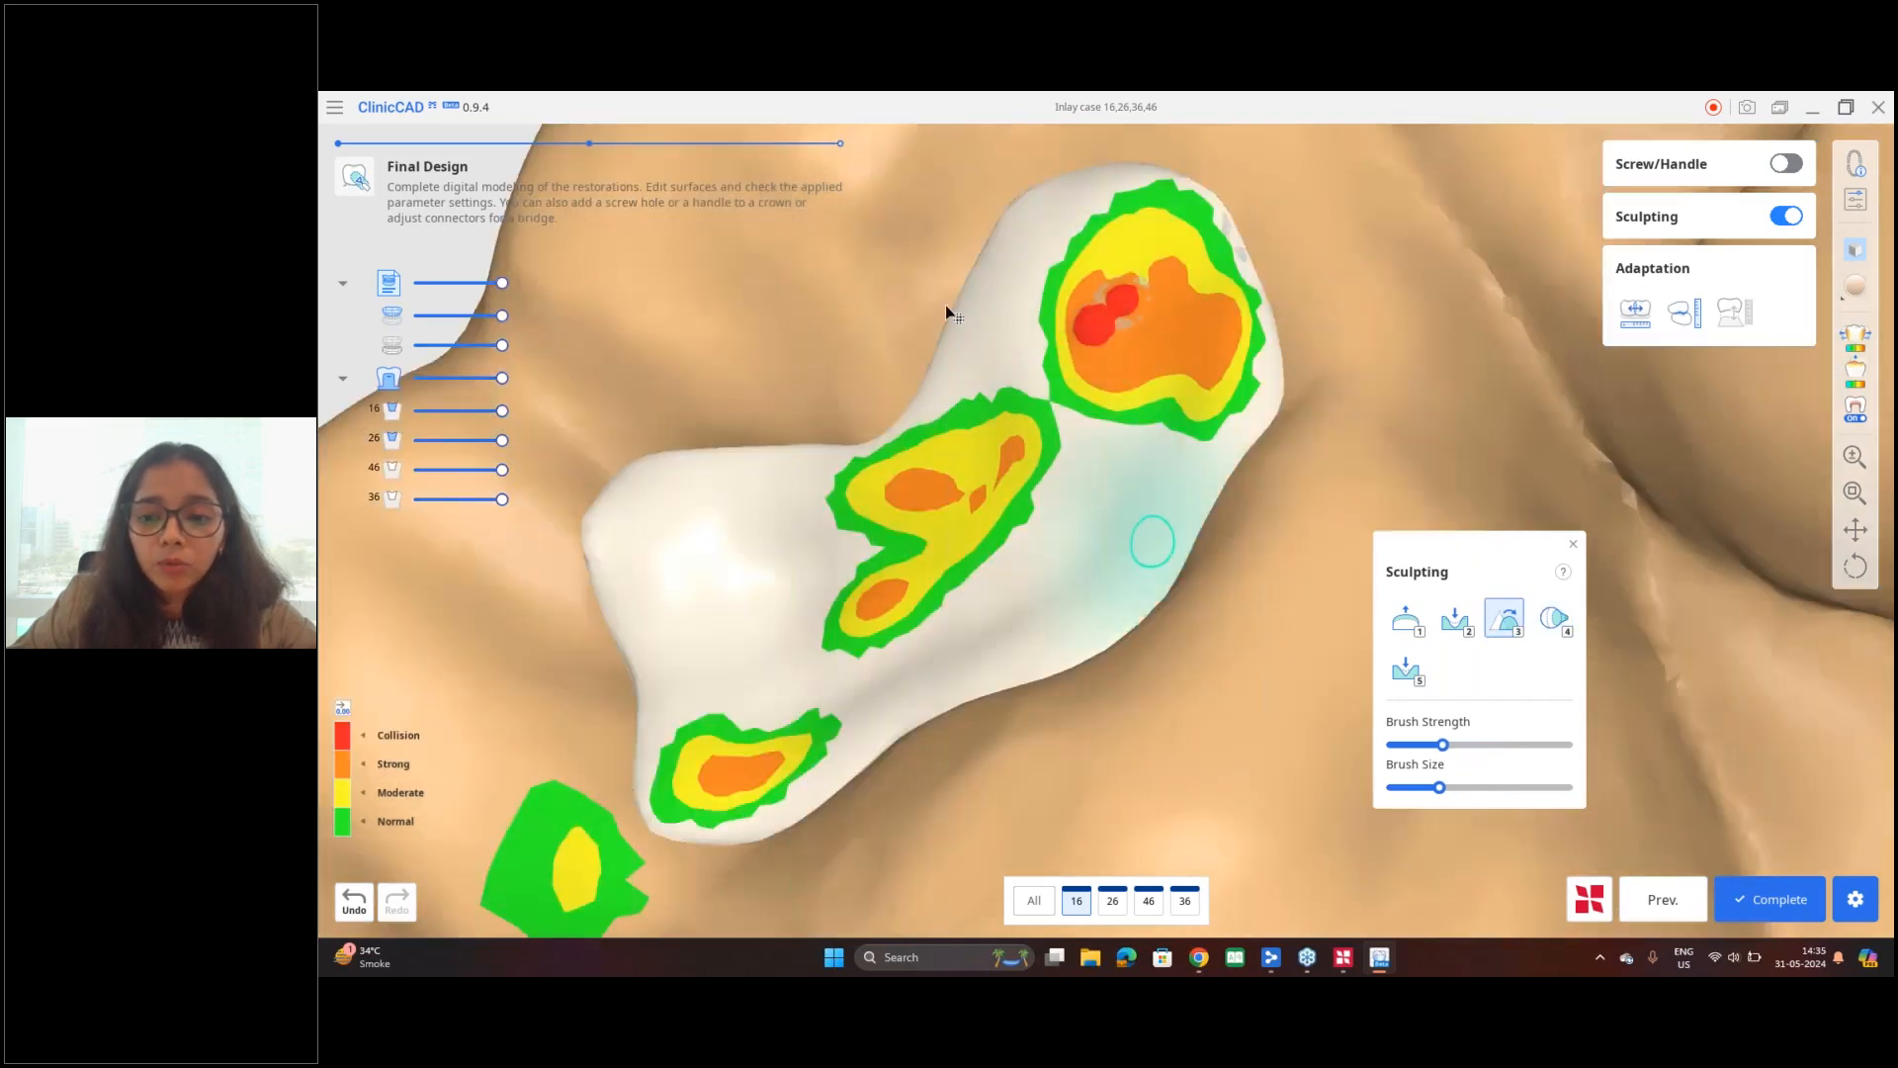
left_click_drag(1107, 340, 1115, 298)
right_click_drag(1112, 435, 1371, 593)
scroll(1102, 415, "down", 5)
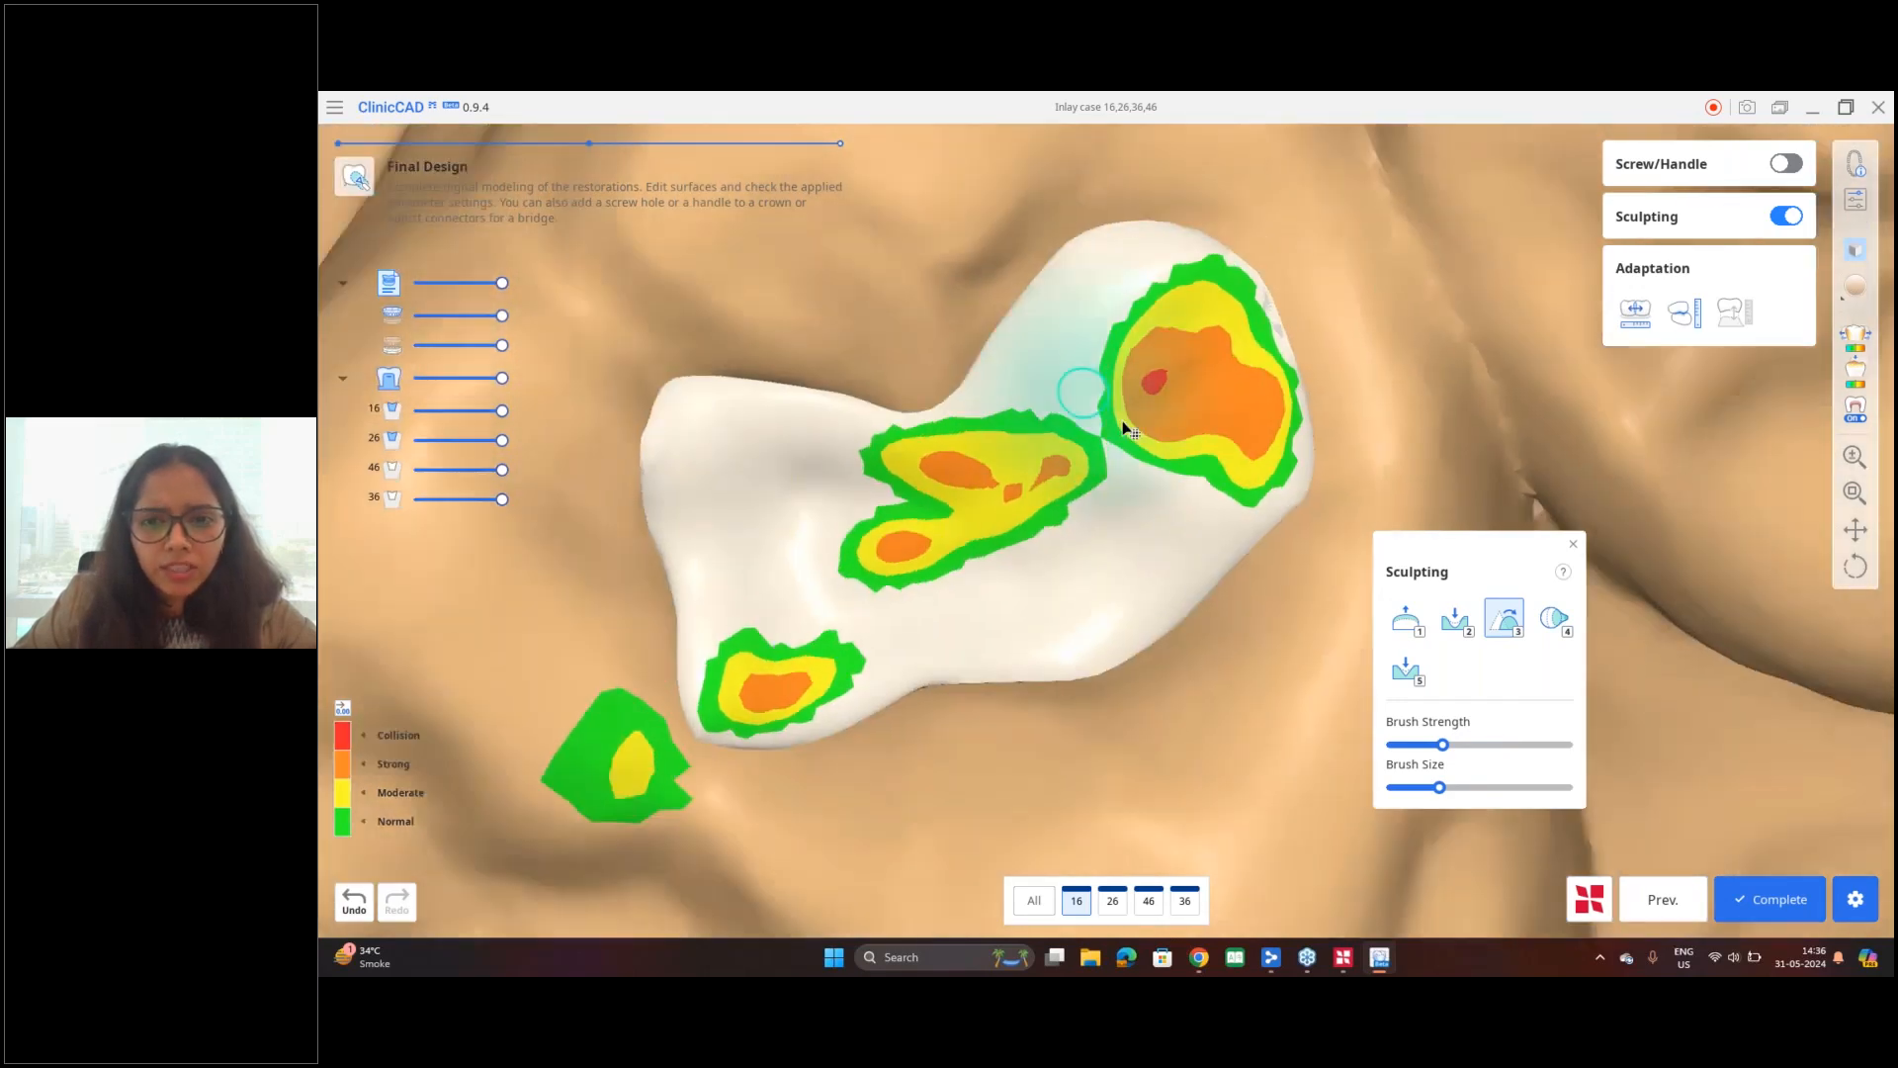
middle_click_drag(1303, 525, 1072, 503)
right_click_drag(1076, 503, 1033, 484)
left_click_drag(951, 331, 944, 305)
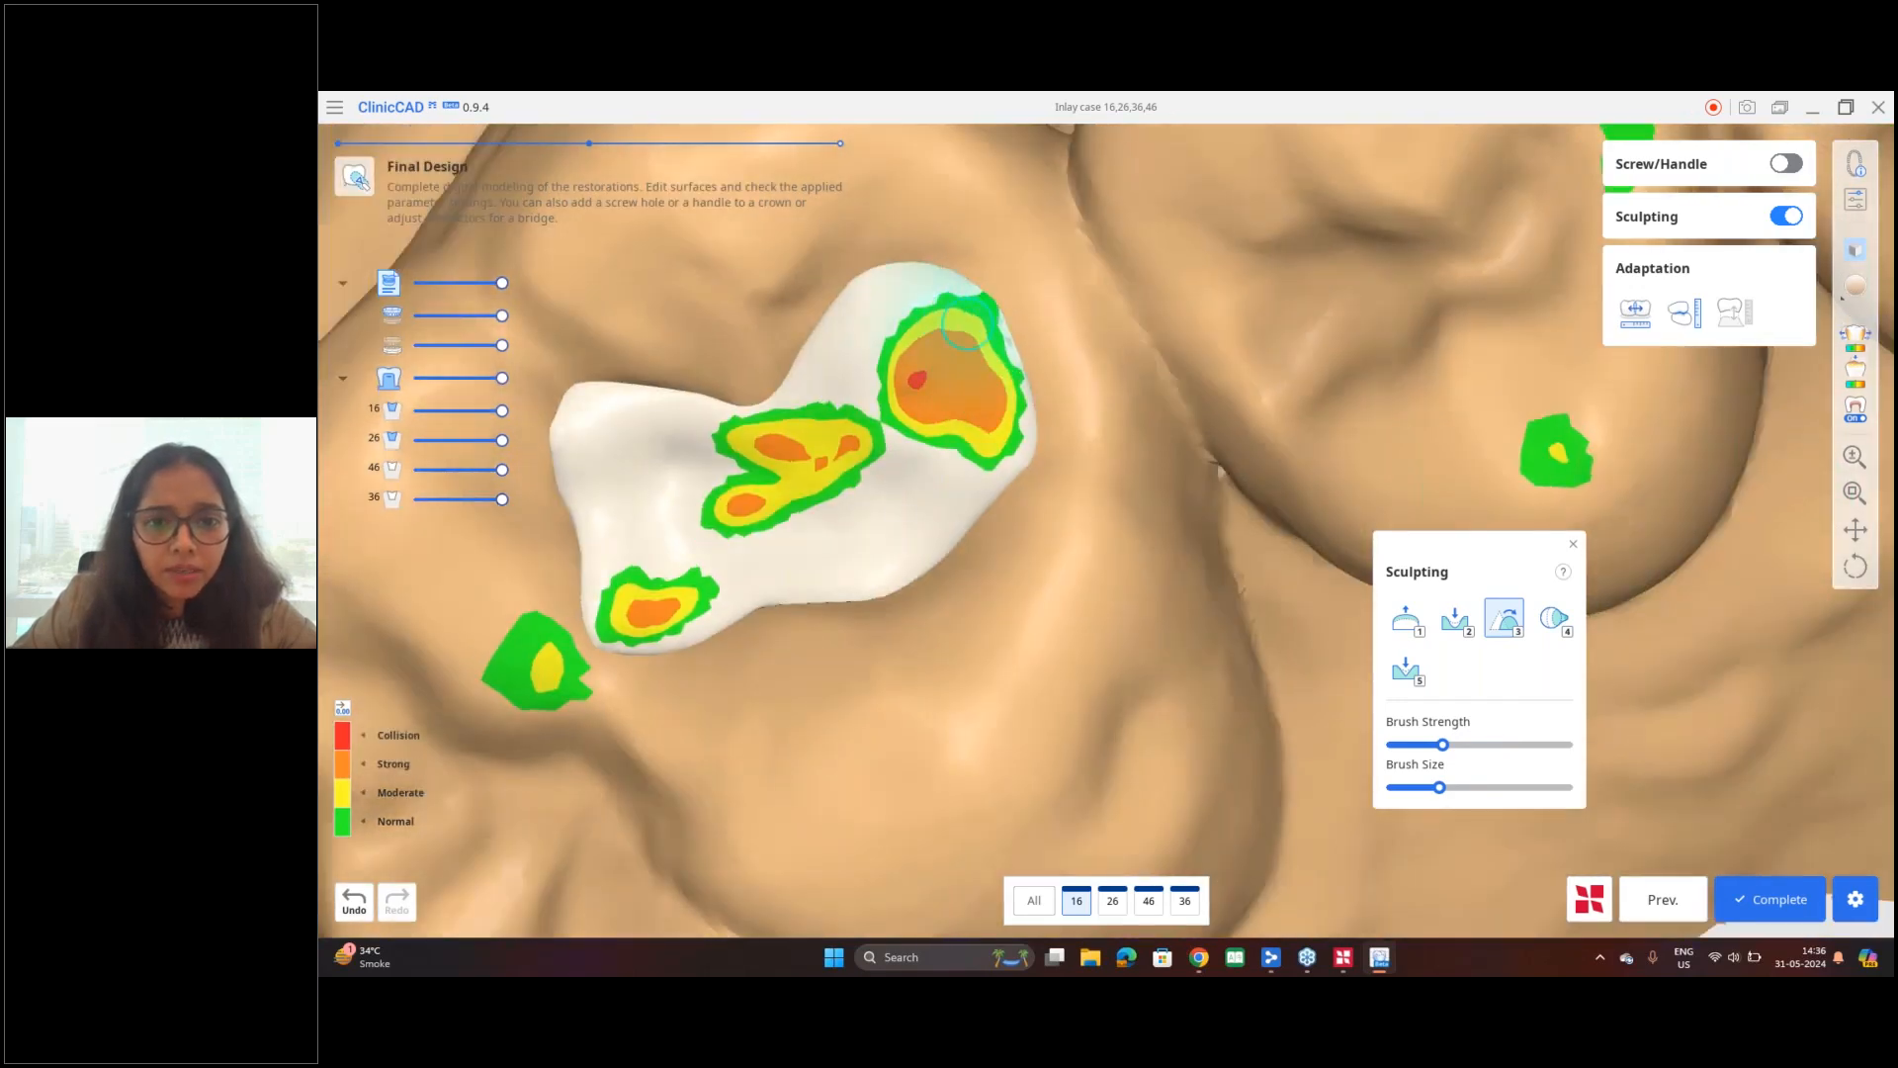
mouse_move(875, 499)
right_mouse_down()
mouse_move(882, 416)
mouse_move(823, 504)
right_mouse_up()
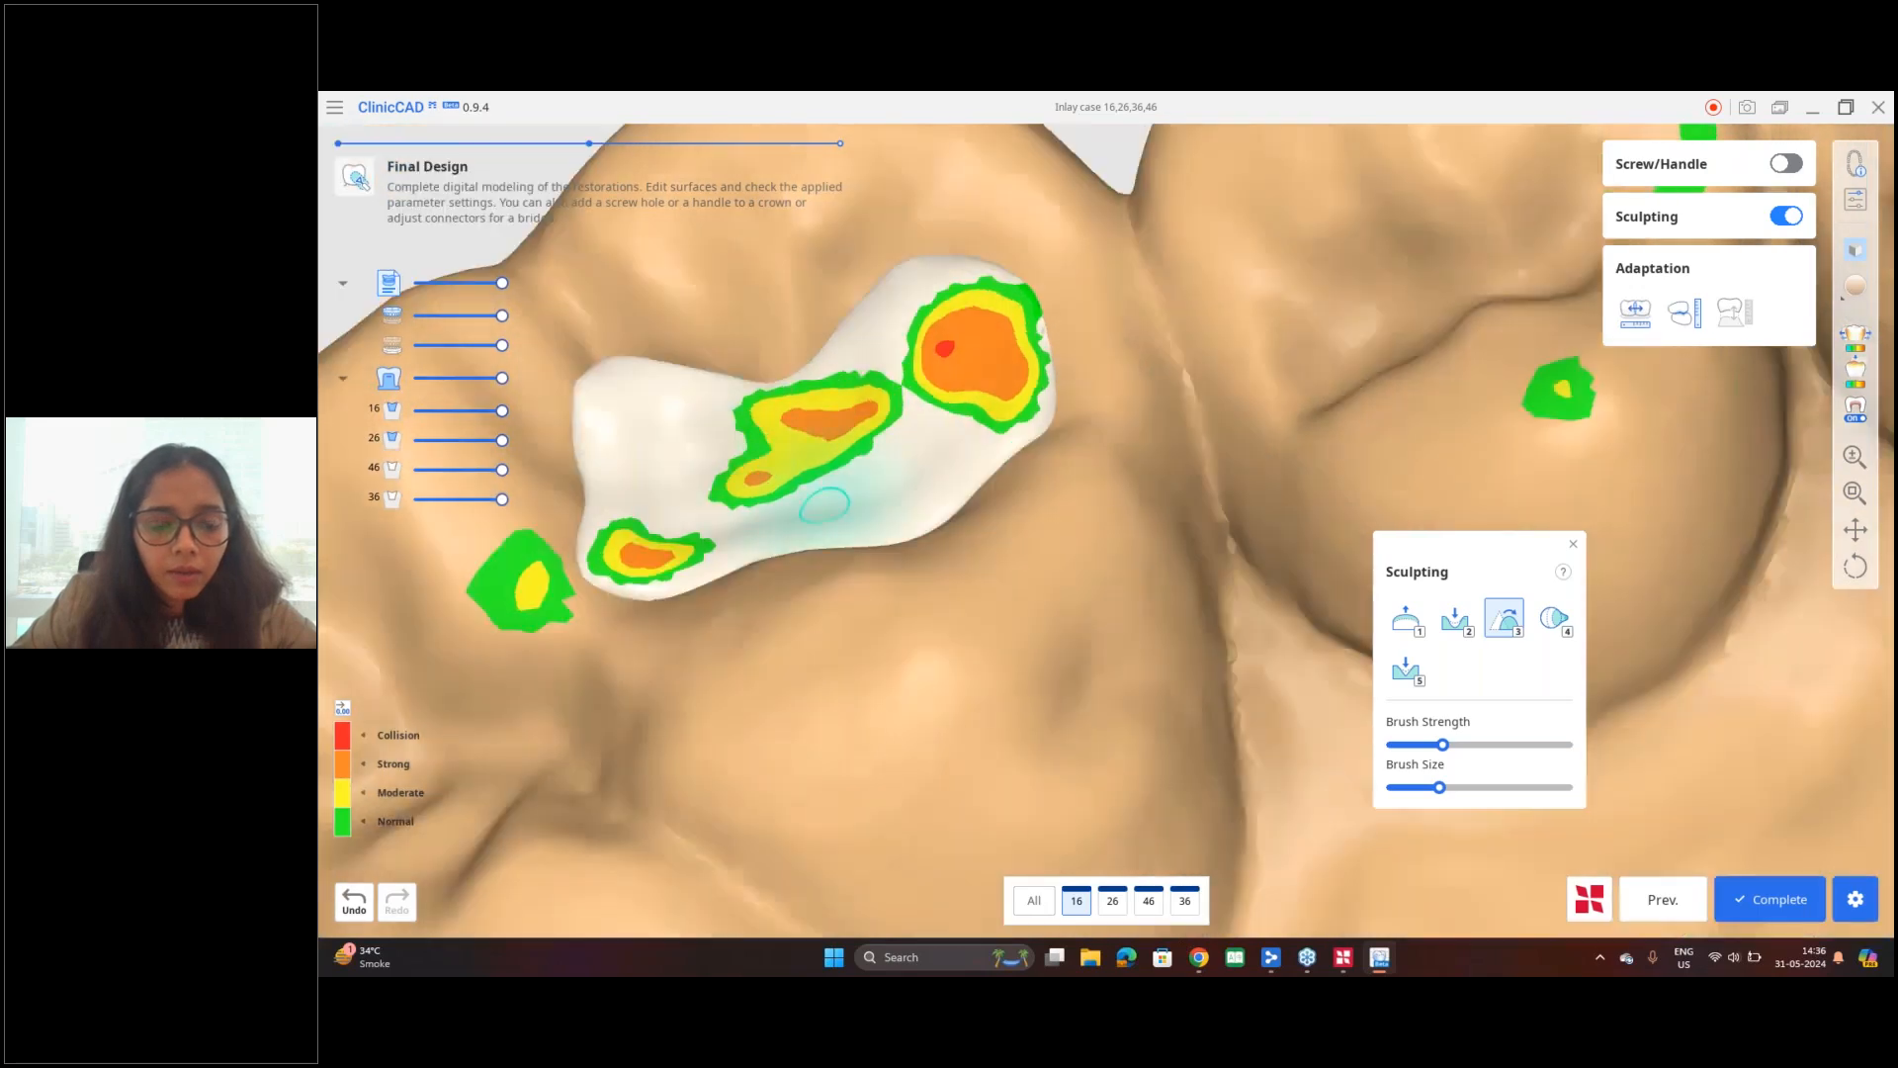
Step: Examine the tooth 16 inlay's contours and contact areas in relation to the neighbouring upper teeth
right_click_drag(571, 652, 581, 632)
scroll(581, 632, "down", 3)
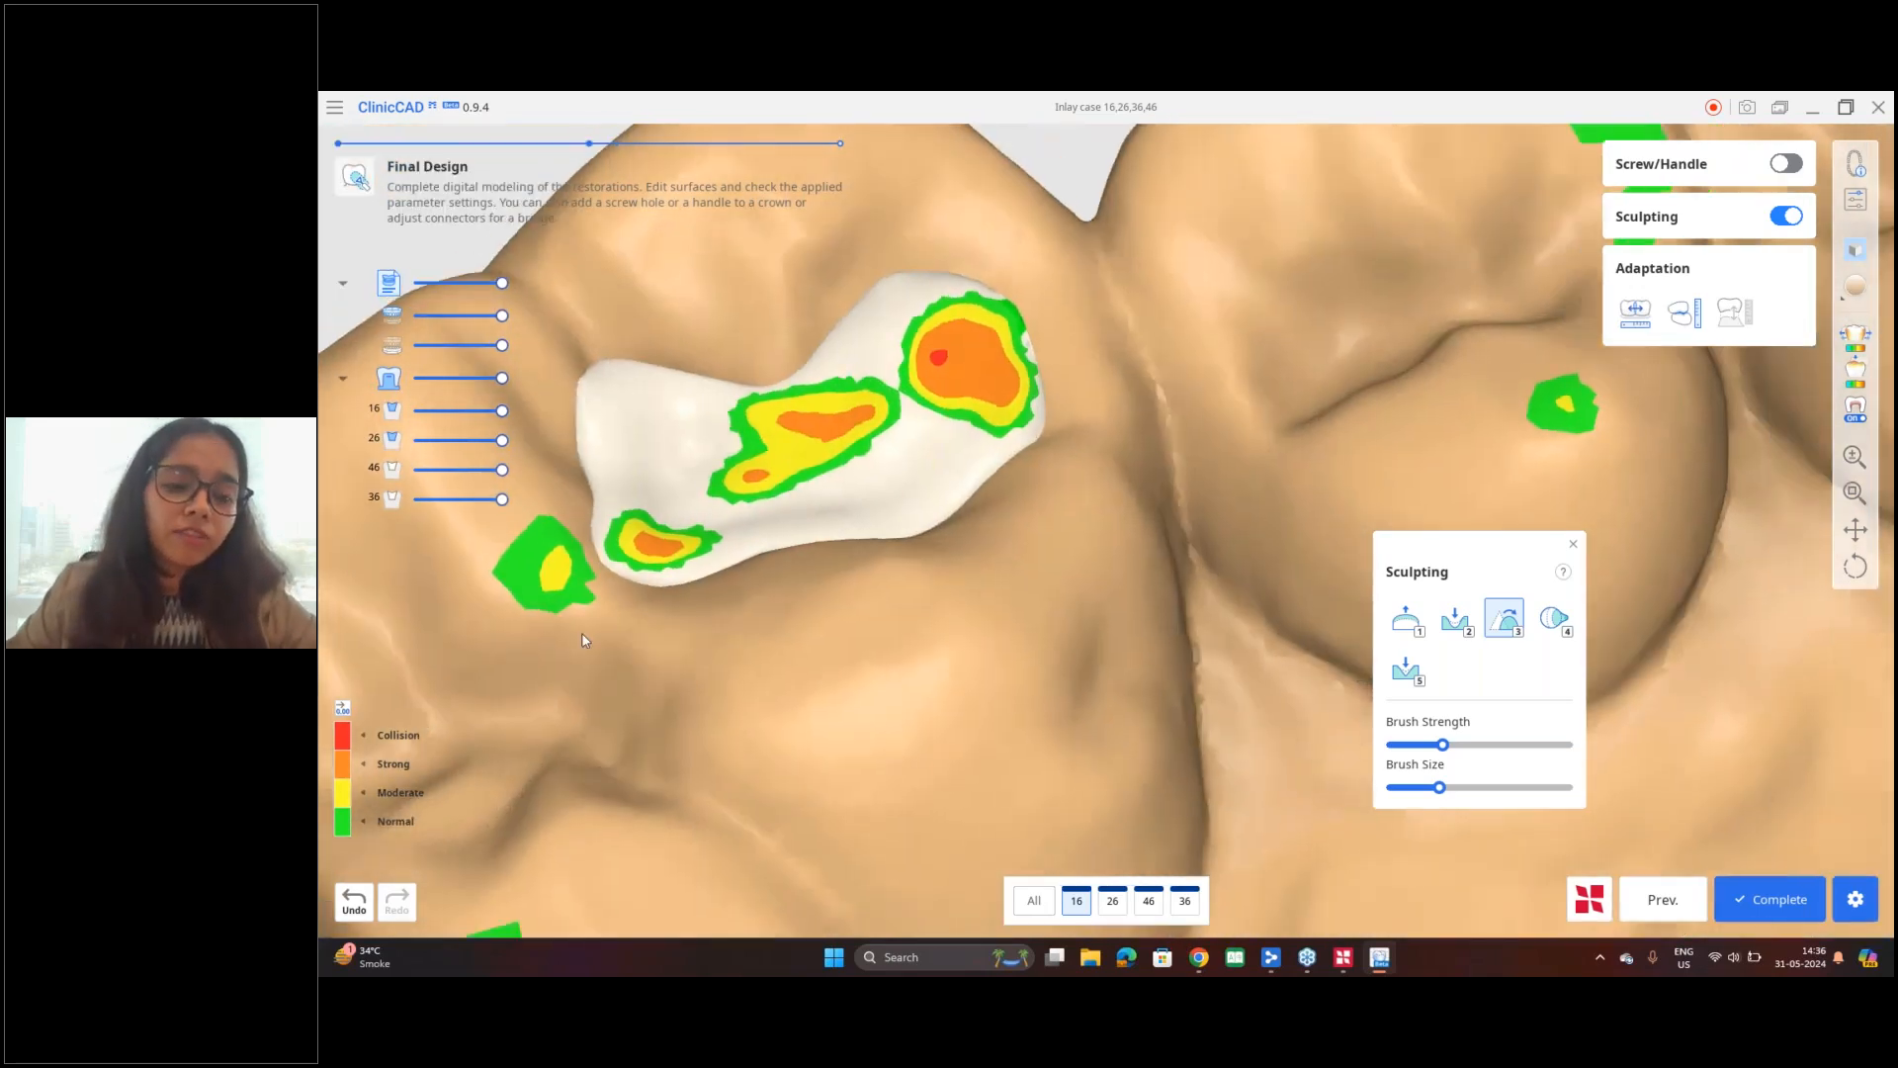
right_click_drag(776, 560, 800, 524)
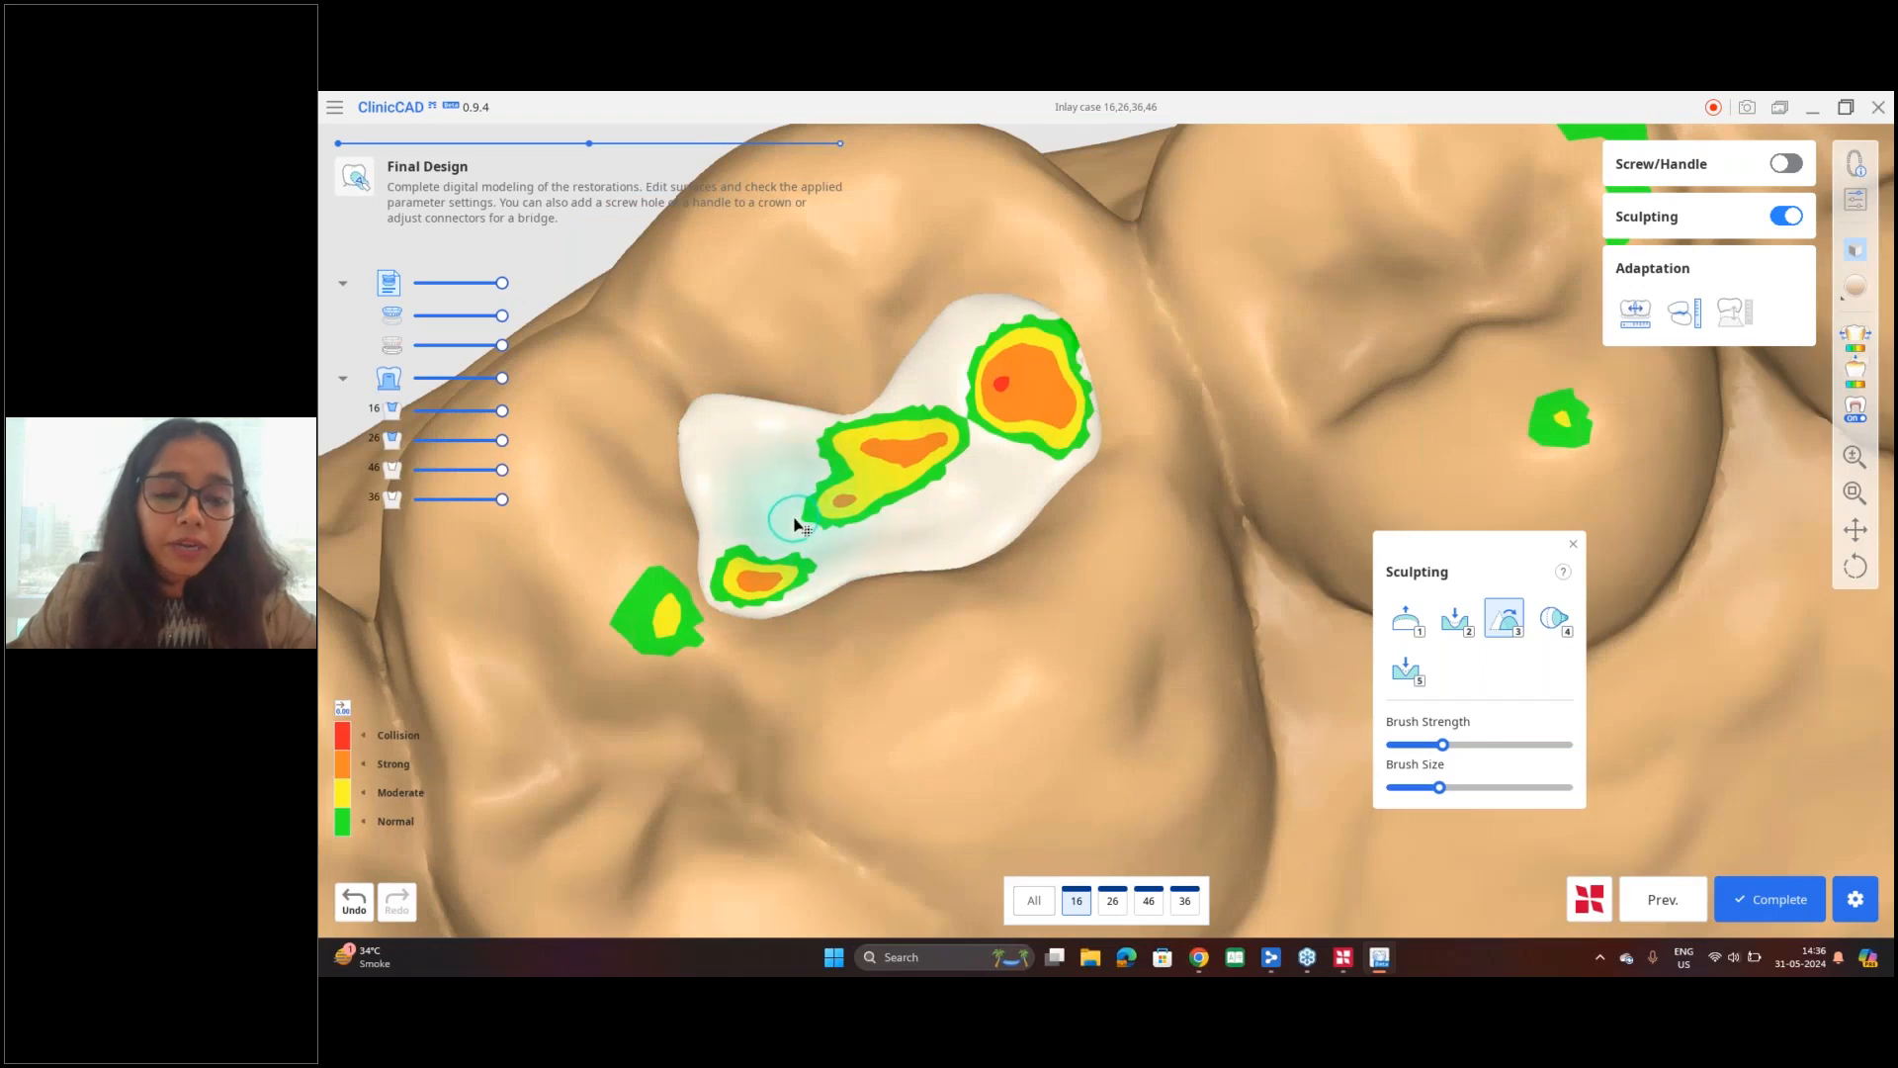
right_click_drag(801, 524, 830, 516)
scroll(1019, 476, "down", 2)
mouse_move(1018, 476)
right_mouse_down()
mouse_move(840, 542)
mouse_move(823, 584)
right_mouse_up()
mouse_move(684, 599)
right_mouse_down()
mouse_move(637, 575)
mouse_move(641, 542)
right_mouse_up()
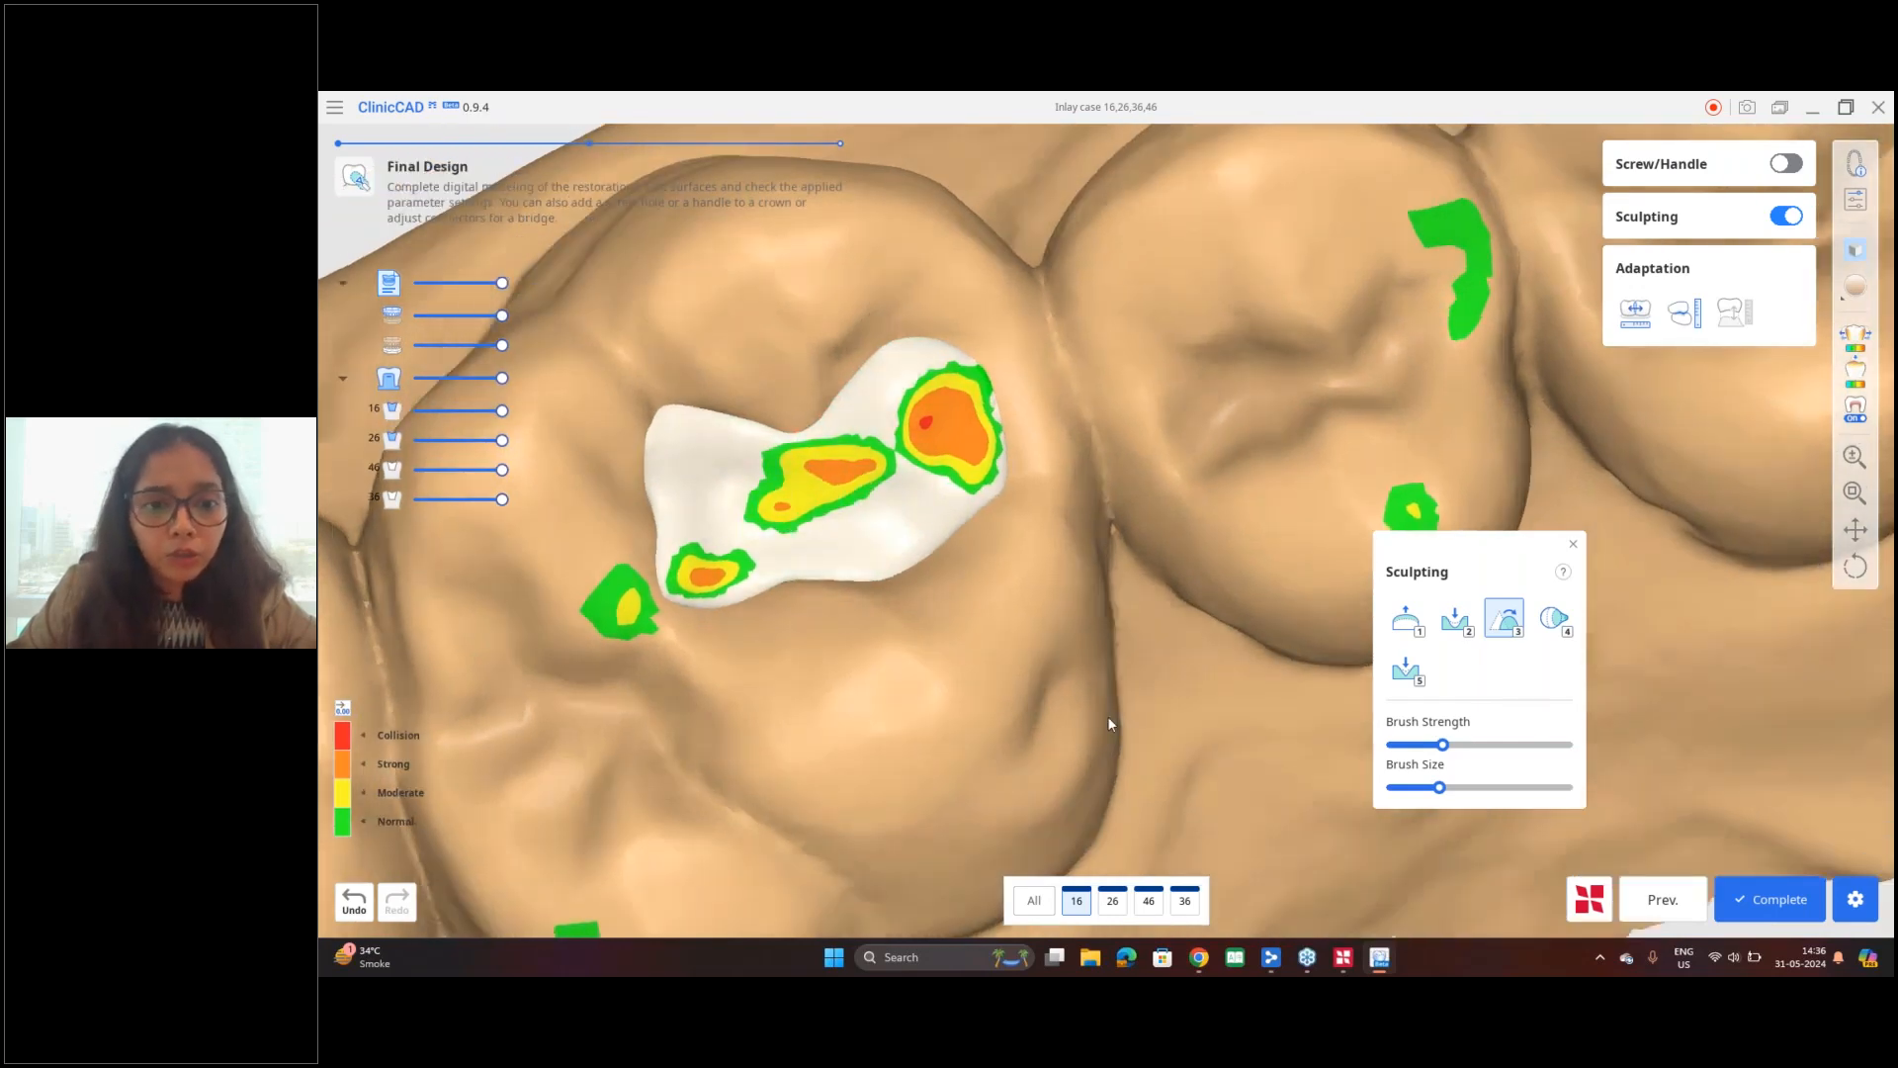
scroll(1107, 716, "down", 5)
middle_click_drag(985, 603, 904, 522)
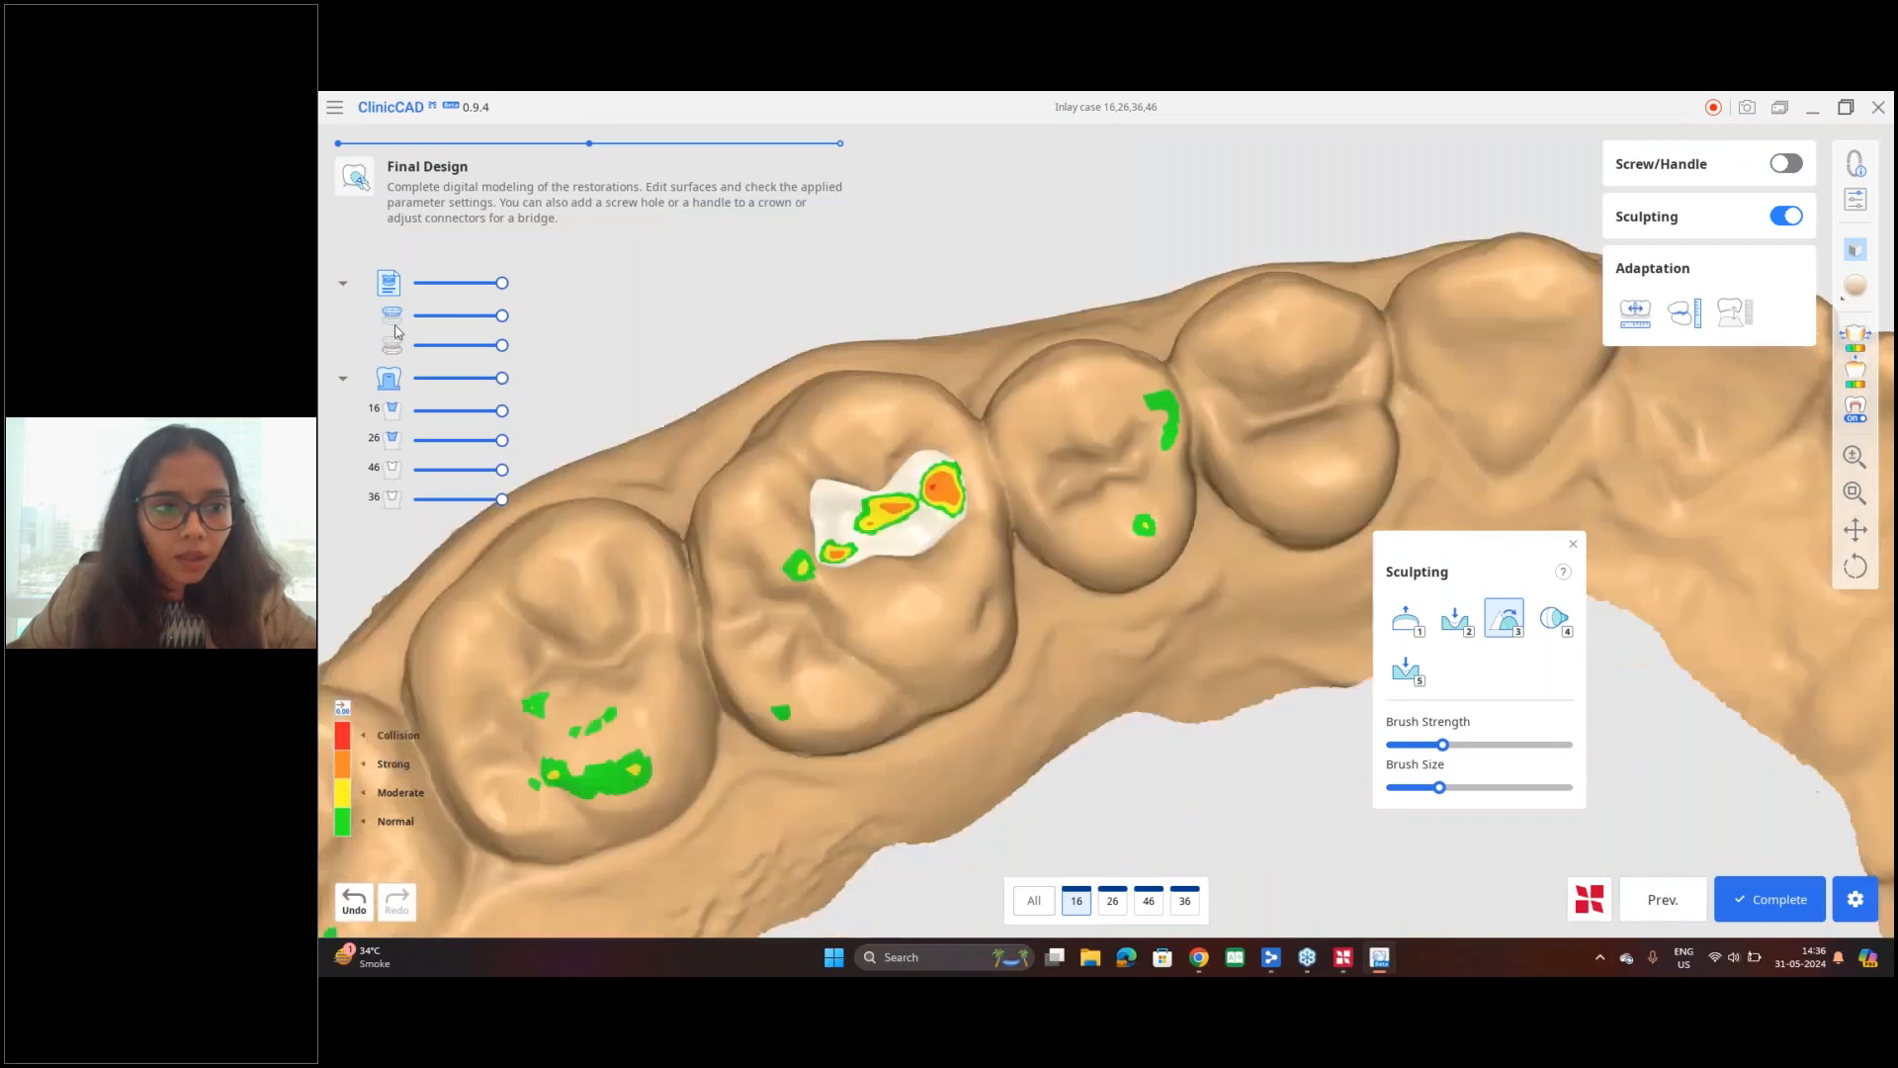
Step: Show the lower arch semi-transparently over the upper arch and focus on its contacts with the tooth 16 inlay
left_click(396, 348)
right_click_drag(916, 655, 592, 627)
left_click_drag(502, 345, 444, 345)
mouse_move(771, 733)
right_mouse_down()
mouse_move(817, 746)
mouse_move(722, 810)
mouse_move(478, 736)
mouse_move(1183, 643)
mouse_move(784, 560)
mouse_move(1250, 729)
mouse_move(1207, 538)
mouse_move(1093, 483)
mouse_move(940, 651)
mouse_move(878, 662)
mouse_move(944, 692)
mouse_move(745, 692)
mouse_move(1153, 665)
mouse_move(1114, 538)
mouse_move(1064, 538)
mouse_move(1074, 560)
mouse_move(820, 498)
right_mouse_up()
scroll(991, 479, "up", 3)
Step: Morph the tooth 16 inlay's contact areas against the semi-transparent antagonist
key("4")
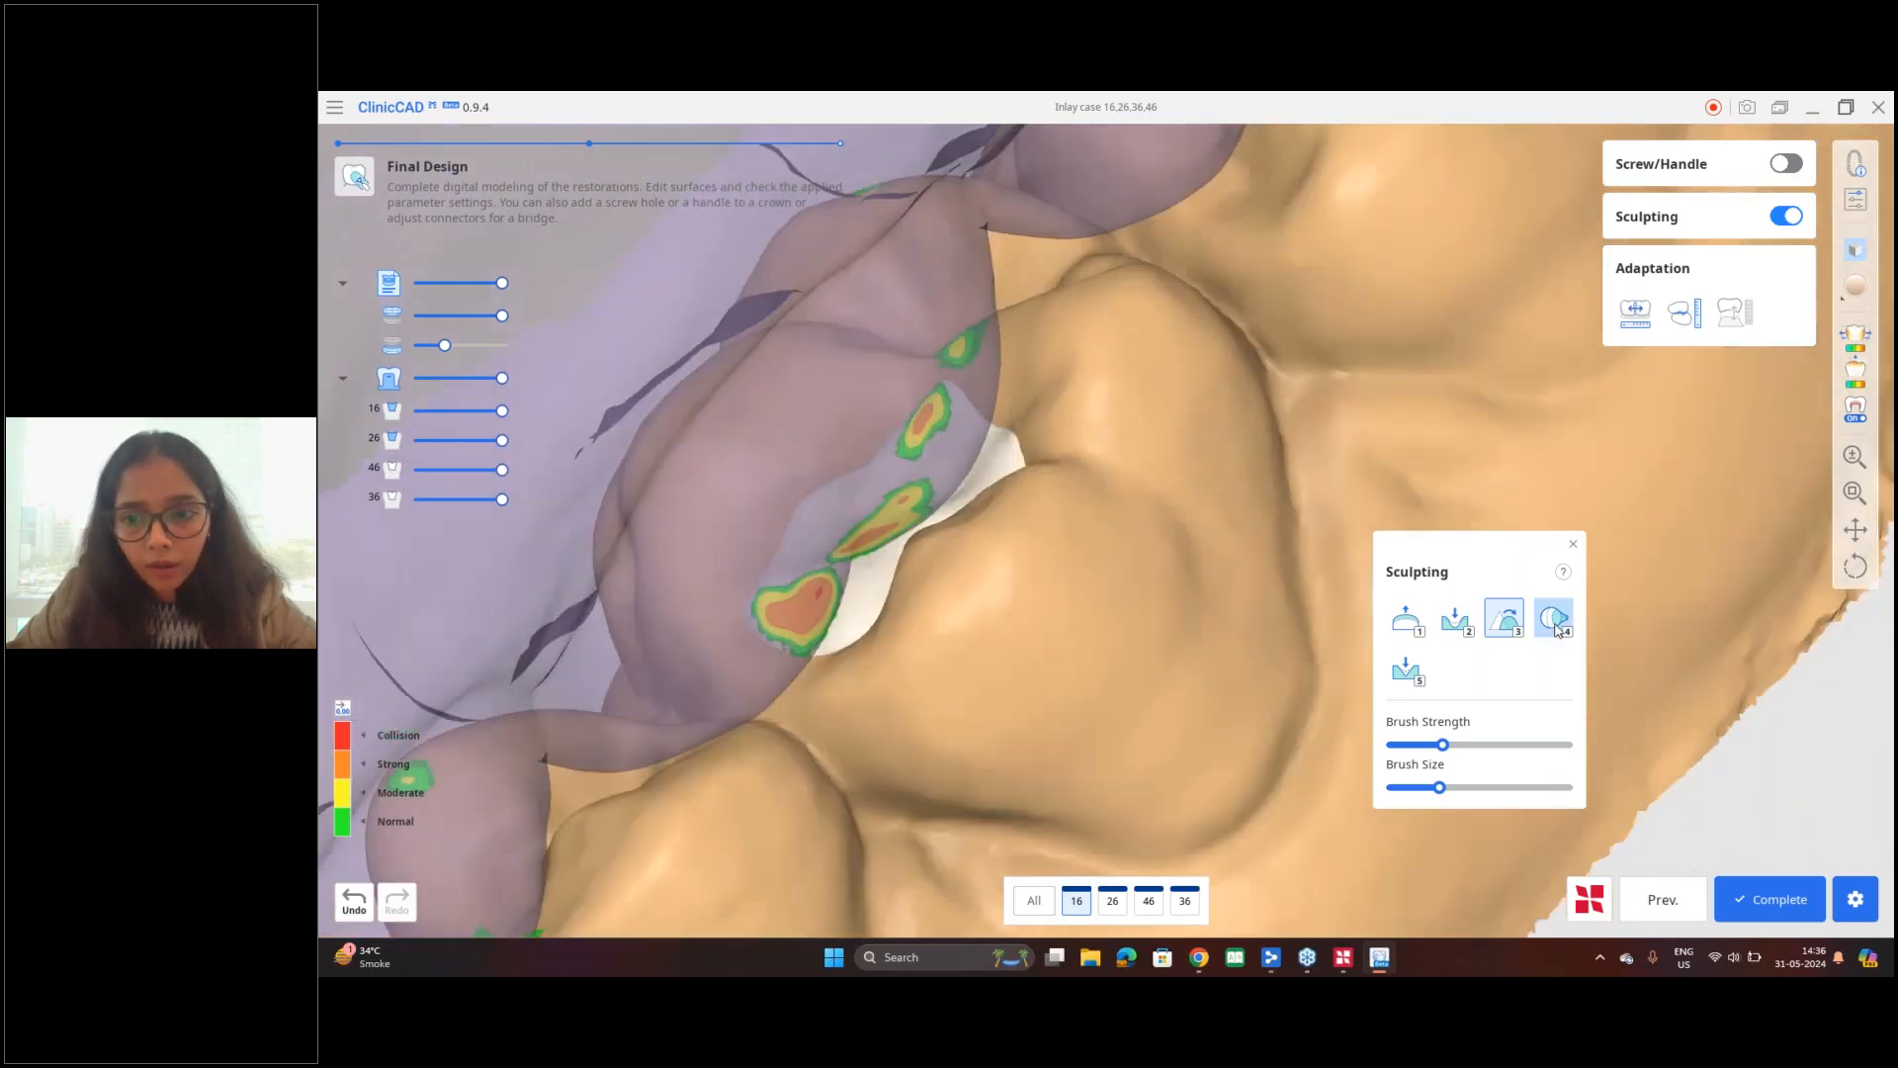
left_click_drag(865, 537, 868, 530)
mouse_move(833, 593)
left_mouse_down()
mouse_move(817, 618)
mouse_move(839, 603)
left_mouse_up()
mouse_move(886, 599)
right_mouse_down()
mouse_move(1049, 816)
mouse_move(870, 615)
mouse_move(877, 597)
right_mouse_up()
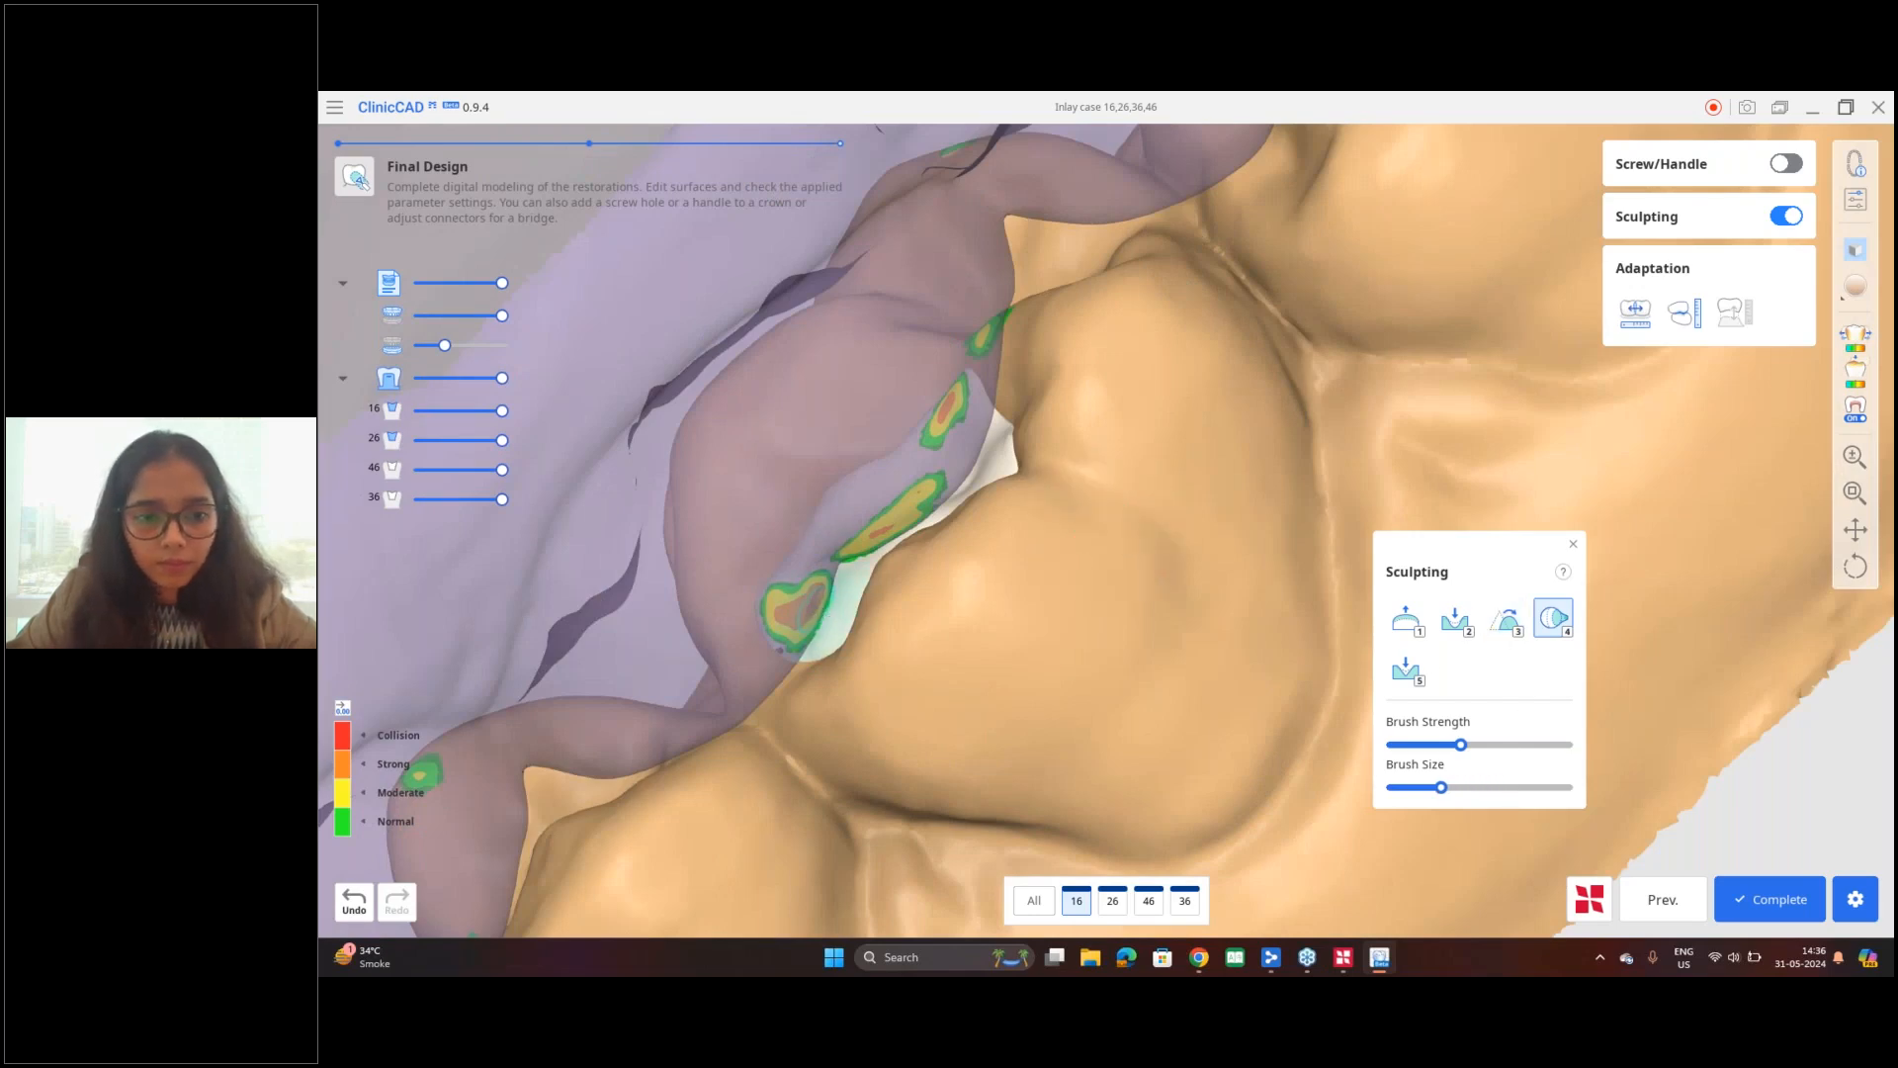
right_click_drag(912, 663, 637, 401)
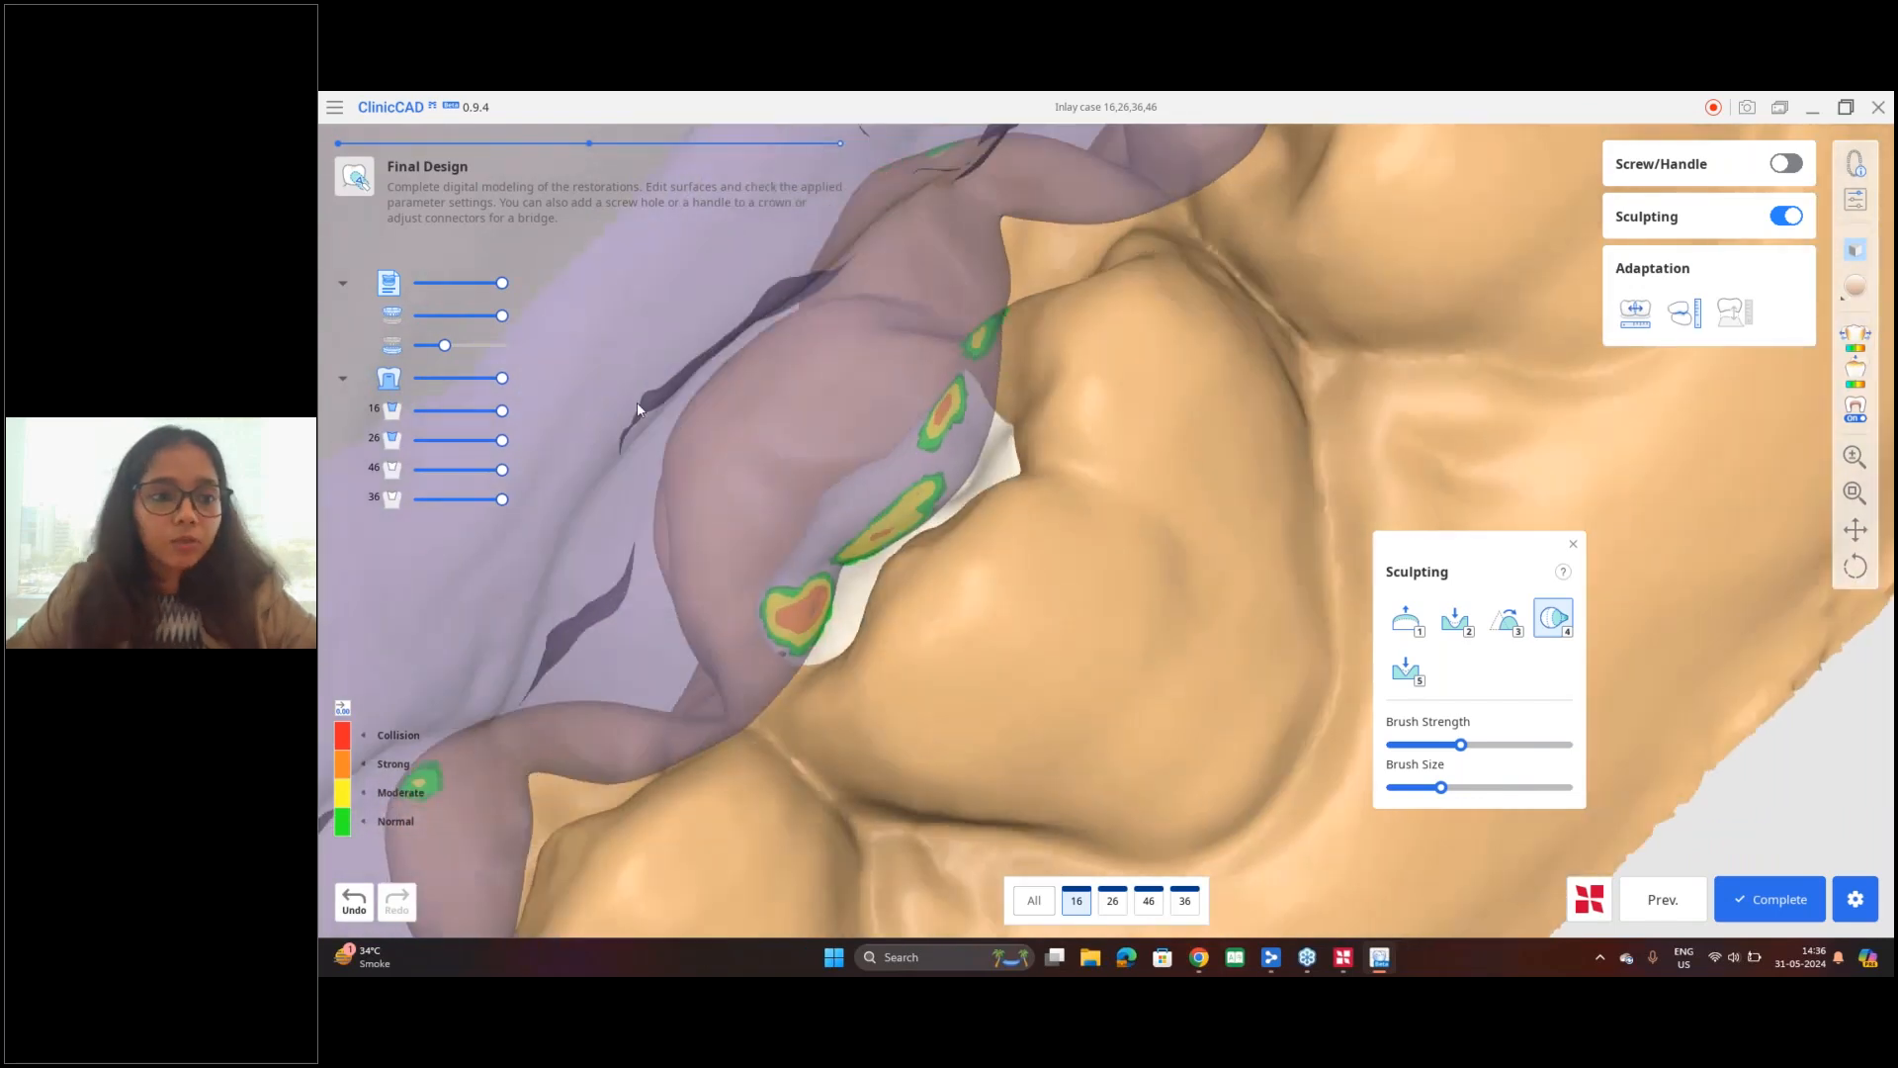
Step: Hide the lower arch and check the contact areas across the whole upper arch
scroll(637, 403, "down", 2)
left_click(393, 346)
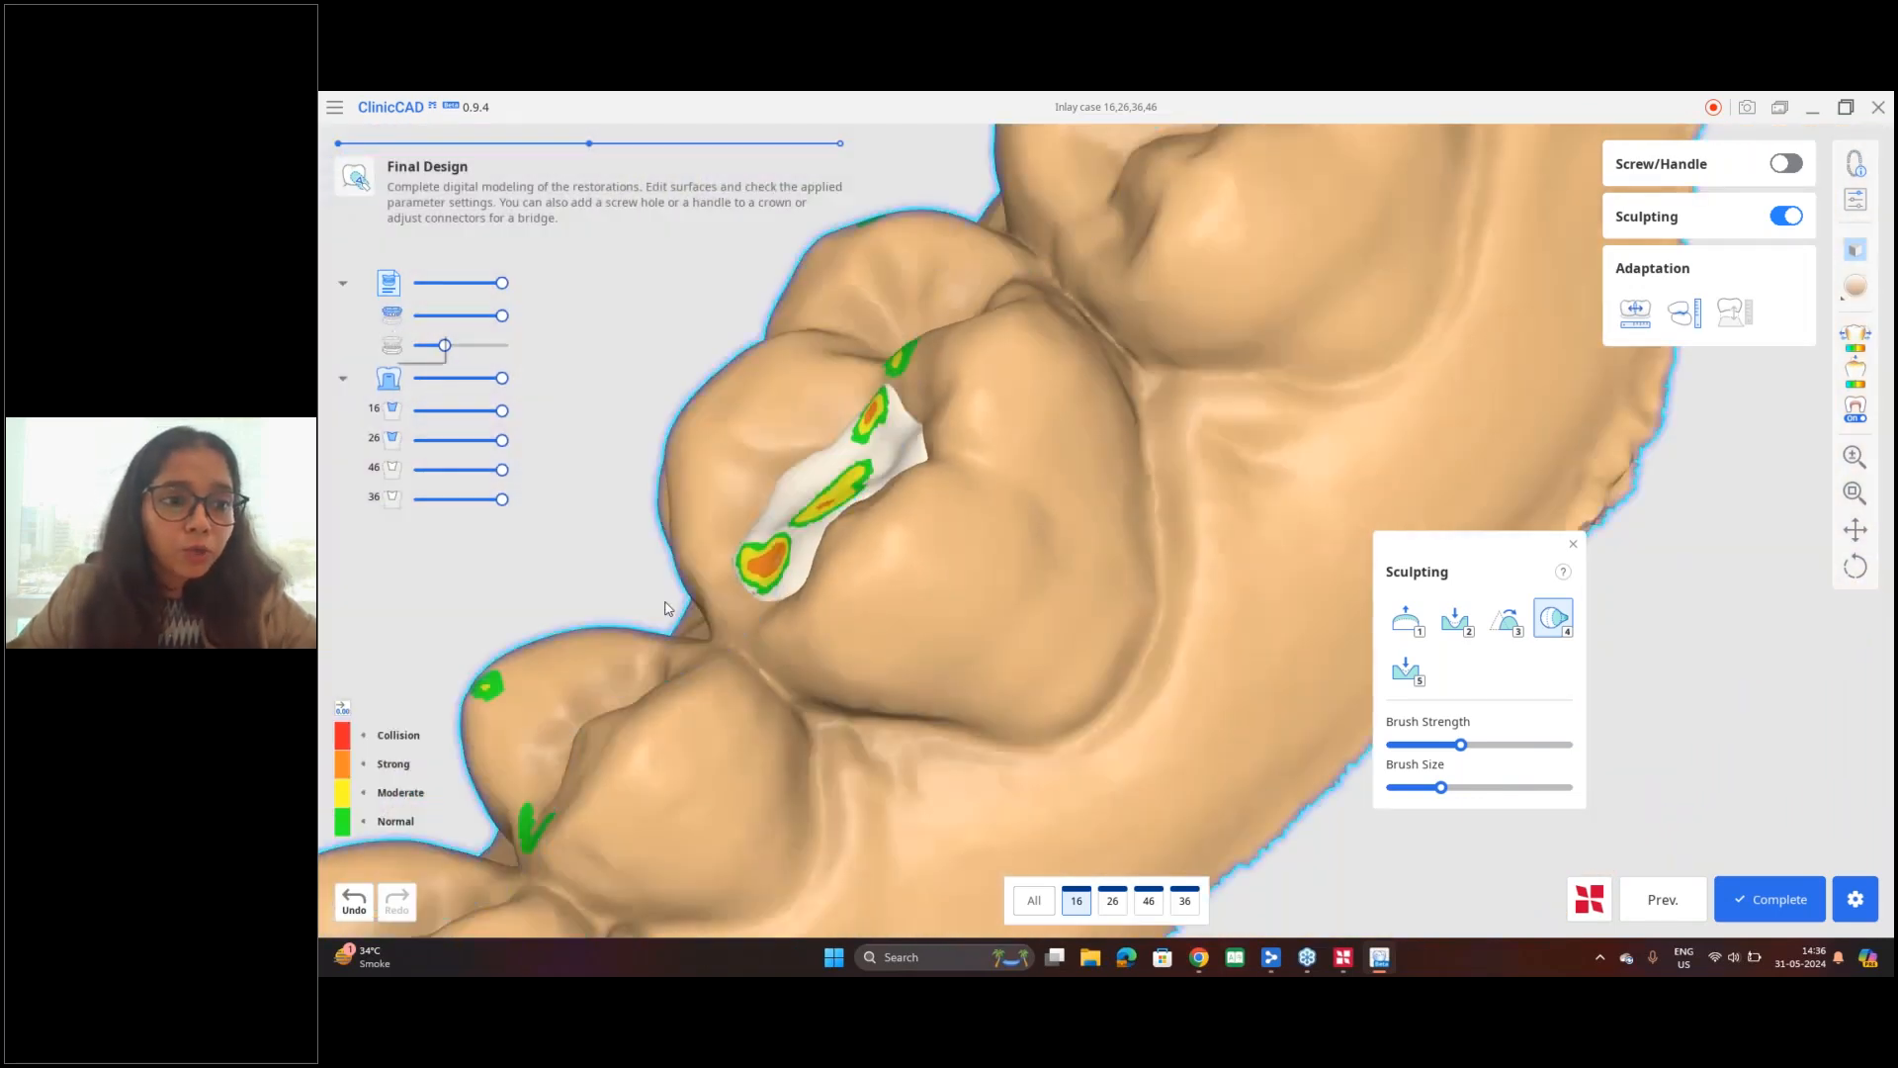
scroll(835, 549, "down", 8)
middle_click_drag(870, 526, 864, 493)
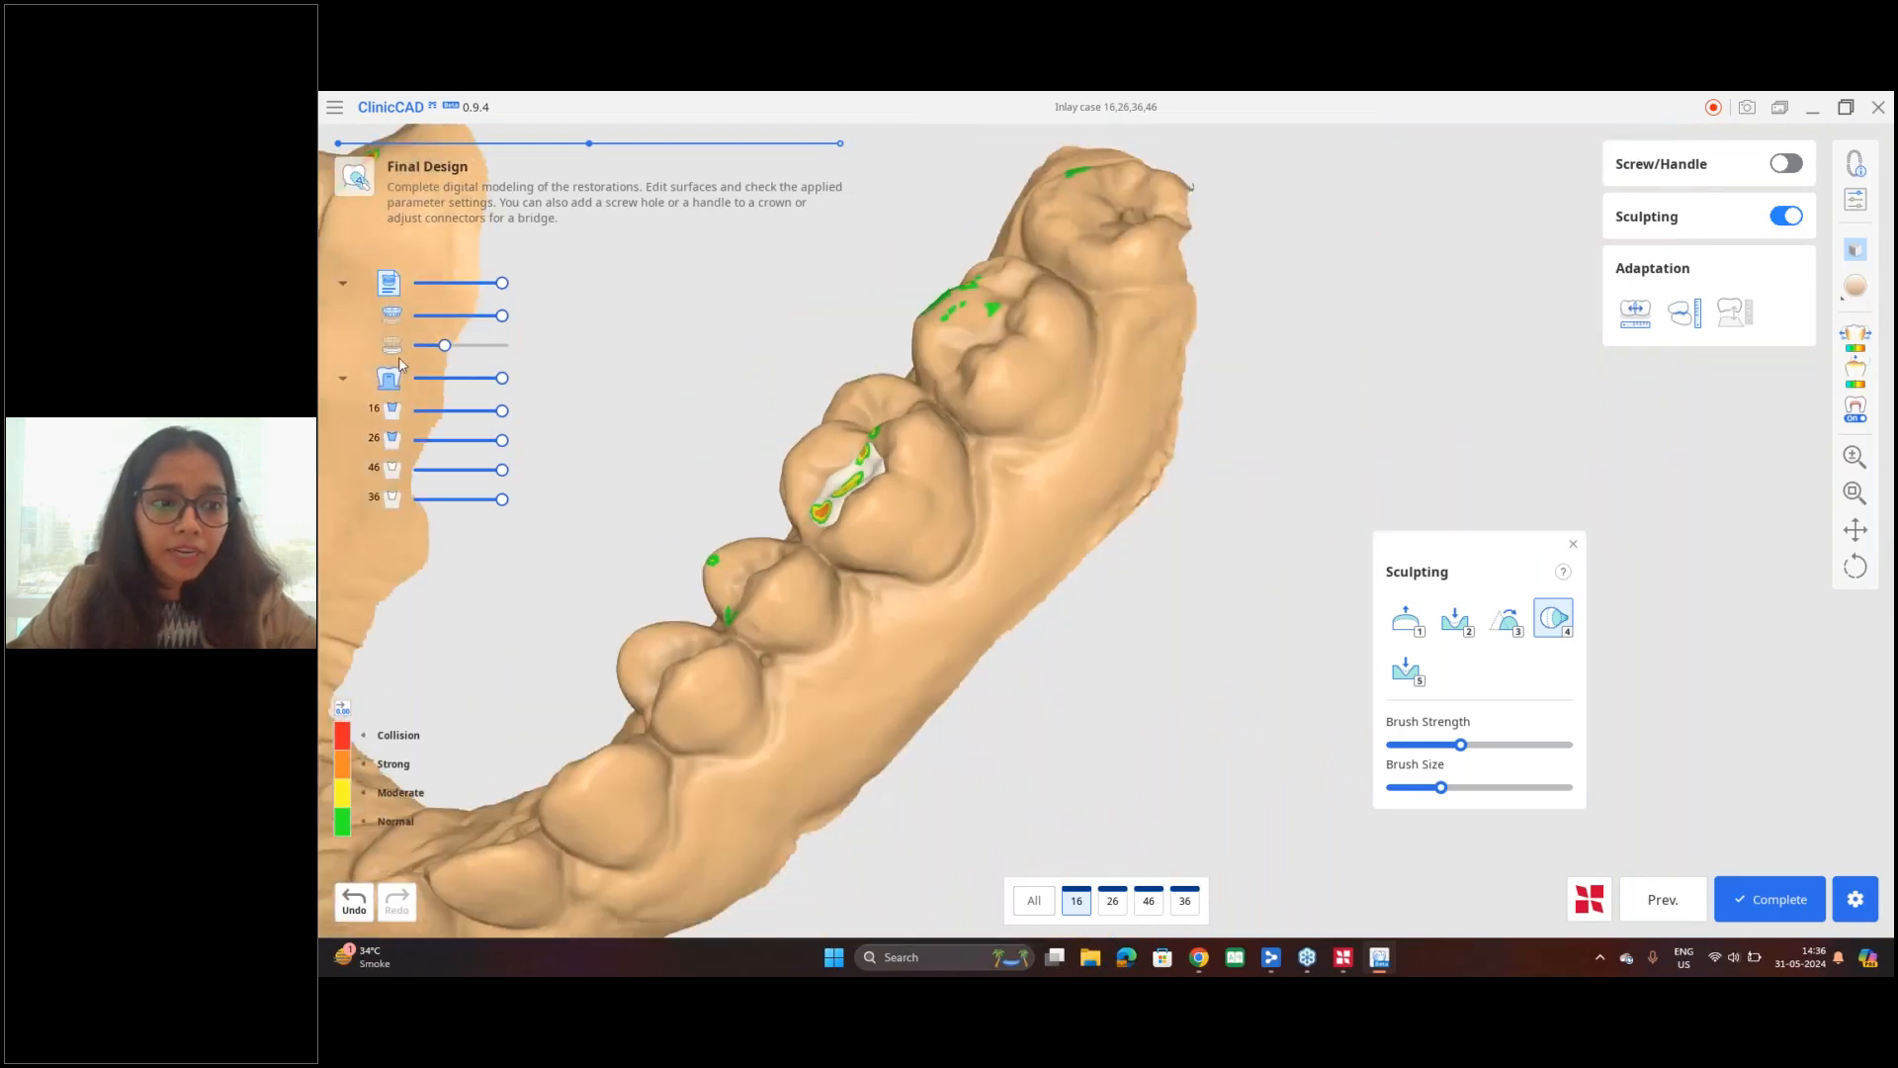
mouse_move(937, 447)
right_mouse_down()
mouse_move(1106, 526)
mouse_move(1151, 893)
right_mouse_up()
scroll(868, 585, "down", 2)
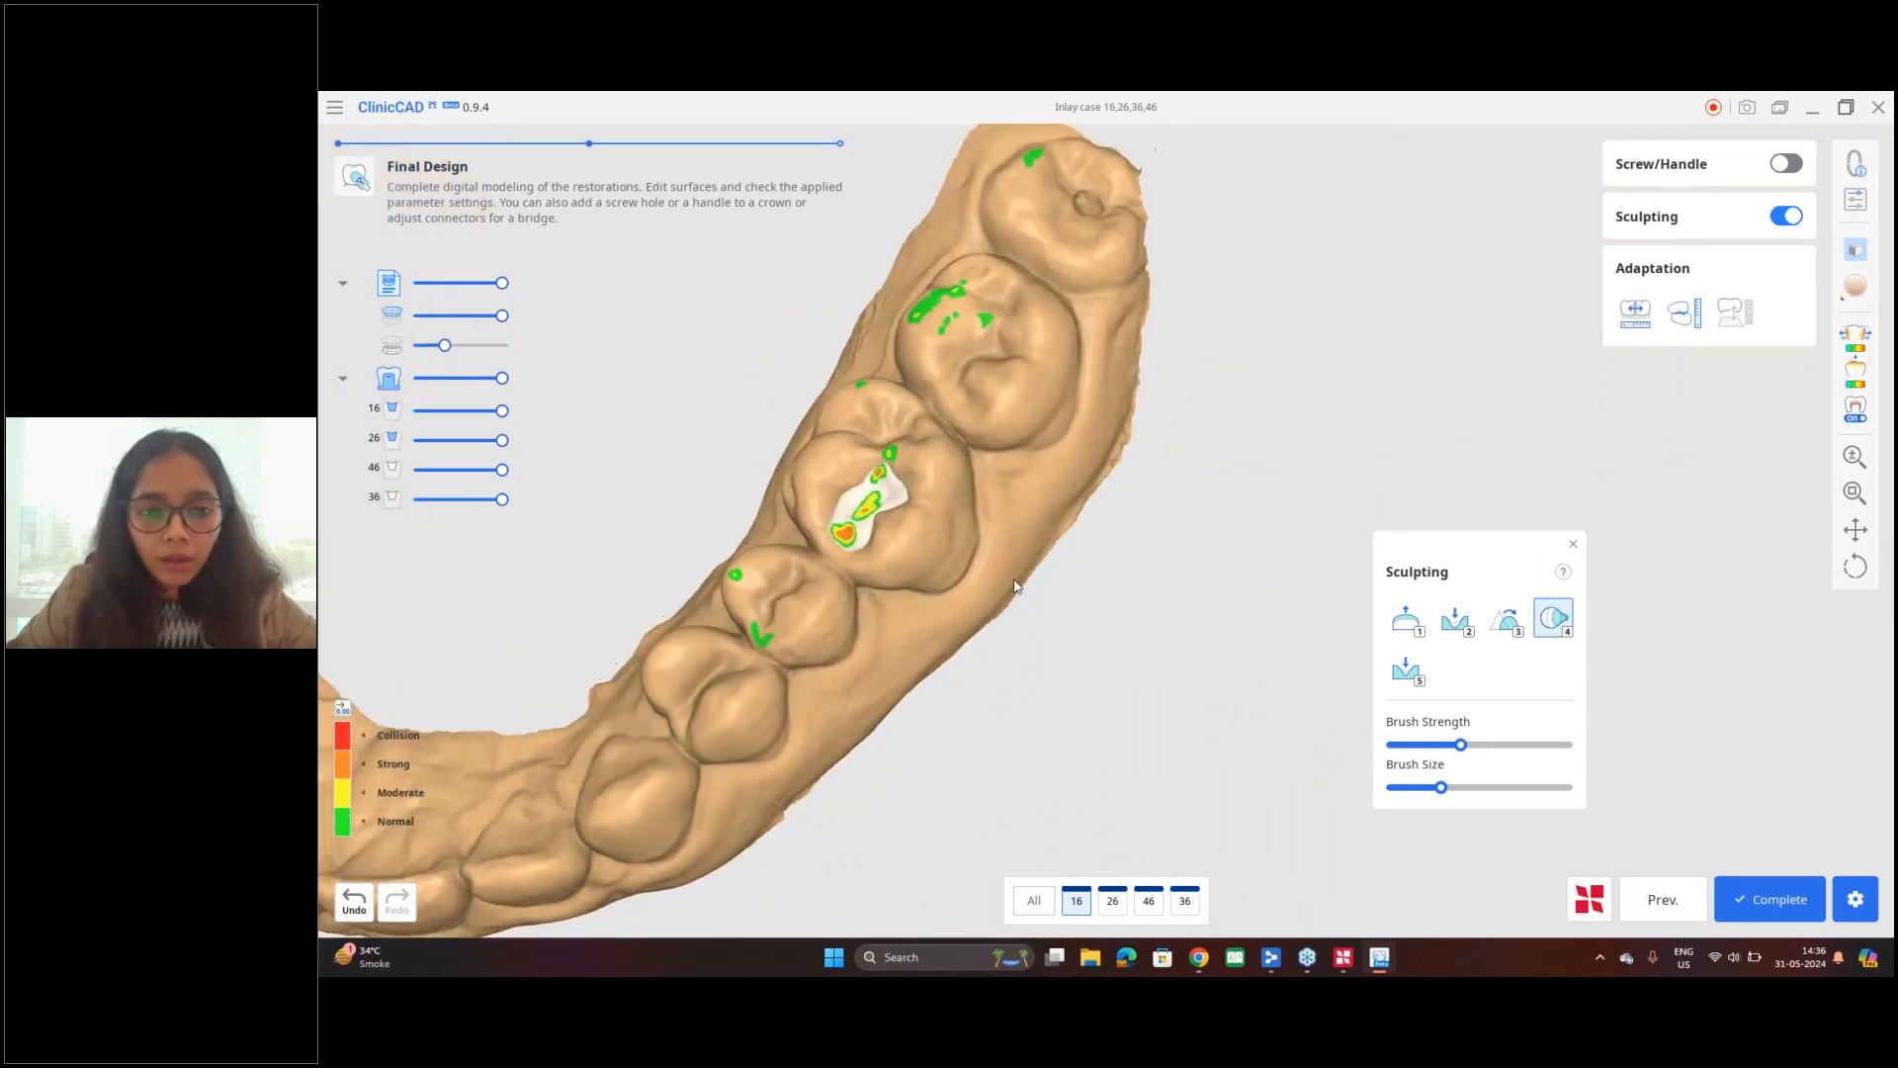
middle_click_drag(868, 585, 1114, 588)
scroll(1039, 525, "down", 3)
right_click_drag(1038, 525, 1137, 647)
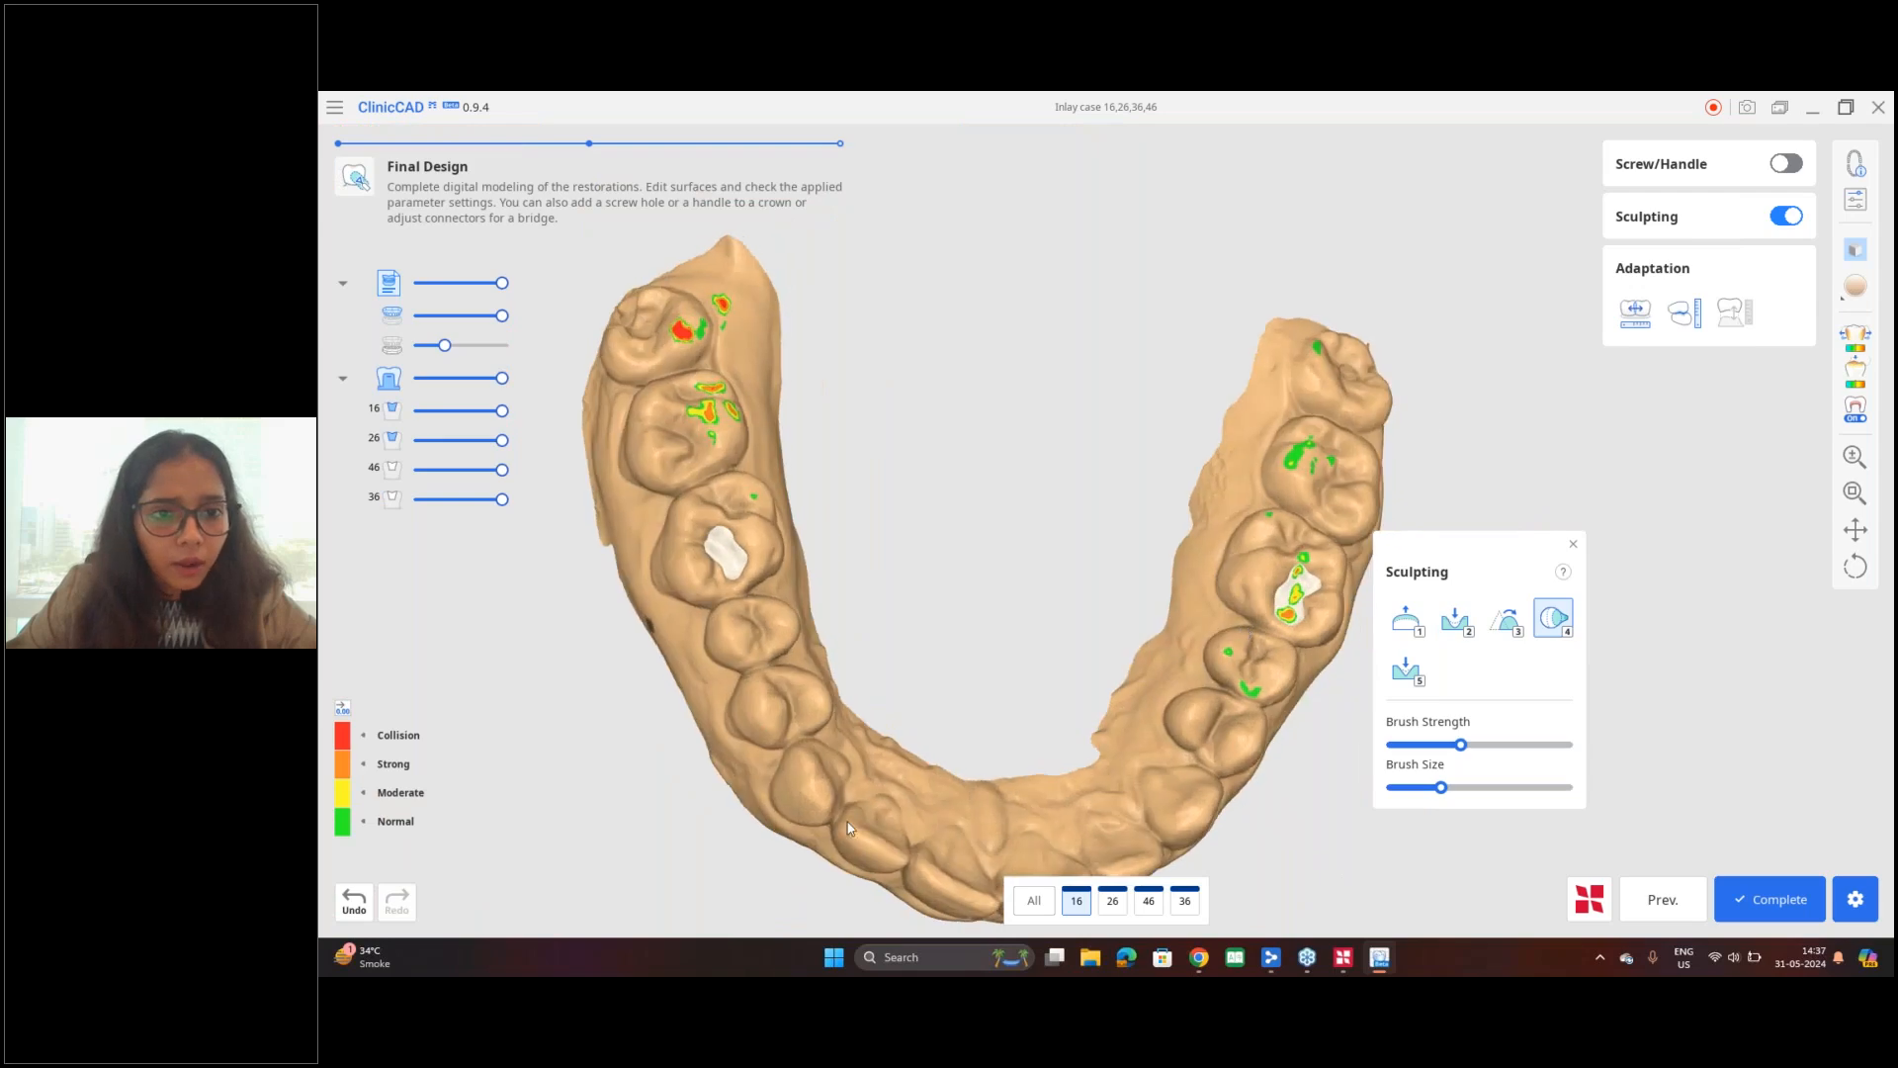
Step: Switch to the tooth 26 restoration, inspect its fit in the cavity, and activate the smoothing brush
left_click(1112, 900)
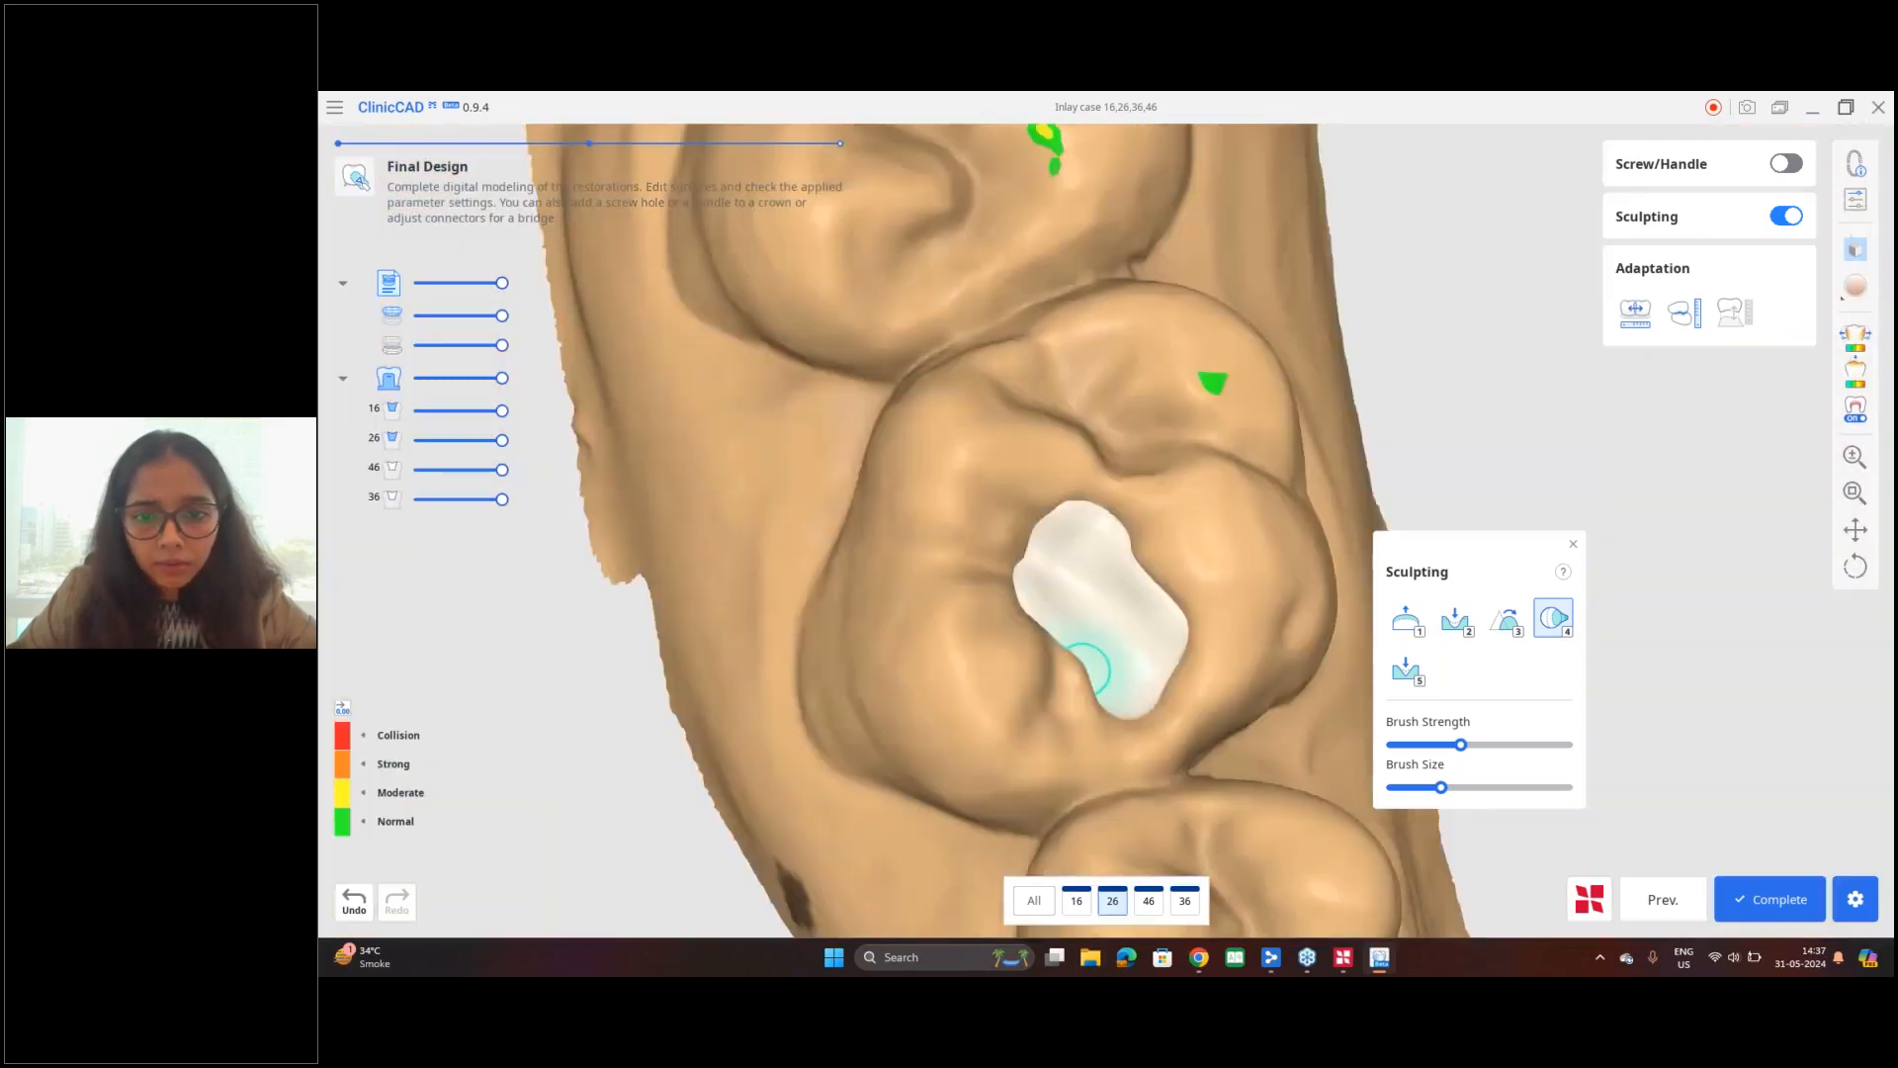
scroll(1082, 662, "down", 5)
middle_click_drag(1142, 680, 1045, 633)
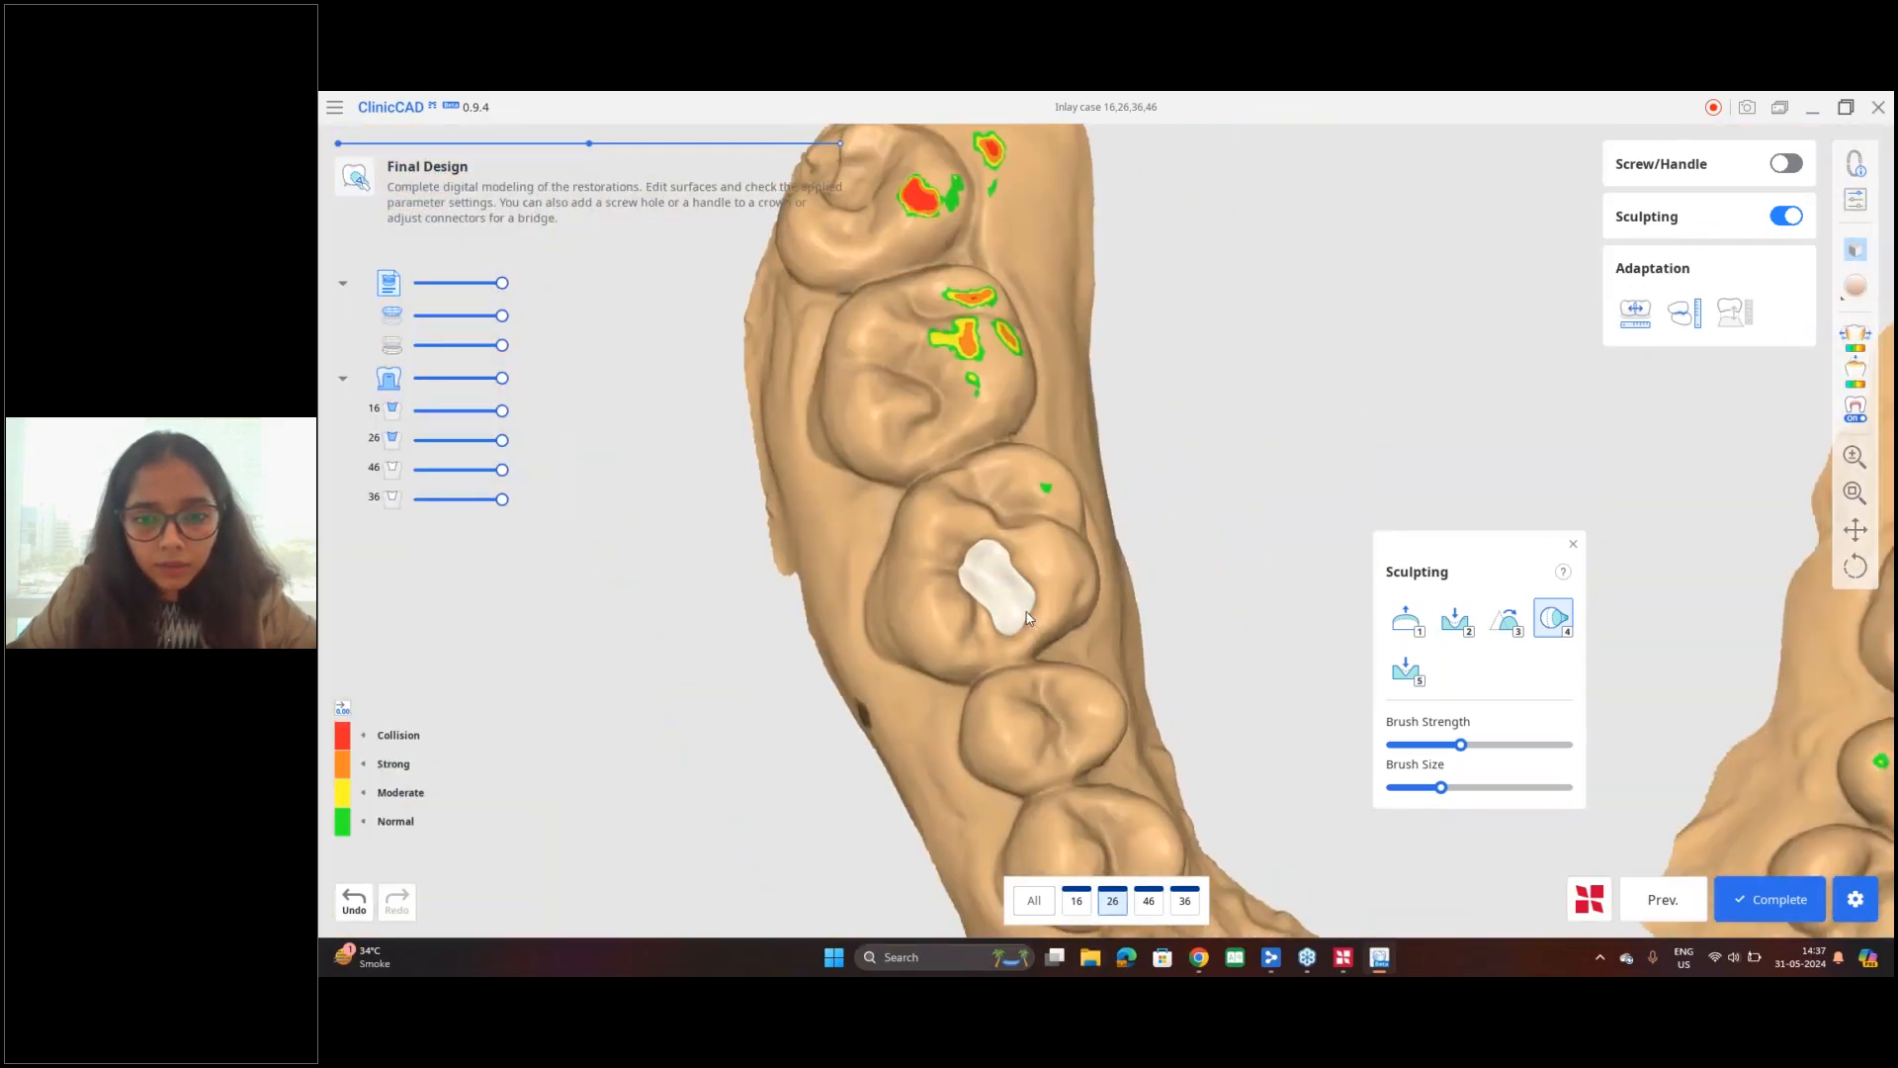
scroll(1053, 628, "up", 5)
mouse_move(1060, 637)
right_mouse_down()
mouse_move(1251, 622)
mouse_move(1279, 673)
right_mouse_up()
key("3")
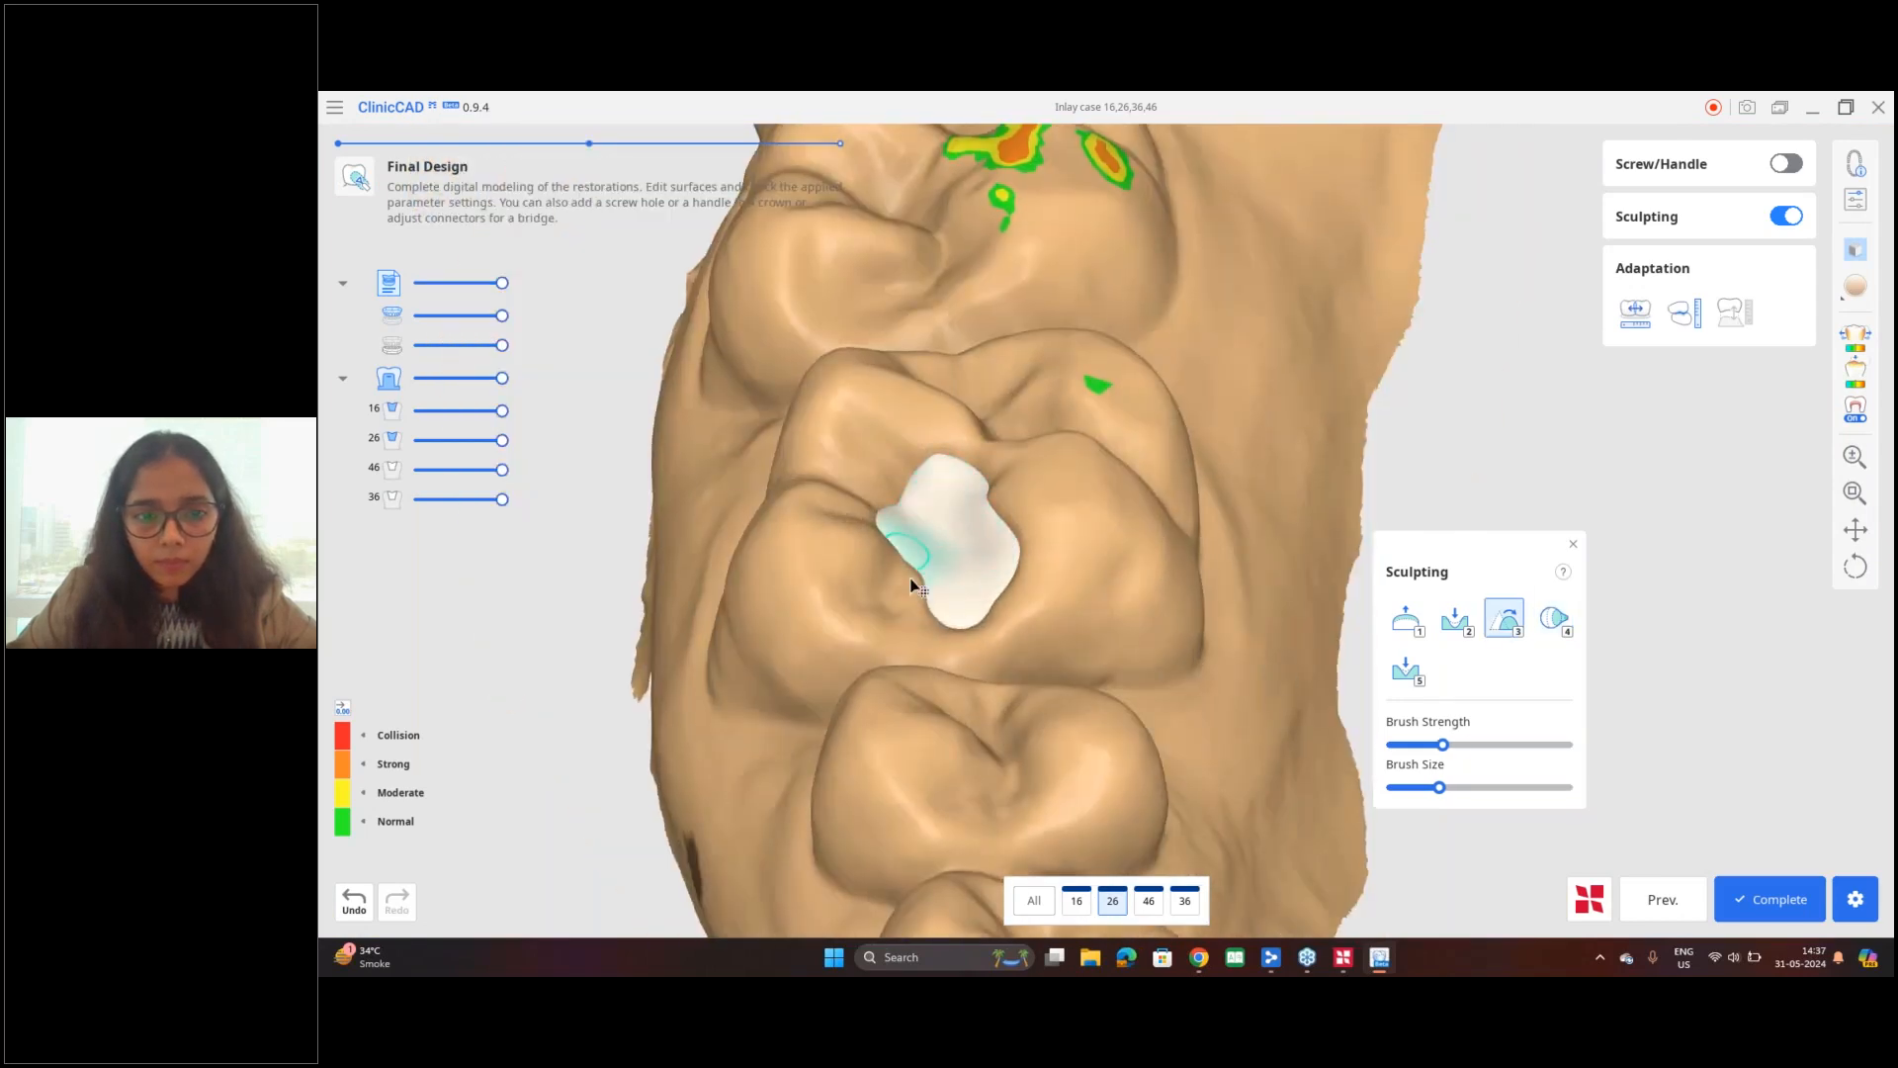
Step: Select the tooth 46 restoration and view its contacts with the antagonist
left_click(1151, 914)
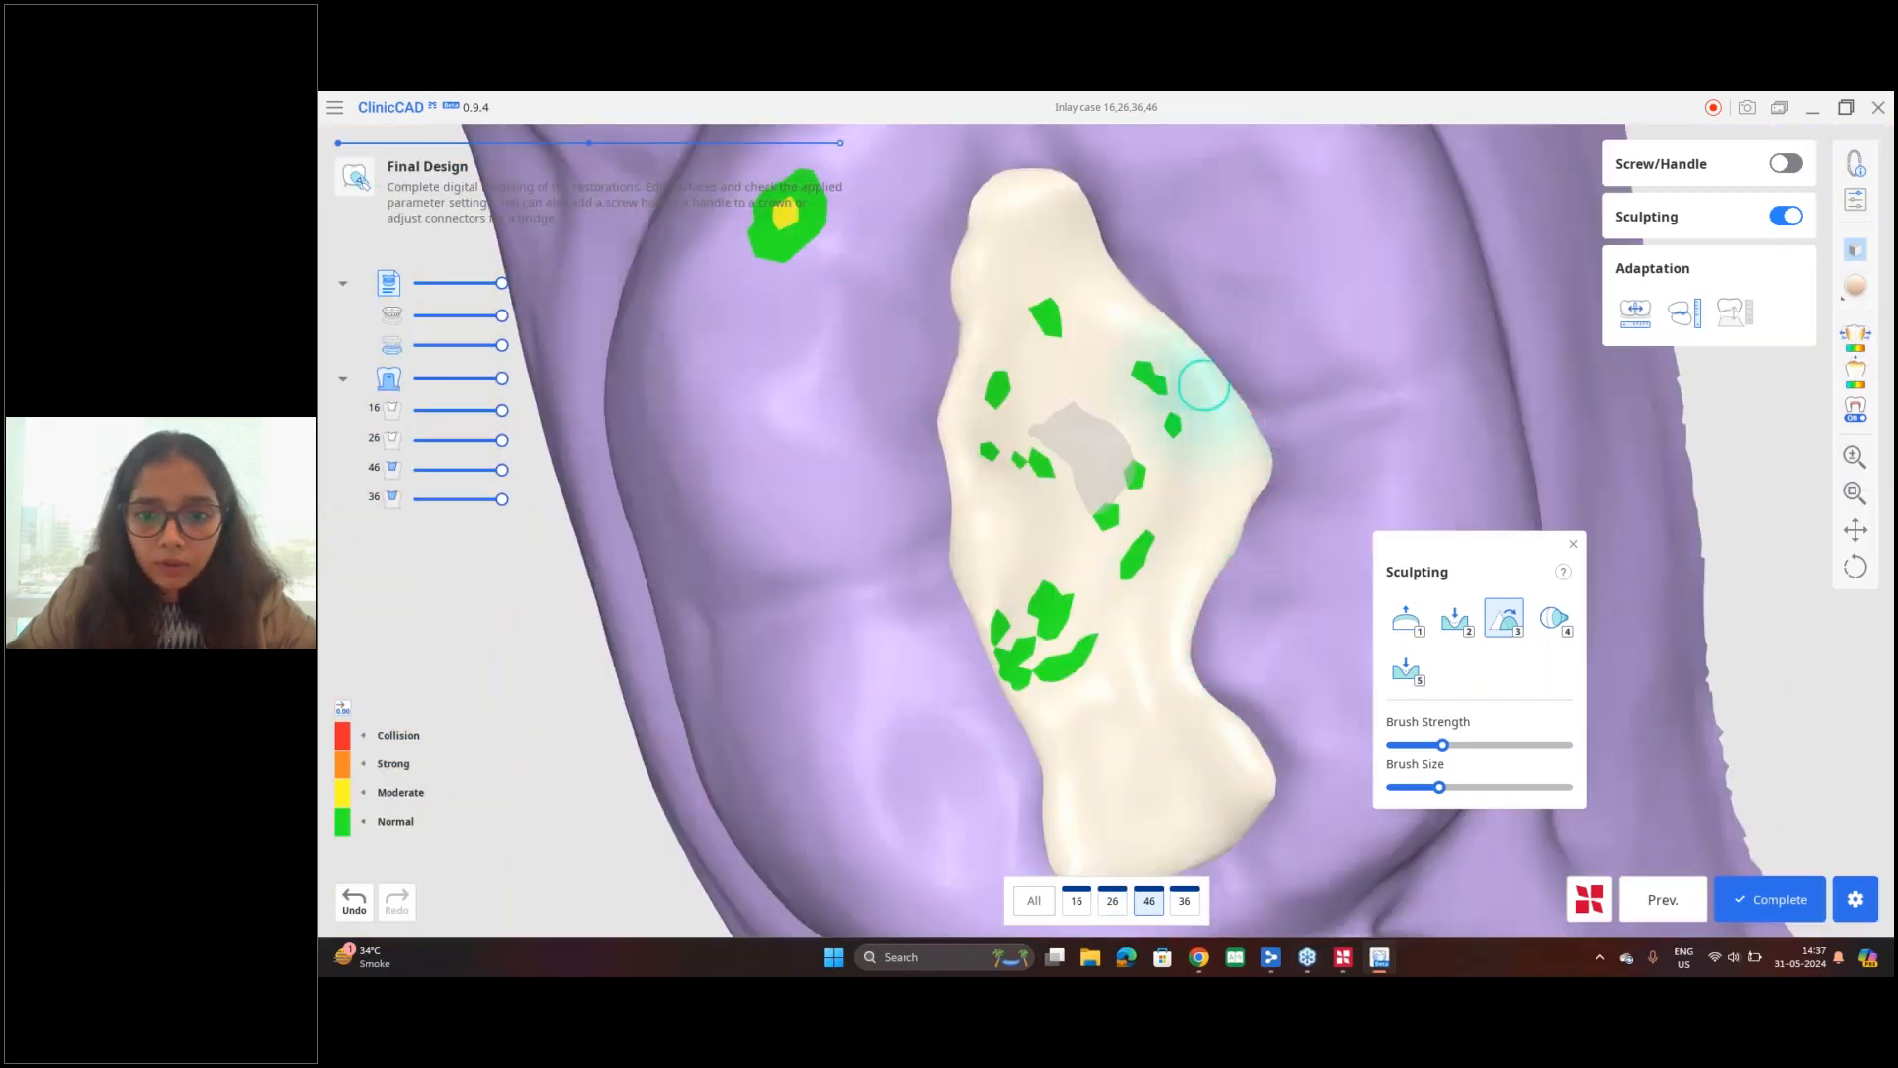
scroll(1117, 543, "down", 5)
key("1")
left_click(1101, 524)
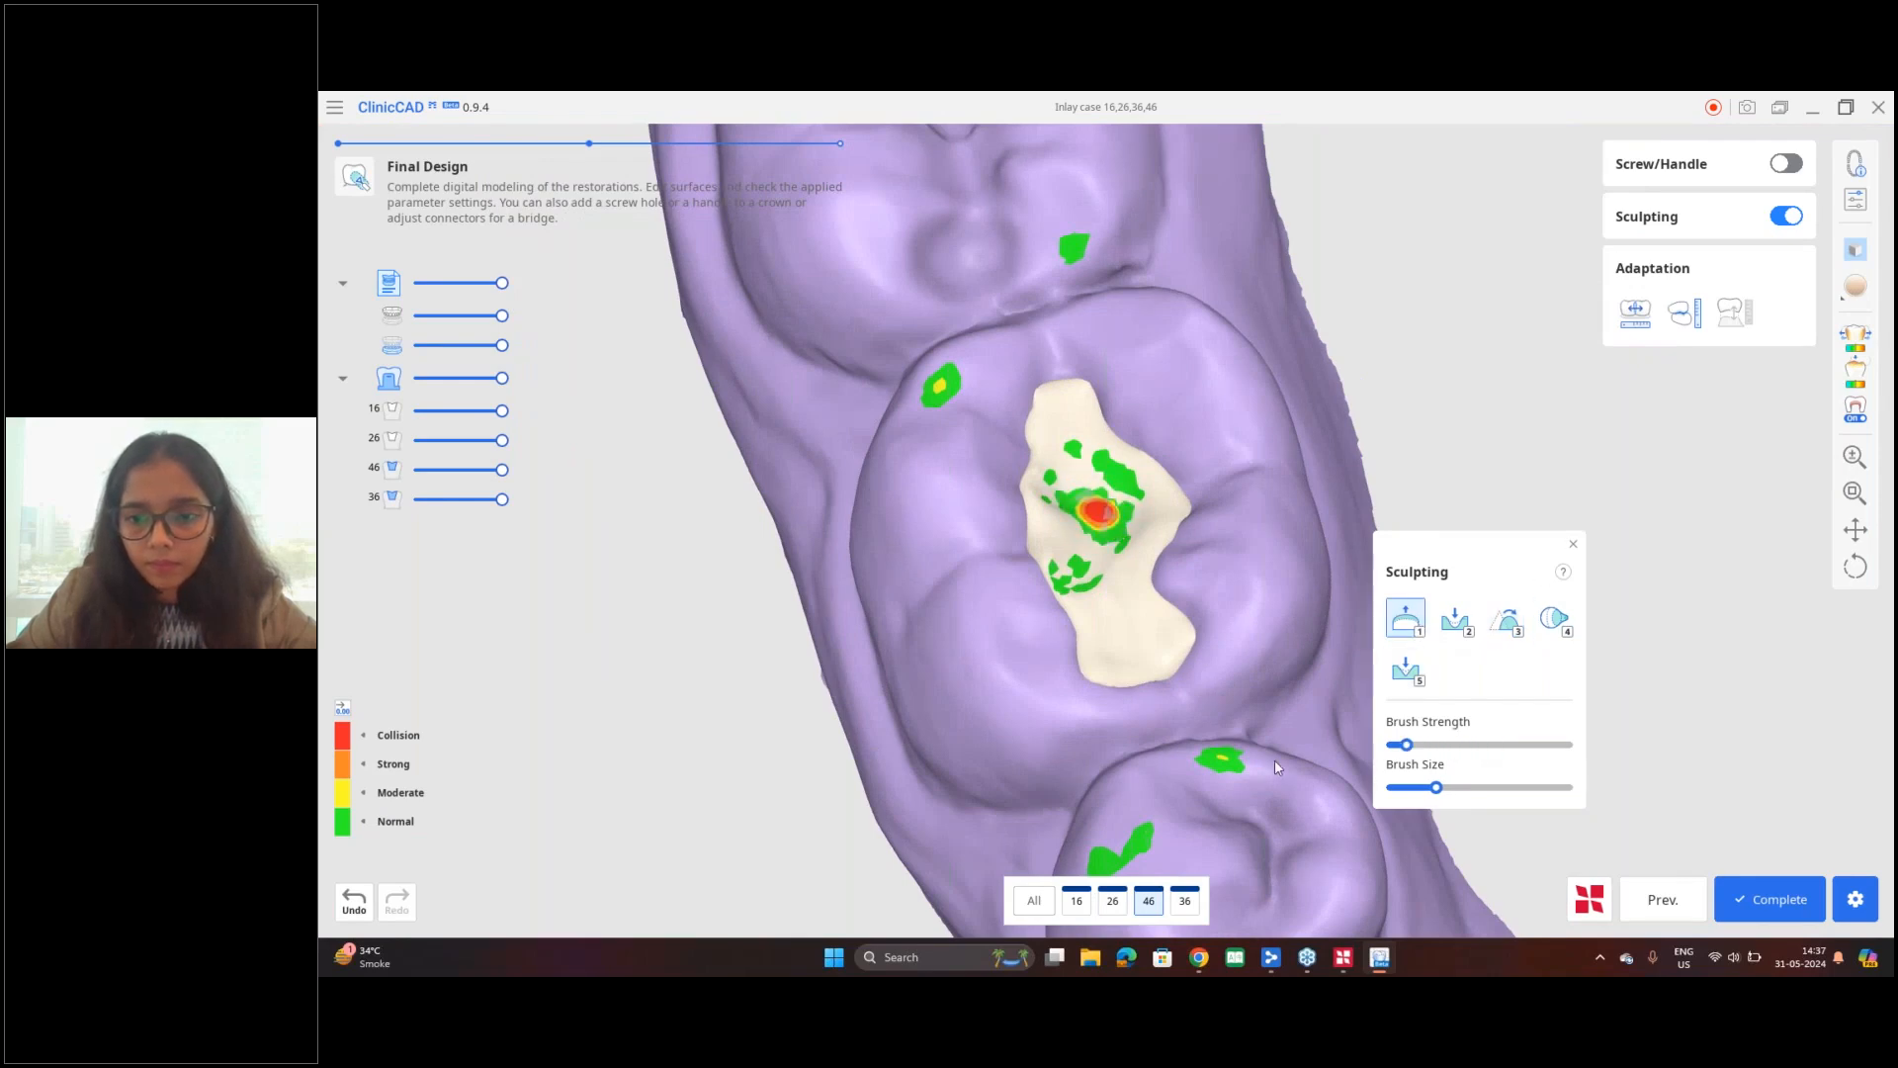
left_click(353, 899)
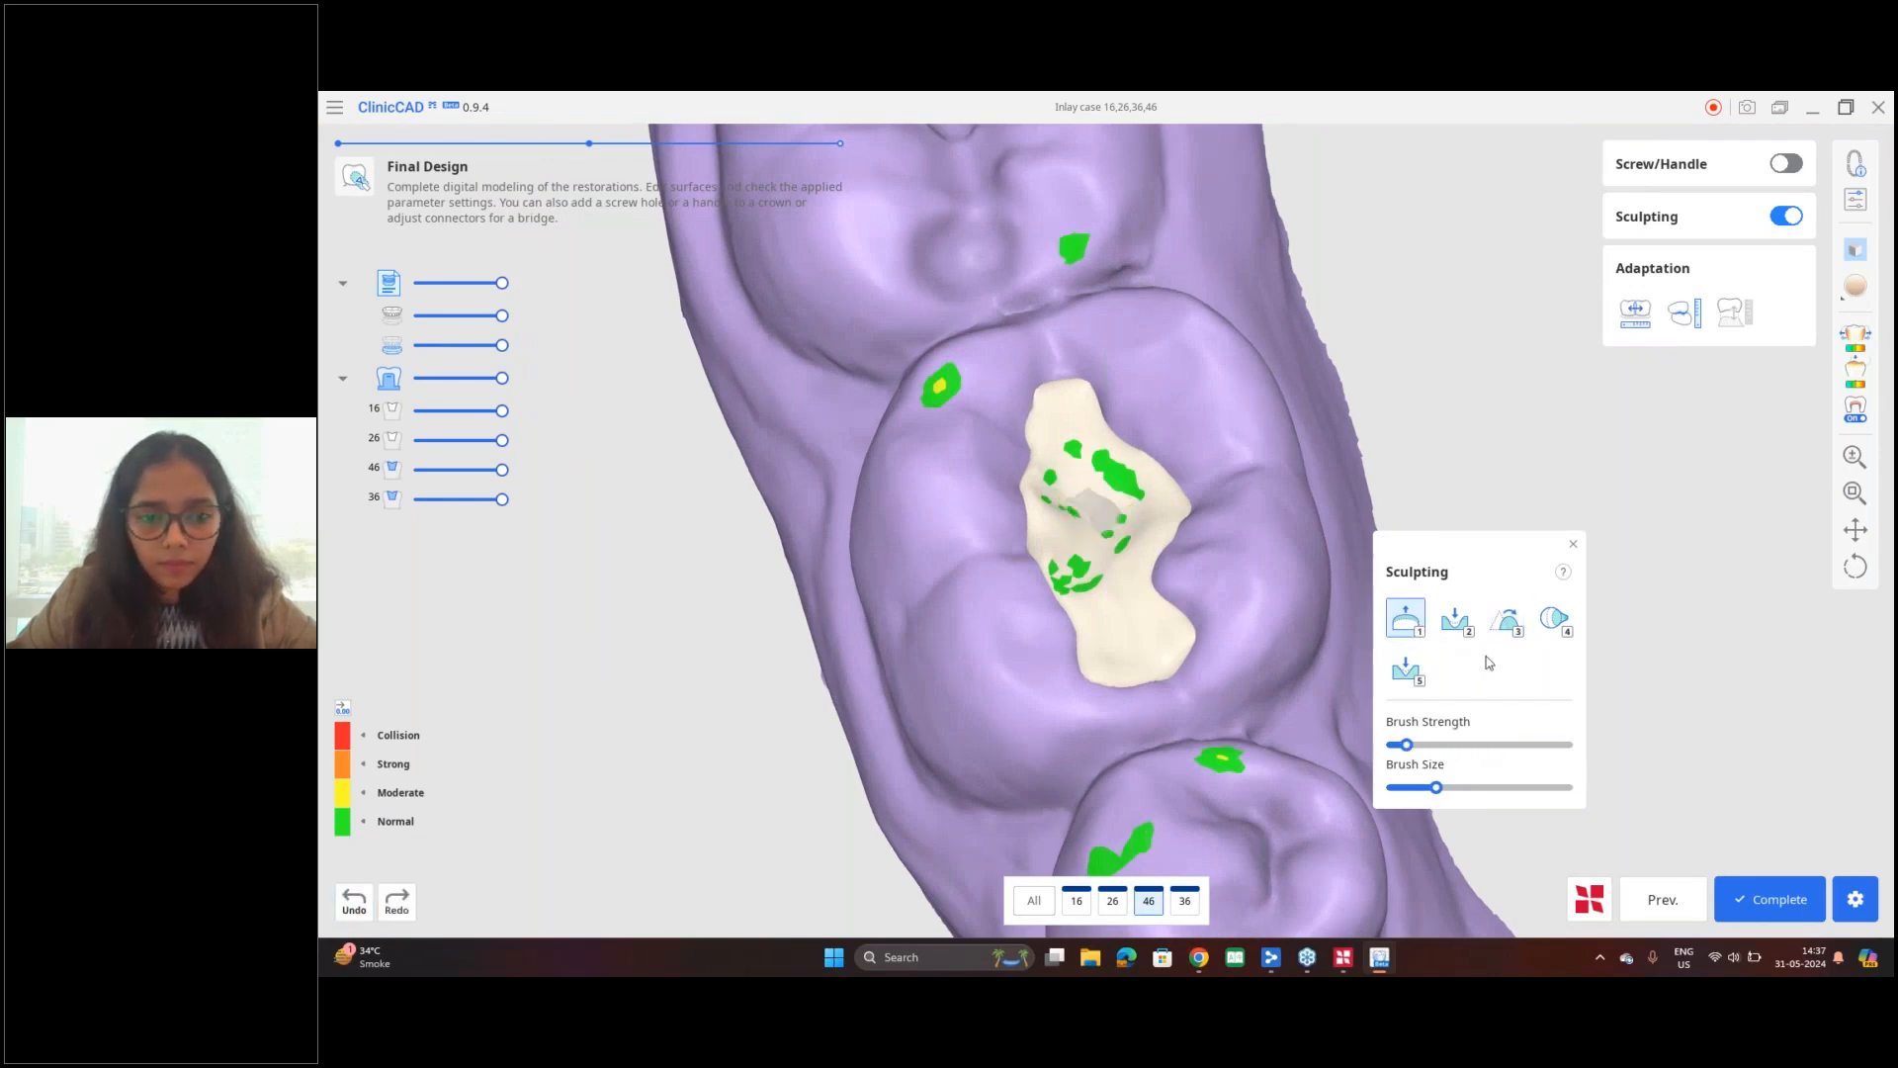
Step: Morph the central thin area of the tooth 46 inlay with a reduced brush strength
left_click(1554, 617)
right_click_drag(979, 623, 989, 530)
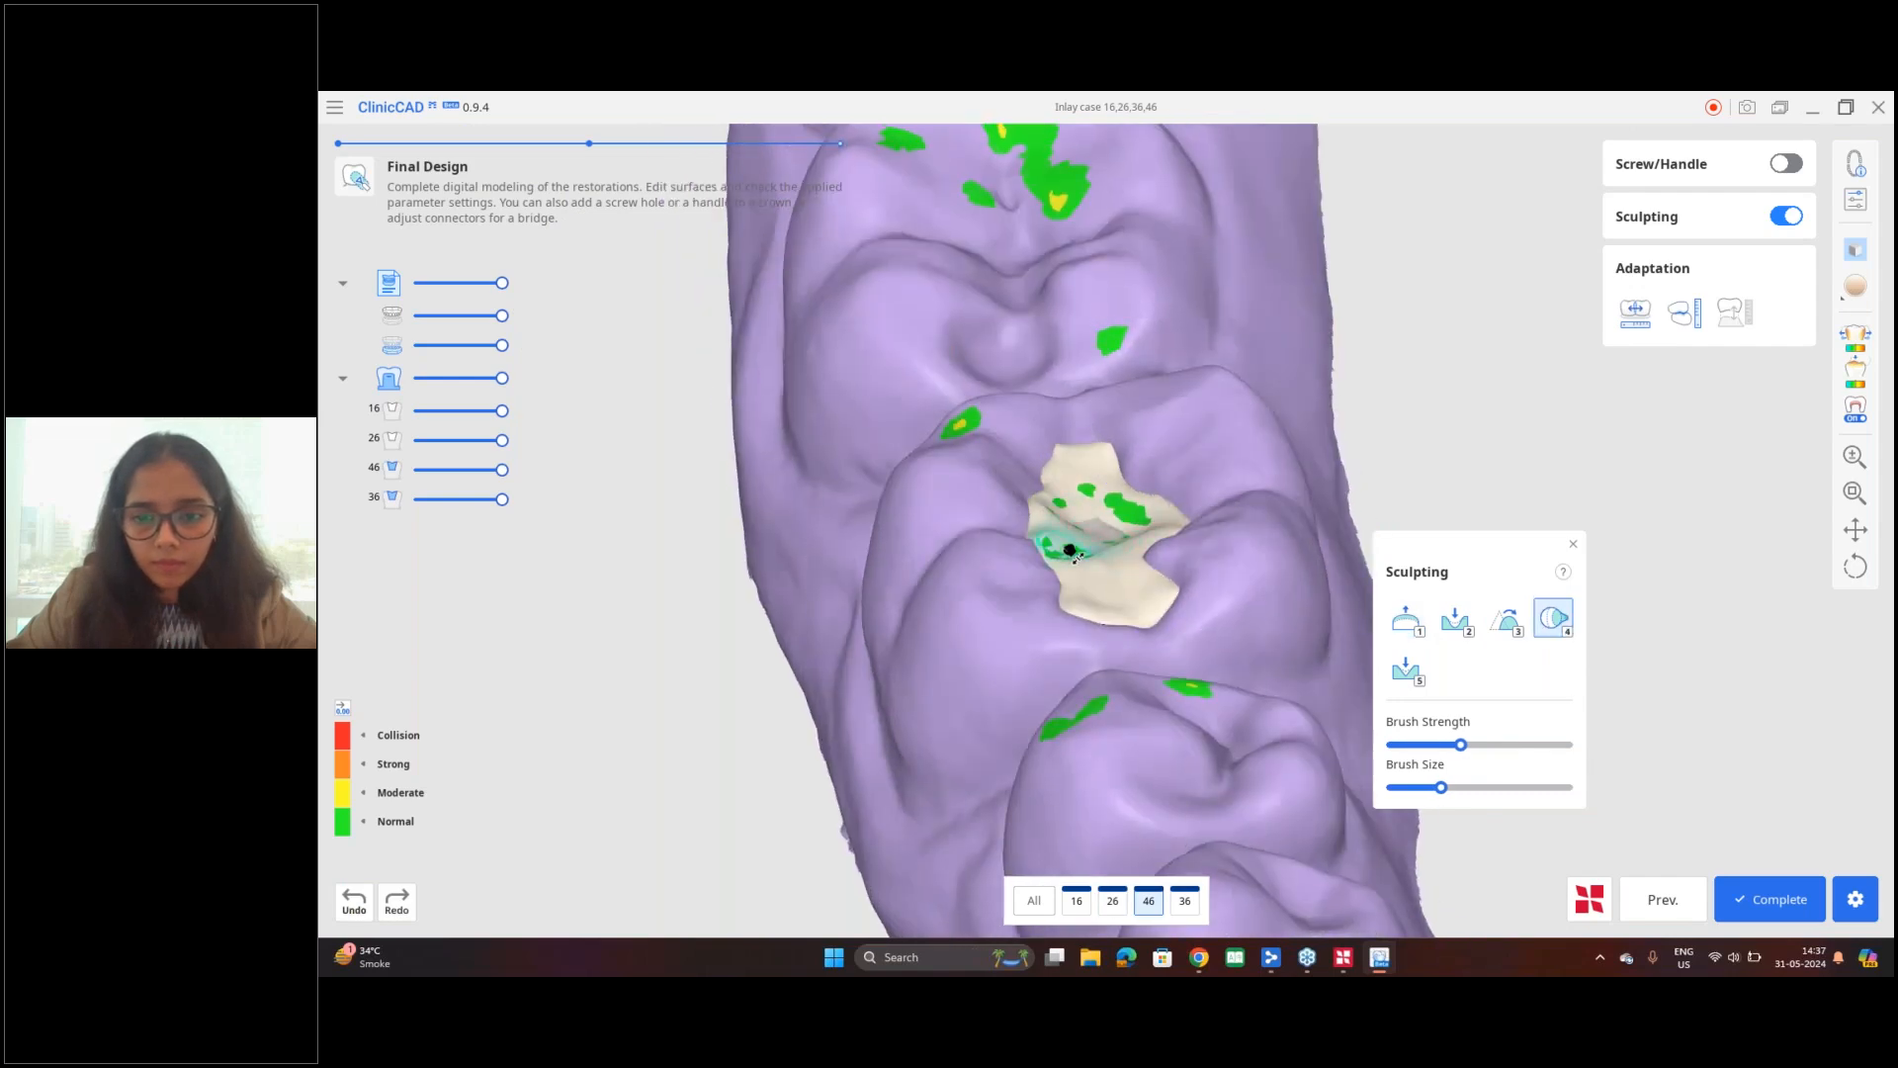
left_click_drag(1460, 746, 1438, 749)
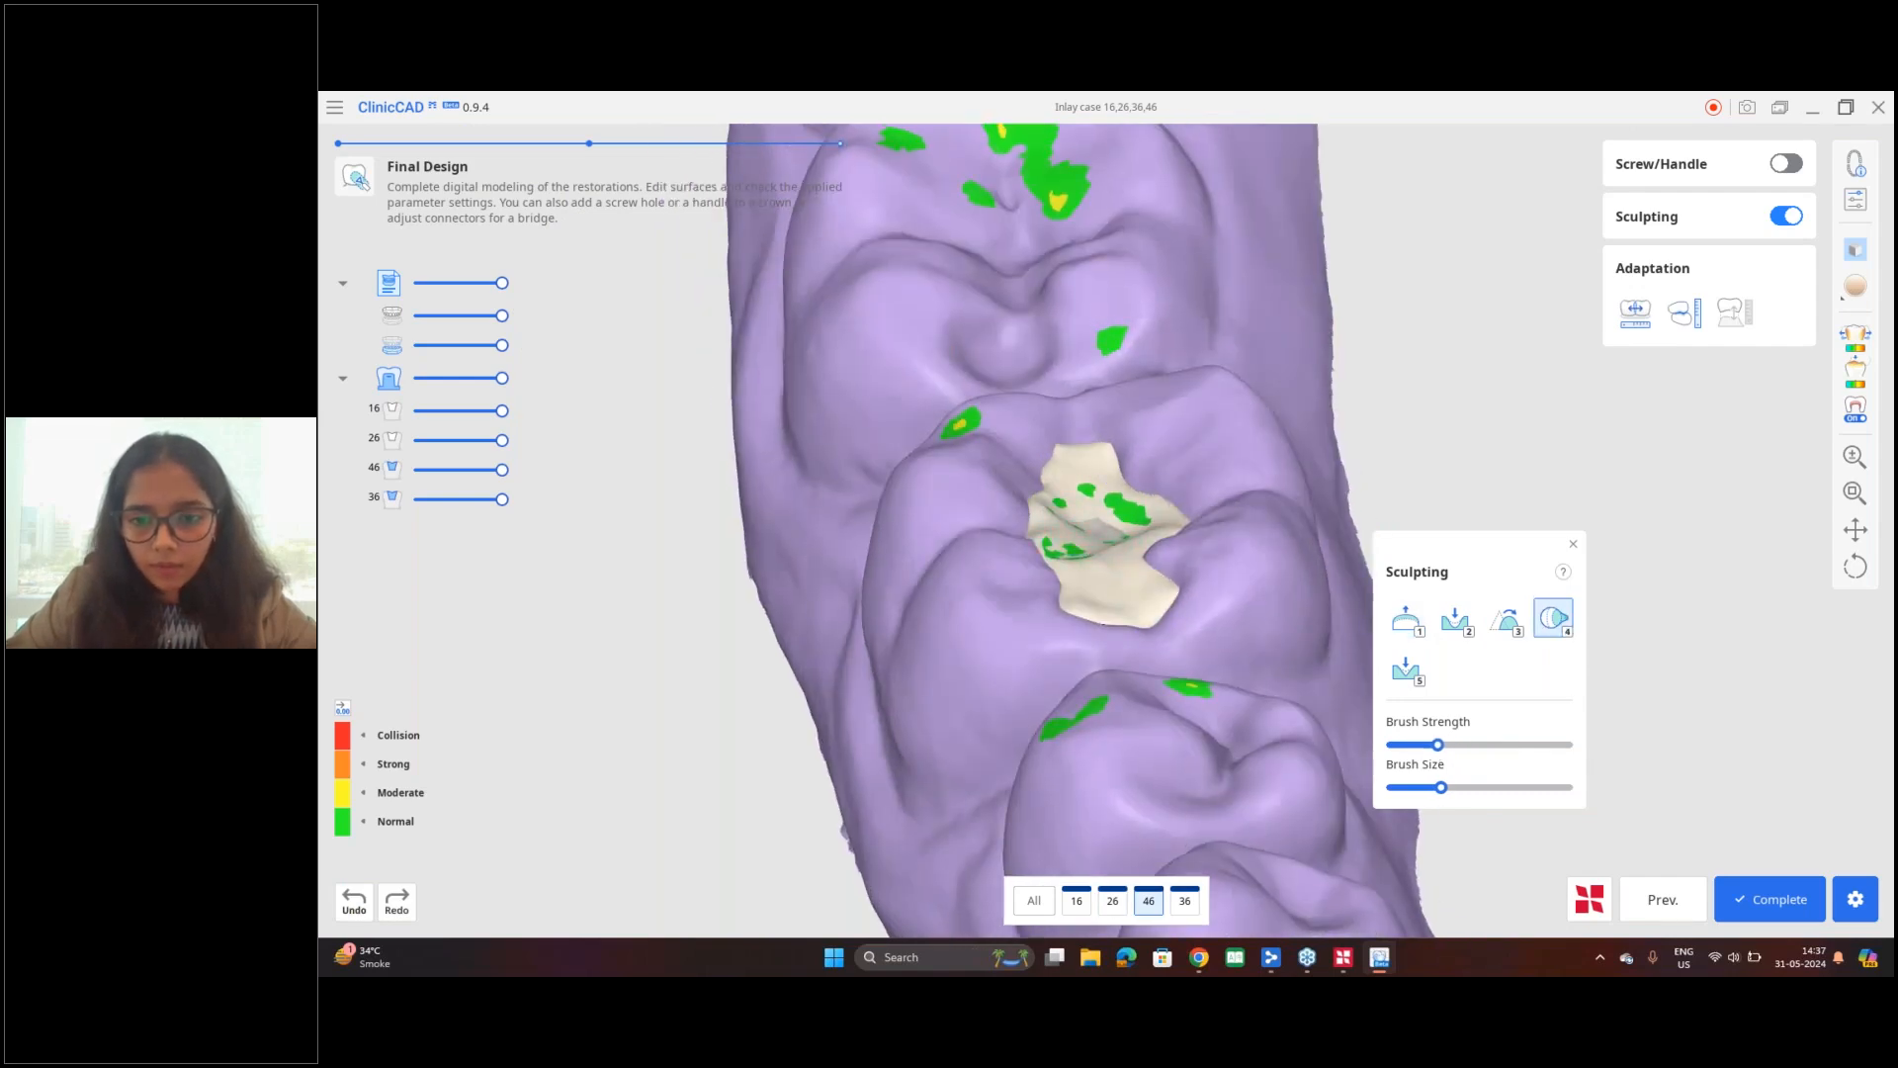
left_click(1114, 590)
mouse_move(1114, 590)
right_mouse_down()
mouse_move(1105, 534)
mouse_move(1119, 581)
right_mouse_up()
scroll(1123, 585, "up", 1)
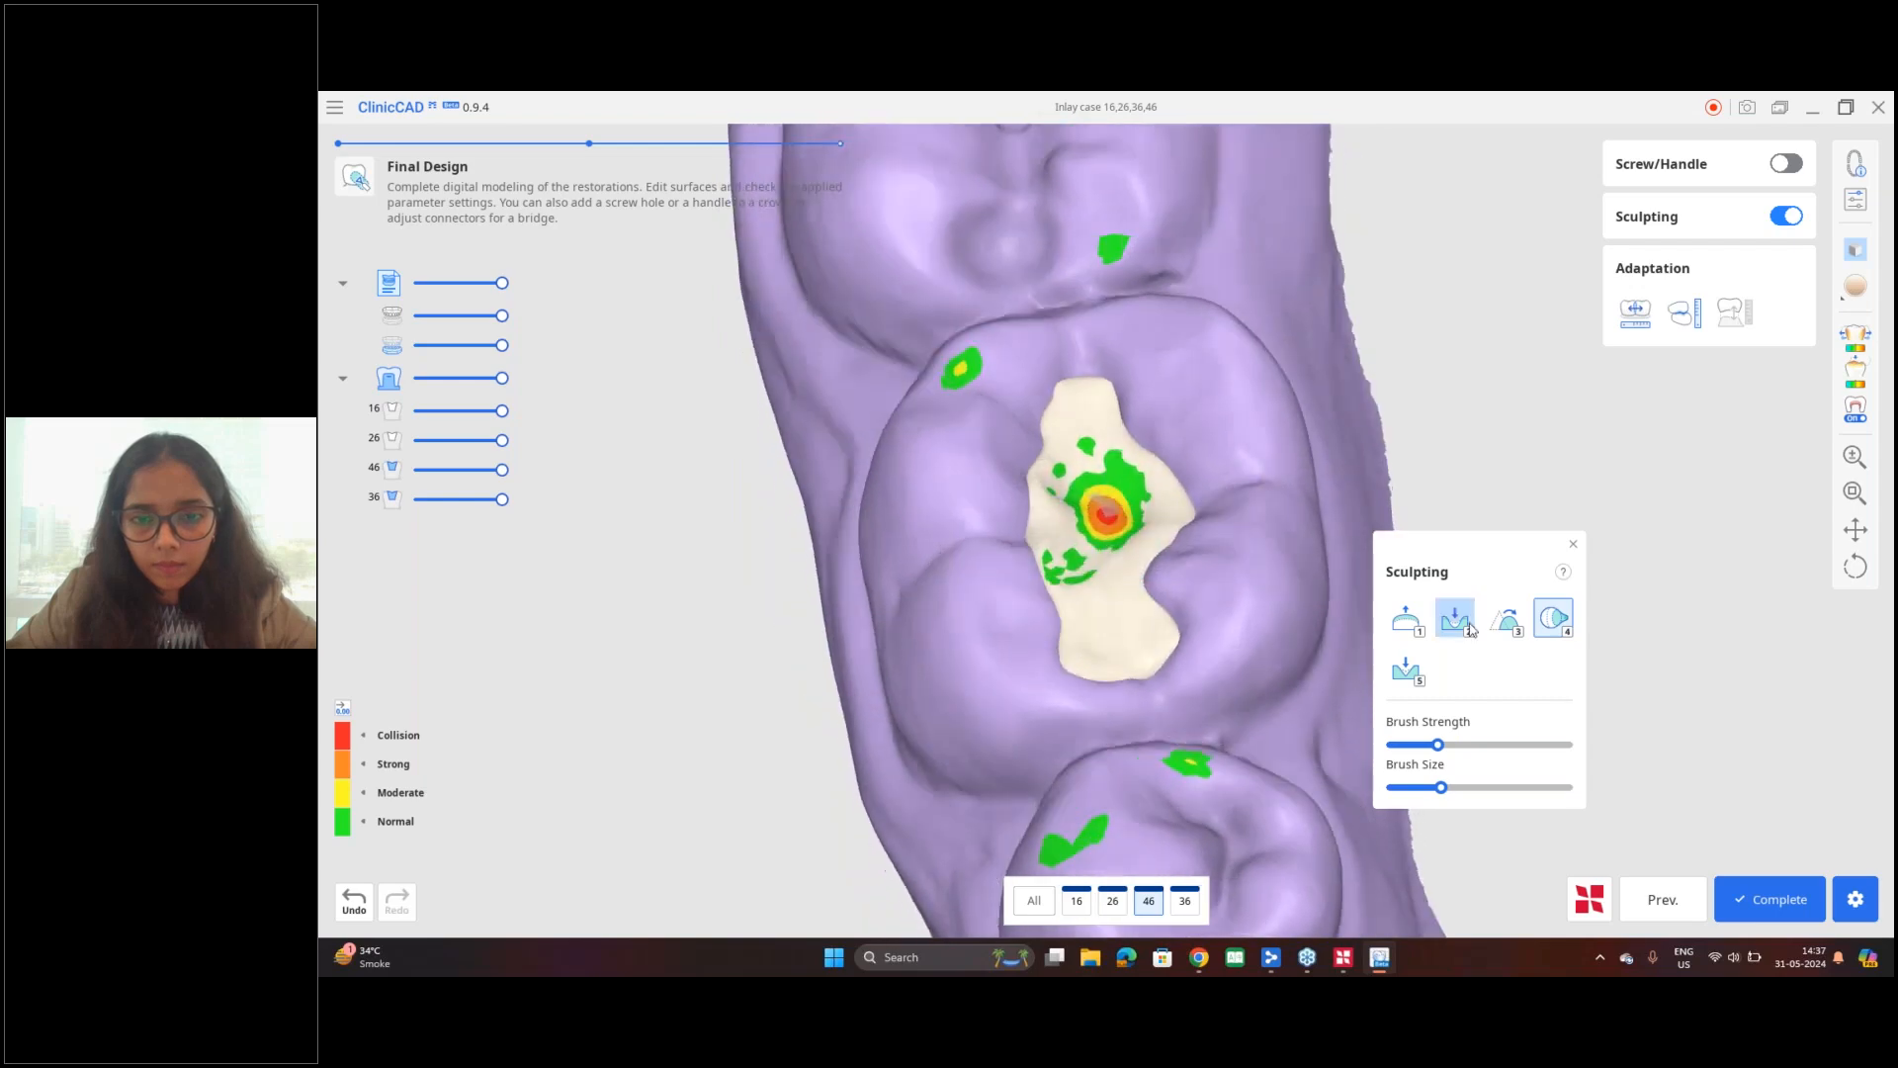
Step: Morph the tooth 46 inlay's surface from the central collision spot towards its distal end
key("3")
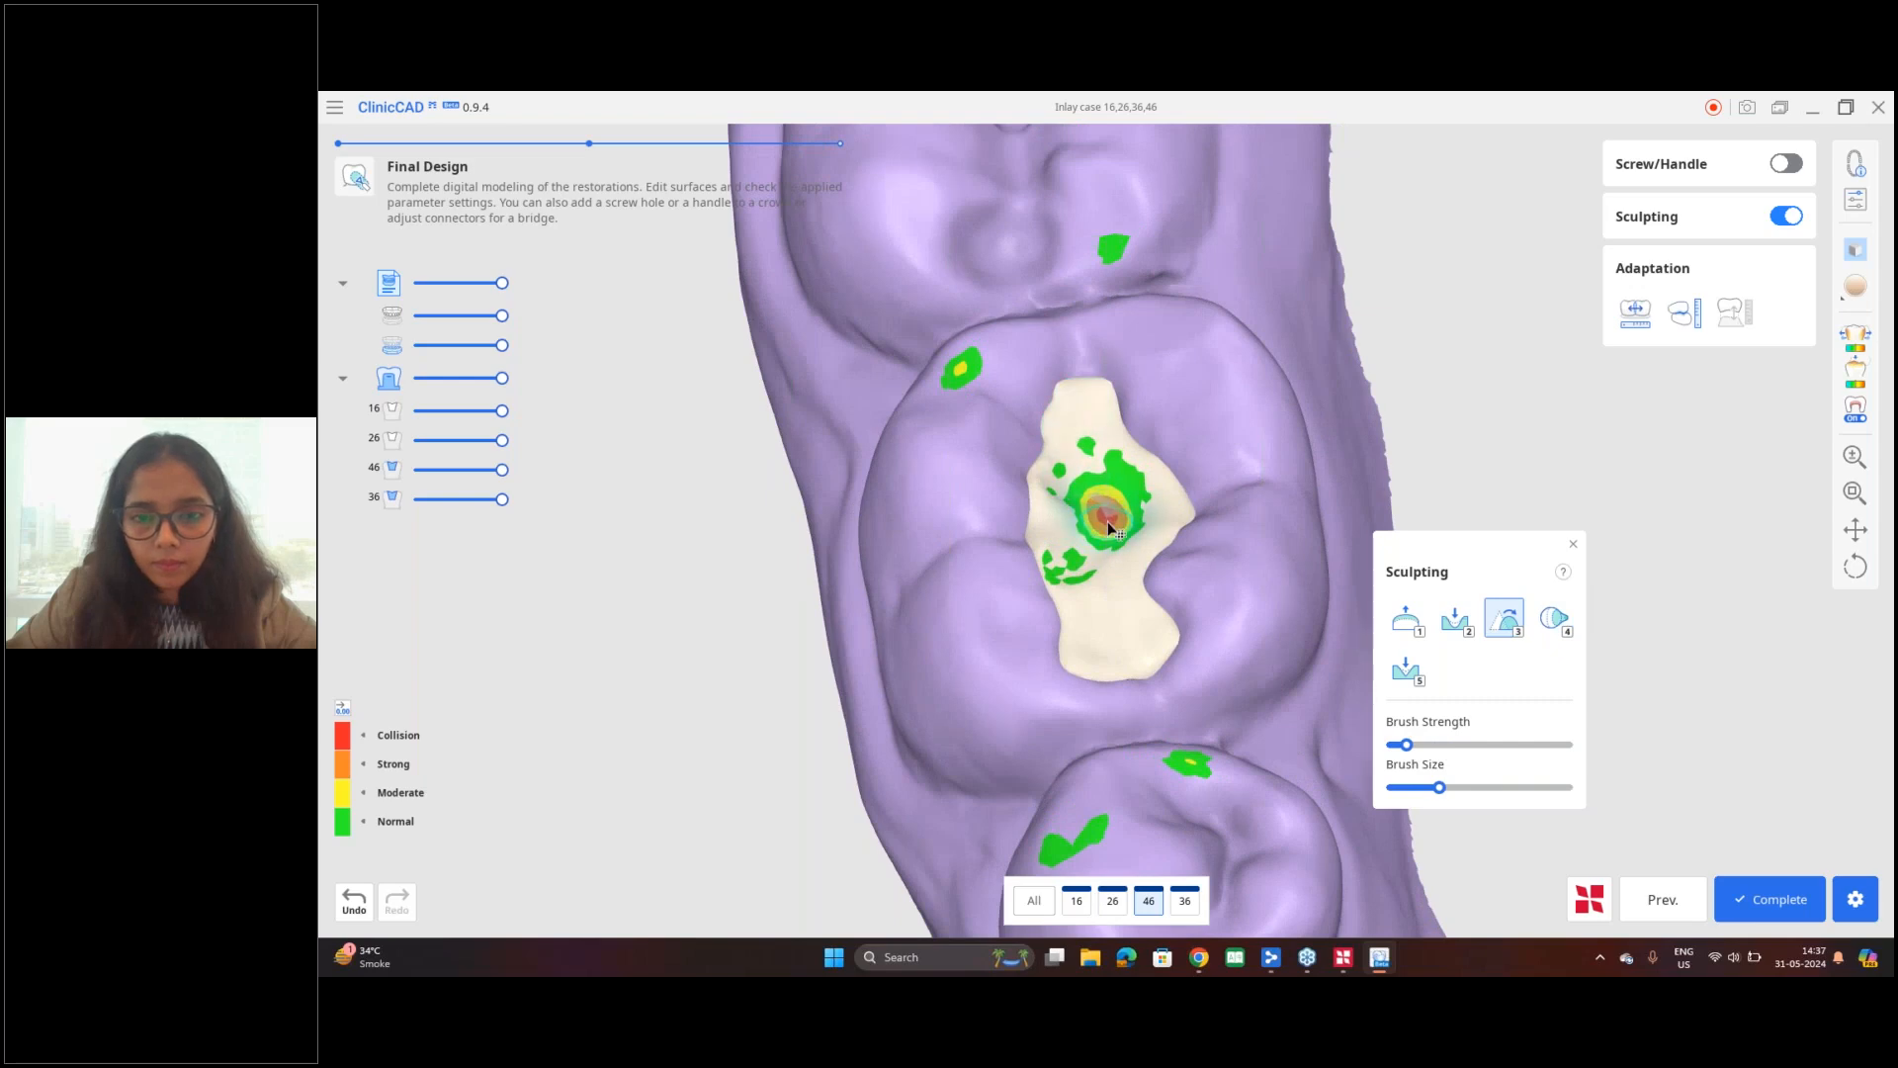
mouse_move(1104, 503)
left_mouse_down()
mouse_move(1167, 515)
mouse_move(1139, 625)
mouse_move(1079, 639)
mouse_move(1035, 503)
mouse_move(1078, 405)
left_mouse_up()
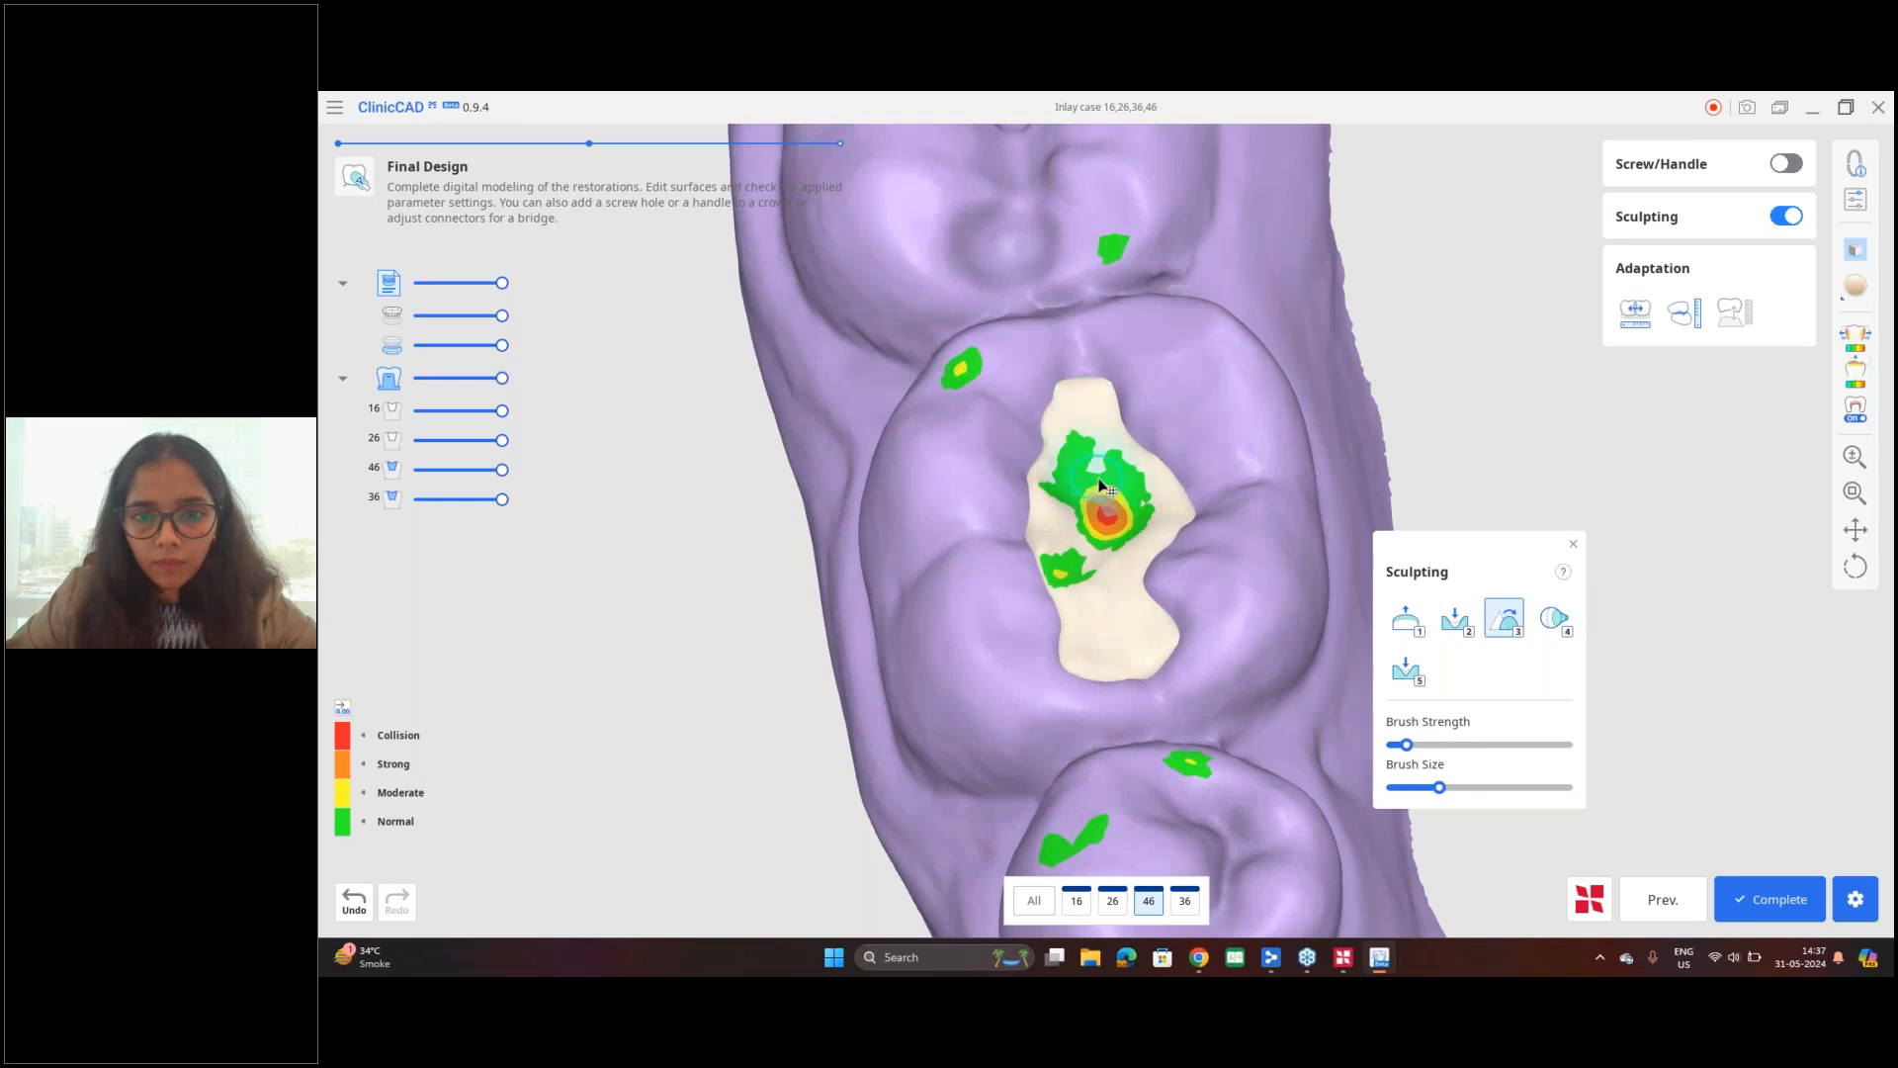
Step: Raise the morphing brush strength slightly and morph the central area of the tooth 36 inlay
scroll(1103, 486, "down", 6)
mouse_move(1171, 506)
middle_mouse_down()
mouse_move(631, 589)
mouse_move(524, 586)
middle_mouse_up()
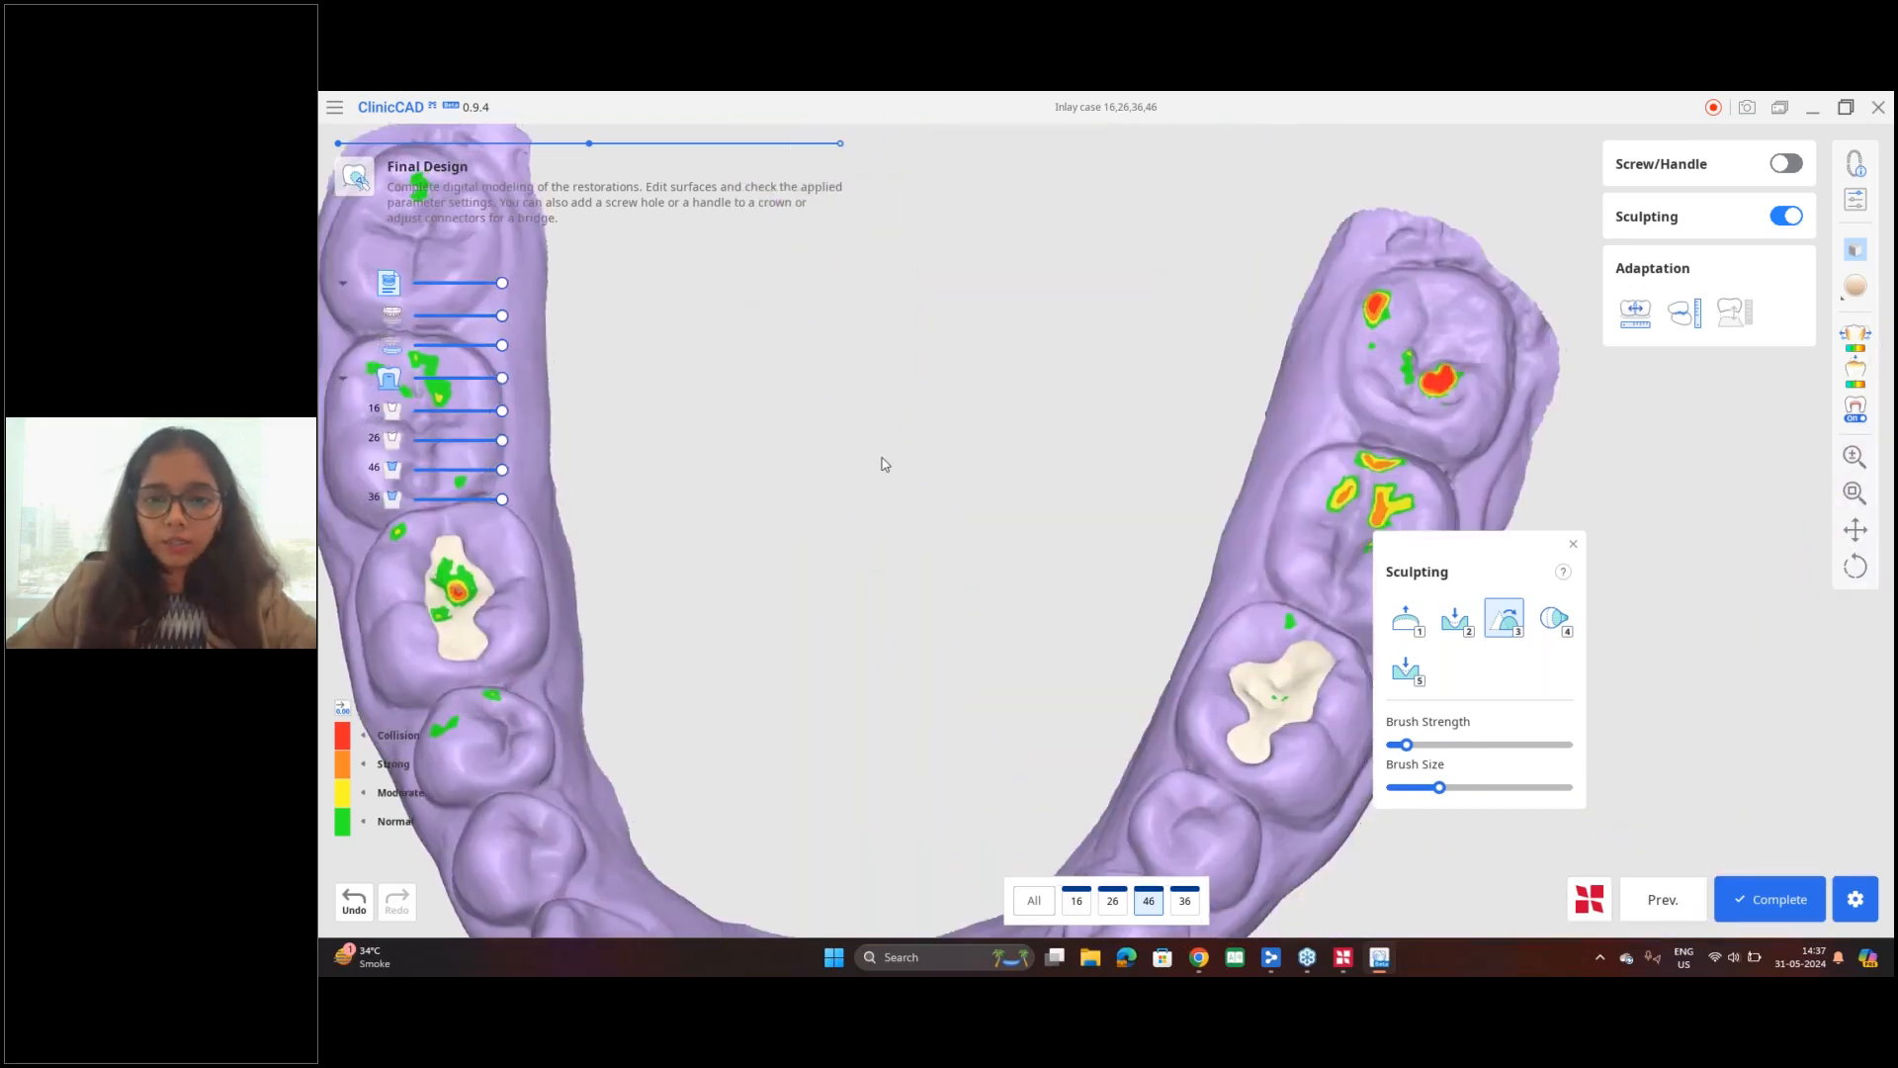
middle_click_drag(1339, 664, 1012, 525)
scroll(1013, 525, "up", 5)
mouse_move(933, 591)
left_mouse_down()
mouse_move(877, 564)
mouse_move(970, 517)
mouse_move(886, 564)
mouse_move(878, 657)
mouse_move(879, 565)
mouse_move(904, 595)
mouse_move(881, 589)
left_mouse_up()
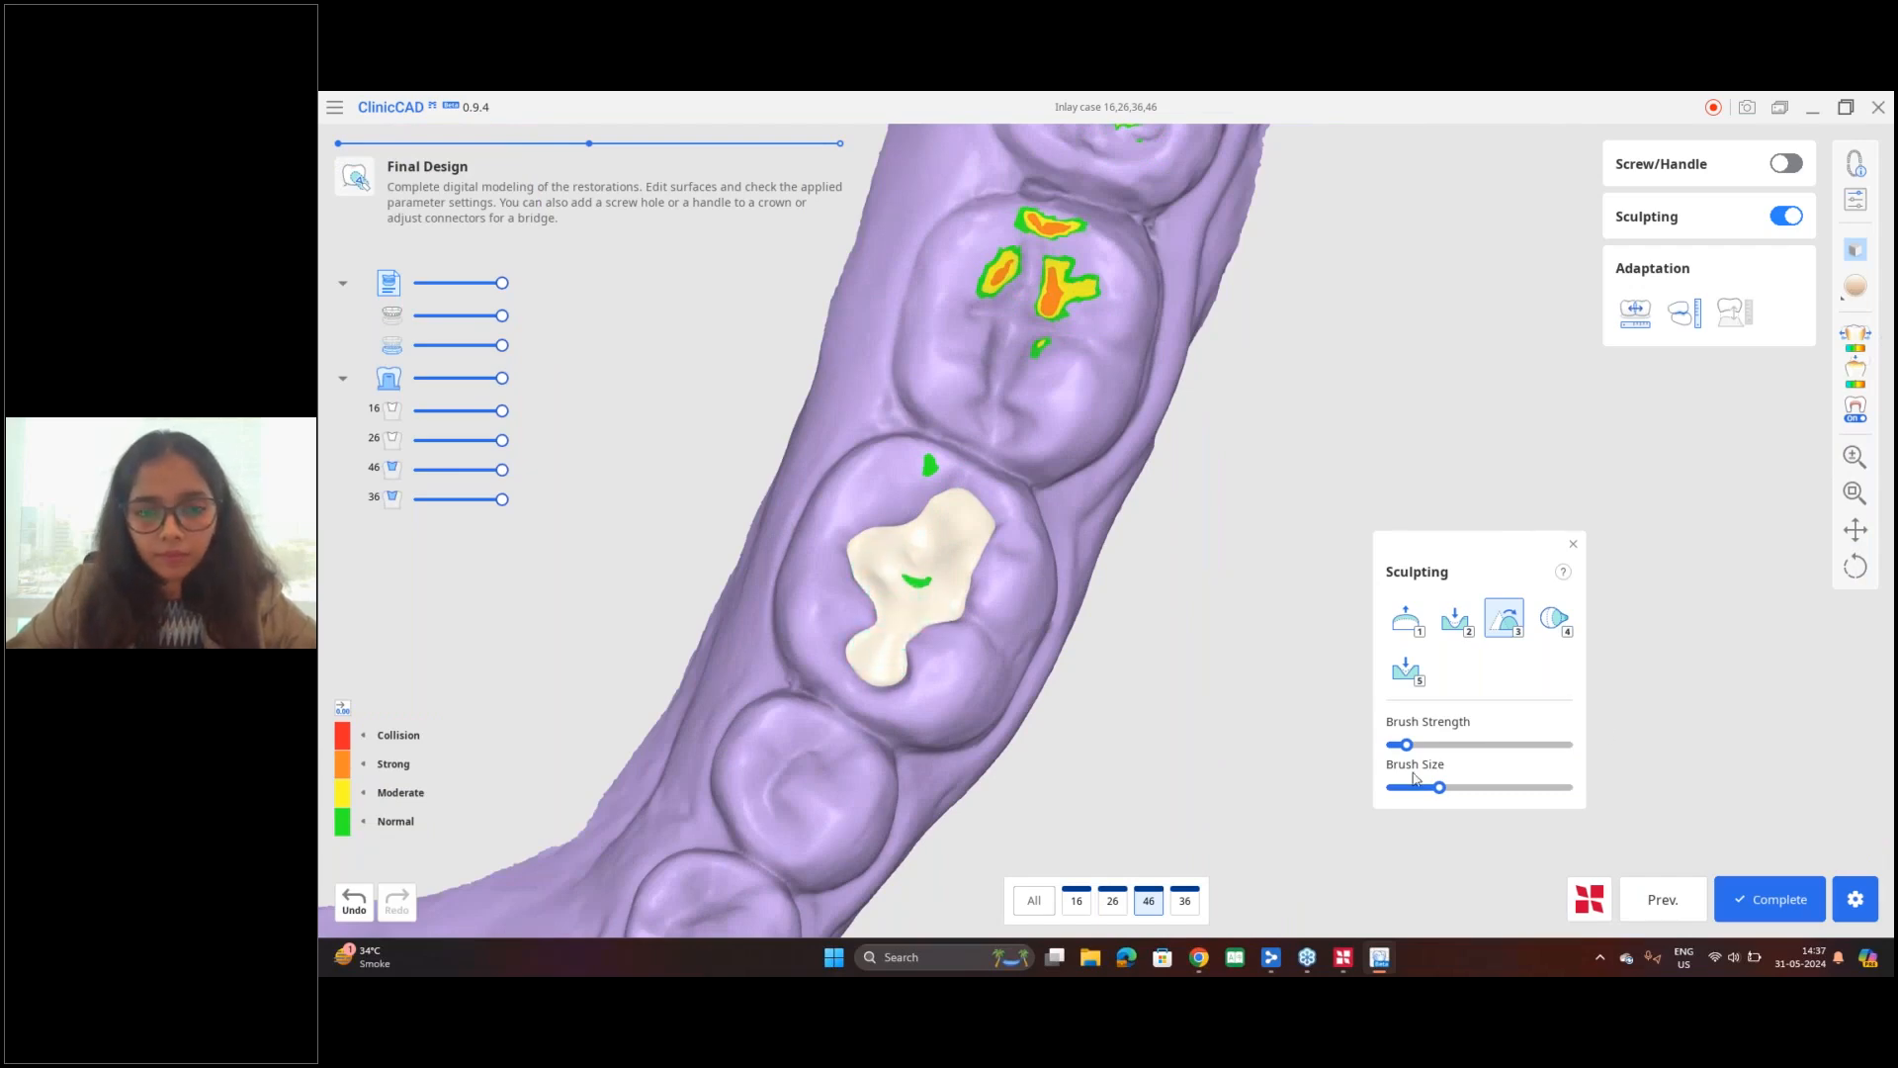
left_click_drag(1421, 744, 1417, 744)
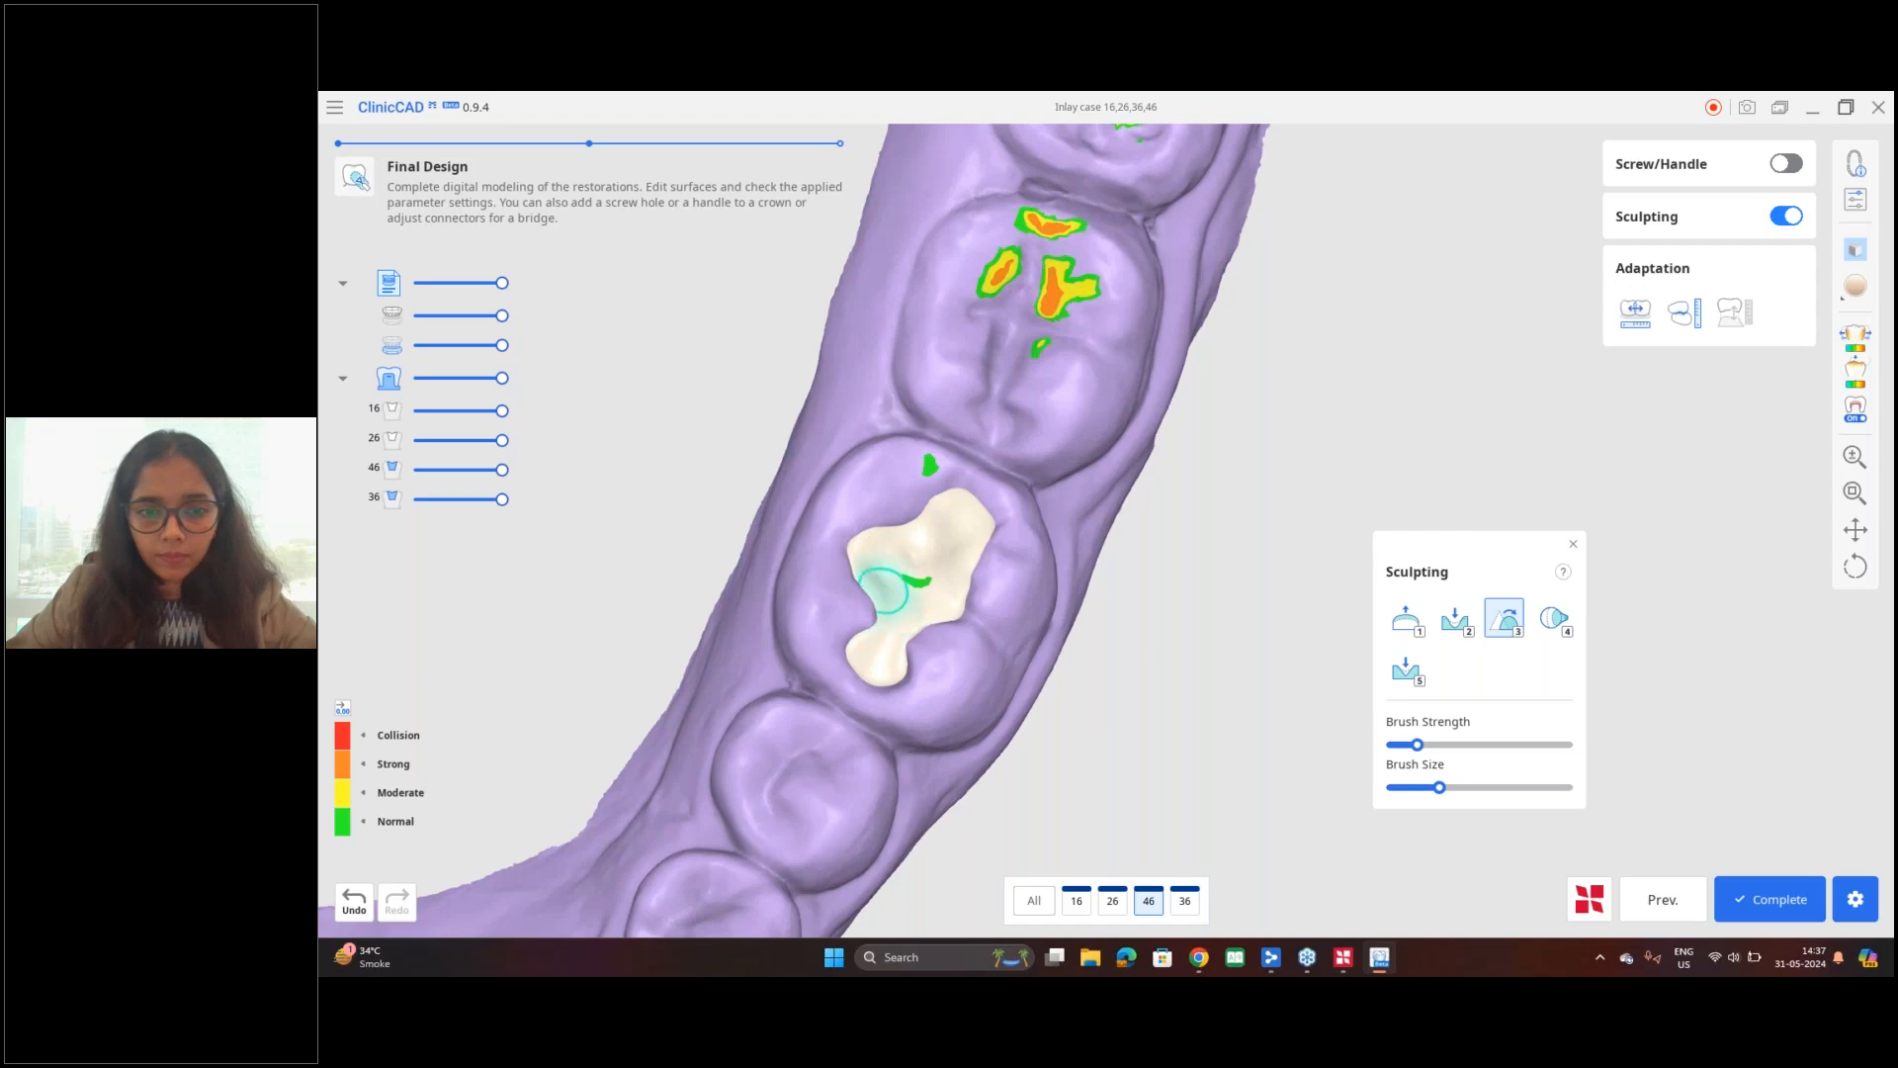
mouse_move(916, 550)
left_mouse_down()
mouse_move(910, 581)
mouse_move(934, 587)
left_mouse_up()
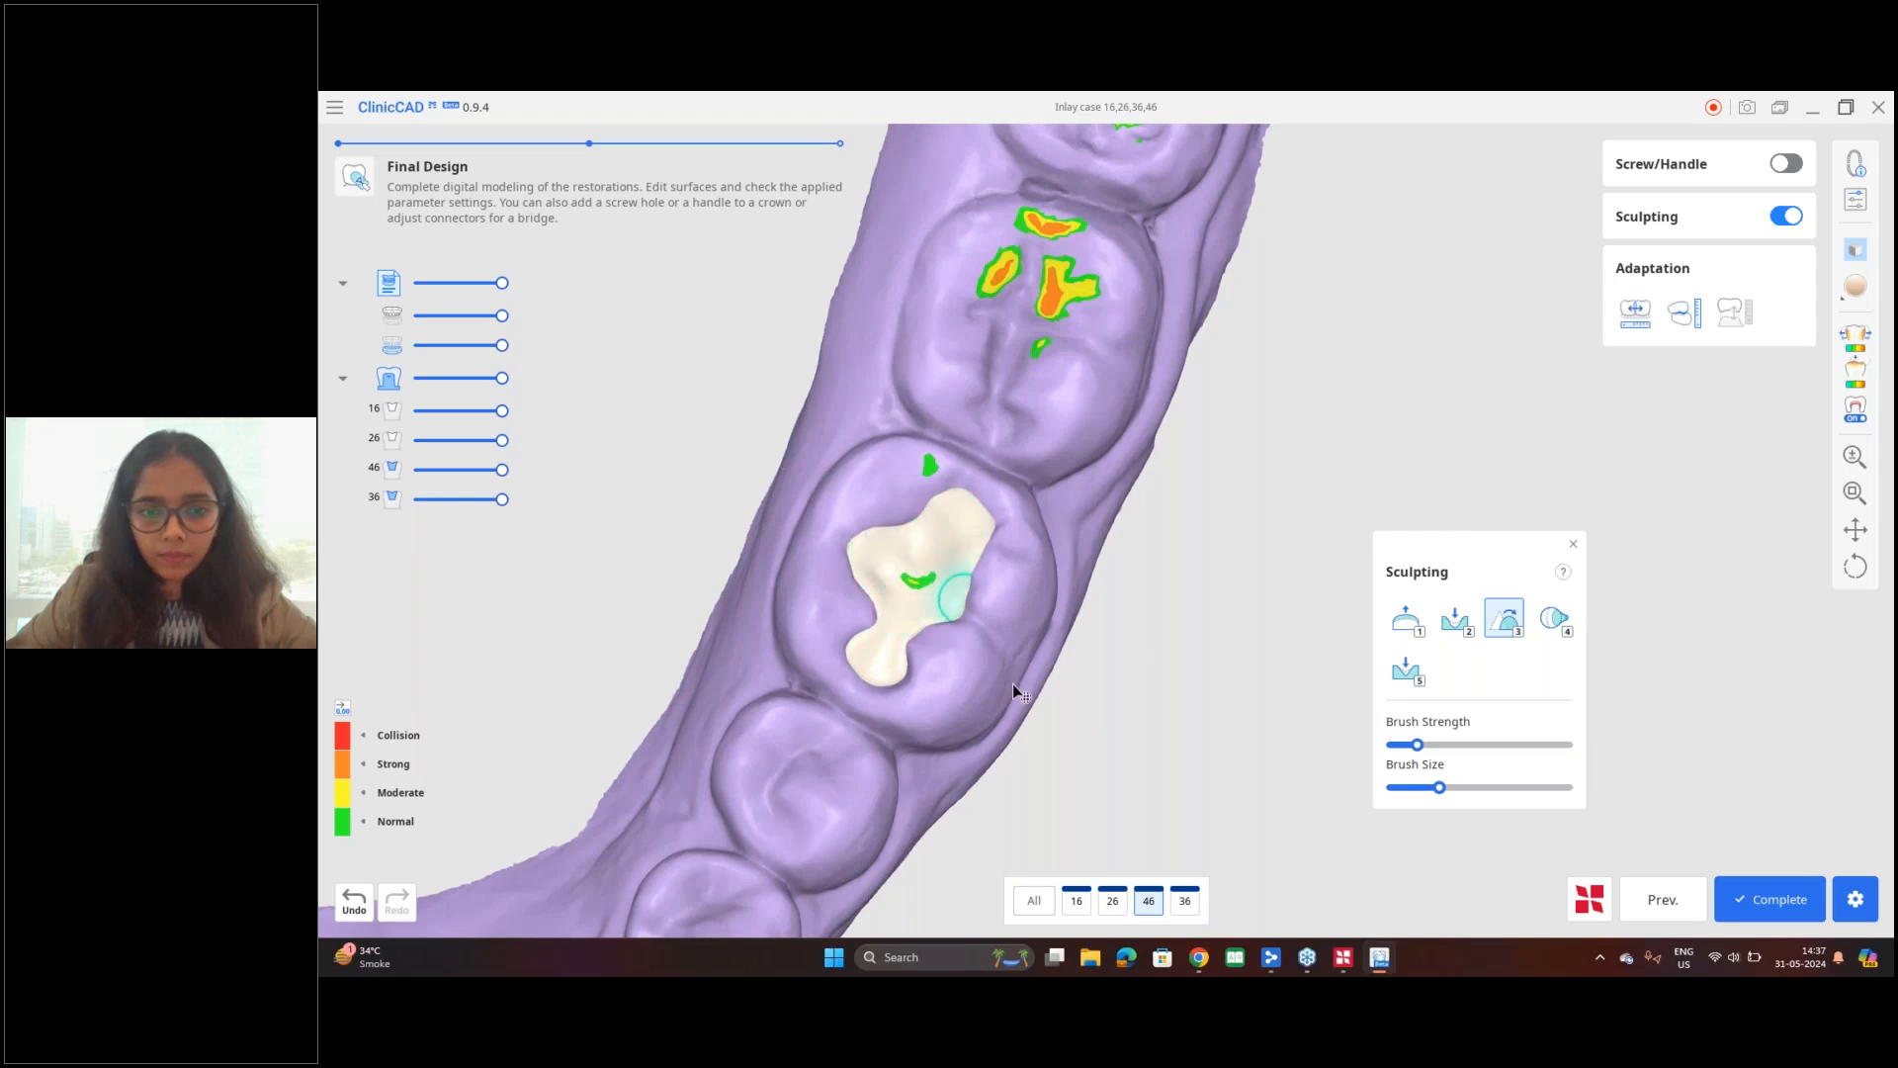
Step: Switch to the tooth 26 restoration, then complete the design and save the project as "Inlay case 16,26,36,46"
scroll(1088, 791, "down", 6)
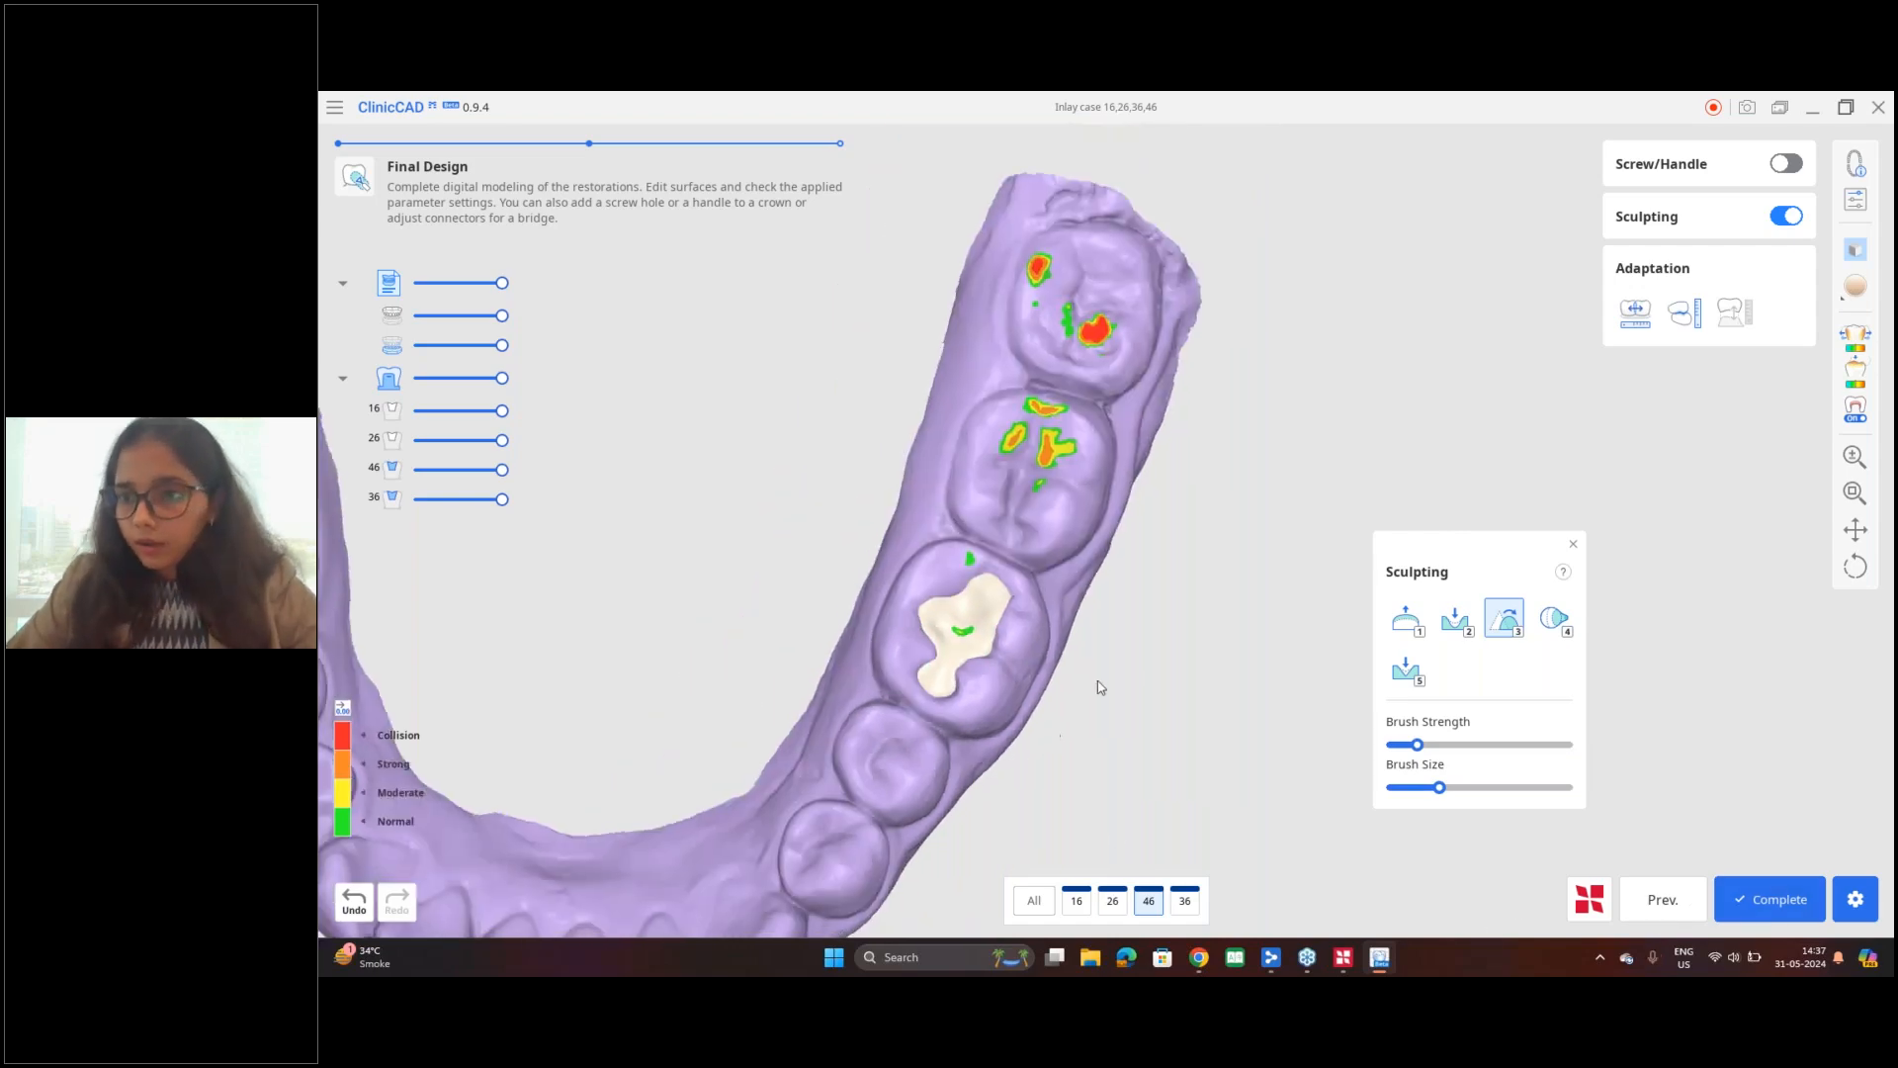
right_click_drag(930, 714, 1115, 821)
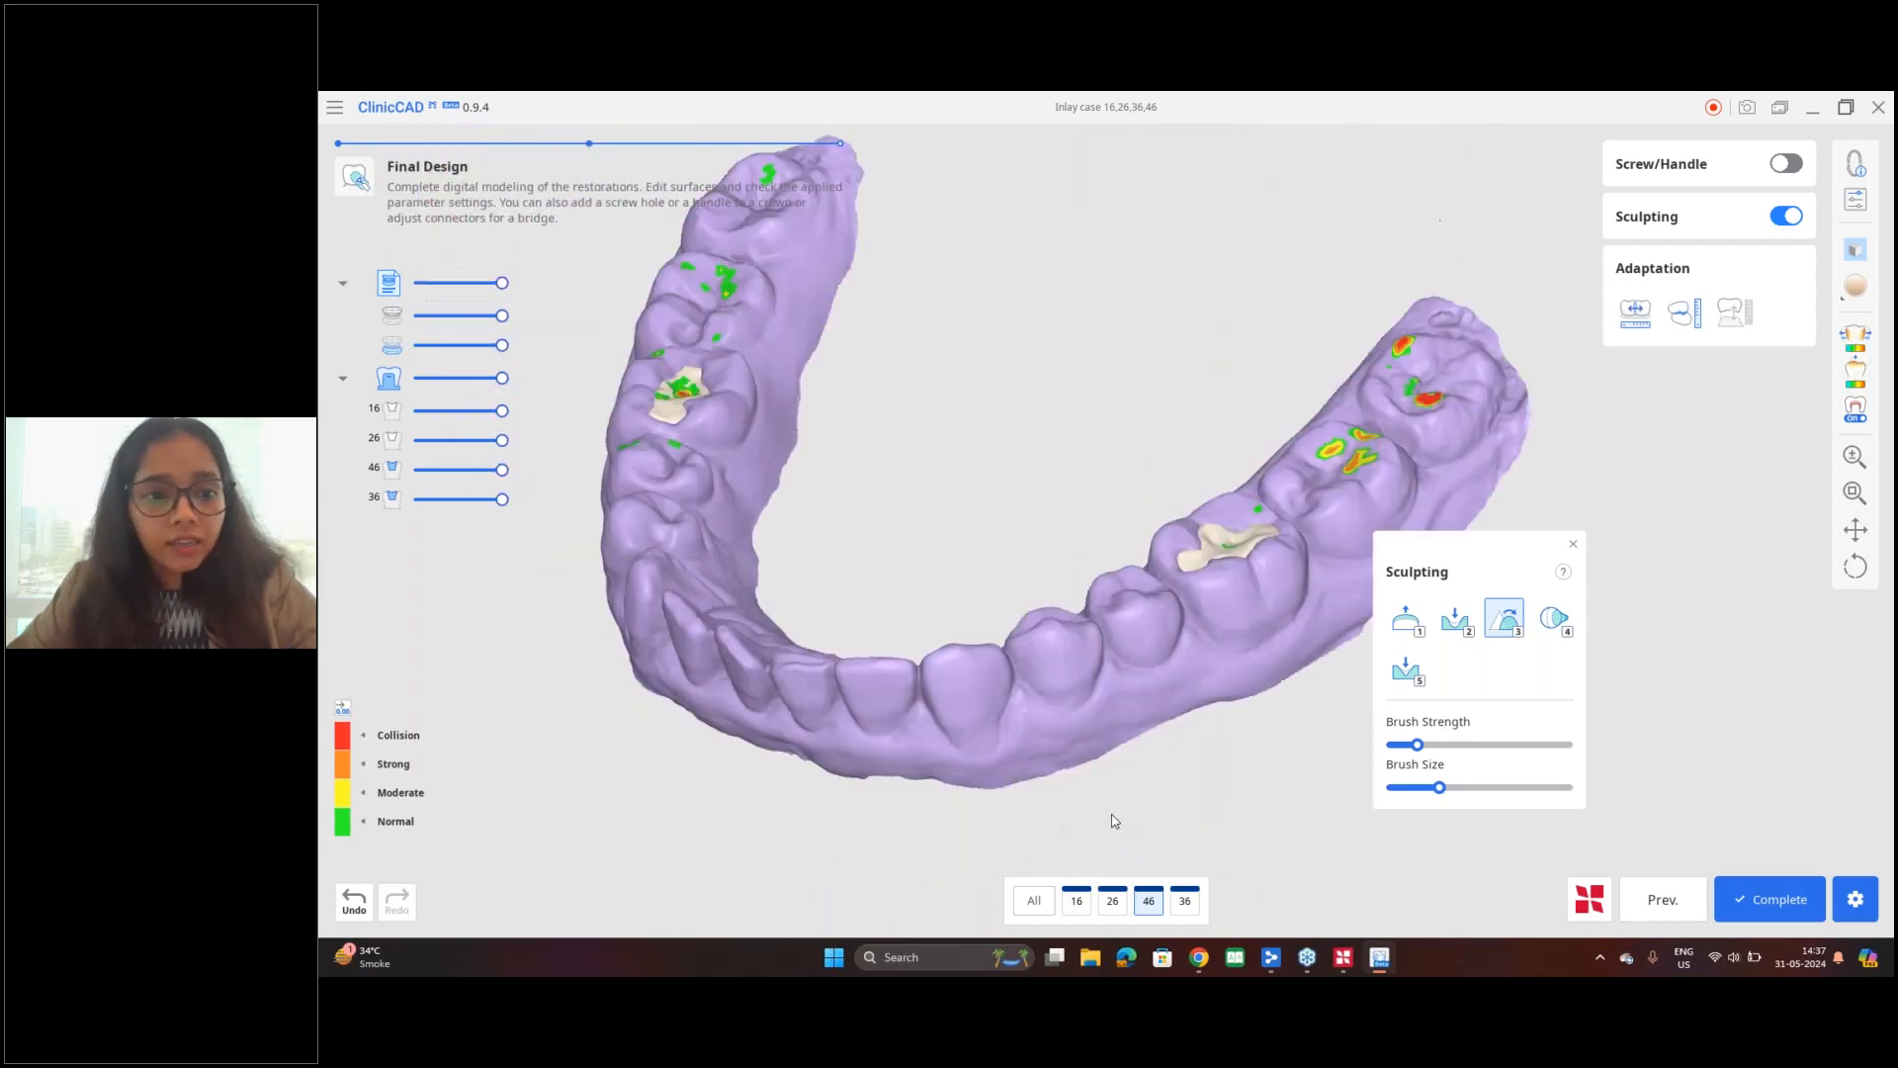
left_click(1112, 901)
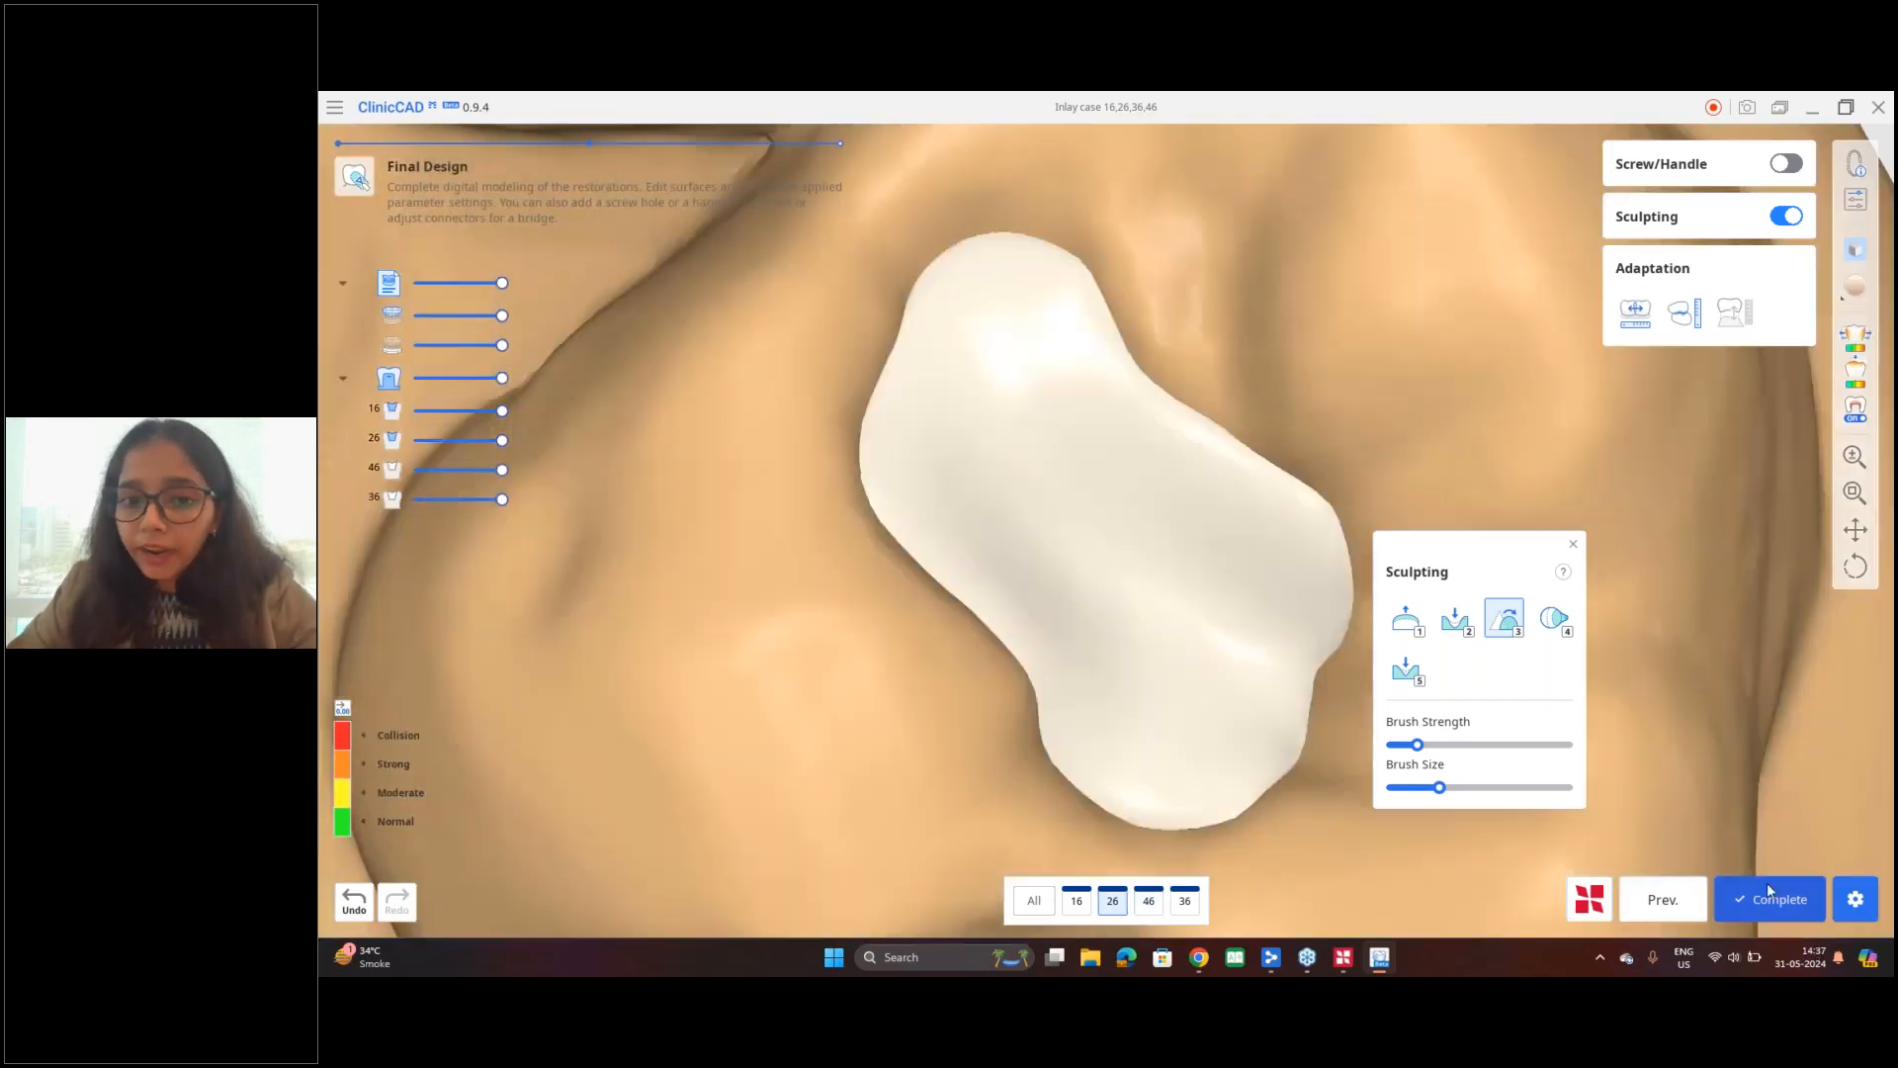
scroll(1324, 664, "down", 5)
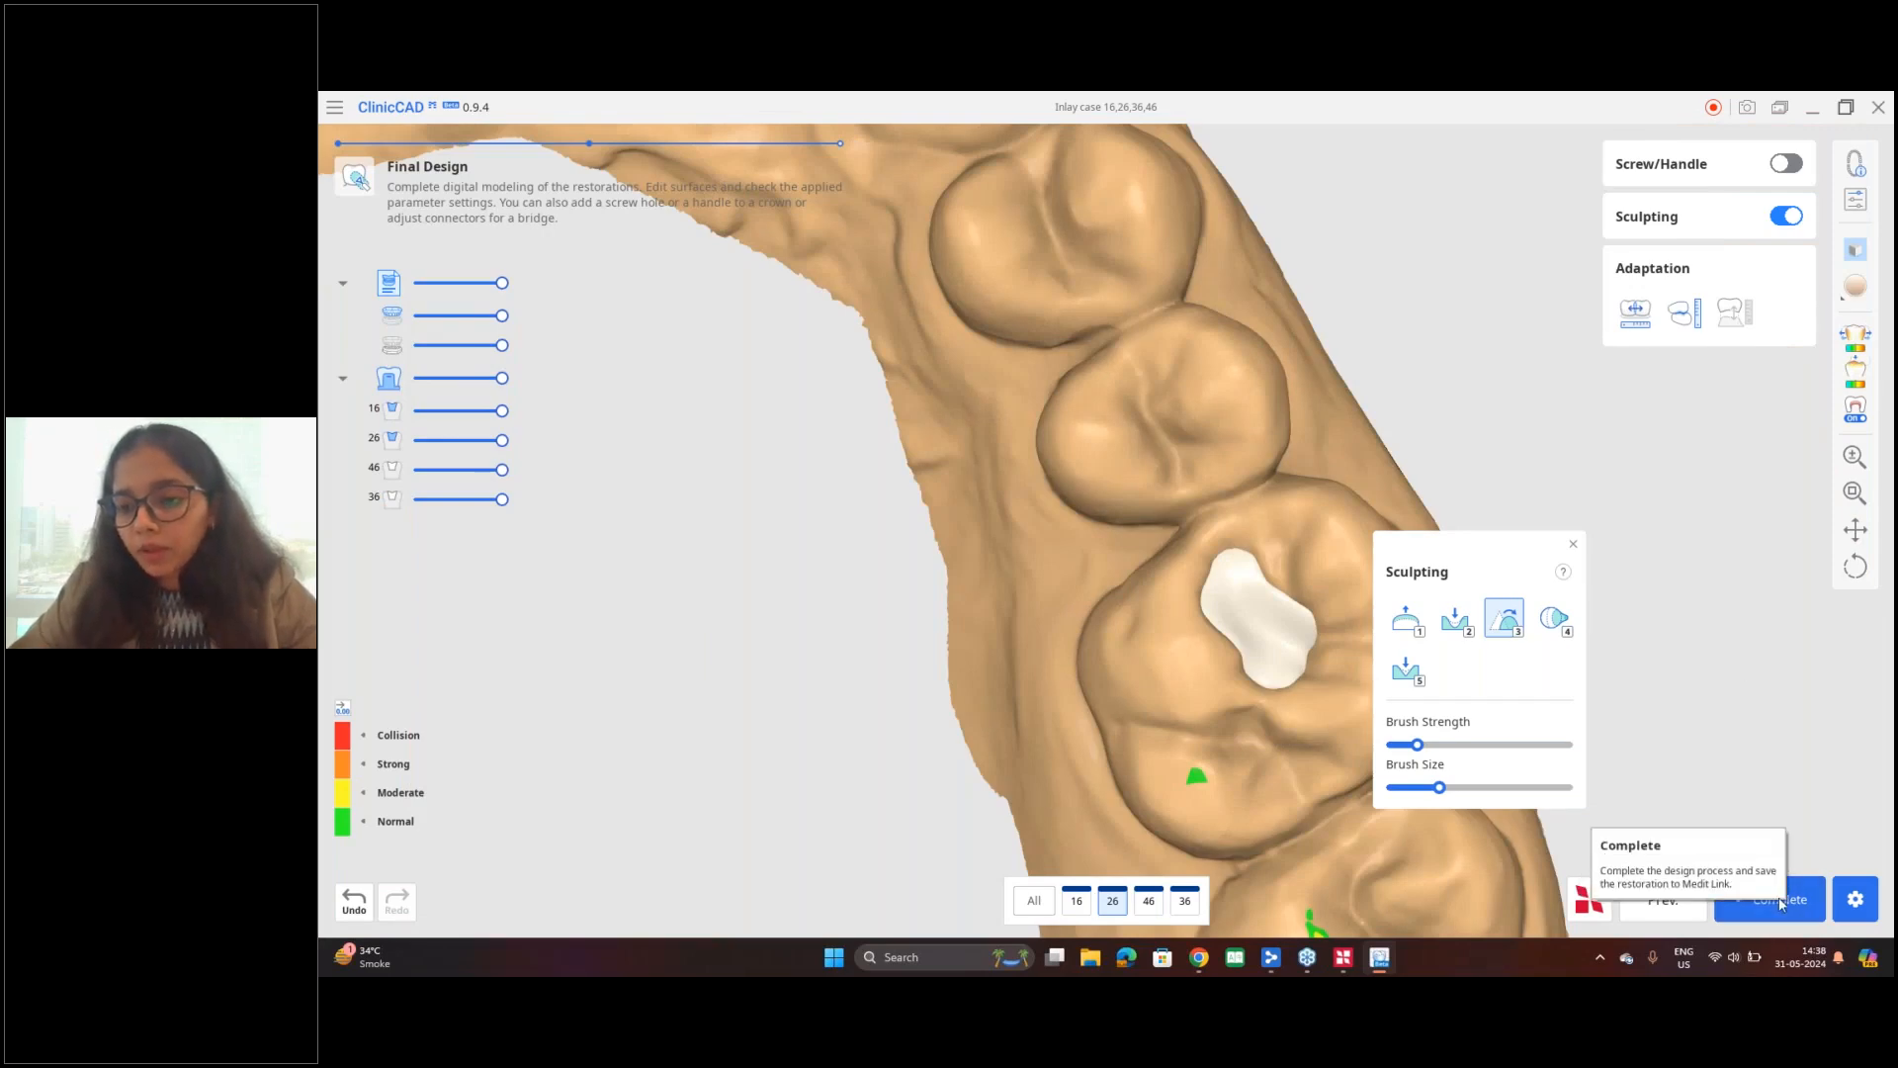
left_click(1801, 906)
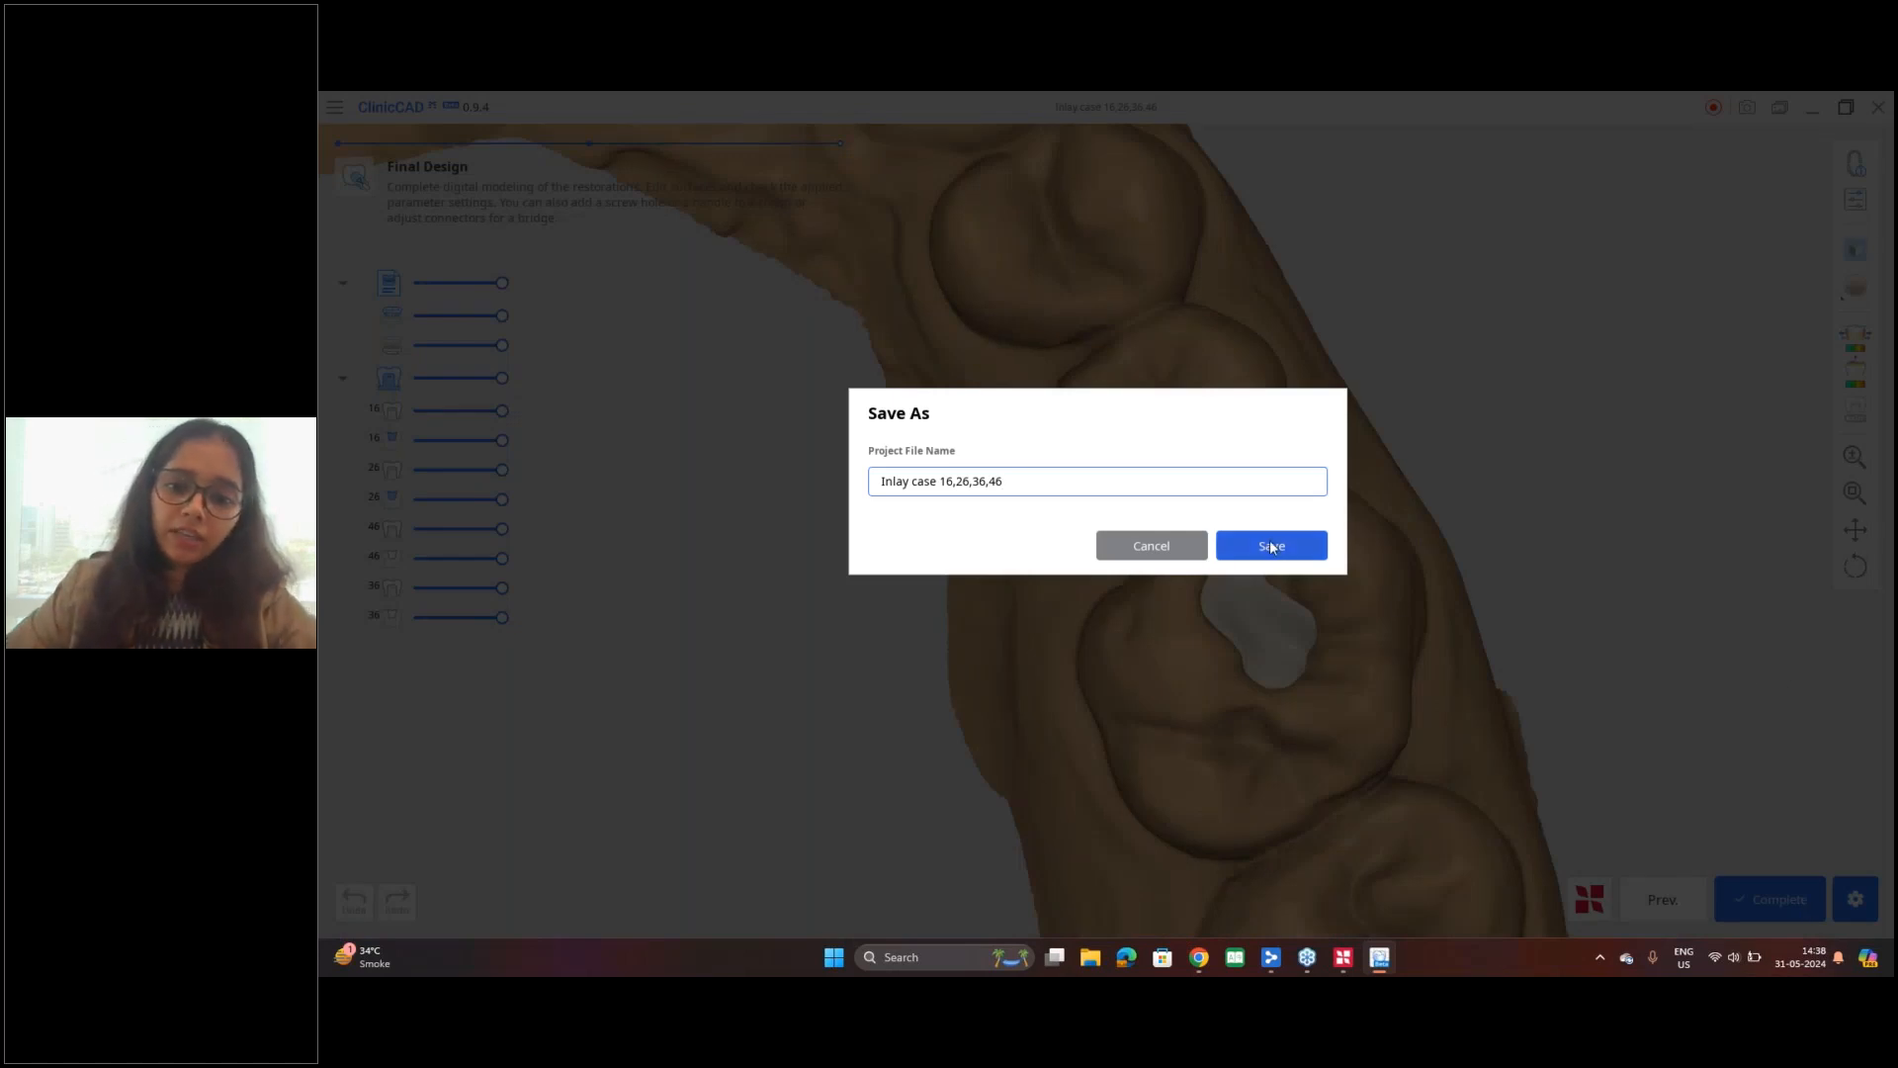
left_click(1271, 545)
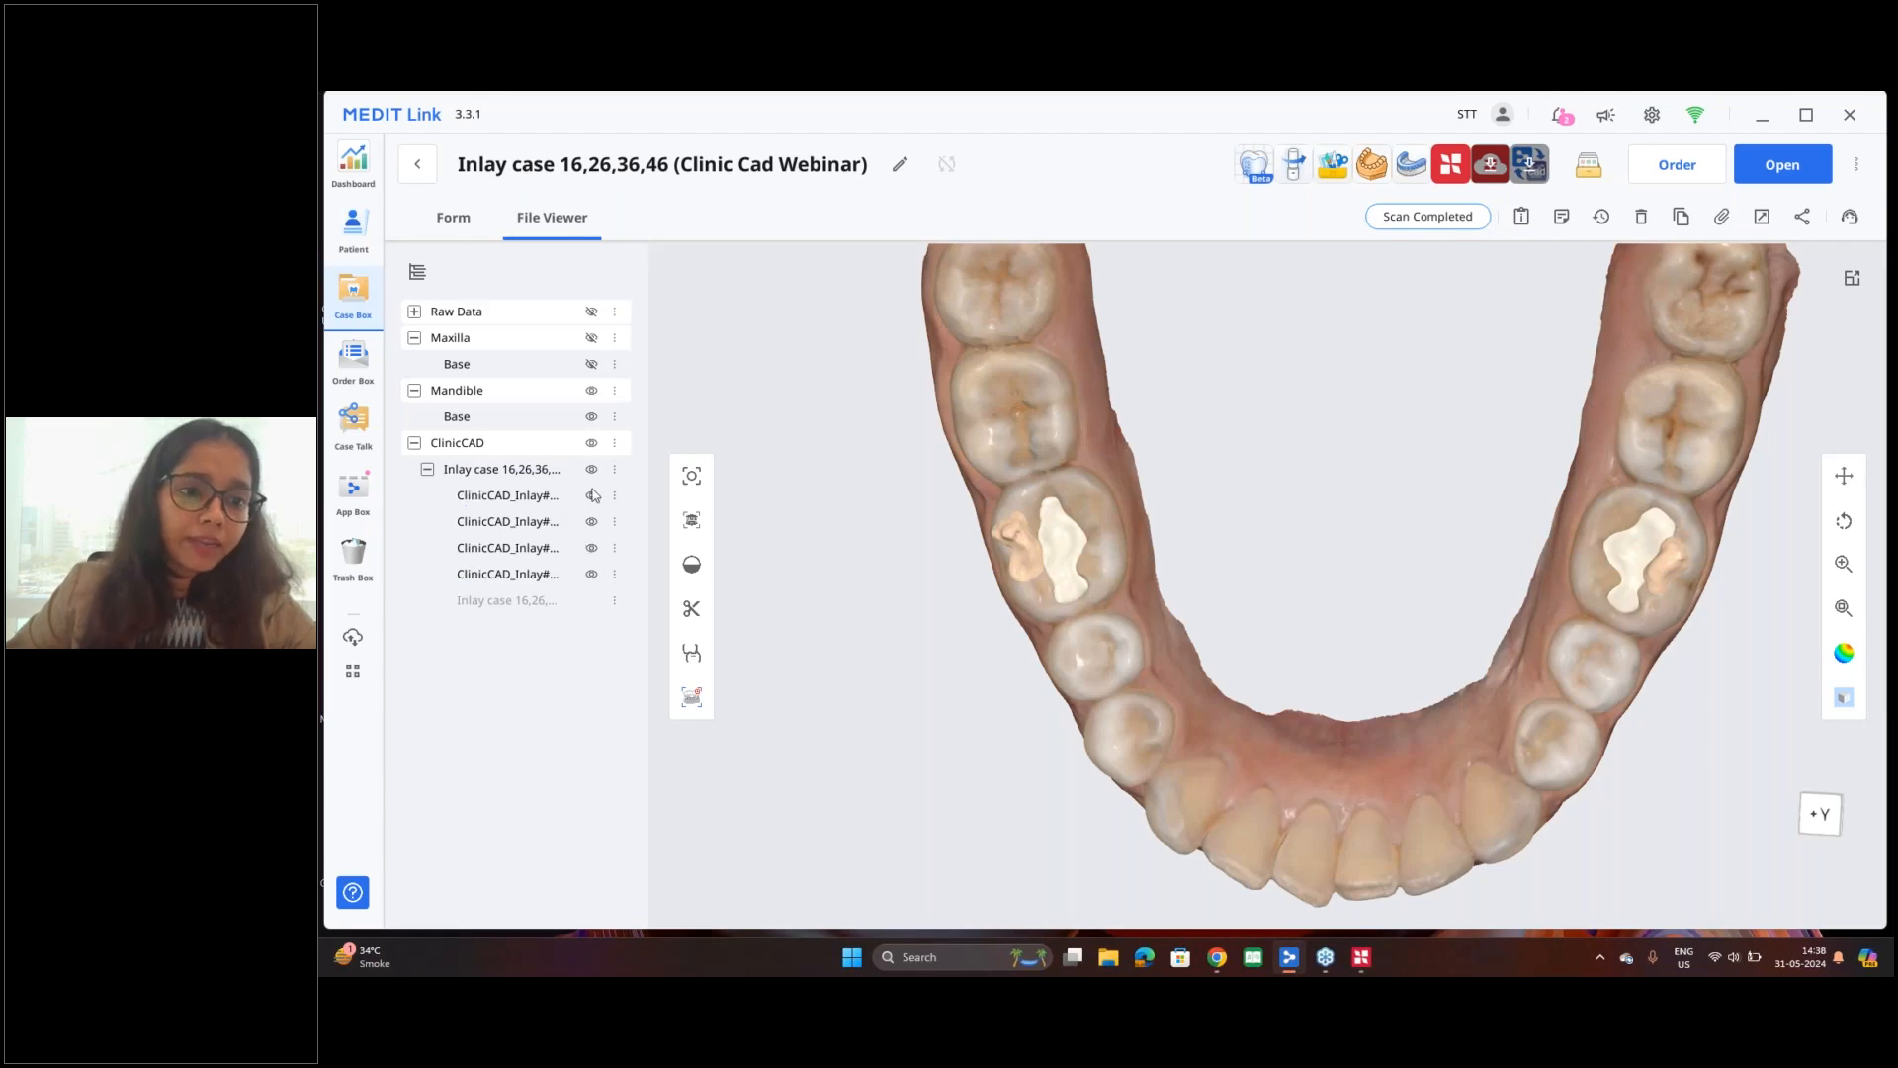
Step: Hide the mandible scan in the Medit Link case viewer and examine the four saved inlays on their own
left_click(592, 394)
left_click_drag(1131, 732, 1097, 576)
right_click_drag(1097, 577, 1106, 780)
middle_click_drag(1308, 756, 901, 596)
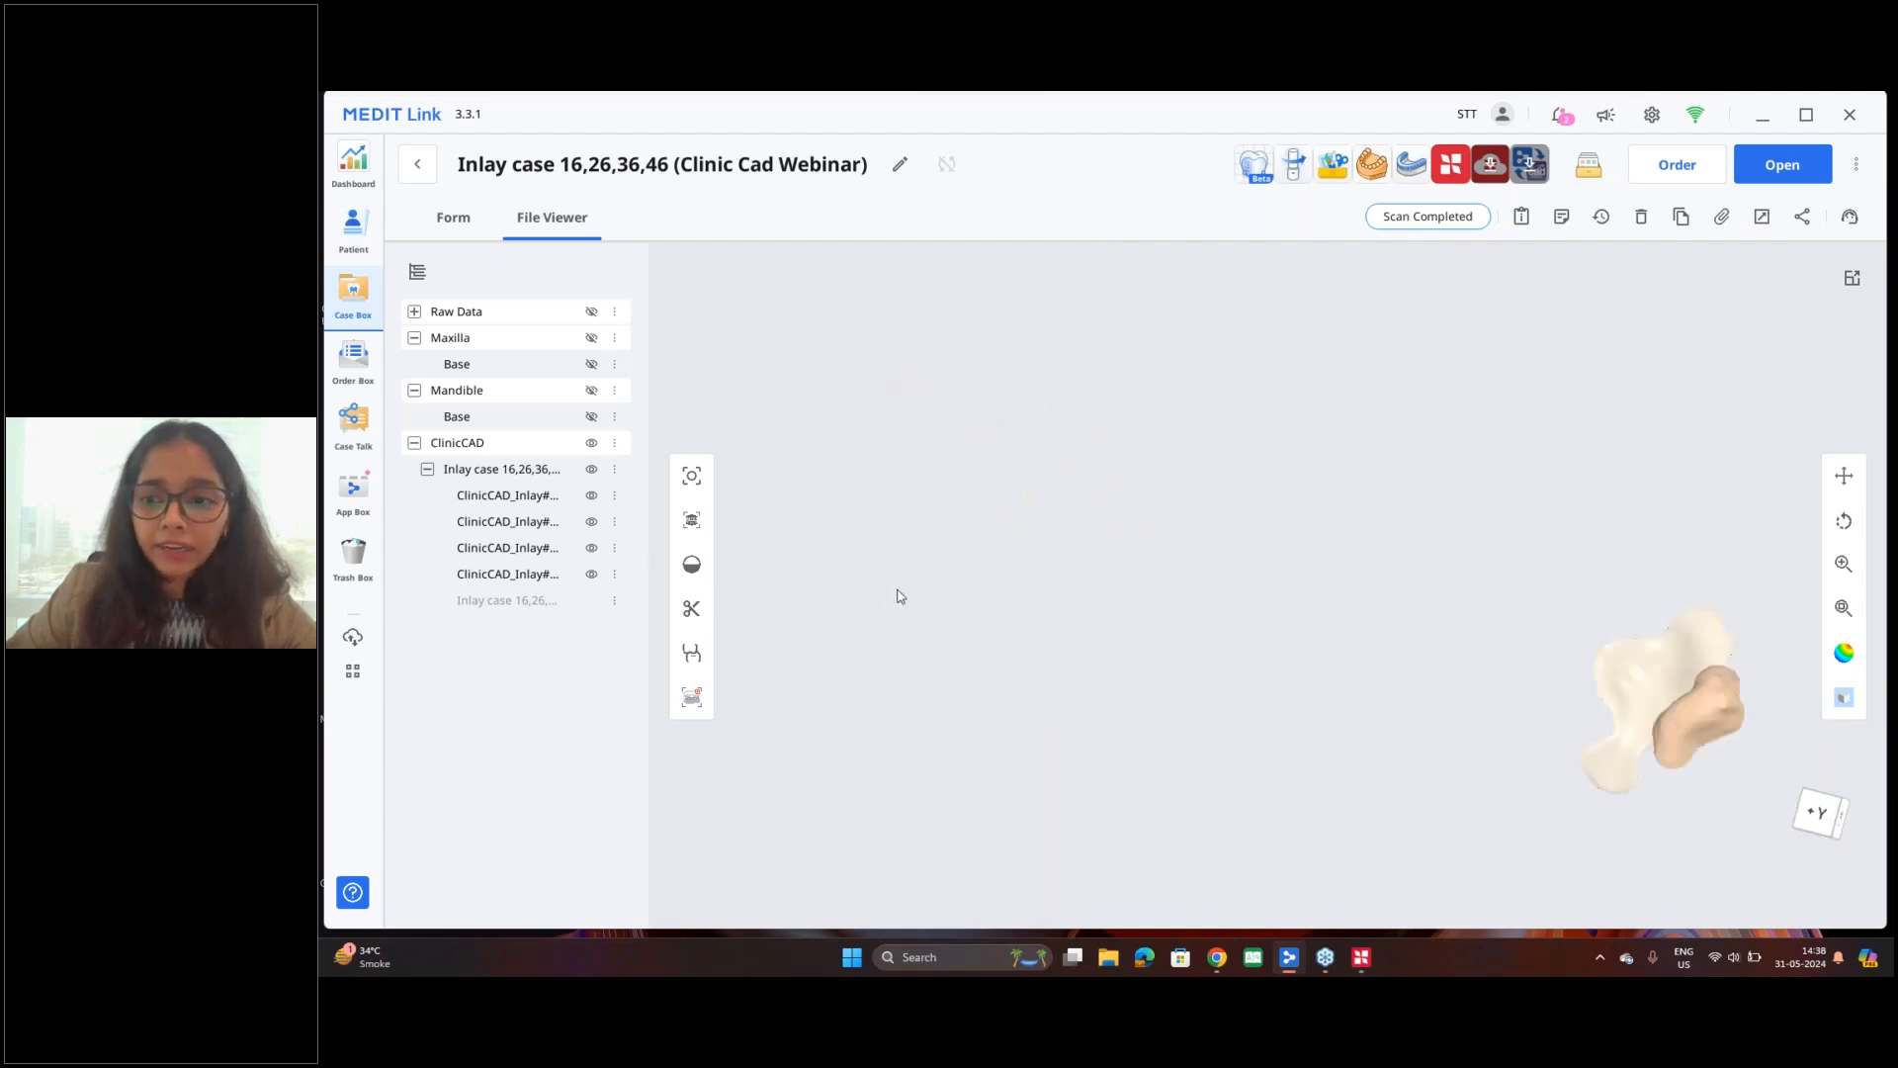
Step: Hide the first three ClinicCAD inlays in the case and examine the remaining inlay from several sides
left_click(592, 521)
scroll(988, 515, "down", 3)
middle_click_drag(996, 513, 1204, 508)
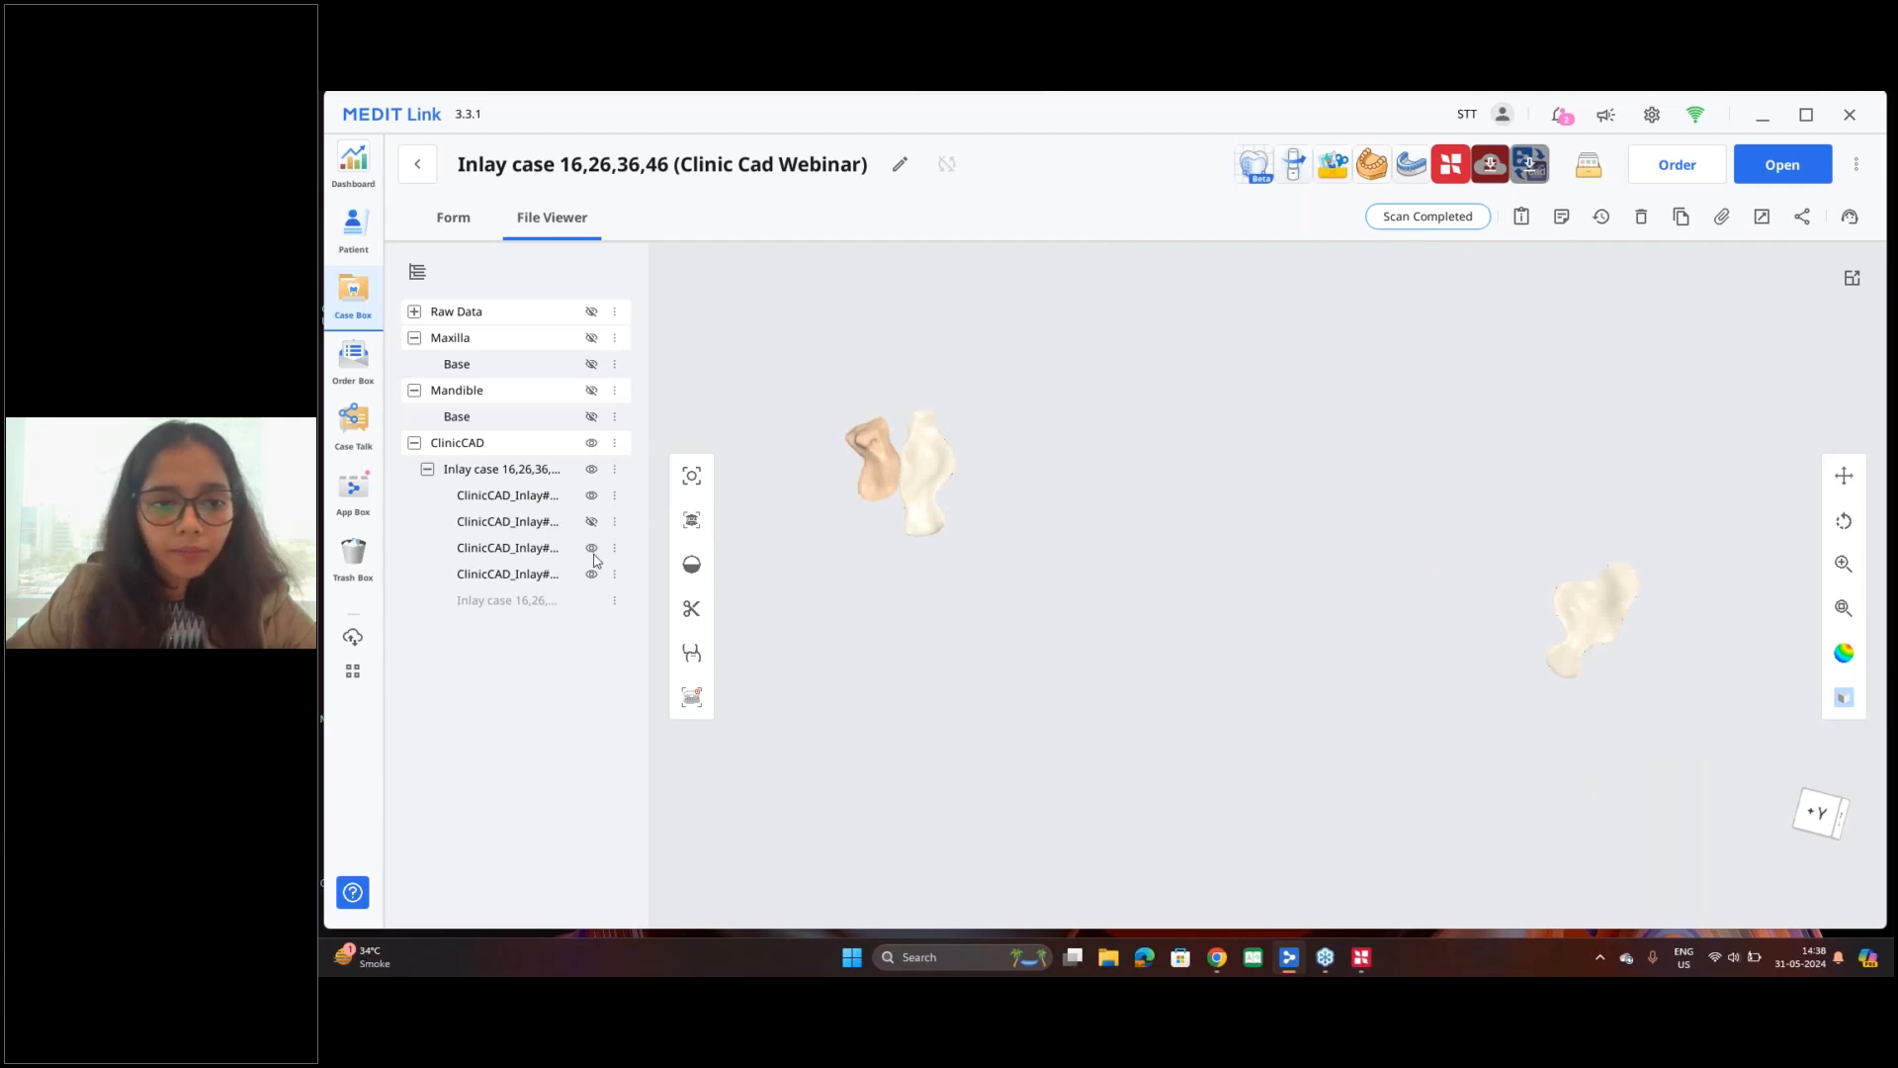
left_click(591, 549)
left_click(592, 496)
right_click_drag(980, 429, 1034, 568)
scroll(942, 632, "up", 6)
right_click_drag(942, 632, 976, 547)
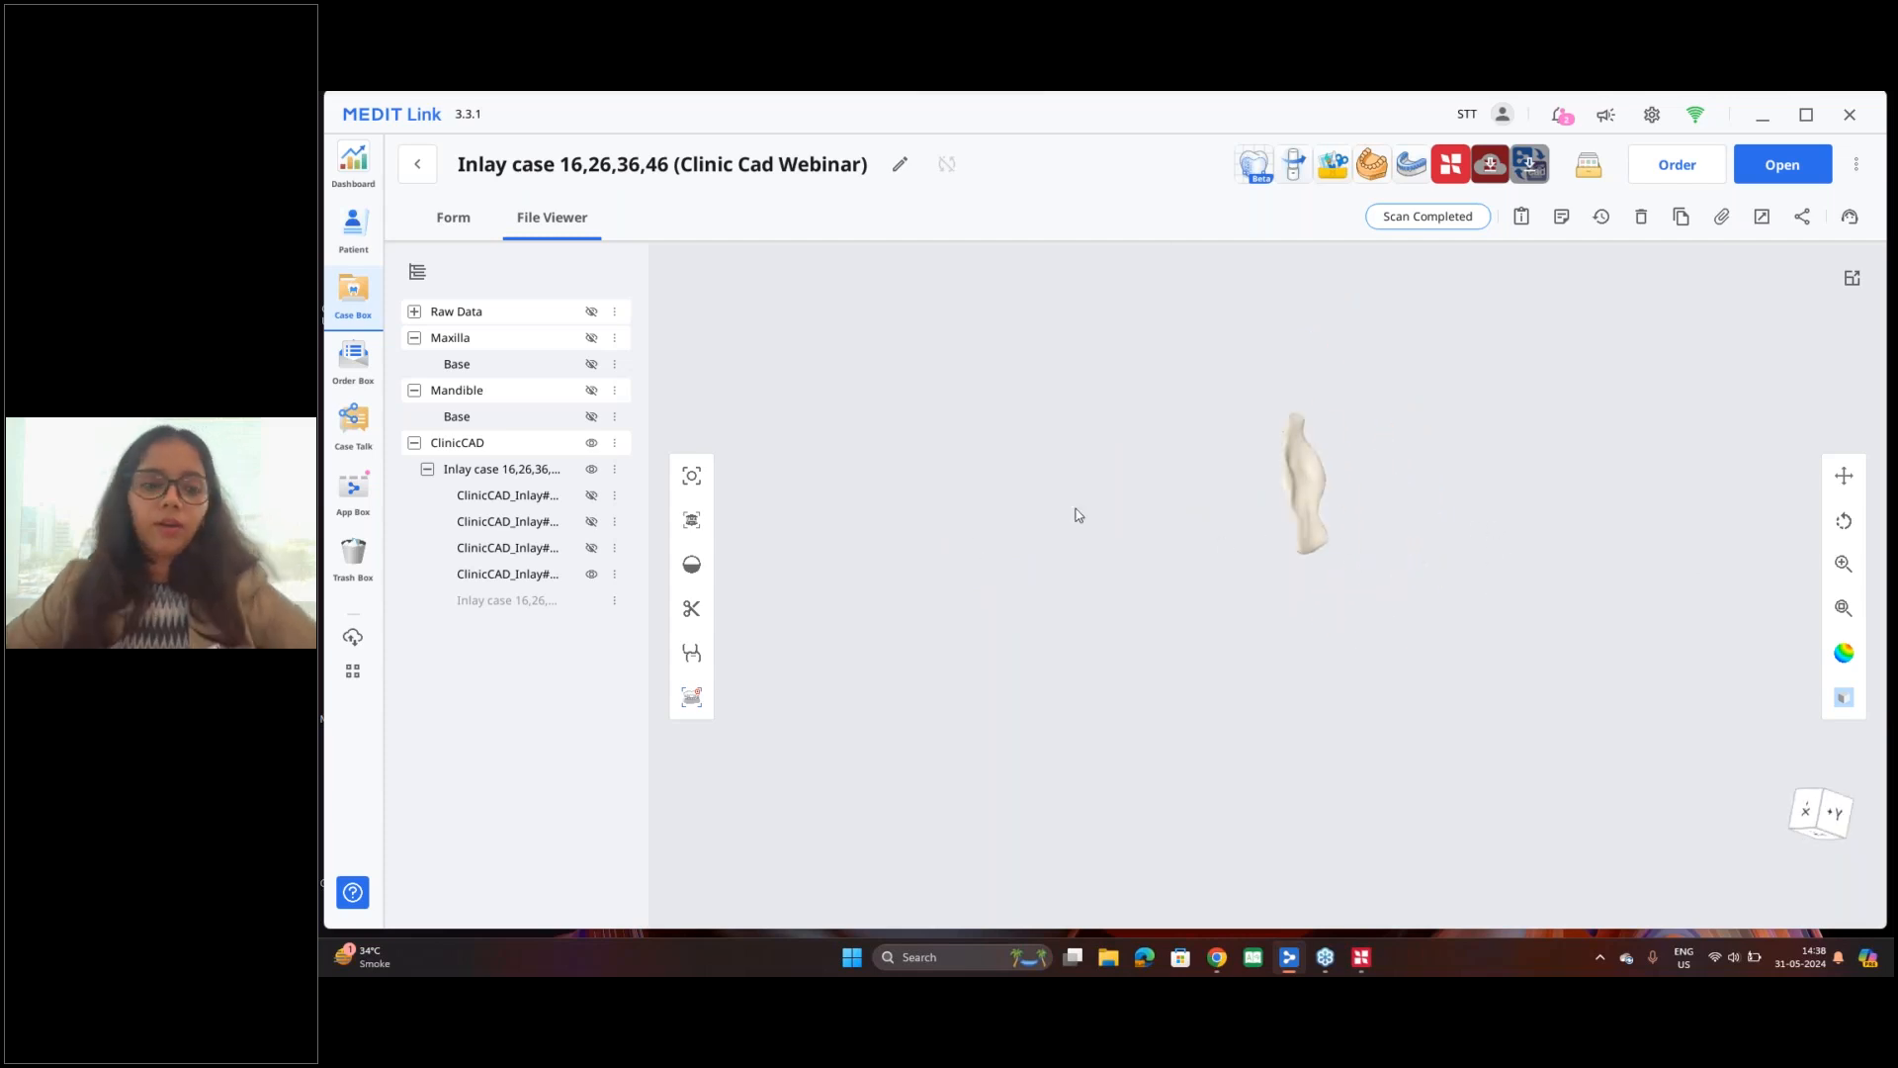
right_click_drag(1298, 542, 979, 568)
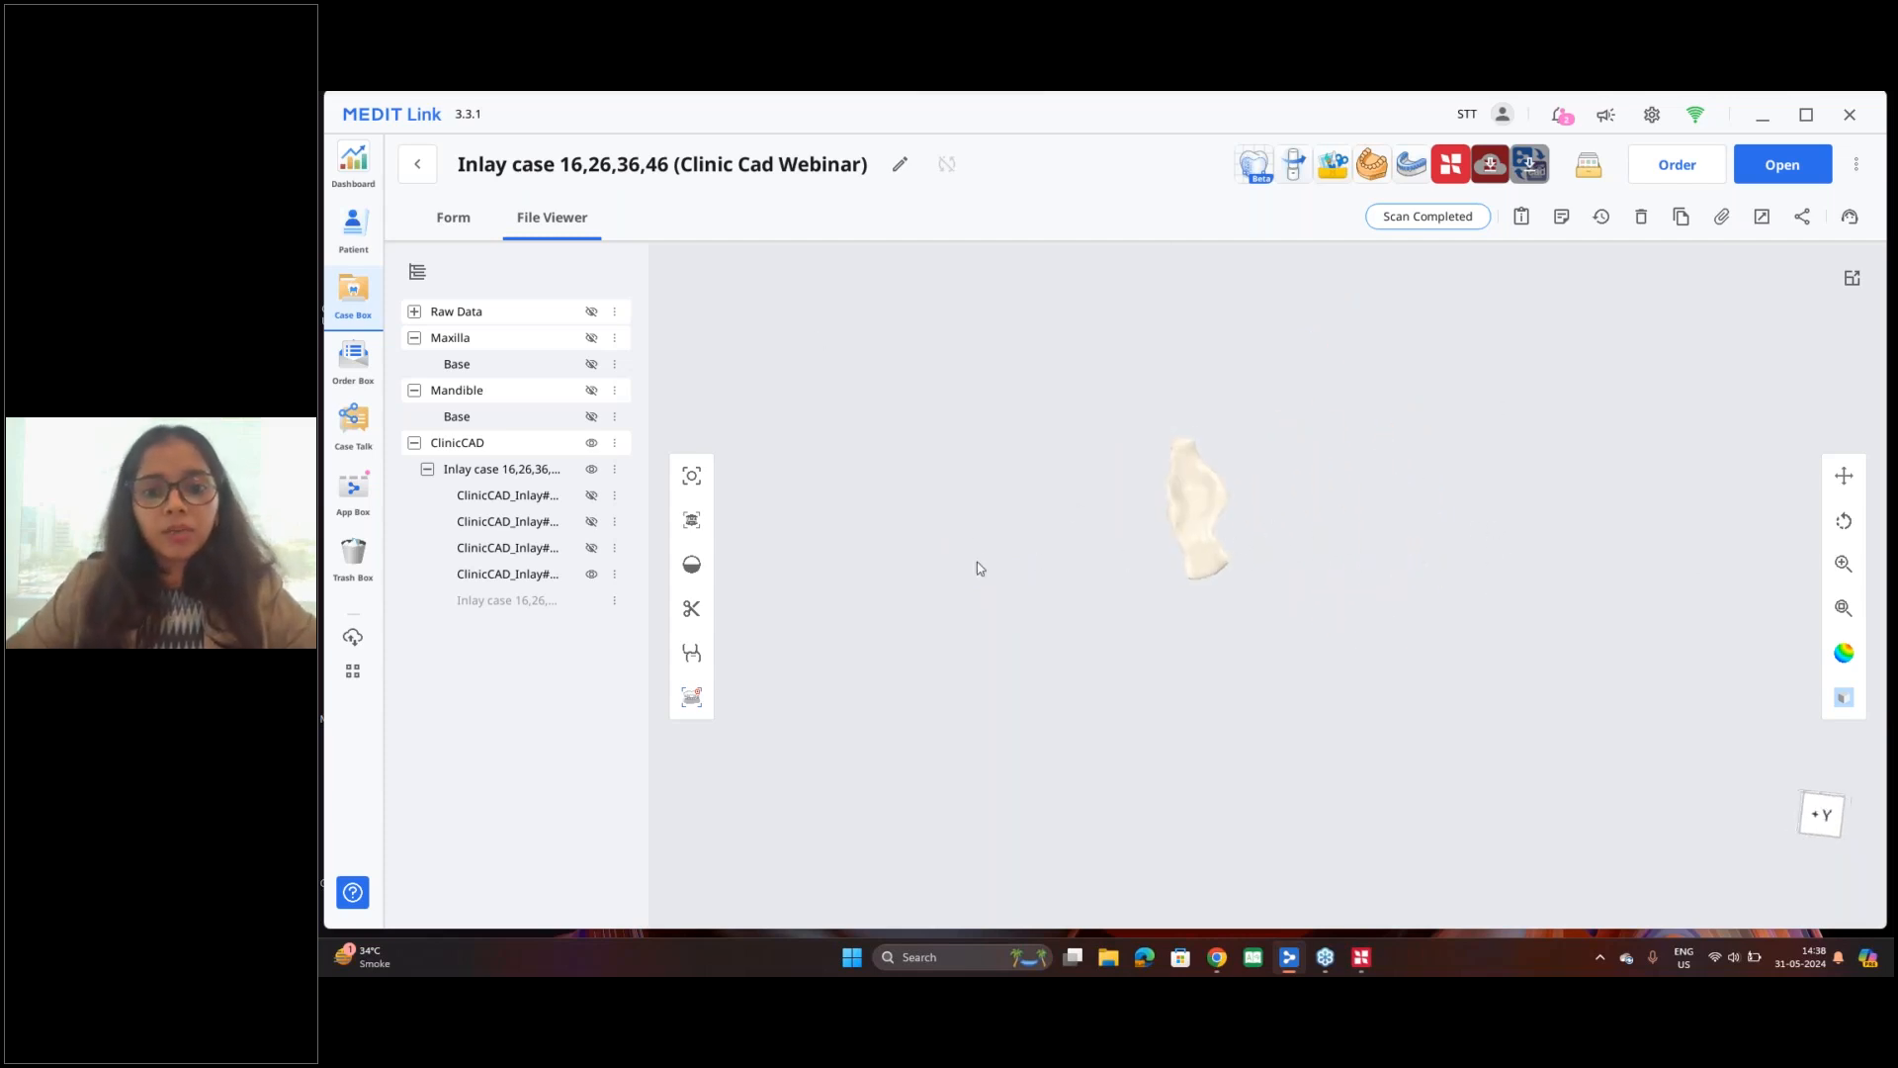